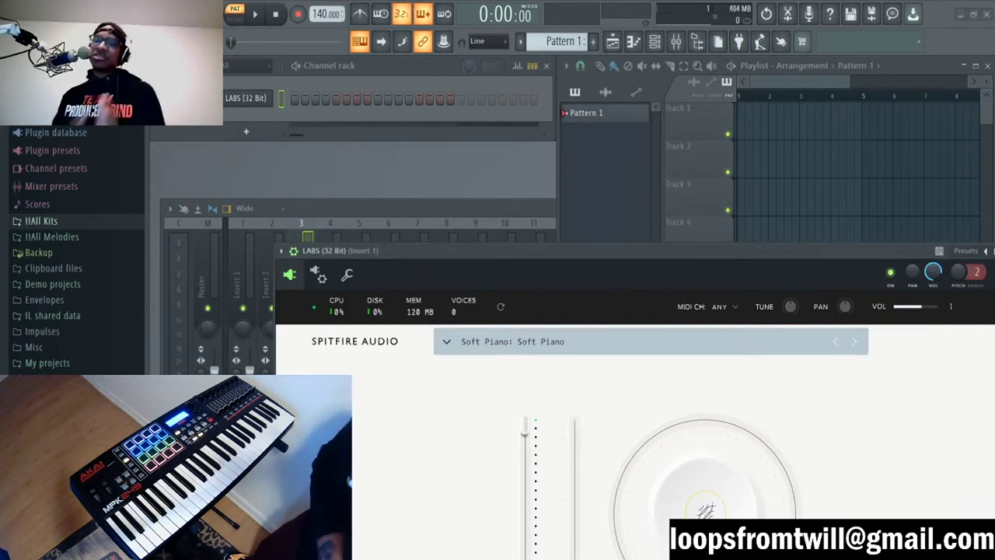
Step: Place the FallenKingdomLoop2 audio clip at bar 1 of Track 1 and widen the playlist for arranging
left_click_drag(493, 254, 444, 79)
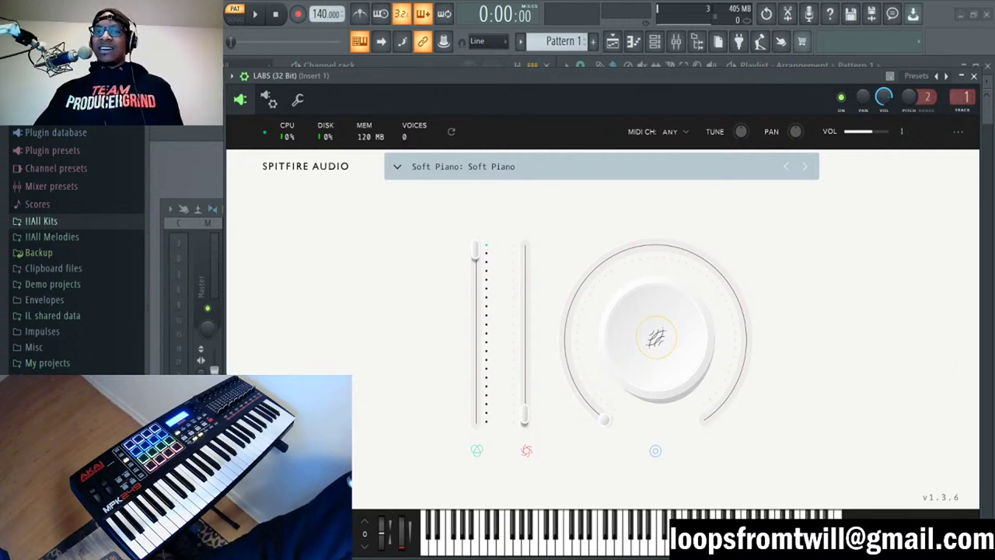
left_click_drag(565, 77, 424, 294)
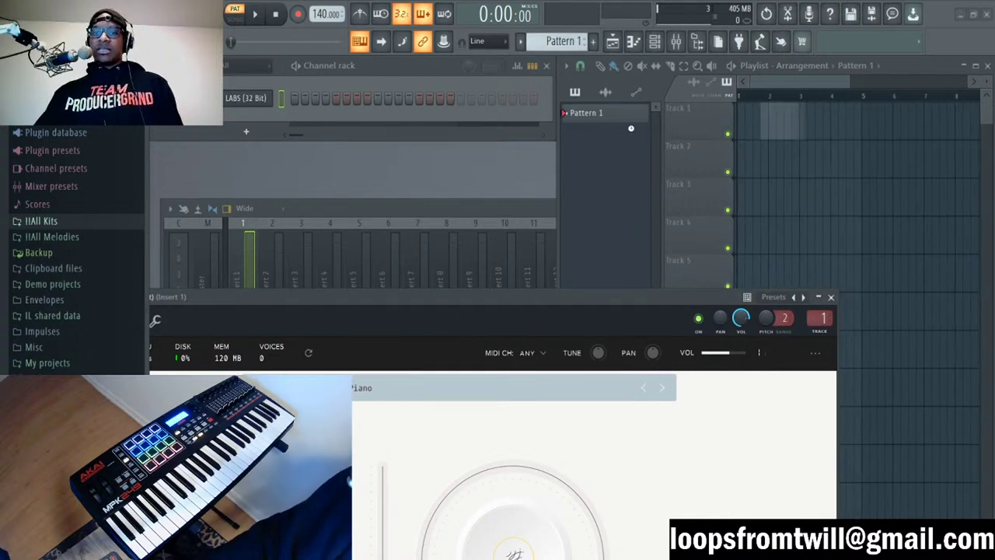
left_click_drag(631, 128, 777, 116)
left_click_drag(452, 70, 579, 379)
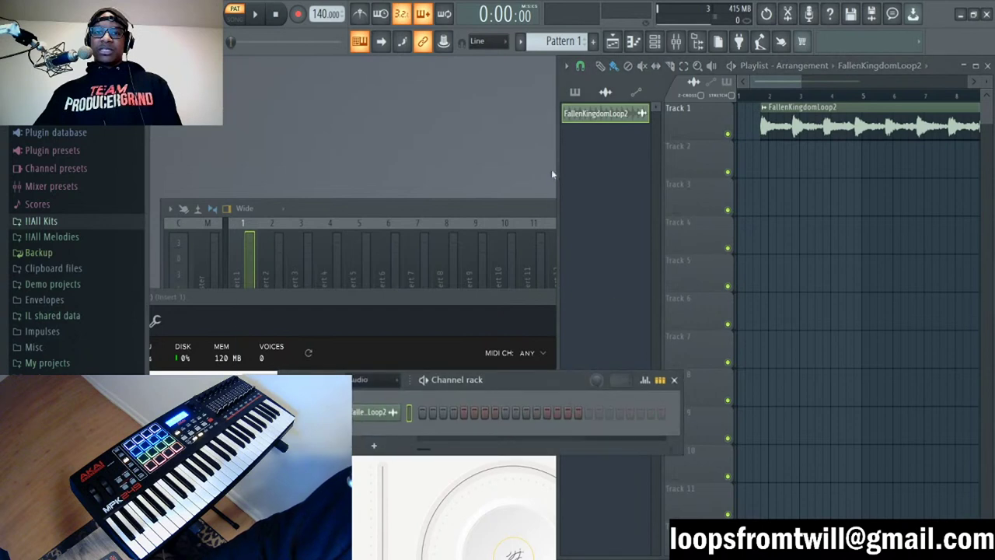
left_click_drag(557, 169, 150, 170)
left_click_drag(460, 118, 309, 120)
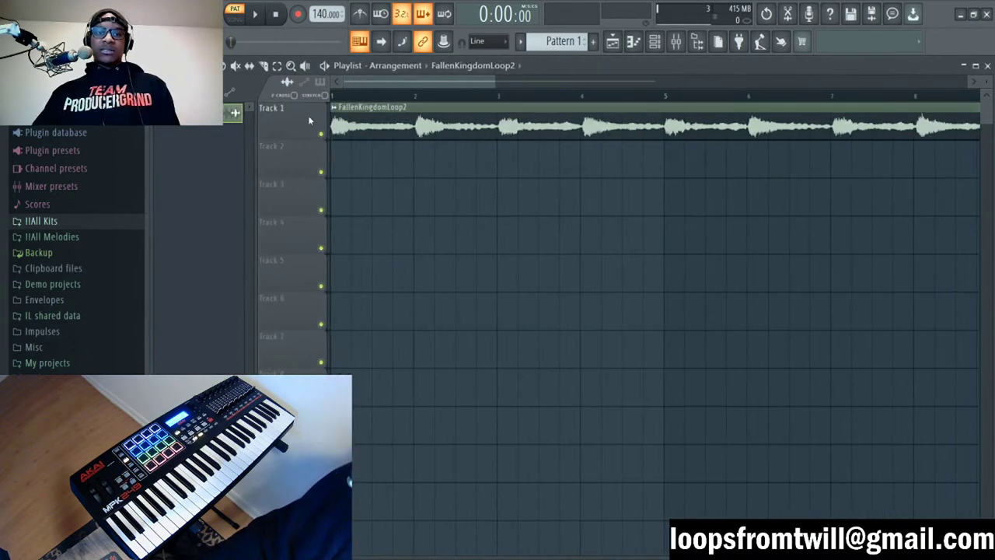
Step: Play the loop with the whole clip in view, briefly check it against the metronome, and stop playback
key("space")
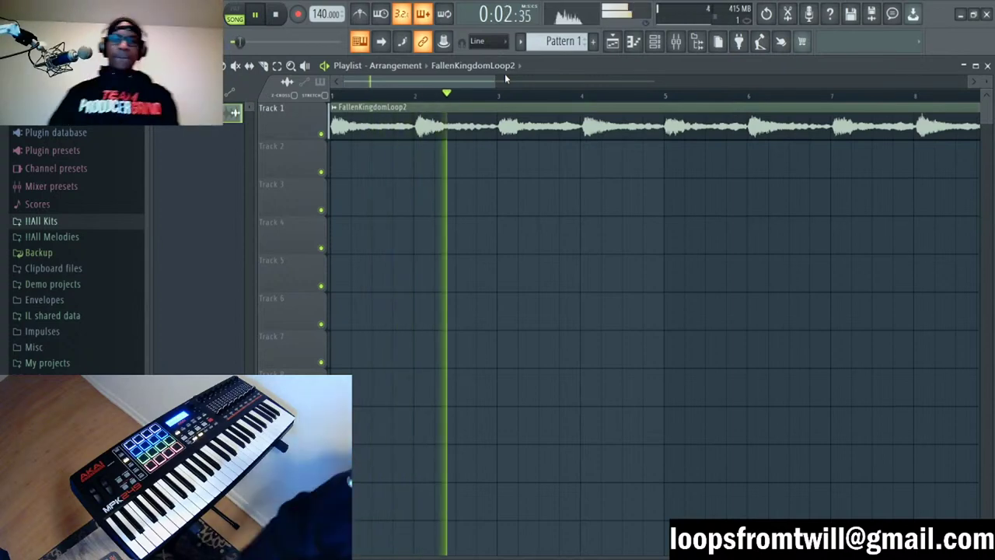
left_click_drag(498, 80, 792, 84)
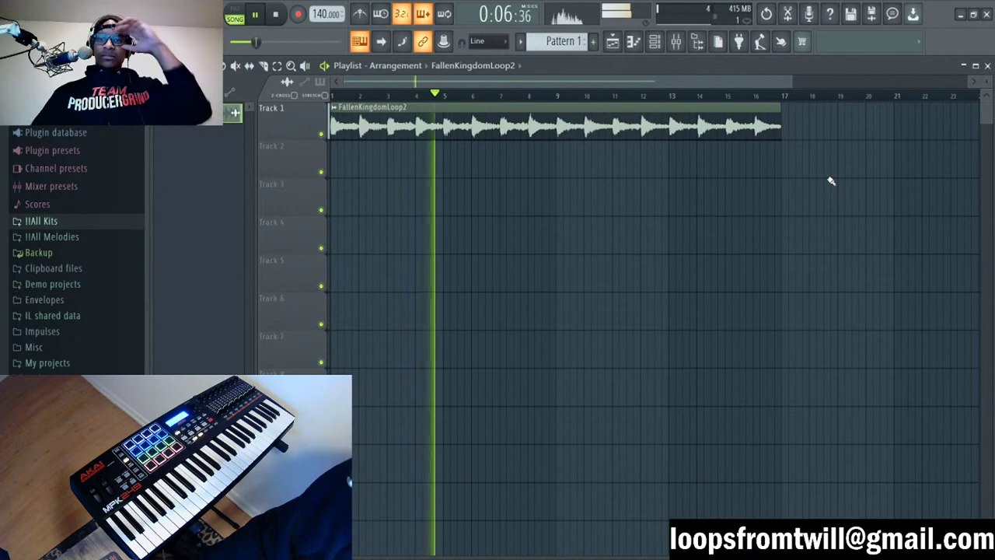
left_click(360, 14)
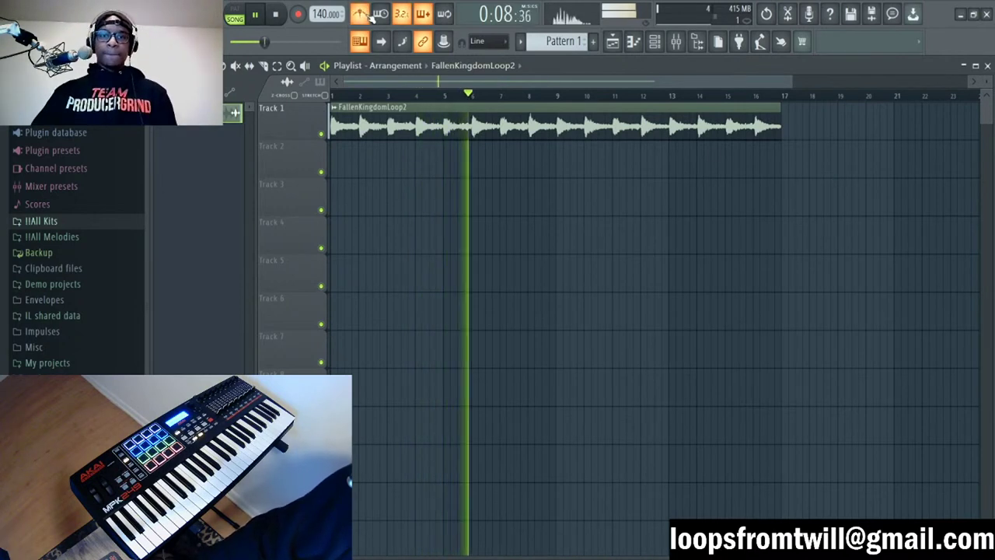
left_click(365, 15)
key("space")
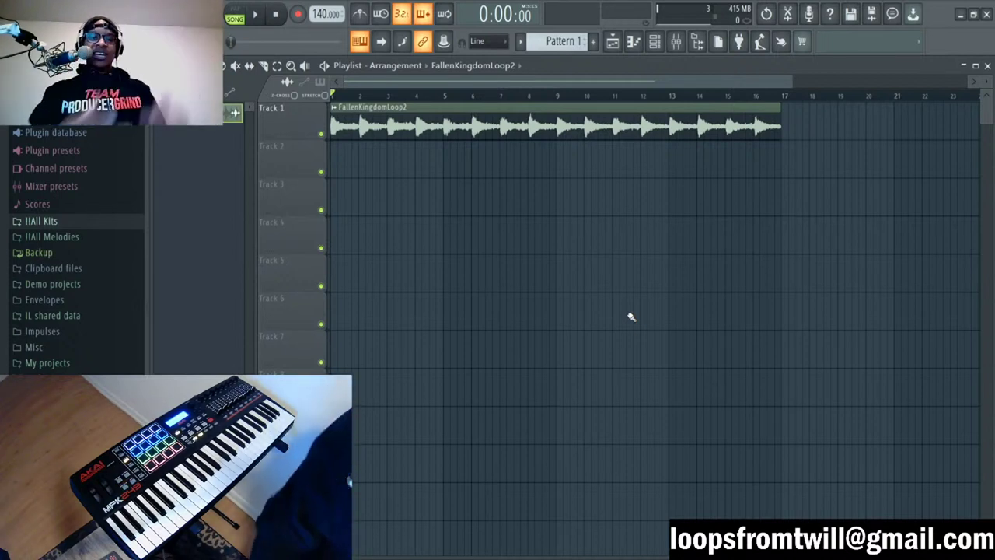
Step: During playback, add an eight-bar Pattern 1 clip at bar 9 of Track 3 and slice the FallenKingdomLoop2 clip at bar 9
key("space")
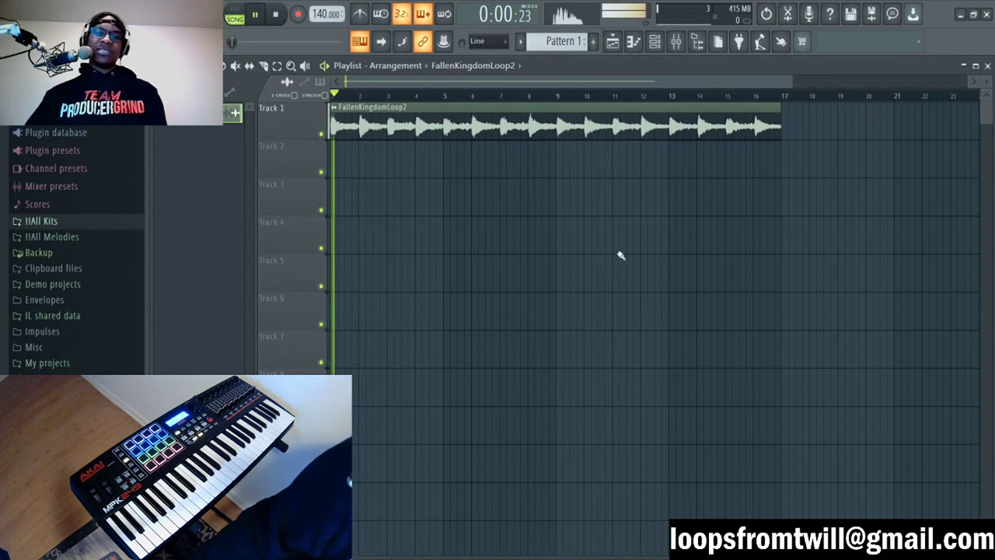
left_click(557, 158)
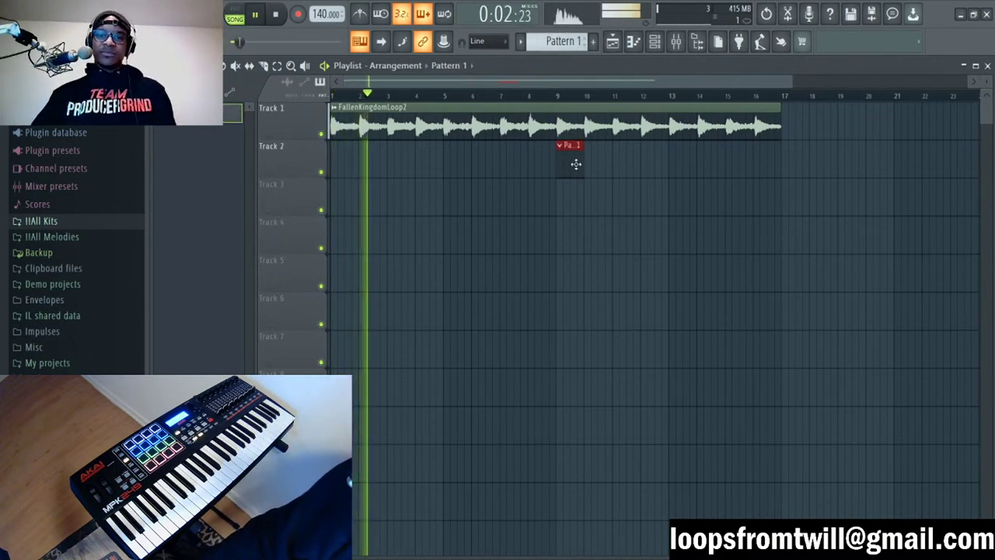
left_click_drag(584, 163, 751, 185)
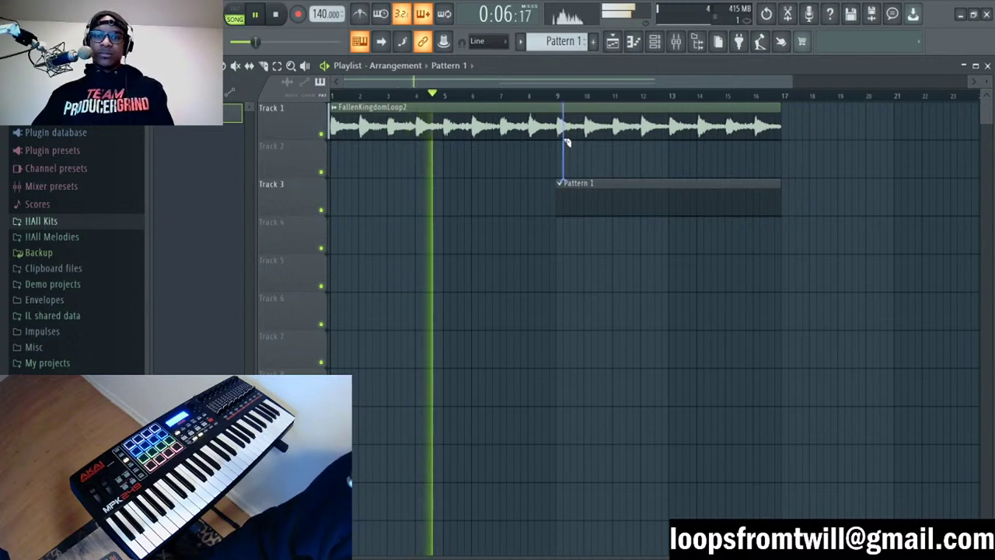
left_click_drag(562, 140, 553, 124)
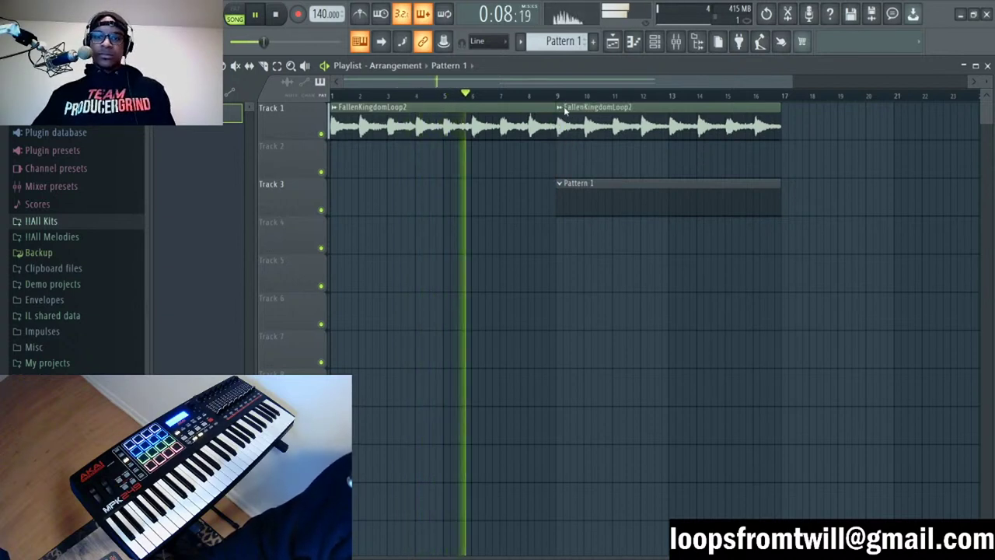
Step: Make the loop's second half a unique clip, and duplicate both it and the Pattern 1 clip at bar 17
double_click(615, 131)
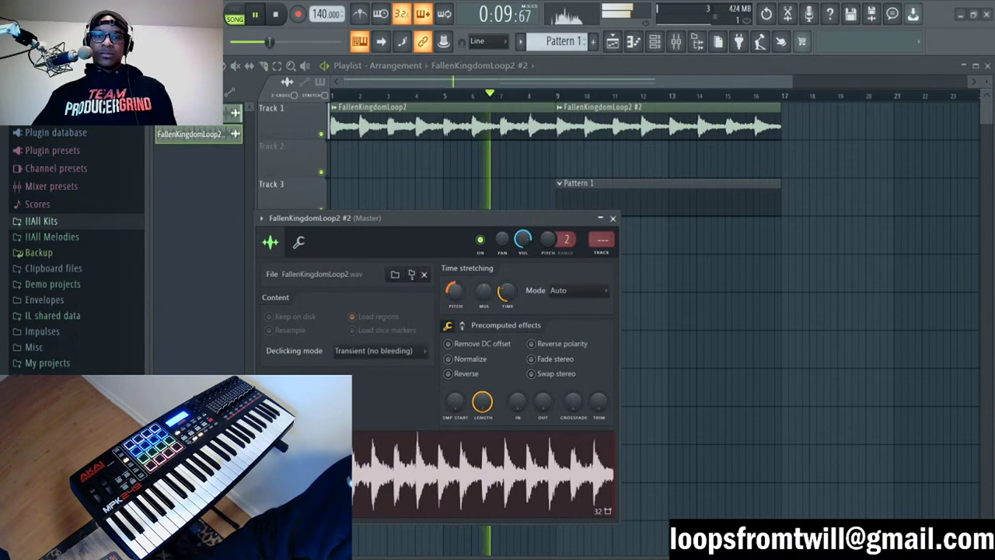
key("Escape")
scroll(688, 96, "down", 3)
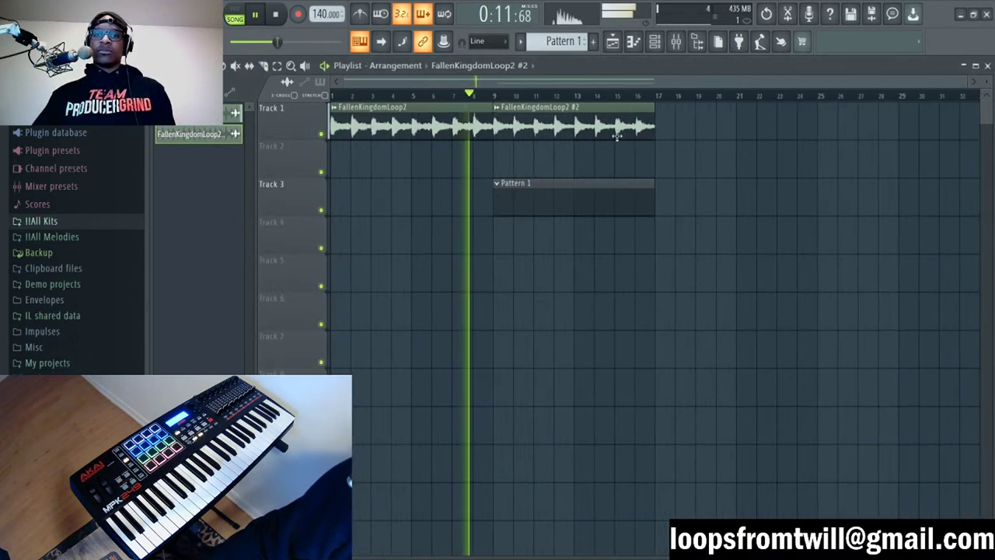
left_click(636, 128)
left_click_drag(725, 131, 745, 131)
scroll(695, 99, "down", 2)
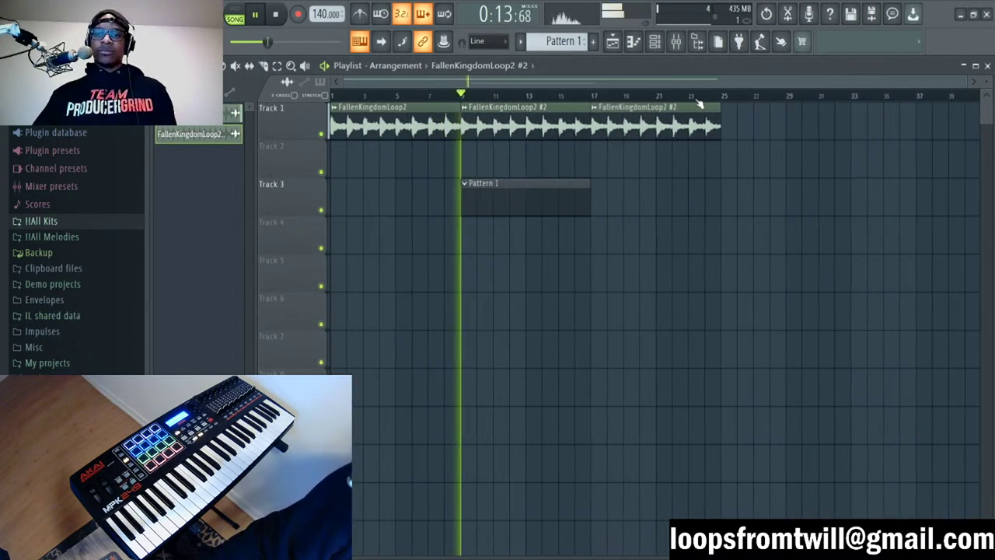
left_click_drag(687, 208, 621, 214)
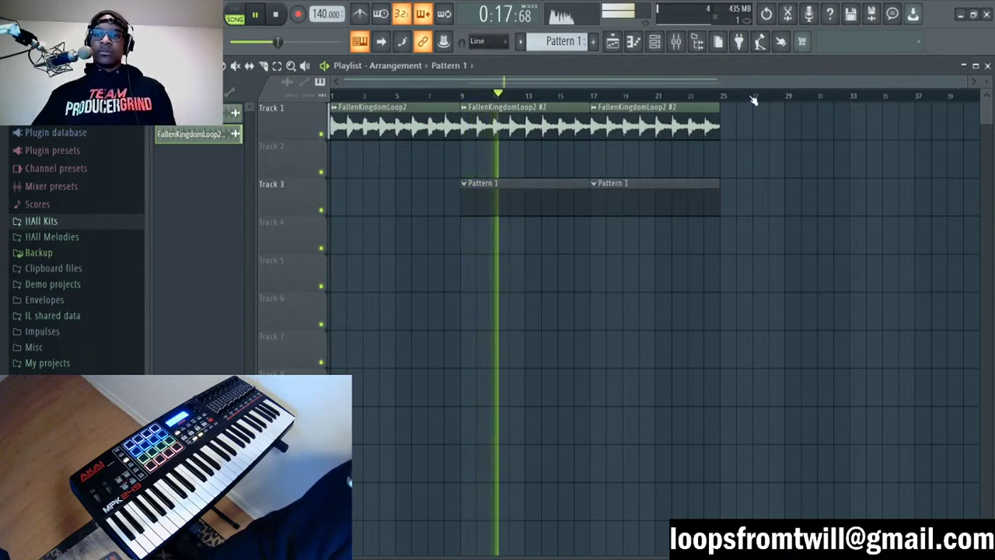
Step: Alternate the loop halves, with FallenKingdomLoop2 on Track 2 at bars 1 and 17 and the last FallenKingdomLoop2 #2 on Track 1 at bar 25
left_click(622, 164)
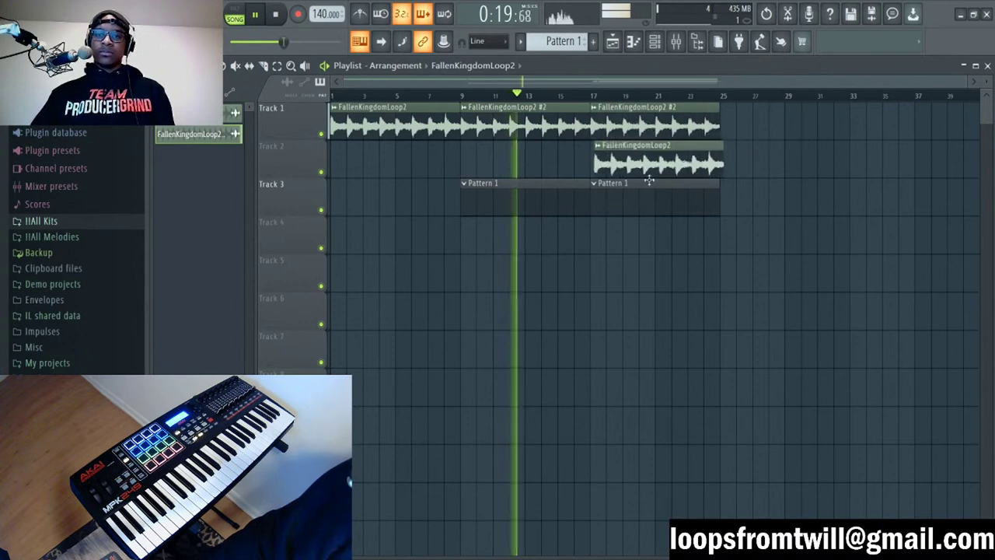
left_click_drag(699, 109, 829, 109)
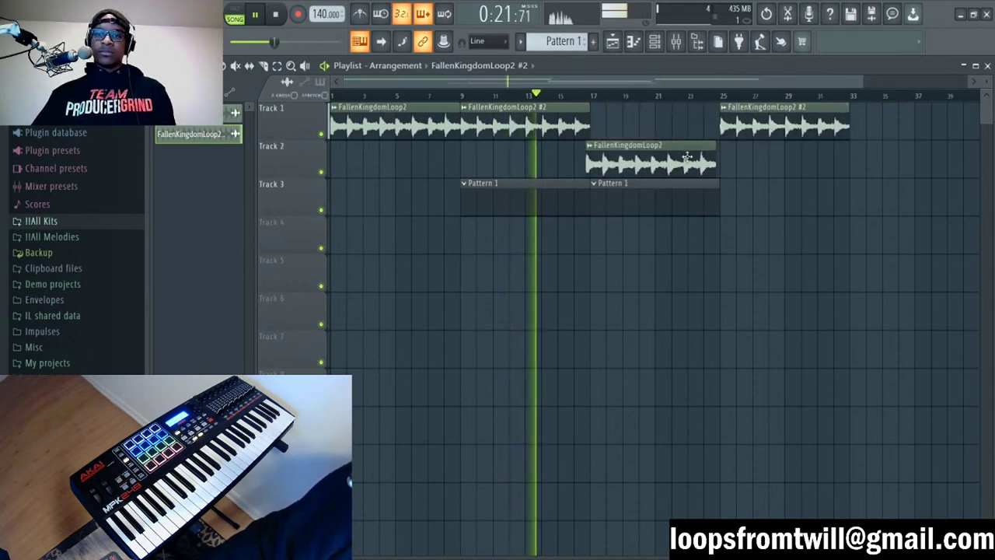
scroll(691, 159, "down", 1)
left_click(341, 118)
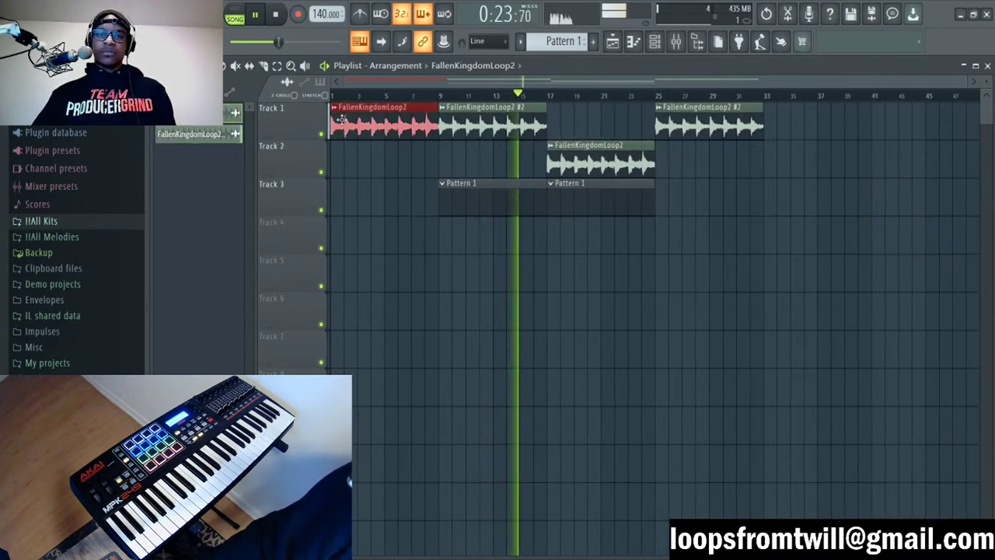
left_click_drag(341, 118, 341, 156)
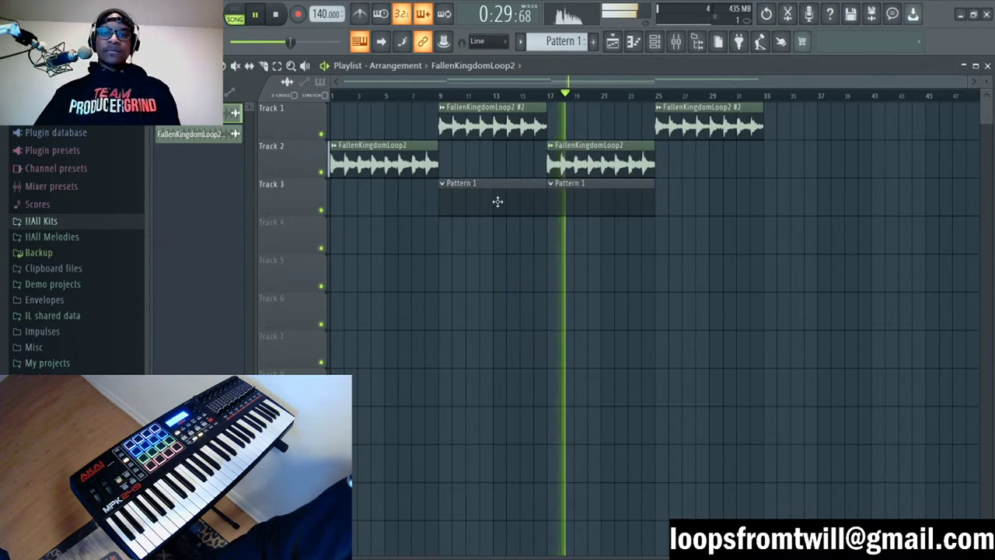
Step: Move both Pattern 1 clips to Track 4, stop playback, and shift the first one to bar 1
left_click_drag(497, 202, 613, 247)
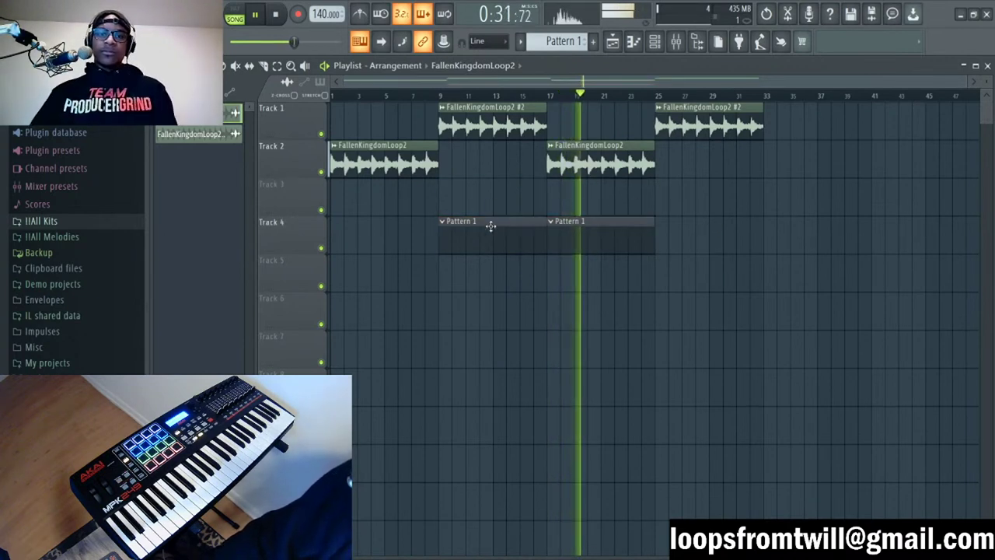
key("space")
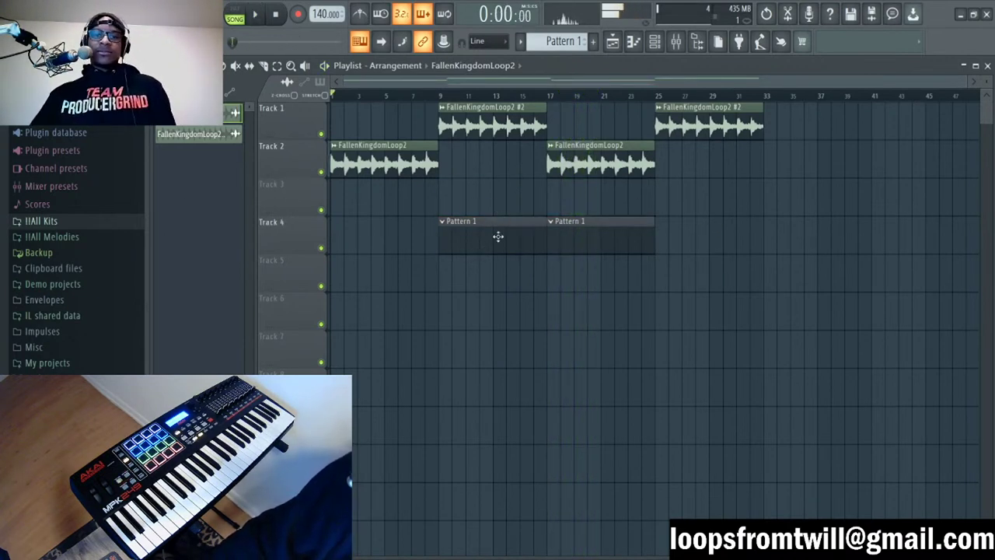
left_click_drag(498, 236, 390, 235)
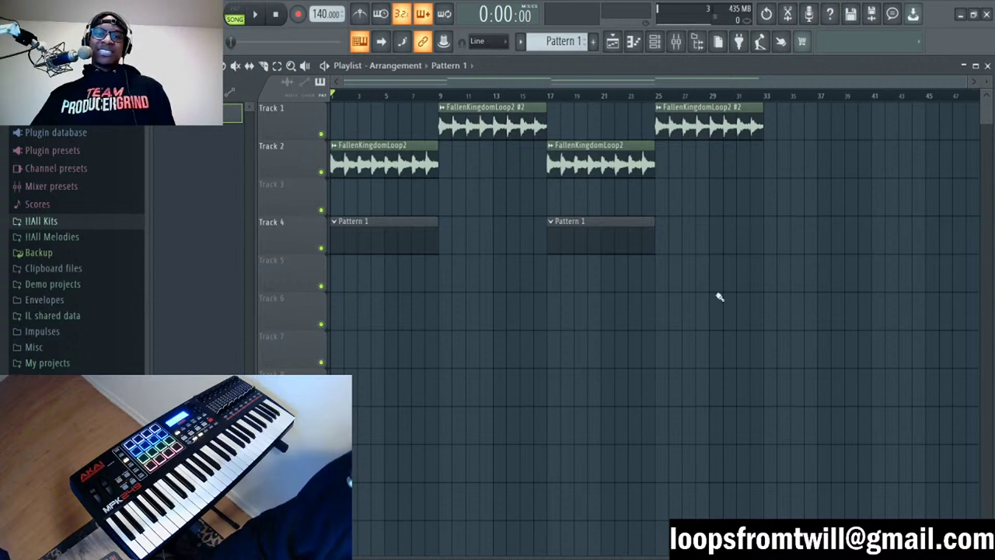
left_click(654, 41)
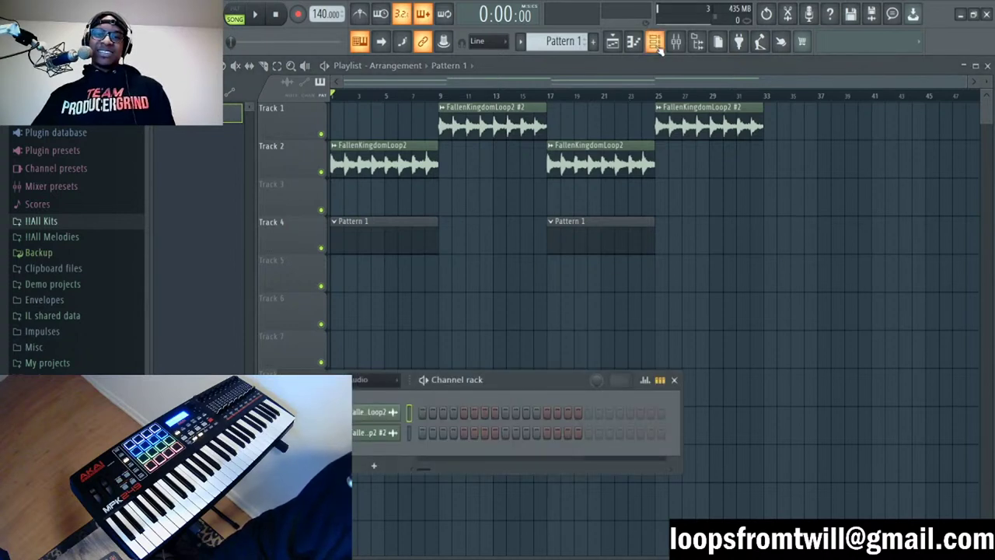
left_click(616, 127)
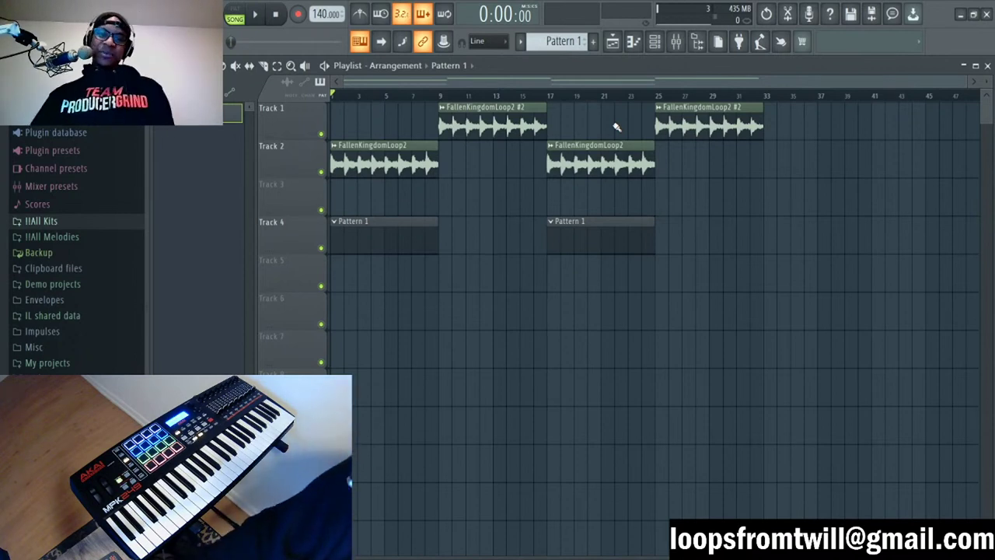
left_click(655, 41)
left_click(482, 202)
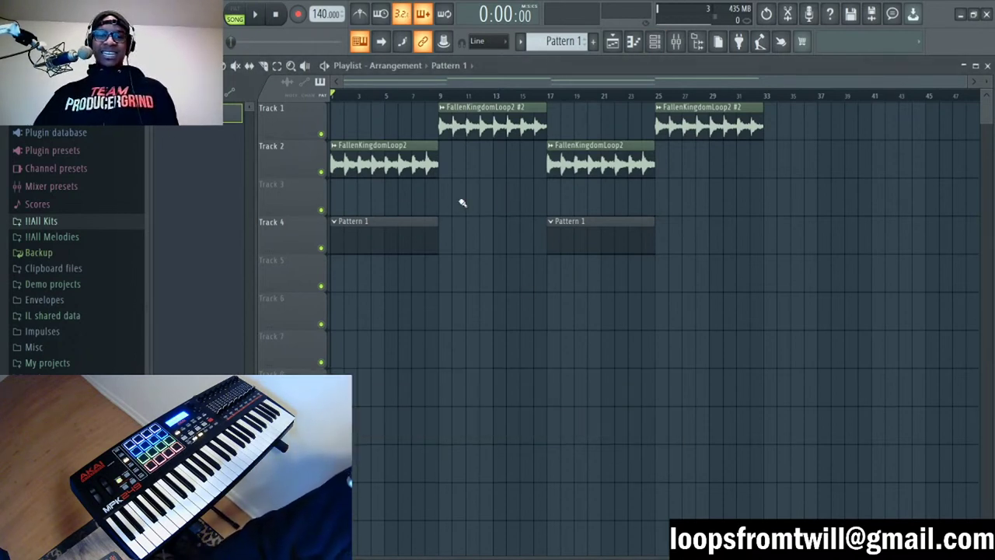
left_click(70, 222)
left_click(72, 222)
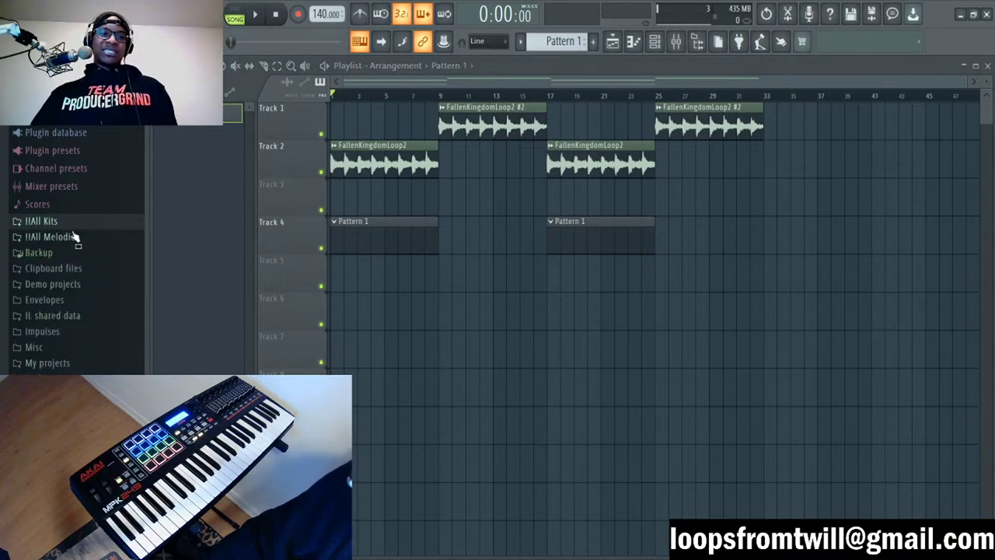
Step: Start song playback and open the LABS instrument from the channel rack, with its full interface in view
key("space")
left_click(655, 41)
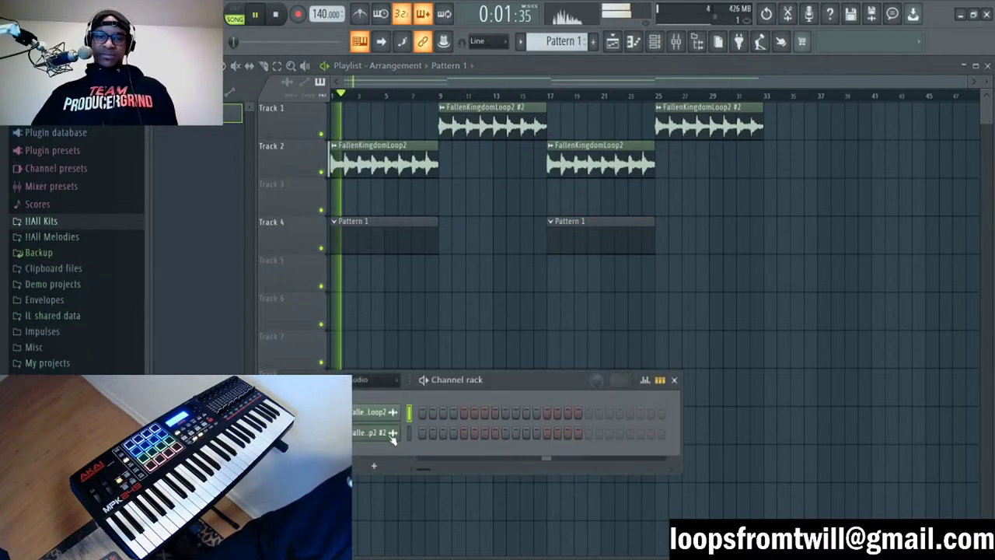
left_click_drag(384, 390, 397, 301)
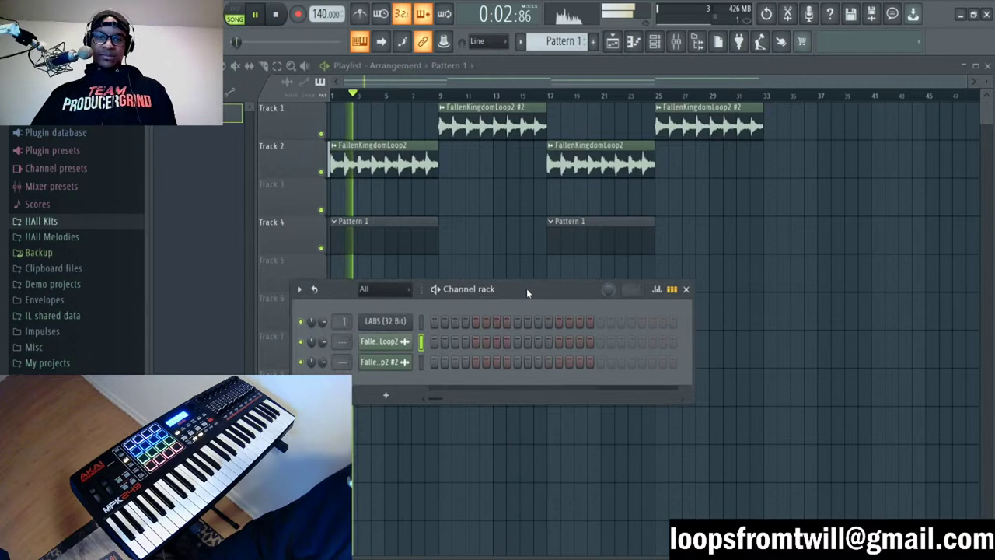
left_click(375, 322)
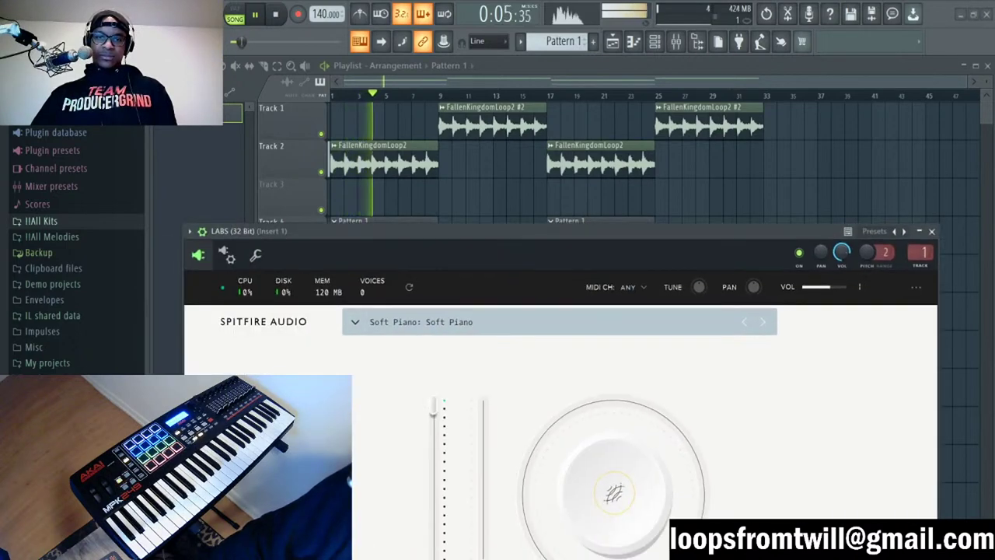
left_click_drag(555, 231, 555, 75)
Step: Load the Frozen Strings preset Super Sul Tasto Violin from the Strings category and restart the song from the beginning
left_click(373, 166)
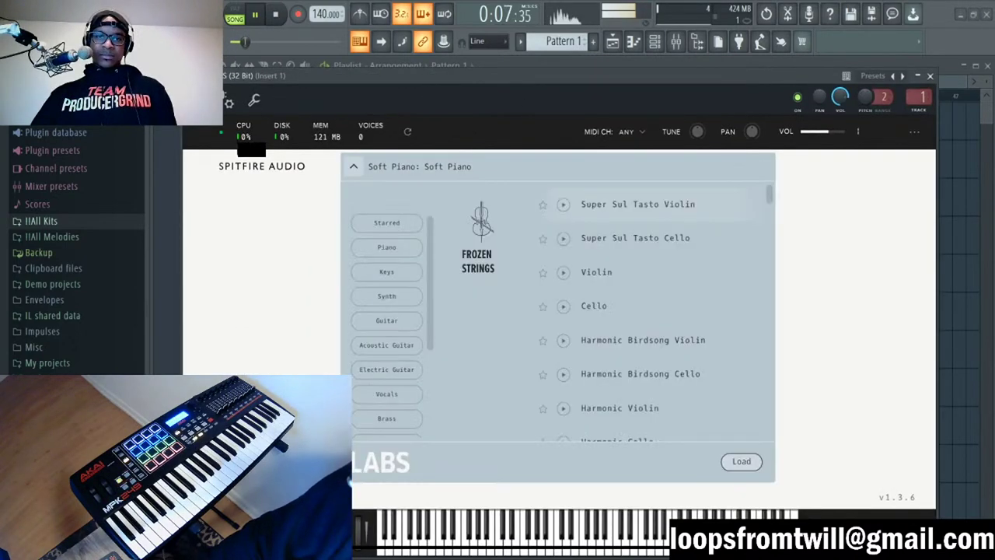
scroll(387, 264, "down", 2)
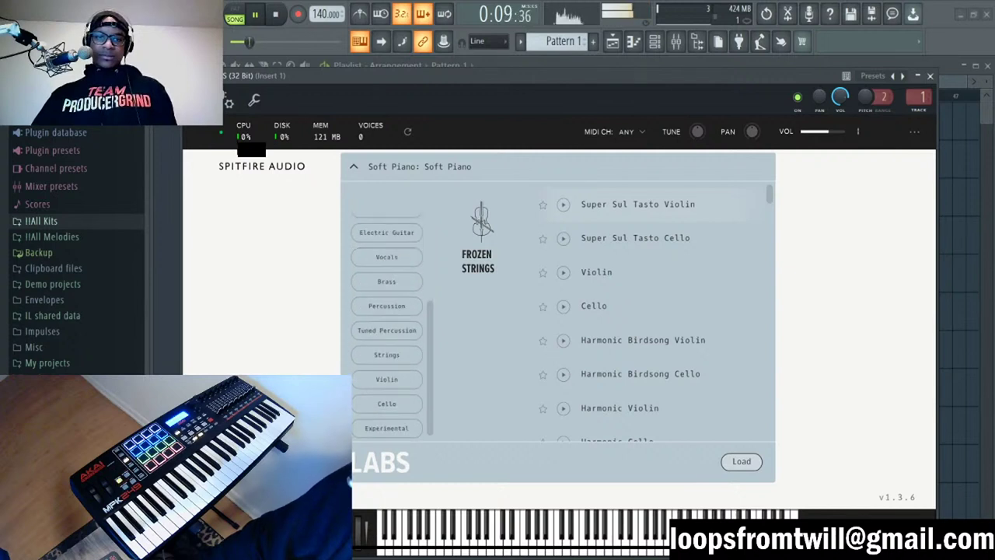
left_click(386, 354)
left_click(638, 203)
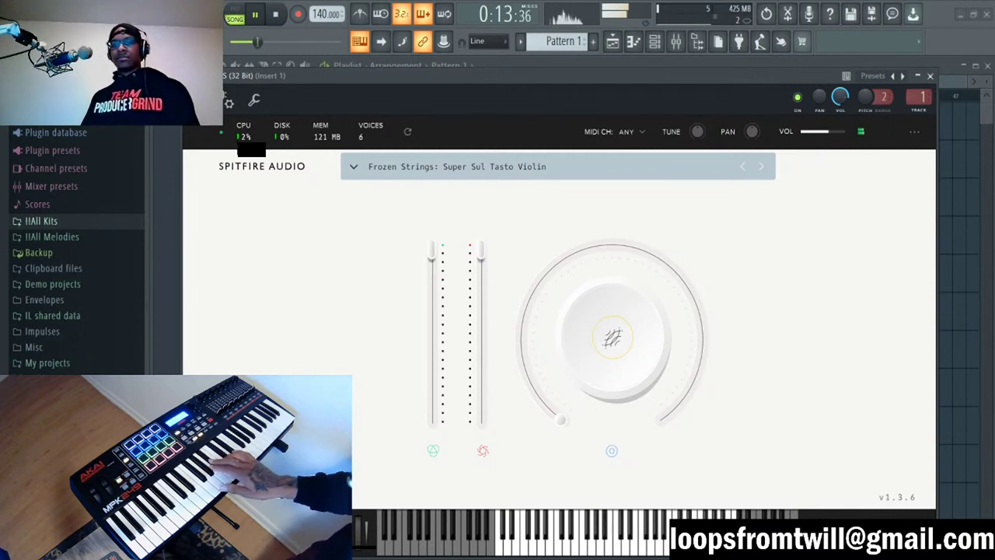
key("space")
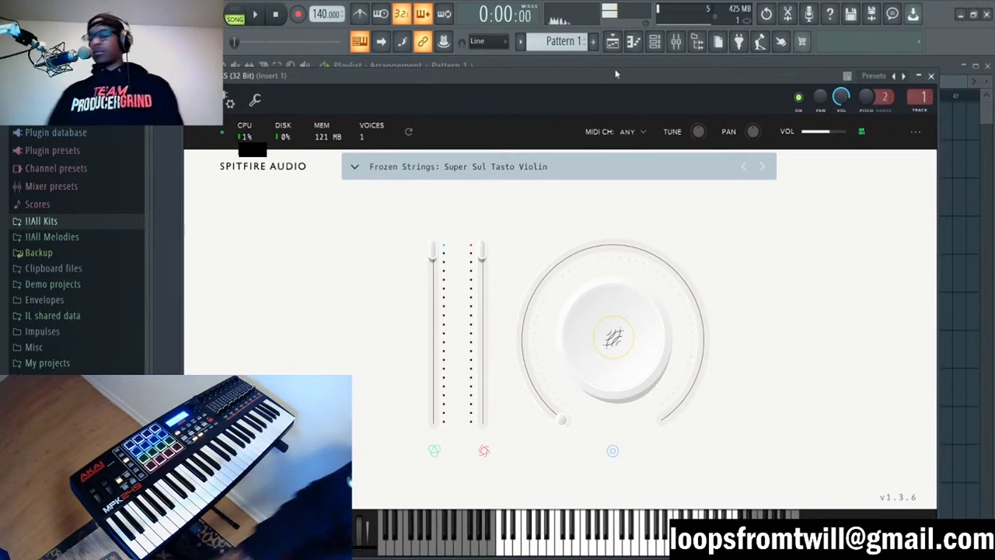
key("space")
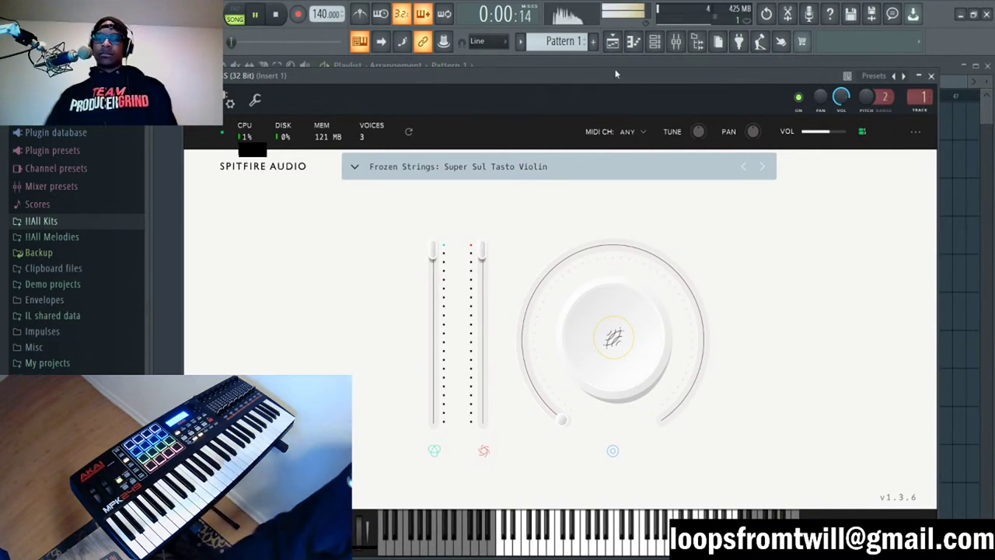
Step: Load the Soft Piano preset from the LABS Piano category and audition it against the song
left_click_drag(625, 77, 625, 84)
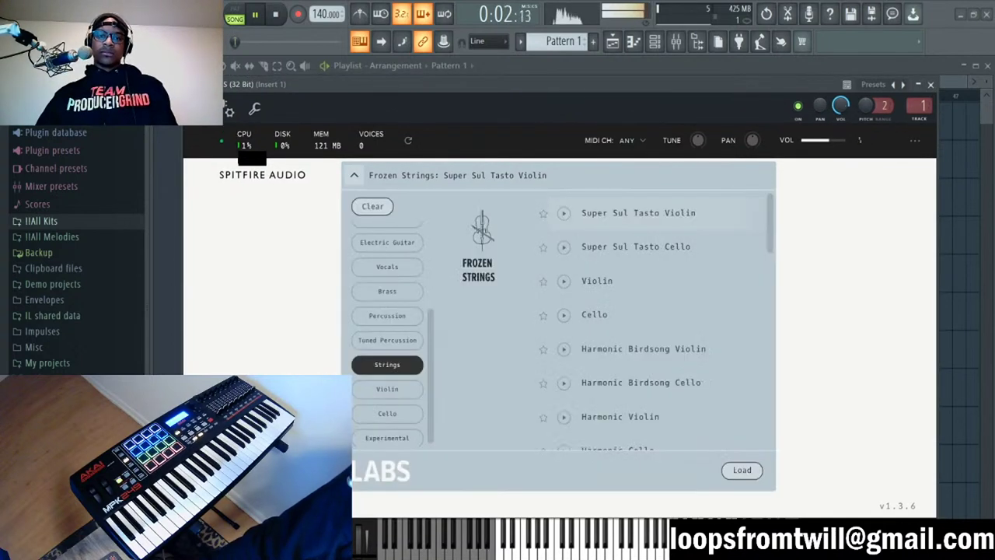
left_click(355, 175)
scroll(387, 327, "up", 4)
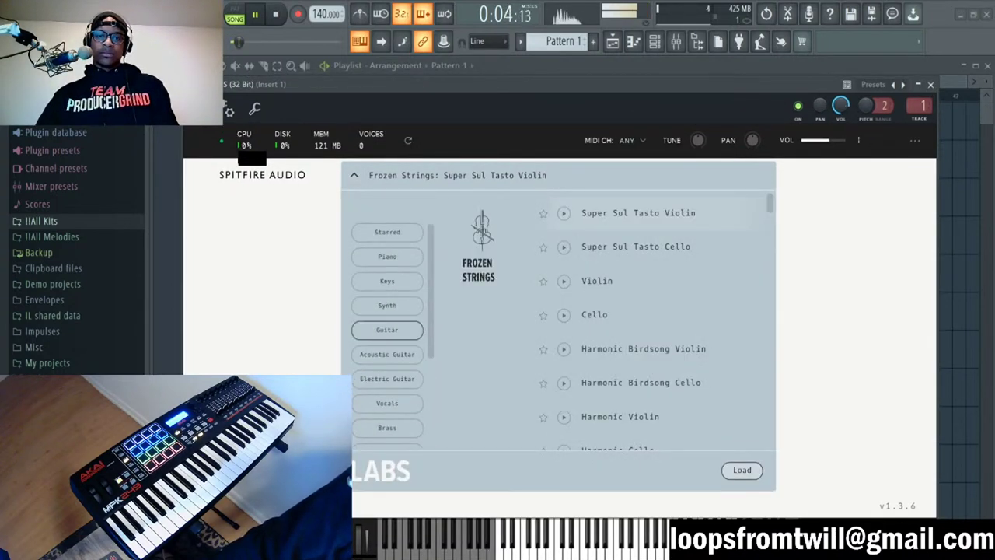
left_click(387, 256)
double_click(607, 214)
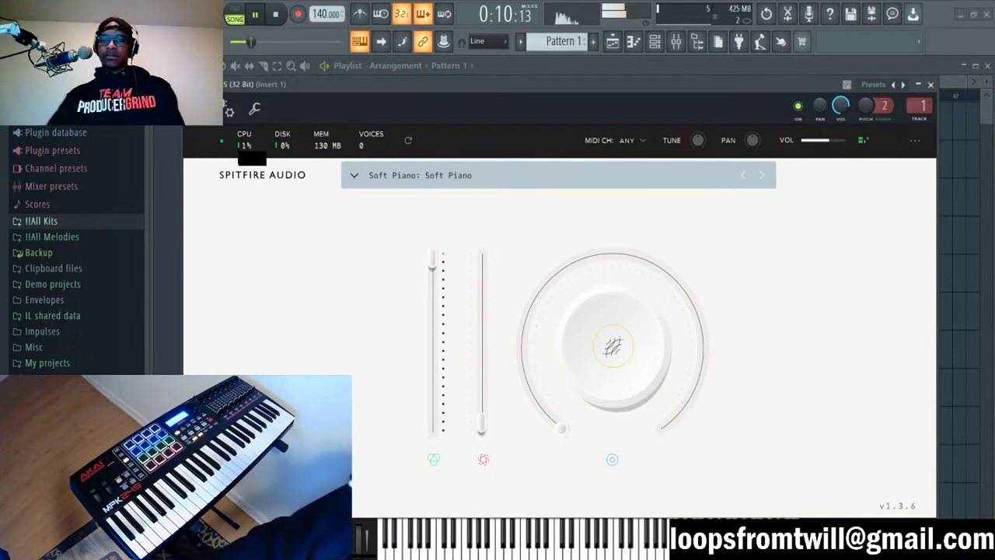
key("space")
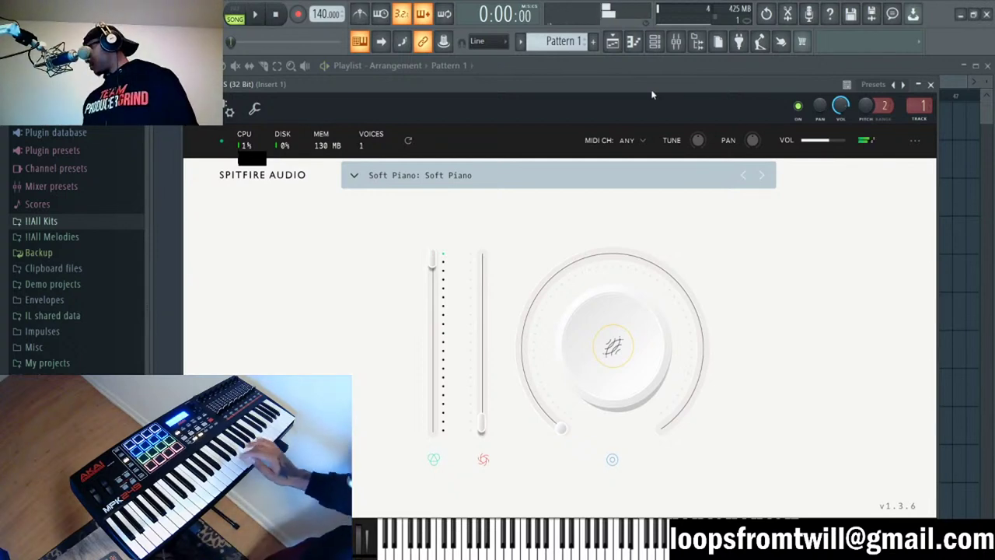
key("space")
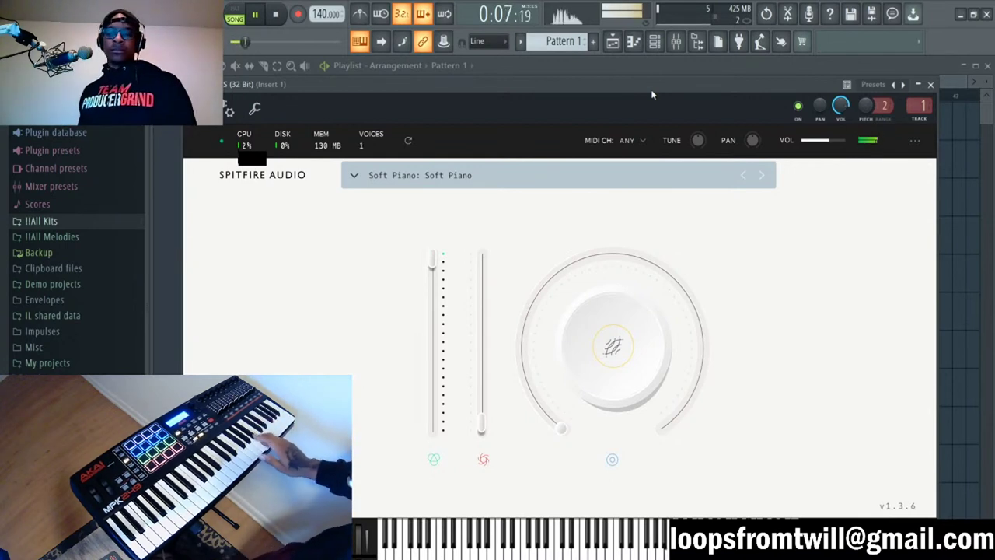
key("space")
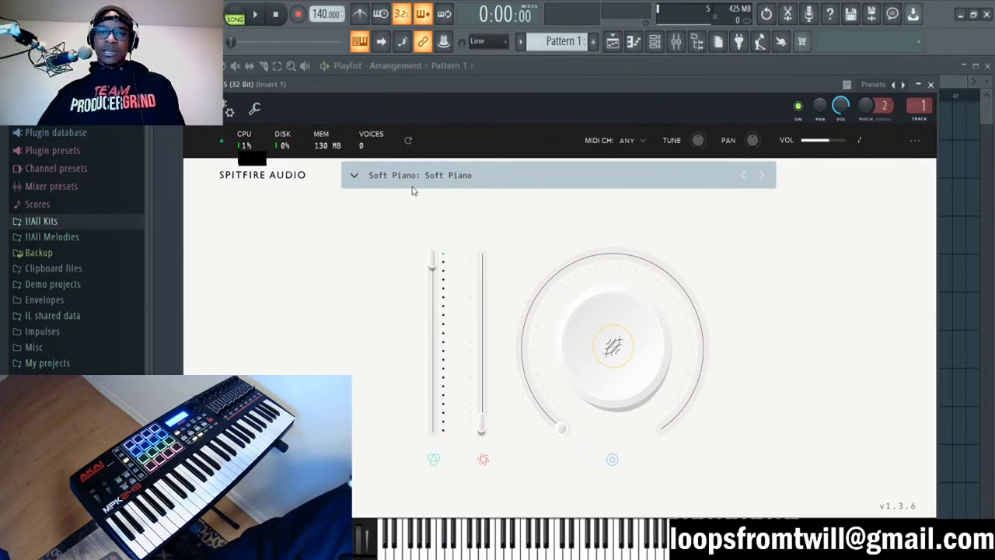
Step: Step through the neighbouring LABS piano presets, from Electric Piano DI to Piano Pads Alien, trying them over song playback
left_click(761, 175)
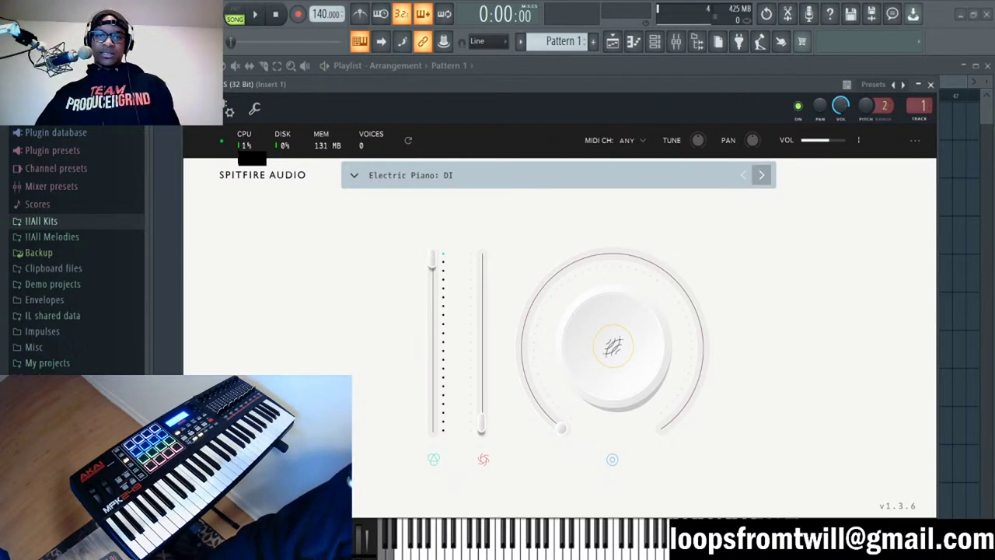
left_click(761, 175)
left_click(761, 176)
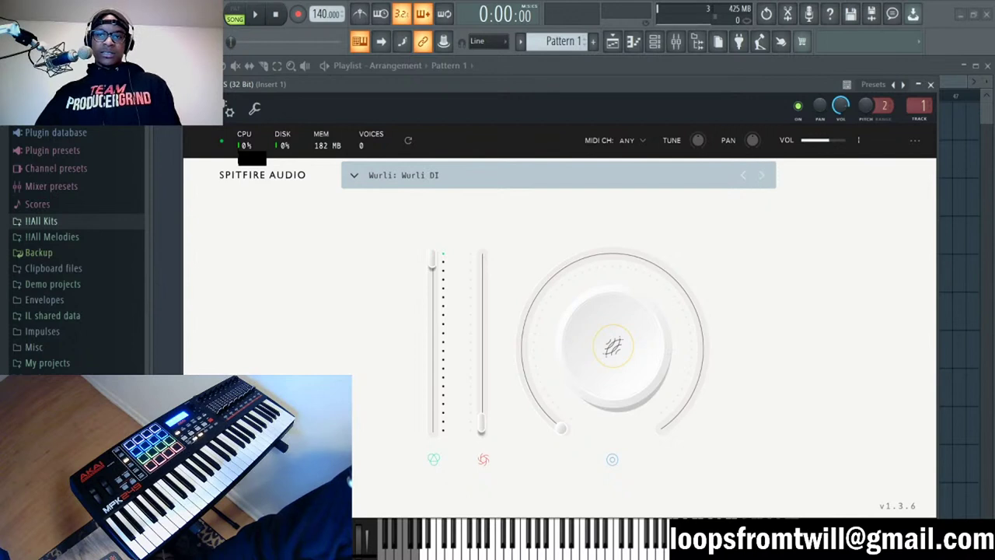
key("space")
left_click(762, 176)
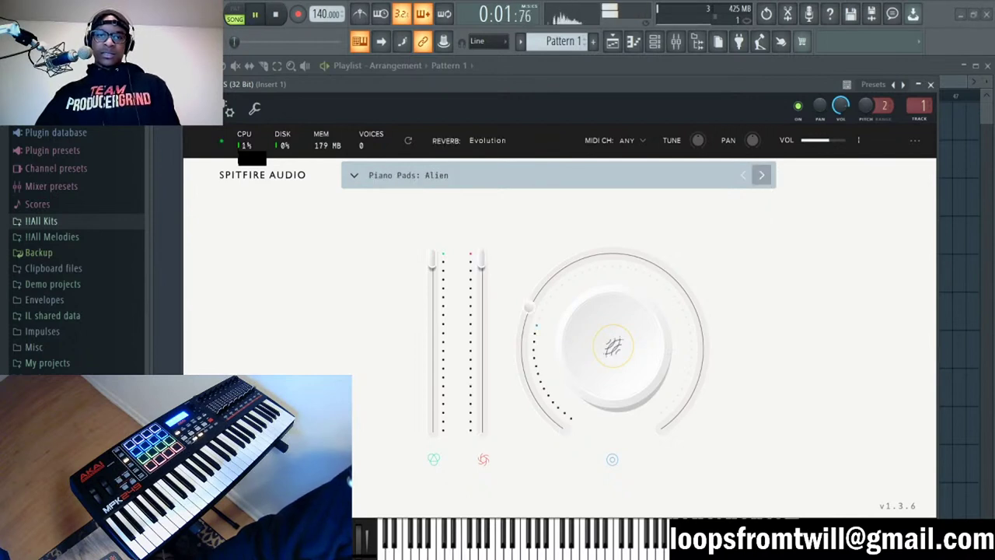
left_click(743, 175)
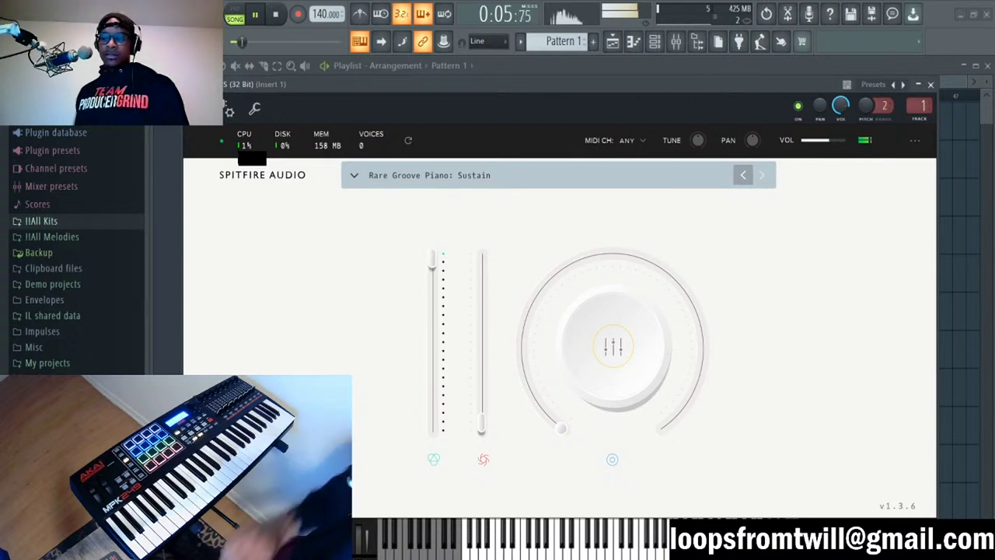
left_click(761, 175)
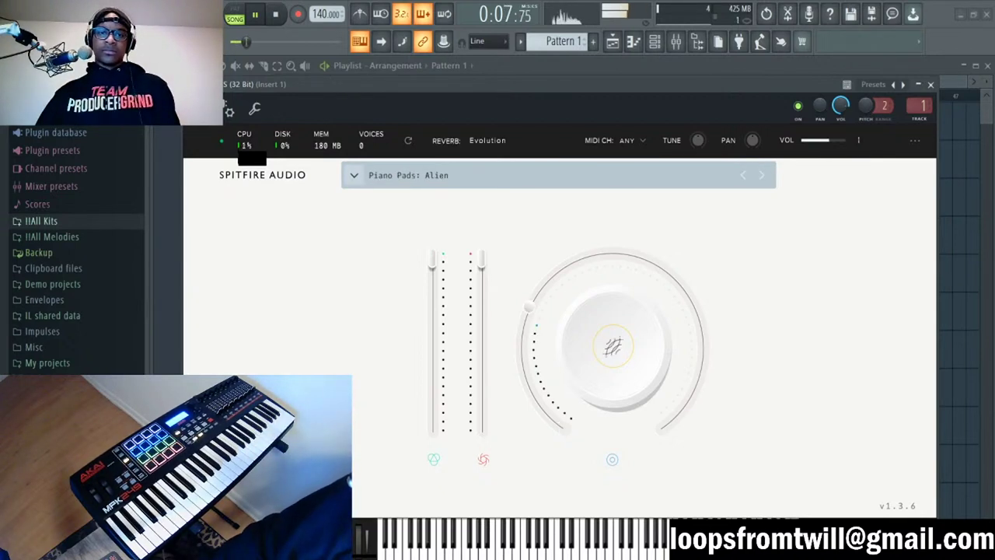
Step: Load the Charango 01 preset from the Acoustic Guitar category, lower the LABS channel volume slightly in the channel rack, and stop playback
left_click(354, 175)
left_click(387, 353)
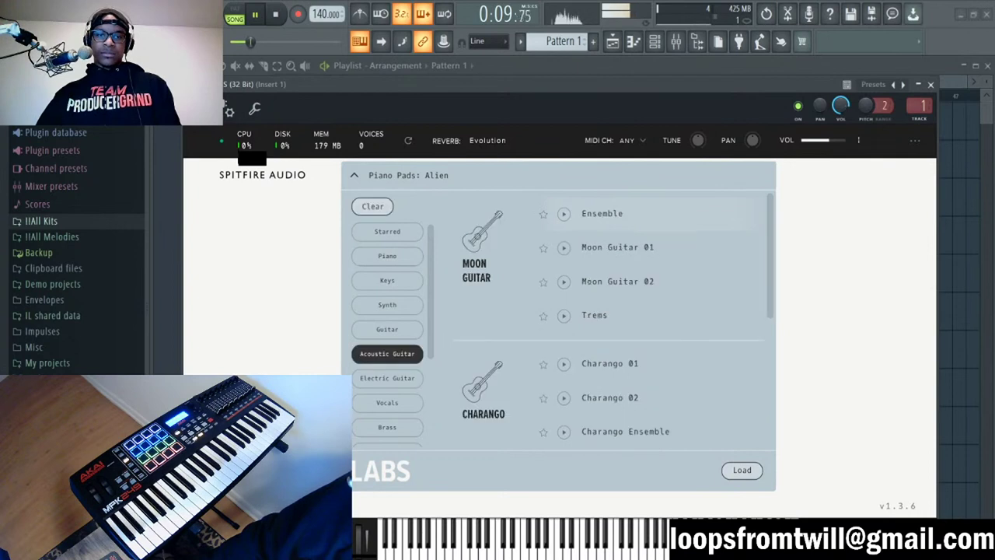
left_click(609, 363)
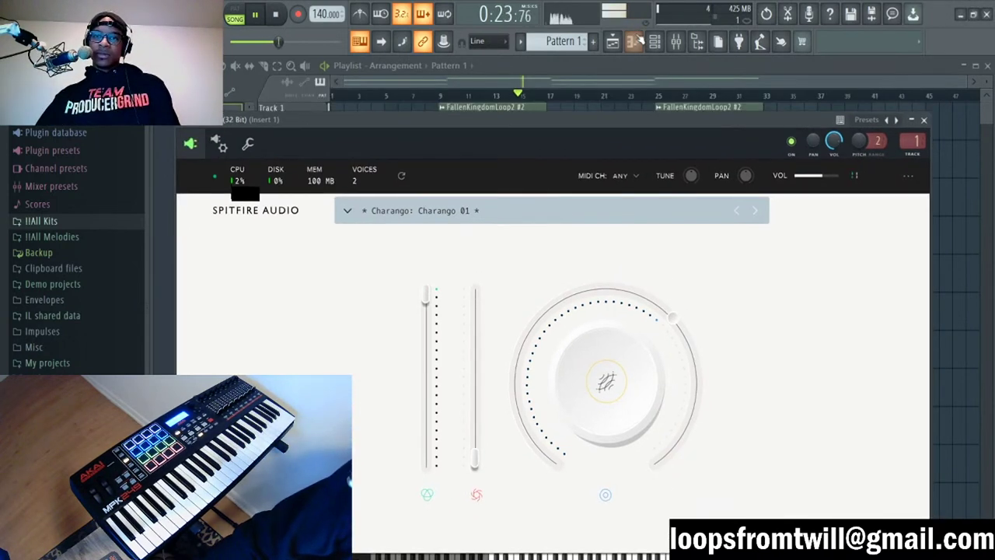
left_click(655, 41)
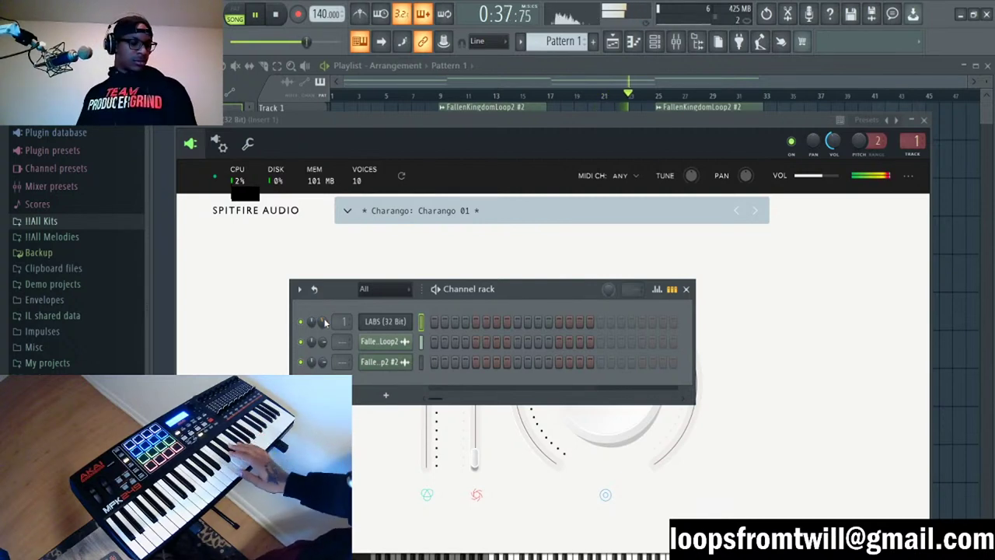
key("space")
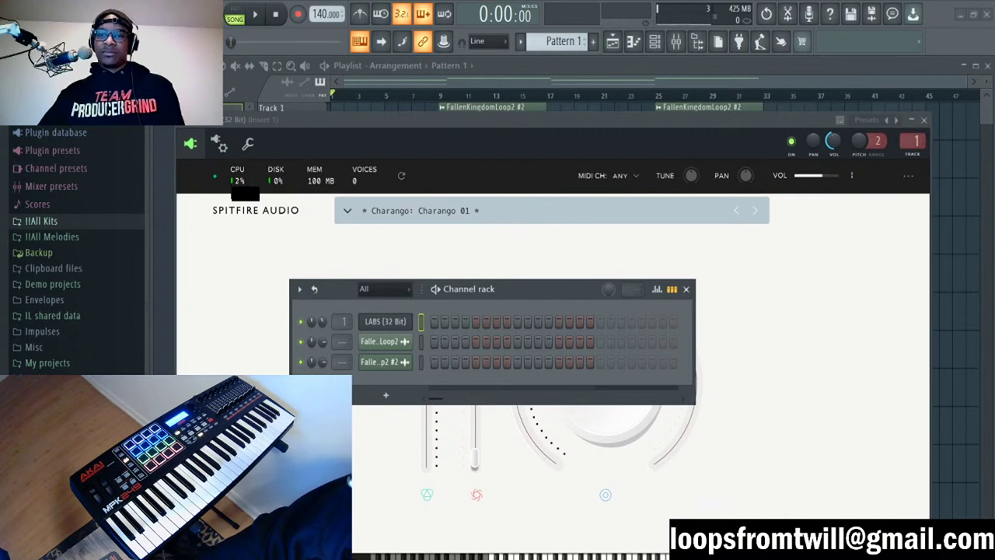
Step: Arm recording and record a Charango 01 part live into Pattern 1 over the song
left_click(721, 122)
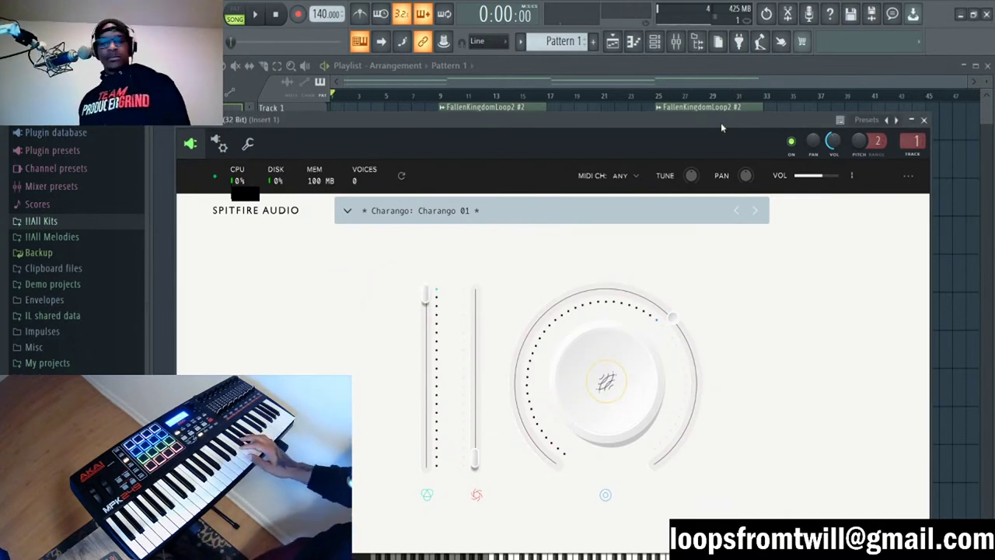
key("r")
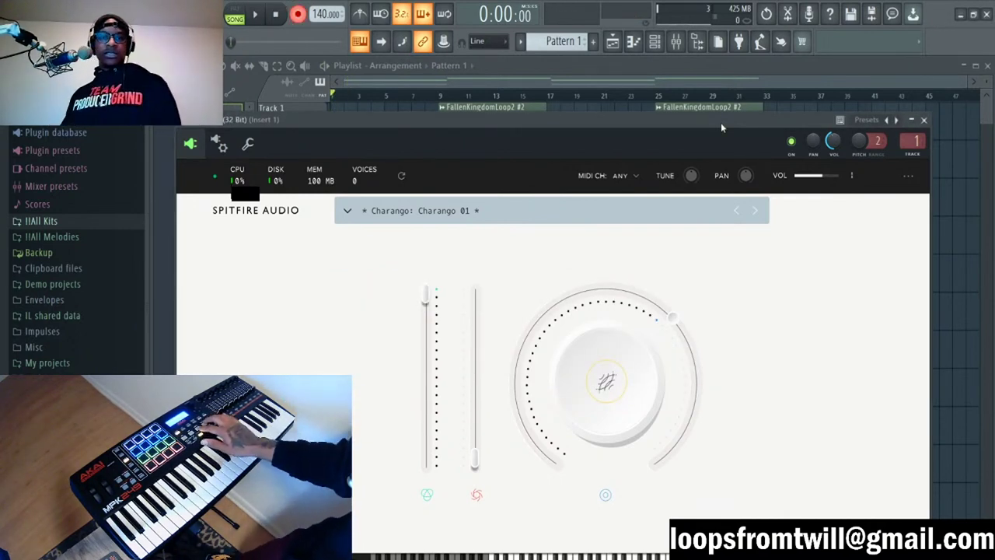
key("space")
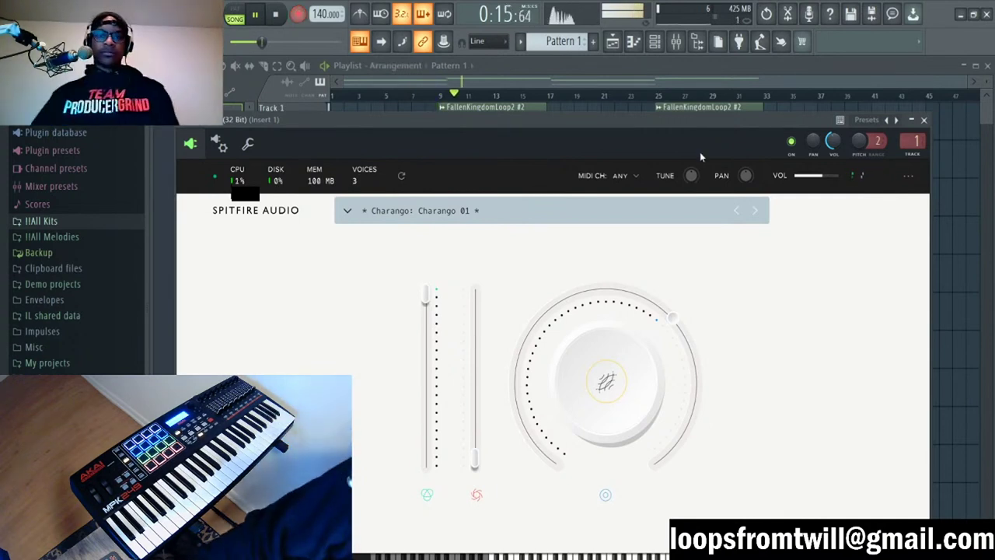
Step: Show the playlist and play the song from the start to review the recorded Pattern 1 part
key("F5")
key("space")
key("space")
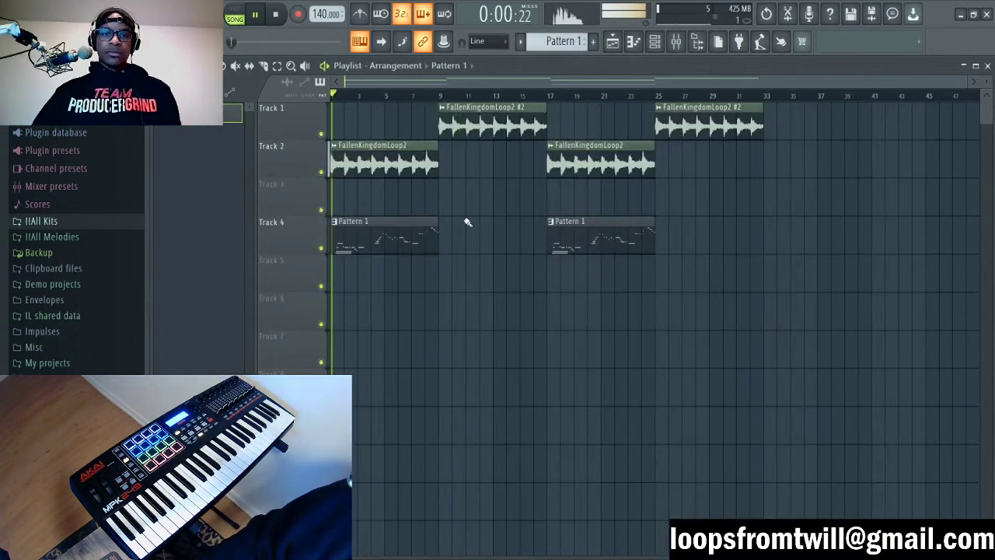
double_click(401, 223)
key("F5")
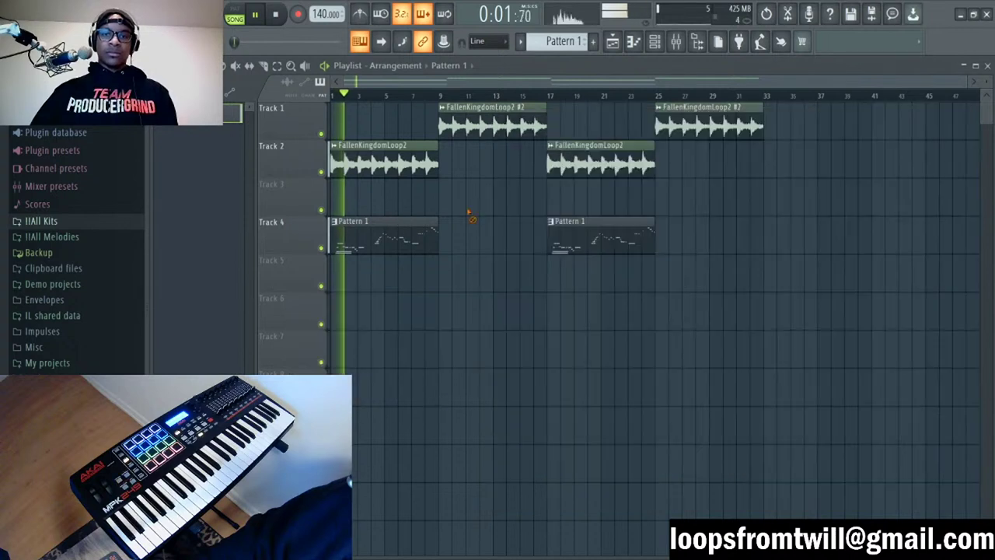
Step: Add Fruity Reeverb 2 with the Cathedral preset to the LABS channel's mixer track, Insert 1, and return to the playlist with playback stopped
left_click(665, 48)
left_click(657, 48)
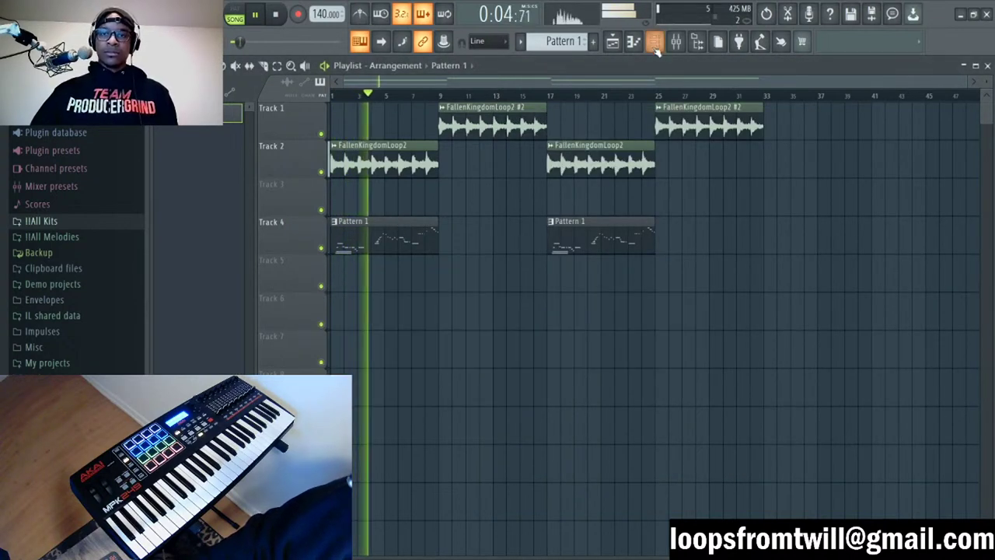
left_click(657, 48)
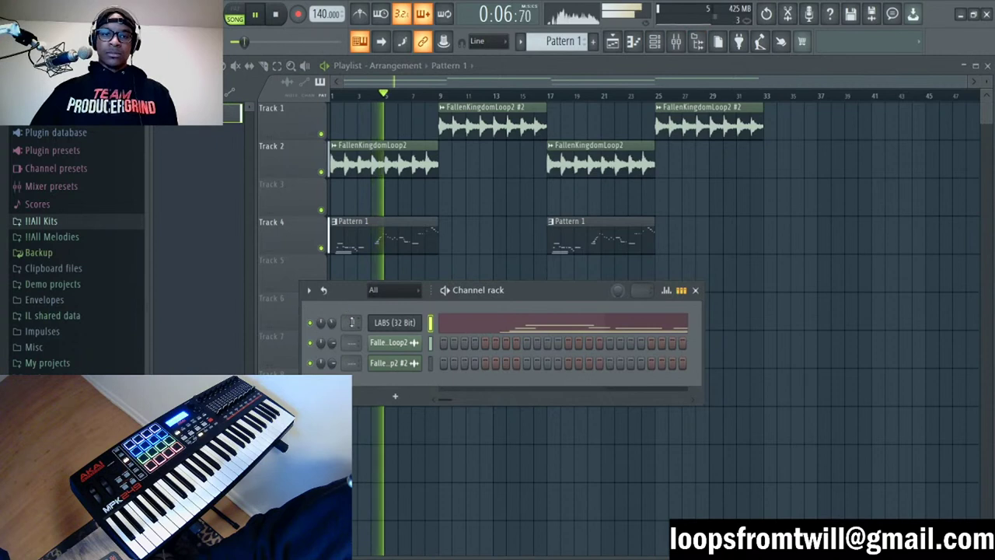
left_click(675, 41)
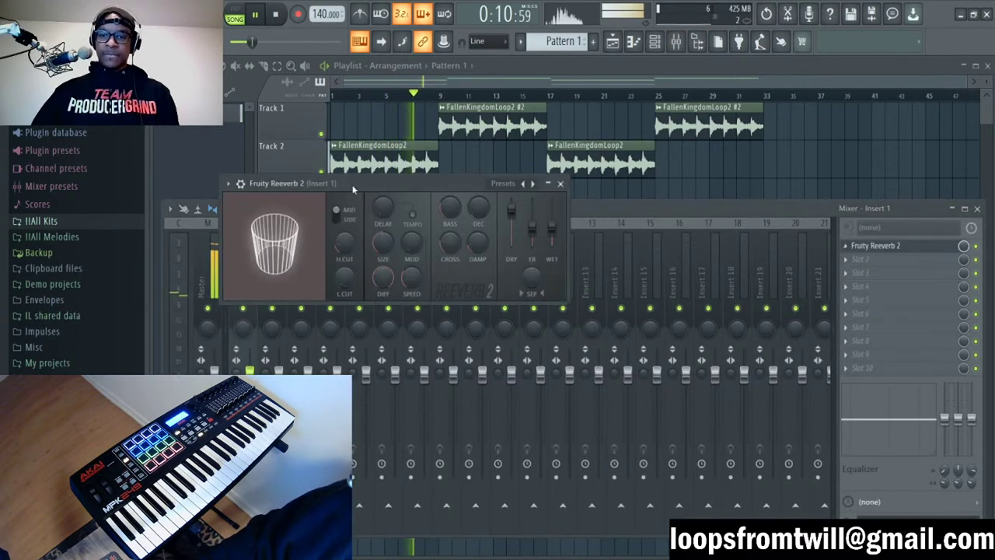
left_click(532, 183)
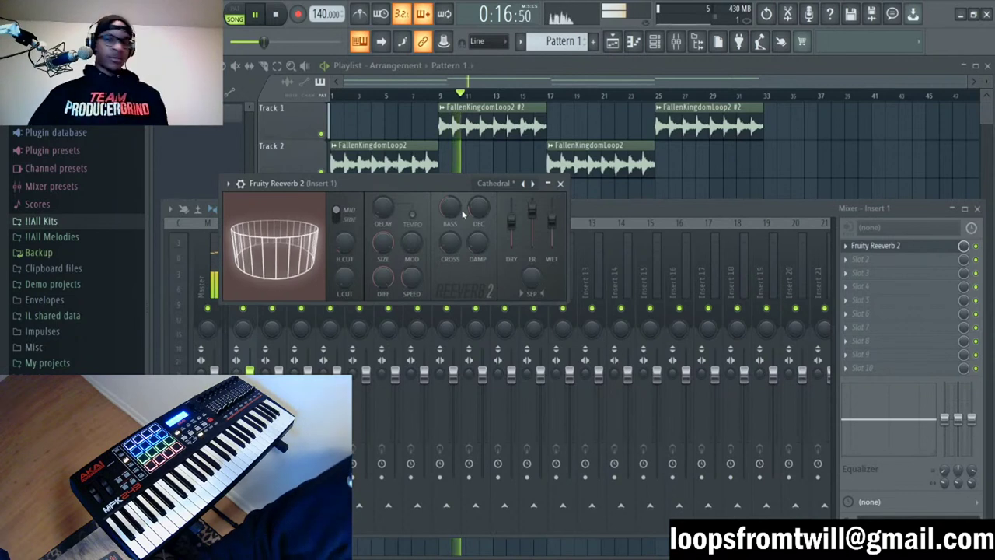
left_click(811, 160)
key("space")
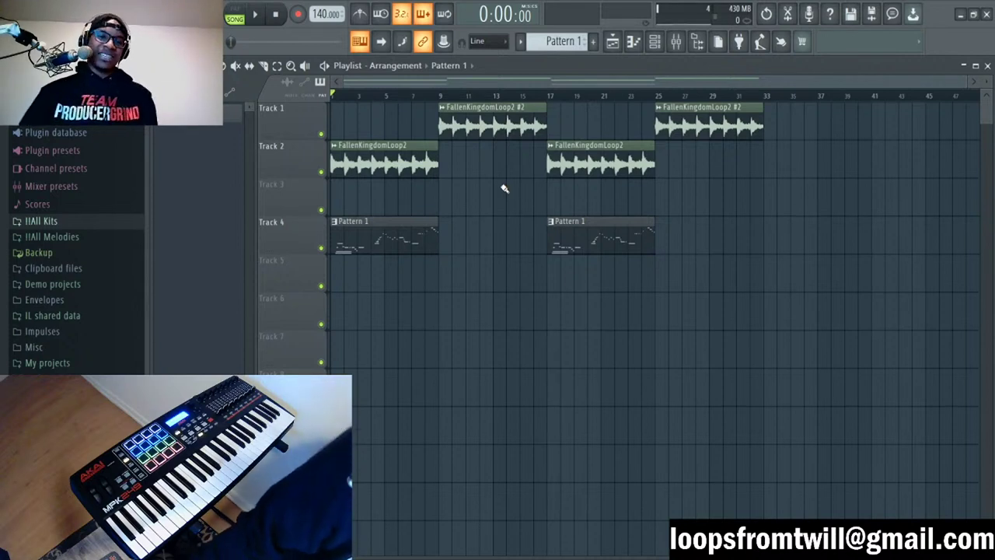
Step: Create Pattern 2 and place two four-bar clips of it on Track 3, at bars 1 and 5, during playback
left_click(381, 222)
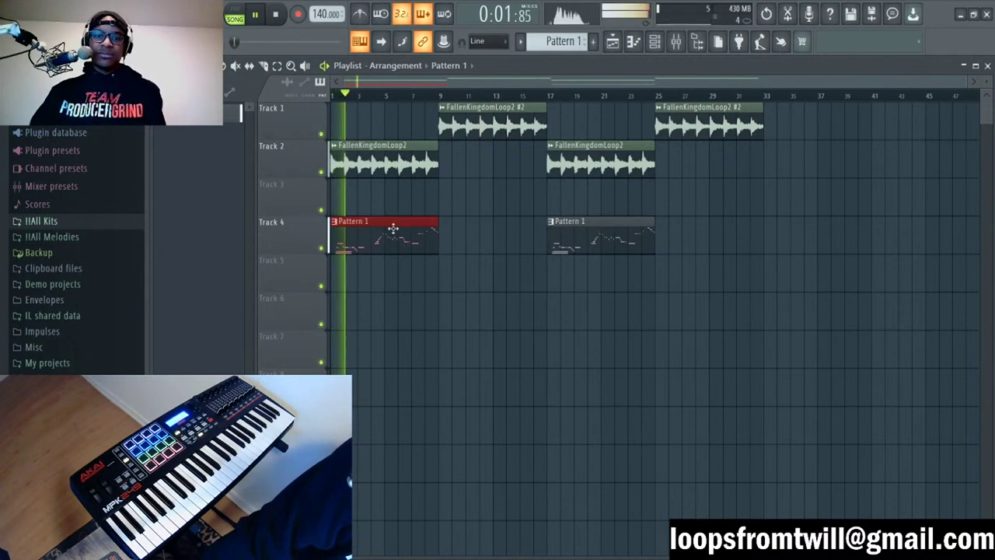
key("F4")
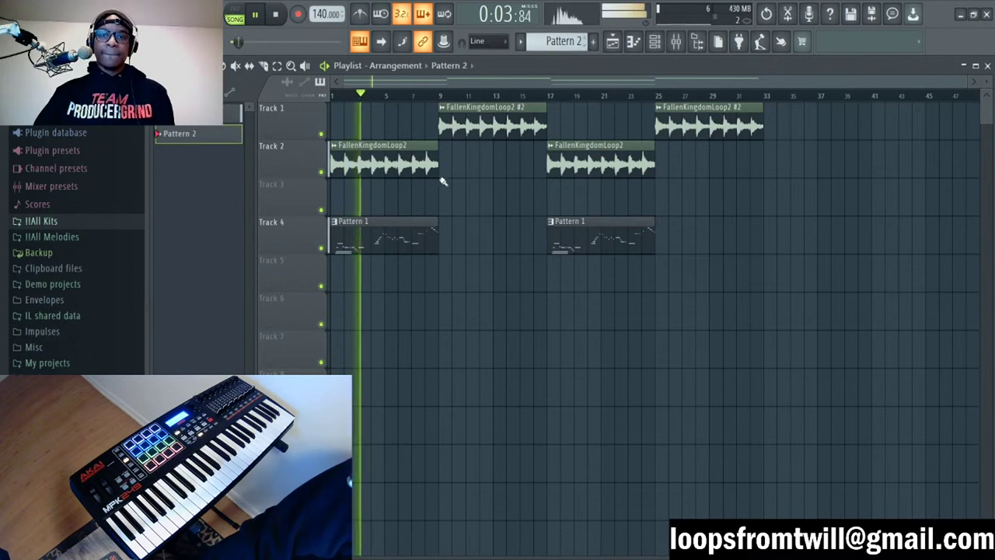
left_click_drag(443, 181, 334, 187)
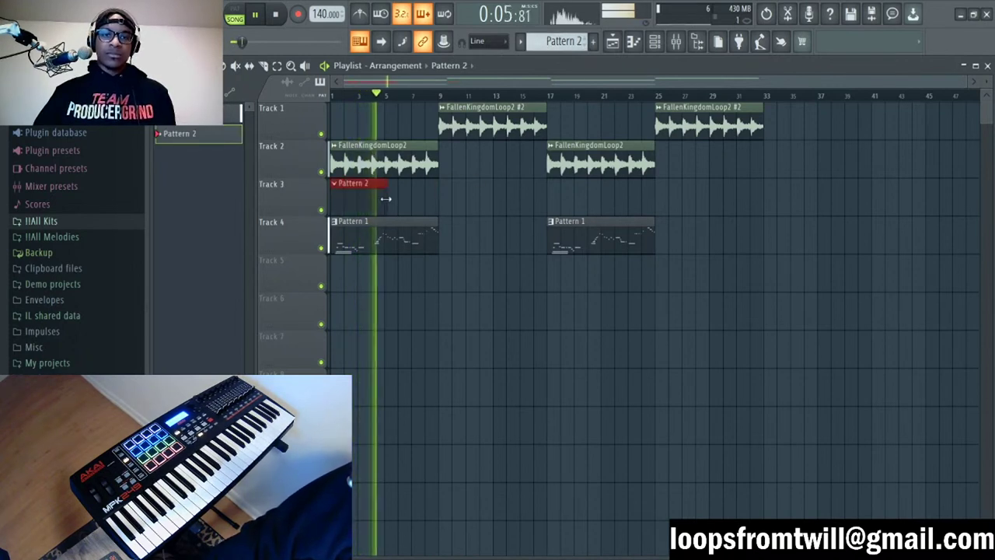
left_click(389, 199)
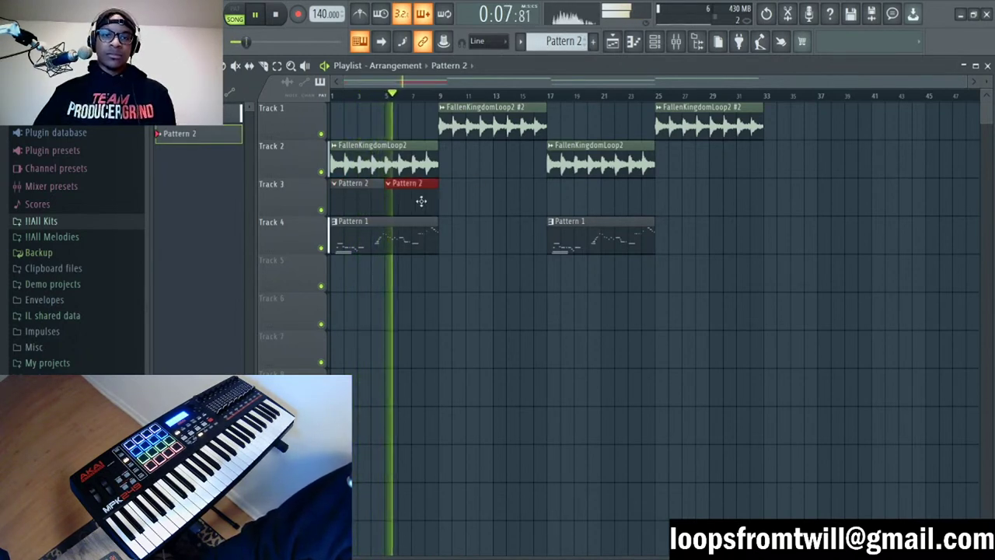
Step: Browse !!All Kits through My Sounds and 1! Favorite Packs to the TWiLL one-shot kit and expand its !One Shot (Sub) folder
left_click(124, 221)
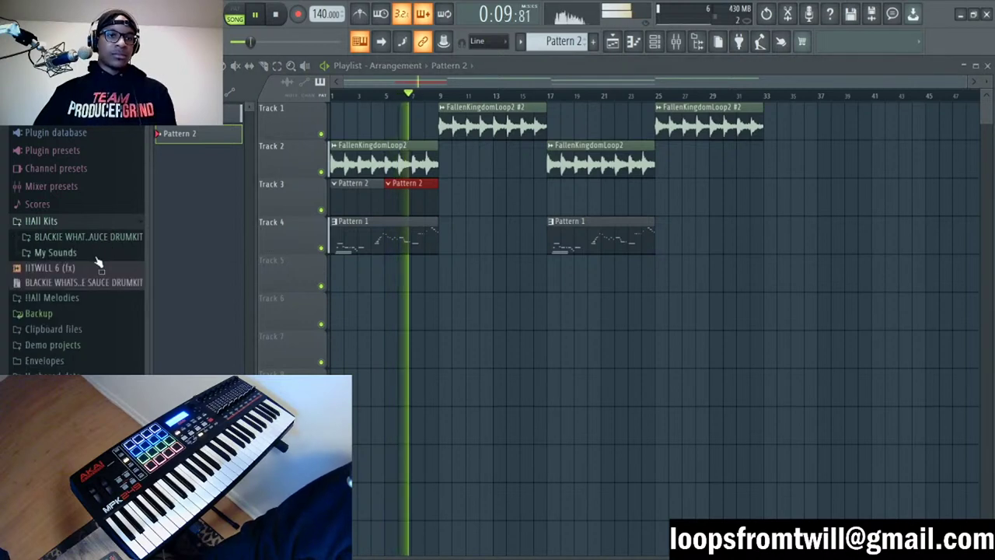
left_click(98, 254)
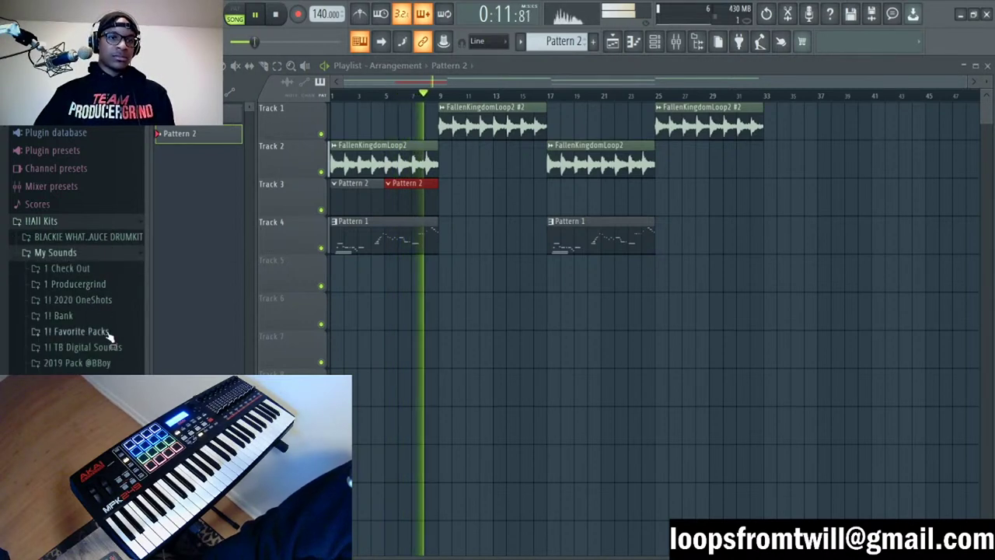
left_click(108, 333)
left_click(103, 286)
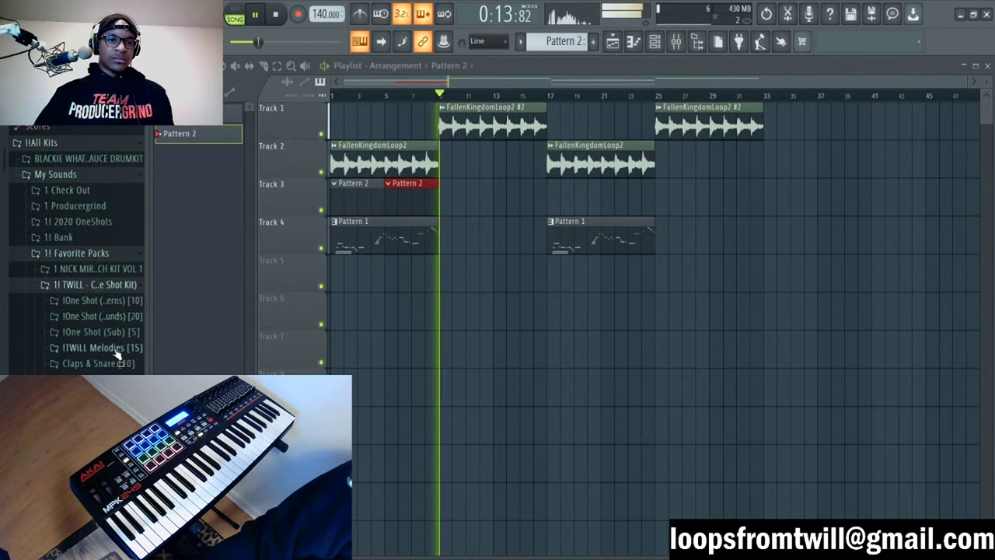
left_click(99, 332)
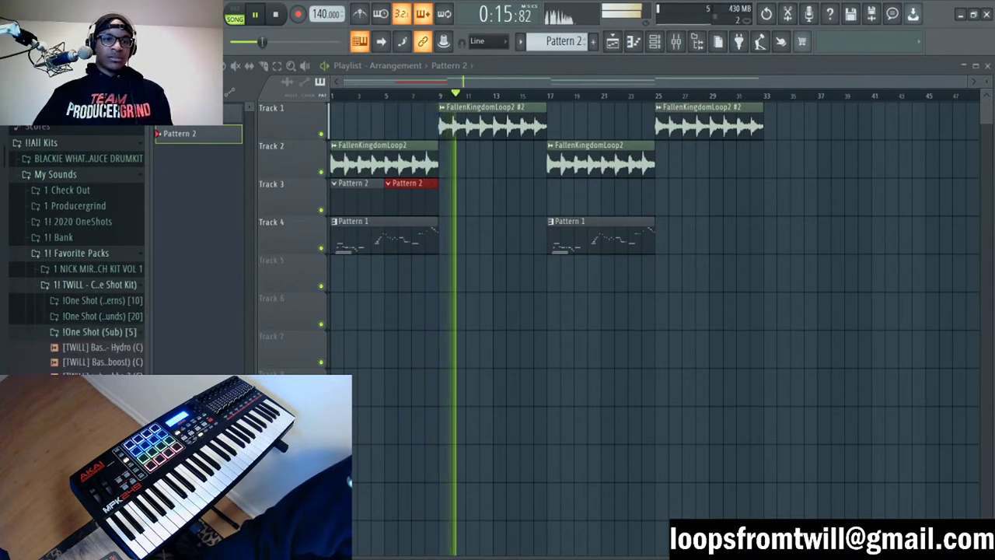
Step: Stop playback and try to add the [TWiLL] suba-uba-bubba 3 (C) sample to the channel rack
left_click(655, 41)
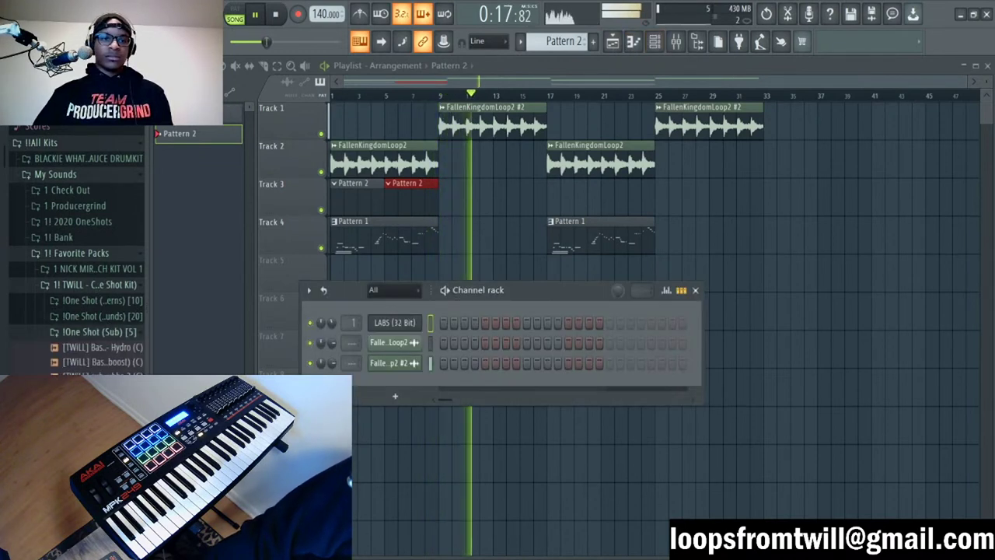
key("space")
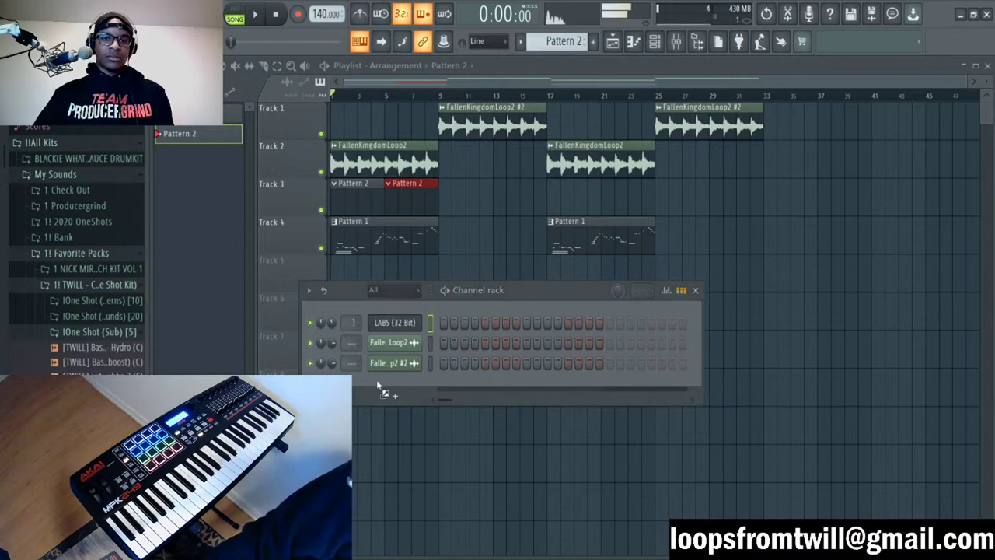
left_click_drag(376, 380, 391, 376)
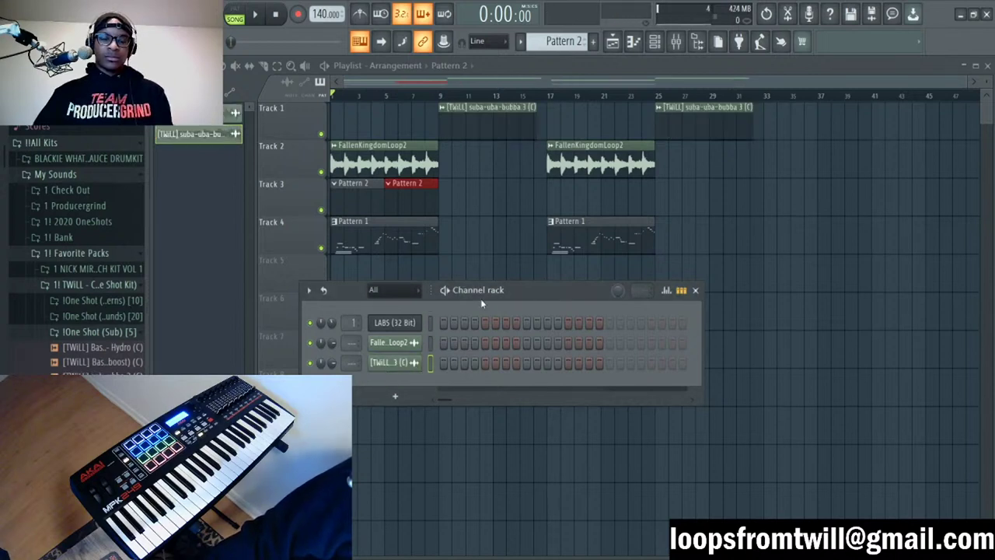
Step: Delete the sub clips from Track 1 and restore FallenKingdomLoop2 at bar 17 on Track 2 and FallenKingdomLoop2 #2 at bars 9 and 25 on Track 1
right_click(484, 132)
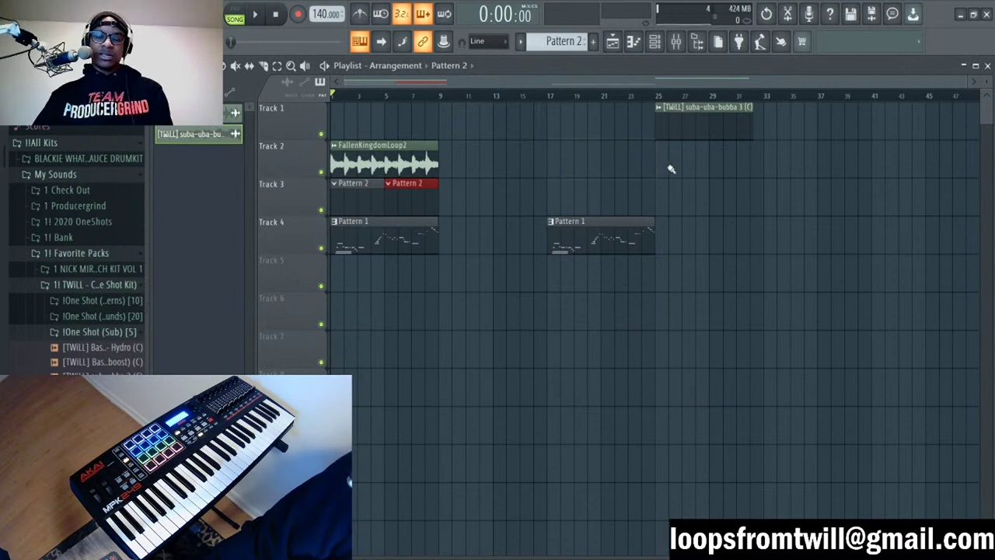
right_click(695, 117)
left_click(576, 162)
left_click(448, 122)
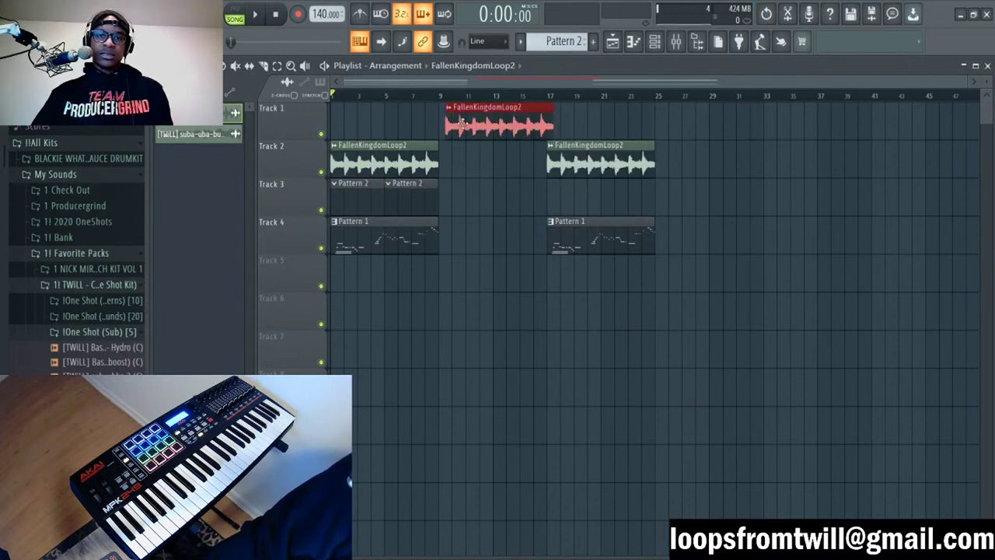
double_click(526, 120)
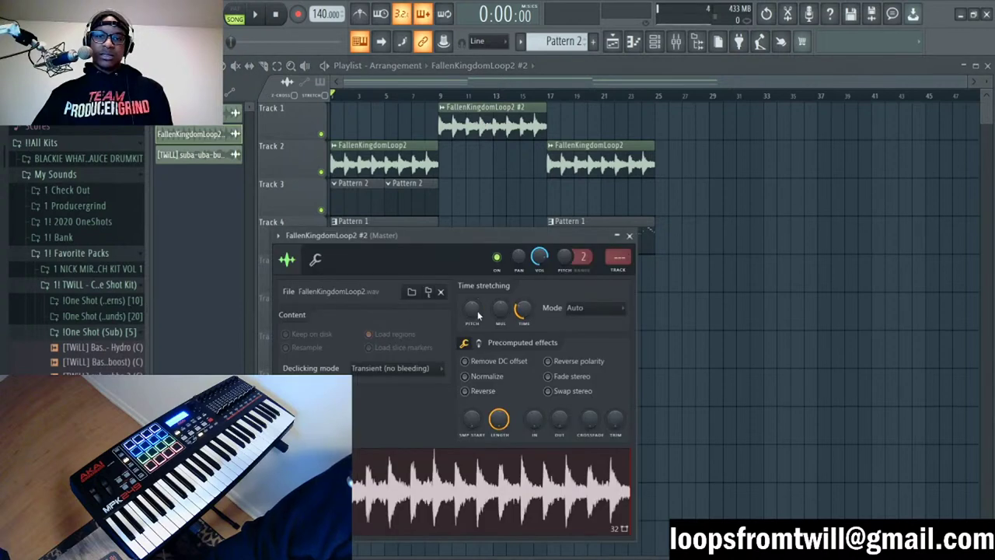
key("Escape")
left_click_drag(690, 120, 688, 125)
Step: Examine the settings of the [TWiLL] suba-uba-bubba 3 (C) audio clip channel while the song plays
key("space")
key("F6")
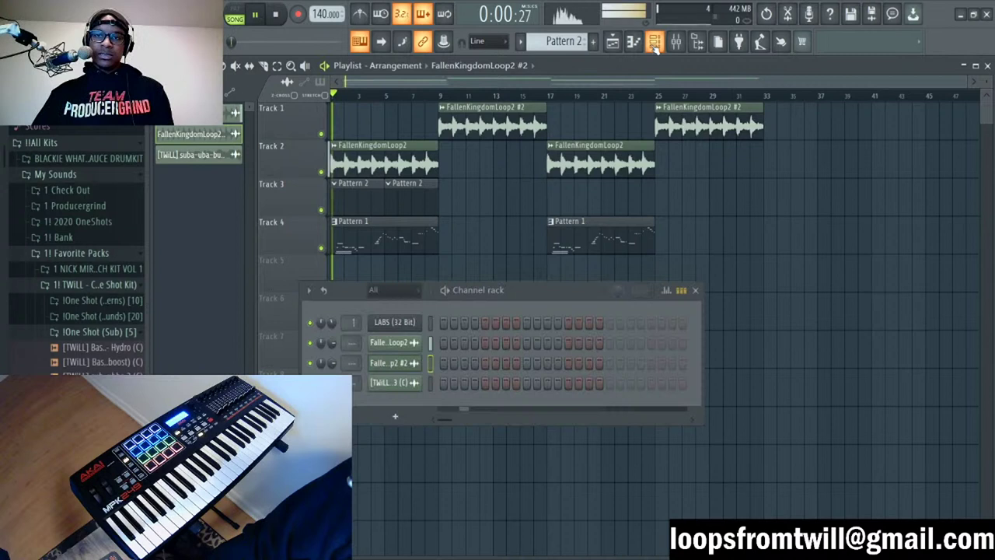
left_click(413, 386)
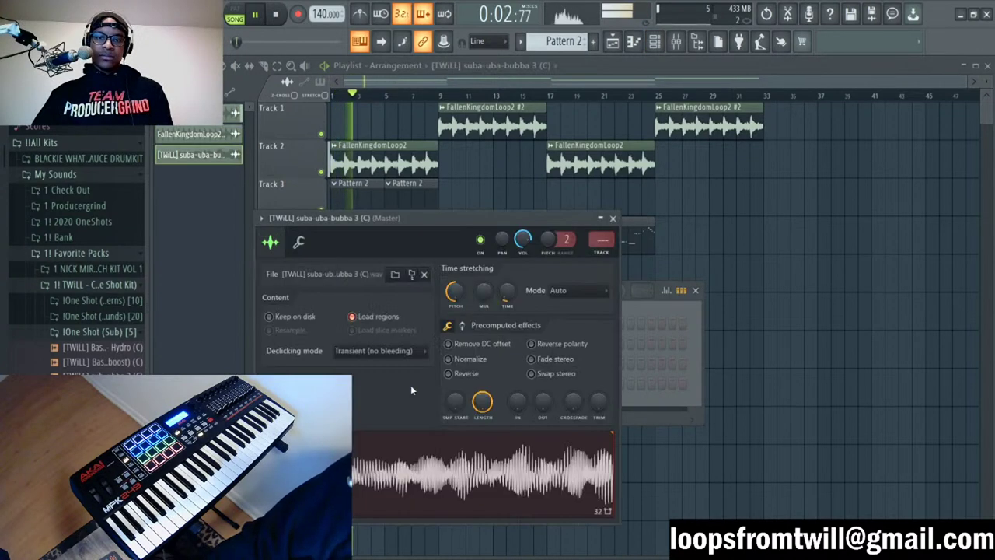
left_click(615, 218)
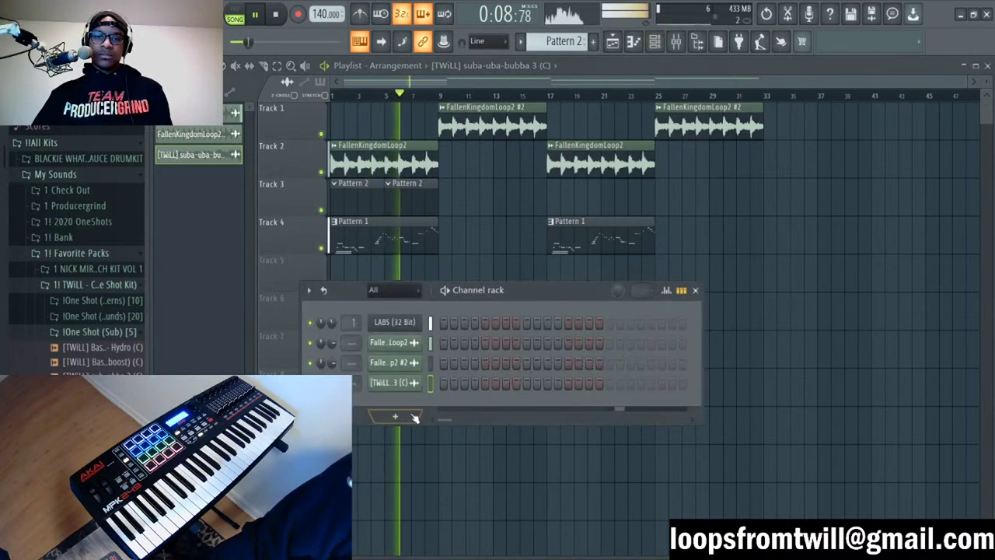
left_click(394, 382)
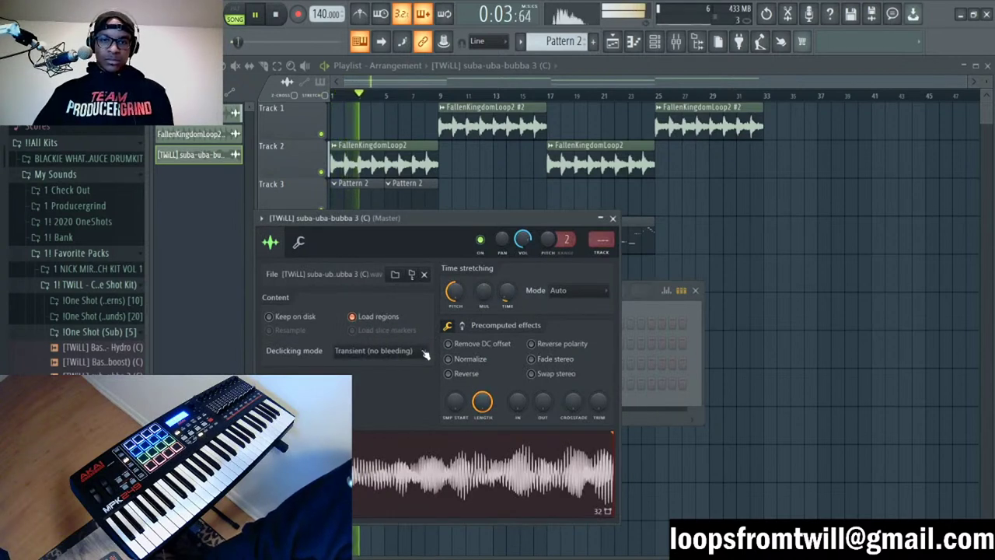
left_click(612, 219)
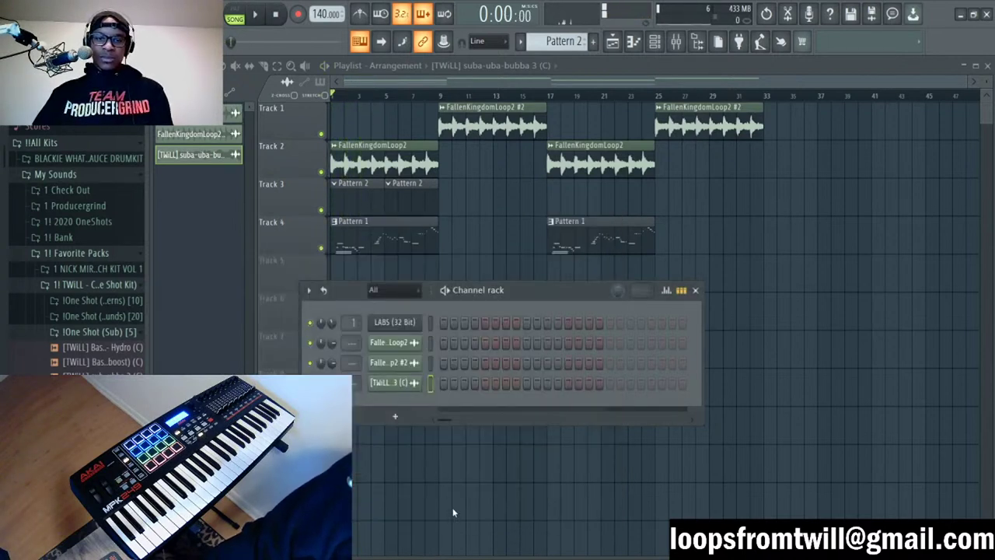
Step: Replace the sub audio clip channel with a sampler channel of [TWiLL] suba-uba-bubba 3 (C) and audition it over the song with its piano roll open
key("alt+Delete")
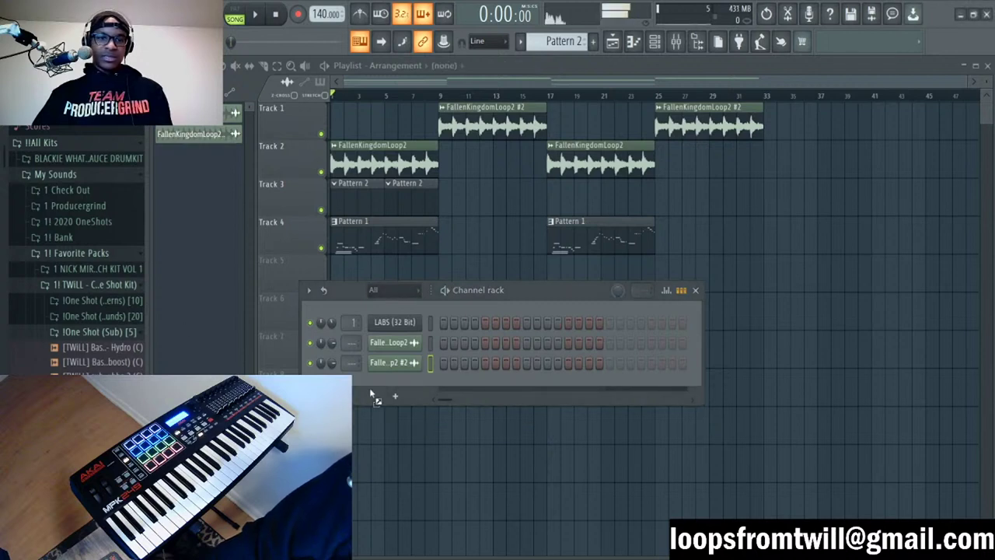
left_click_drag(377, 379, 381, 384)
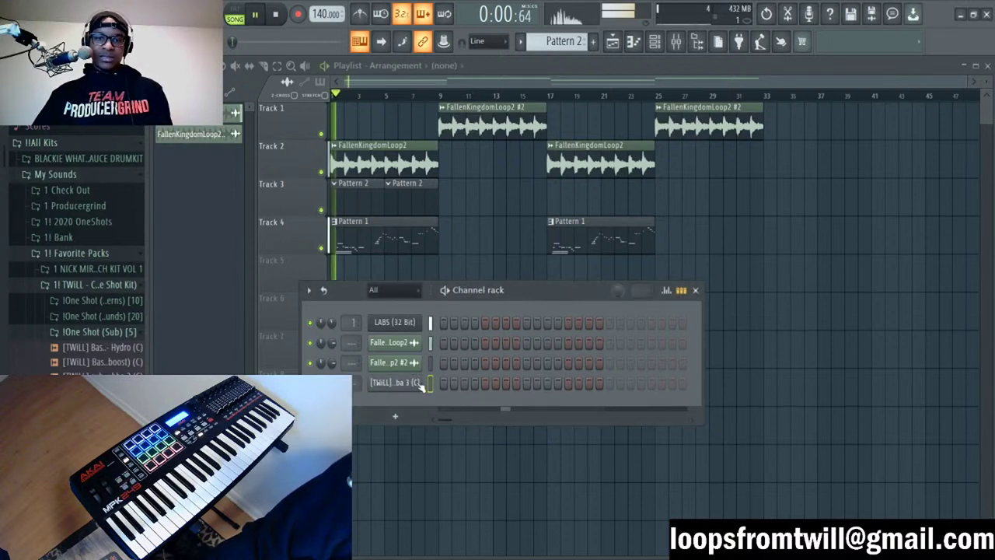
key("F7")
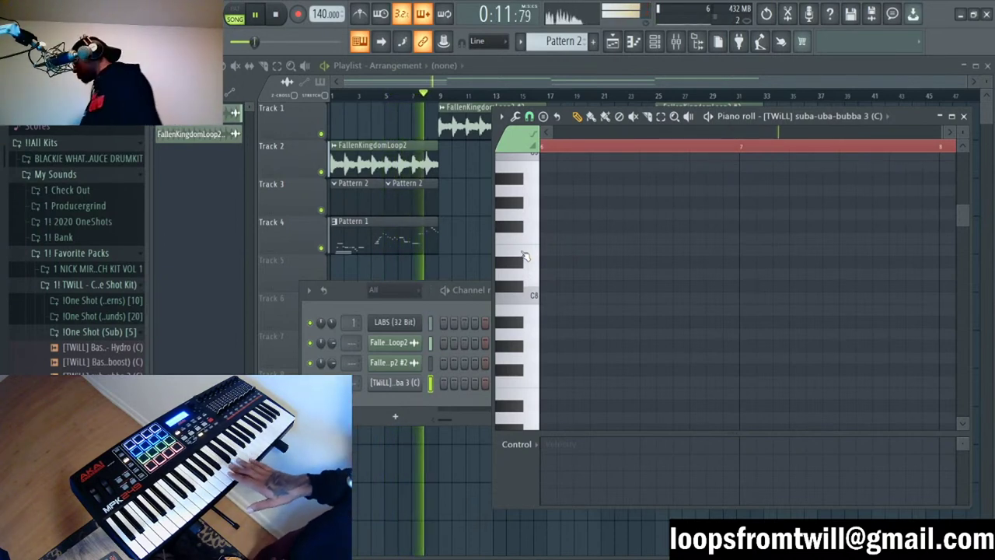
key("space")
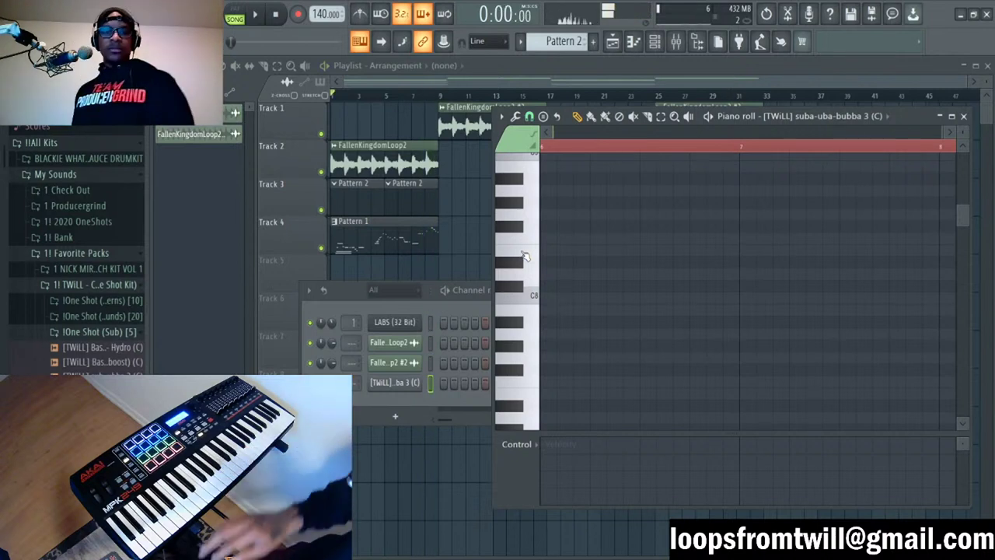
Step: Use one eight-bar Pattern 2 clip on Track 3, record a sub part into it live, and open the recorded notes in the piano roll
key("F12")
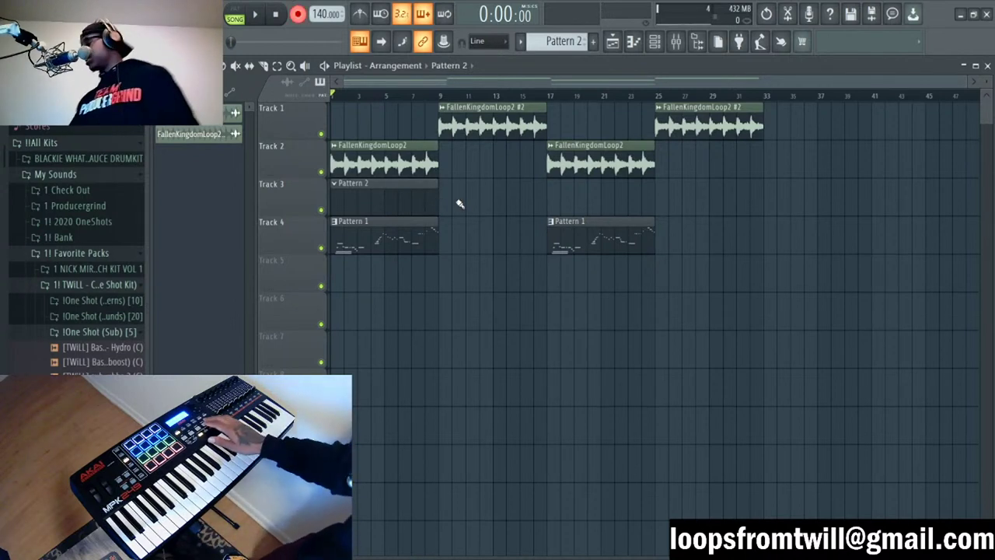
key("space")
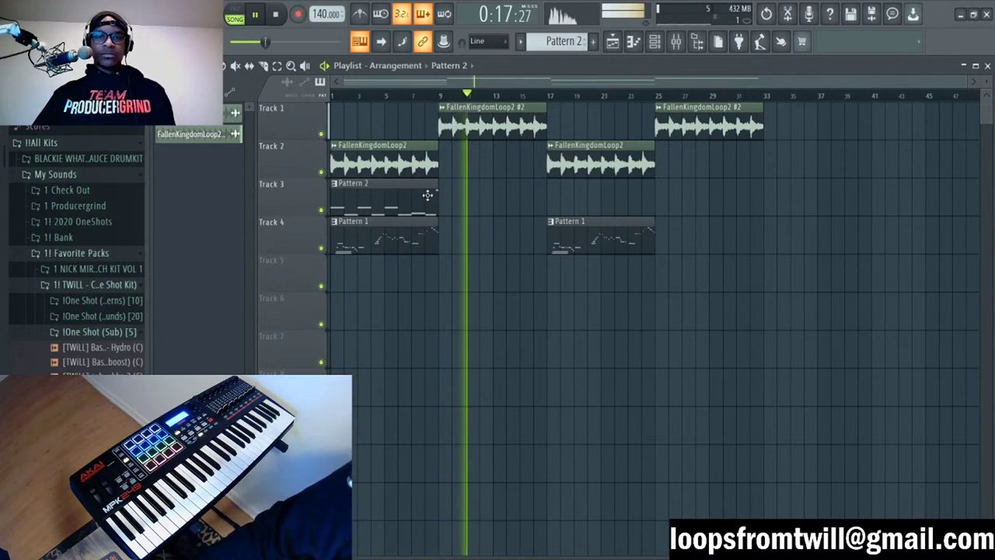
key("F7")
key("space")
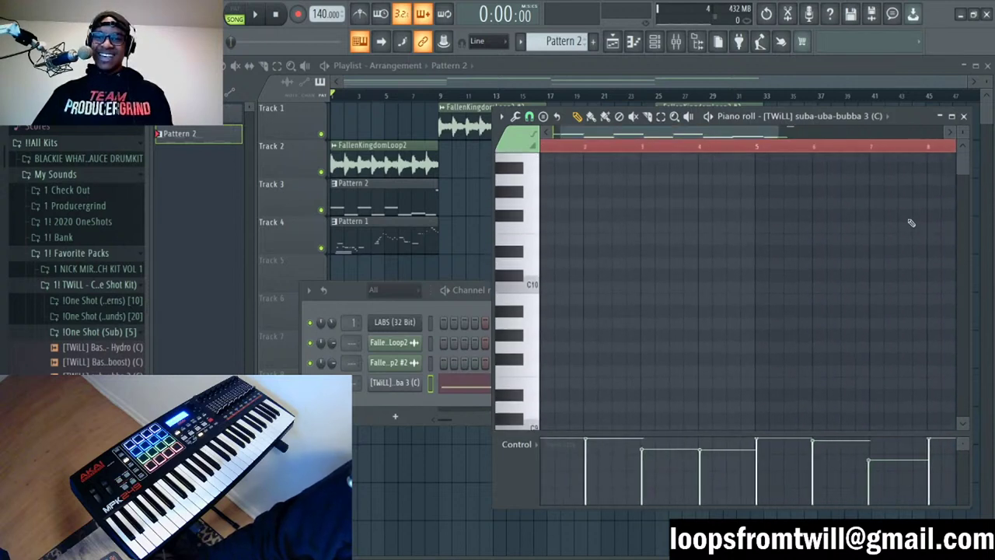
Step: Delete the stray high note at the end of bar 8 and extend the last B4 sub note to fill the bar
left_click_drag(680, 133, 793, 134)
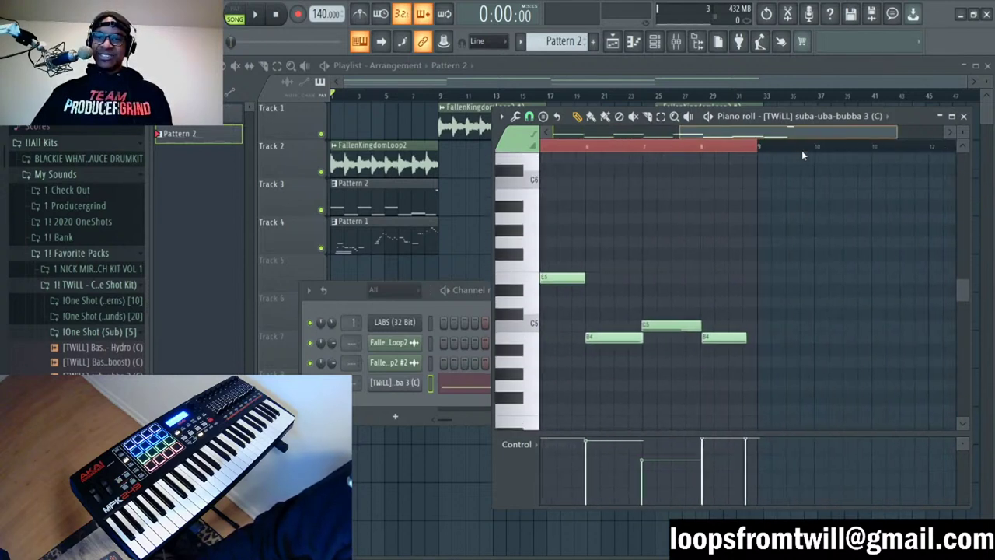
scroll(770, 272, "up", 2)
left_click(751, 278)
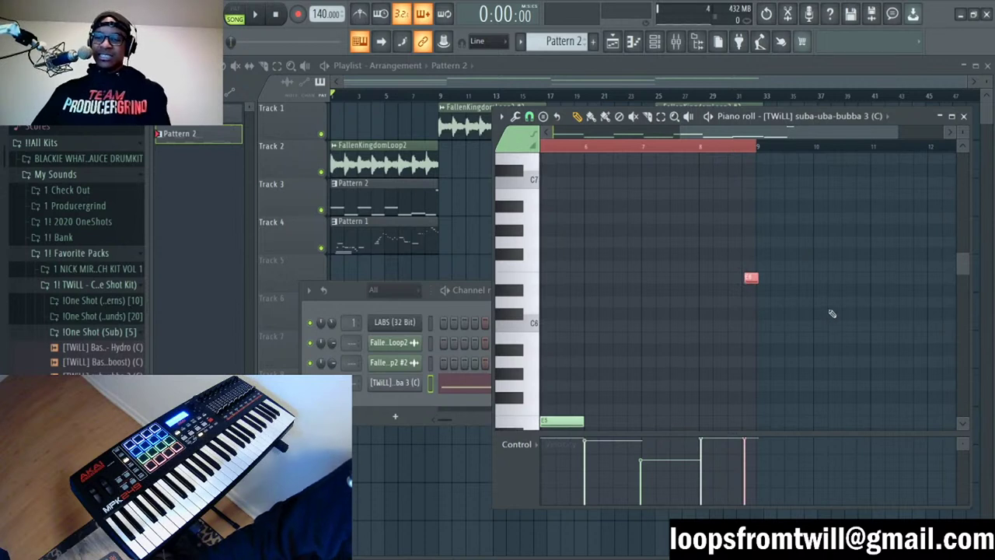
key("Delete")
scroll(800, 309, "down", 6)
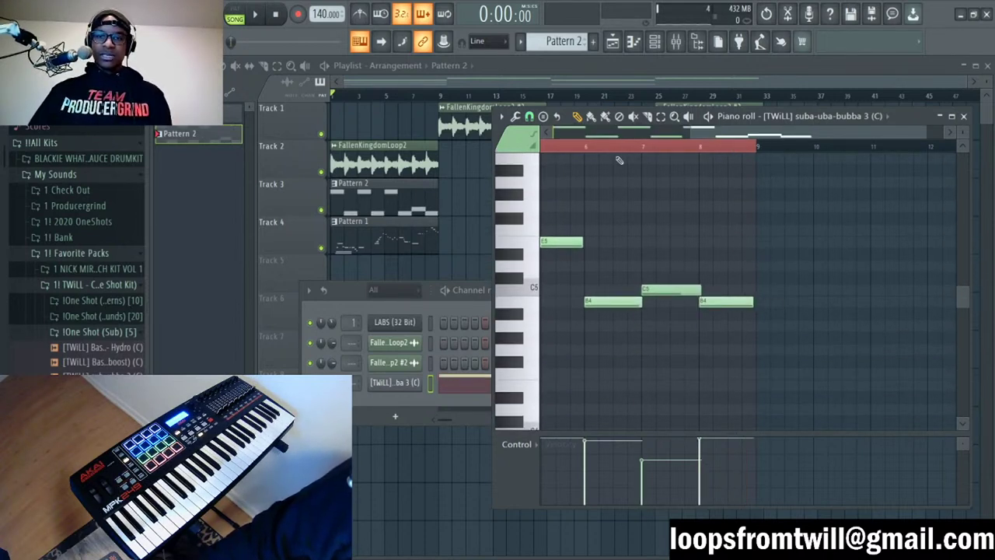
Step: Clear the note selection, play back the sub part, and level all its note velocities to one equal value
left_click_drag(733, 140, 595, 154)
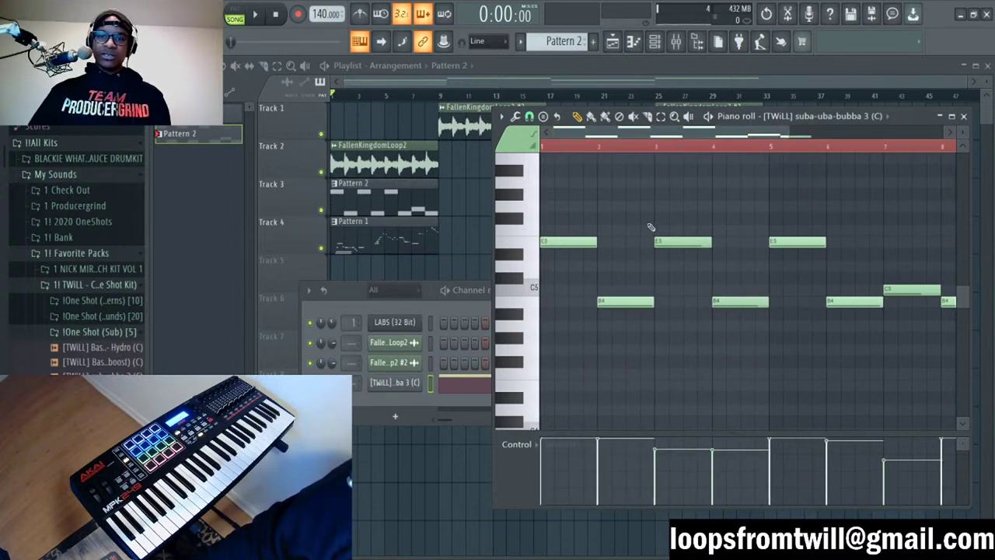
left_click(657, 151)
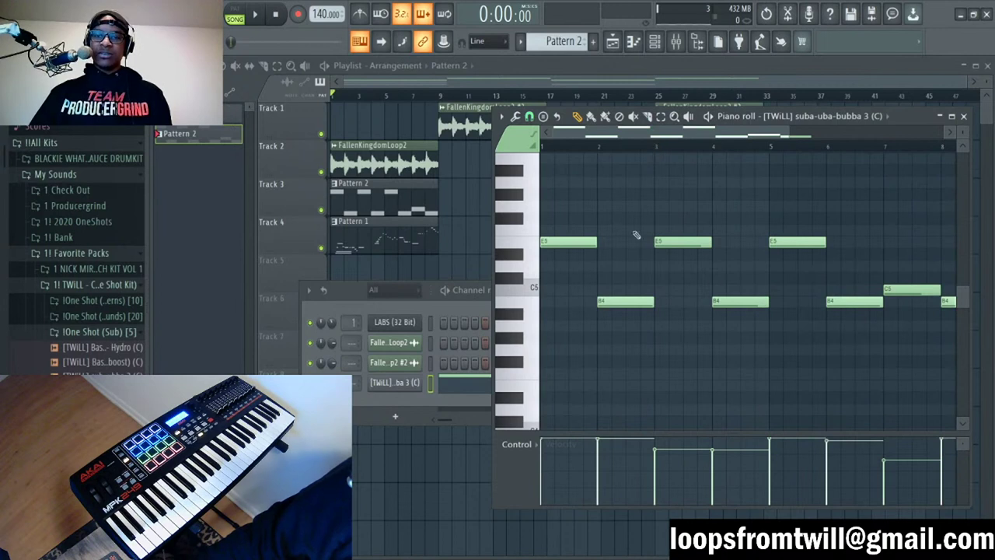
key("space")
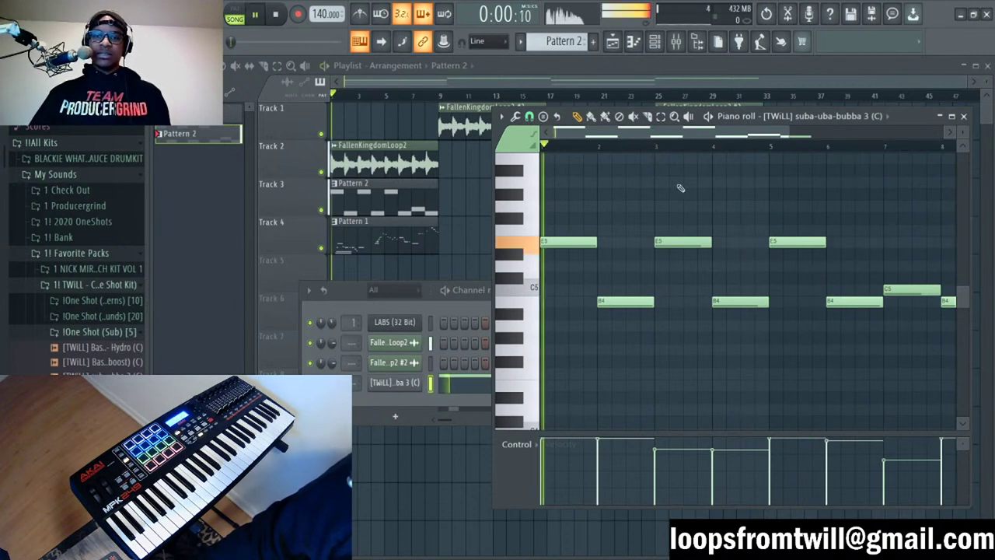
key("space")
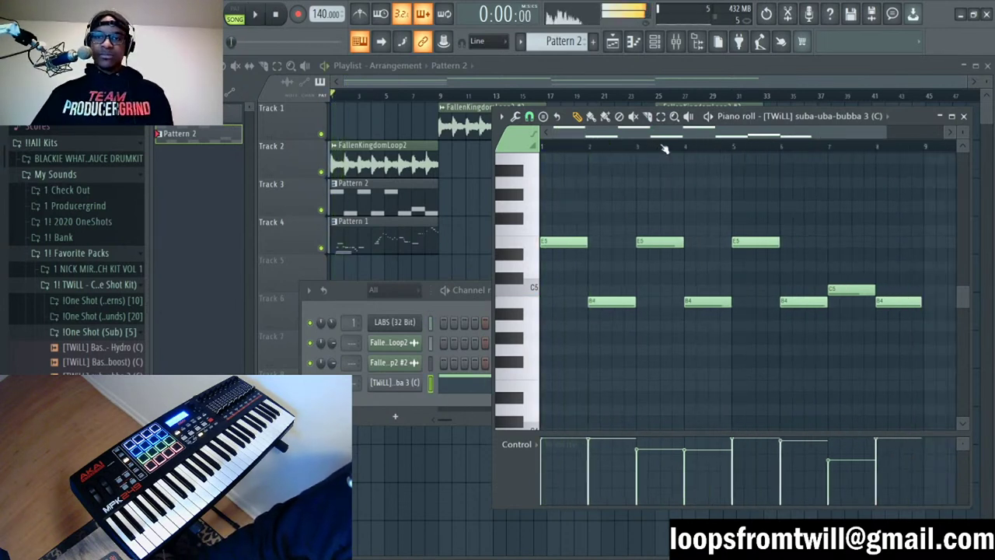
scroll(765, 505, "down", 2)
key("space")
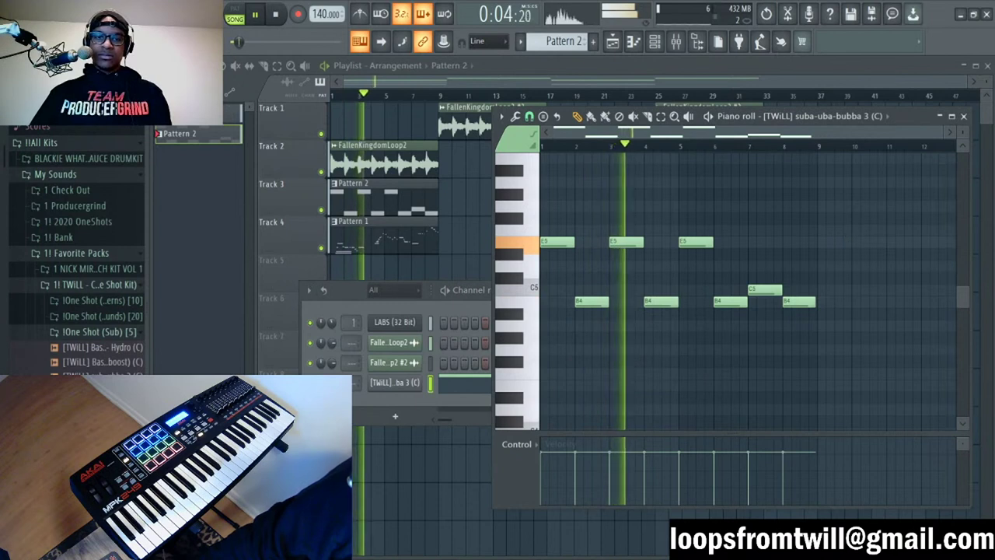
Step: Stop playback and duplicate all the sub notes one octave higher in Pattern 2
key("space")
key("F6")
left_click_drag(863, 191, 555, 257)
key("ctrl+v")
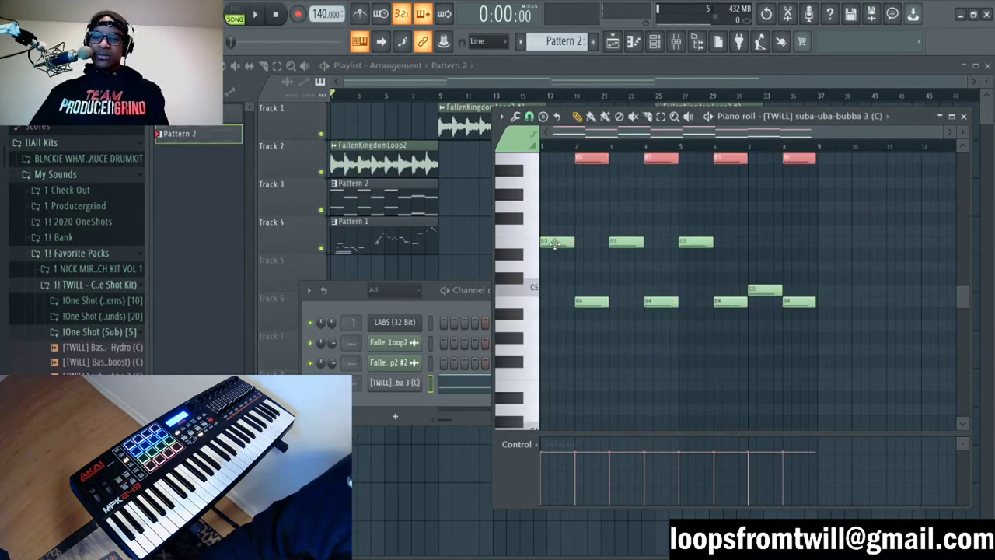
scroll(775, 233, "up", 3)
left_click(778, 232)
Step: Play the song from the start to review the octave-doubled sub part and return to the playlist
key("space")
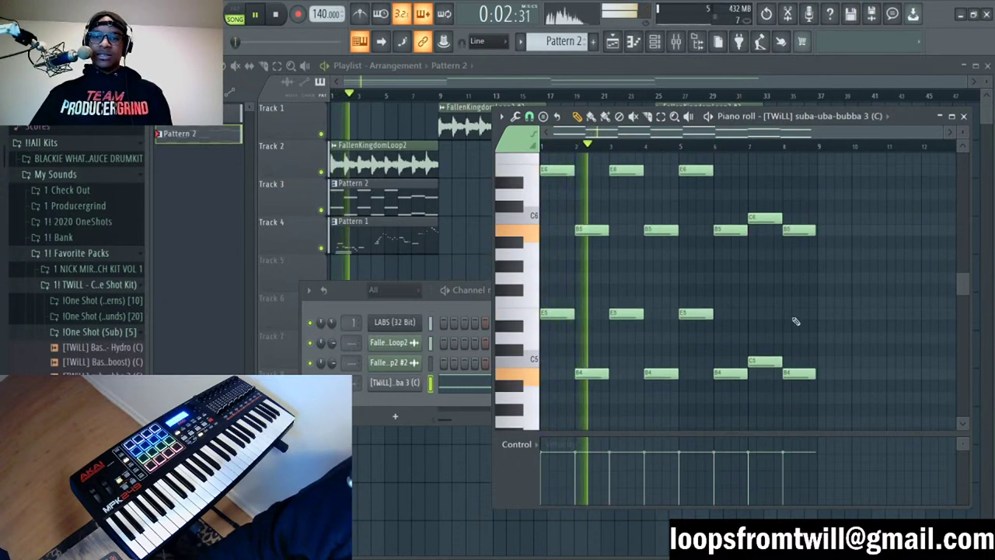
scroll(790, 280, "down", 3)
key("space")
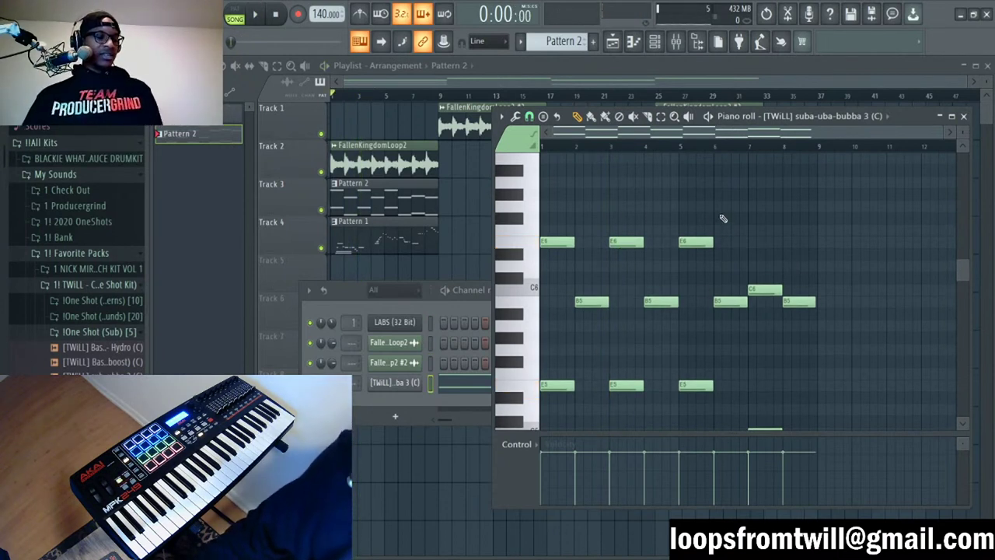
key("space")
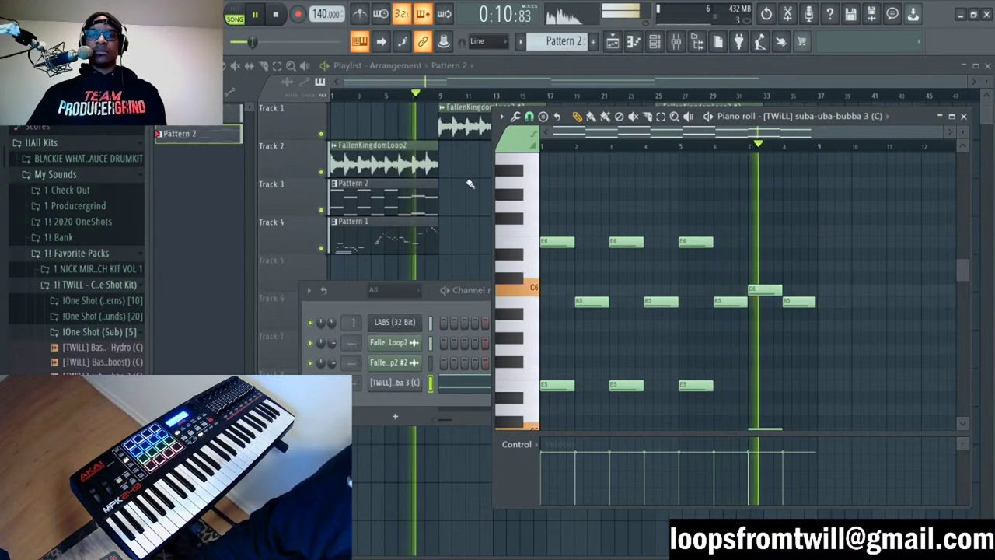
key("F5")
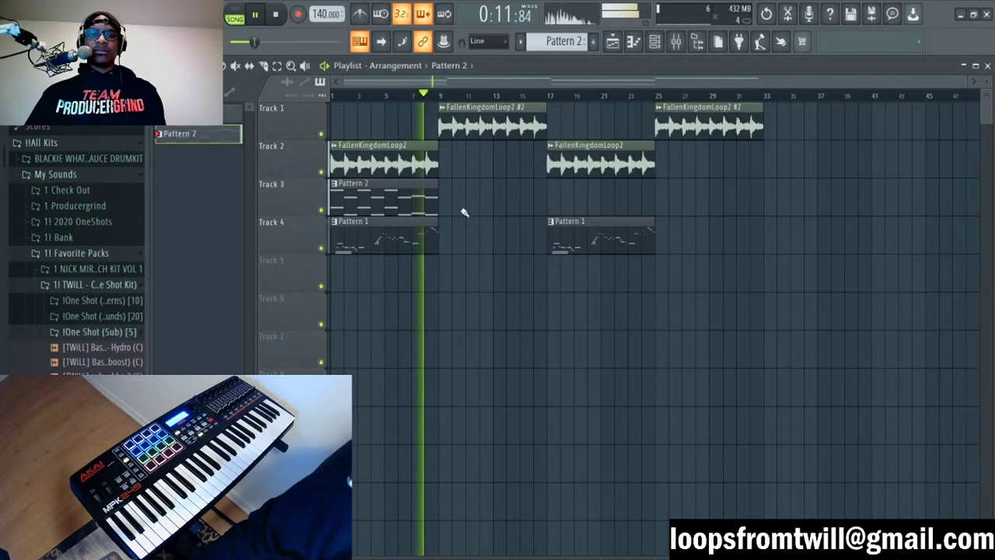
Step: Place the [TWiLL] Bass Build aka tHe SwoOsH (fx) sample on Track 5 at the ends of bars 8 and 16
left_click(80, 333)
left_click(98, 286)
left_click(98, 286)
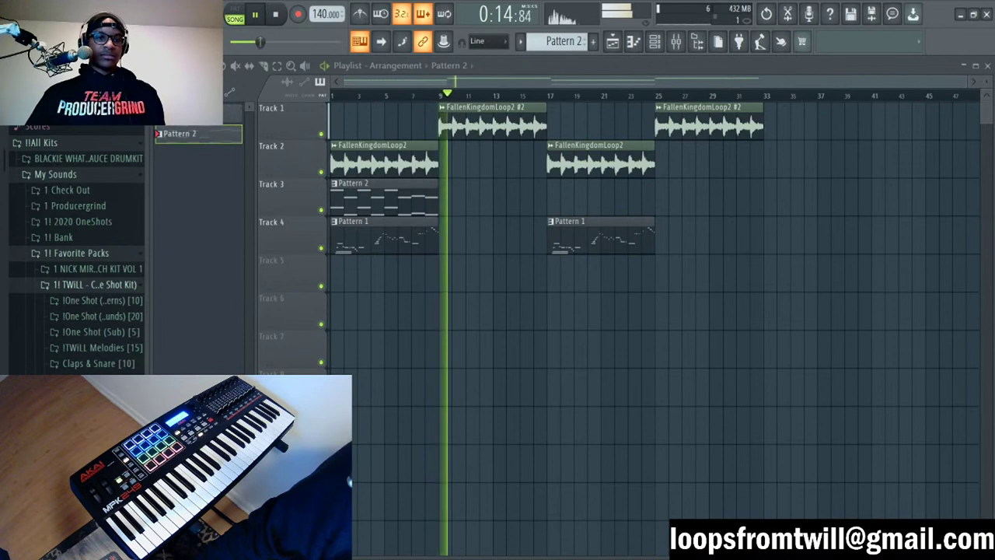
scroll(103, 303, "down", 3)
left_click(76, 243)
left_click_drag(109, 273, 434, 279)
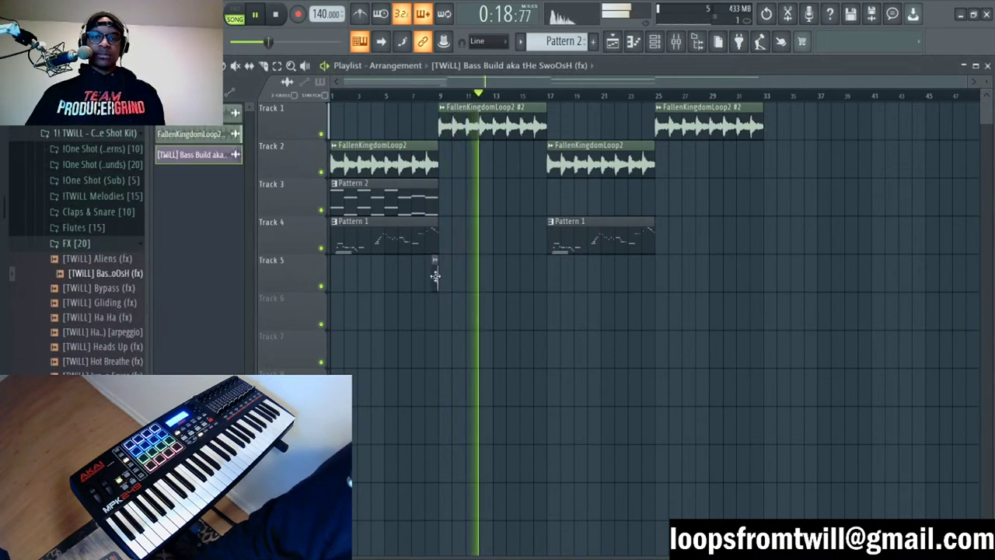
left_click(544, 272)
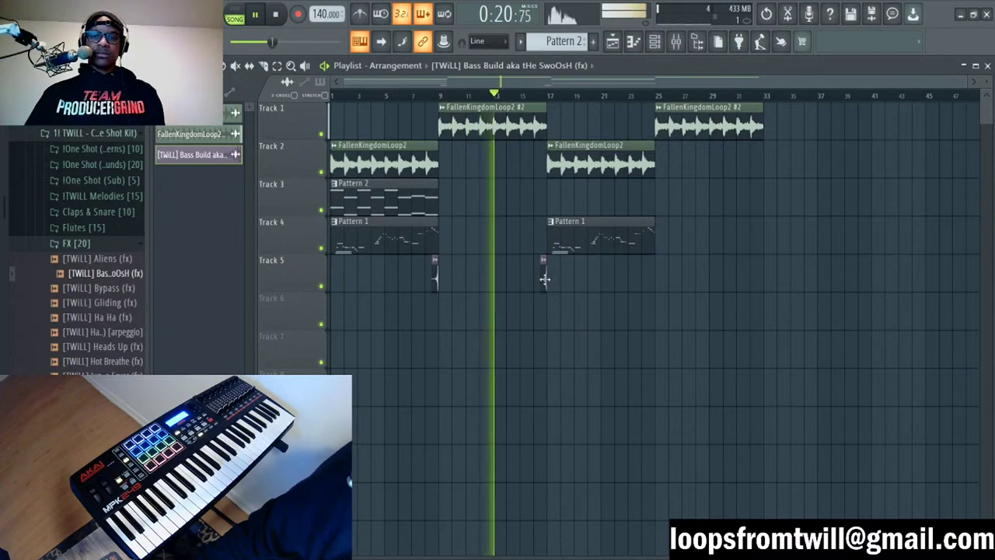
double_click(543, 272)
left_click(529, 130)
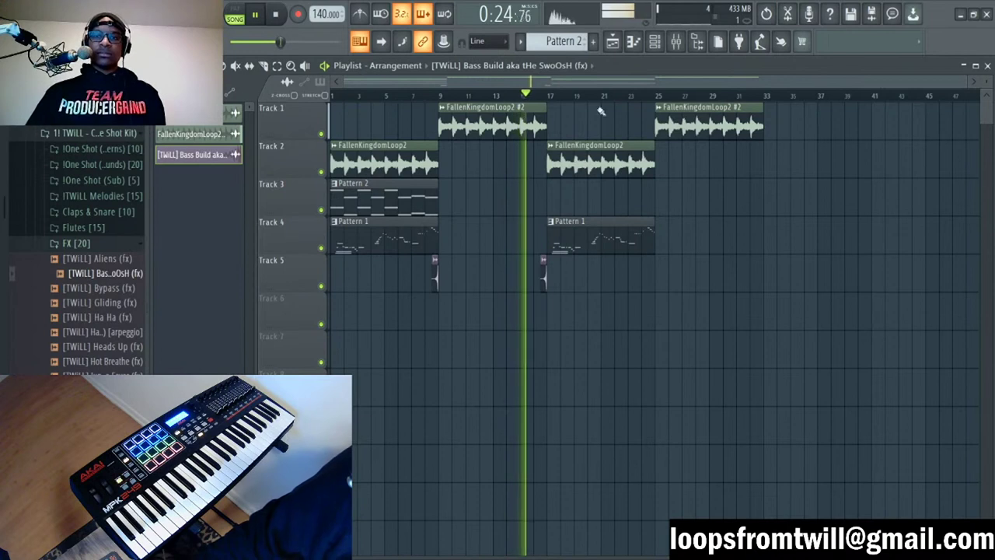
Step: Make the Charango pattern clip at bar 17 unique and inspect its notes in the piano roll
double_click(554, 231)
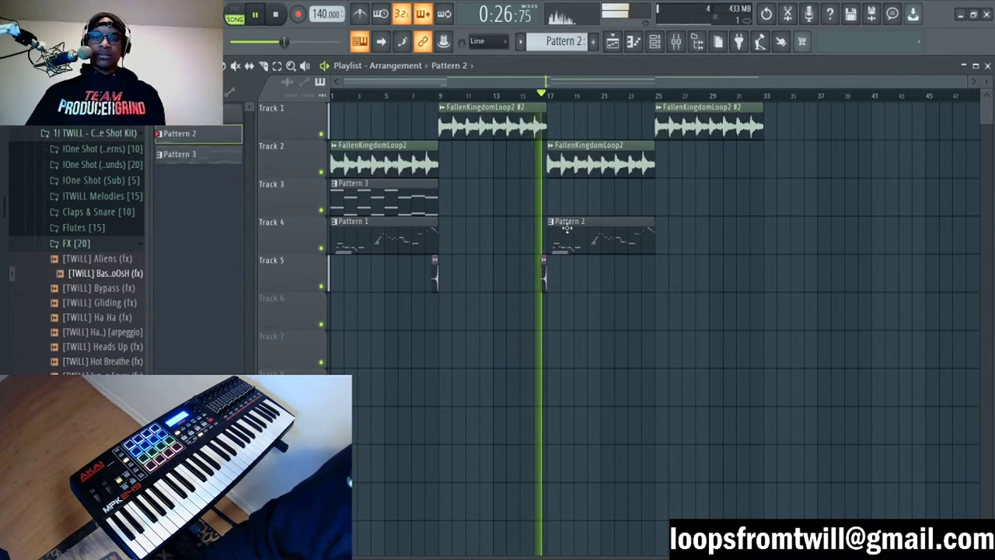
scroll(644, 243, "up", 4)
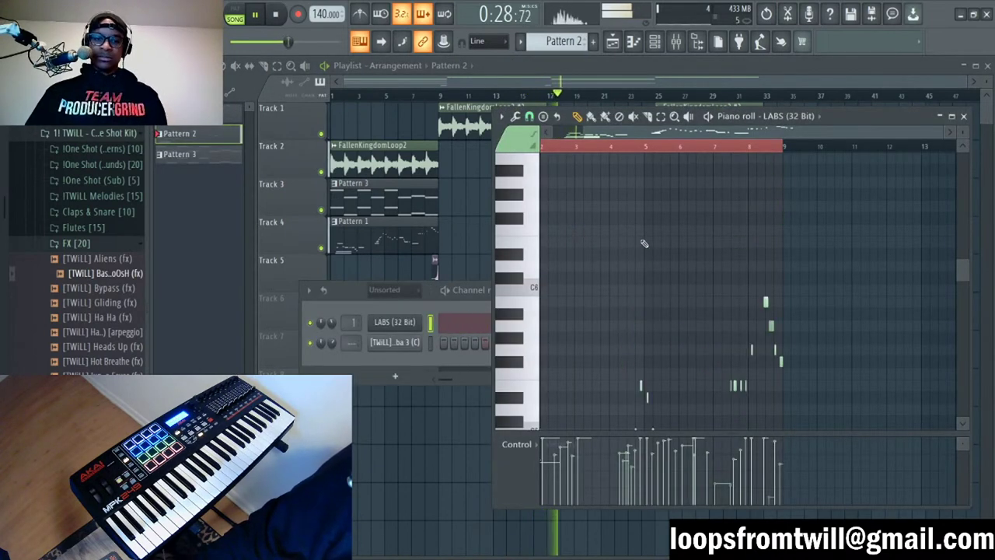
key("F7")
key("F6")
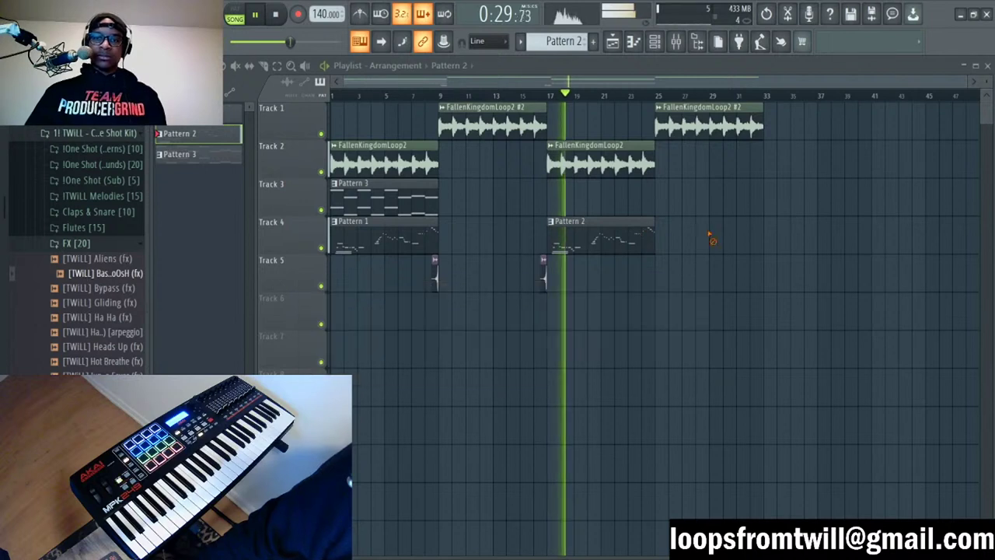
Step: Raise the opening phrase's notes one octave in the unique Charango pattern and move its clip from bar 17 to bar 25
double_click(594, 247)
scroll(641, 175, "down", 4)
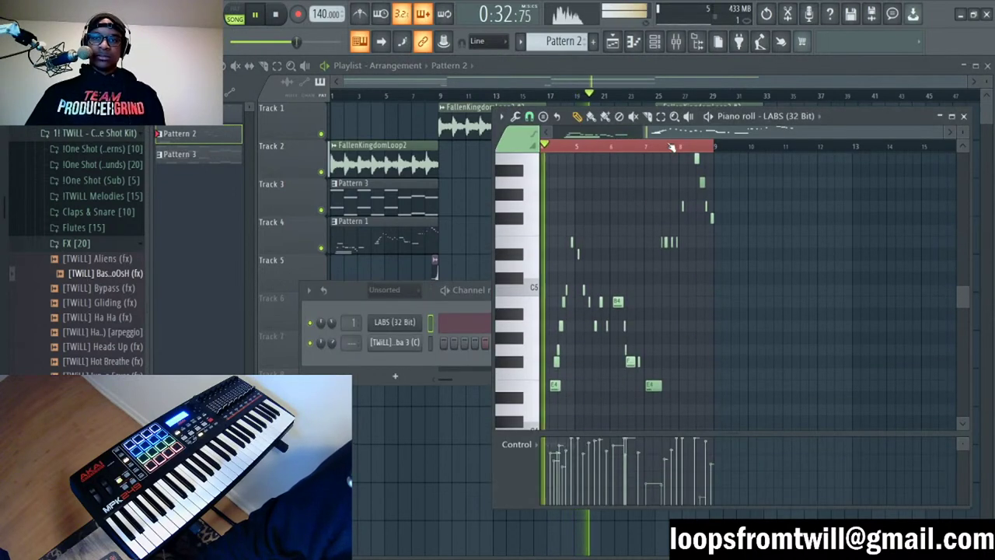
scroll(622, 272, "down", 4)
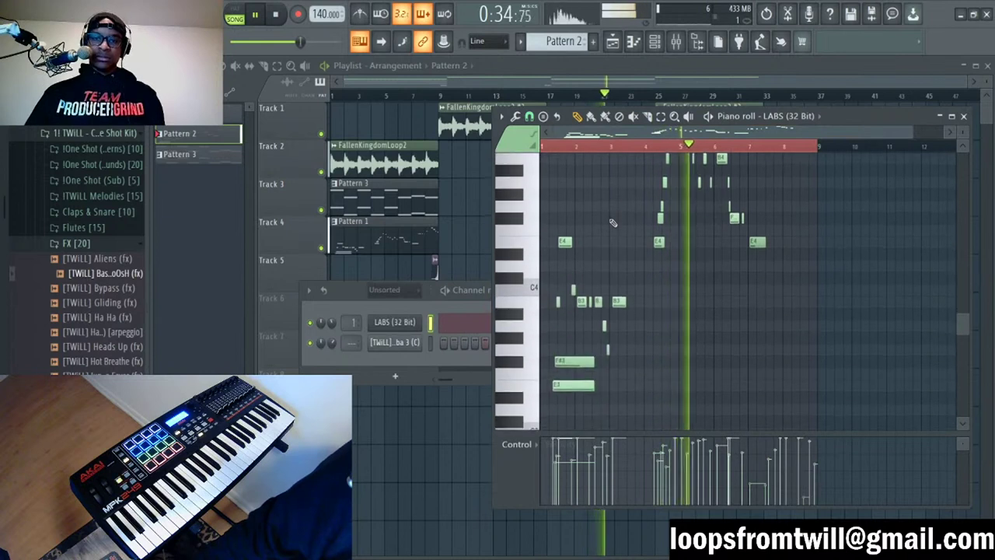
left_click_drag(624, 213, 515, 433)
scroll(627, 253, "up", 3)
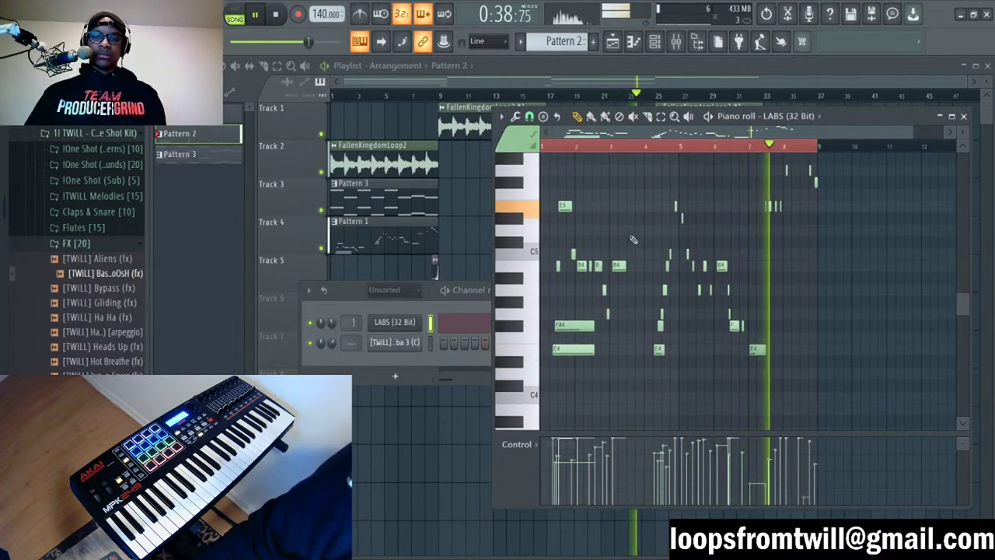
scroll(631, 245, "up", 4)
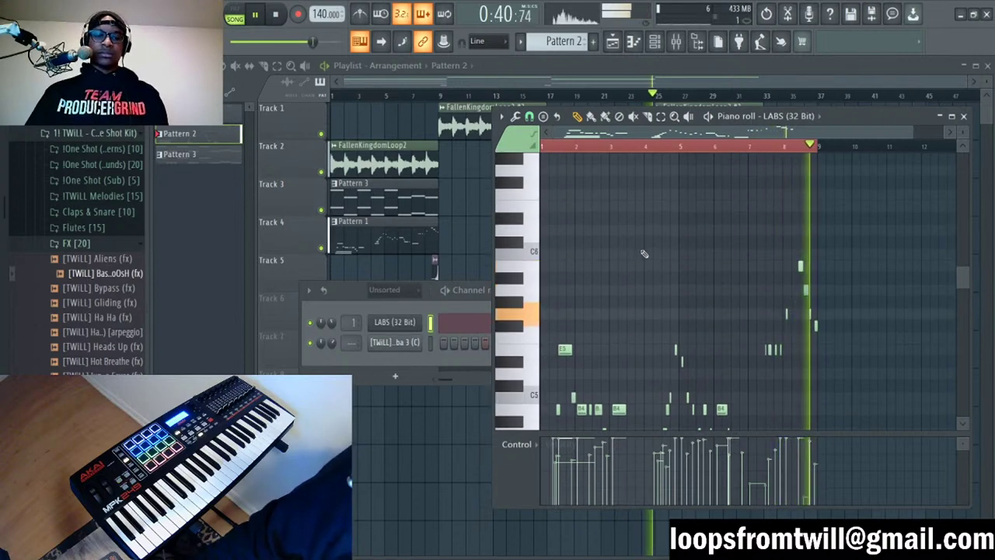
key("F7")
key("F6")
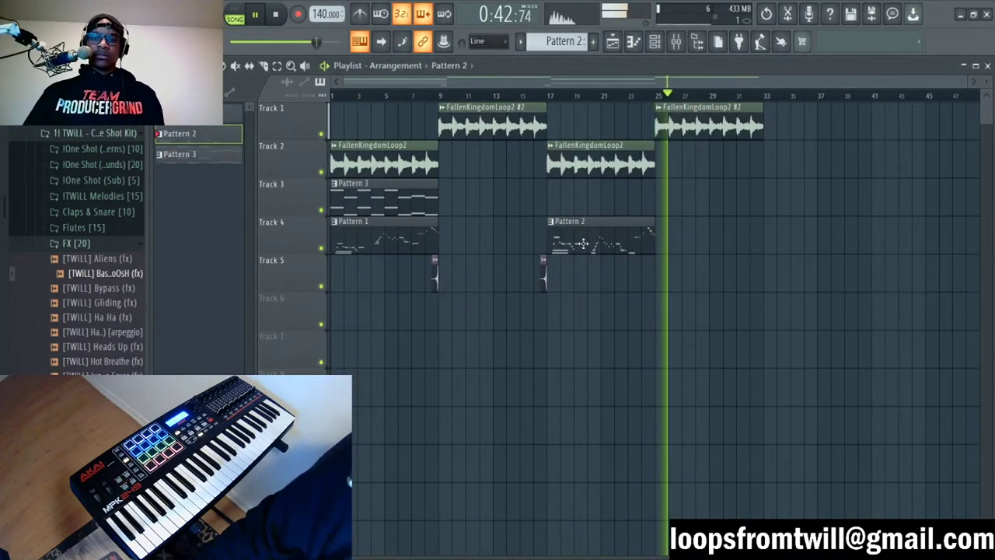
left_click_drag(597, 249, 706, 254)
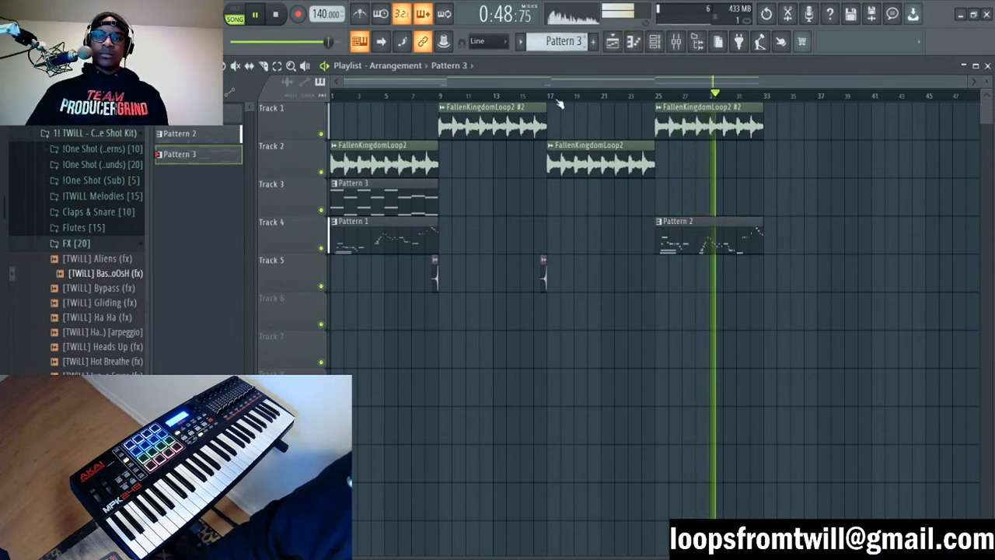
Step: Stop playback, create a new Pattern 4 and place it on Track 3 from bar 17 up to bar 25
key("F4")
key("space")
left_click(553, 187)
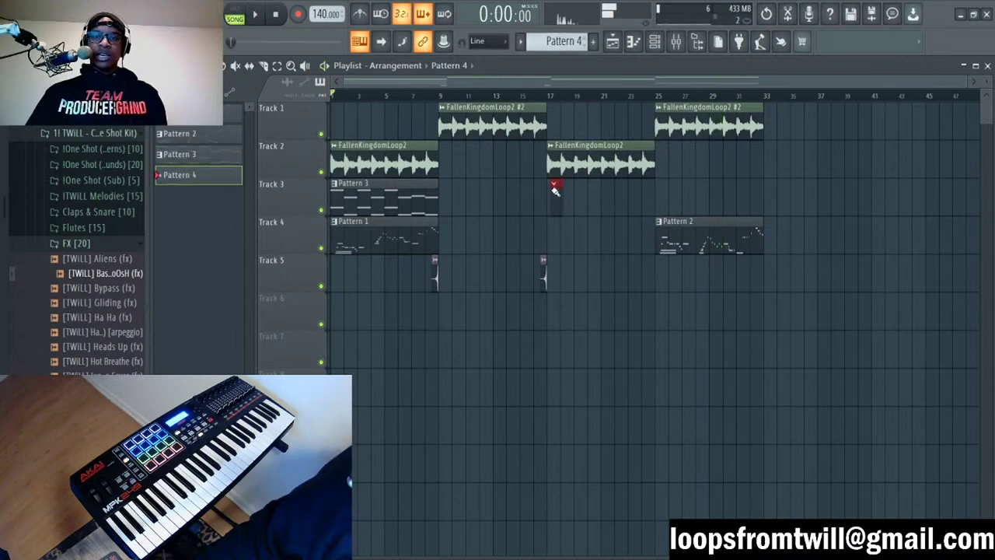
left_click_drag(561, 194, 648, 211)
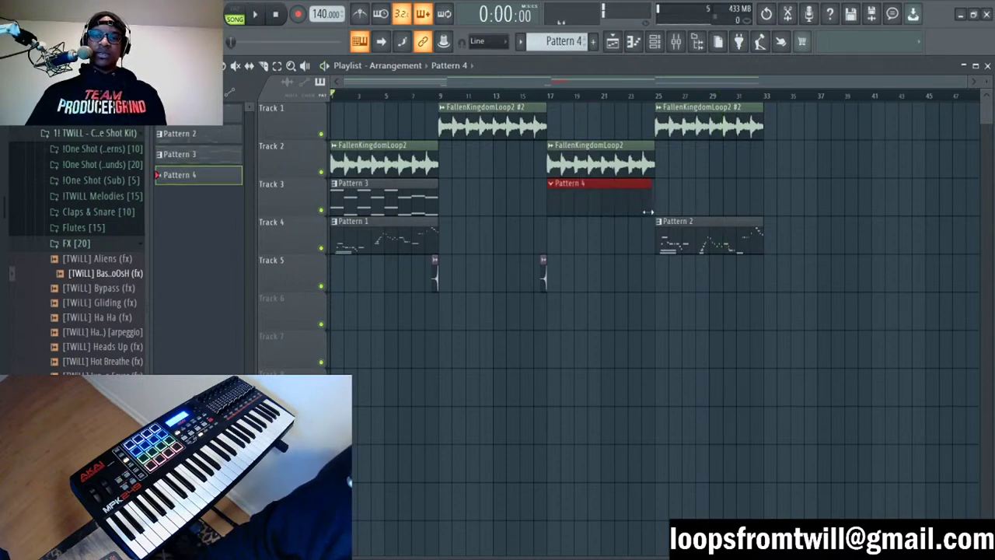
Step: Move both Bass Build FX clips down to Track 6 and the empty Pattern 4 clip to Track 5
left_click_drag(596, 269, 339, 309)
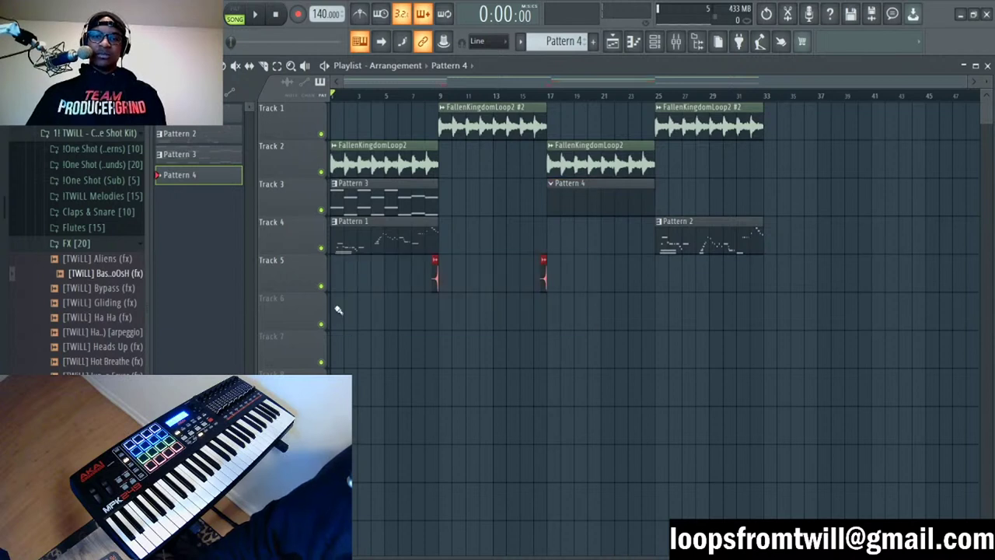
left_click_drag(544, 268, 553, 281)
left_click(570, 210)
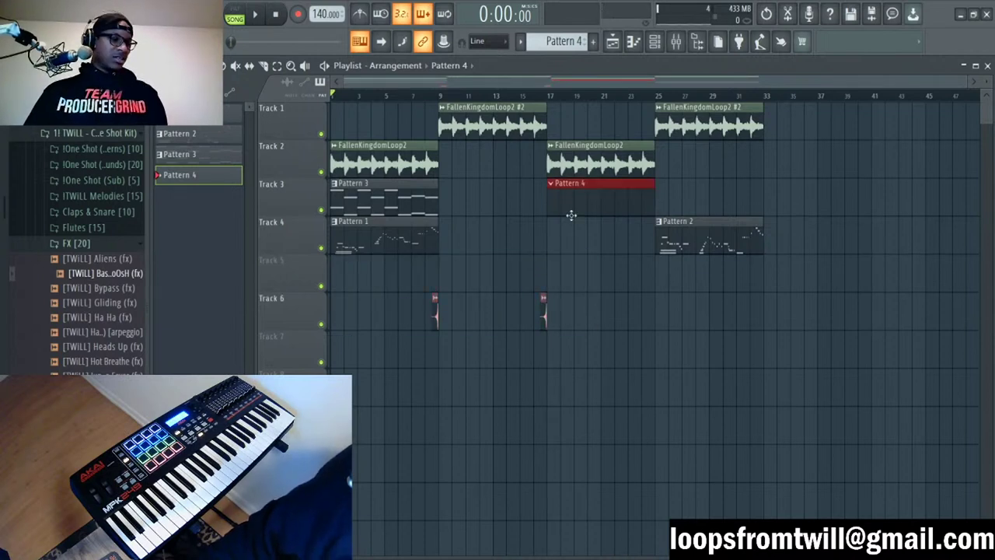
left_click_drag(570, 215, 594, 271)
left_click(593, 224)
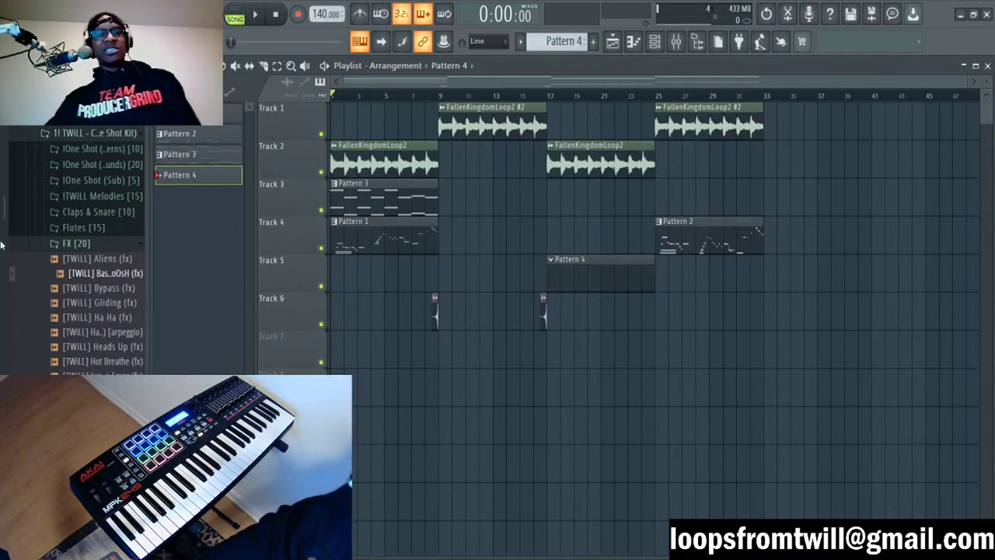
Step: Collapse the FX and TWiLL kit folders, and play the song from the start to review the arrangement
left_click(77, 244)
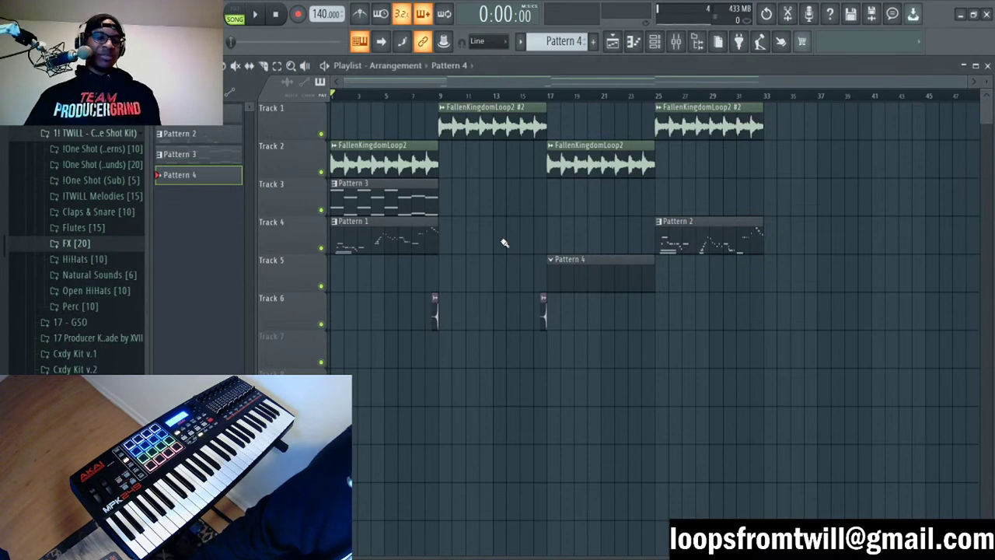
left_click(126, 133)
key("space")
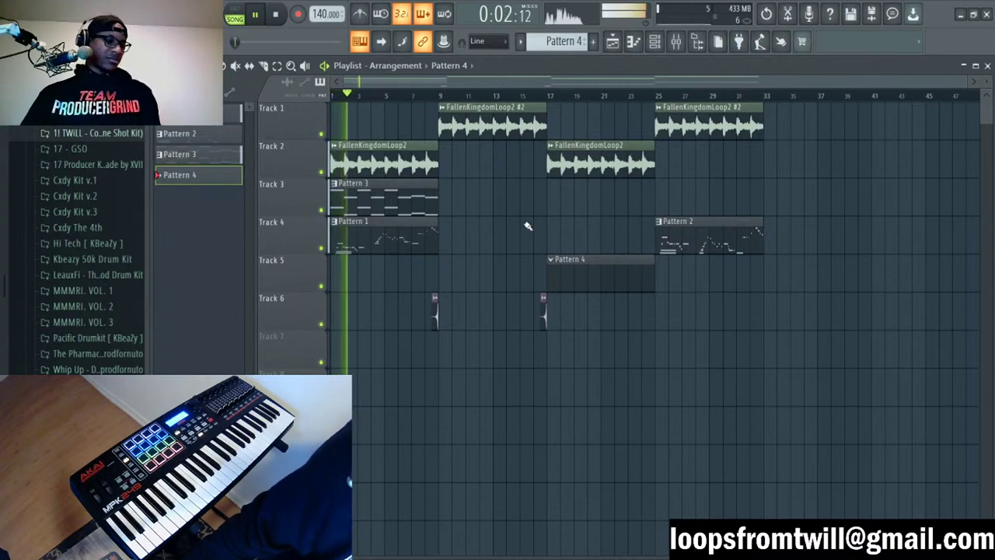
key("space")
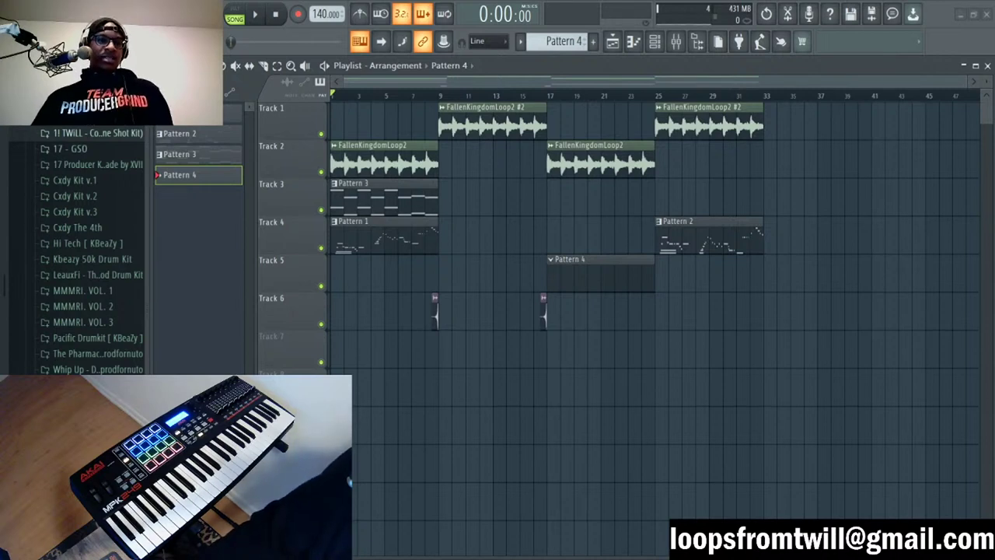
Step: Look through the sample folders in My Sounds and collapse the 1! Favorite Packs folder
left_click(95, 134)
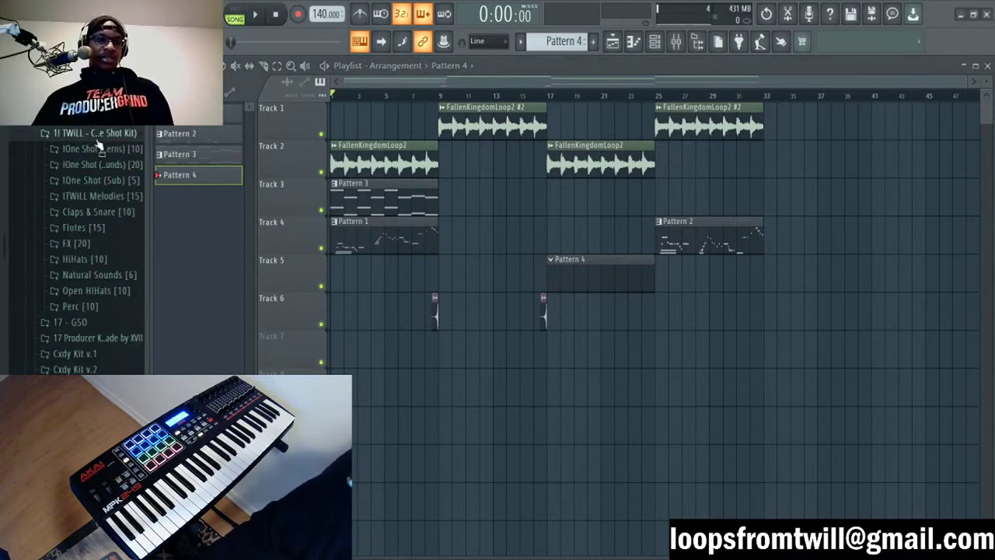
scroll(99, 171, "down", 8)
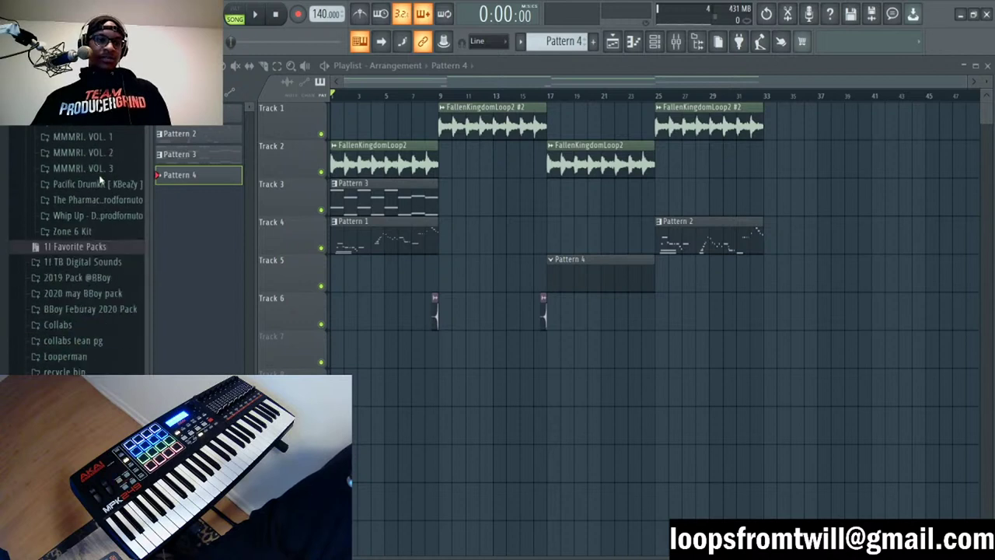
scroll(99, 178, "down", 1)
scroll(99, 176, "down", 5)
scroll(98, 176, "up", 15)
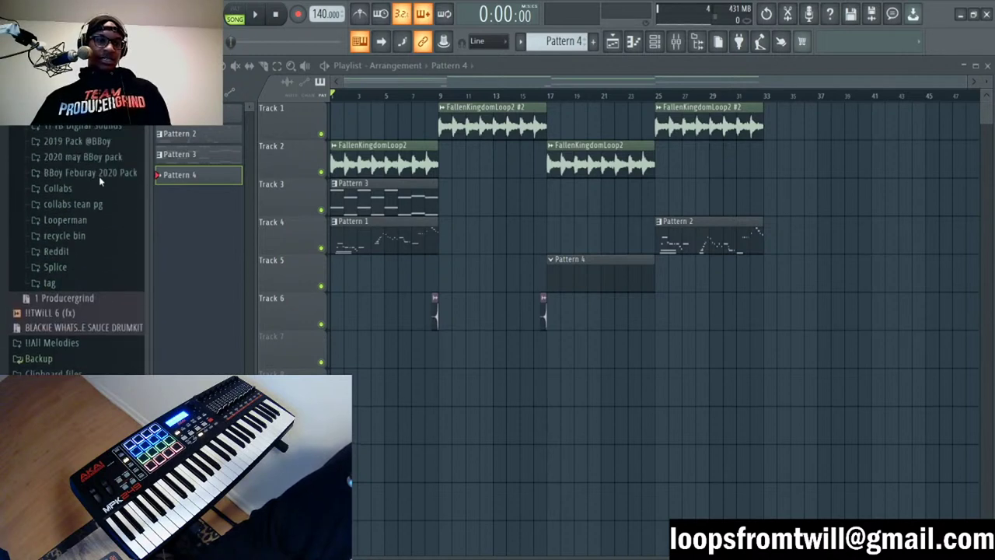
scroll(99, 179, "up", 15)
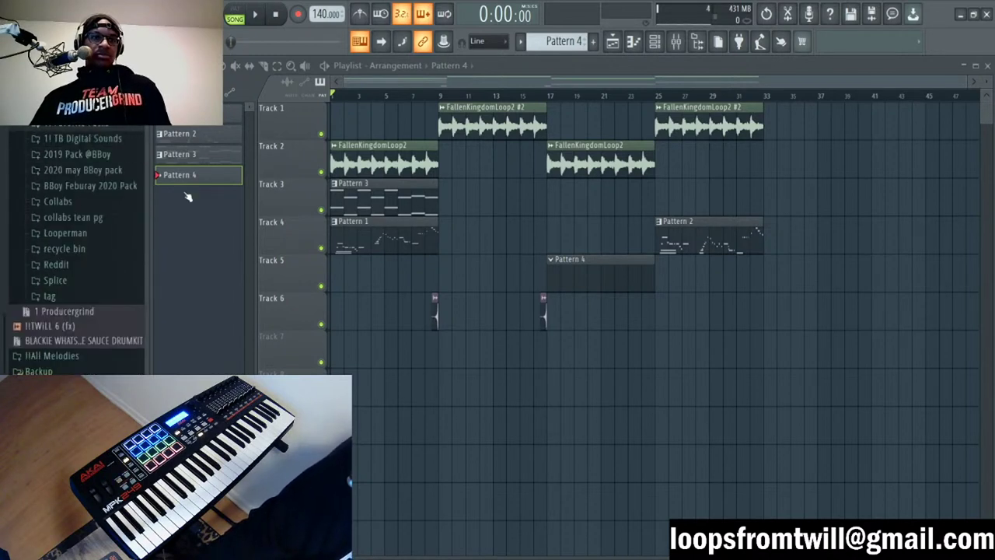
scroll(102, 219, "down", 3)
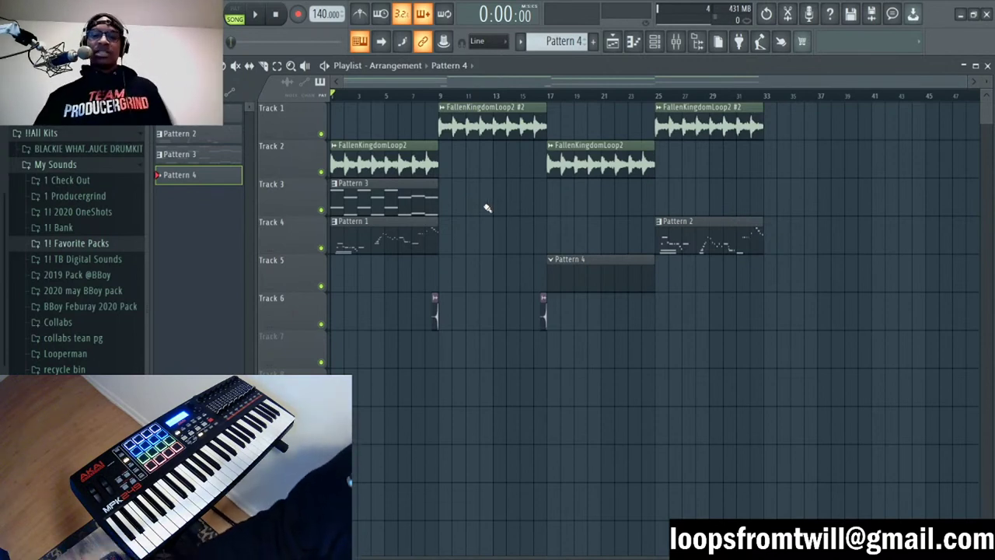
Step: Play the song from the start and add an Arcade instrument channel for Pattern 4
key("space")
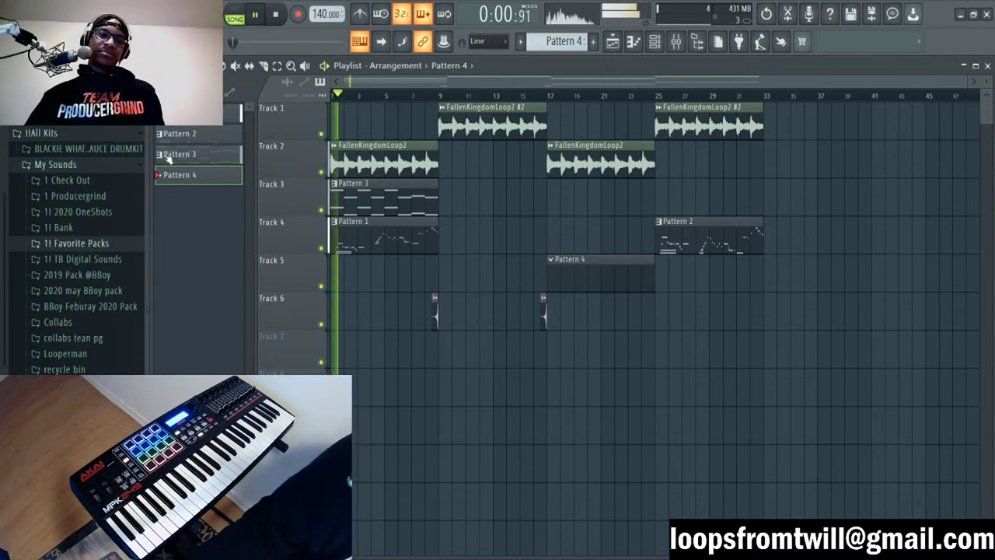
double_click(578, 278)
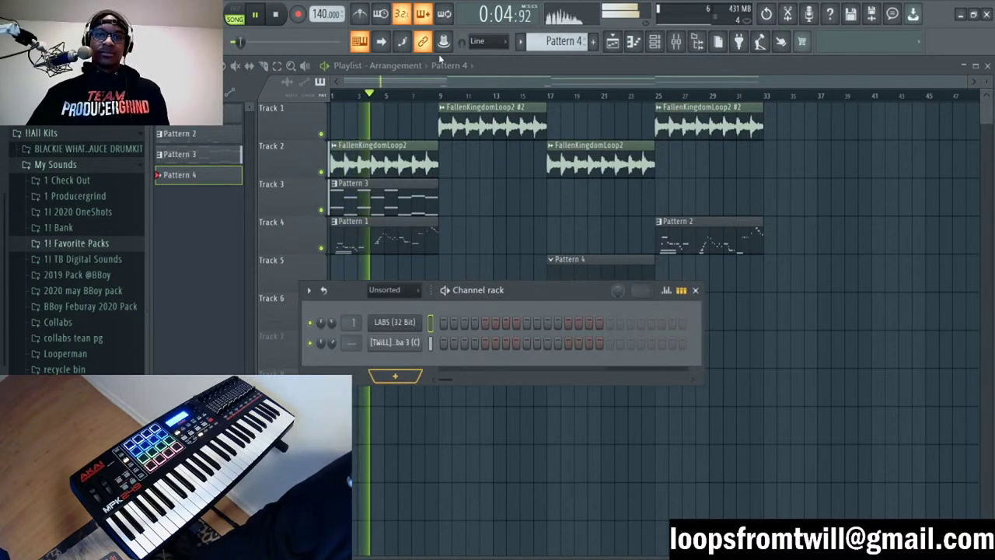
left_click(395, 376)
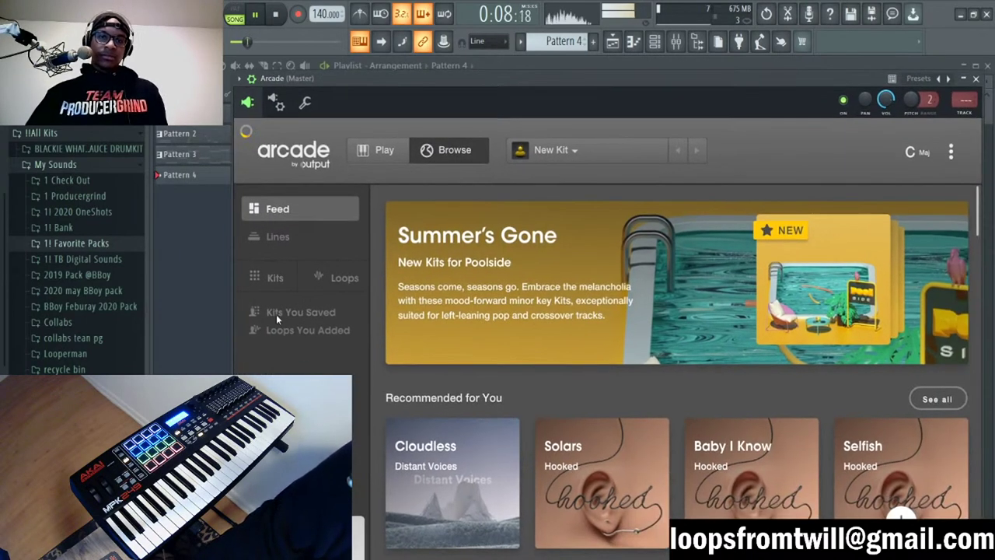
Step: Search the Arcade kits for "passport"
left_click(273, 280)
left_click(433, 205)
type("p")
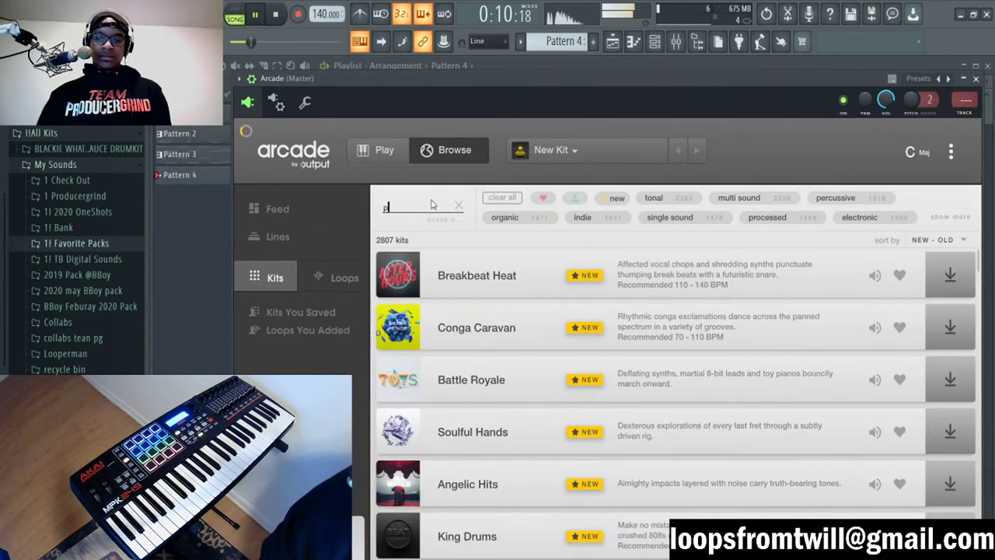
type("assport")
key("Return")
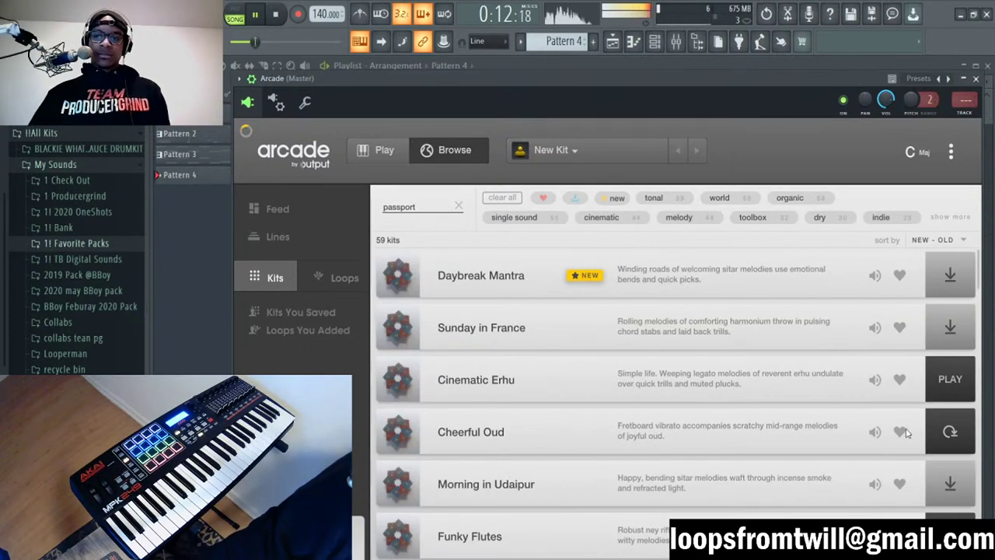
Step: Load the Funky Flutes kit from the Passport kits and shift the Arcade window slightly aside
scroll(891, 427, "down", 5)
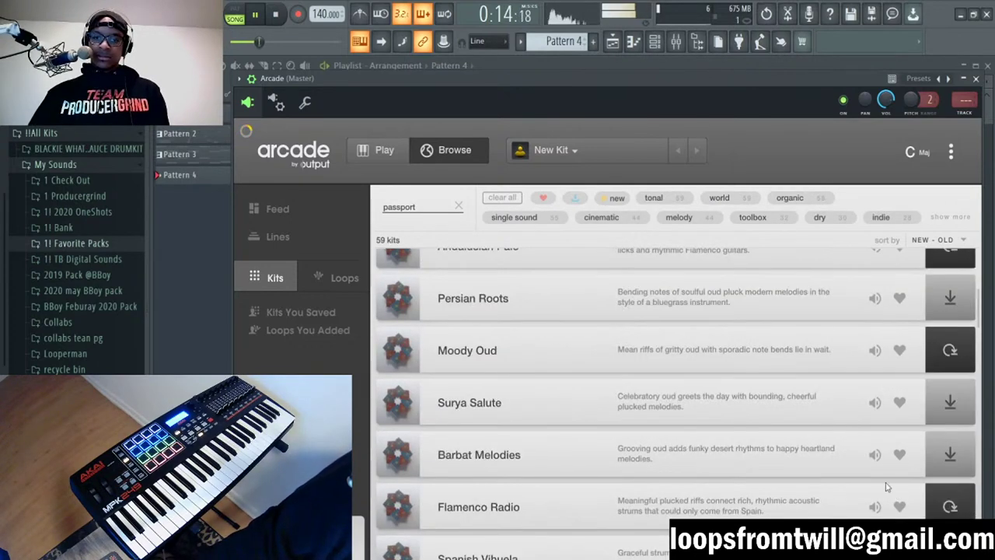
scroll(801, 423, "down", 2)
scroll(800, 420, "up", 6)
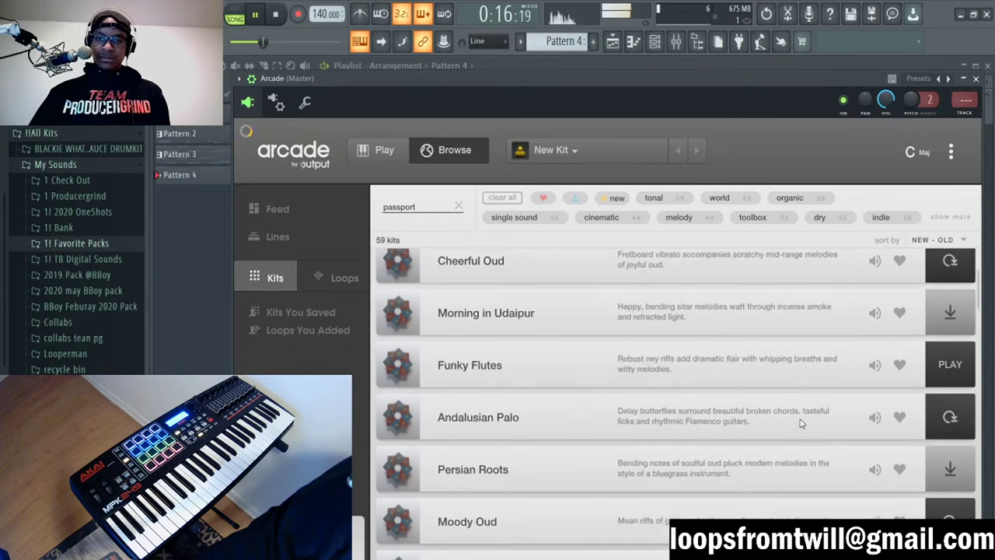
left_click(946, 367)
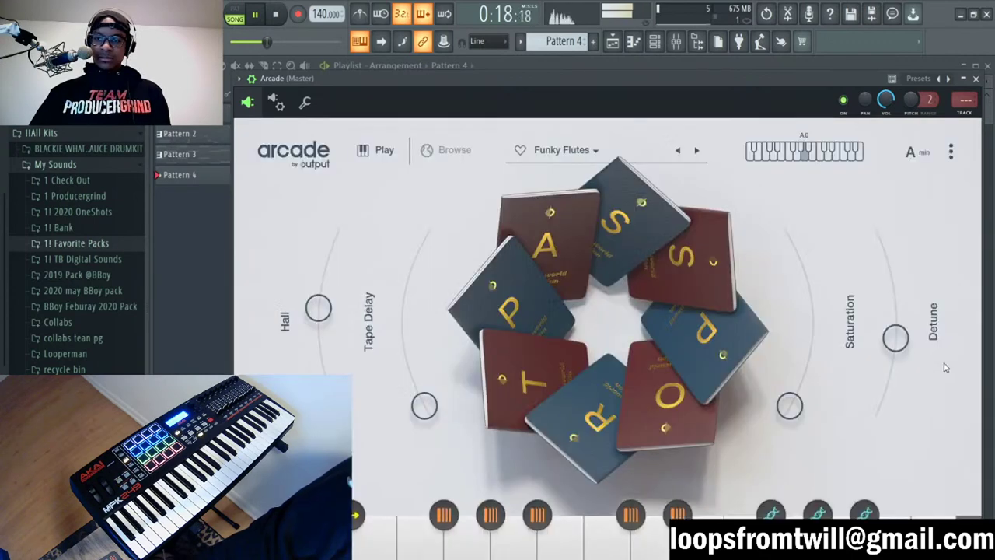
left_click_drag(624, 85, 581, 82)
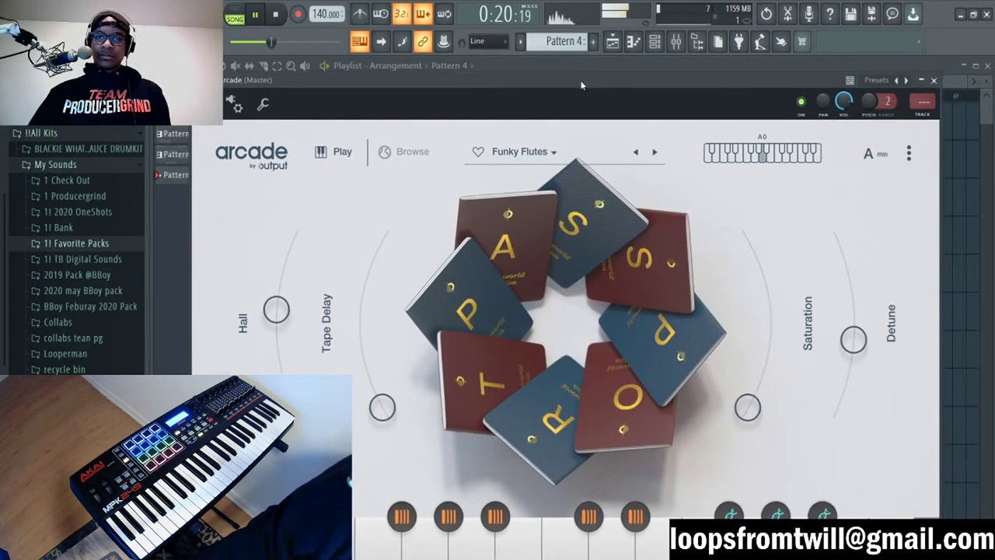
Step: Set the Arcade session key to E minor and move the plug-in window so it uncovers the playlist
left_click(877, 154)
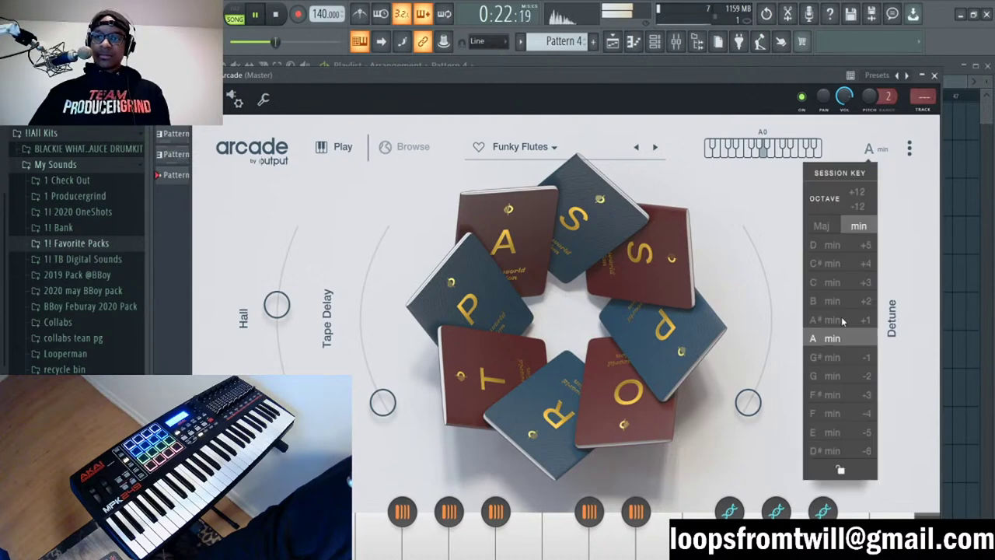
left_click(831, 430)
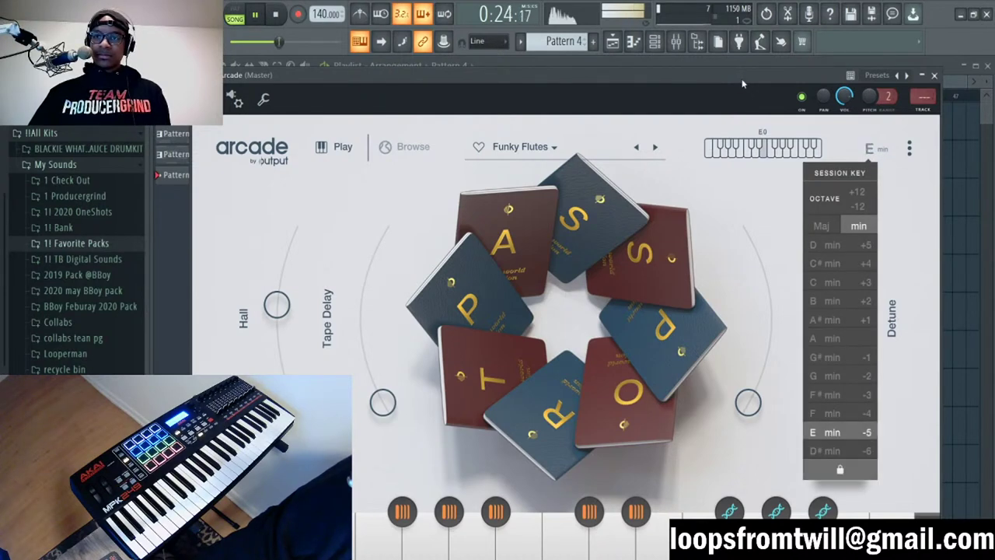
left_click_drag(742, 78, 742, 292)
Step: Open the Arcade piano roll for Pattern 4 at the C4 to C5 range and restart the song
left_click(571, 263)
double_click(574, 263)
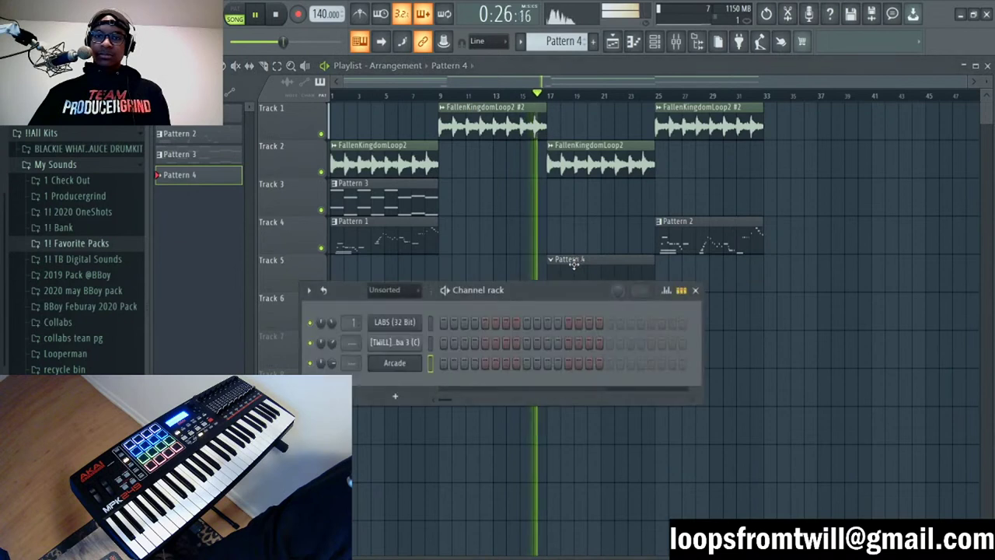
key("F7")
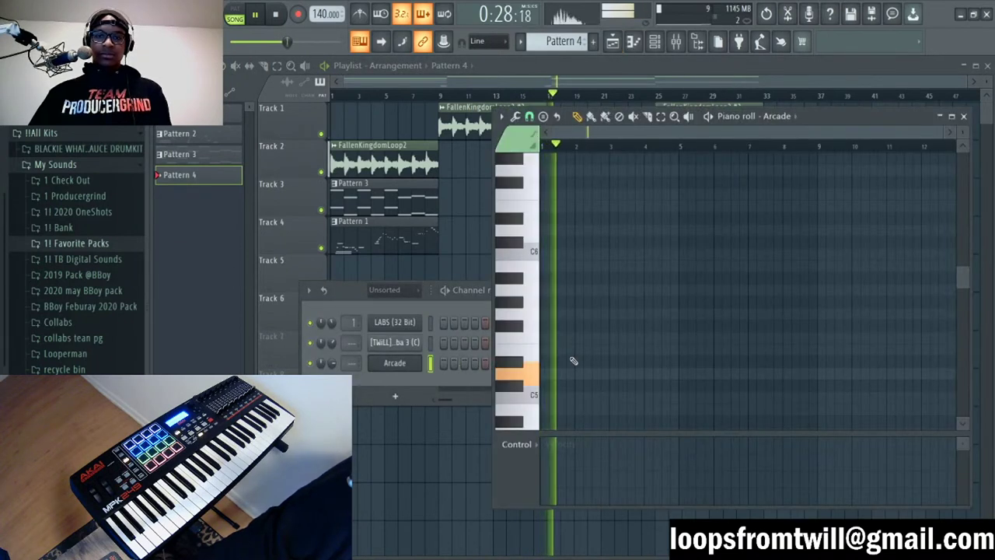
scroll(595, 349, "down", 1)
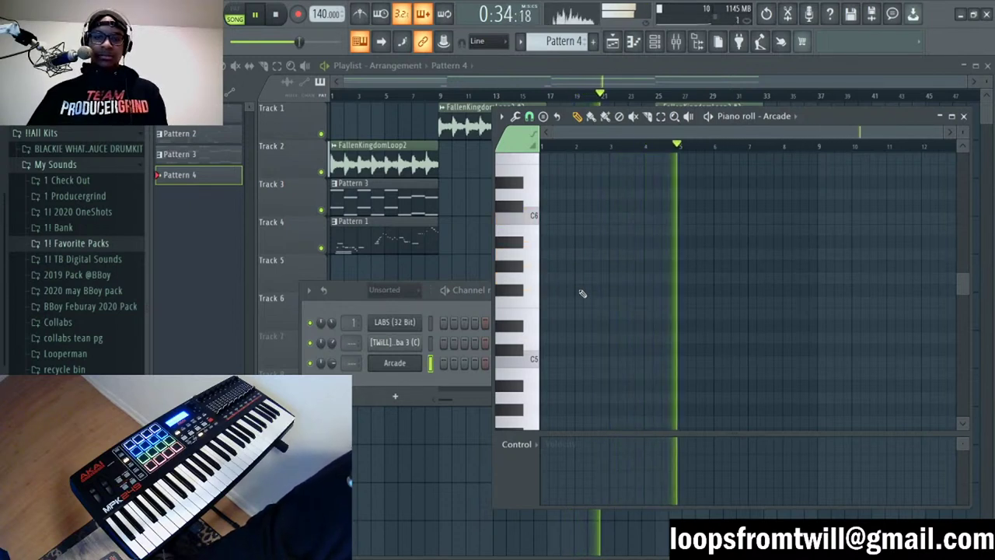
scroll(634, 289, "down", 5)
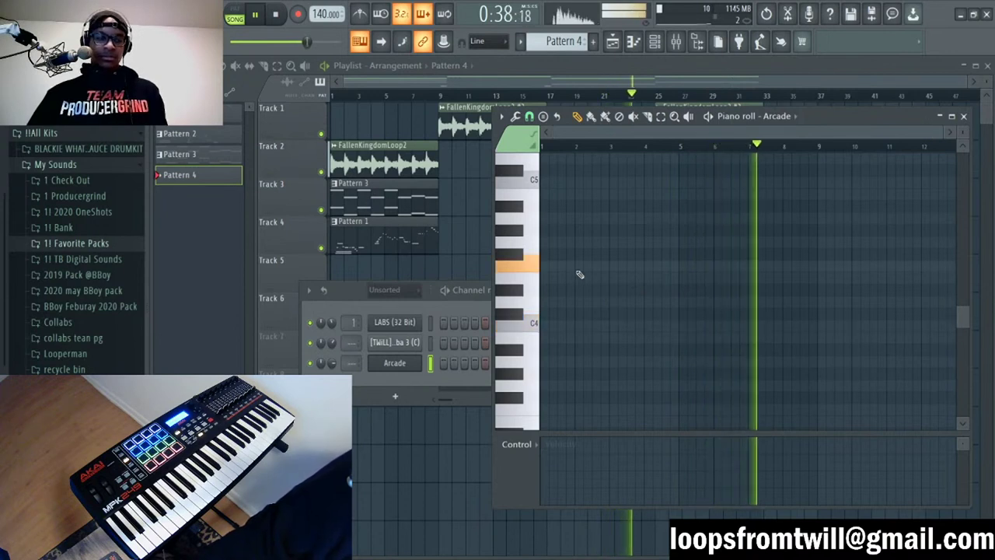
key("space")
key("space")
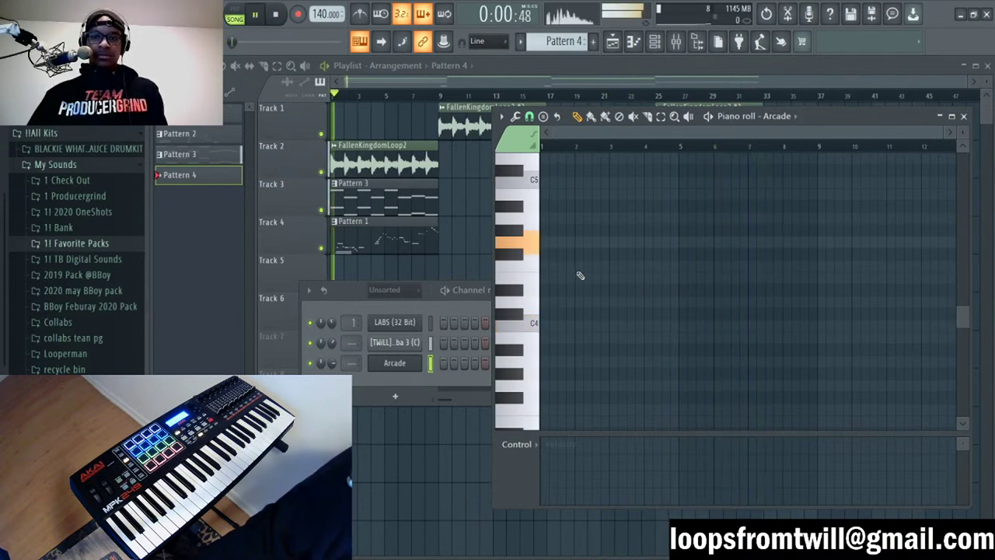
Step: Draw an A4 note at bar 1 of the Arcade part and make it two bars long
left_click(550, 221)
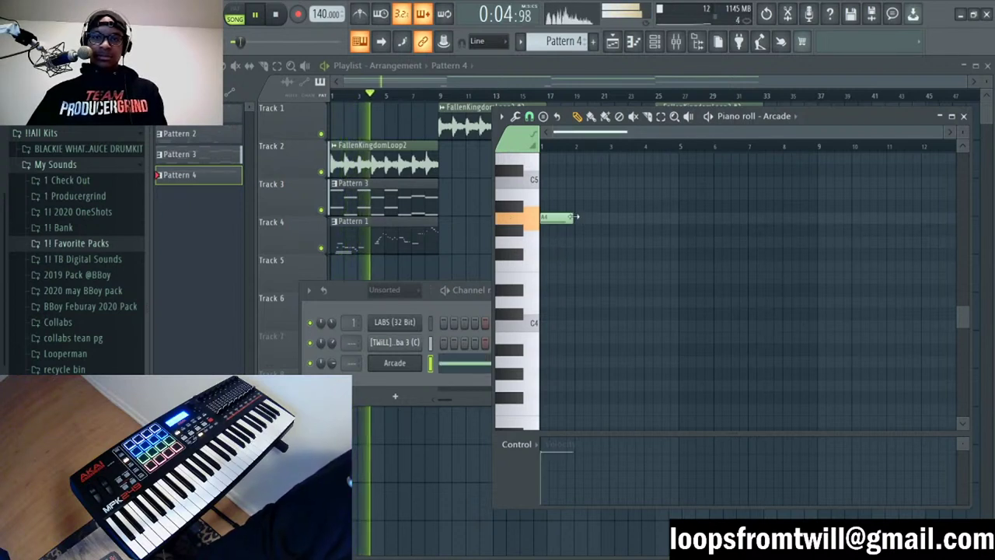
left_click_drag(575, 217, 682, 223)
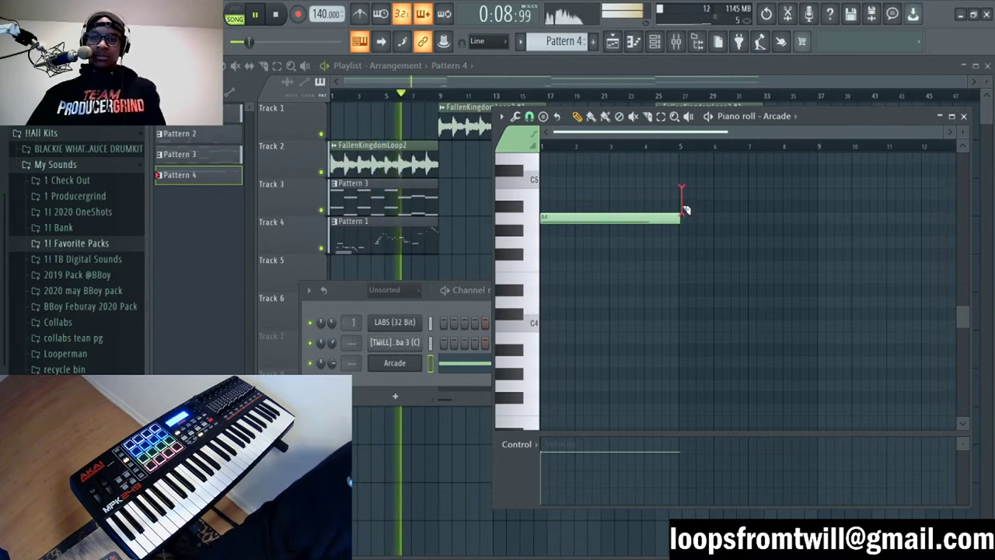
left_click_drag(679, 227, 605, 233)
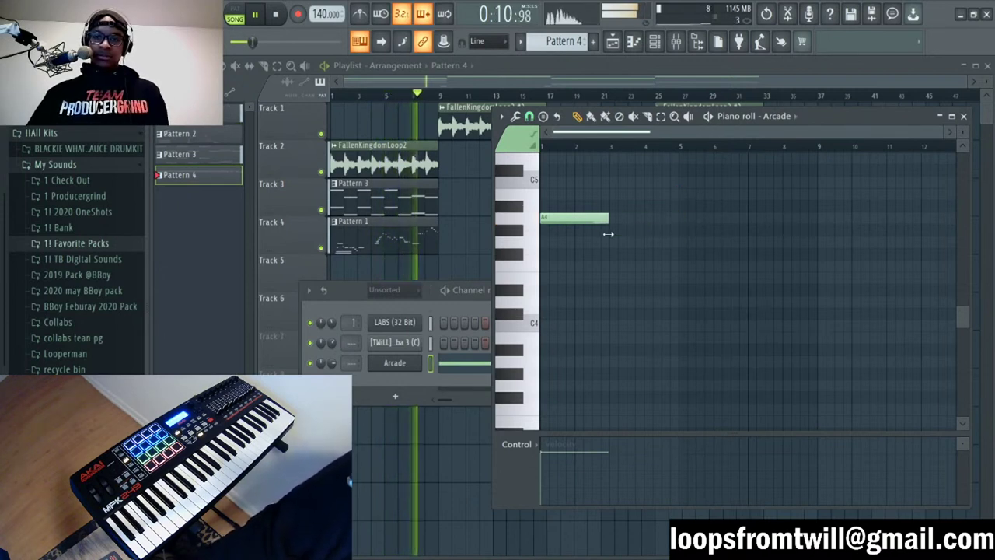
Step: Play the song from bar 17 and add two-bar notes to the Arcade part: B4 at bar 3, F4 at bar 5 and D4 at bar 7
left_click(544, 96)
left_click(538, 96)
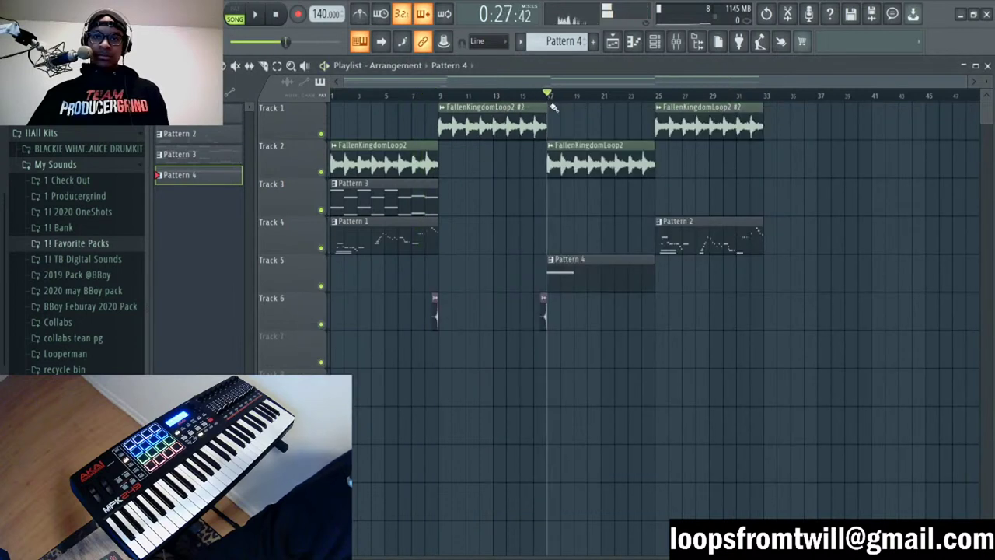
key("space")
double_click(589, 268)
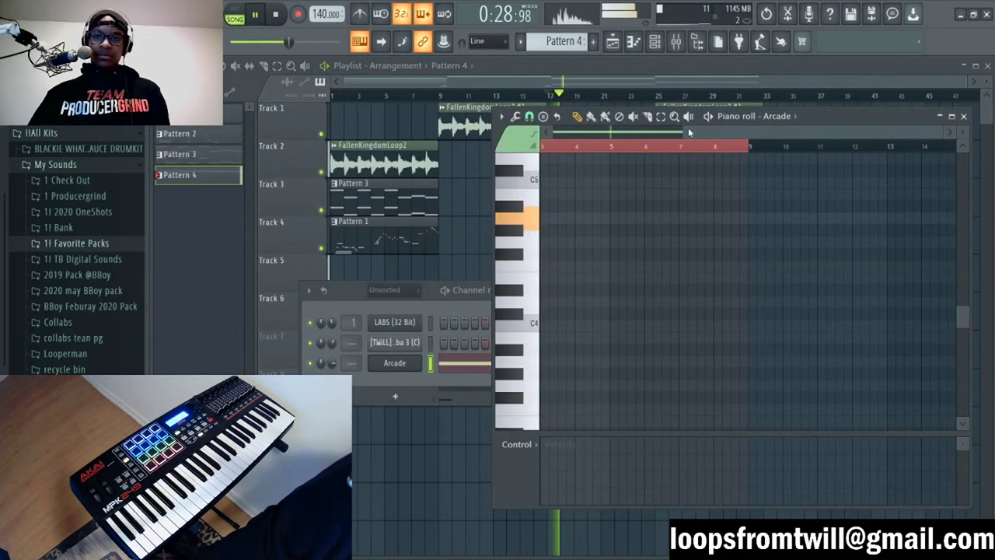
left_click_drag(689, 132, 622, 132)
left_click(639, 194)
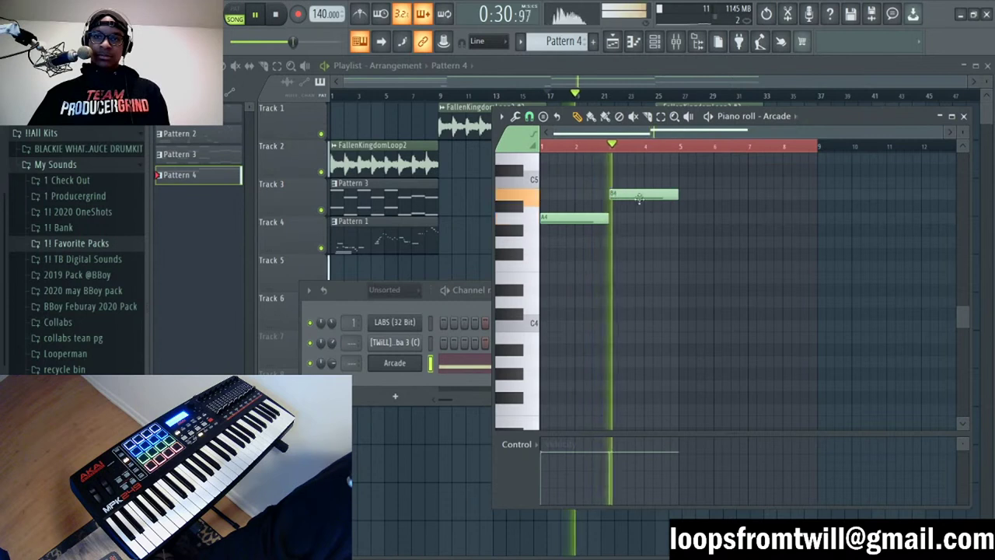
left_click(686, 266)
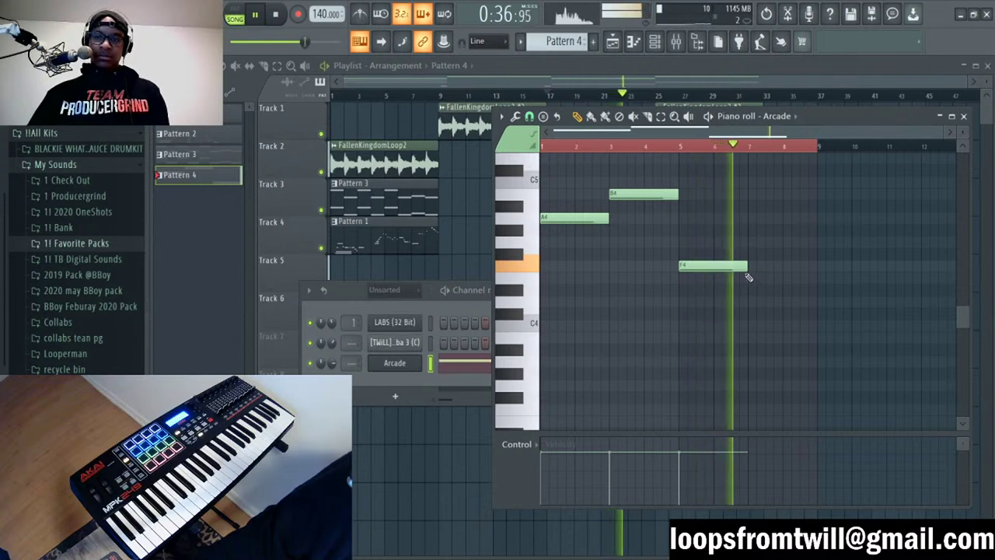
left_click(751, 278)
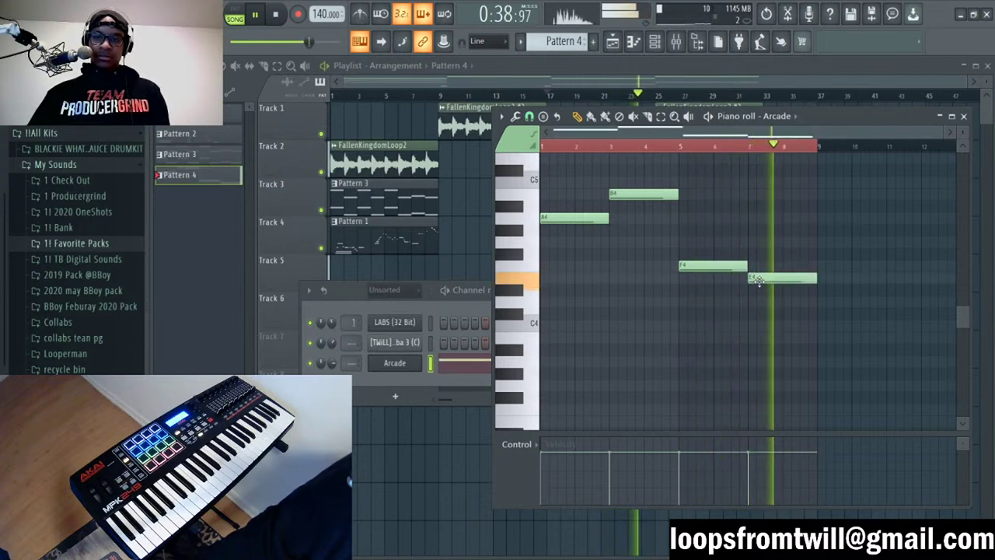
left_click_drag(759, 280, 757, 302)
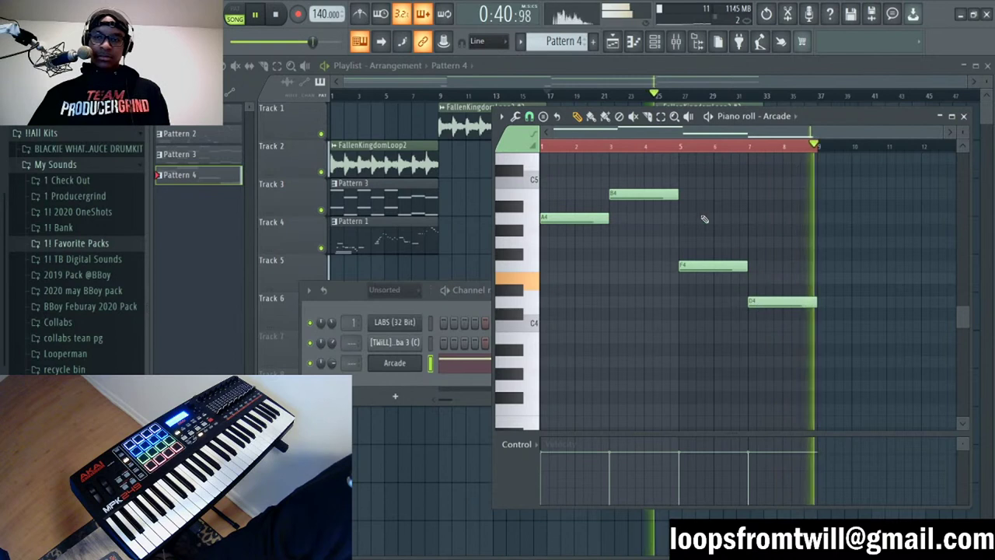
Step: Audition the Arcade melody from playlist bar 21 and move its bar 7 note to C5
key("space")
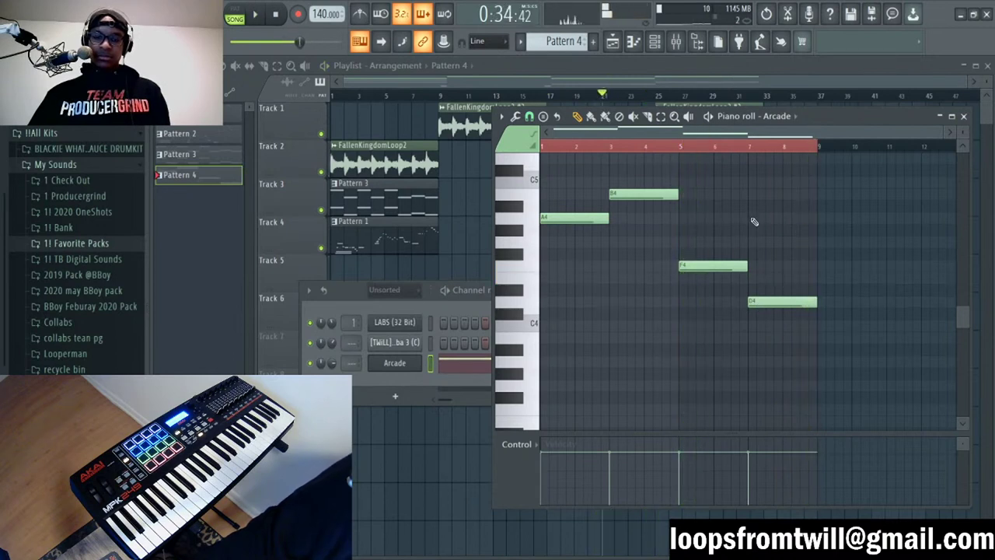
key("space")
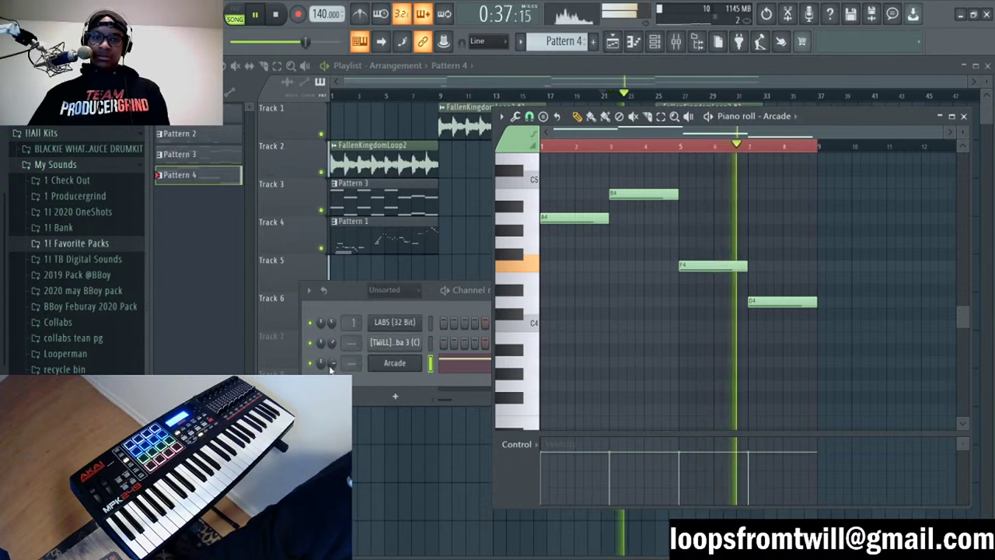
key("F6")
left_click_drag(761, 302, 762, 327)
key("space")
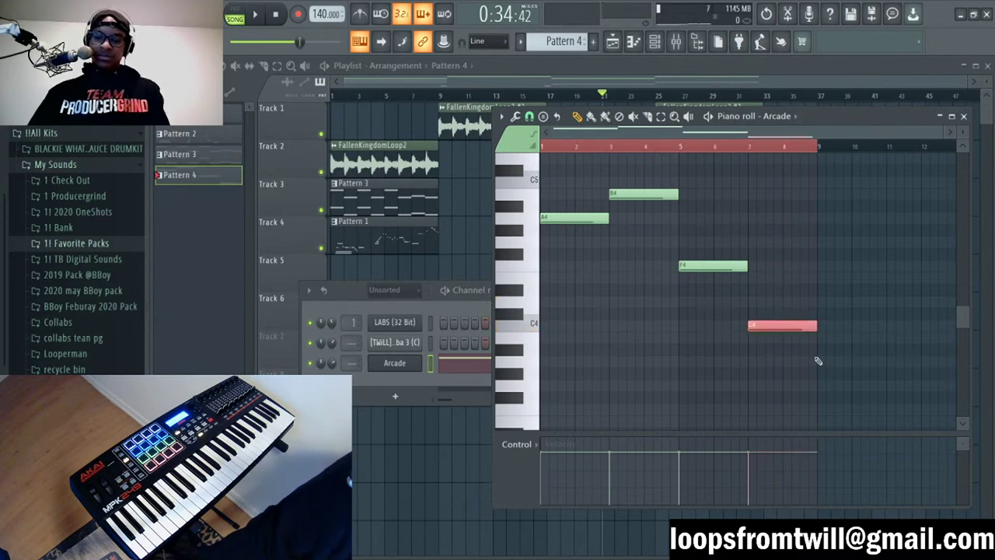
key("ctrl+Up")
key("space")
scroll(755, 208, "up", 3)
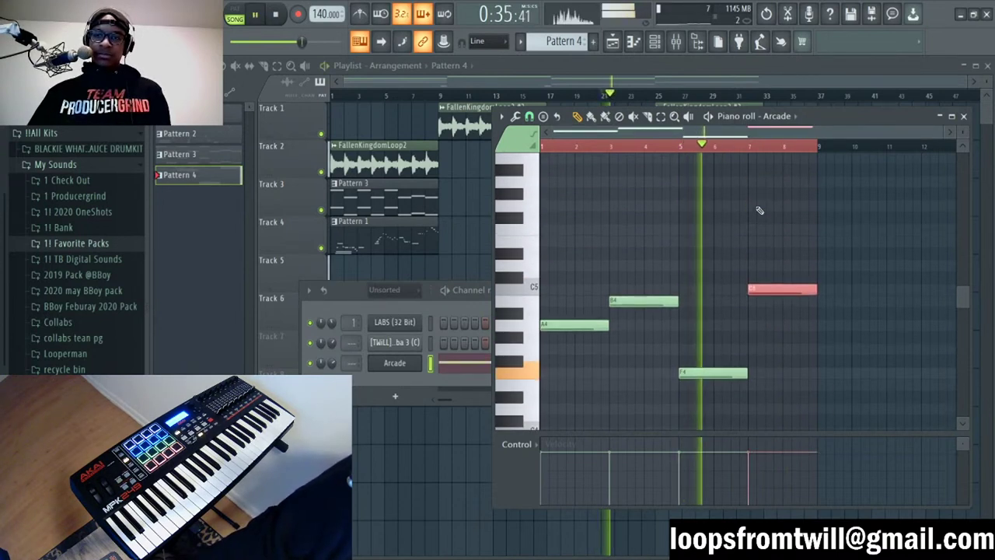
Step: Try a one-bar D5 note at bar 8, shortening the C5 note before it to one bar
left_click(788, 266)
key("space")
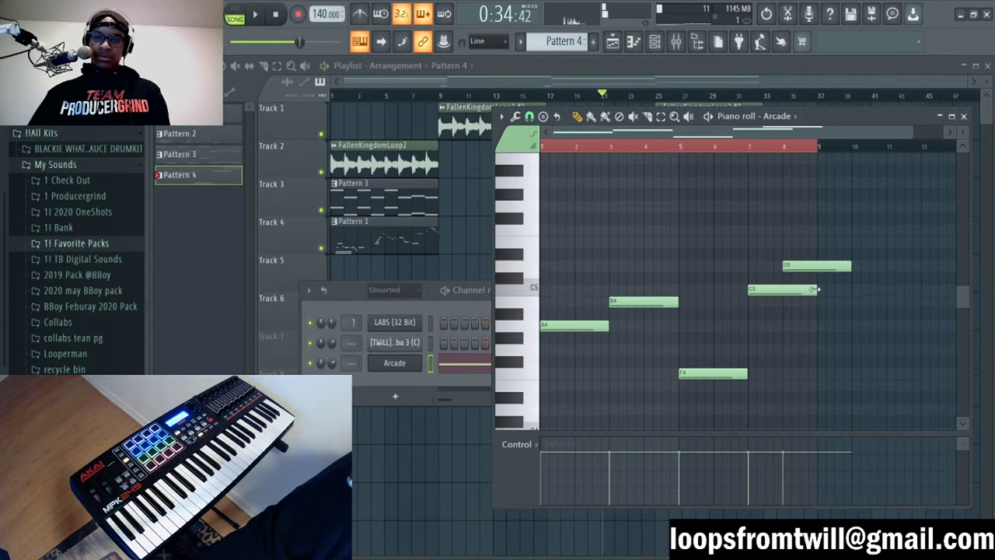
left_click_drag(807, 293, 783, 293)
key("space")
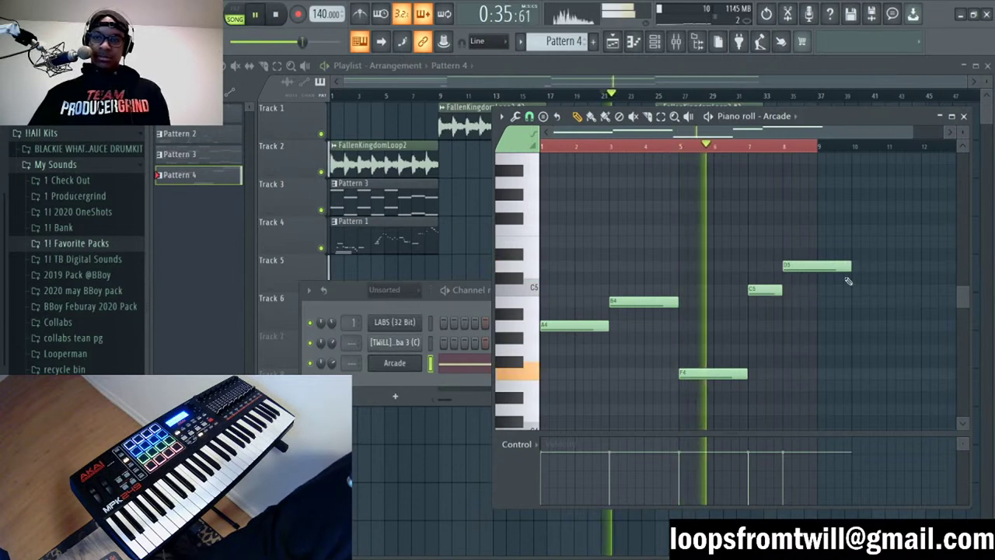
left_click_drag(848, 266, 817, 266)
key("space")
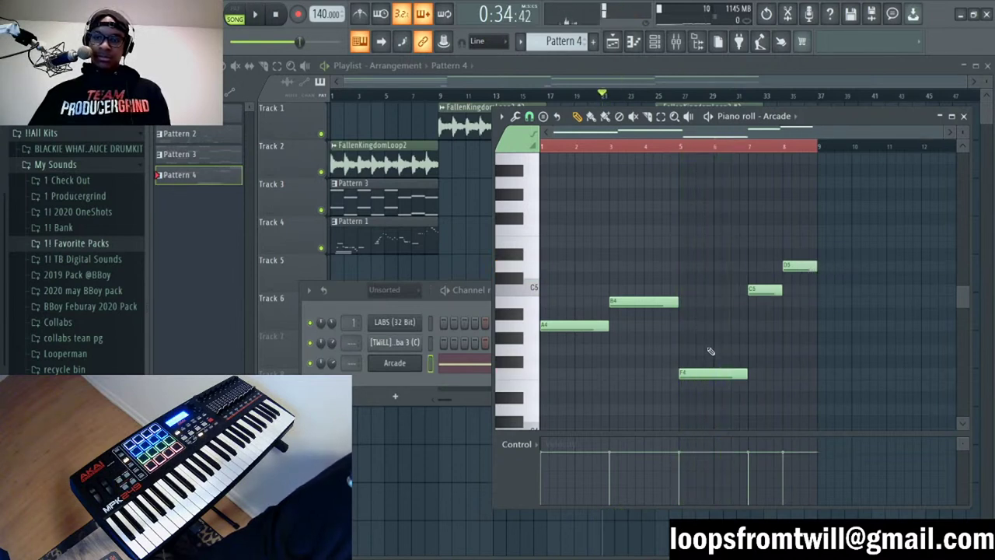
Step: Raise the two-bar note at bar 5 to F5 and play the phrase back
left_click(719, 374)
key("space")
key("space")
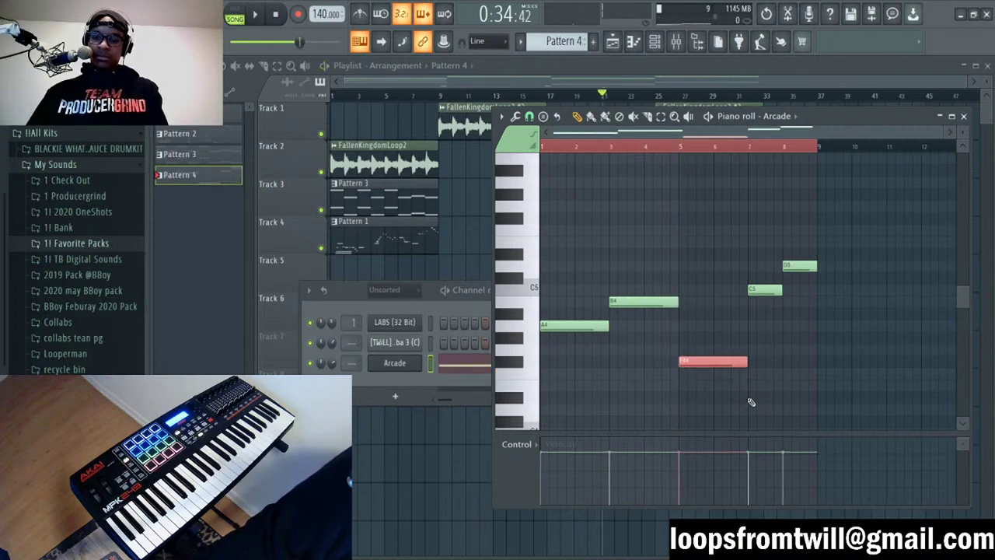
key("ctrl+Up")
key("space")
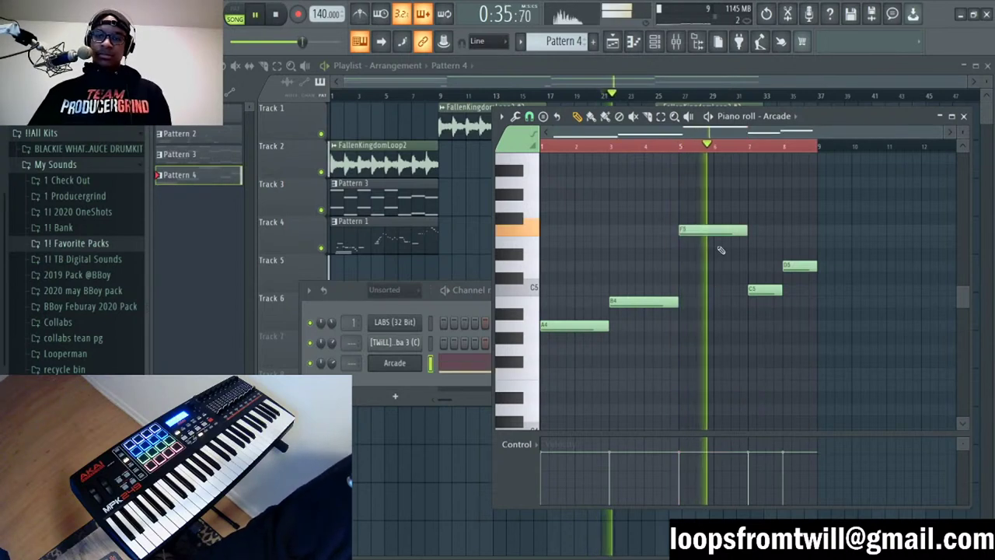
Step: Rework the melody's second half as one-bar F5 and G5 notes at bars 5 and 6, followed by a single two-bar C5
key("space")
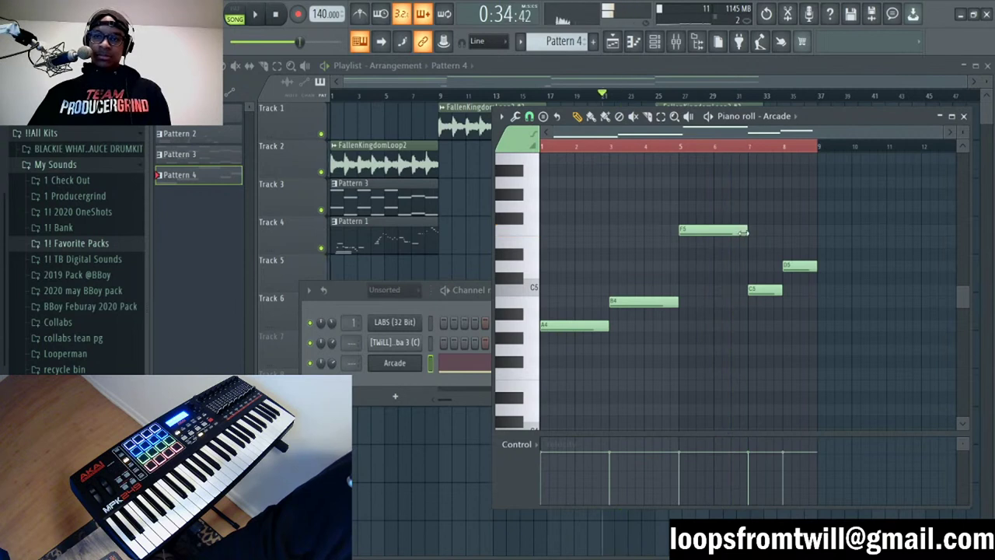
key("space")
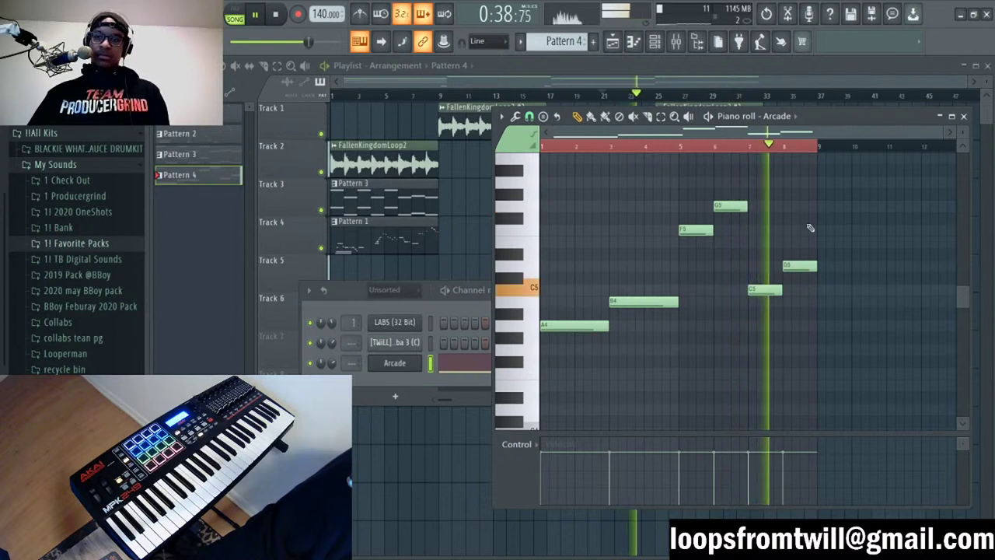
right_click(804, 265)
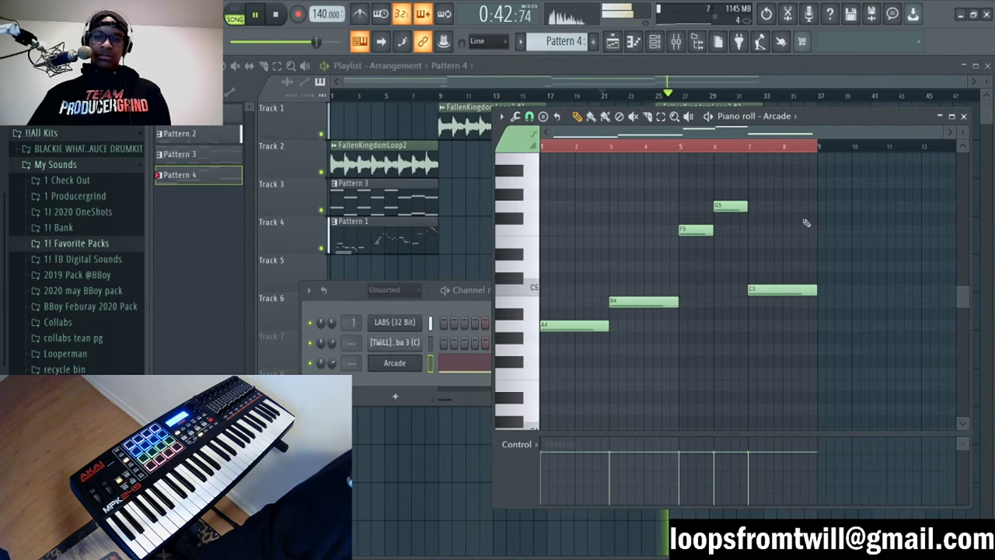
Step: Leave the piano roll, stop playback and set the playlist position to bar 17
key("F7")
key("F6")
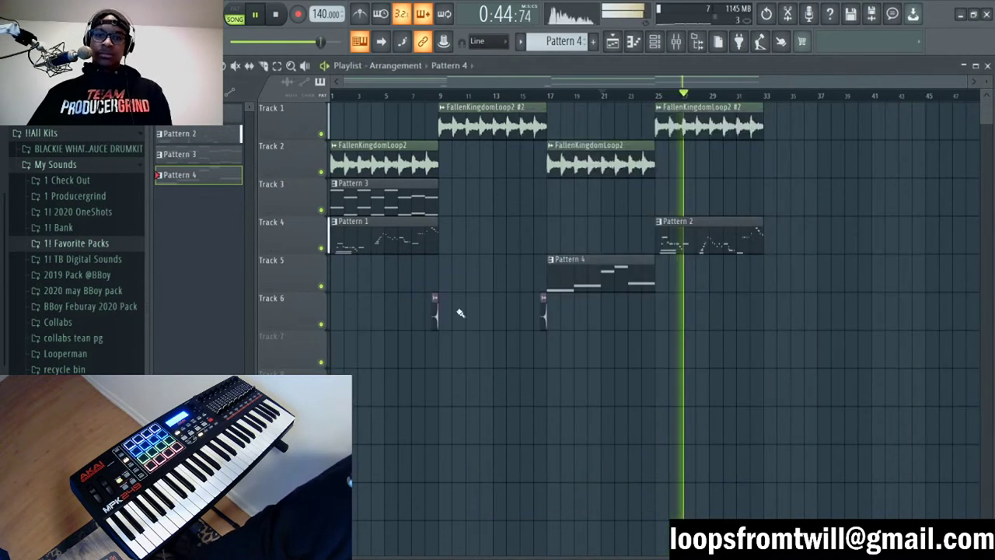
key("F6")
key("space")
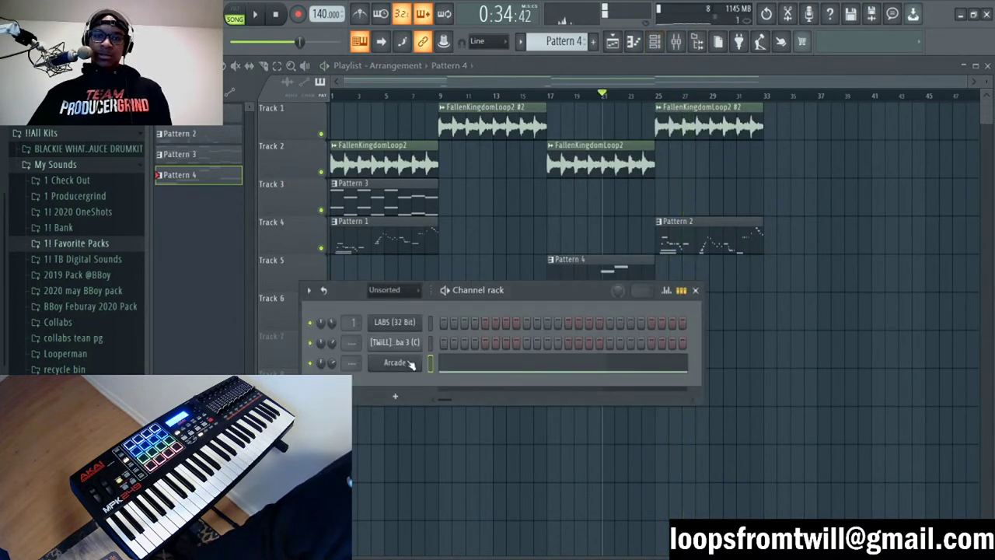
left_click(548, 100)
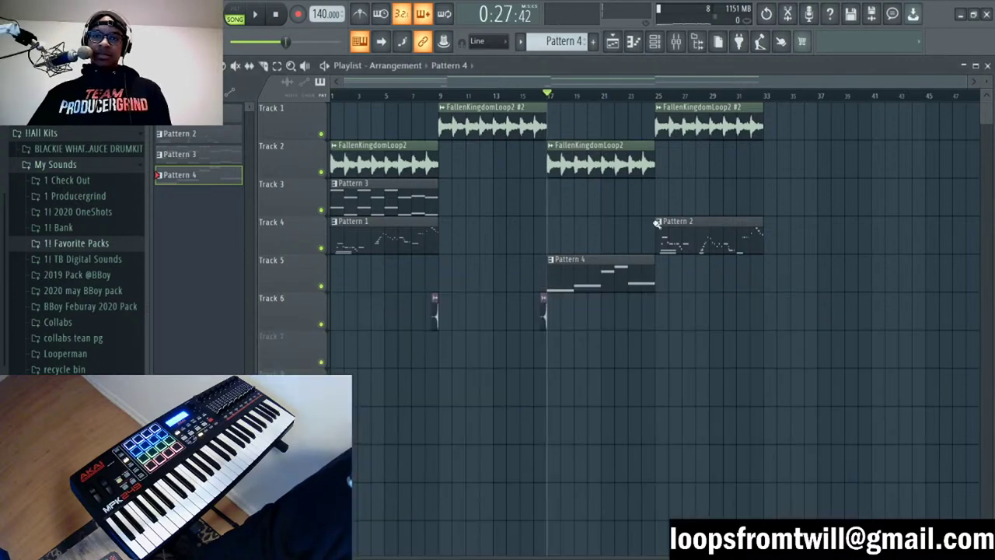
Step: Check the session key and octave options in the Arcade plug-in, and return to the playlist
left_click(659, 40)
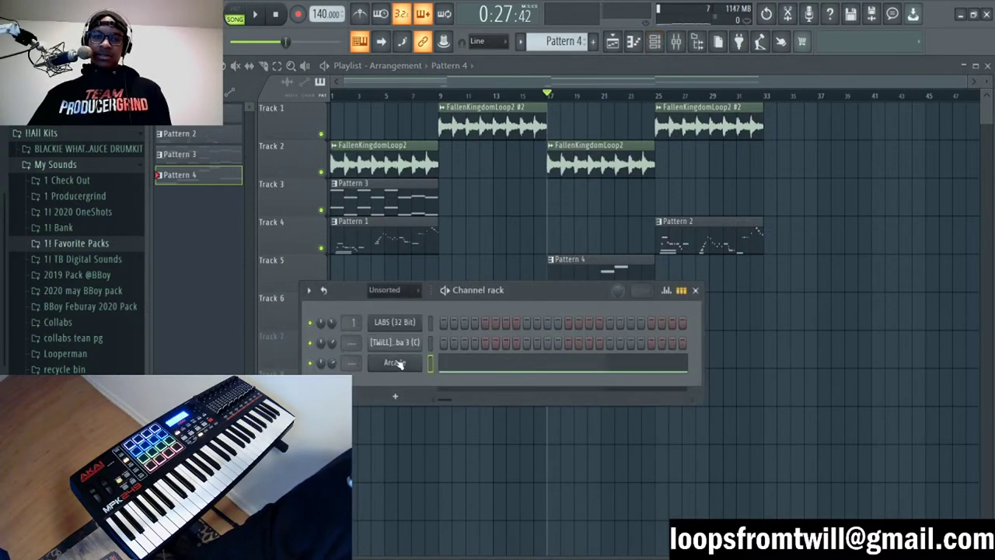
left_click(396, 363)
left_click(881, 370)
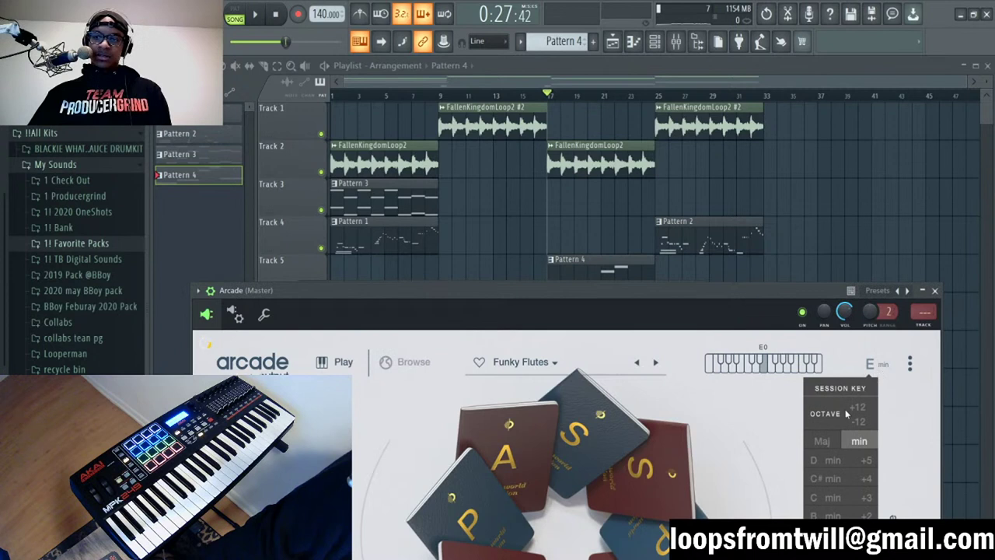
left_click(844, 244)
Step: Play the section from bar 17 while checking the Arcade channel and the Funky Flutes effect controls
key("space")
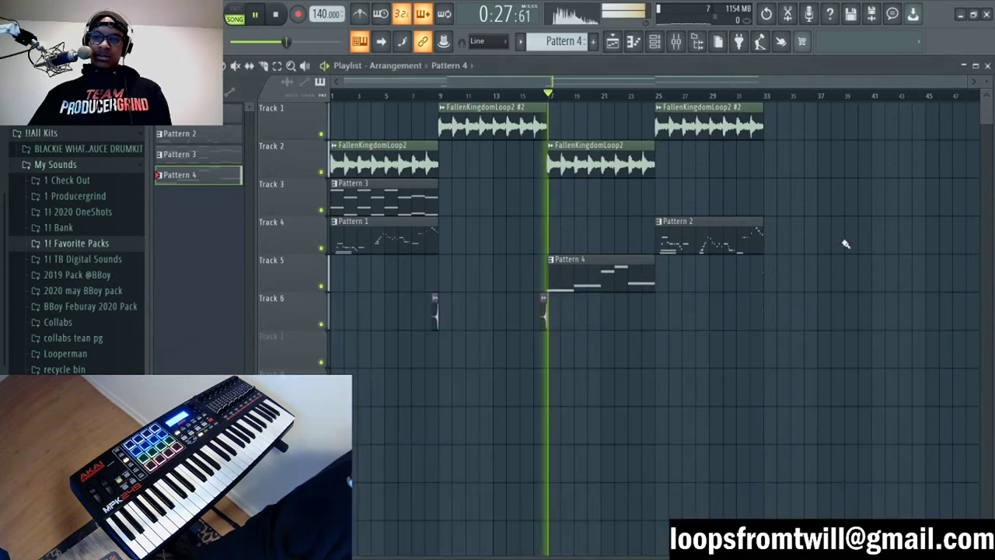
left_click(655, 41)
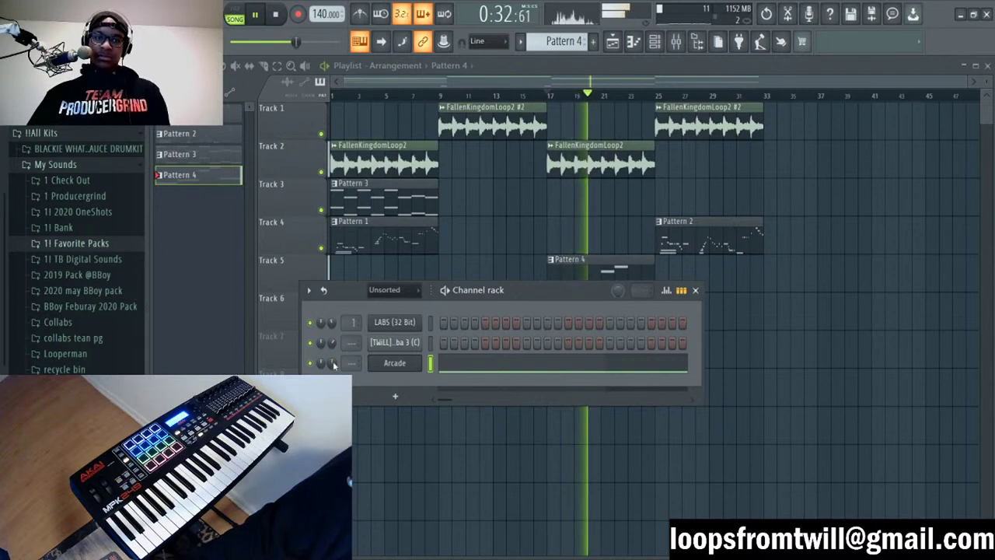
key("F6")
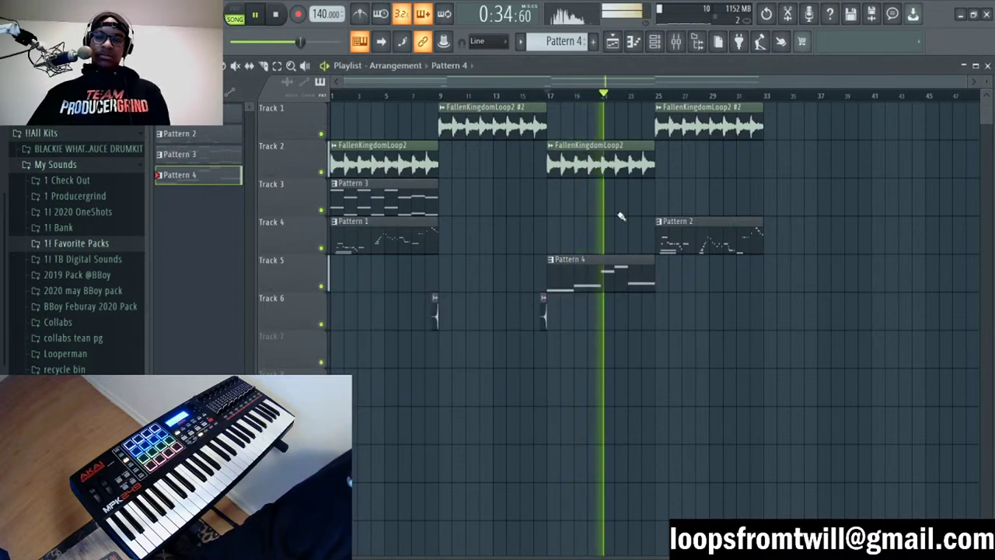
left_click(655, 41)
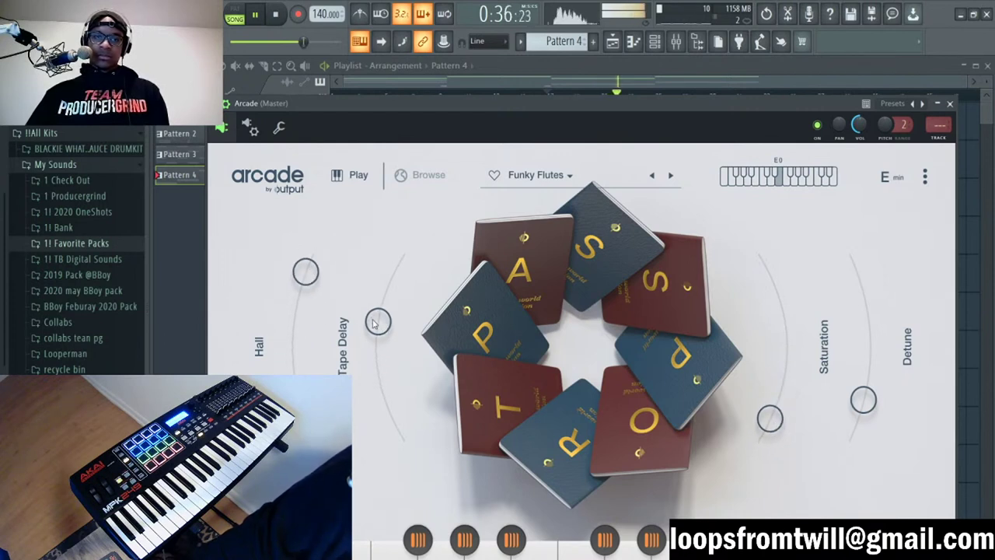
left_click(949, 103)
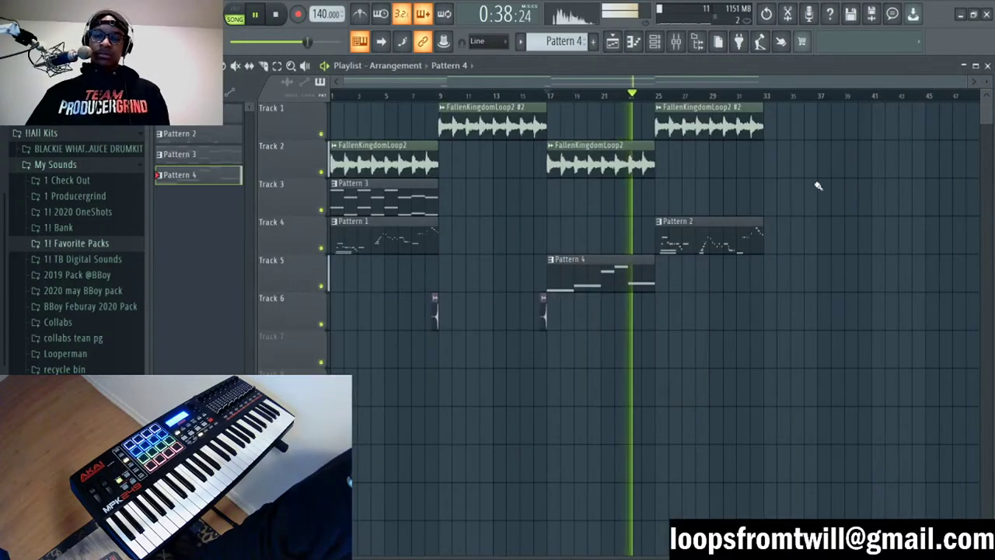
key("space")
key("F6")
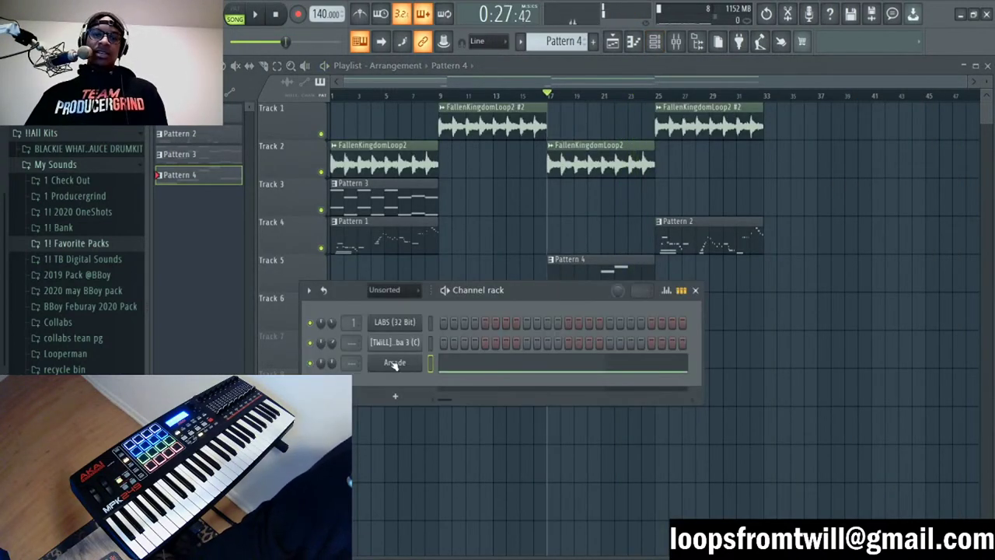
left_click(395, 362)
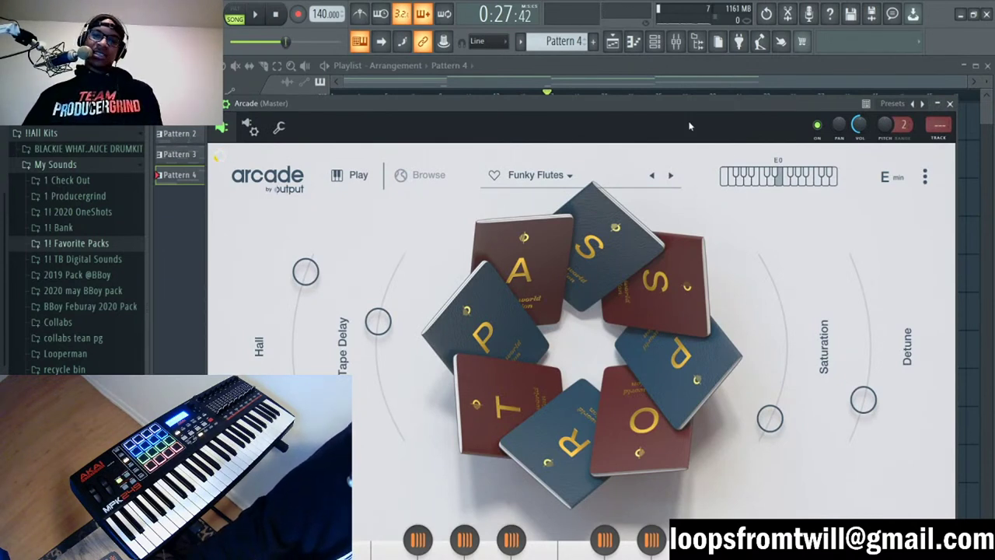
key("Escape")
Step: During playback, copy the FallenKingdomLoop2 and Pattern 4 clips from bar 17 to bar 33
key("space")
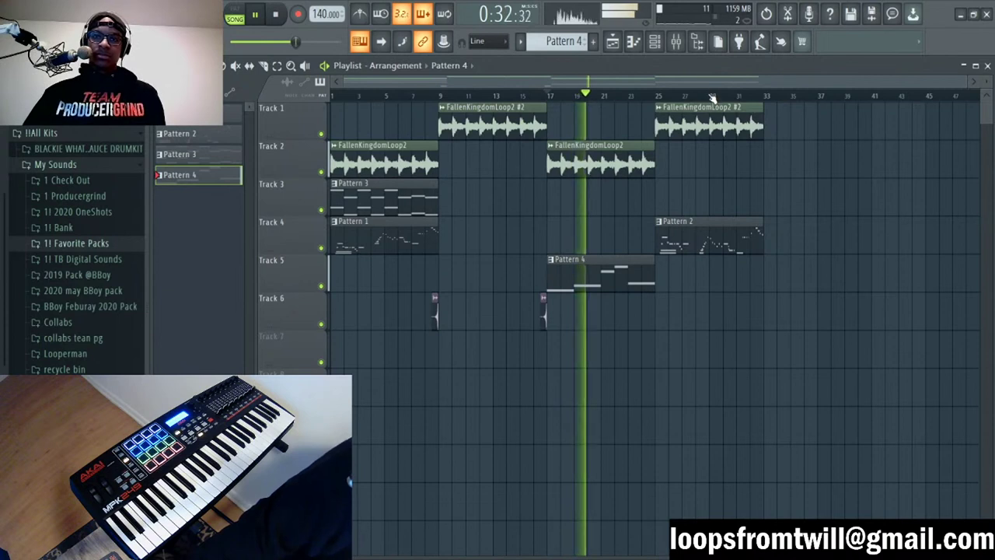
left_click_drag(548, 95, 655, 94)
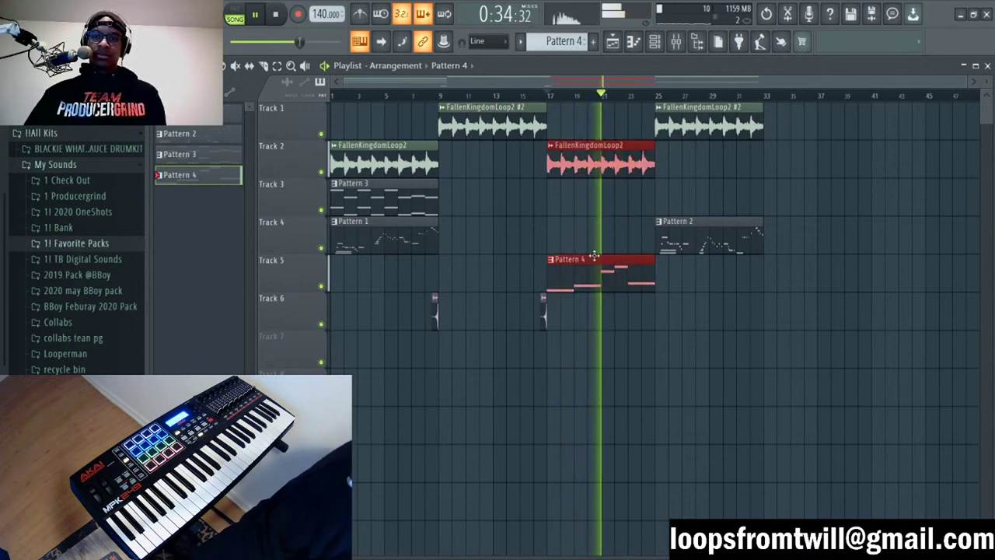
left_click_drag(616, 163, 834, 165)
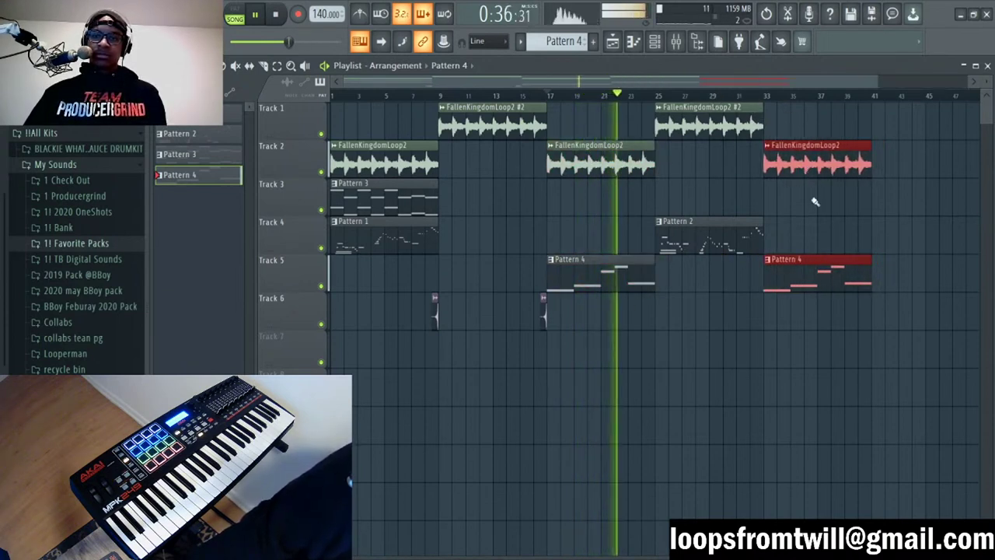
left_click(602, 266)
left_click_drag(726, 229, 834, 229)
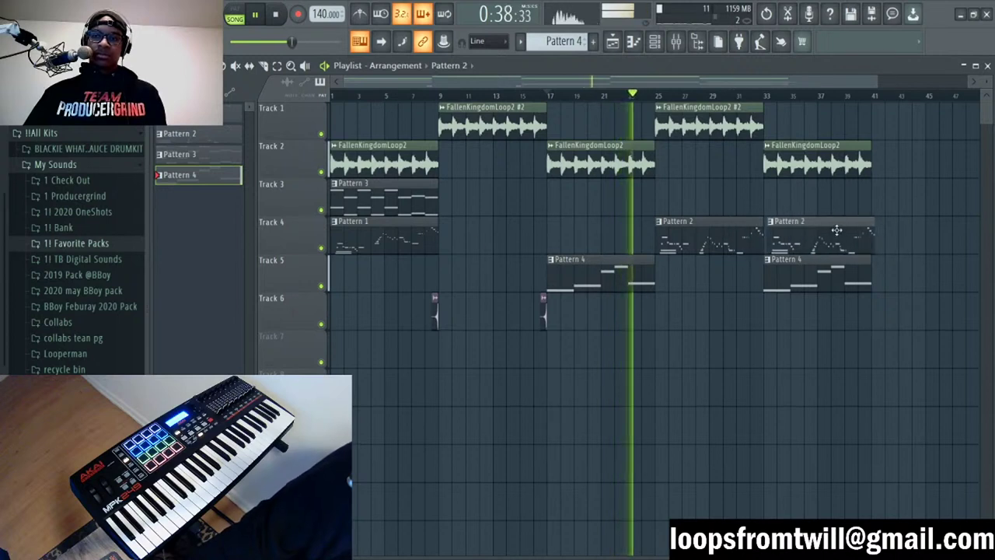
right_click(834, 229)
Step: Place Pattern 3 at bar 25 on Track 3 and rework the copied Pattern 4 into two-bar clips at bars 27 and 31
left_click(677, 196)
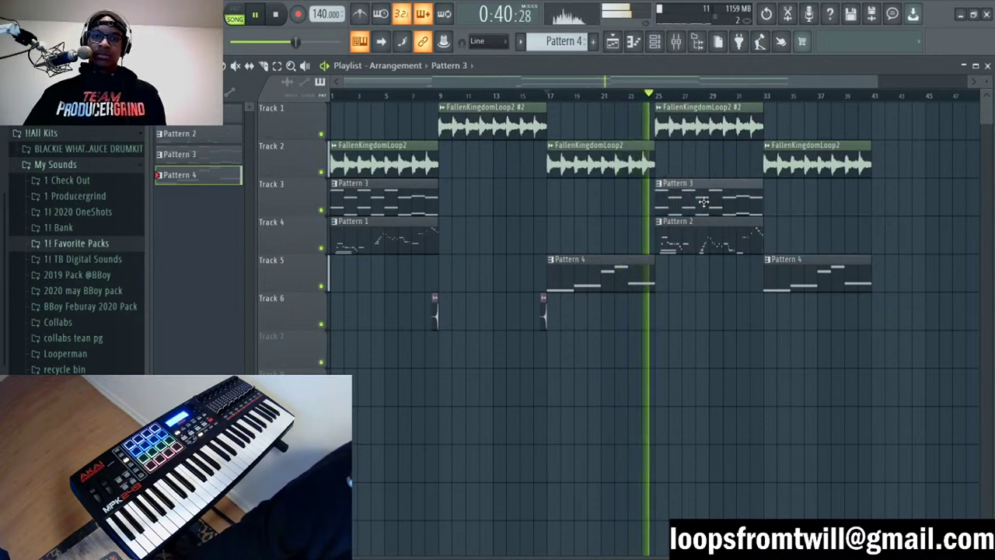
left_click_drag(707, 201, 703, 201)
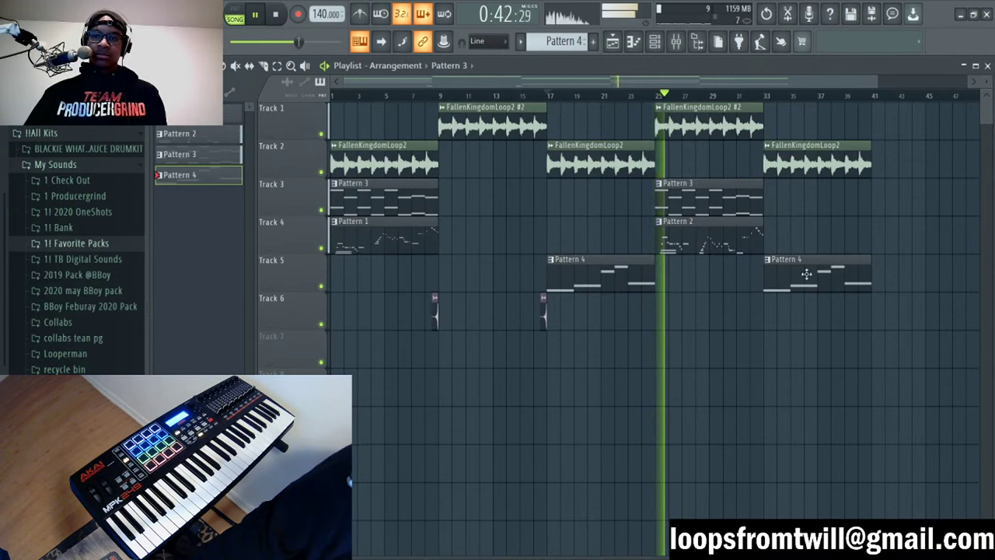
left_click_drag(809, 274, 682, 282)
left_click_drag(762, 284, 706, 286)
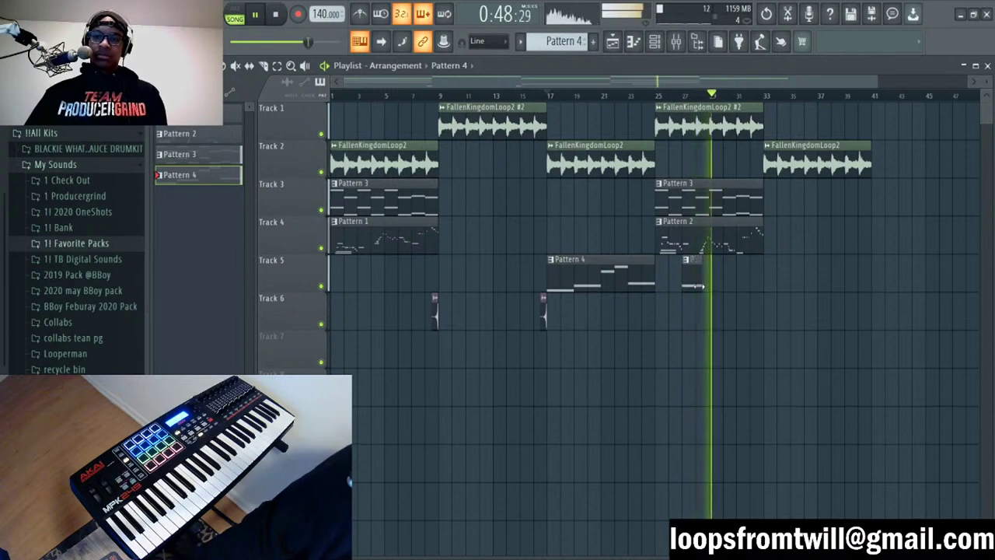
left_click(739, 281)
left_click_drag(740, 282, 737, 281)
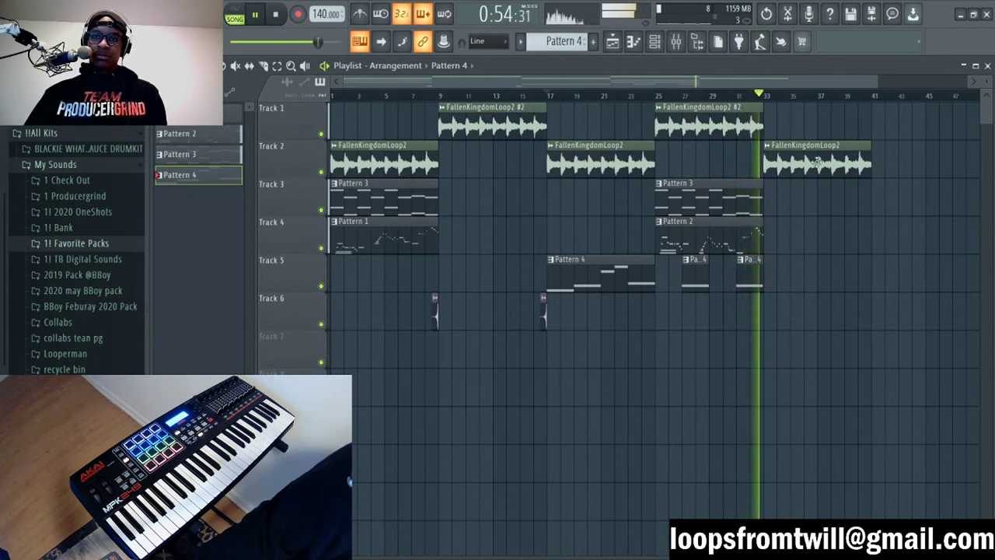
Step: Delete the FallenKingdomLoop2 clip at bar 33 and move the whole bar 25 section to bar 33
right_click(836, 154)
key("space")
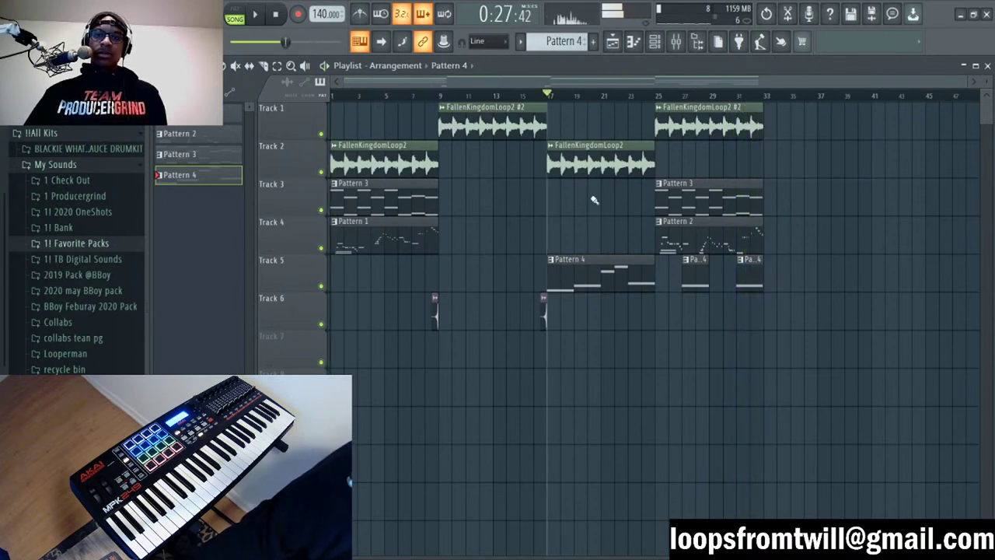
left_click_drag(797, 161, 684, 366)
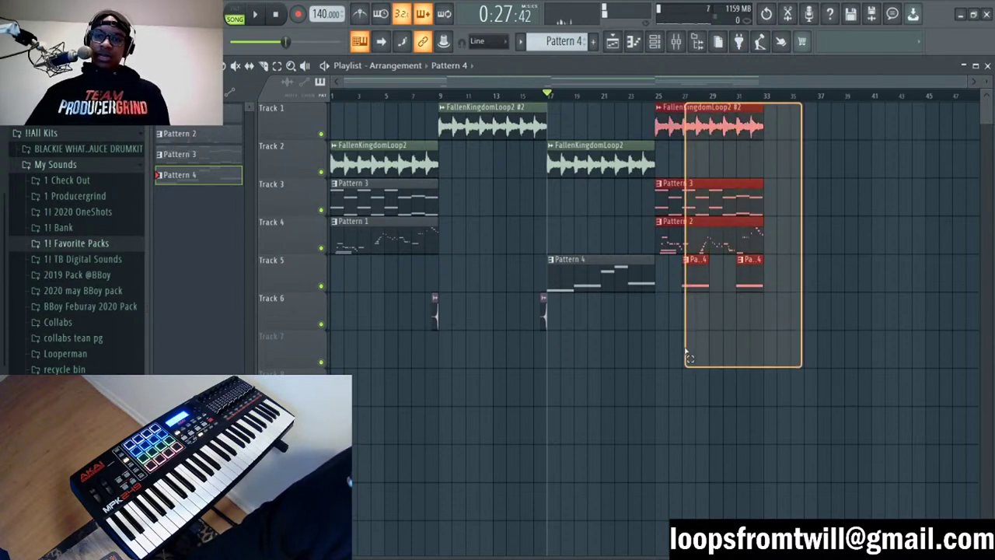
key("space")
left_click_drag(685, 128, 793, 129)
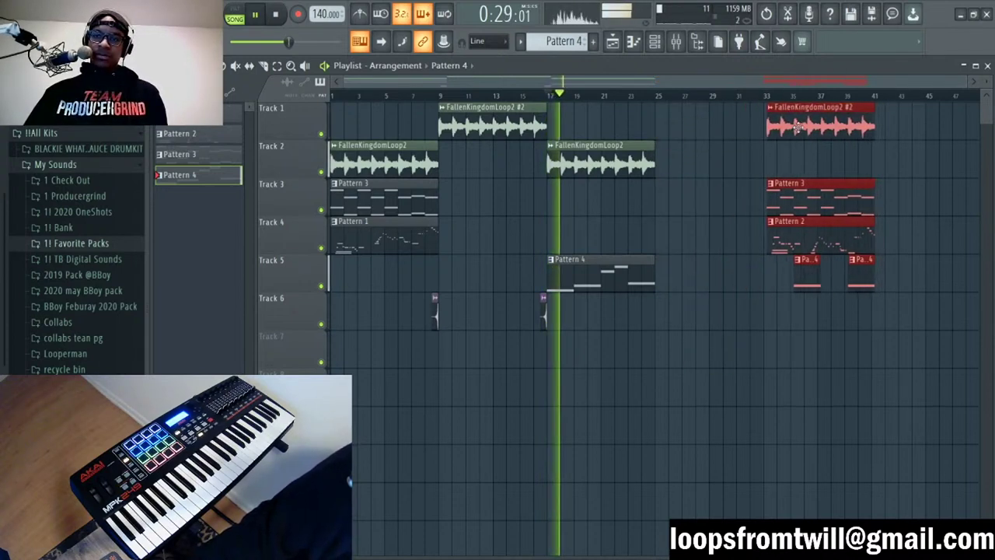
Step: Copy FallenKingdomLoop2 from bar 17 to bar 25 without Pattern 4, and place Pattern 2 beneath it on Track 4
left_click(699, 342)
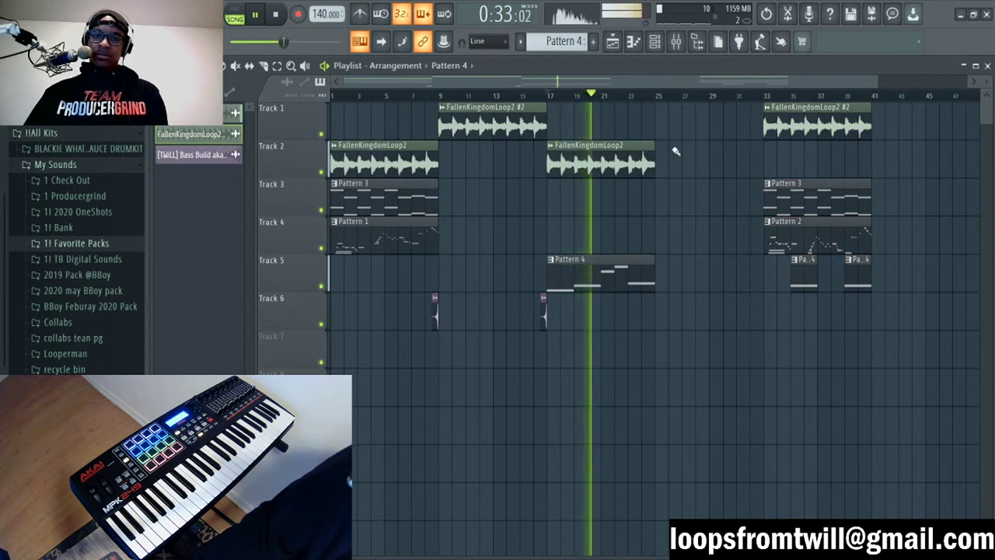
mouse_move(689, 151)
left_mouse_down()
mouse_move(590, 185)
mouse_move(688, 158)
mouse_move(677, 156)
left_mouse_up()
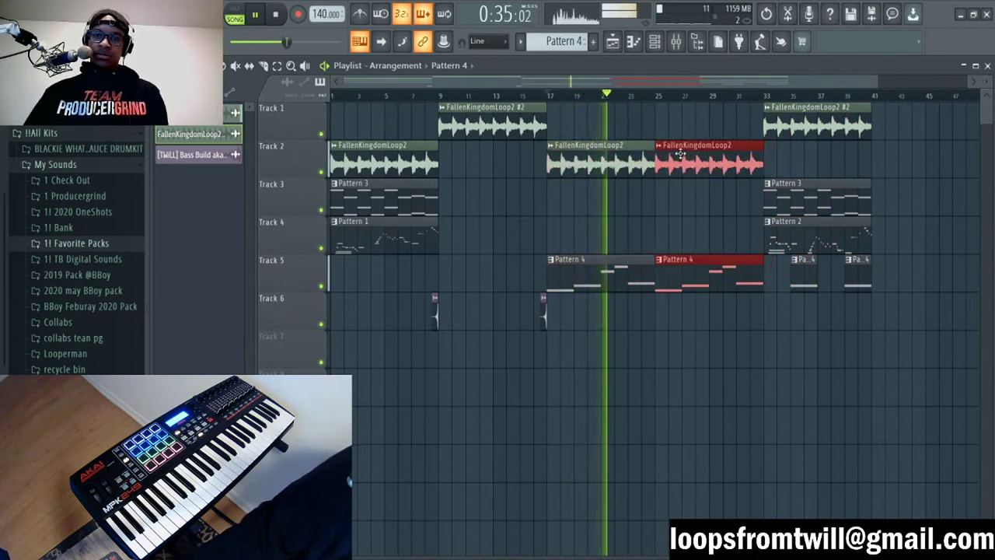
left_click(684, 202)
right_click(692, 276)
left_click(689, 242)
left_click_drag(688, 243, 685, 243)
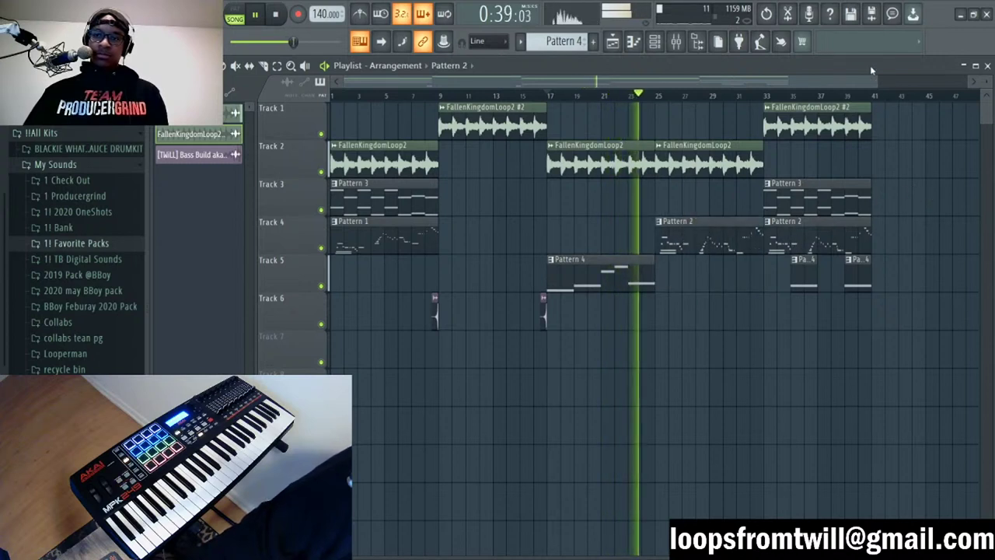
Step: Listen to the revised arrangement around bar 25, stop playback and return to the song's start
scroll(896, 175, "down", 1)
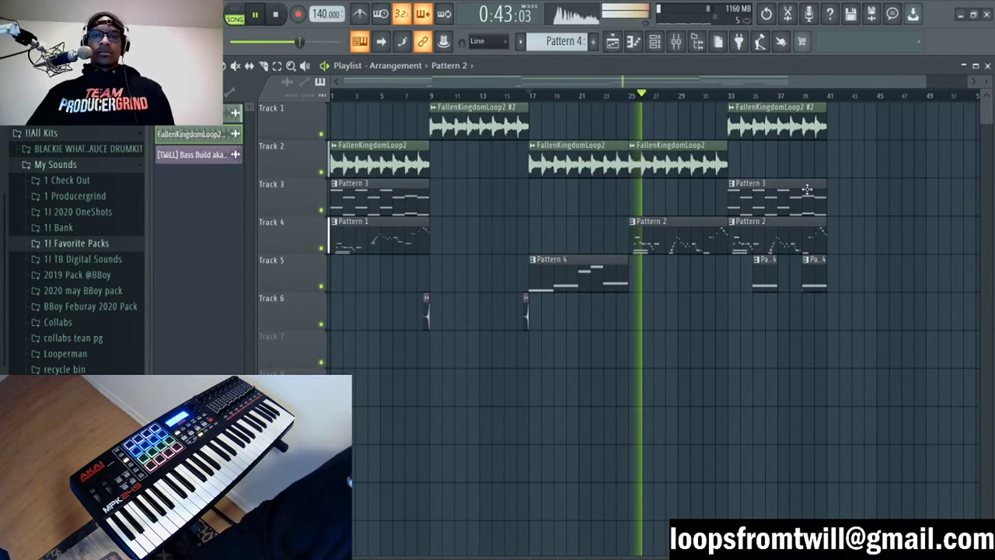
key("space")
key("Home")
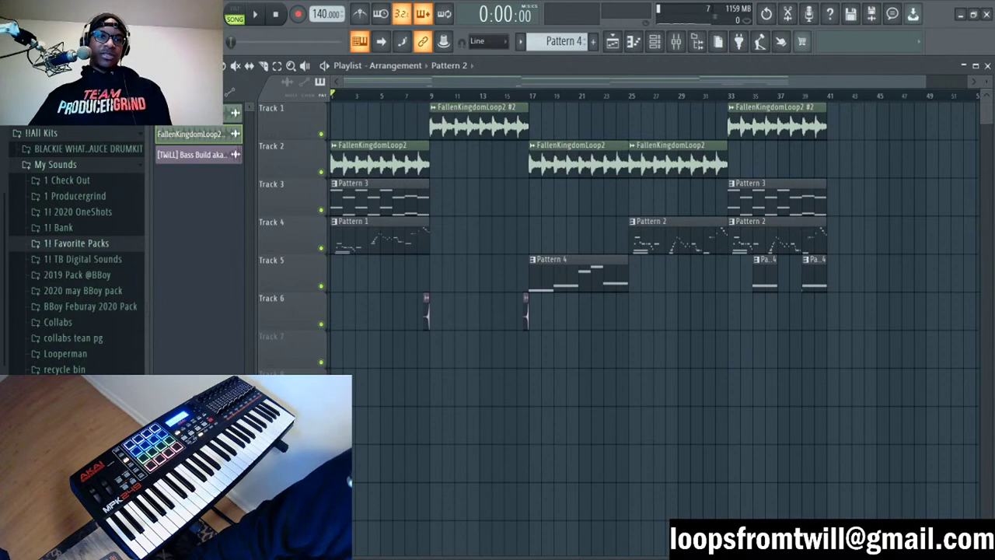
Step: Start a new project and place the 97__SAMPLE audio clip at bar 1 on Track 1
key("ctrl+n")
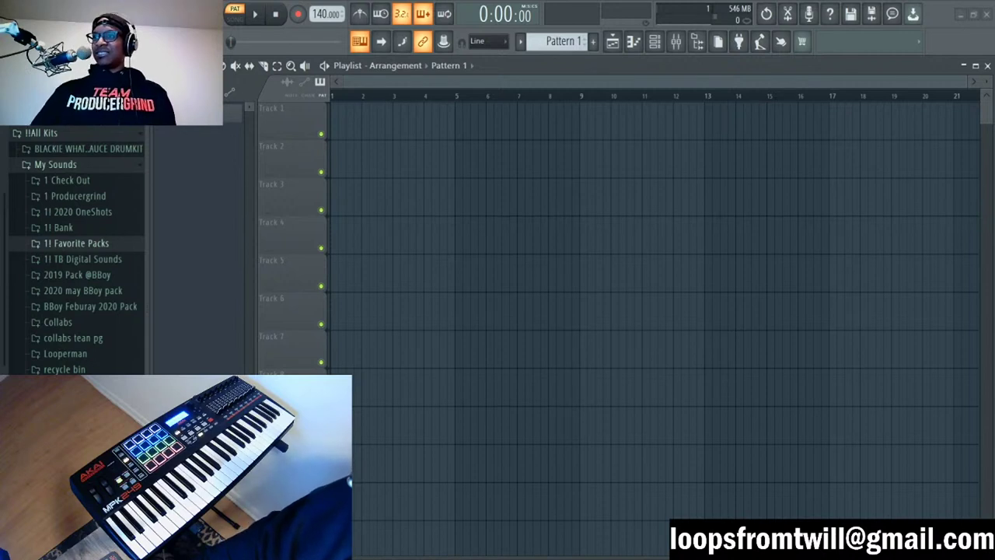
left_click_drag(391, 120, 365, 117)
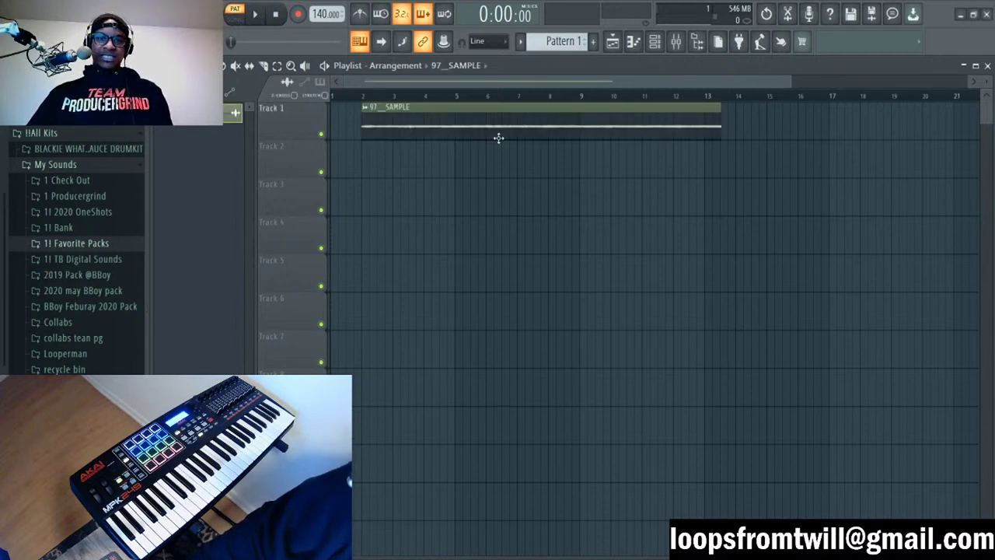
left_click_drag(498, 138, 366, 133)
Step: Play 97__SAMPLE in song mode and check its channel settings and waveform
key("space")
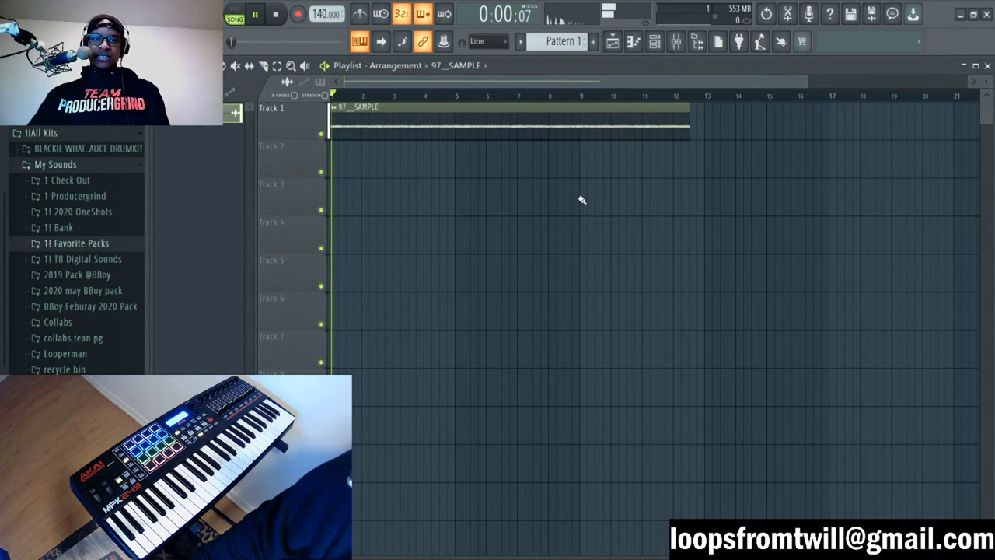
double_click(468, 136)
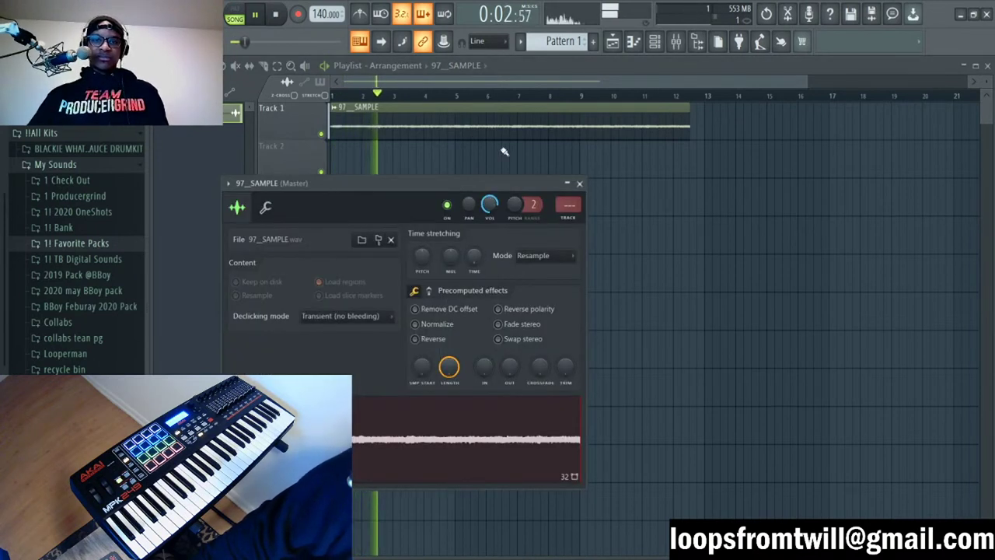
left_click(579, 183)
scroll(702, 229, "down", 3)
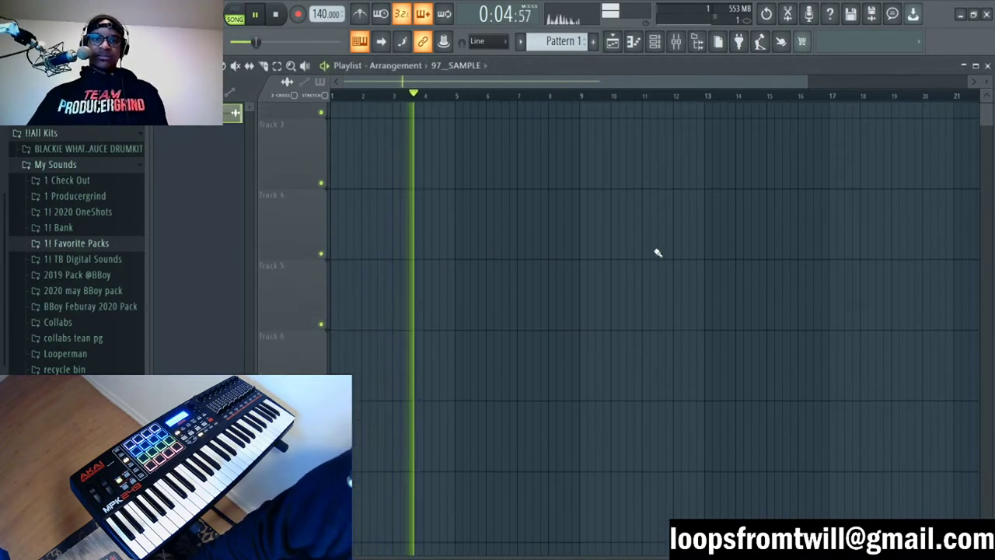
scroll(658, 253, "up", 3)
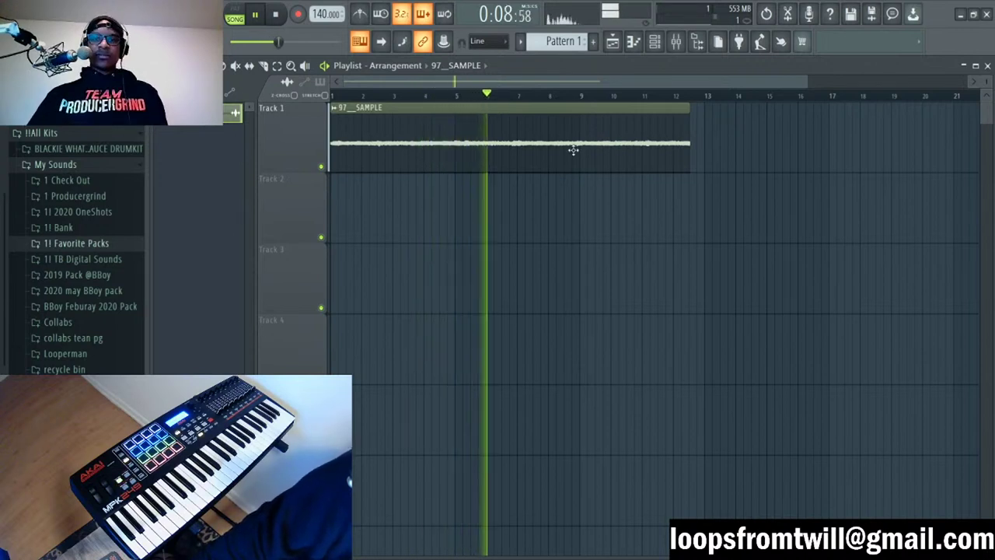
Step: Turn on the metronome with the sample's settings open, set the tempo to 97 BPM and stop playback
double_click(600, 161)
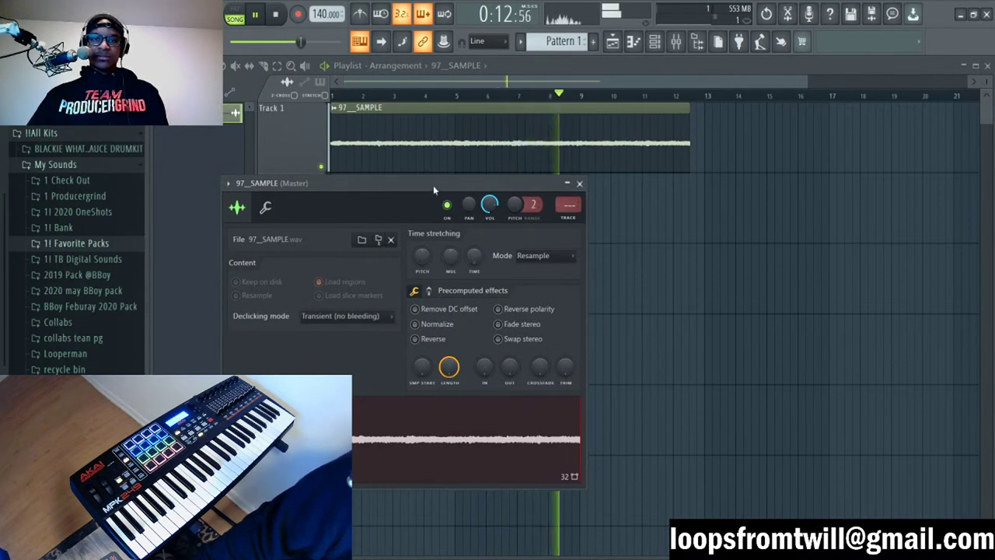
left_click(360, 14)
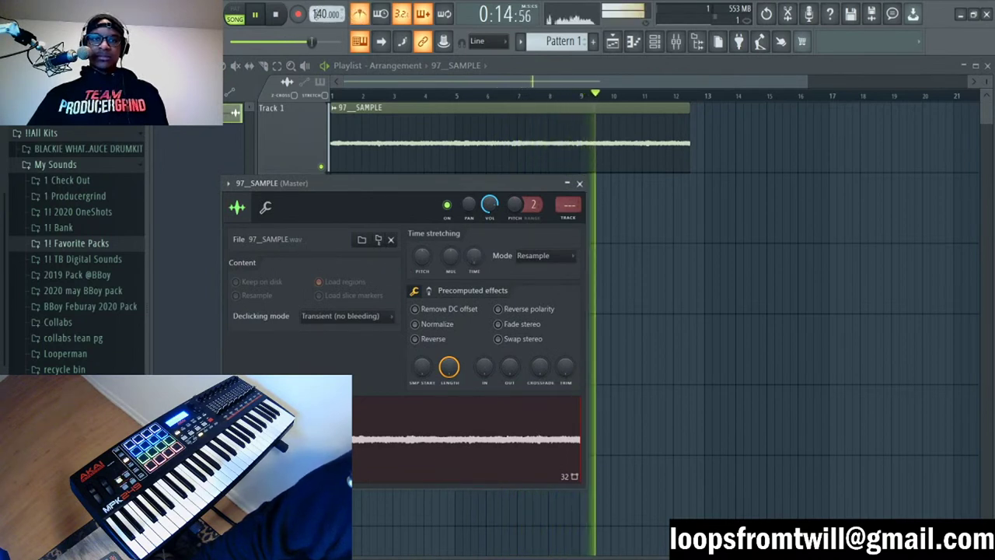
left_click_drag(326, 14, 325, 38)
key("space")
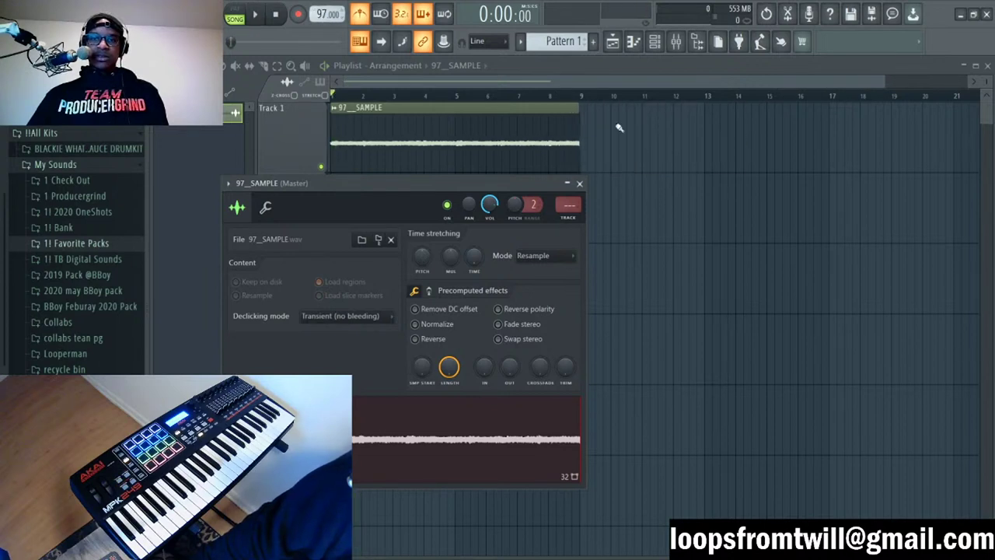
Step: Play the sample through without the metronome and set the project tempo to 140 BPM
key("Escape")
key("space")
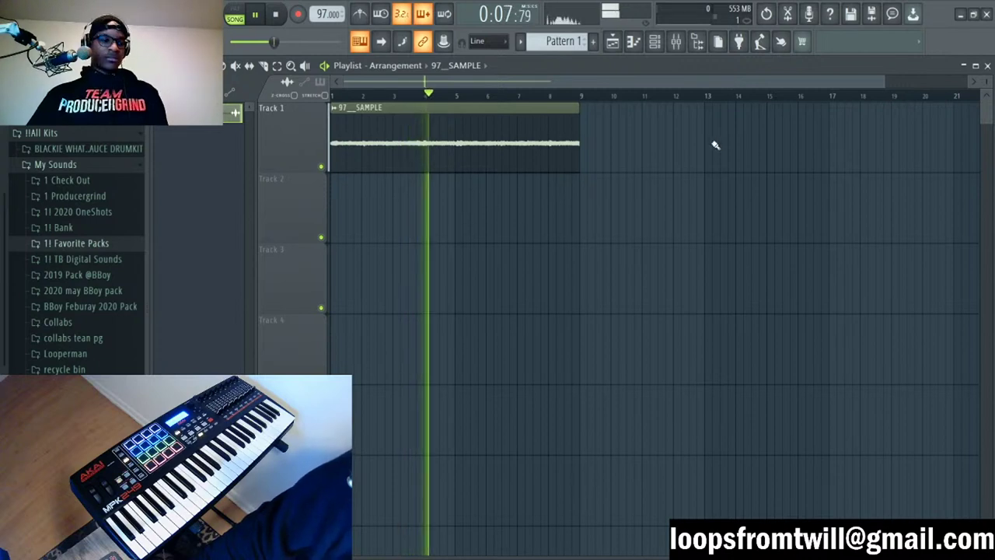
key("space")
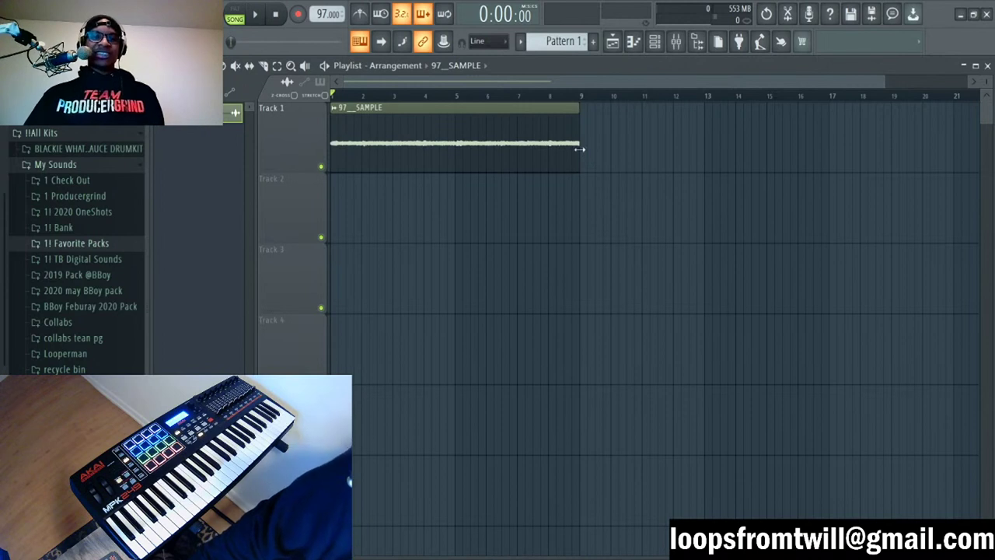
left_click_drag(326, 13, 327, 3)
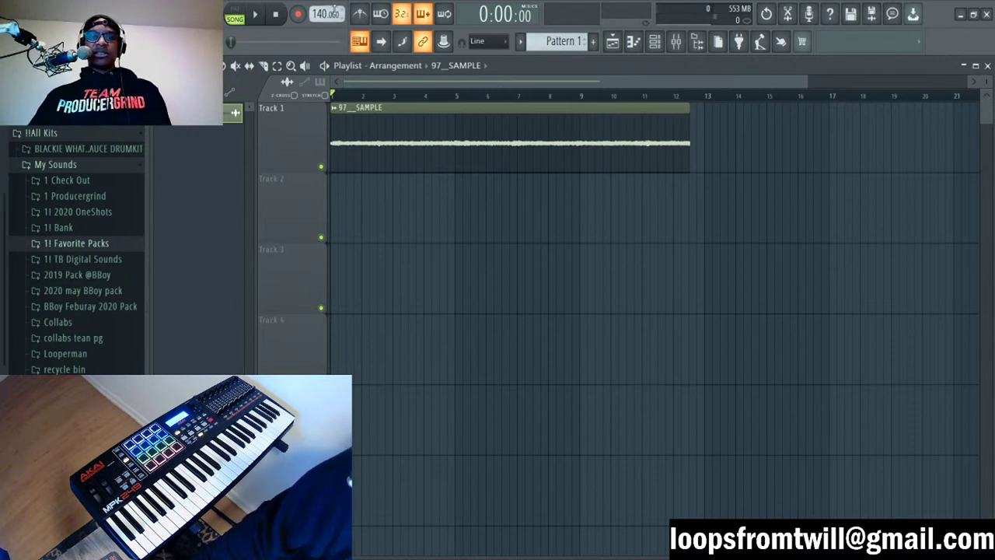
Step: Set the project tempo to 97 BPM, play the sample against it and stop playback
left_click_drag(325, 13, 325, 45)
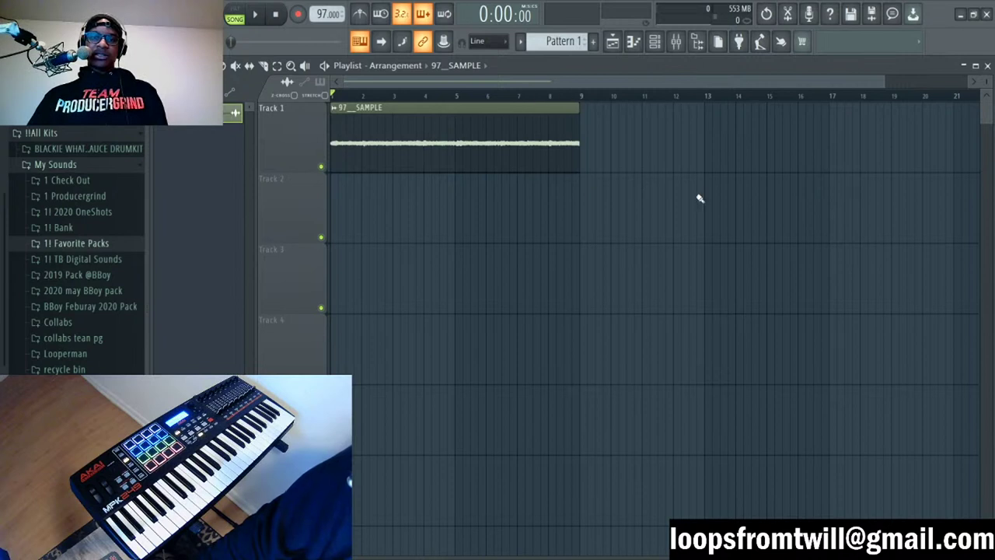
key("space")
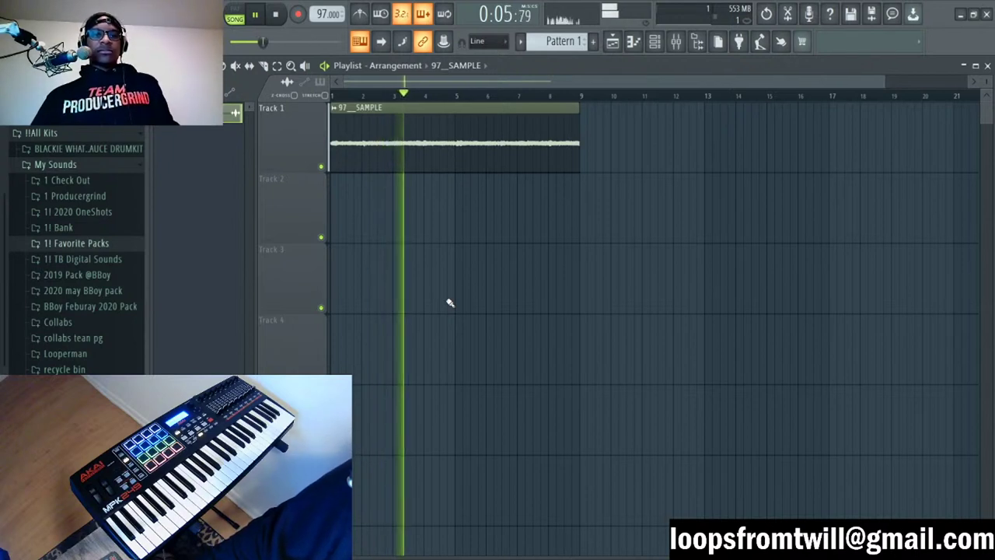
left_click(654, 42)
left_click(655, 42)
key("space")
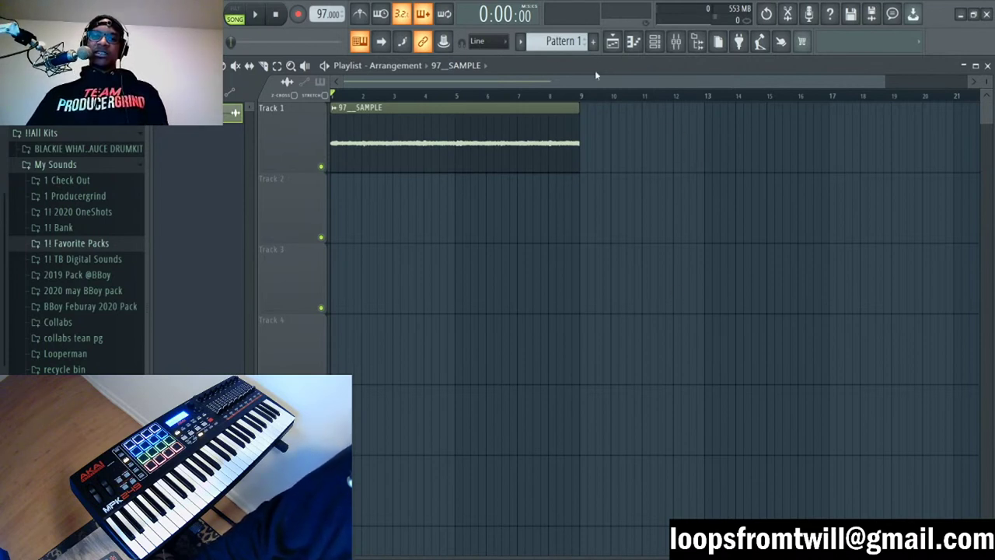
Step: Add a second 97__SAMPLE clip at bar 9, make it a unique copy and move it to Track 2
key("space")
left_click_drag(754, 145, 669, 145)
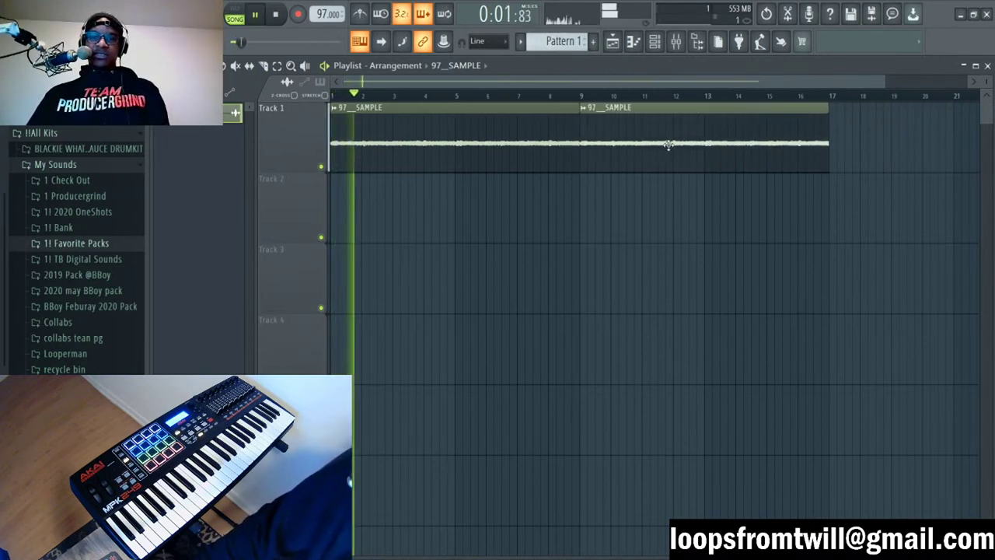
scroll(708, 98, "down", 2)
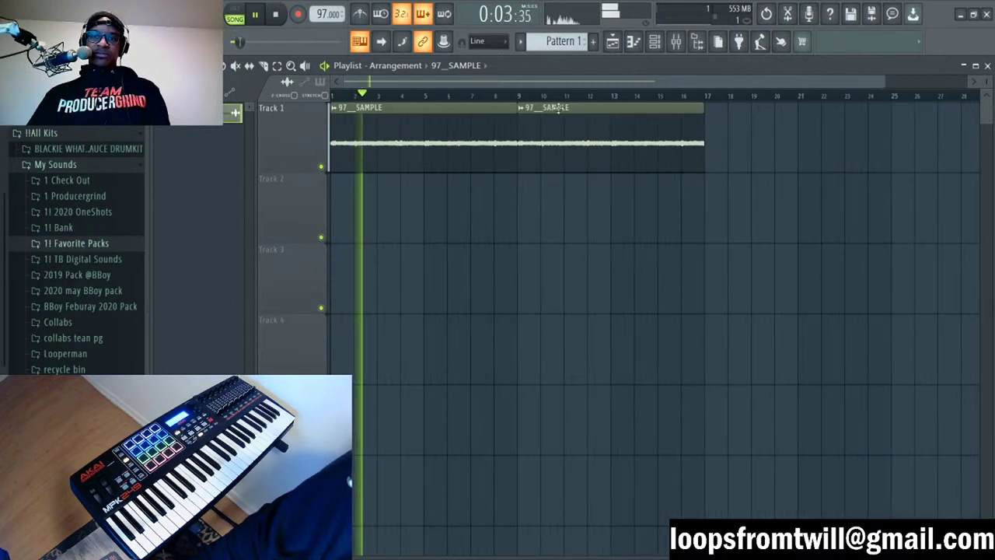
left_click(521, 109)
left_click_drag(582, 147, 581, 237)
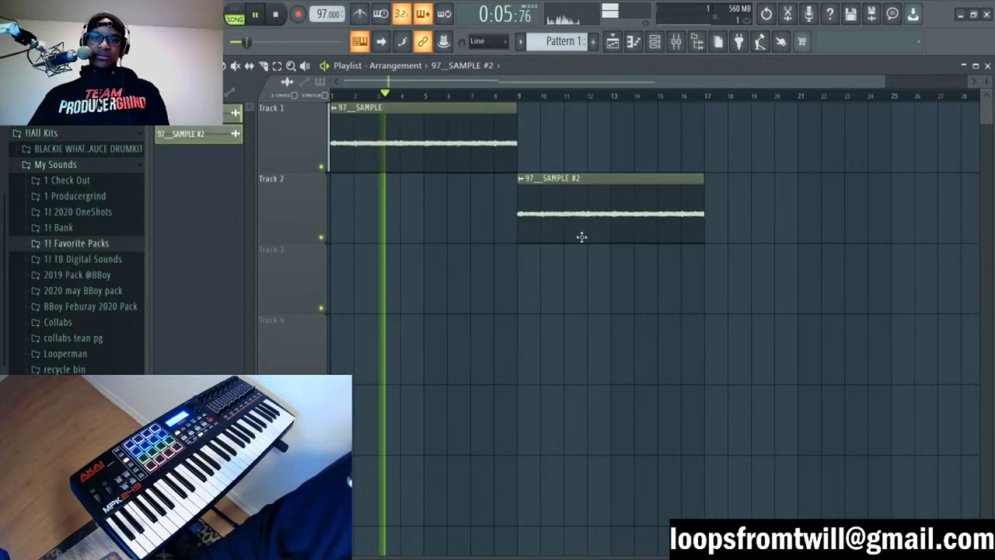
double_click(582, 237)
key("Escape")
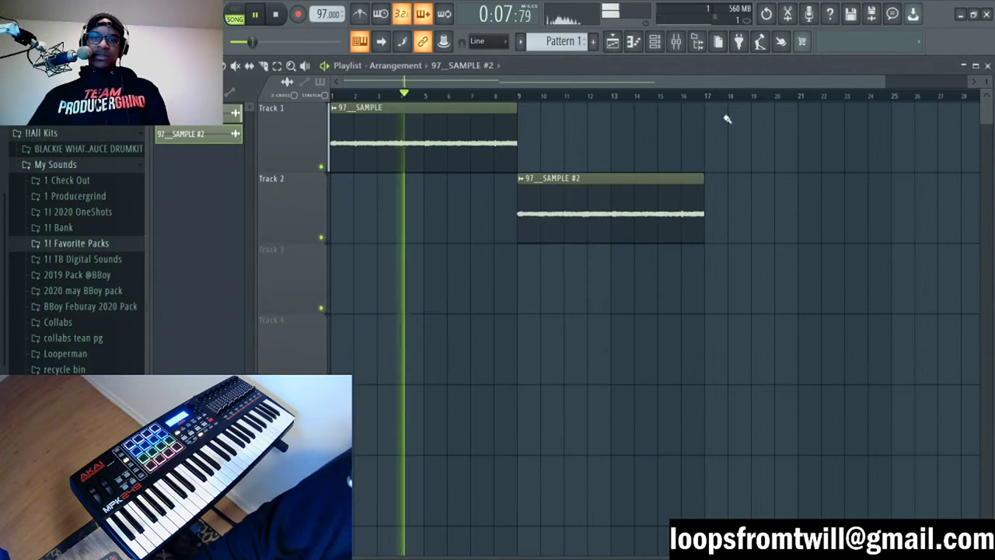
Step: Place another 97__SAMPLE clip on Track 1 starting at bar 17
scroll(739, 93, "down", 1)
left_click(415, 137)
left_click_drag(813, 137, 739, 137)
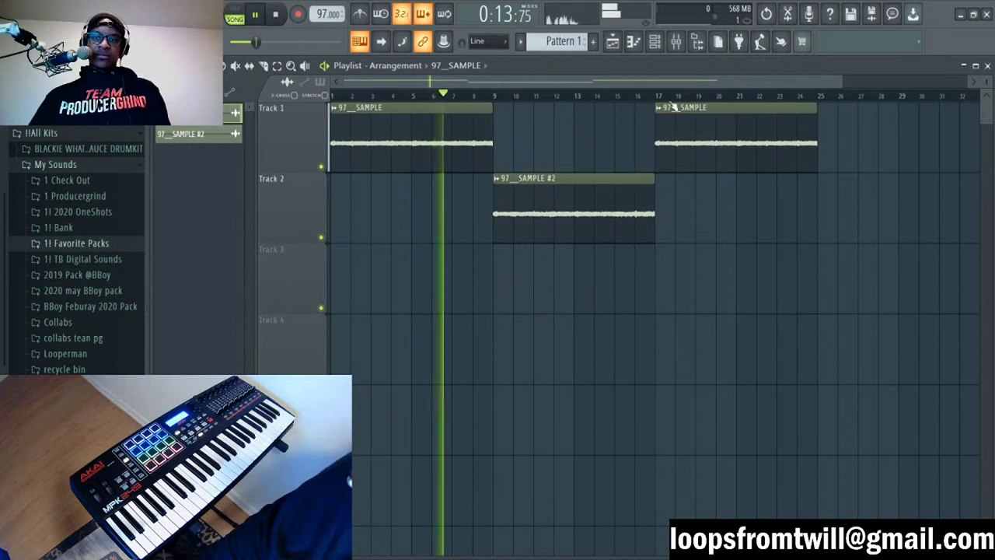
scroll(673, 107, "down", 1)
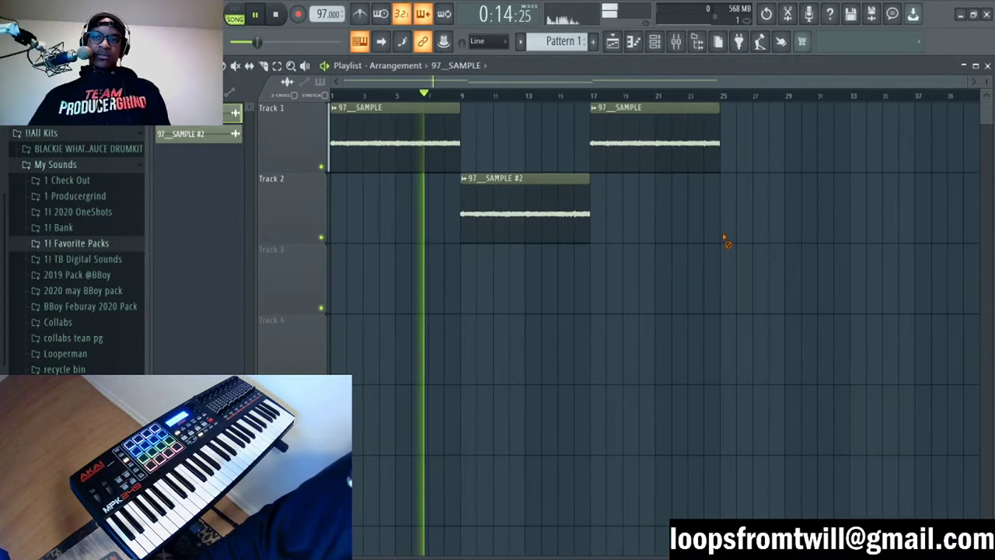
Step: Place Pattern 1 on Track 3 from bar 1 to bar 9, copy it to bar 17 and turn on the metronome
left_click(334, 261)
left_click_drag(350, 278, 461, 277)
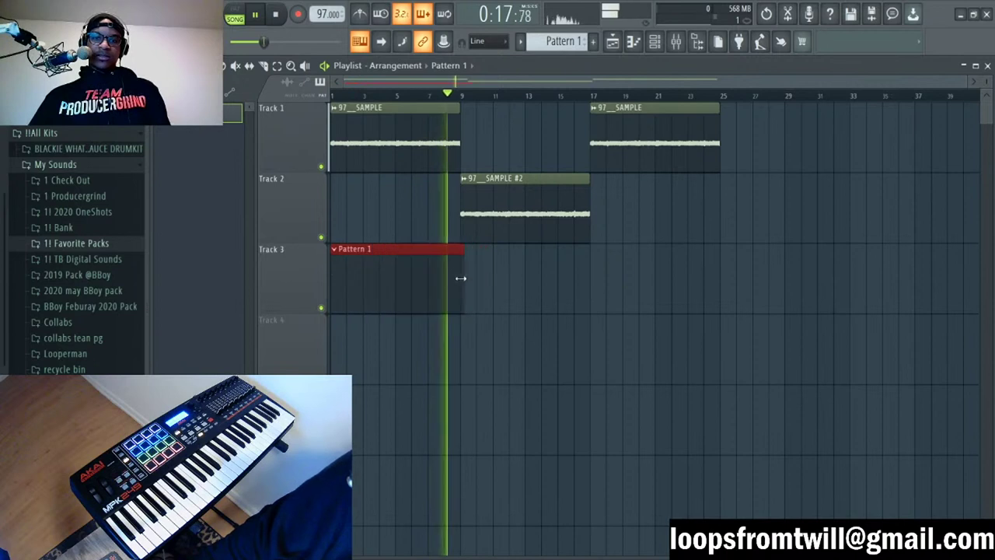
left_click_drag(381, 273, 640, 273)
key("ctrl+m")
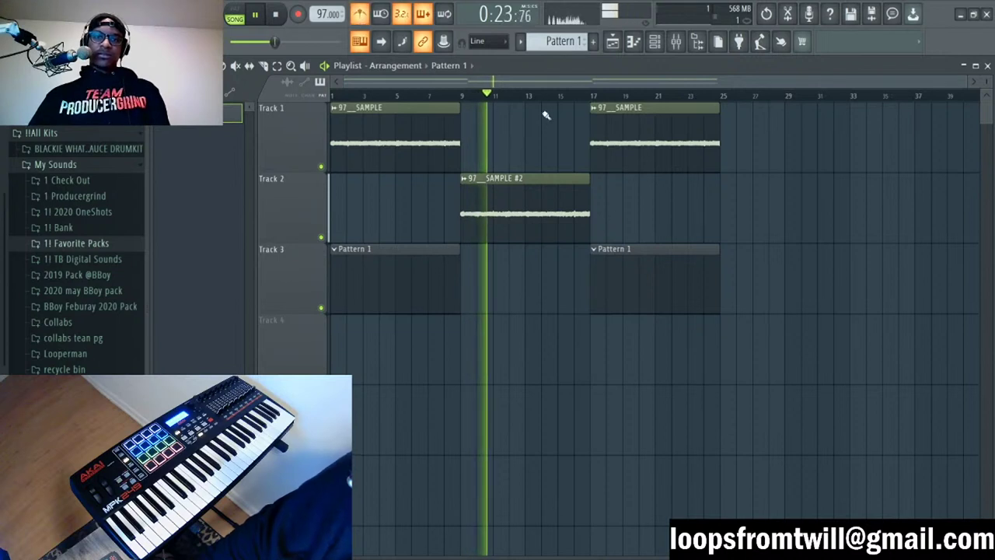
Step: Show all channels in the Channel rack, reposition the rack, then hide it and stop playback
left_click(655, 41)
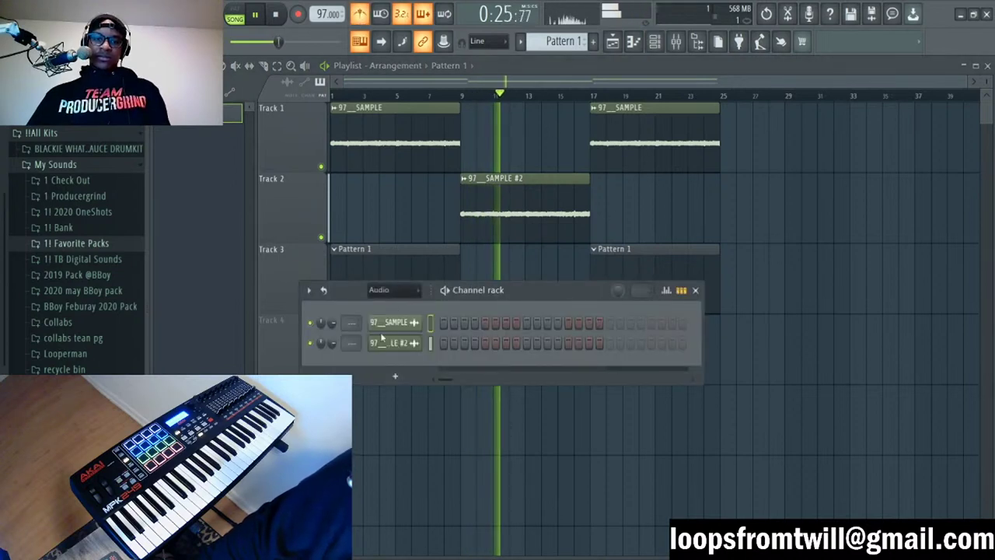
left_click(392, 289)
left_click(401, 309)
left_click_drag(526, 303, 541, 237)
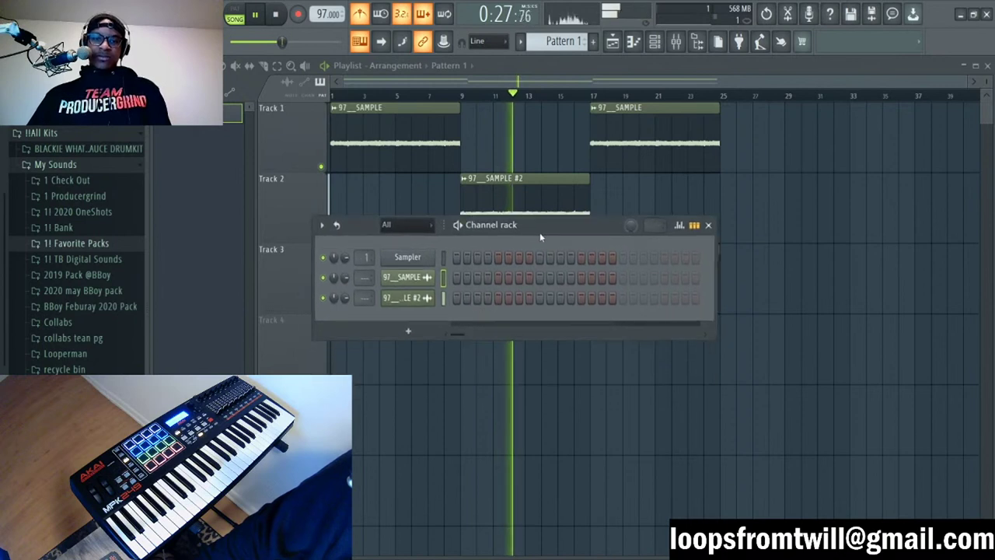
key("F6")
key("space")
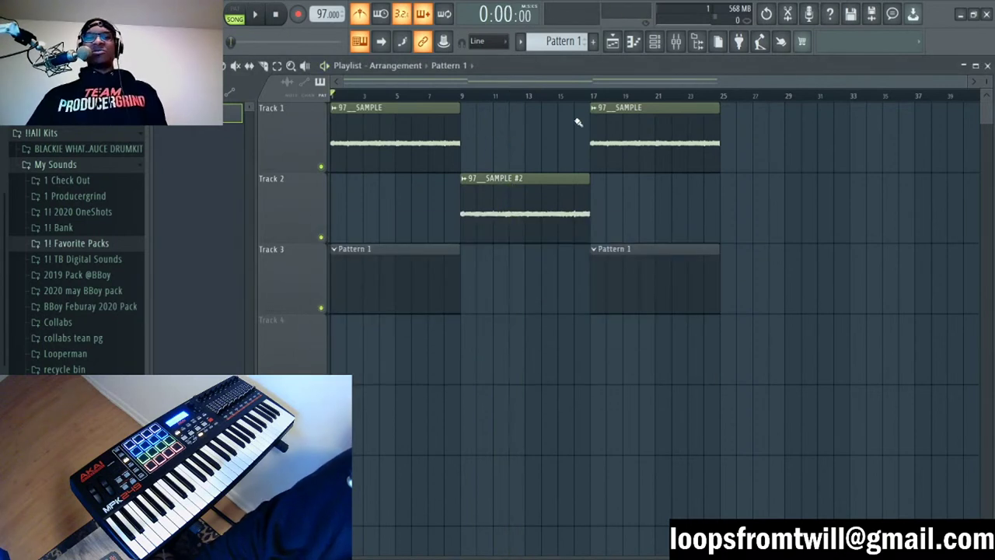
Step: Replace the Sampler channel with the LABS (32 Bit) instrument and its Soft Piano preset
left_click(654, 41)
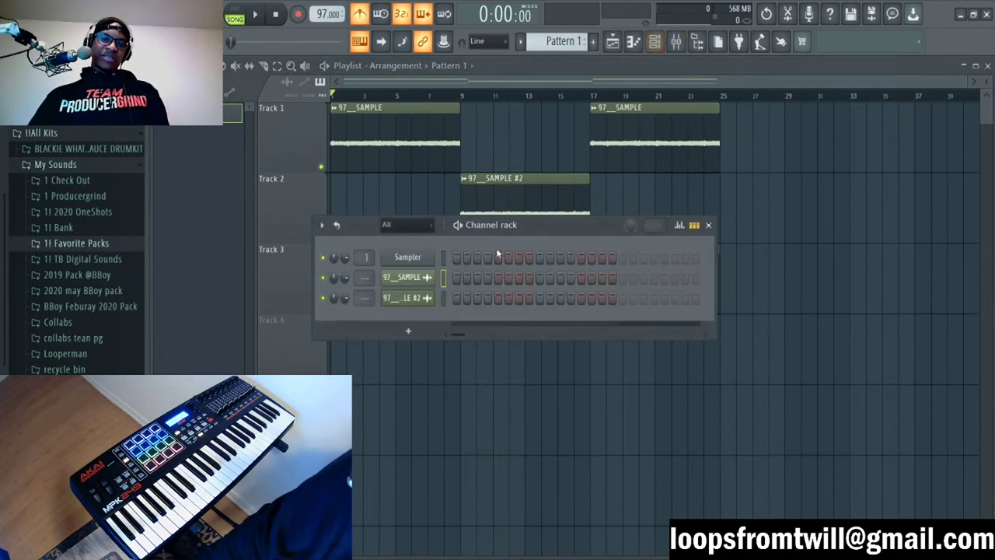
left_click(416, 259)
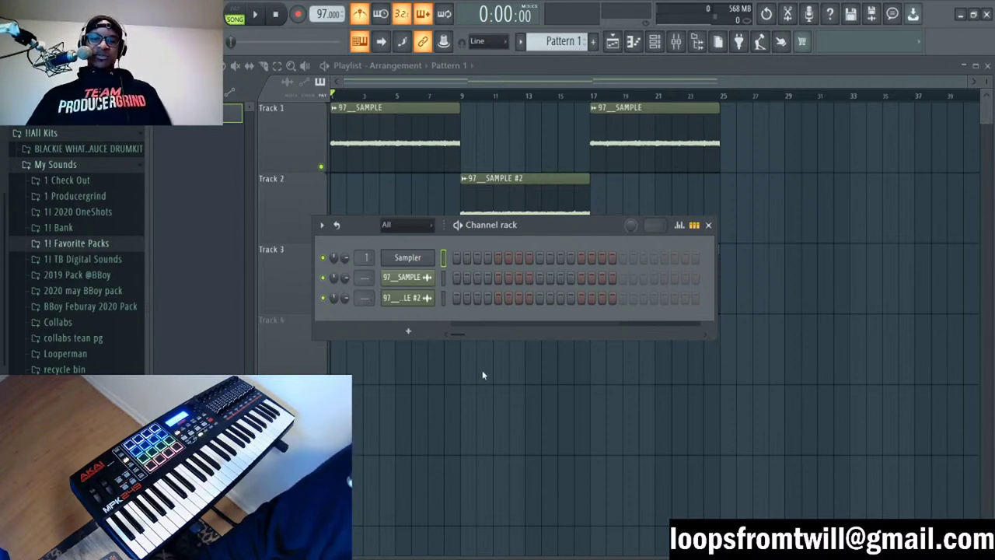
key("space")
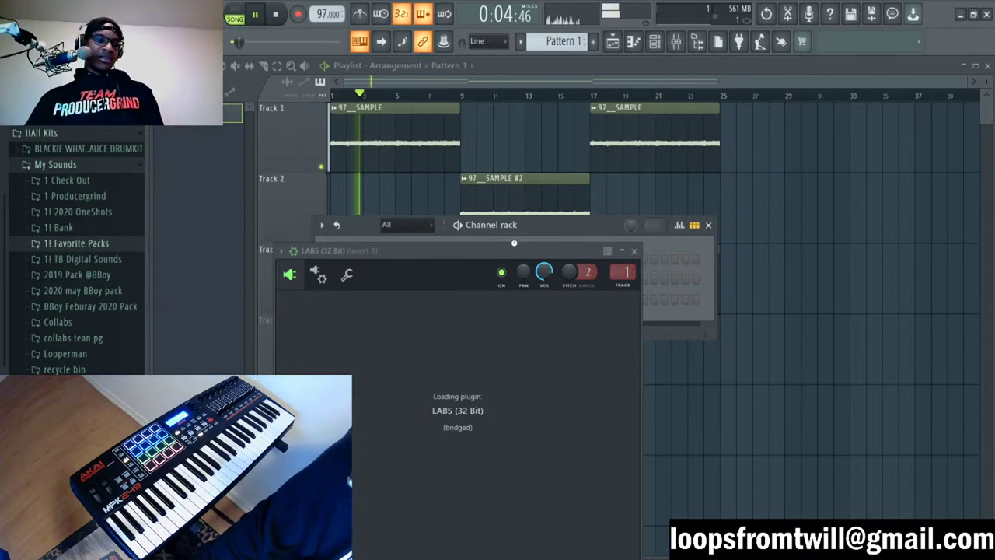
key("space")
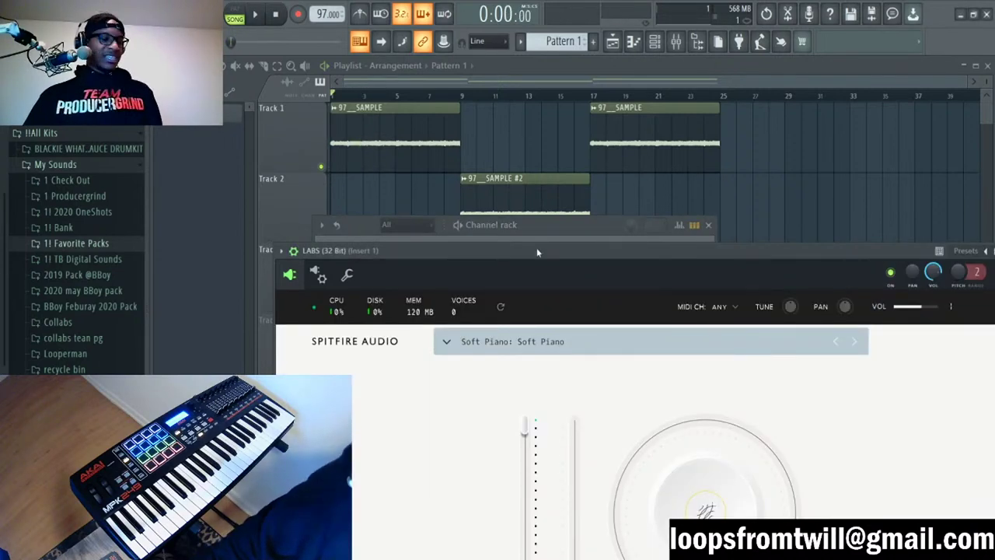
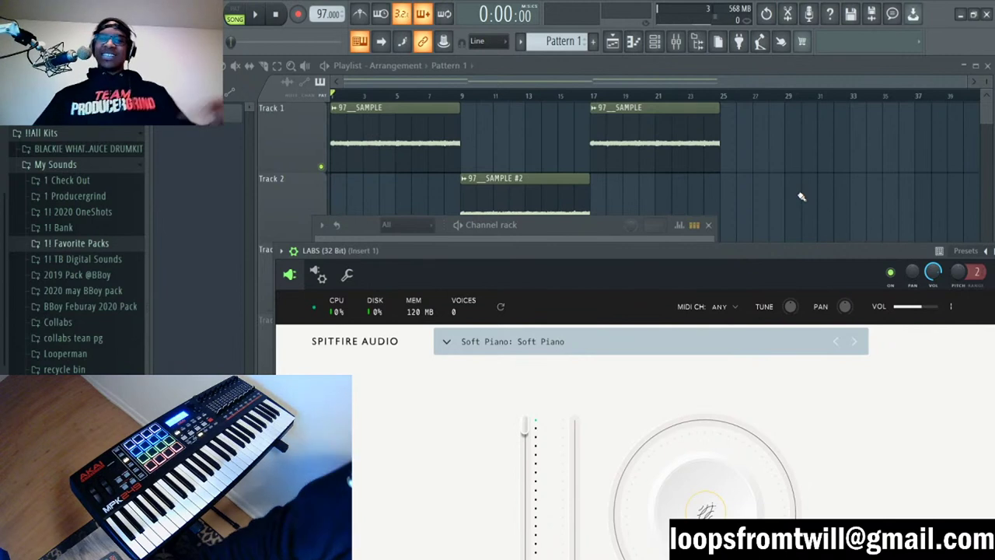
Step: Bring the playlist to the front and play the arrangement from the start
key("F5")
key("space")
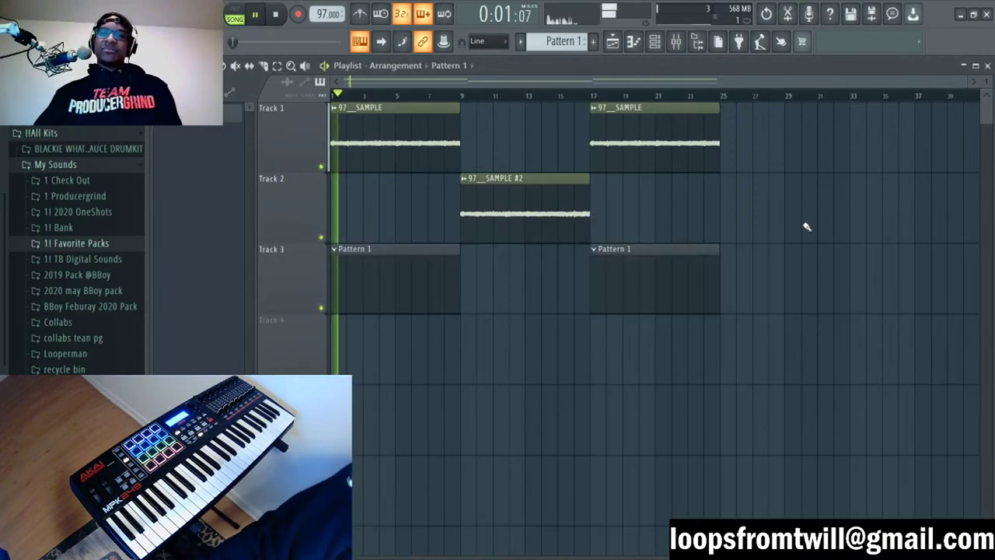
key("space")
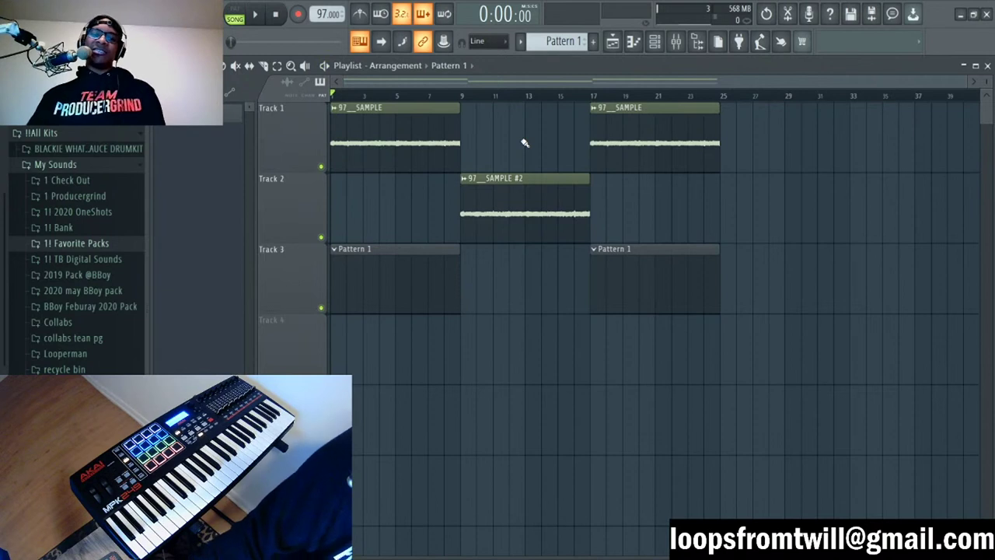
key("space")
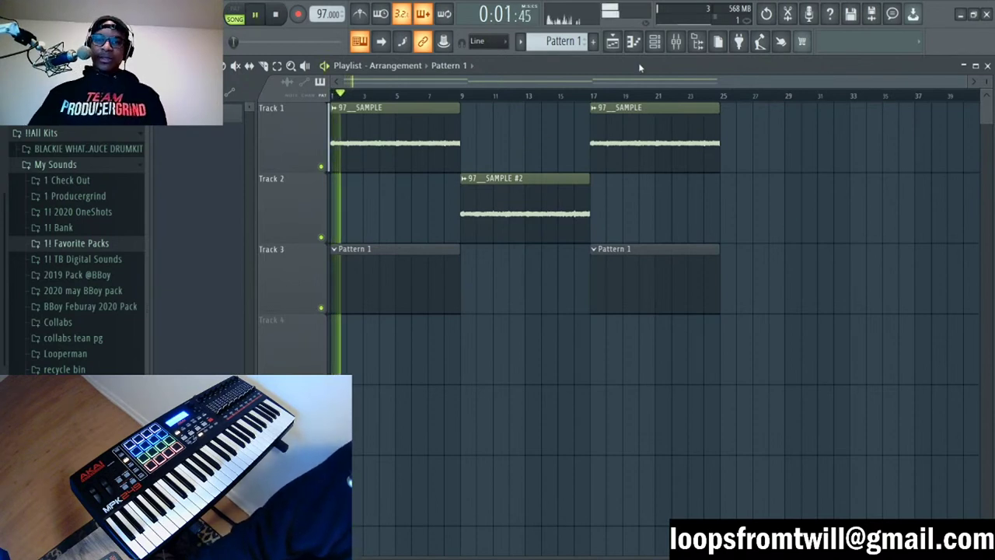
Step: Check the LABS Soft Piano instrument, turn on the metronome and bring up the Channel rack
left_click(654, 42)
left_click(411, 259)
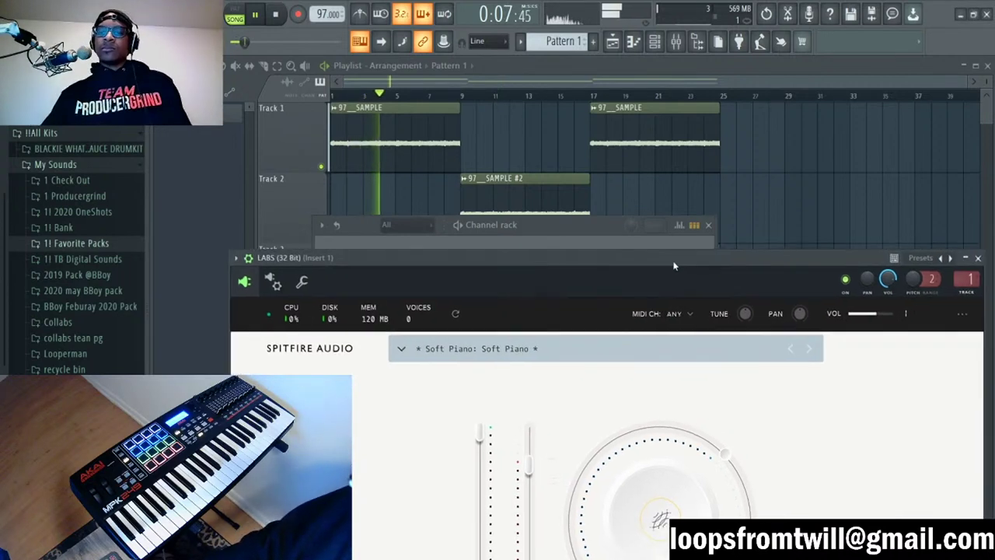
left_click(359, 41)
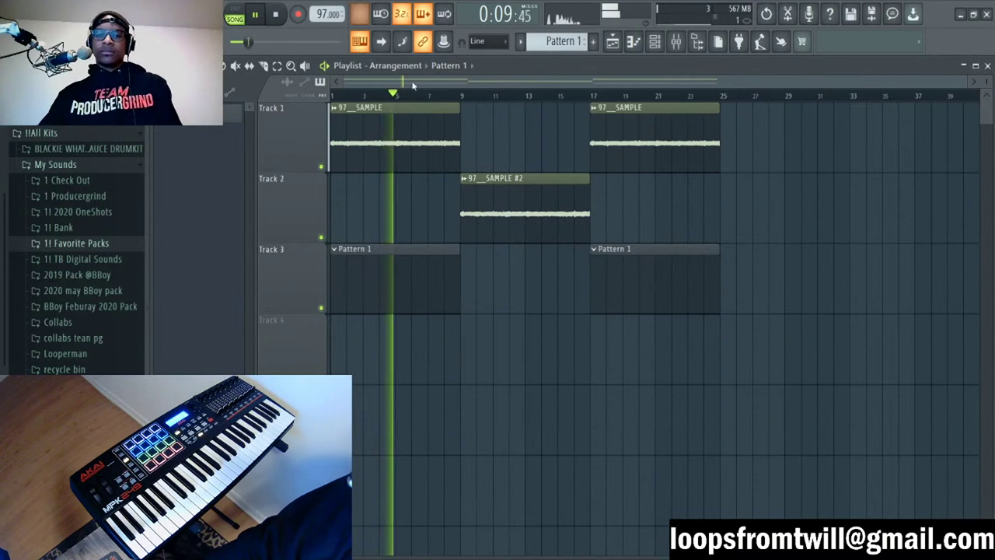
left_click(360, 13)
key("F6")
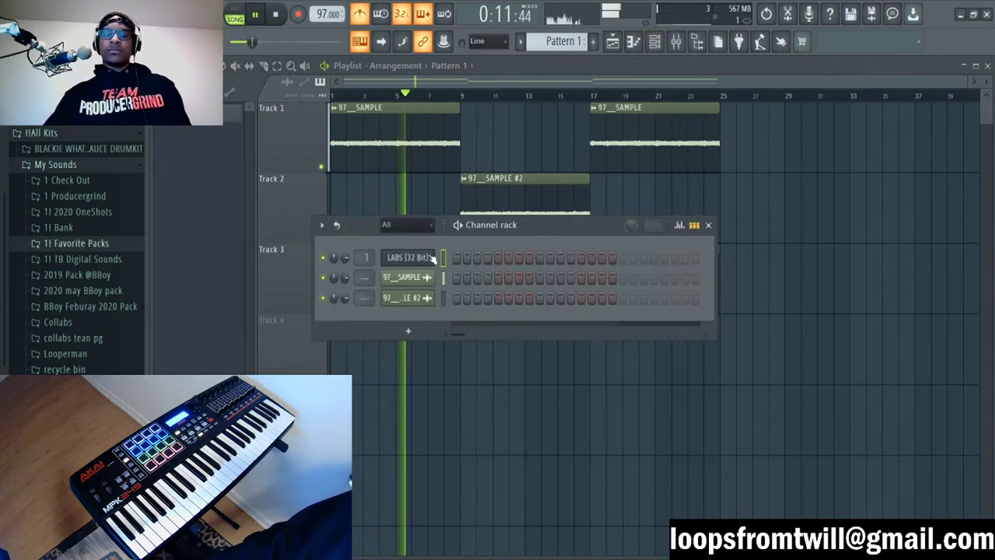
Step: Play the arrangement from the start with the metronome to rehearse the LABS part, then stop
key("space")
key("space")
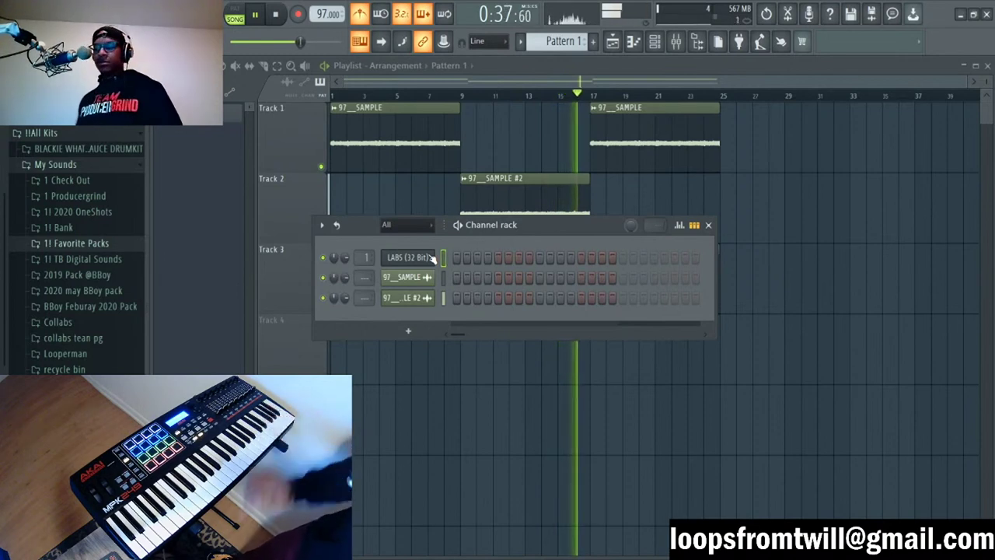
key("space")
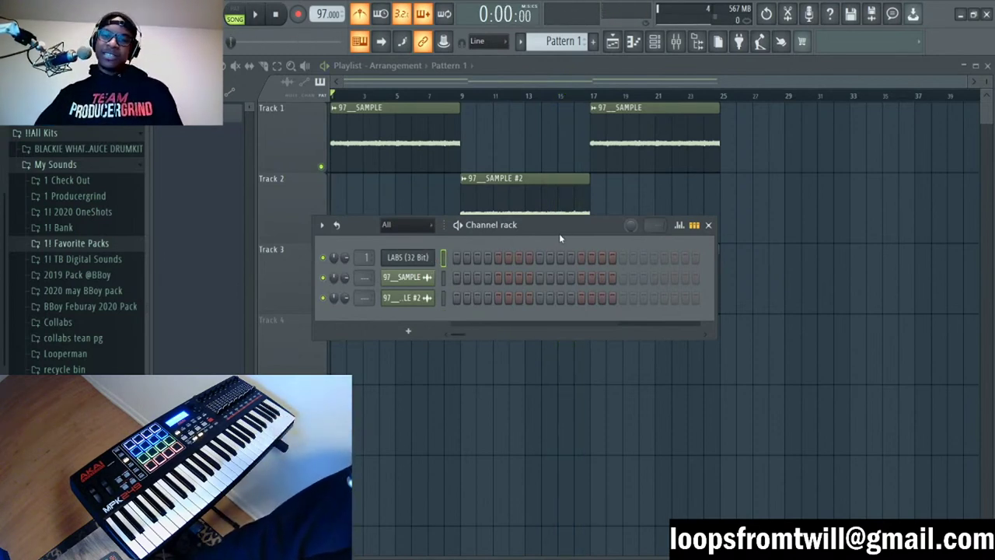
Step: Move the Channel rack below the clips and browse the Piano presets in LABS, keeping Soft Piano
left_click_drag(559, 233, 559, 344)
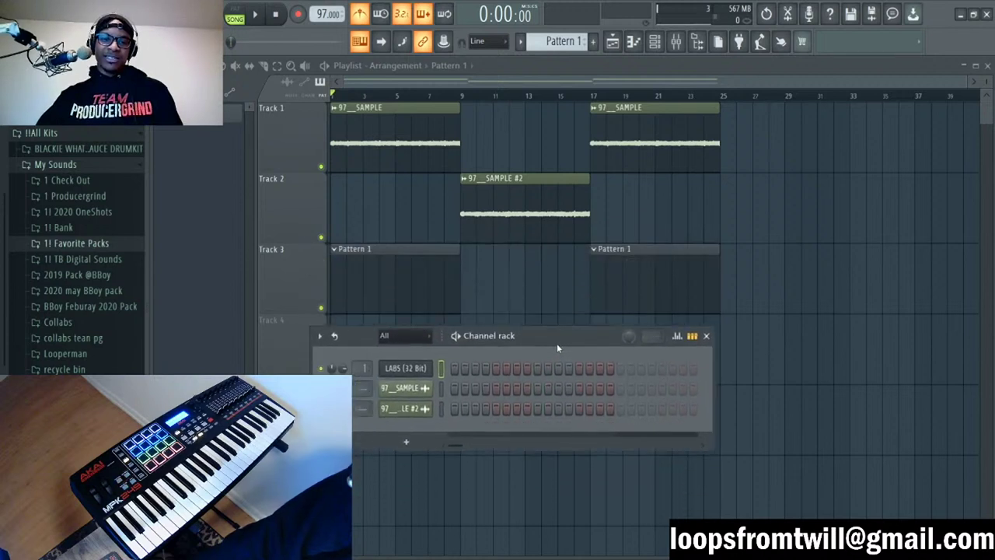
left_click(407, 368)
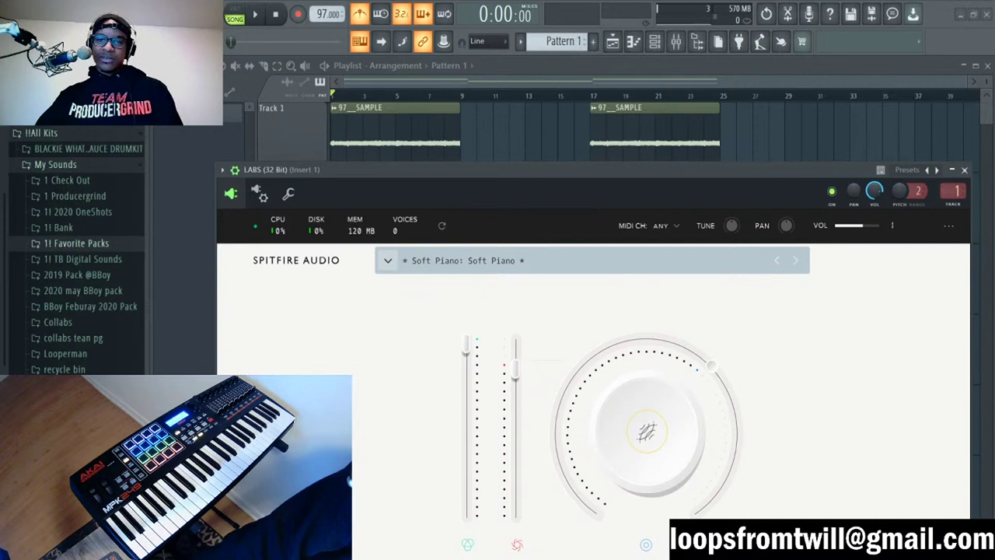
left_click(465, 261)
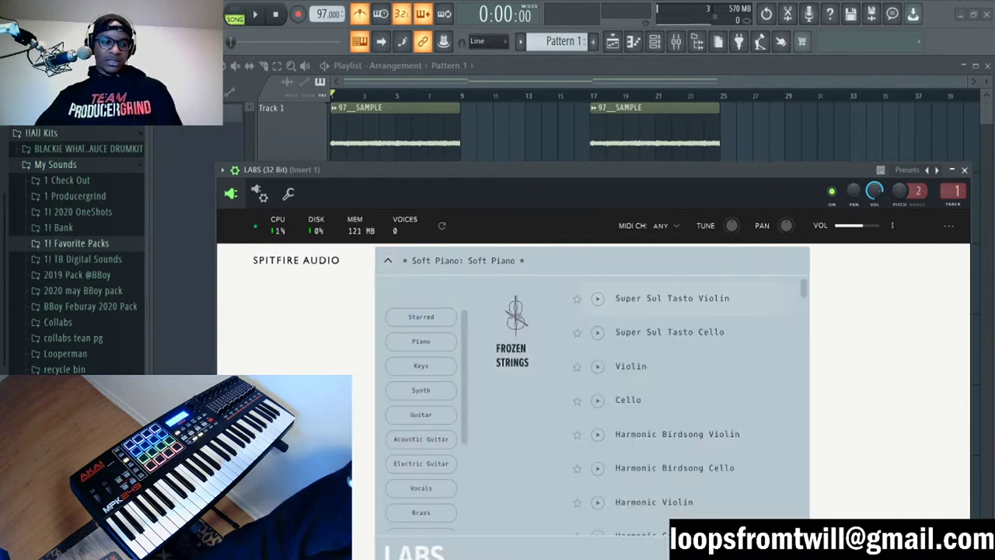
left_click(420, 341)
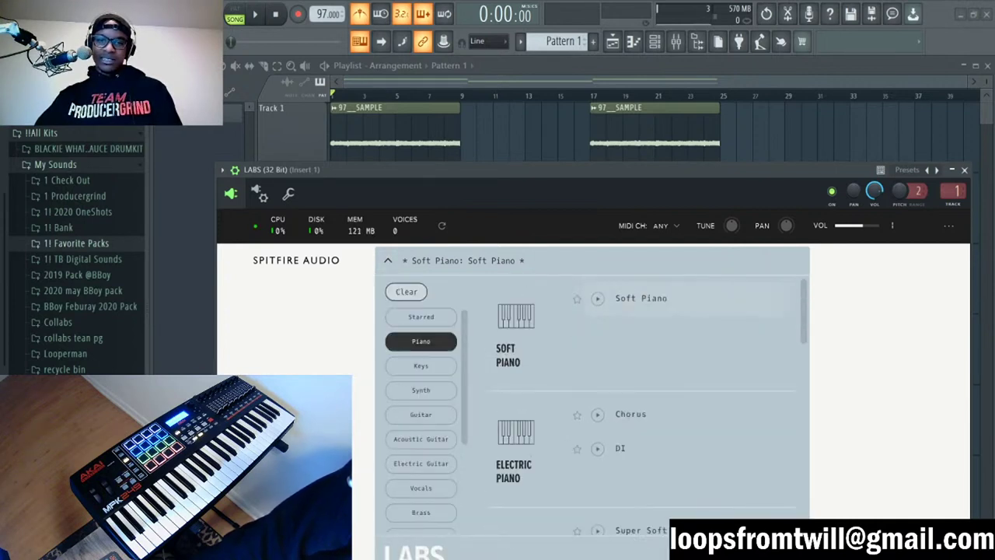
left_click(420, 341)
left_click(786, 160)
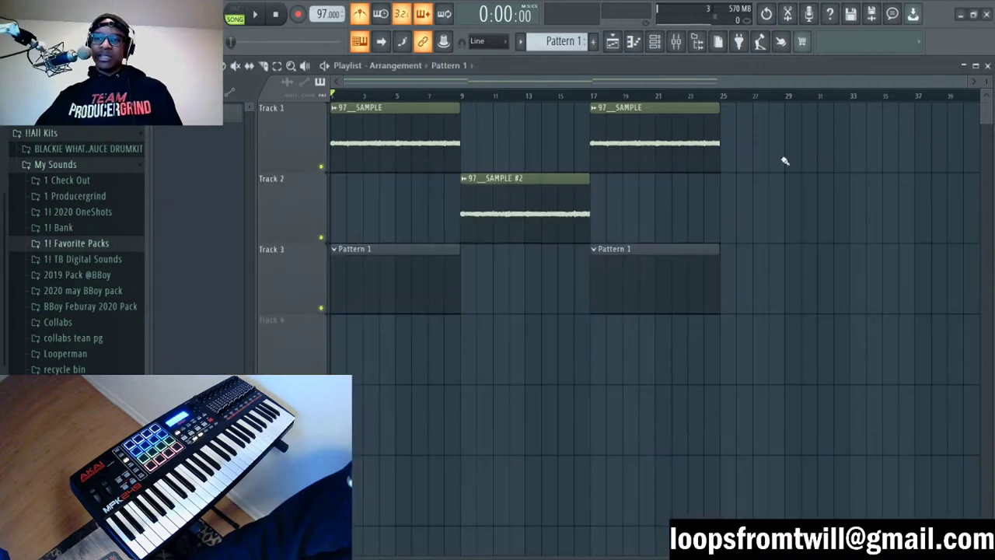
Step: Record a LABS piano melody into Pattern 1 while the arrangement plays, and stop near bar 17
left_click(655, 43)
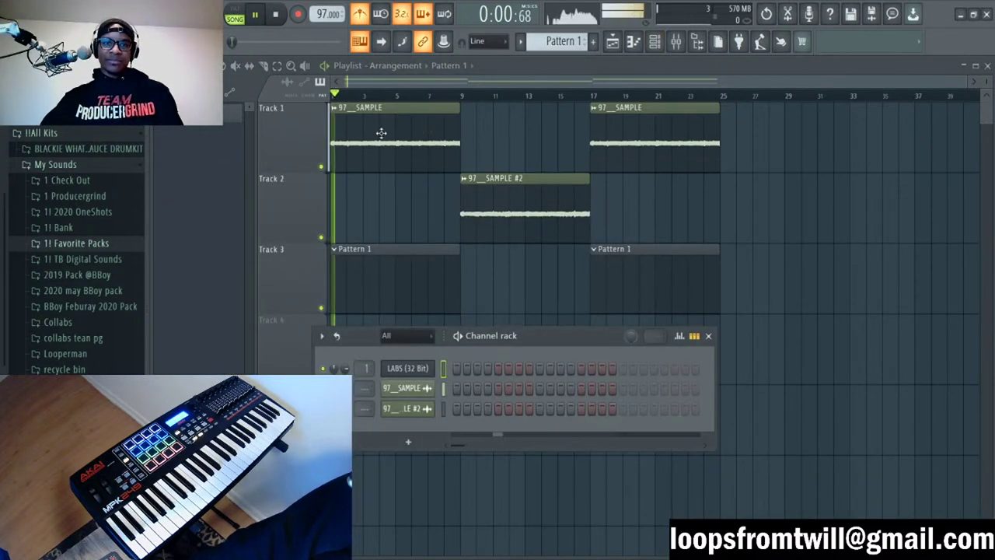
key("space")
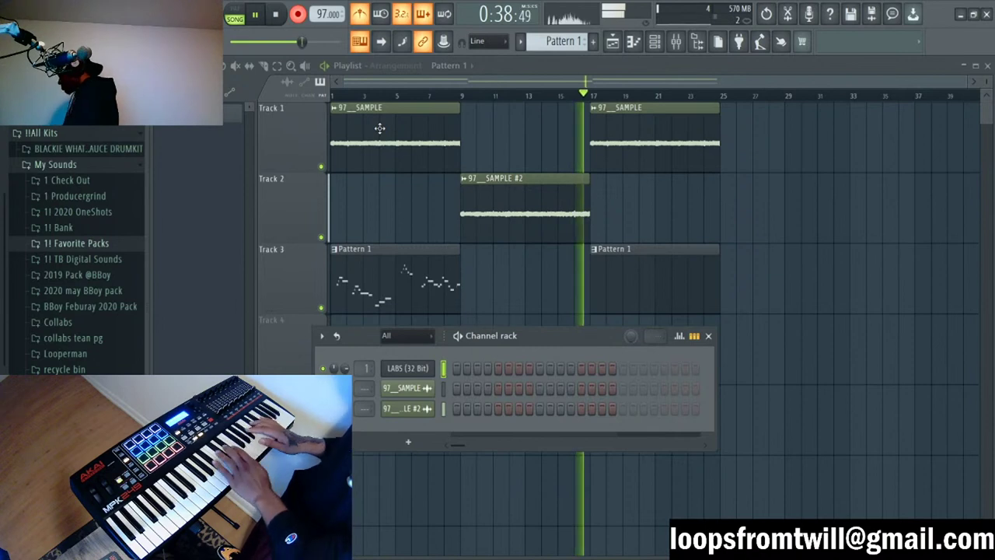
key("space")
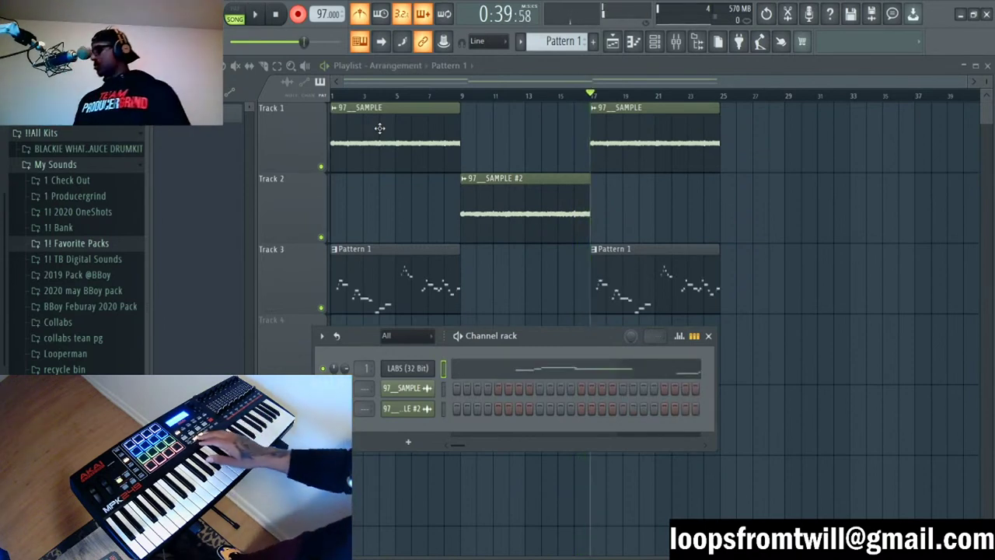
Step: Examine the end of the recorded LABS melody around bars 12 to 17 in the Piano roll and play from bar 17
key("space")
key("space")
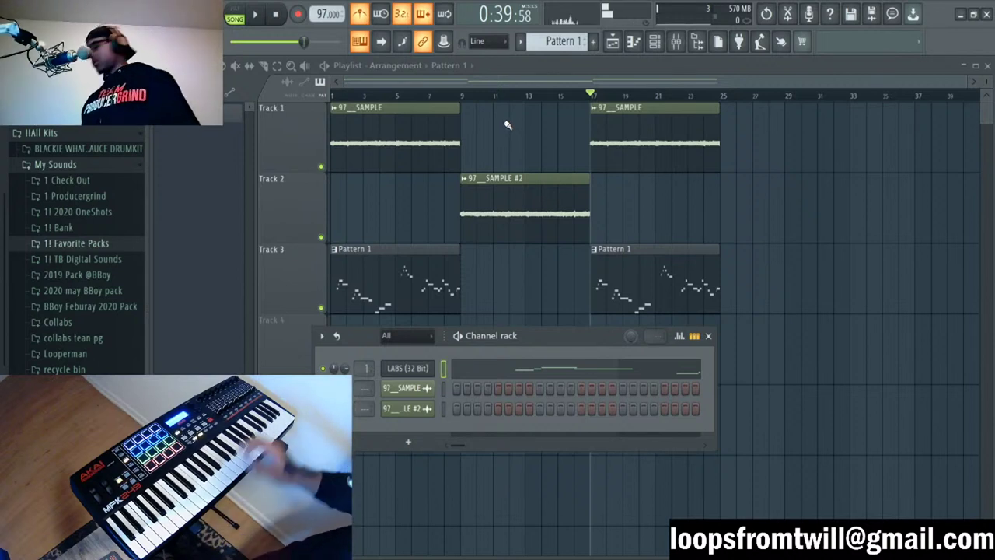
left_click(608, 367)
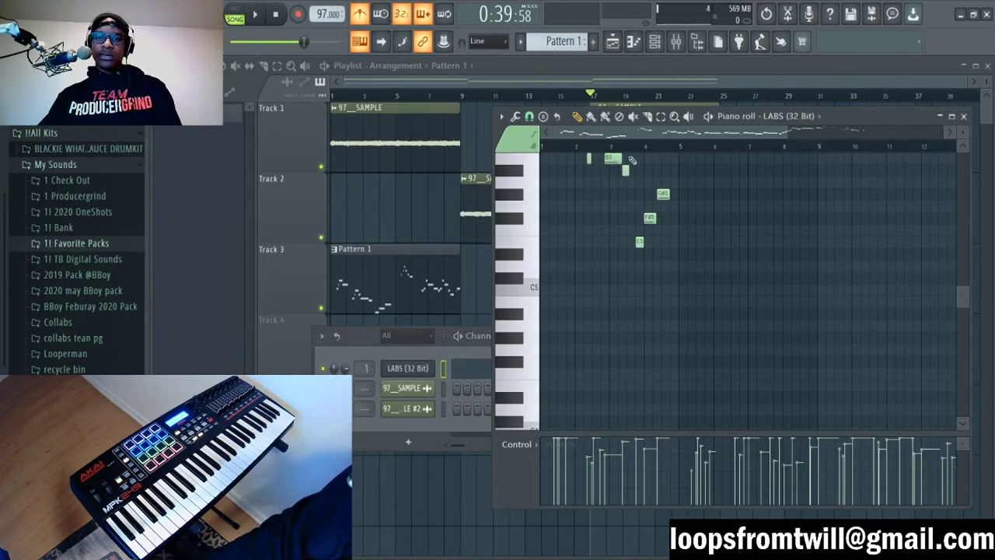
scroll(632, 161, "right", 5)
scroll(562, 322, "up", 4)
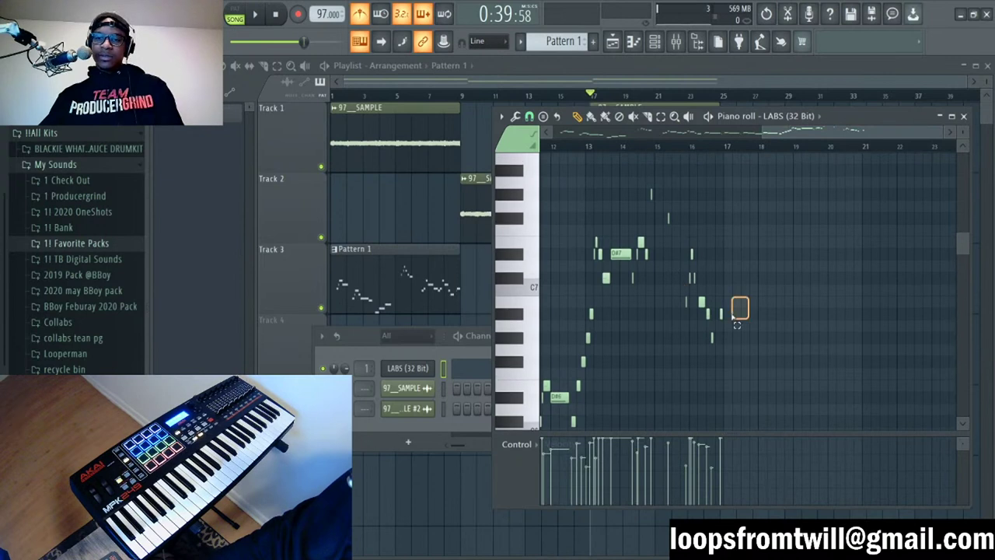
key("space")
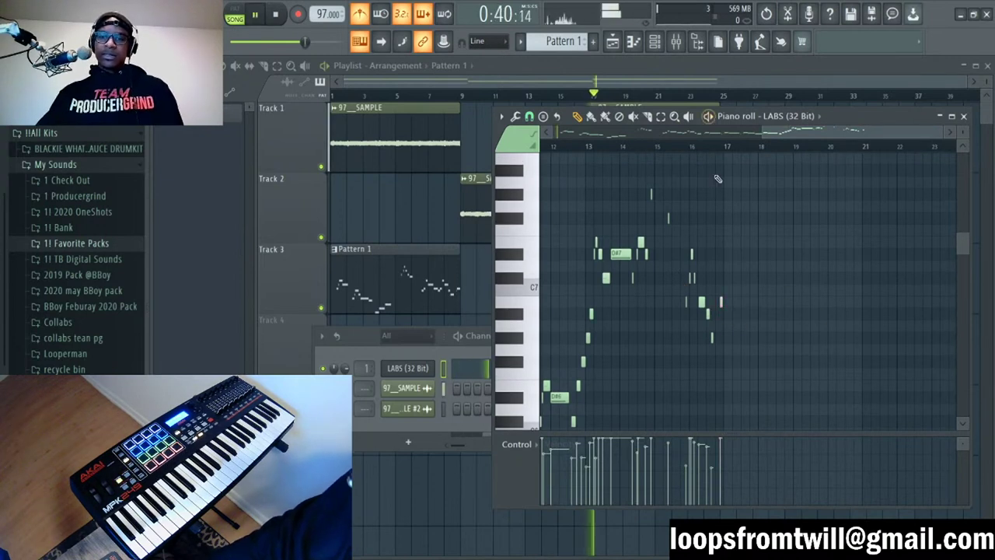
Step: Close the LABS Piano roll and turn off the metronome while the arrangement keeps playing
key("F7")
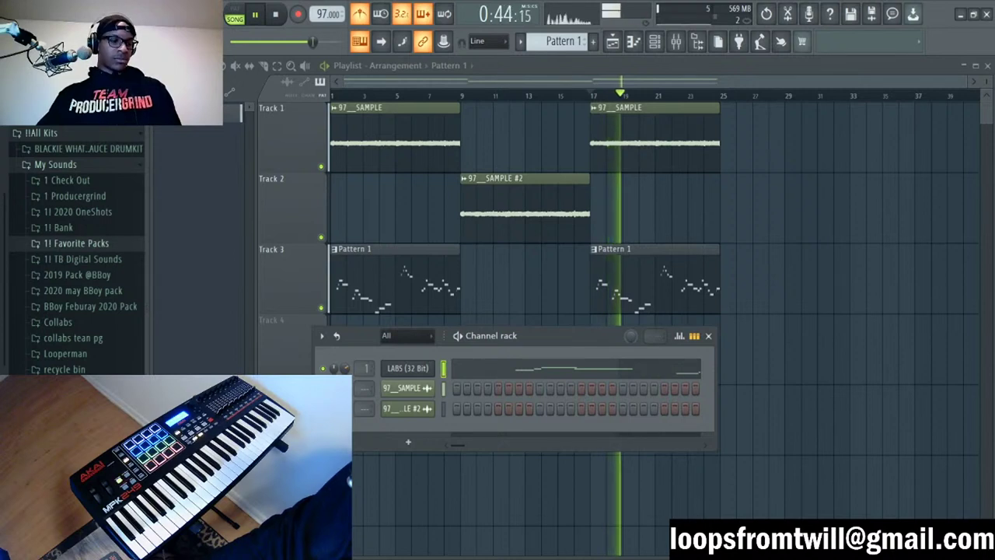
key("F6")
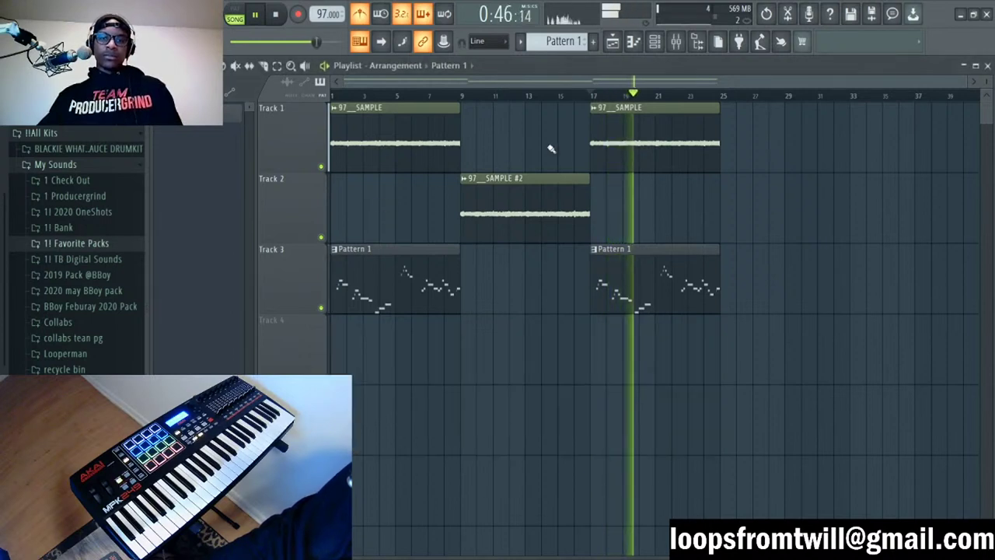
key("F6")
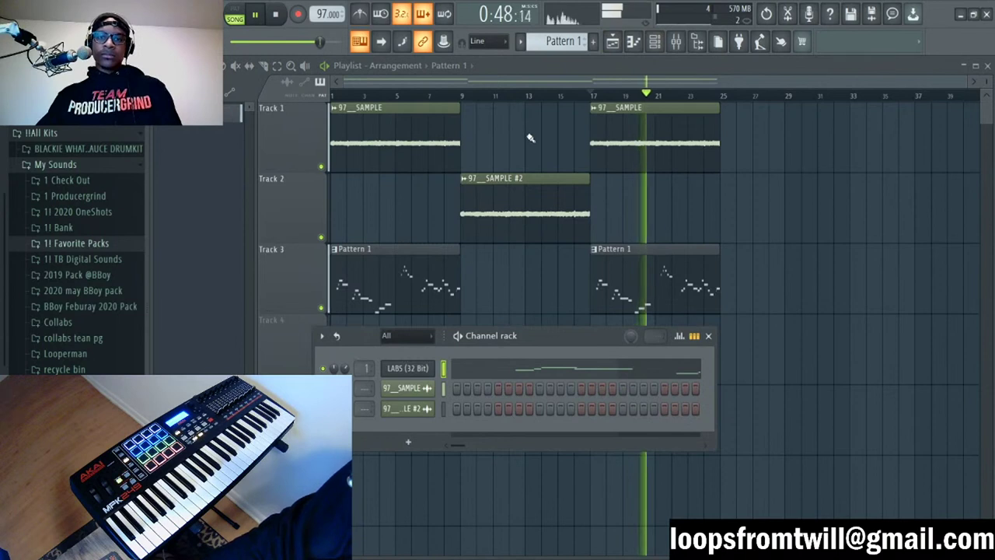
key("F6")
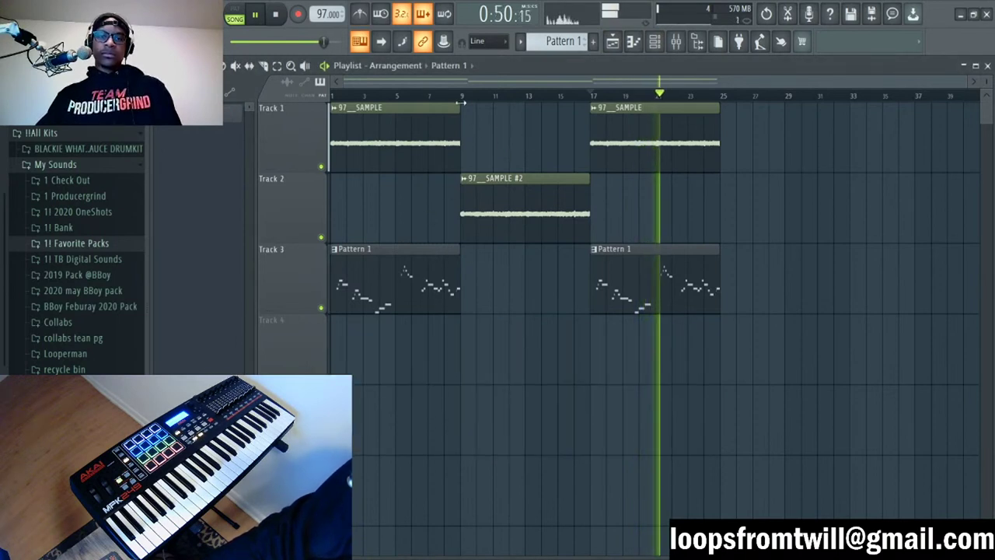
Step: Add Fruity Reeverb 2 to the piano's mixer track Insert 1, lower its wet level while auditioning, and close the open windows
left_click(654, 41)
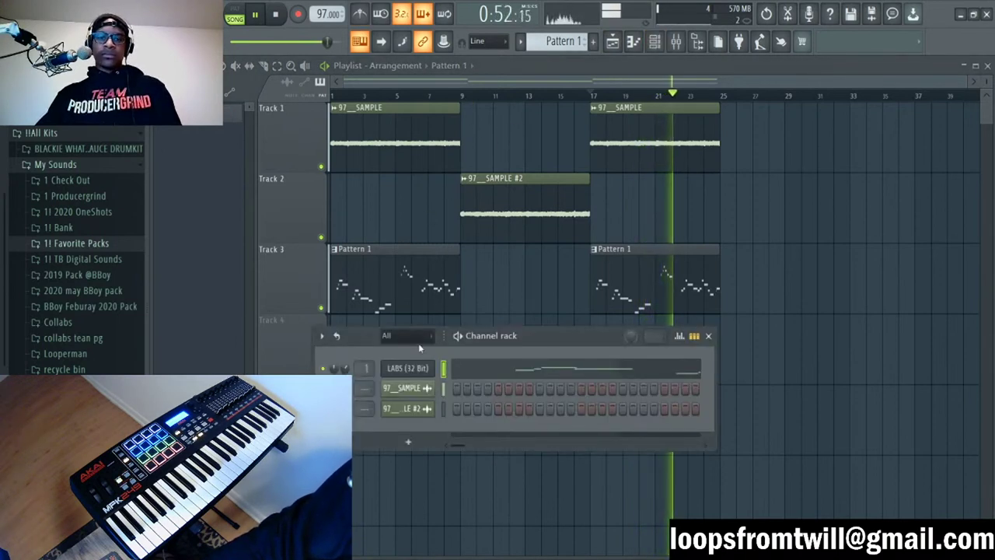
left_click(676, 41)
key("space")
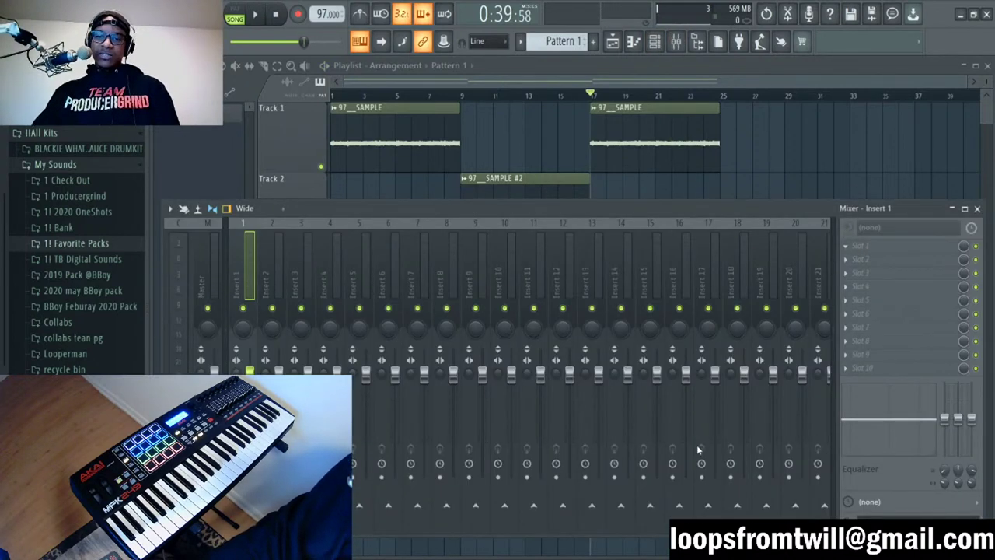
left_click_drag(466, 178, 666, 162)
key("space")
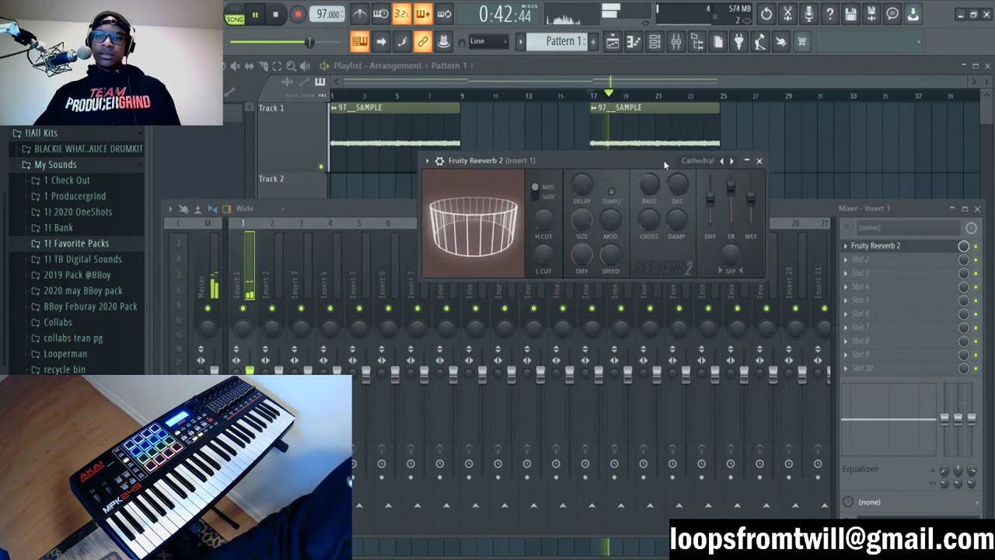
key("space")
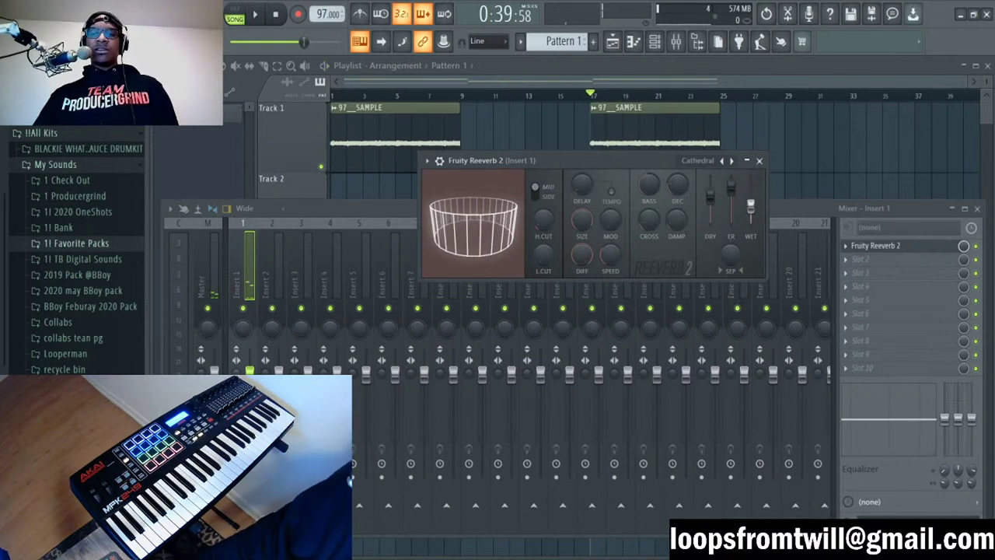
key("F12")
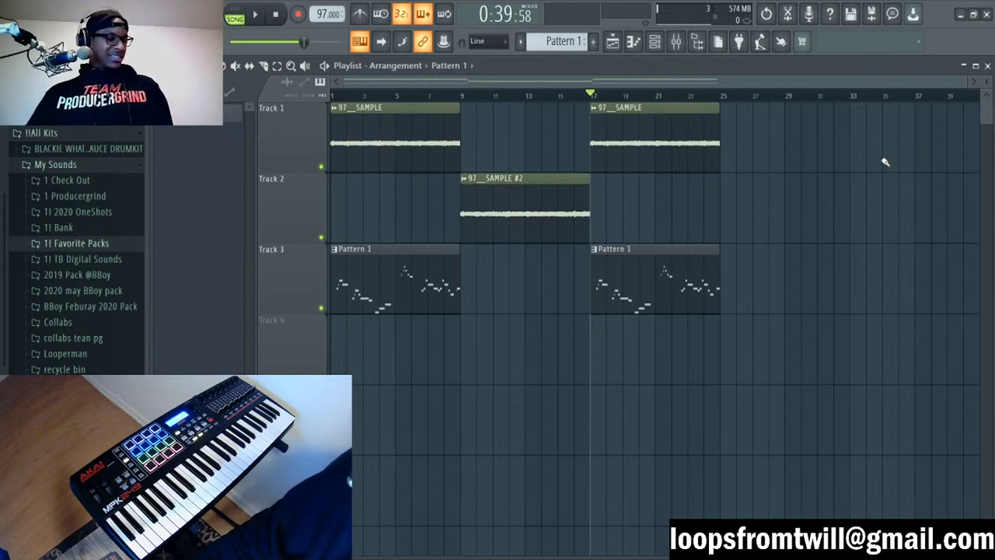
Step: Play the arrangement from bar 17 to hear the piano with reverb, then restart playback from the beginning
key("space")
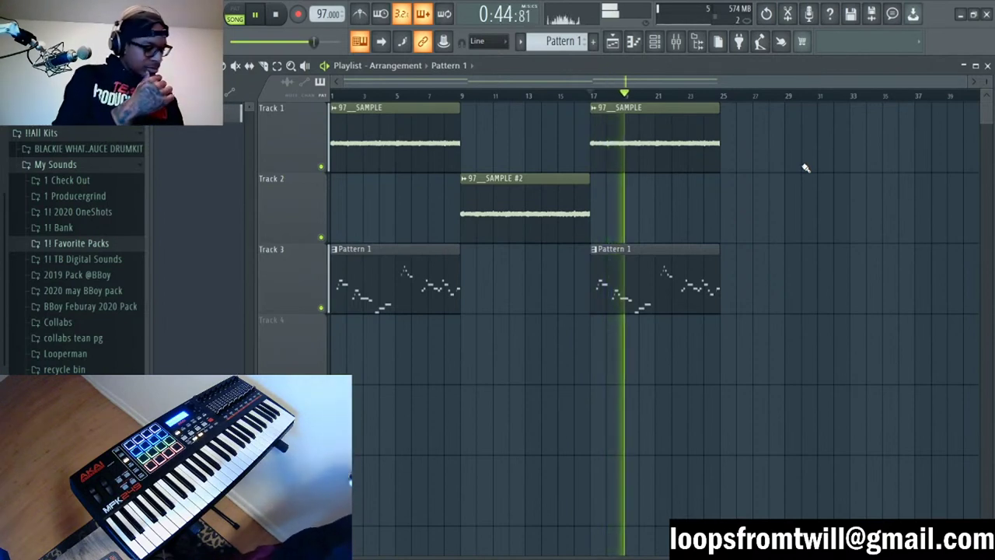
key("space")
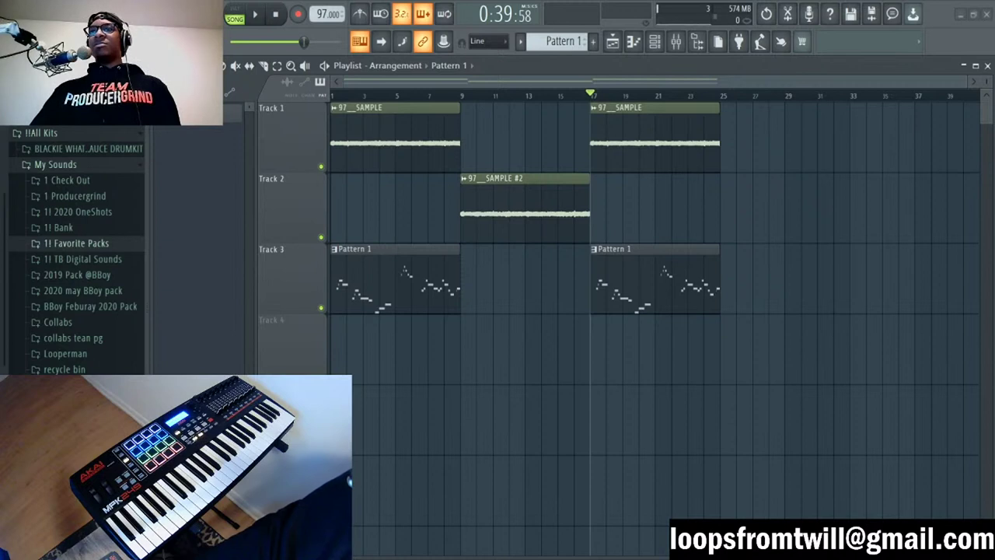
key("Home")
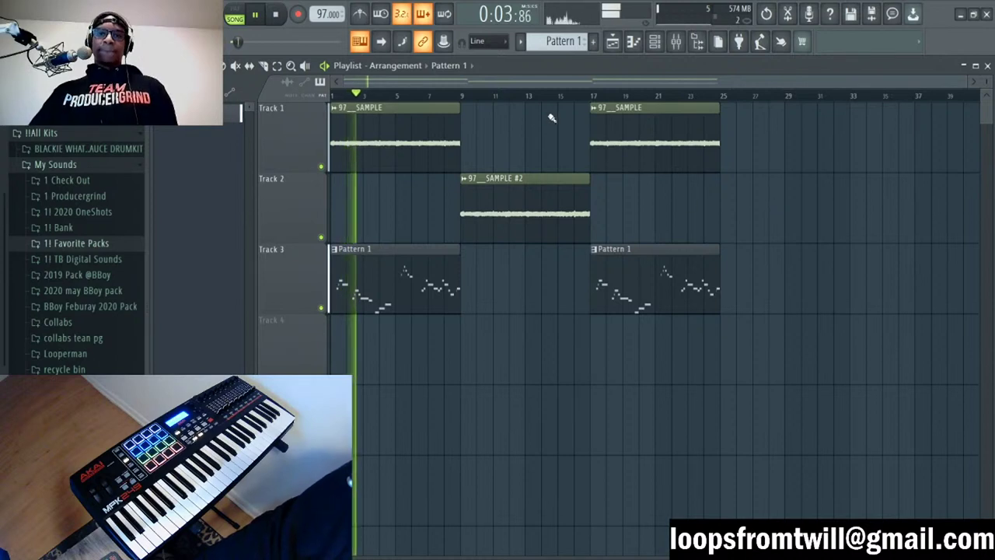
Step: Duplicate the LABS channel, browse the presets of LABS (32 Bit) #2 while the loop plays, and close its window
key("F6")
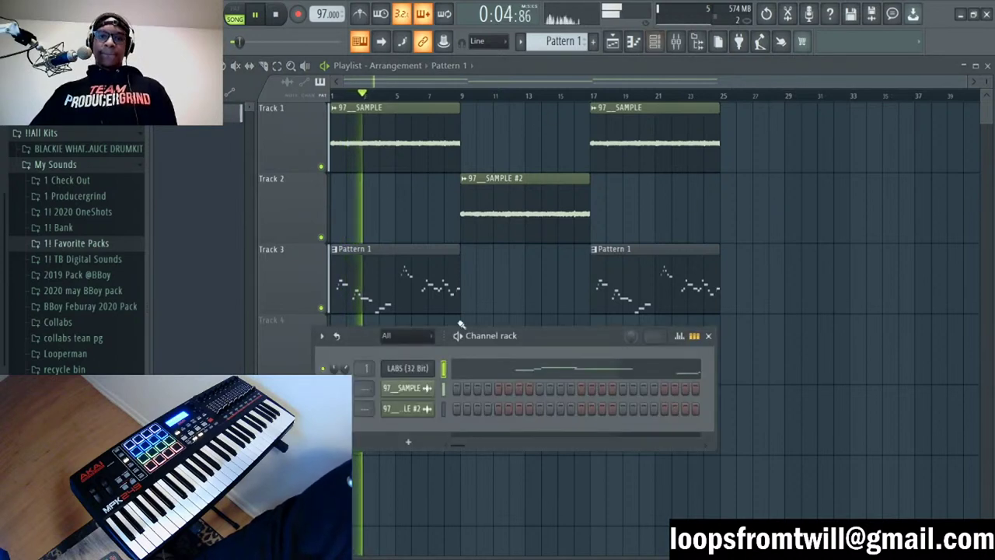
left_click(438, 369)
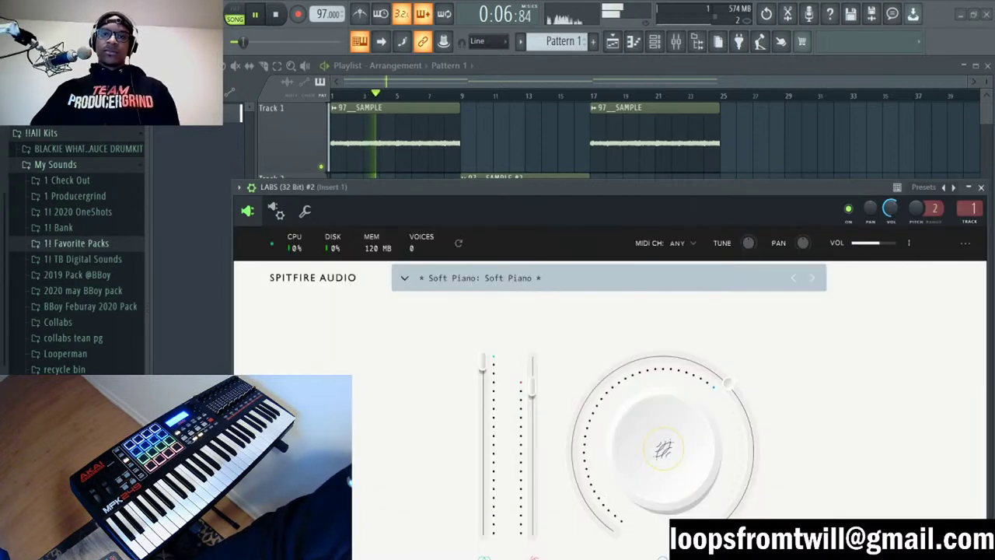
left_click_drag(327, 186, 364, 130)
left_click(442, 221)
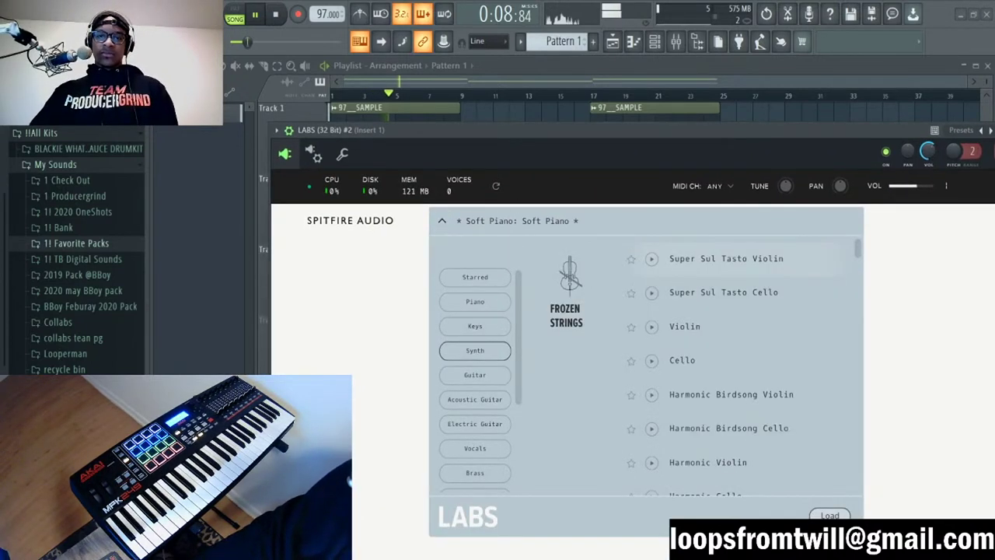
key("Escape")
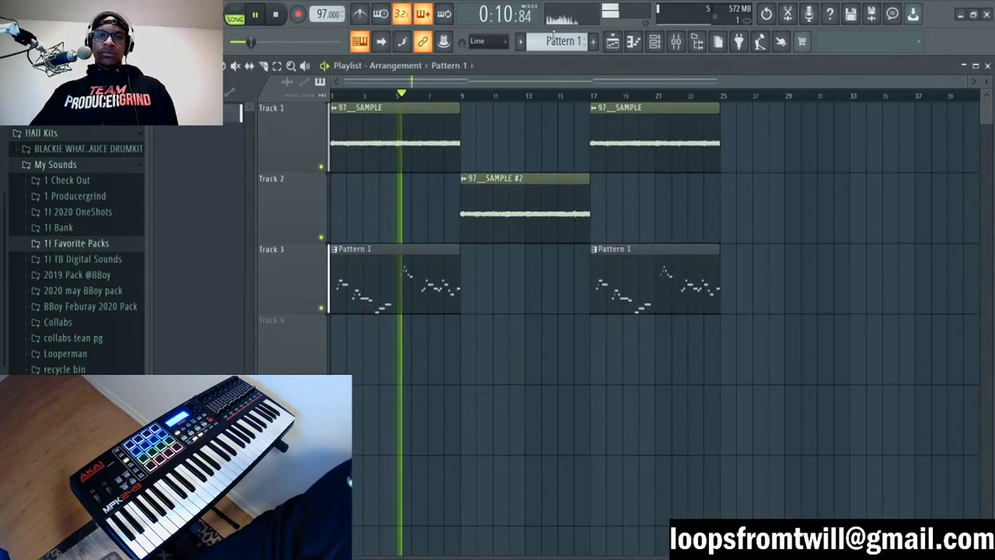
Step: Create Pattern 2, place it as a four-bar clip at bar 1 on Track 4, and stop playback
left_click(343, 324)
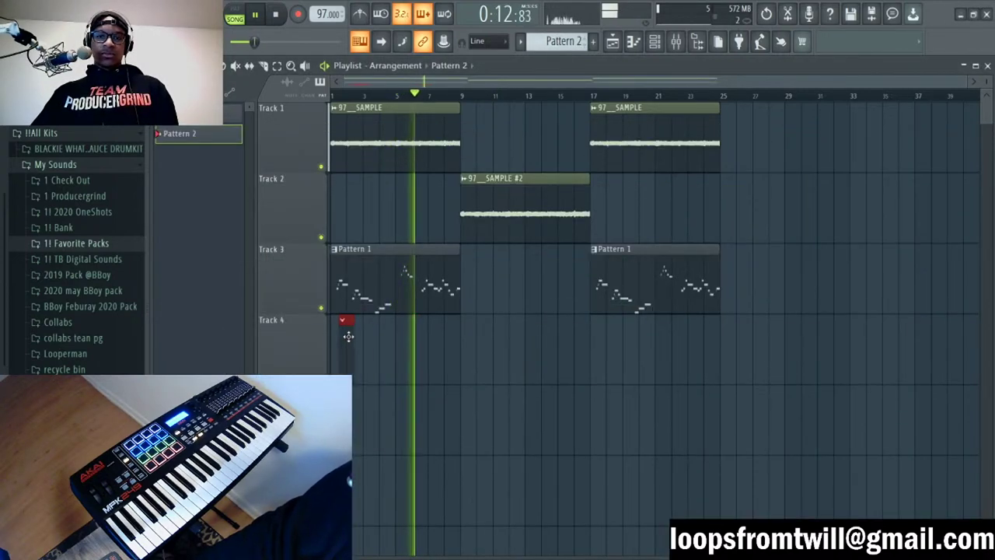
left_click_drag(338, 336, 395, 346)
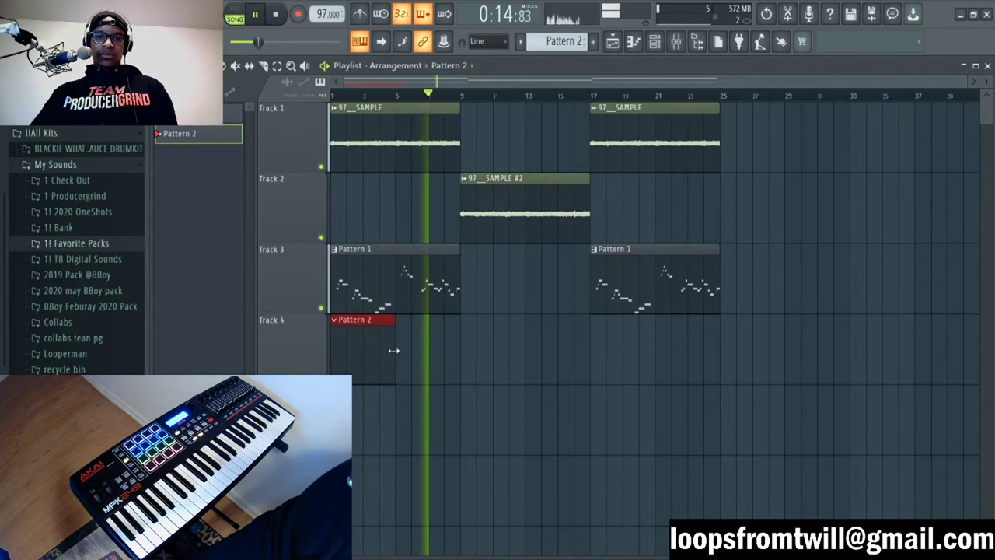
key("space")
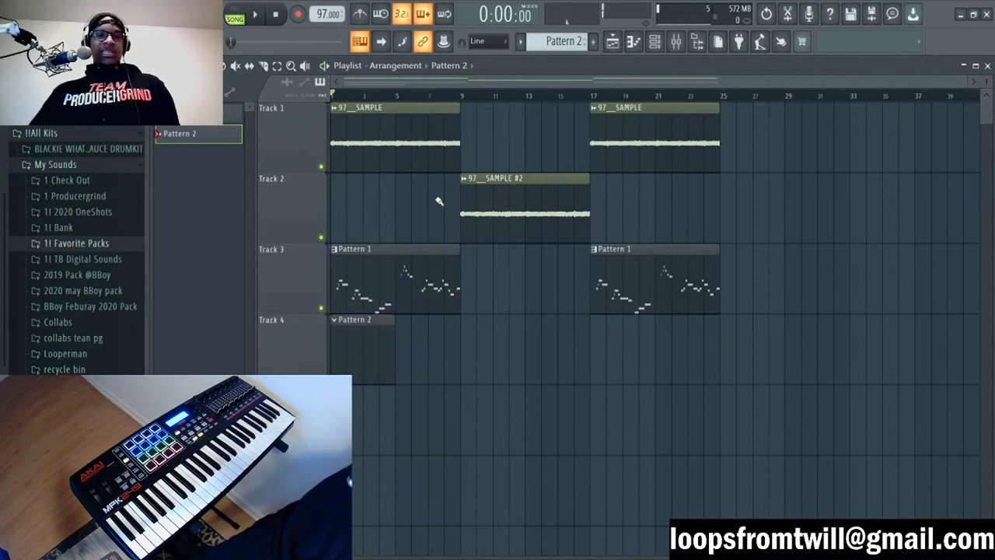
Step: Load the suba-uba-bubba 2 (C) sample from the TWiLL kit's !One Shot (Sub) folder as a new channel in the Channel rack
left_click(80, 244)
left_click(92, 274)
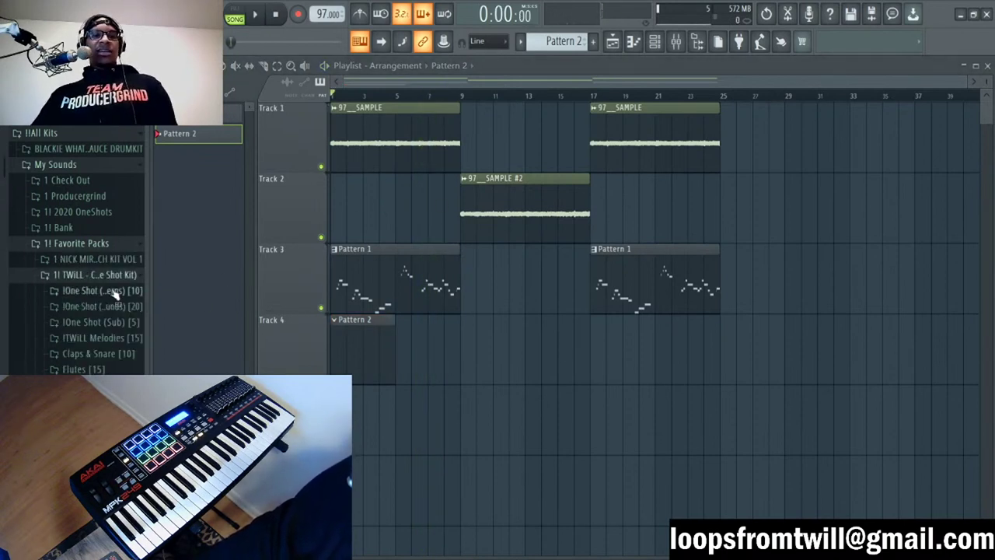
left_click(109, 323)
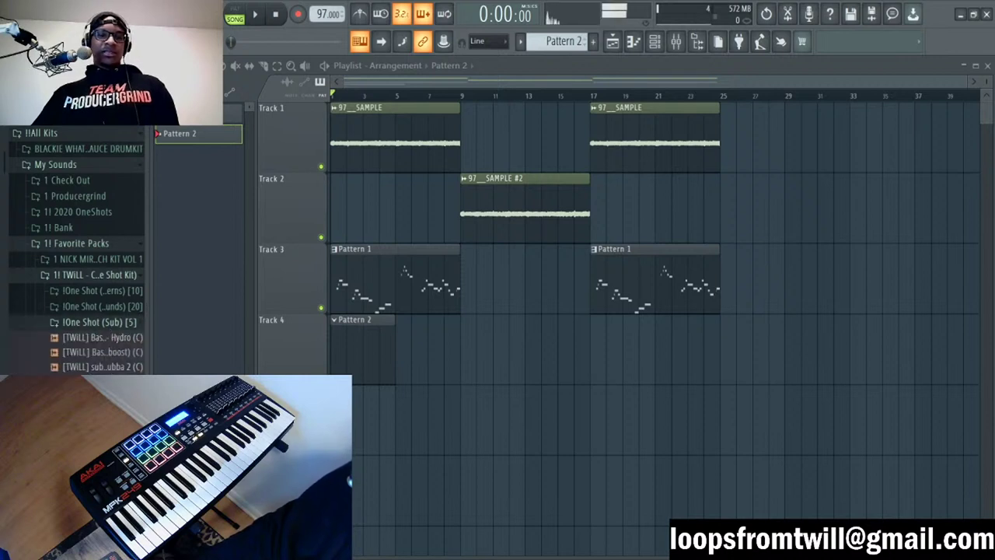
left_click(653, 43)
left_click_drag(124, 367, 398, 449)
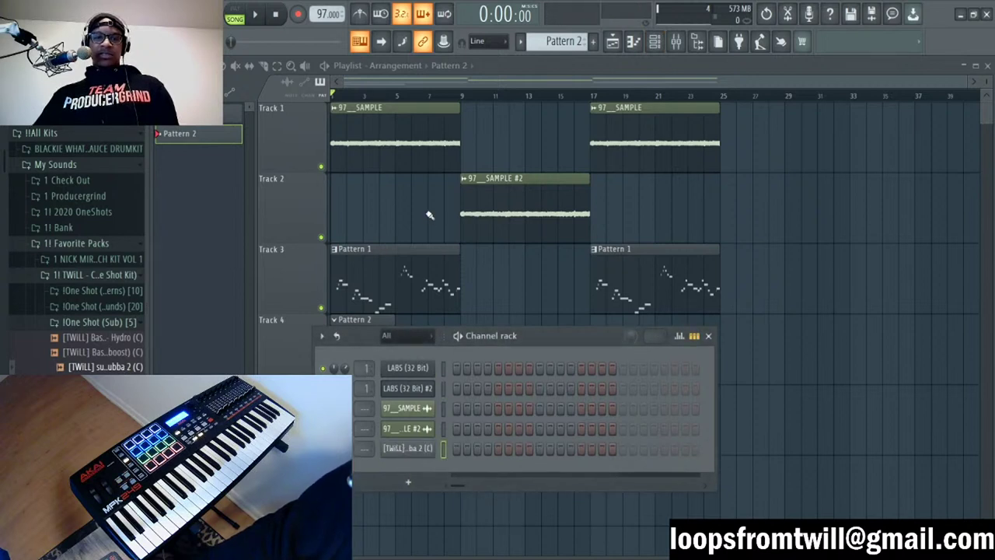
Step: Open the empty Piano roll for the suba-uba-bubba 2 channel and rehearse a bass line over the arrangement from the start
key("F6")
key("F6")
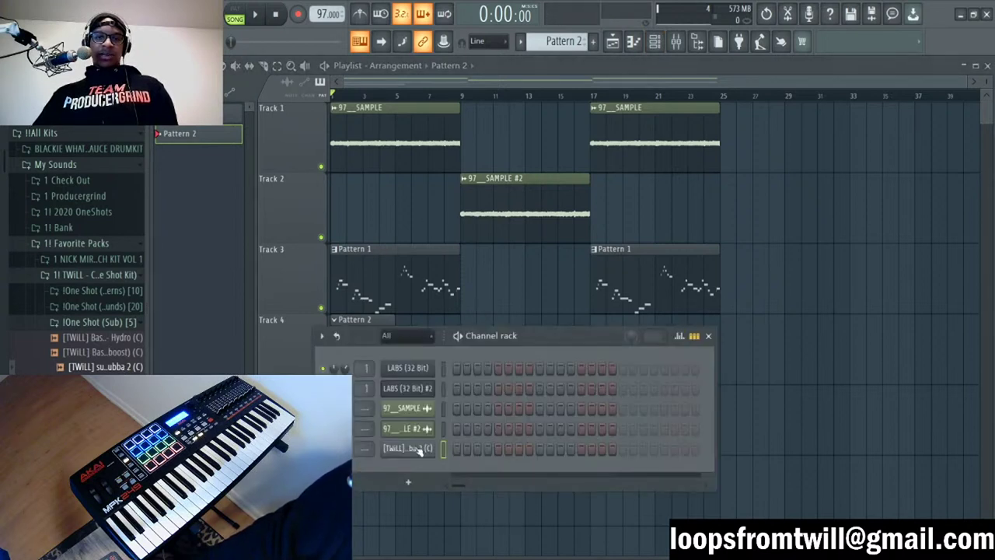
key("F7")
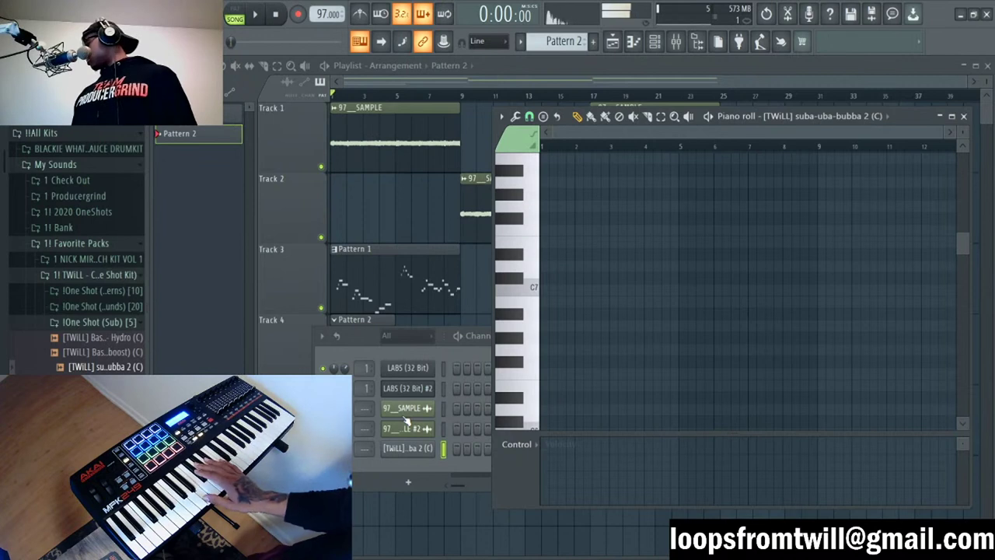
key("space")
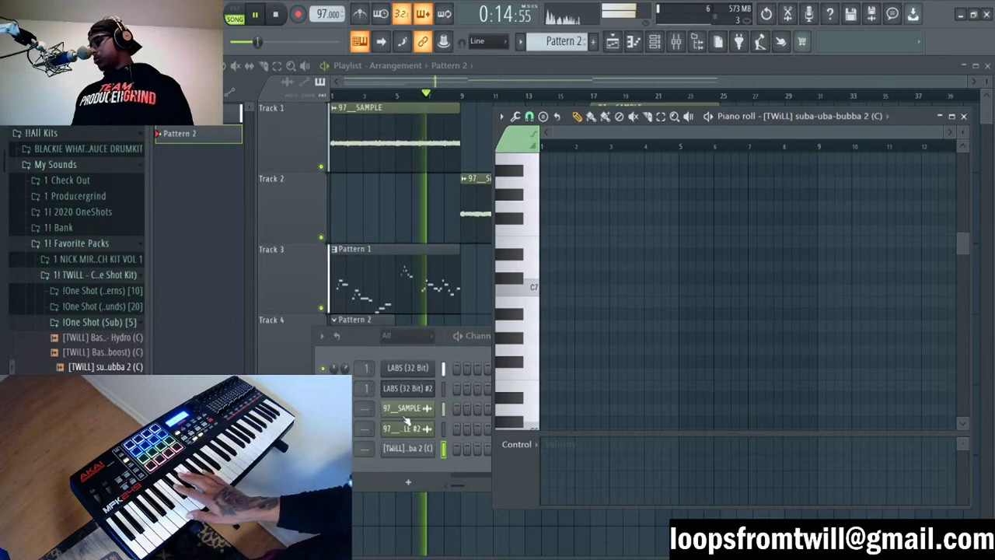
key("space")
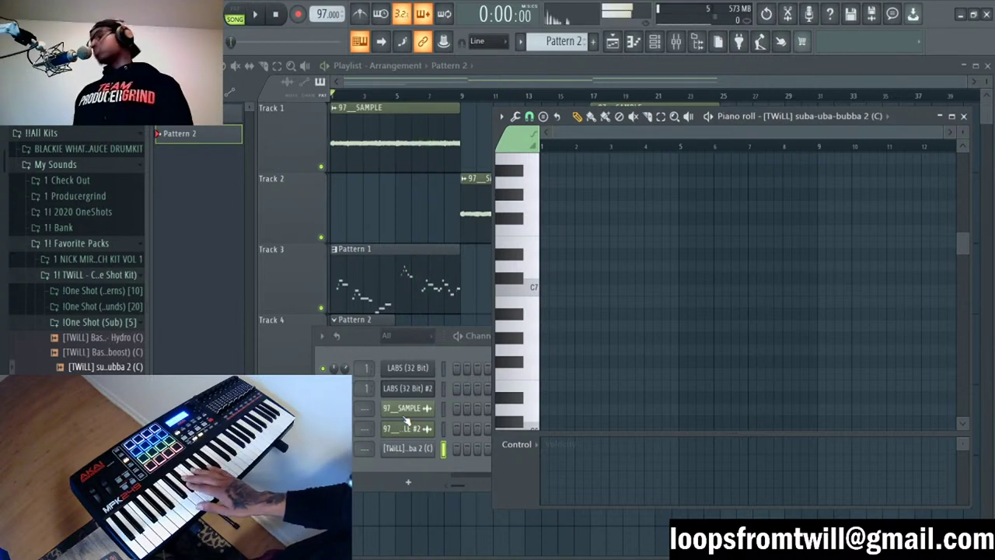
key("space")
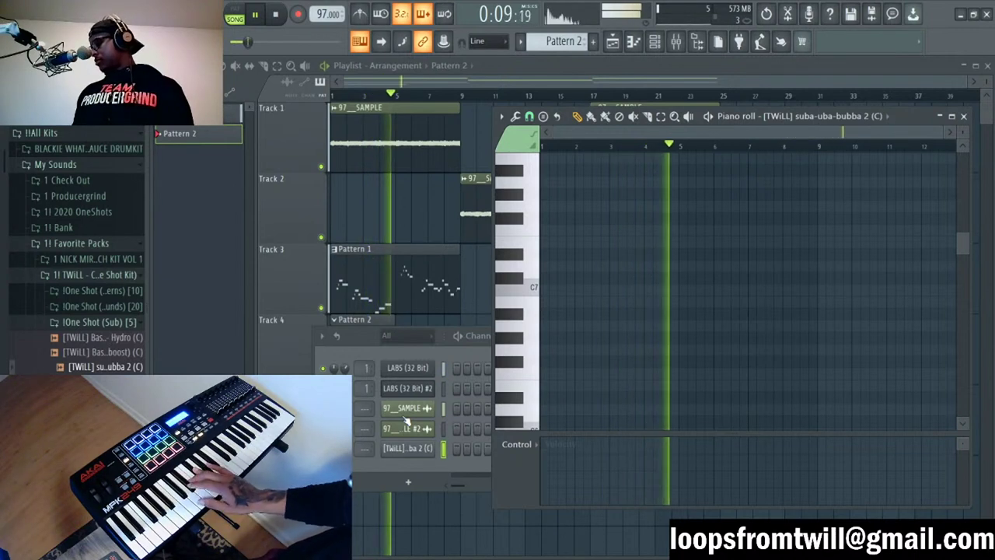
key("space")
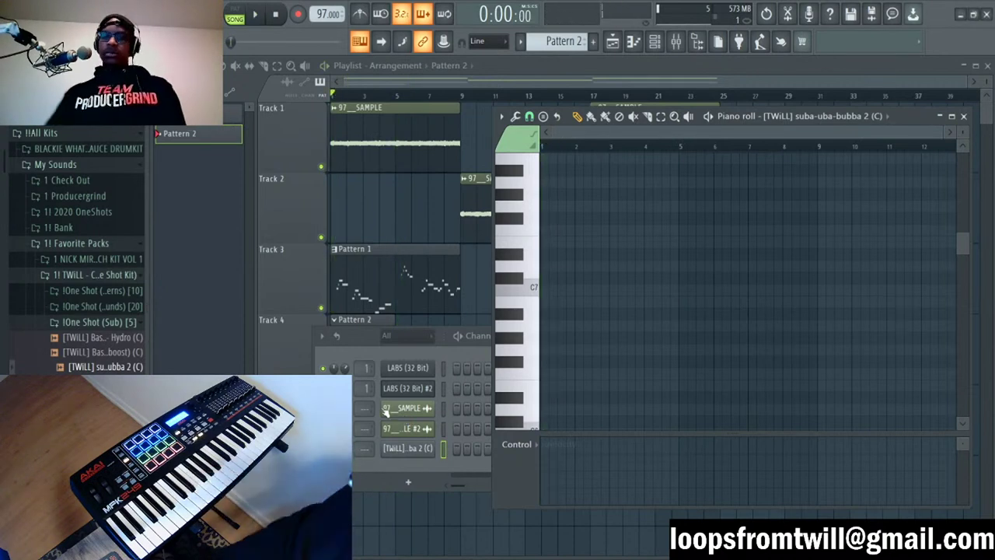
Step: Record the sub bass line into Pattern 2, open its notes in the Piano roll and move the roll over the playlist
key("F12")
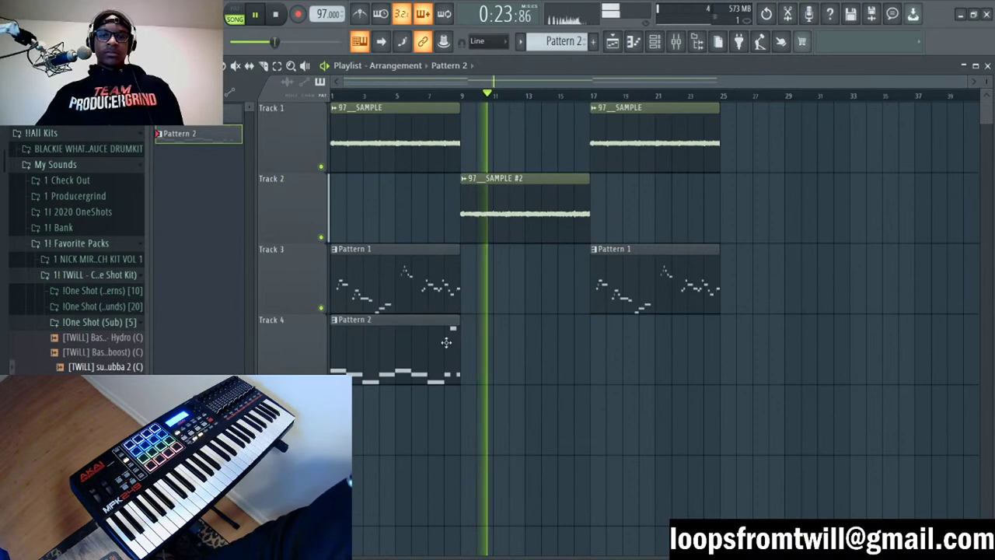
double_click(446, 338)
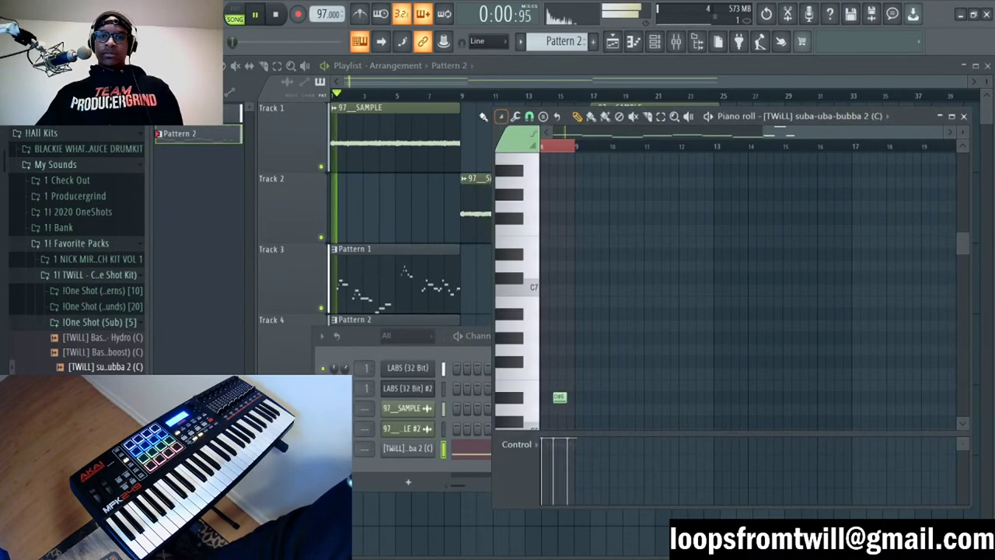
left_click_drag(492, 107, 177, 60)
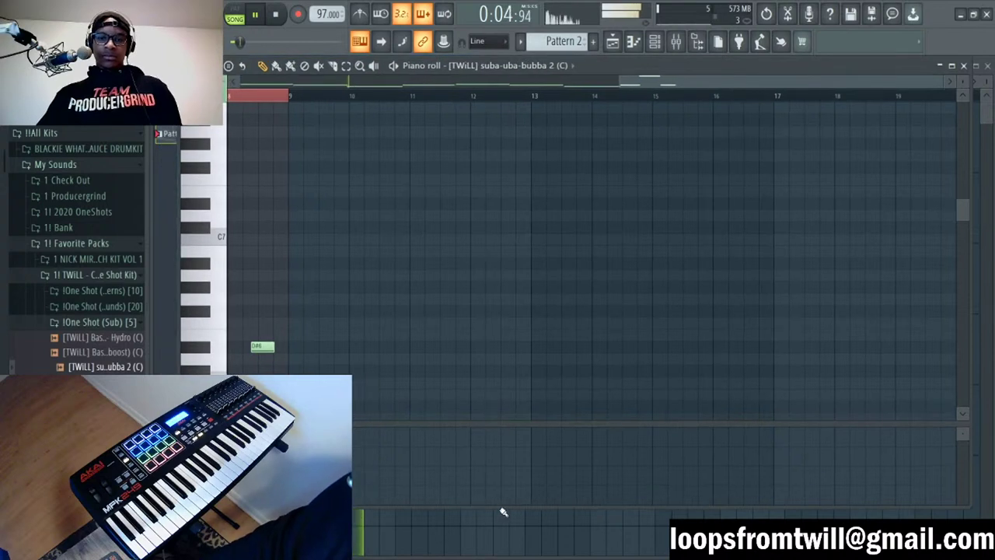
Step: Move the stray D#6 note in bar 8 down to F#5 and lengthen the D#5 note until the next one
left_click_drag(503, 511, 504, 559)
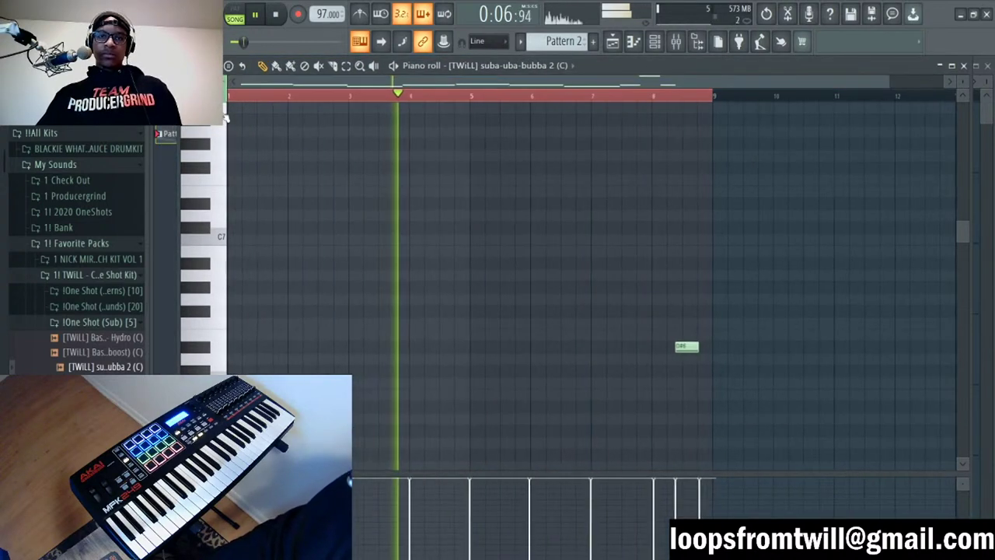
scroll(533, 256, "down", 5)
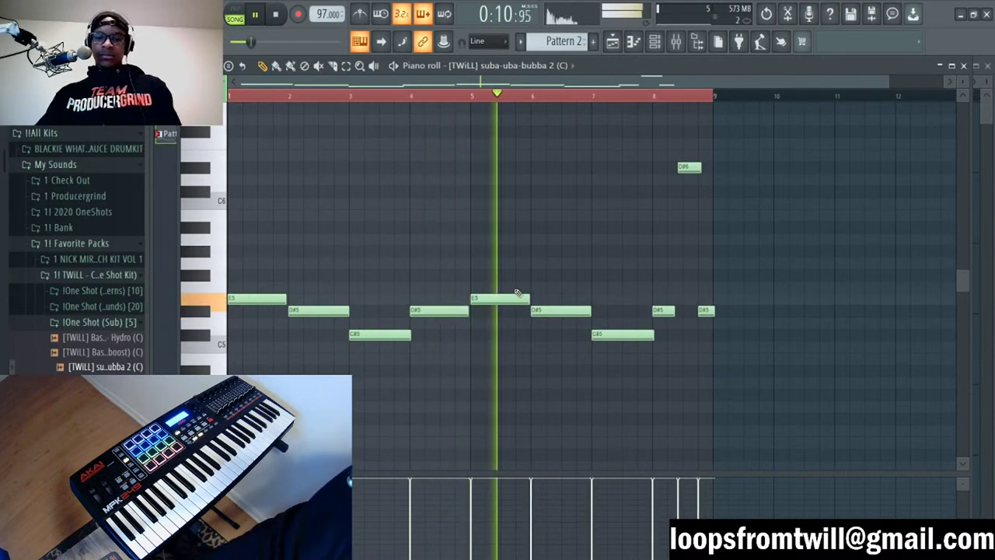
left_click_drag(684, 169, 689, 169)
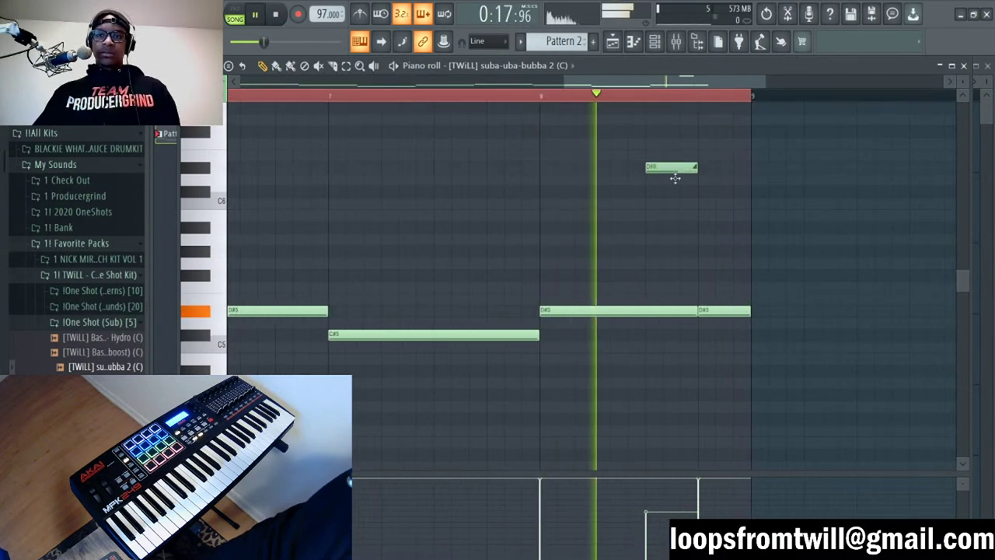
left_click_drag(673, 166, 678, 273)
key("space")
key("space")
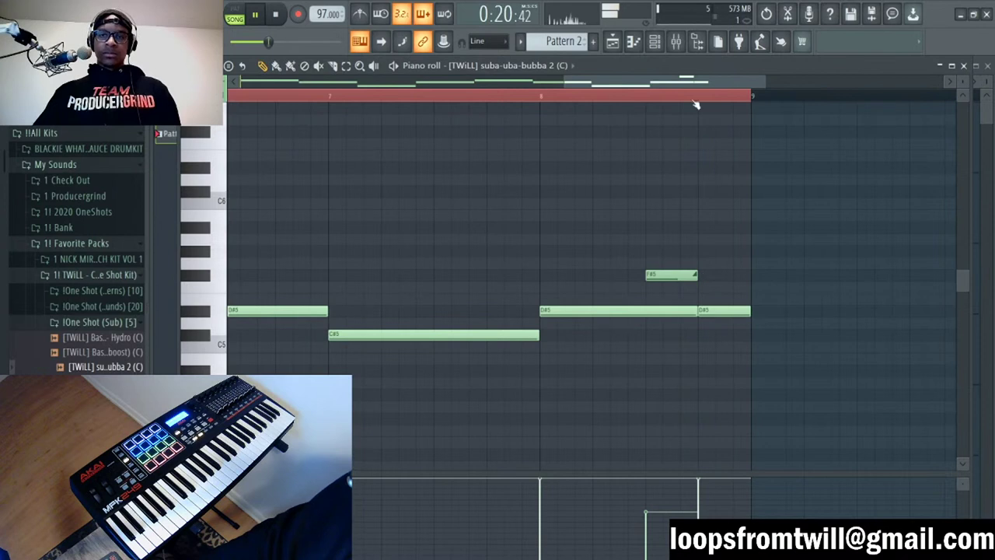
Step: Duplicate the E5, D#5 and C#5 bass notes across all eight bars one octave higher, at a lower velocity
scroll(695, 107, "down", 3)
scroll(704, 98, "down", 3)
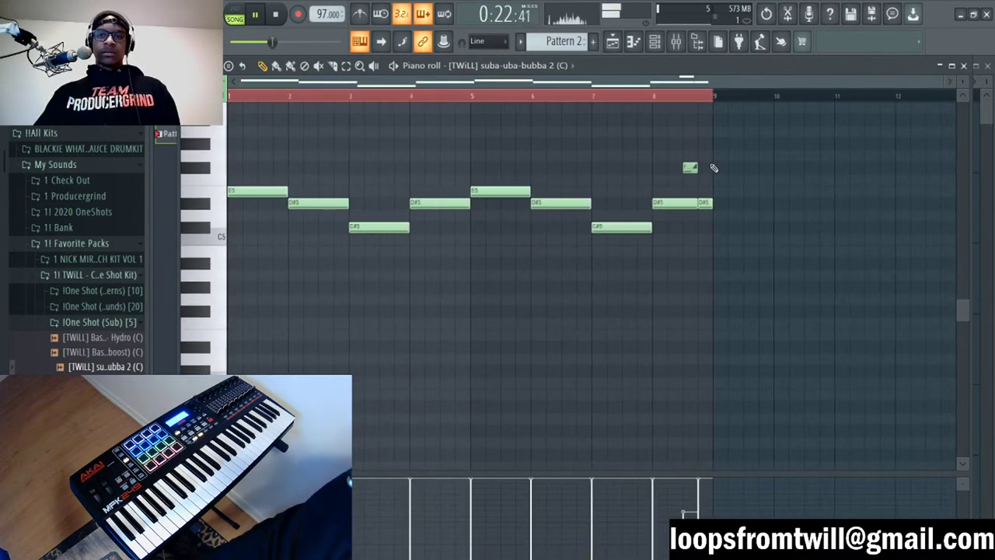
scroll(723, 234, "up", 3)
left_click_drag(734, 282, 230, 361)
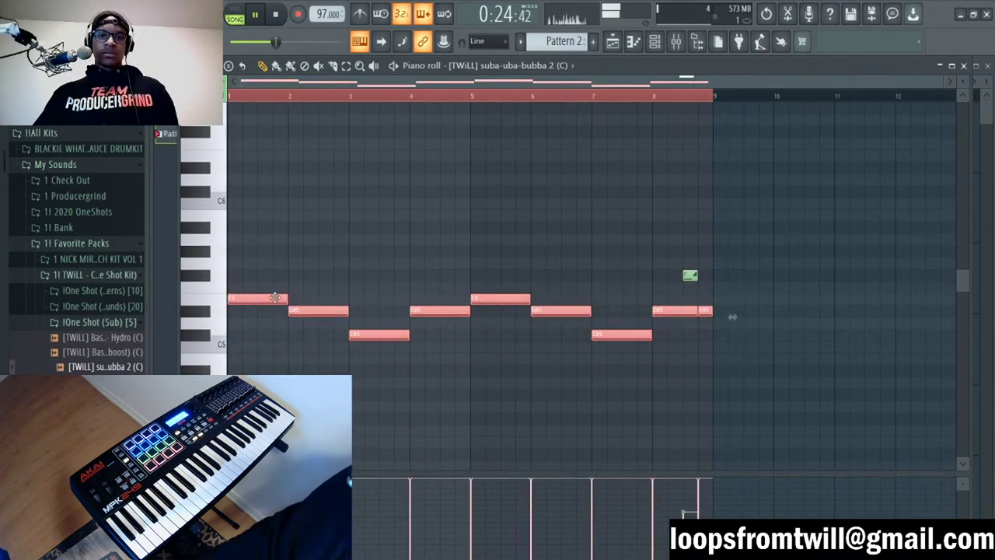
left_click_drag(272, 297, 272, 153, "shift")
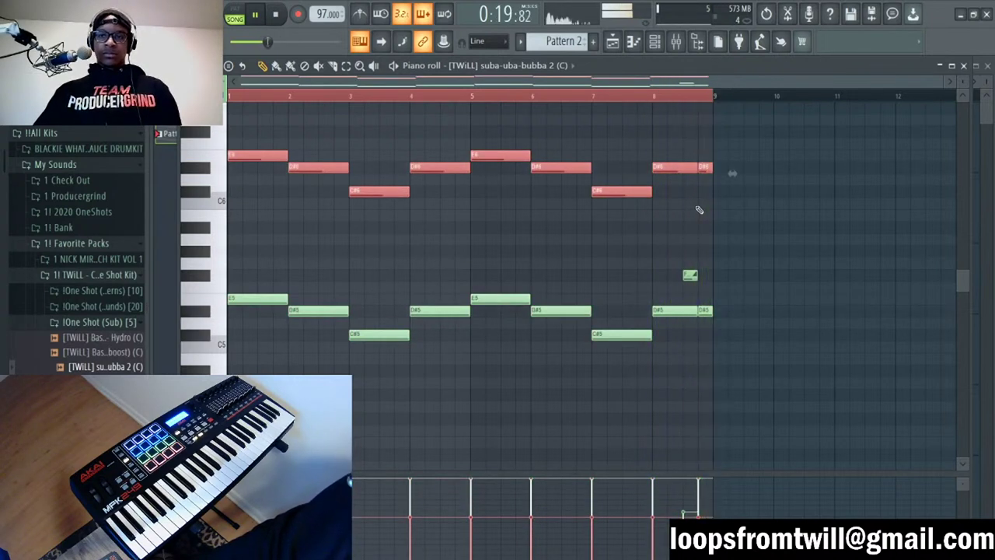
left_click(715, 167)
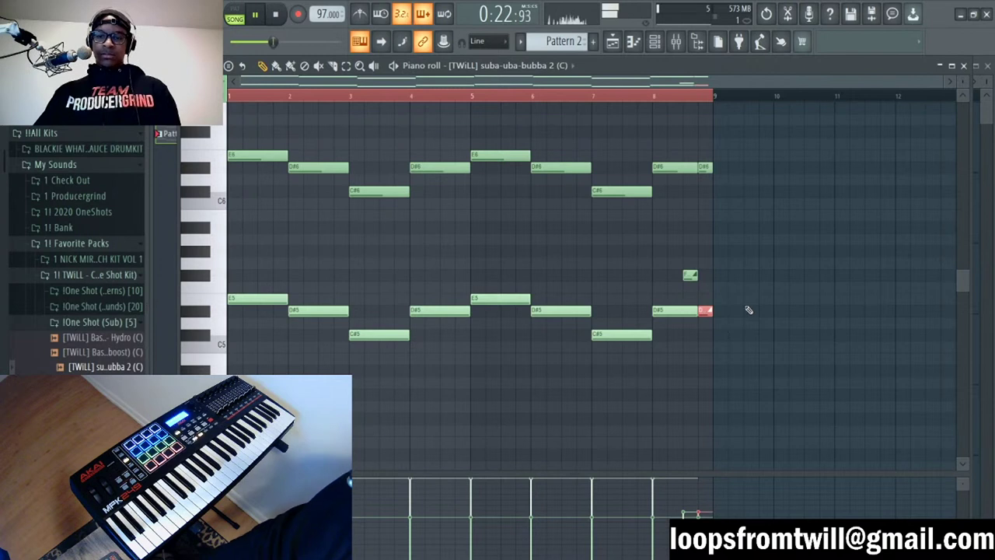
Step: Return to the playlist, collapse the !One Shot (Sub) folder and create Pattern 3
key("F5")
key("F6")
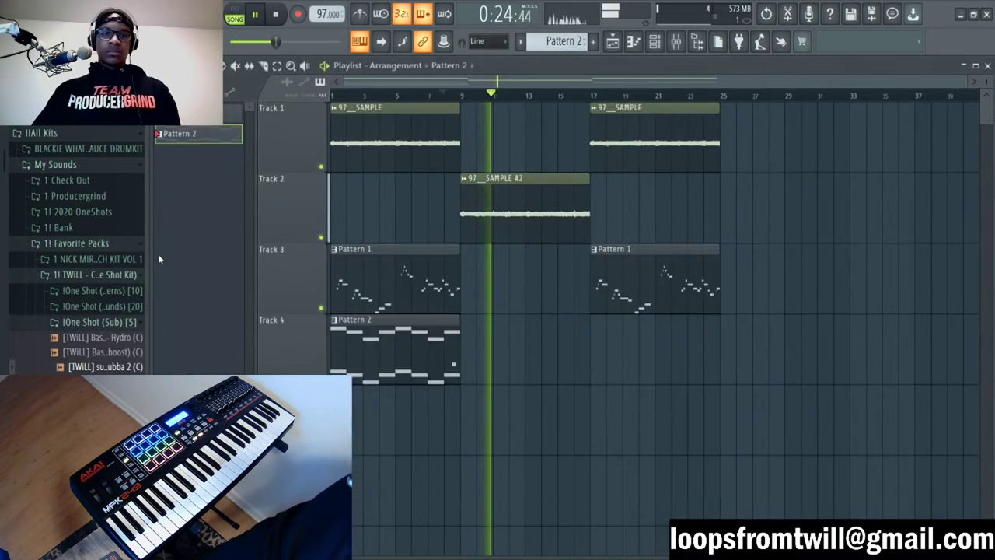
left_click(95, 322)
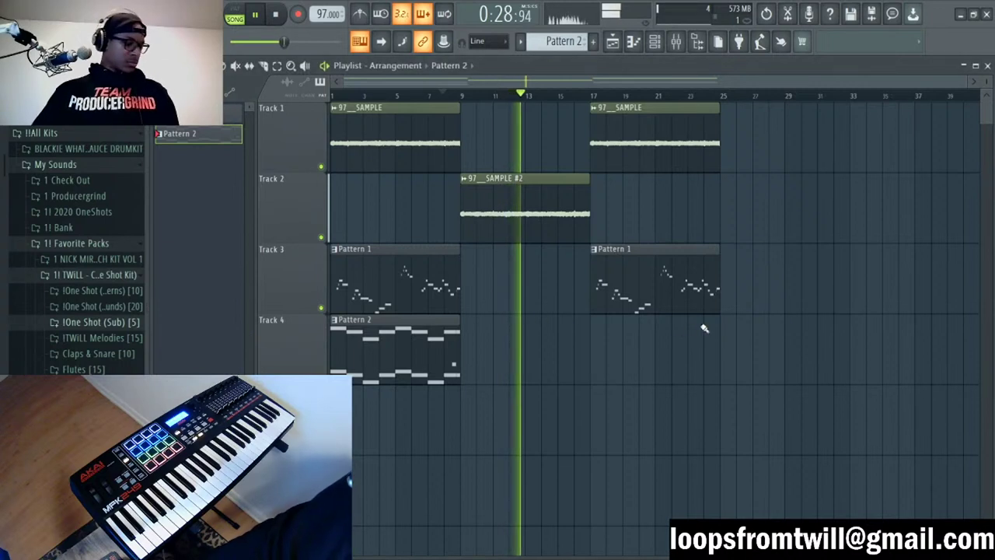
key("F4")
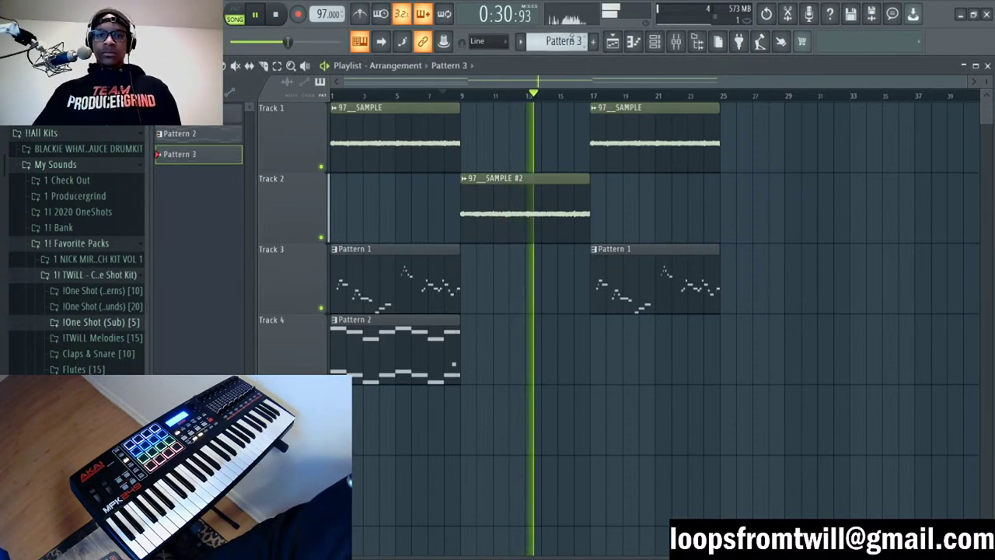
Step: Place Pattern 3 on Track 4 at bar 17 and stretch the clip to eight bars
key("space")
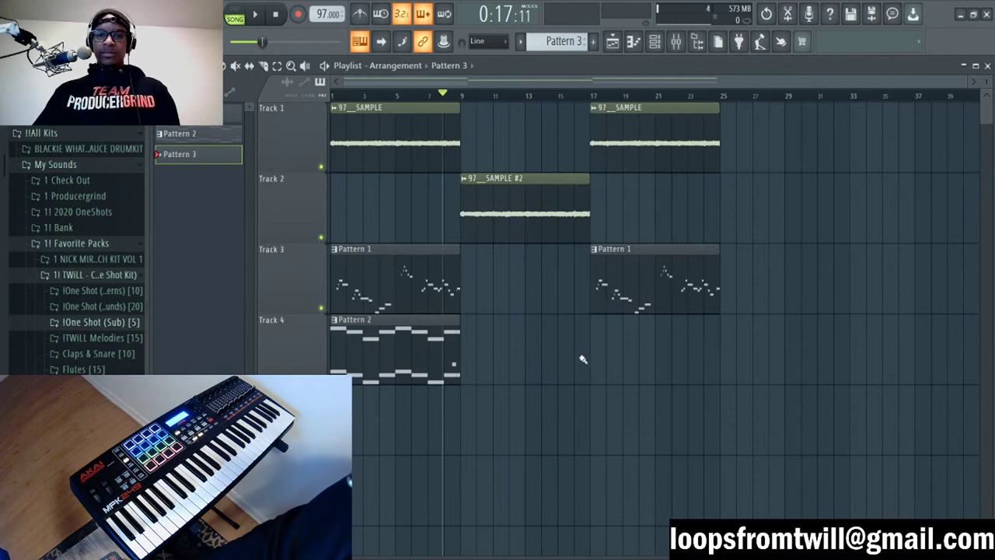
left_click(592, 334)
key("space")
left_click_drag(600, 349, 720, 350)
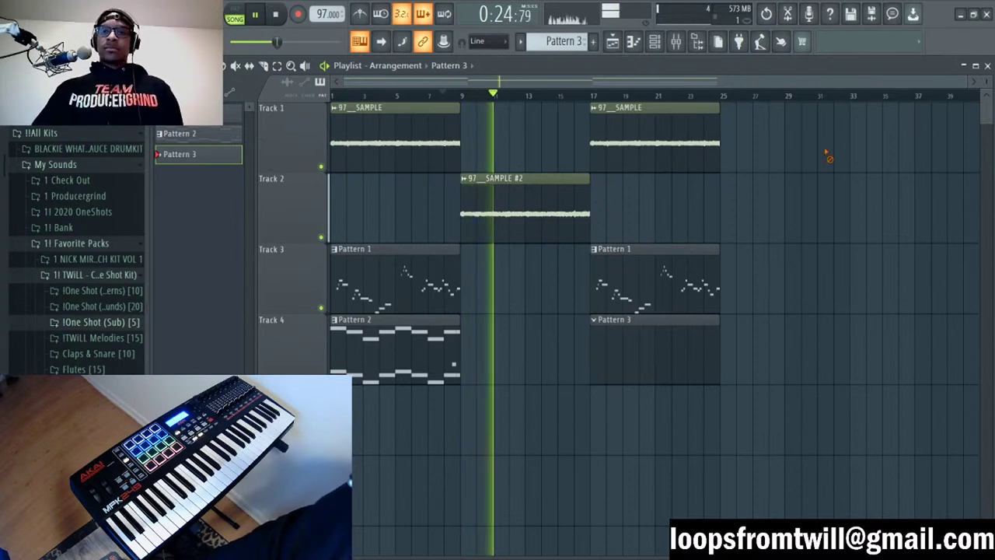
Step: Rehearse a melody on the LABS (32 Bit) channel during playback and stop
key("F6")
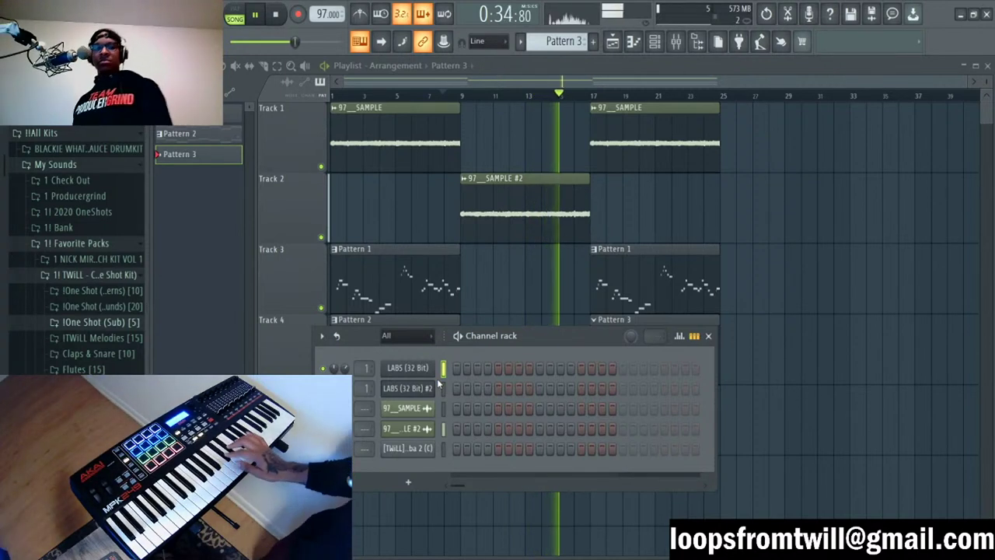
key("space")
key("F6")
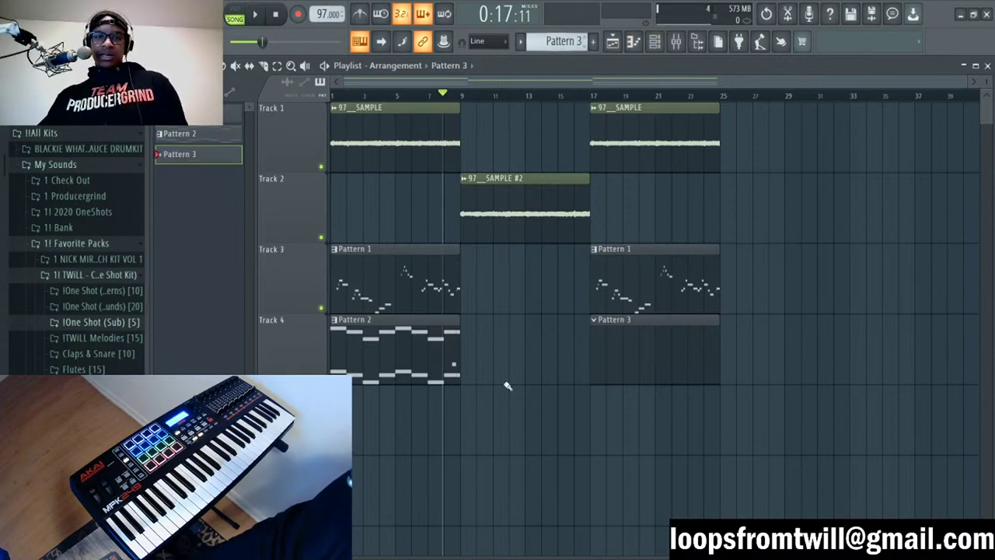
Step: Place Pattern 3 as a four-bar clip at bar 9 on the track below Track 4, and set playback to start there
left_click(466, 422)
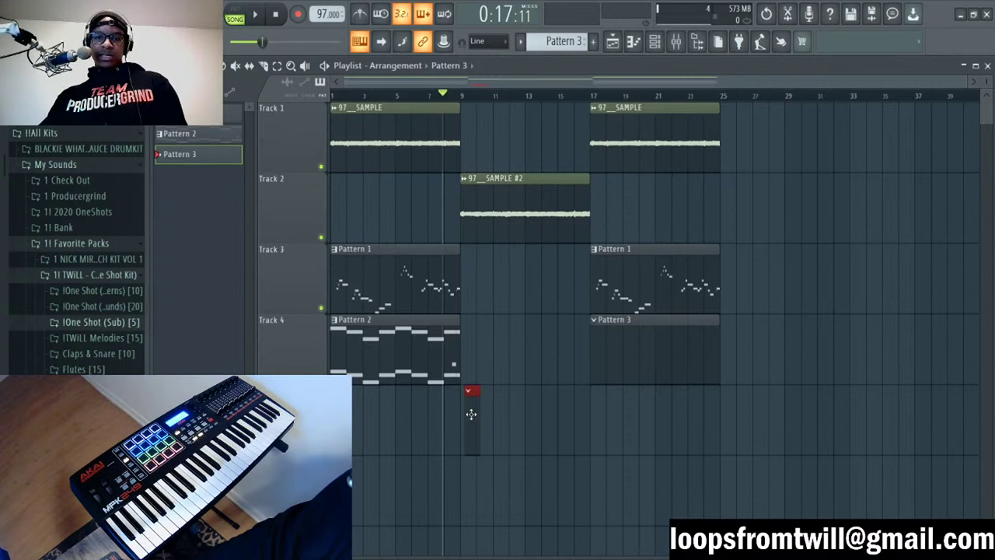
left_click_drag(474, 414, 519, 415)
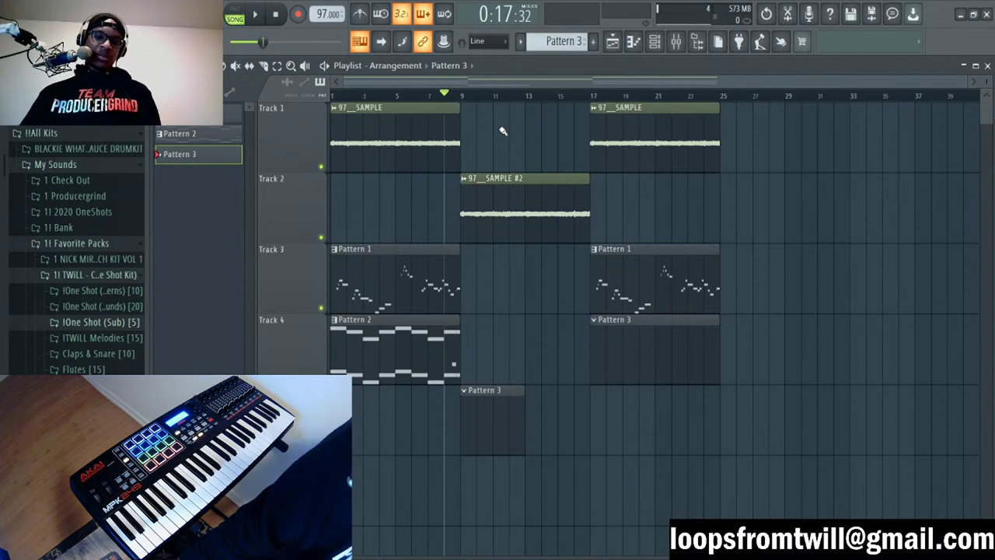
left_click(461, 95)
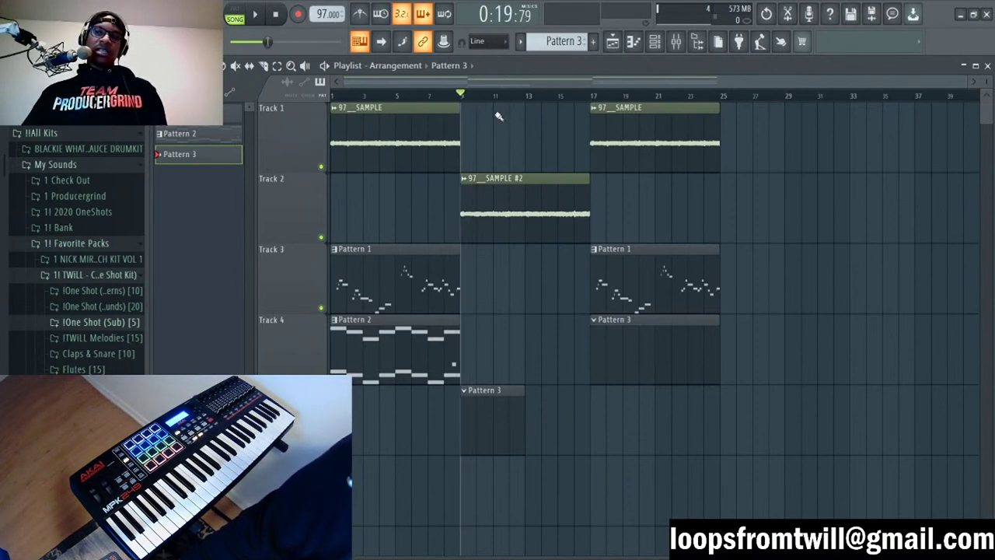
Step: Try the LABS (32 Bit) channel from the Channel rack and collapse the TWiLL kit folder in the browser
left_click(656, 42)
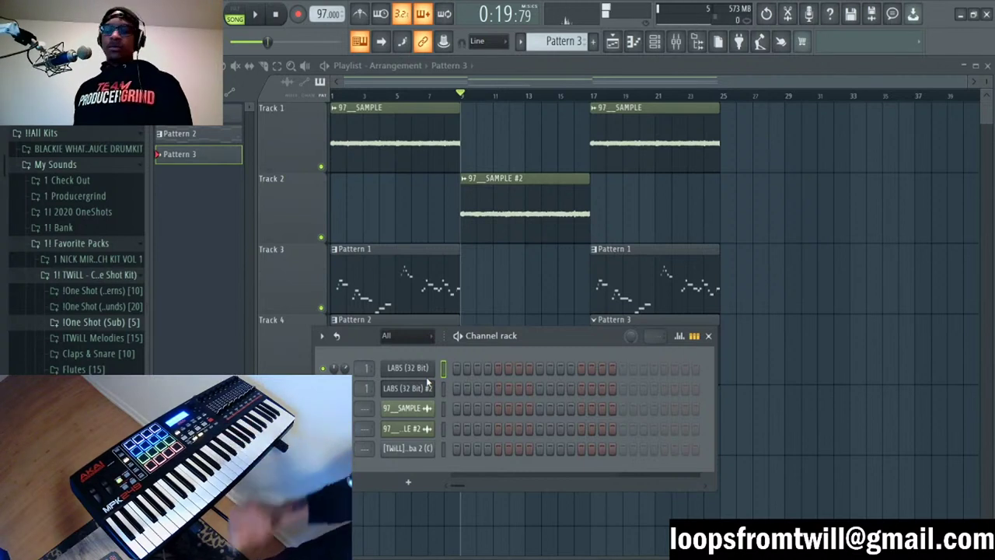
key("F6")
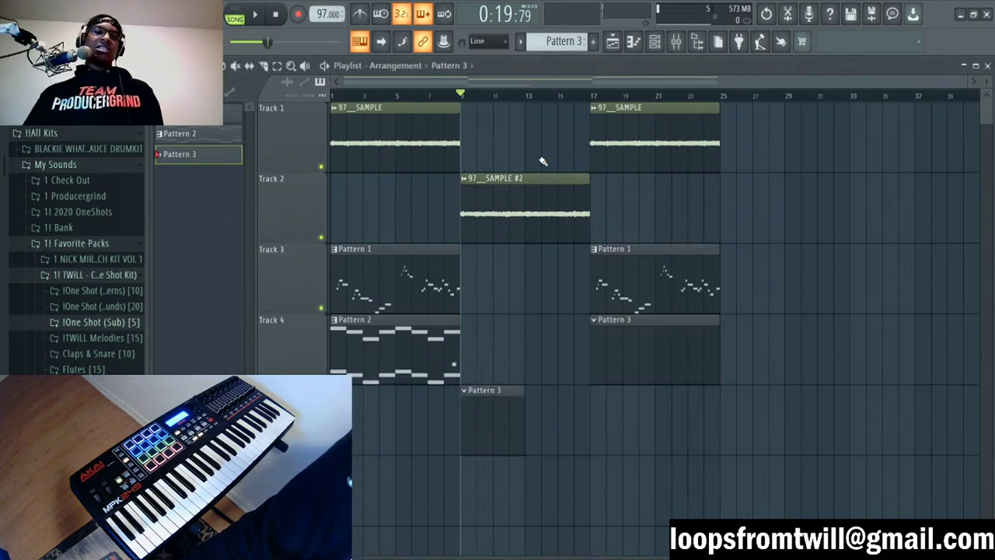
left_click(97, 275)
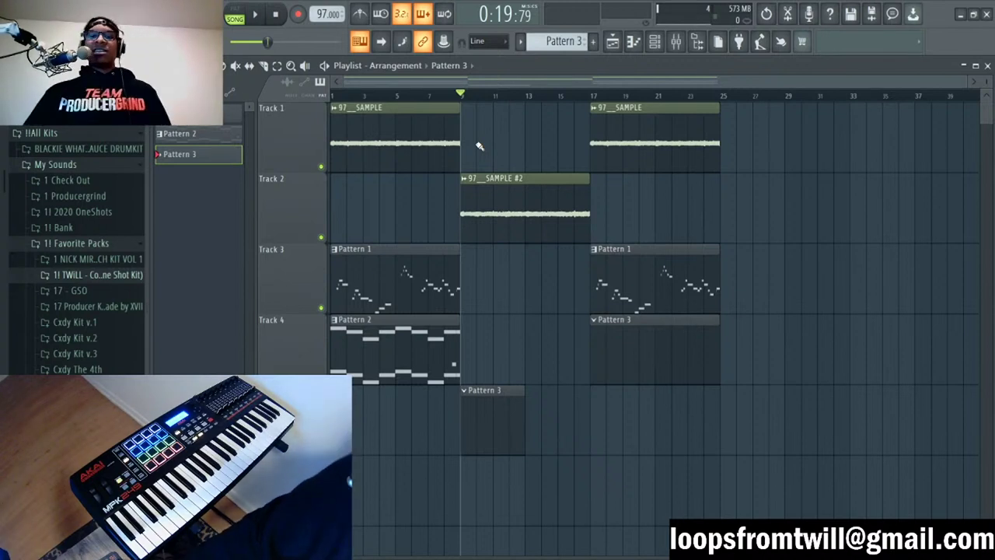
key("space")
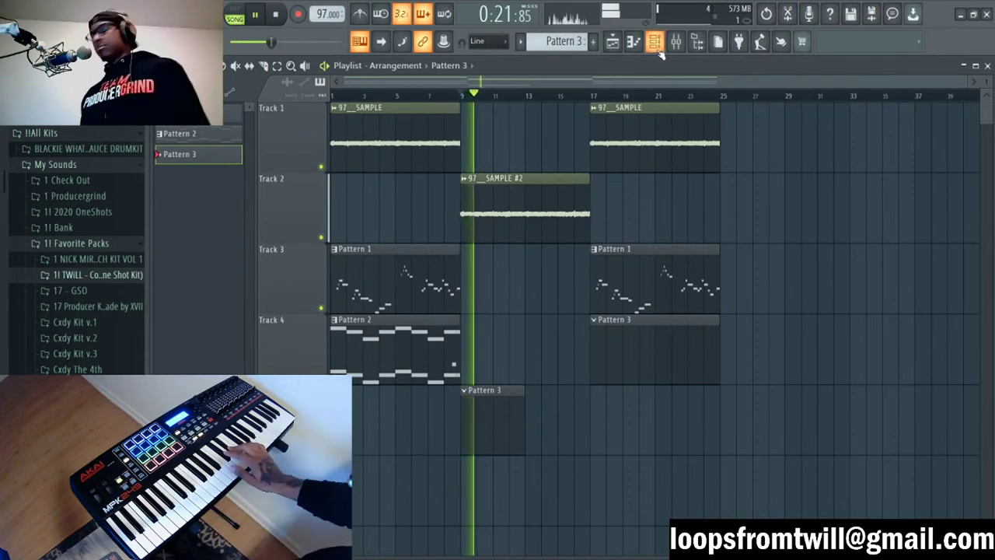
key("space")
key("space")
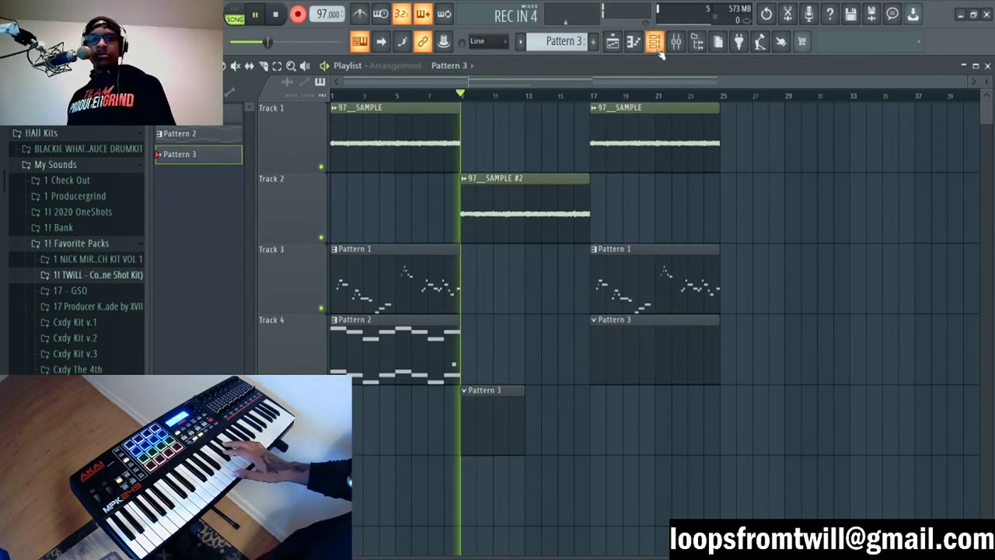
key("space")
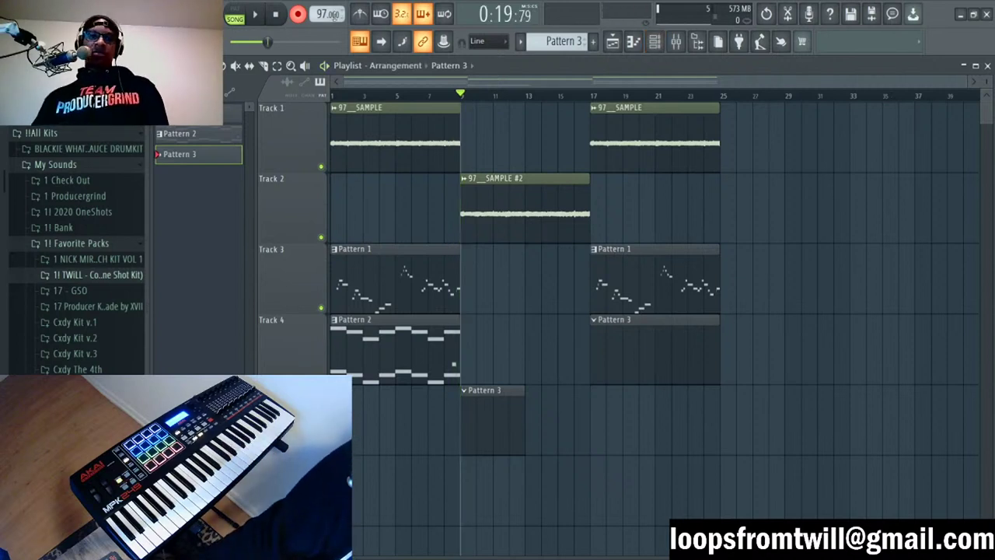
Step: Record a LABS melody into Pattern 3 from bar 9 without a countdown, and extend its bar 9 clip to bar 17
key("space")
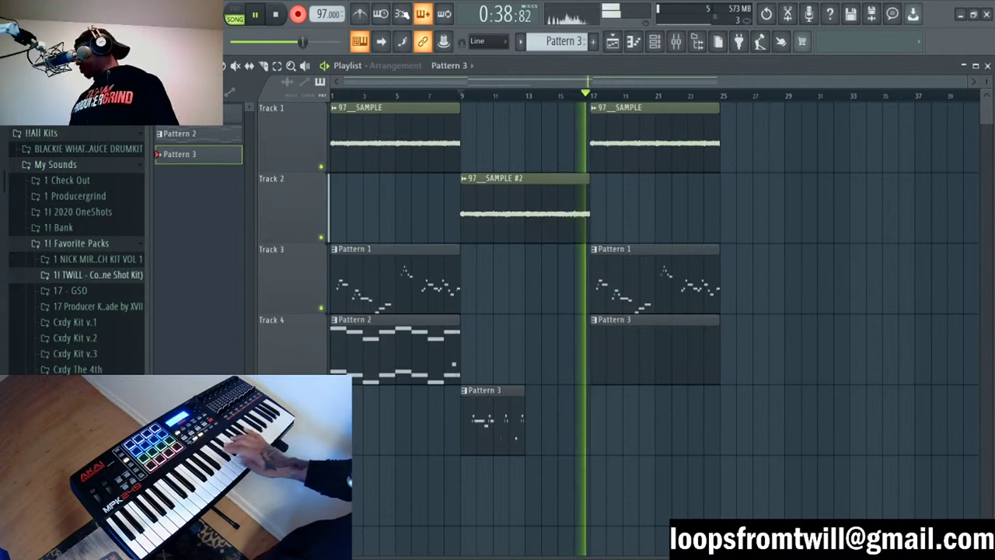
key("space")
key("space")
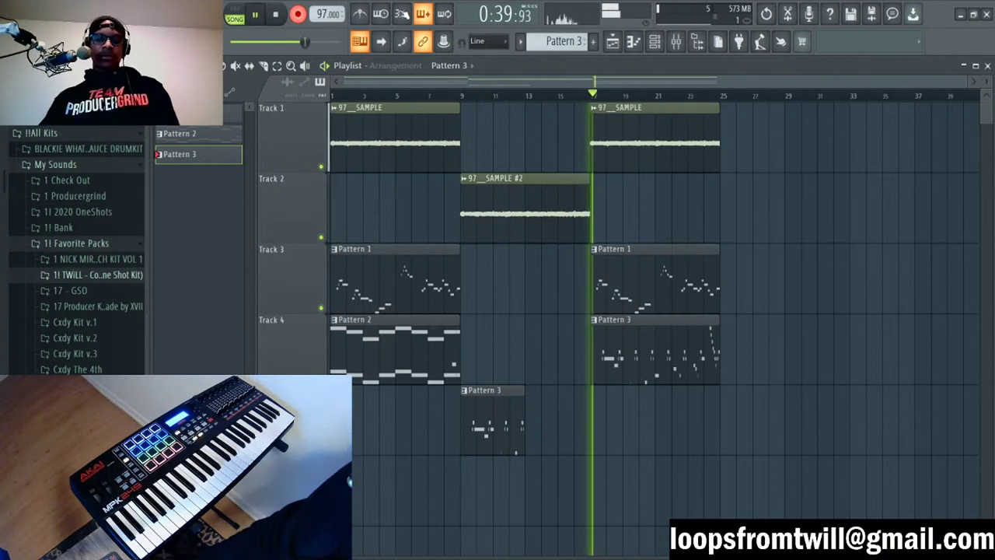
left_click_drag(531, 421, 589, 420)
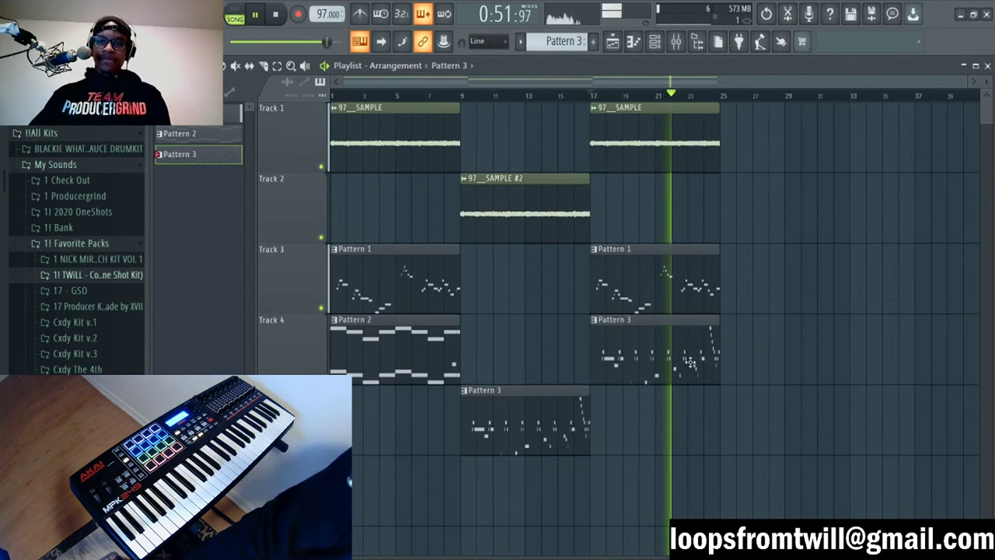
Step: Replace the bar 17 clips on Tracks 3 and 4 with a Pattern 3 clip following the one on the track below
right_click(714, 362)
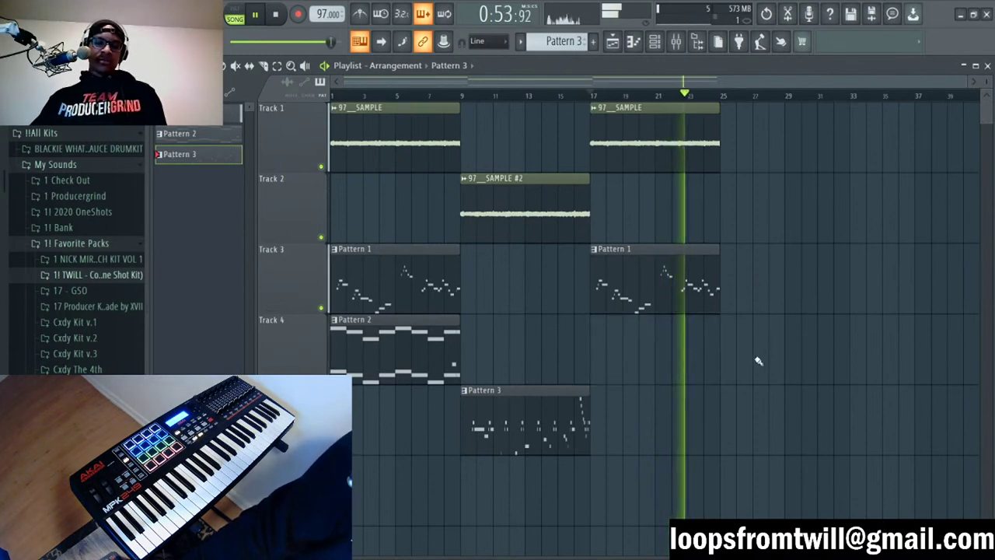
right_click(677, 296)
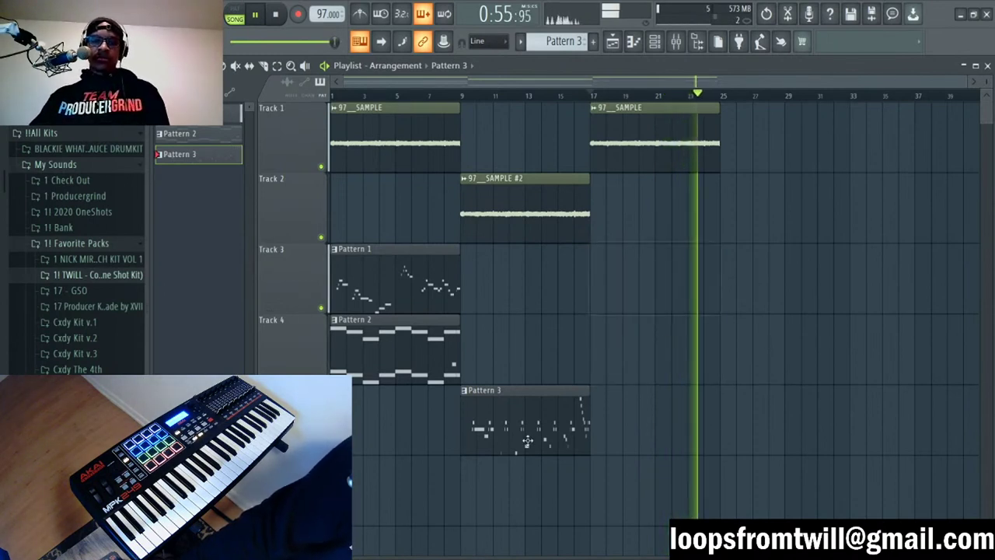
left_click_drag(678, 401, 650, 400)
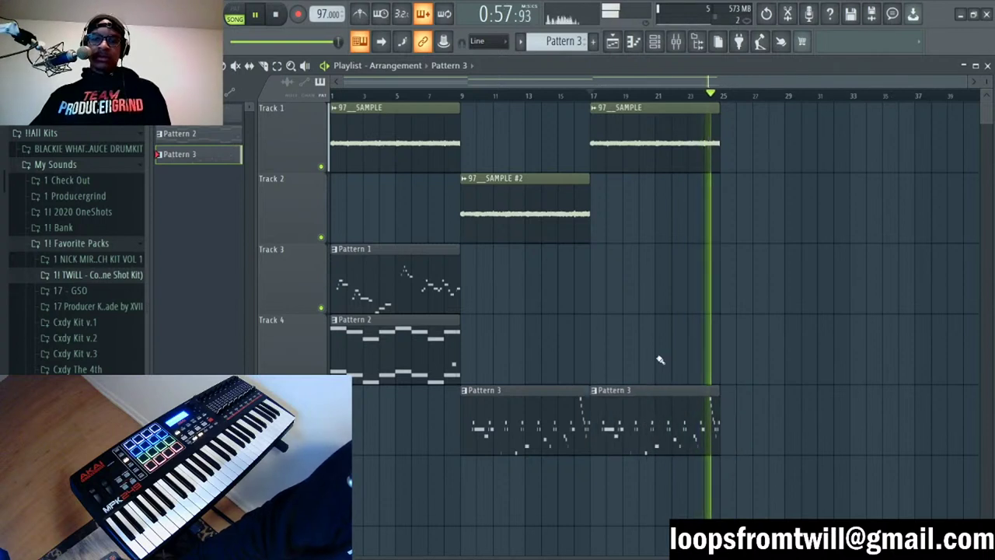
Step: Lower the mix level of Fruity Reeverb 2 on mixer Insert 1, check the plugin's settings and return to the playlist
left_click(654, 41)
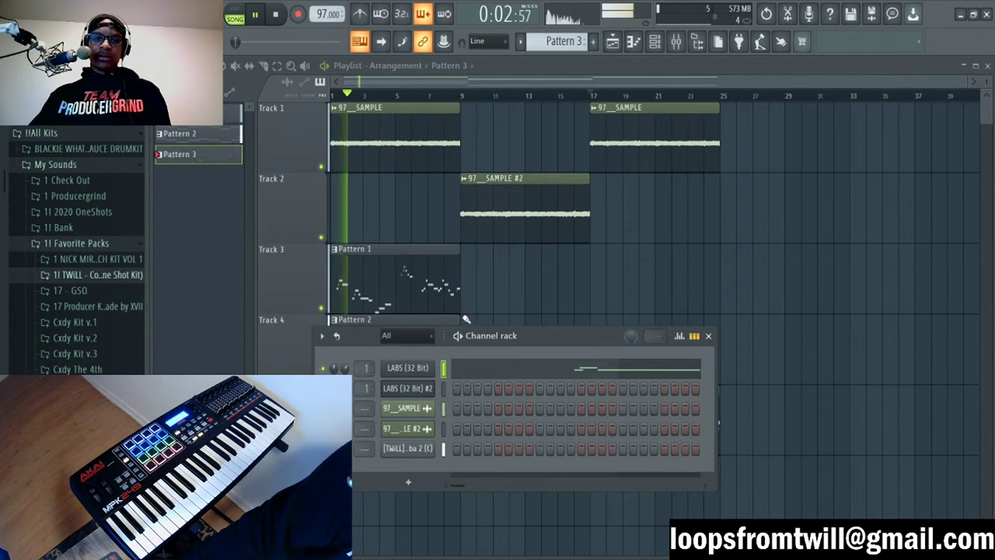
left_click(675, 41)
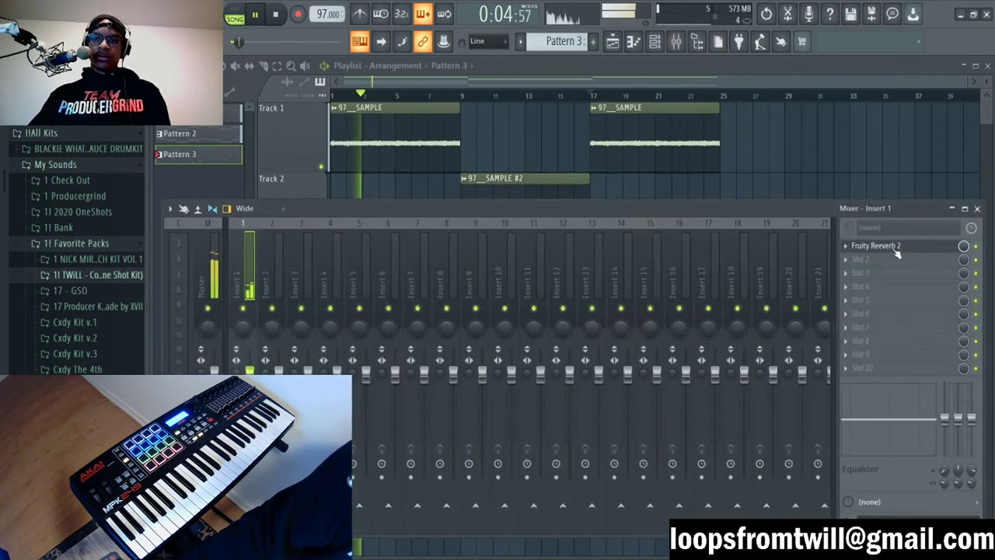
left_click_drag(963, 245, 963, 257)
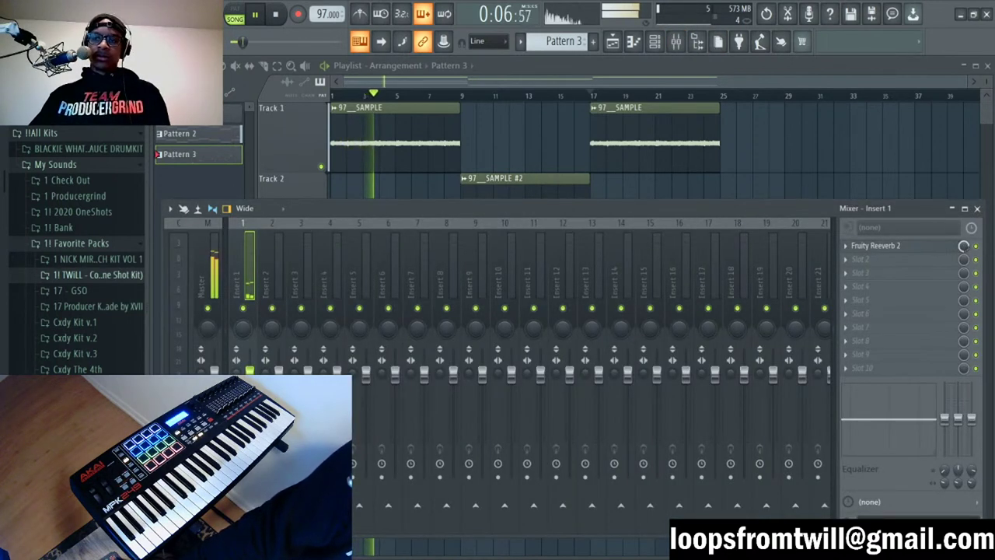
left_click(925, 246)
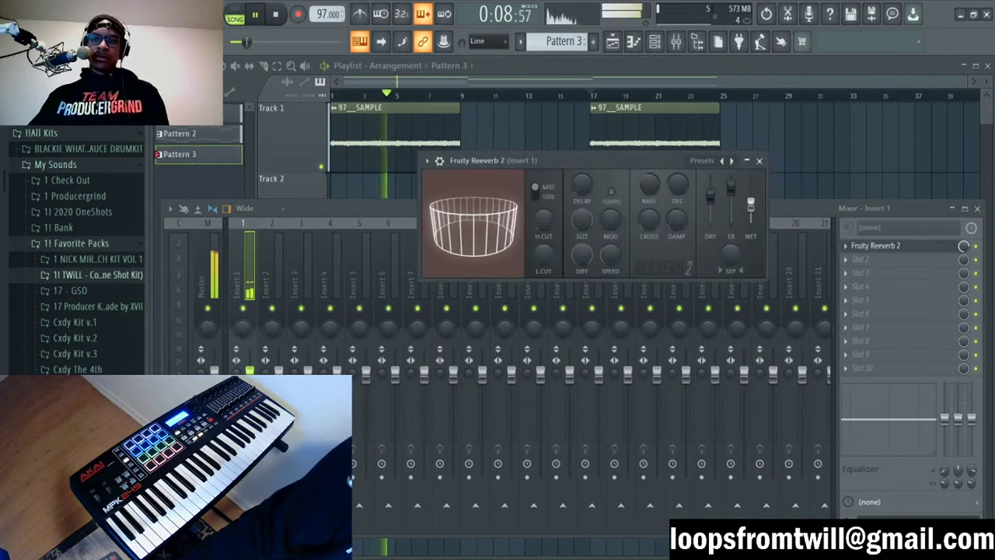
key("F5")
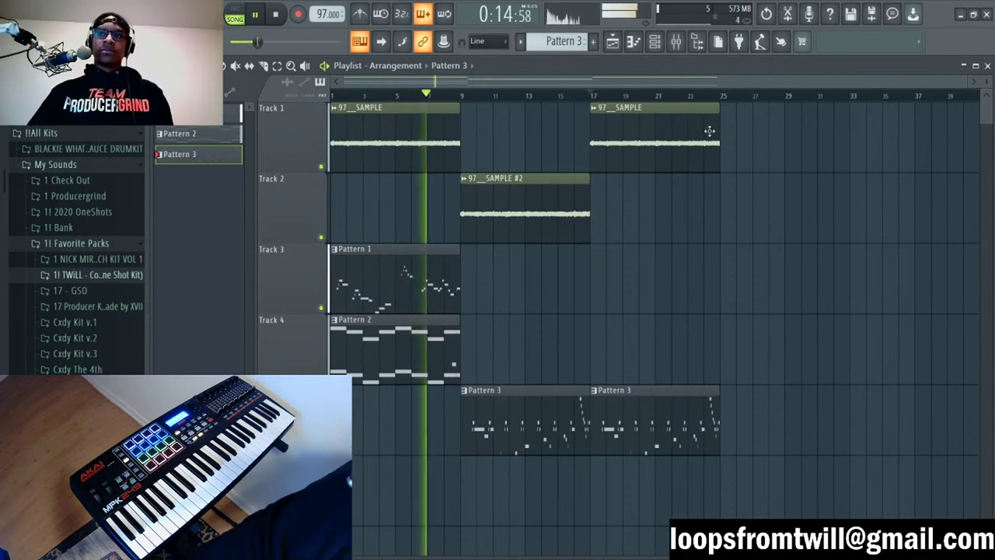
Step: Play the arrangement from the start to review the layered melodies over the sample
key("space")
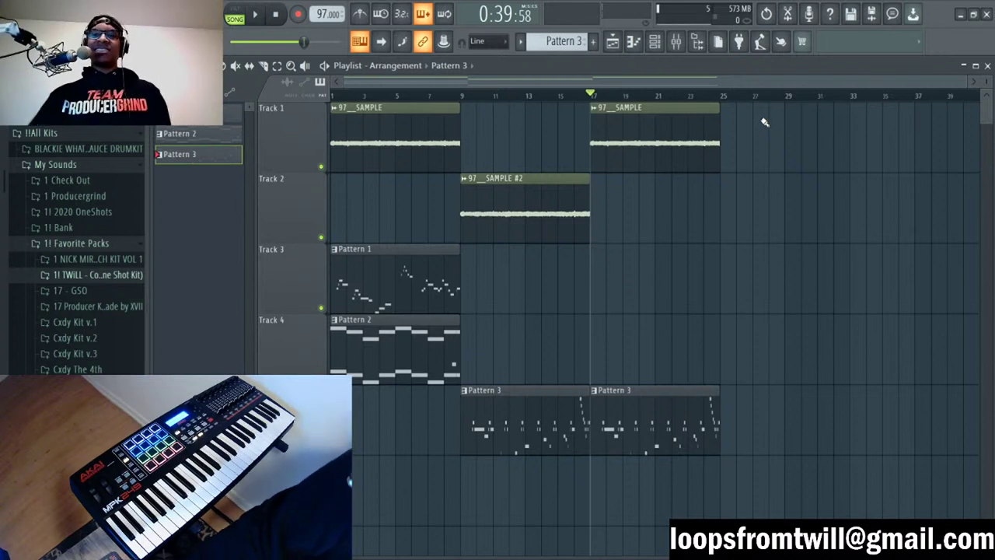
key("space")
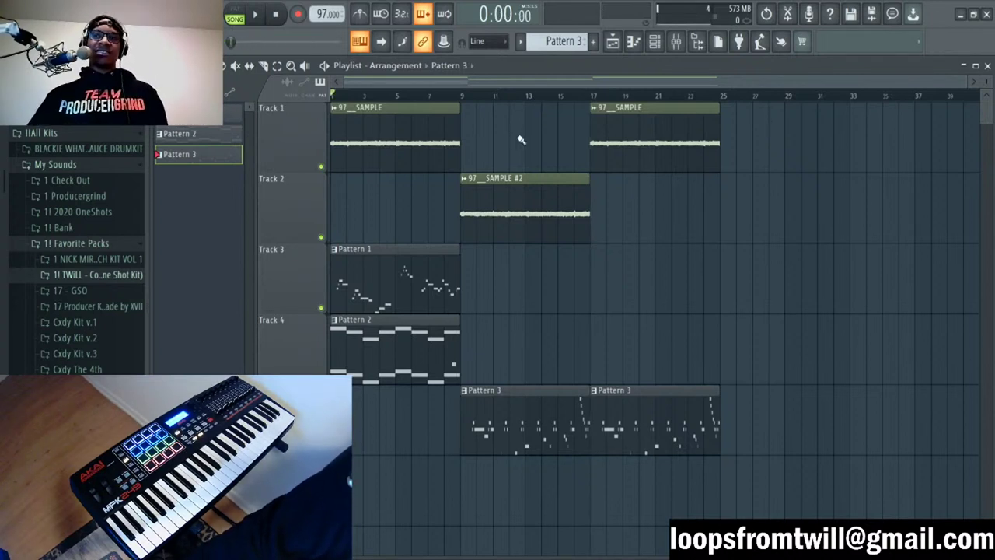
key("space")
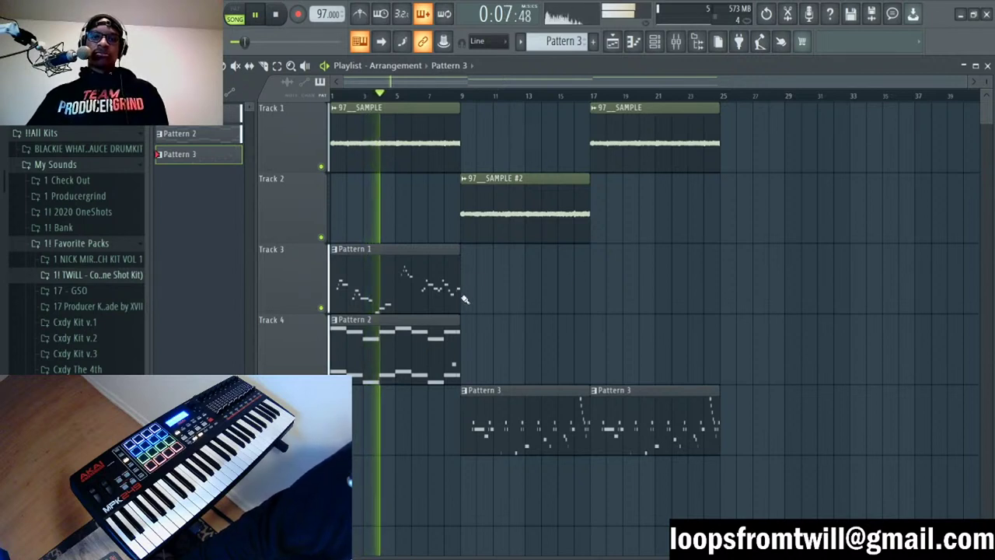
key("space")
Step: Copy the Pattern 2 clip and the 97__SAMPLE #2 clip to bar 25 on their own tracks, and play from bar 9
left_click_drag(398, 320, 782, 318)
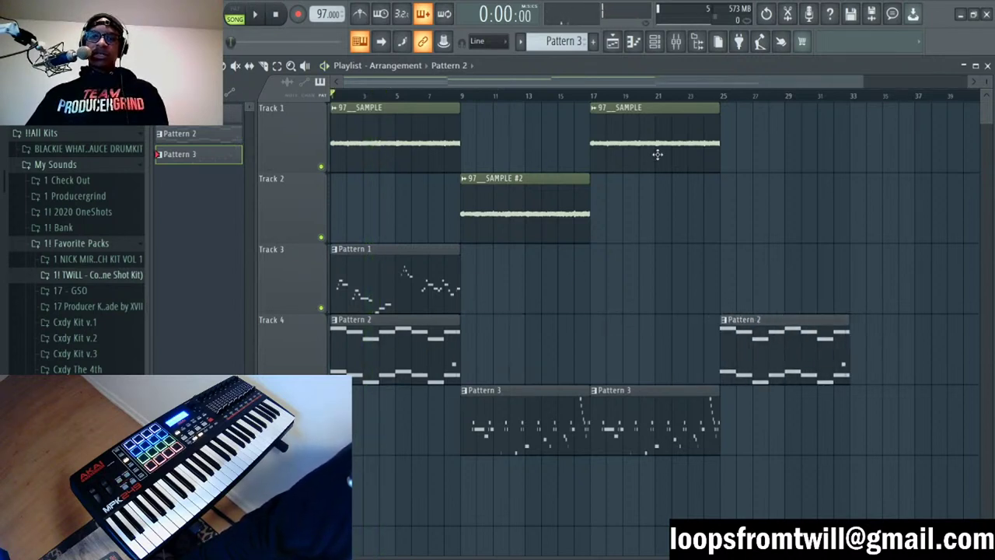
left_click_drag(546, 205, 804, 205)
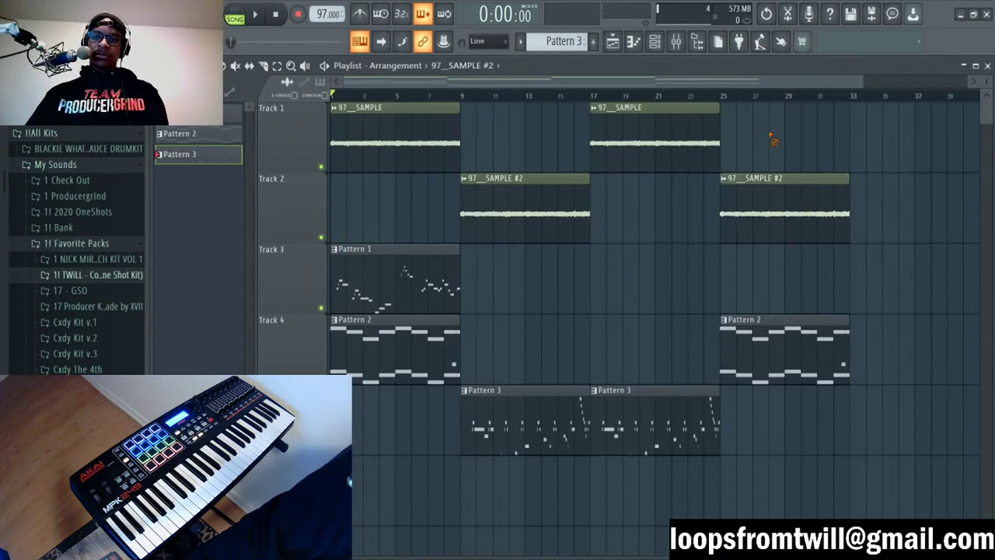
left_click_drag(717, 96, 706, 95)
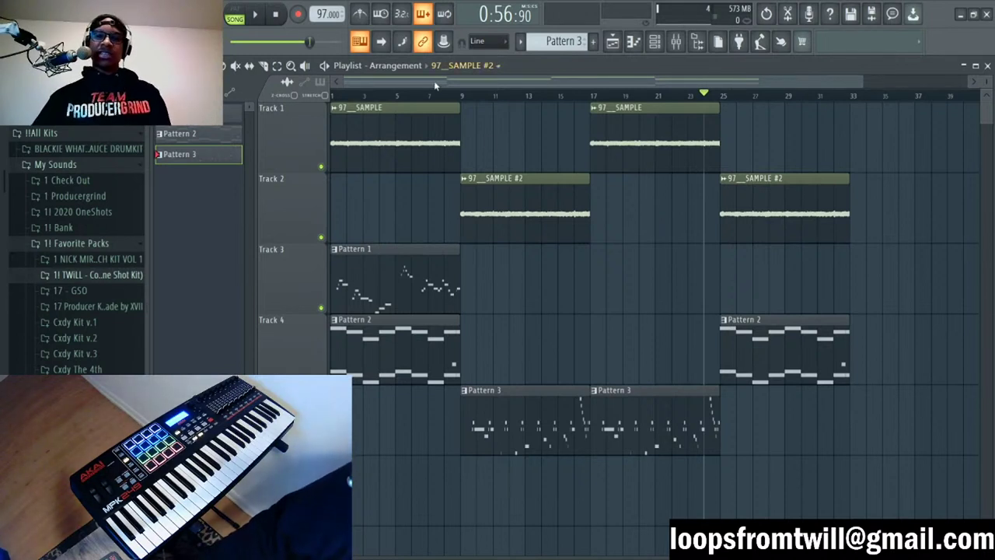
left_click(464, 98)
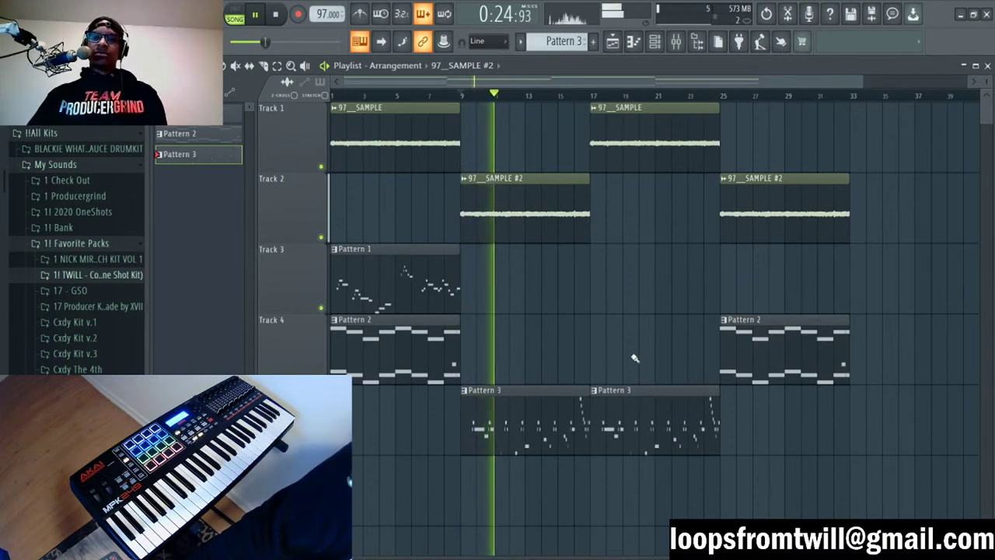
Step: Make the bar 17 Pattern 3 clip unique as Pattern 4 and move it up to Track 3 at bar 17
double_click(627, 401)
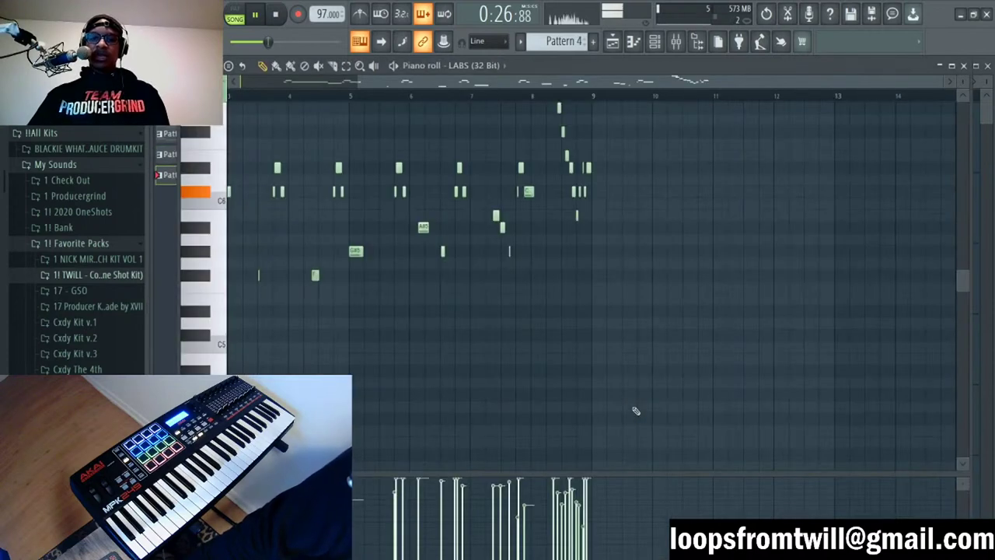
key("F5")
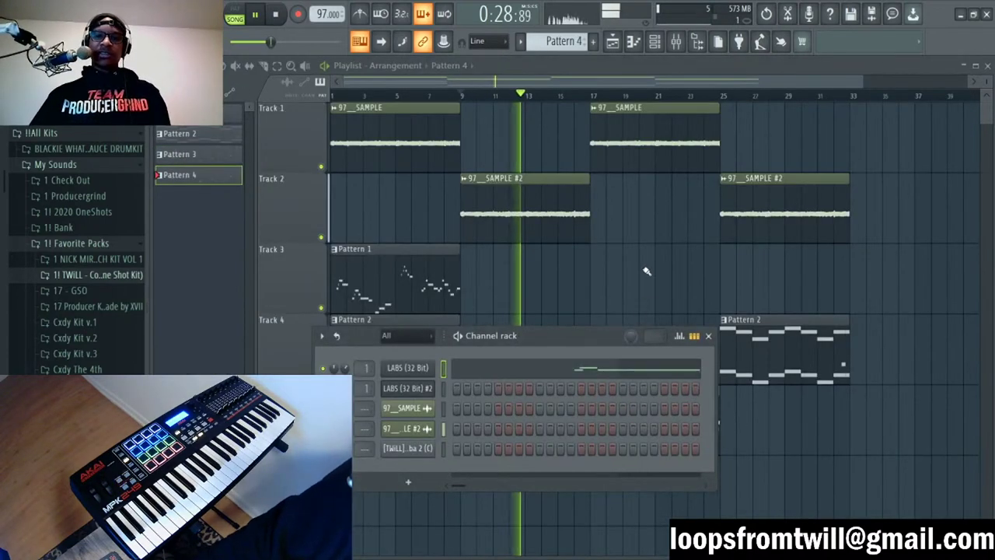
left_click(657, 434)
left_click_drag(657, 436, 678, 247)
left_click(560, 333)
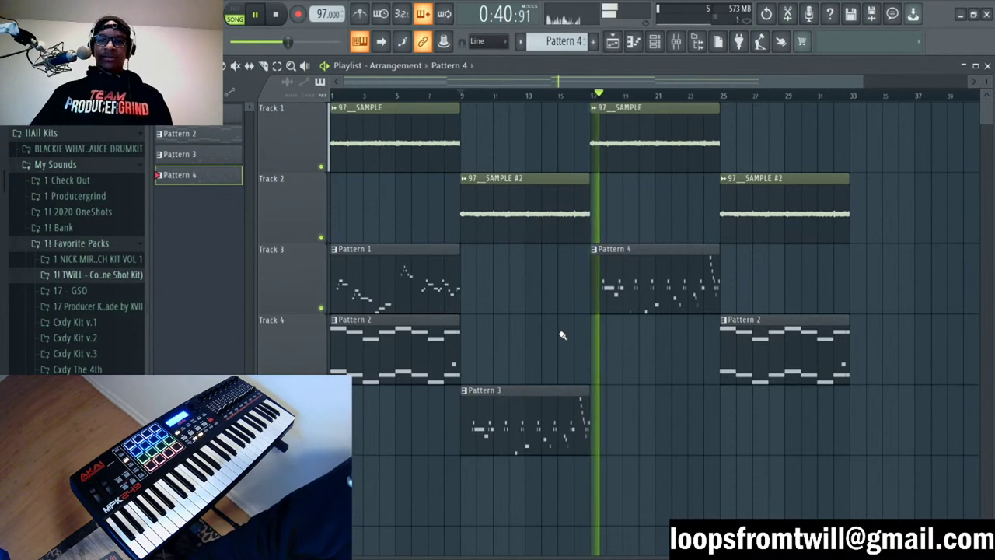
Step: Transpose all LABS notes in Pattern 4 down one octave and stop playback
double_click(621, 298)
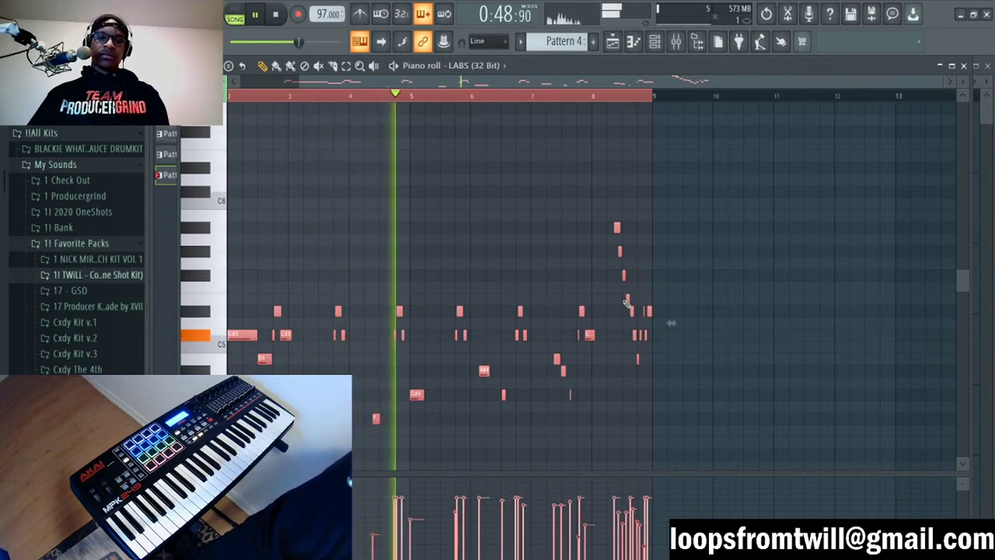
key("F7")
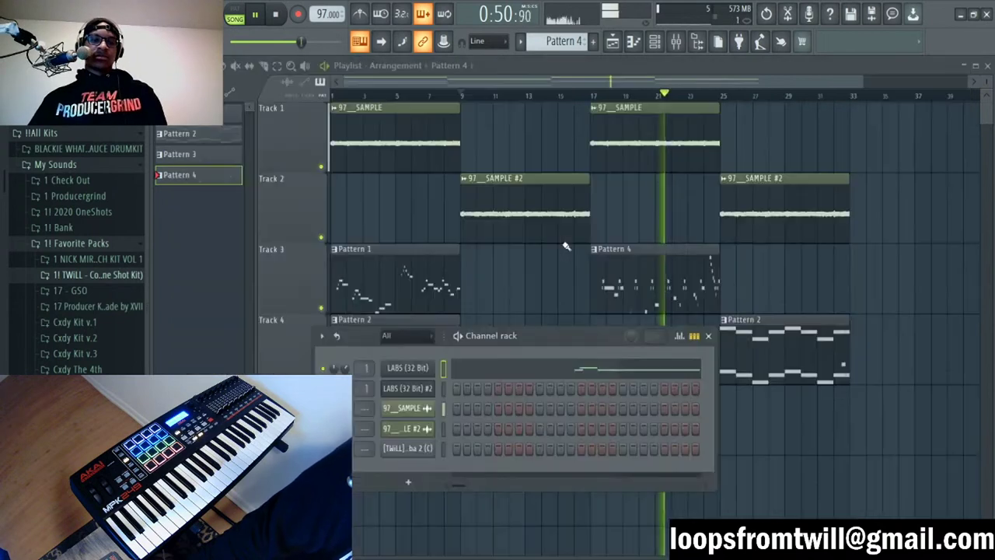
key("space")
key("F6")
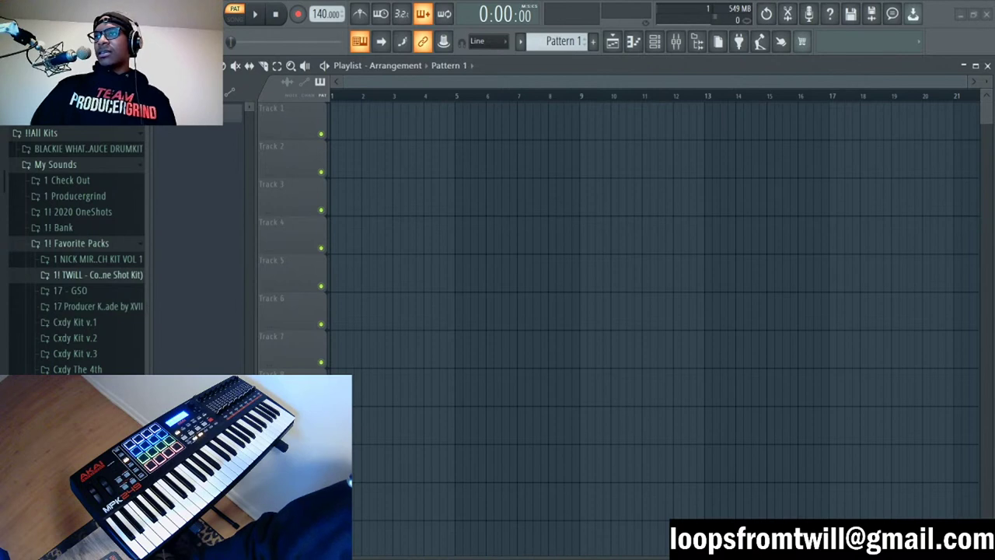
Step: Place the Lost Feelings 165BPM loop on Track 1 of the new project and align its start with bar 1
scroll(653, 311, "down", 1)
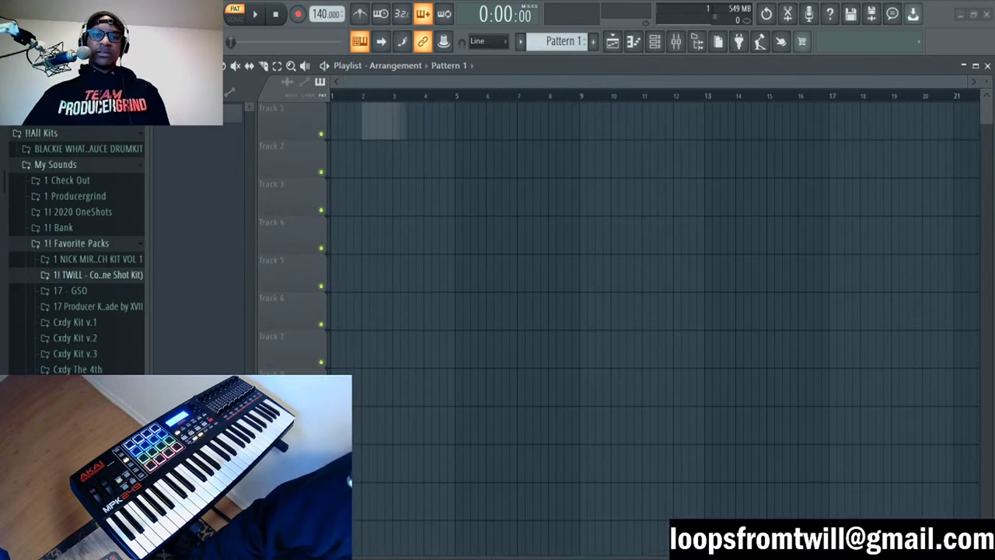
left_click_drag(383, 116, 343, 123)
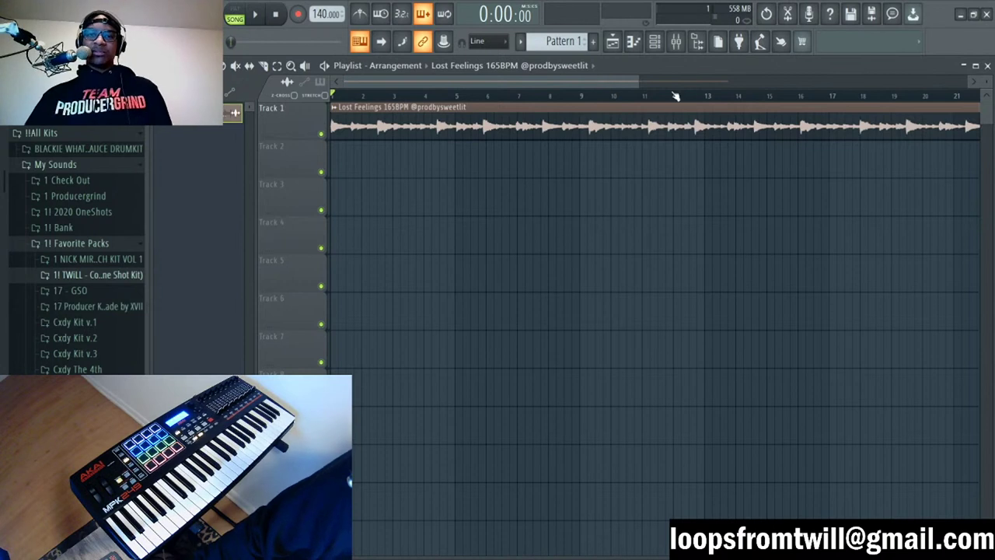
scroll(653, 233, "down", 5)
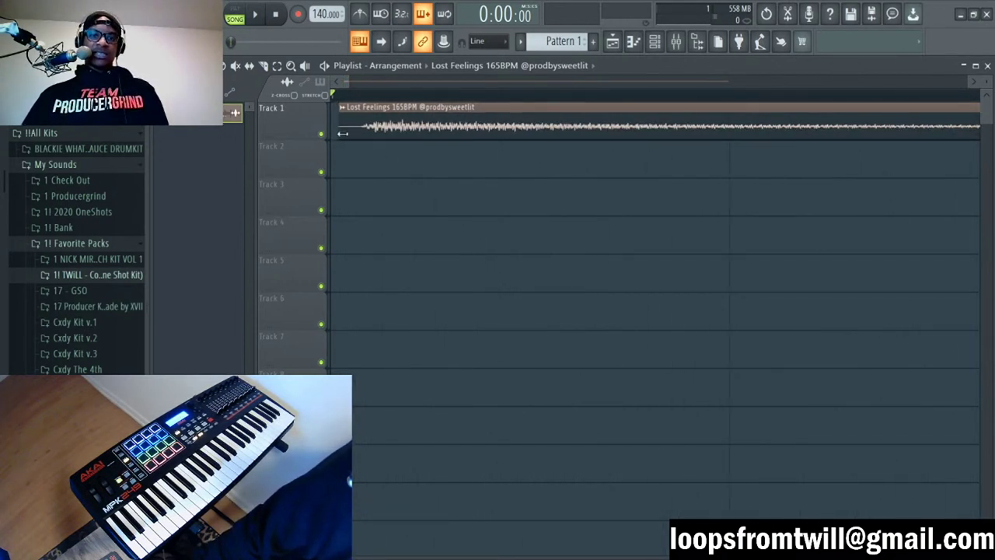
mouse_move(359, 136)
left_mouse_down()
mouse_move(376, 132)
mouse_move(360, 127)
left_mouse_up()
Step: Play the Lost Feelings loop and set the project tempo to 165 BPM
scroll(362, 95, "down", 5)
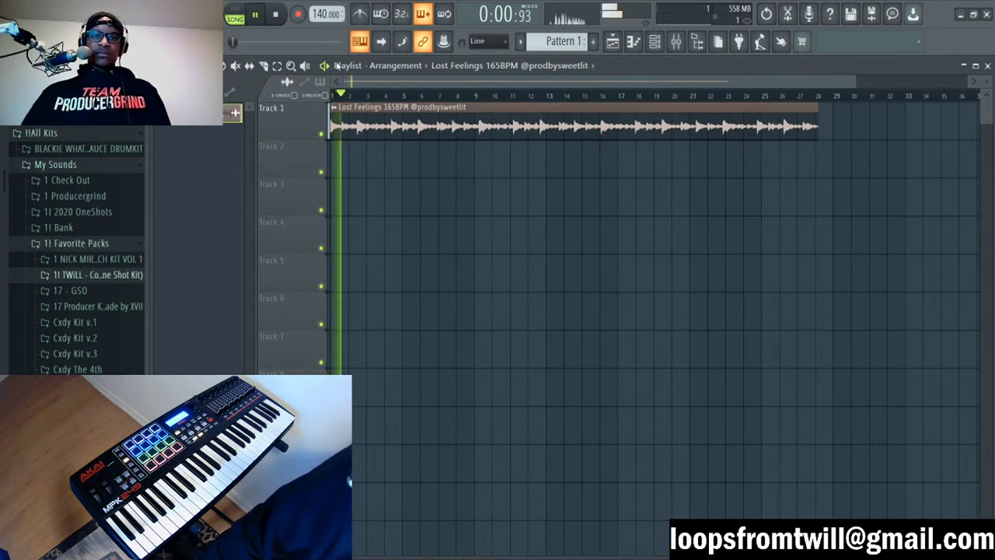
key("space")
left_click_drag(325, 14, 325, 8)
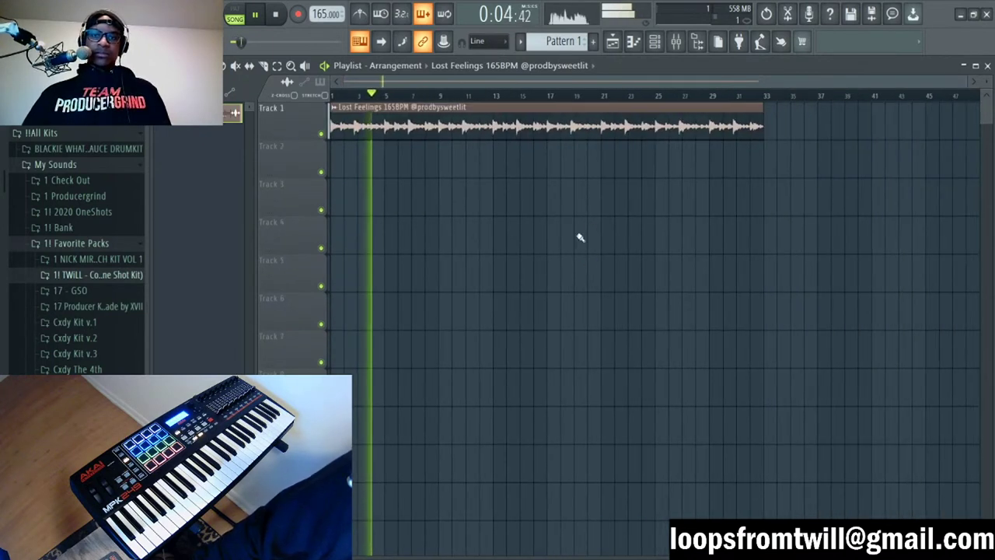
Step: Add a Pattern 1 clip on Track 2 from bar 1 to bar 9 and reselect the Lost Feelings loop as the clip source
left_click(334, 156)
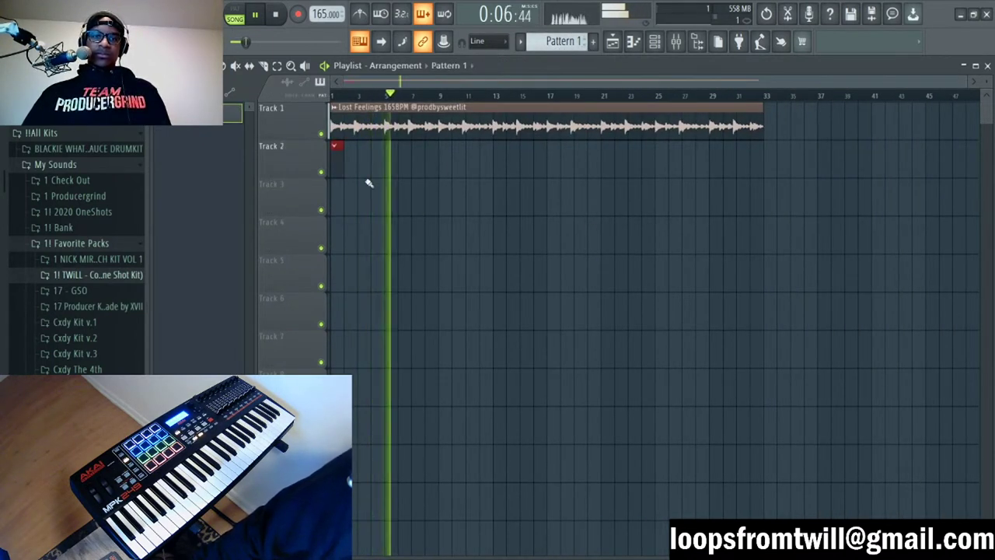
left_click_drag(344, 171, 435, 179)
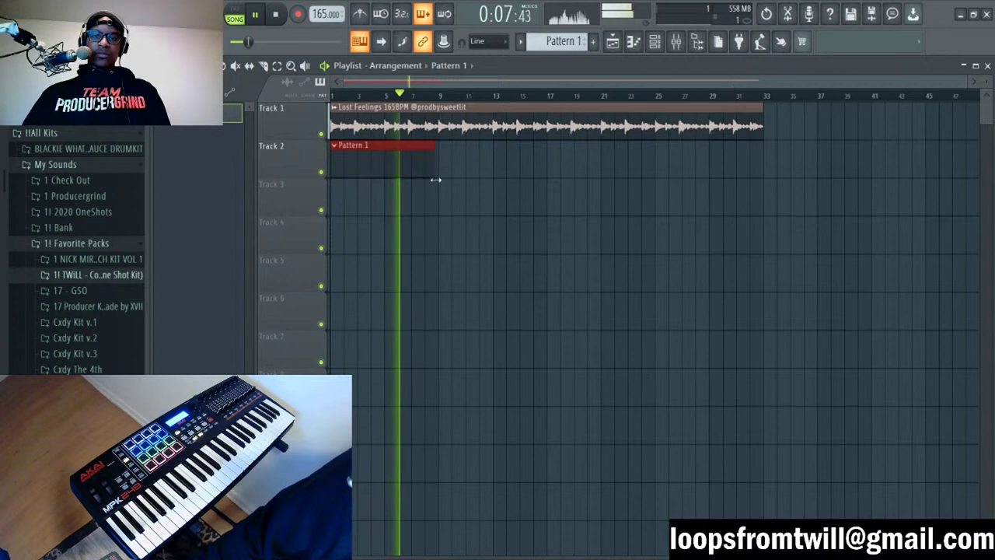
double_click(457, 127)
left_click(530, 131)
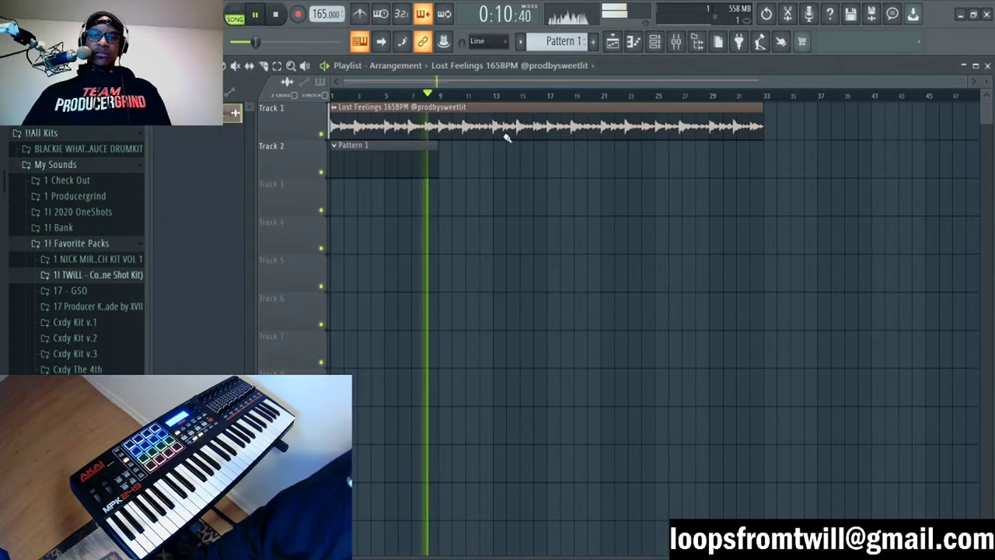
left_click(676, 41)
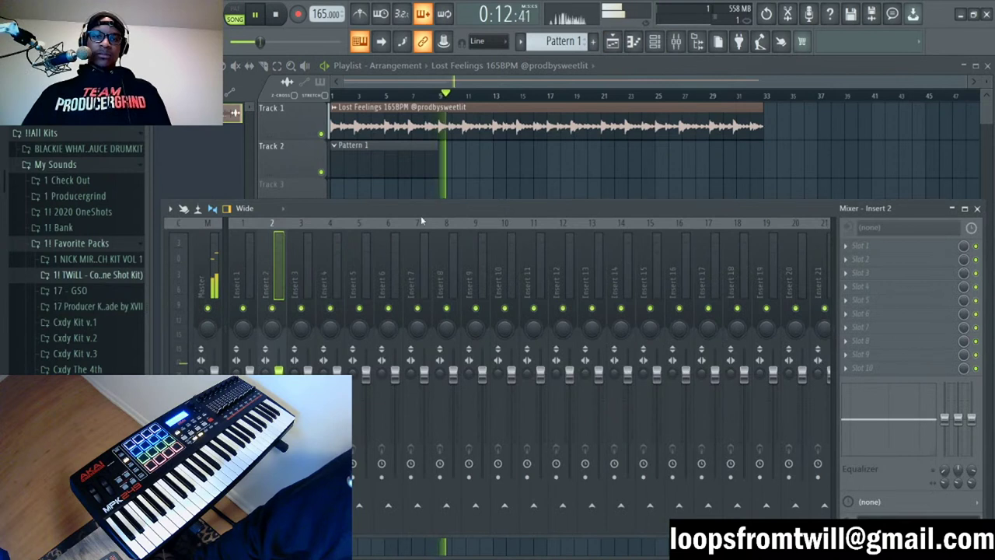
key("F9")
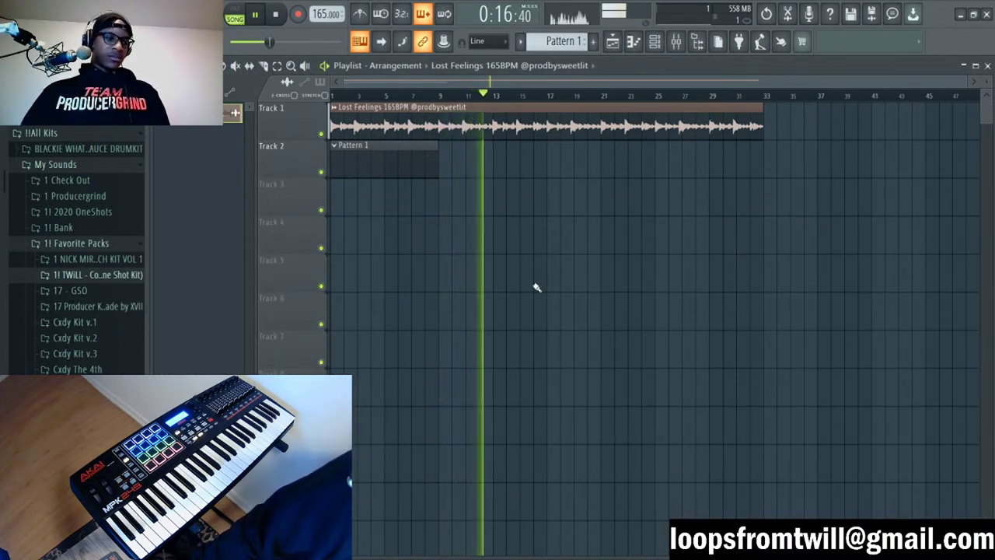
key("space")
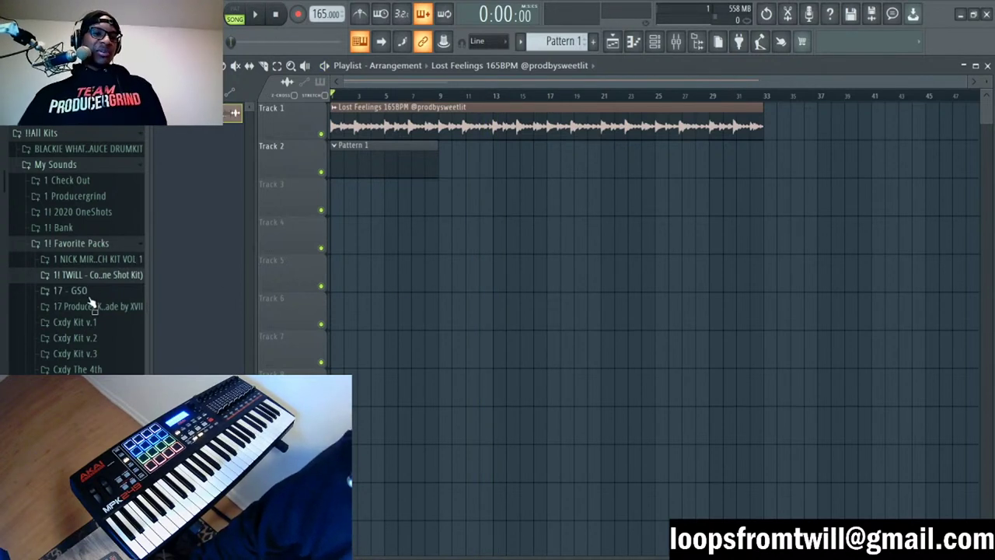
Step: Open the TWiLL one shot kit's !One Shot (Sub) folder and audition its bubba sub samples over the playing loop
left_click(123, 275)
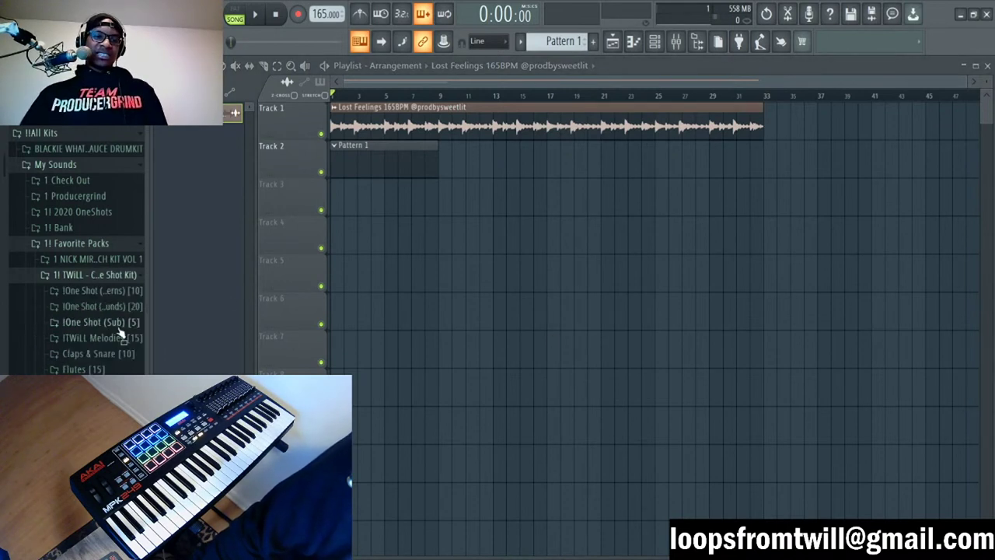
left_click(116, 324)
scroll(123, 365, "down", 3)
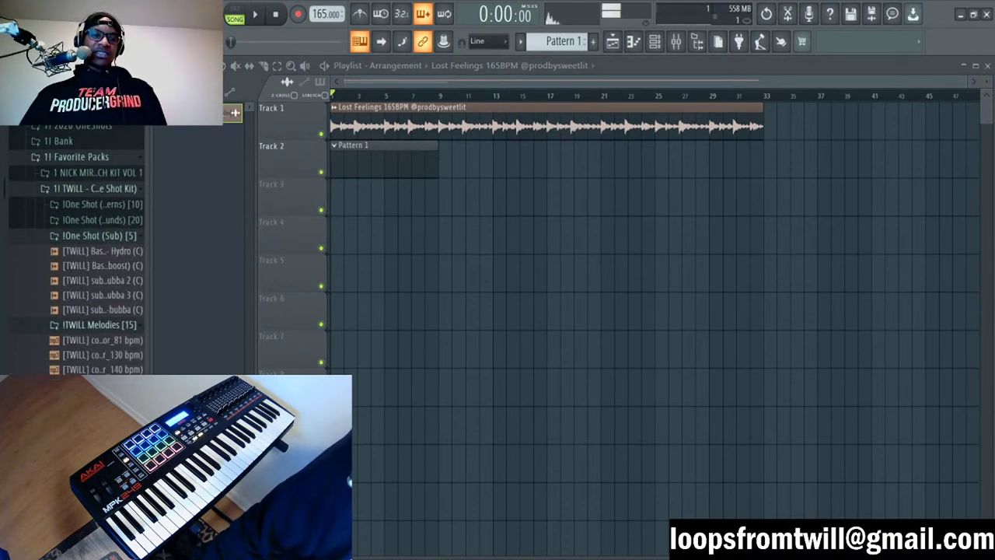
key("space")
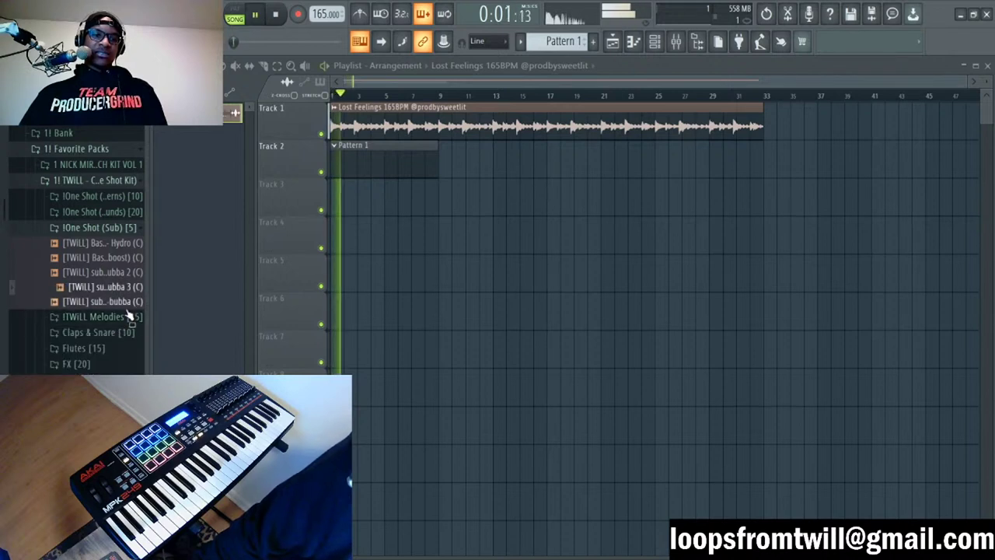
left_click(128, 301)
Step: Add the [TWiLL] suba-uba-bubba (C) sample to the channel rack as a new channel, then stop playback
left_click(651, 42)
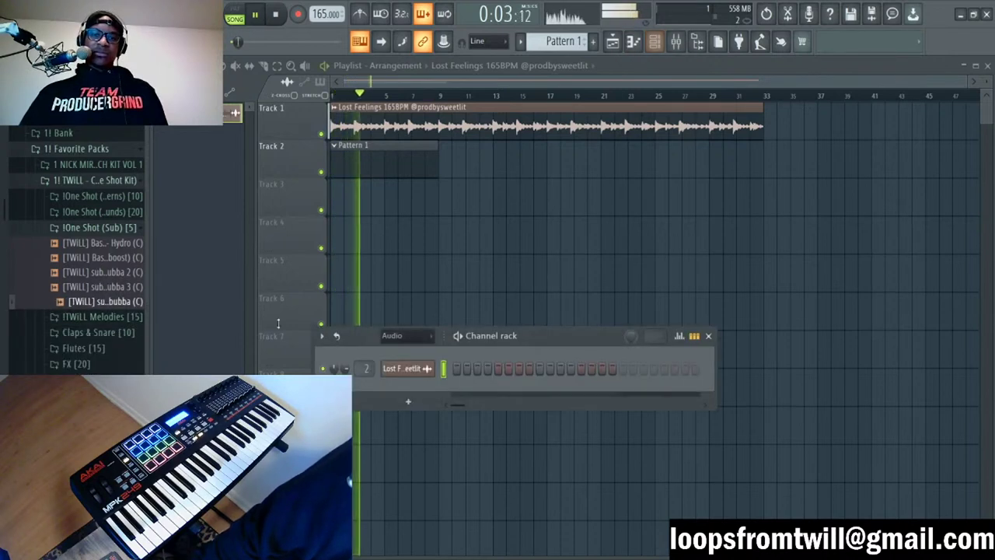
left_click_drag(129, 297, 392, 387)
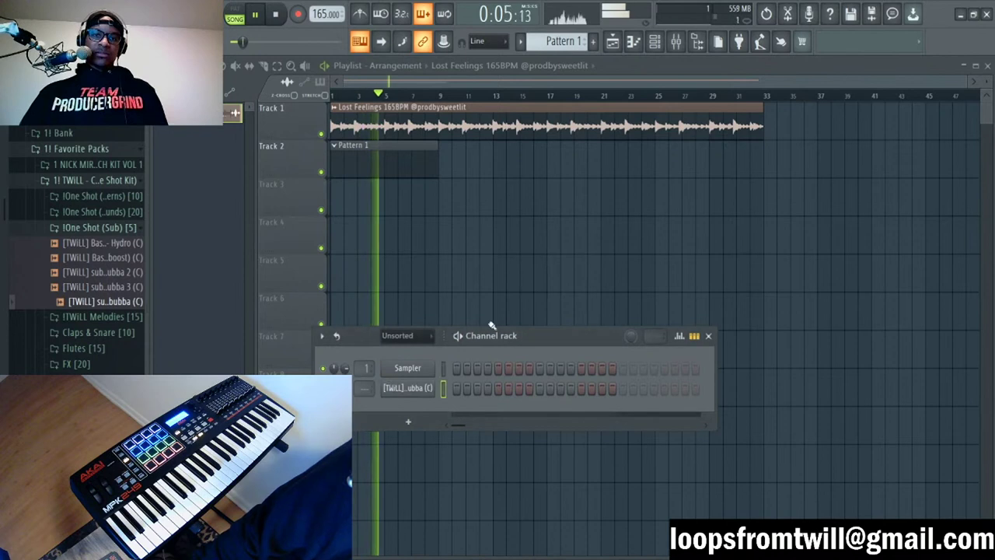
key("F6")
key("space")
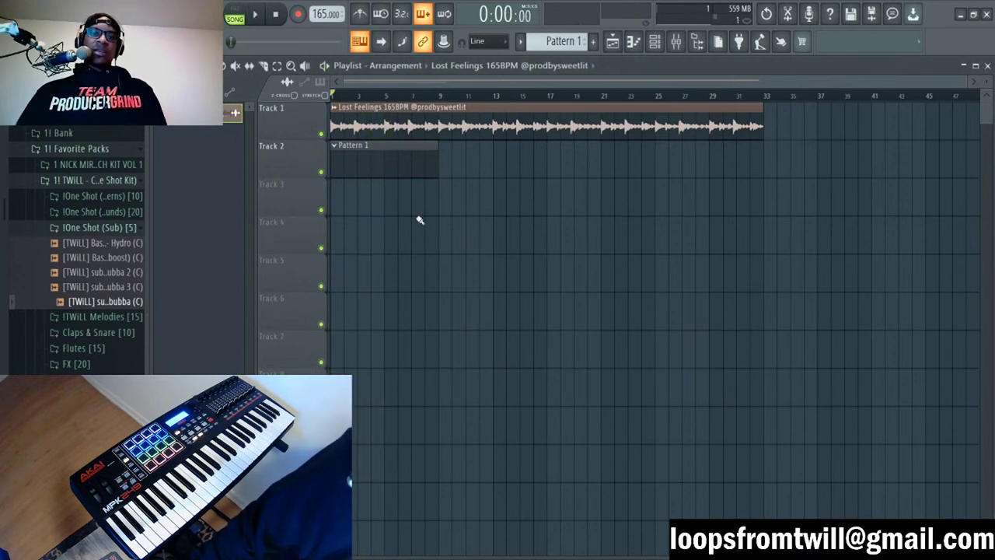
Step: Open the suba-uba-bubba channel's empty piano roll and rehearse a bass line over the playing loop
left_click(651, 43)
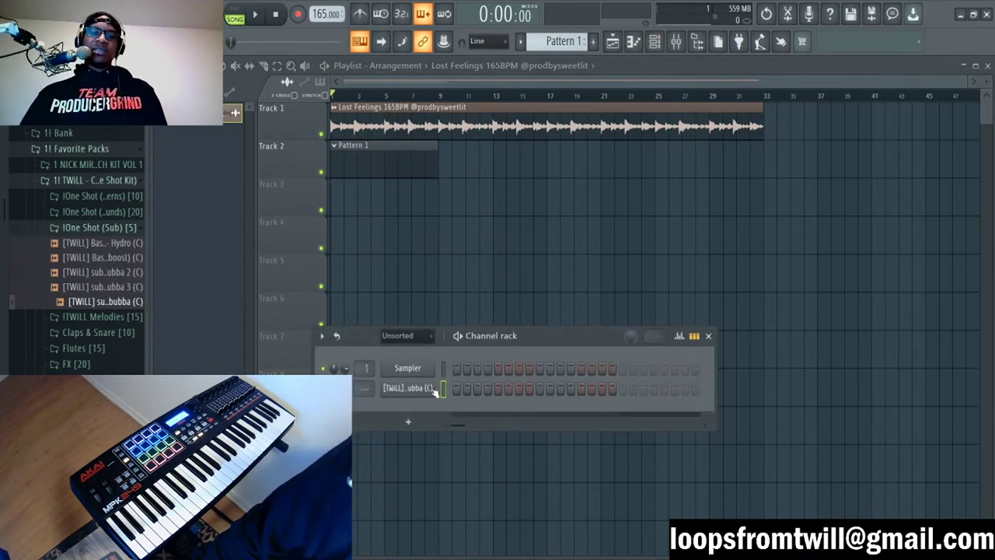
key("F7")
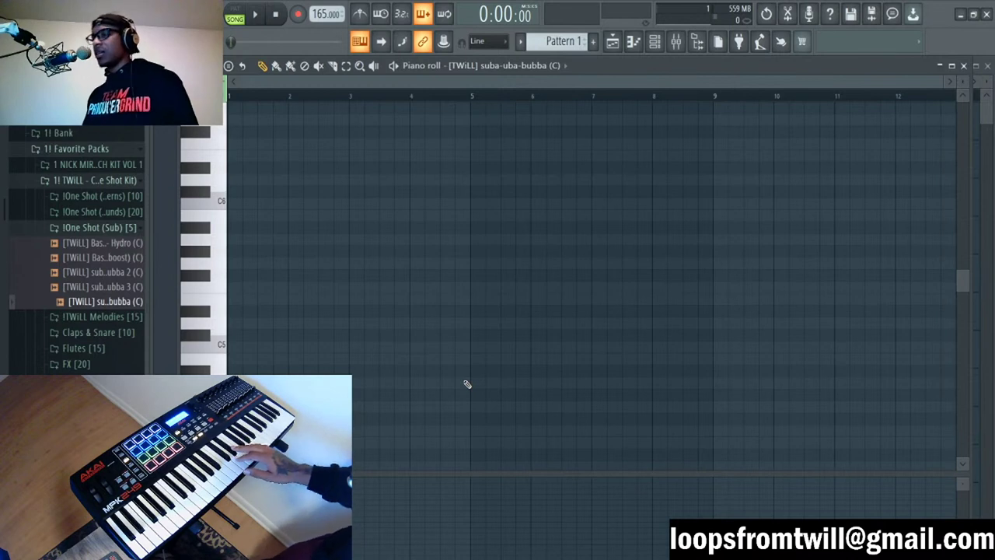
key("space")
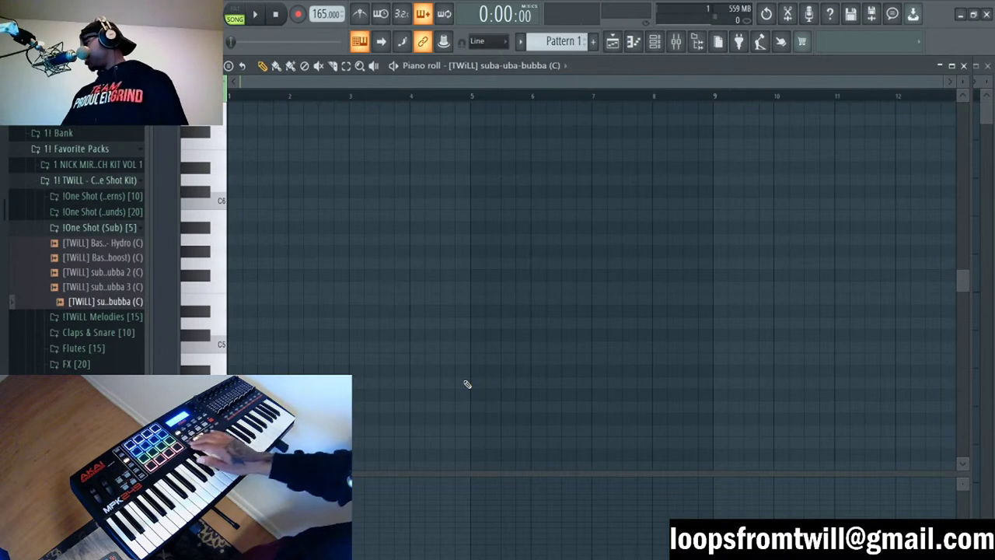
key("space")
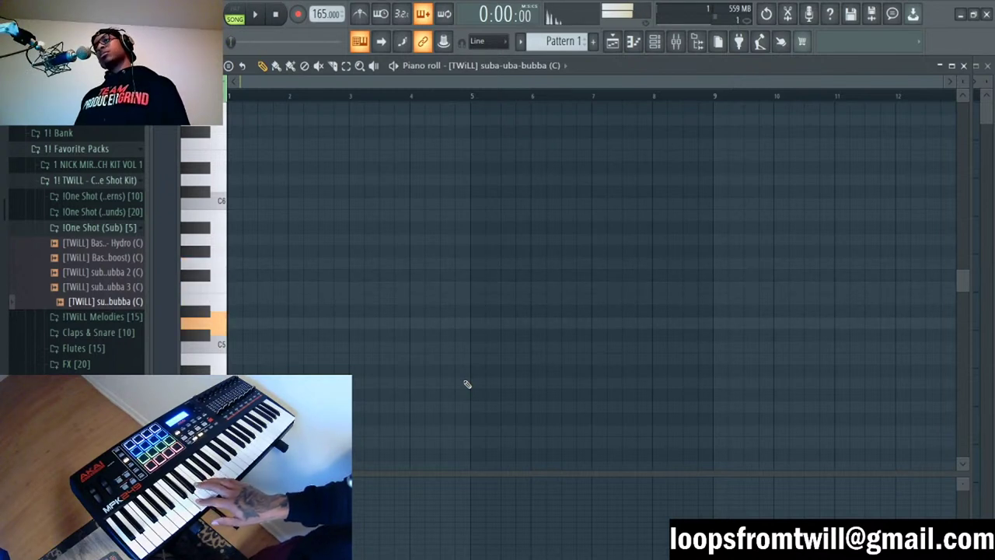
key("space")
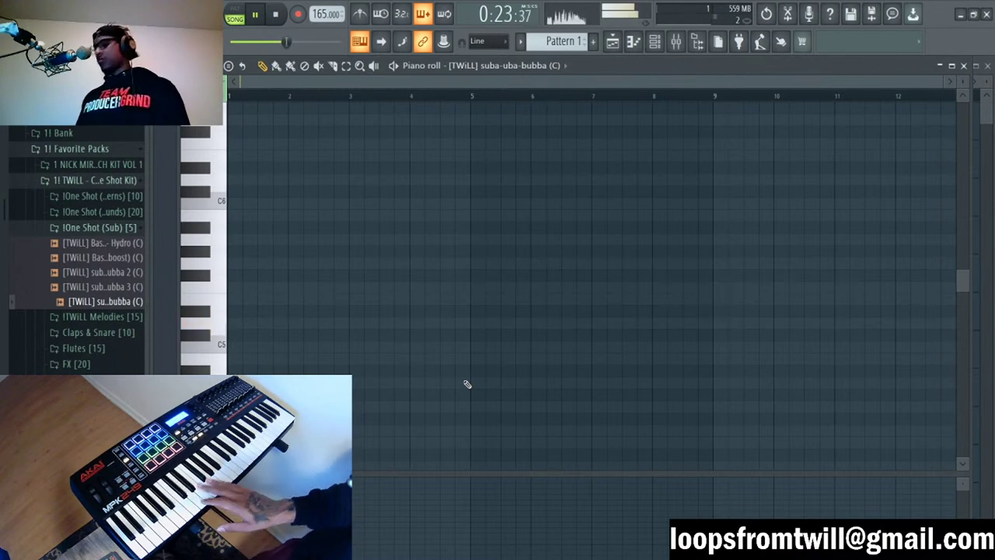
Step: Record the bass line into Pattern 1 and extend its clip on Track 2 to bar 17 in the playlist
key("space")
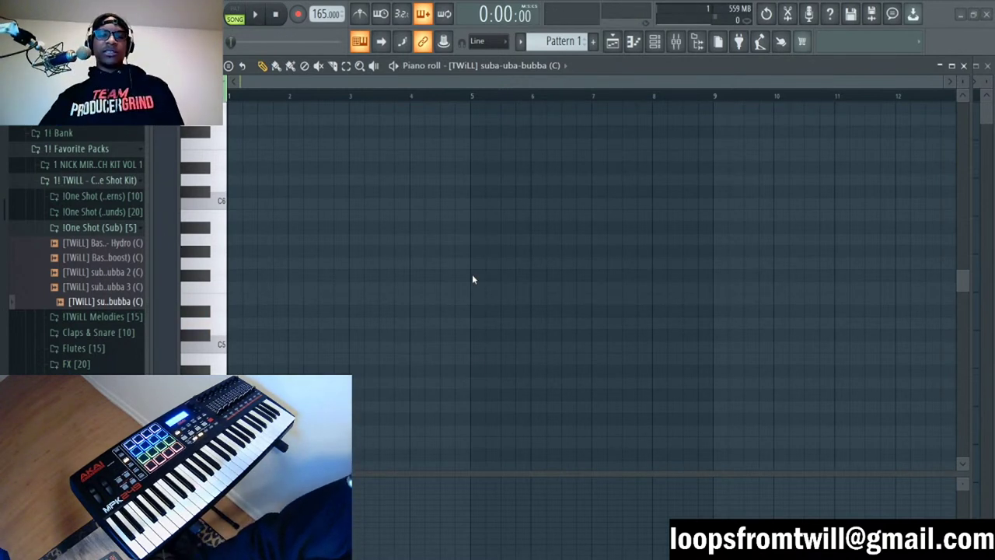
key("F5")
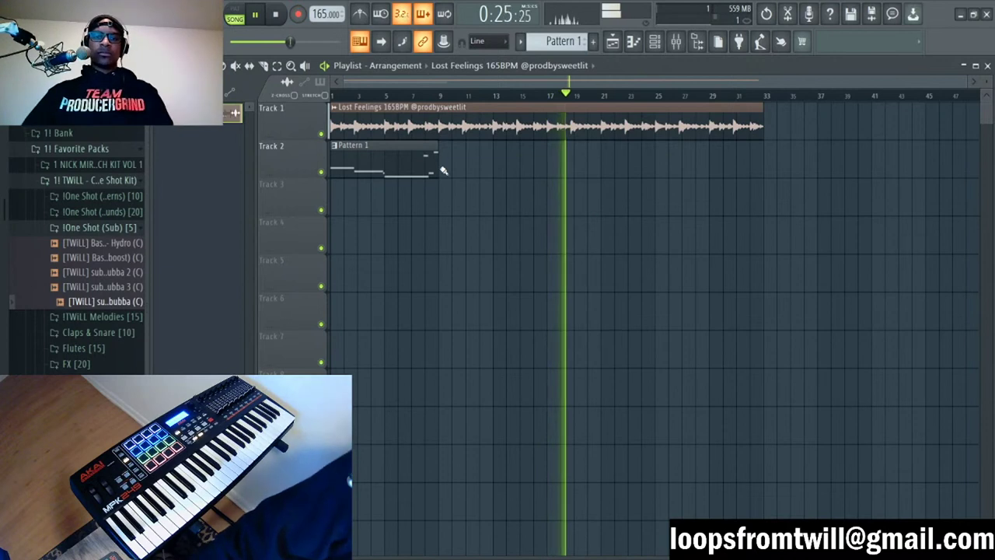
left_click_drag(443, 171, 547, 163)
key("space")
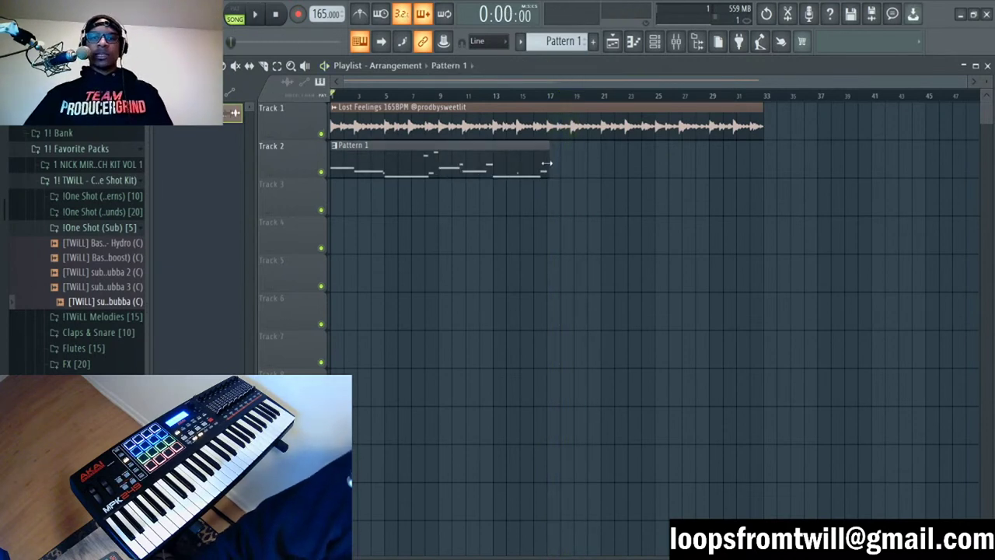
Step: In the bass pattern's piano roll, shorten the first F5 note to about the middle of bar 4 and trim the following D5
double_click(519, 165)
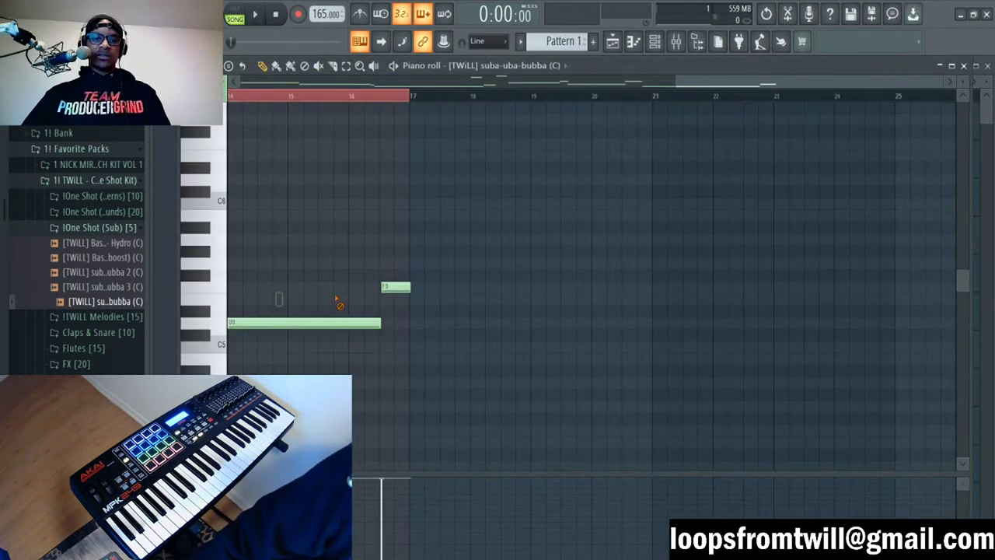
scroll(405, 265, "down", 3)
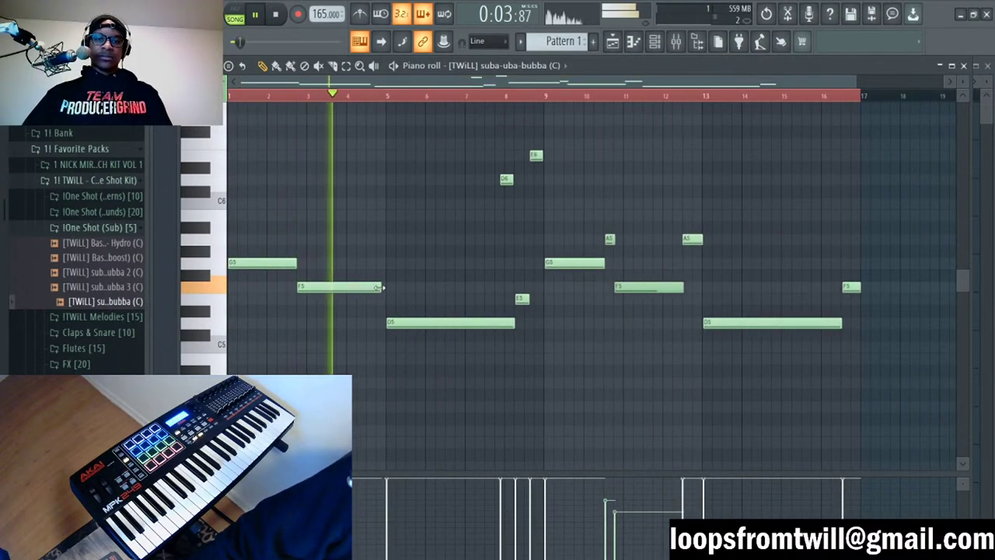
left_click_drag(380, 287, 365, 281)
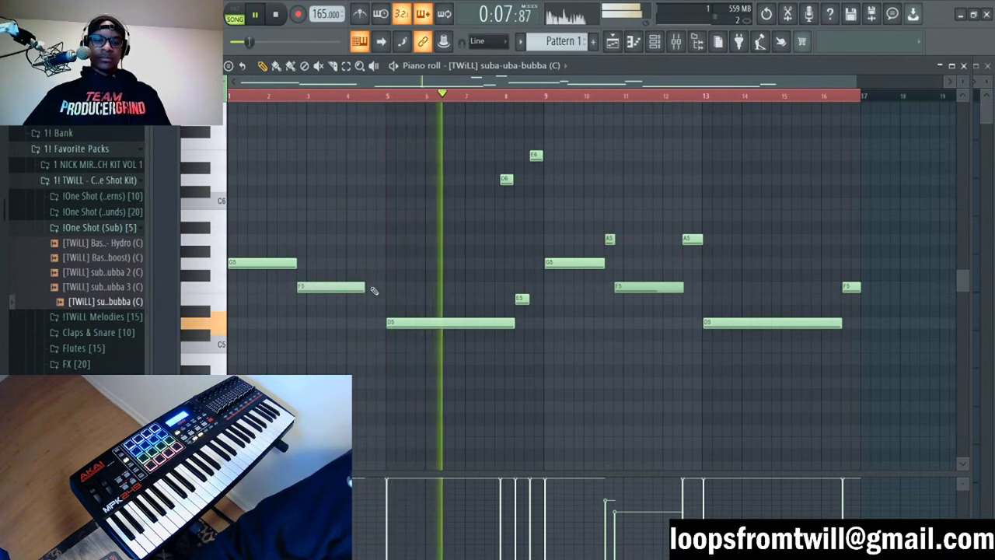
mouse_move(365, 287)
left_mouse_down()
mouse_move(389, 285)
mouse_move(367, 286)
left_mouse_up()
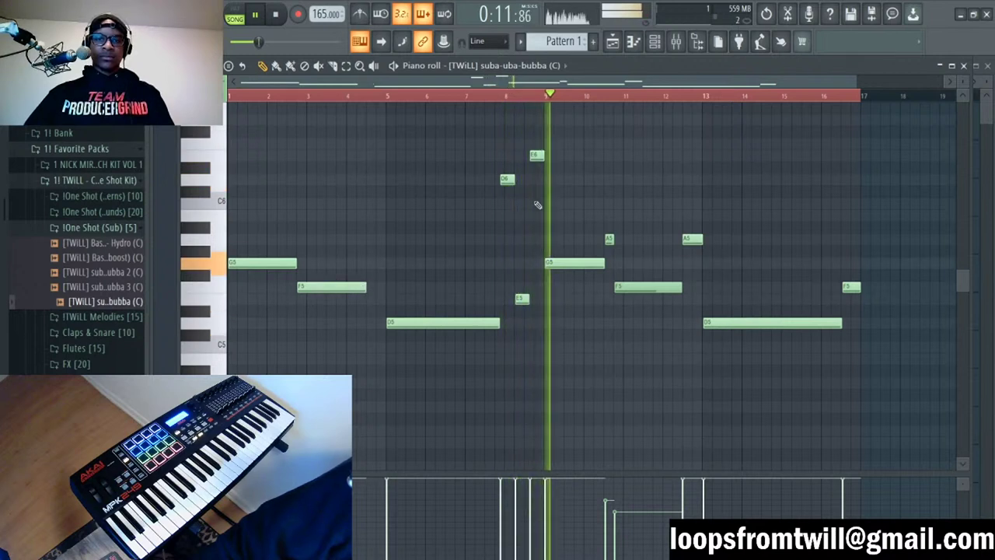
Step: Delete the high E6 note in bar 8, remove the stray long note placed there, and replay the song
right_click(536, 155)
key("space")
left_click_drag(525, 157, 526, 138)
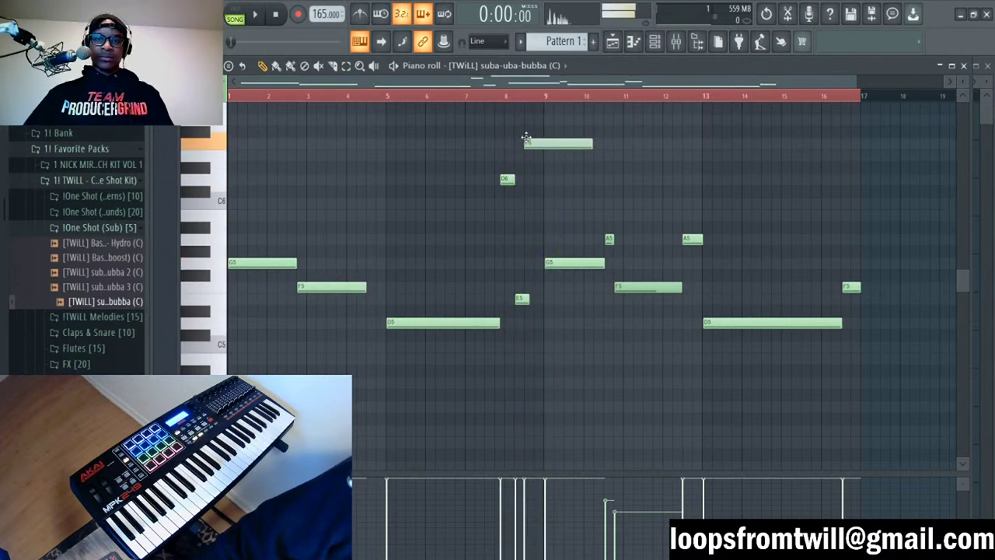
right_click(527, 116)
key("space")
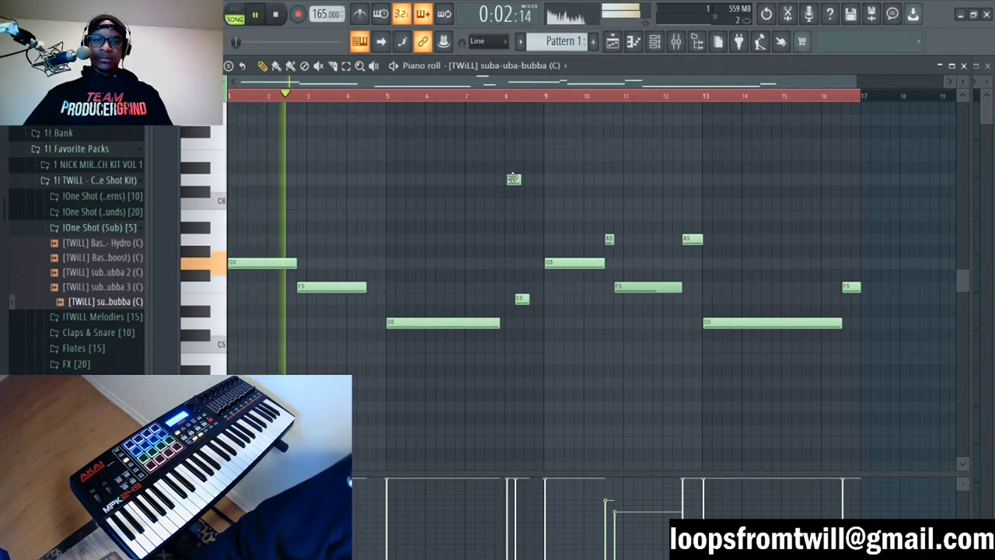
Step: Delete the short E5 and D6 notes around bar 8 while replaying the song
left_click(519, 298)
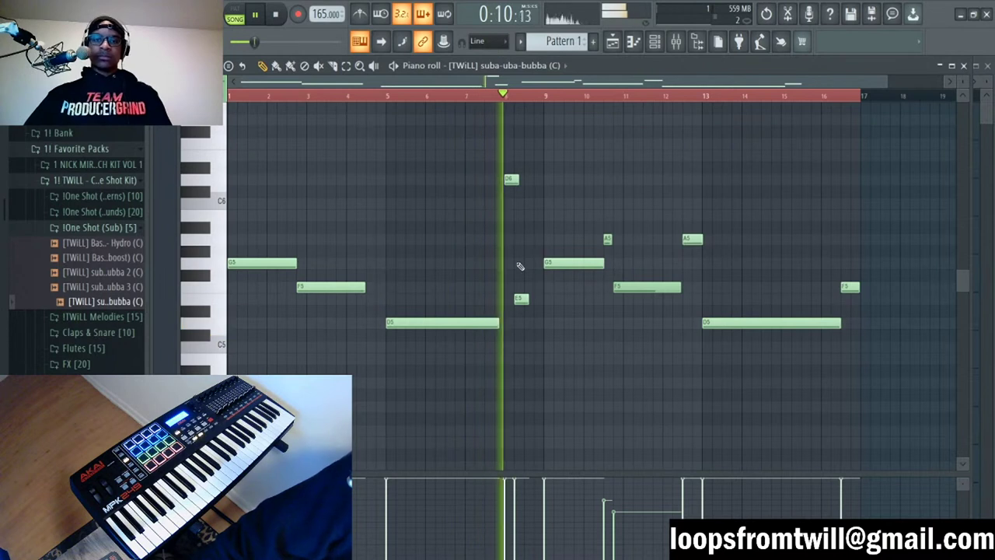
key("space")
key("space")
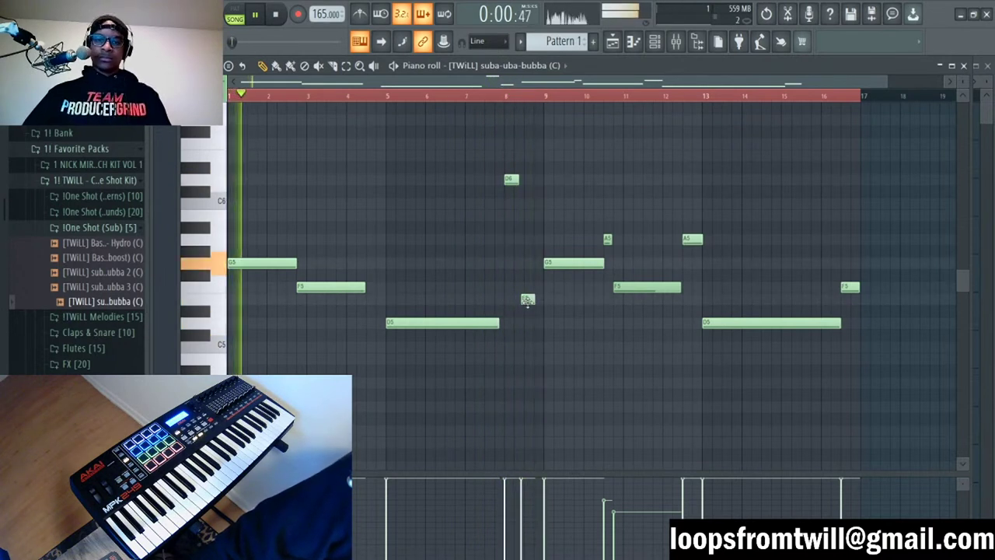
right_click(521, 298)
right_click(511, 178)
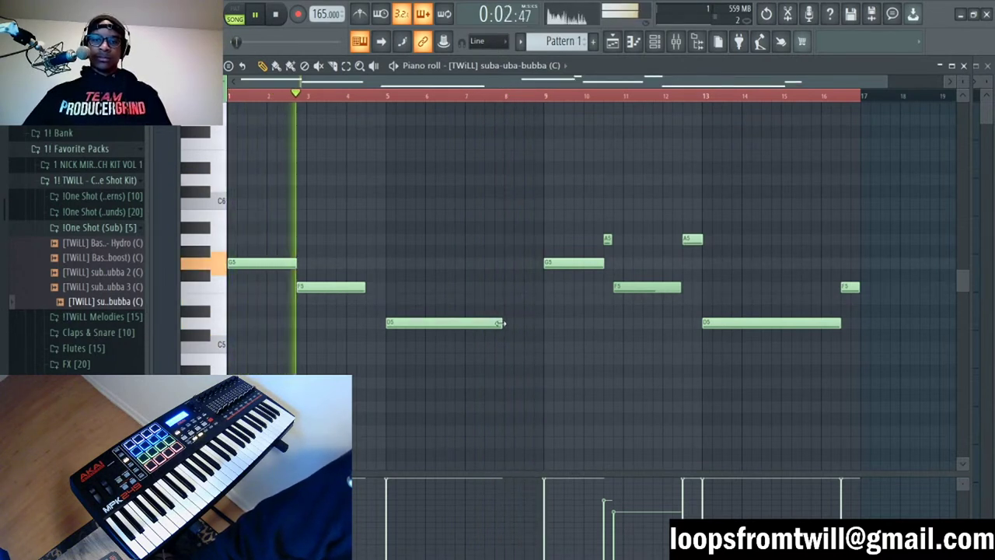
Step: Lengthen the D5 note at bar 5 nearly to bar 8 and slice it in two just before bar 7
mouse_move(498, 321)
left_mouse_down()
mouse_move(523, 325)
mouse_move(502, 323)
left_mouse_up()
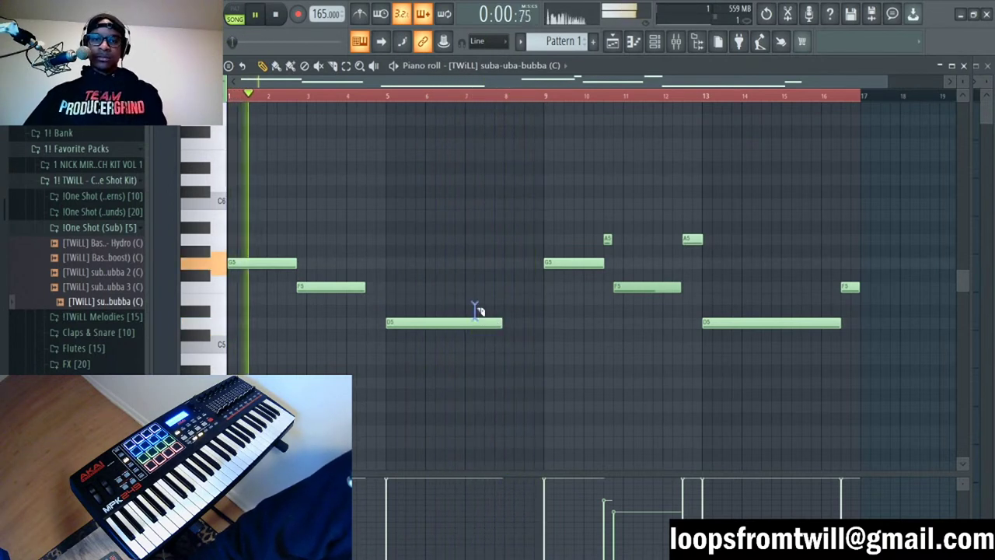
left_click(466, 320)
key("space")
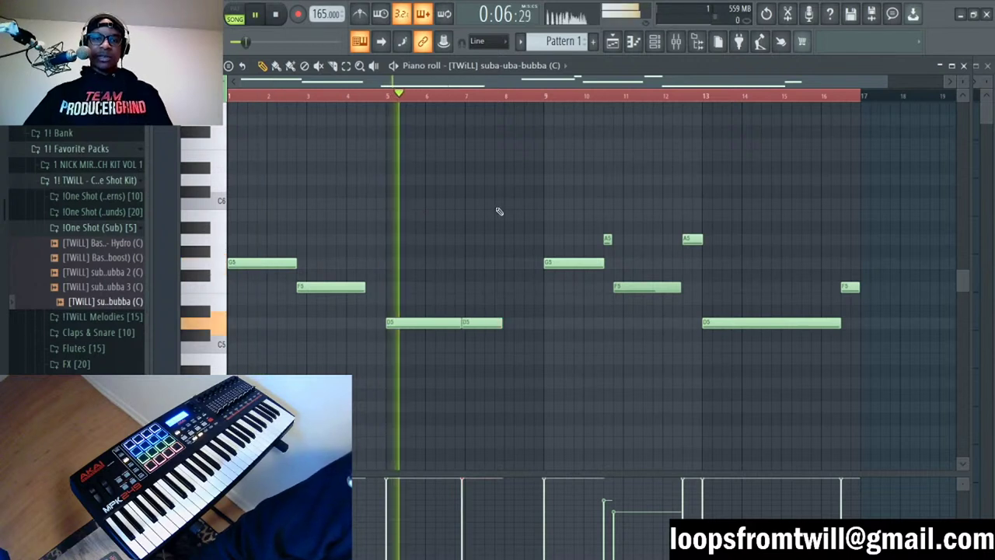
Step: Shorten the first D5 piece to about mid bar 6, move the second before bar 7 and extend it to mid bar 8
left_click_drag(471, 324, 479, 325)
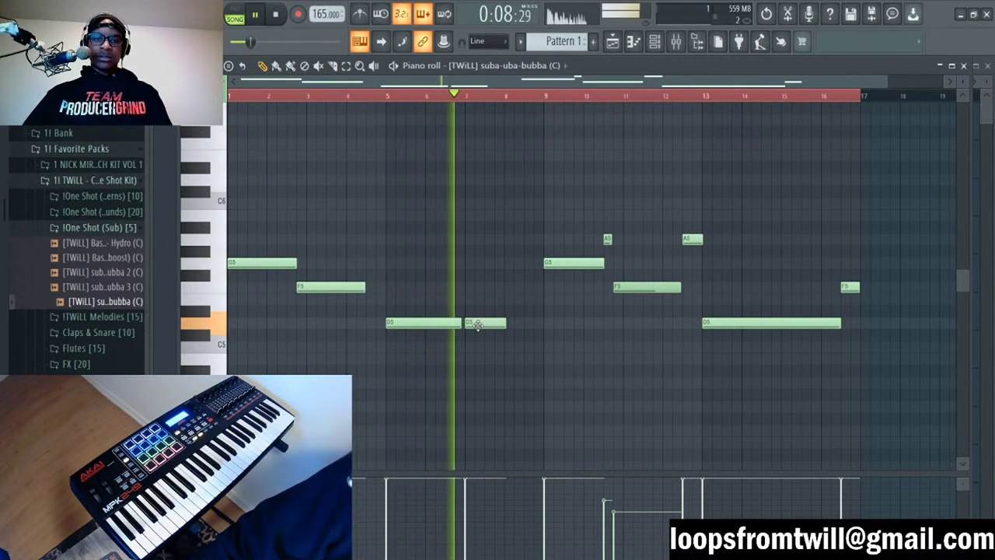
key("space")
key("space")
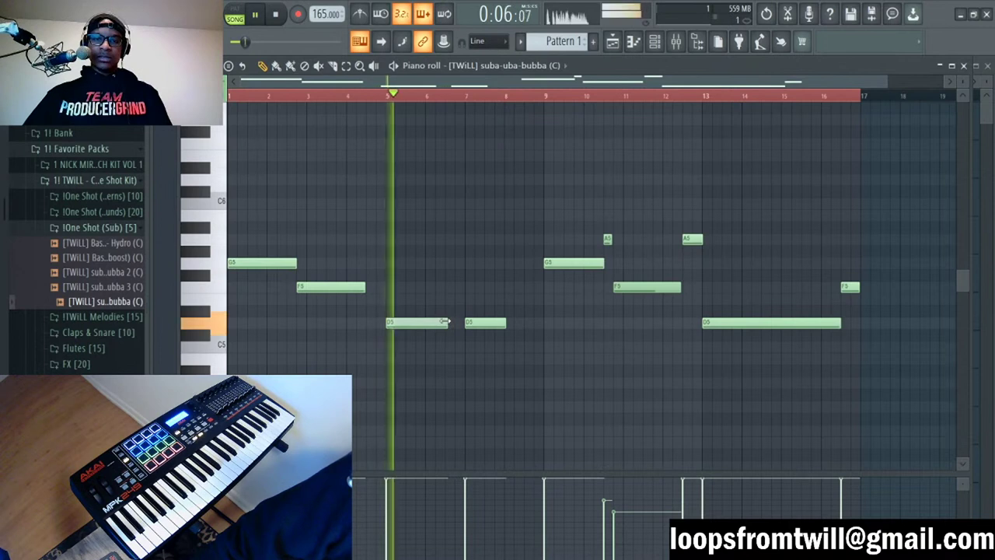
left_click_drag(451, 324, 527, 325)
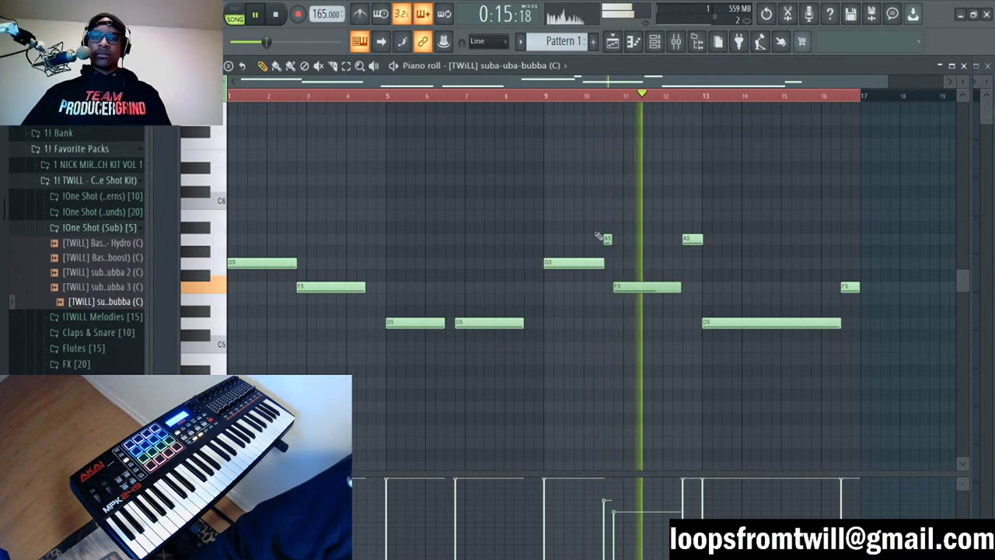
Step: Select the bass notes from bar 9 to bar 16 and audition the second half in pattern mode from bar 9
left_click_drag(573, 225, 852, 374)
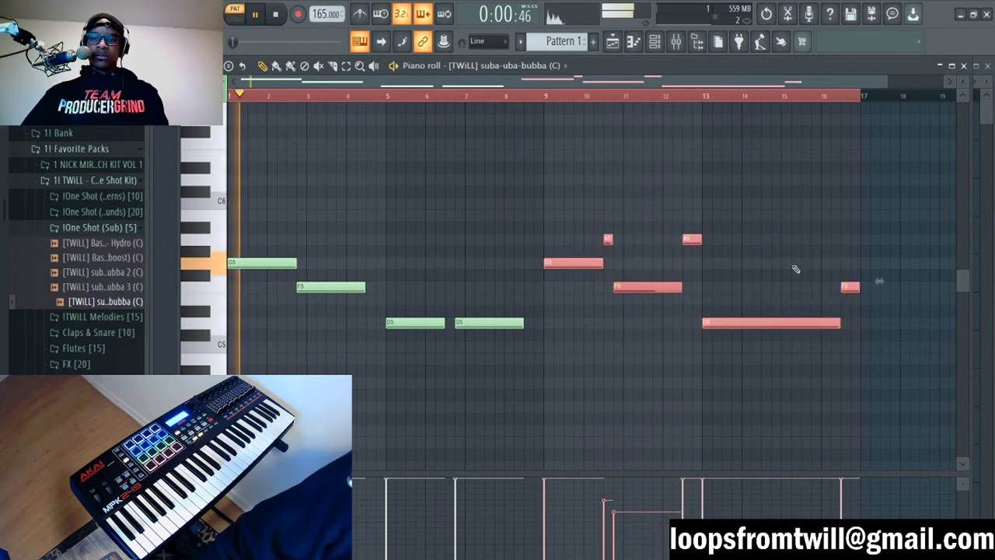
left_click(562, 129)
key("l")
key("space")
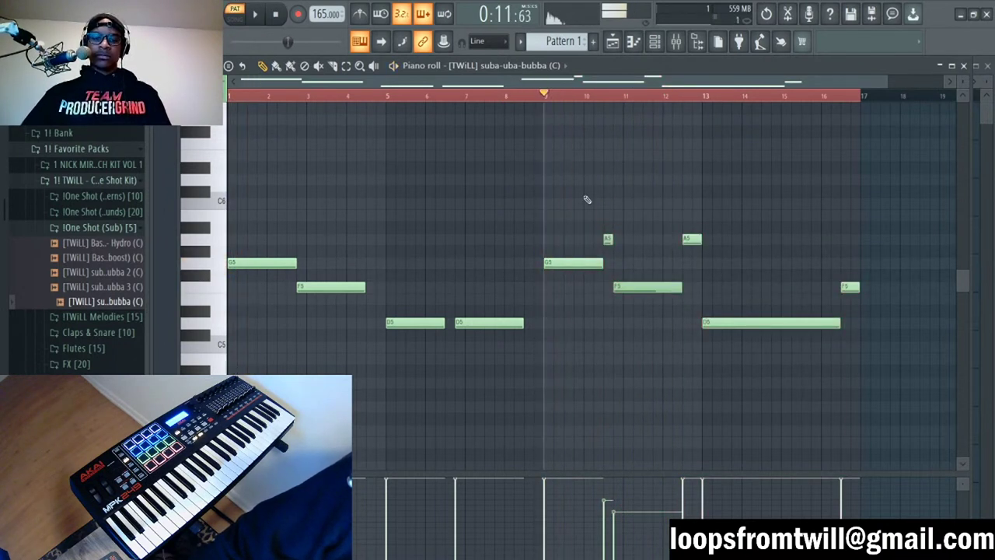
left_click(544, 89)
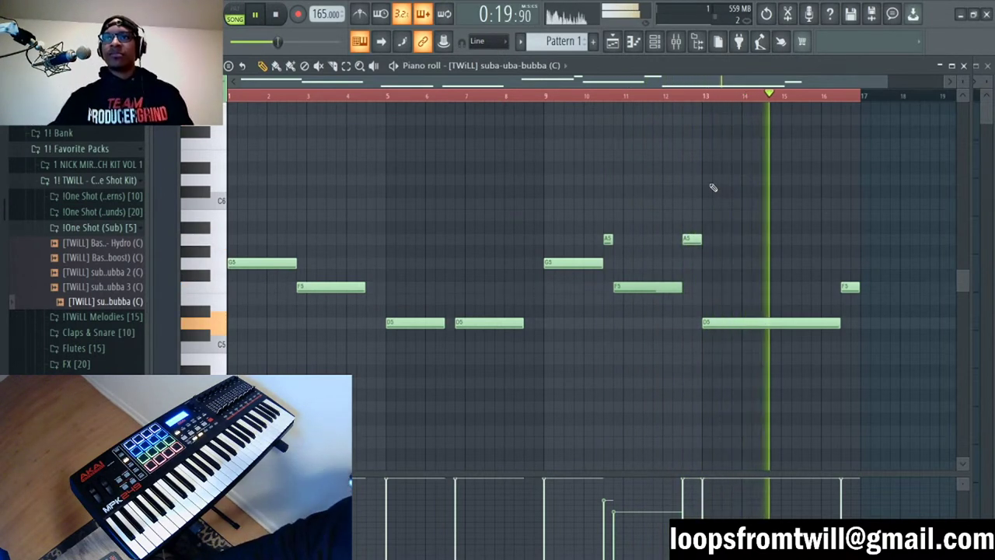
Step: Duplicate all the bass notes one octave higher at the same positions and deselect them
key("ctrl+a")
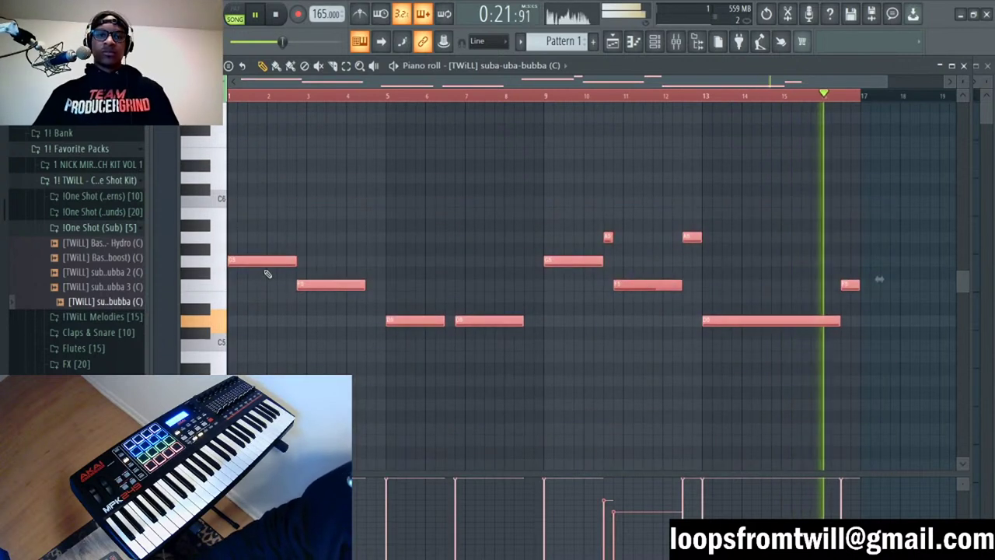
key("ctrl+c")
key("ctrl+v")
key("ctrl+Up")
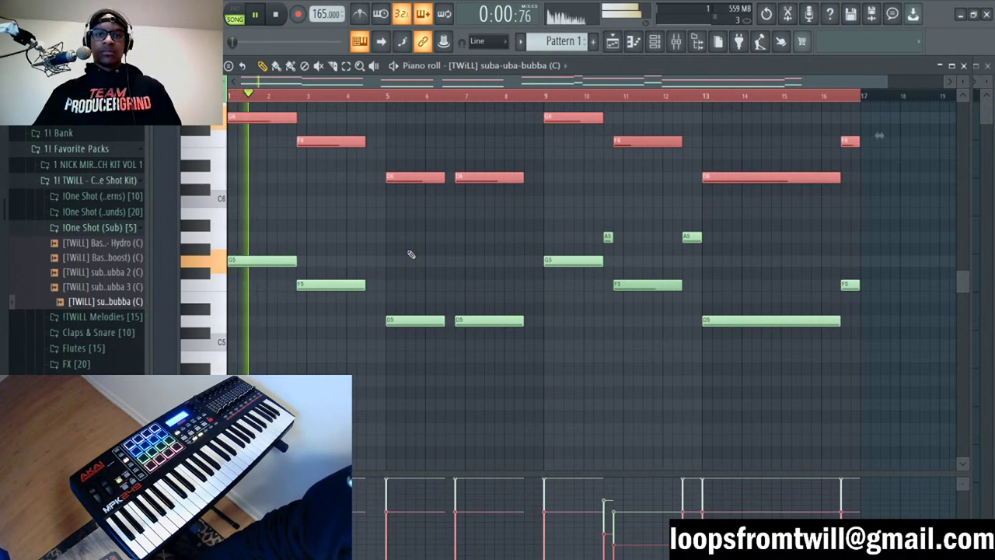
key("ctrl+d")
scroll(460, 253, "up", 3)
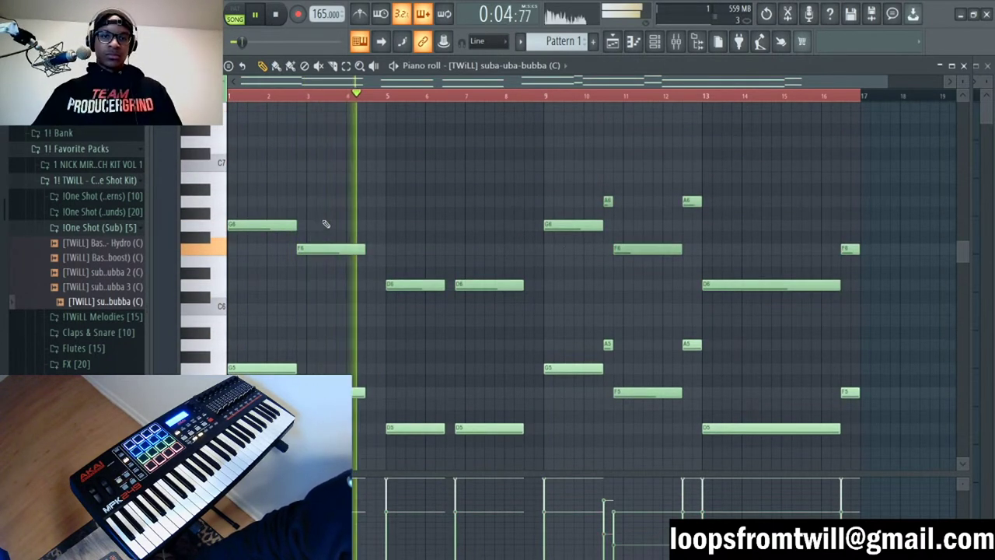
Step: Select the octave-up copies from bar 1 to bar 16, lower their velocity slightly and deselect them
key("ctrl+l")
key("ctrl+z")
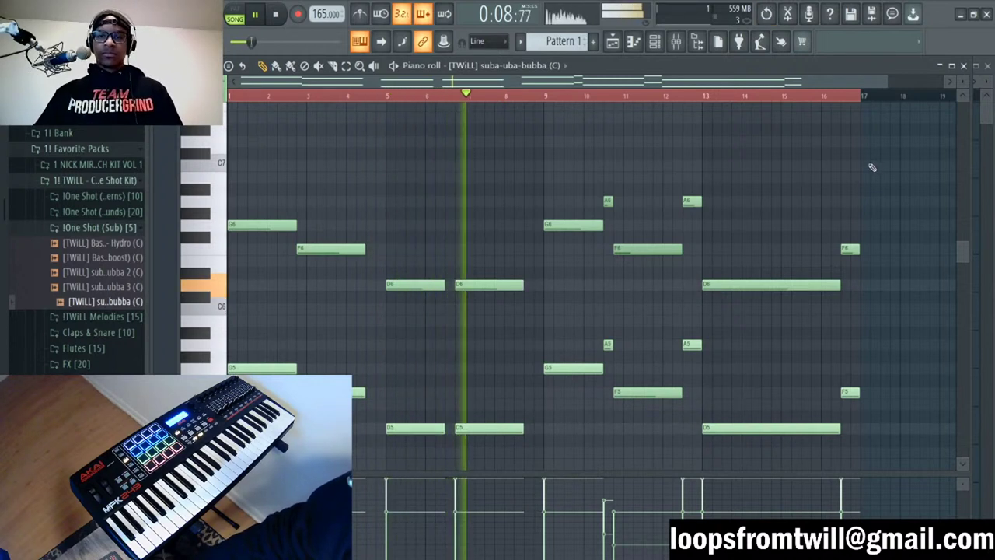
left_click_drag(880, 149, 233, 300)
left_click(403, 247)
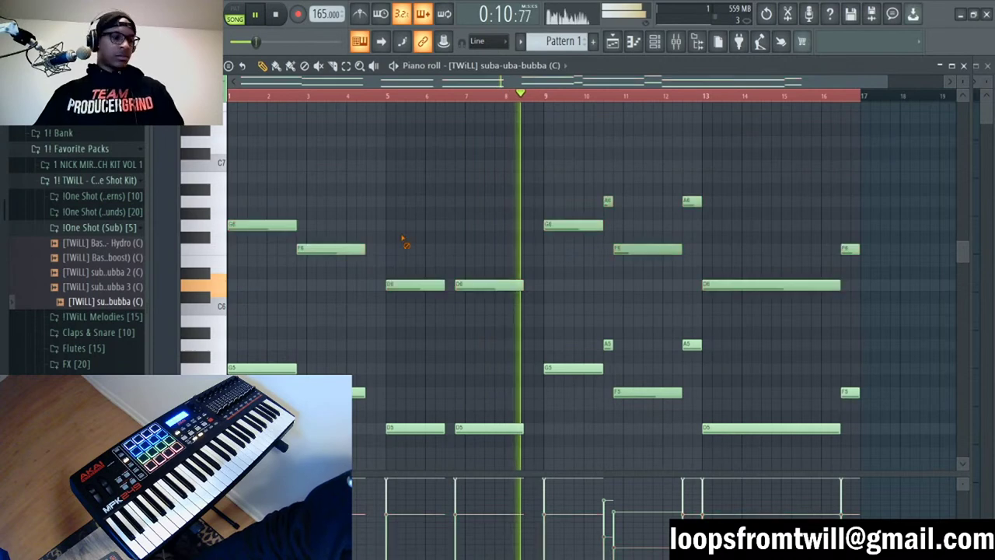
Step: Adjust the Lost Feelings loop's volume in its channel settings and stop playback
key("F7")
double_click(381, 124)
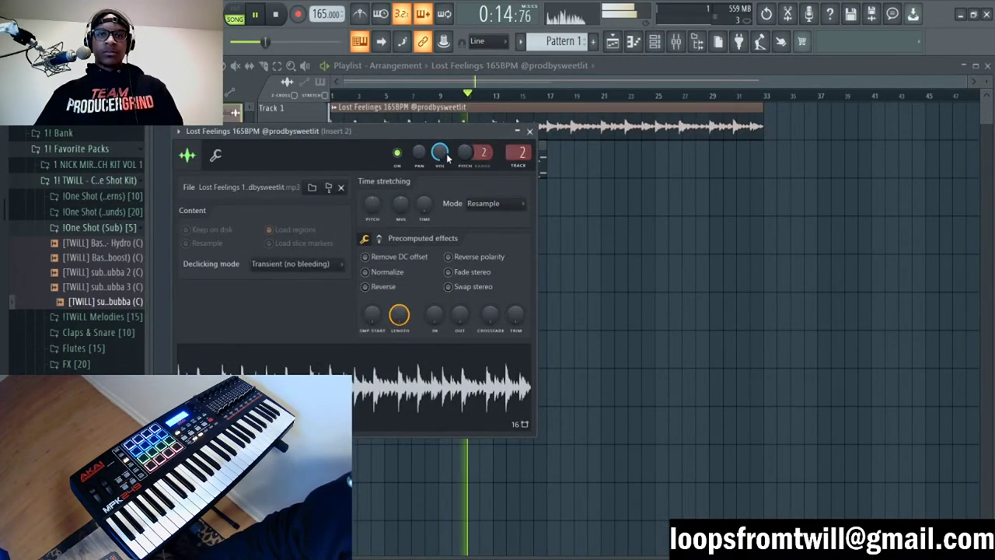
left_click(740, 222)
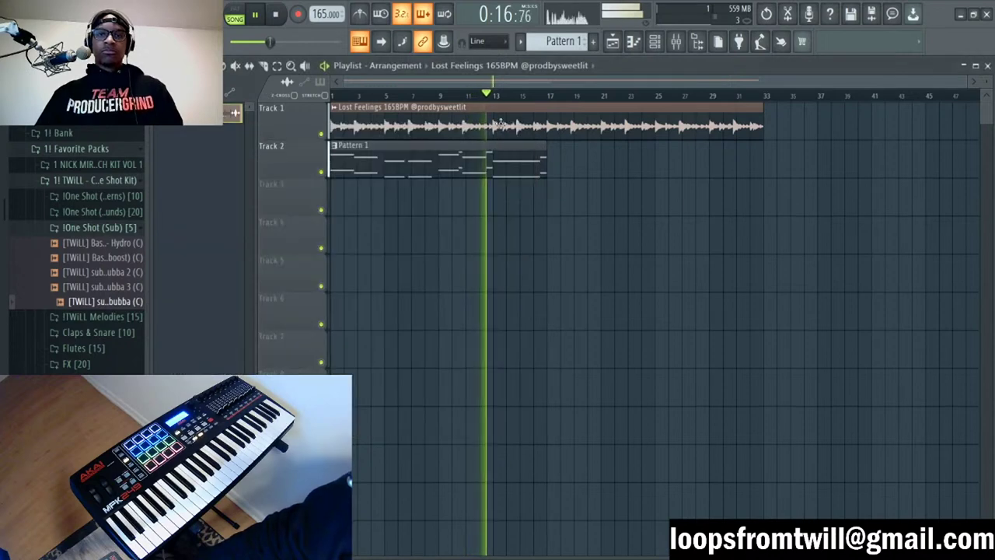
key("space")
left_click(599, 219)
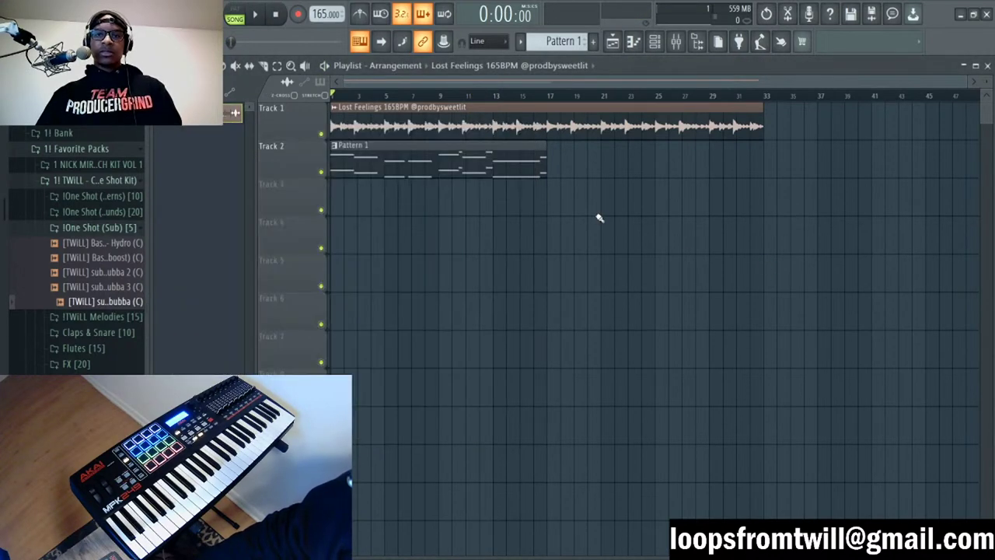
Step: Replay the song from the start while checking the loop and master levels in the mixer
key("space")
left_click(676, 42)
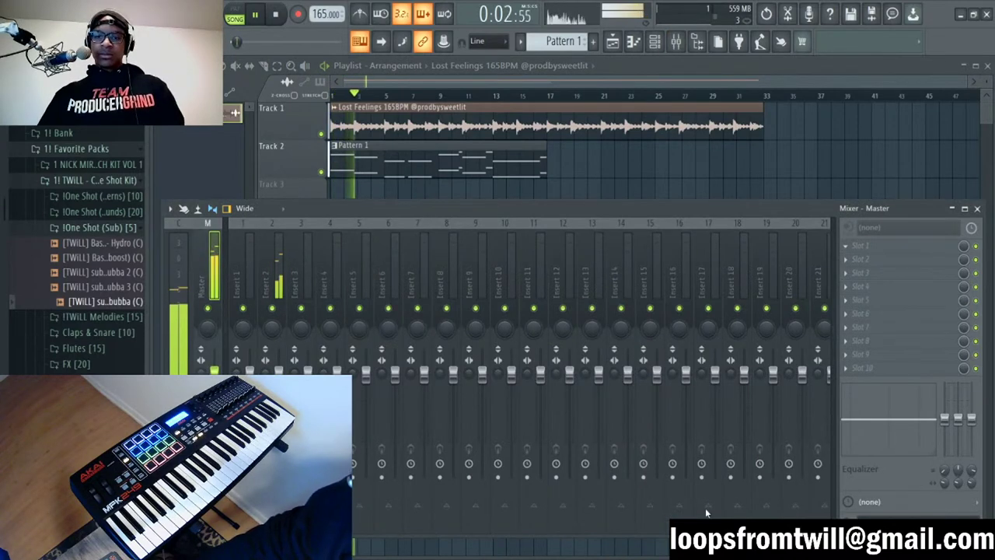
key("space")
key("F9")
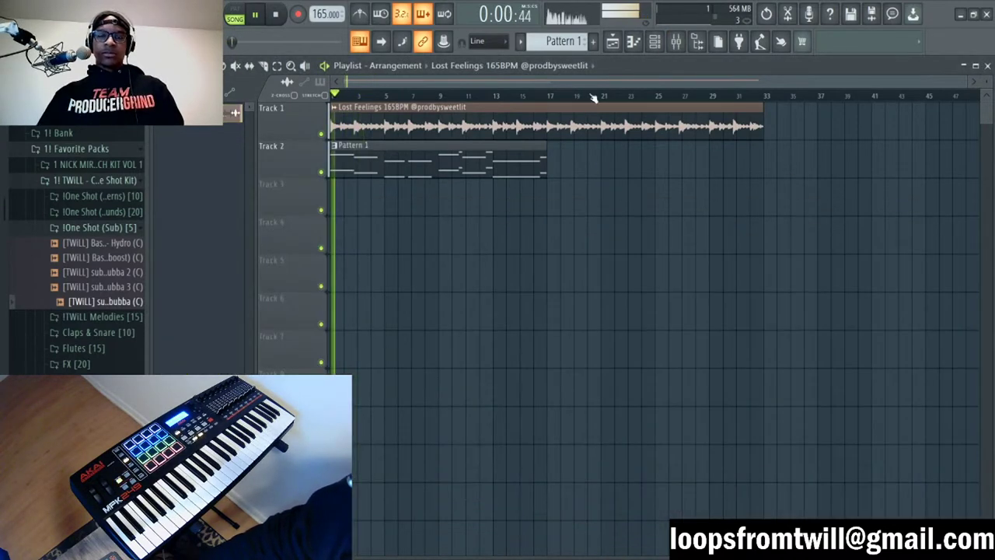
Step: Check the Lost Feelings loop's volume in its channel settings while restarting the song to compare it with the bass
double_click(595, 119)
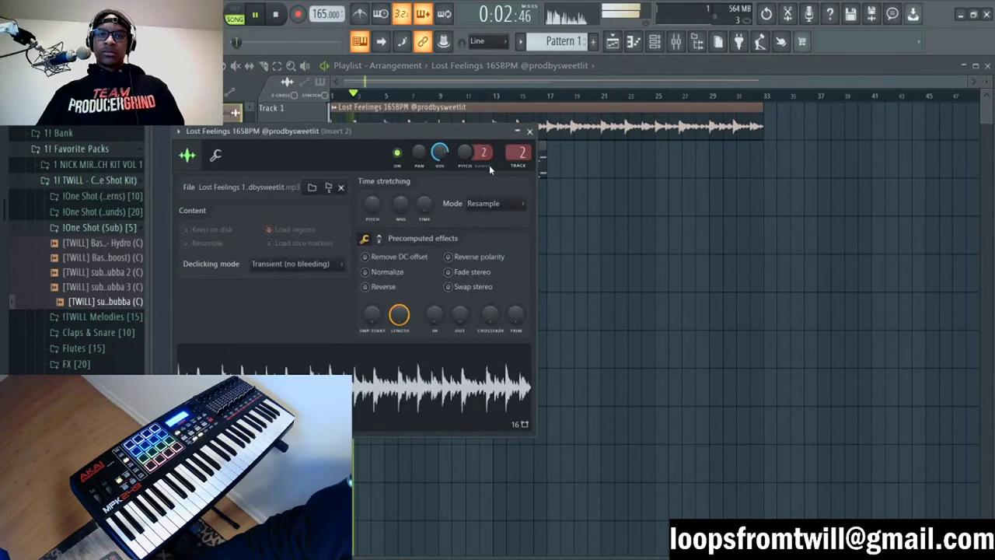
left_click(530, 130)
key("space")
key("space")
double_click(605, 109)
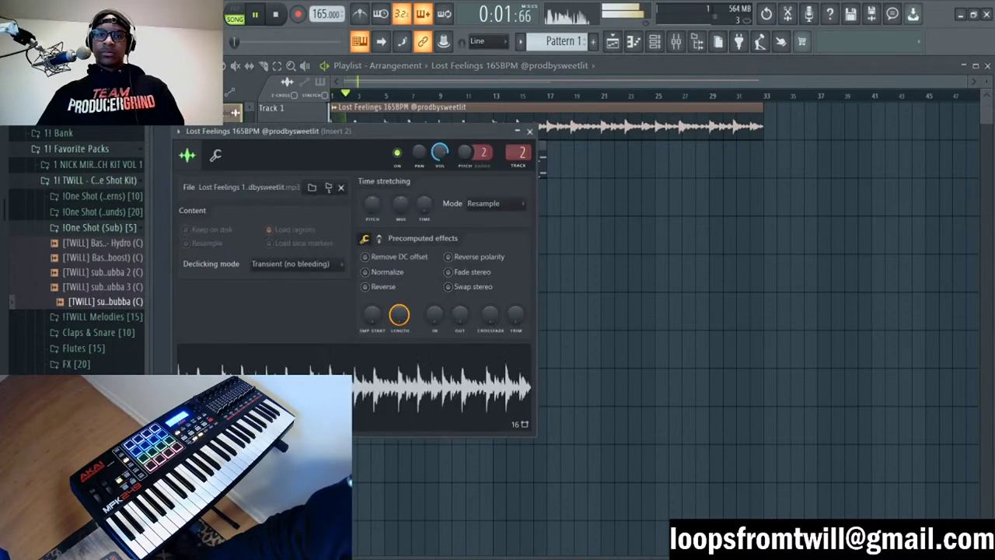
left_click(530, 131)
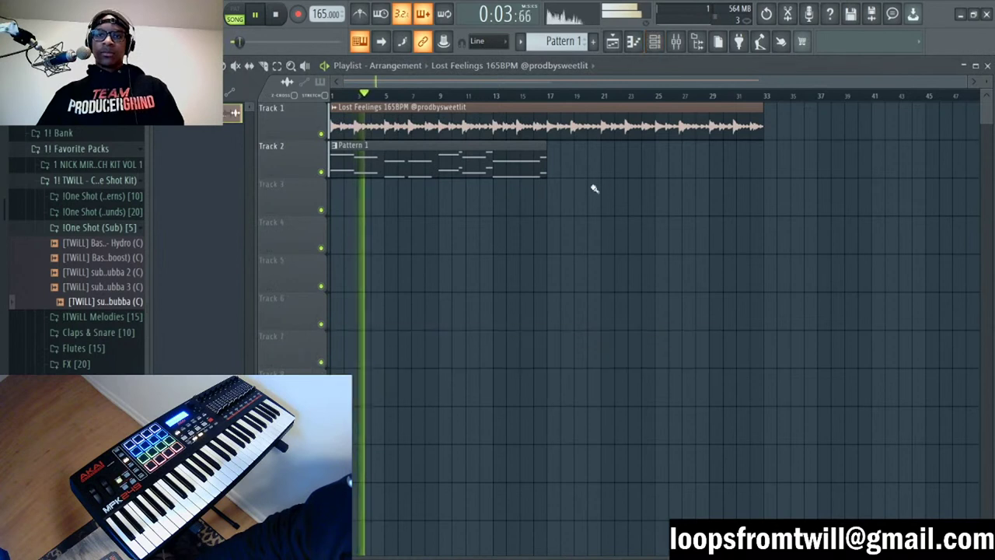
Step: Collapse the sub one-shot and TWILL kit folders in the browser and show all channels in the channel rack
left_click(128, 227)
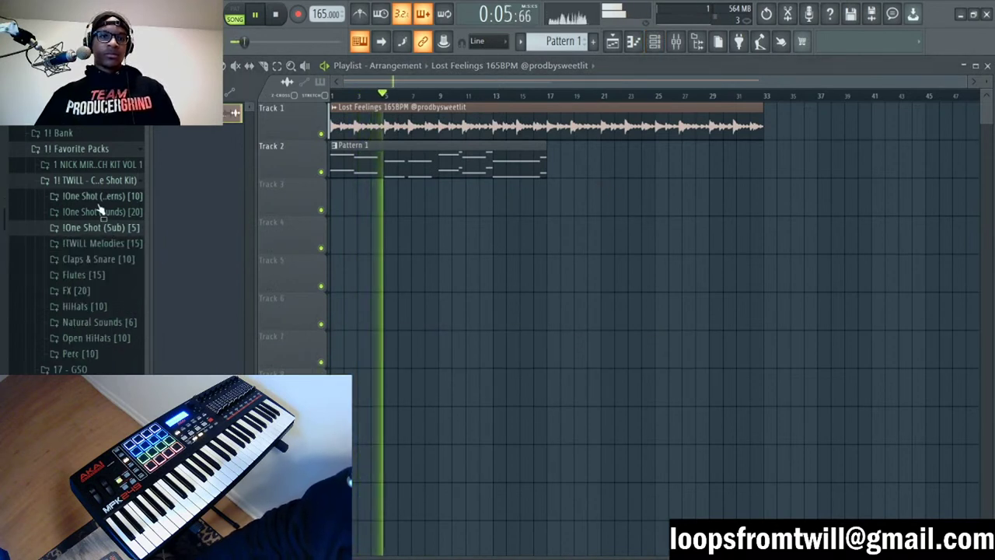
left_click(109, 181)
key("F6")
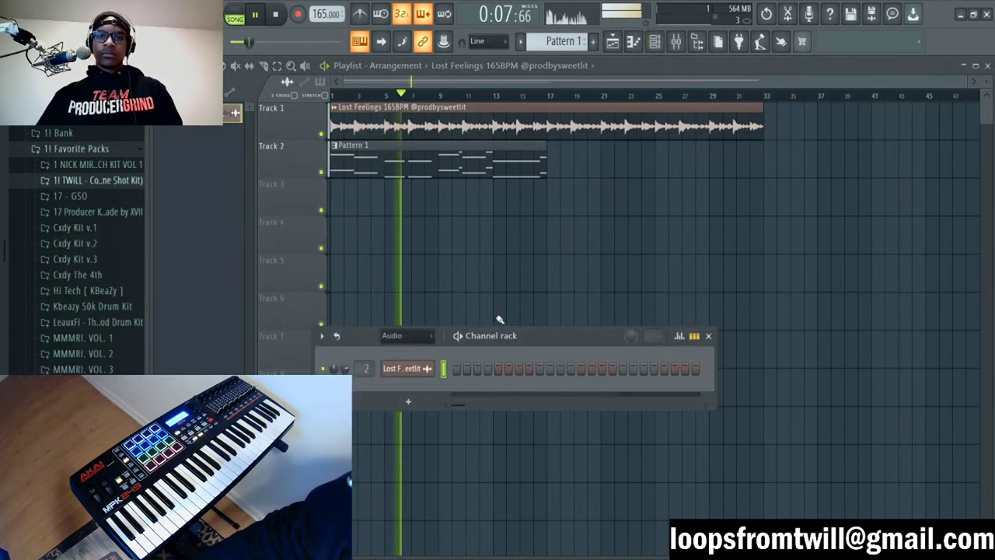
left_click(405, 335)
left_click(418, 353)
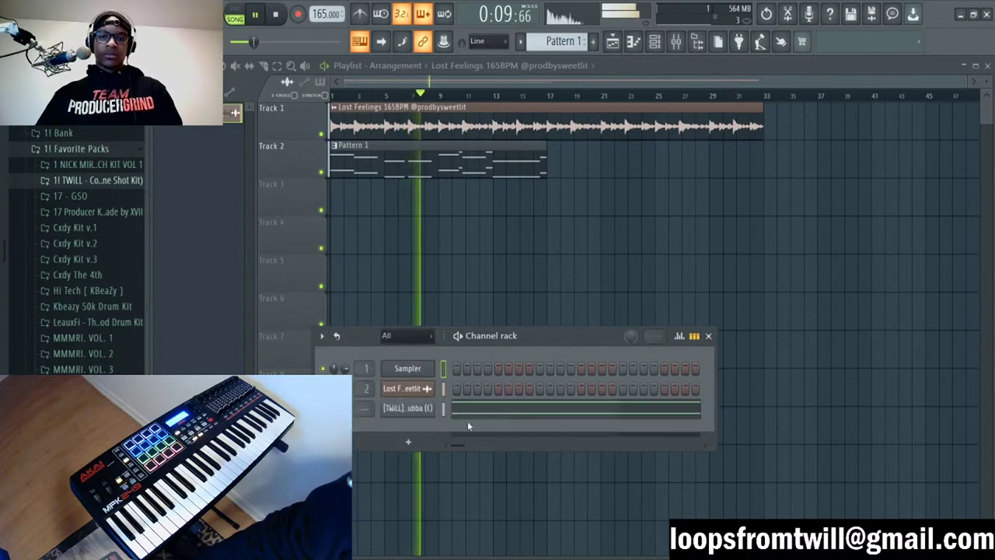
Step: Replace the empty Sampler channel with LABS using the Soft Piano preset and close the plugin window
left_click(609, 418)
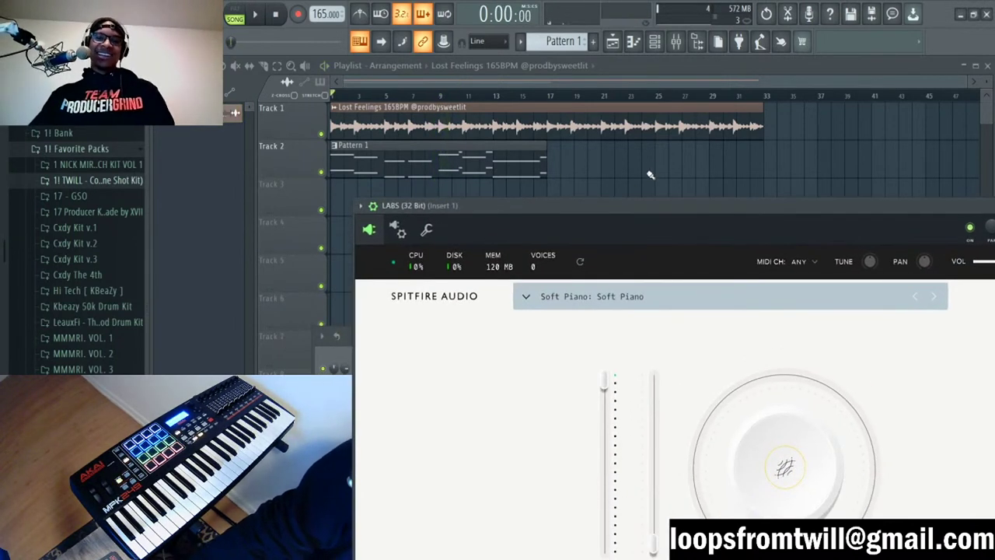
left_click(653, 171)
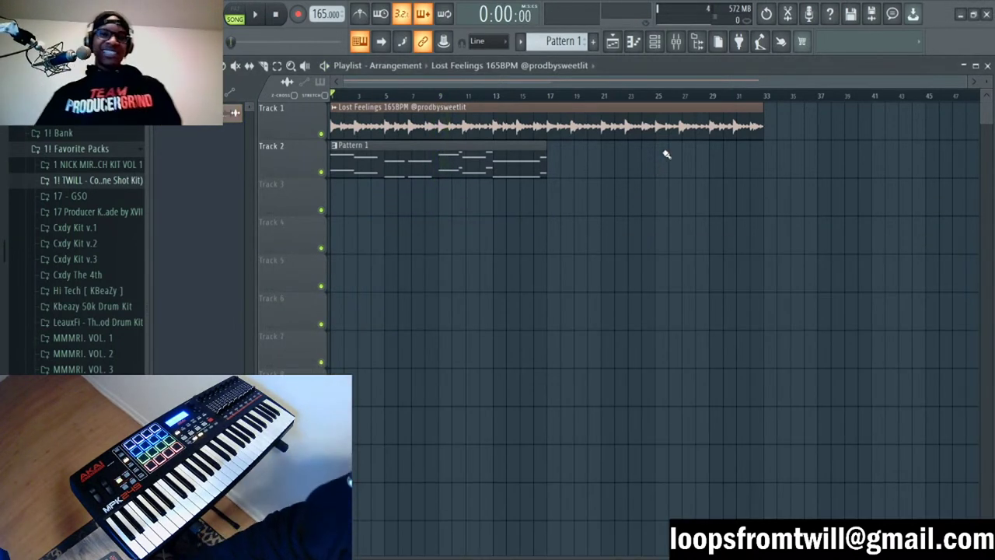
Step: Reopen LABS from the channel rack and raise the Soft Piano's large dial to nearly halfway while the song plays
left_click(661, 43)
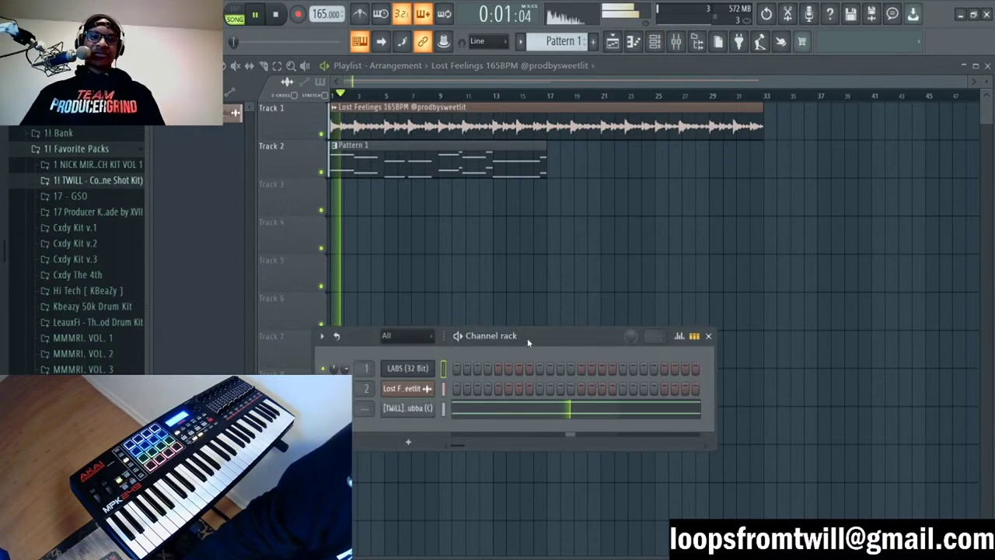
left_click_drag(527, 337, 540, 319)
left_click(414, 352)
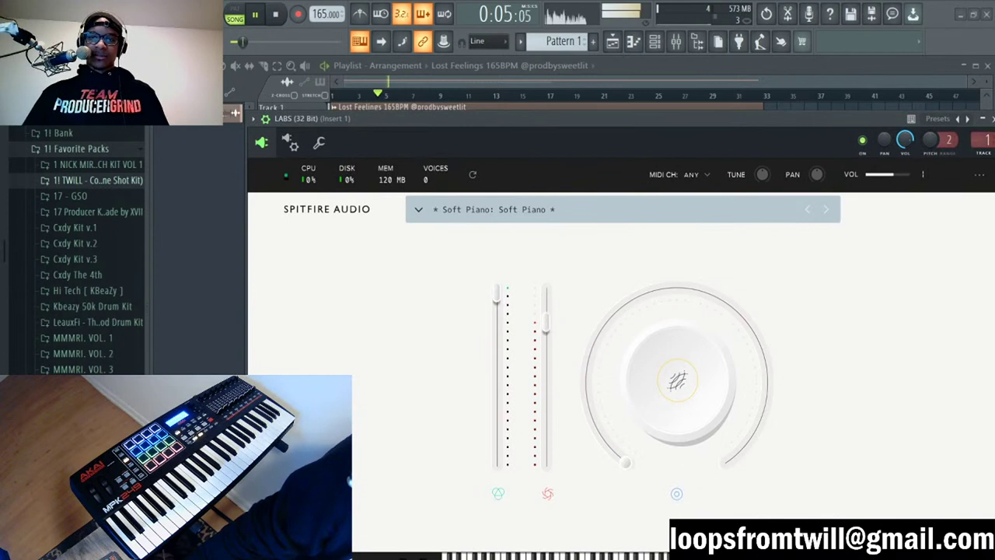
left_click_drag(537, 118, 455, 104)
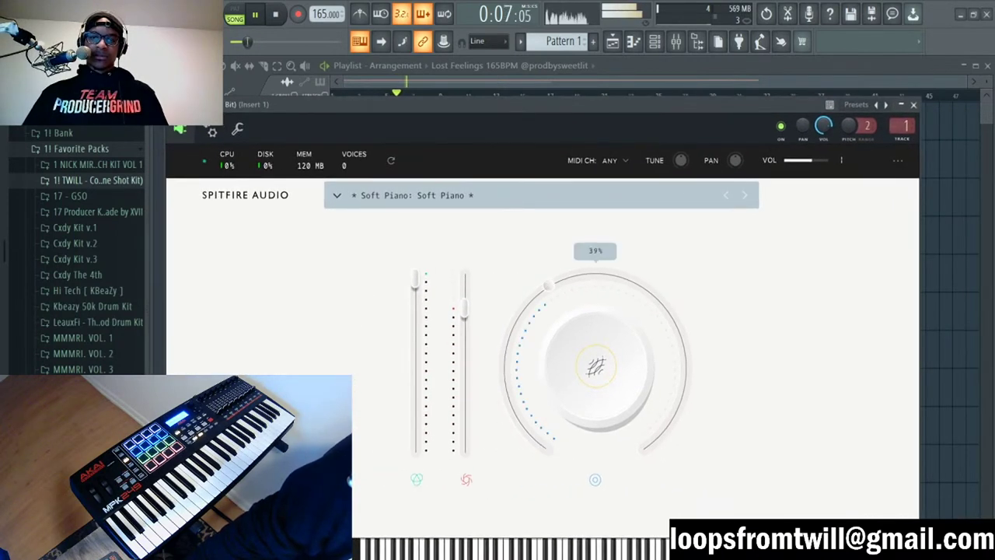
left_click_drag(618, 92, 635, 95)
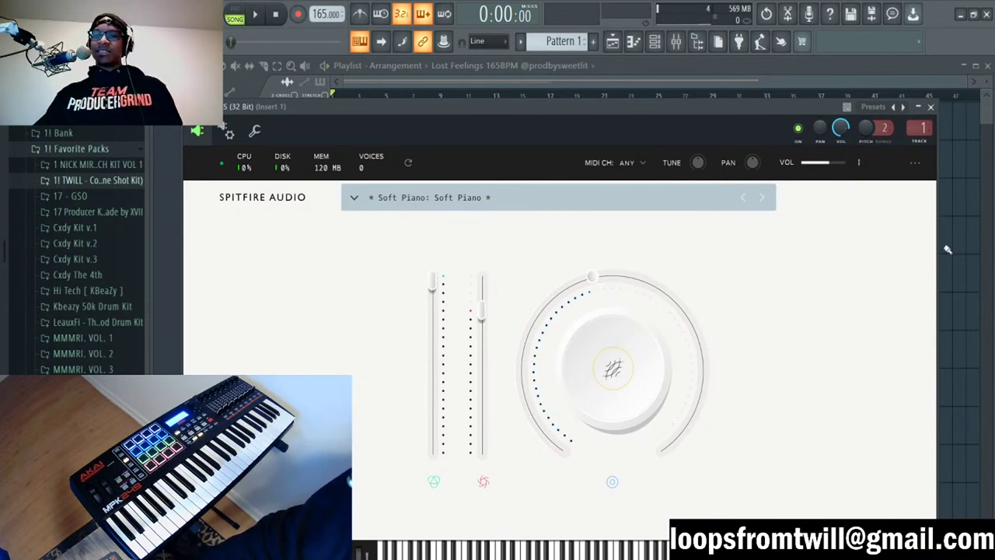
Step: Create Pattern 2 and place it on Track 3 as a 12-bar clip starting at bar 9
key("Escape")
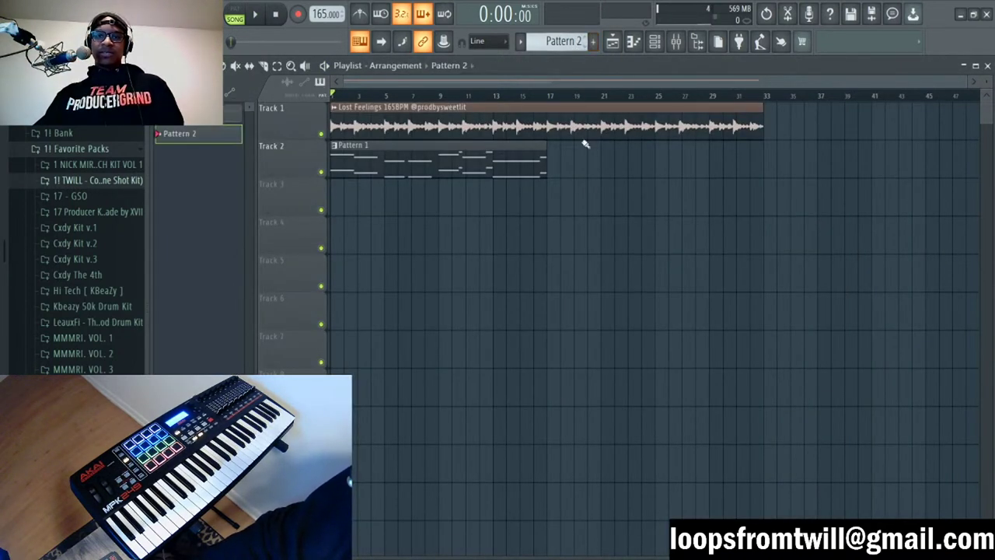
left_click(386, 202)
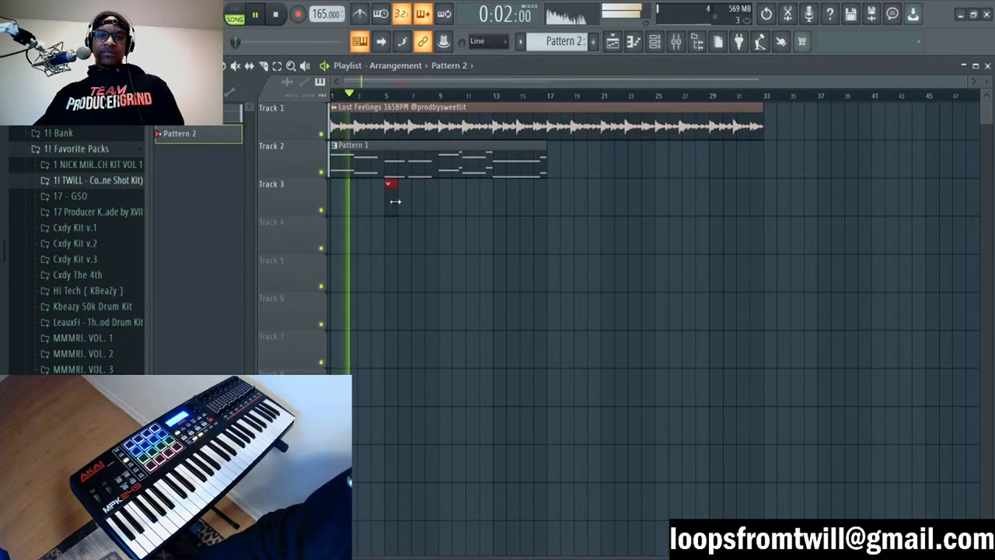
left_click_drag(395, 201, 547, 204)
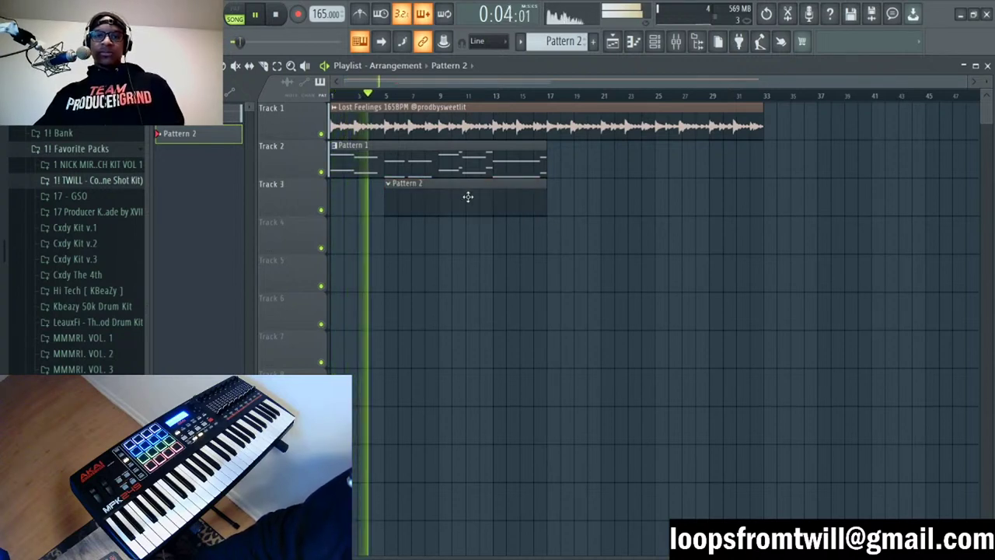
left_click_drag(466, 207, 522, 203)
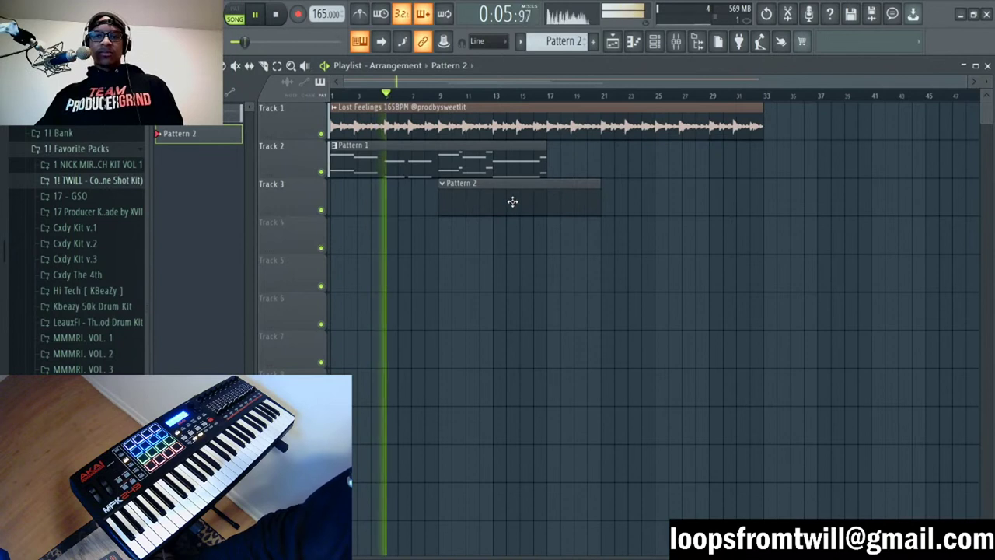
Step: Record a Soft Piano melody into Pattern 2 from bar 9 to bar 16 of the song
left_click(304, 16)
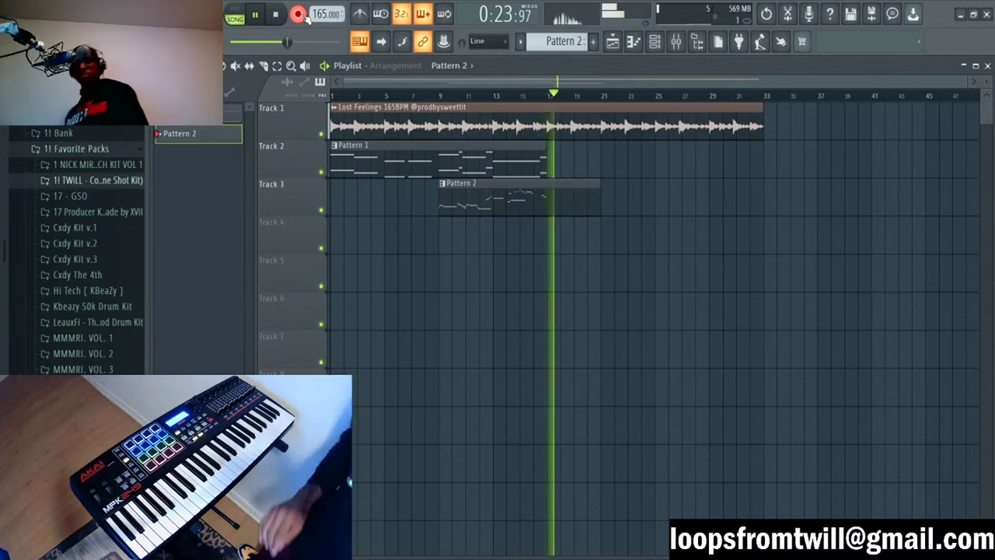
key("space")
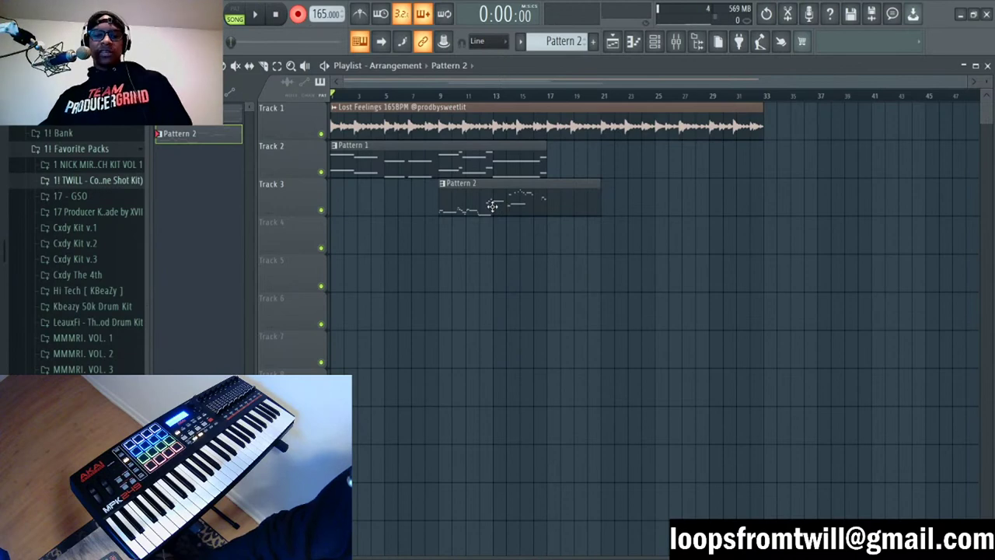
Step: Play the song from bar 9 and open Pattern 2 in the piano roll to review the recorded piano melody
left_click(438, 97)
key("space")
double_click(478, 199)
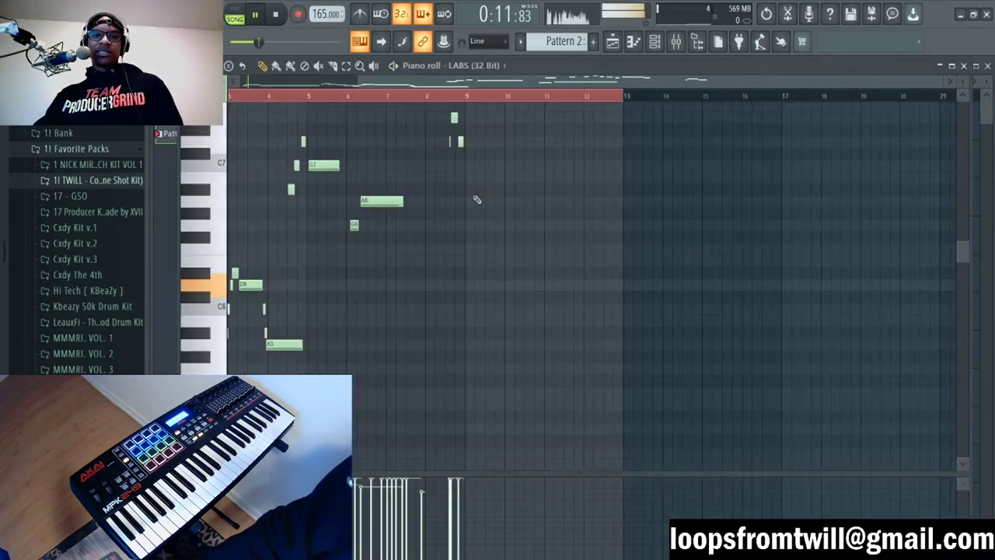
scroll(528, 98, "up", 2)
scroll(505, 156, "up", 3)
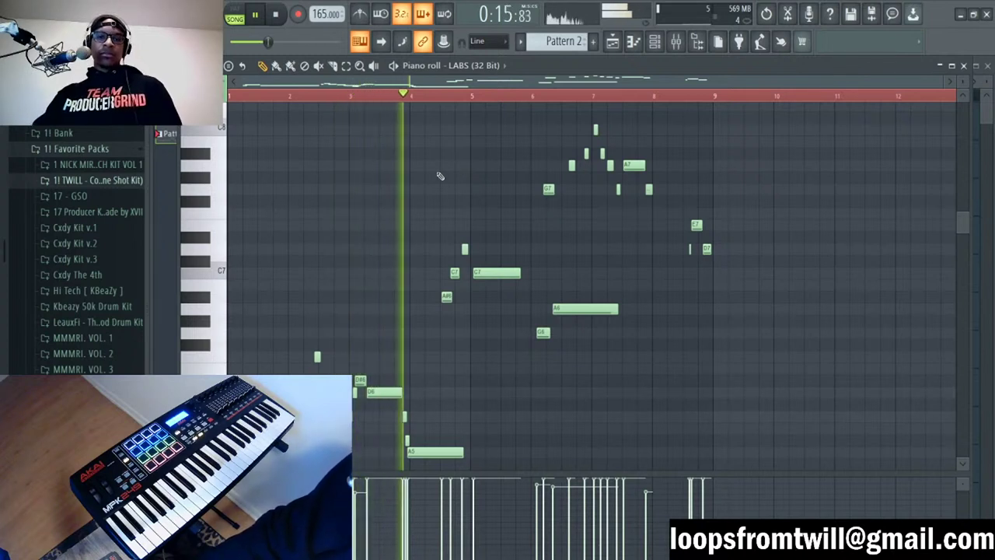
scroll(427, 167, "down", 2)
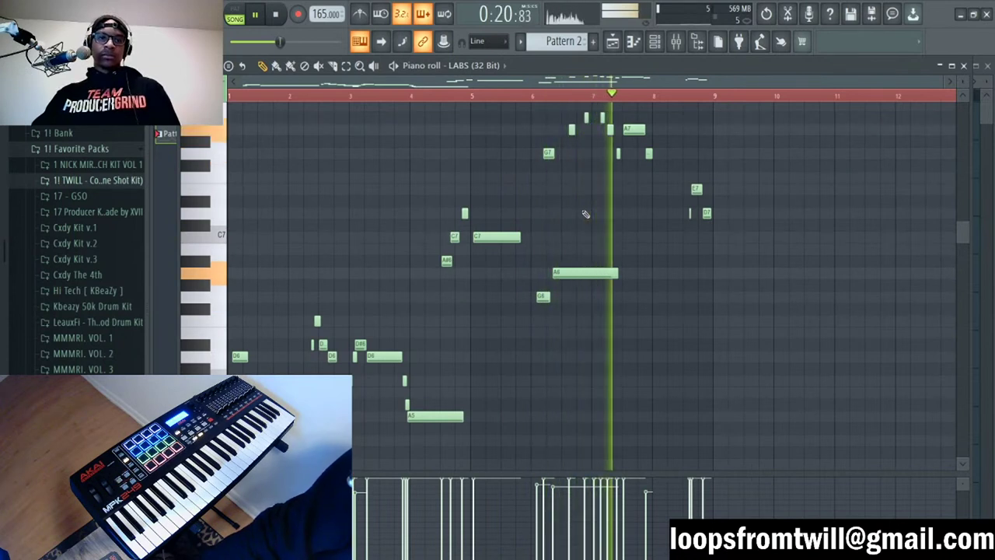
Step: Replay the melody's second half from bar 5 and lower the E7 note in bar 8 to D#7
key("space")
scroll(544, 179, "up", 6)
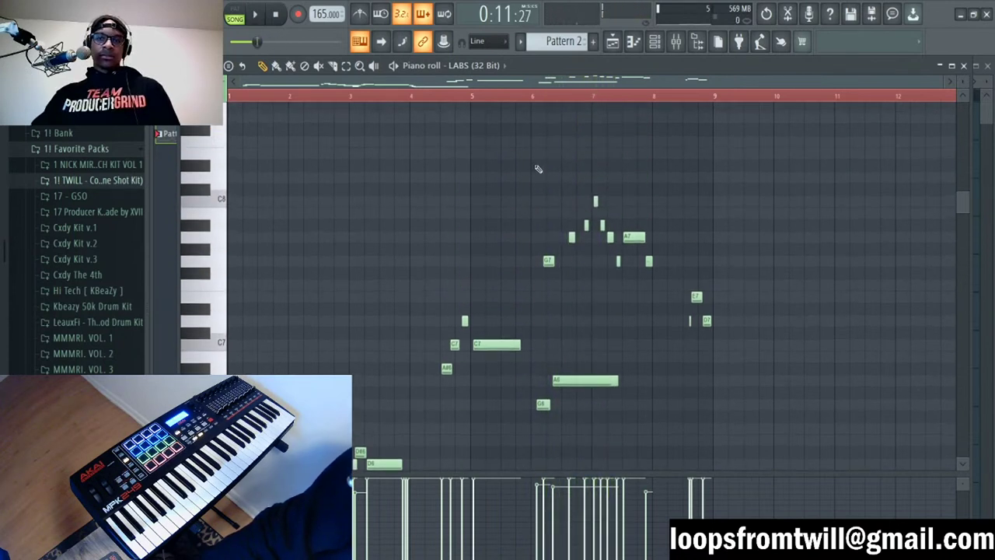
left_click(480, 97)
key("space")
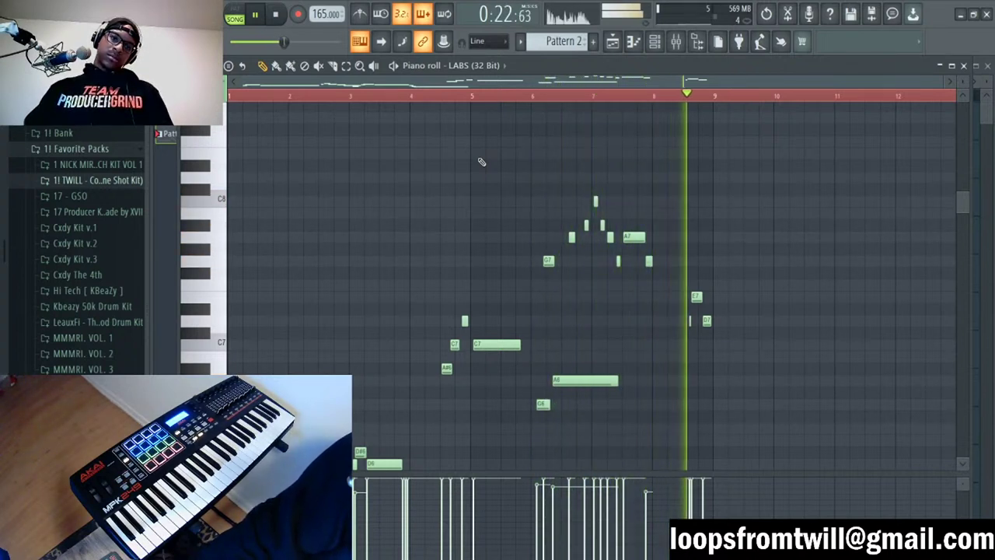
key("space")
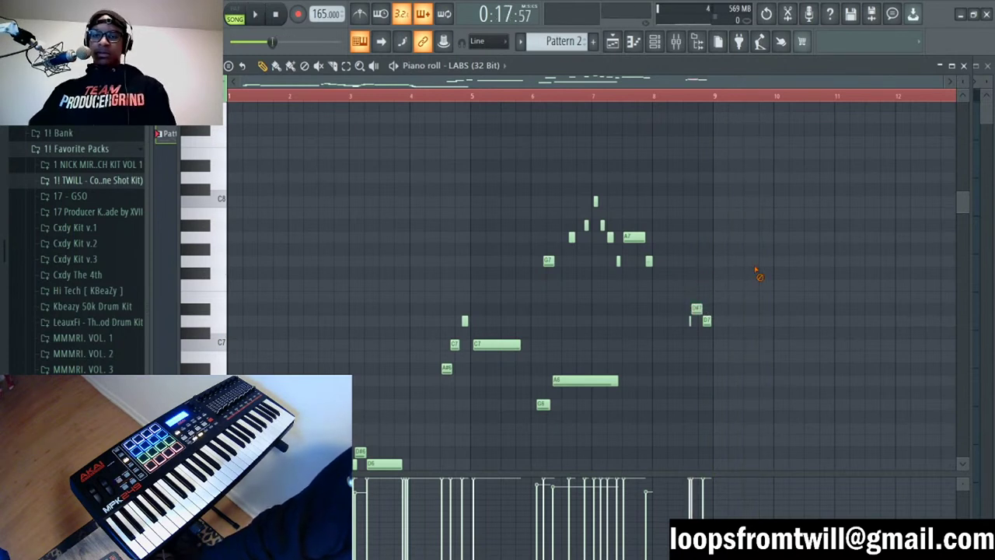
key("space")
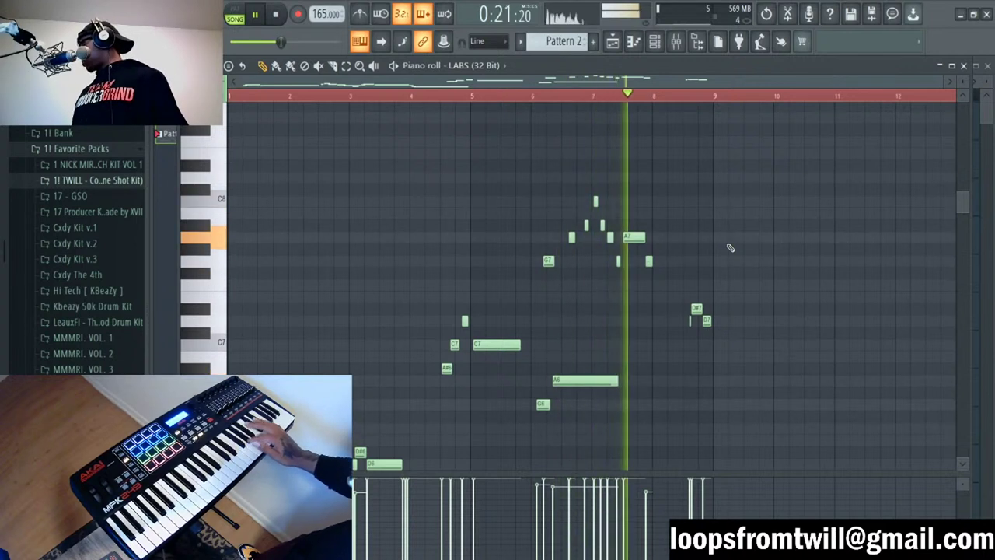
Step: Stop playback of the piano melody review and trim the Pattern 2 clip on Track 3 to end at bar 17
key("space")
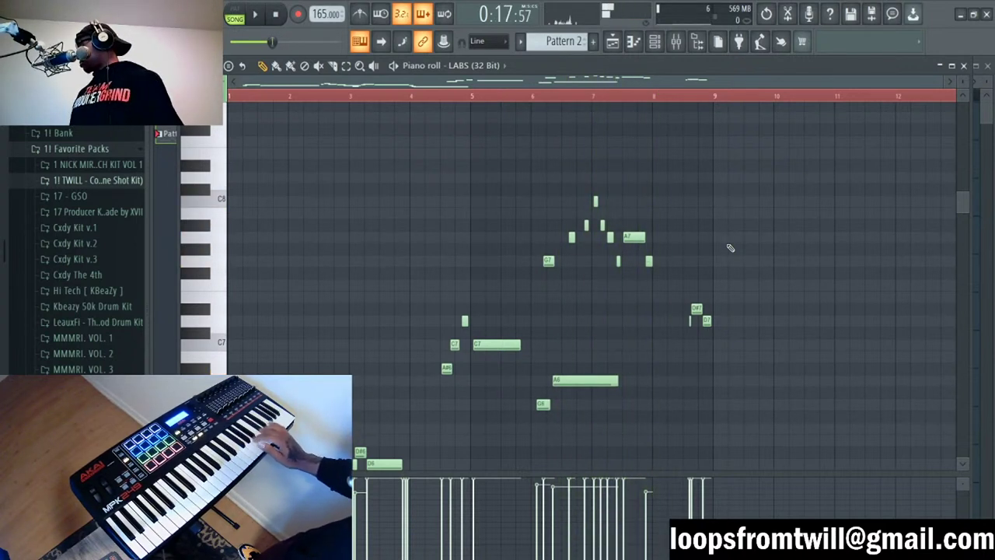
key("F7")
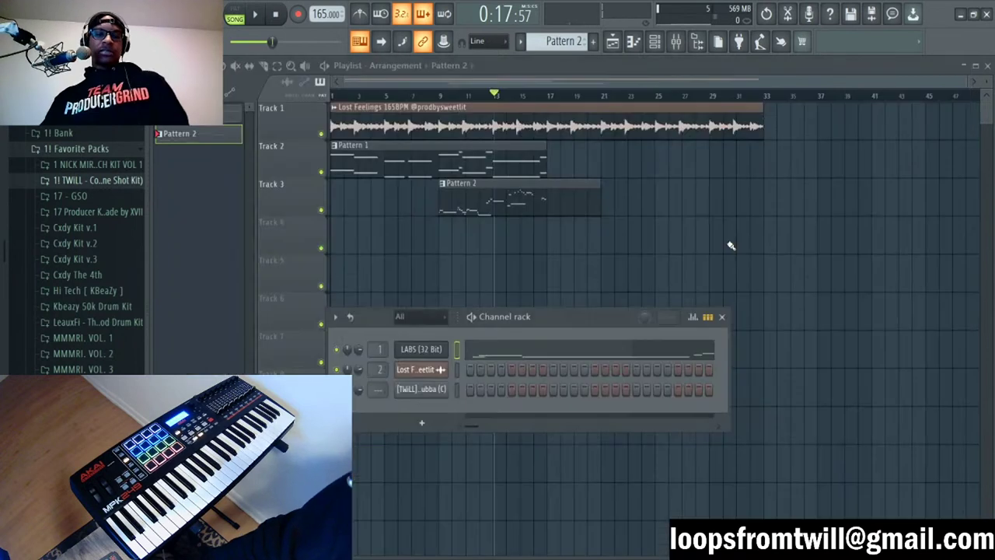
key("F6")
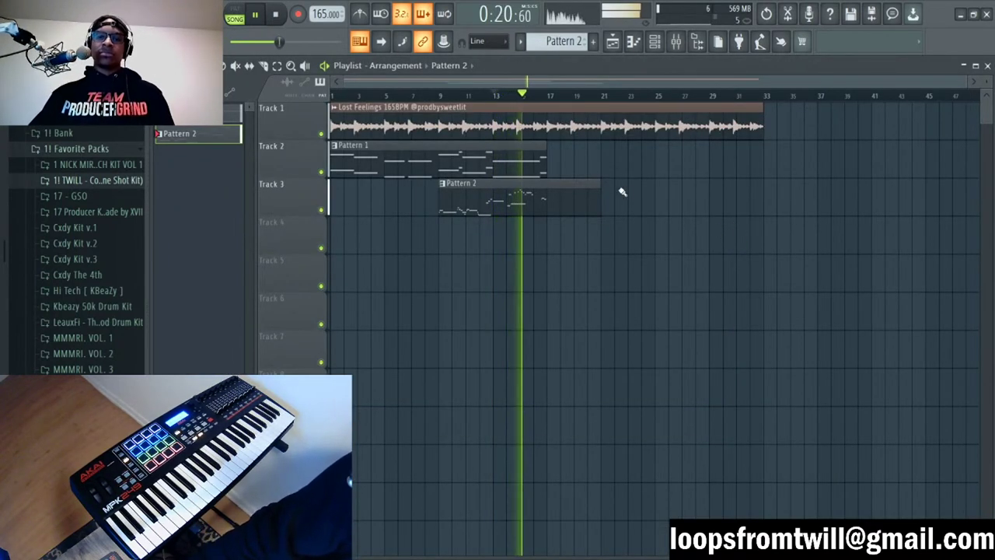
left_click_drag(599, 194, 549, 199)
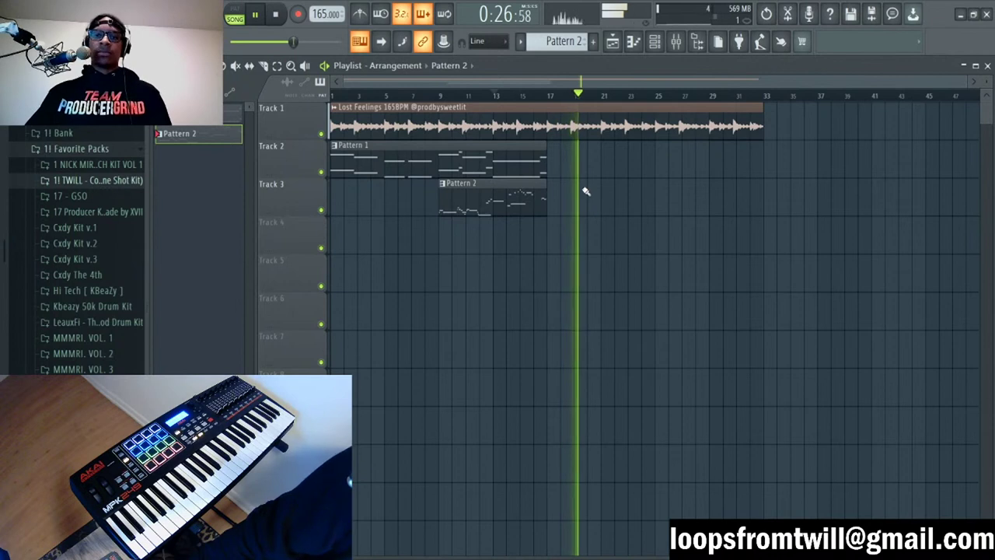
Step: Add a second LABS instance with the Choir: Long preset, audition it with the song, lower its second slider and raise the large knob slightly
key("F6")
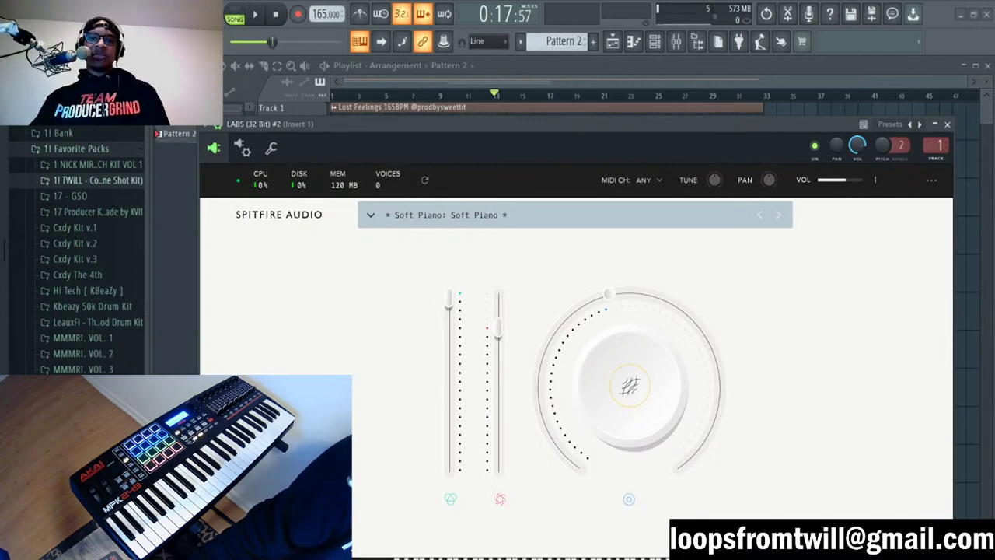
left_click_drag(607, 126, 585, 87)
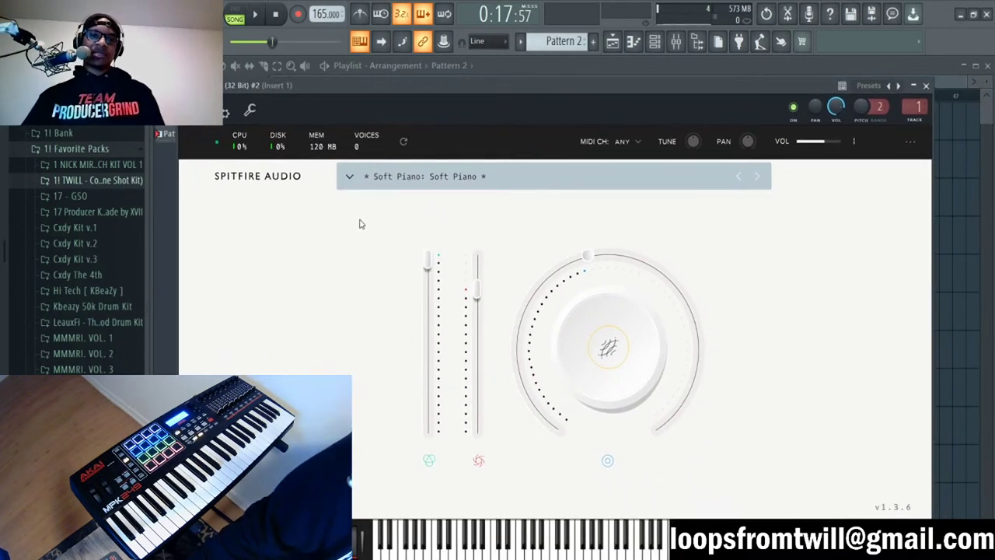
left_click(349, 176)
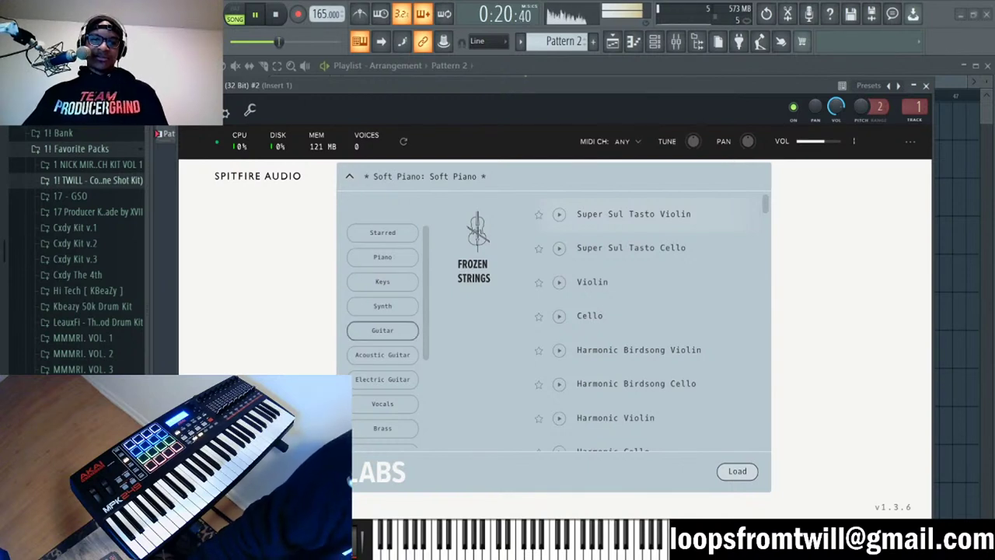
left_click(383, 355)
left_click(382, 354)
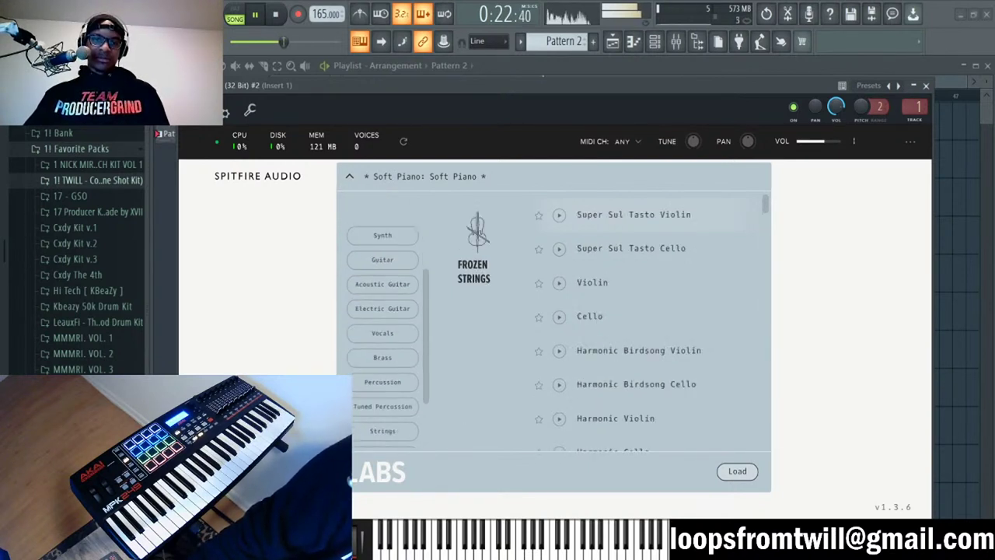
scroll(382, 326, "down", 3)
left_click(382, 266)
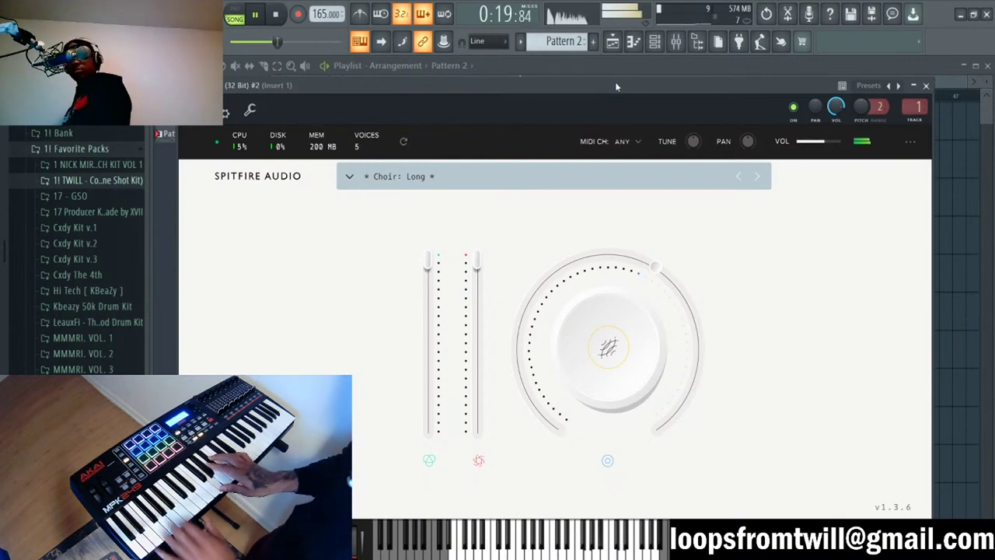
key("space")
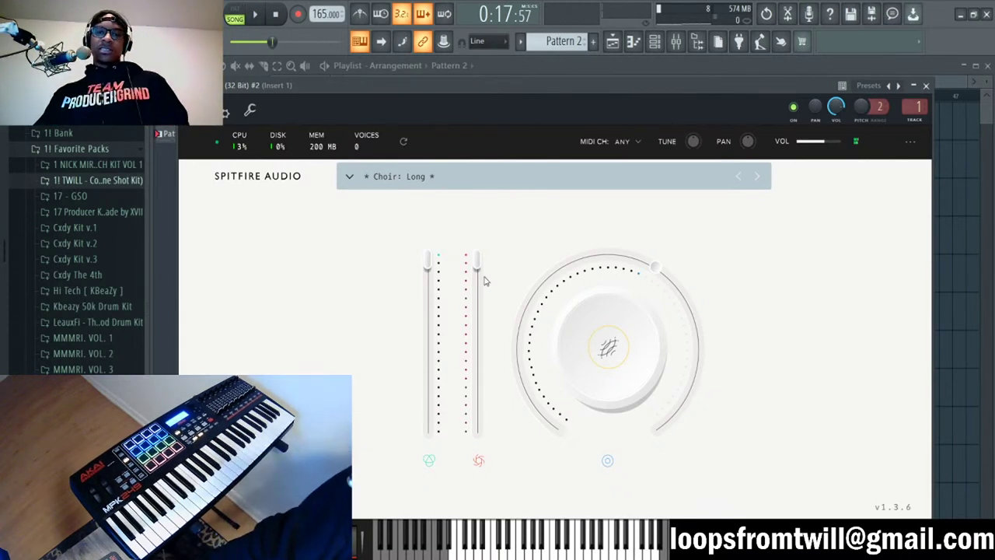
left_click_drag(476, 260, 477, 298)
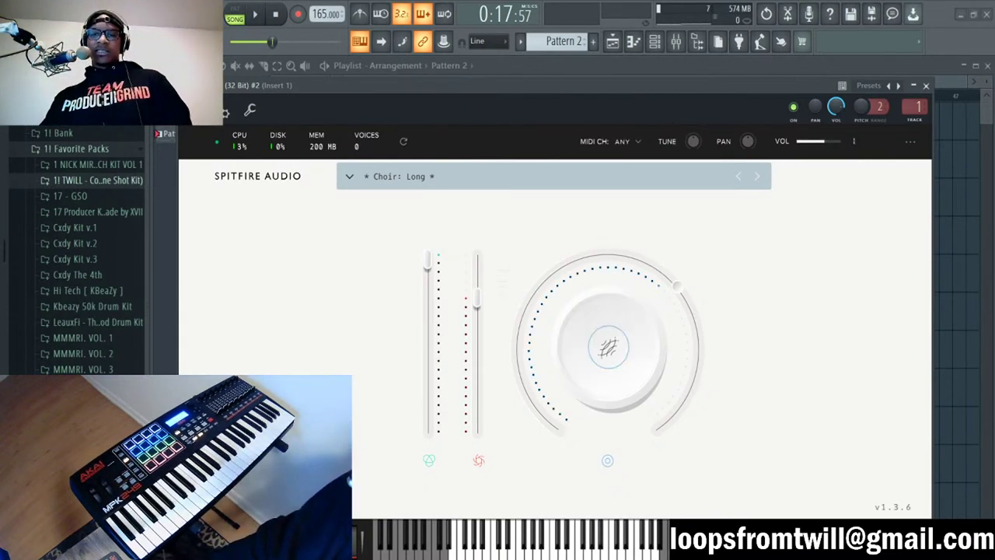
key("Escape")
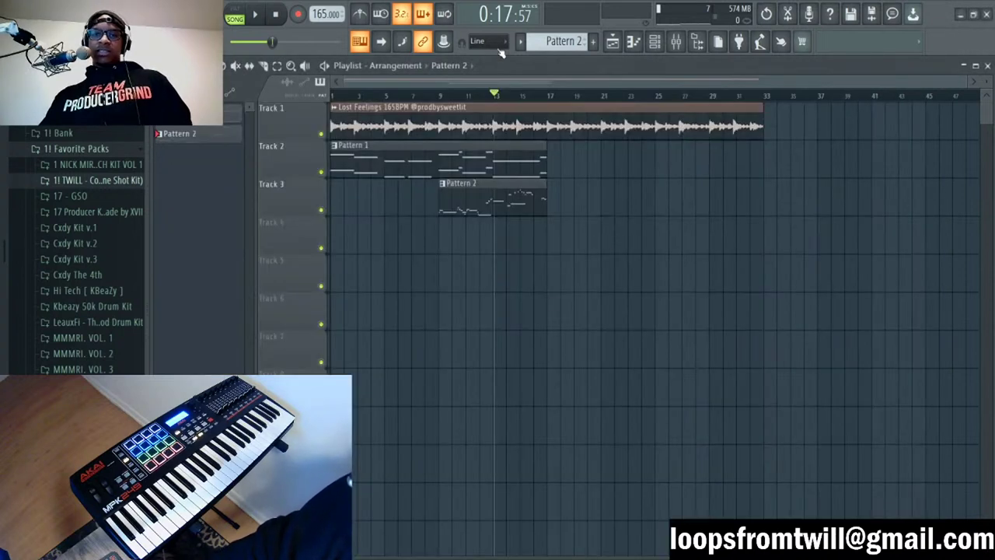
Step: Create Pattern 3 and place it on Track 4 as an 8-bar clip starting at bar 17
scroll(562, 41, "down", 1)
left_click(550, 244)
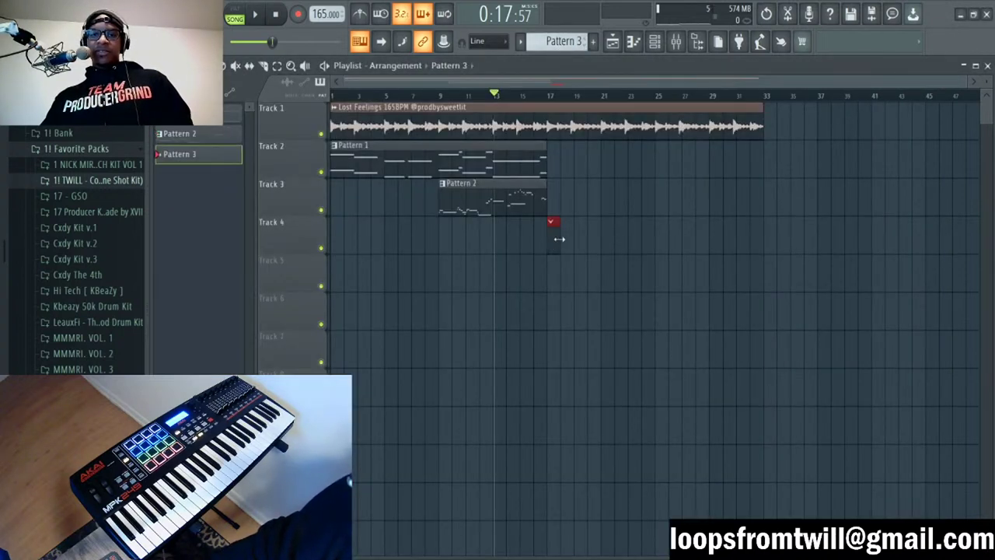
left_click_drag(559, 240, 657, 244)
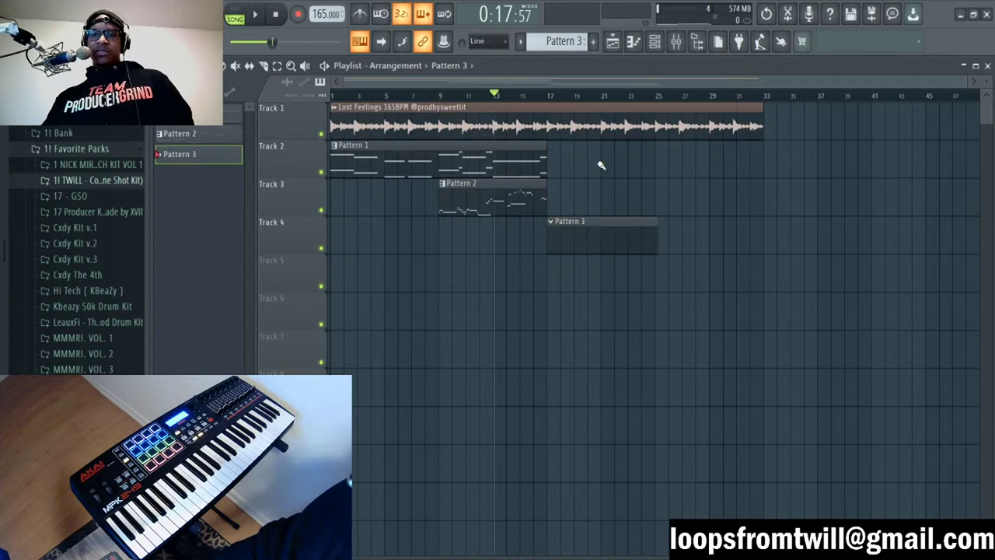
Step: Record choir chords into Pattern 3 from bar 17 of the song and extend its clip to end at bar 33
left_click(548, 94)
key("space")
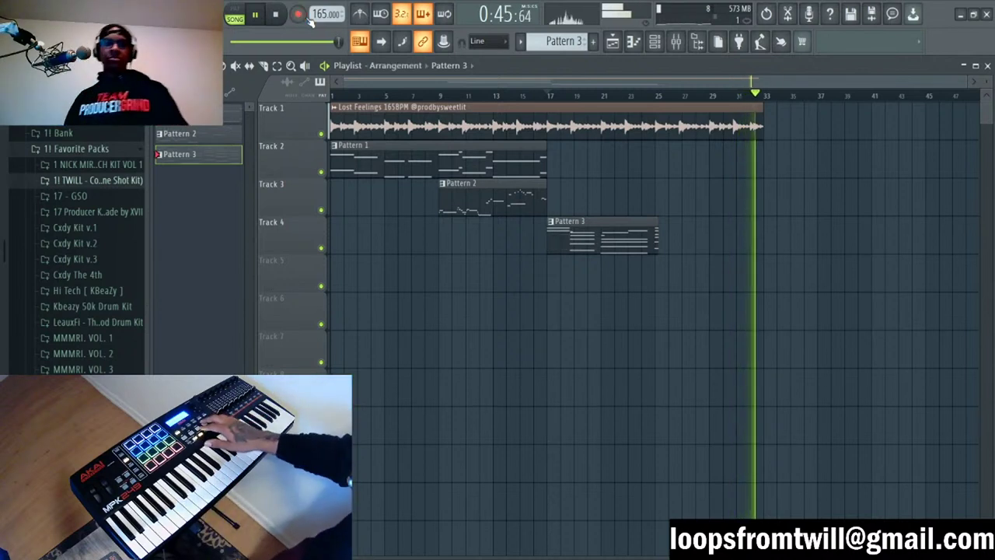
left_click(298, 14)
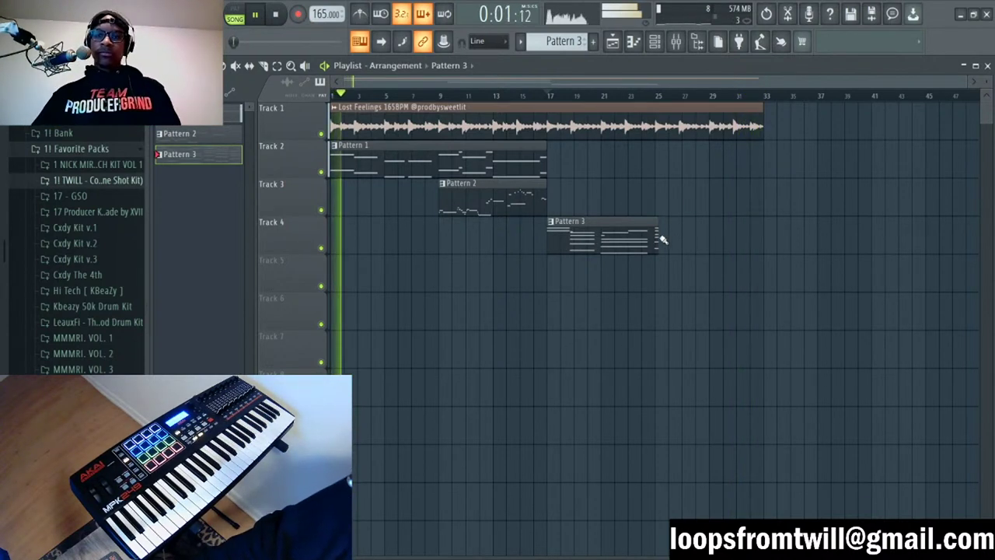
left_click_drag(658, 237, 743, 235)
Step: In Pattern 3, delete the short E6 near bar 11, extend D#6 across that chord and lengthen bar 5's A5 through bar 8
double_click(743, 235)
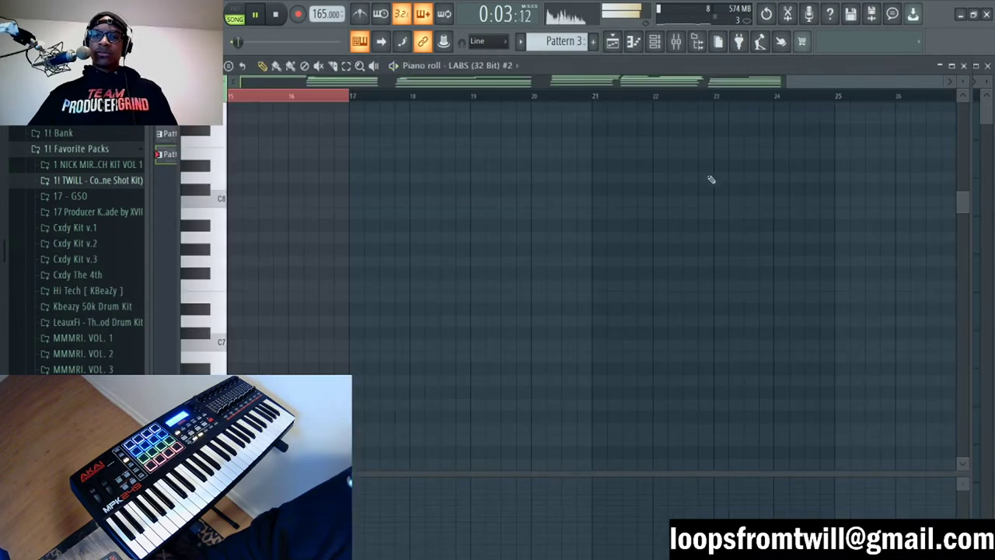
scroll(705, 176, "down", 10)
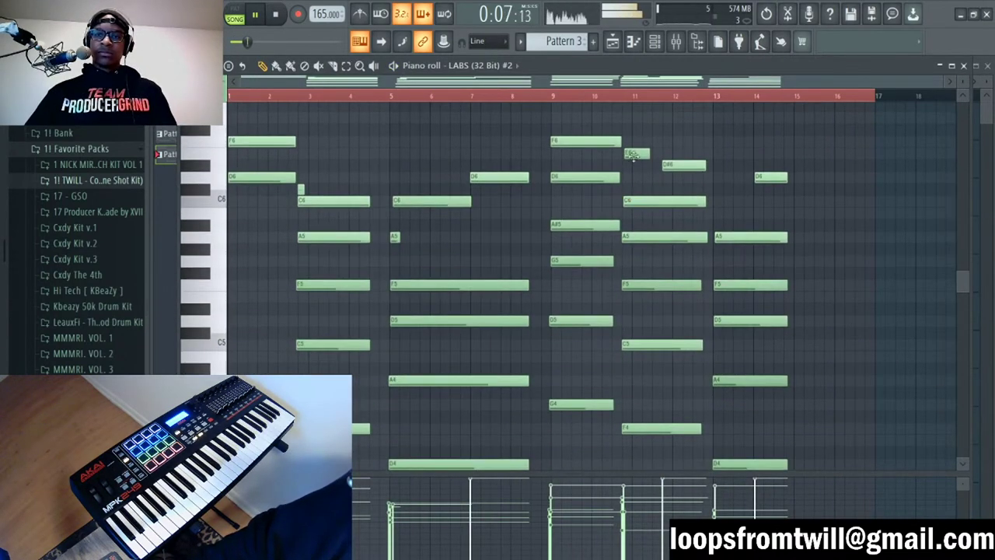
left_click(634, 155)
left_click_drag(660, 167, 707, 164)
right_click(684, 165)
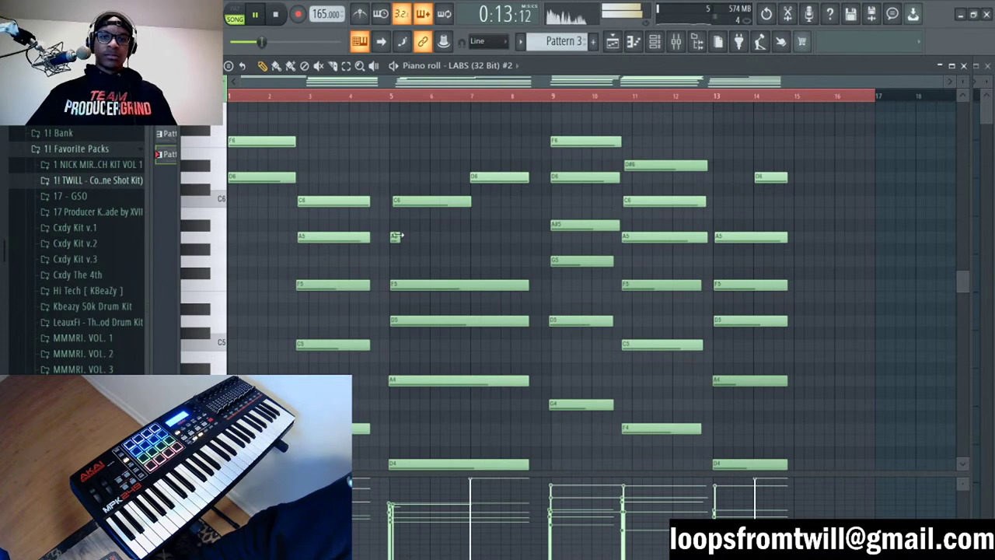
left_click_drag(396, 237, 535, 237)
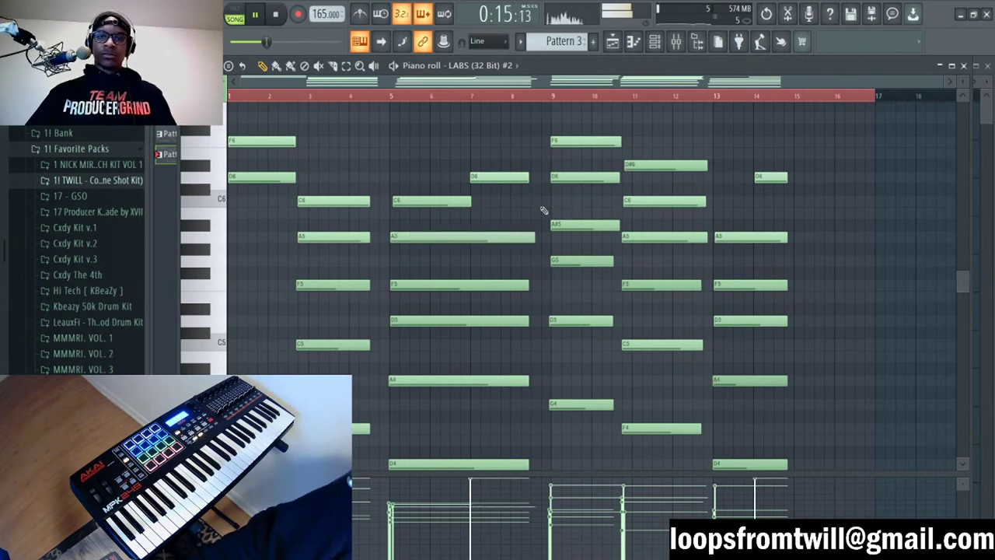
Step: Open Pattern 2 in the piano roll and raise the first-half melody notes by one octave
scroll(576, 266, "down", 2)
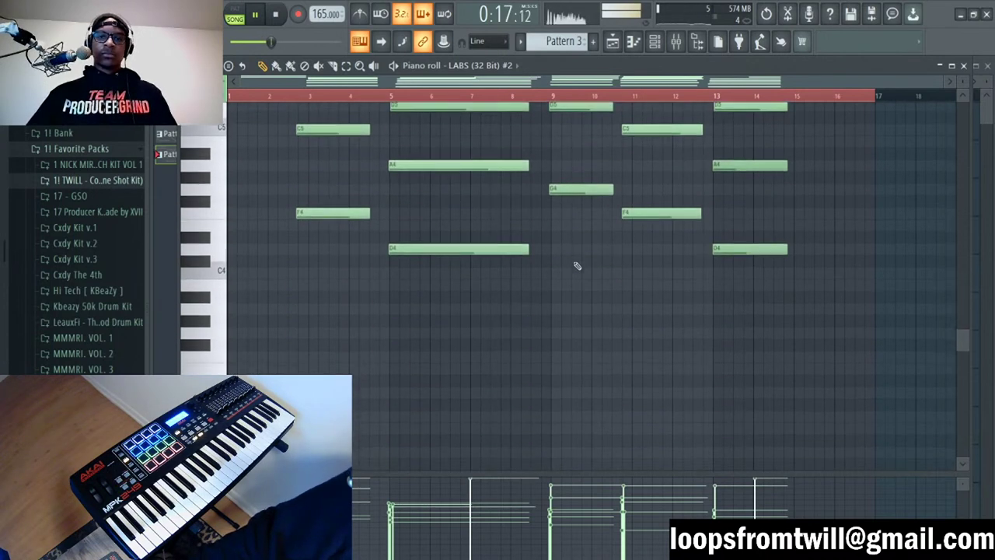
key("F7")
left_click(476, 196)
key("F7")
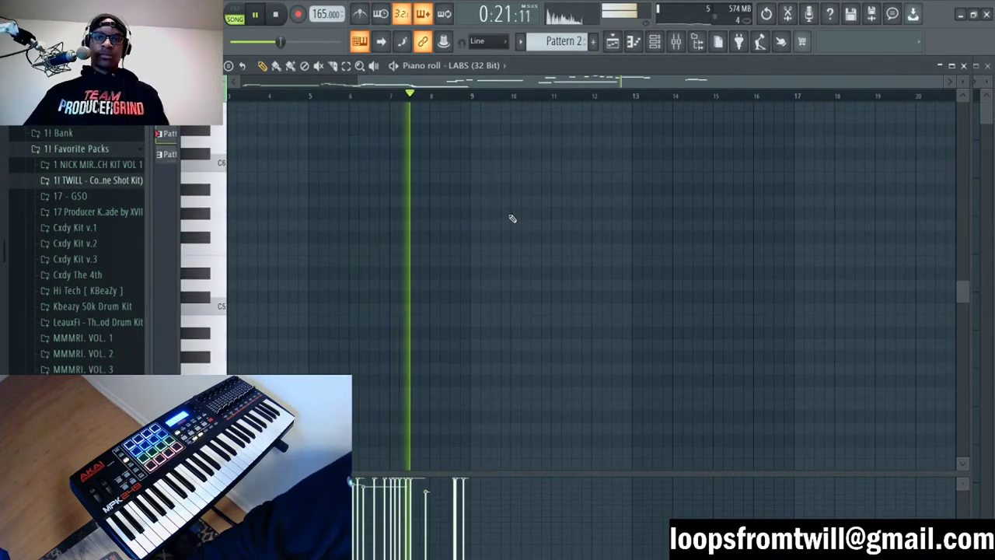
scroll(512, 217, "up", 5)
scroll(499, 218, "up", 4)
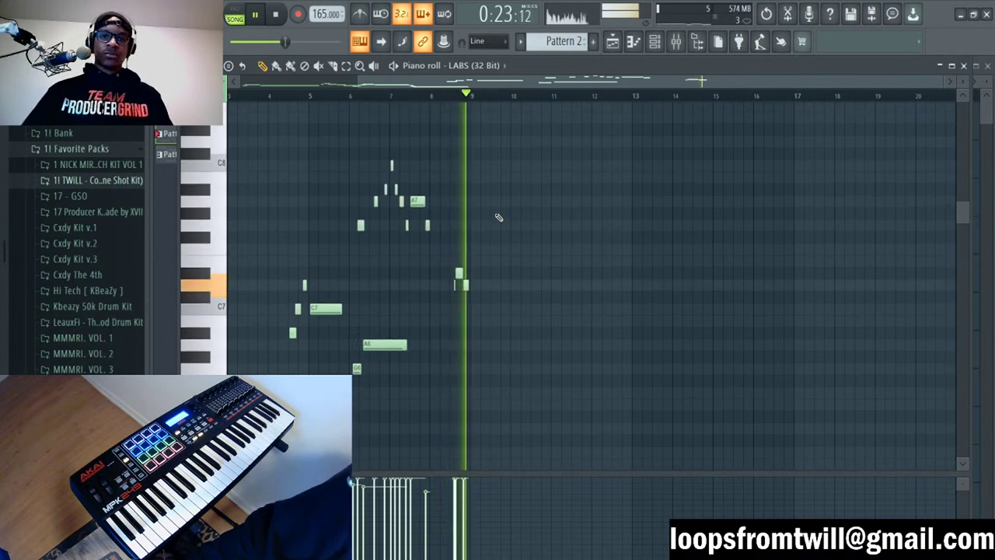
left_click_drag(555, 125, 263, 384)
left_click(498, 267)
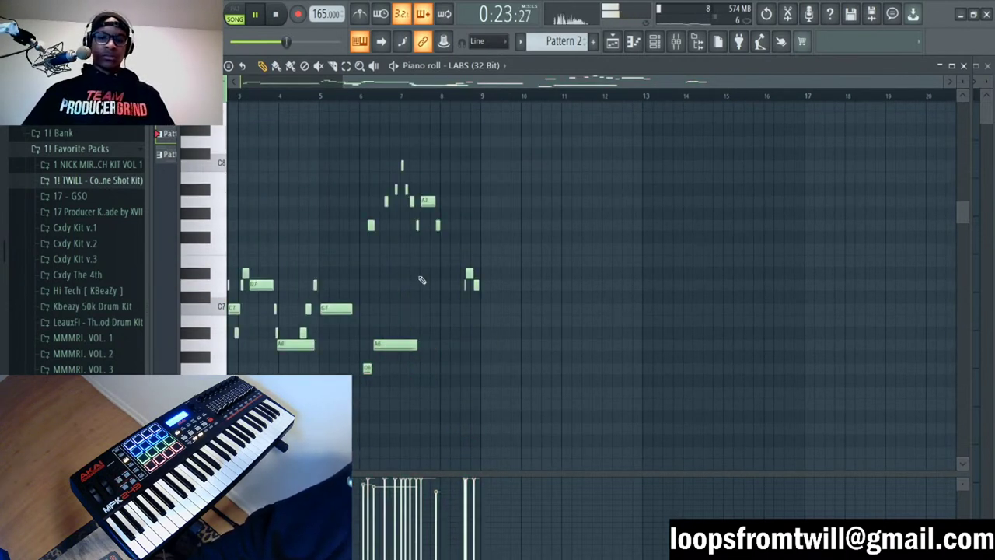
key("F7")
key("F6")
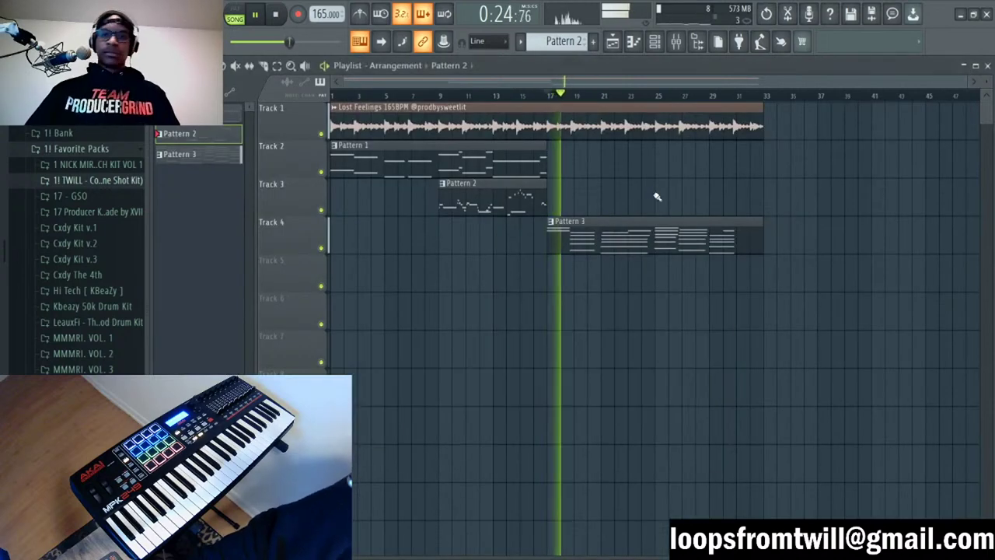
Step: Fill in the opening chord of Pattern 3 with G4, D5, G5 and A#5 notes from bar 1 and play it back
double_click(574, 230)
scroll(389, 171, "down", 8)
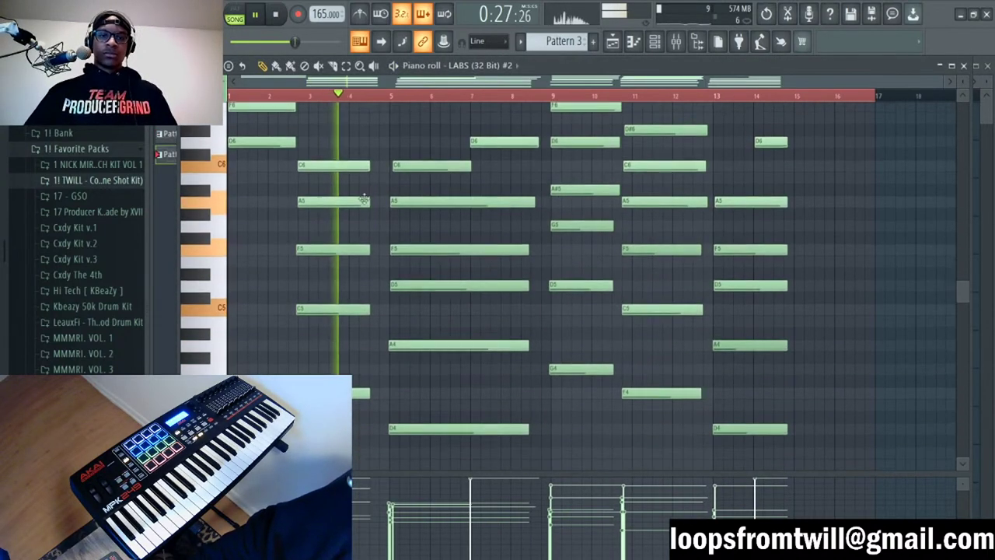
key("space")
scroll(332, 185, "up", 3)
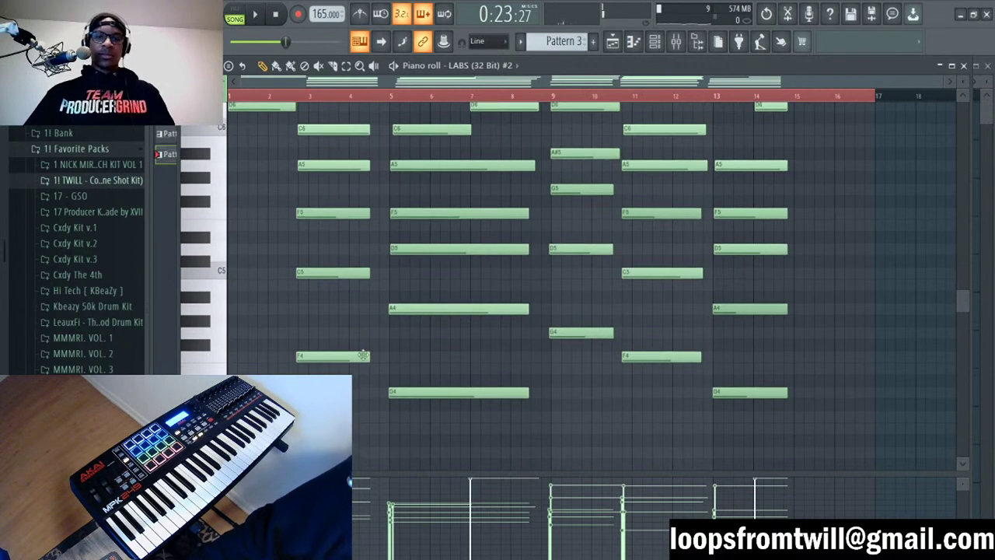
left_click_drag(312, 185, 240, 331)
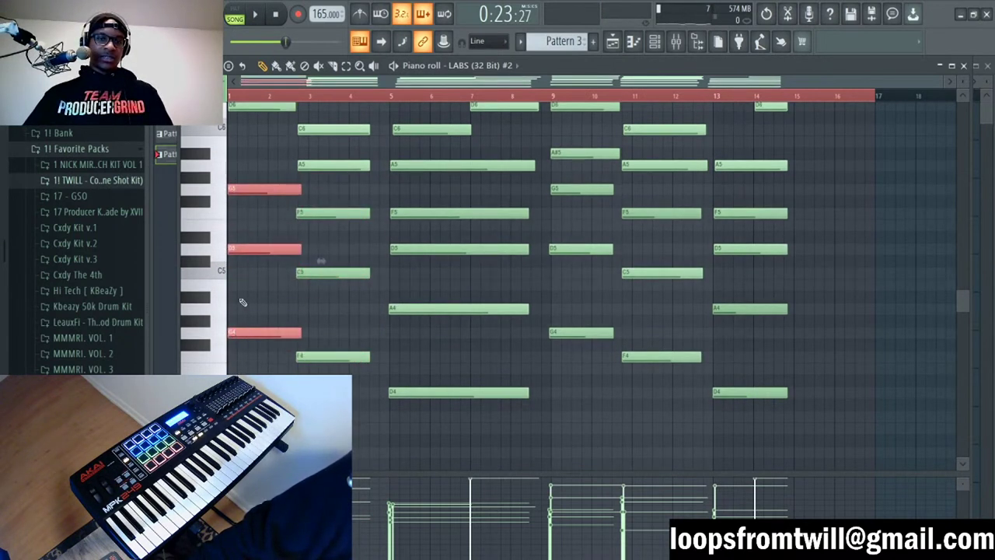
left_click(243, 302)
key("space")
scroll(241, 287, "up", 5)
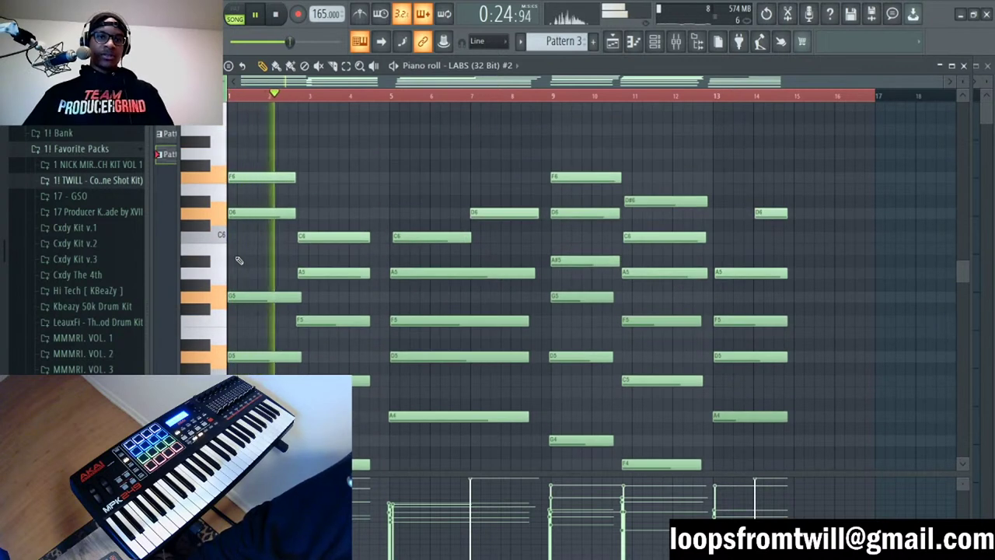
left_click(240, 260)
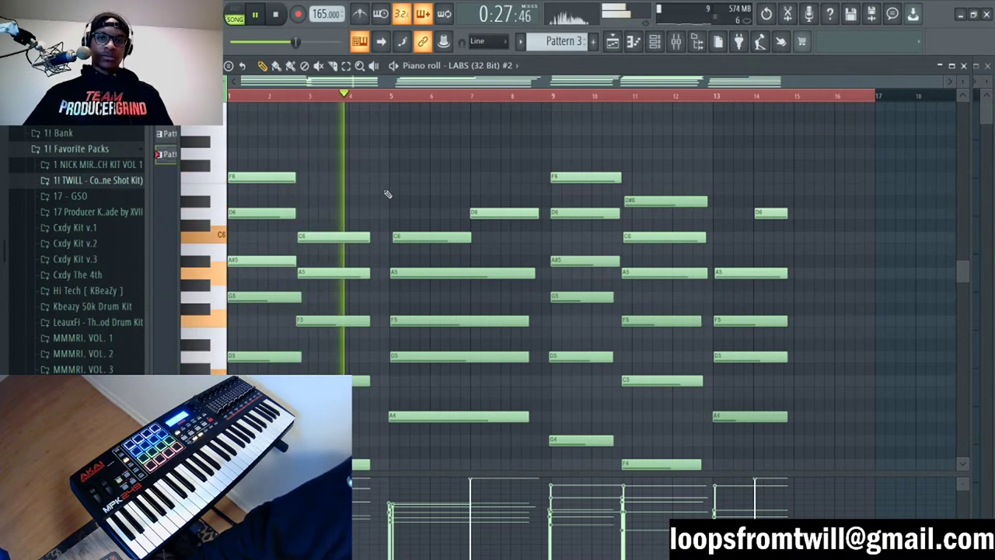
scroll(396, 171, "down", 3)
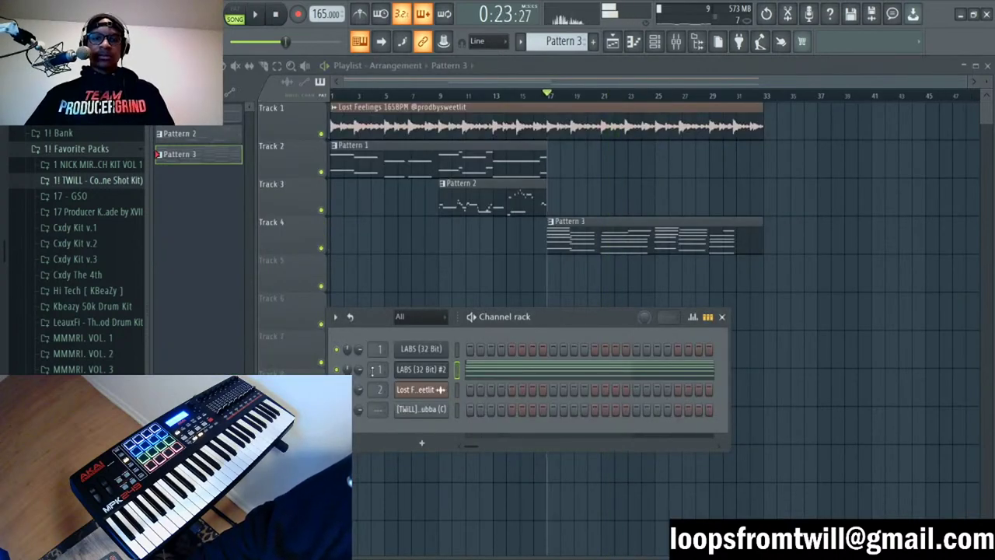
Step: Load Fruity Reeverb 2 and Fruity Love Philter into the first two effect slots of mixer Insert 4
key("F6")
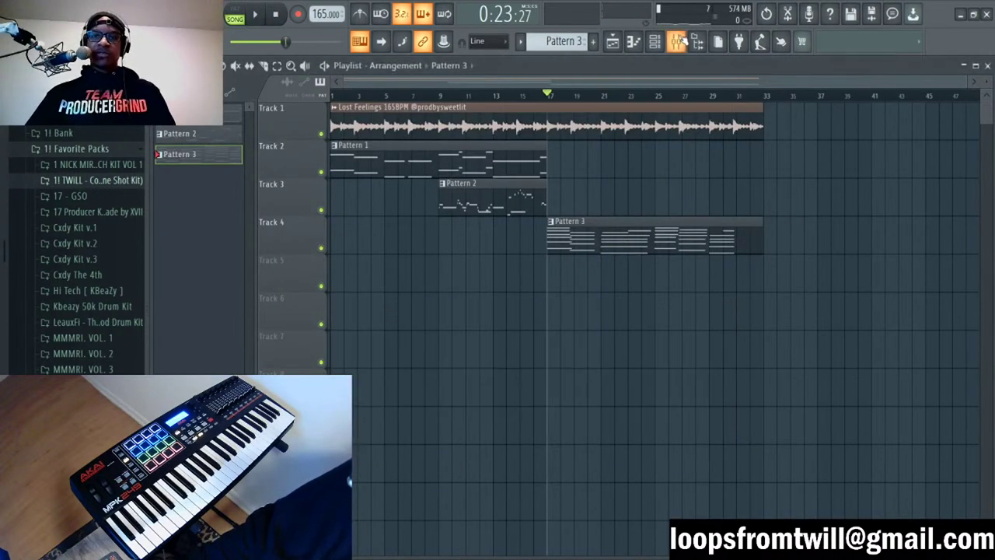
key("F9")
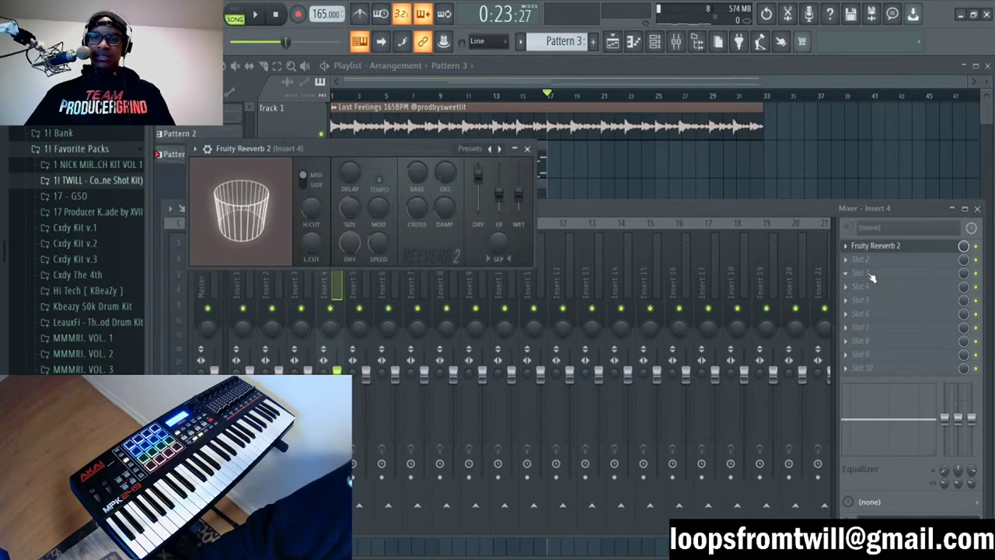
left_click(711, 243)
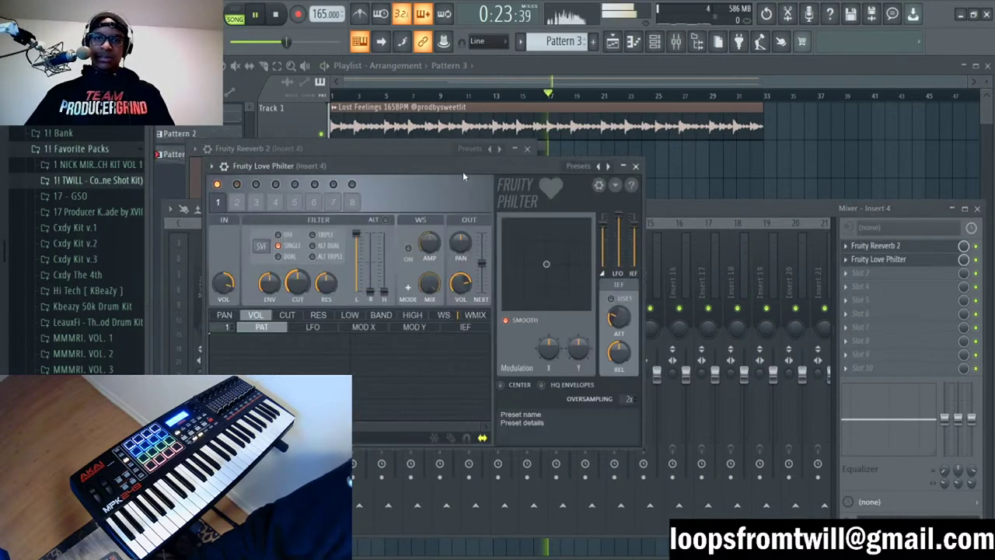
Step: Set the Insert 4 reverb to the Cathedral preset and adjust its dry, ER and wet levels
left_click_drag(463, 171, 579, 272)
left_click(488, 178)
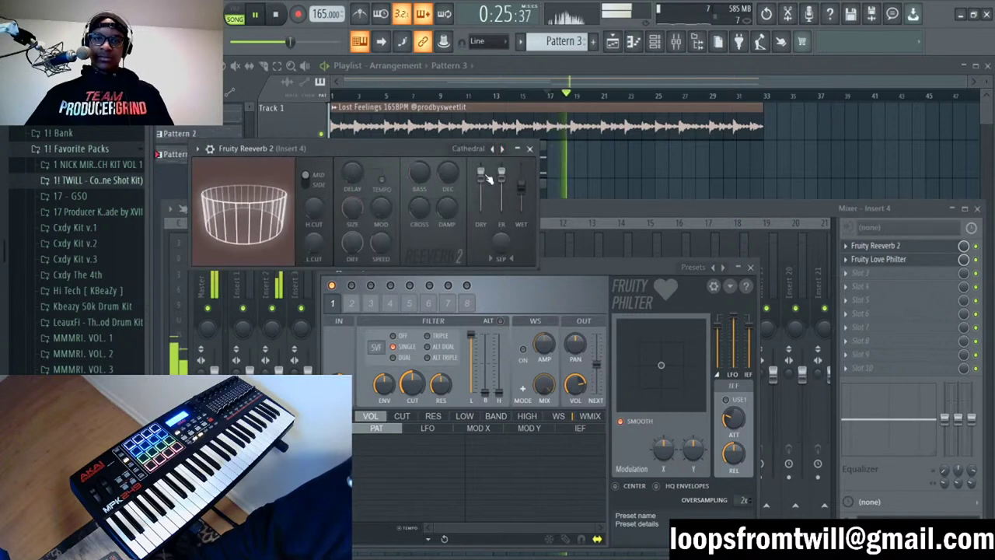
left_click_drag(481, 173, 521, 181)
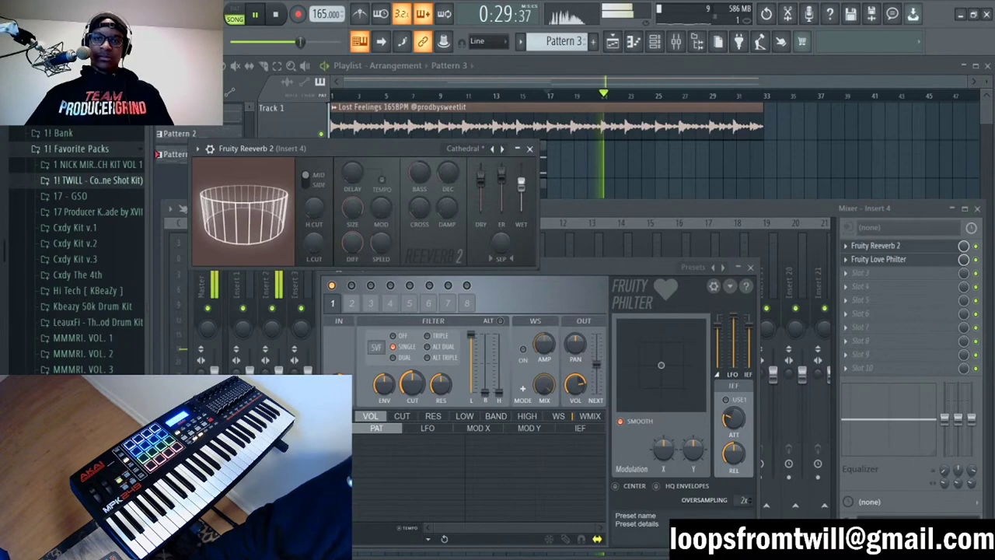
left_click(637, 243)
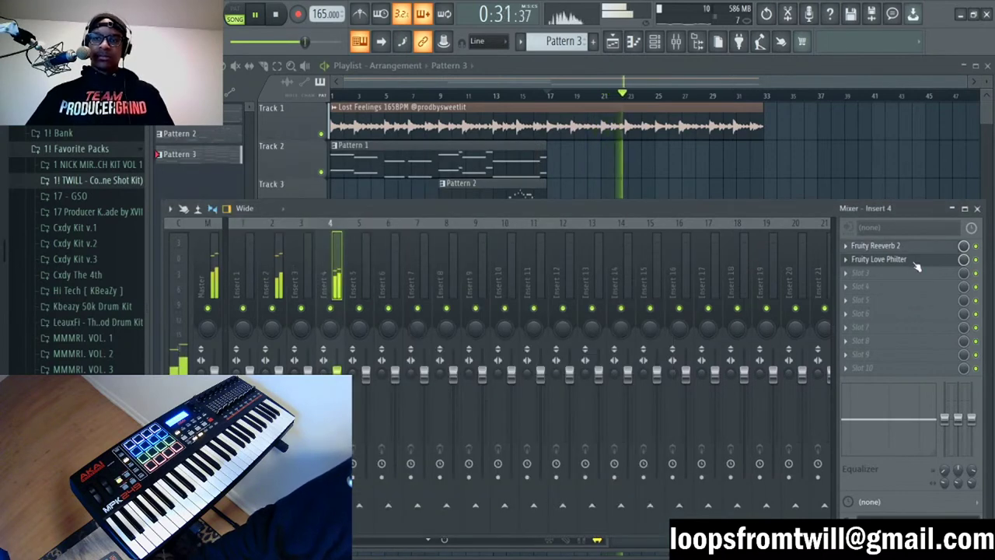
Step: Set Fruity Love Philter on Insert 4 to the Simple lowpass preset and return to the playlist
left_click(882, 259)
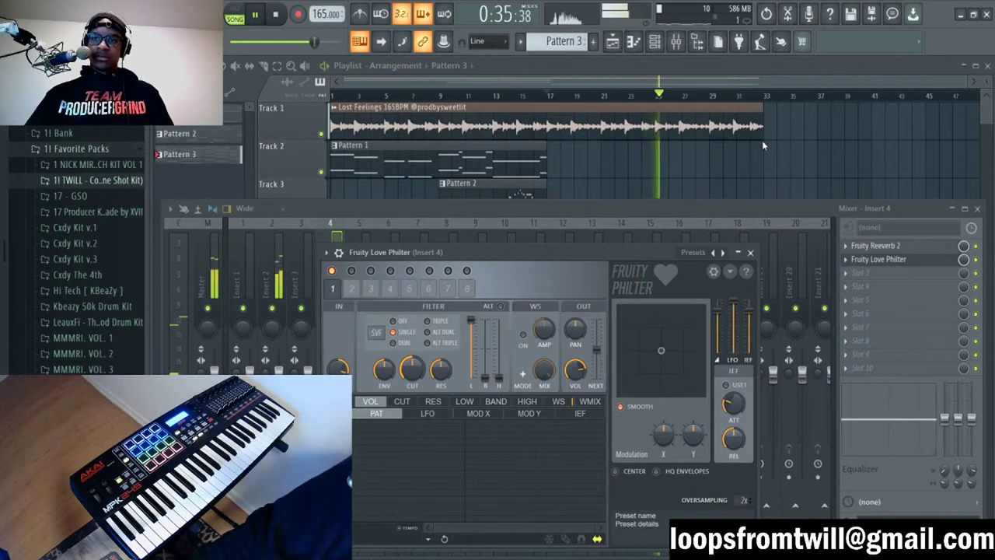
left_click(722, 252)
left_click_drag(598, 254, 606, 128)
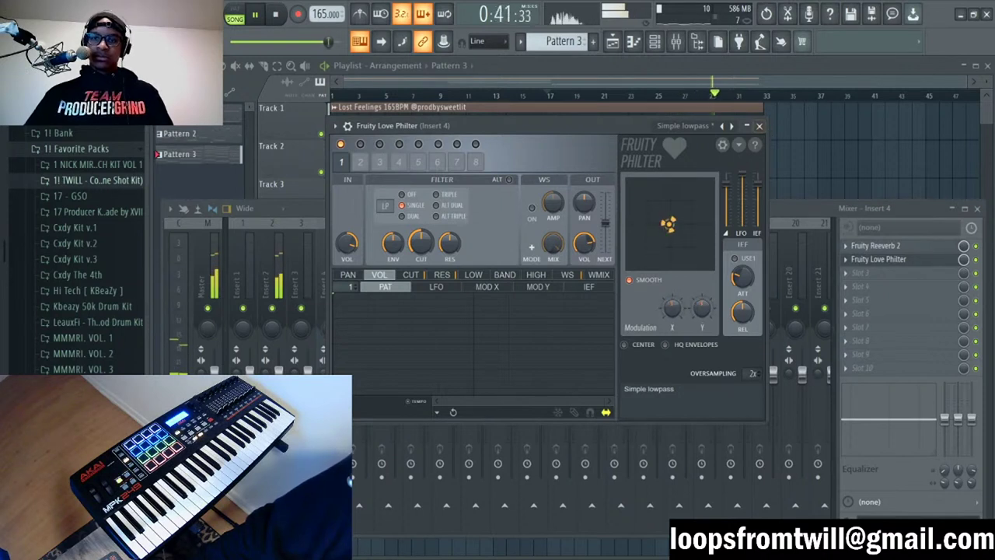
left_click(760, 126)
key("F9")
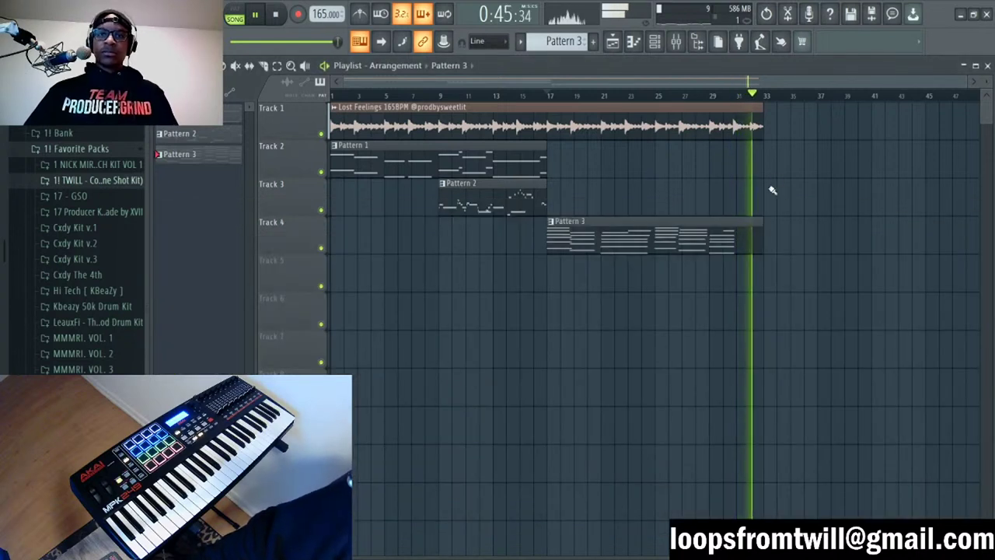
Step: Place the TWiLL "Bass Build aka tHe SwoOsH" FX on Track 5, ending at bars 17 and 33, and play the song
left_click(94, 181)
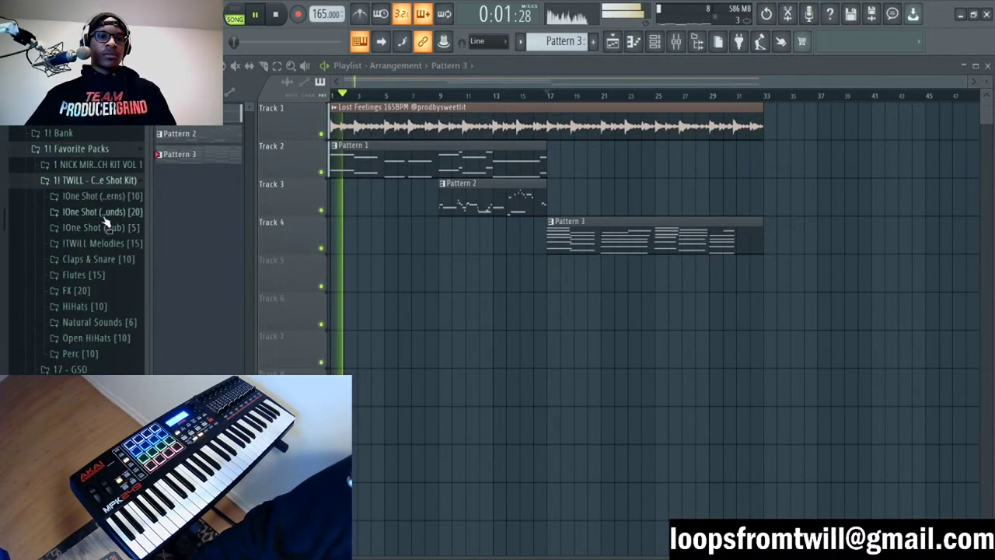
left_click(113, 293)
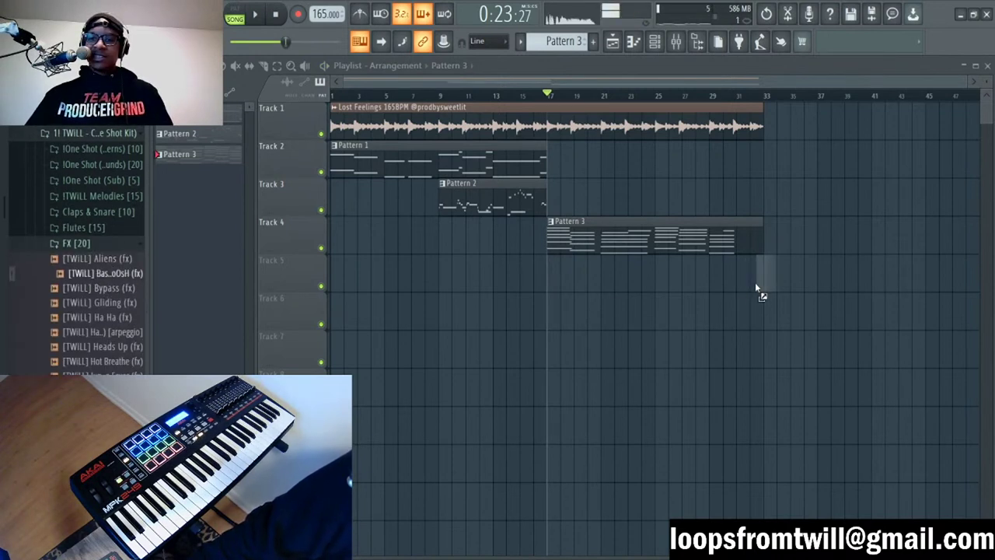
left_click_drag(755, 282, 758, 283)
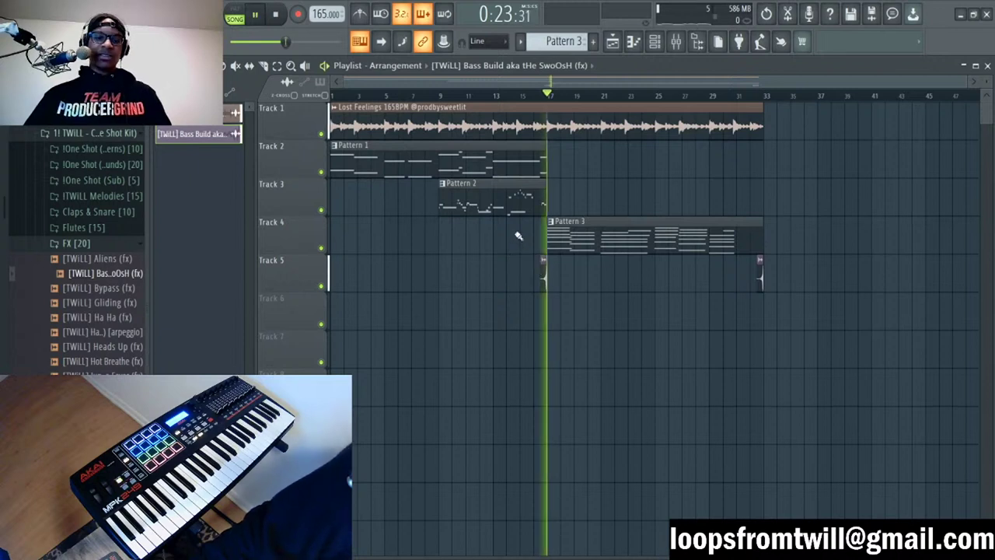
key("space")
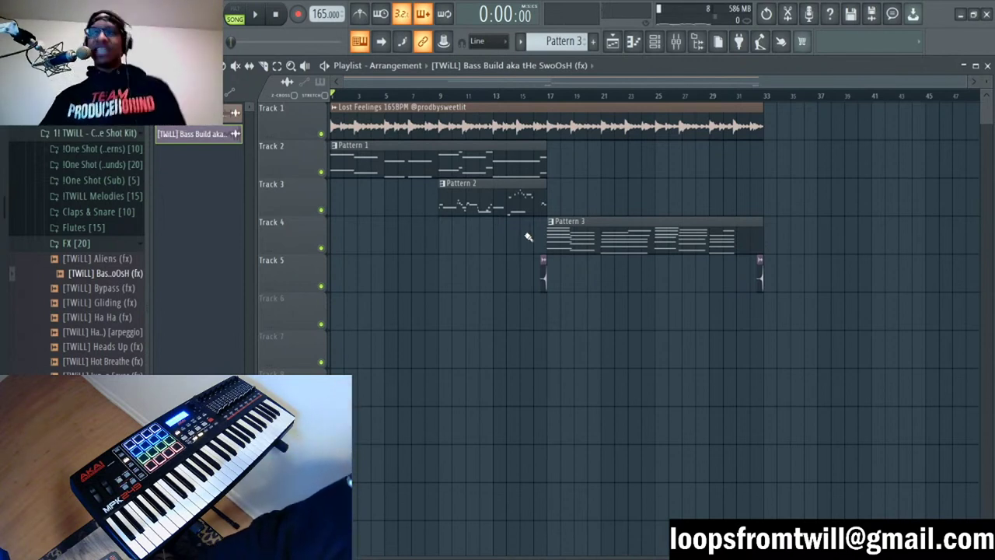
key("space")
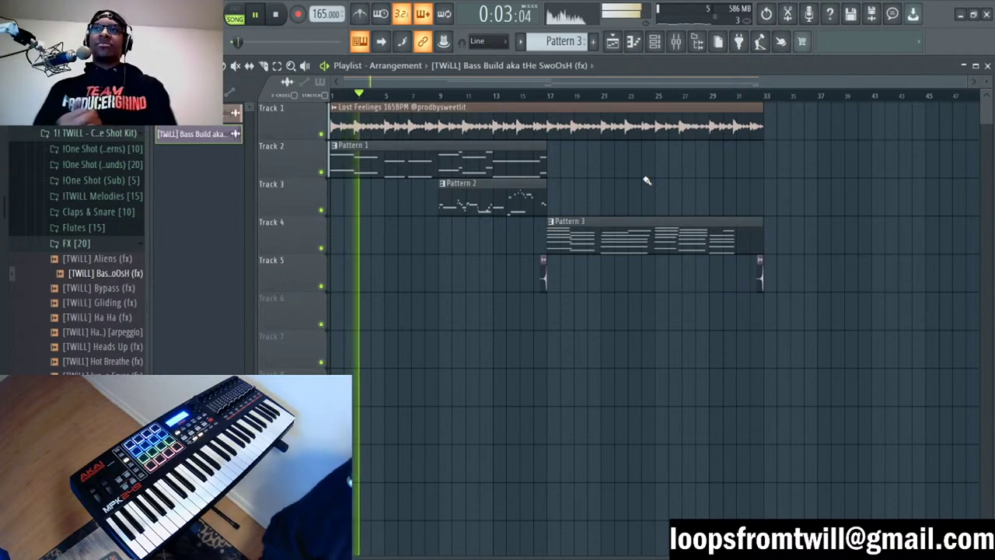
Step: Collapse the FX folder and the TWiLL one-shot kit folder in the sample browser
left_click(78, 243)
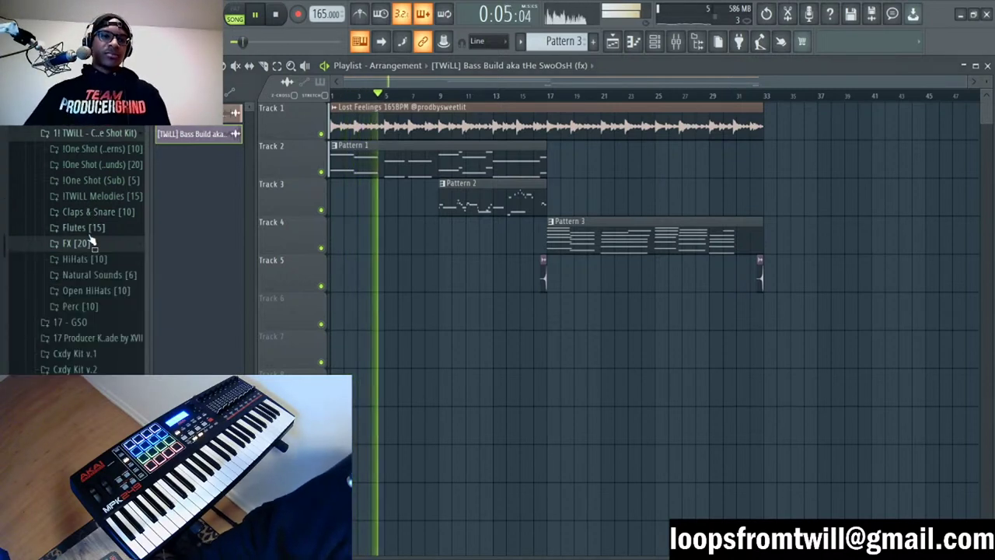
left_click(98, 135)
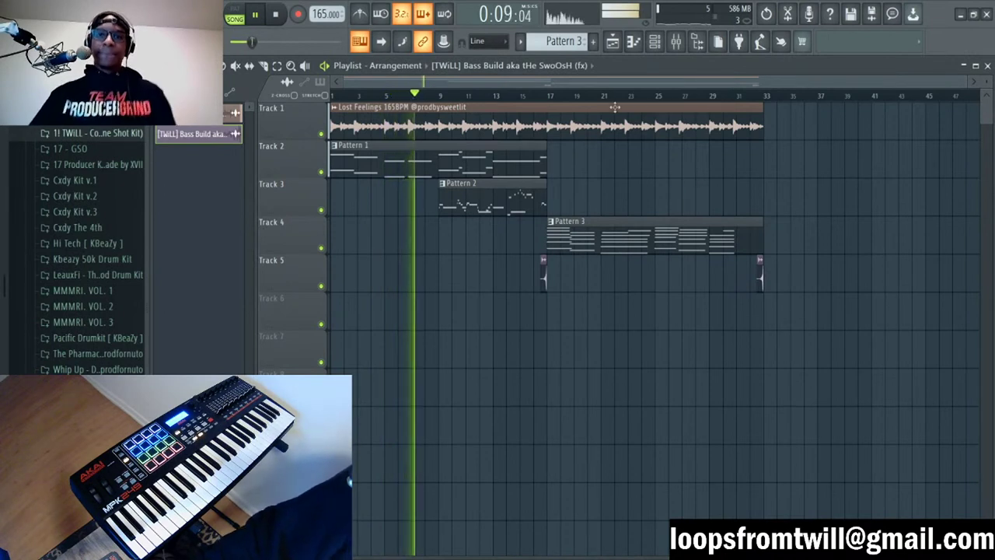
left_click(655, 43)
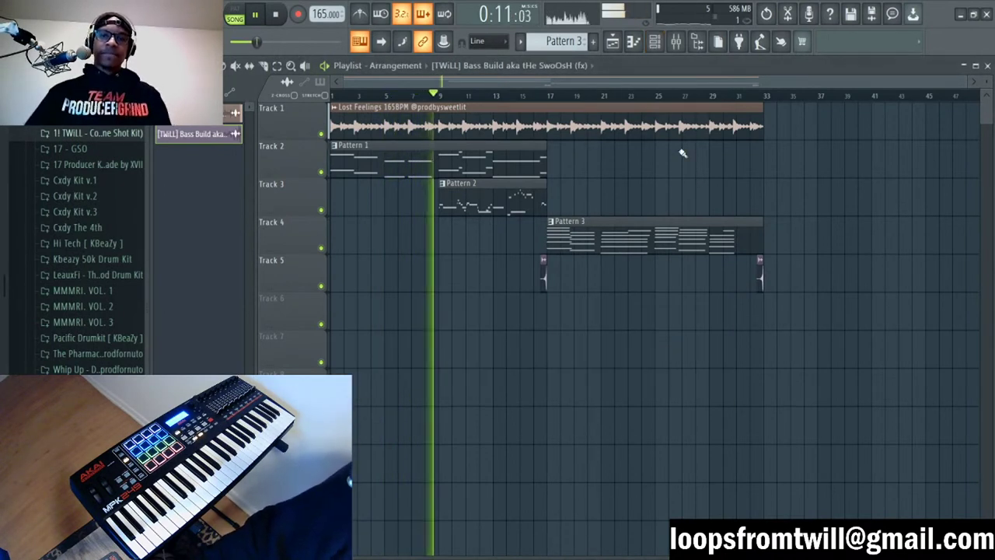
key("F6")
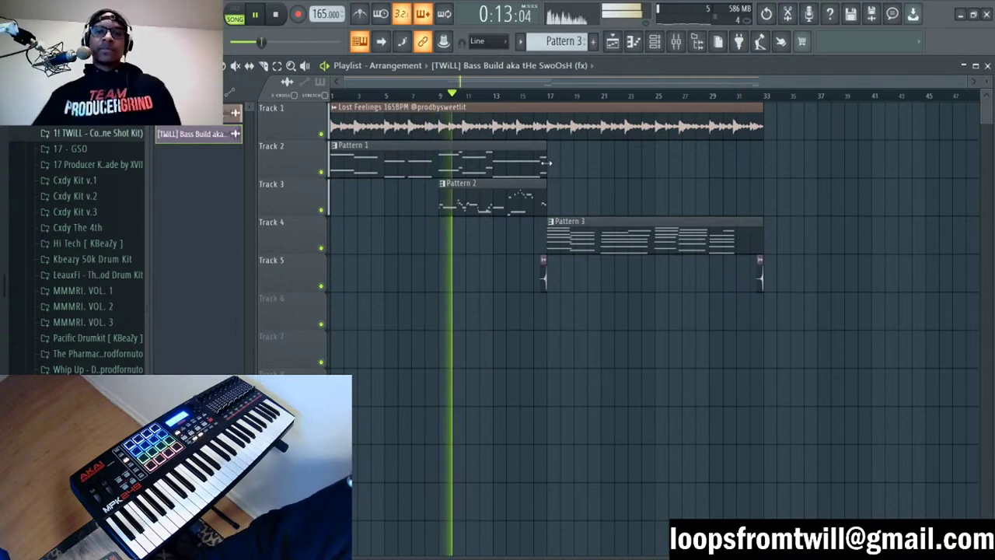
Step: Open Pattern 2 in the piano roll and nudge its opening short C7 and D7 notes slightly earlier in bar 1
left_click(536, 193)
double_click(536, 193)
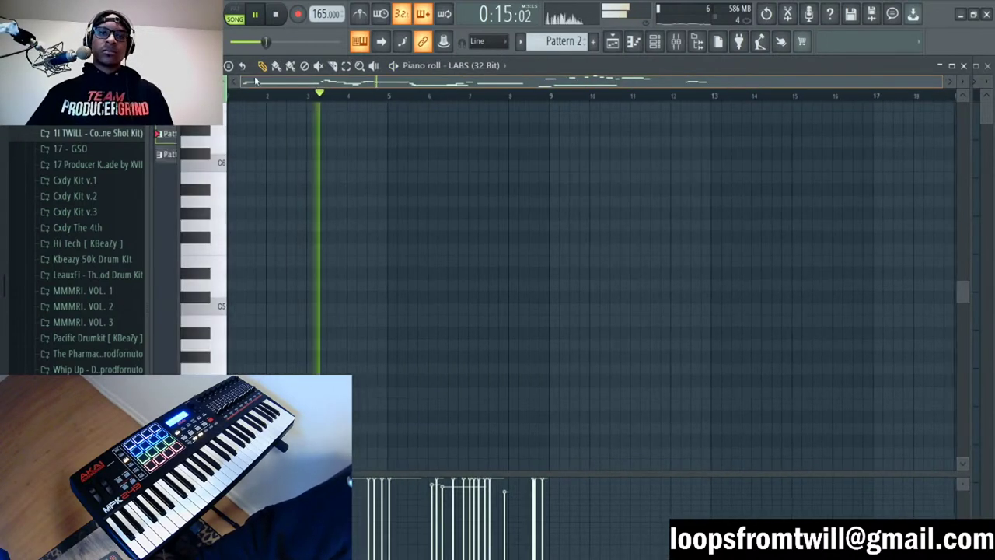
scroll(288, 195, "up", 6)
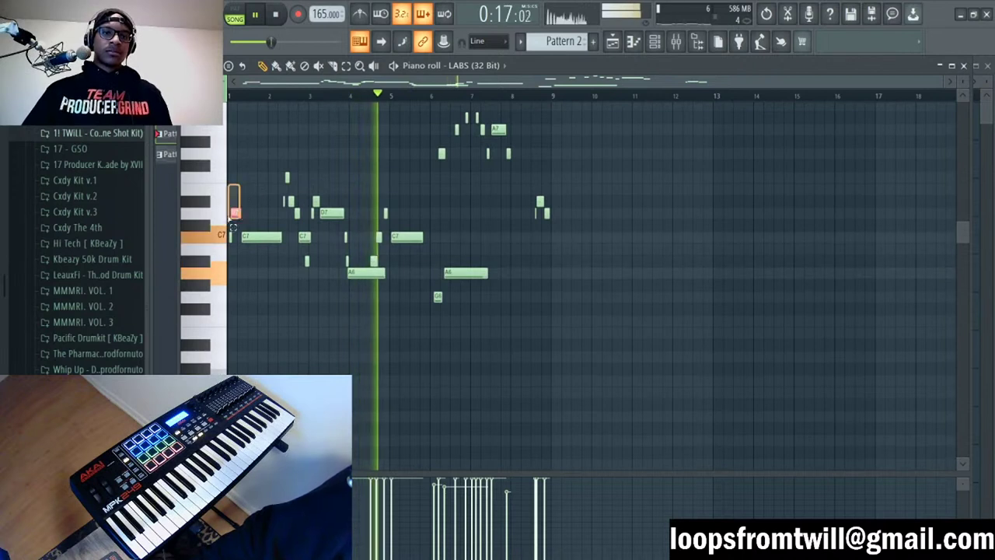
left_click(233, 212)
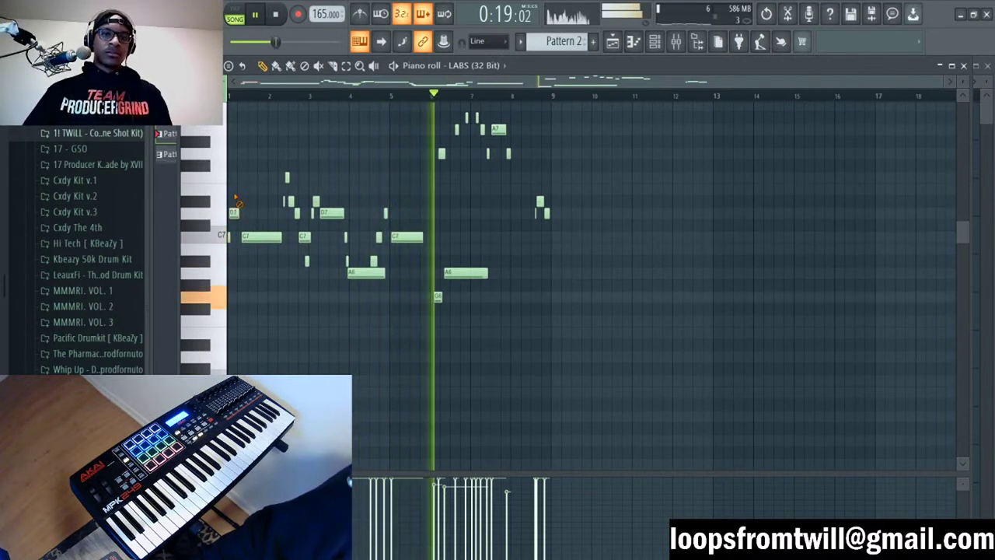
key("space")
key("space")
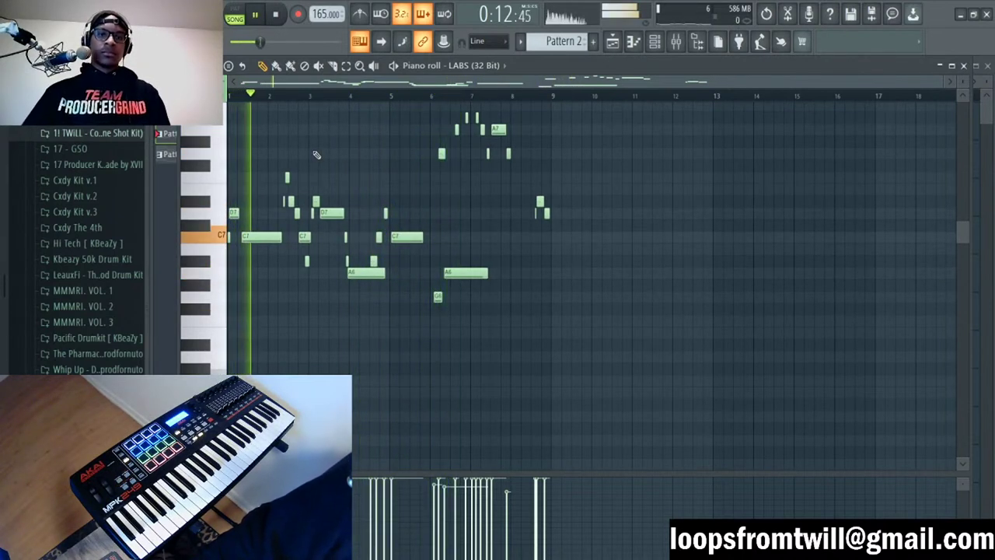
Step: Nudge the long C7 note in bar 1 of Pattern 2 slightly earlier and play the phrase back
key("space")
key("space")
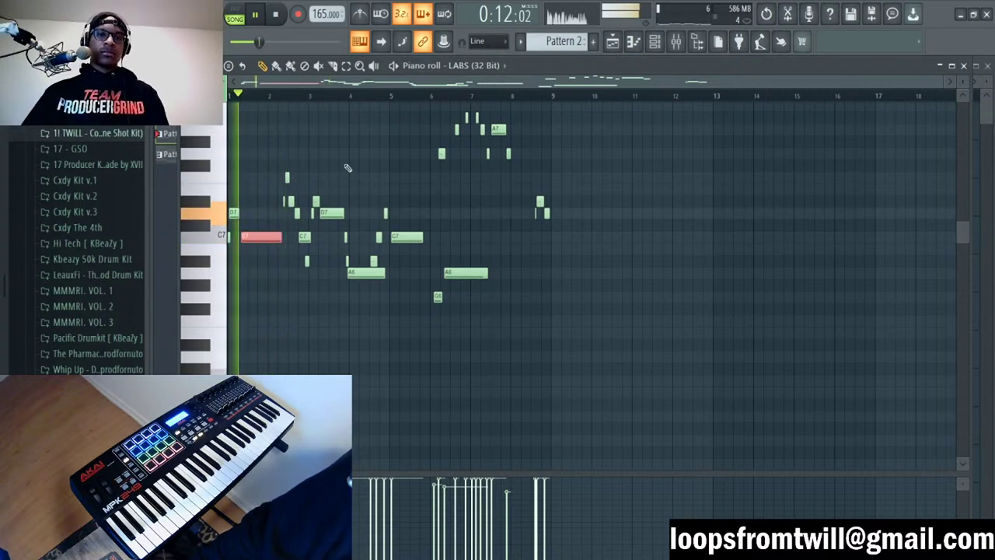
scroll(311, 95, "up", 2)
scroll(310, 90, "up", 4)
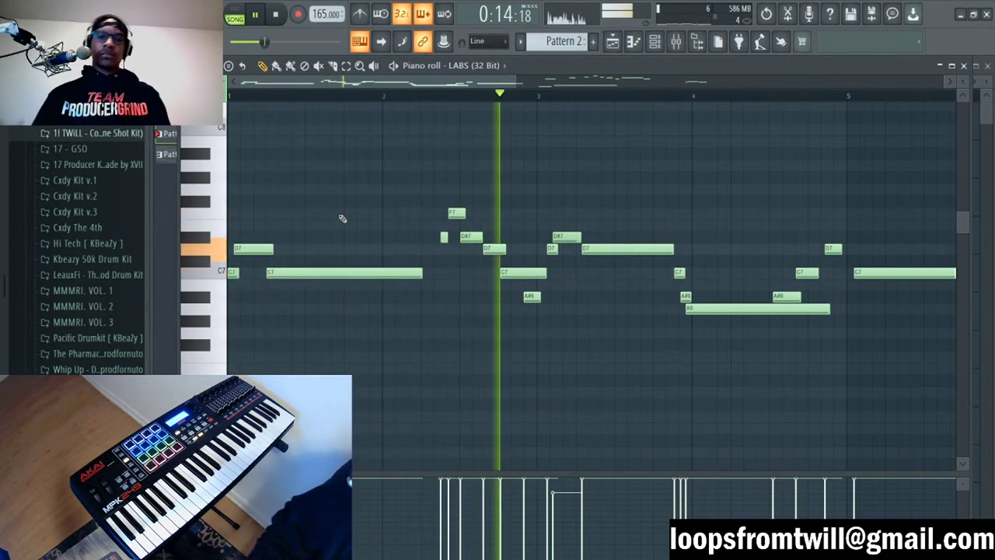
key("space")
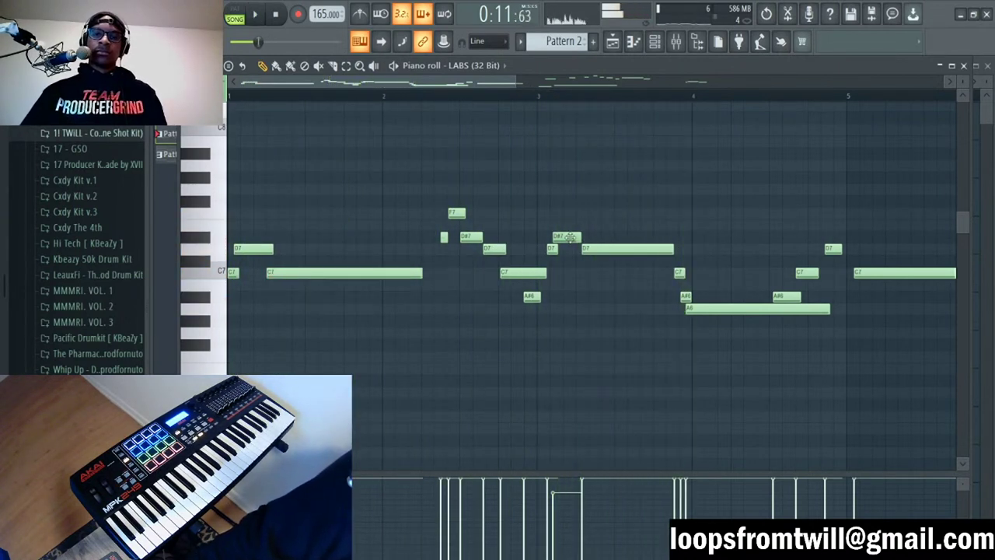
Step: Lower the notes opening bar 3 of Pattern 2: short D7 to C7, D#7 to D7, and the long D7 to C7
left_click(552, 249)
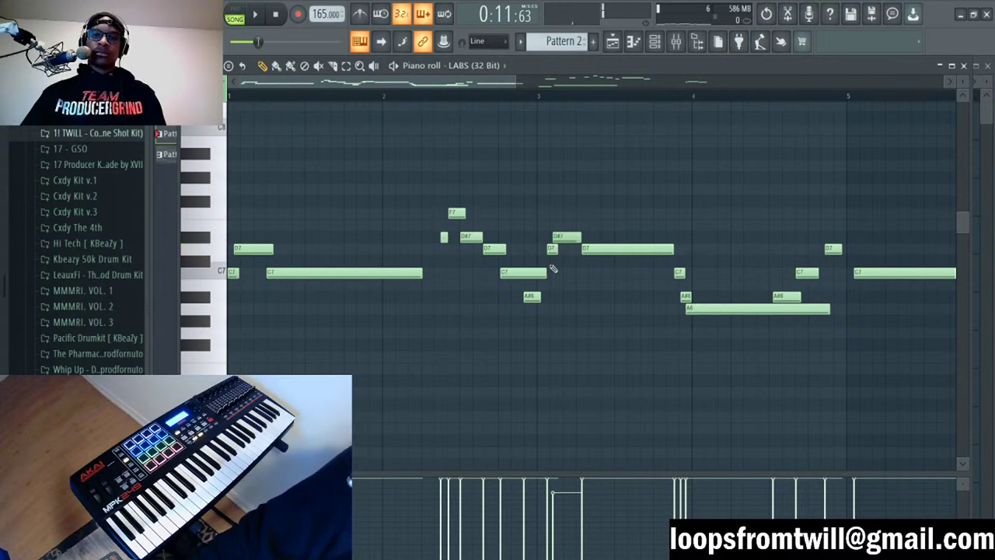
key("space")
left_click_drag(562, 237, 554, 273)
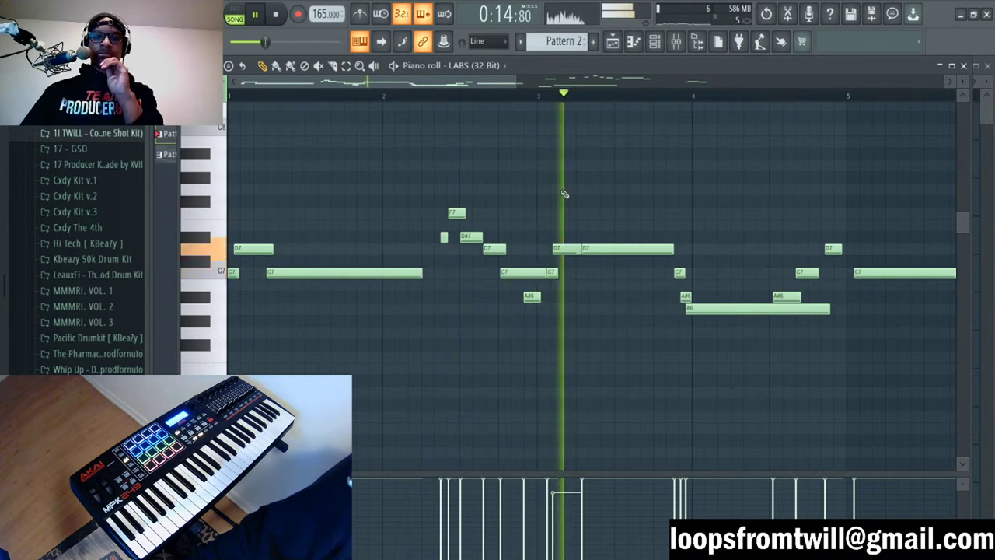
key("space")
left_click_drag(618, 251, 665, 276)
key("space")
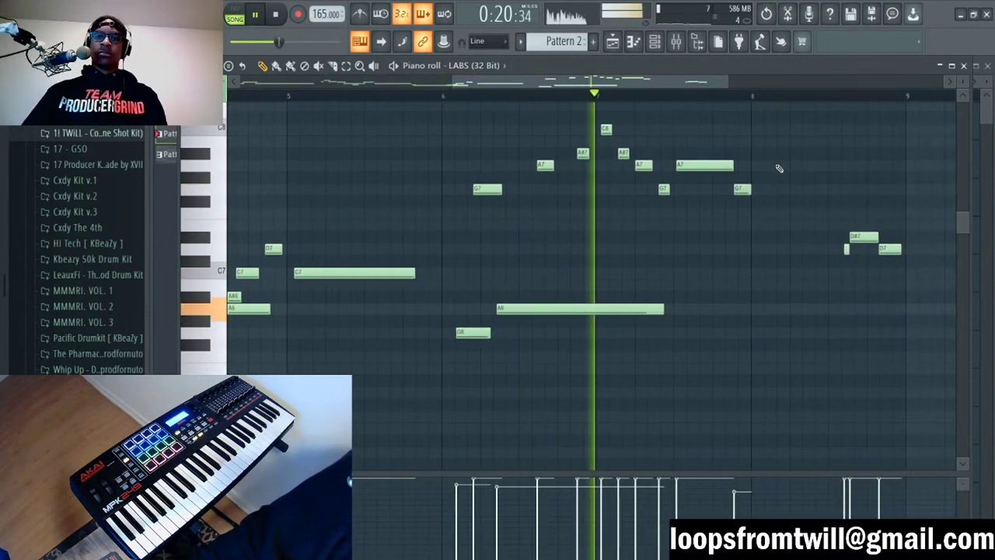
Step: At the end of bar 8 in Pattern 2, shorten the short D7, move D#7 slightly earlier and the last D7 slightly later
scroll(778, 167, "up", 3)
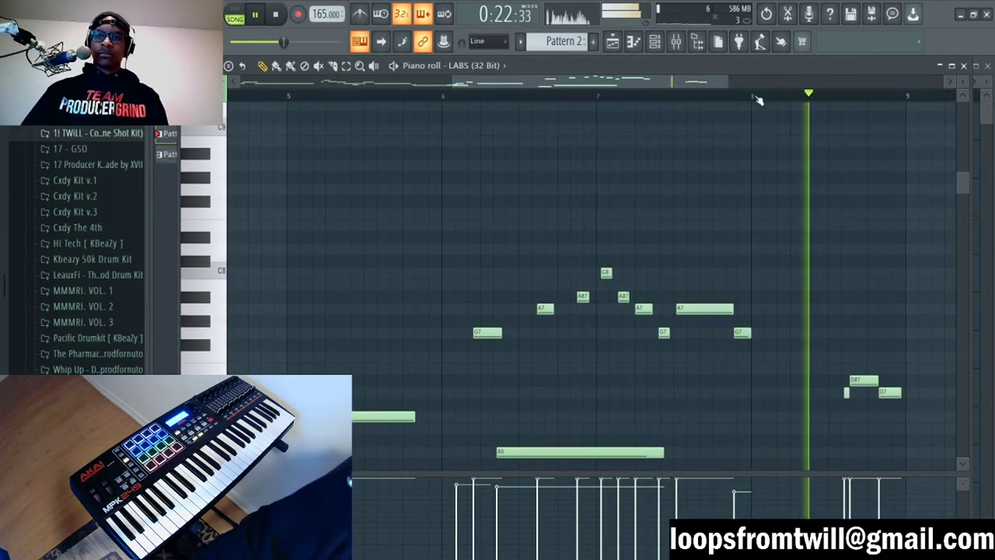
scroll(793, 179, "down", 2)
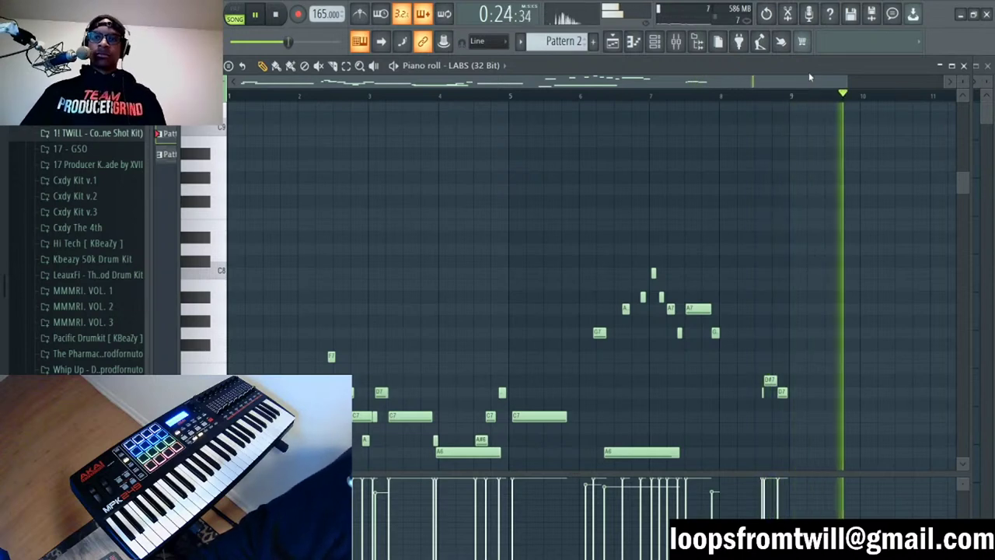
scroll(820, 108, "up", 1)
key("space")
scroll(459, 98, "up", 3)
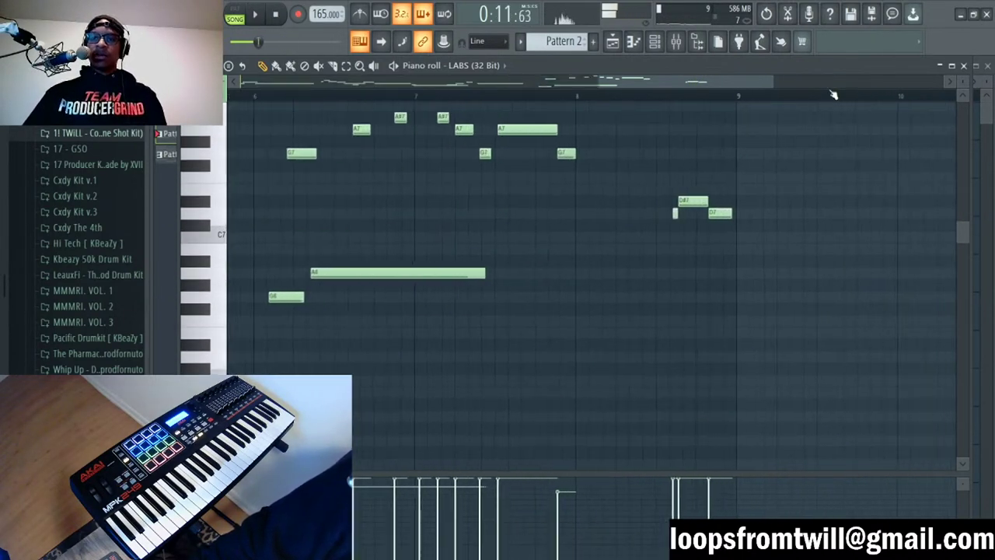
key("space")
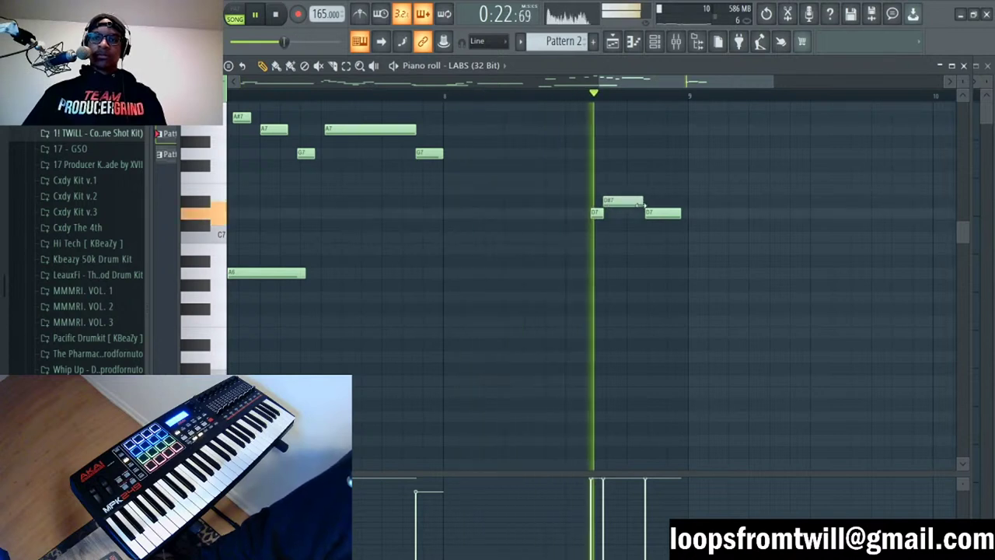
left_click_drag(611, 204, 607, 201)
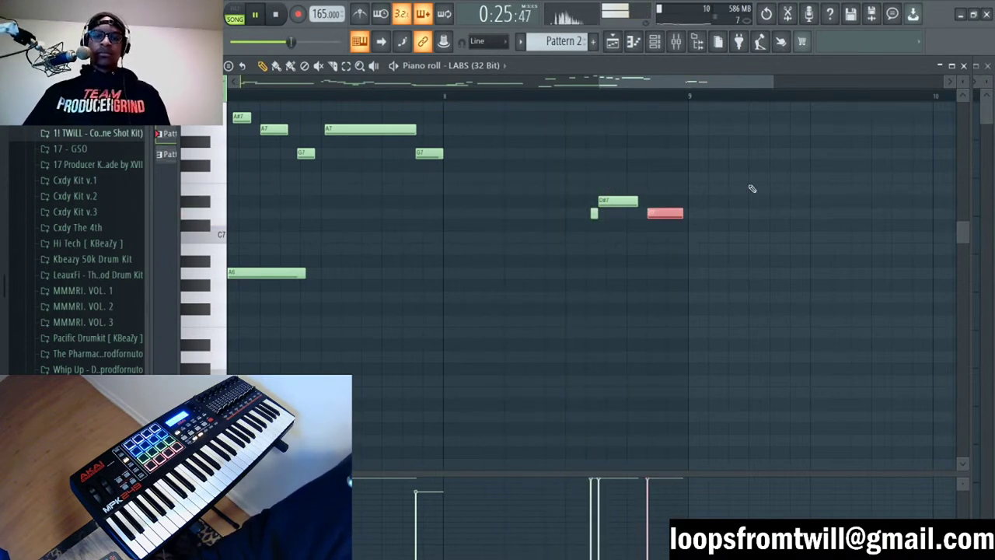
Step: Return to the playlist and slice the Lost Feelings audio clip on Track 1 at bar 17
key("F5")
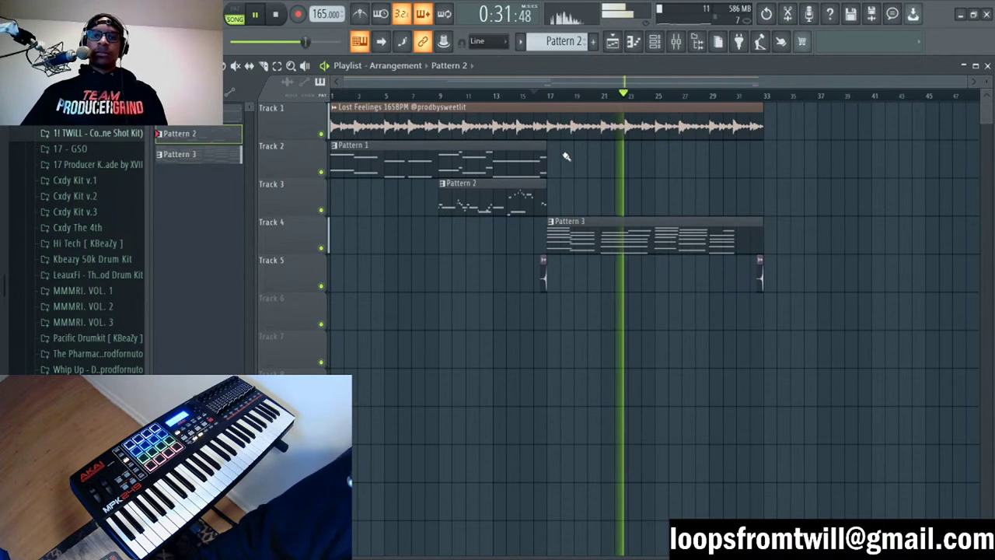
left_click(549, 124)
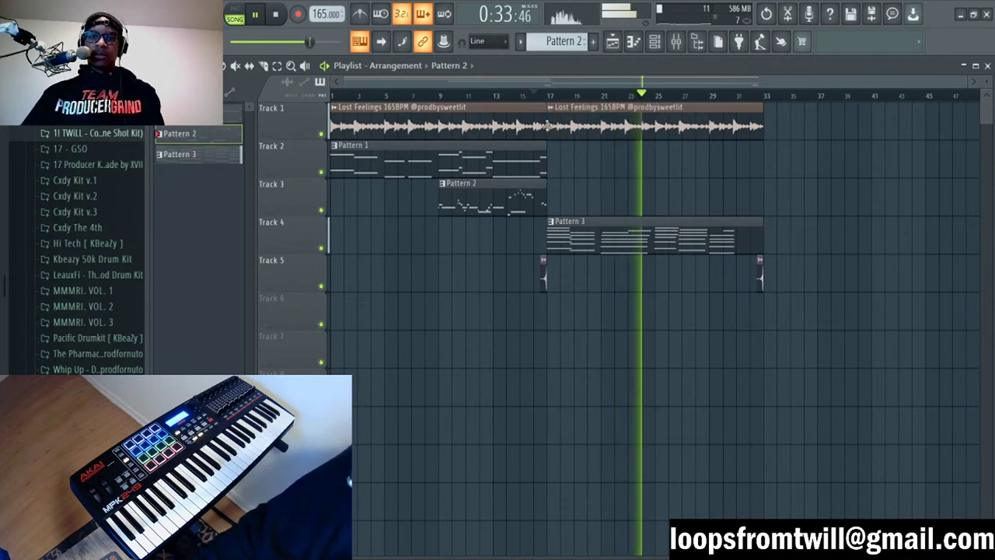
Step: Add another Lost Feelings clip at bar 33 on Track 1 and move all the pattern and FX clips down one track
left_click(771, 126)
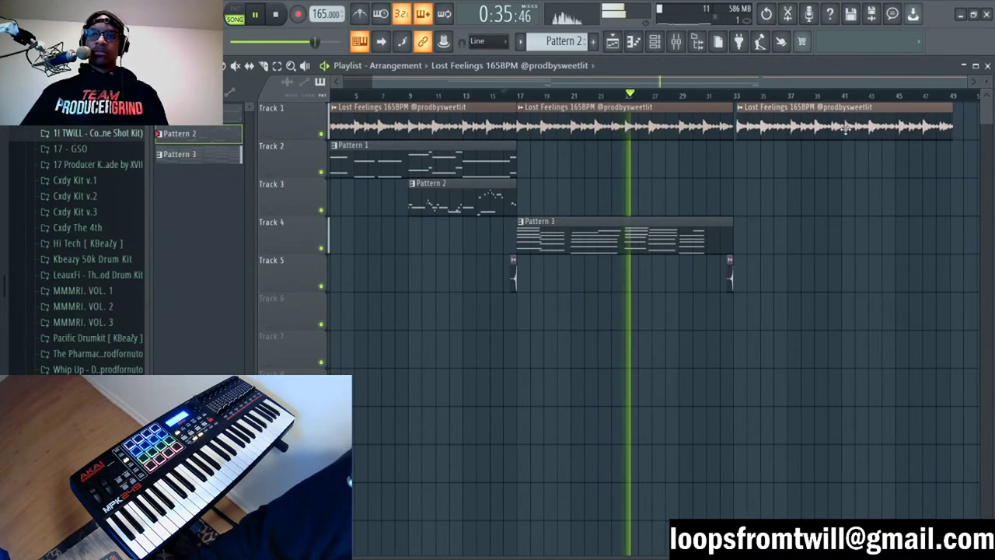
left_click_drag(802, 168, 473, 378)
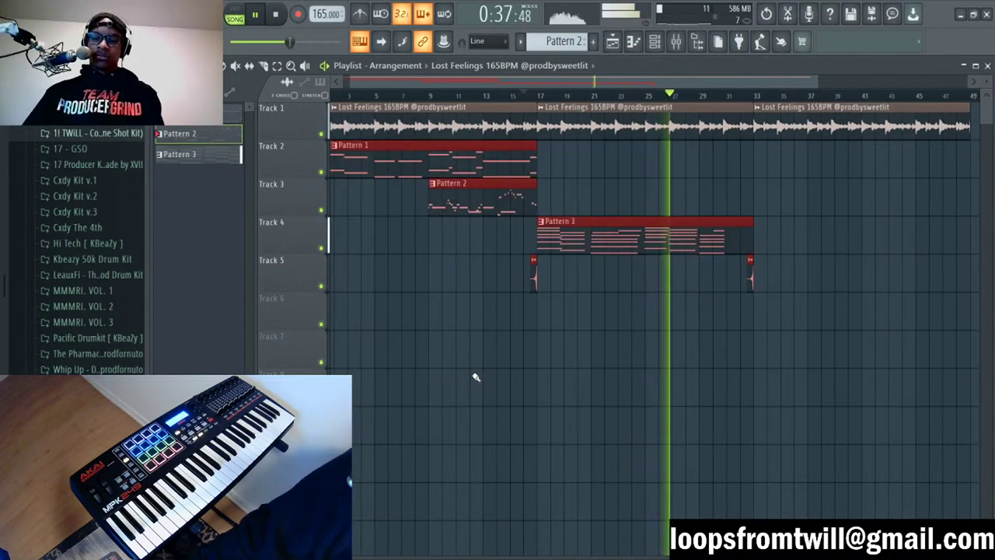
key("shift+Down")
scroll(638, 272, "down", 1)
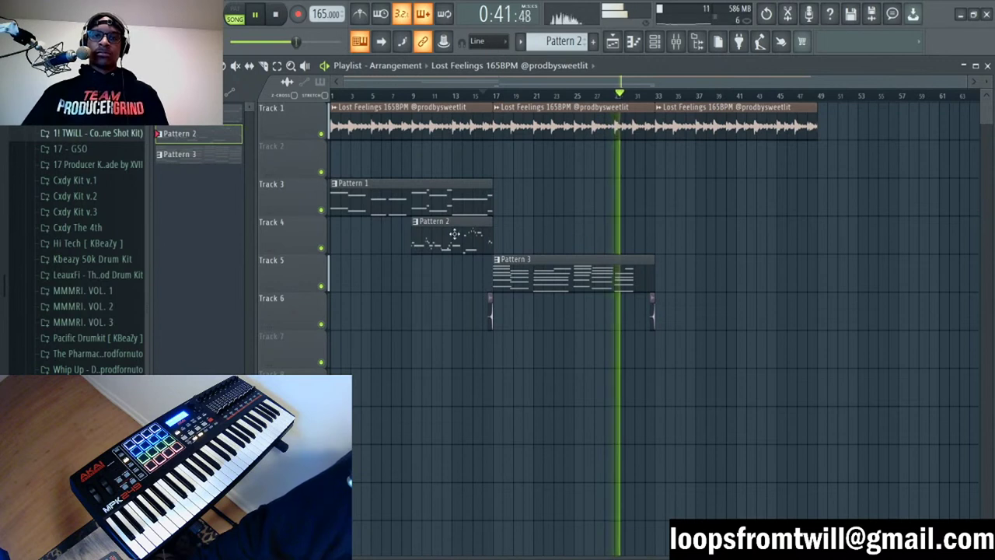
Step: Place a Pattern 2 clip at bar 41 on Track 4 and check the Lost Feelings clip's channel and mixer settings
left_click_drag(808, 233, 770, 234)
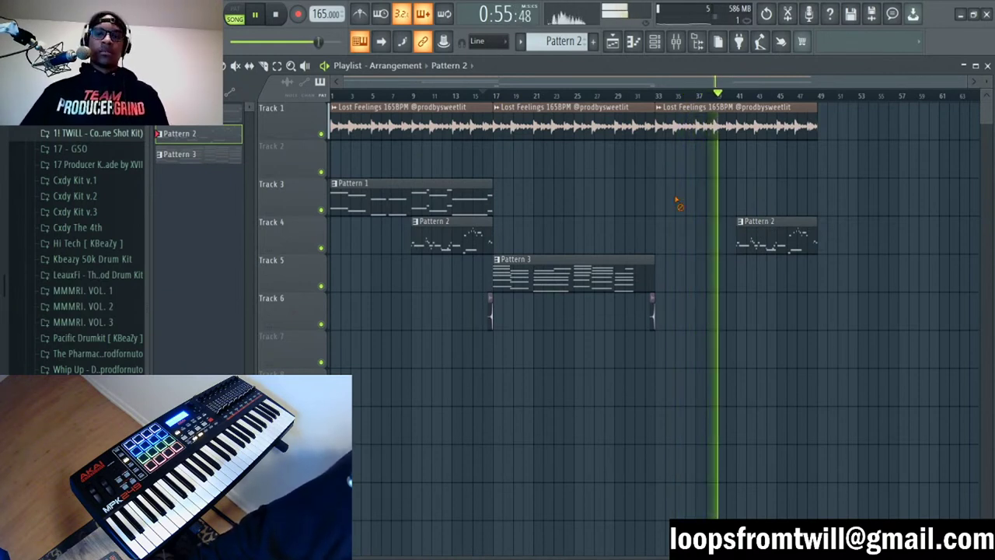
left_click(668, 106)
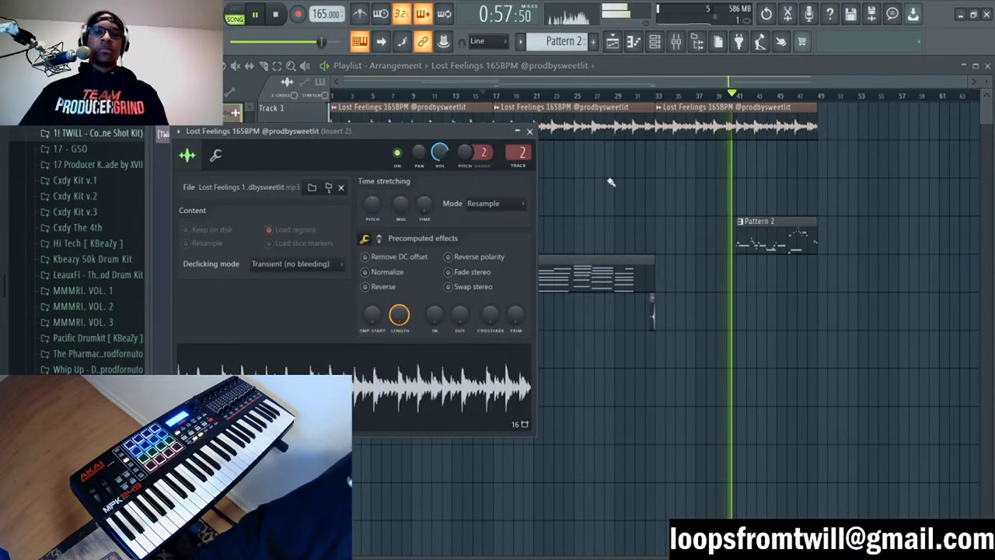
left_click(669, 107)
left_click(676, 42)
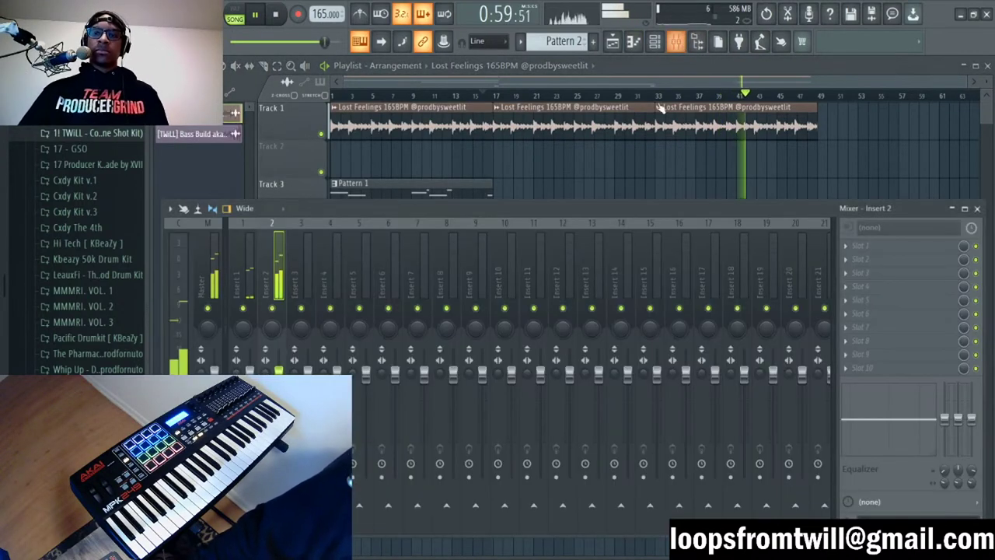
key("F9")
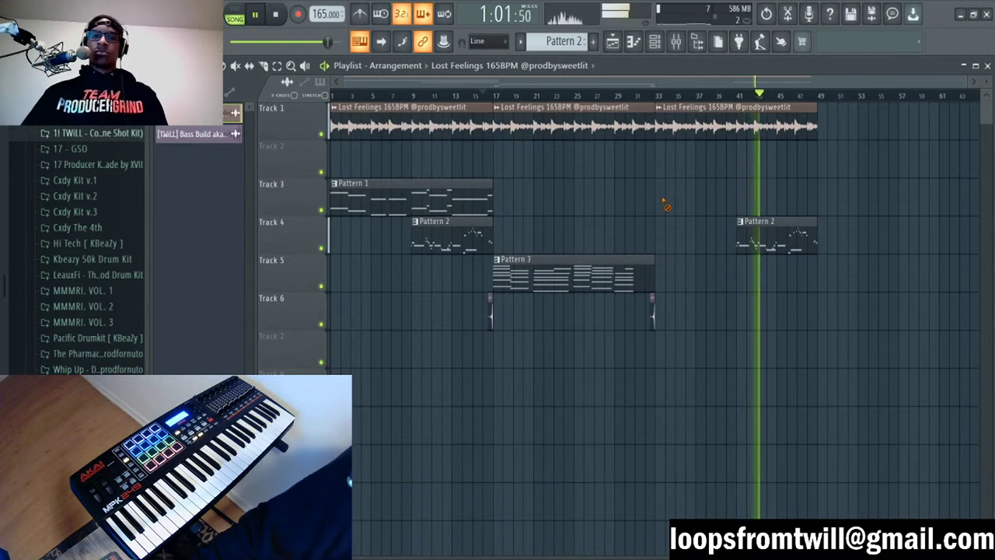
key("space")
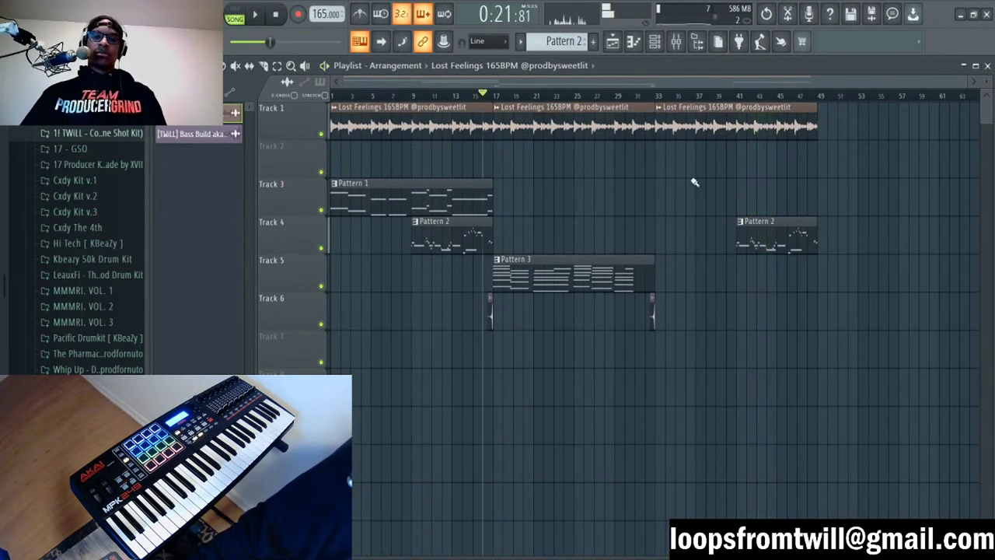
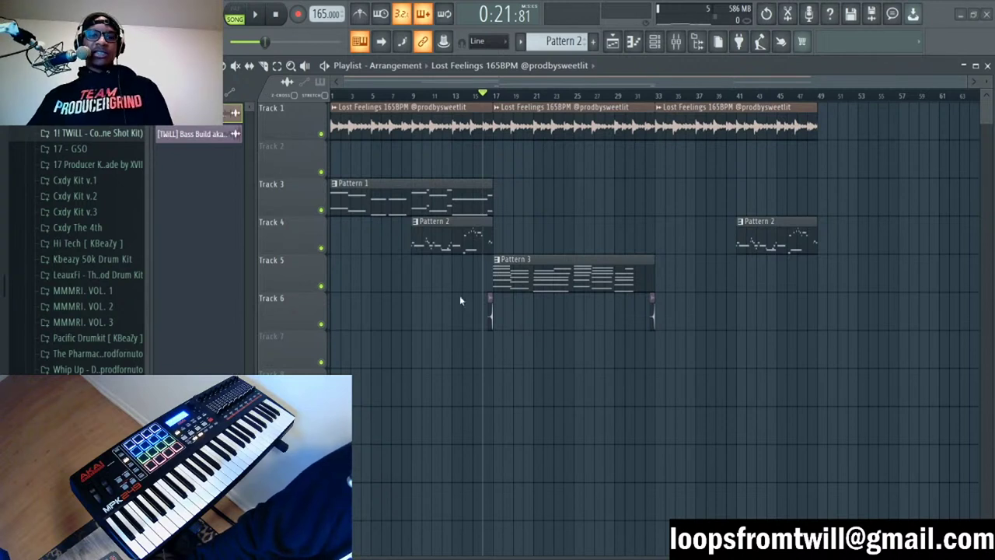
Step: Start a new project and place the A Minor 125BPM DJB Sauce God loop at bar 1 of Track 1 in song mode
key("ctrl+n")
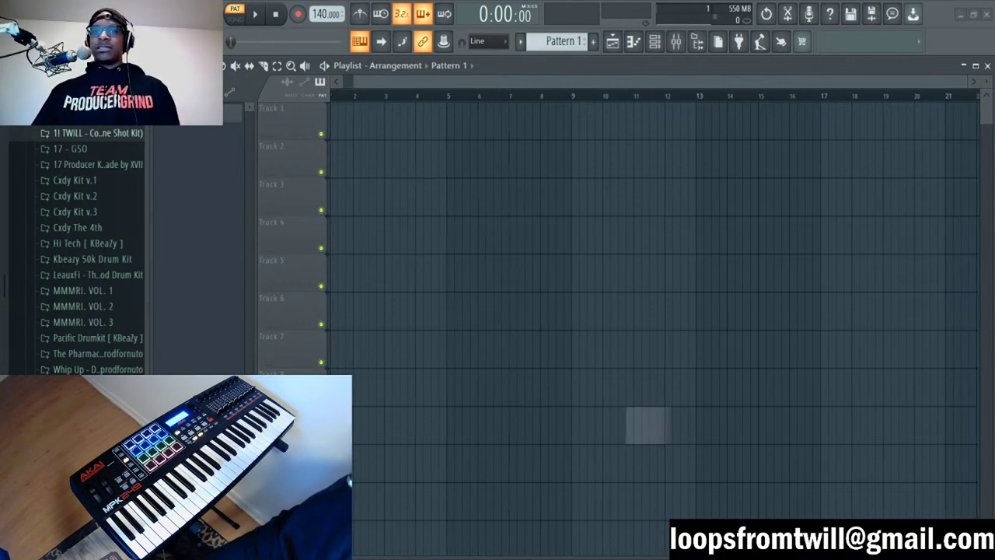
left_click_drag(644, 422, 420, 120)
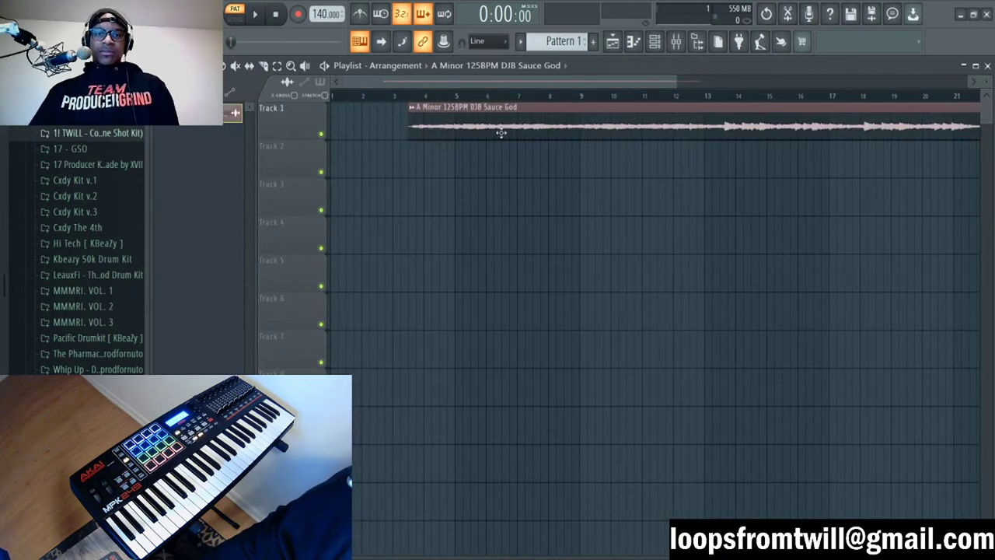
left_click_drag(500, 129, 424, 129)
key("l")
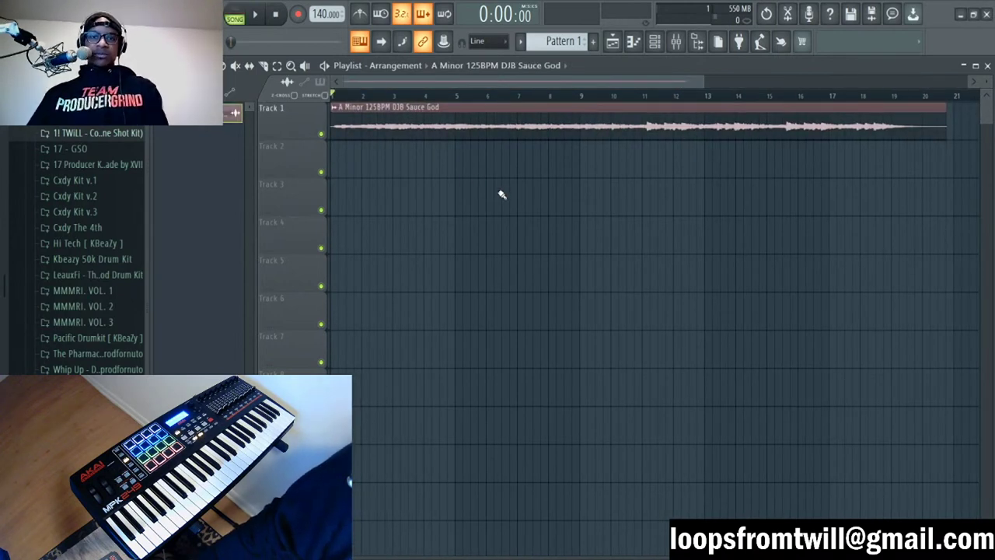
left_click_drag(690, 81, 366, 81)
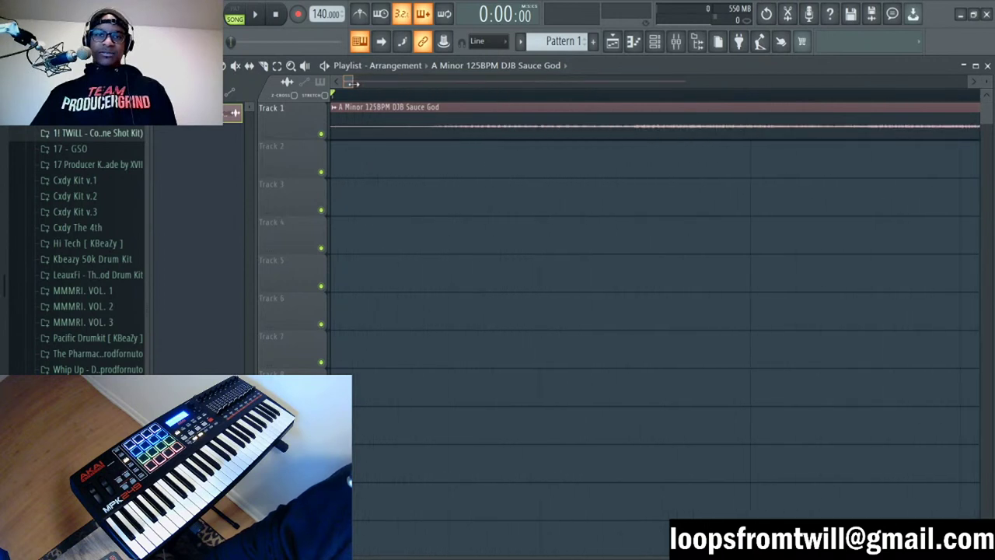
left_click_drag(445, 134, 467, 137)
left_click_drag(515, 106, 353, 119)
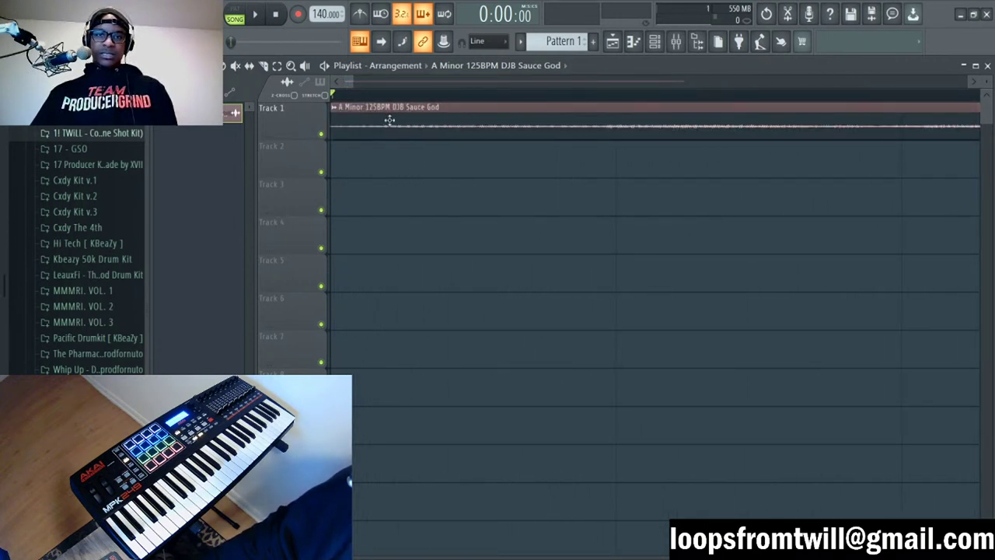
Step: Set the project tempo to 125 BPM, turn on the metronome and play the loop against it
key("space")
left_click_drag(360, 81, 815, 81)
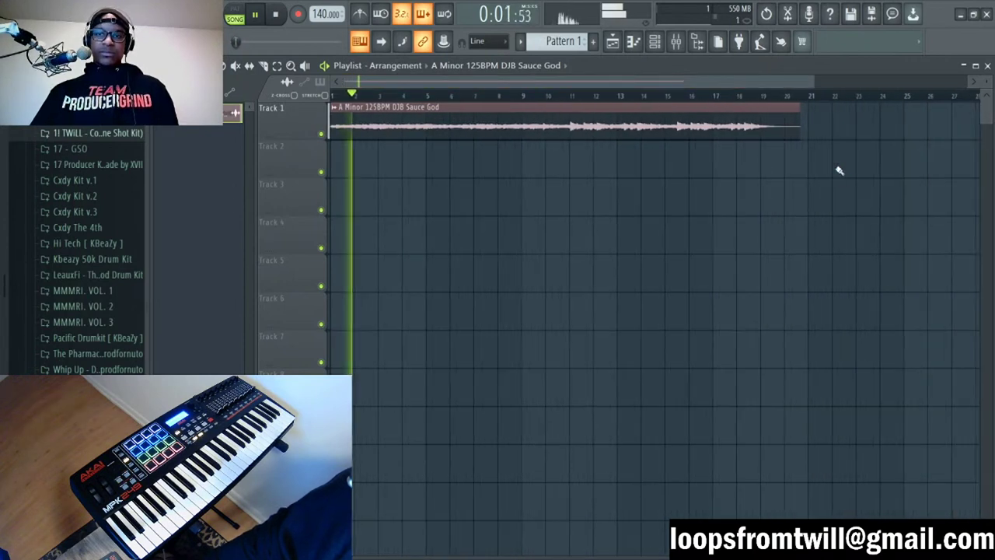
key("space")
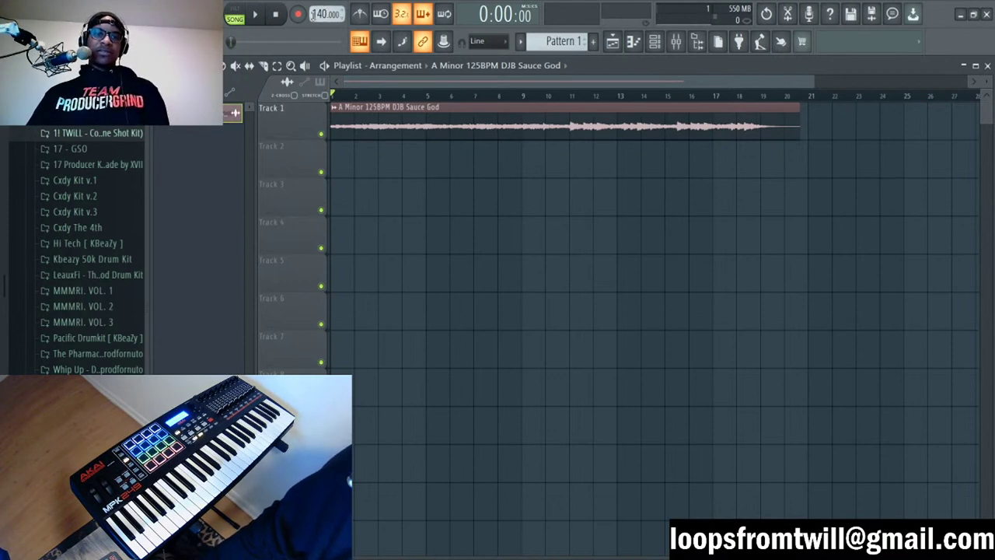
left_click_drag(315, 14, 315, 43)
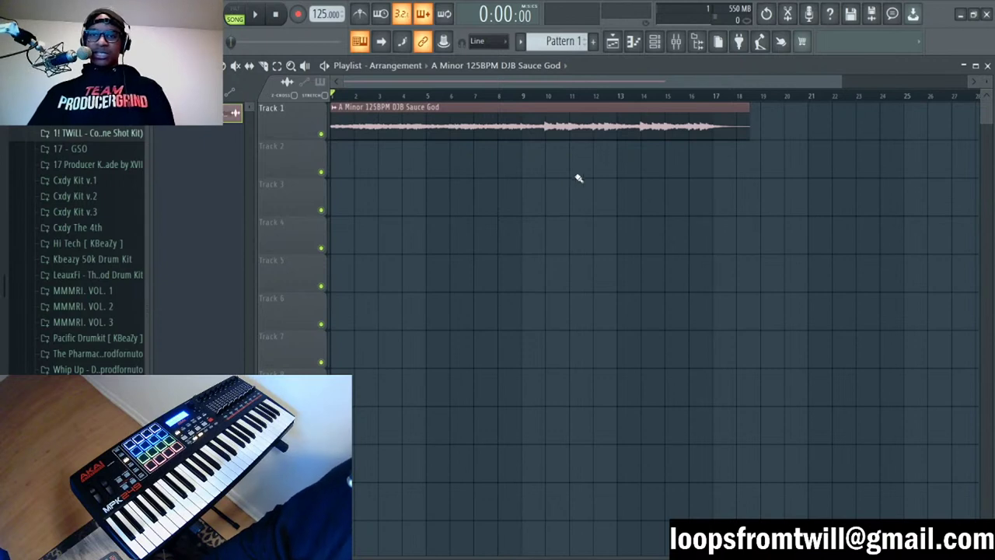
key("space")
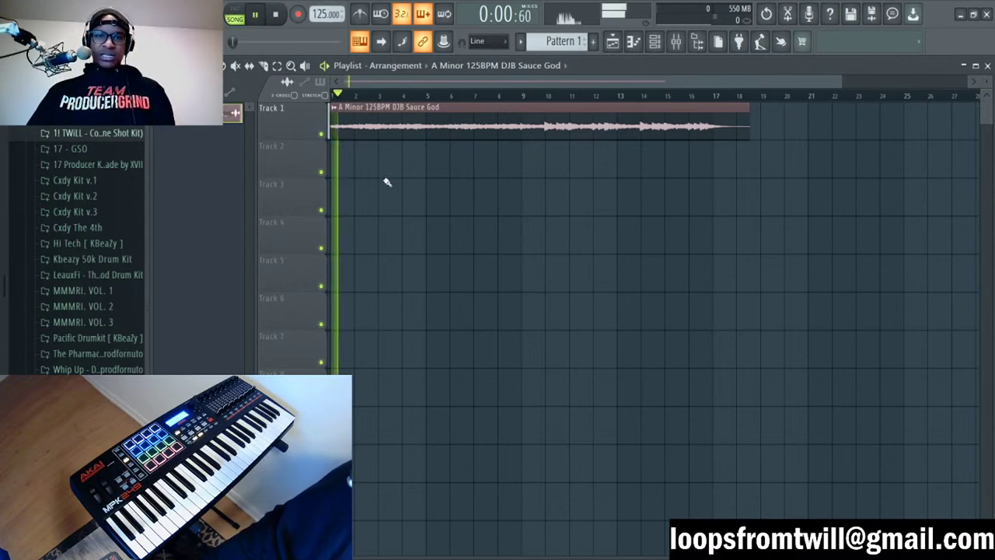
key("l")
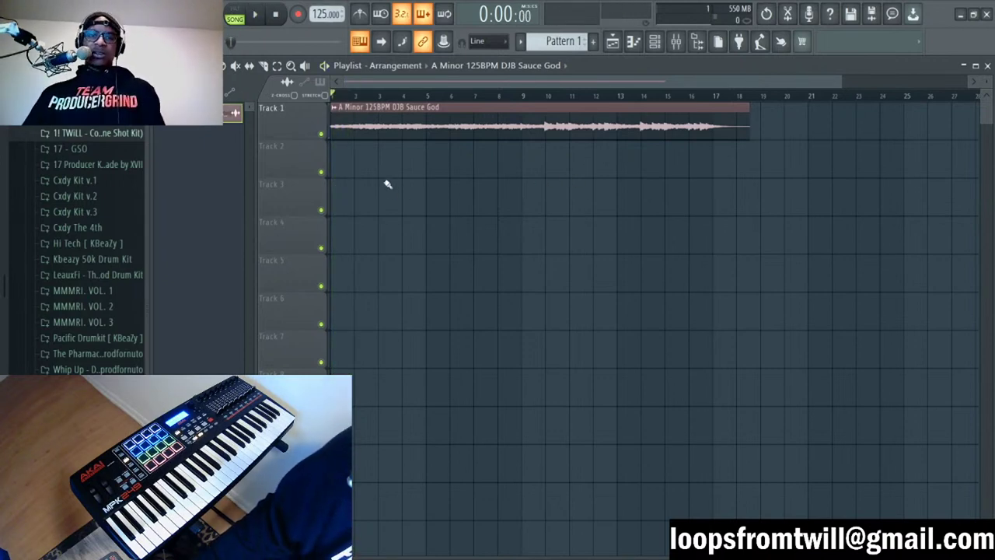
key("l")
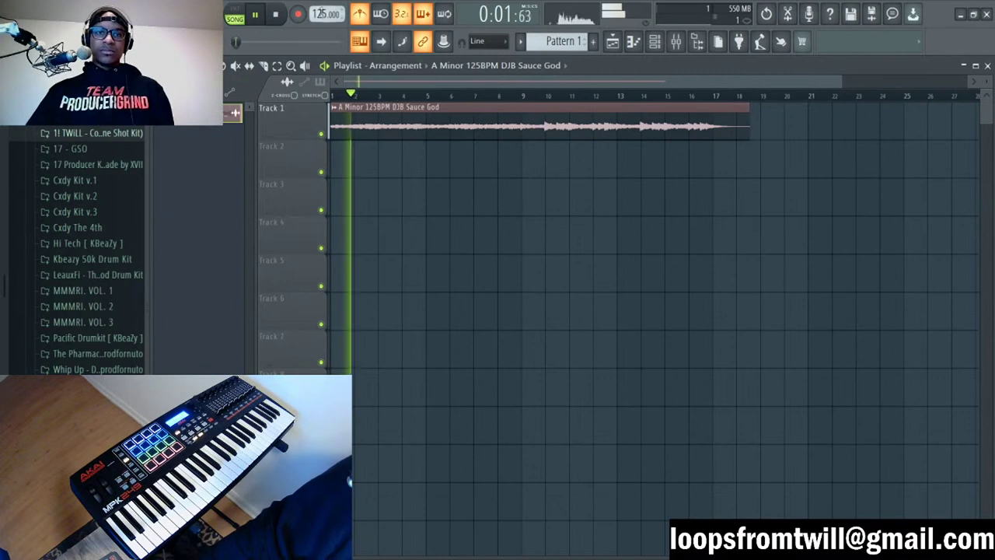
key("space")
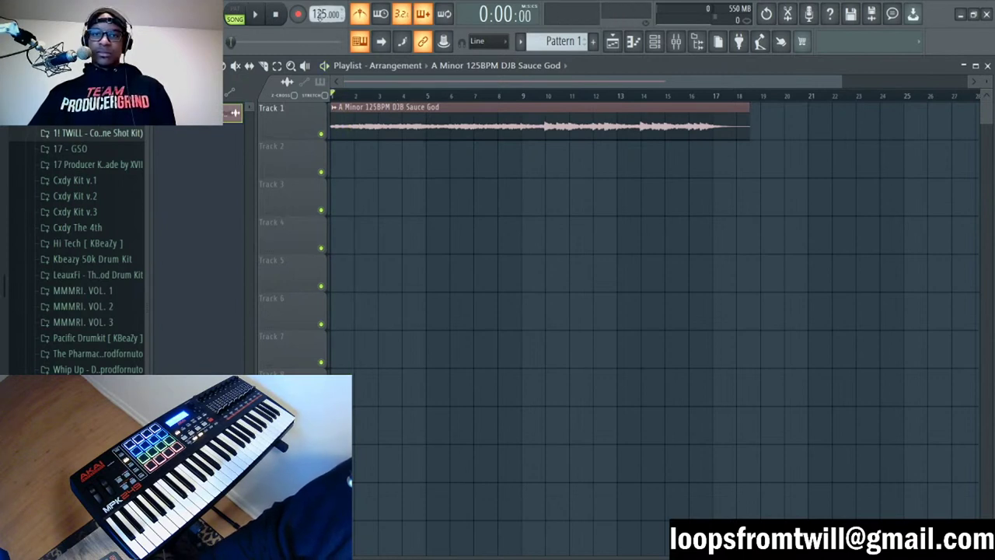
Step: Audition the loop against the metronome at 114, 171, 140 and 129 BPM, and return the tempo to 125 BPM
key("space")
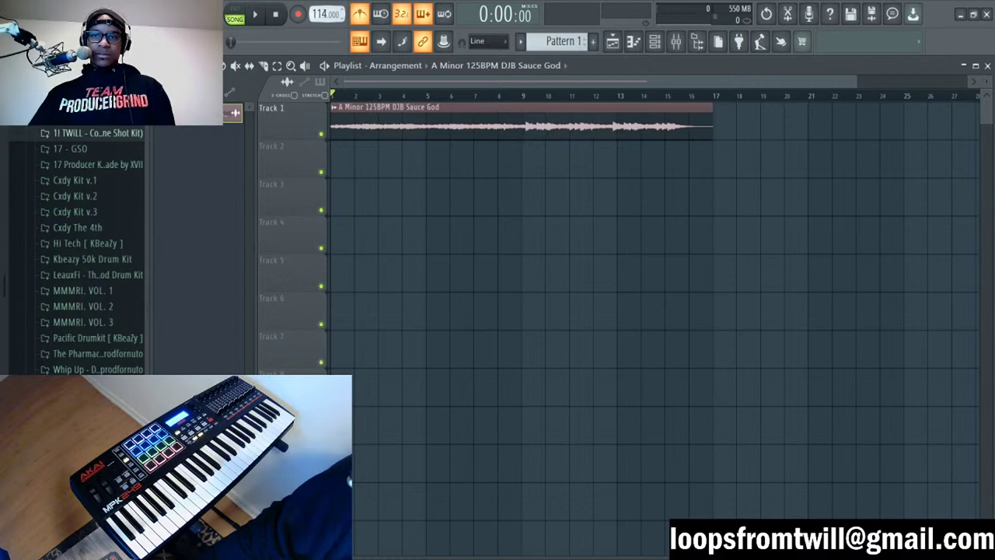
key("space")
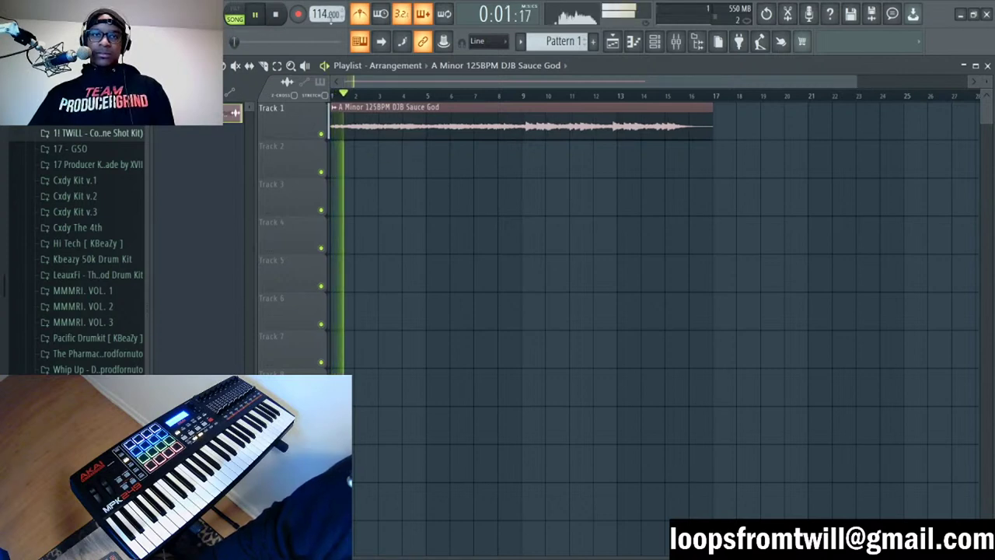
key("space")
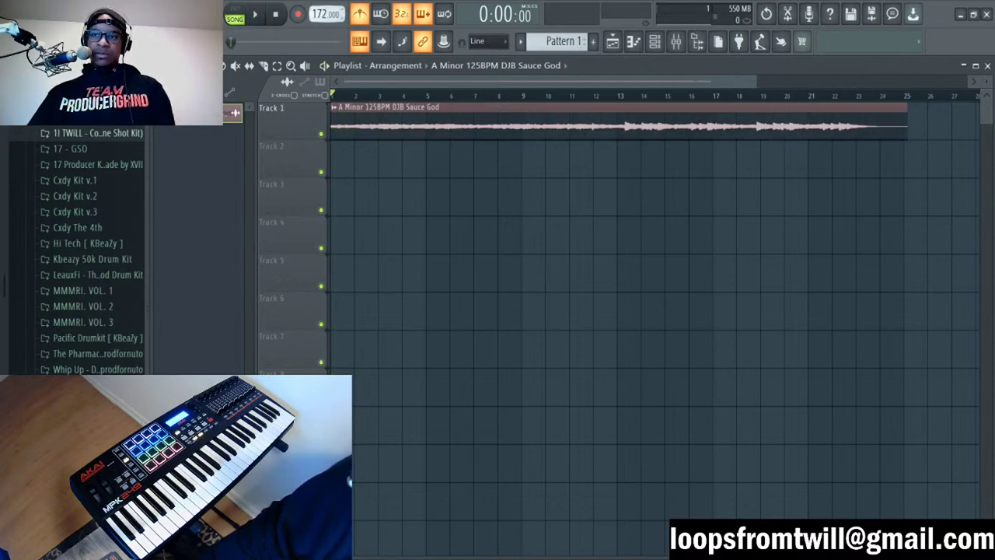
key("space")
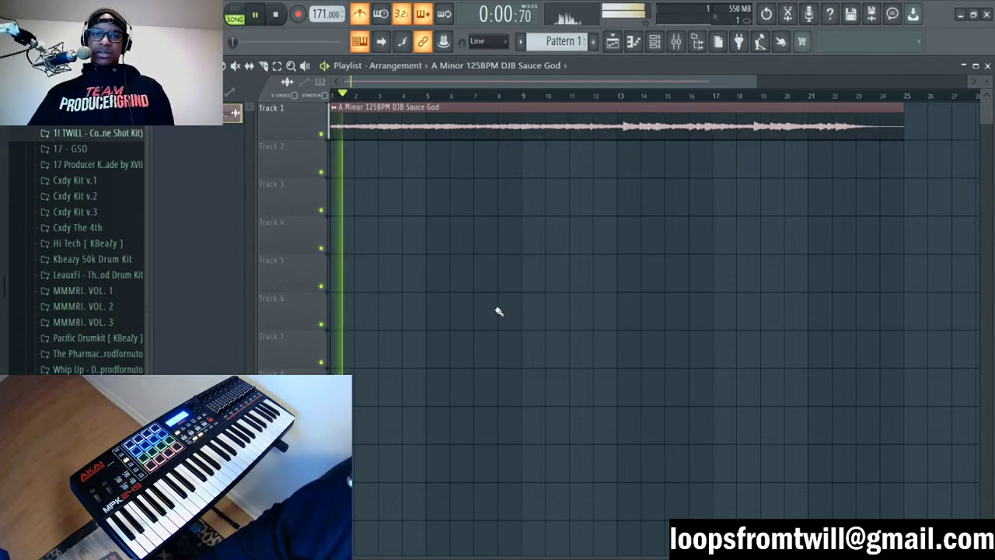
key("space")
key("space")
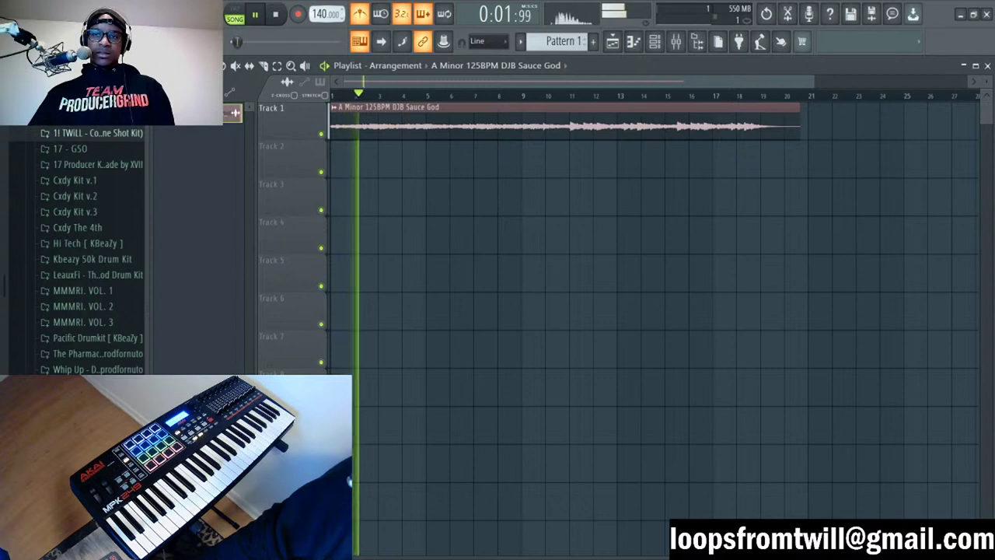
key("space")
key("space")
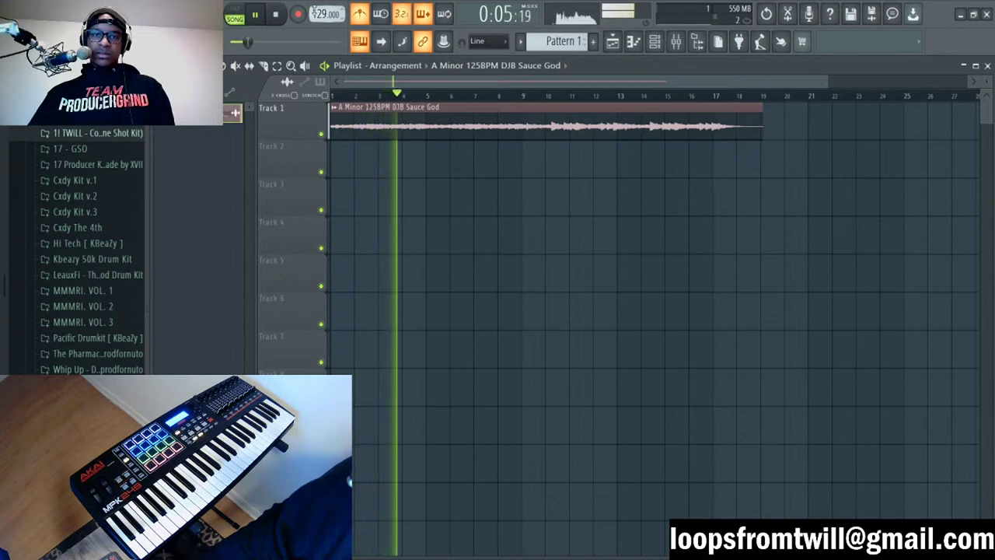
key("space")
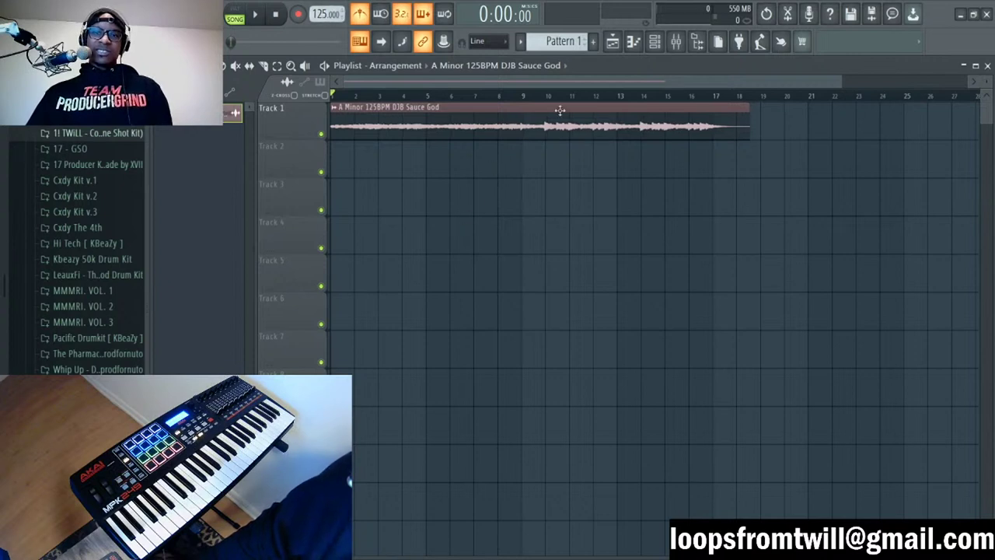
Step: Play the loop from bar 9 to check its timing against the metronome
left_click(522, 94)
key("space")
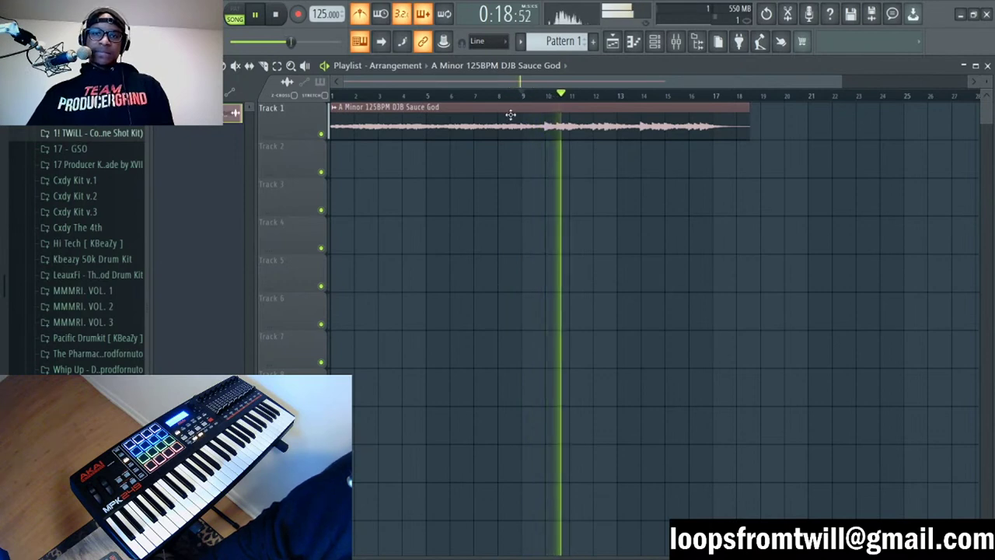
key("space")
Step: Try delaying the loop's audio slightly by extending the clip's start, and restore the original clip at bar 1
left_click_drag(331, 128, 347, 133)
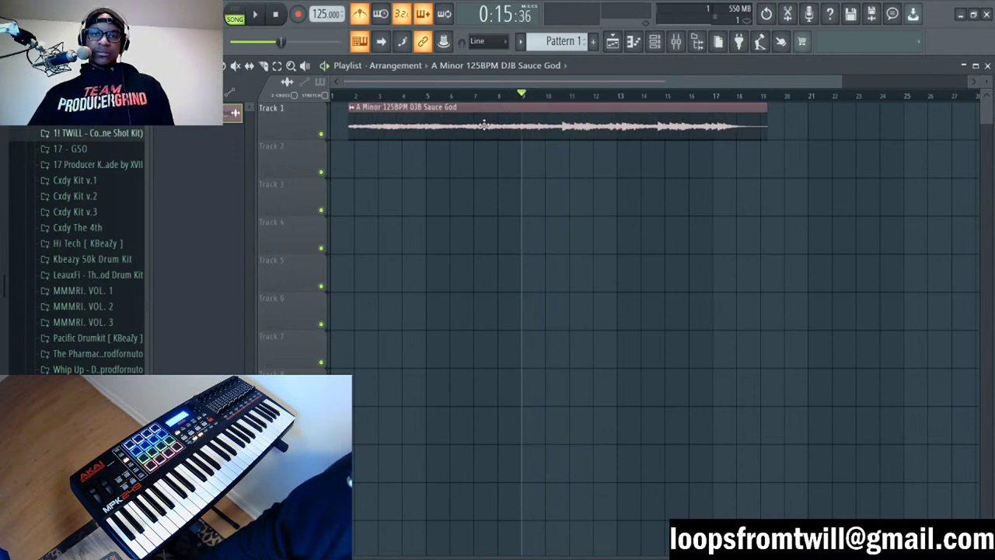
left_click_drag(436, 135, 419, 134)
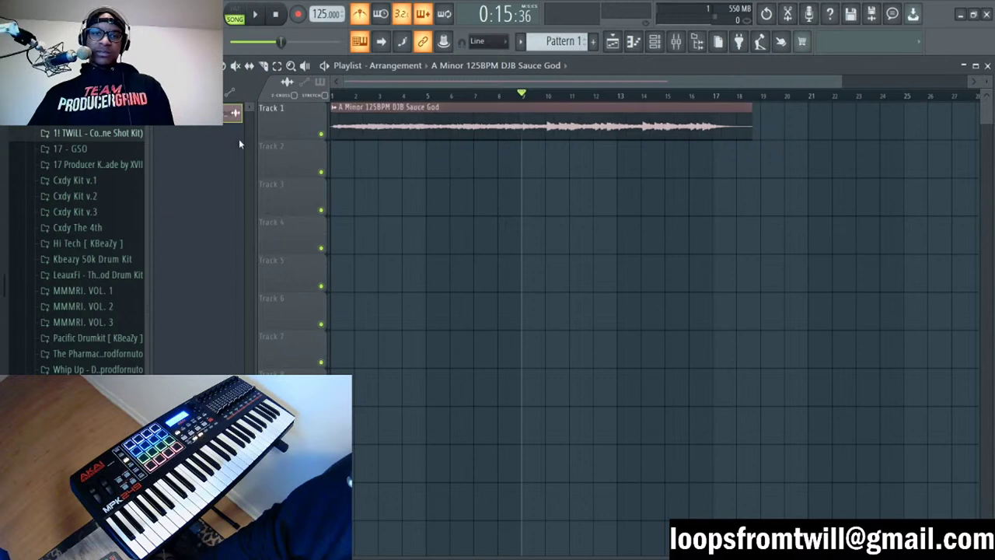
key("space")
key("space")
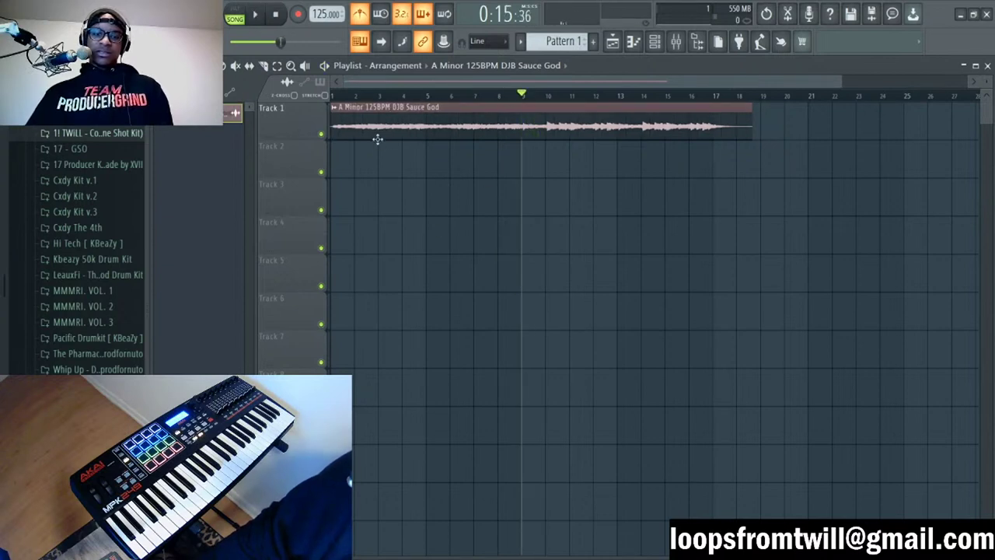
key("ctrl+z")
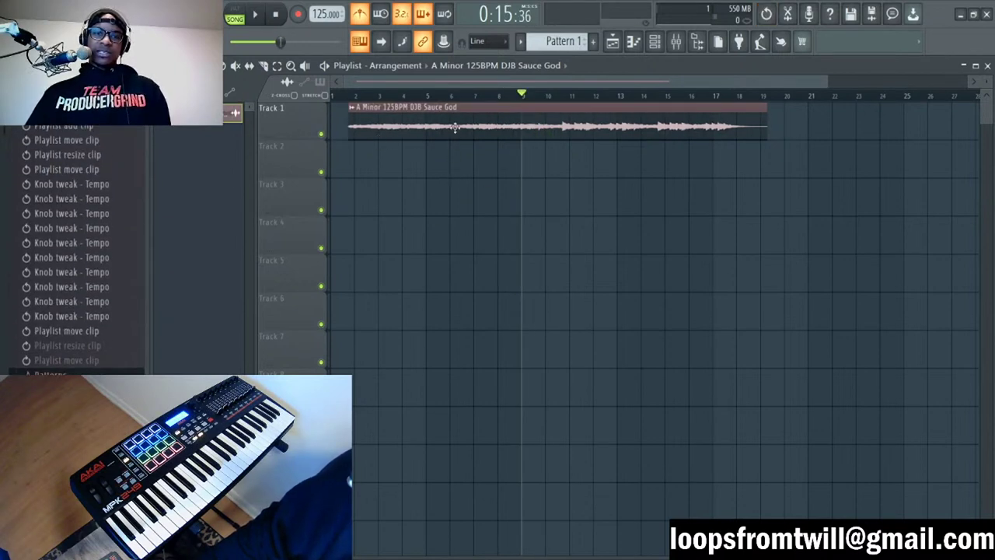
left_click_drag(455, 127, 437, 127)
Step: Replay the loop from bar 9 and examine how its waveform lines up with the bar line there
key("space")
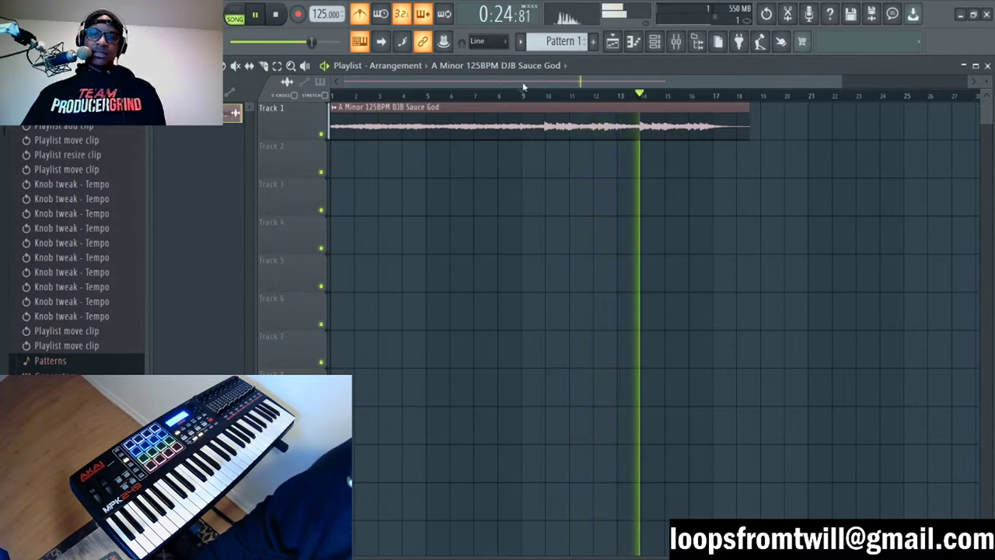
scroll(529, 101, "up", 3)
key("space")
scroll(530, 101, "down", 3)
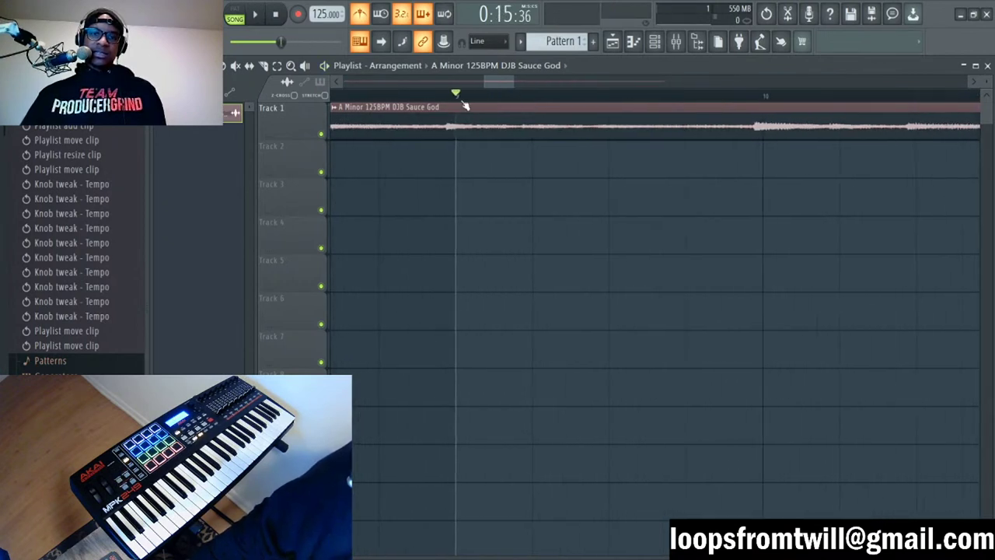
Step: Replay the loop from bar 9 against the metronome to check its timing
left_click(493, 126)
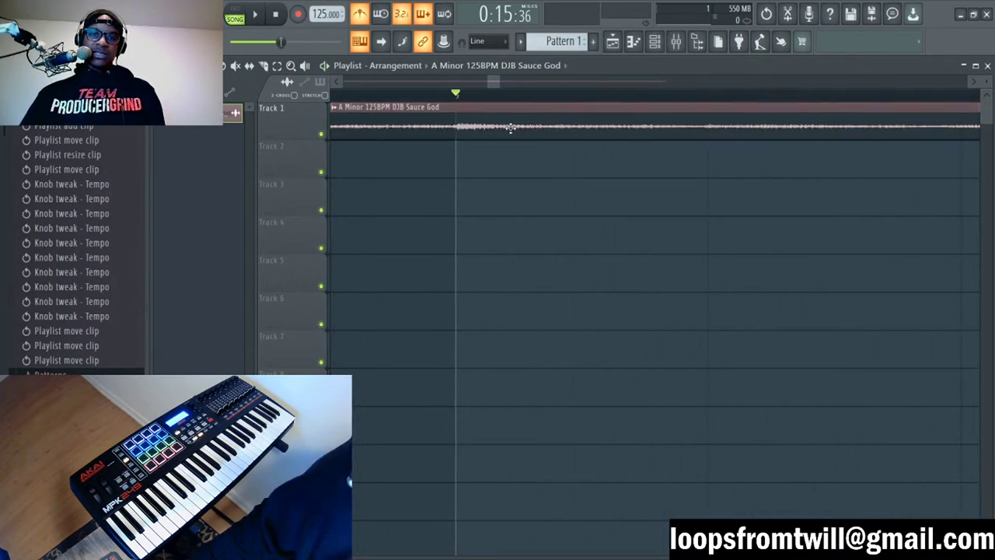
key("space")
scroll(517, 97, "down", 2)
scroll(513, 103, "down", 4)
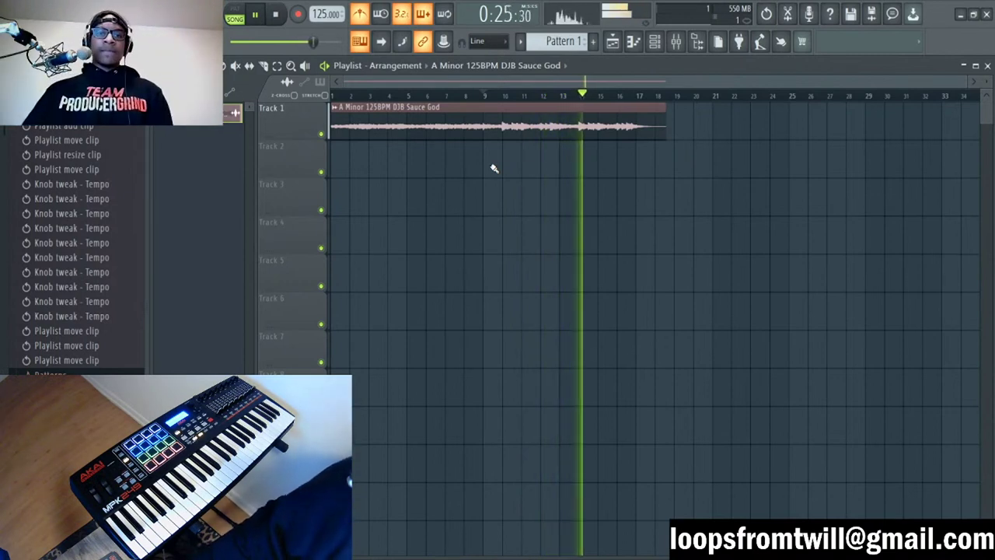
key("space")
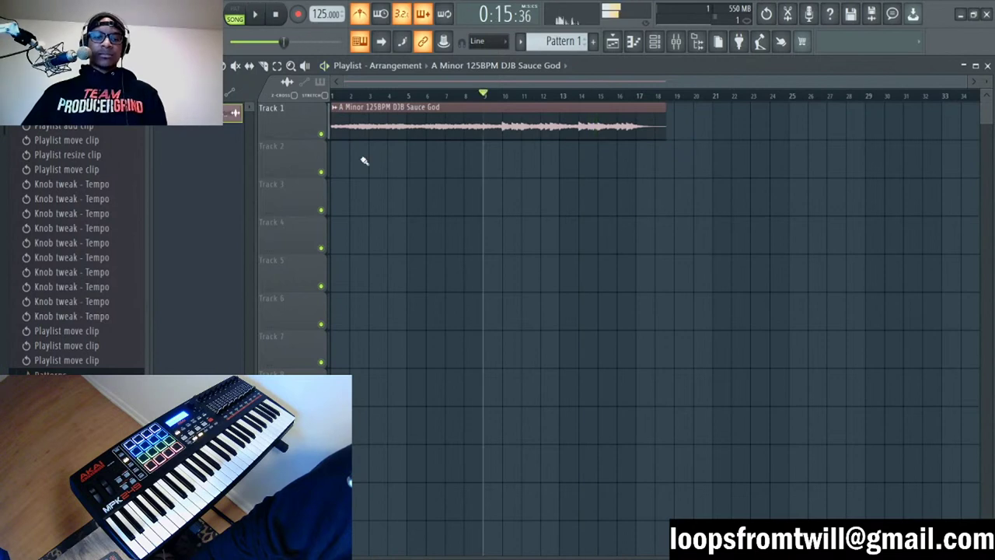
Step: Play the loop from bar 1 and turn off the metronome
key("space")
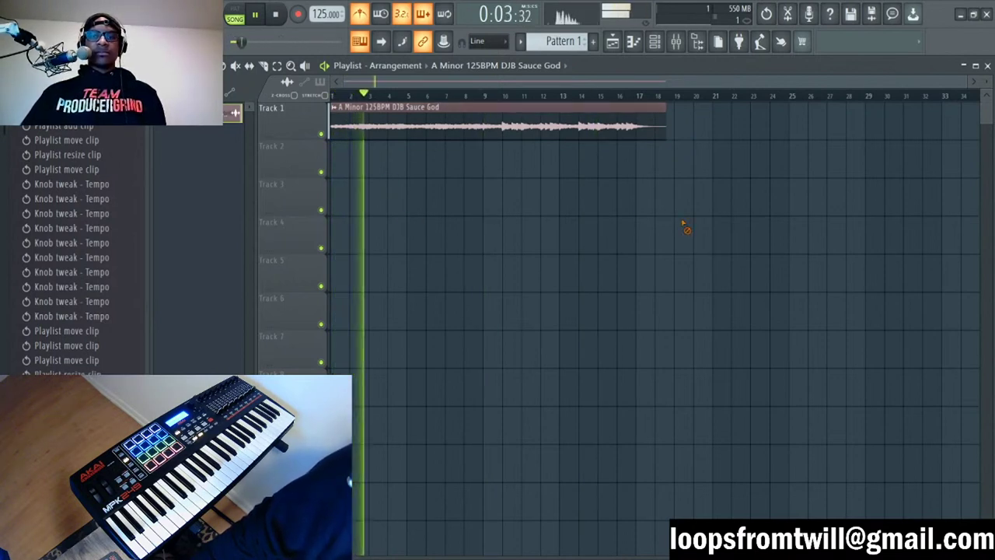
left_click_drag(954, 82, 666, 82)
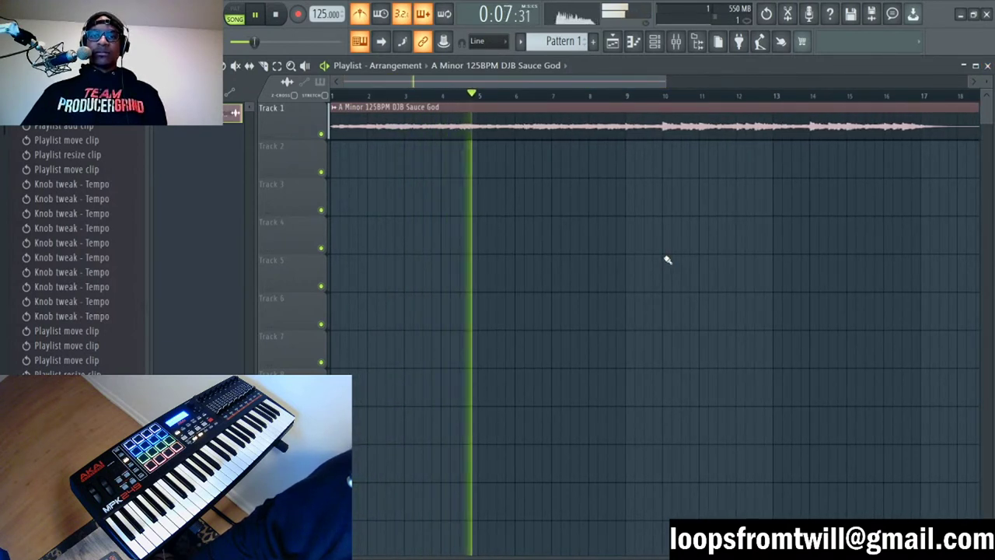
left_click(54, 113)
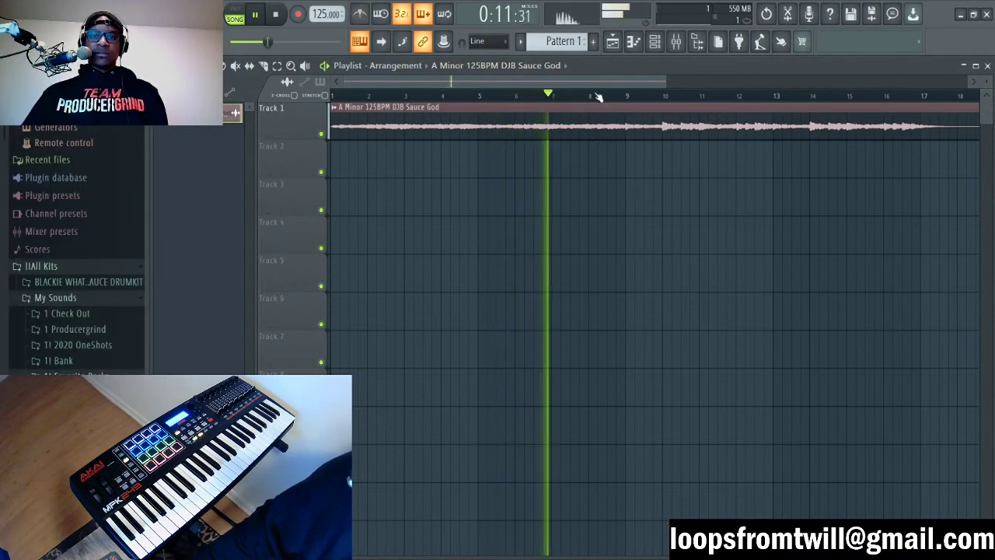
Step: Place Pattern 1 on Track 3 and extend it from bar 9 to bar 17
scroll(599, 97, "down", 2)
left_click(633, 41)
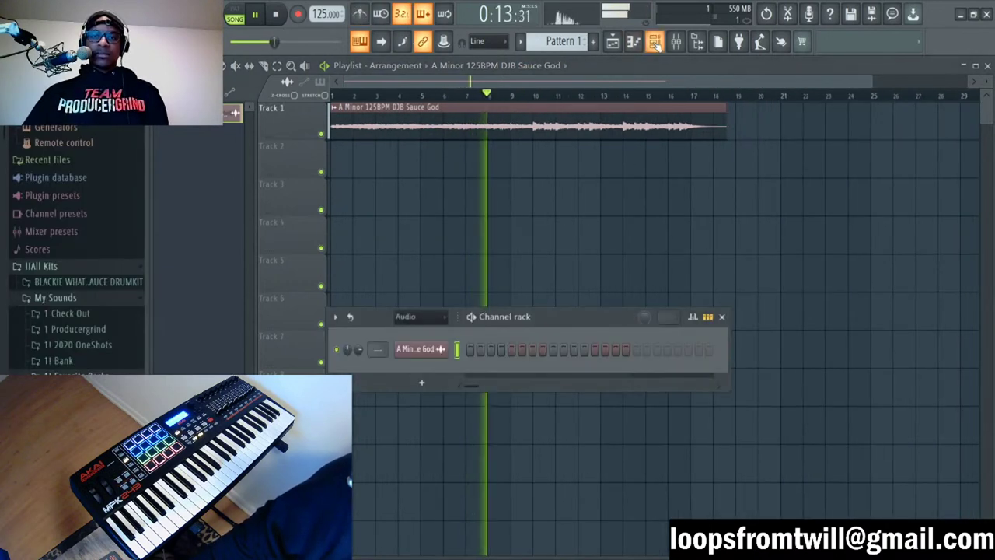
left_click(559, 171)
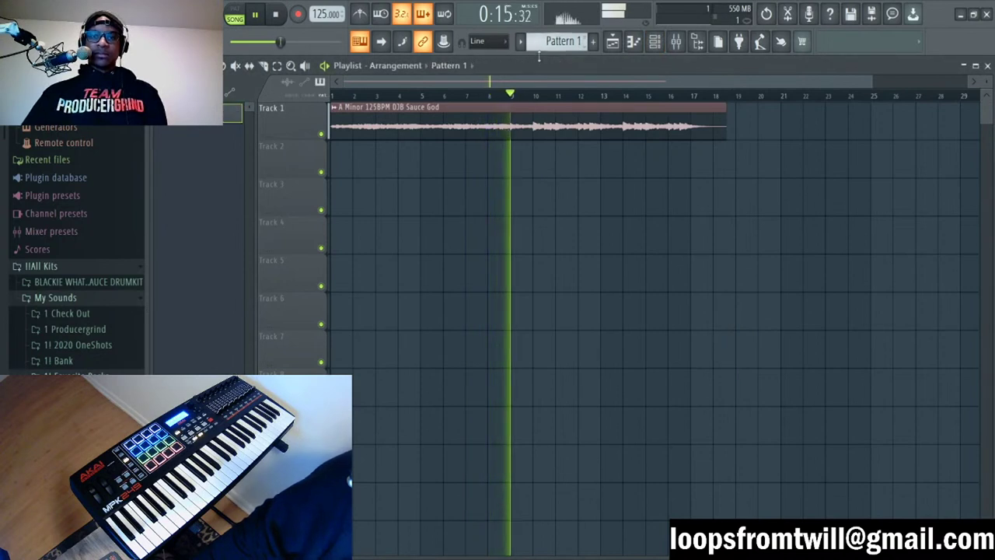
left_click(514, 161)
left_click_drag(530, 163, 640, 183)
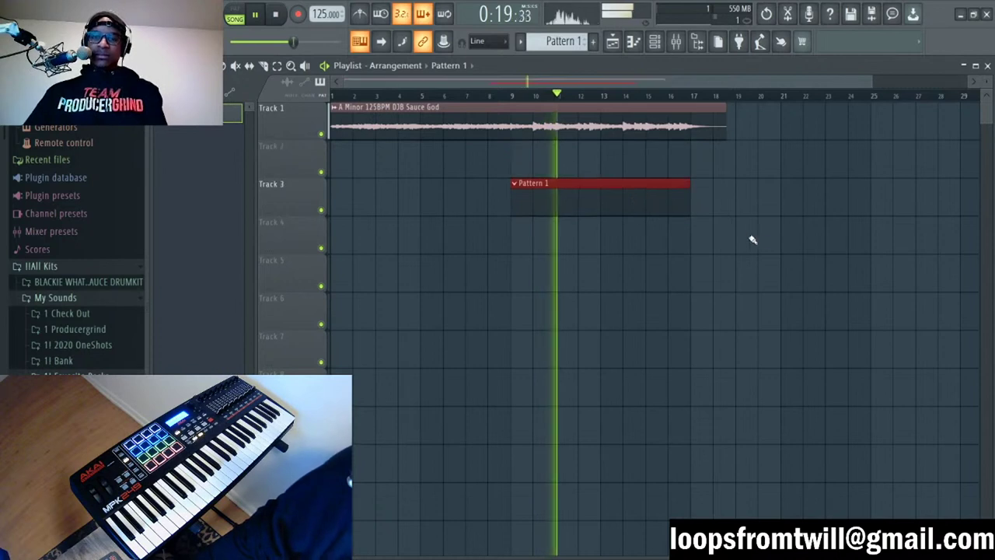
Step: Slice the loop at bar 9, delete the first part and move the second part to bar 1
left_click_drag(513, 147, 511, 116)
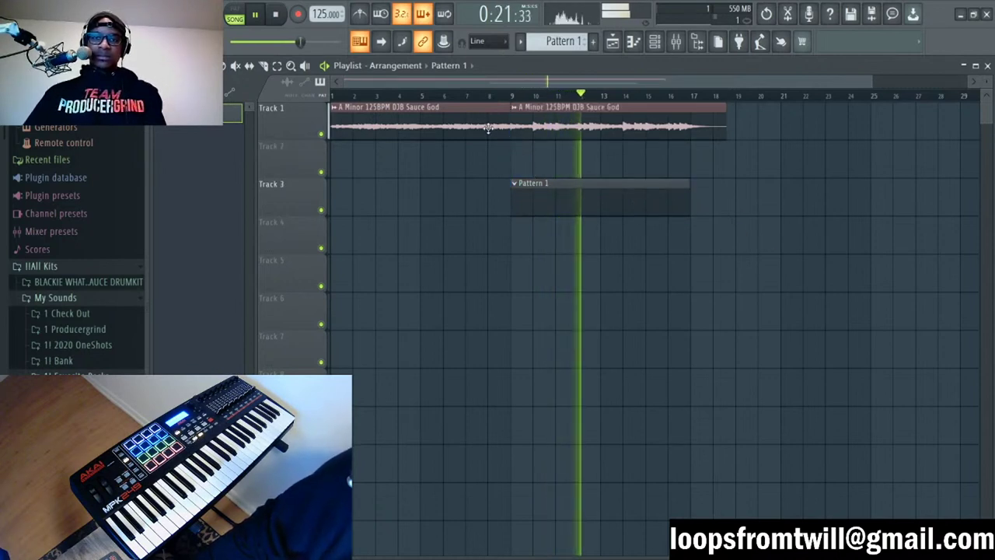
key("space")
left_click_drag(578, 124, 396, 124)
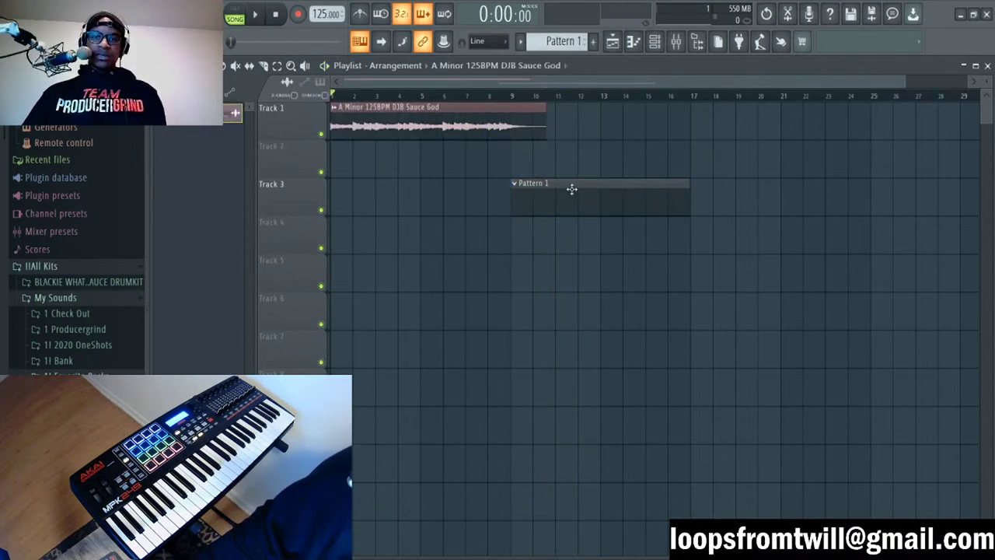
Step: Move Pattern 1 to bar 1 on Track 2, and cut off the loop's tail past bar 9
left_click_drag(571, 189, 391, 150)
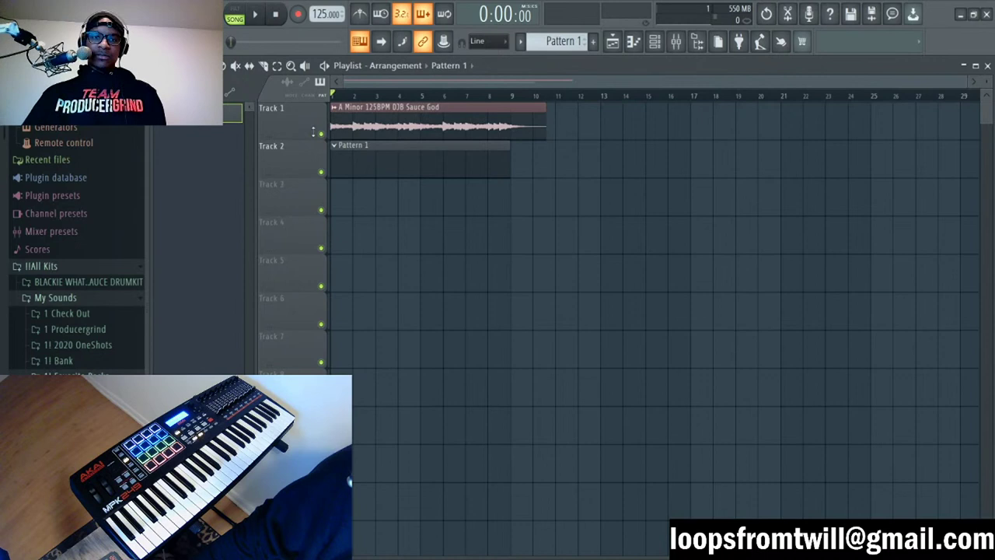
left_click_drag(518, 129, 522, 128)
right_click(529, 127)
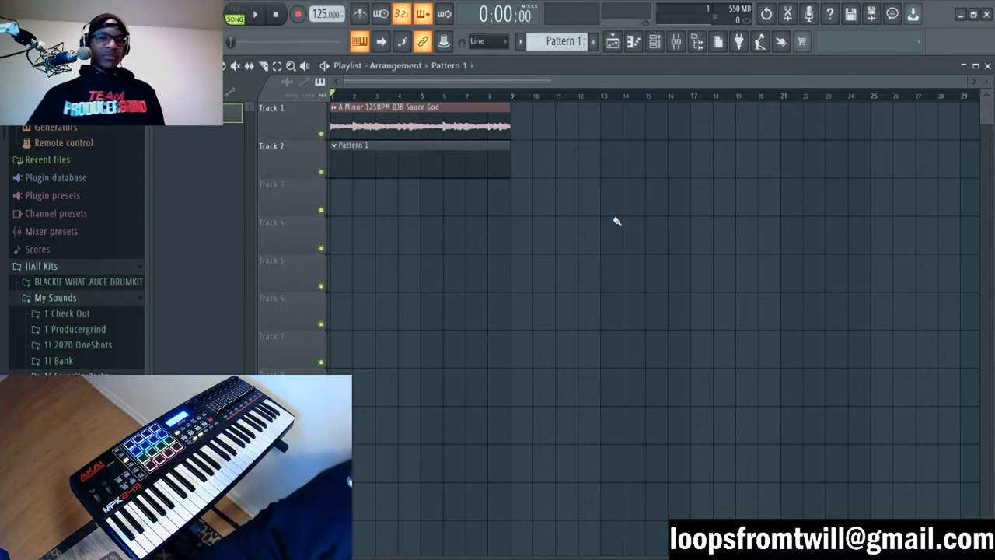
Step: Replace the Sampler channel with Arcade, and add a LABS (32 Bit) channel with Soft Piano
scroll(97, 170, "up", 1)
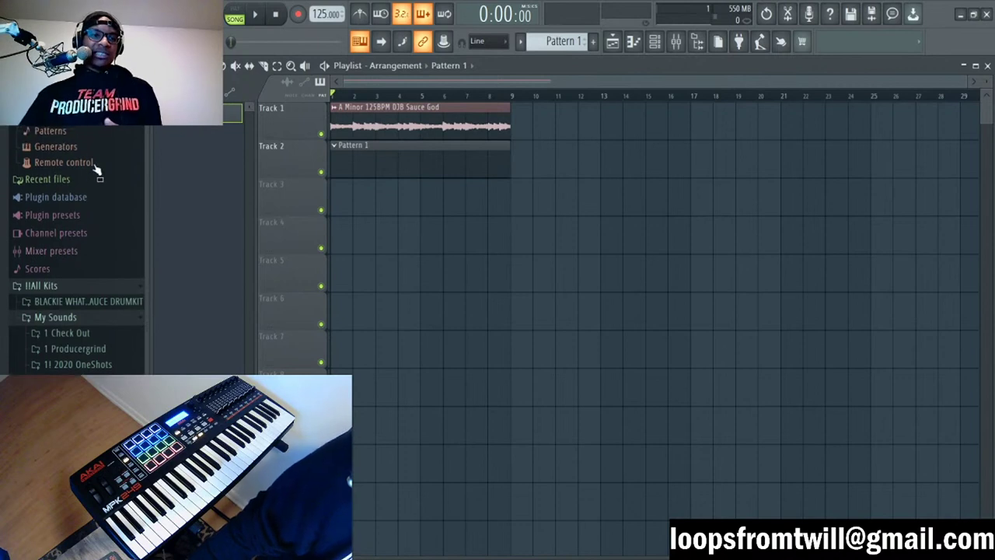
scroll(97, 169, "down", 4)
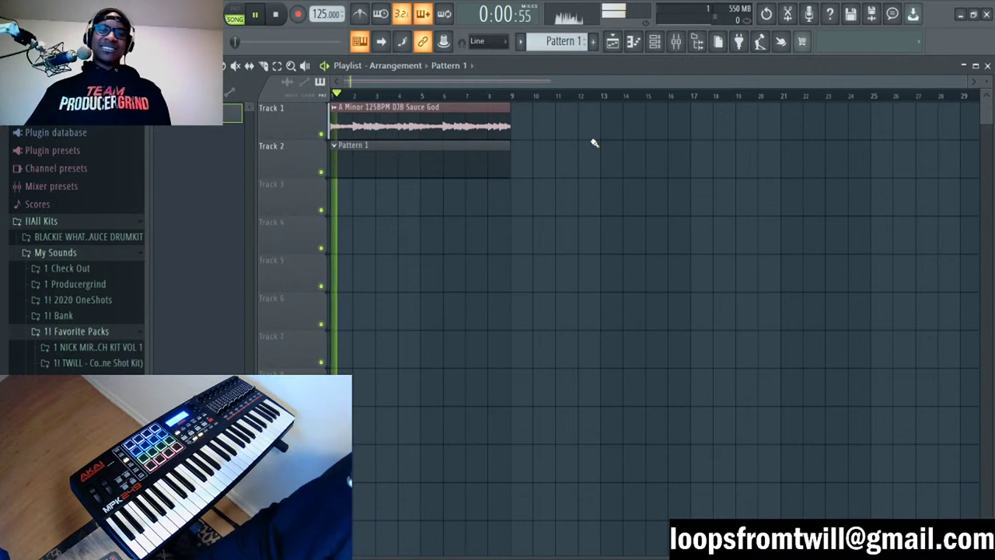
left_click(673, 42)
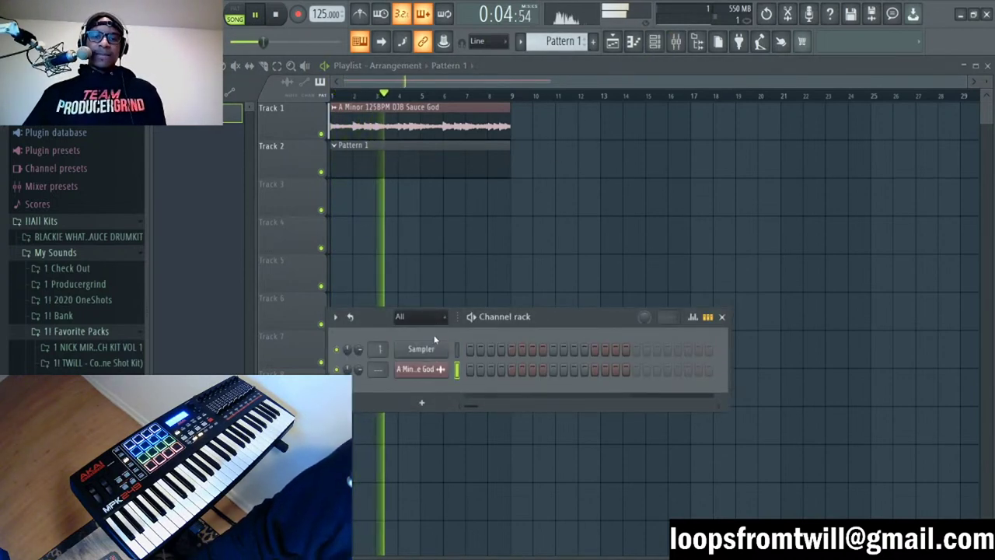
left_click(432, 346)
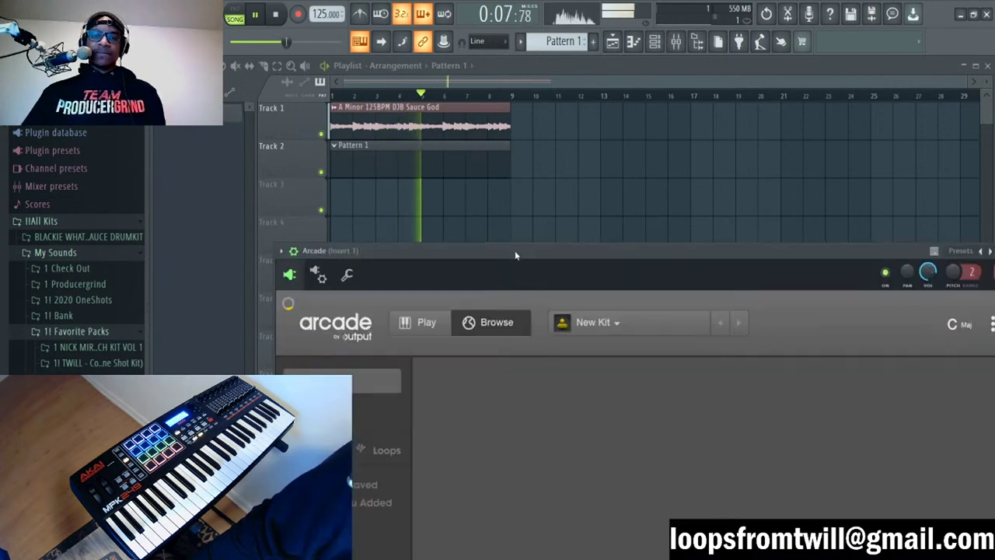
left_click_drag(514, 251, 765, 266)
key("space")
left_click(474, 325)
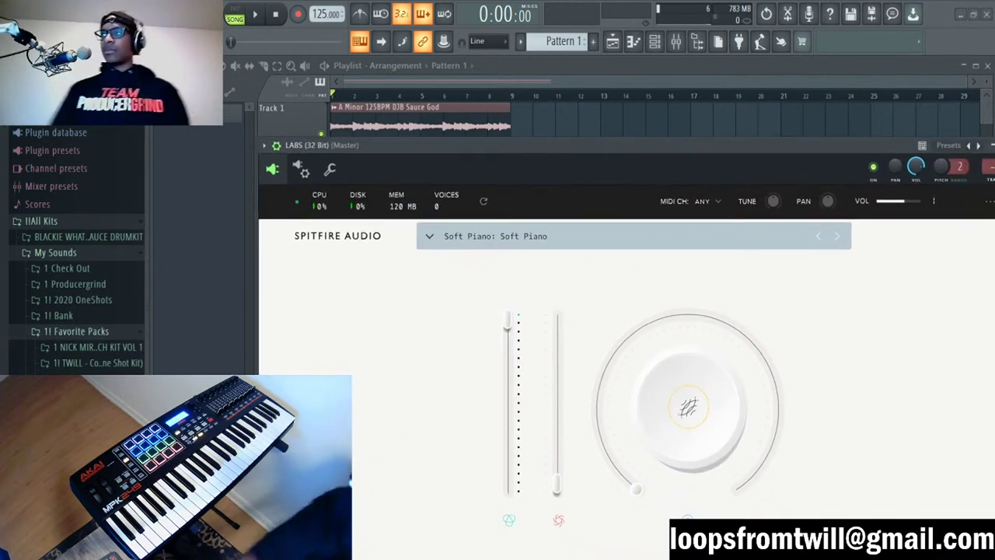
Step: Play the loop to audition the LABS Soft Piano over it, and stop playback
key("space")
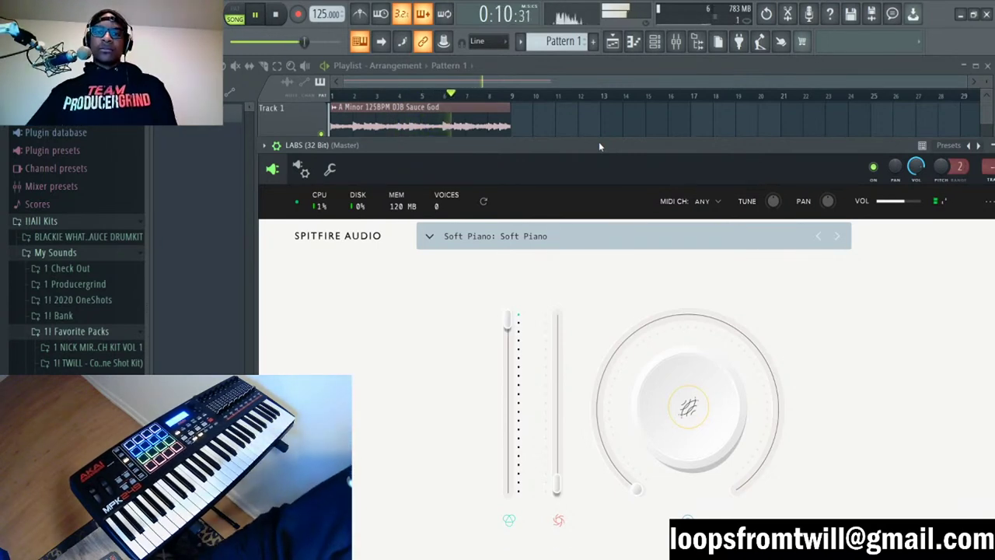
left_click(600, 136)
left_click(655, 42)
key("space")
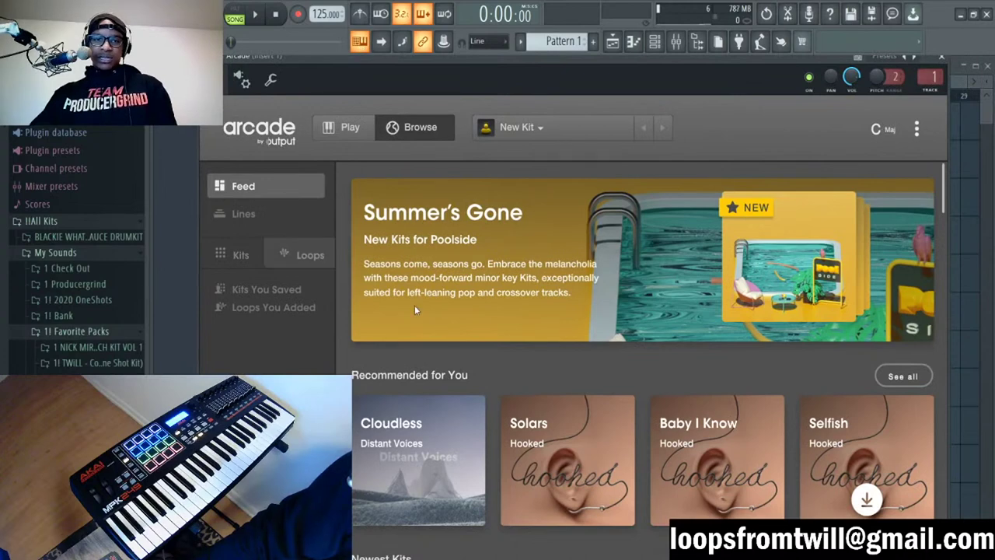
Step: Load the Baby I Know kit from Hooked in Arcade and check its session key options
scroll(471, 441, "down", 3)
scroll(478, 439, "down", 1)
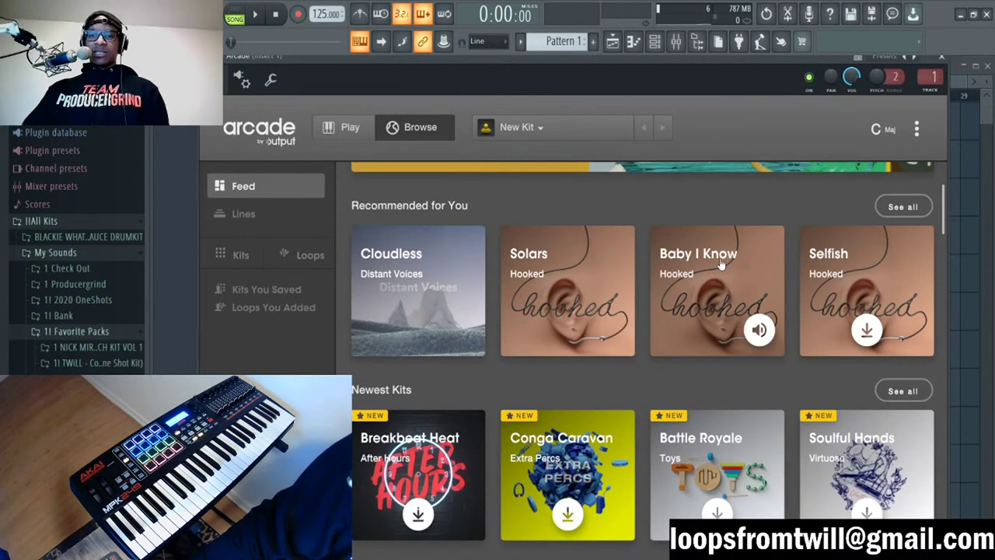
left_click(680, 270)
left_click(887, 141)
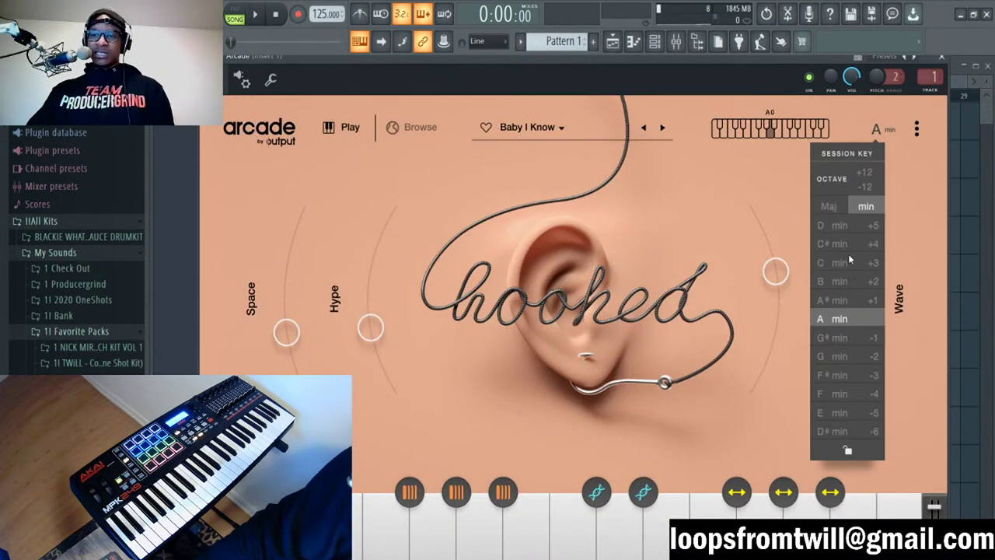
left_click(840, 226)
left_click_drag(785, 63, 719, 185)
Step: Route the Arcade channel to mixer track 2 and show the mixer while the loop plays
left_click(638, 144)
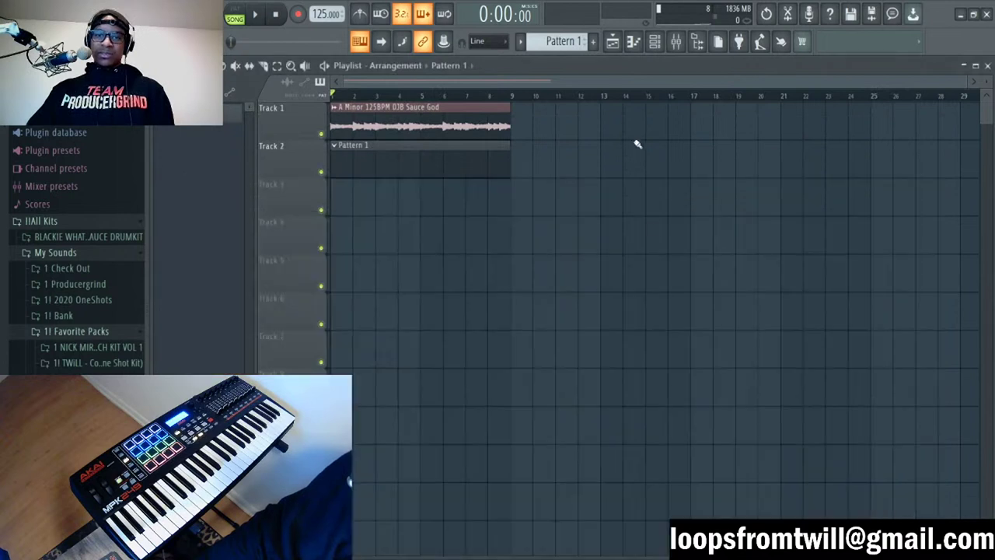
left_click(659, 42)
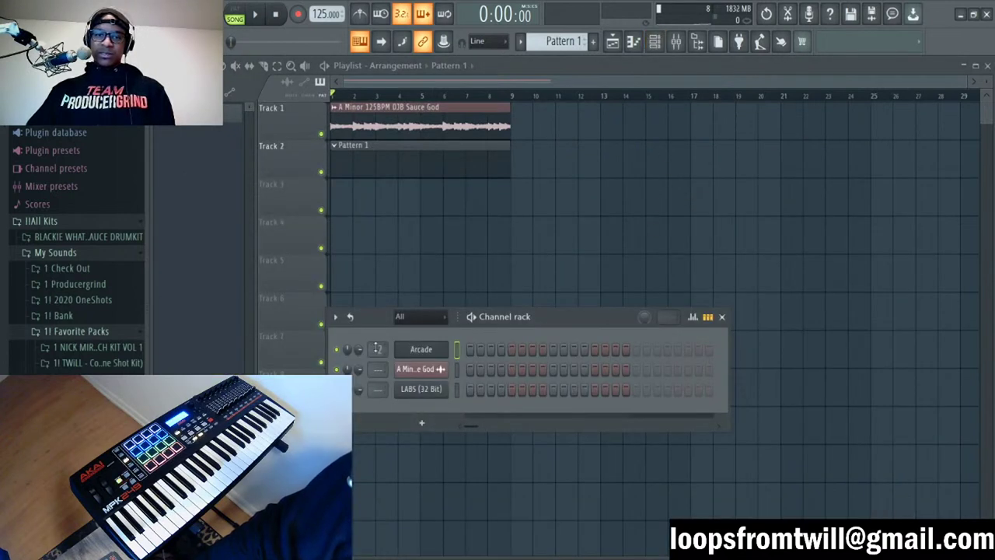
left_click(655, 41)
left_click(676, 41)
key("space")
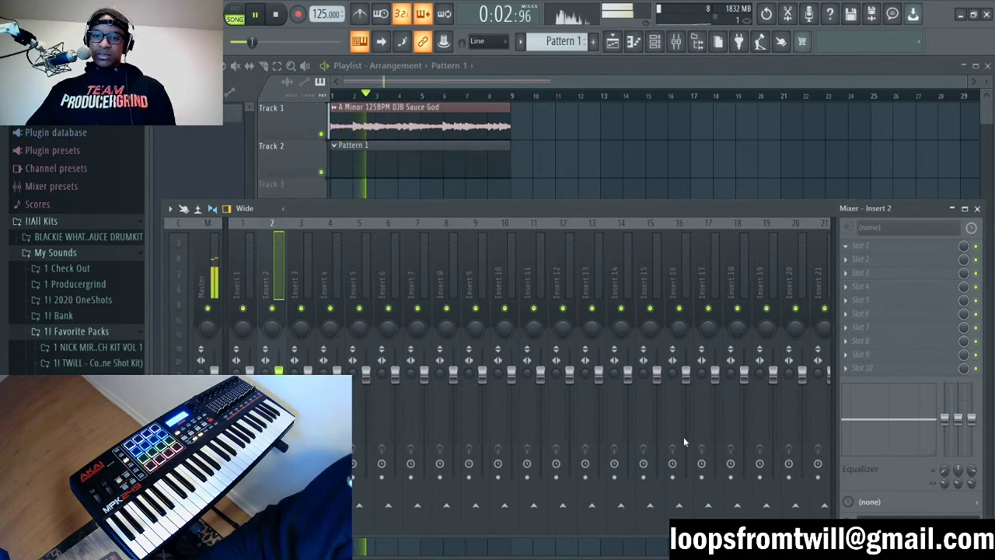
Step: Add Fruity Love Philter to mixer Insert 2 and load its Simple lowpass preset
key("space")
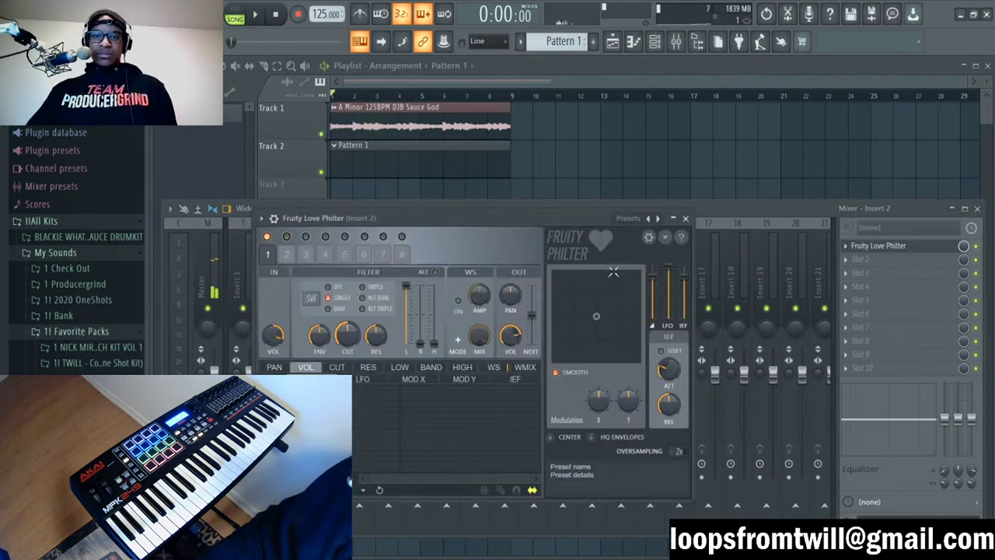
left_click_drag(585, 218, 672, 169)
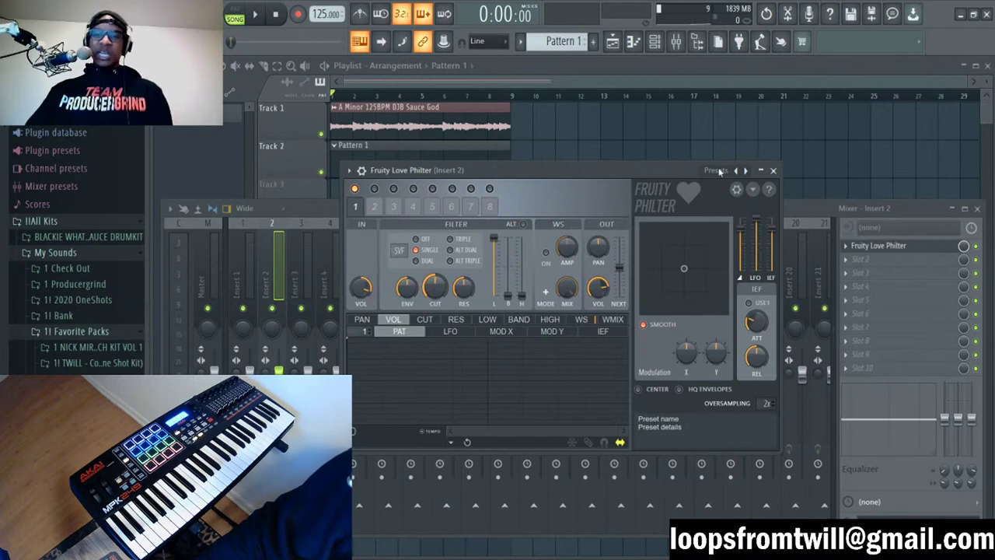
left_click(745, 169)
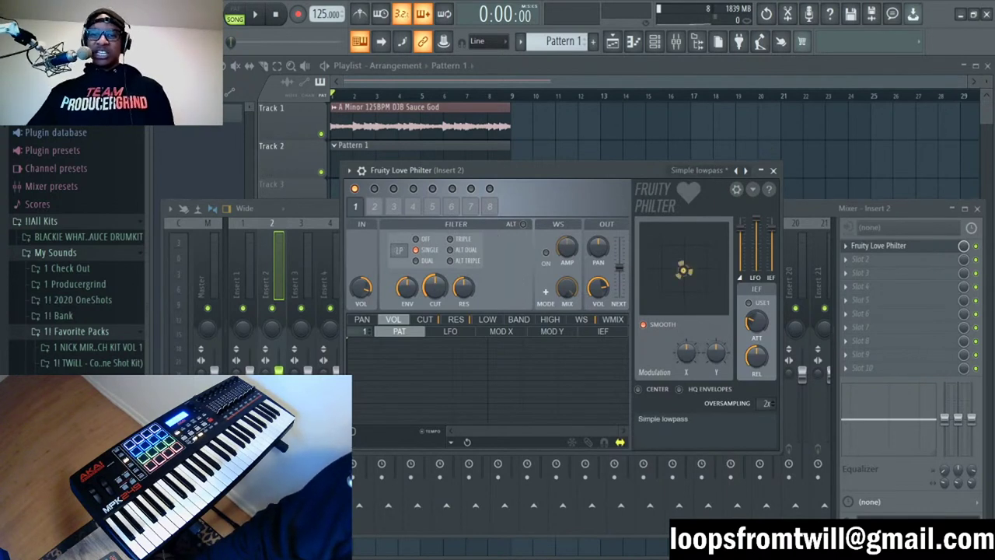
left_click(773, 171)
Step: Add Fruity Reeverb 2 to the second effect slot of mixer Insert 2
left_click_drag(799, 212, 796, 185)
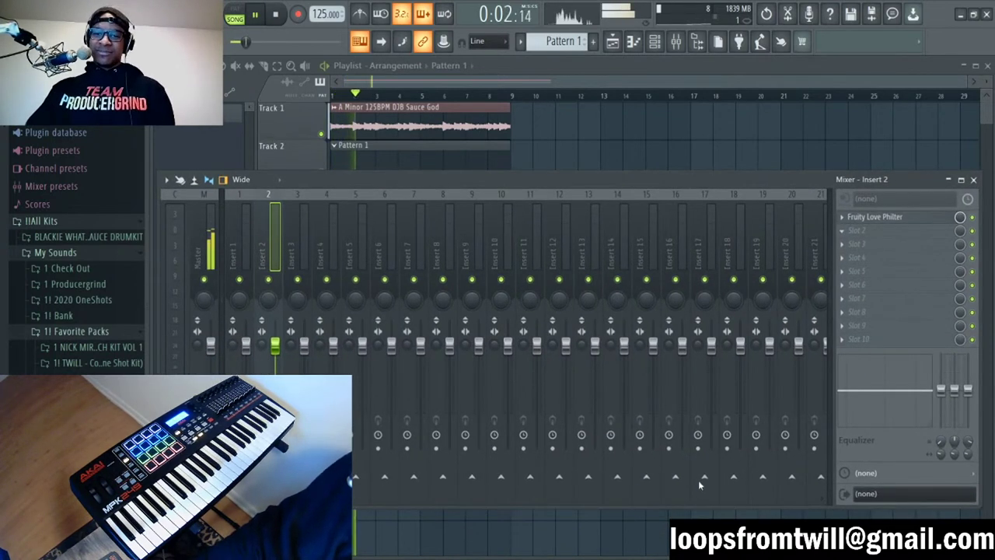
left_click_drag(474, 227, 526, 192)
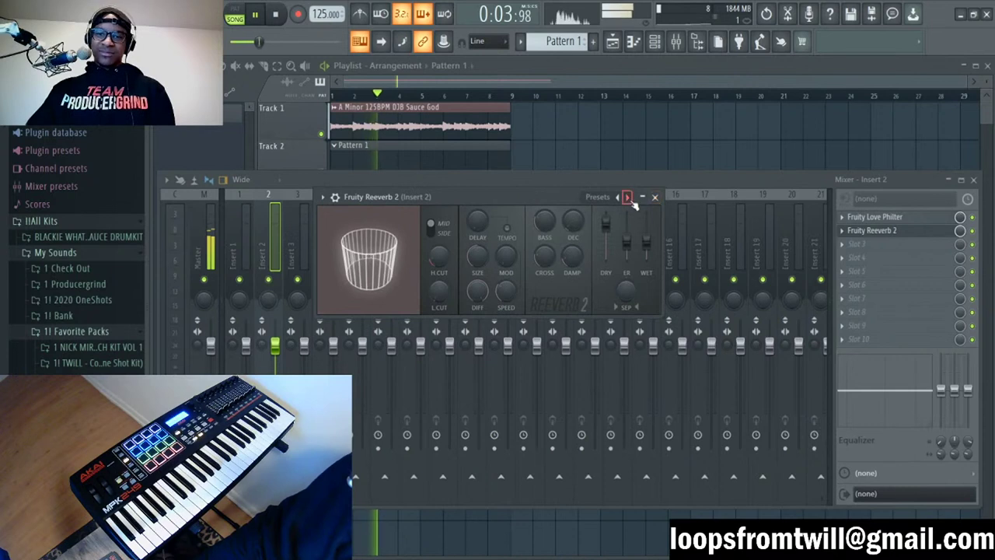
left_click(585, 176)
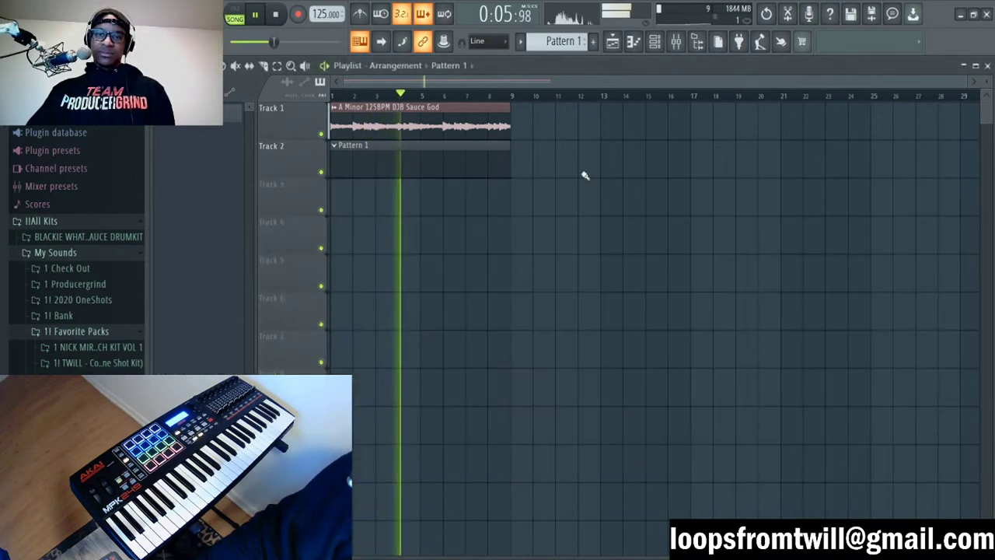
Step: Draw a two-bar note from bar 1 in Arcade's piano roll and play it with the loop
left_click(657, 43)
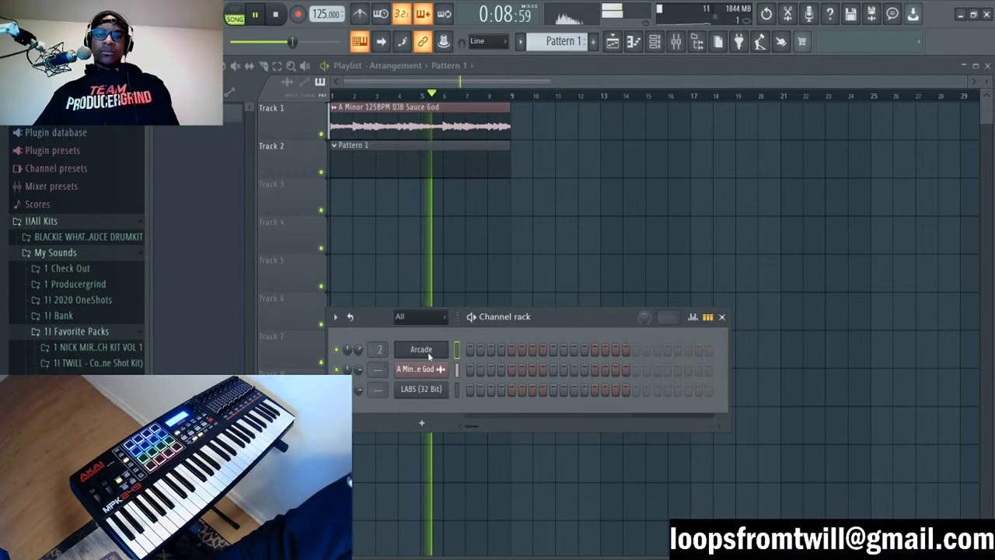
key("F7")
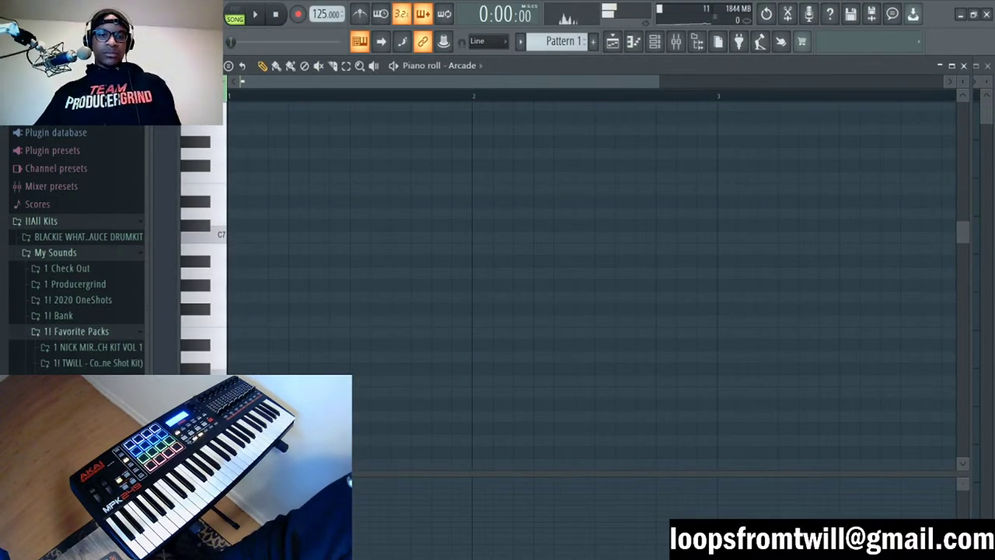
left_click_drag(233, 416, 738, 417)
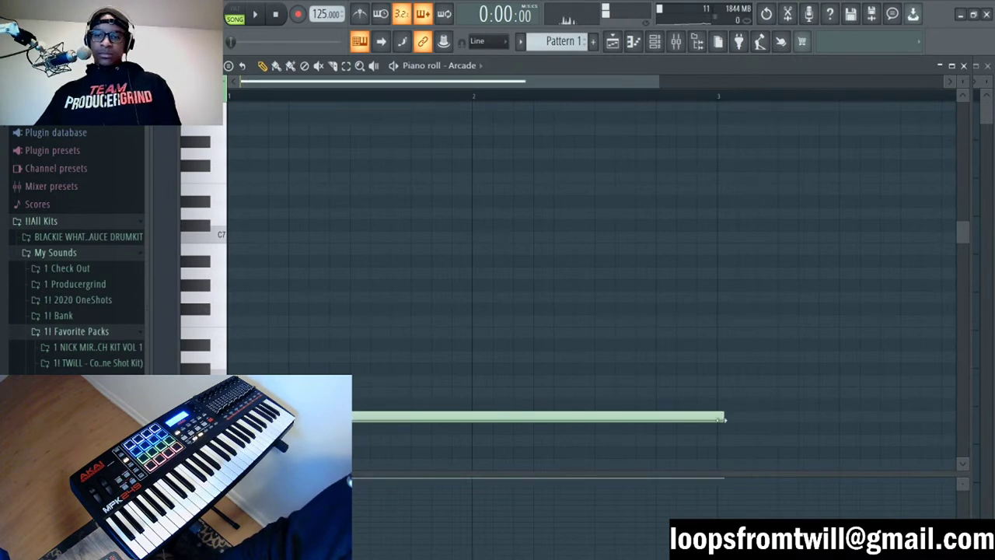
scroll(718, 99, "down", 4)
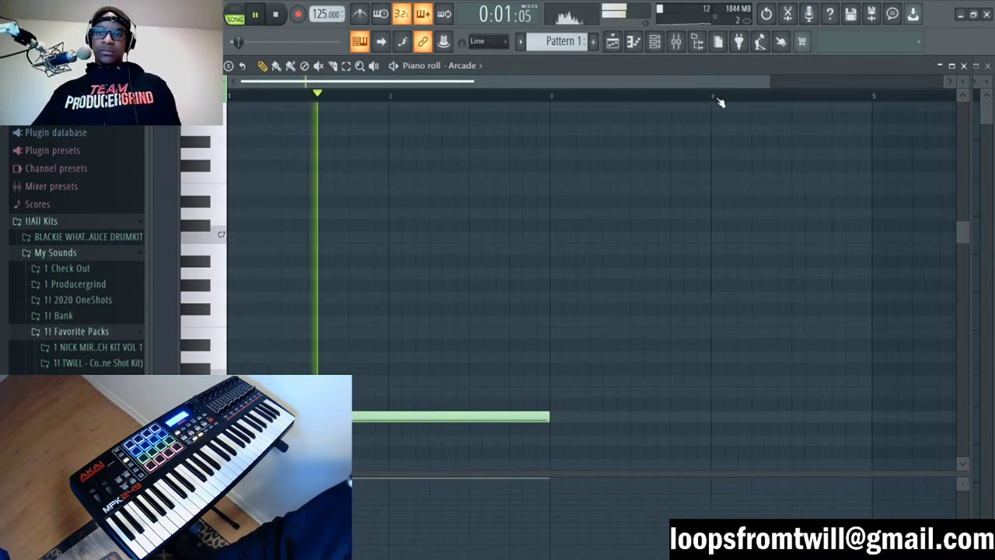
Step: Add a second two-bar note from bar 3 in Arcade's piano roll and set its pitch to D5 while playing the loop
left_click(487, 357)
key("space")
left_click_drag(547, 356, 542, 368)
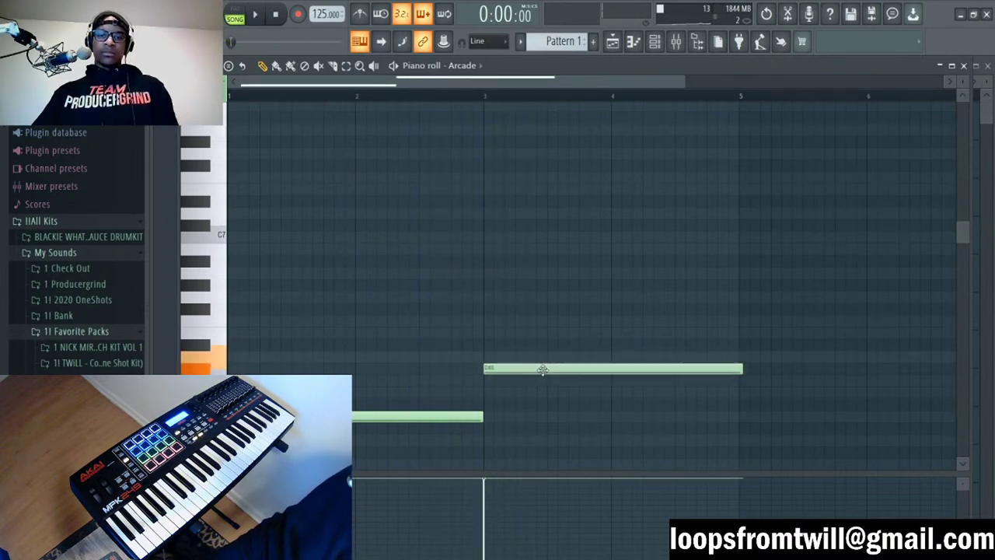
left_click(562, 368)
key("ctrl+Down")
key("space")
scroll(584, 313, "down", 5)
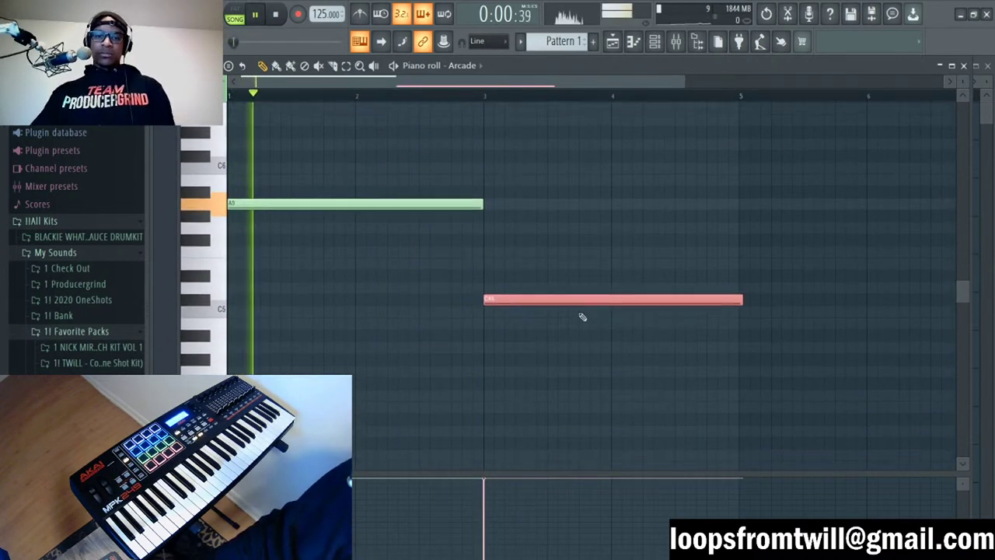
key("shift+Up")
left_click(584, 315)
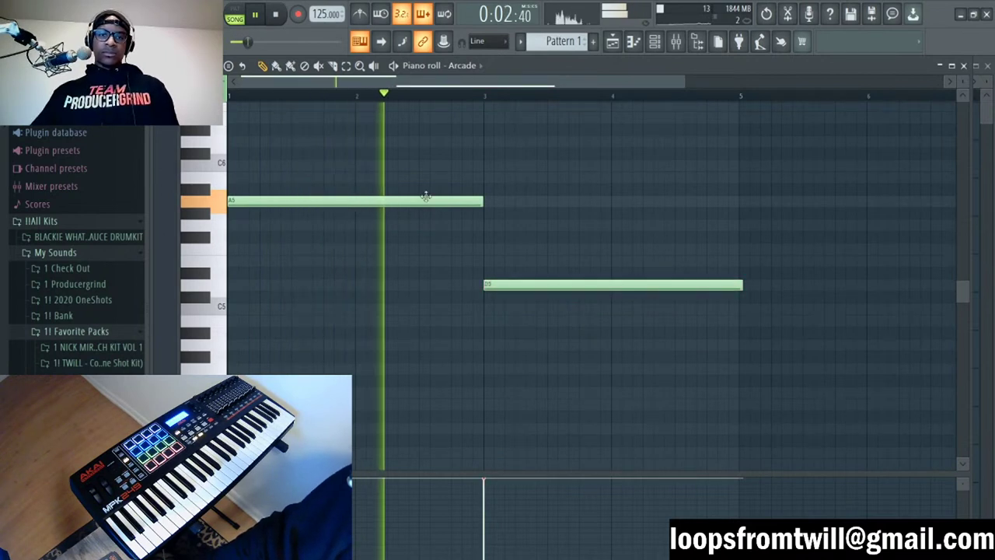
Step: Slice off the last half bar of the first note, lower that piece to E5 and play it with the loop
key("space")
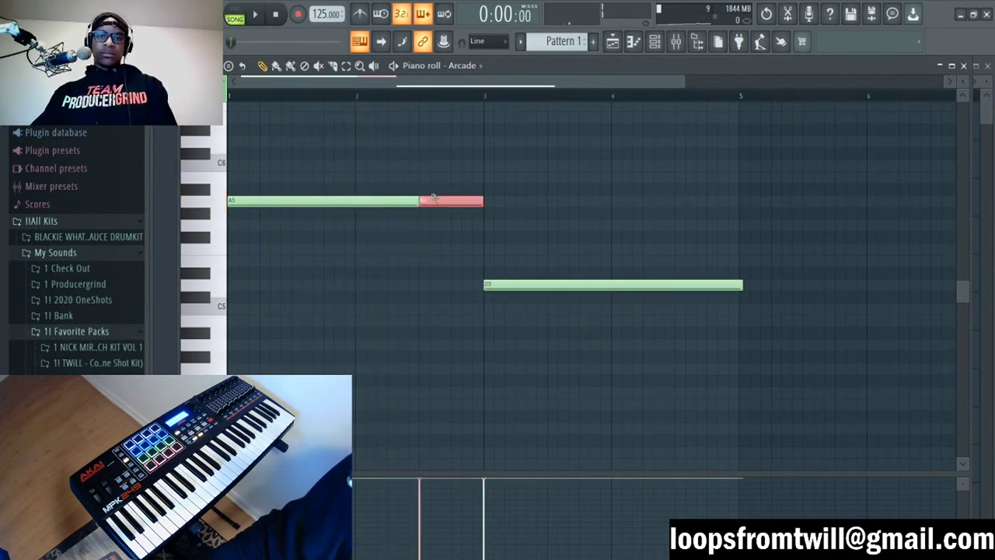
key("space")
key("shift+Down")
key("shift+Down")
key("shift+Down")
key("shift+Down")
key("shift+Down")
key("shift+Down")
key("shift+Up")
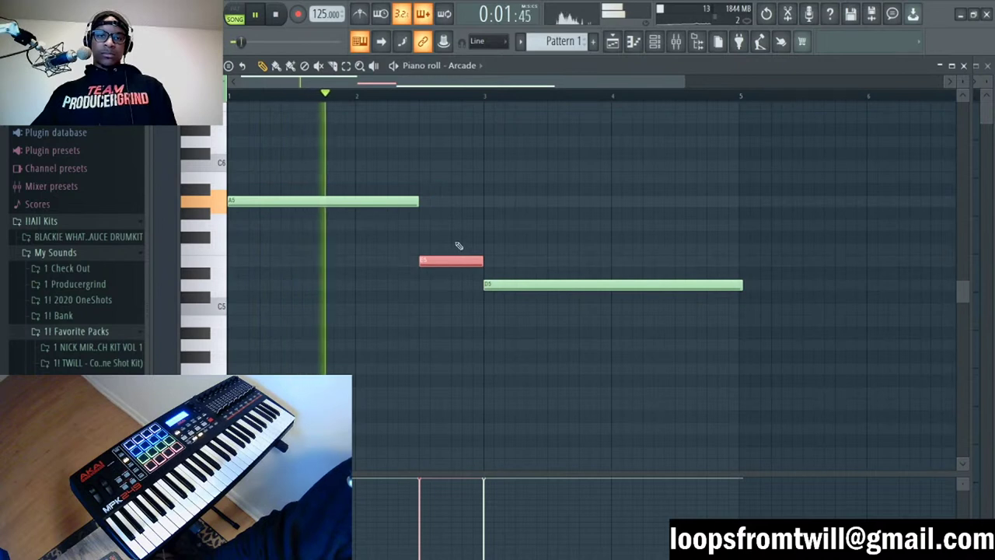
left_click(452, 262)
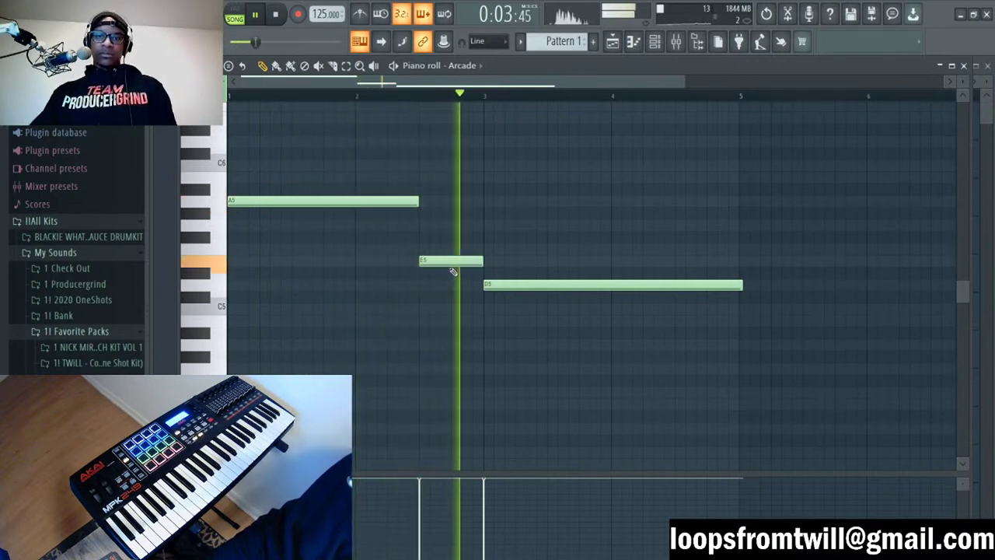
Step: Raise the half-bar note before bar 3 to F5, check playback against the mixer, and lower the two-bar note to G4
key("space")
left_click_drag(452, 260, 452, 249)
key("space")
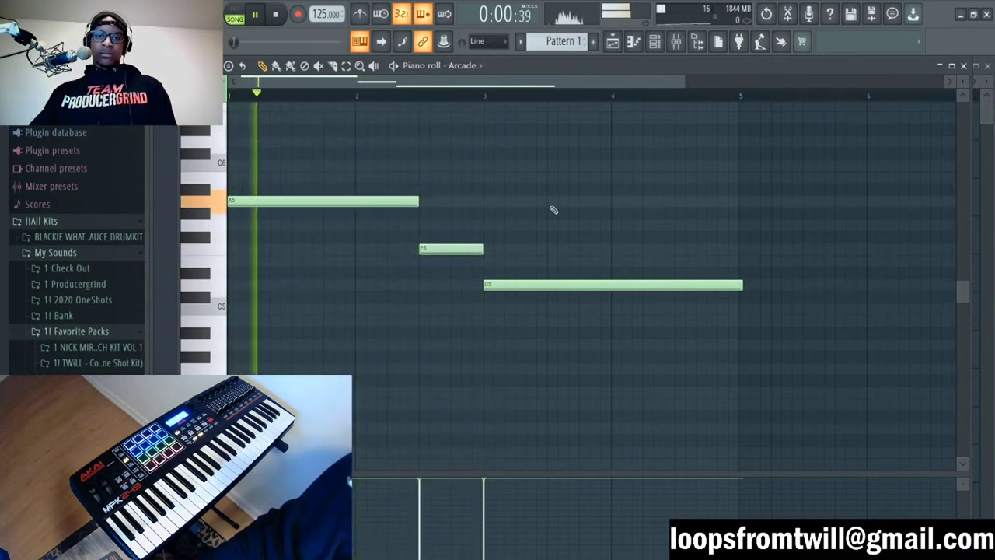
key("F6")
key("F6")
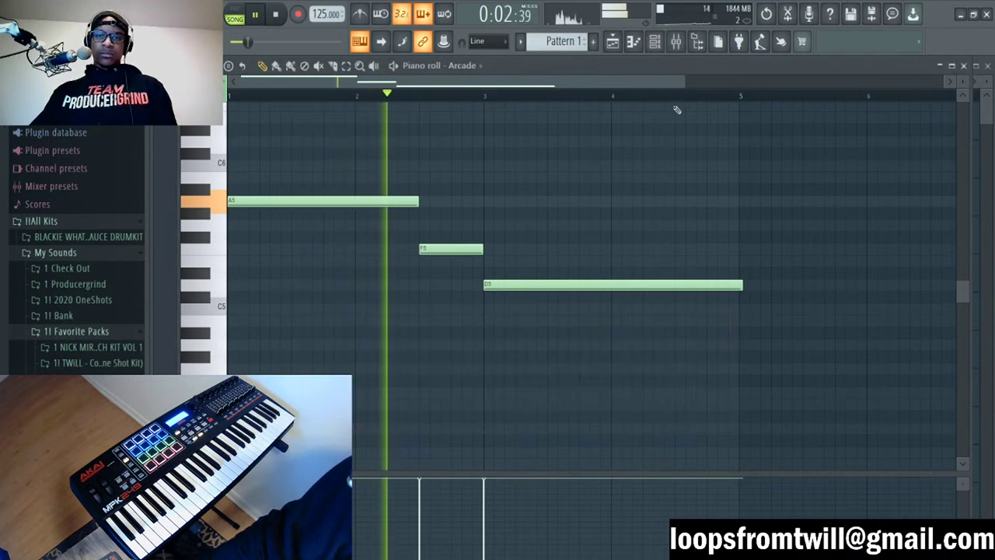
key("F9")
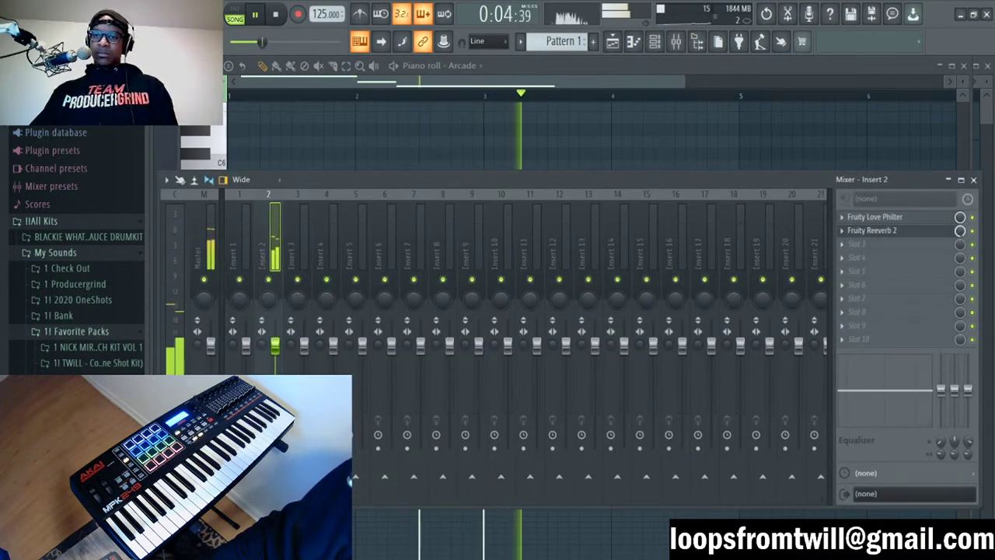
key("space")
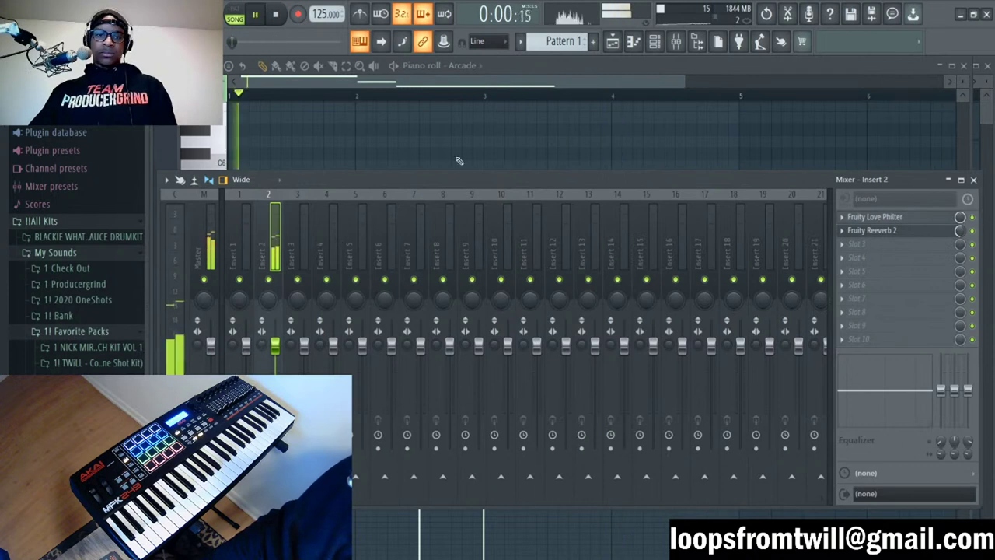
key("F9")
left_click_drag(569, 284, 573, 372)
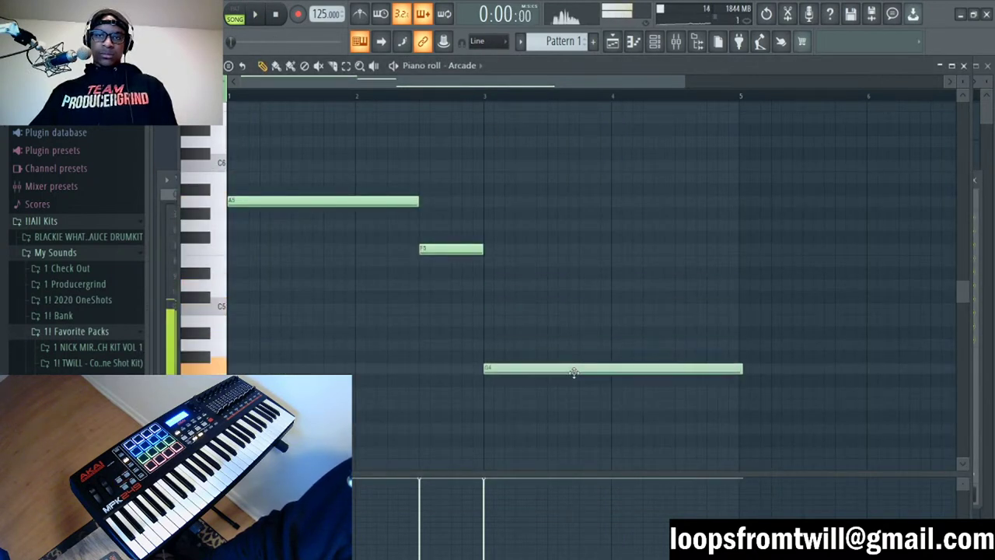
Step: Switch the Arcade kit to Precious Stones and listen to the melody with the loop
left_click(657, 47)
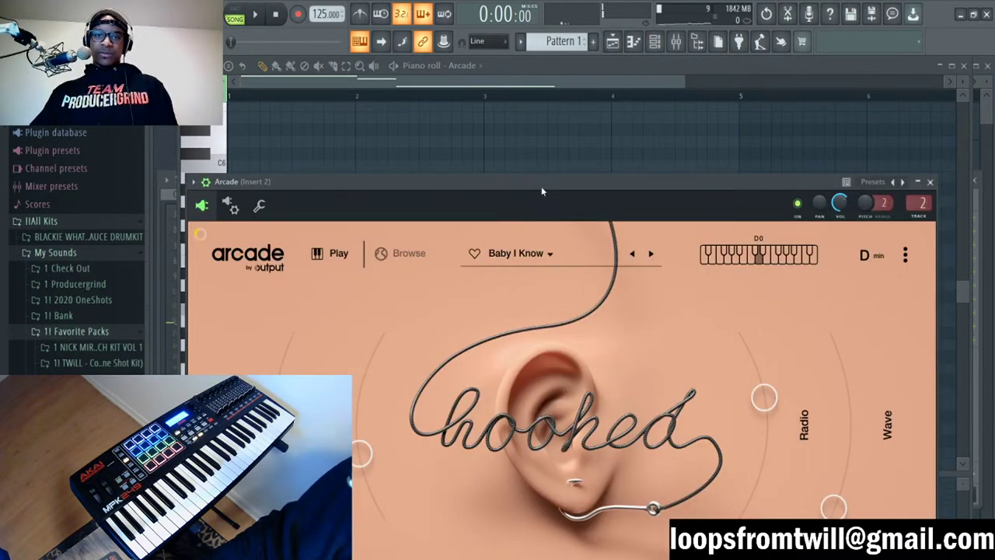
left_click_drag(542, 190, 556, 143)
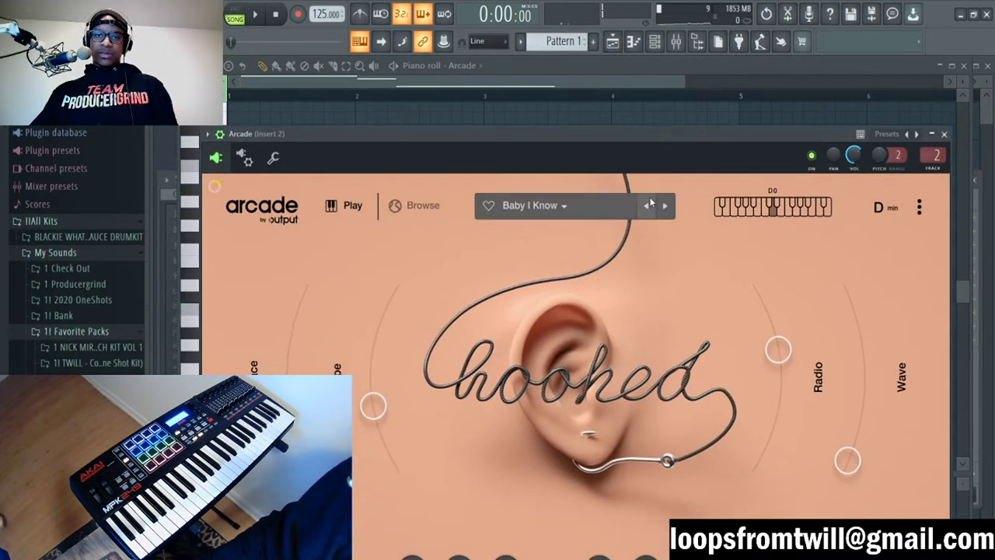
left_click(665, 209)
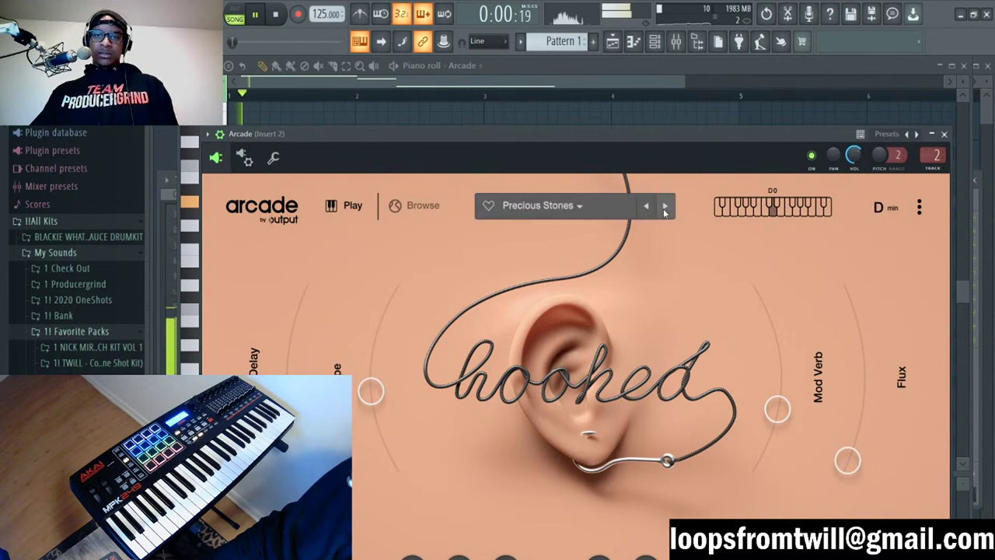
left_click(884, 207)
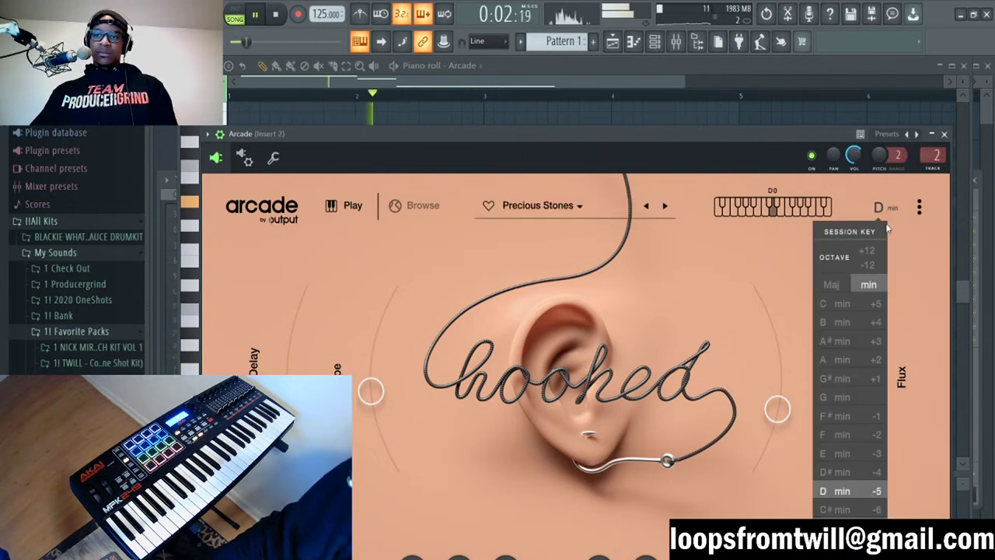
left_click(679, 203)
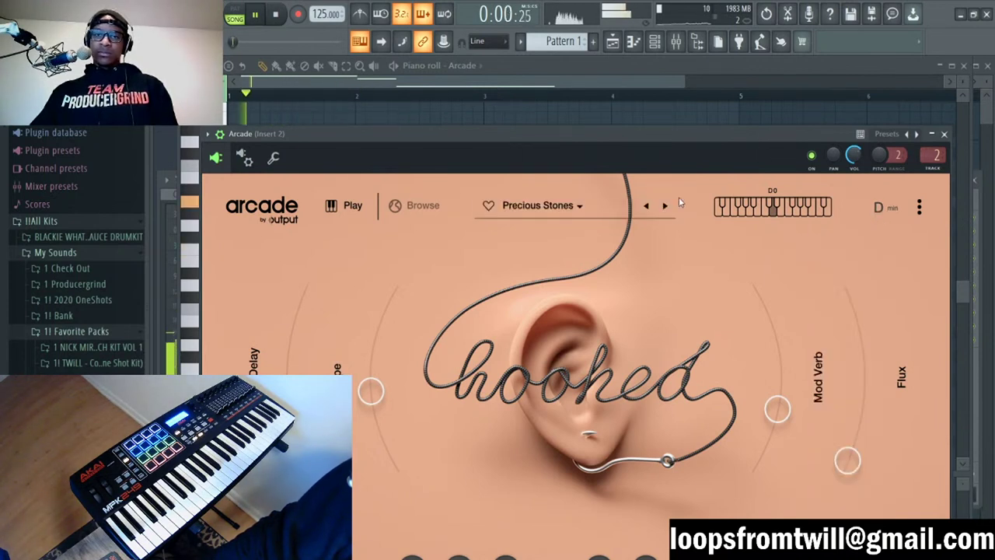
left_click(667, 119)
key("F9")
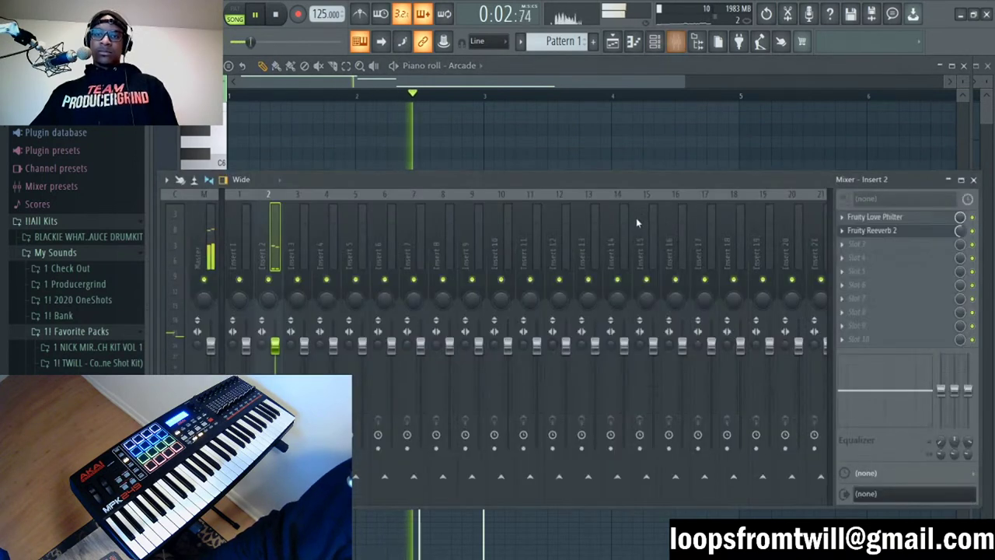
key("F9")
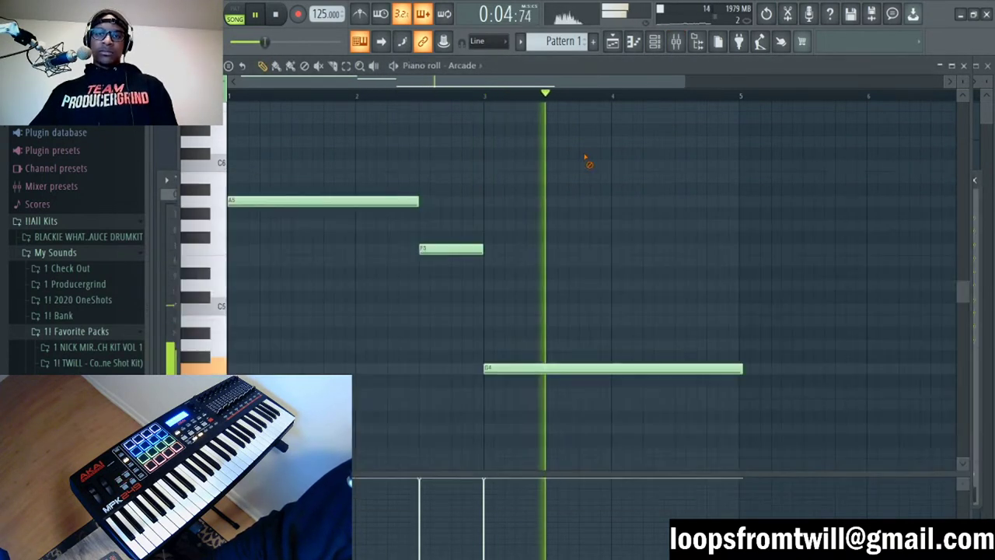
Step: Slice the G4 note half a bar in, move the remainder to D5 starting three quarters into bar 3, and play it
left_click(655, 41)
left_click(655, 42)
key("space")
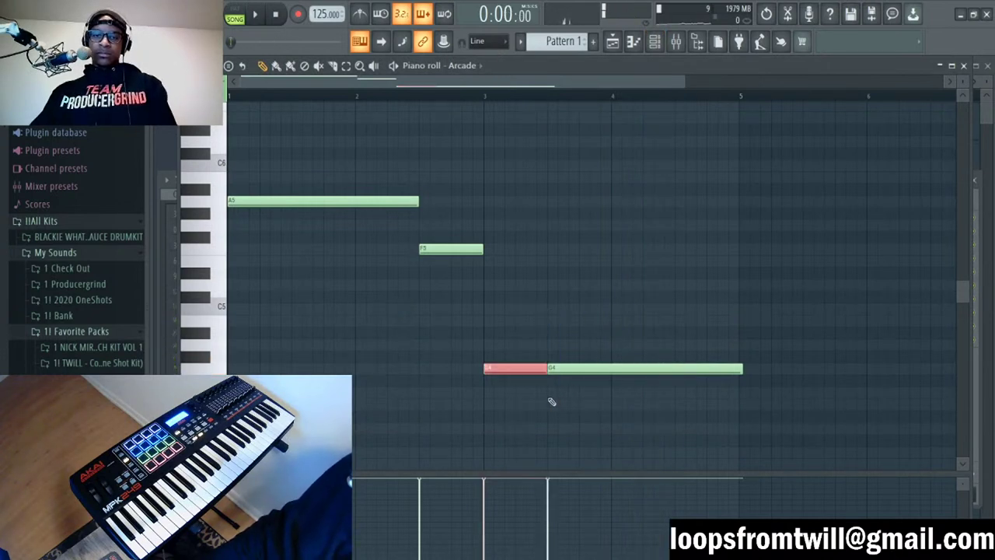
left_click_drag(593, 369, 625, 285)
key("space")
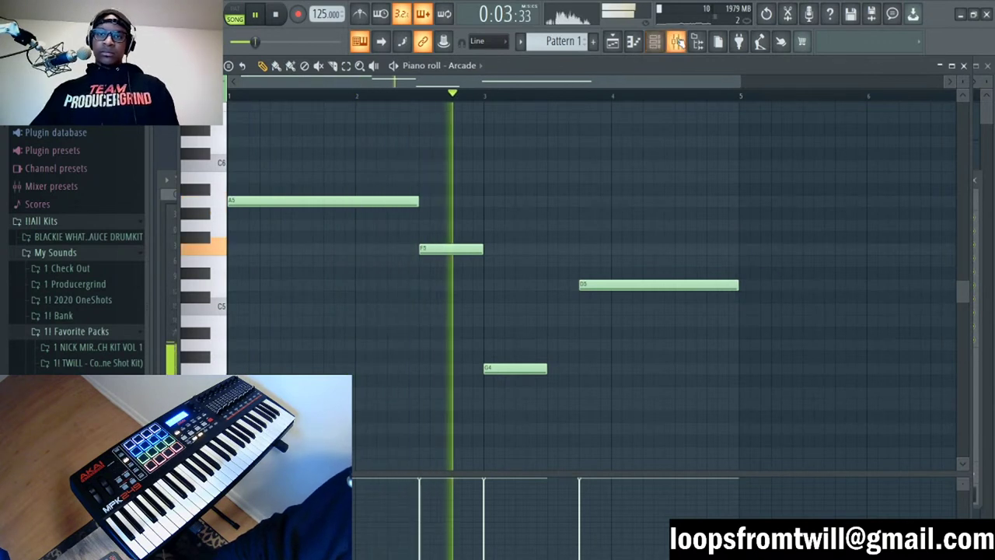
key("F9")
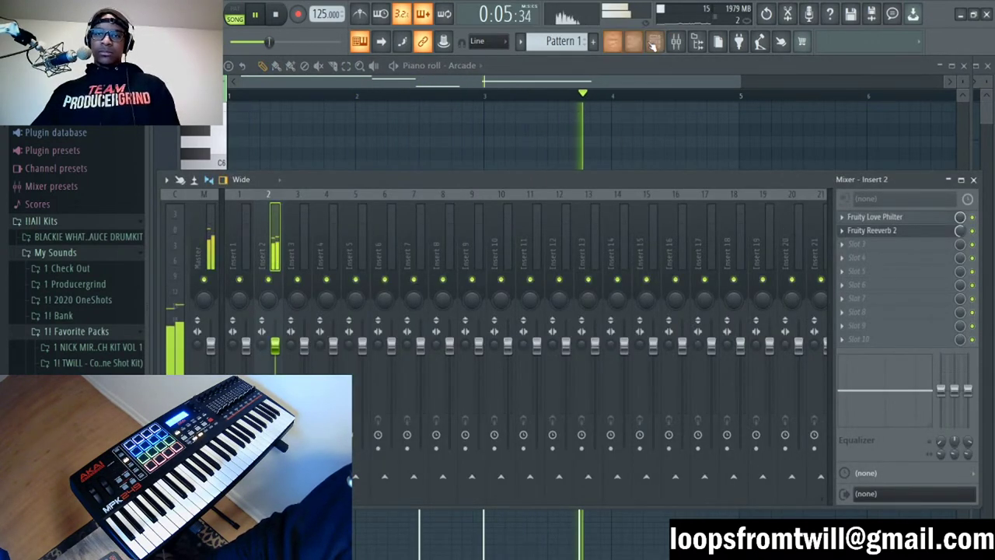
left_click(655, 41)
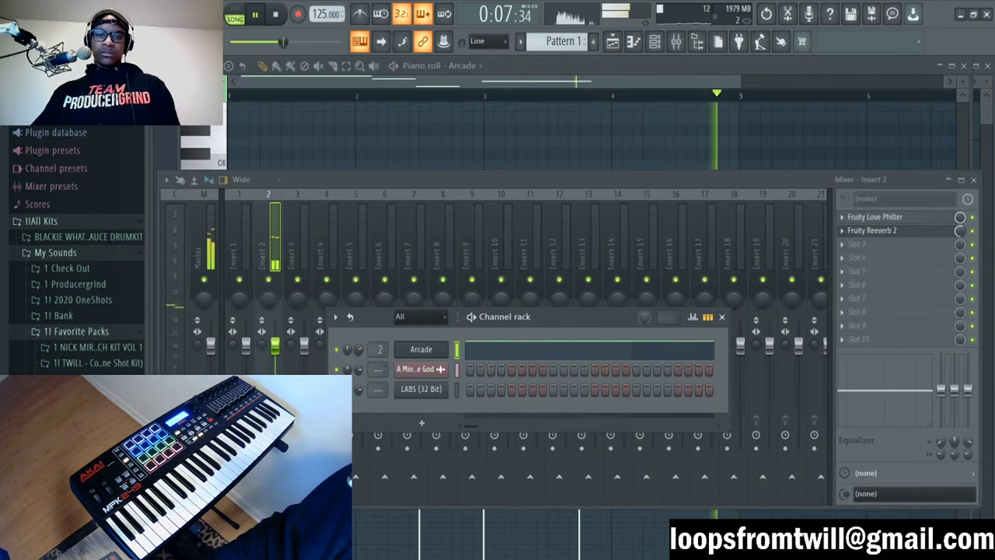
left_click(671, 143)
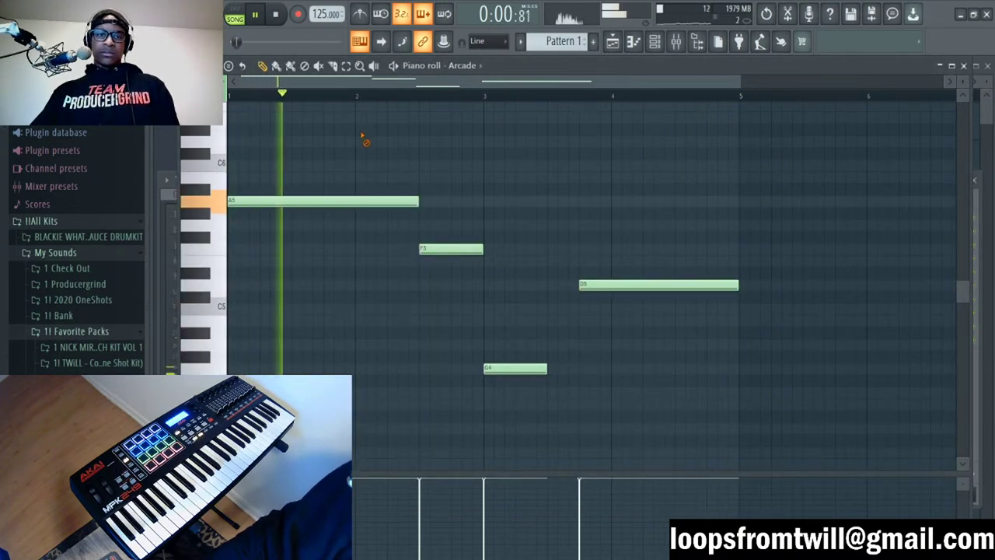
Step: Raise the first note of the melody to C6 and play the pattern
key("space")
left_click_drag(259, 197, 256, 163)
key("space")
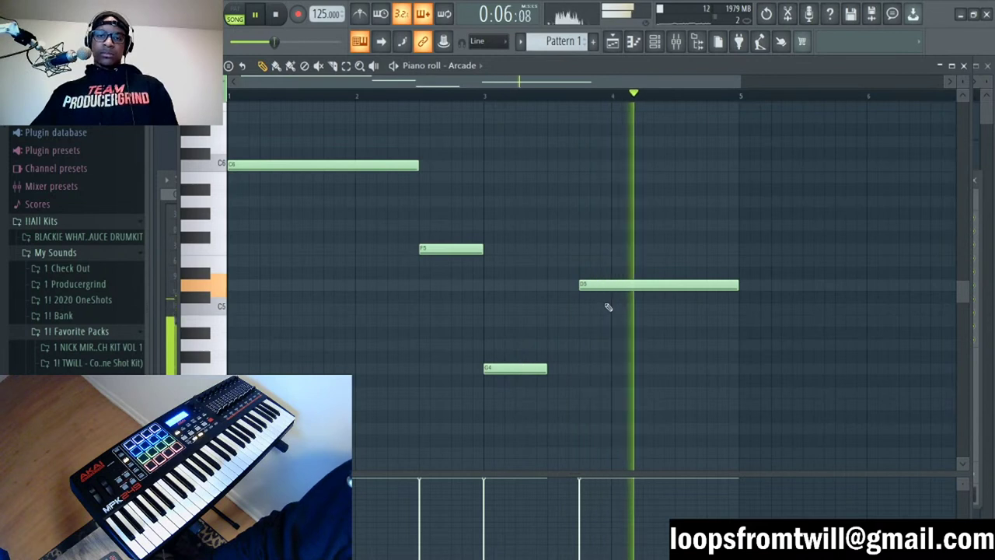
Step: Move the last note to B4 directly after the G4 note and shorten it to half a bar
key("space")
left_click_drag(609, 287, 578, 333)
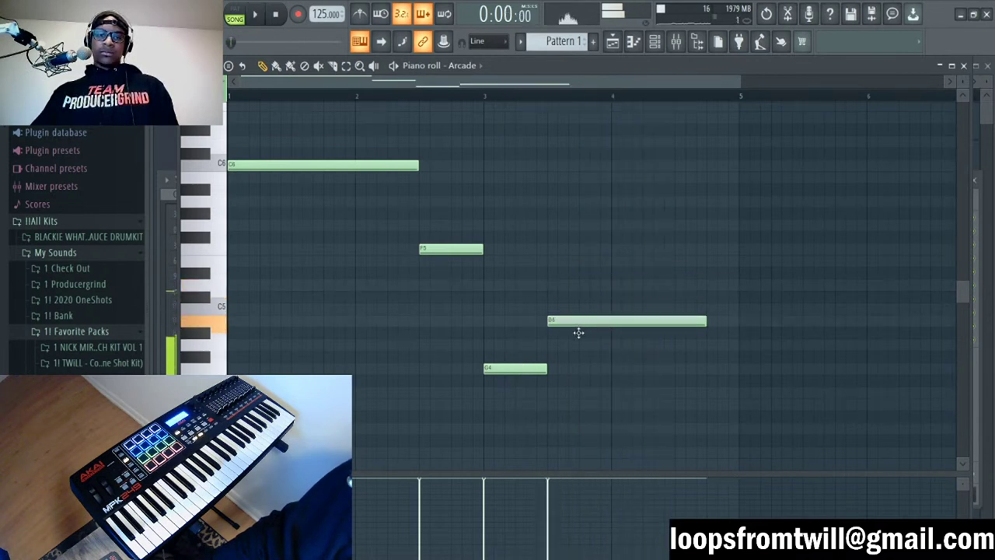
key("space")
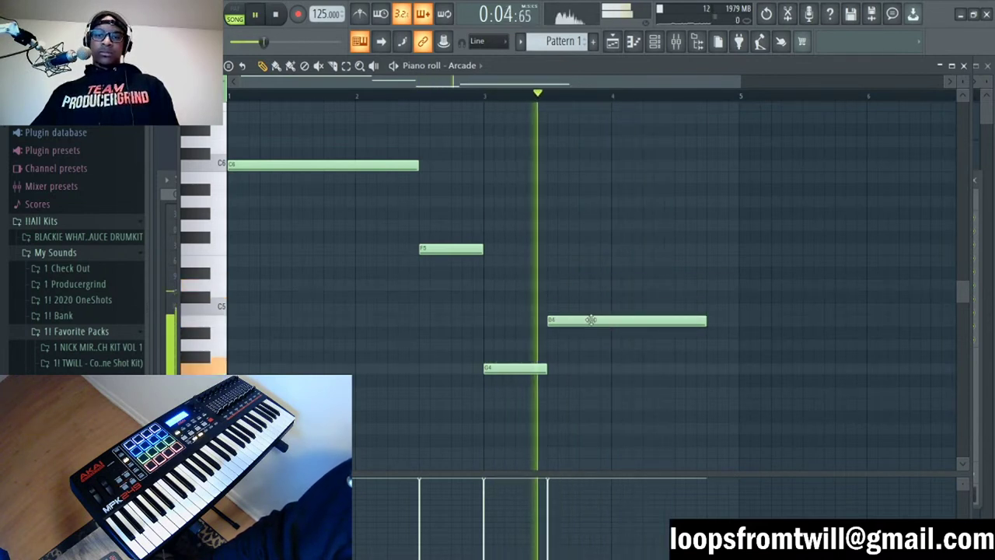
left_click_drag(698, 321, 613, 319)
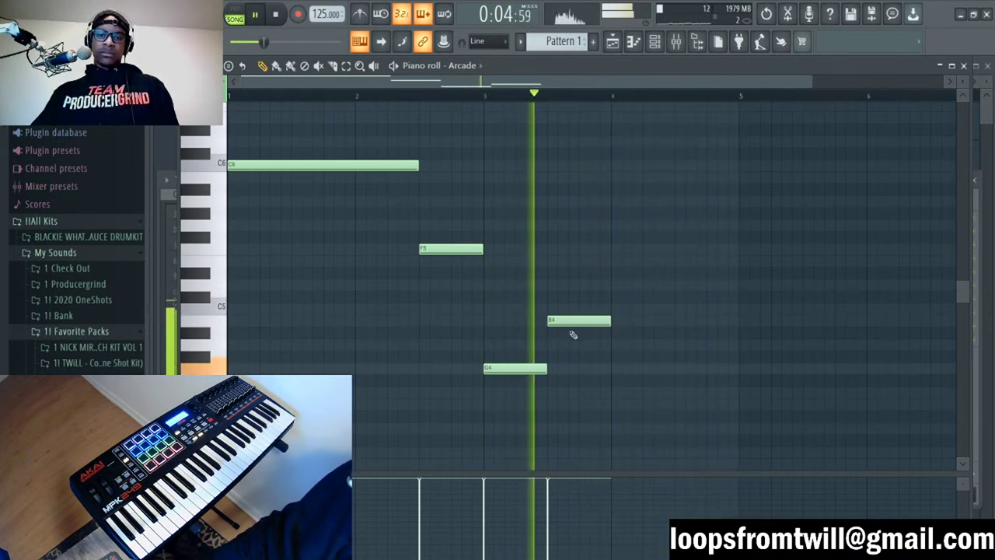
Step: Add a half-bar F5 note at the end of bar 4 and copy the four half-bar notes four bars later
left_click(679, 250)
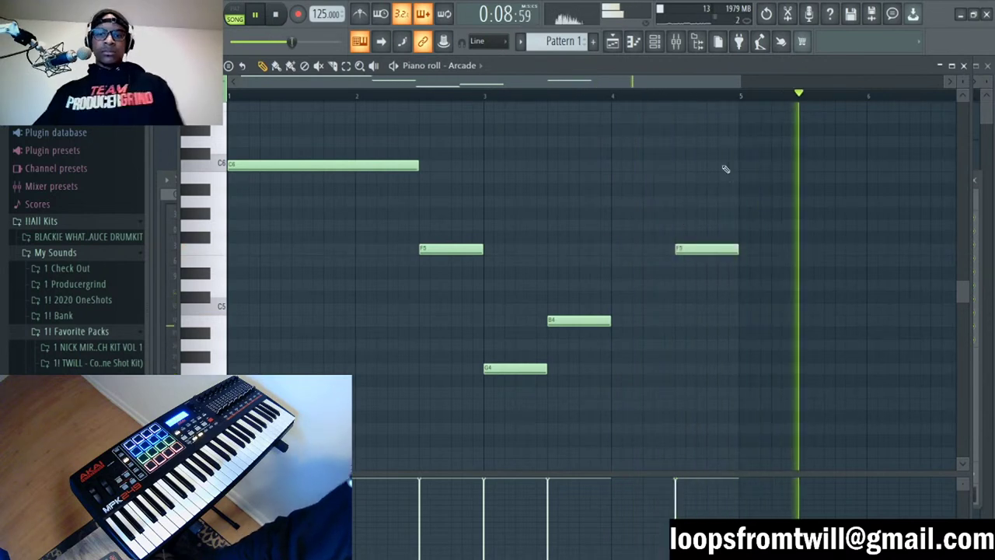
scroll(778, 97, "down", 1)
scroll(777, 98, "down", 1)
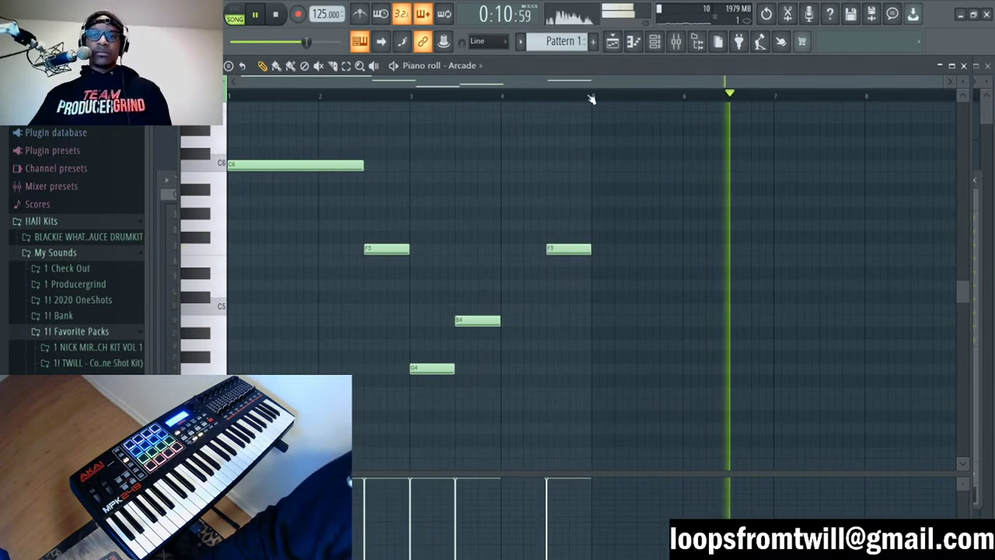
left_click_drag(622, 185, 365, 433)
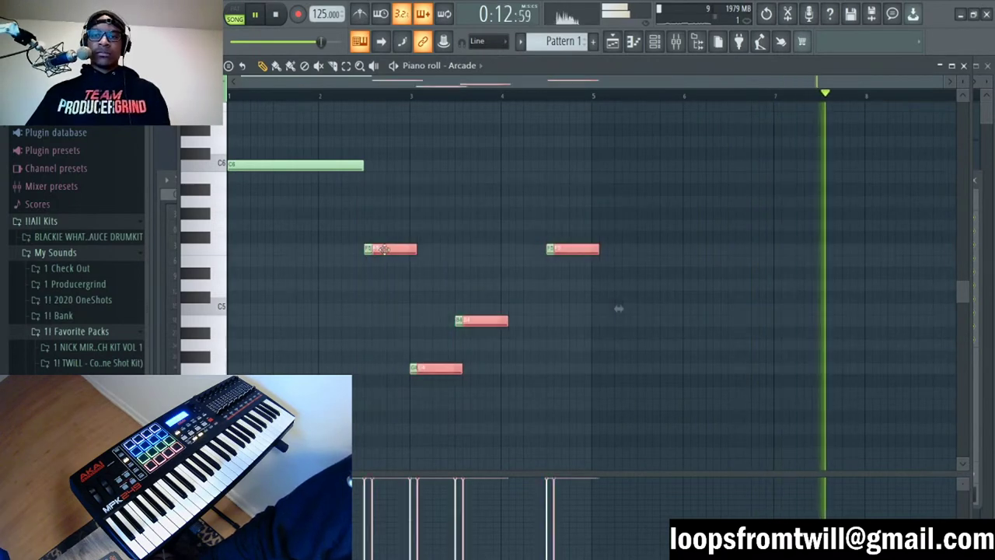
left_click_drag(372, 249, 739, 248)
left_click(728, 207)
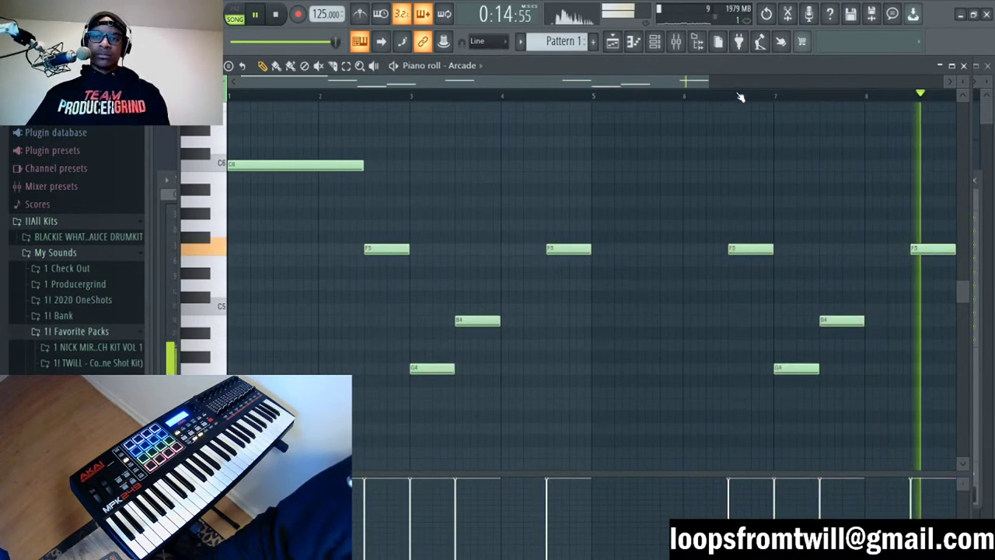
scroll(739, 96, "down", 1)
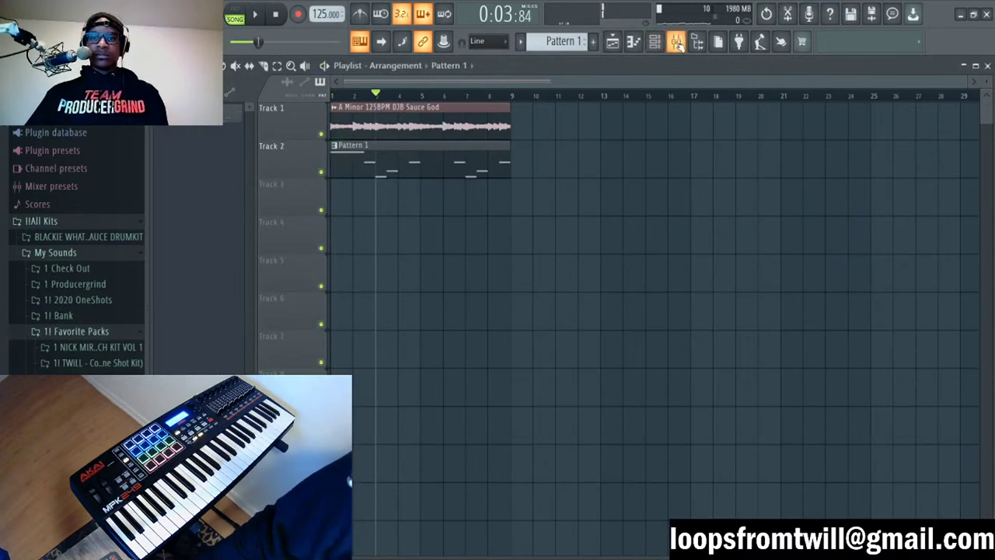
Step: Play the arrangement, create Pattern 2 and place it on playlist Track 3 with a length of eight bars
left_click(677, 43)
left_click(655, 41)
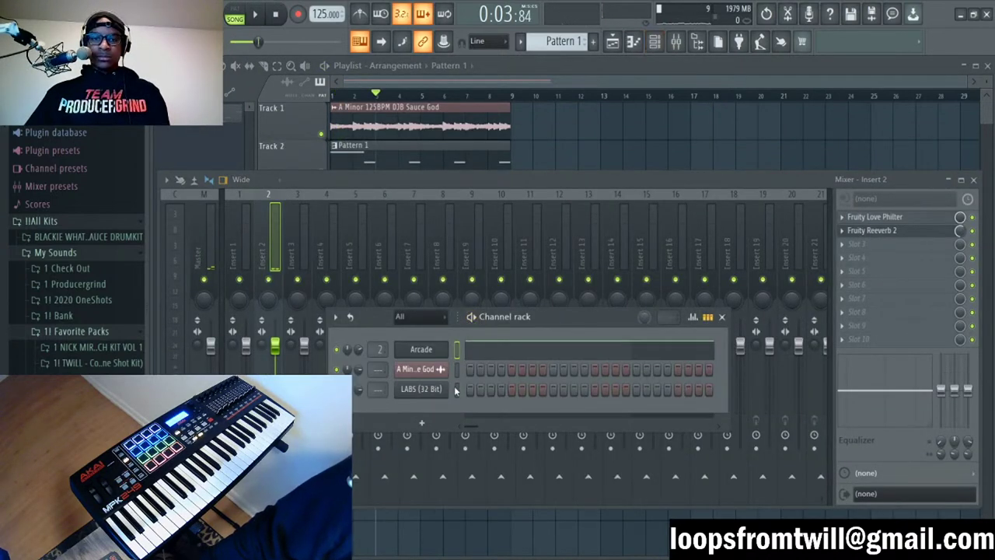
key("space")
left_click(554, 124)
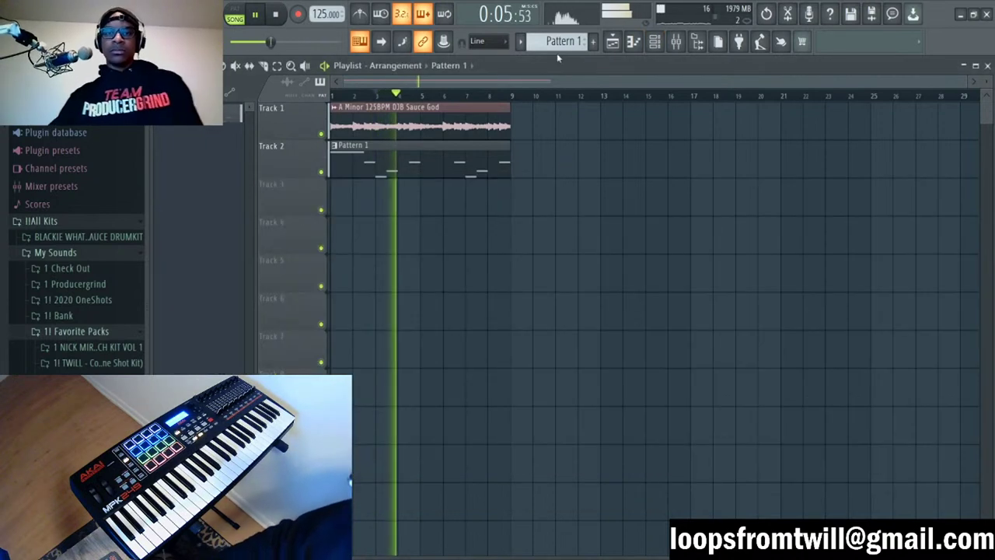
left_click(593, 41)
left_click(405, 204)
left_click_drag(405, 209, 514, 202)
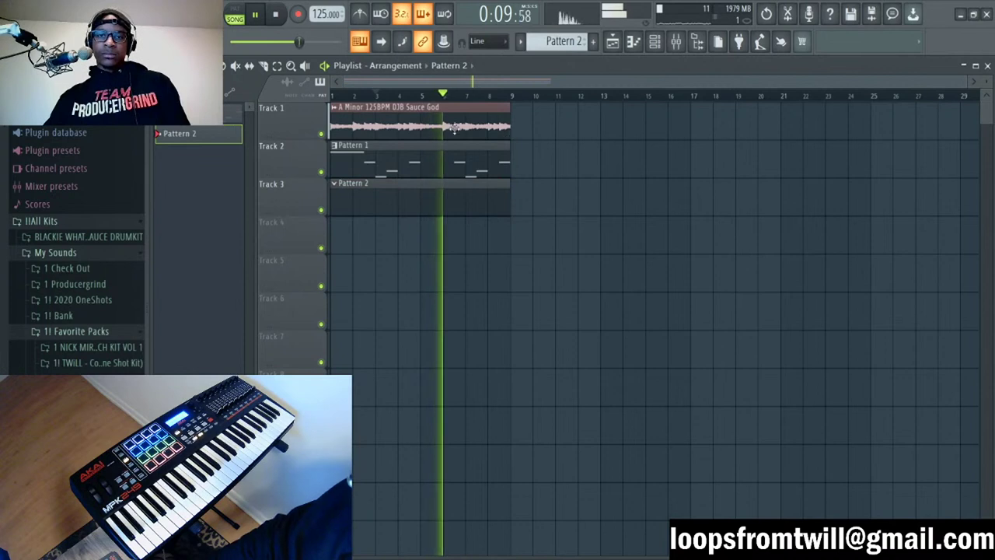
Step: Copy the A Minor loop clip to bar 9 on Track 1, make the copy unique and lower its time-stretching pitch
left_click(420, 116)
left_click(517, 107)
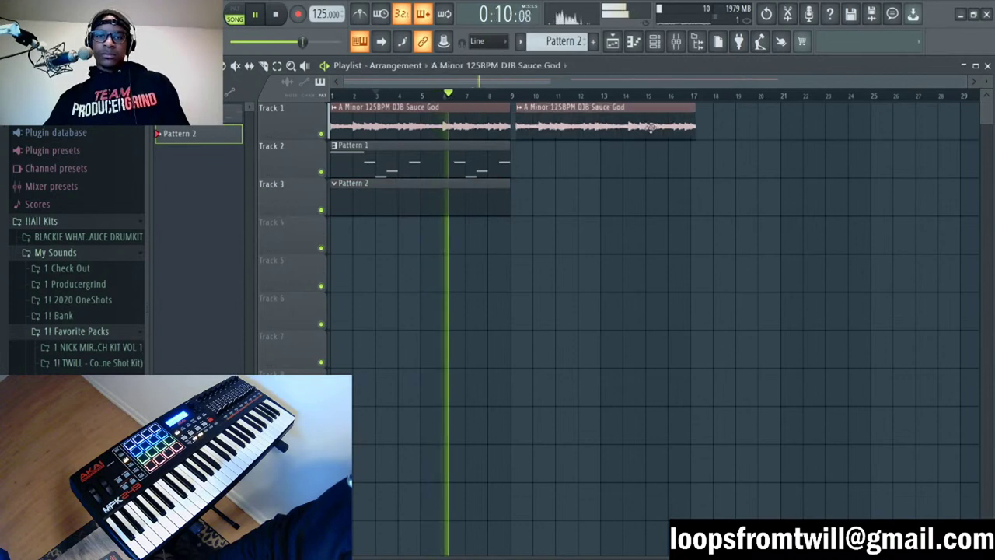
left_click(519, 107)
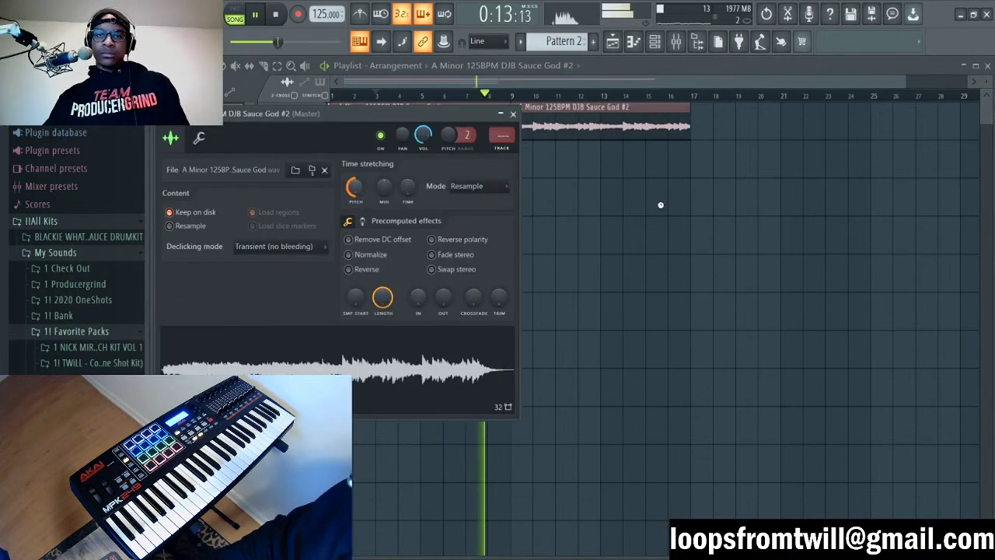
left_click(564, 175)
Step: Copy Pattern 1 to bar 9 on Track 2 and move the first Pattern 1 and Pattern 2 clips down to Tracks 4 and 5
mouse_move(583, 159)
left_mouse_down()
mouse_move(637, 155)
mouse_move(563, 151)
mouse_move(573, 164)
left_mouse_up()
left_click_drag(469, 187, 334, 151)
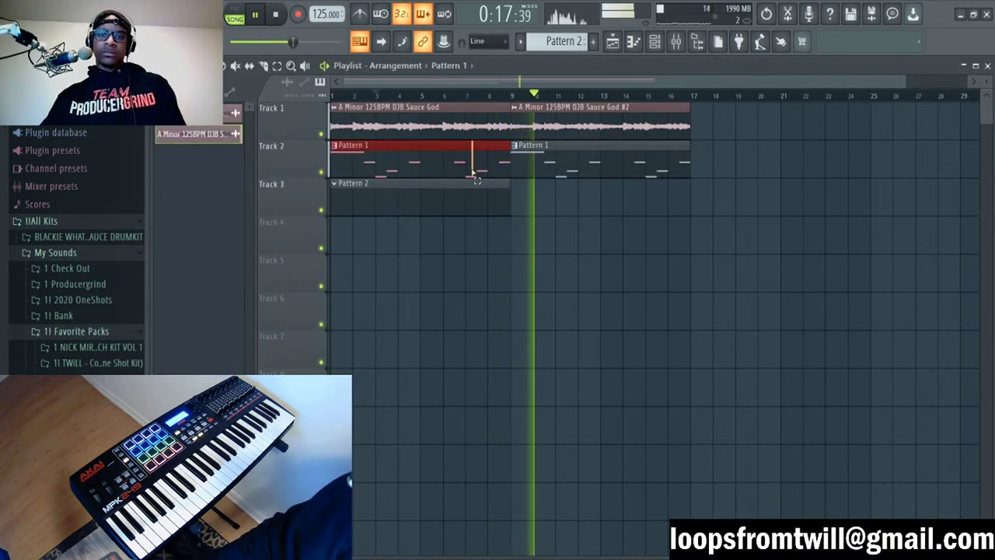
key("Down")
key("Down")
left_click(674, 186)
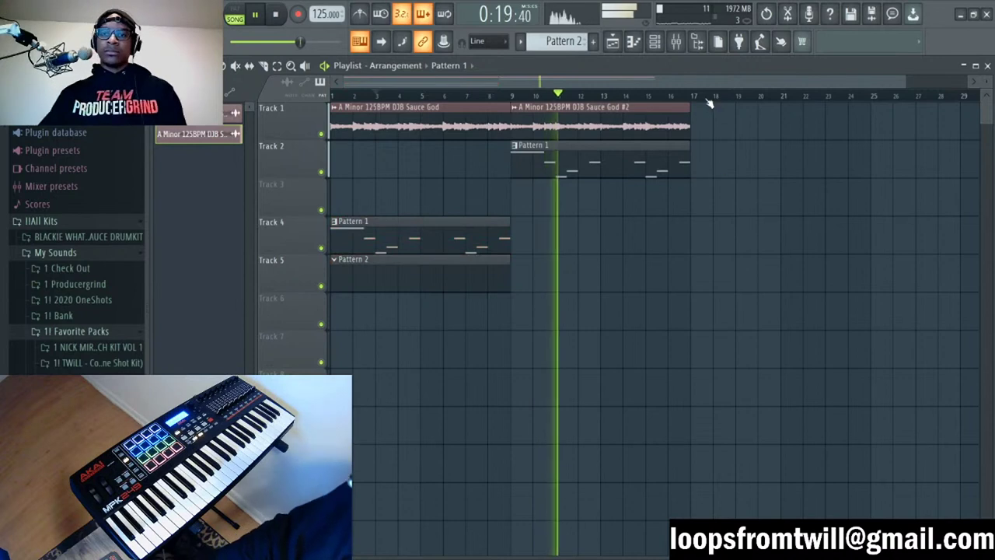
Step: Place another copy of the second loop clip at bar 17 on Track 1
scroll(716, 161, "down", 1)
left_click(667, 123)
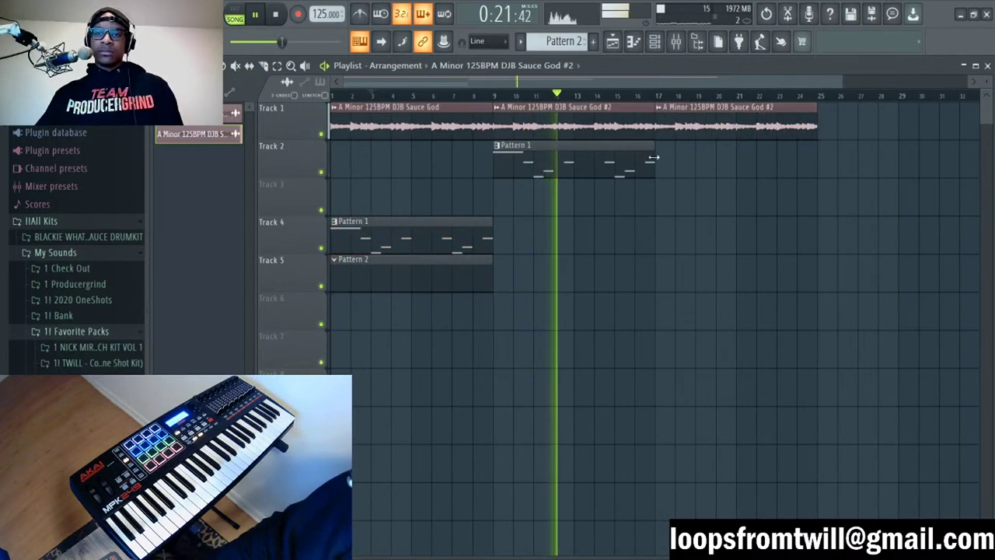
Step: Load the Simple lowpass preset in Fruity Love Philter on mixer Insert 2
left_click(676, 41)
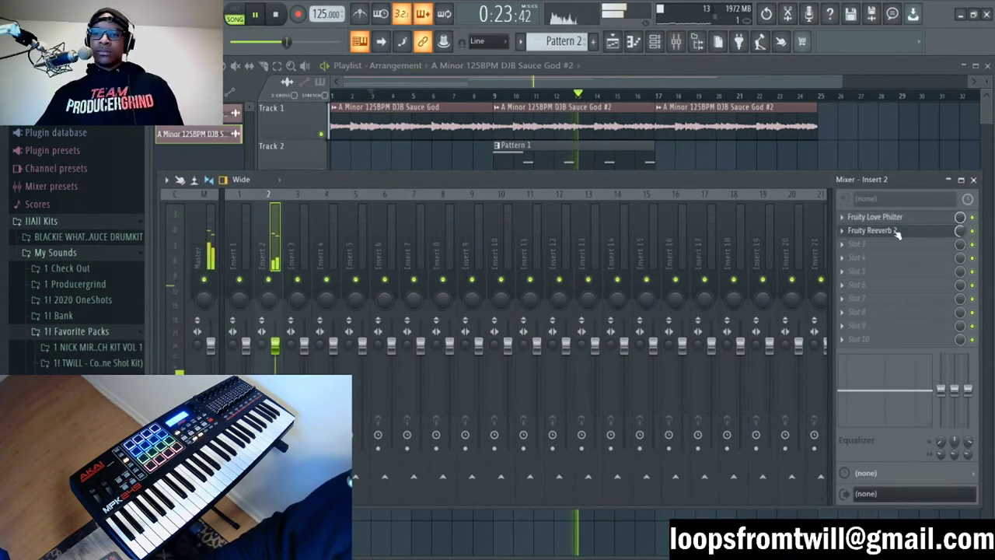
left_click(896, 220)
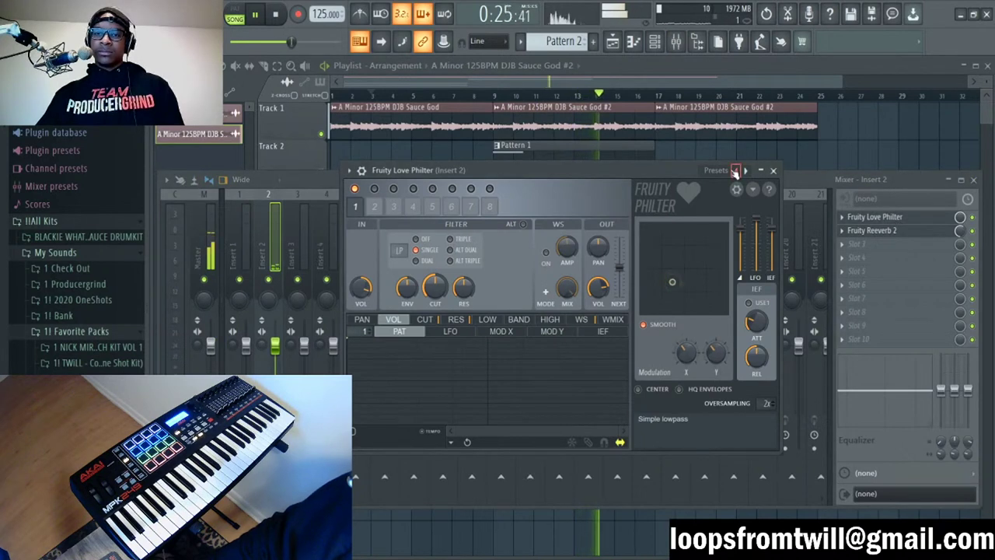
left_click(704, 253)
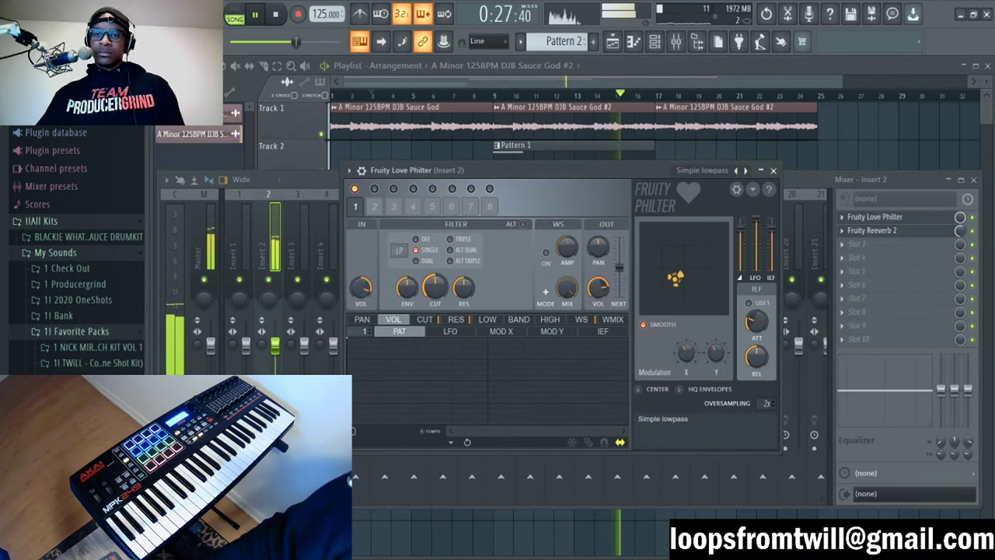
left_click(957, 235)
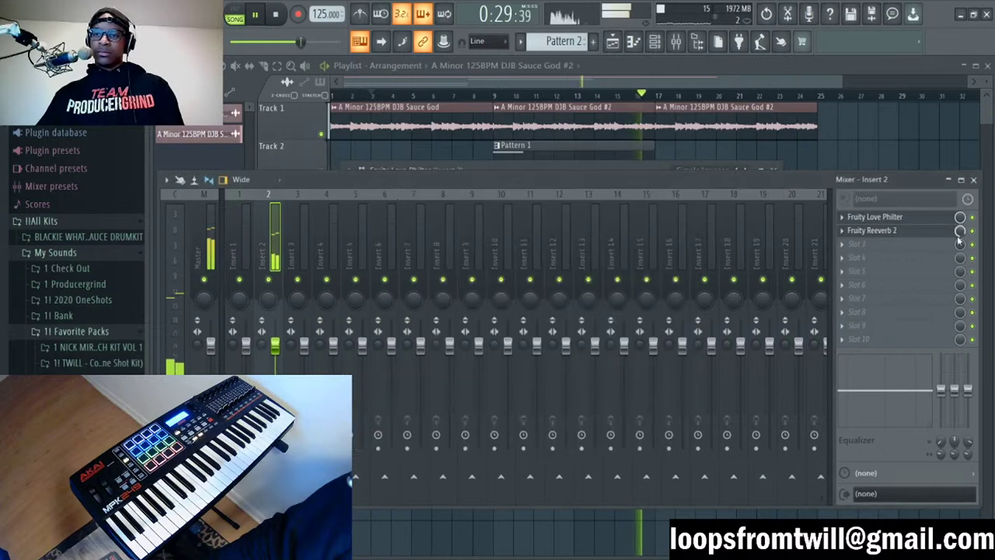
left_click(851, 144)
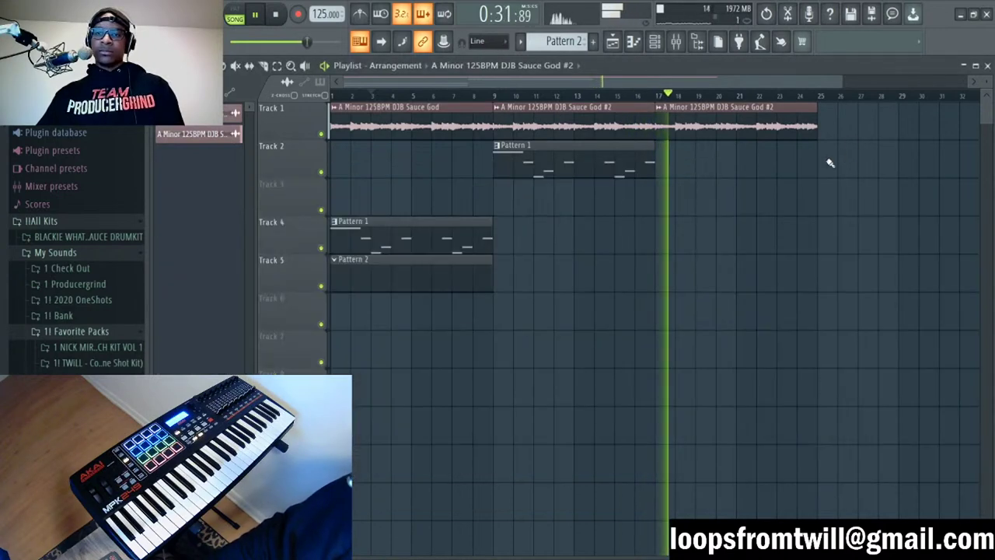
Step: Route the #2 loop channel to mixer track 3 and load Gross Beat on that insert
double_click(694, 115)
left_click(775, 232)
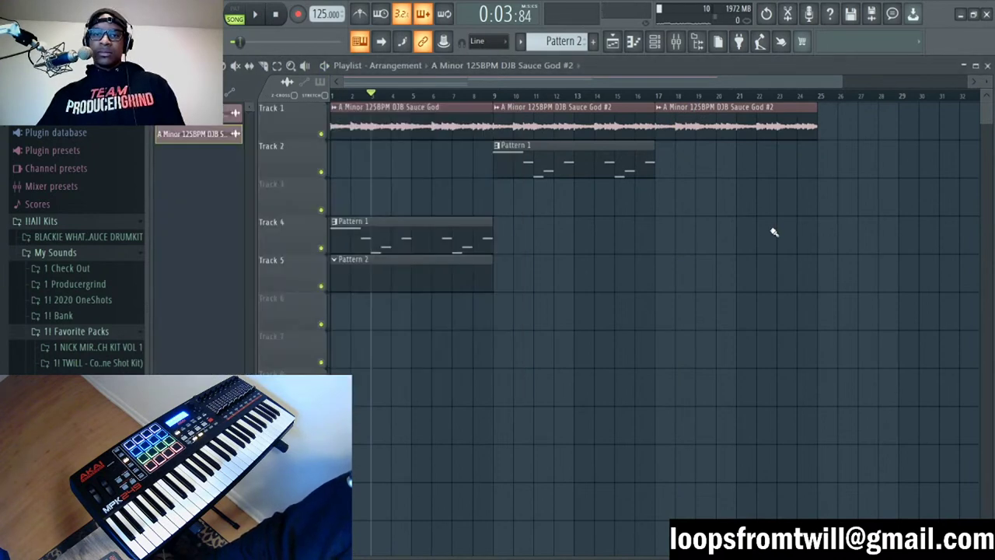
left_click(676, 48)
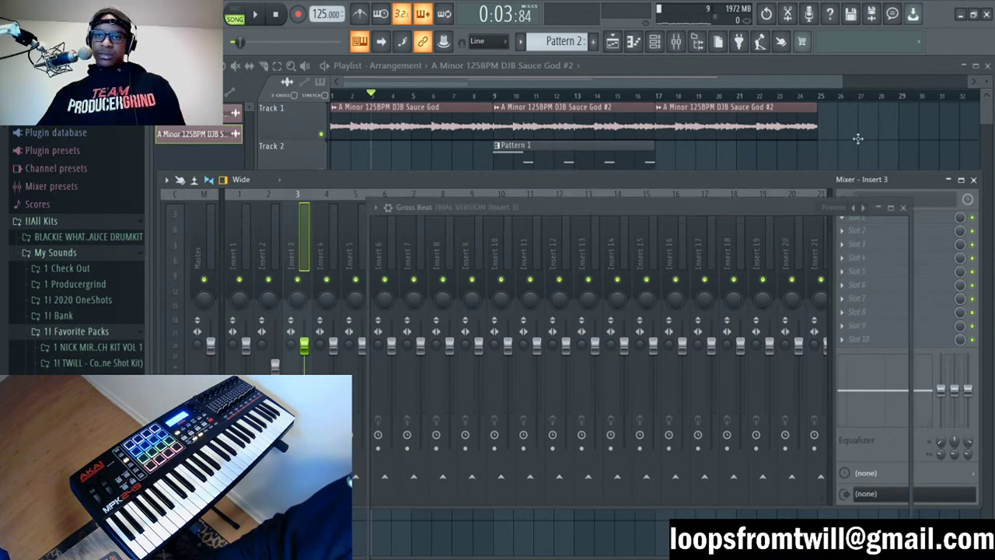
Step: Select bars 17 to 24 in the playlist and play the loop clip there while checking Insert 3 in the mixer
left_click_drag(660, 94, 829, 99)
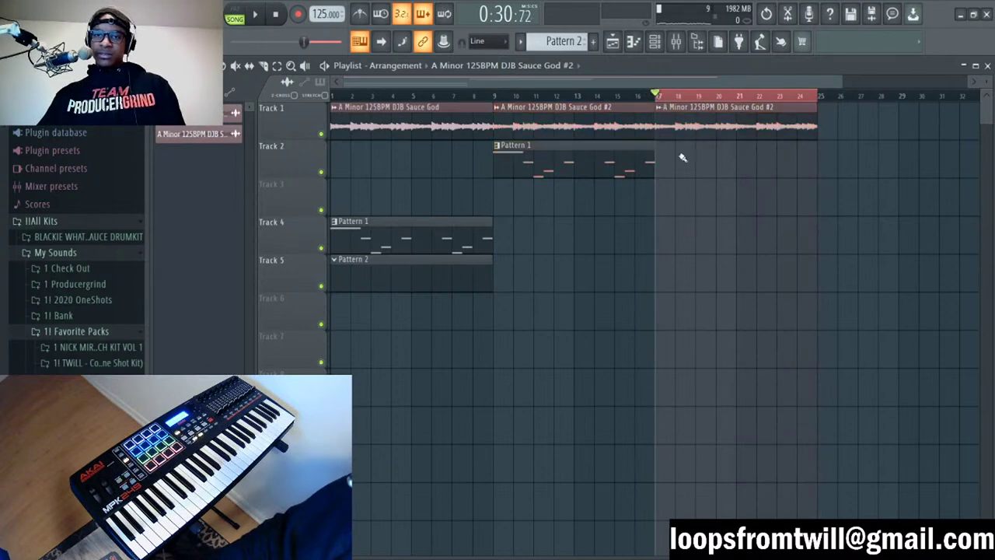
key("space")
key("F9")
key("space")
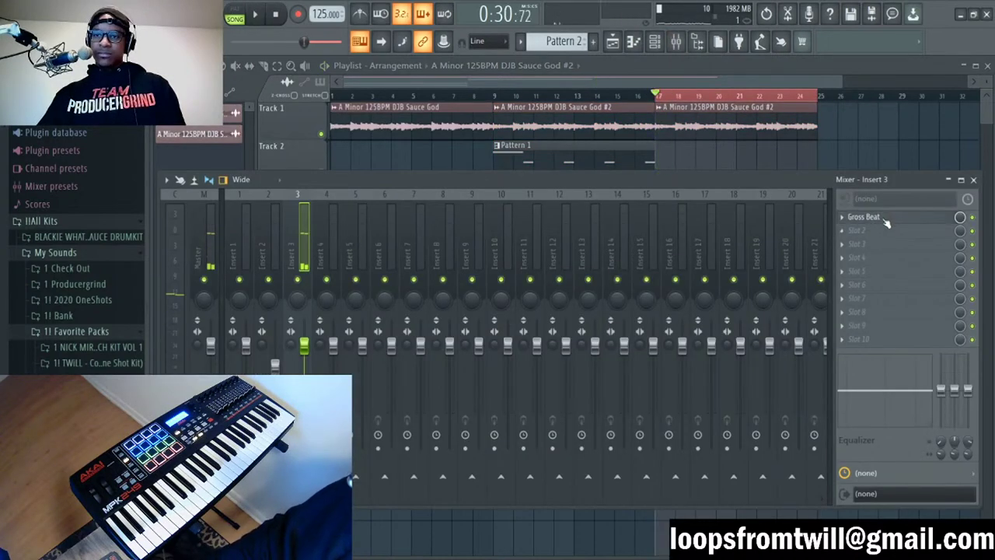
Step: Set Gross Beat on Insert 3 to the Momentary preset's 1/2 Speed time slot and play the selected bars
left_click(878, 219)
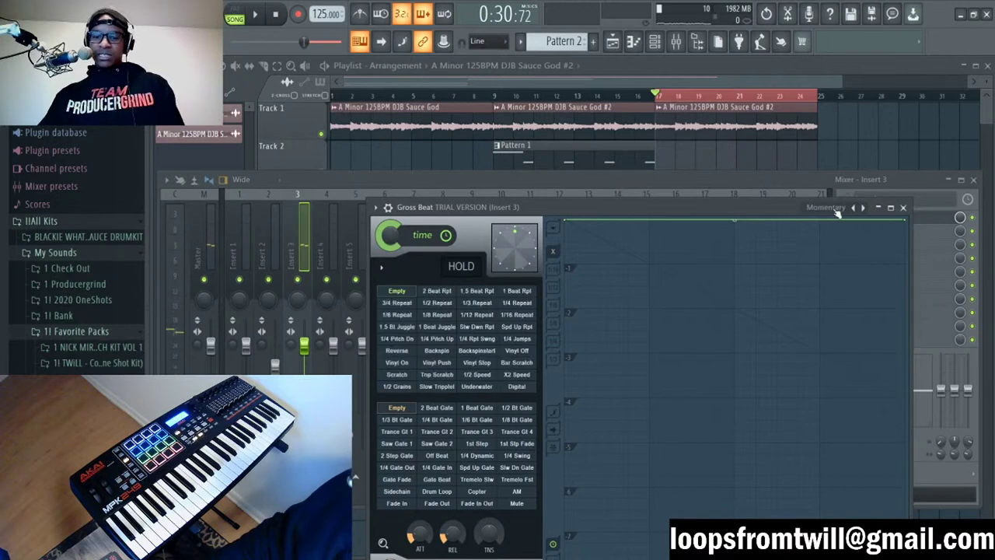
left_click(862, 207)
left_click(891, 207)
double_click(815, 64)
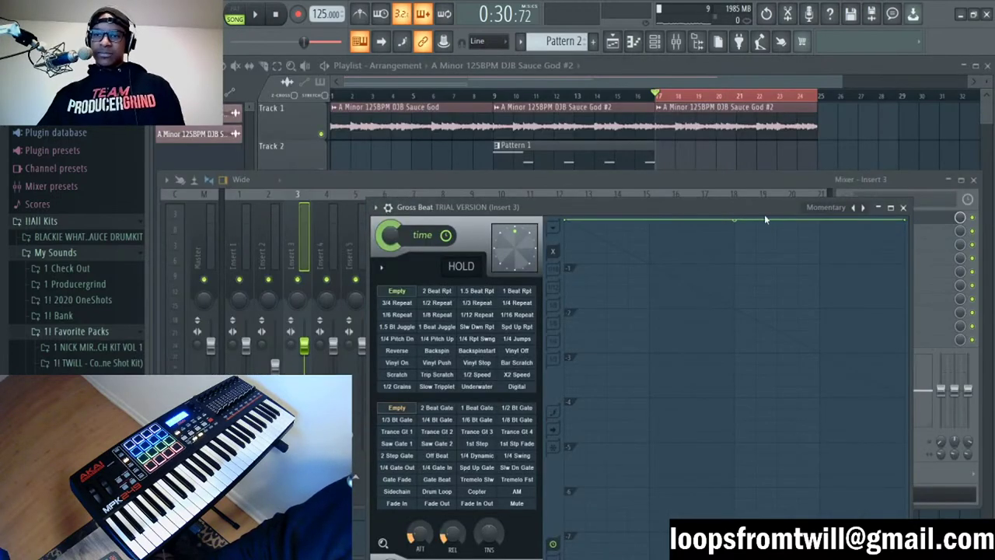
left_click_drag(764, 215, 773, 109)
left_click(491, 276)
key("space")
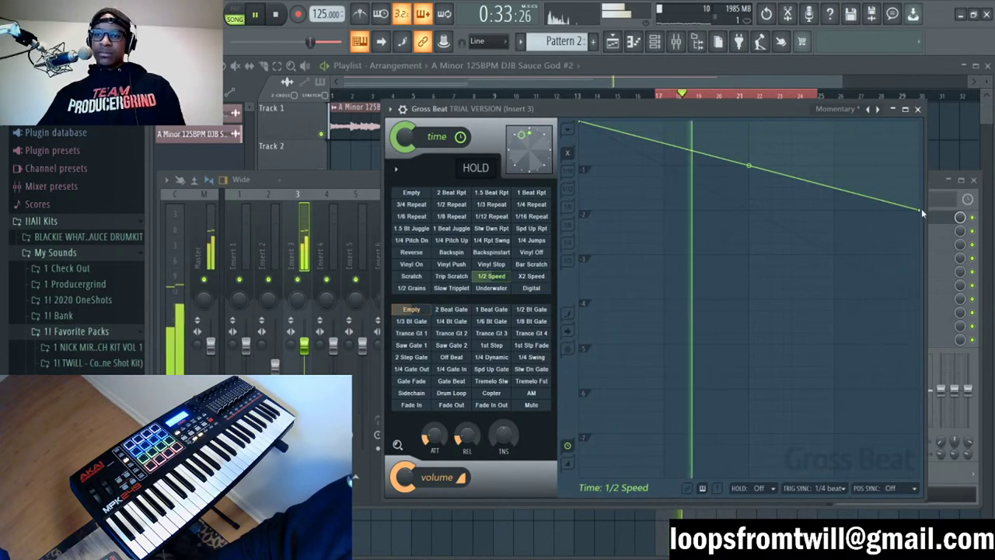
Step: Raise the end point of Gross Beat's 1/2 Speed time curve to the 1 line and play the selection again
key("space")
left_click_drag(919, 210, 919, 166)
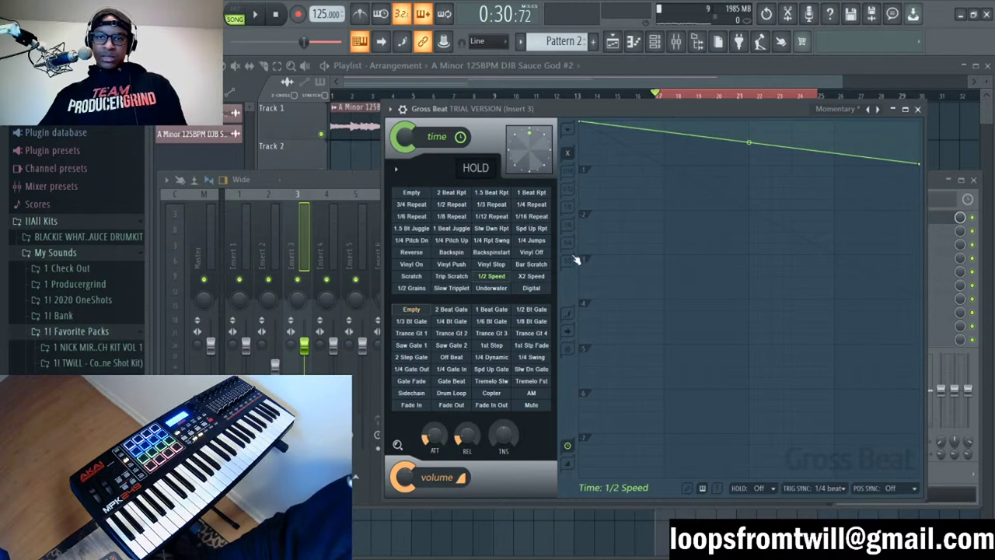
mouse_move(922, 167)
left_mouse_down()
mouse_move(922, 178)
mouse_move(919, 165)
left_mouse_up()
key("space")
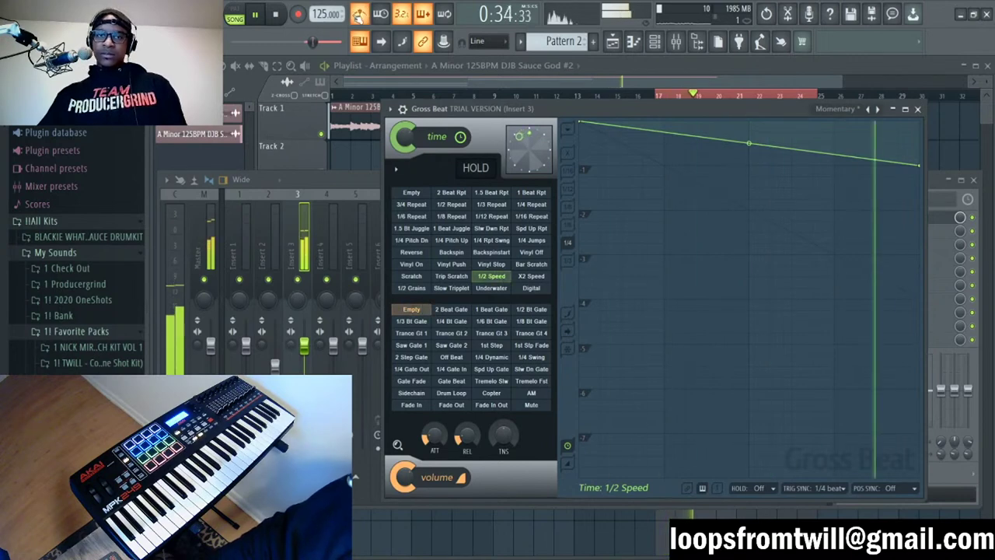
Step: Make the loop clip at bar 17 unique, raise its time-stretching pitch and play the selected bars
left_click_drag(677, 108, 642, 248)
double_click(655, 122)
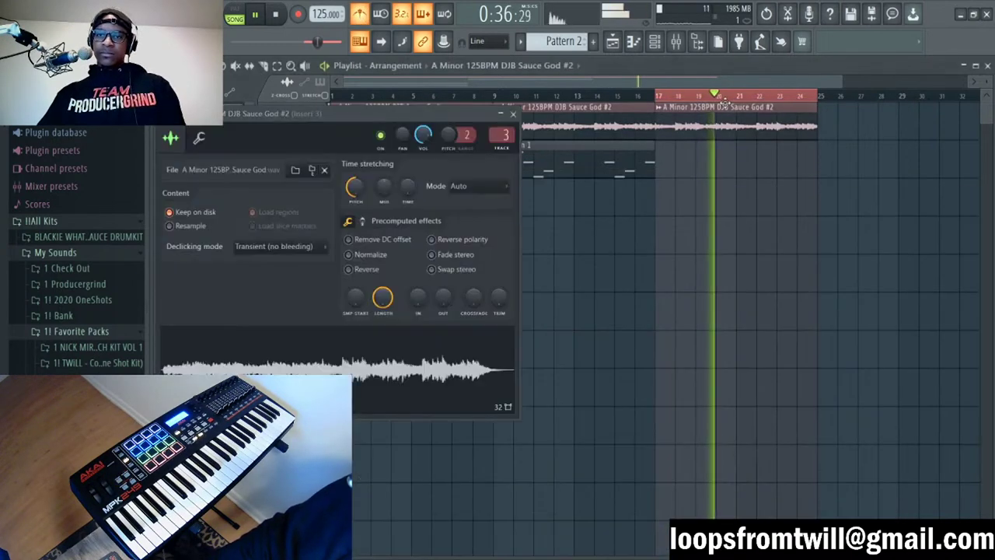
left_click(655, 122)
key("space")
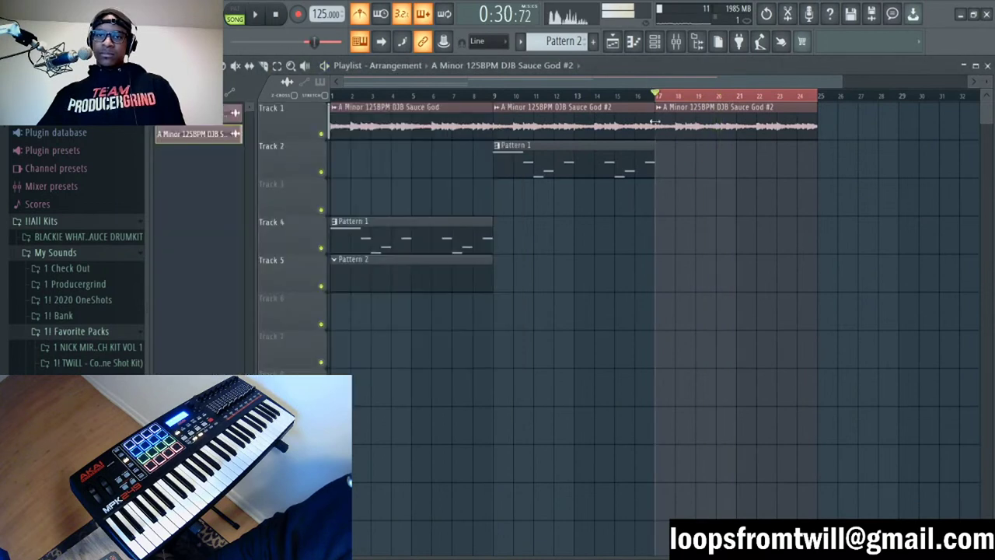
double_click(703, 125)
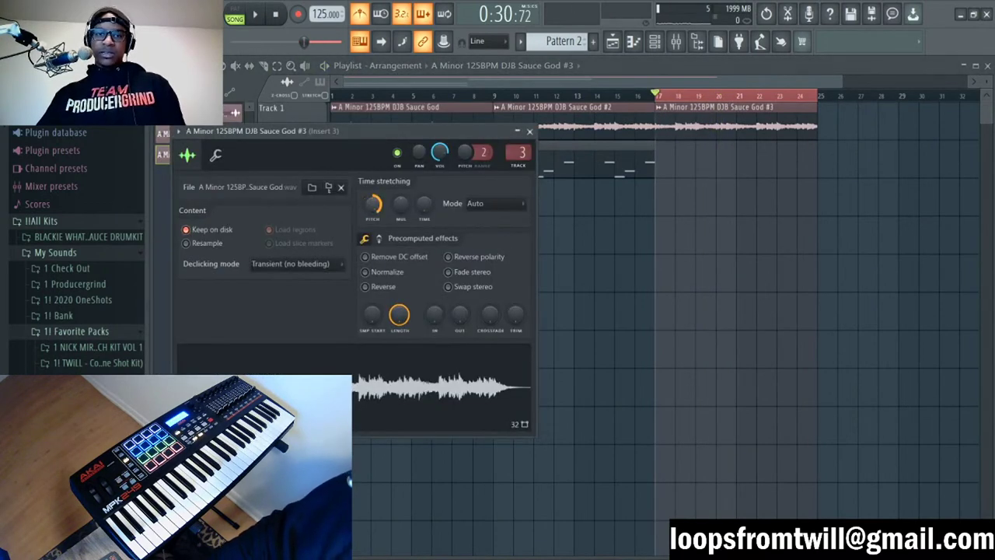
key("Escape")
key("space")
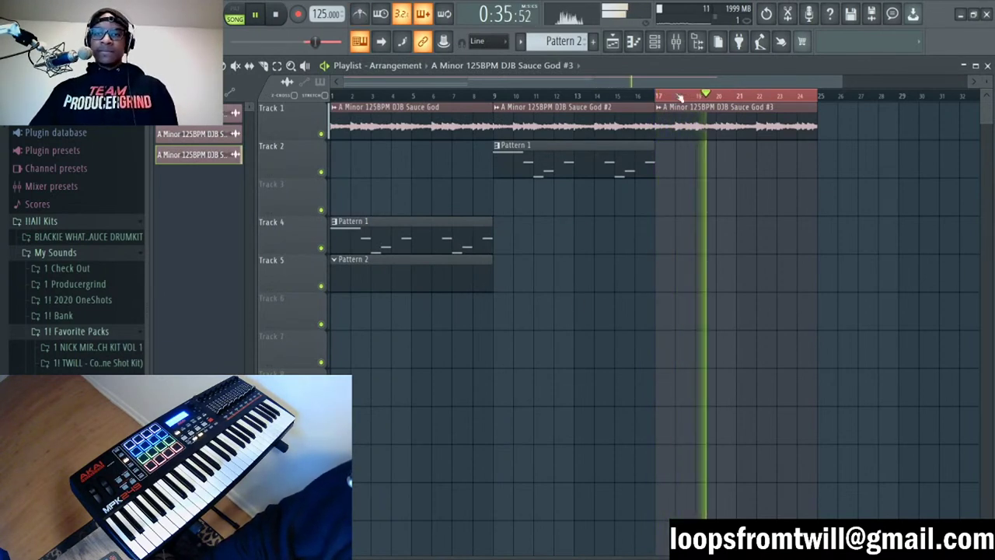
scroll(723, 271, "up", 5)
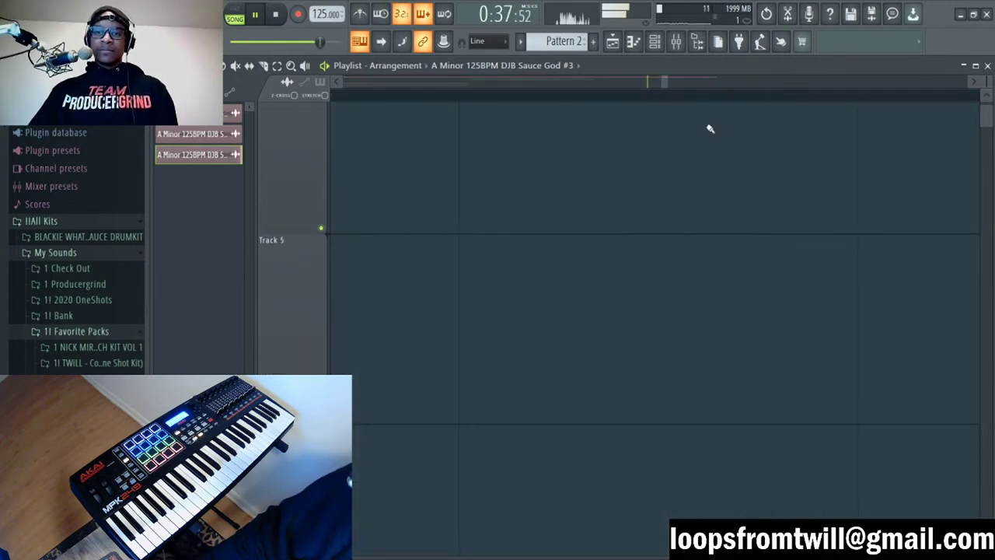
scroll(710, 124, "down", 6)
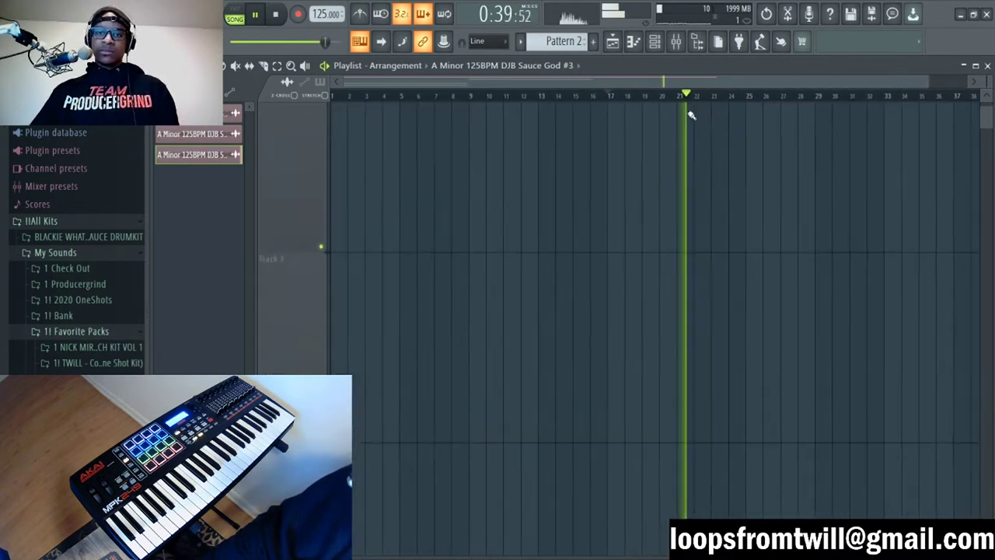
scroll(655, 215, "up", 3)
scroll(647, 232, "up", 2)
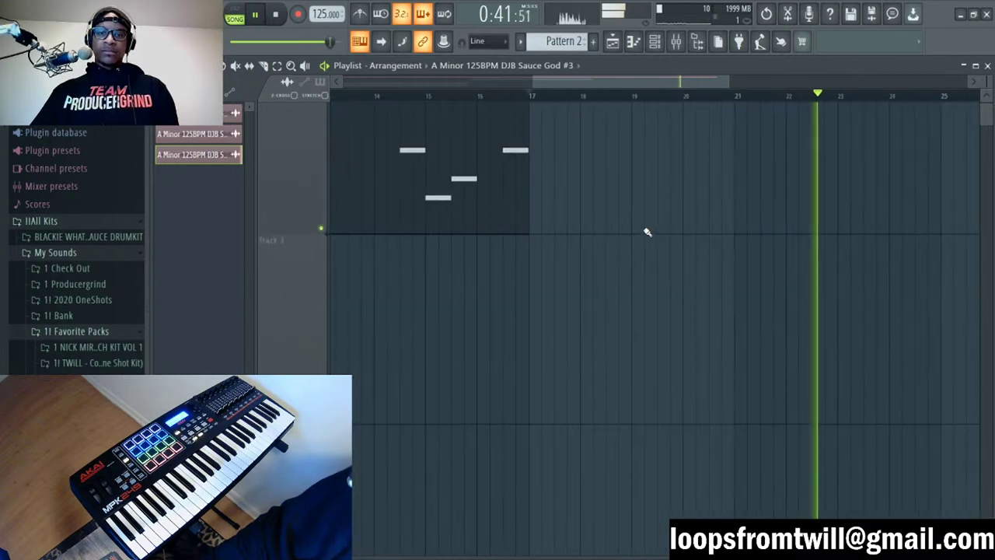
scroll(647, 232, "down", 2)
scroll(617, 77, "left", 3)
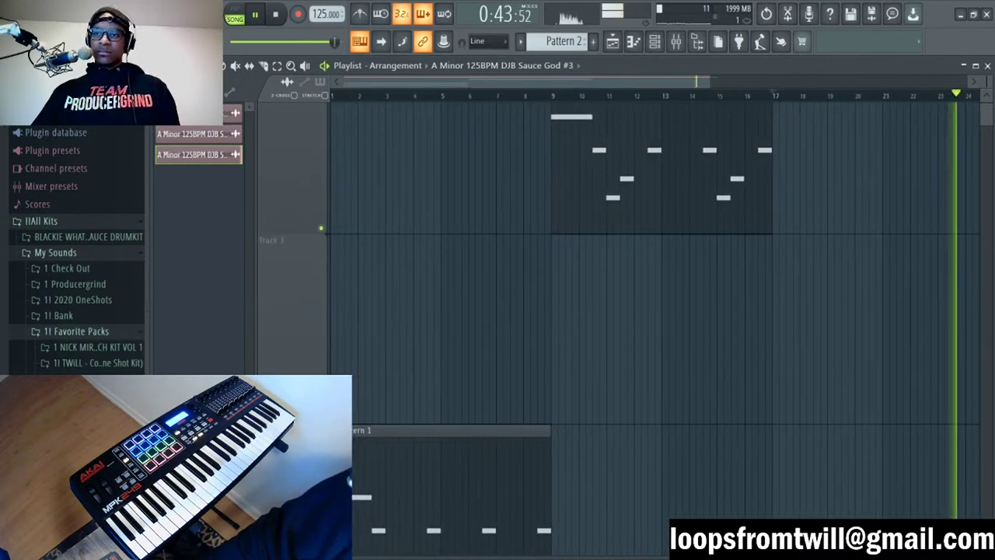
scroll(647, 231, "down", 4)
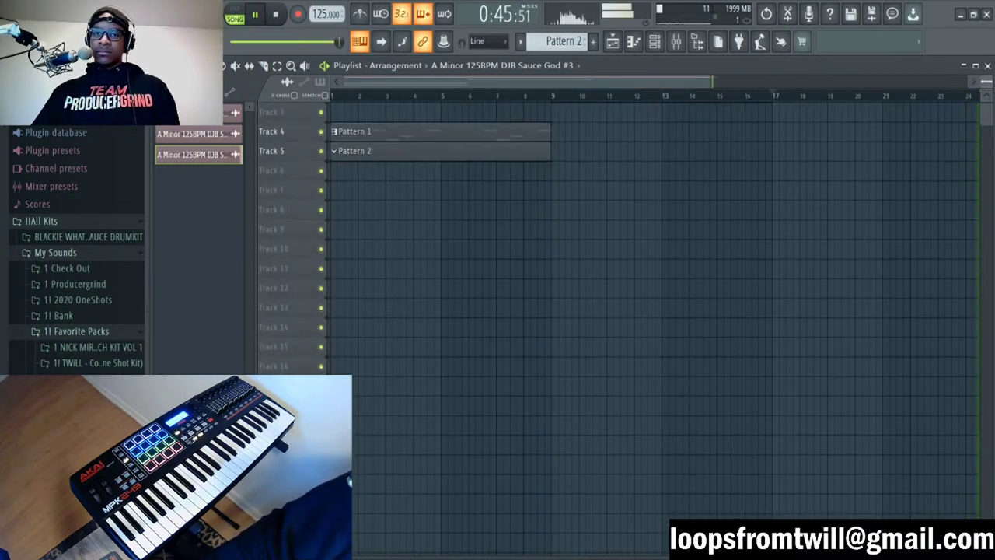
scroll(933, 109, "up", 2)
scroll(917, 93, "up", 3)
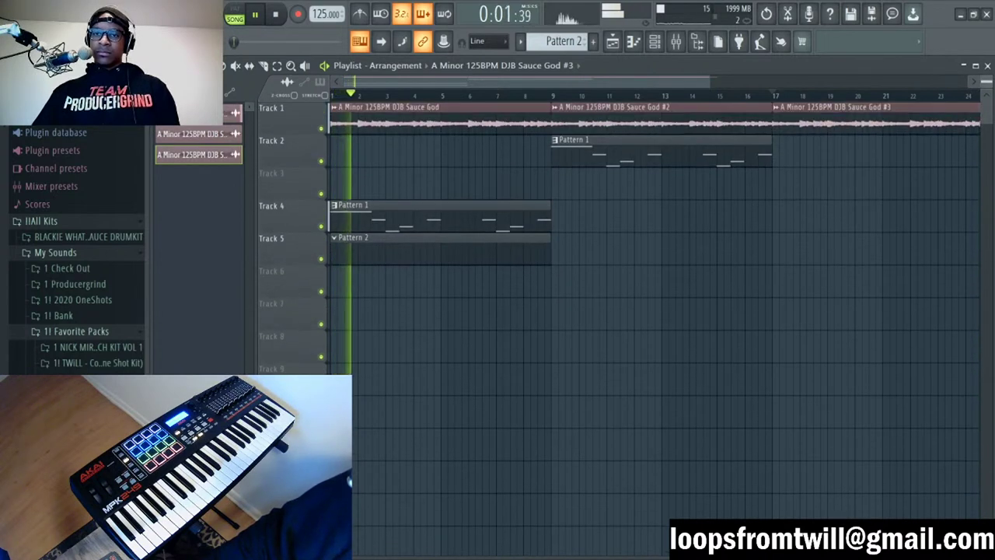
scroll(811, 259, "down", 1)
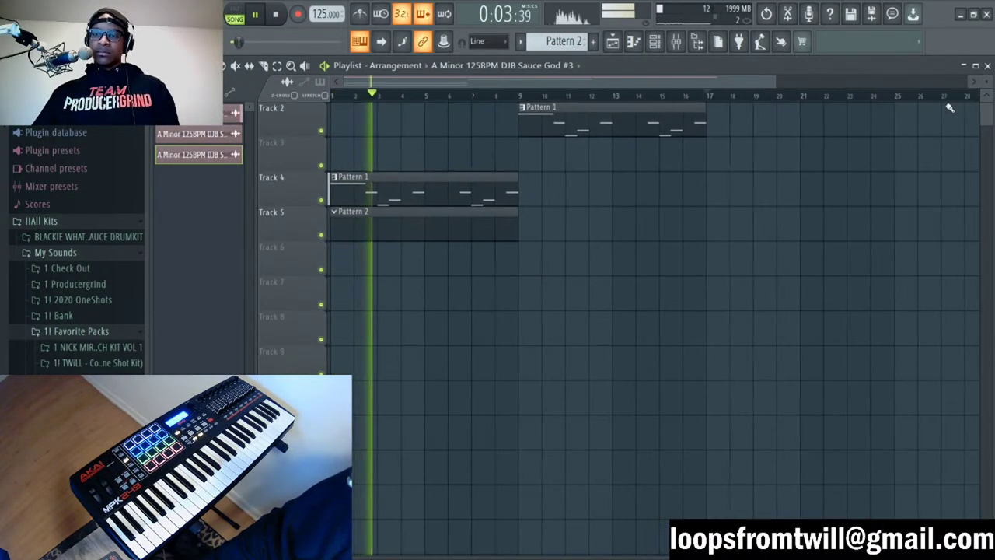
Step: Select the LABS channel for Pattern 2 and look through its sound library while the song plays
key("space")
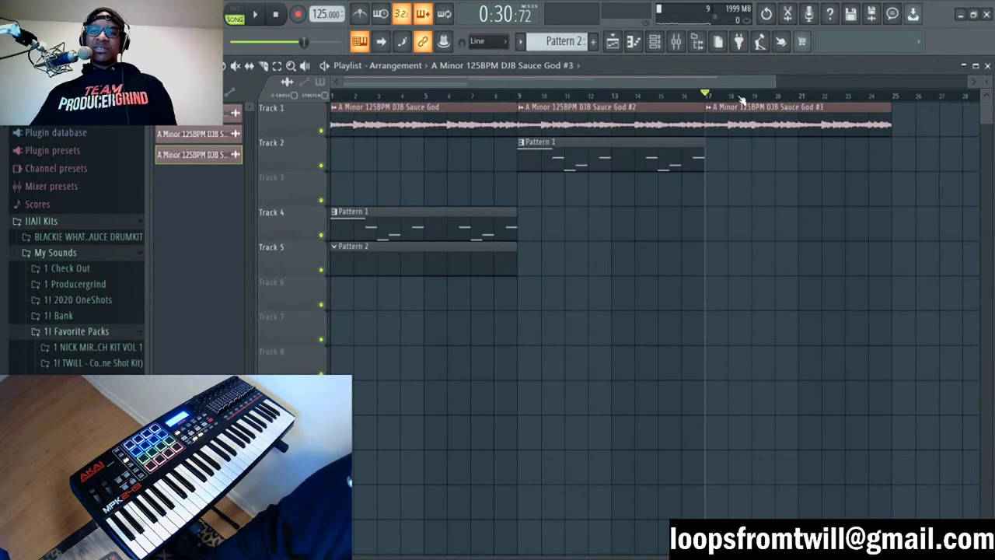
double_click(418, 256)
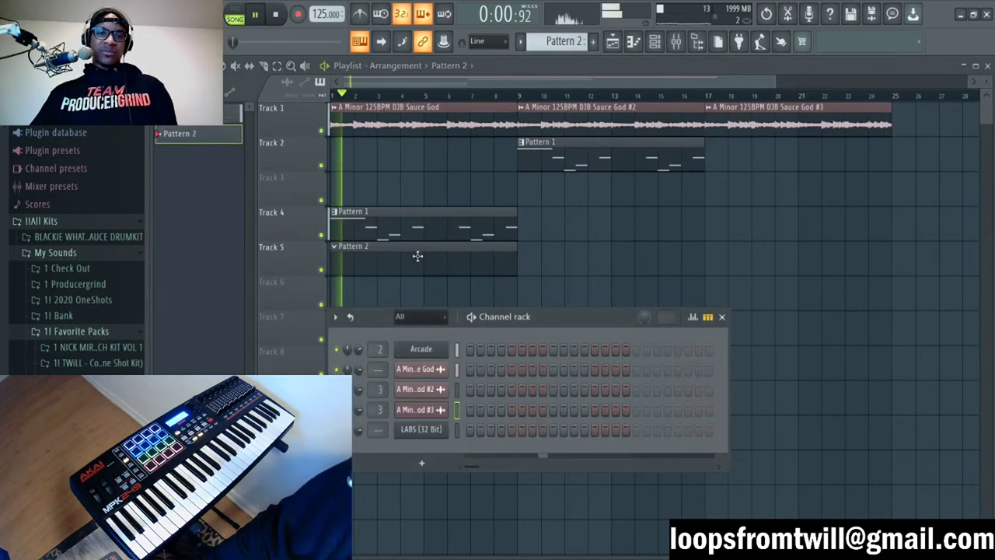
left_click(458, 429)
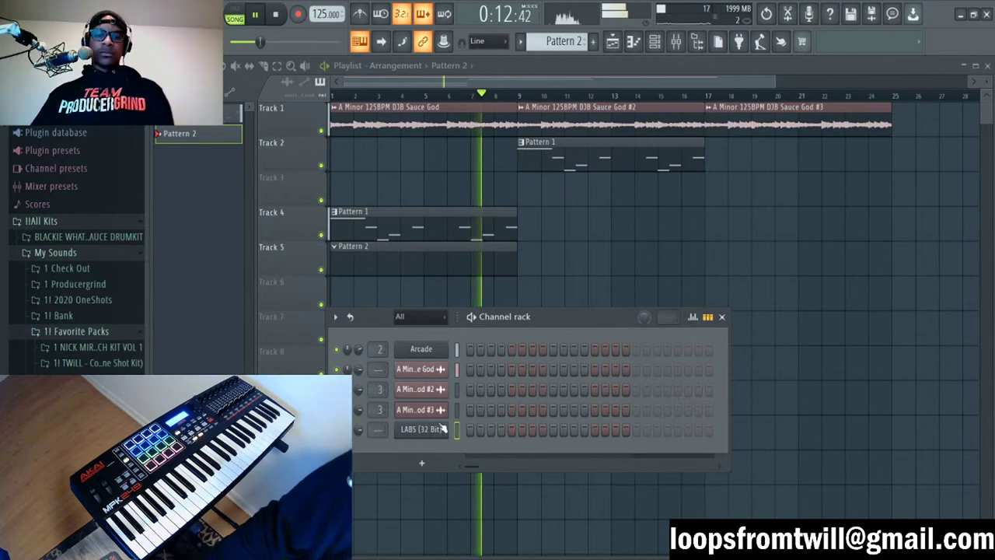
left_click(426, 429)
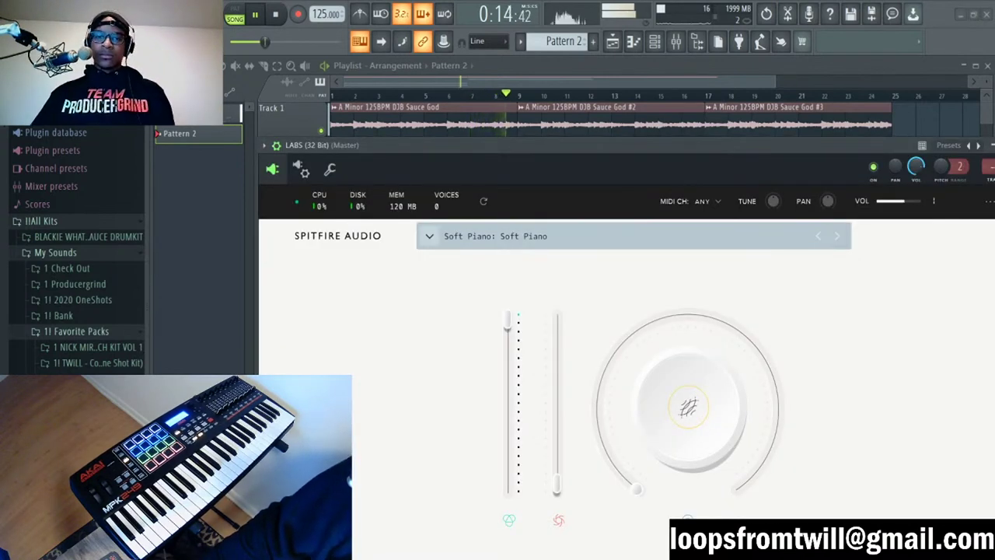
left_click(429, 235)
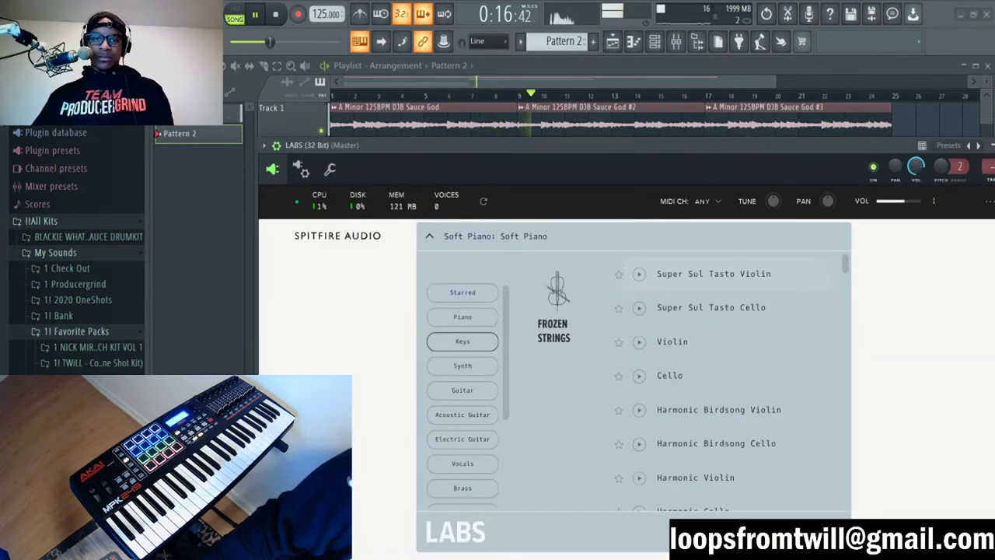
key("space")
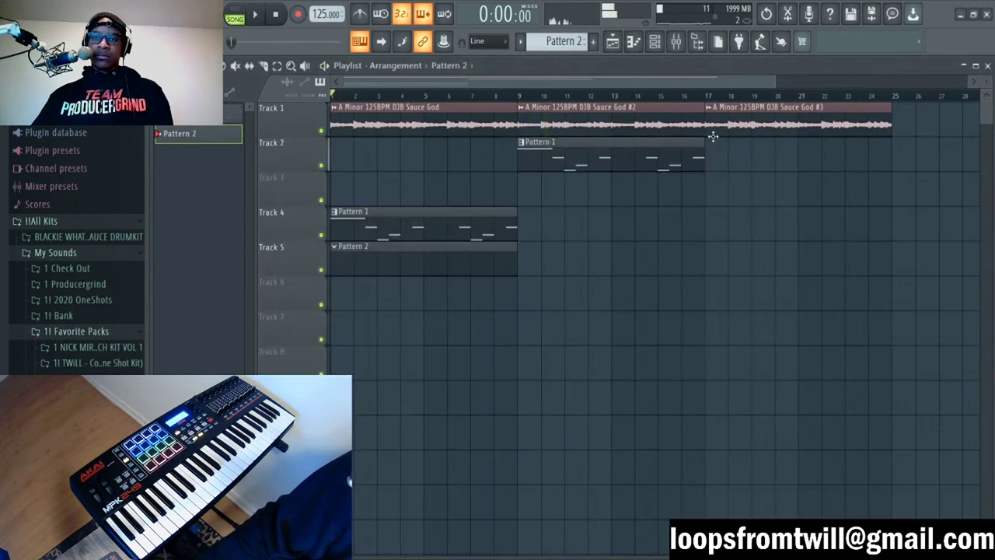
Step: Render Insert 3's output over bars 17 to 24 to an audio clip and delete the original loop clip at bar 17
double_click(579, 107)
left_click_drag(707, 97, 891, 100)
left_click(674, 42)
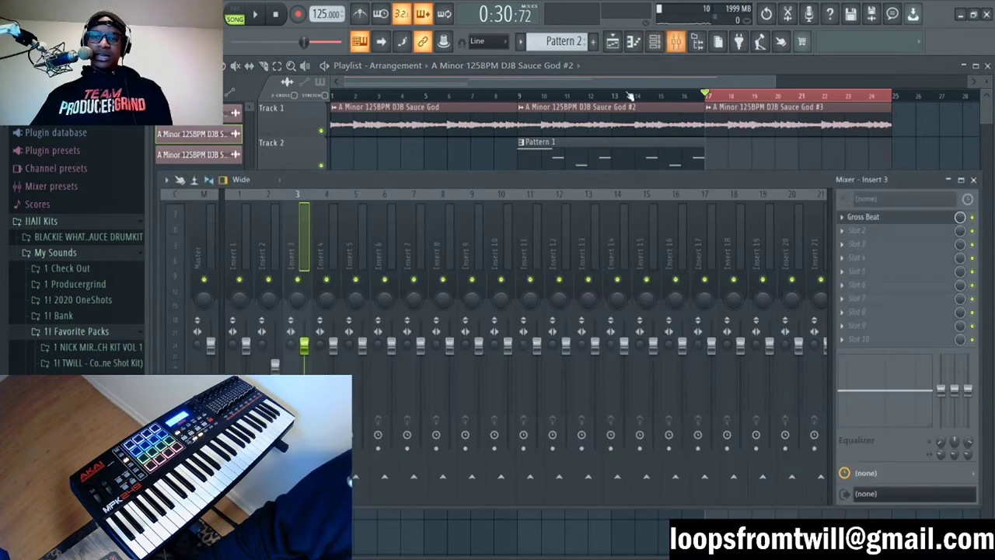
key("space")
key("space")
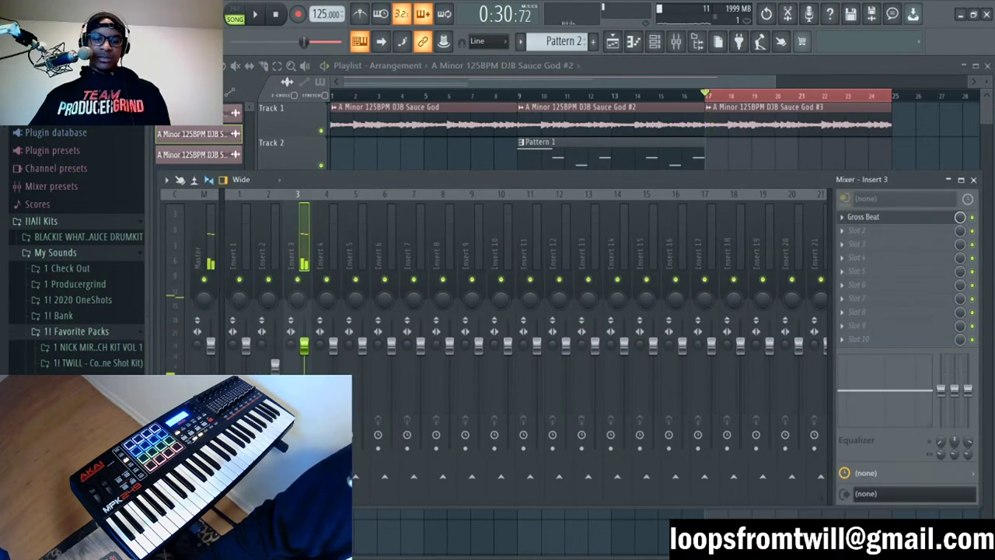
left_click(204, 249)
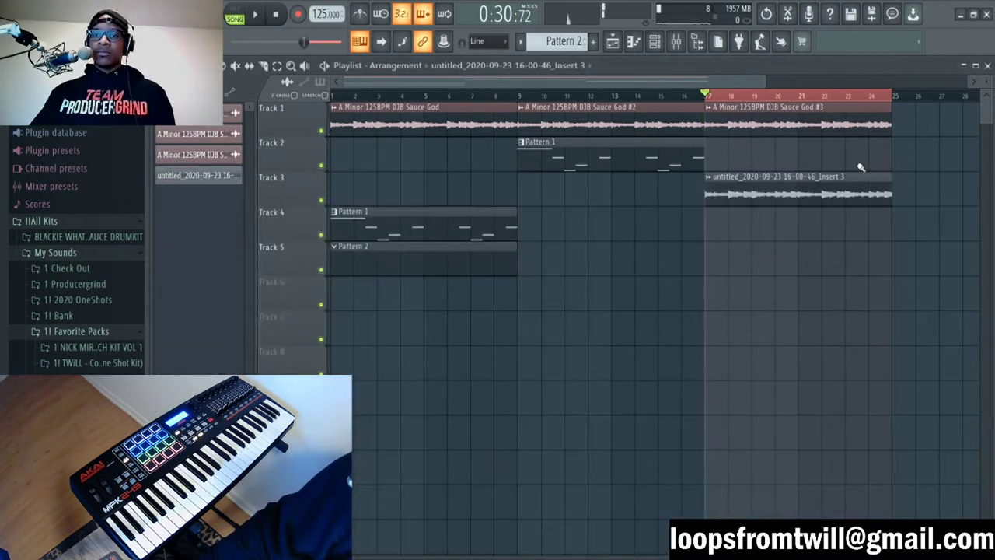
right_click(811, 127)
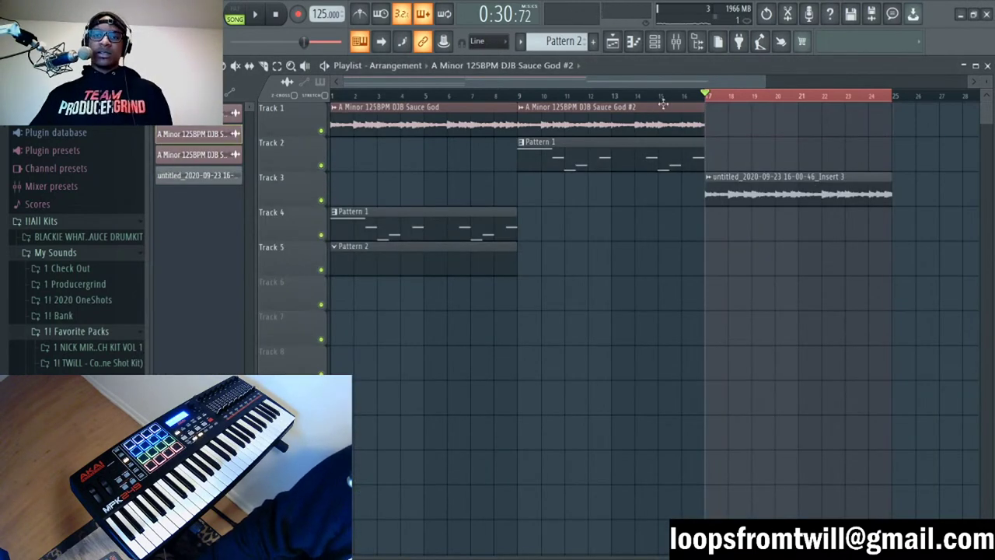
Step: Disable Gross Beat on Insert 3 and play the selected bars
double_click(663, 105)
left_click(678, 43)
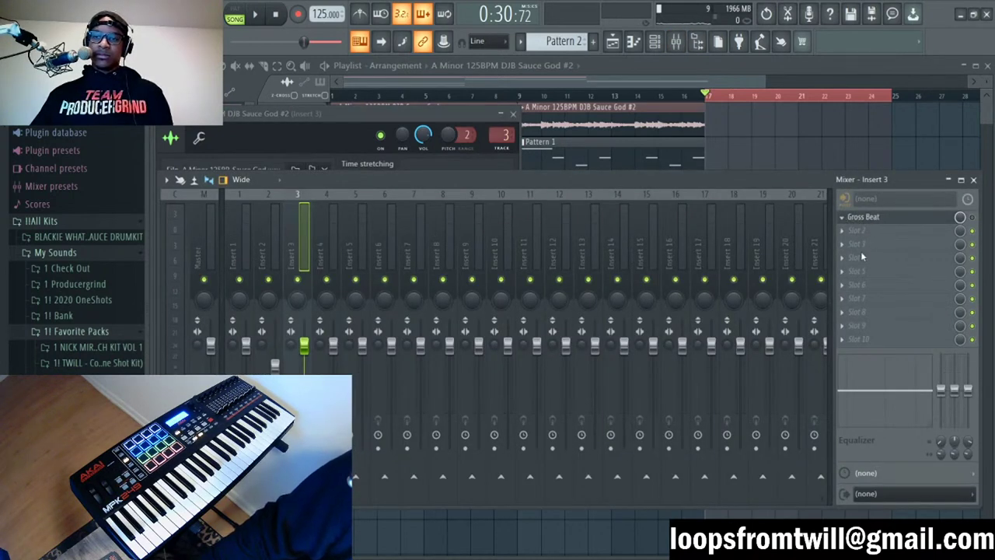
left_click(836, 131)
key("space")
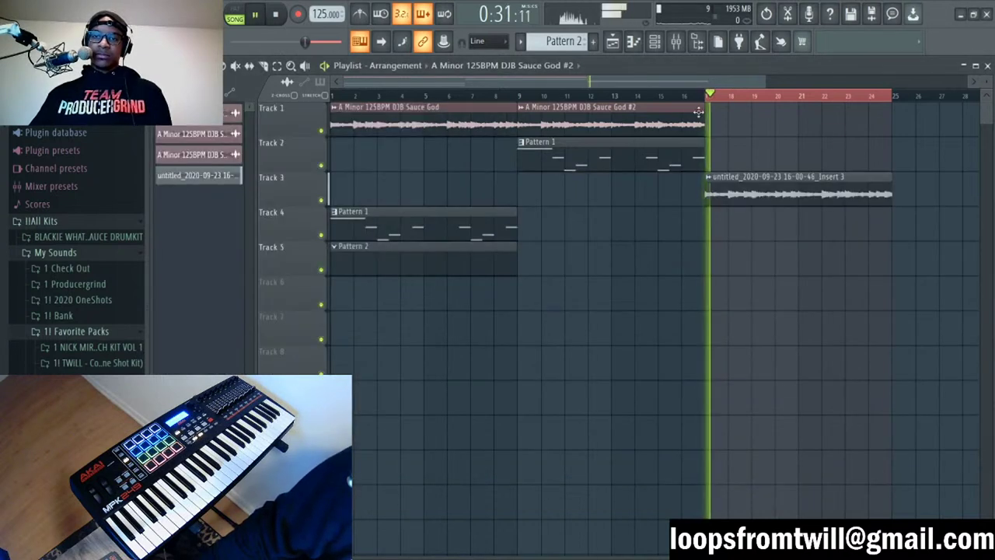
Step: Move the rendered Insert 3 clip up to Track 1 at bar 17 and play the song from the start
left_click(793, 187)
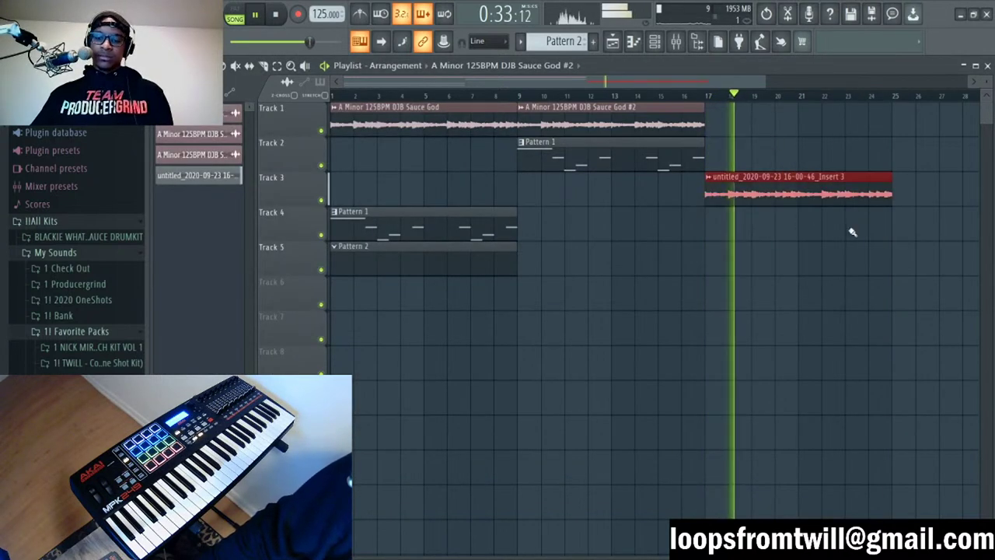
key("shift+Up")
key("shift+Up")
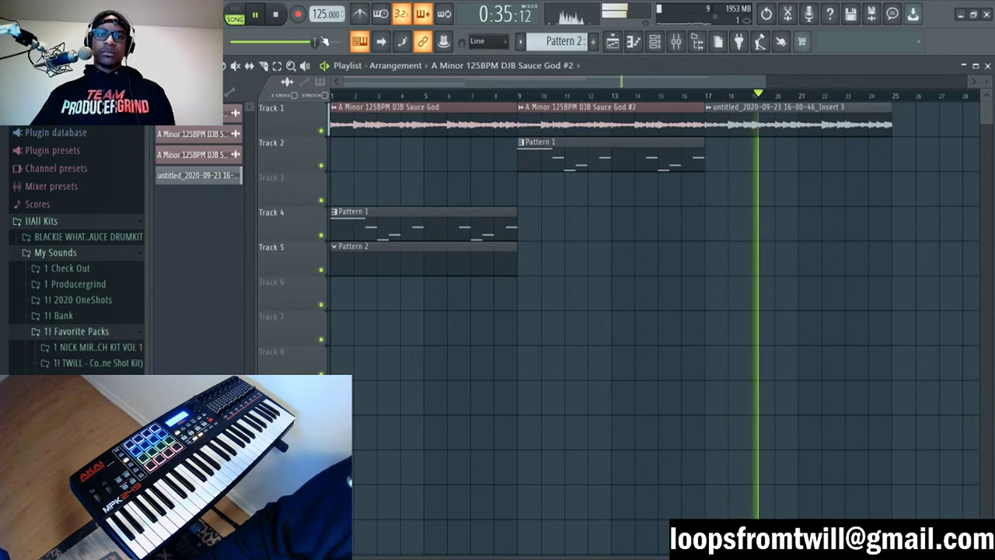
key("space")
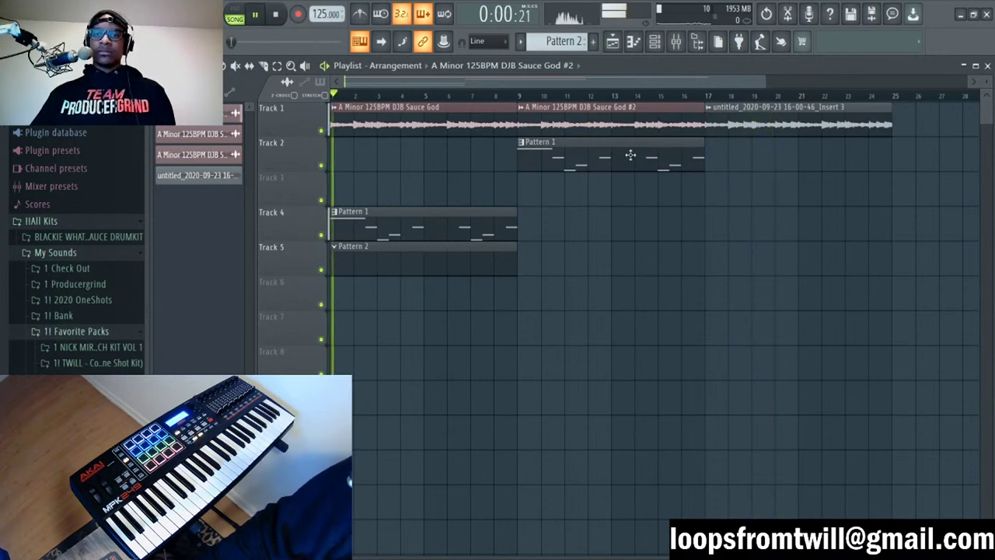
Step: Open LABS from the channel rack and examine the Electric Guitar sounds in its library
key("F6")
key("F6")
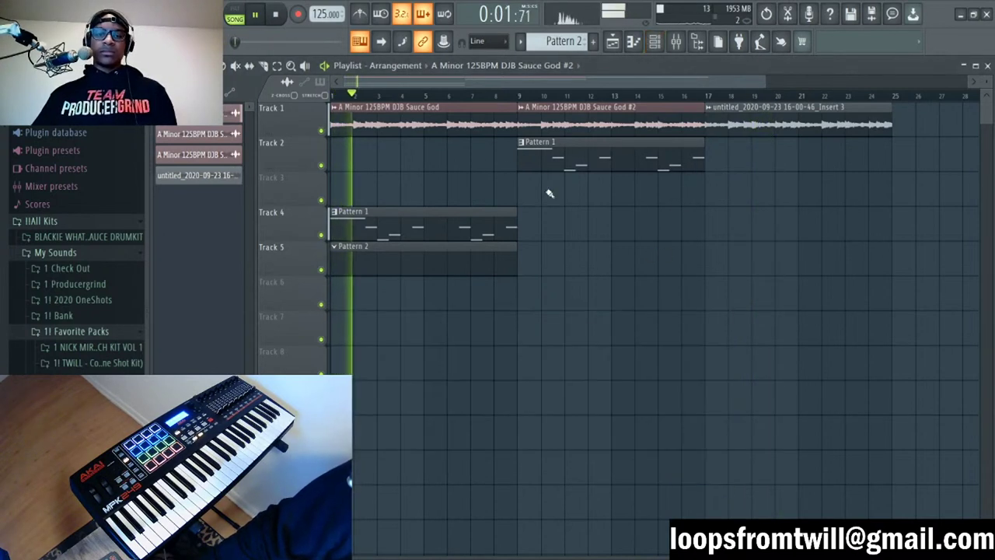
left_click(656, 42)
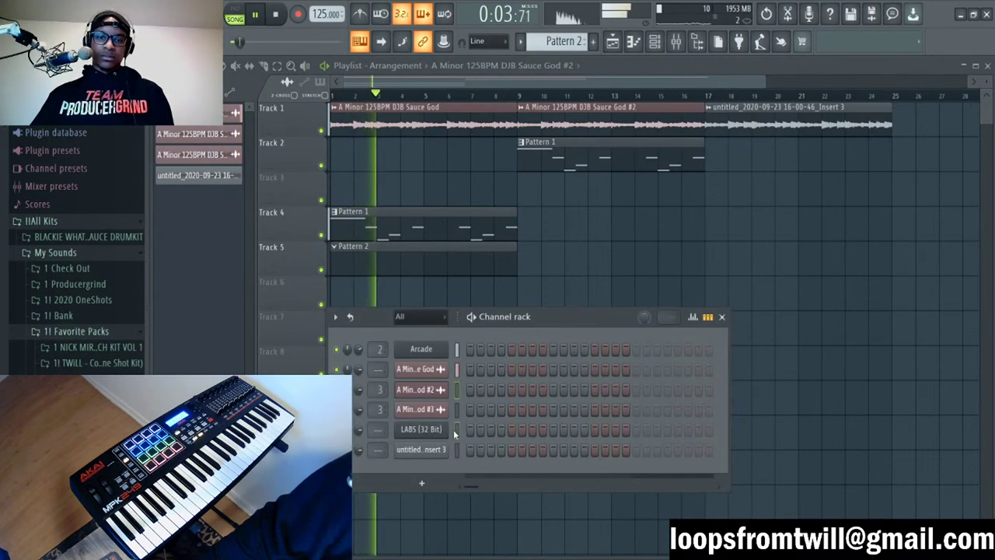
key("space")
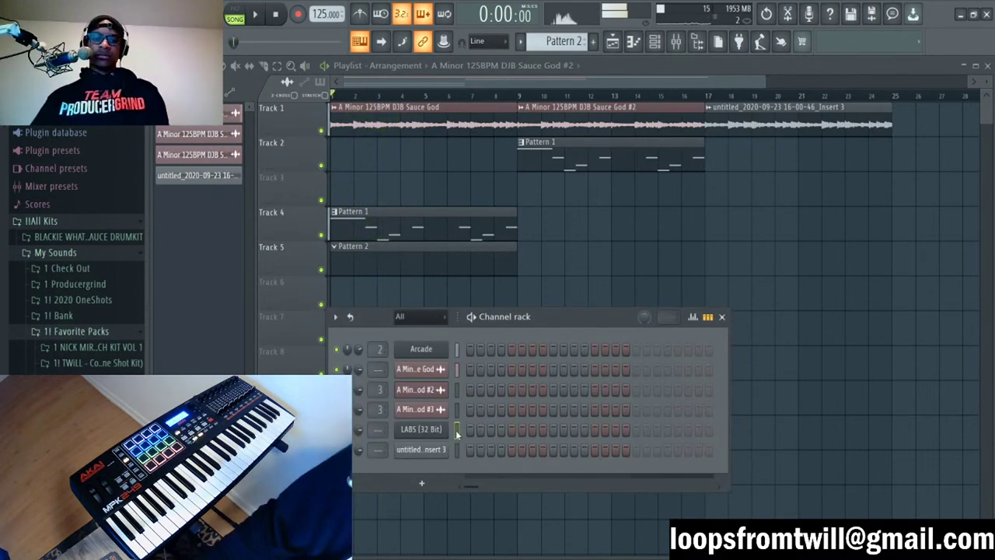
left_click(448, 430)
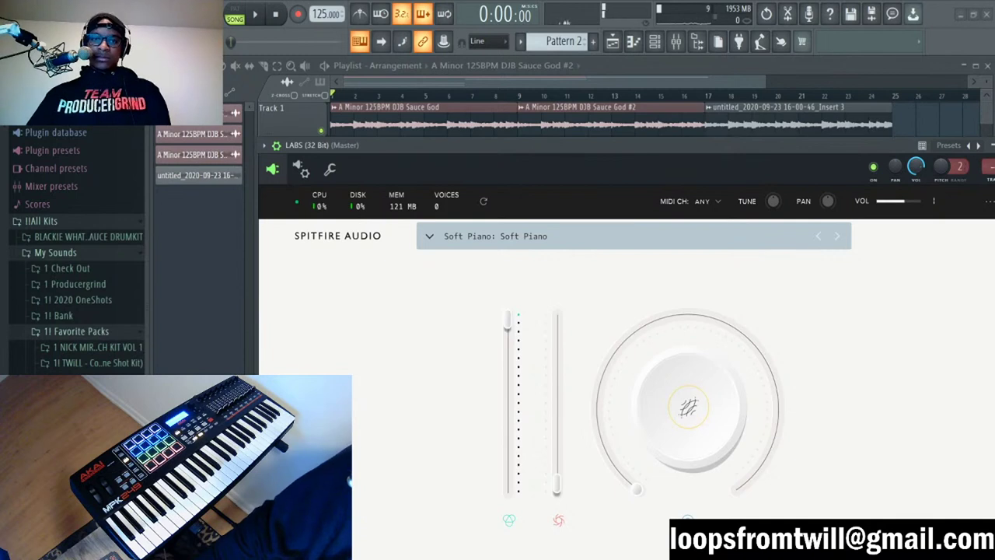
left_click(429, 236)
scroll(463, 416, "down", 3)
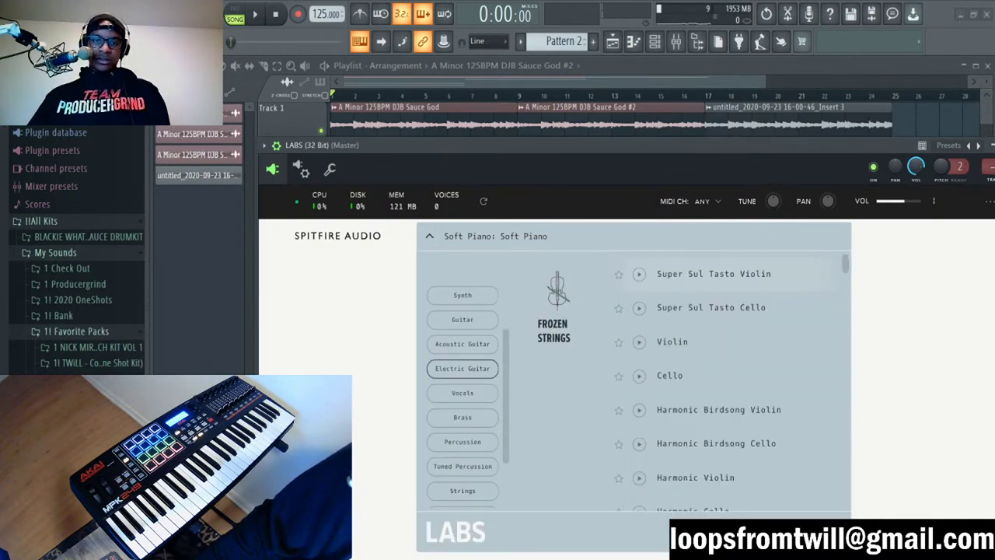
left_click(463, 367)
scroll(463, 424, "down", 3)
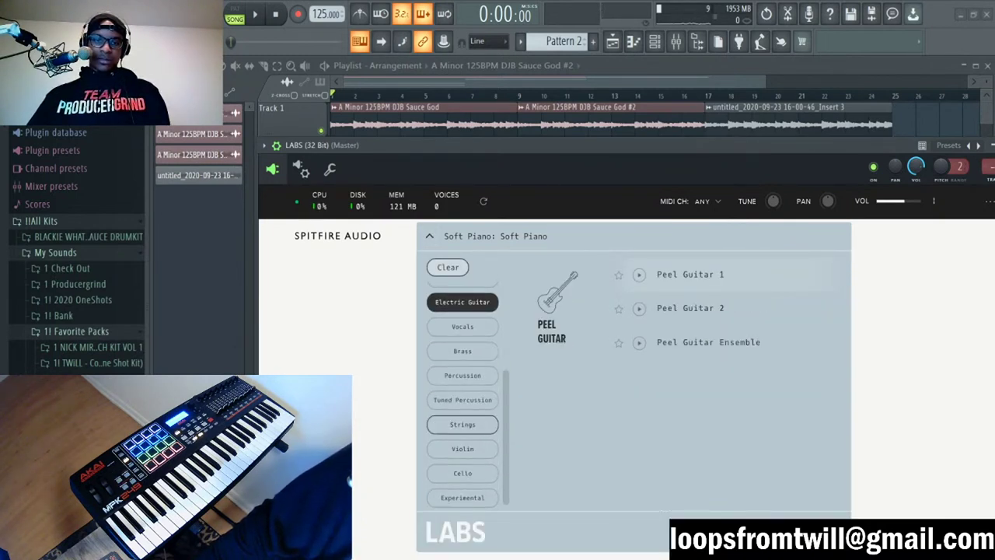
scroll(462, 423, "up", 3)
key("Escape")
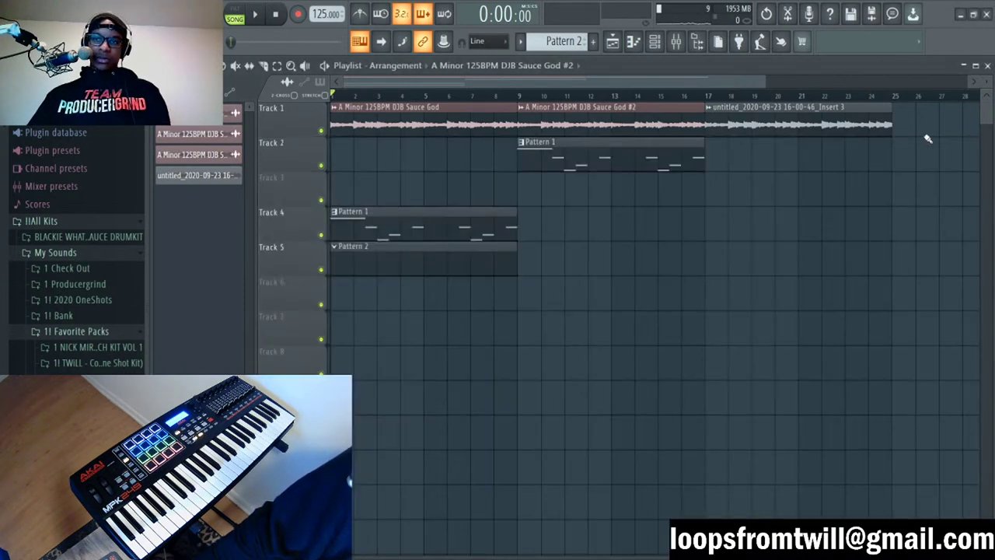
Step: Switch the rendered clip at bar 17 to Stretch mode with an adjusted stretch time, and play the song
double_click(874, 124)
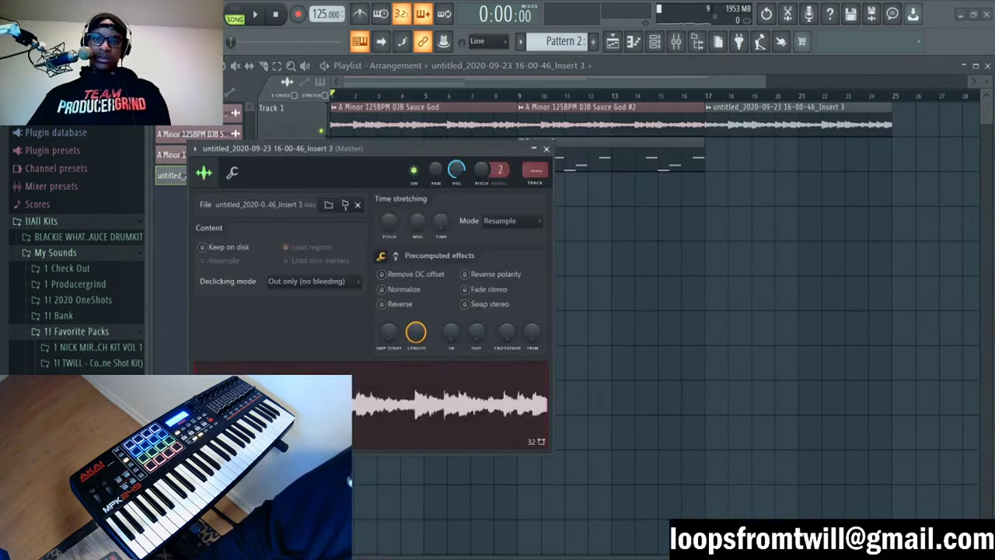
left_click_drag(440, 220, 441, 211)
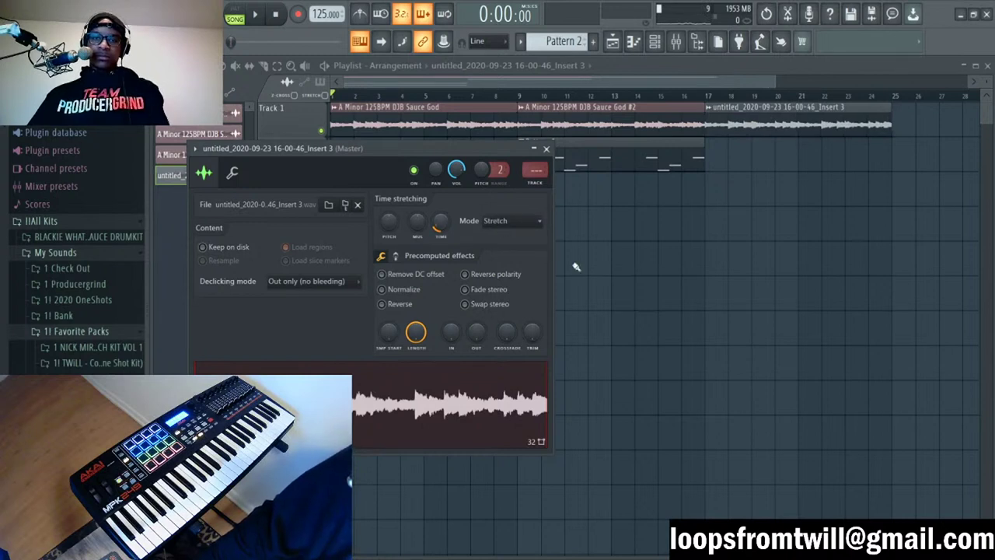
key("Escape")
key("space")
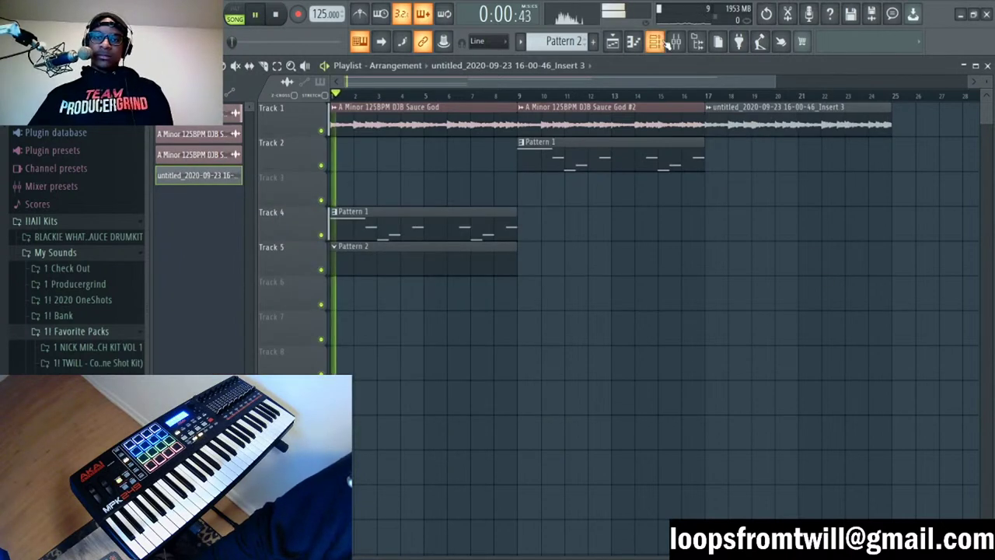
Step: Add a Sakura instrument channel and load the Harp 1 preset from its Default bank
left_click(661, 43)
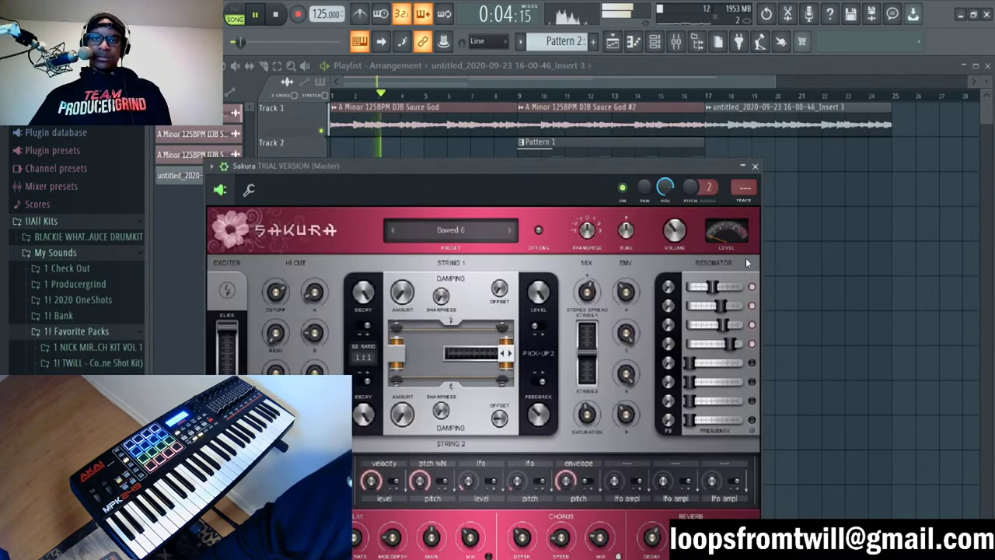
left_click(475, 229)
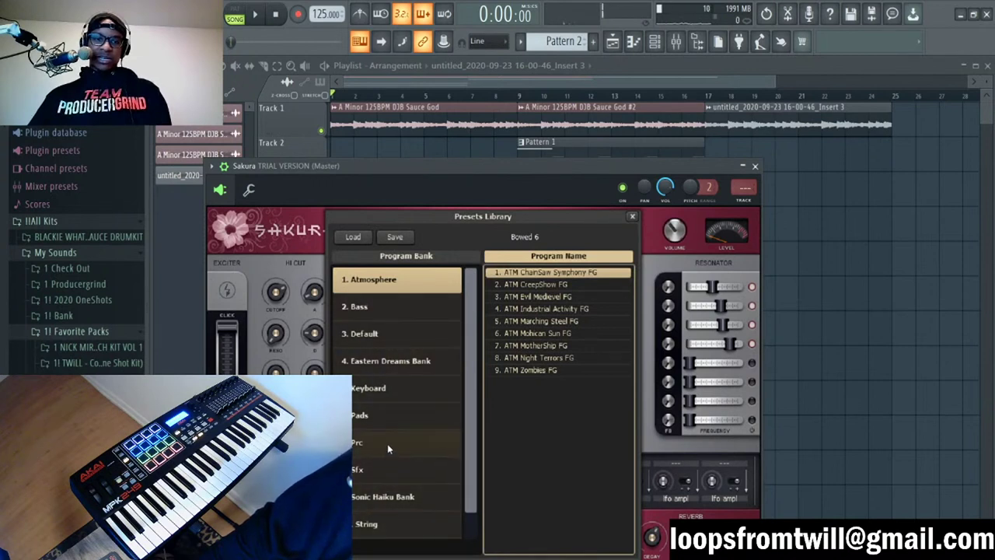
left_click(400, 392)
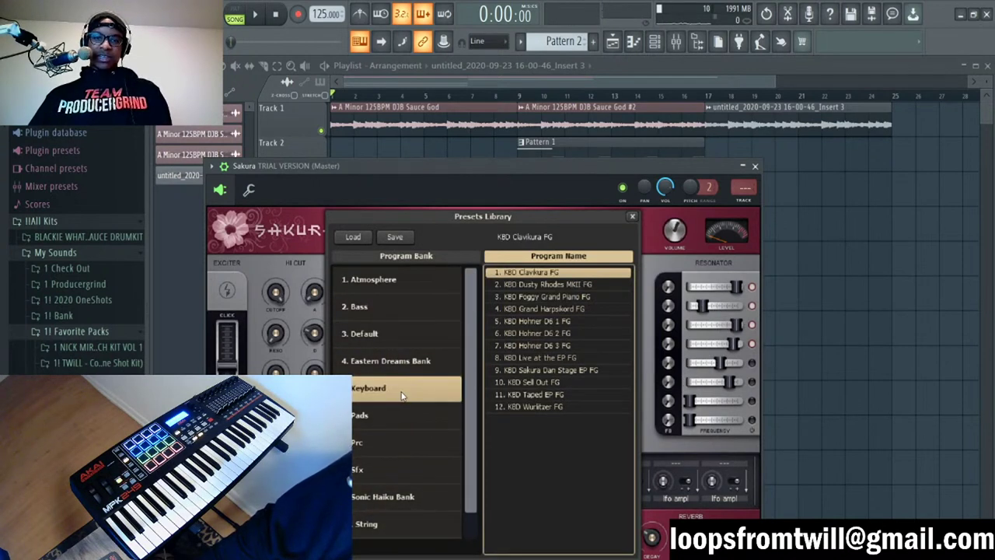
left_click(385, 336)
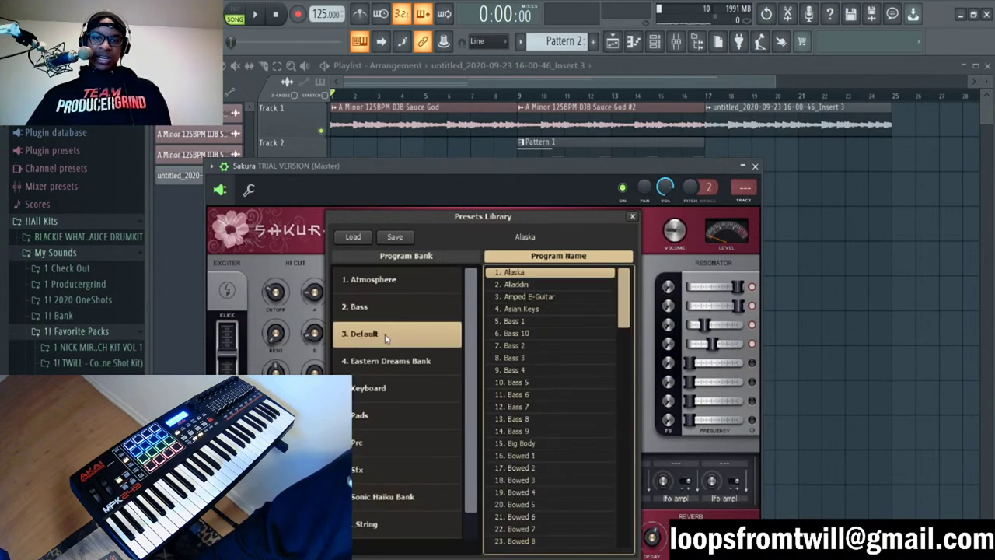
scroll(551, 382, "down", 10)
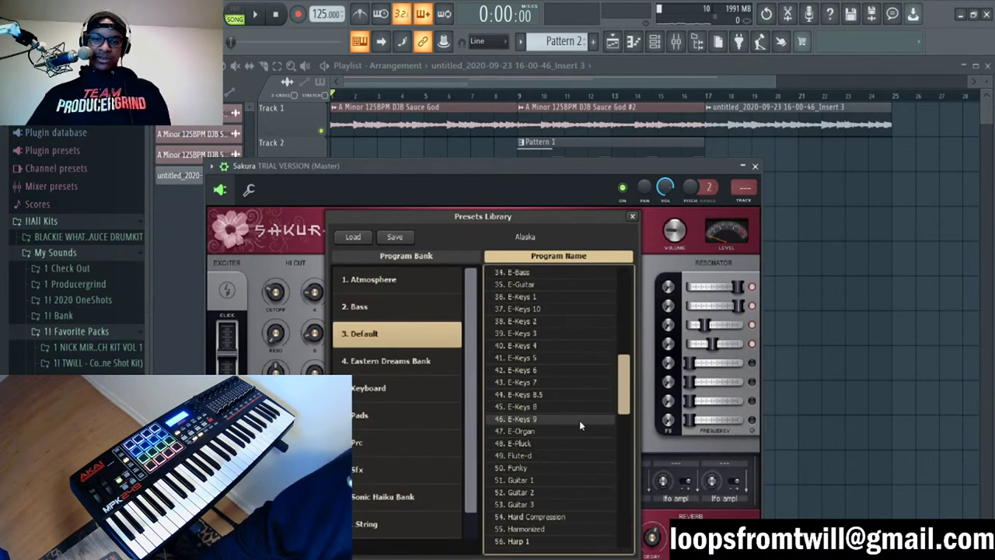
left_click(558, 460)
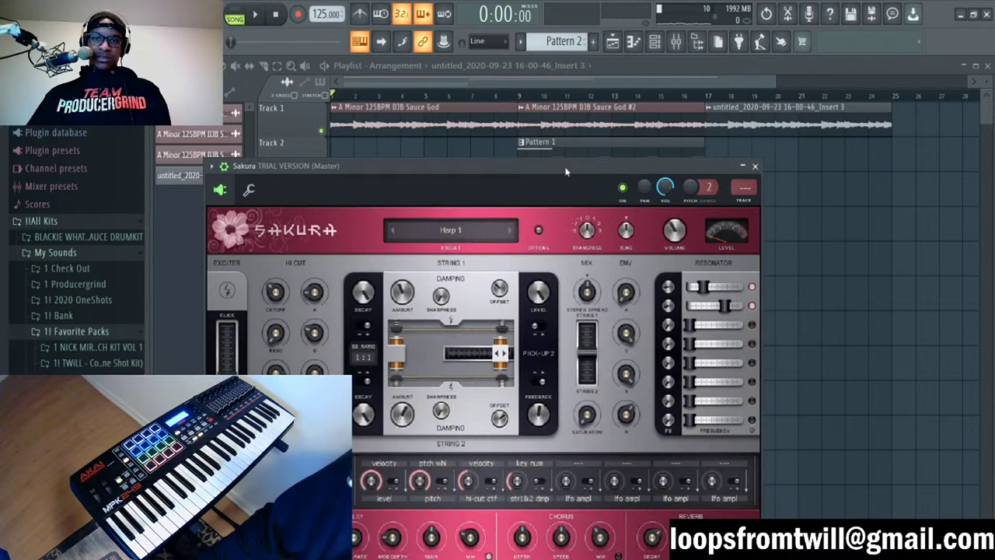
left_click_drag(566, 171, 665, 136)
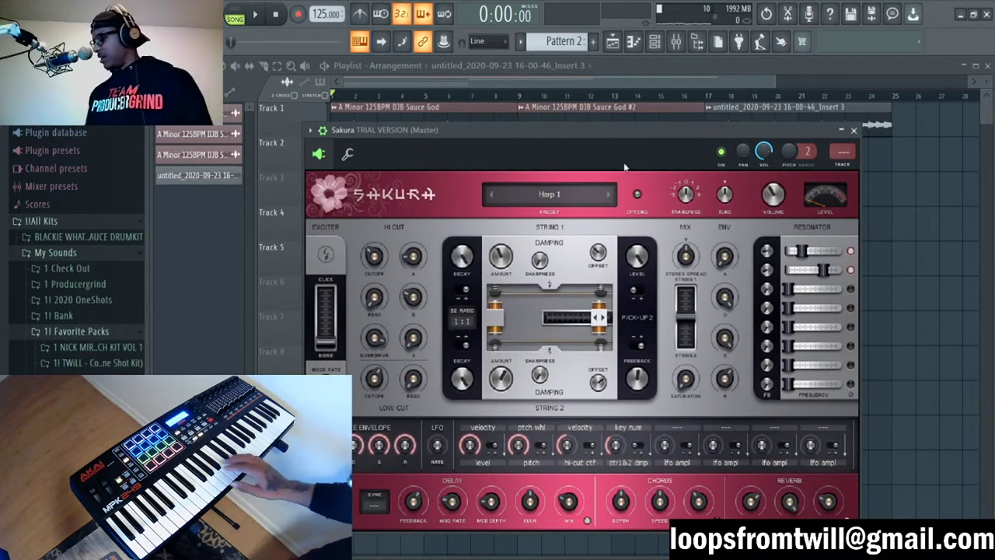
Step: Play the song and advance Sakura's preset to Harp 4
key("space")
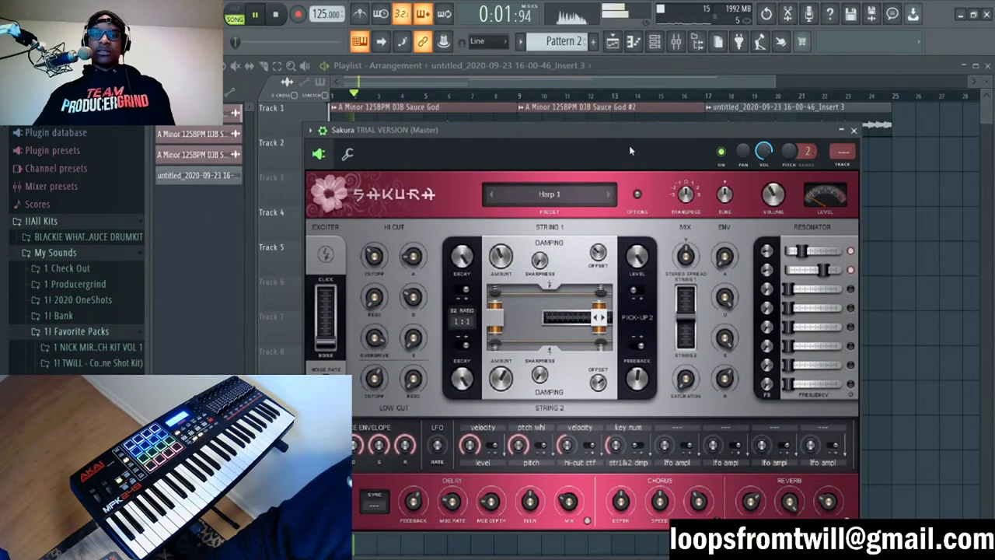
left_click(609, 195)
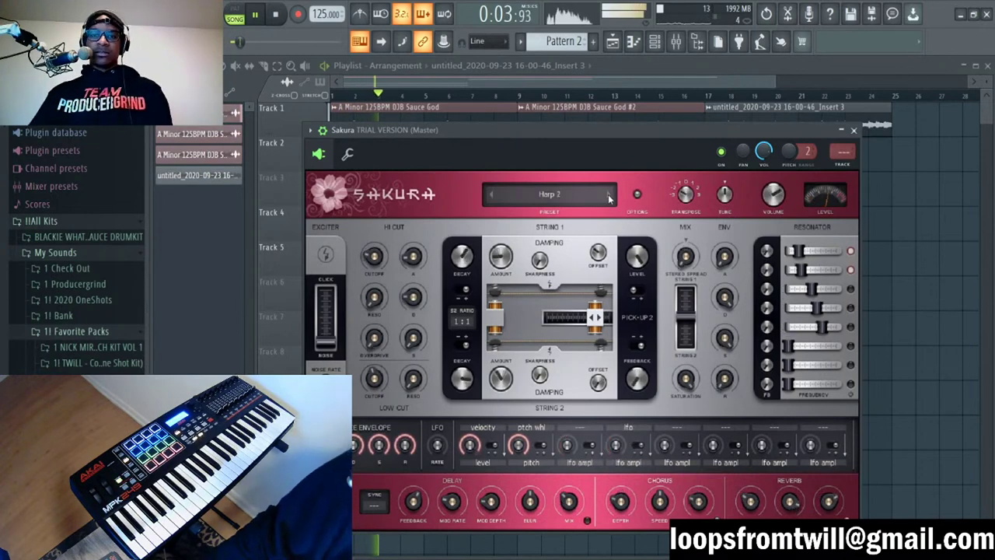
left_click(608, 196)
left_click(609, 195)
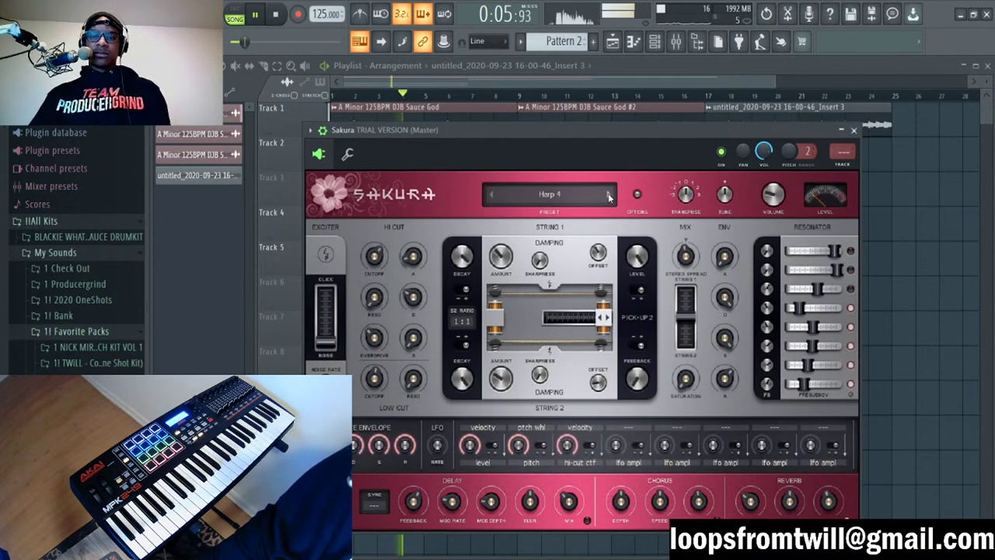
Step: Audition the Sakura presets past Harp 4, going through Heavy Harp to Muted Strings
left_click(609, 196)
left_click(610, 195)
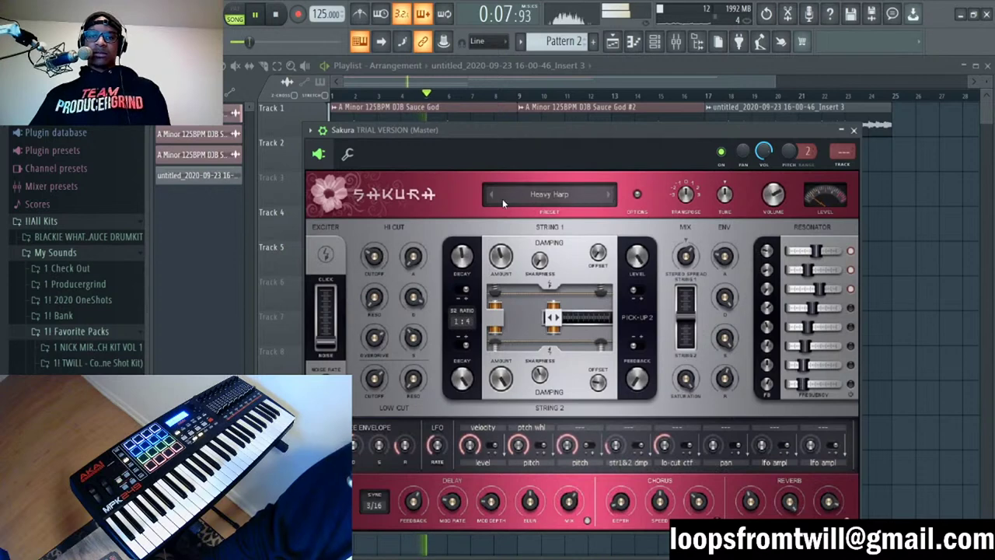
left_click(611, 195)
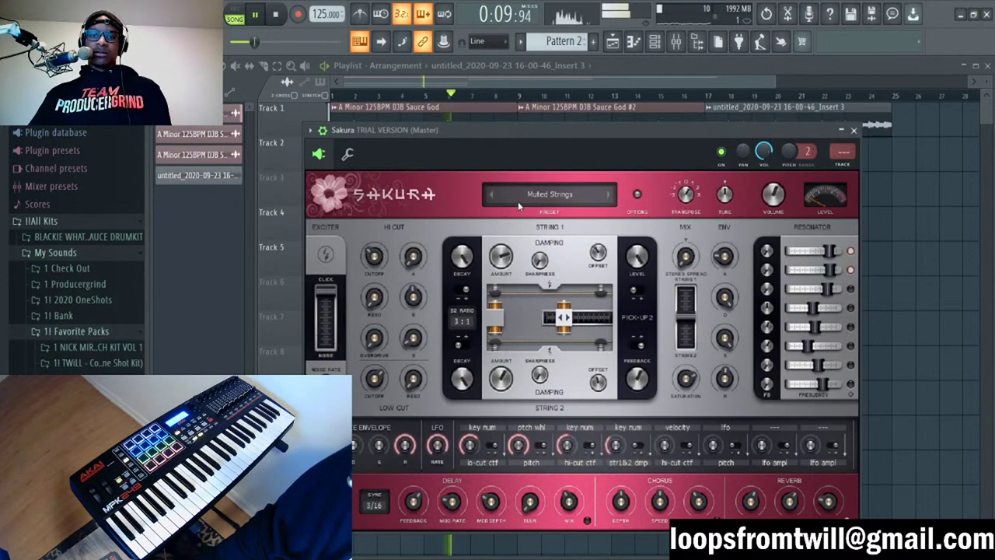
Step: Step Sakura's preset back to Harp 1 and close the instrument's window
left_click(491, 197)
left_click(492, 197)
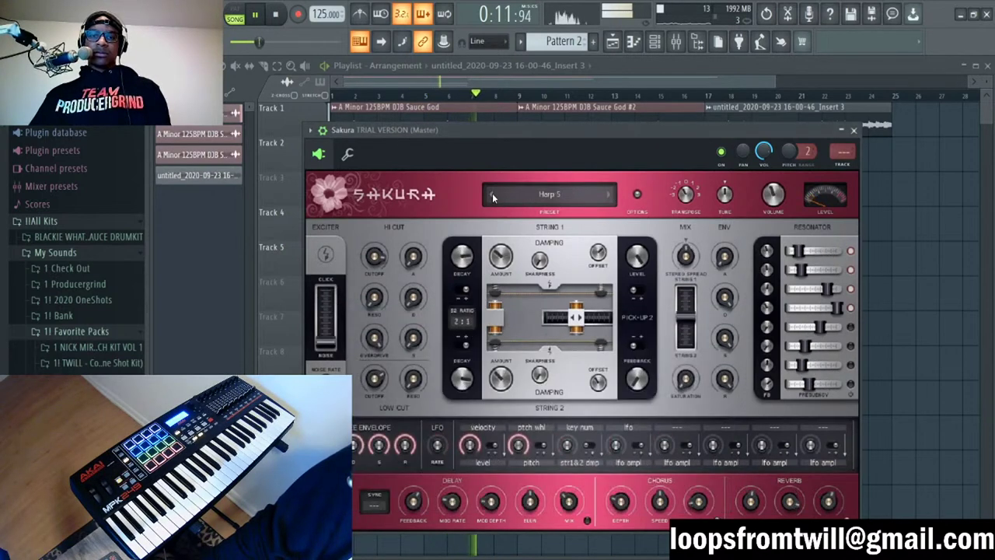
left_click(492, 197)
left_click(492, 198)
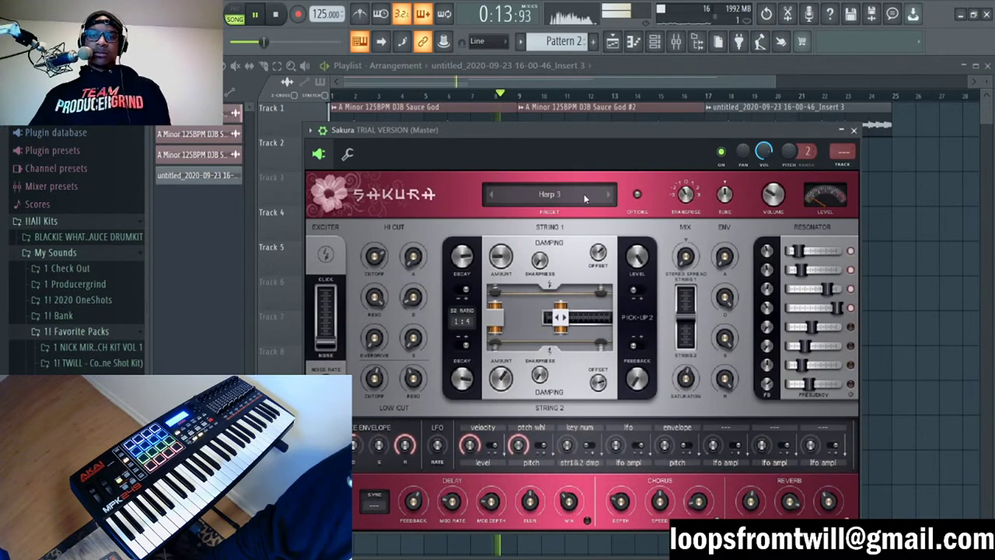
left_click(490, 197)
left_click(490, 197)
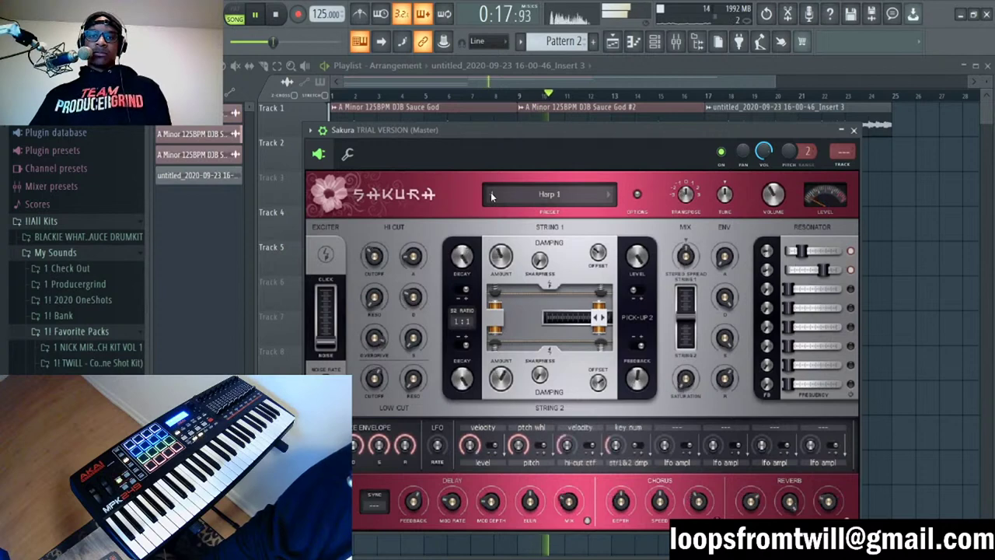
left_click(854, 130)
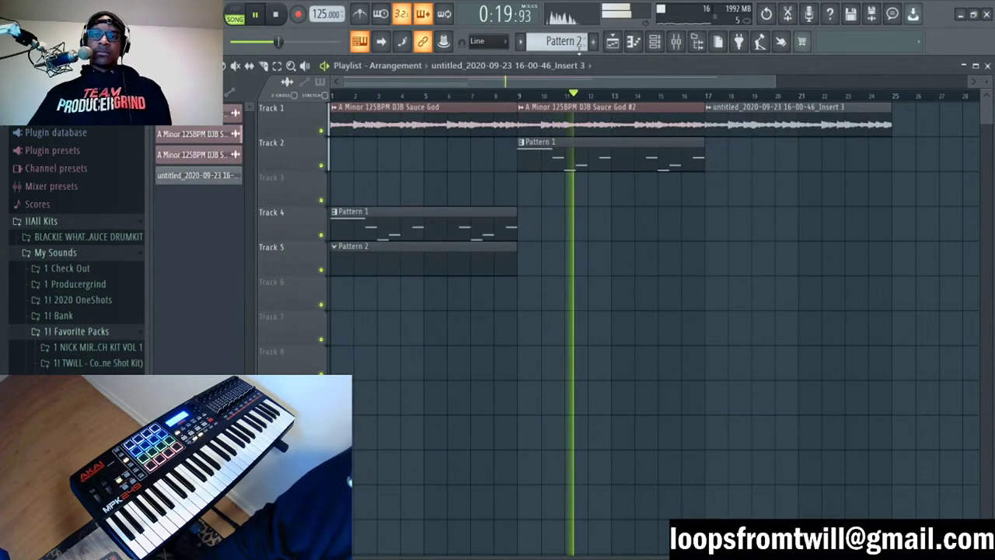
Step: Pick Pattern 2 and place a clip of it on Track 6 at bar 9 and another on Track 5 at bar 17
scroll(577, 43, "up", 2)
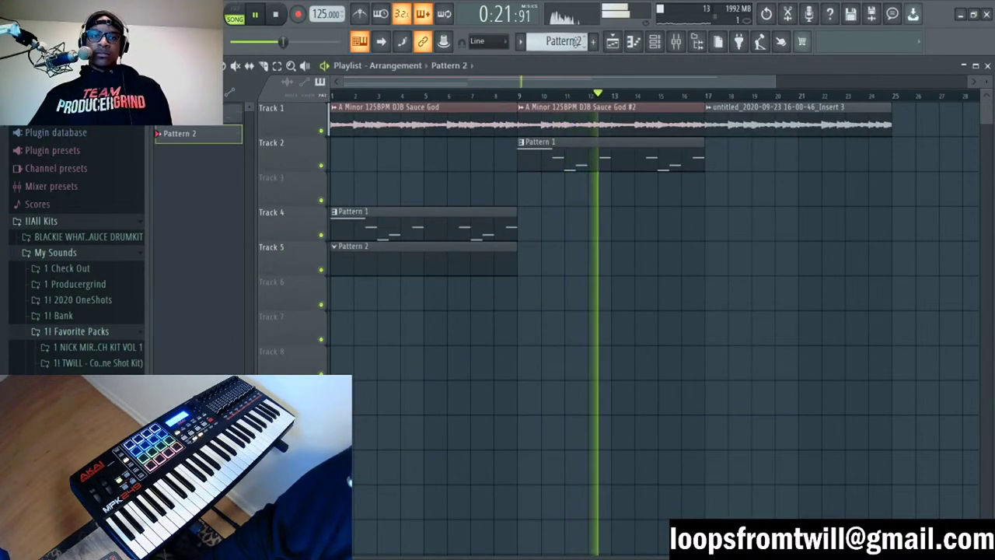
left_click(522, 302)
key("space")
left_click_drag(541, 301, 683, 307)
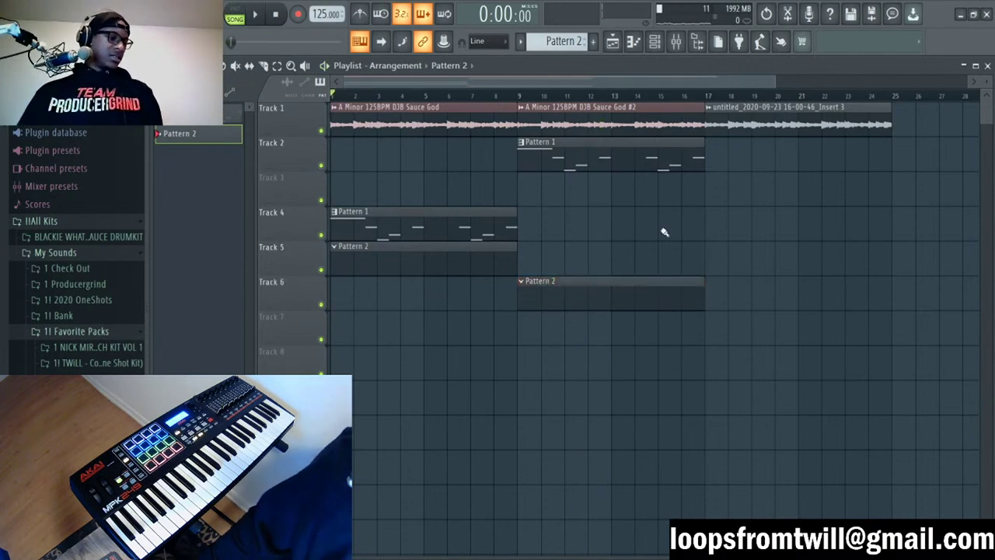
left_click(655, 42)
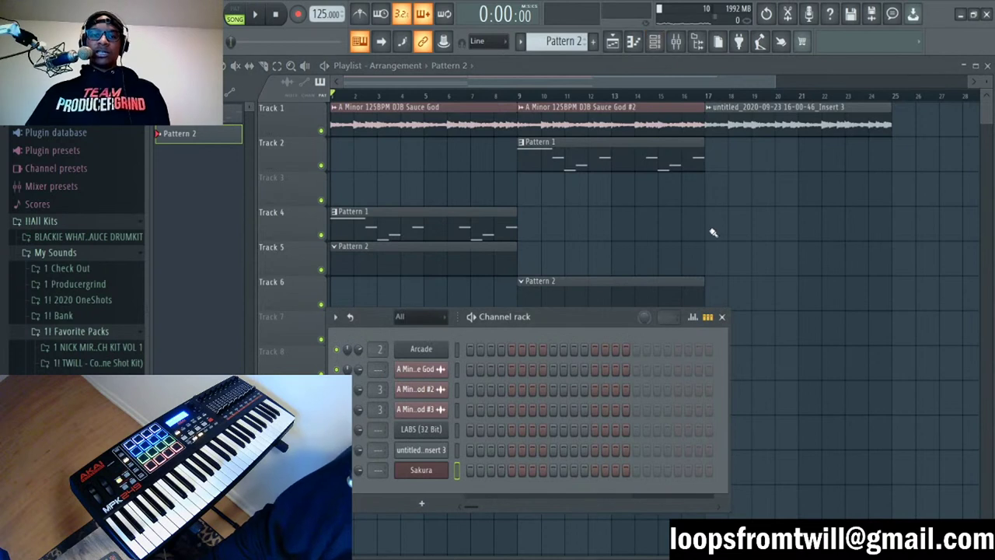
key("F6")
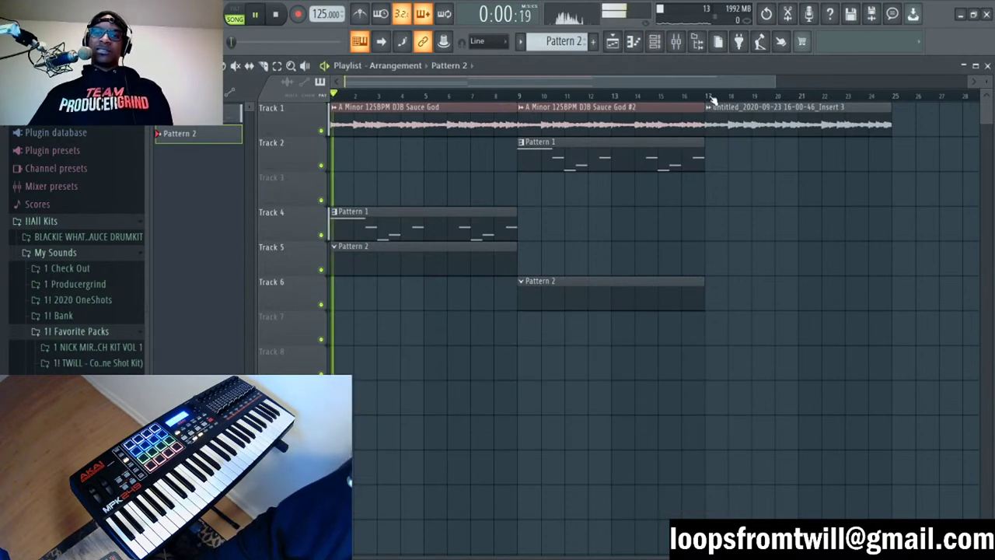
left_click_drag(813, 289, 793, 240)
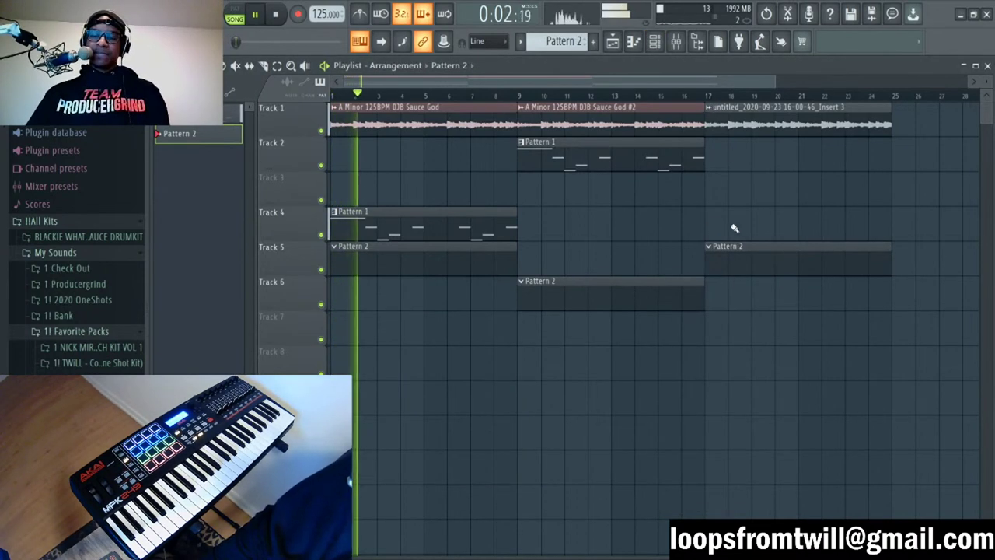
Step: View Sakura's empty piano roll for Pattern 2 while the song plays, and return to the playlist with playback stopped
key("F6")
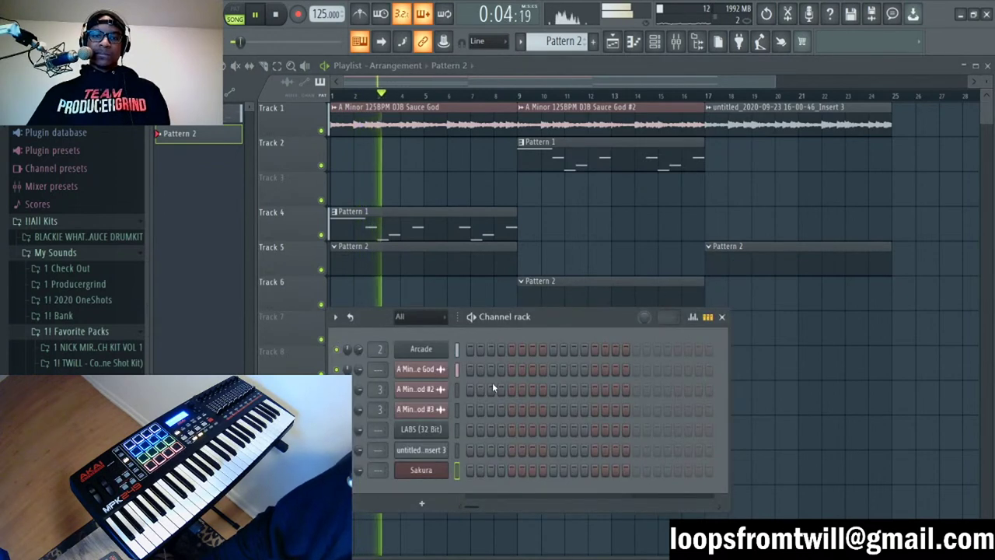
key("F7")
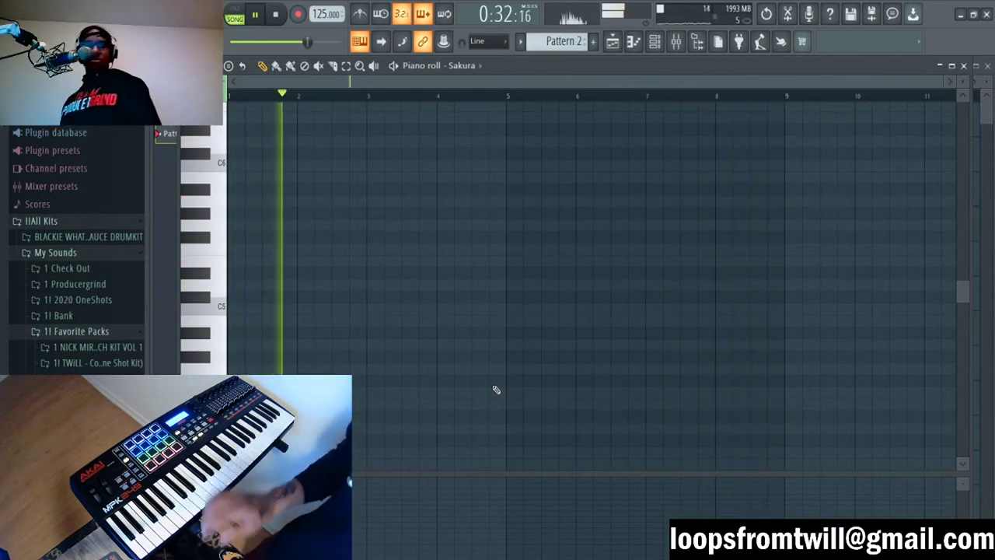
key("space")
key("F5")
key("F6")
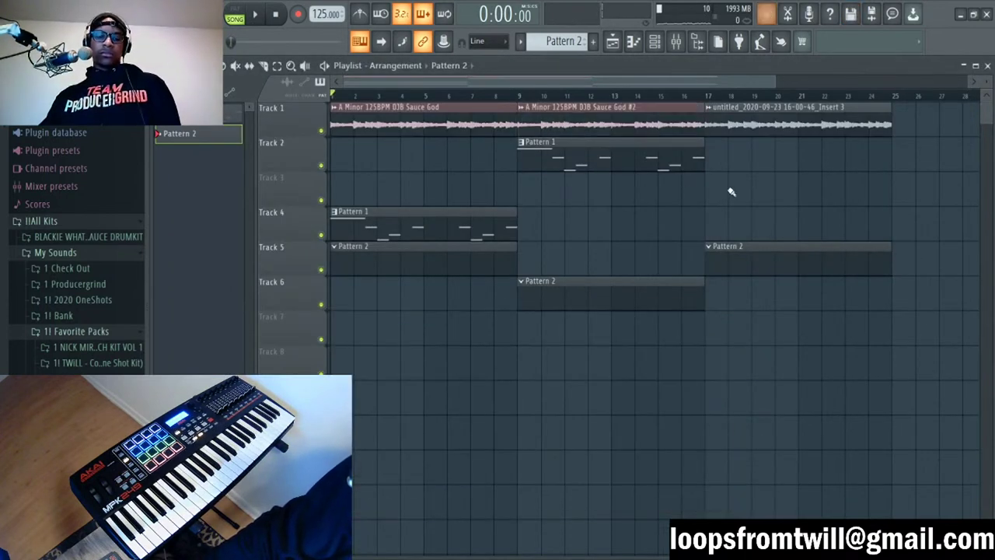
Step: Replace the rendered Insert 3 clip at bar 17 on Track 1 with a copy of the A Minor 125BPM DJB Sauce God #2 clip
left_click(788, 115)
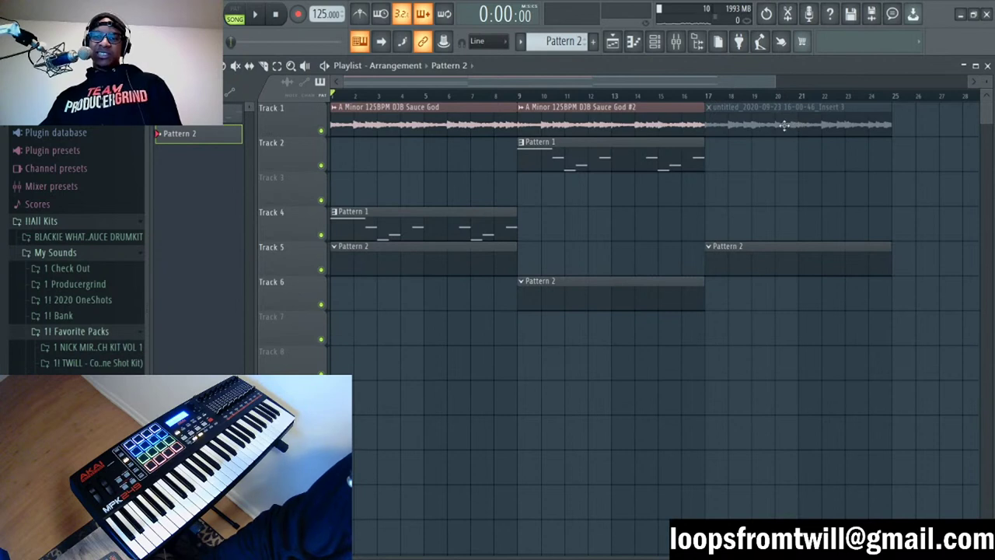
right_click(749, 132)
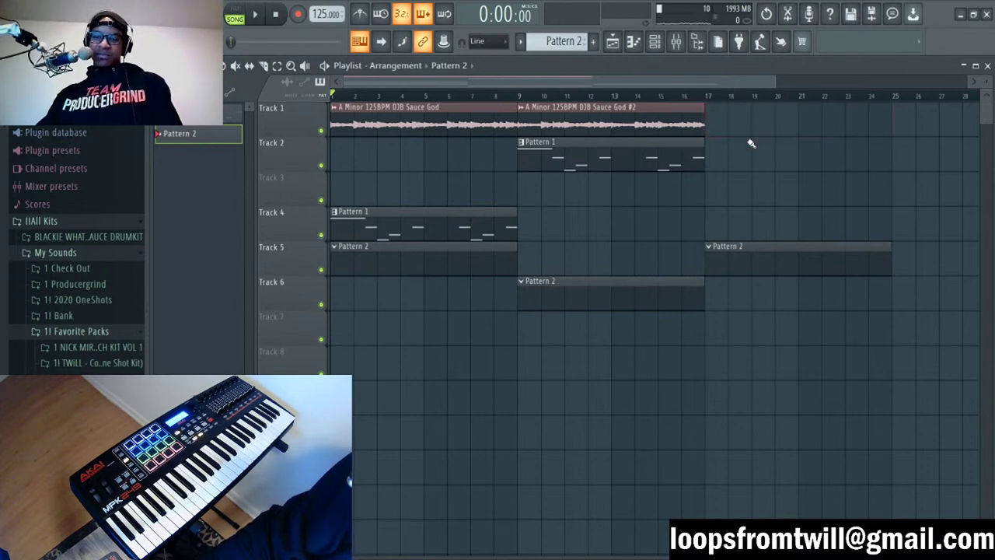
left_click_drag(601, 129, 796, 113)
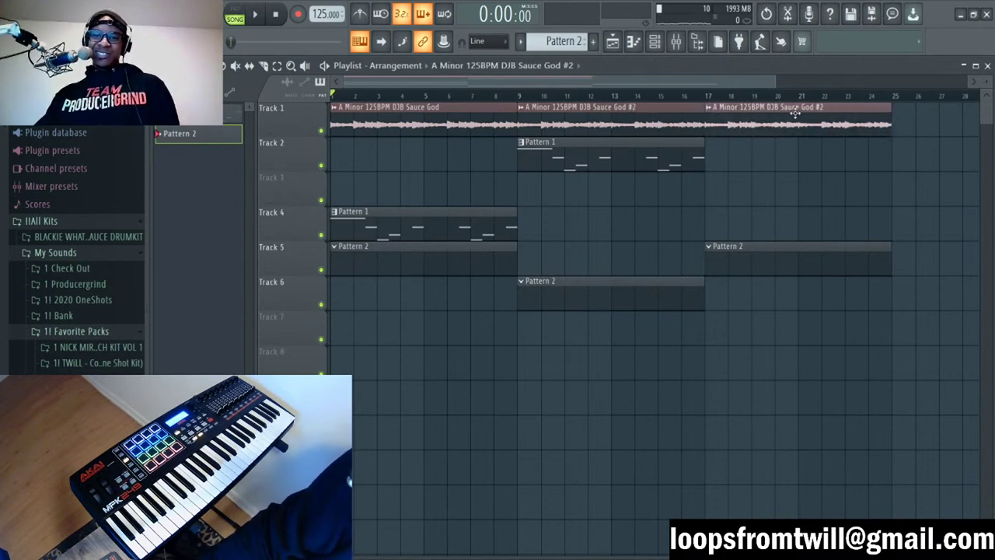
Step: Route the Sakura channel to mixer insert 4 and add Fruity Reeverb 2 there with the Cathedral preset
left_click(653, 42)
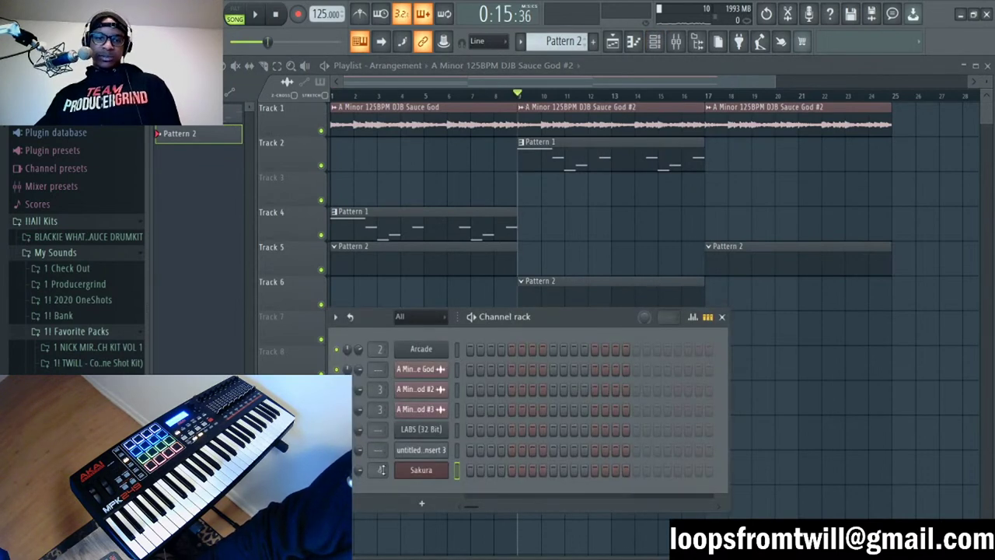
key("F6")
left_click(675, 41)
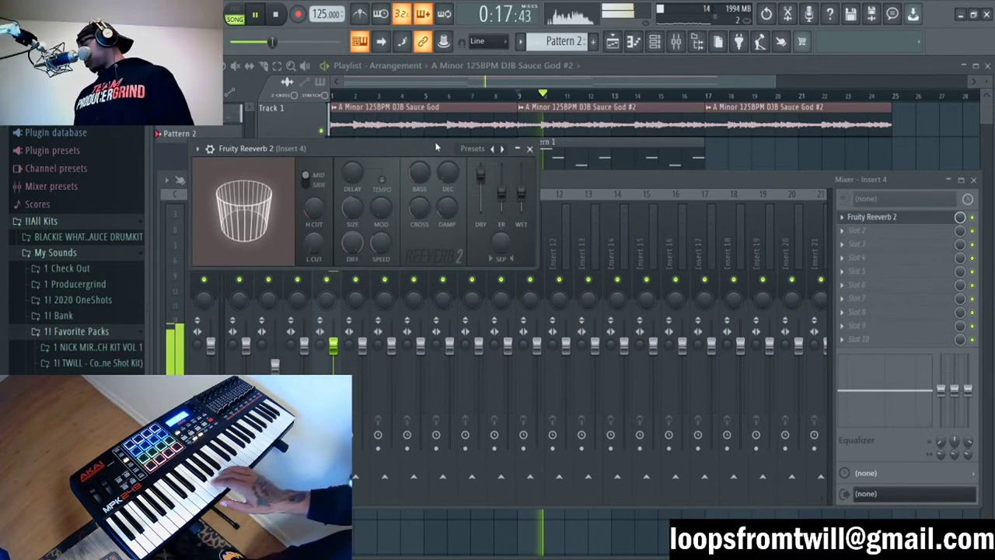
left_click(502, 148)
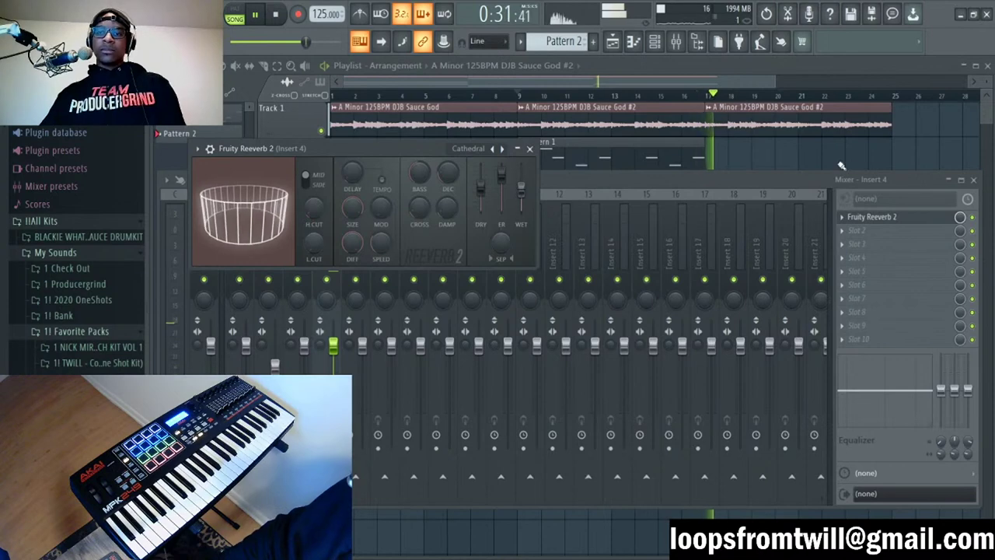
key("F12")
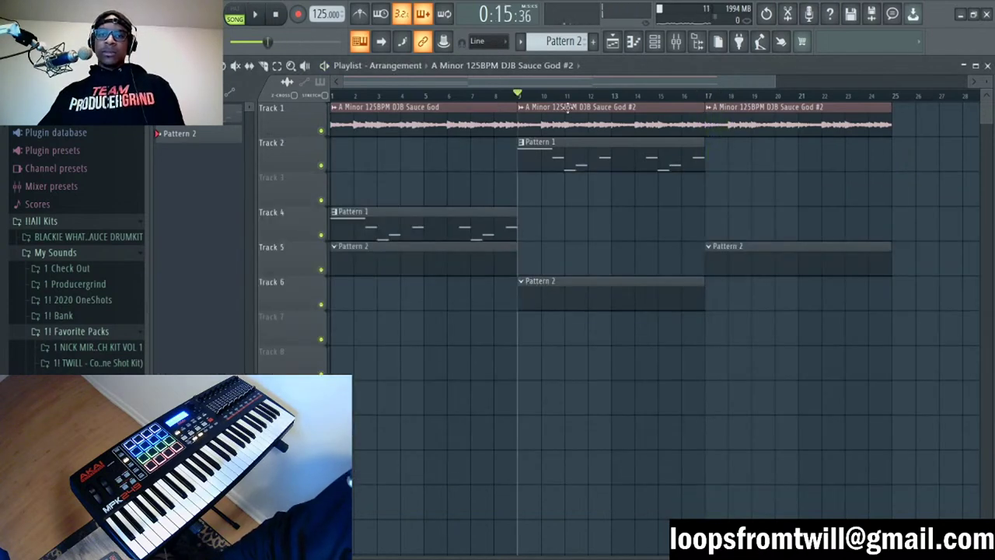
key("F6")
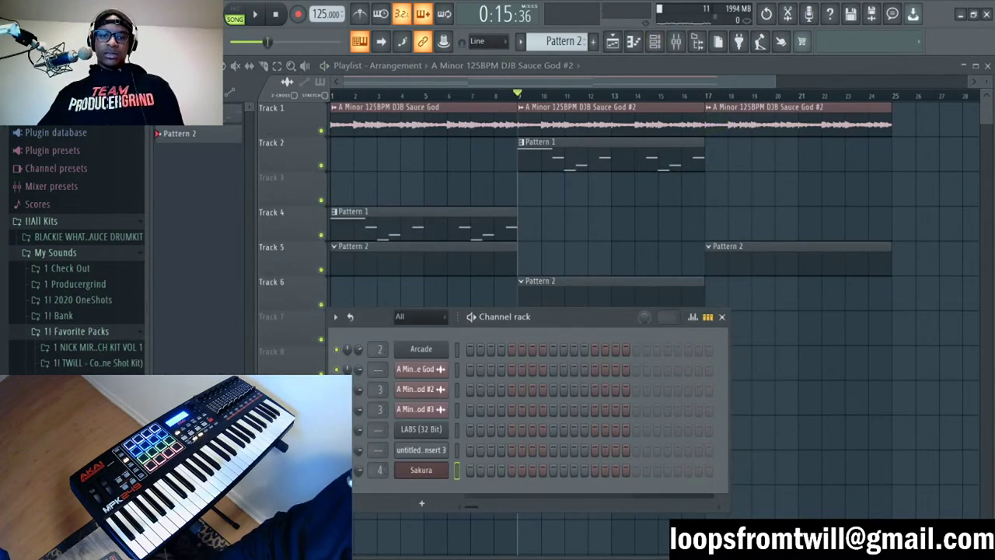
key("F6")
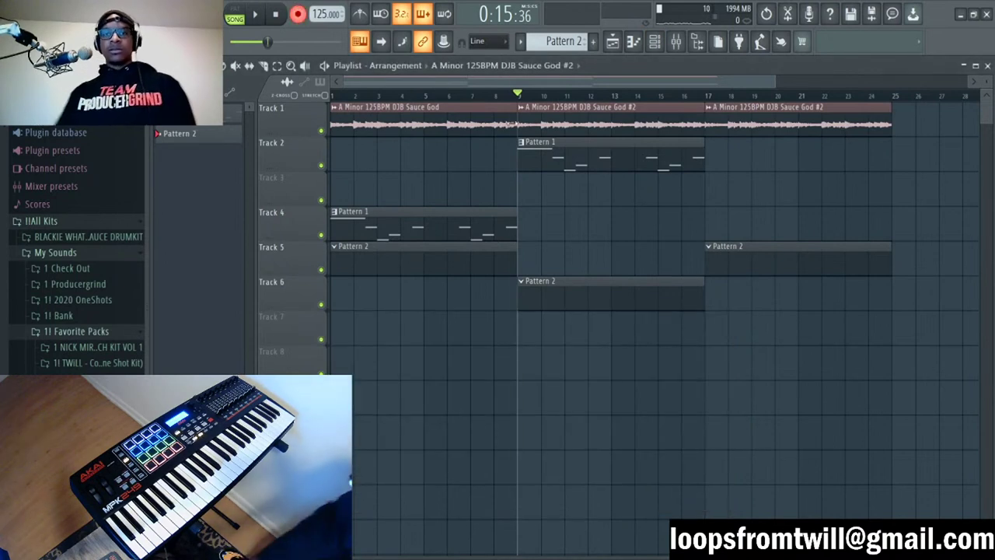
Step: Record an eight-bar keyboard melody into Pattern 2 from bar 9 and play back the take
key("space")
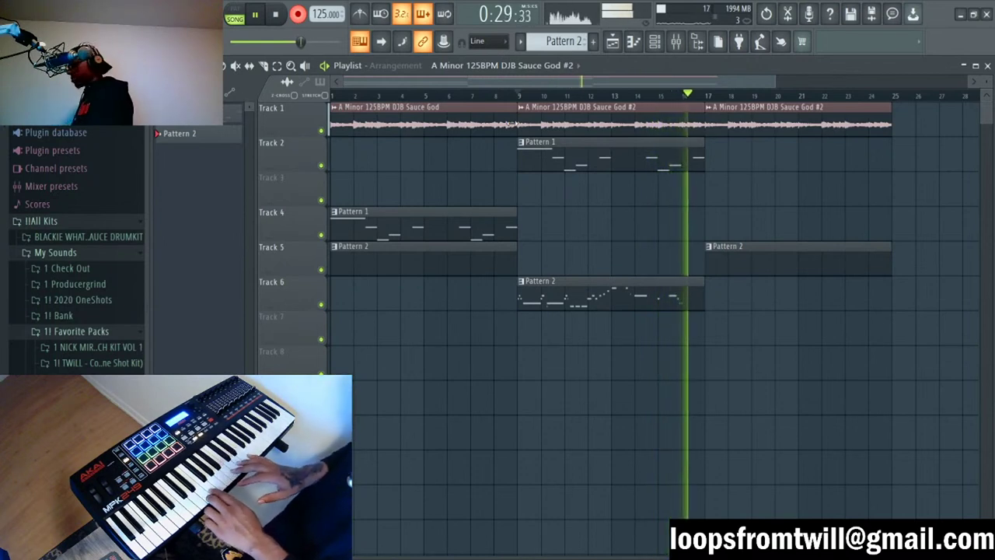
key("space")
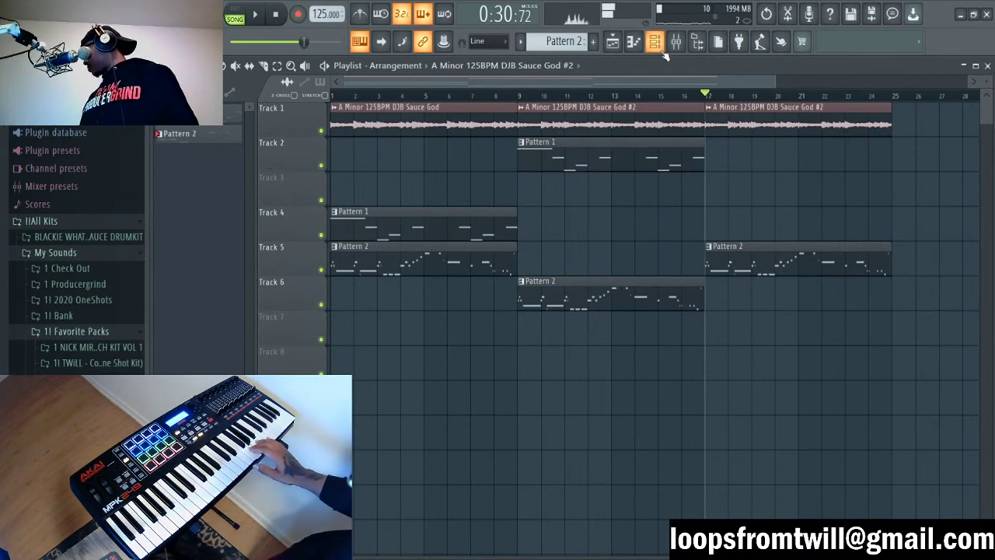
key("space")
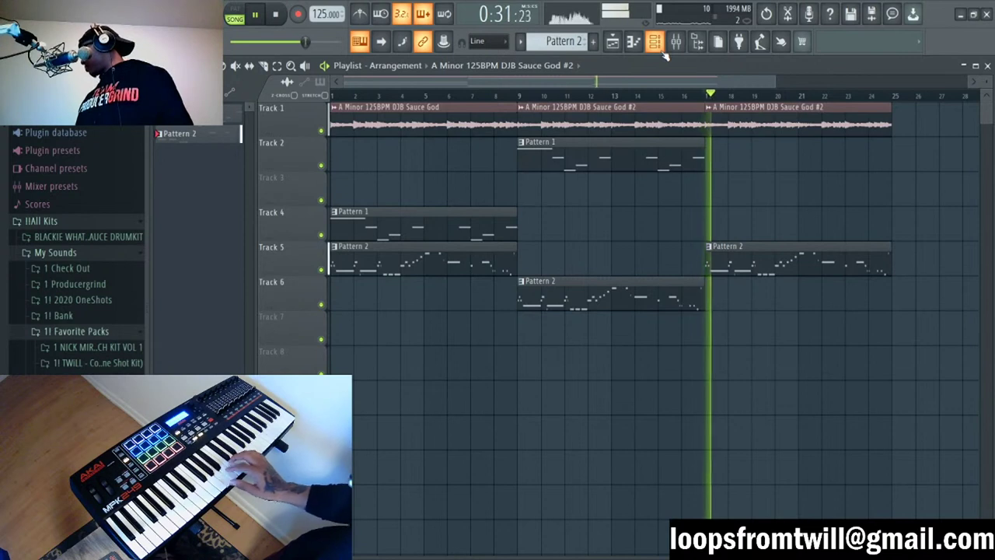
key("space")
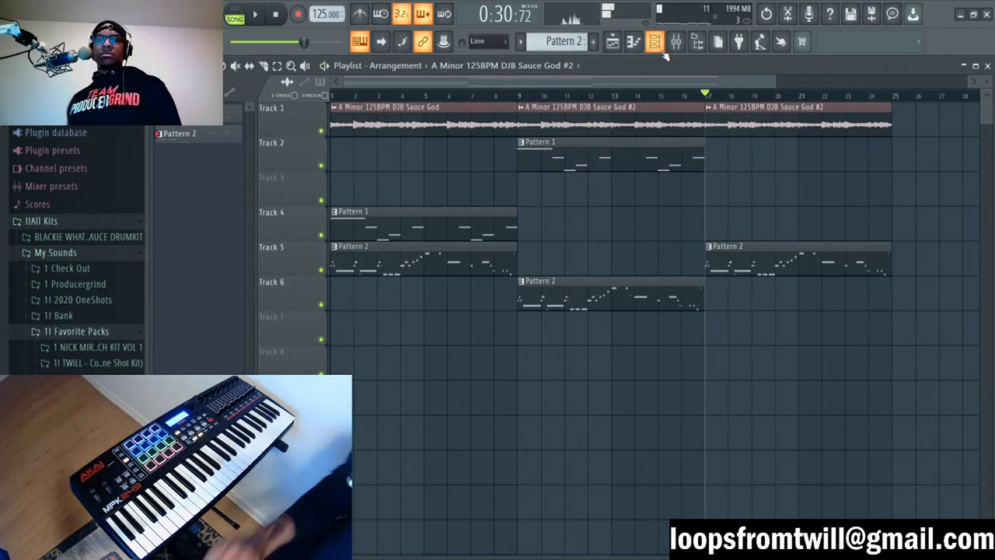
Step: Check the Sauce God #2 sample settings and open Pattern 2's Sakura notes in the piano roll
double_click(799, 136)
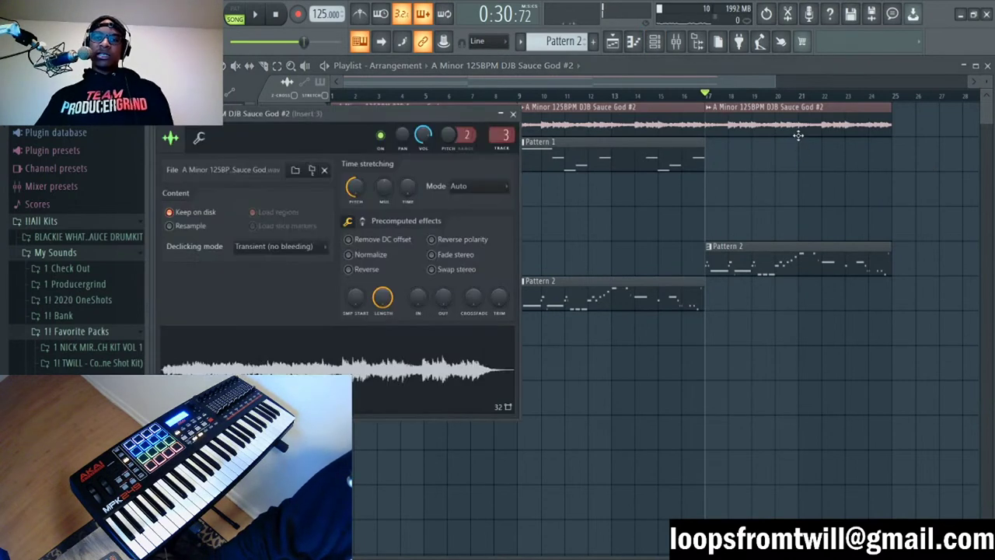
key("Escape")
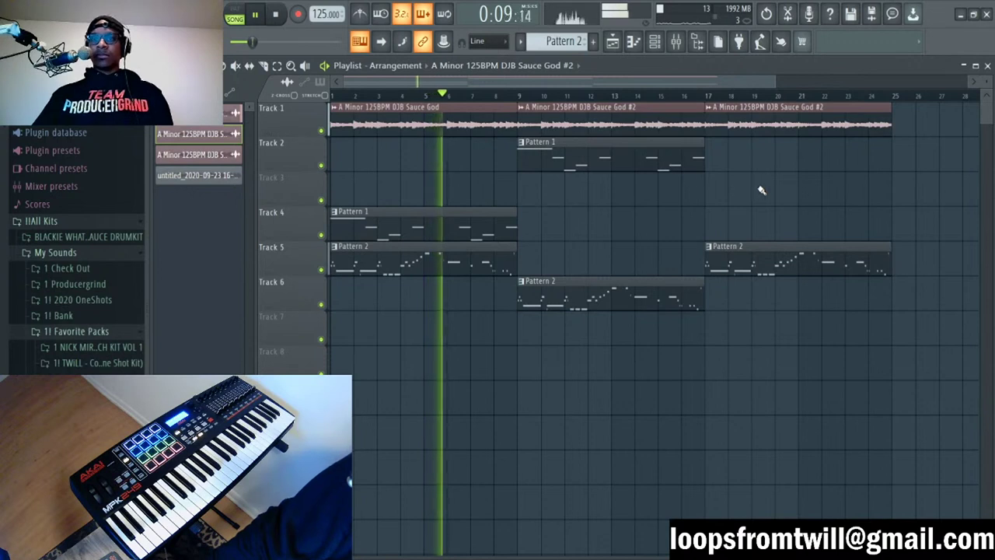
left_click(655, 42)
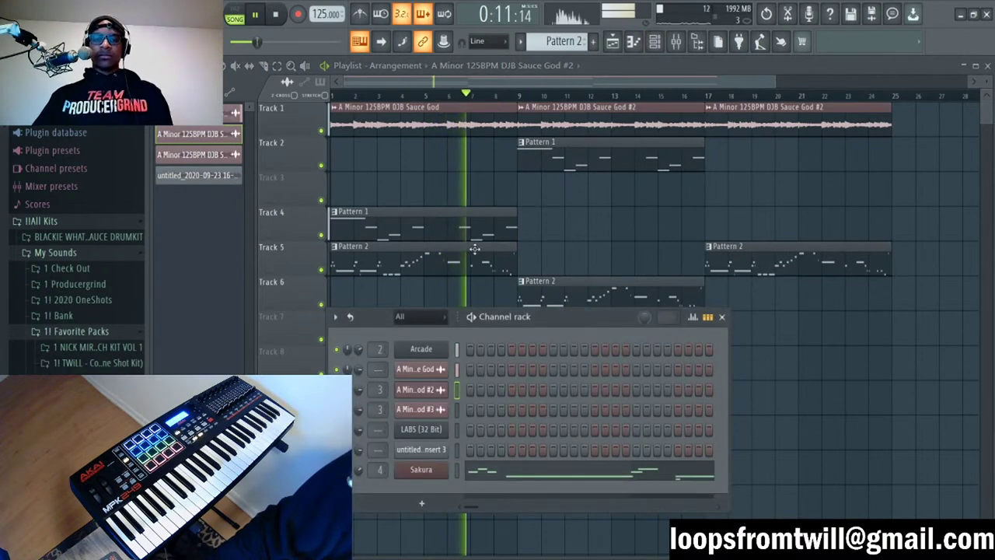
double_click(464, 224)
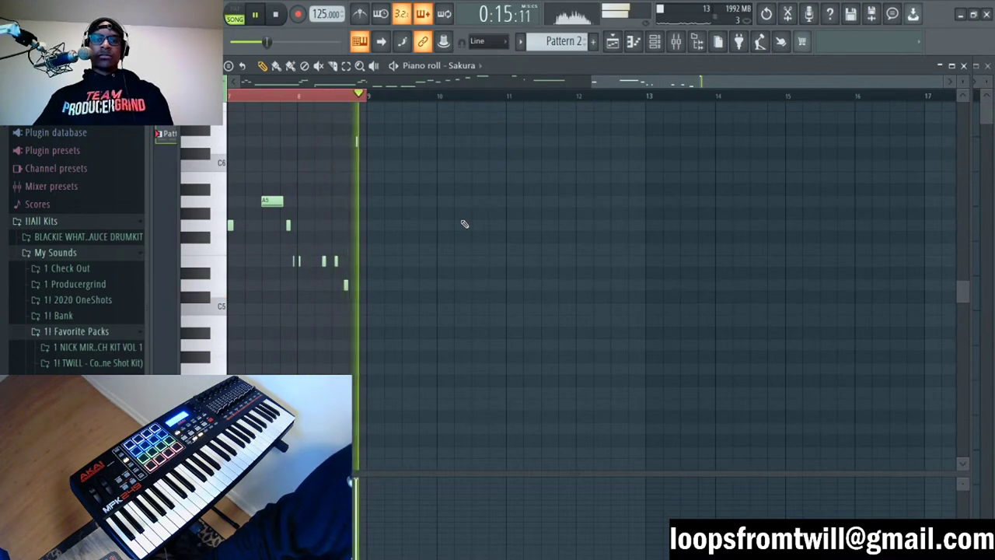
key("F7")
key("F6")
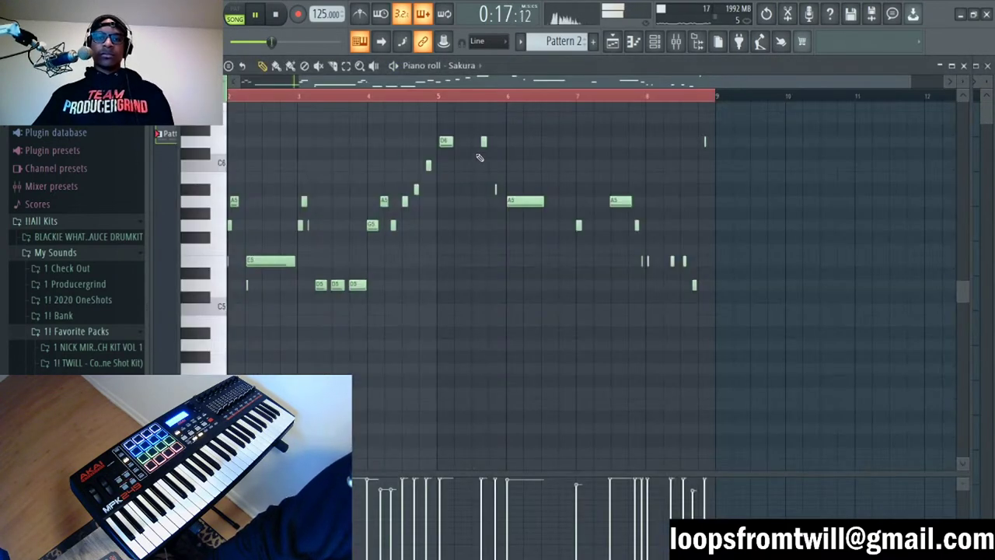
key("F7")
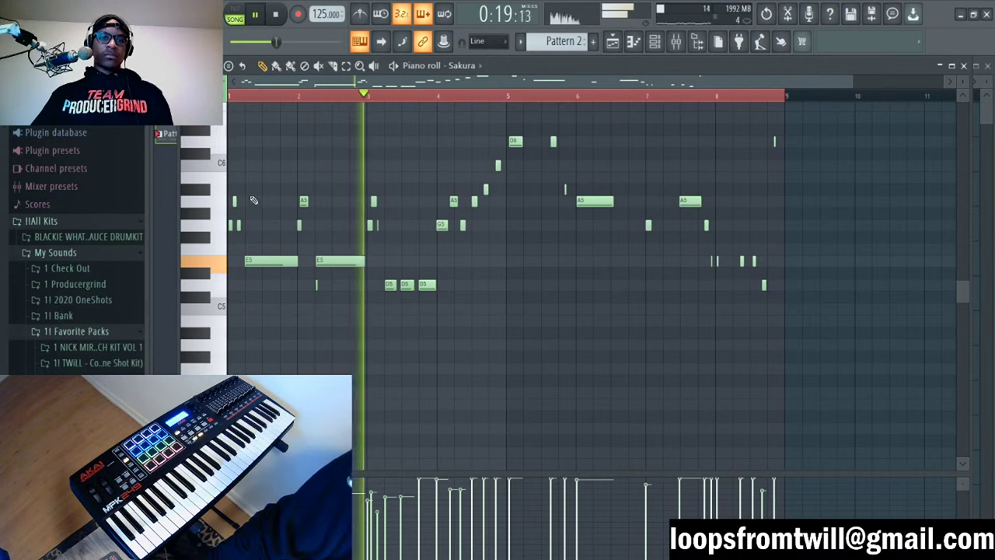
Step: Inspect and audition the opening G5, A5, G5 and E5 notes of the Sakura melody from bar 1
left_click_drag(260, 185, 229, 228)
scroll(242, 99, "up", 4)
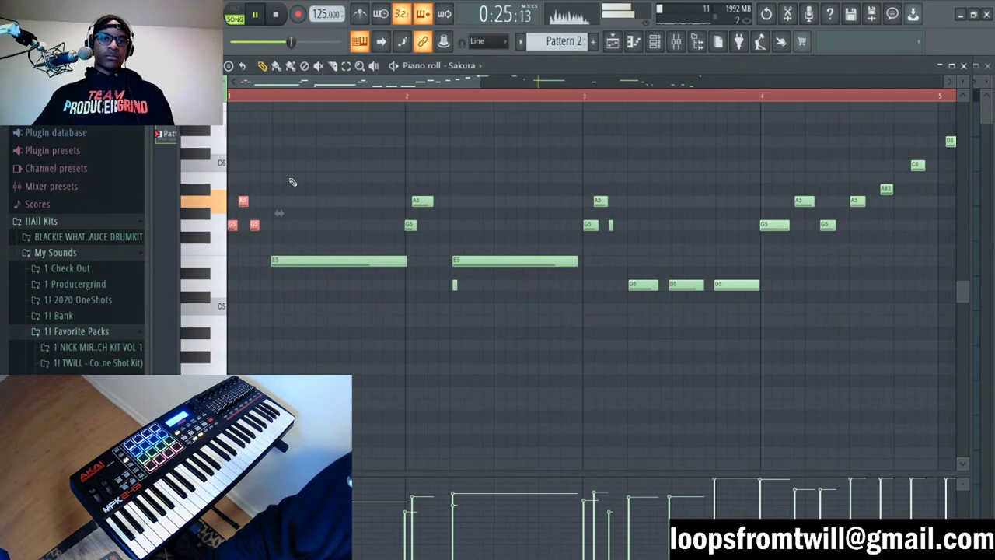
key("space")
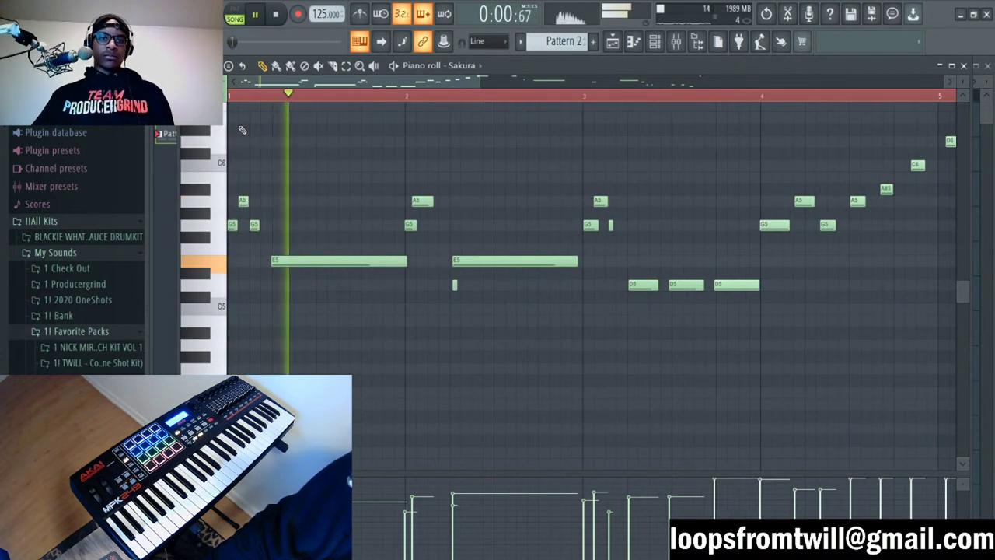
left_click(294, 260)
left_click_drag(240, 171, 283, 228)
scroll(283, 231, "up", 5)
key("space")
key("space")
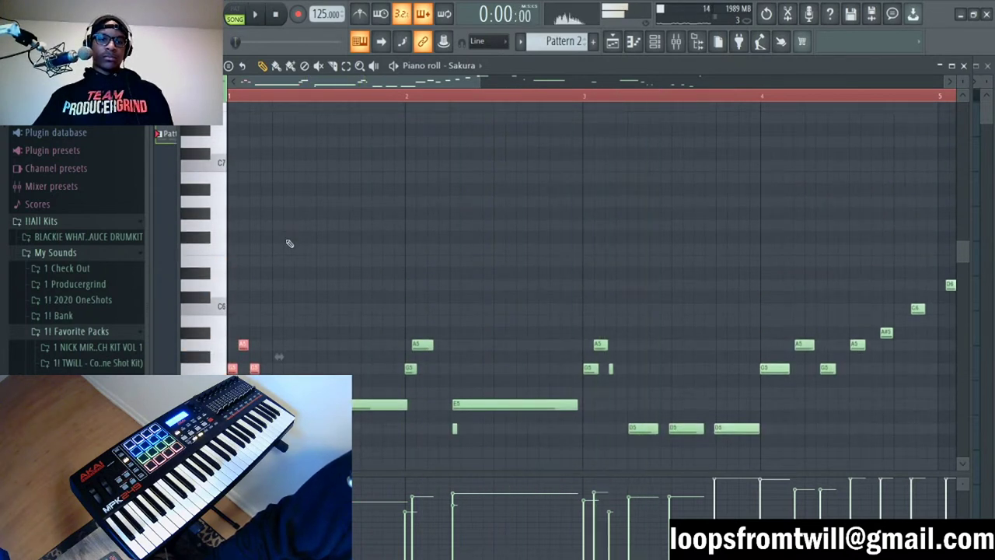
left_click(378, 399)
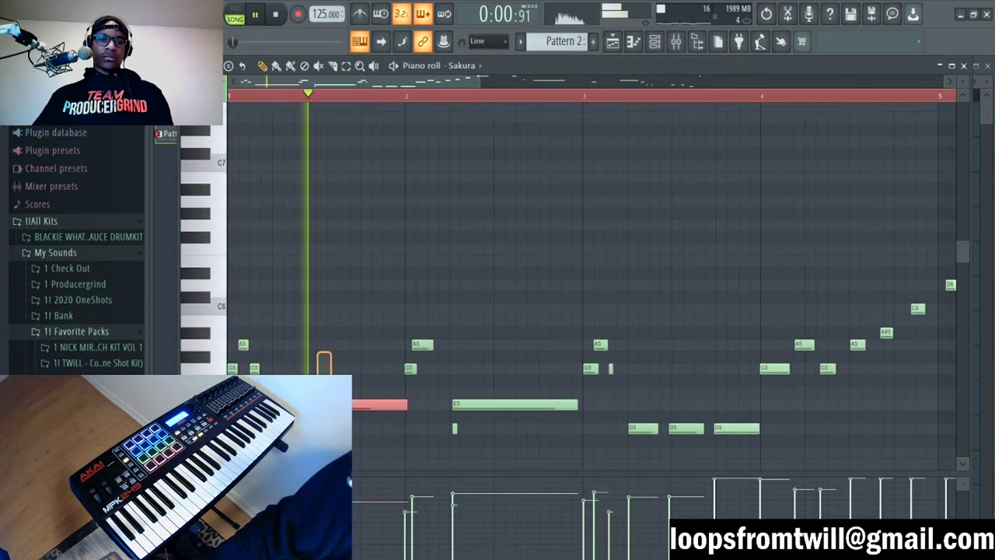
left_click(363, 259)
scroll(360, 122, "down", 3)
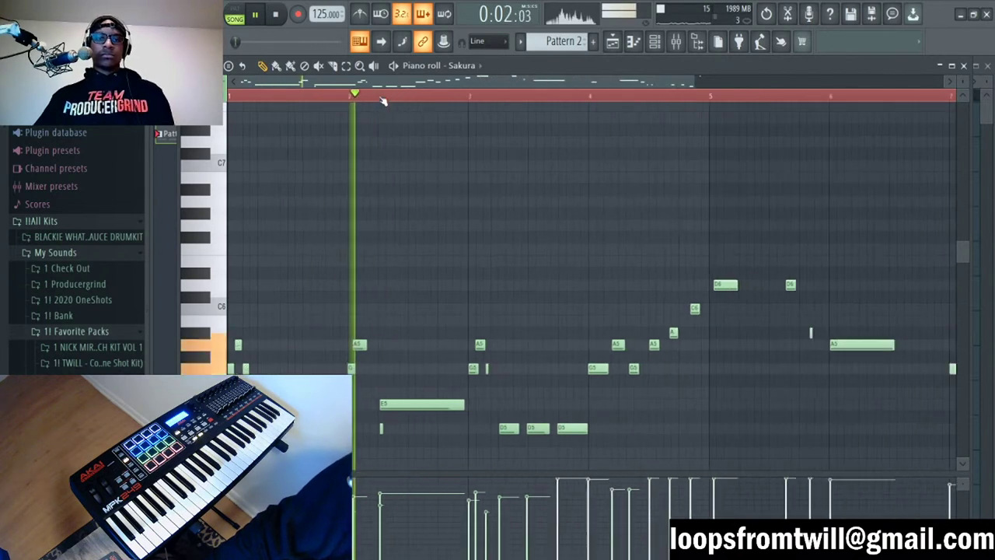
scroll(393, 195, "down", 5)
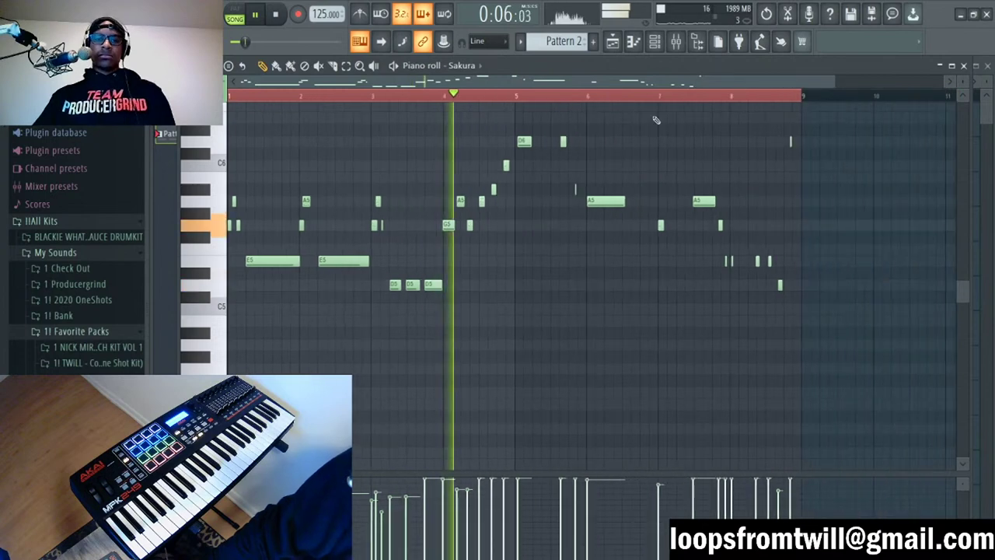
Step: Return to the playlist and collapse the 1! Favorite Packs folder in the browser
key("F7")
key("F6")
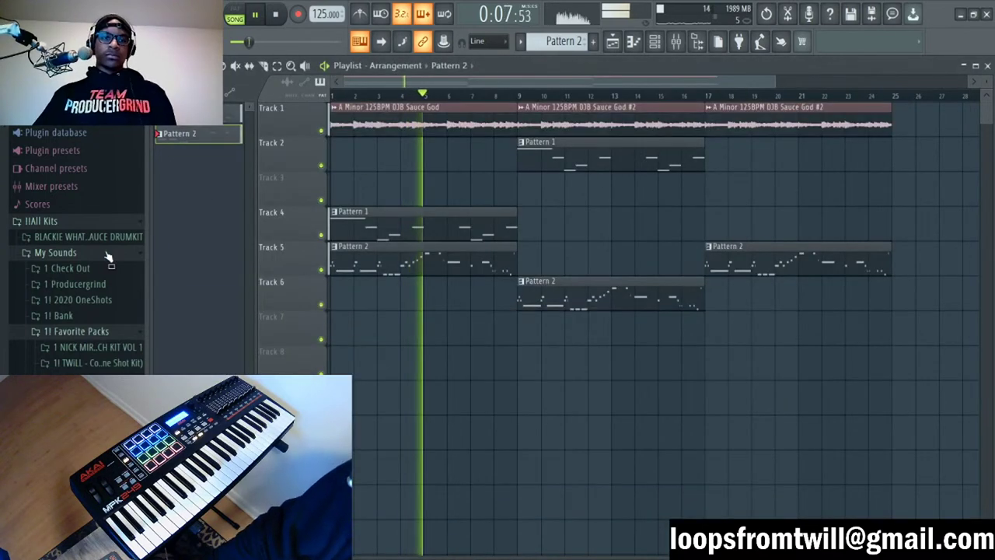
left_click(94, 334)
scroll(627, 89, "down", 3)
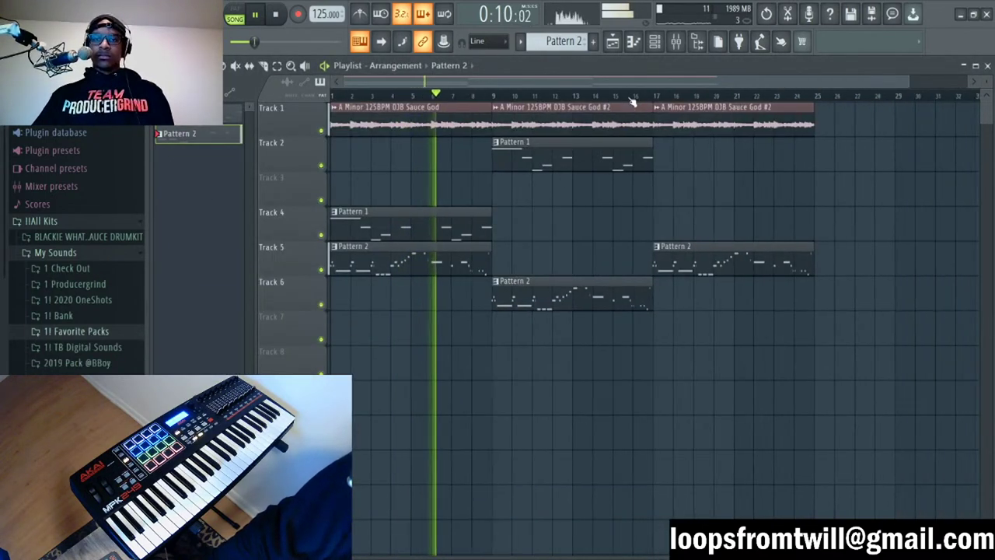
key("F6")
key("F6")
Step: Copy the first section's Sauce God, Pattern 1 and Pattern 2 clips to bar 25
left_click_drag(688, 175, 457, 303)
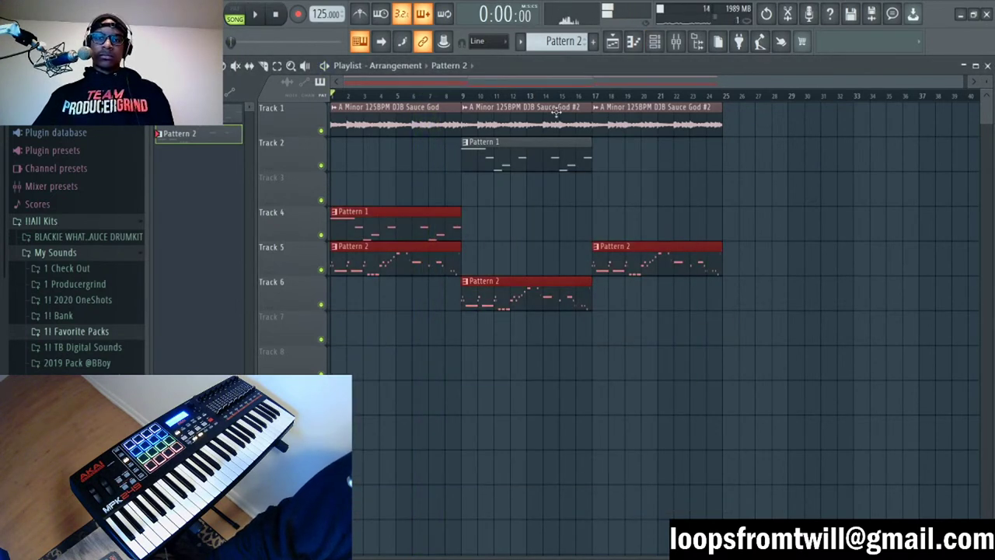
double_click(443, 107)
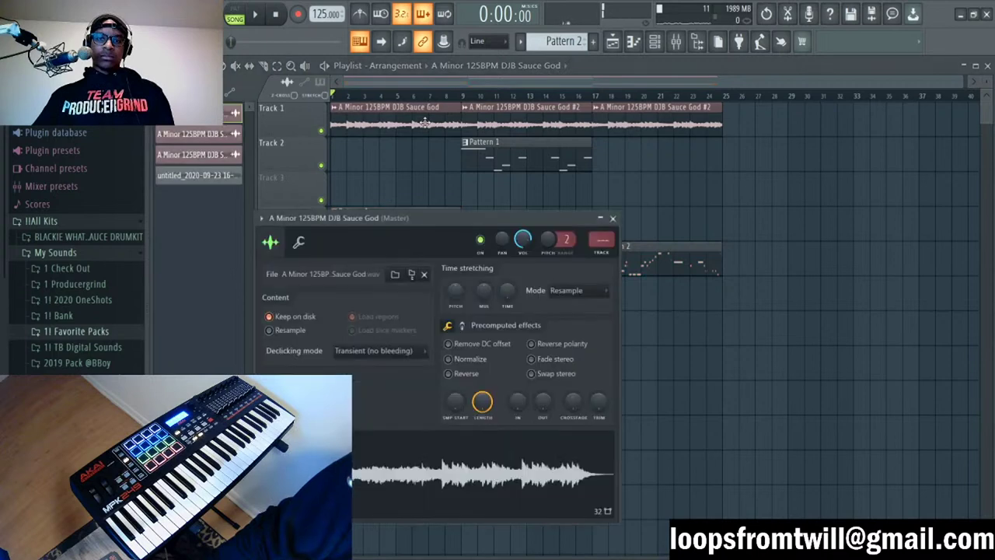
key("Escape")
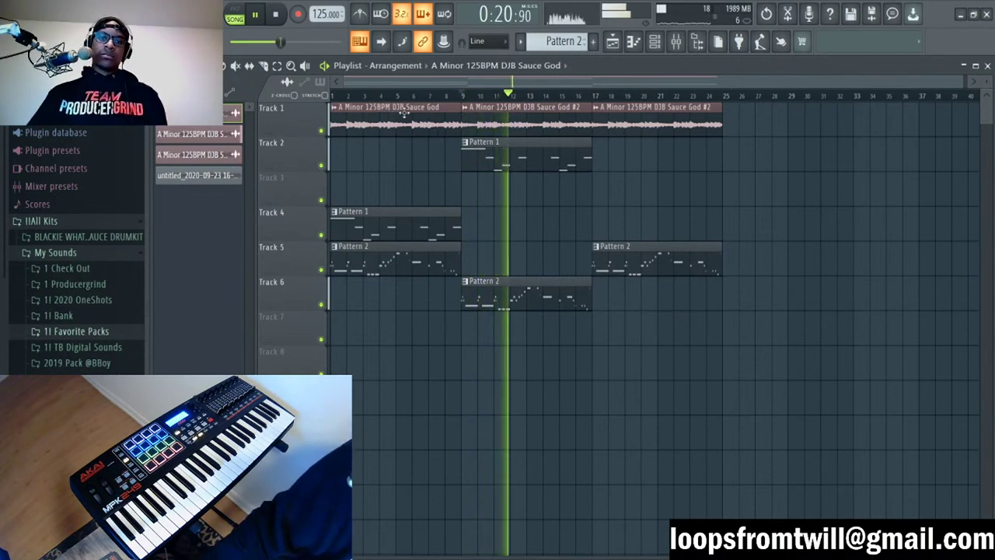
left_click_drag(403, 113, 755, 210)
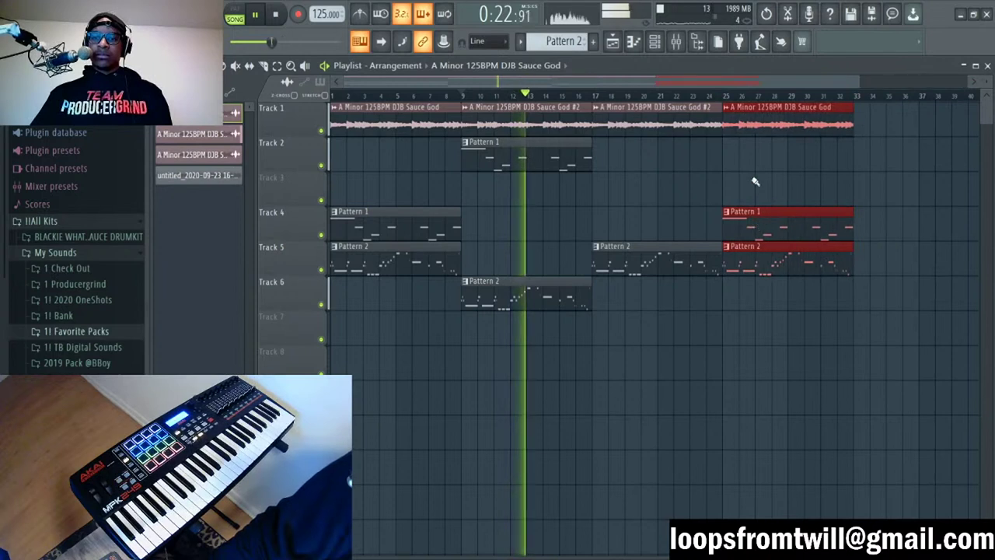
left_click(755, 182)
Step: Switch to Pattern 3 and place it on Track 7 as an eight-bar clip starting at bar 1
scroll(549, 43, "up", 1)
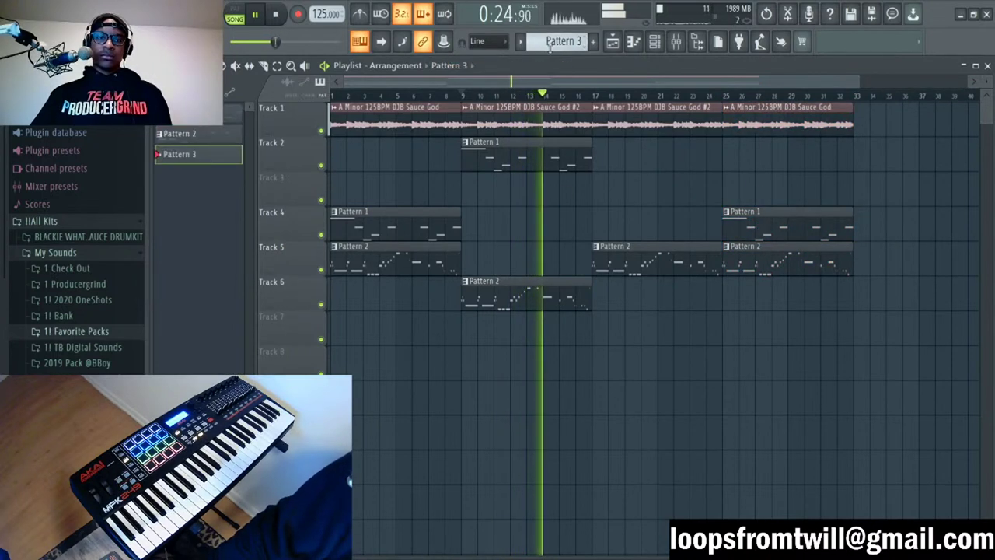
scroll(550, 43, "down", 1)
key("space")
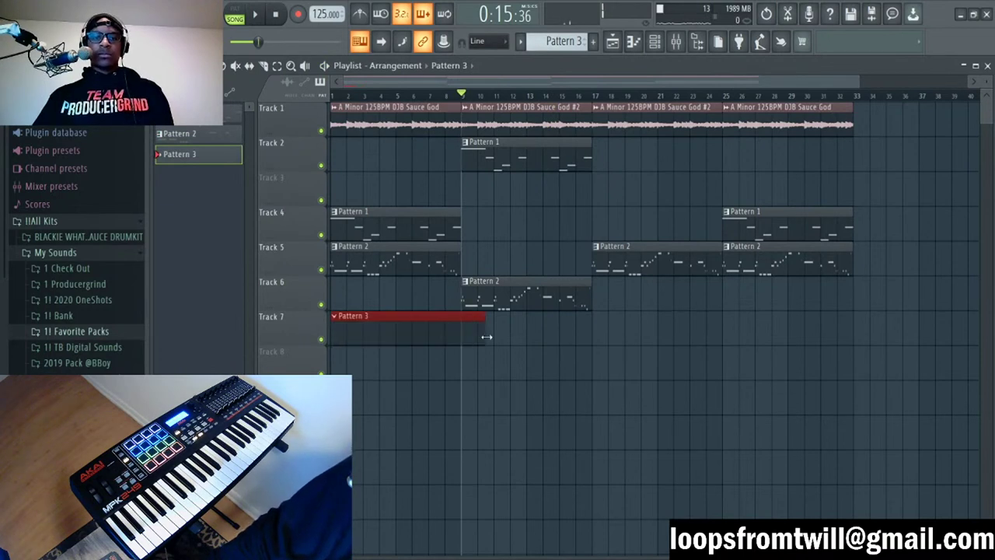
Step: Expand the TWiLL One Shot Kit in 1! Favorite Packs down to its !One Shot (Sub) samples
left_click(78, 333)
left_click(109, 286)
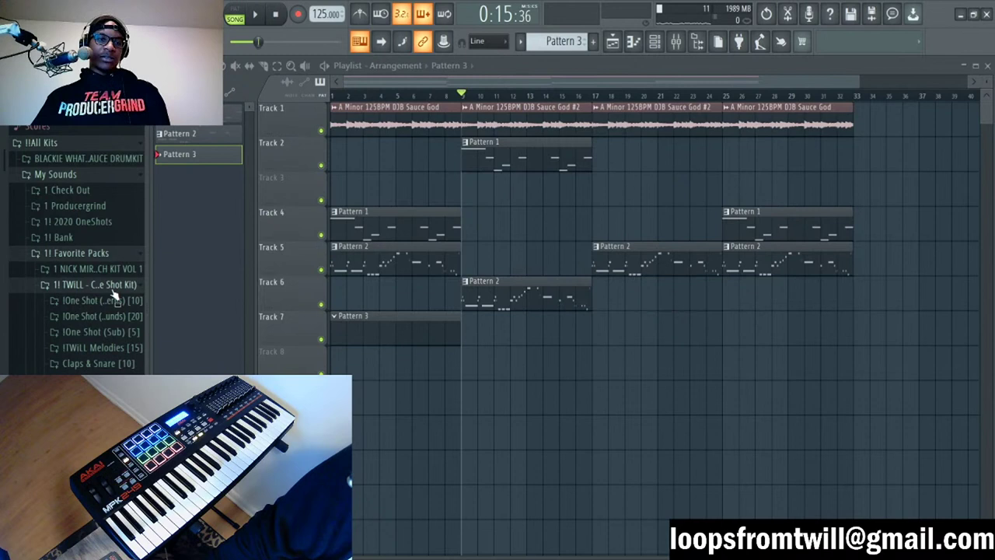
left_click(113, 336)
key("space")
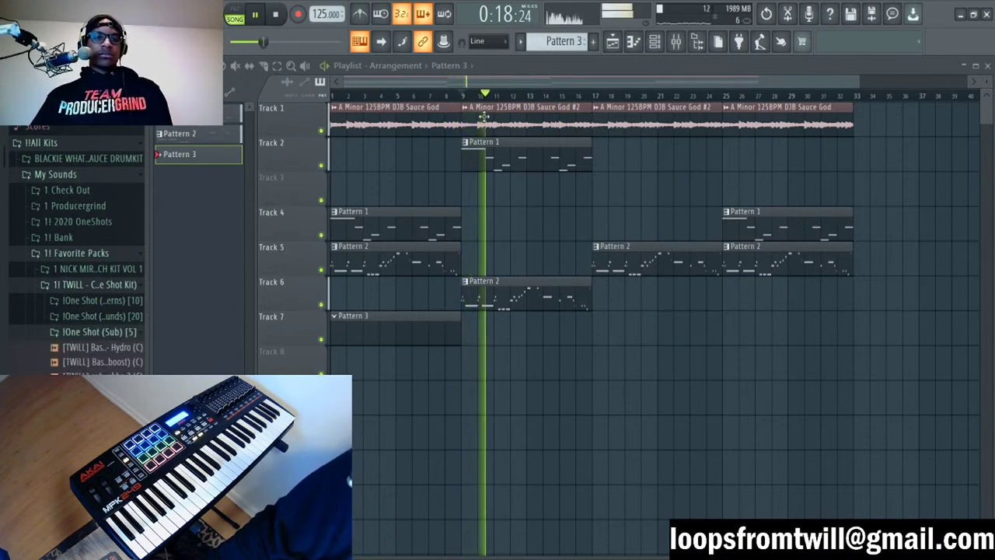
Step: Add the [TWiLL] suba-uba-bubba 3 (C) sample as a new channel below Sakura
left_click(654, 42)
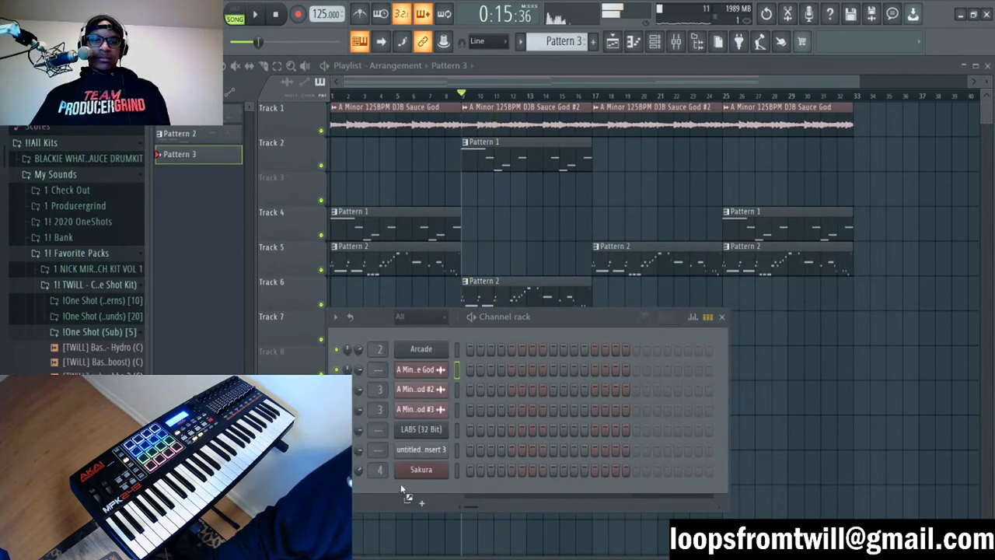
left_click_drag(402, 489, 404, 490)
key("F6")
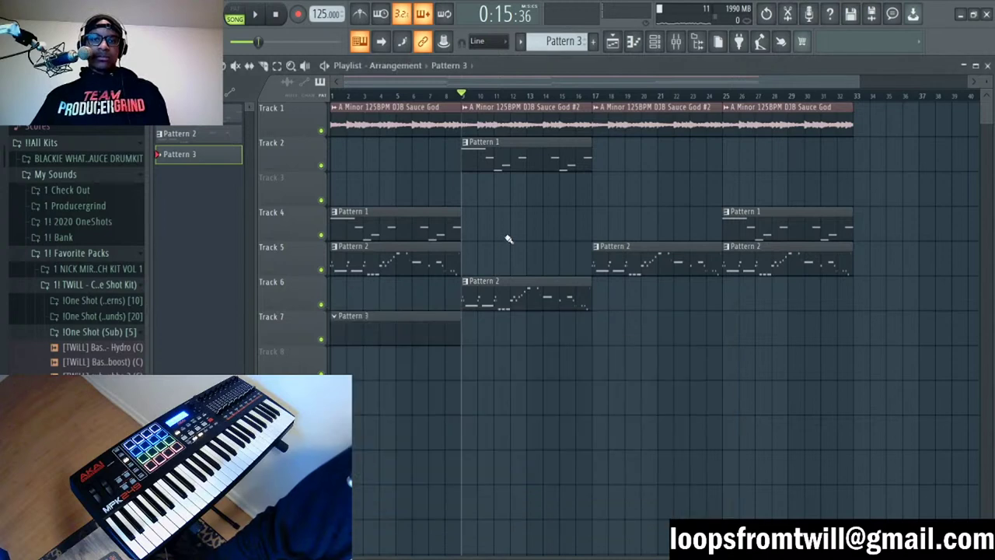
left_click(419, 323)
left_click(653, 41)
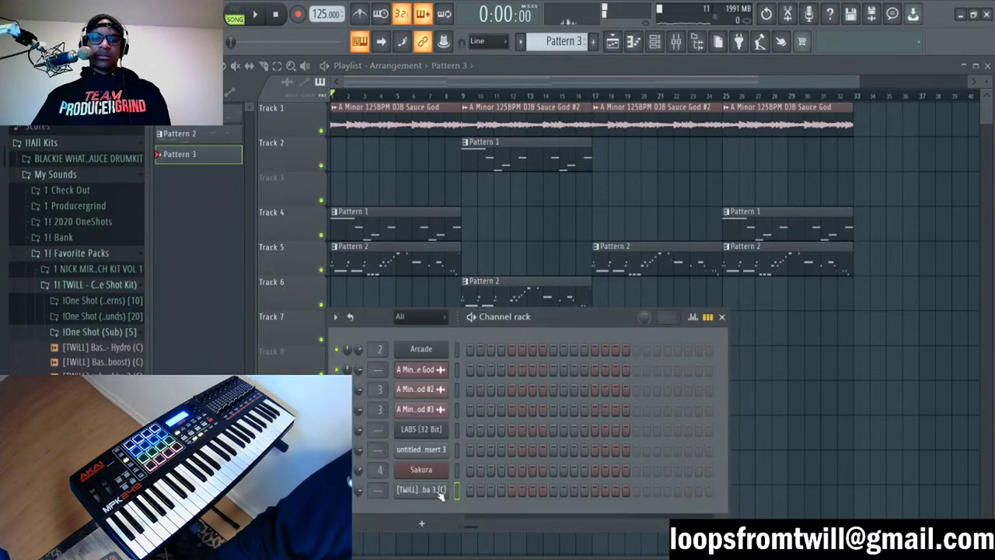
Step: Lay down an eight-bar sub bass line of A4, A#4, C5, D5 and A4 in Pattern 3's piano roll
key("F7")
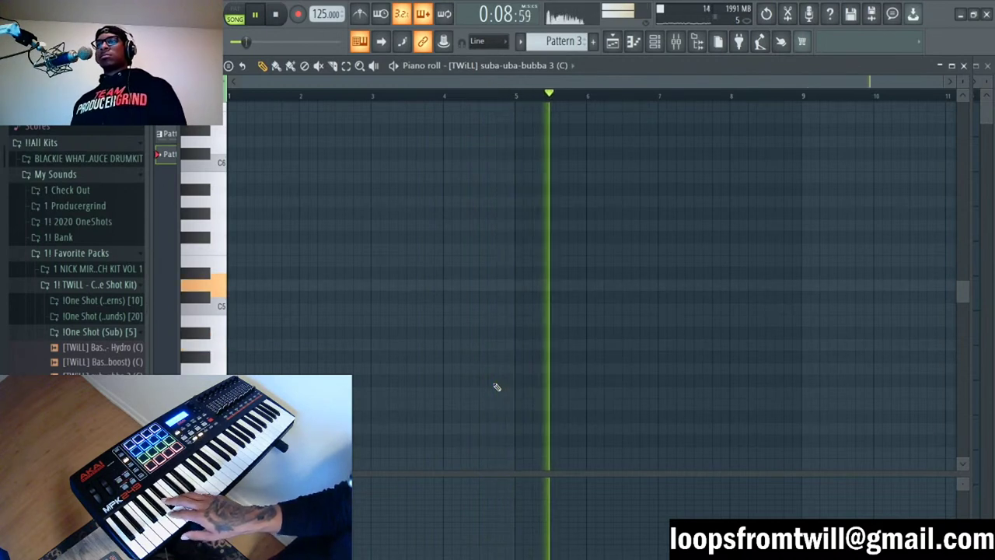
key("space")
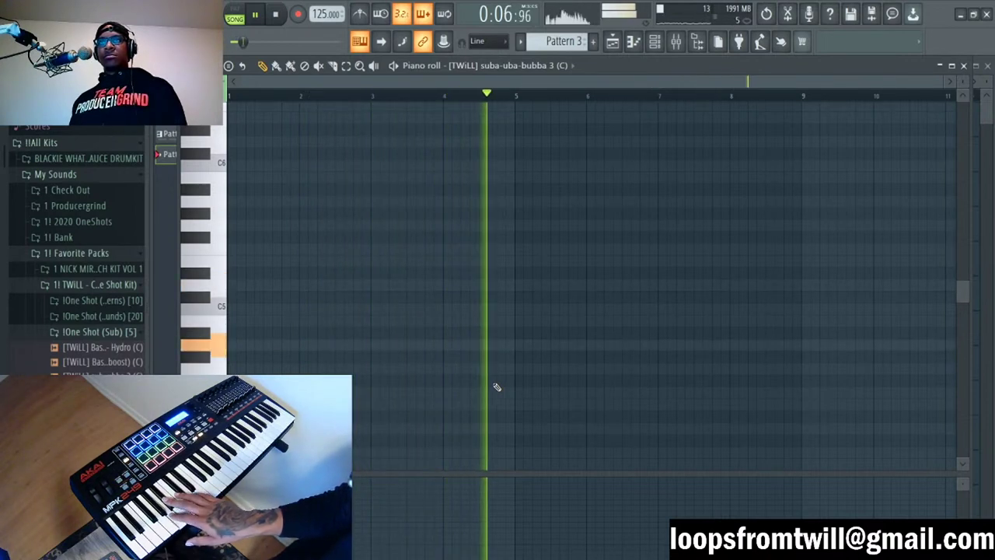
key("space")
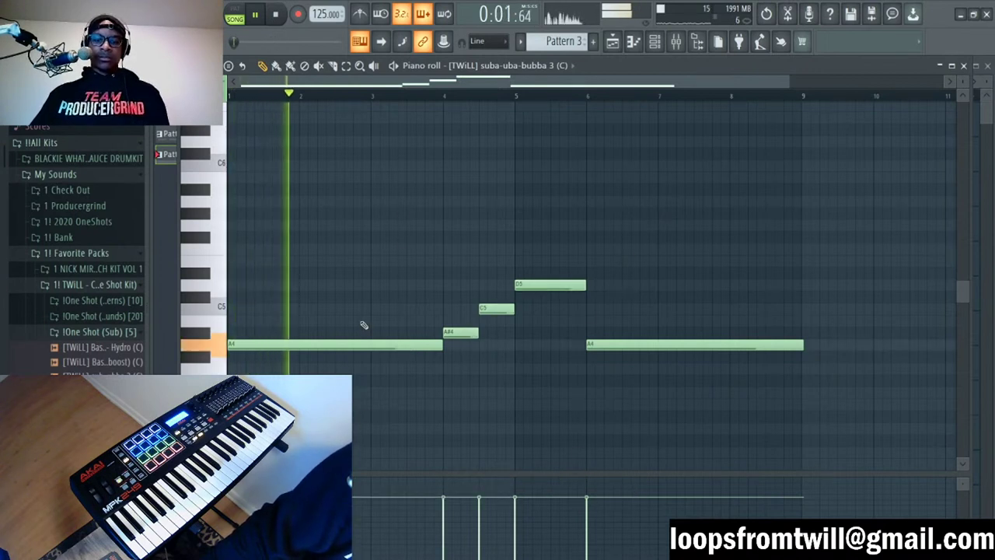
Step: Split the first A4 note at bar 3, raise its second part one octave, and add a half-bar B4 shortly before bar 4
left_click_drag(372, 300, 375, 363)
key("ctrl+Up")
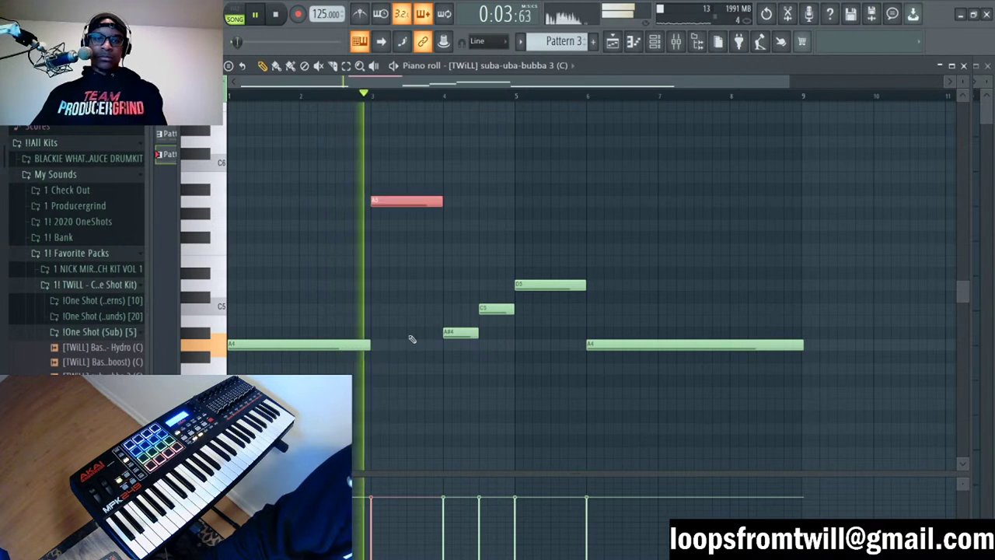
key("ctrl+d")
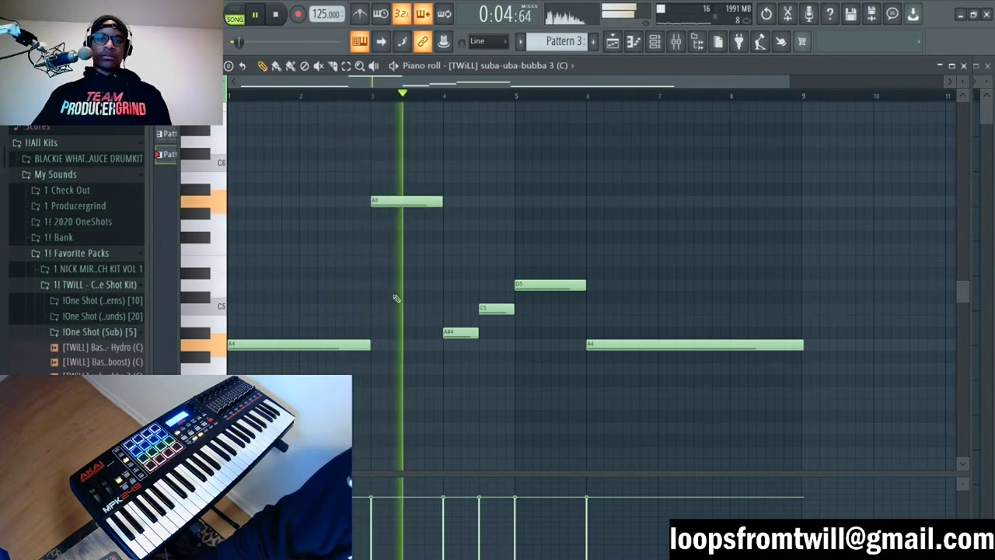
left_click(430, 319)
key("space")
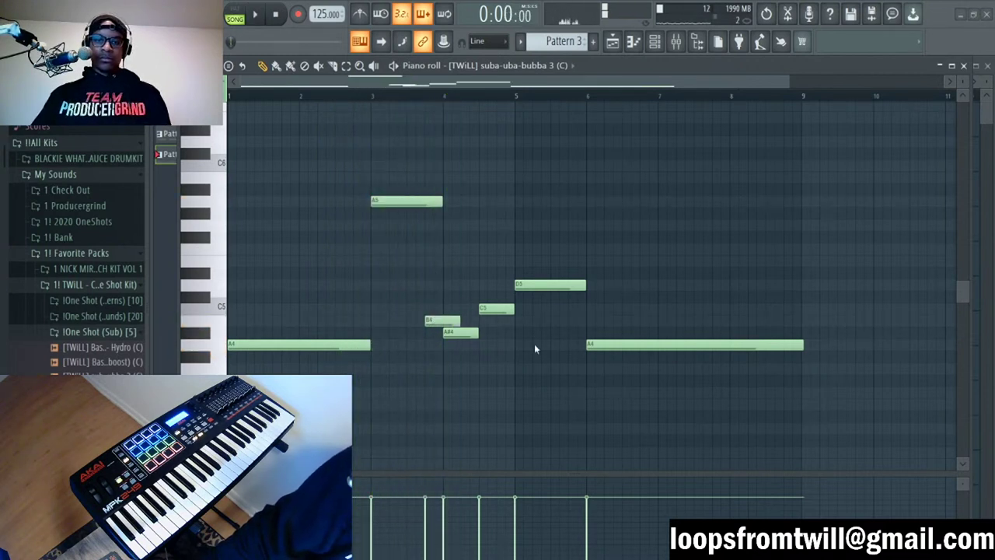
Step: Lower the B4 note before bar 4 and the A#4 note at bar 4 to A4, checking the change with playback
left_click_drag(459, 319, 444, 332)
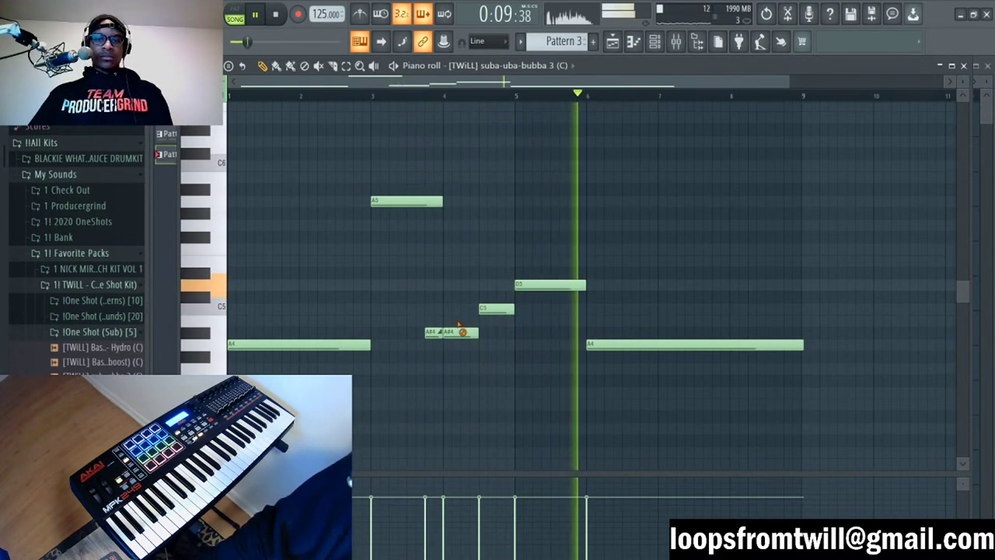
key("space")
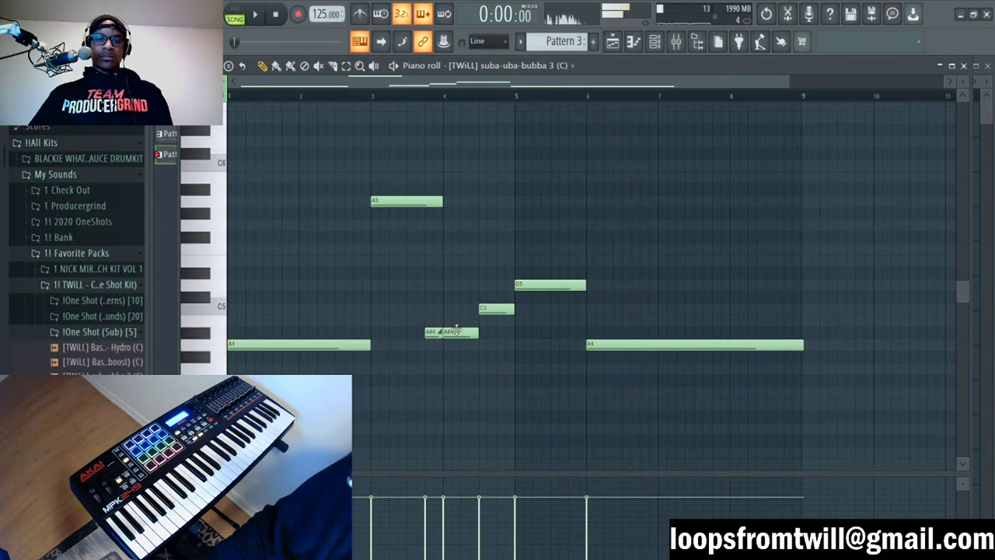
key("space")
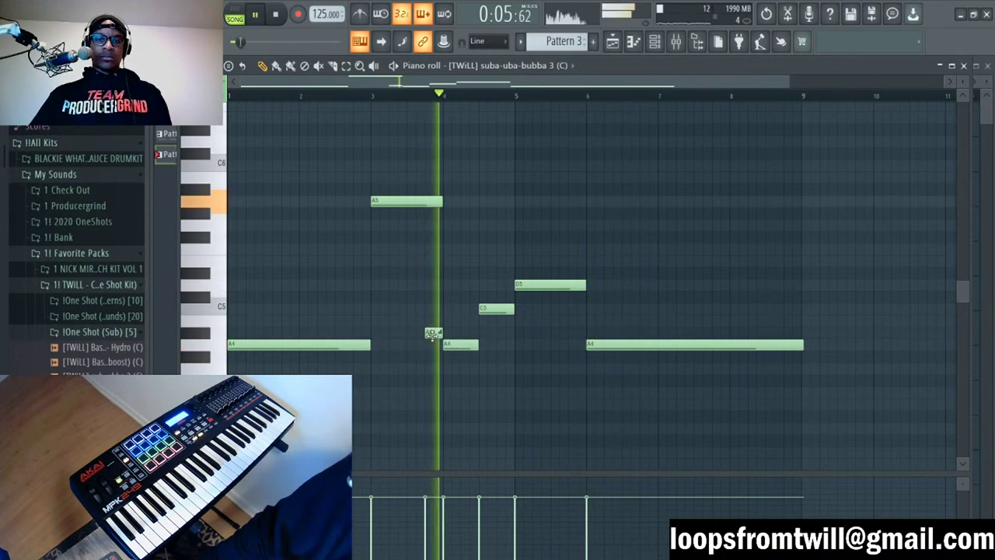
left_click_drag(433, 333, 435, 343)
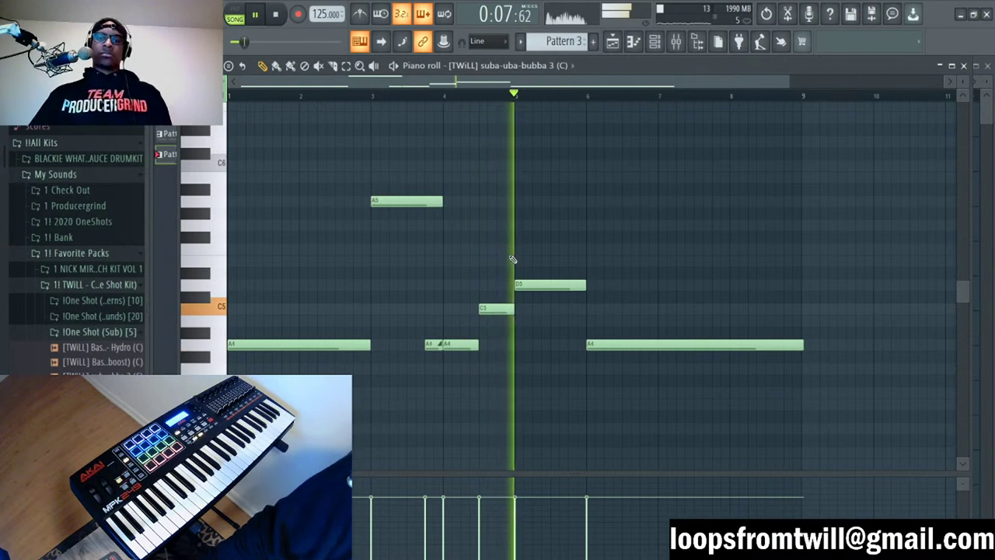
Step: Split off the last half bar of the final A4 note before bar 9 and raise it one octave to A5
left_click_drag(797, 253, 806, 373)
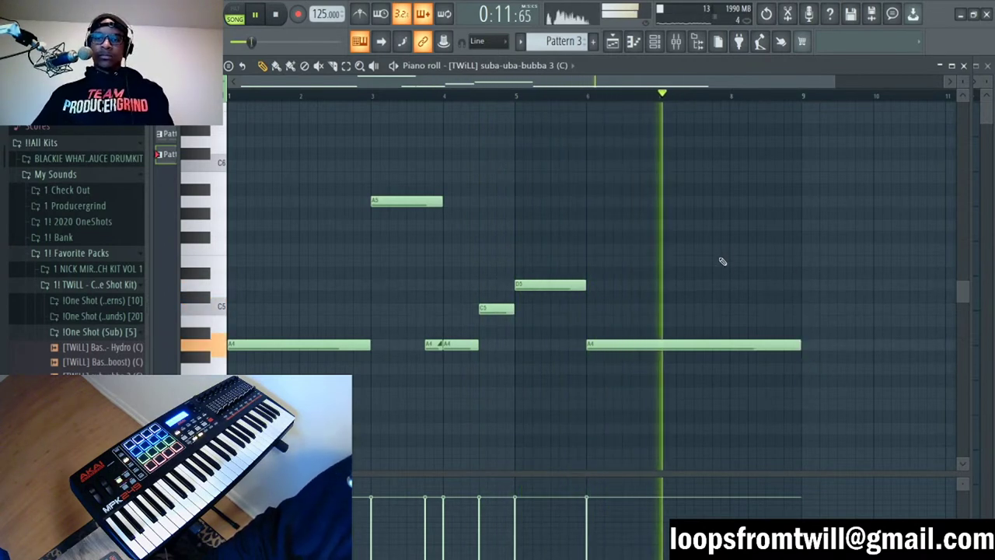
left_click_drag(727, 255, 766, 377)
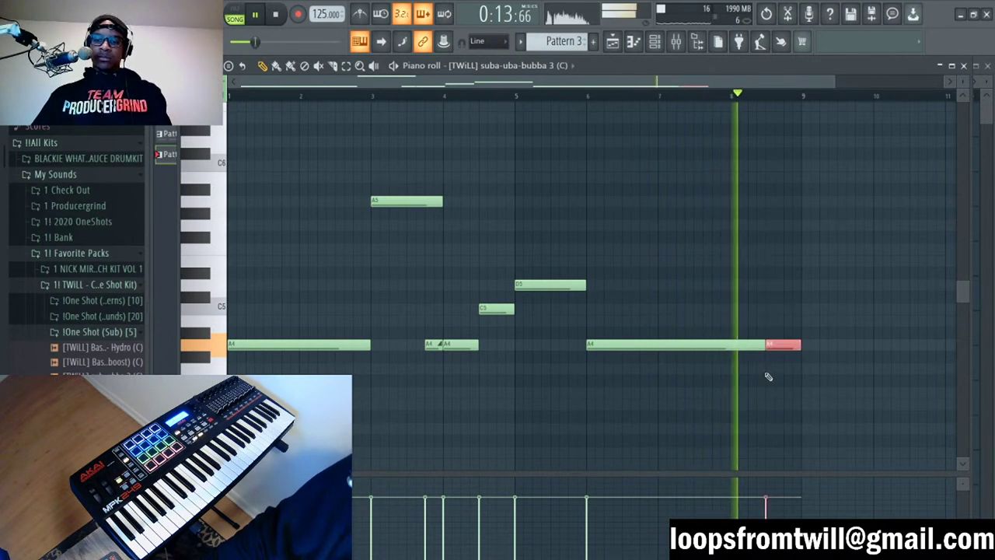
key("ctrl+Up")
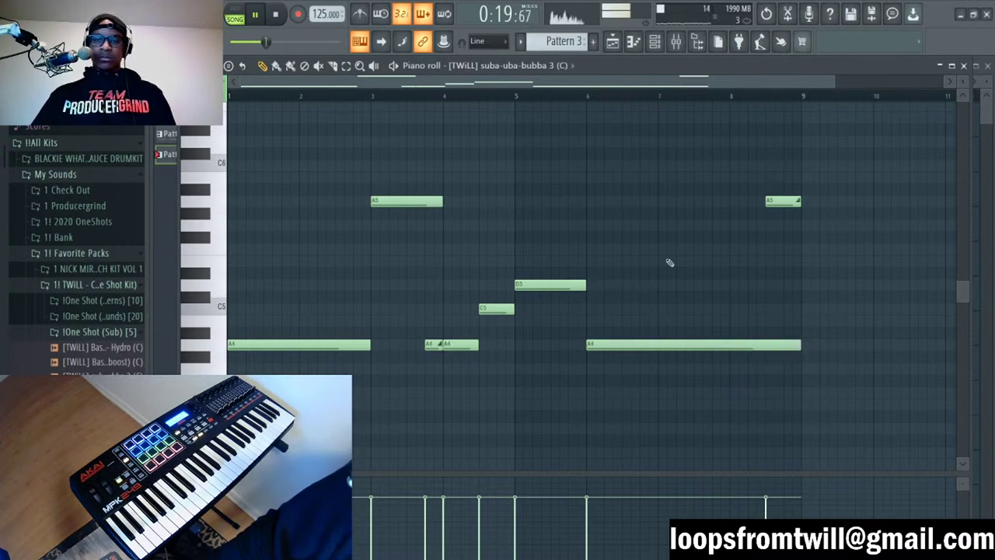
Step: Return to the playlist and play back the full arrangement with the edited sub bass line
key("F7")
key("F6")
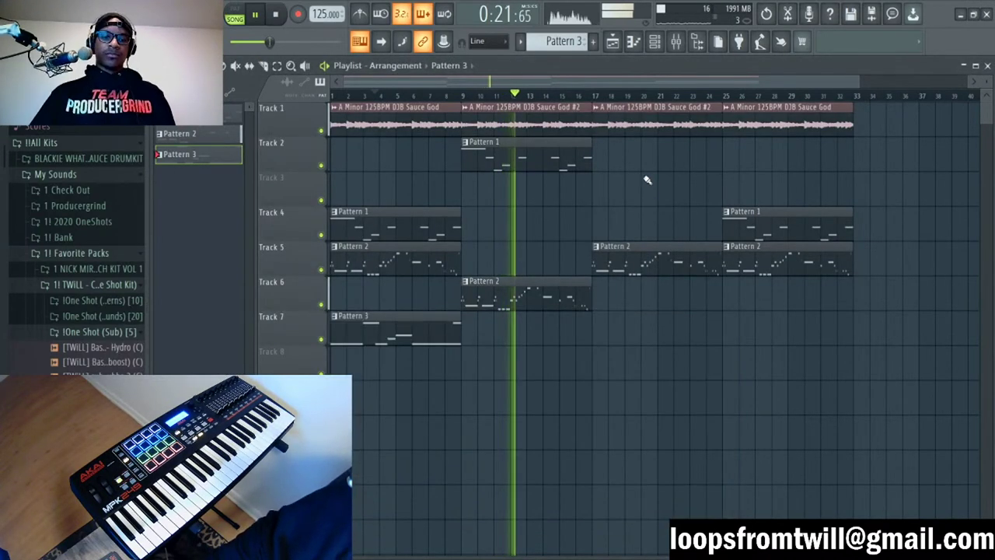
key("space")
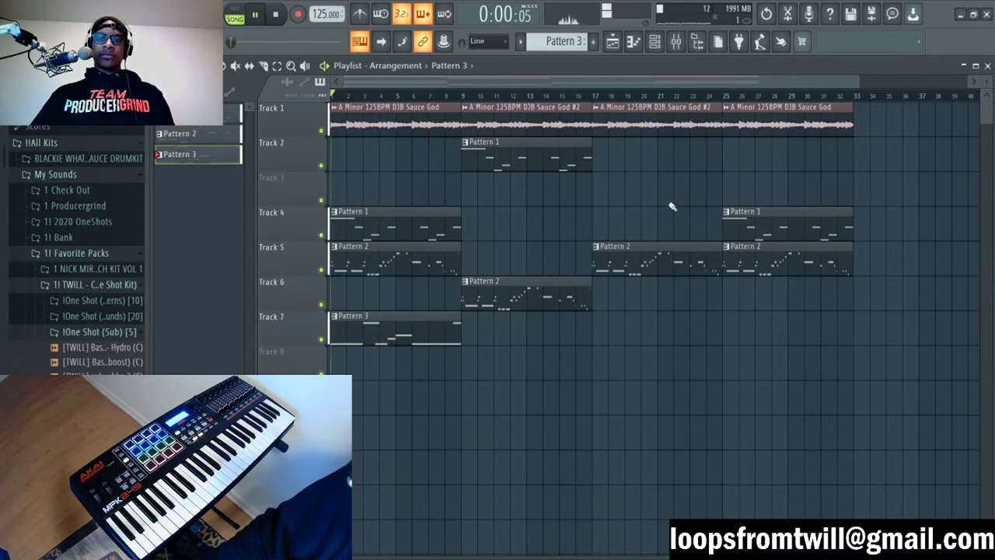
key("space")
scroll(685, 158, "down", 2, "ctrl")
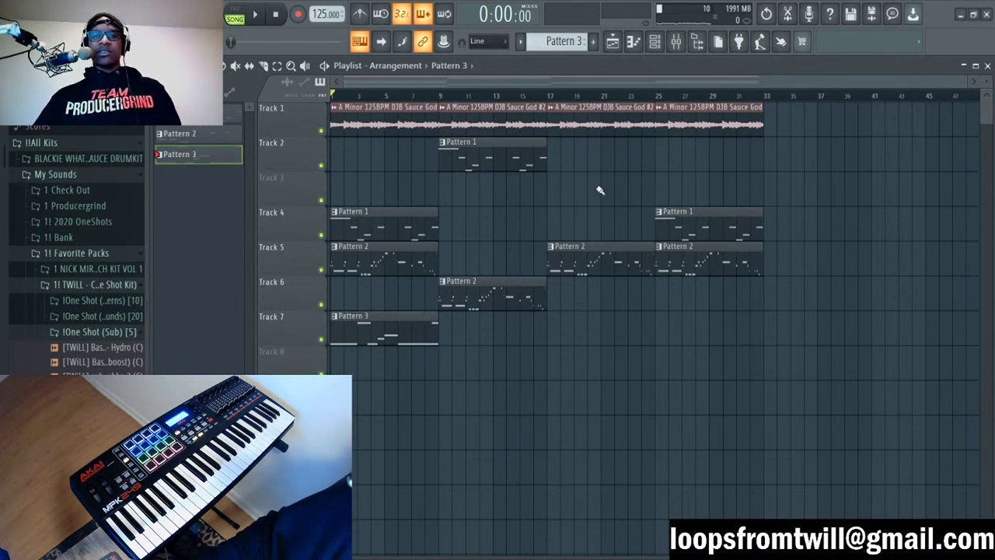
Step: Collapse the !One Shot (Sub), TWiLL One Shot Kit and 1! Favorite Packs folders in the browser
left_click(91, 334)
left_click(74, 284)
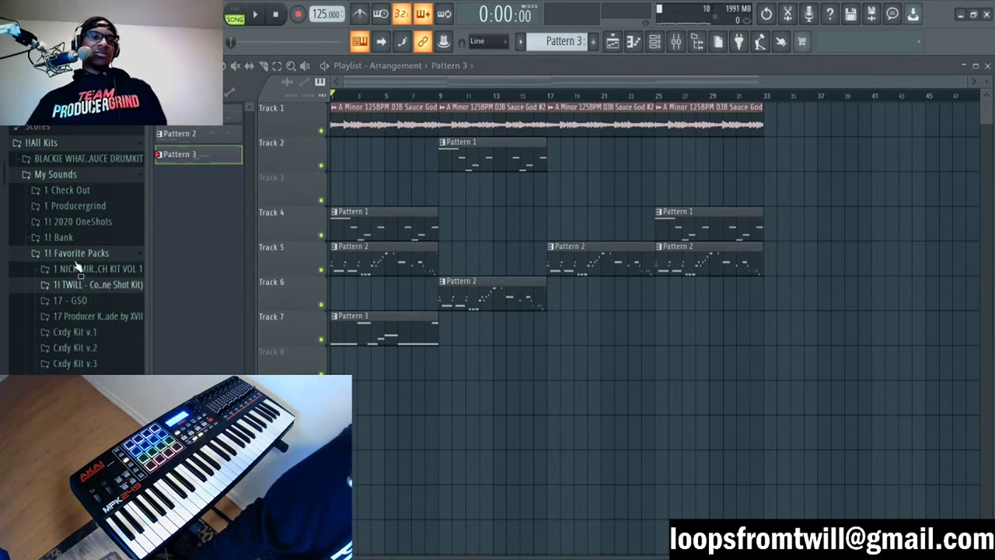
left_click(76, 254)
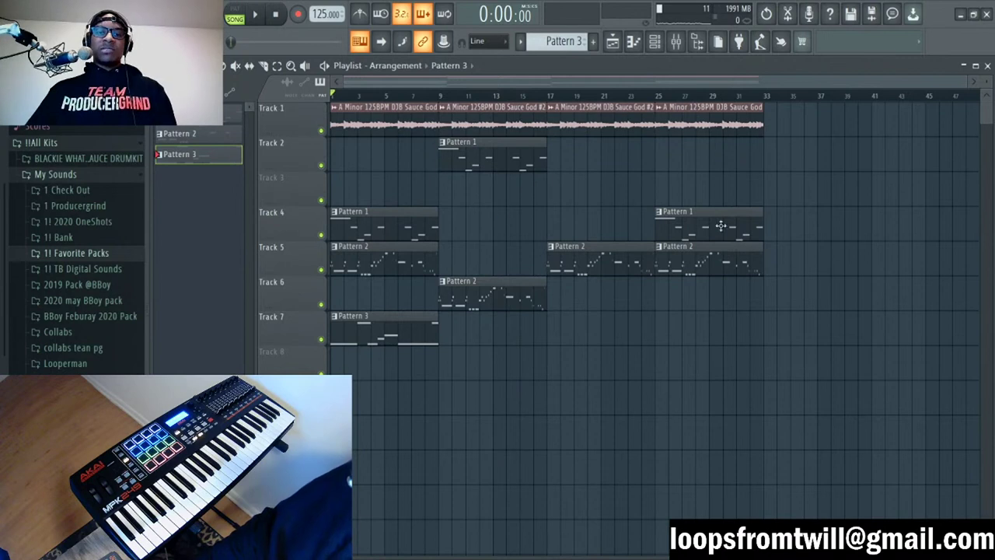
Step: Move the Pattern 1, 2 and 3 clips on Tracks 4 to 7 up one track and audition the arrangement
left_click_drag(767, 173, 373, 337)
key("shift+Up")
key("ctrl+d")
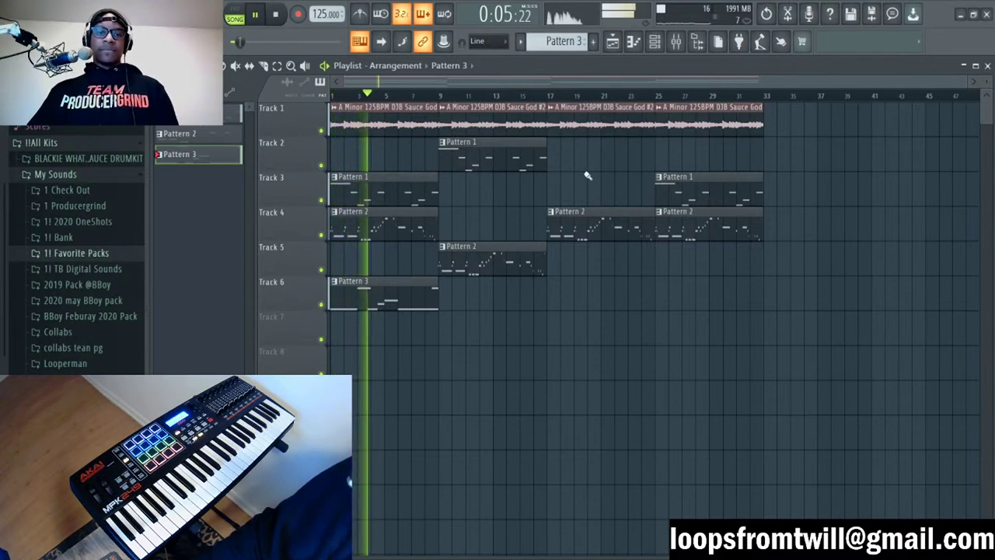
key("space")
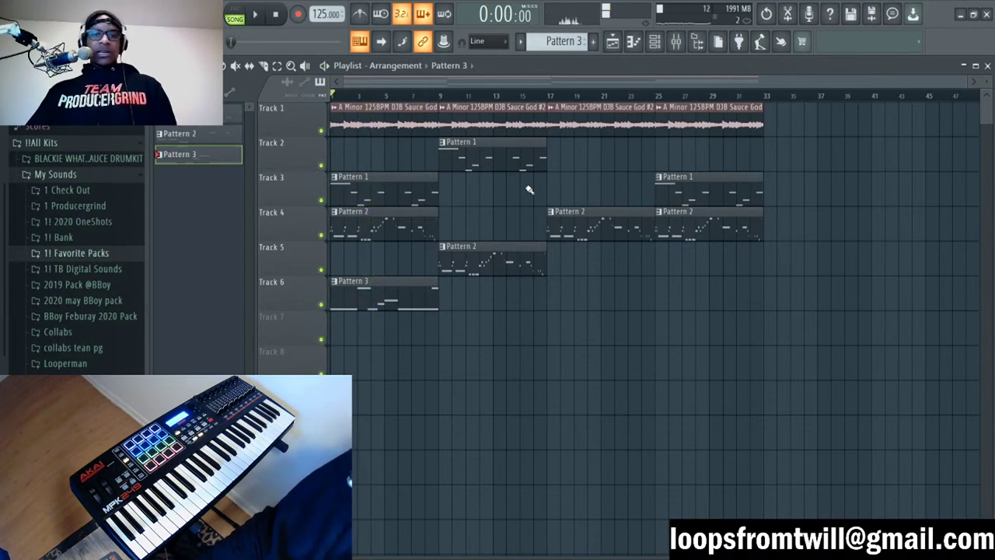
scroll(77, 249, "up", 1)
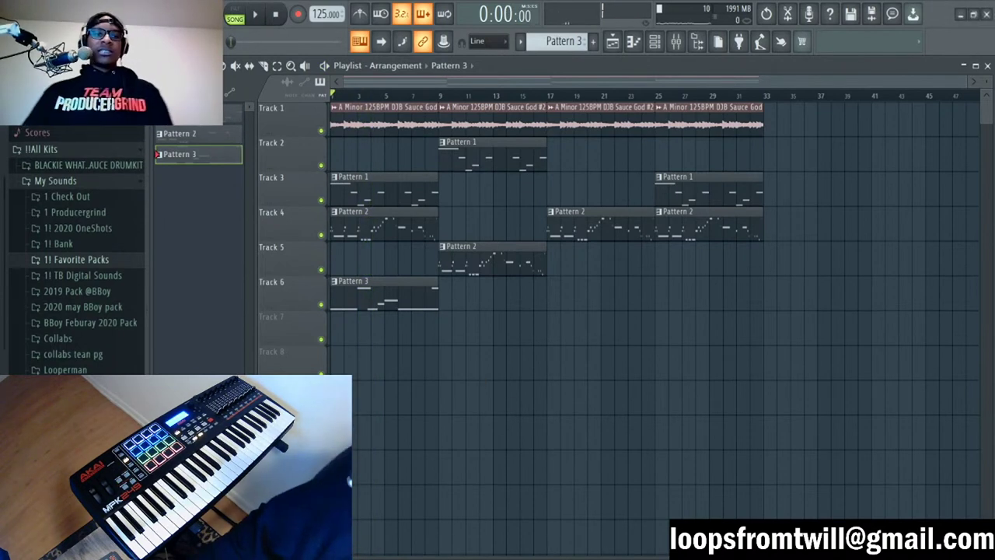
Step: Start a new project and place the MEMORIES Cmin bpm145 sample on Track 1 at bar 1
key("ctrl+n")
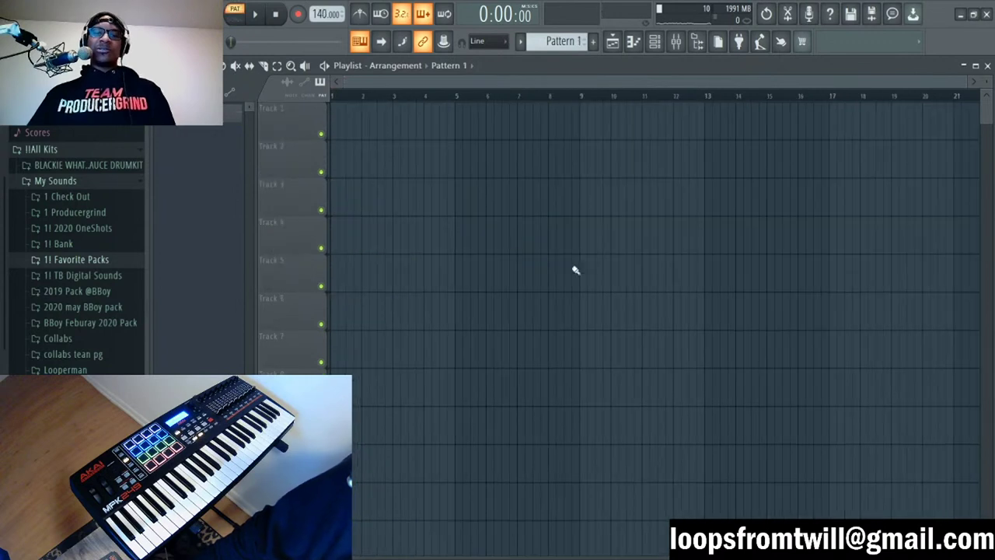
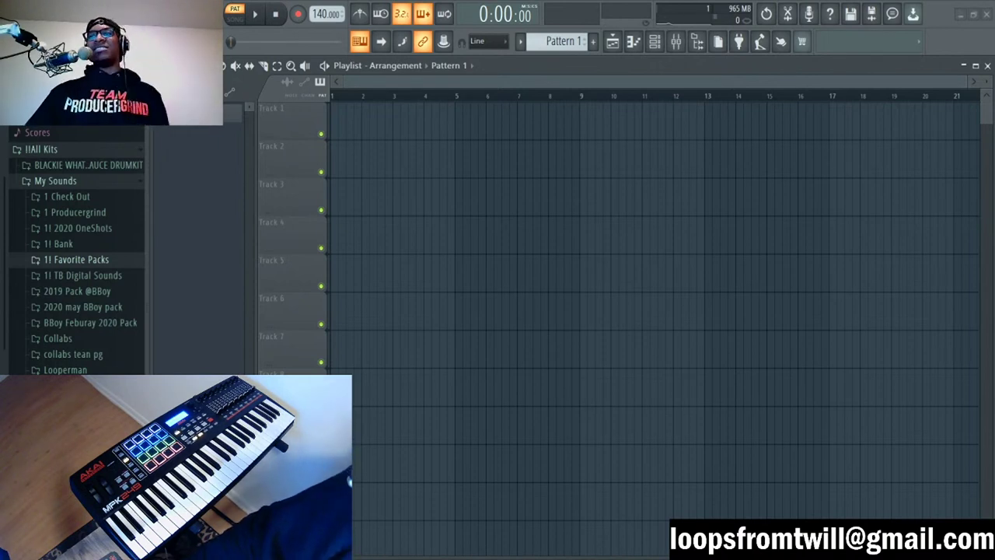
left_click_drag(370, 121, 378, 119)
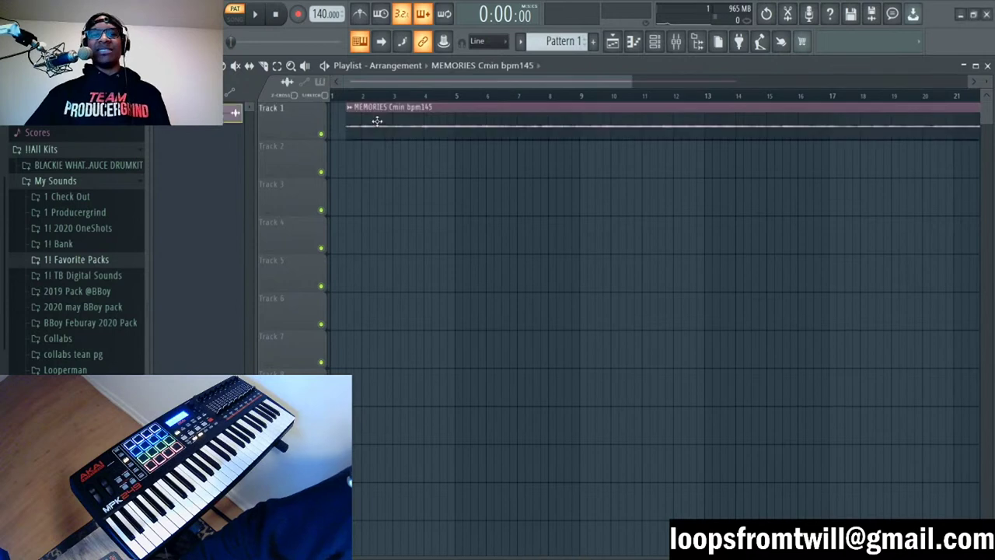
scroll(488, 97, "down", 3)
scroll(489, 97, "down", 1)
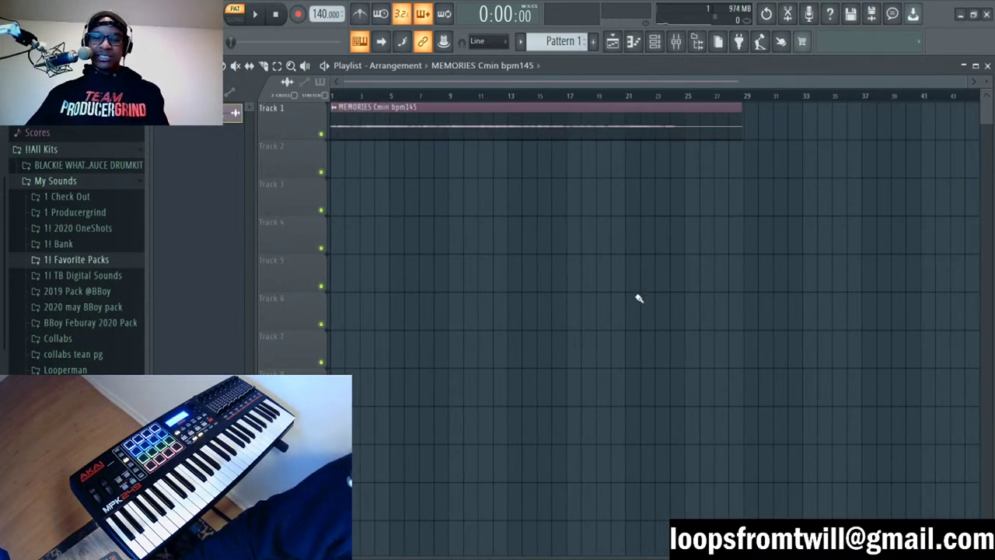
Step: Raise the Boost in the MEMORIES sample's precomputed effects while it plays, and close its channel settings
key("space")
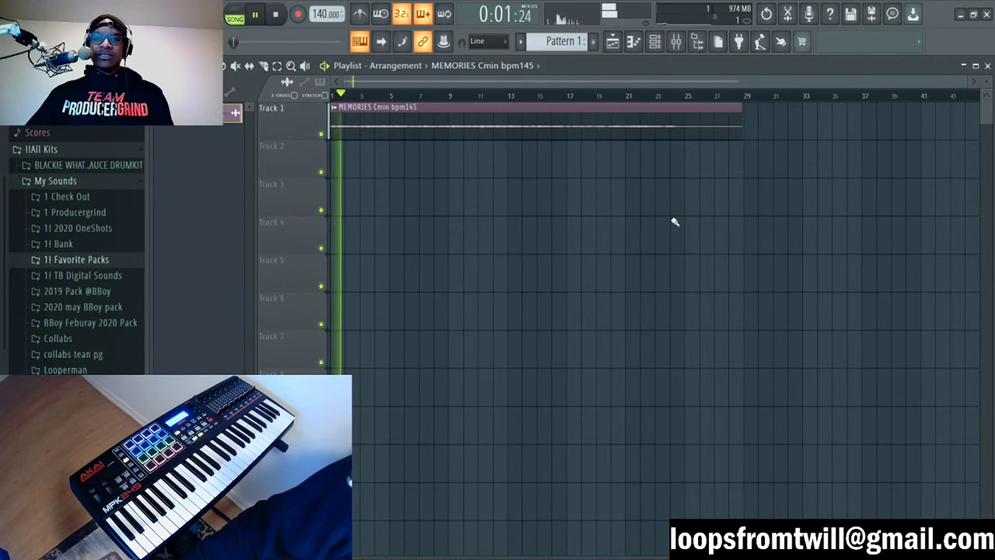
double_click(646, 124)
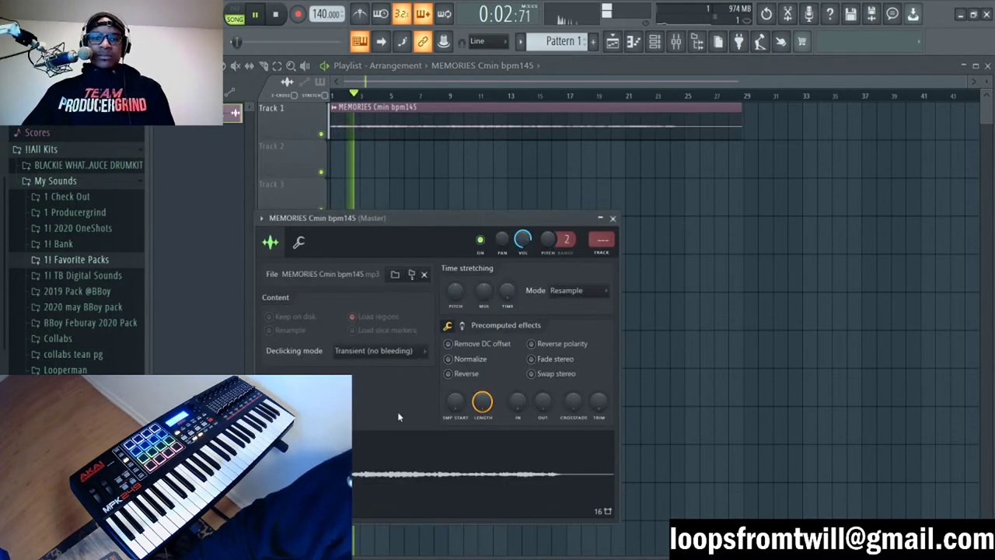
left_click(462, 325)
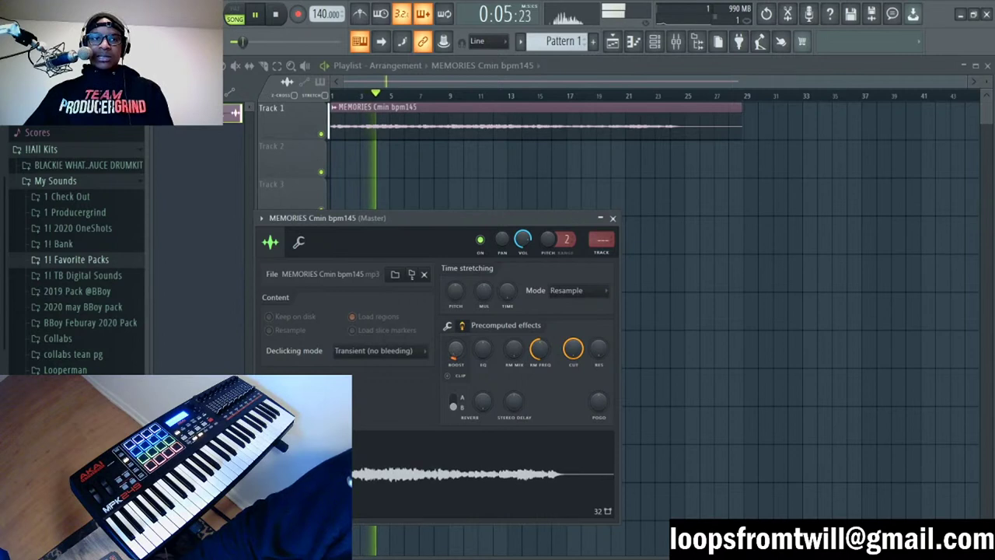
left_click_drag(456, 349, 456, 338)
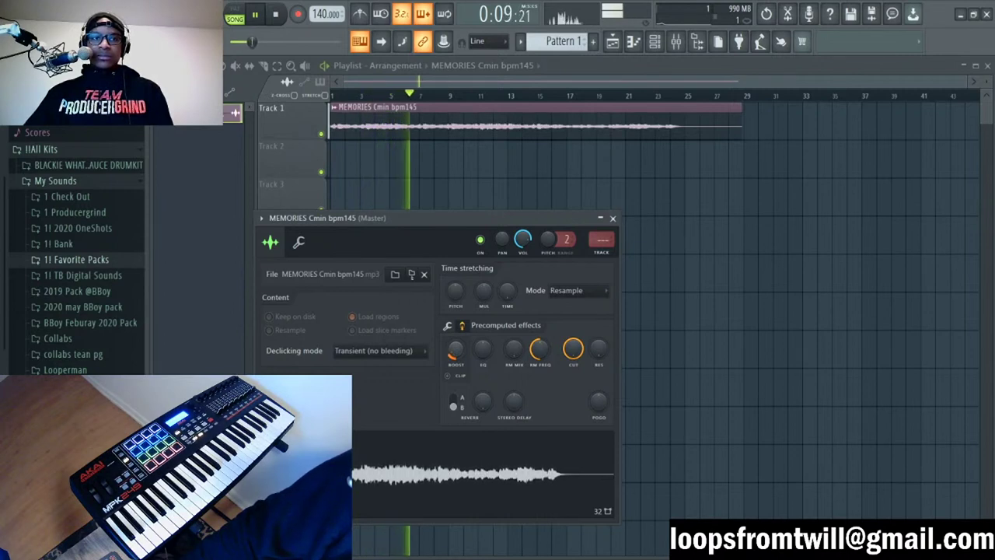
left_click(613, 218)
key("space")
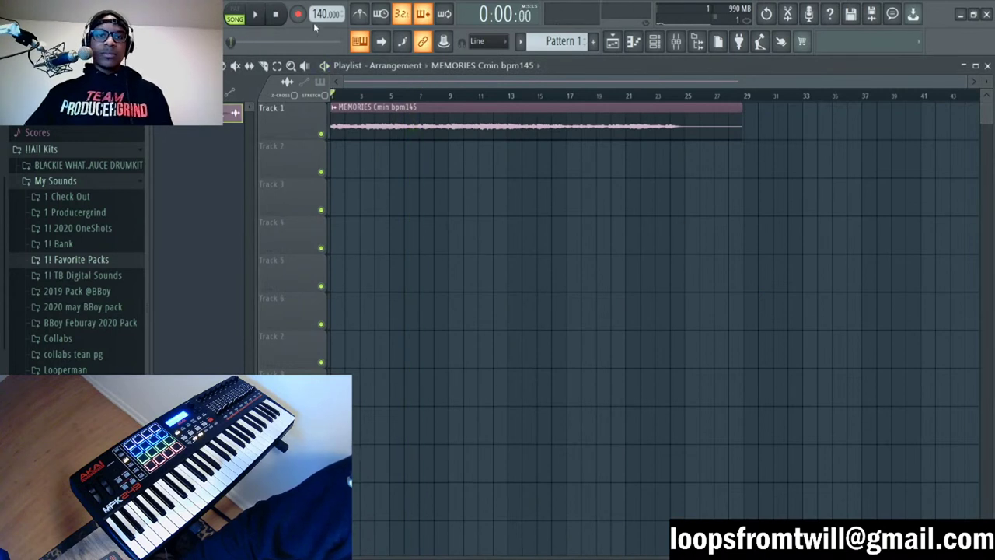
Step: Set the project tempo to 145 BPM and play the sample against the metronome to check its timing
left_click_drag(327, 13, 327, 6)
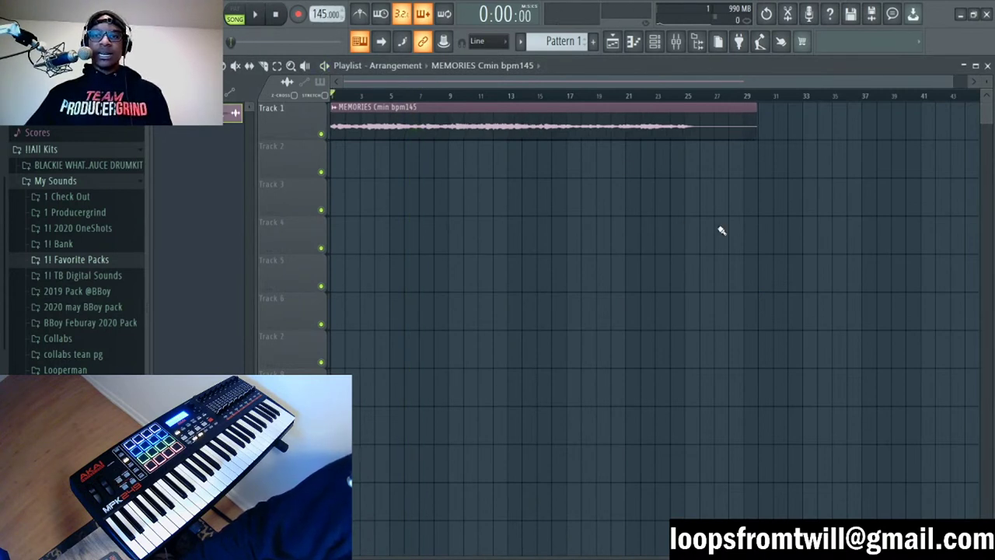
key("space")
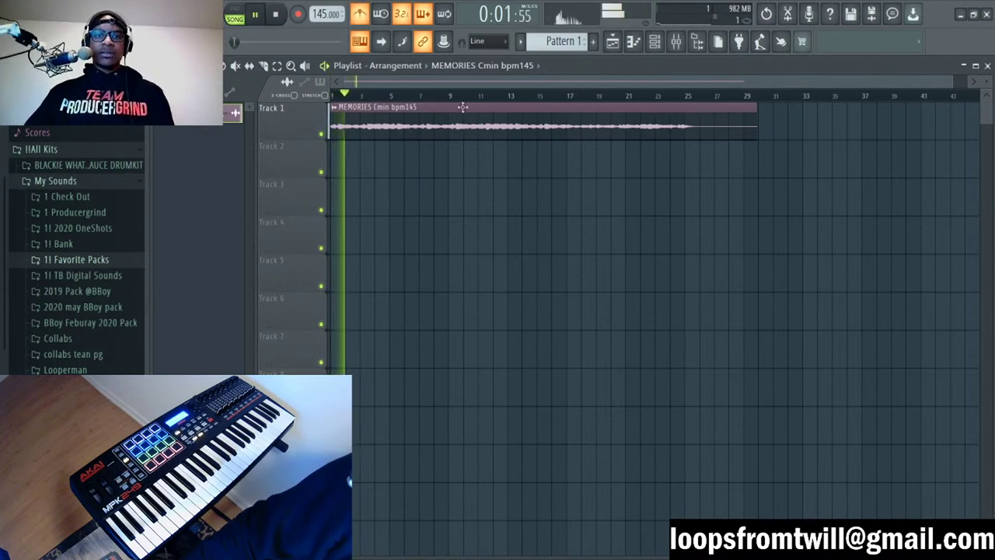
key("space")
Step: Trim the short silence at the start of the MEMORIES clip so its audio begins exactly at bar 1
scroll(948, 84, "up", 5)
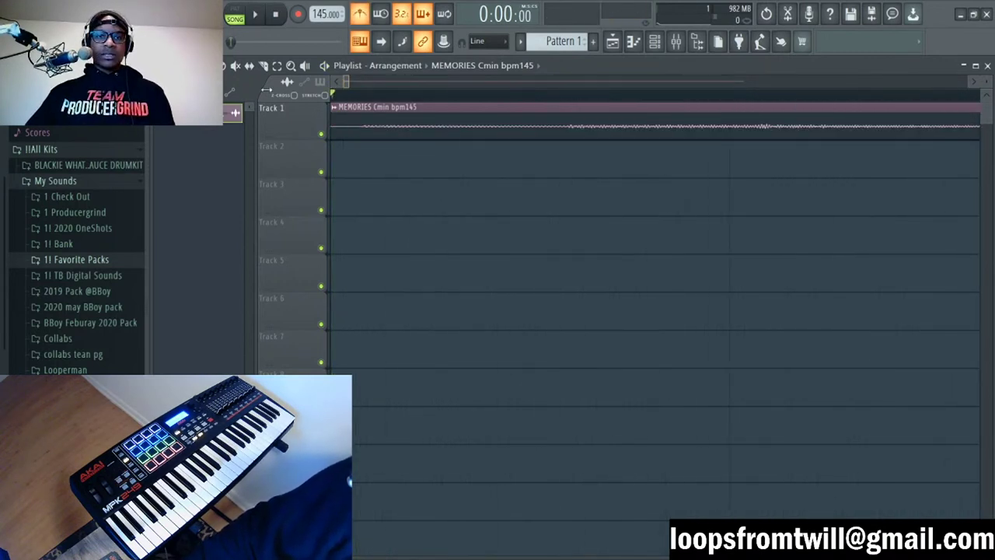
scroll(233, 89, "down", 1)
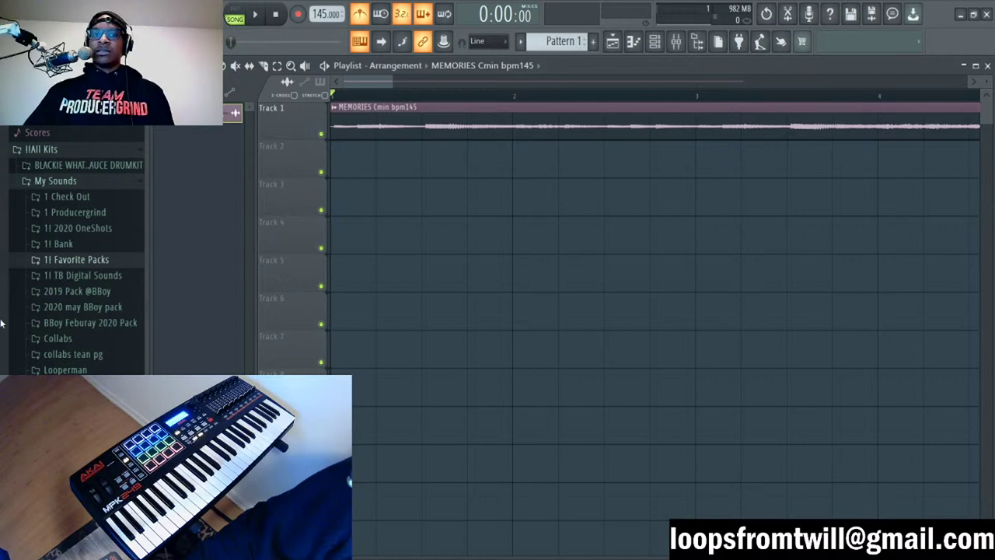
left_click_drag(393, 81, 350, 81)
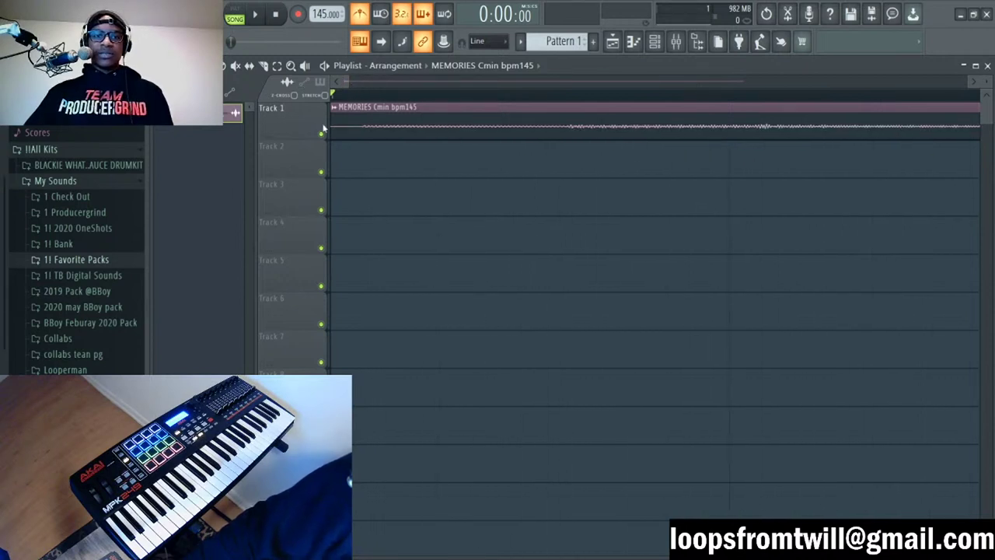
scroll(453, 190, "up", 3)
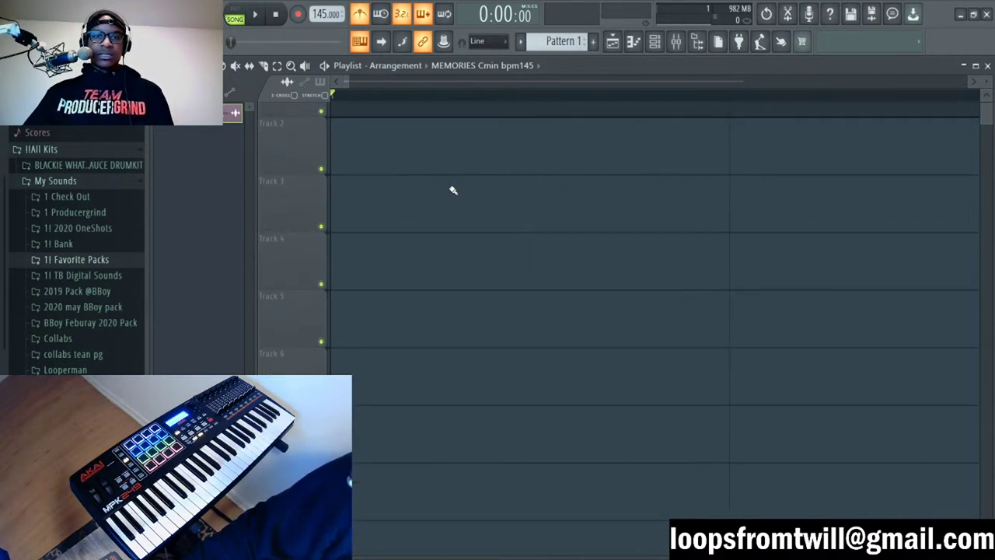
left_click_drag(341, 144, 269, 134)
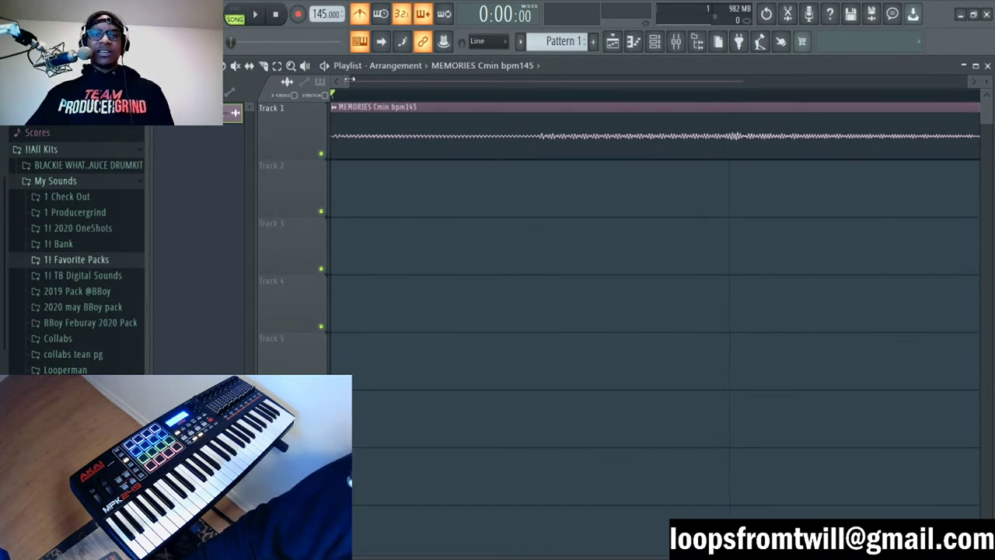
left_click_drag(346, 81, 824, 66)
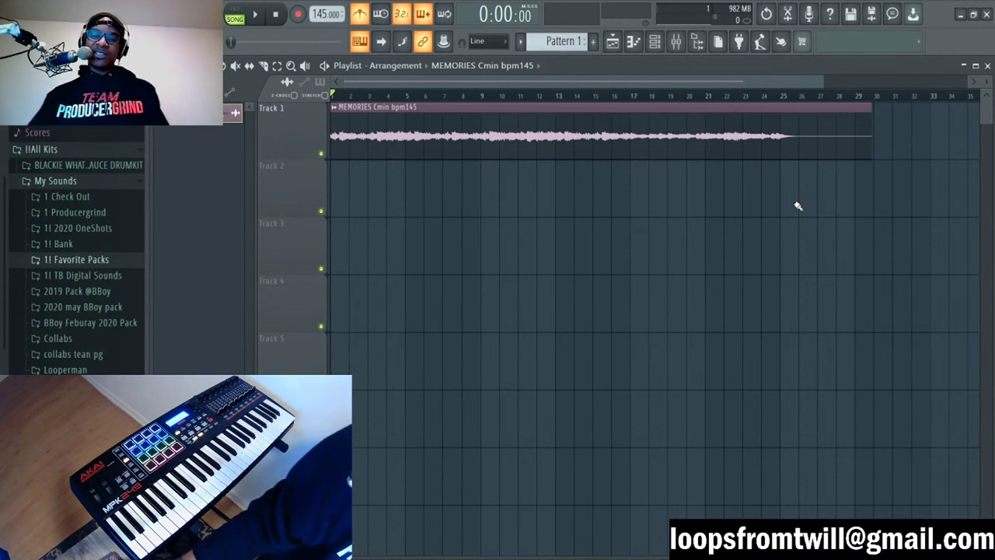
Step: Trim the silent tail of the MEMORIES clip back to about bar 25 during playback, and show the channel rack
key("space")
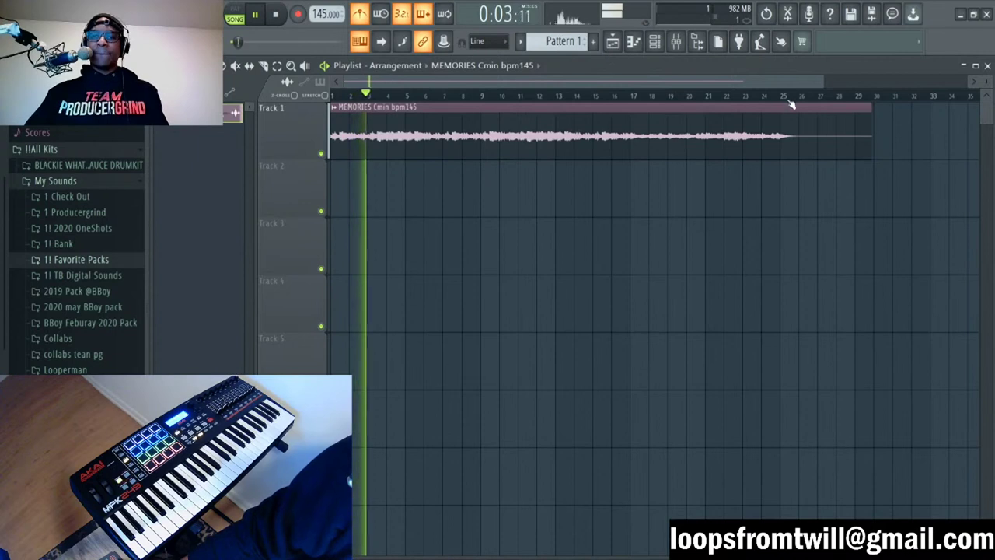
left_click_drag(781, 276, 787, 136)
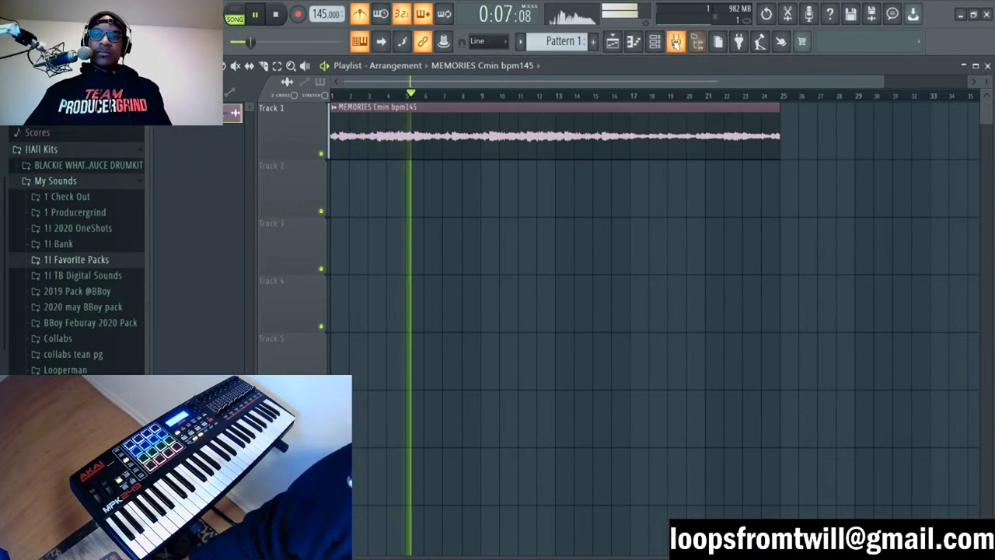
left_click(659, 44)
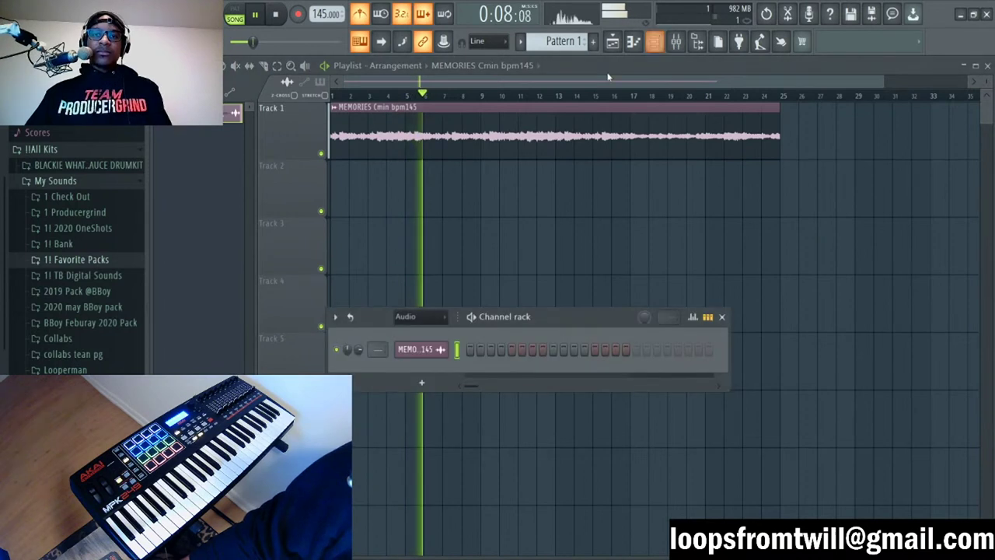
Step: Place Pattern 1 on Track 2 from bar 5 to bar 13 and play the arrangement from the start
left_click(410, 189)
key("space")
left_click_drag(423, 195, 555, 221)
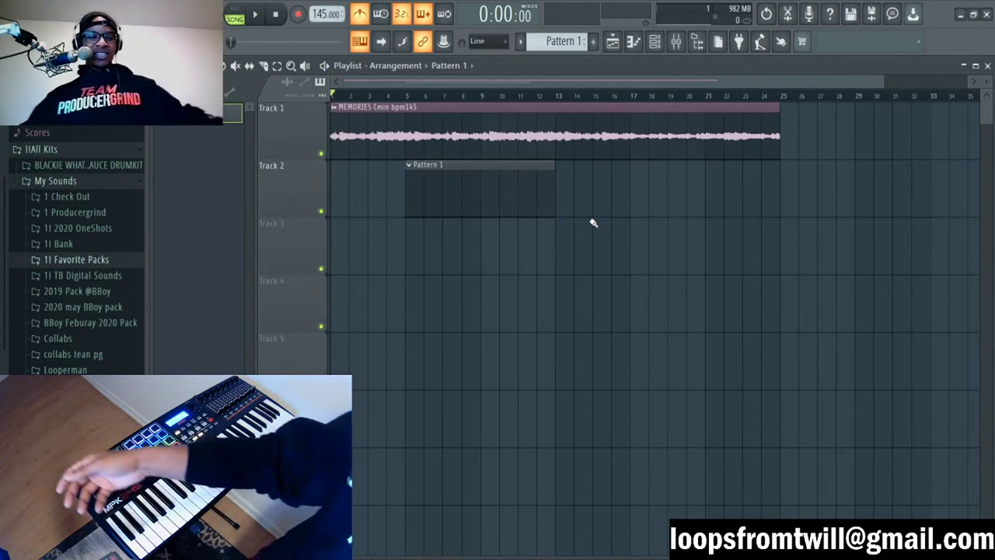
key("space")
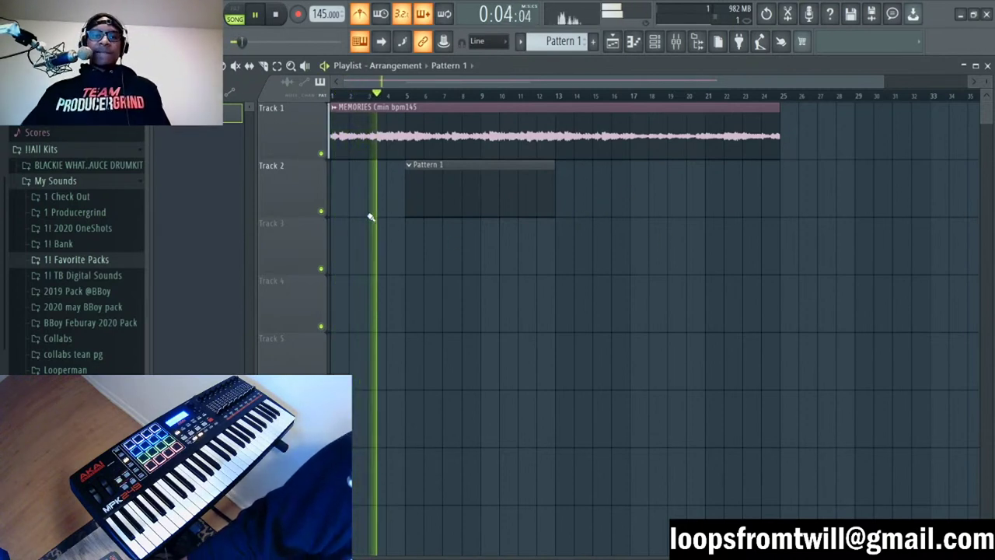
Step: Add LABS as a new instrument channel and restart the MEMORIES sample from the beginning
left_click(655, 42)
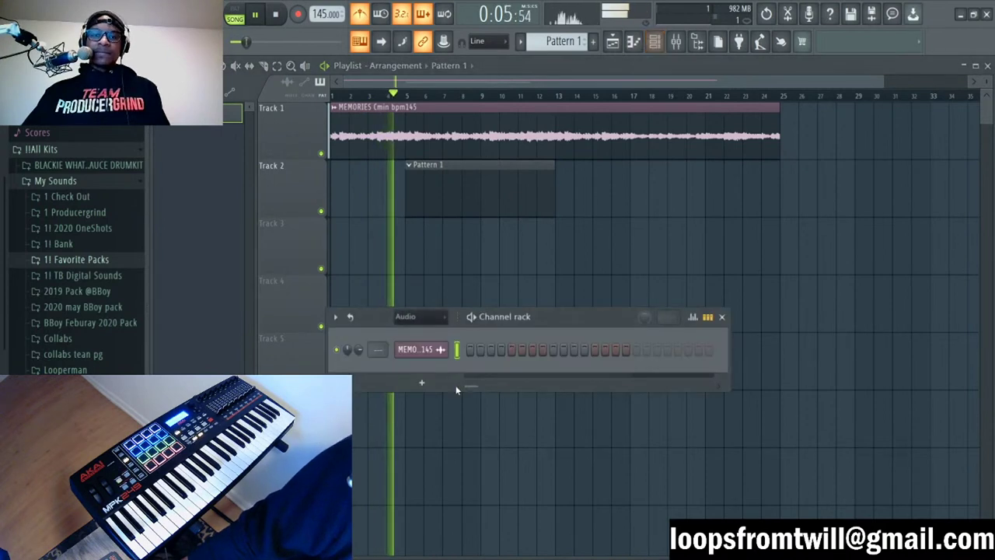
left_click(431, 318)
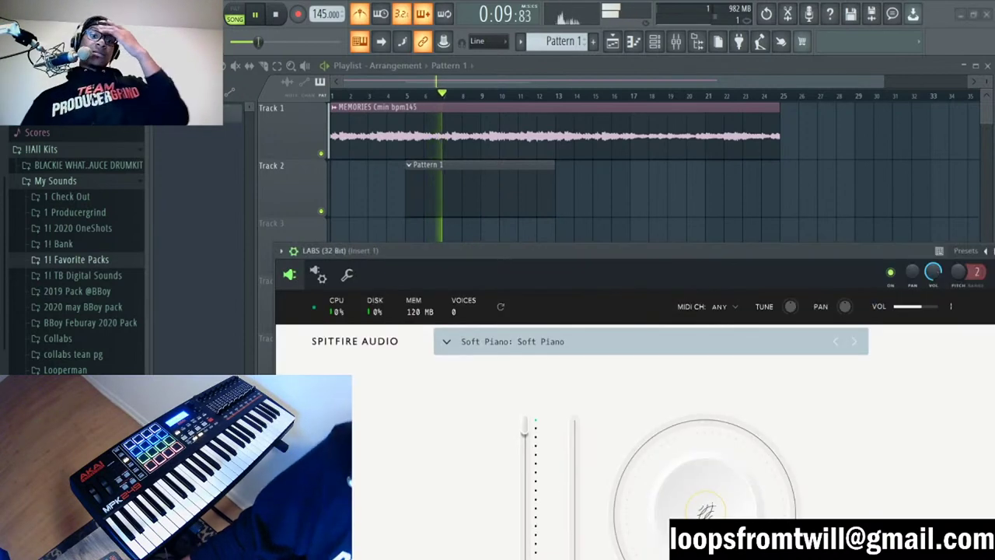
left_click_drag(584, 251, 470, 202)
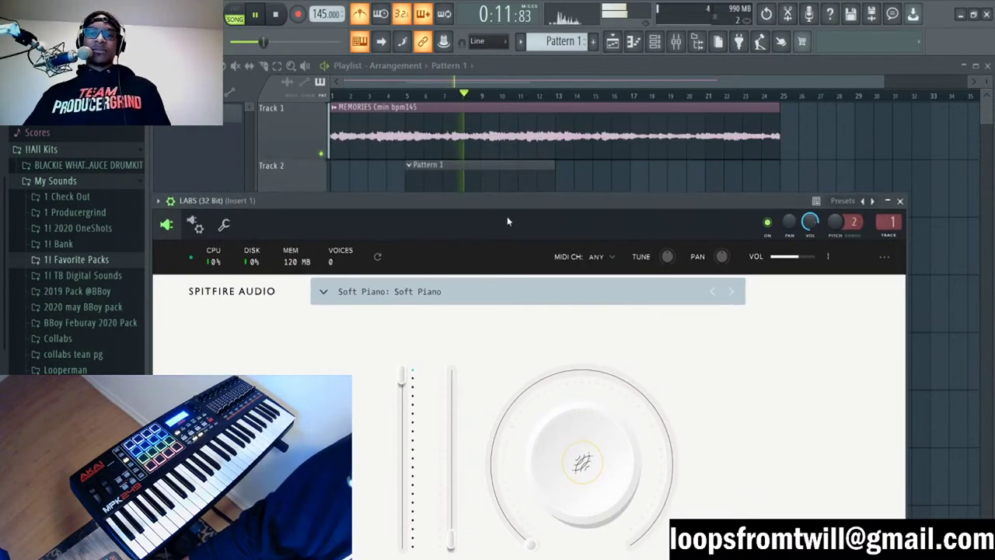
key("space")
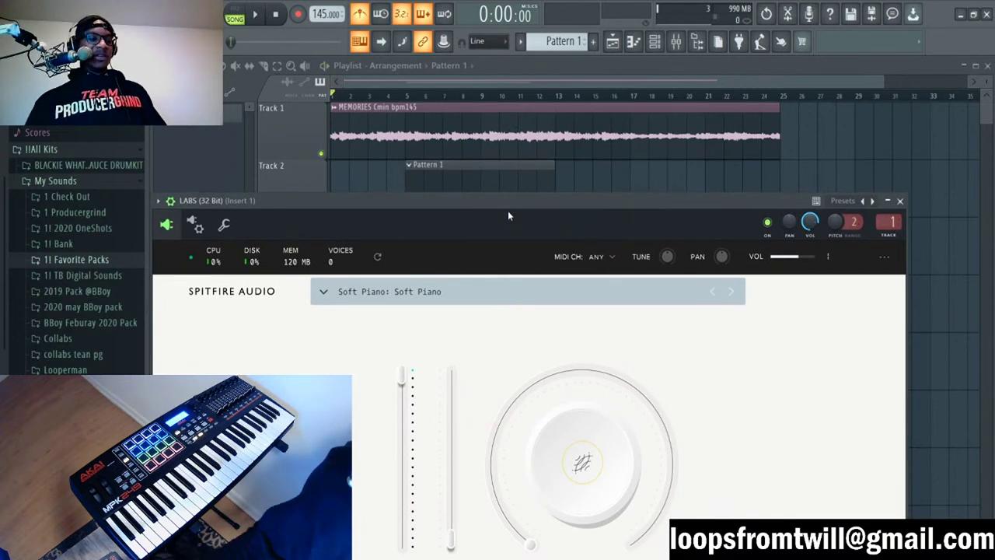
key("space")
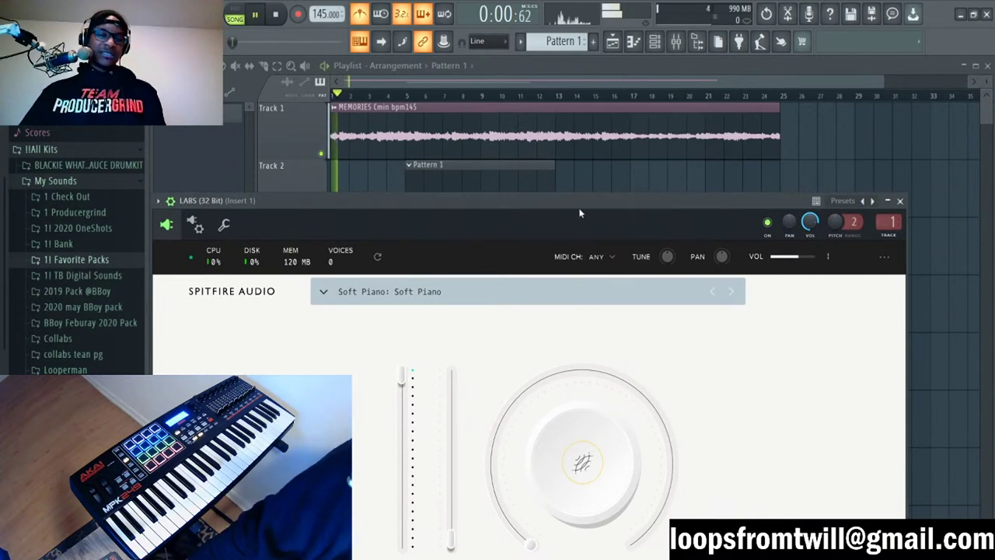
Step: Load the Moon Guitar 01 preset in LABS, audition it over the sample, and close the instrument window
left_click_drag(582, 213, 620, 110)
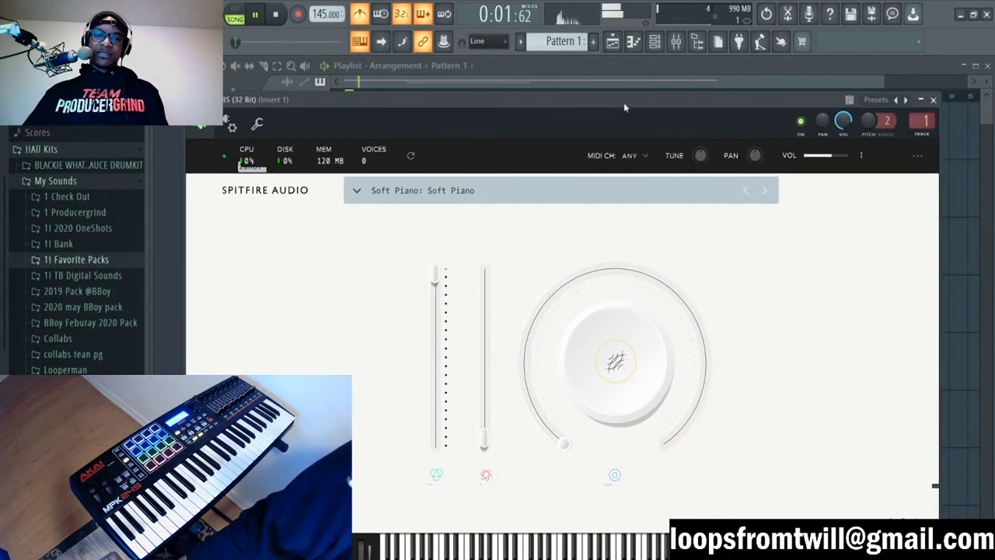
left_click(404, 198)
left_click(390, 344)
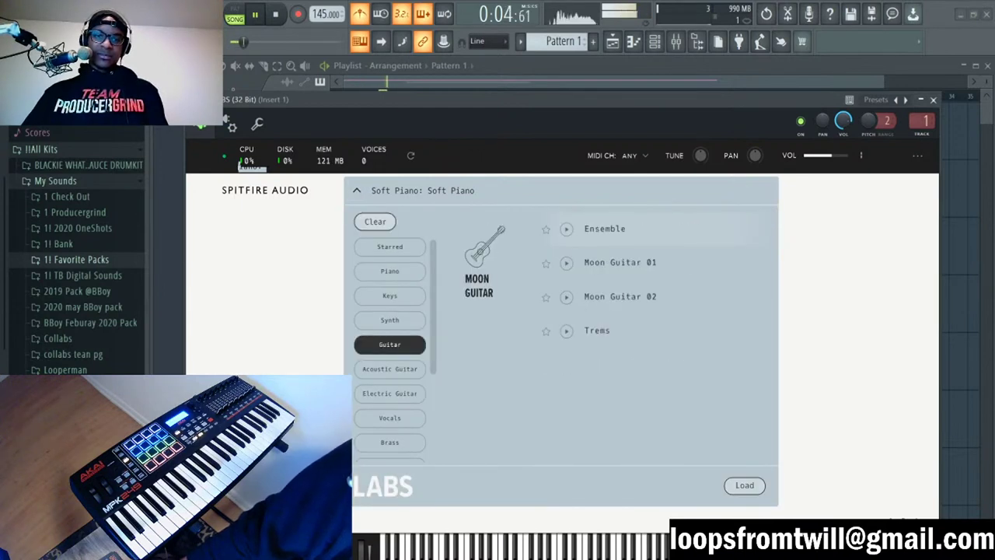
left_click(620, 262)
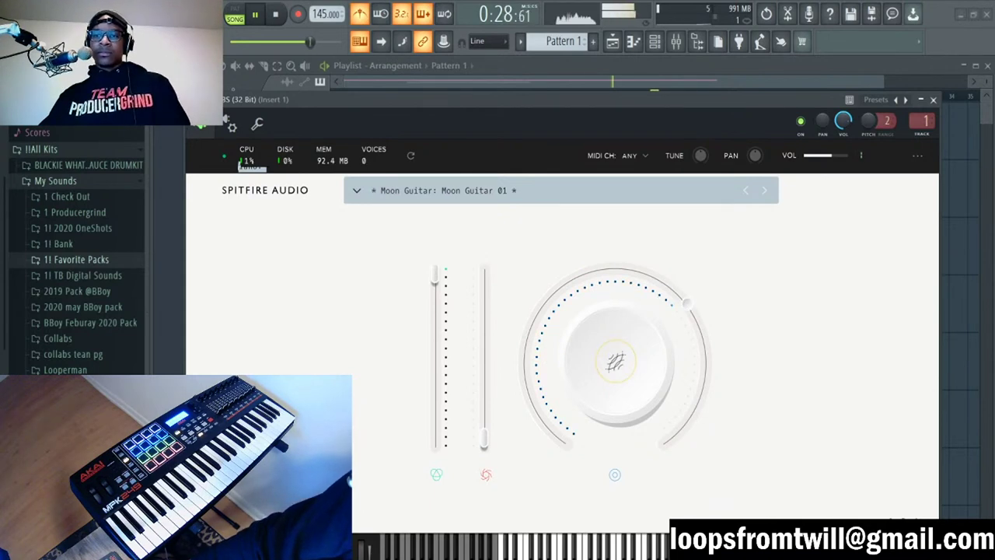
key("Escape")
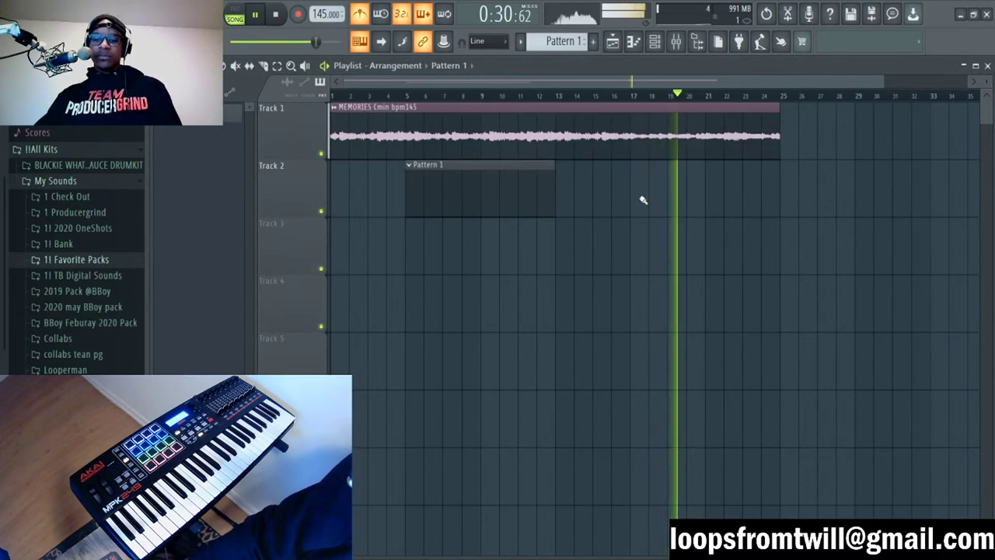
Step: Slice the MEMORIES clip at bars 17 and 9, and move the Pattern 1 clip down to Track 3
left_click_drag(643, 200, 634, 148)
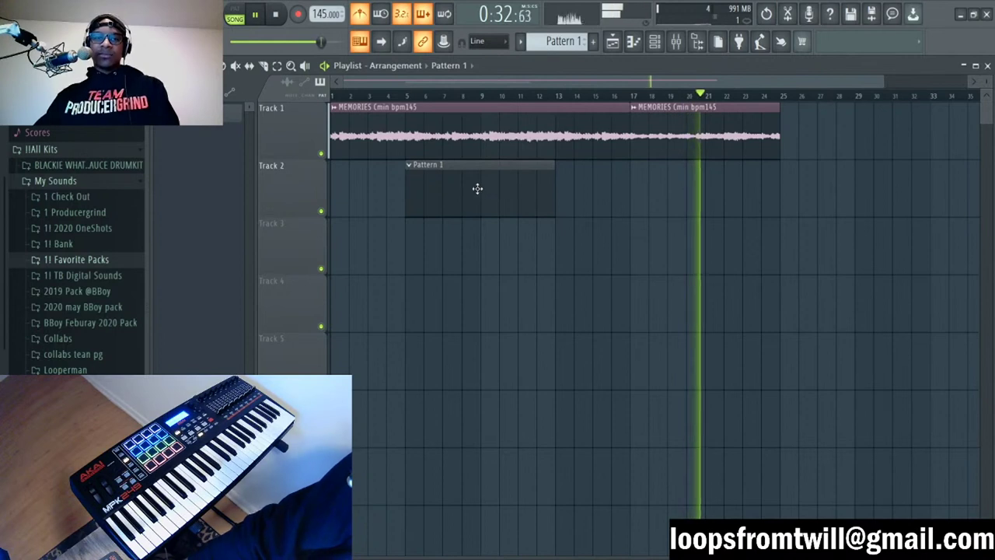
left_click_drag(477, 188, 477, 262)
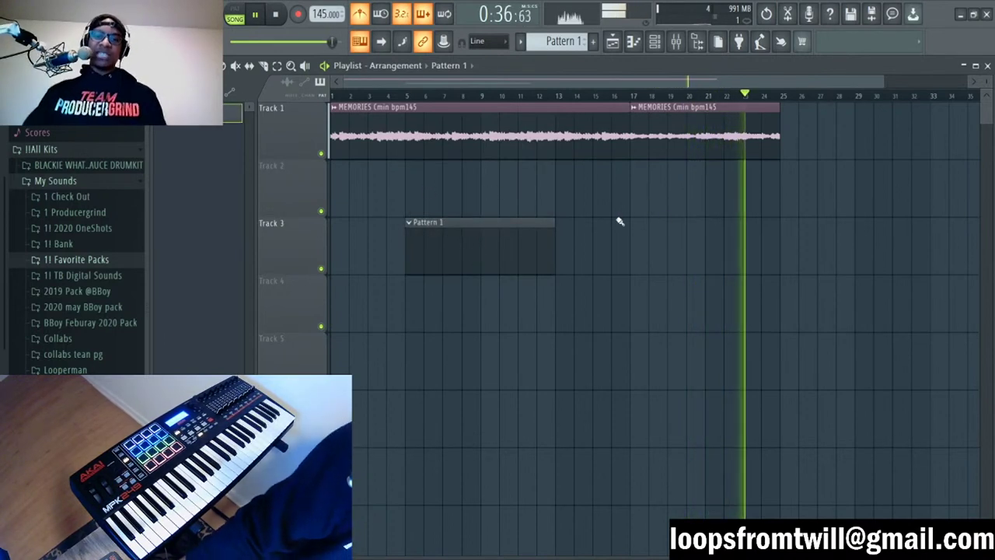
left_click_drag(497, 222, 482, 105)
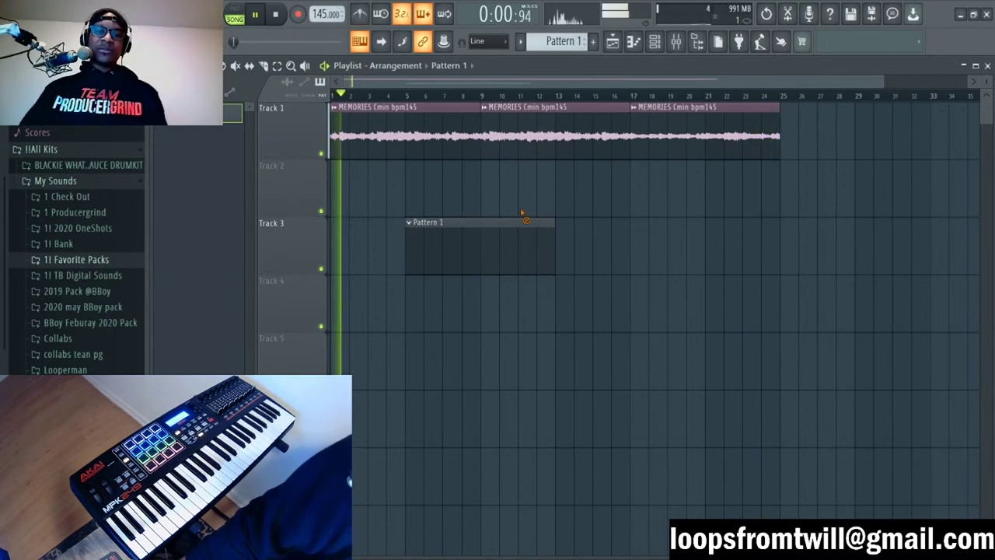
Step: Set the song position to bar 5 and rehearse the LABS guitar over the sample from there, with the channel rack shown
key("space")
left_click(405, 94)
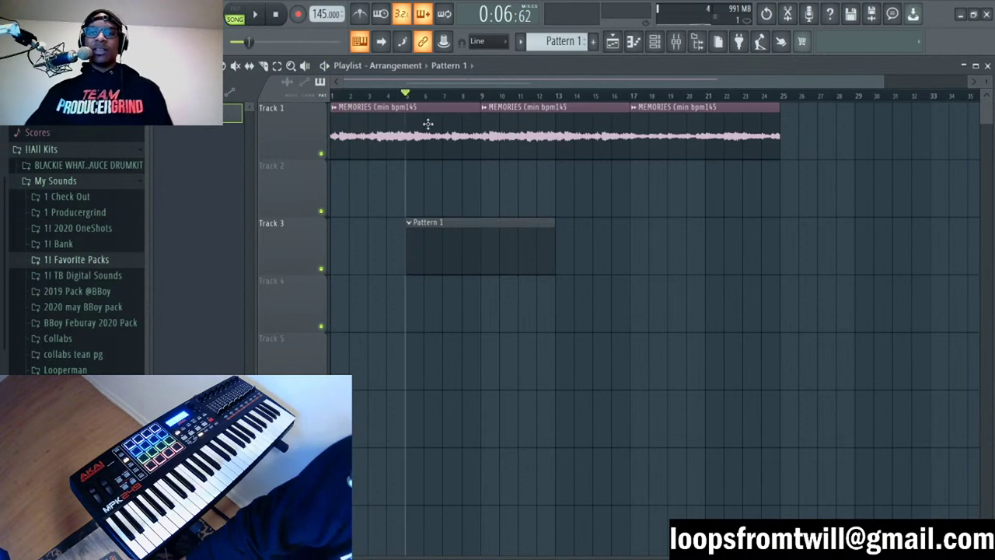
left_click(655, 41)
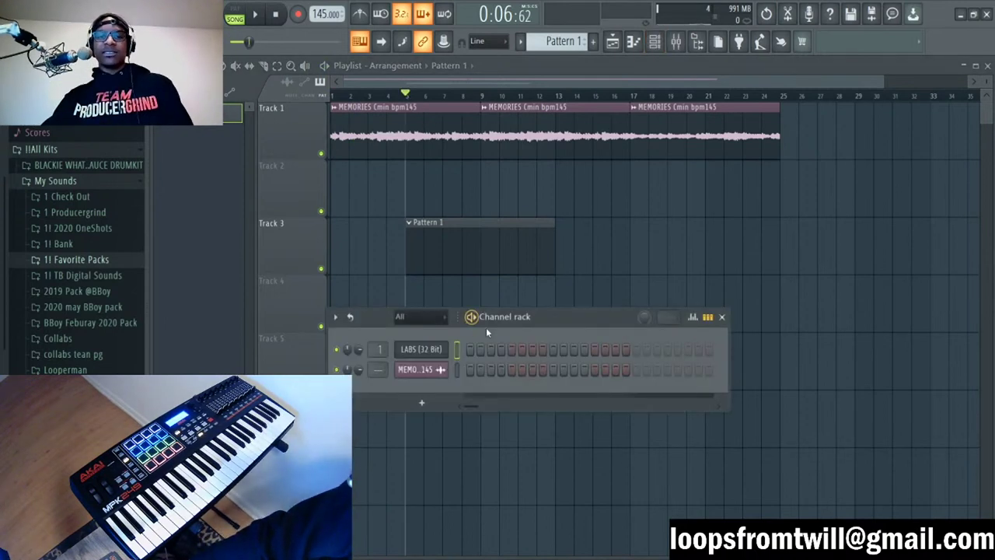
left_click_drag(593, 325, 597, 320)
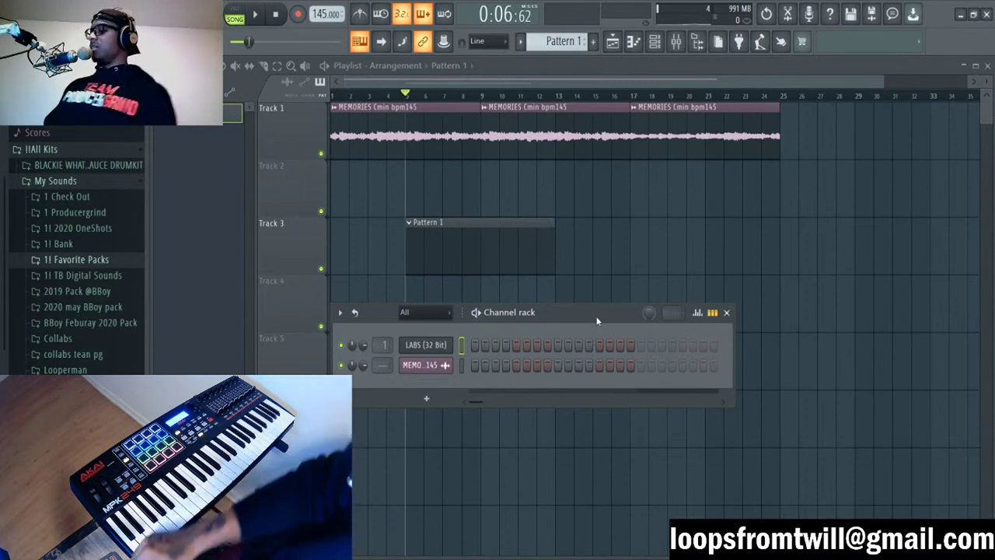
key("F6")
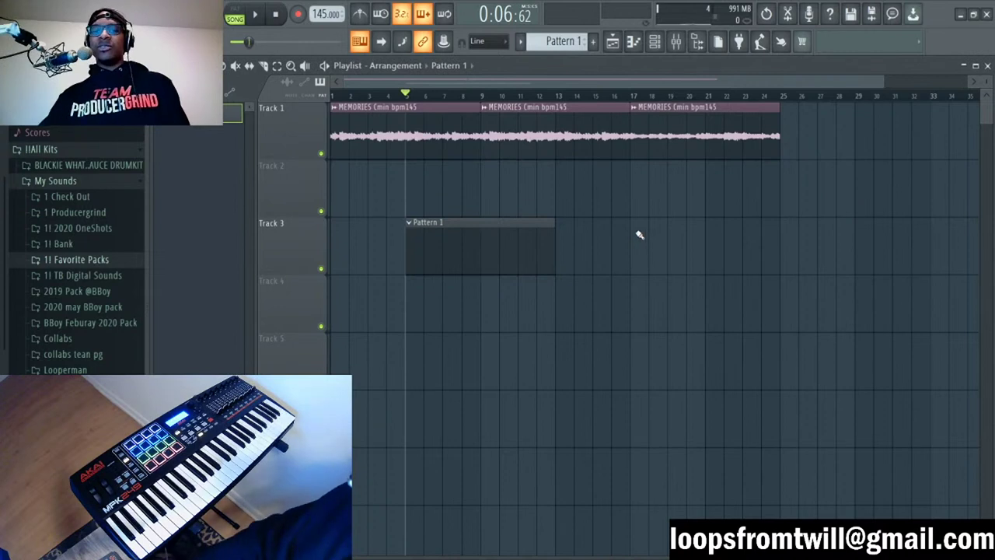
left_click(654, 41)
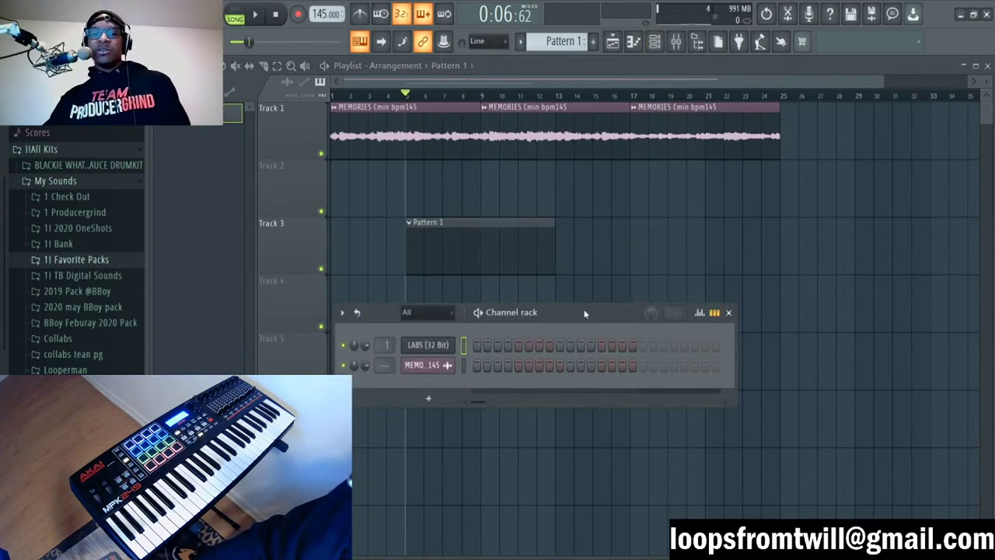
left_click_drag(583, 310, 585, 285)
key("F6")
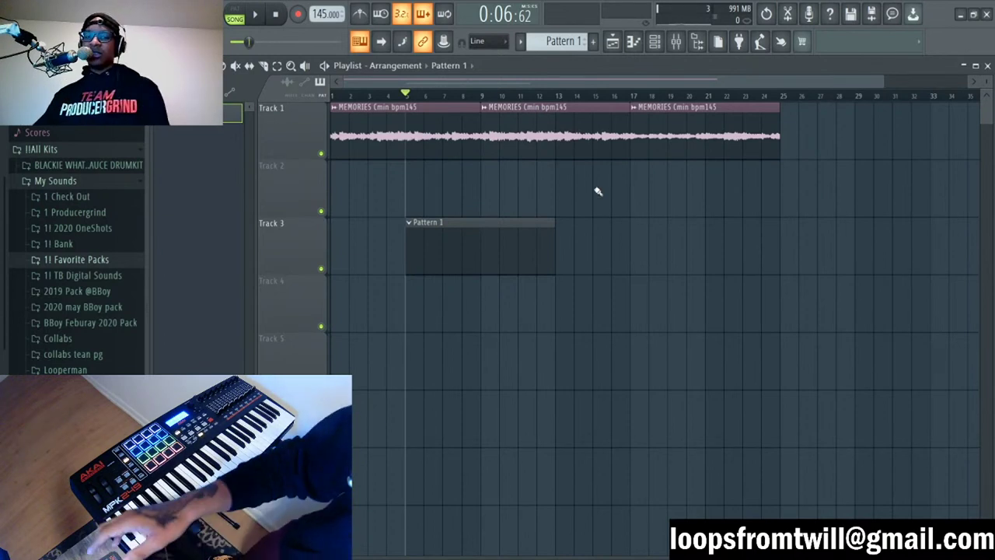
key("space")
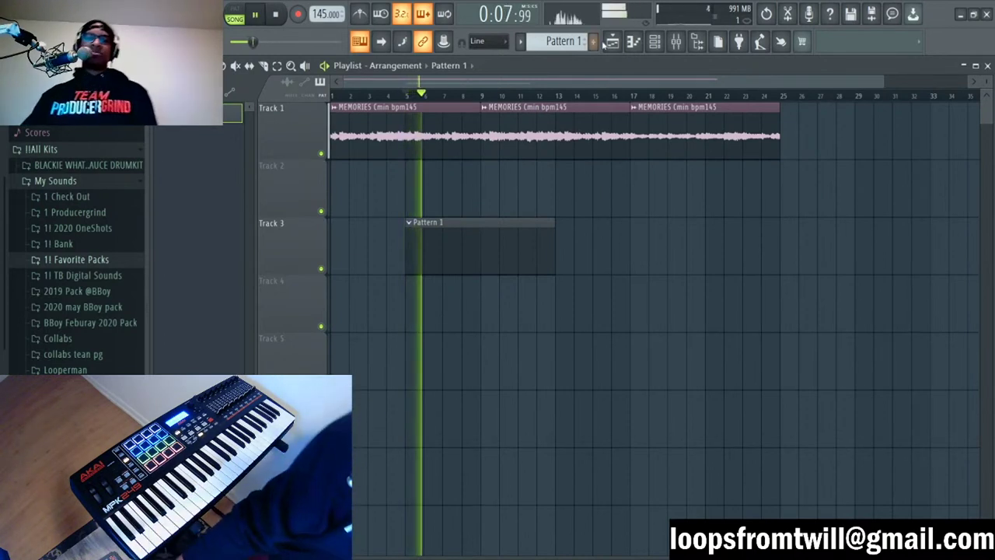
key("F6")
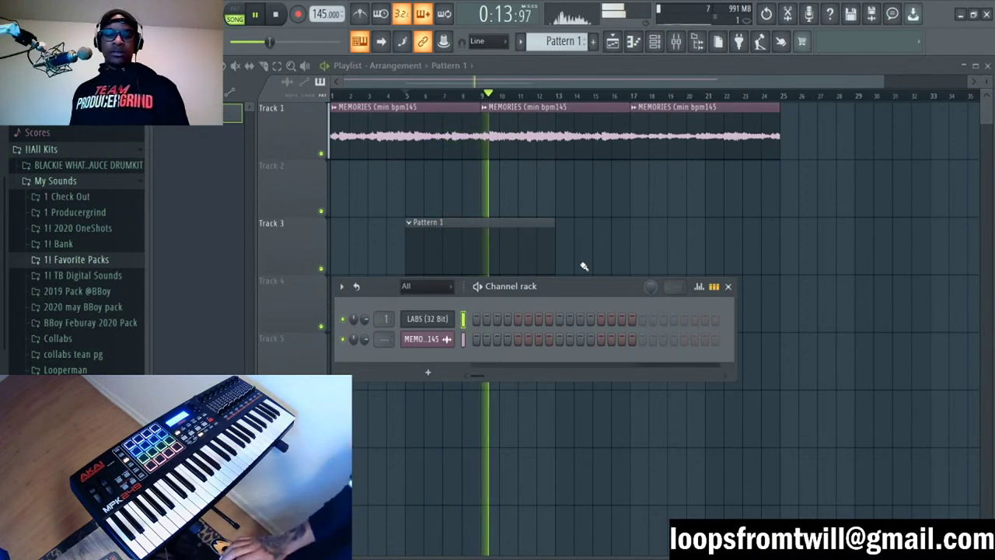
key("space")
key("space")
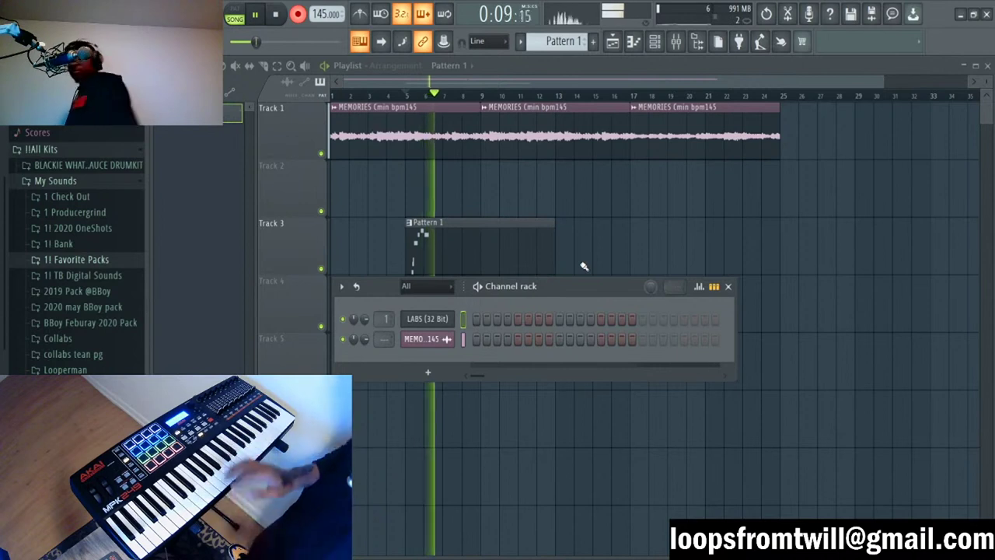
key("space")
key("ctrl+z")
Step: Record a Moon Guitar melody into Pattern 1 over the sample from bar 5, and stop after the clip's end
key("space")
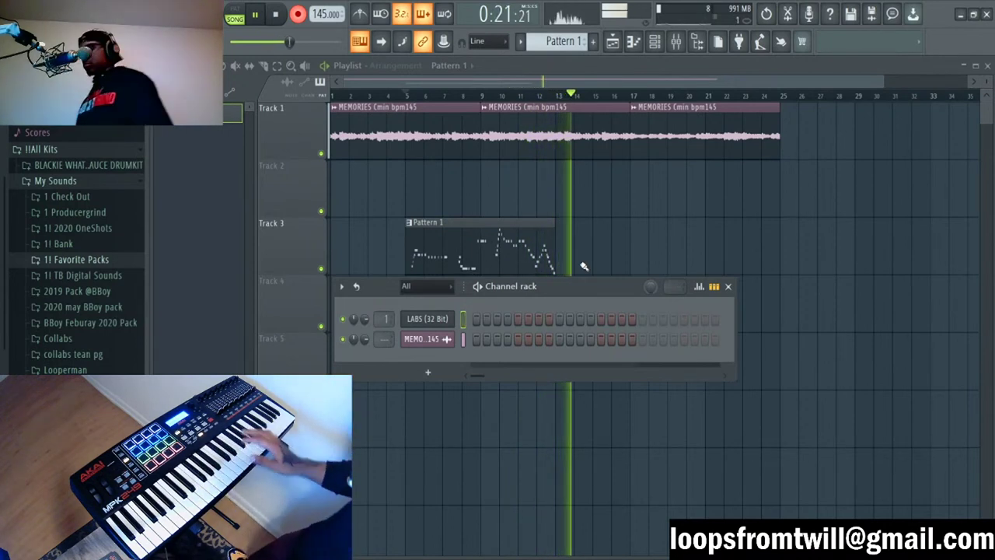
key("F6")
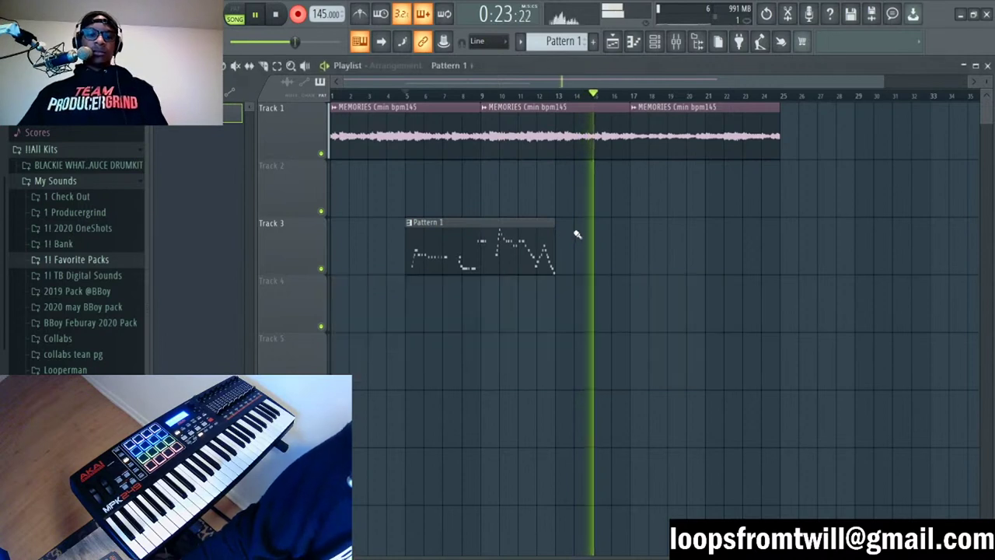
key("space")
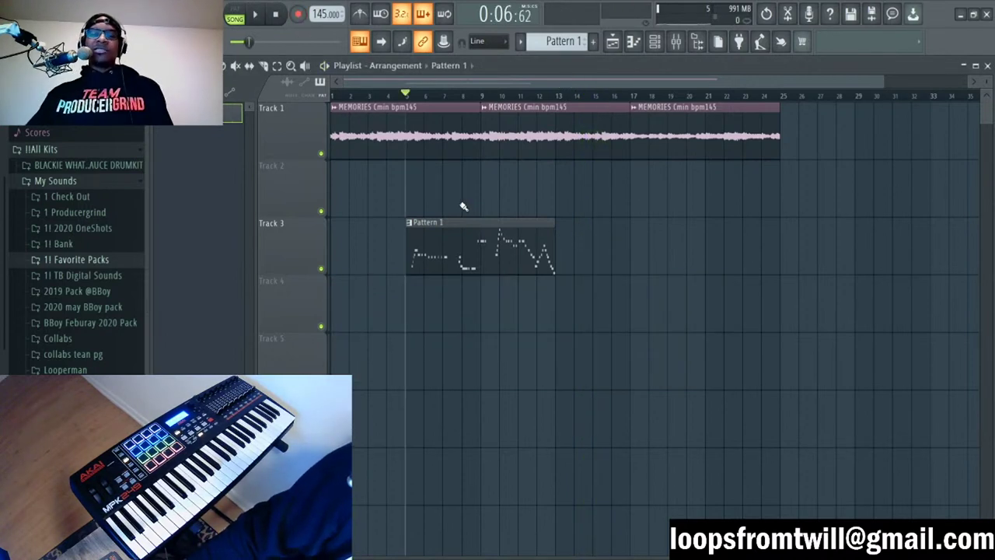
Step: Open the recorded LABS melody in the piano roll and lower the C#5 note at bar 2 to C5 during playback
double_click(479, 240)
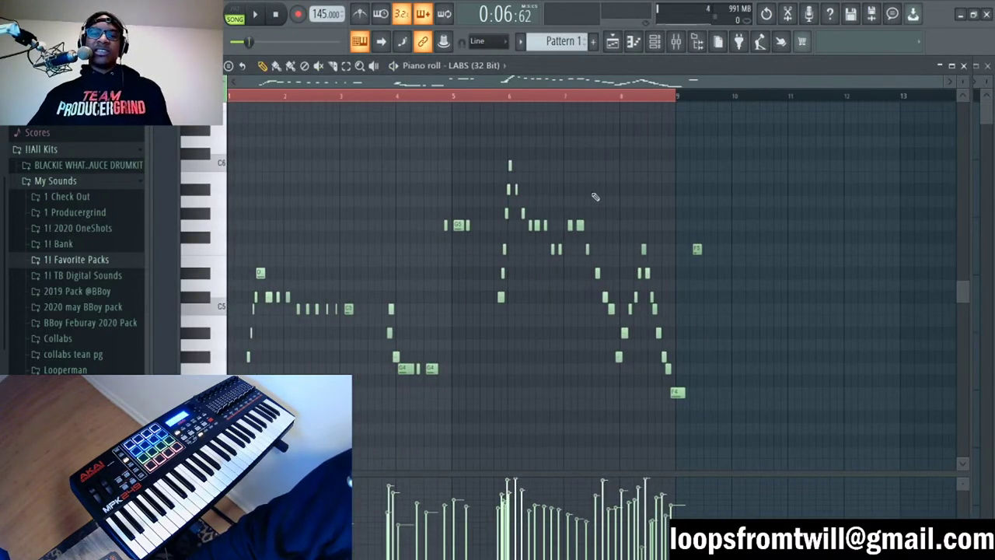
left_click_drag(521, 158, 566, 203)
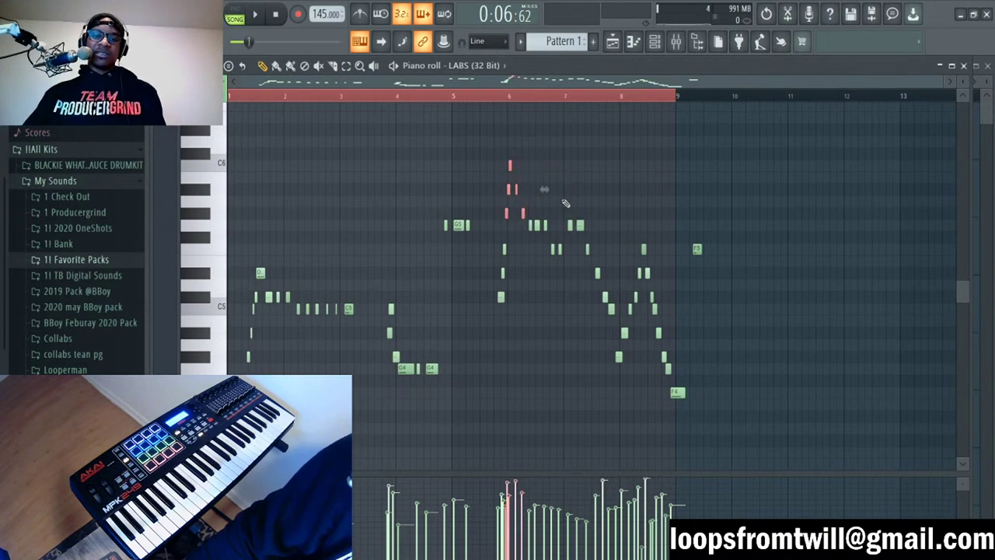
left_click_drag(317, 221, 234, 314)
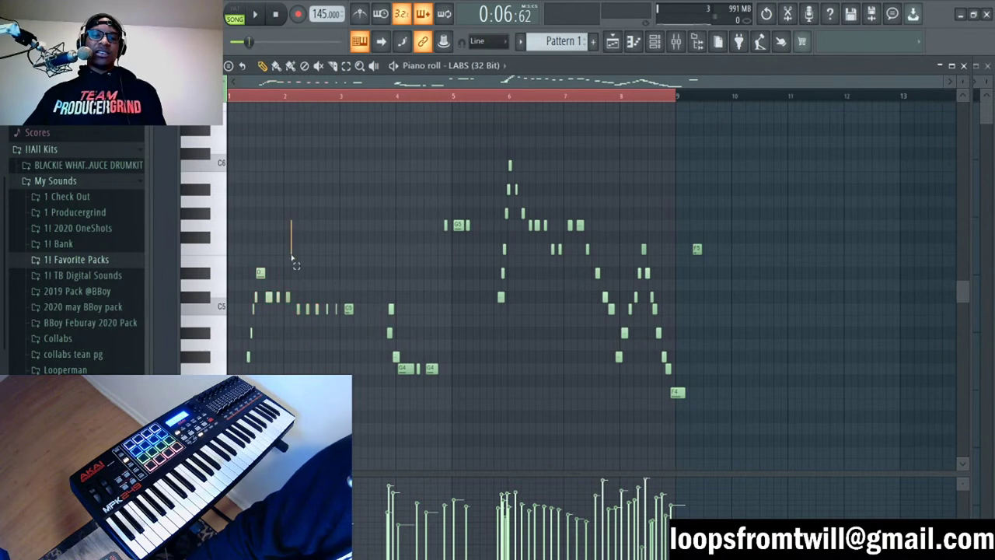
left_click_drag(291, 259, 246, 333)
key("space")
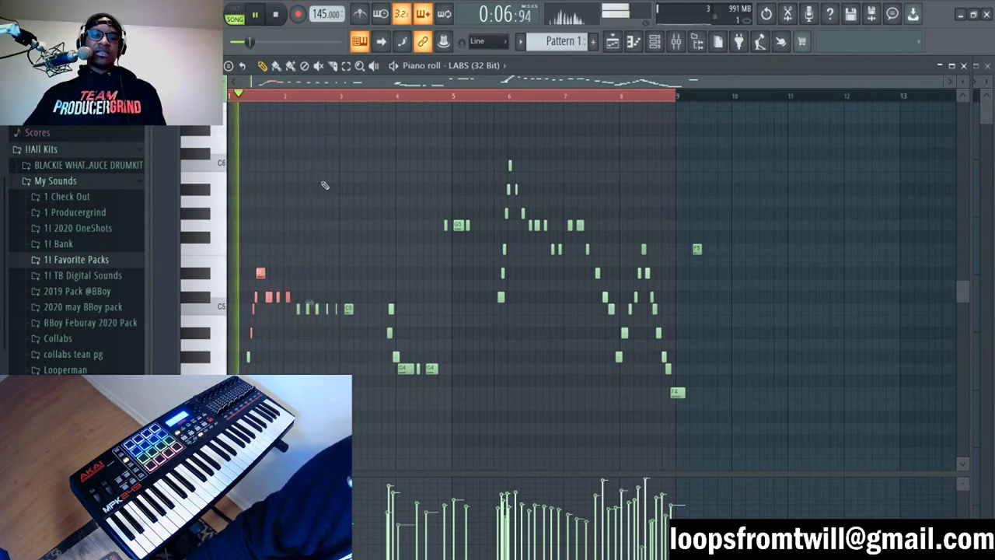
key("ctrl+d")
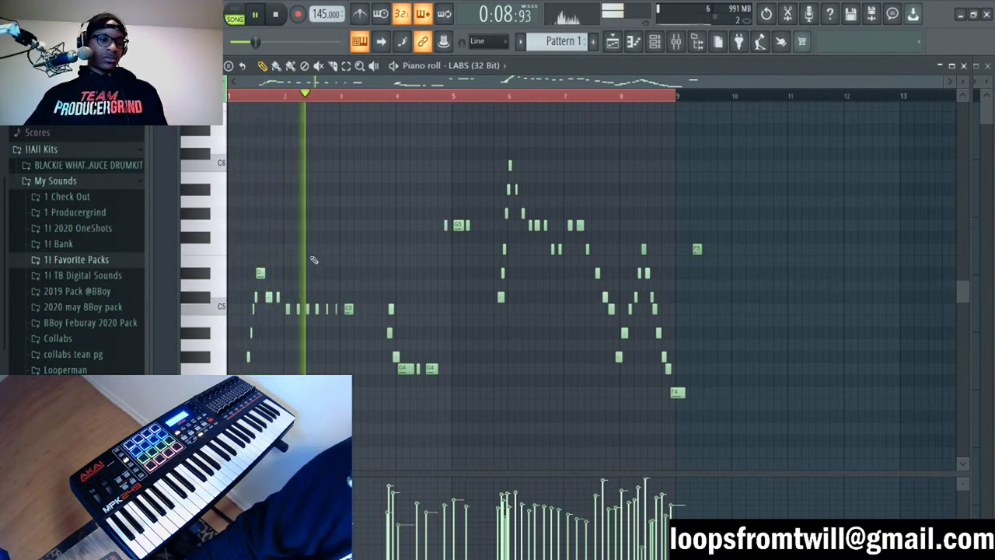
Step: Lower the C#5 note just before bar 2 to C5 while replaying the melody from its start
left_click(278, 297)
key("space")
key("space")
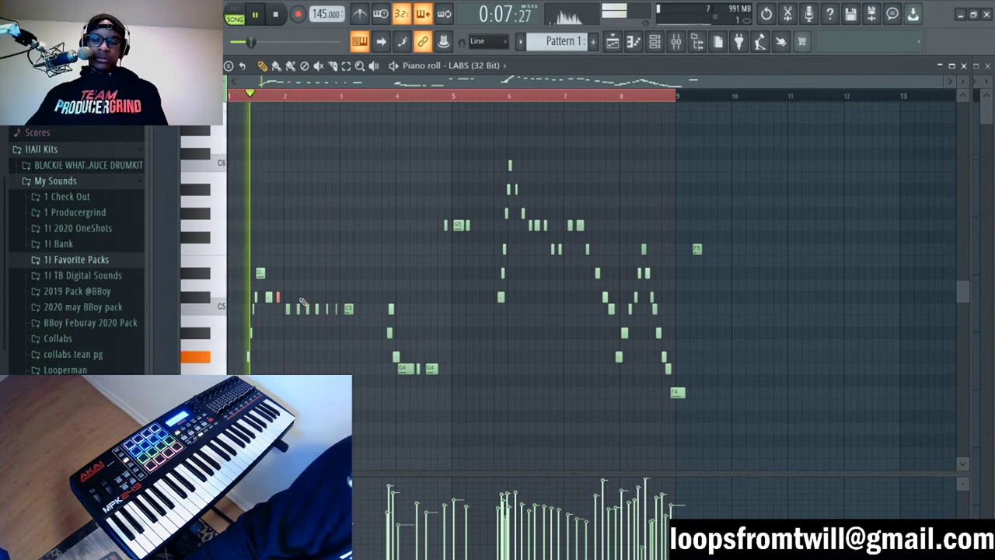
key("shift+Down")
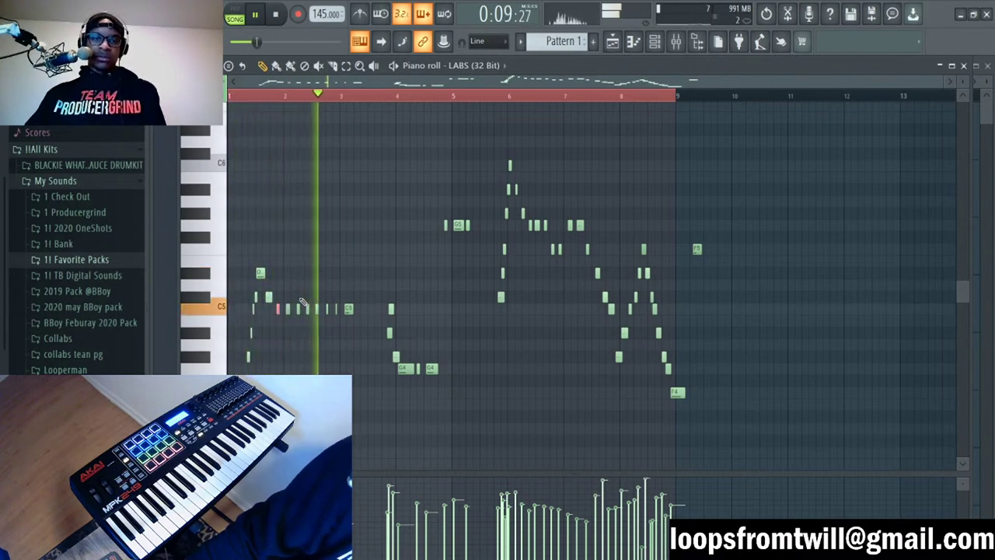
Step: Fine-tune the run of repeated C5 notes through bar 2 of the LABS melody while listening to it
left_click(325, 310)
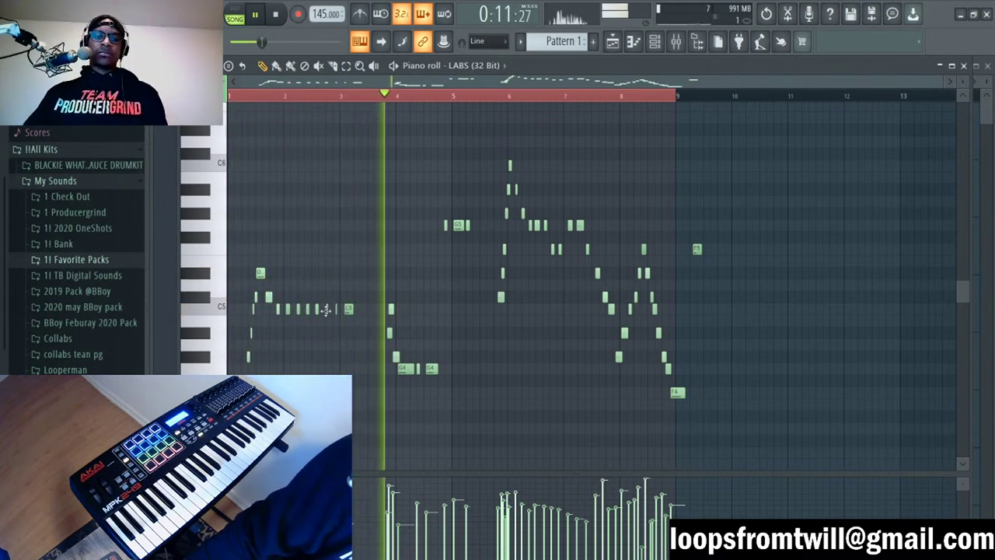
left_click_drag(311, 296, 338, 323)
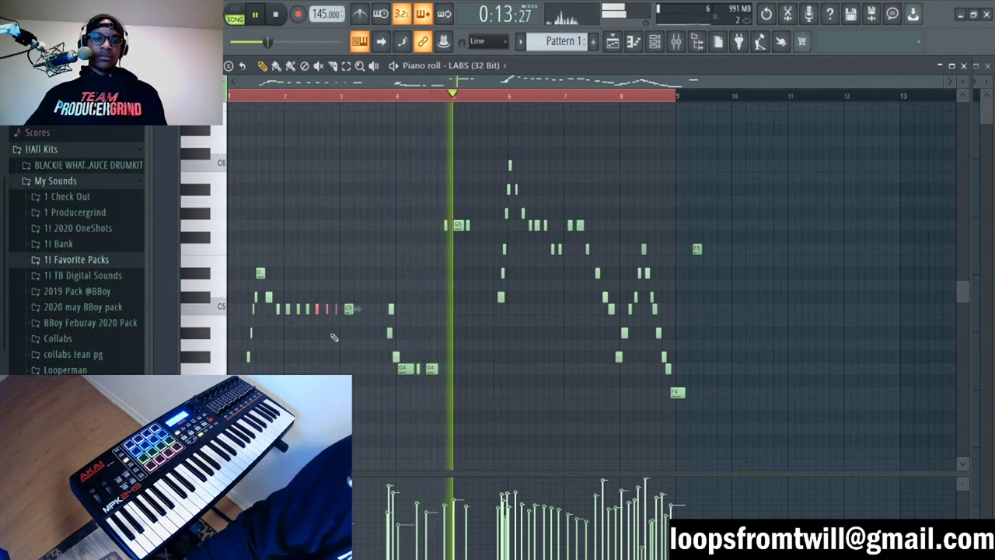
left_click_drag(274, 303, 347, 335)
key("space")
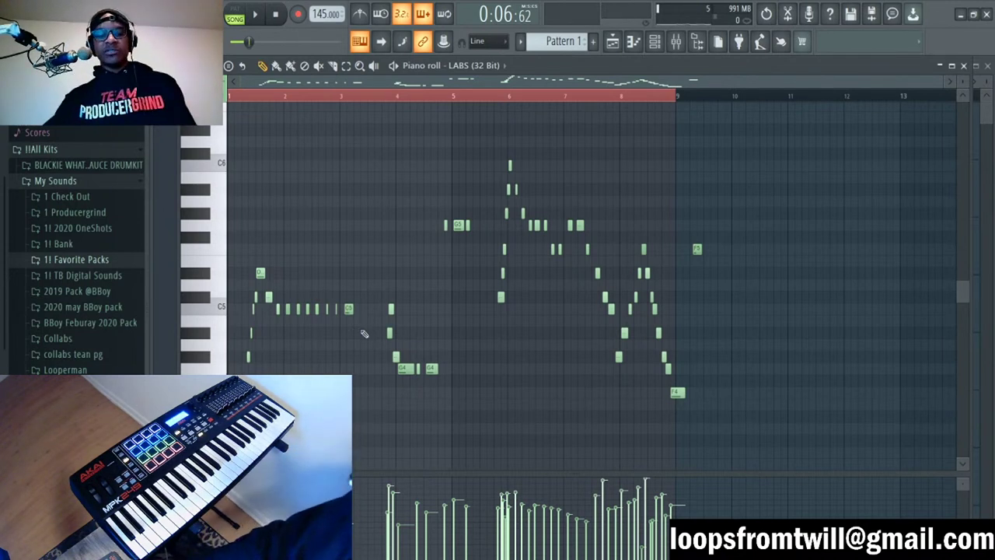
Step: Replay the melody and touch up the C5 note just after bar 3 and the two F5 notes before bar 7
key("space")
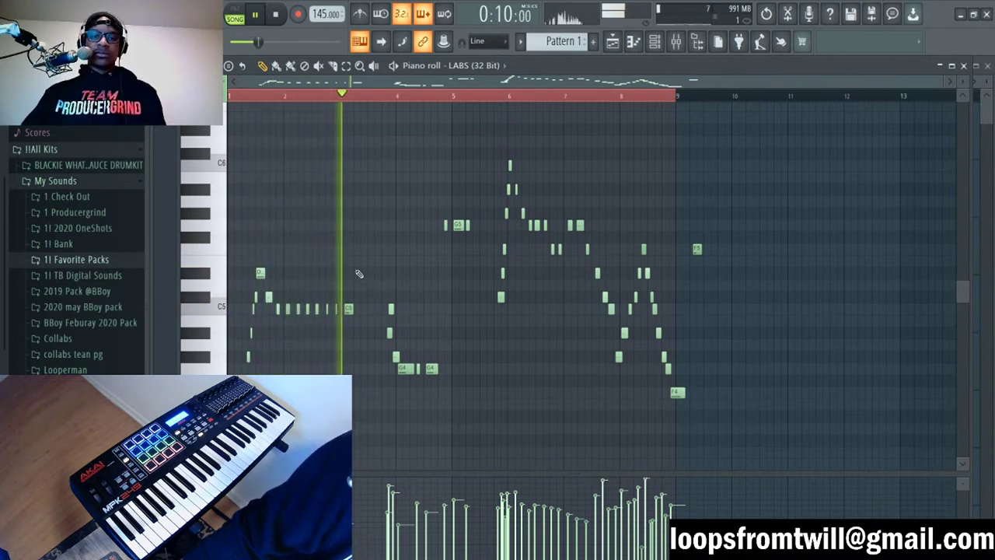
left_click(348, 308)
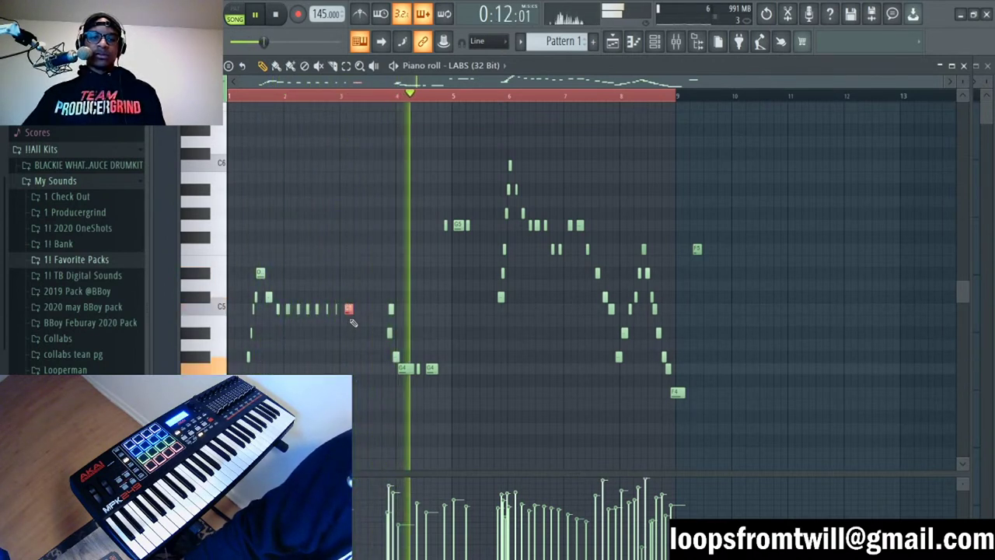
left_click(417, 281)
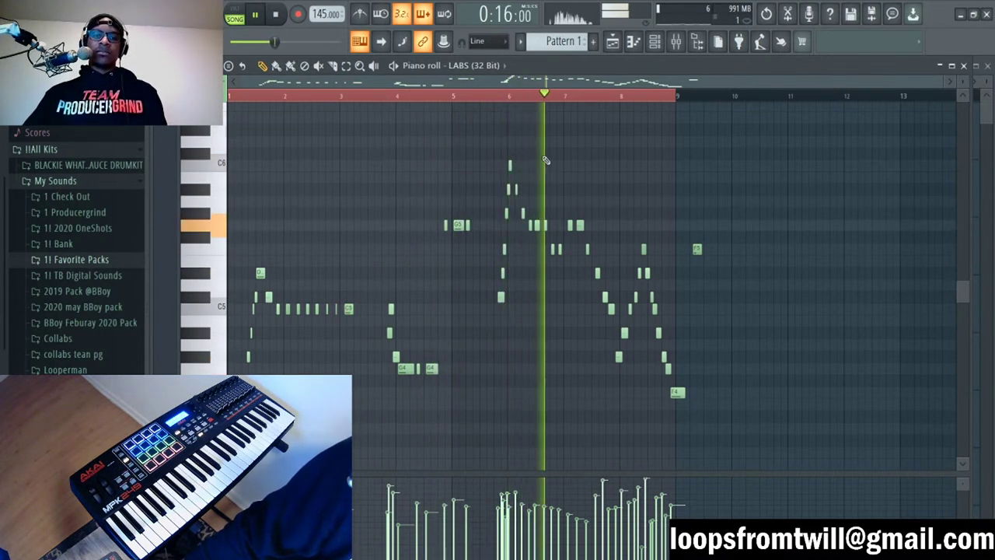
left_click_drag(529, 232, 584, 275)
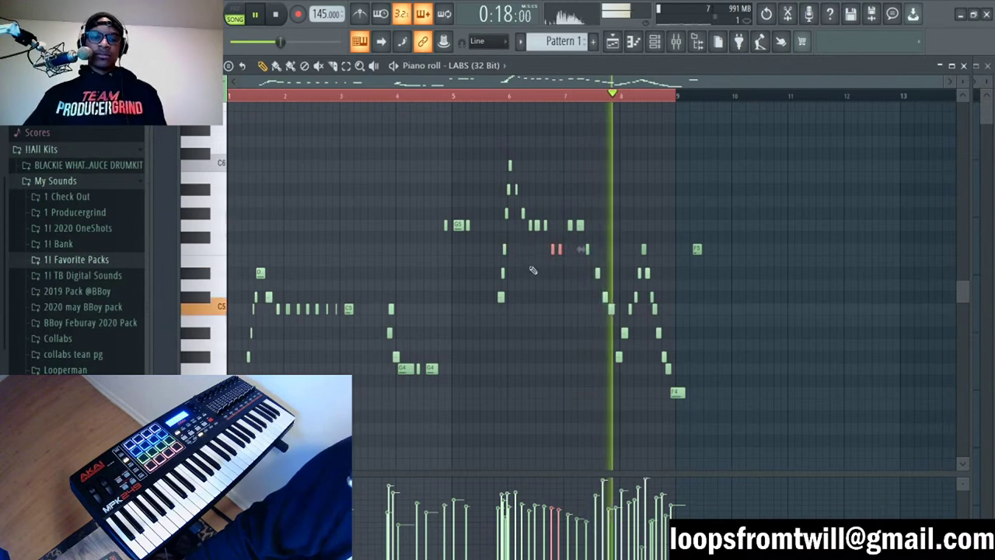
Step: Lower the velocities of the descending D#5 and C#5 notes leading into bar 8 during playback
scroll(715, 99, "up", 3)
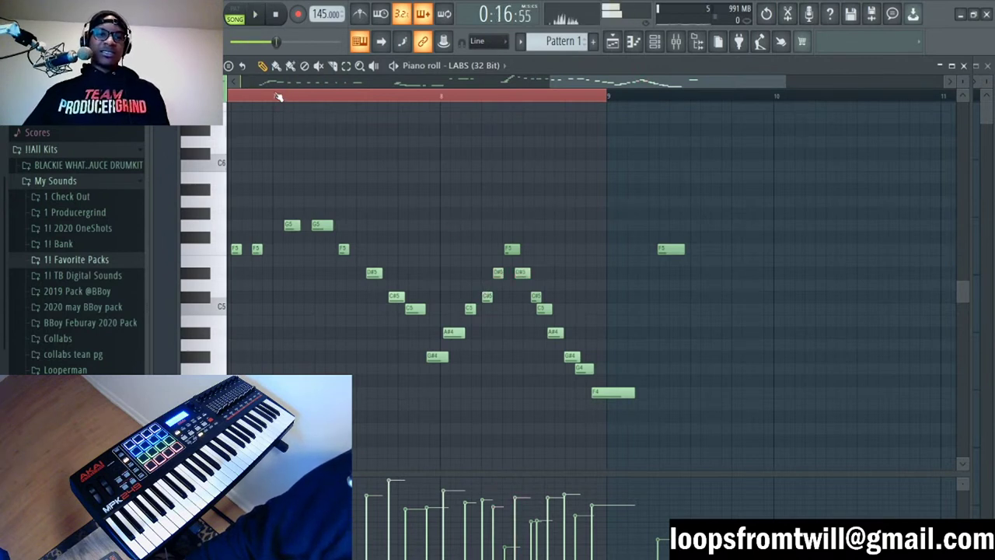
key("space")
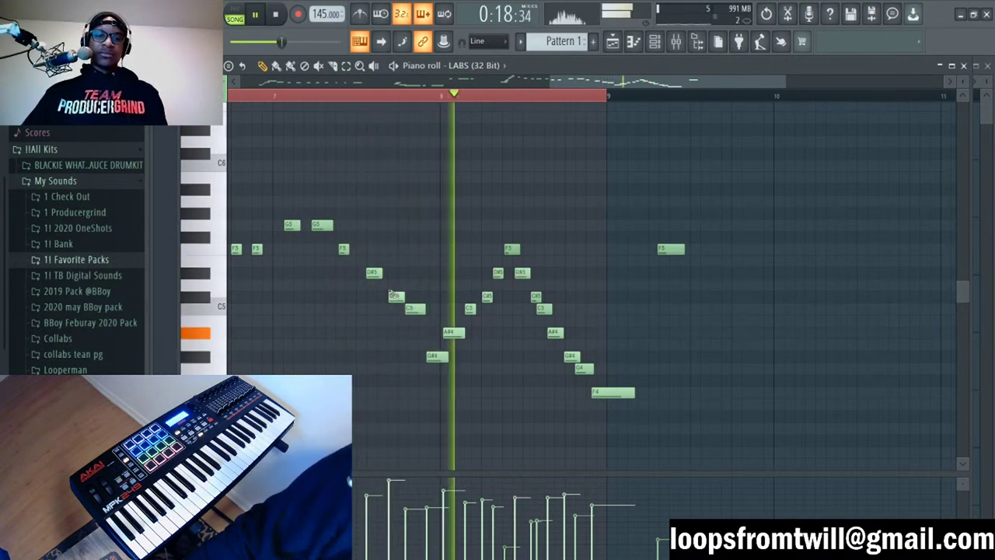
left_click_drag(393, 293, 367, 265)
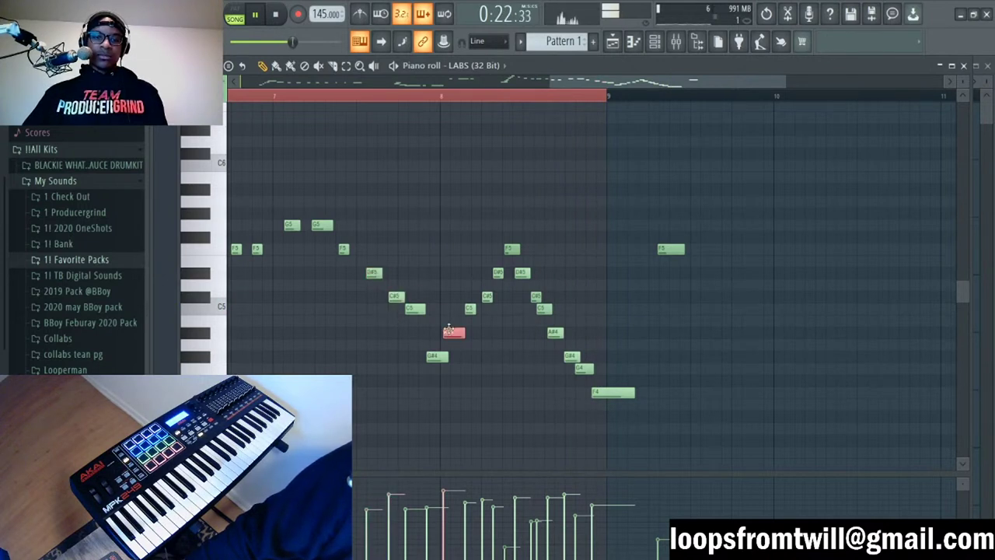
Step: Delete the stray F5 note past bar 9, shorten the final F4 note to end by bar 9, and leave the piano roll
scroll(548, 97, "down", 3)
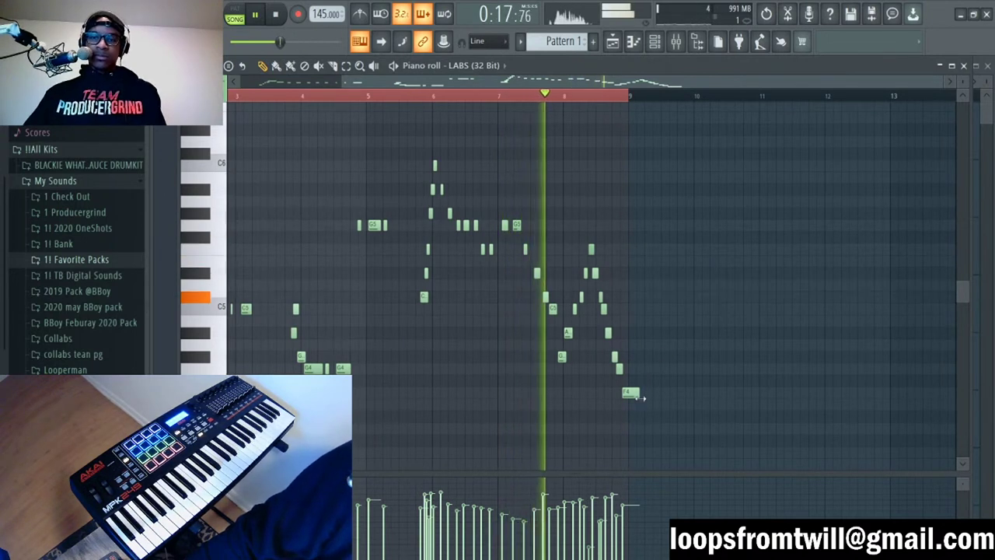
mouse_move(630, 396)
left_mouse_down()
mouse_move(645, 397)
mouse_move(615, 399)
left_mouse_up()
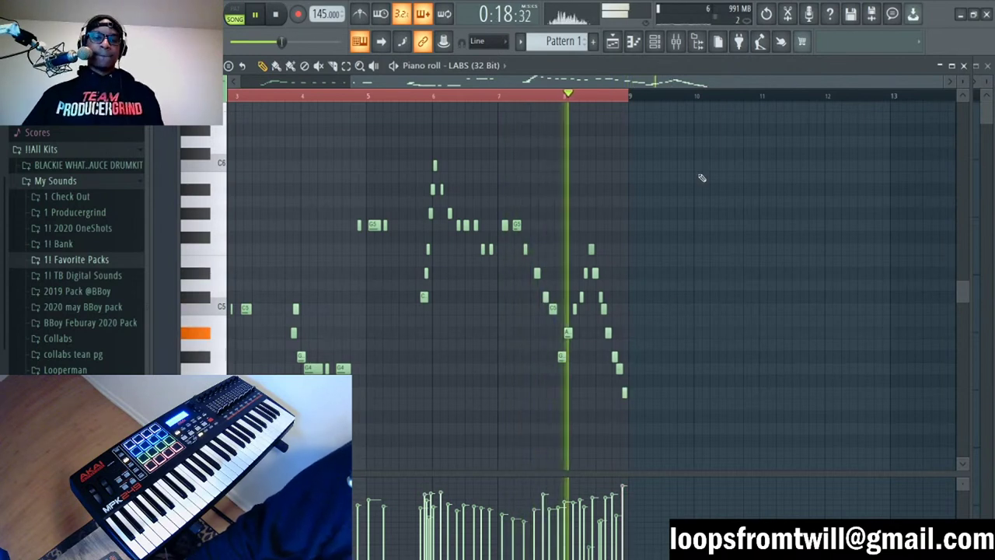
key("F7")
Step: Add Fruity Reeverb 2 with the Cathedral preset to mixer Insert 1 for the LABS guitar and return to the playlist
key("F6")
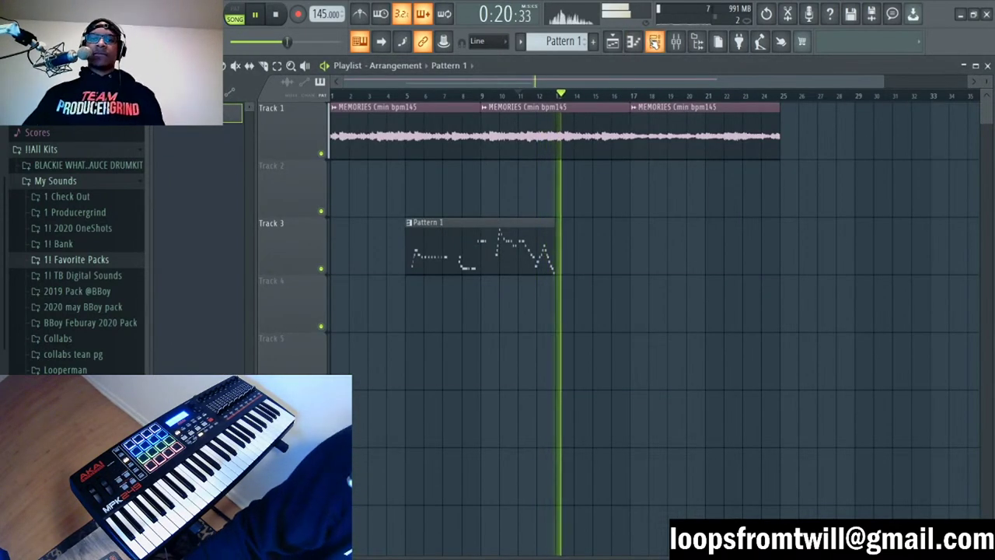
key("F6")
key("F9")
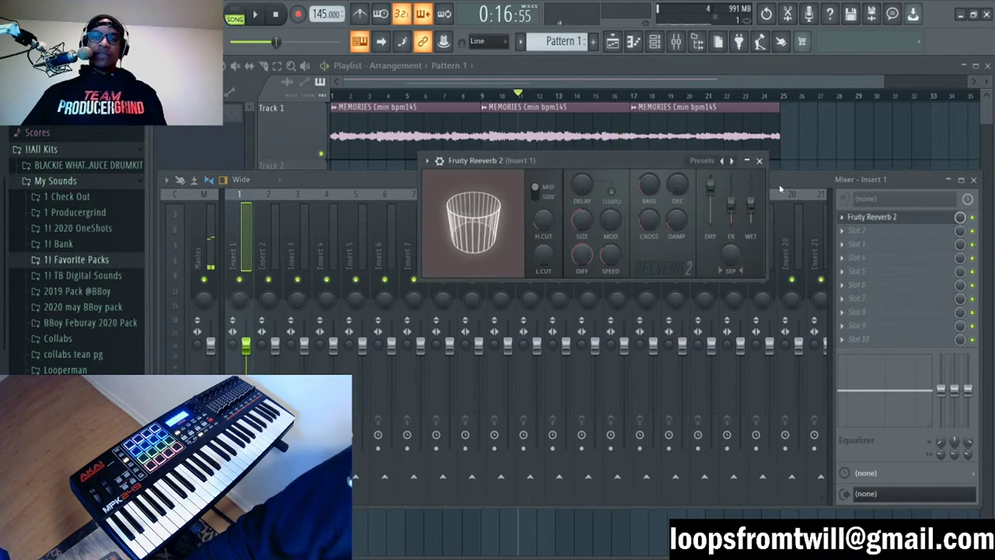
mouse_move(689, 164)
left_mouse_down()
mouse_move(673, 162)
mouse_move(677, 177)
left_mouse_up()
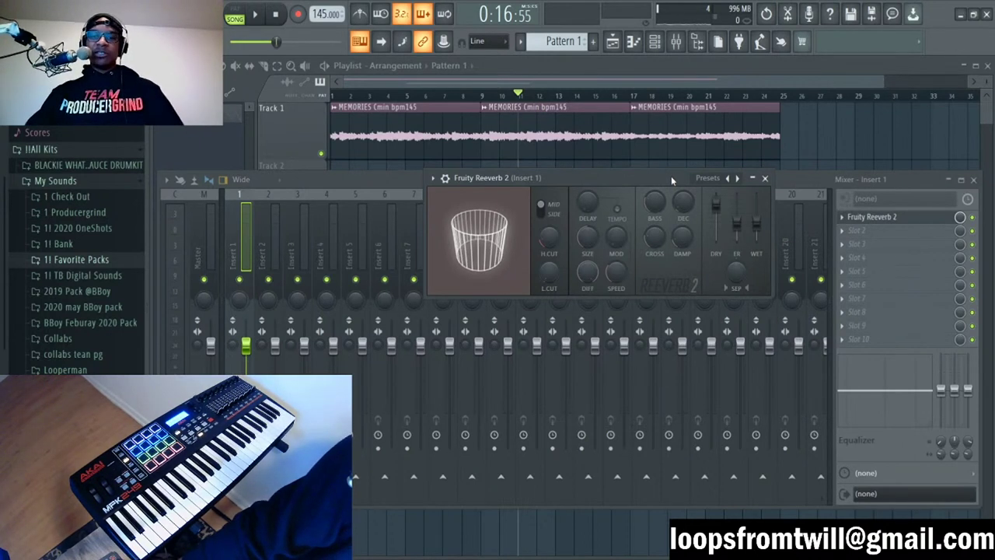
left_click_drag(671, 176, 515, 431)
left_click_drag(700, 179, 708, 77)
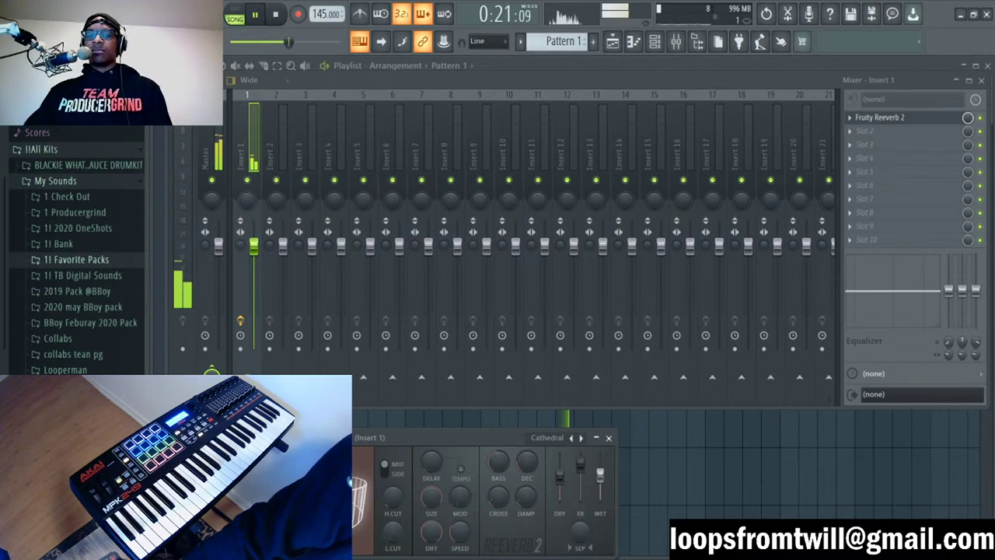
key("F5")
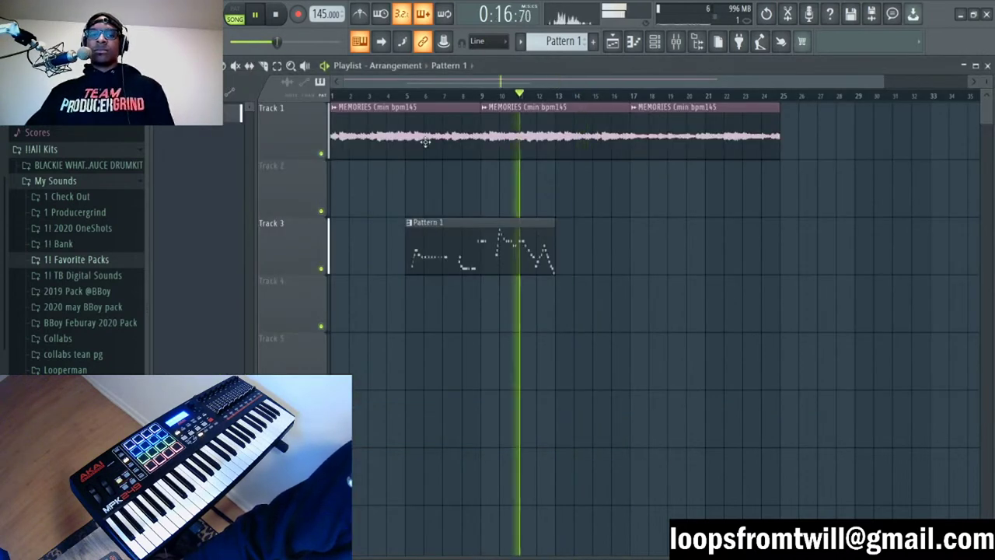
Step: Examine the LABS Moon Guitar 01 instrument settings while the loop plays, and close the instrument and channel rack
key("F6")
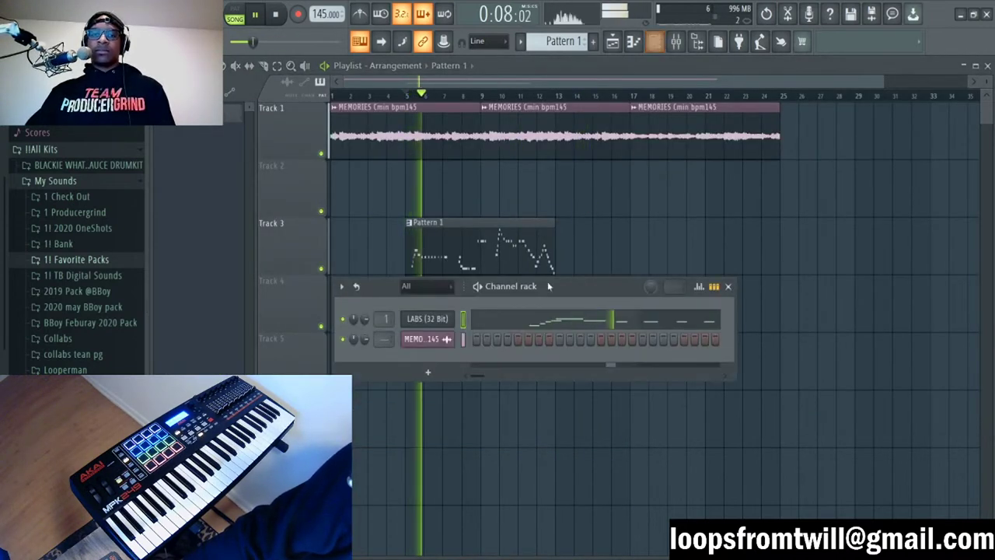
left_click(409, 321)
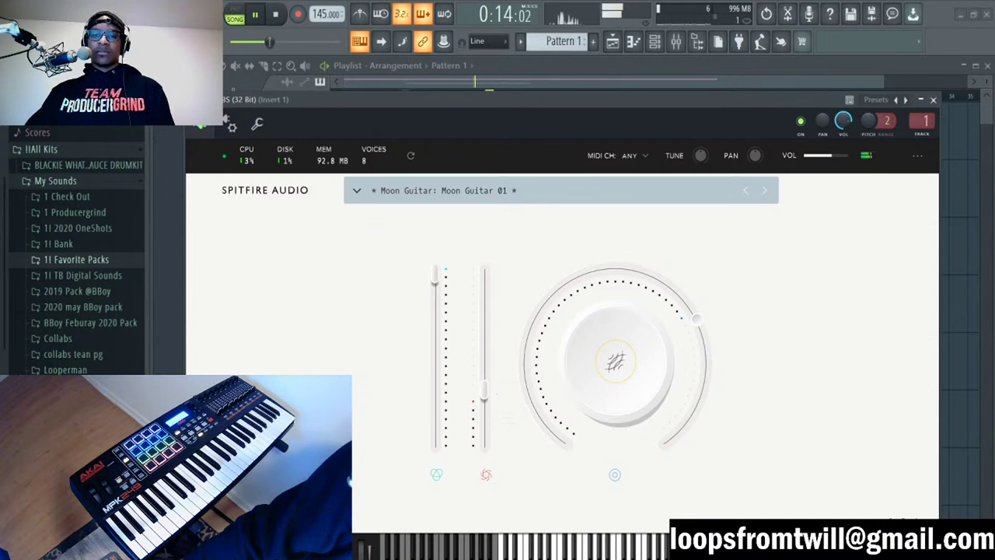
left_click(933, 100)
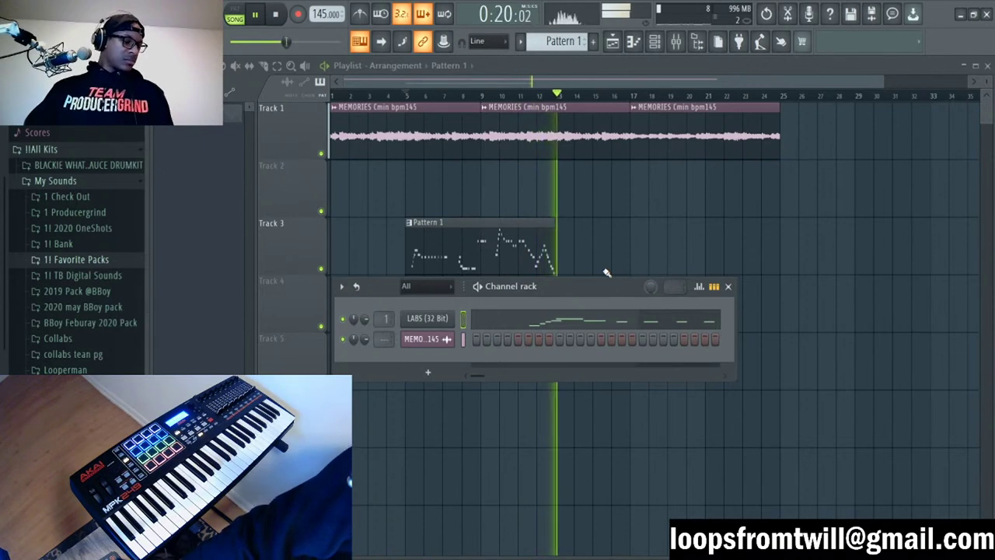
key("F6")
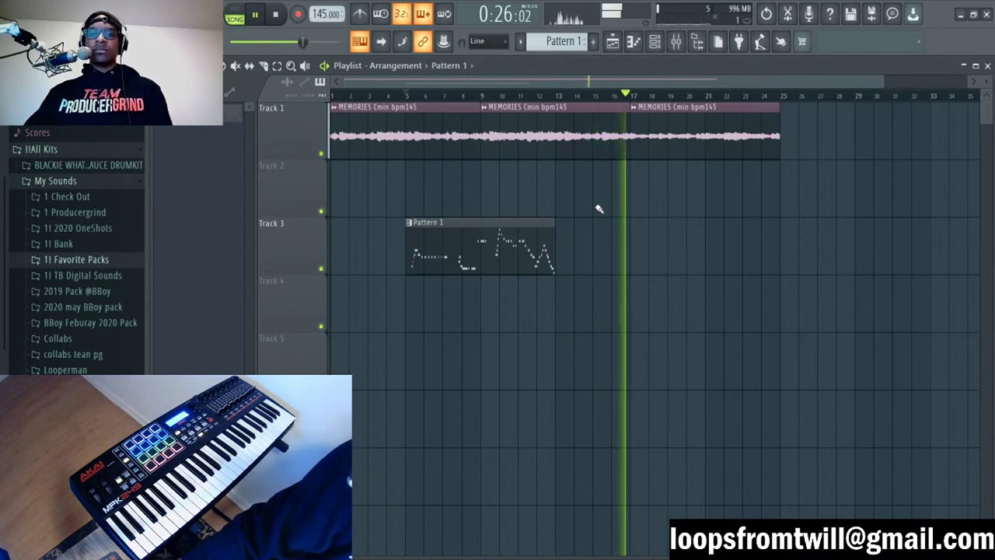
Step: Move the Pattern 1 clip up to Track 2 and place a new eight-bar Pattern 2 clip on Track 3 from bar 13
key("space")
left_click_drag(585, 222, 482, 289)
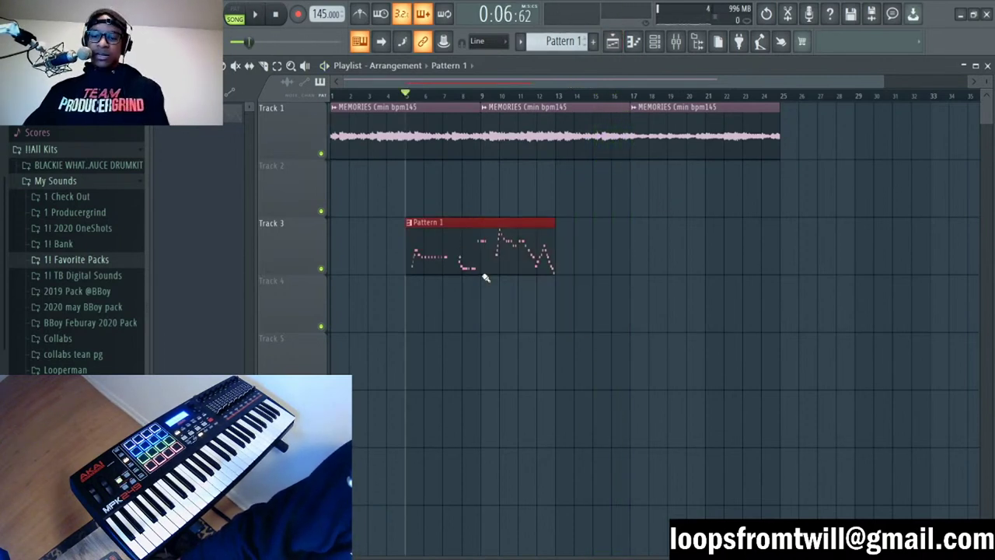
left_click_drag(526, 224, 526, 141)
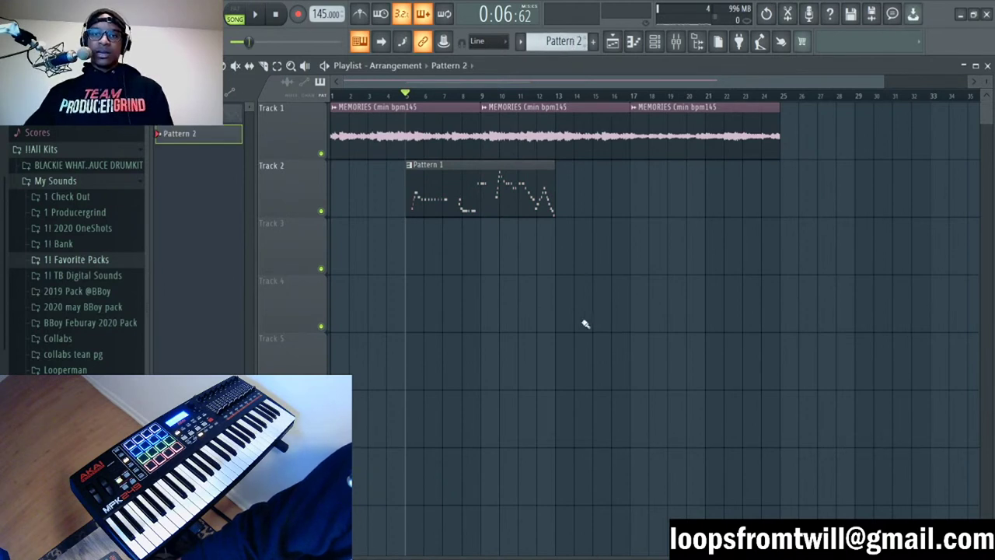
key("space")
left_click_drag(586, 324, 706, 245)
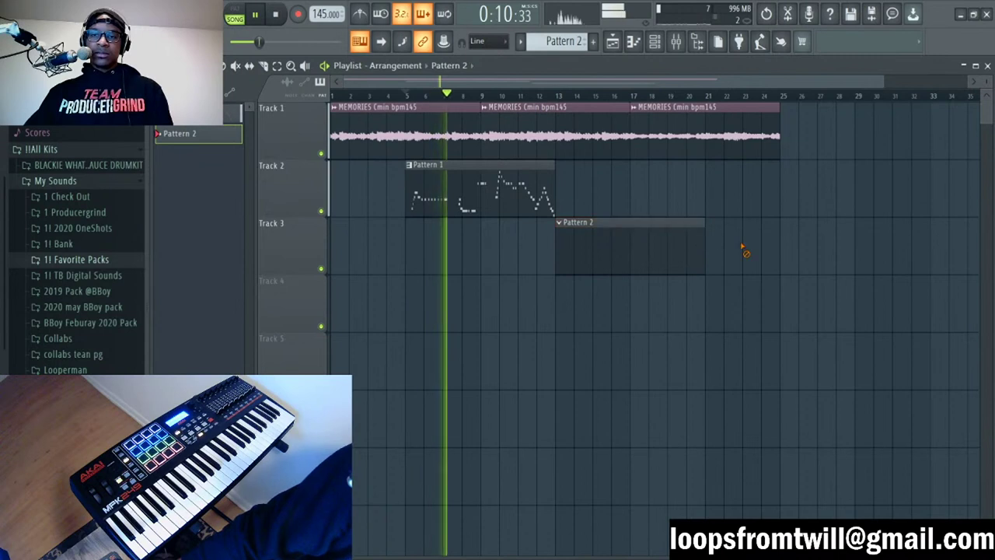
Step: Add the Arcade instrument to the project and set its session key to F minor
left_click(654, 42)
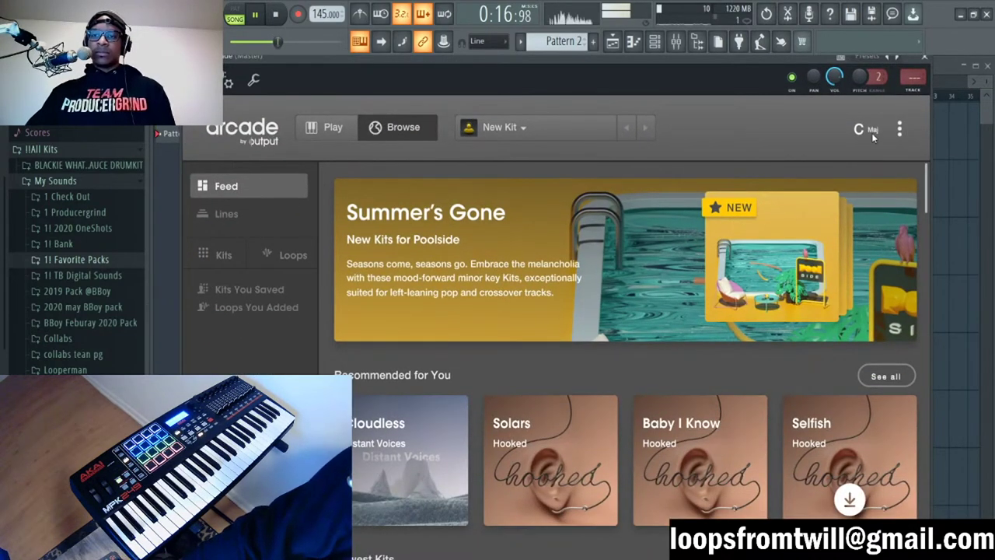
left_click(869, 129)
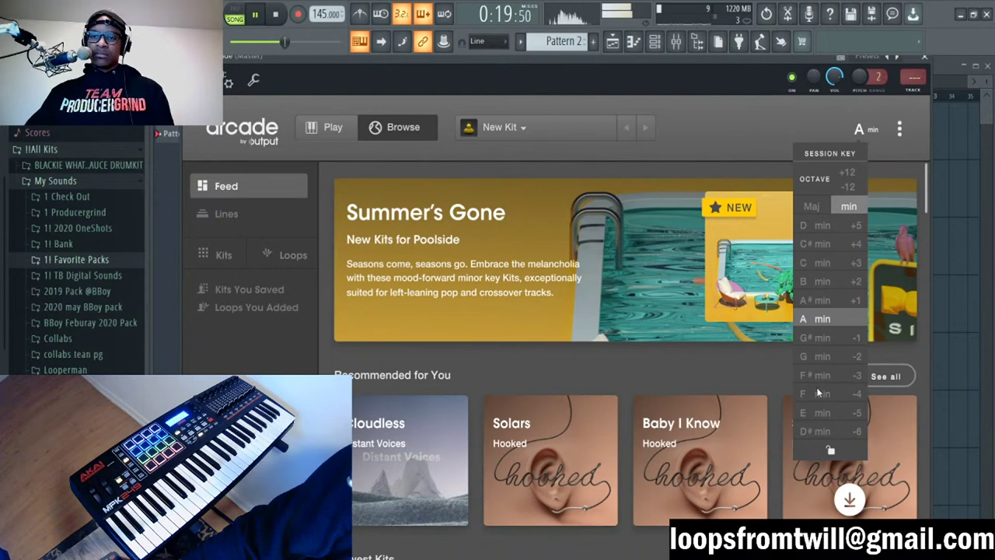
Step: Browse Arcade's Lines for the Passport line, preview its kits and load the Cinematic Erhu kit
left_click(227, 214)
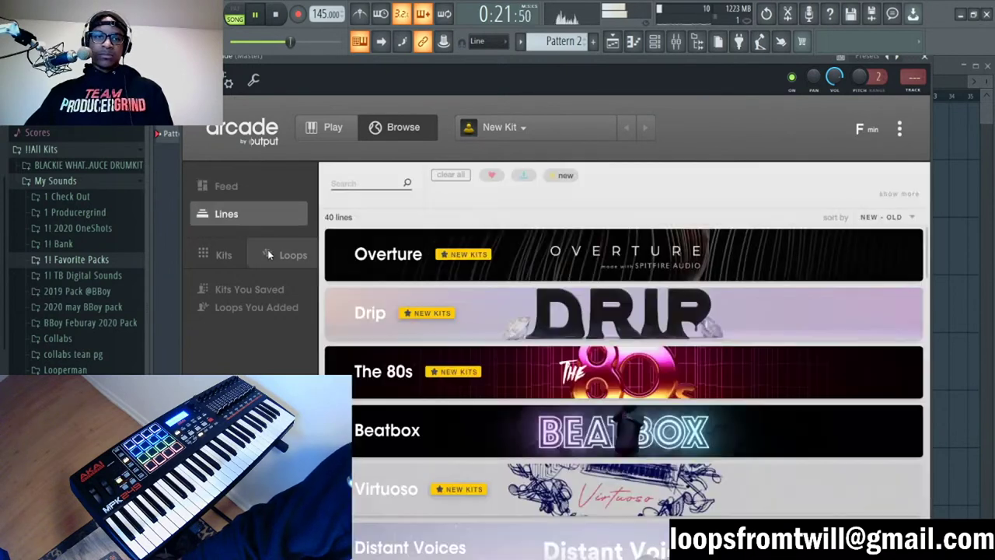
scroll(447, 356, "down", 3)
scroll(447, 356, "down", 8)
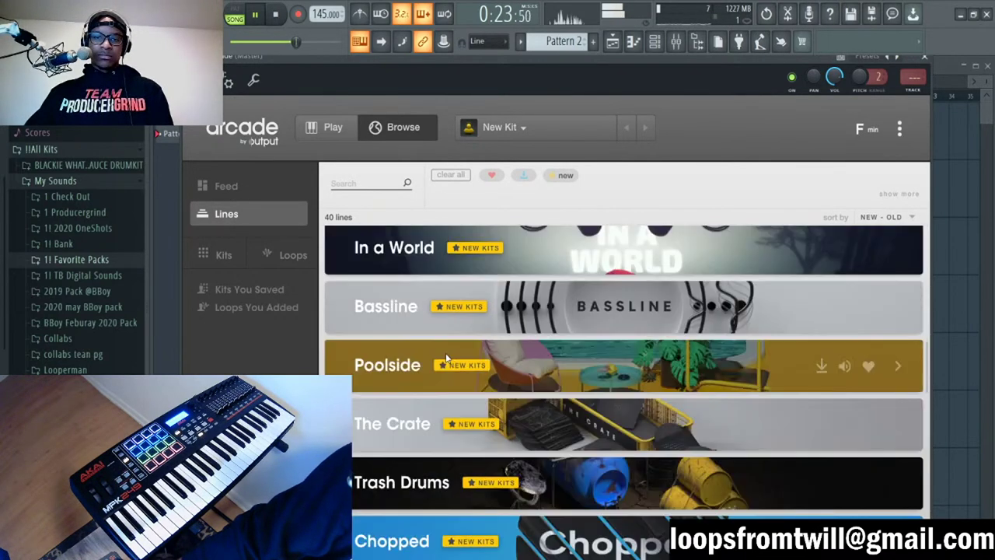
scroll(446, 356, "down", 5)
left_click(590, 513)
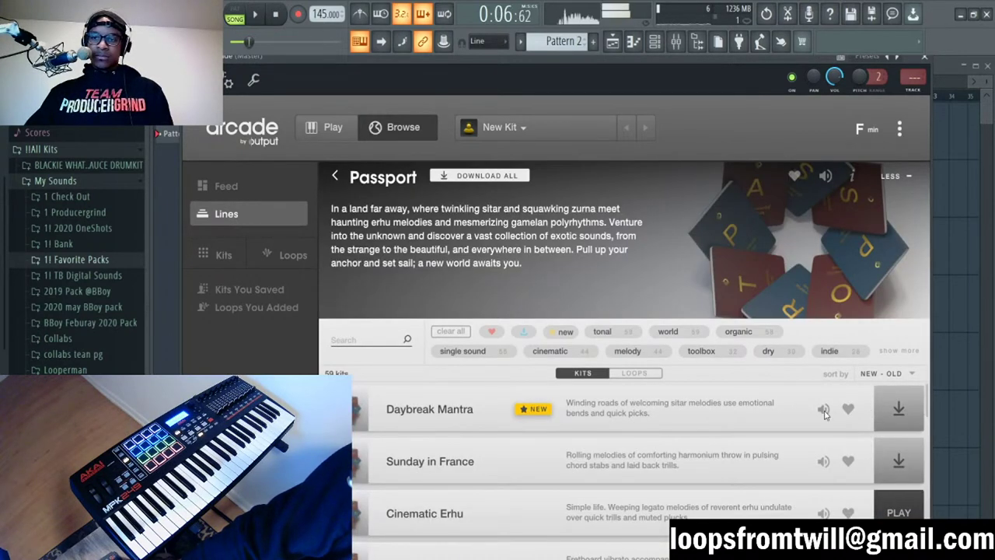
scroll(762, 429, "down", 1)
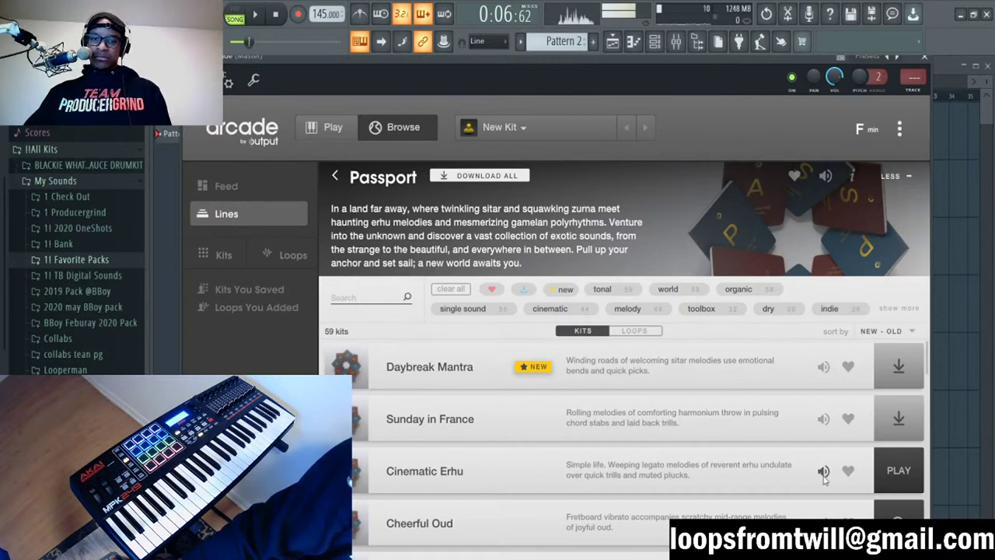
left_click(899, 471)
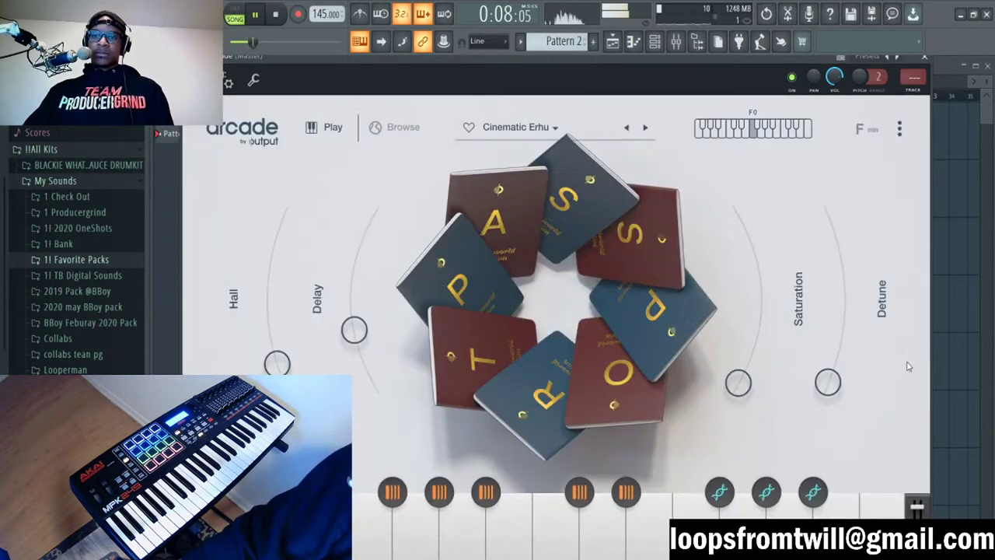
Step: Record an Arcade Cinematic Erhu part into Pattern 2 and open the recorded notes in the piano roll
key("F5")
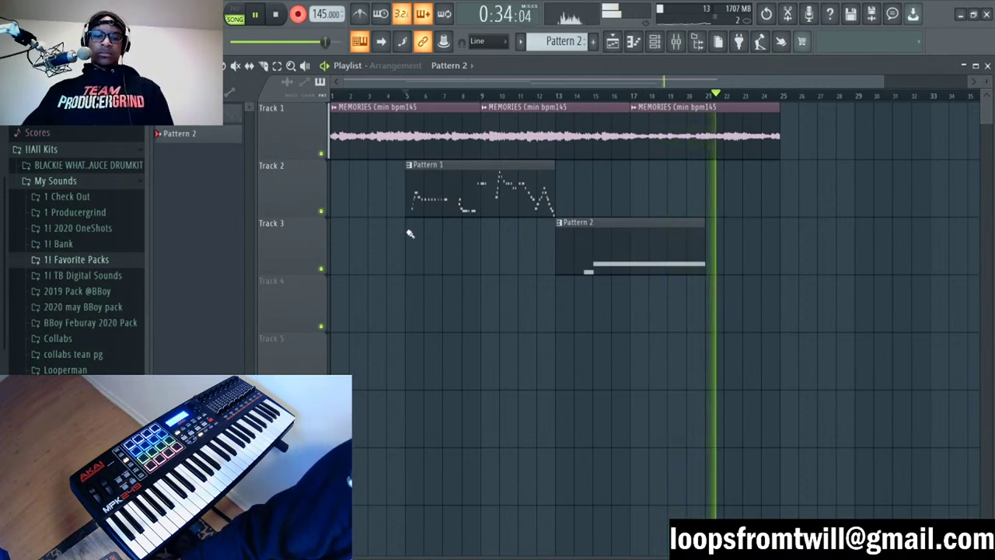
double_click(568, 256)
scroll(296, 334, "down", 1)
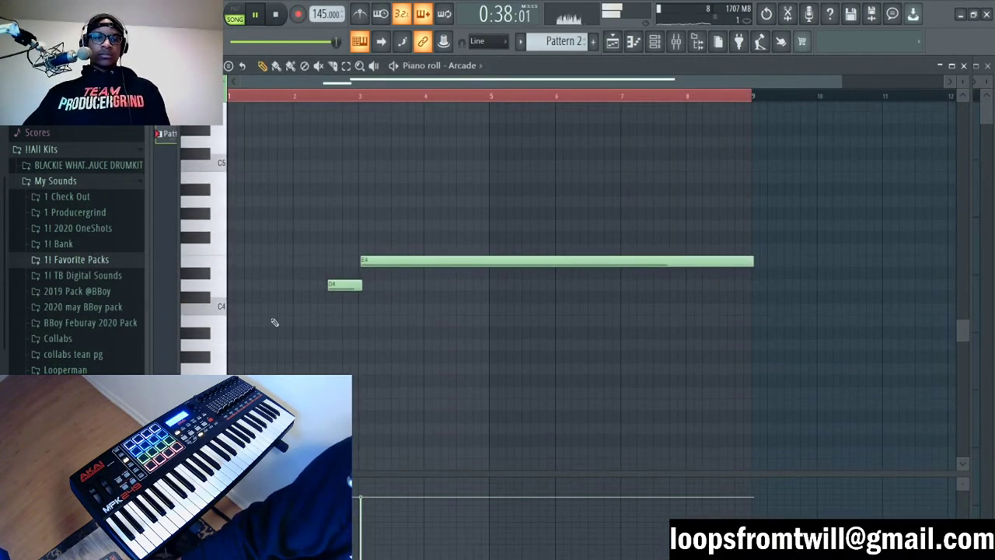
Step: Draw a C4 note from bar 1 up to the D4 note, align the Arcade notes to the grid, and return to the playlist
left_click_drag(266, 310, 326, 312)
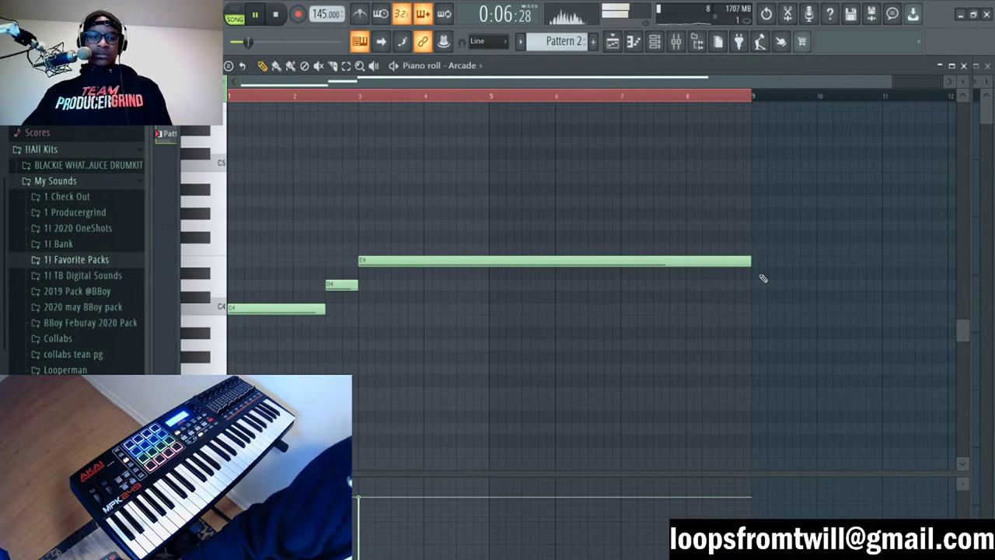
key("F7")
key("F6")
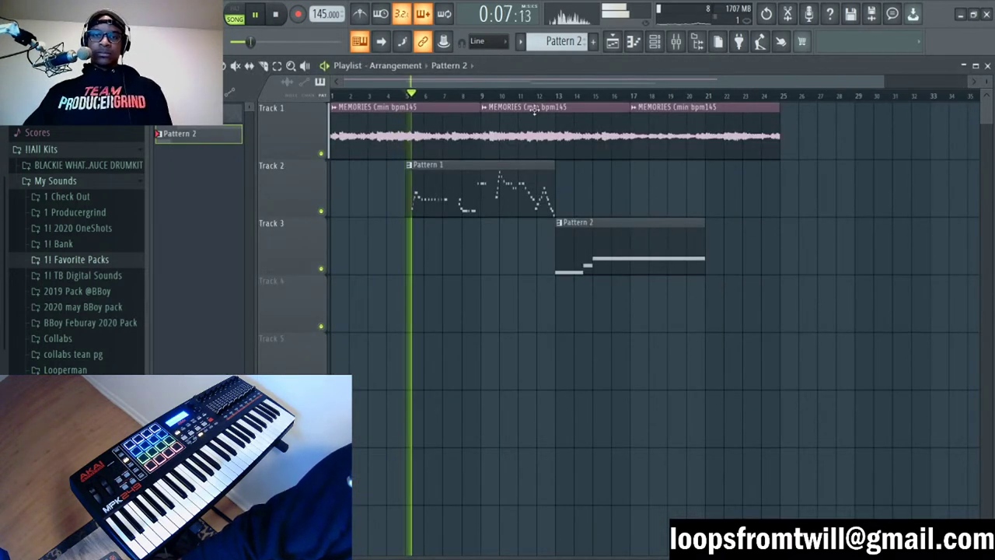
Step: Move the Pattern 2 clip on Track 3 to start at bar 9 and play the song from there
left_click(481, 89)
left_click_drag(629, 233, 555, 231)
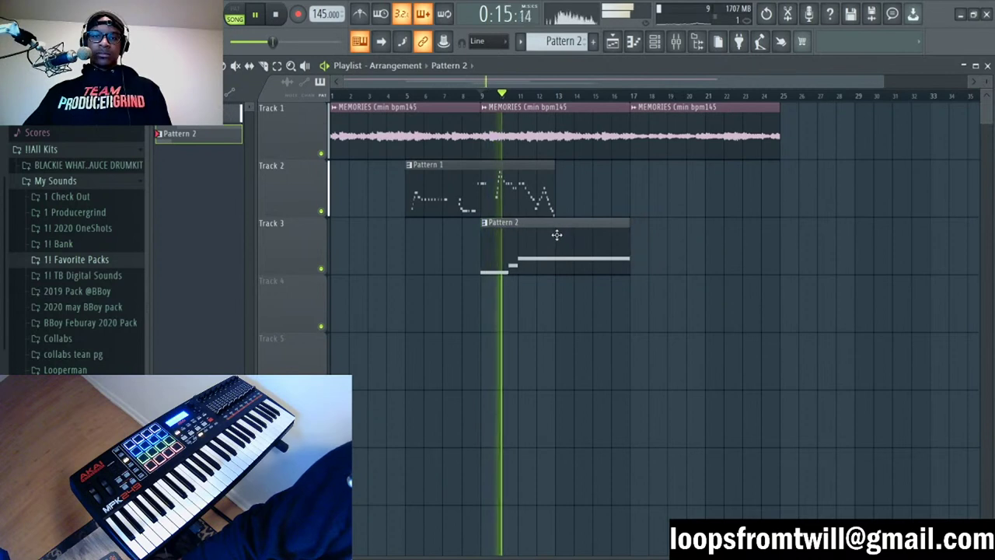
left_click(475, 91)
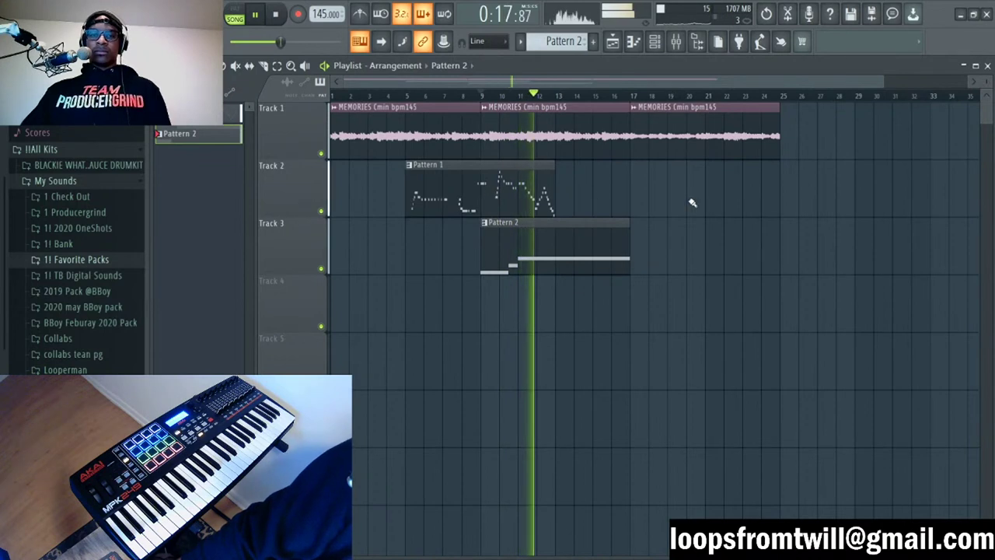
Step: Open the Arcade instrument and raise the Hall and Delay amounts of the Cinematic Erhu kit, Hall higher than Delay
double_click(596, 242)
left_click(655, 44)
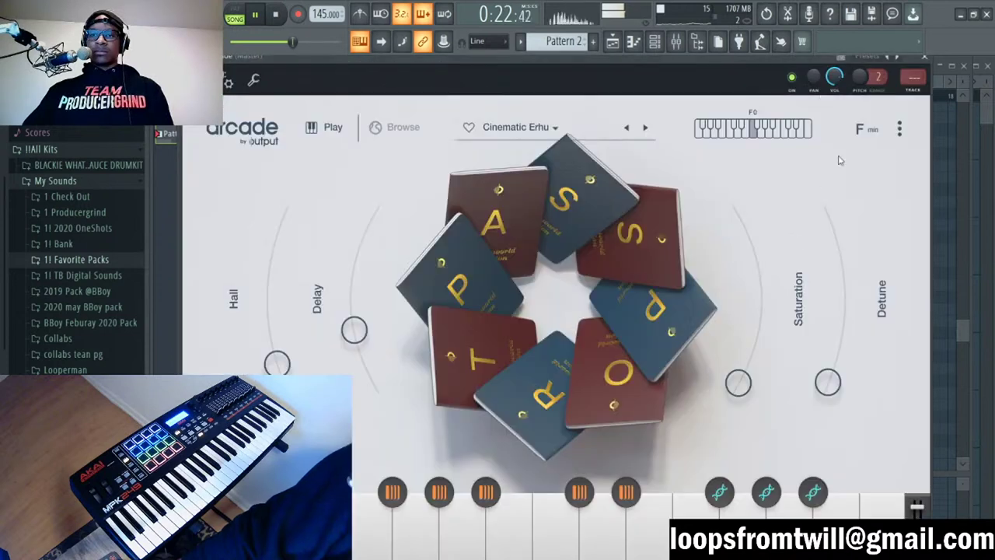
left_click(899, 129)
left_click(725, 106)
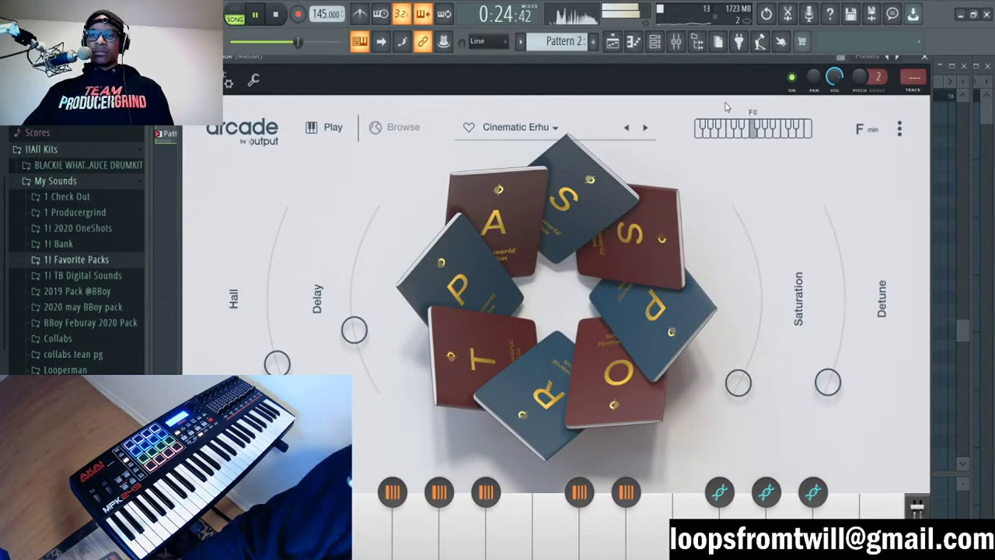
left_click(870, 132)
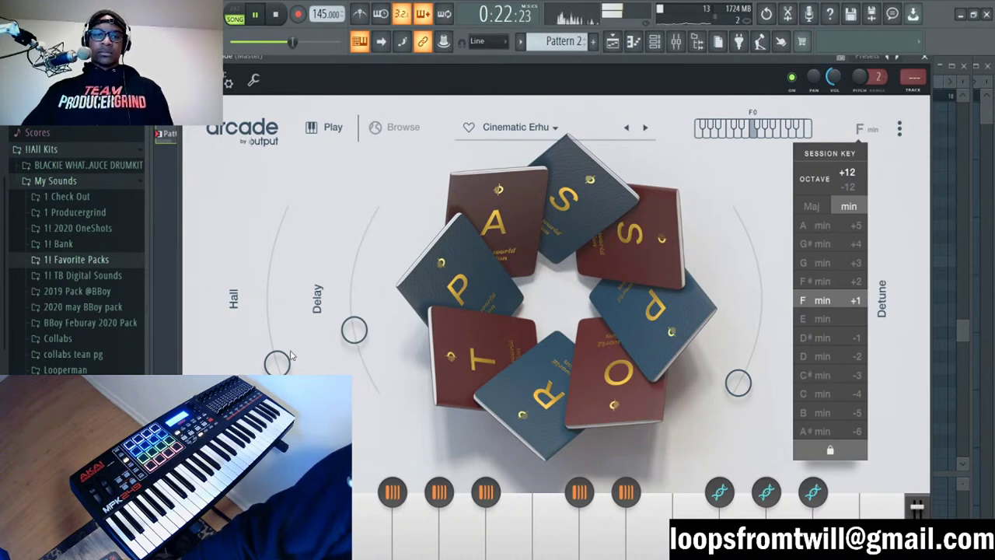
left_click_drag(290, 356, 296, 240)
left_click_drag(351, 330, 352, 279)
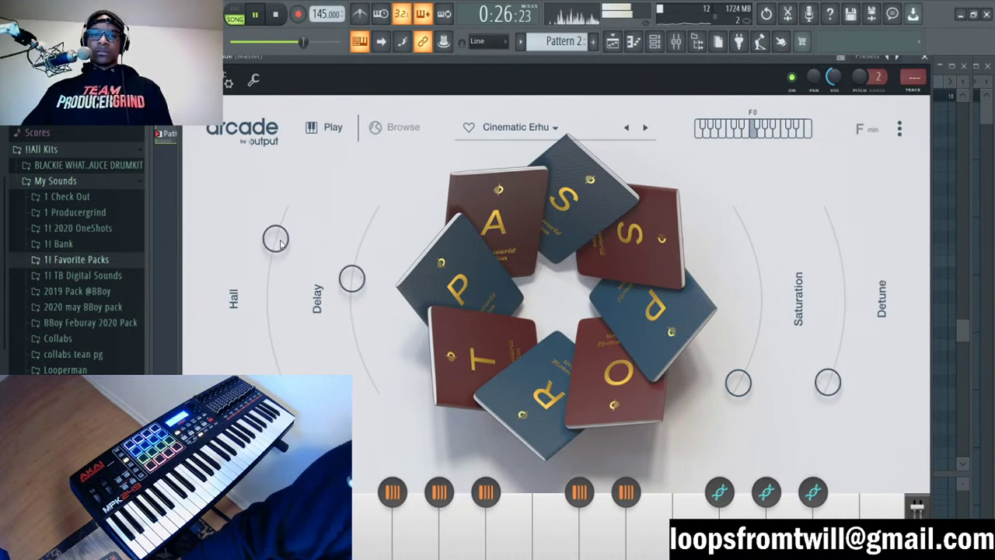
left_click_drag(280, 235, 294, 219)
left_click(872, 131)
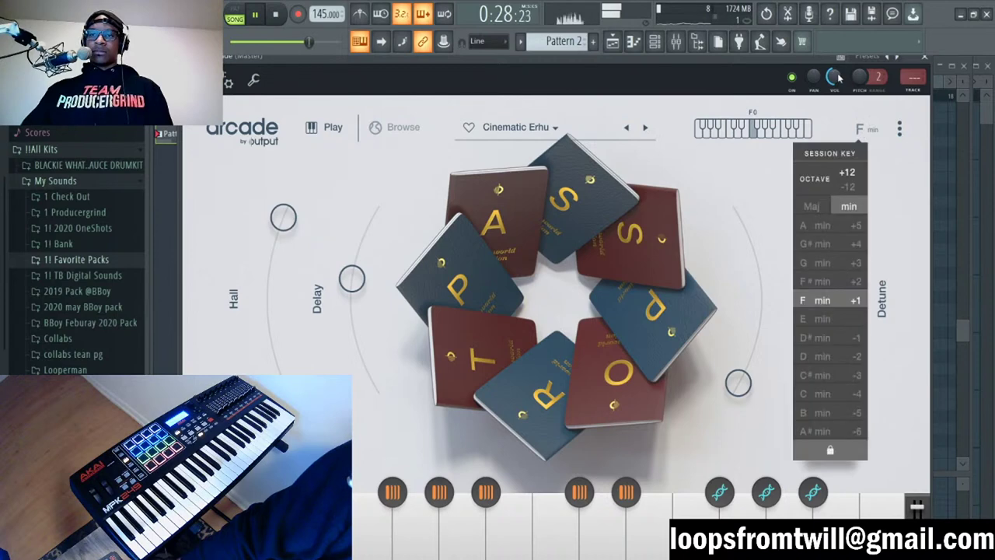
Step: Return to the playlist and play the arrangement from the start
left_click(957, 143)
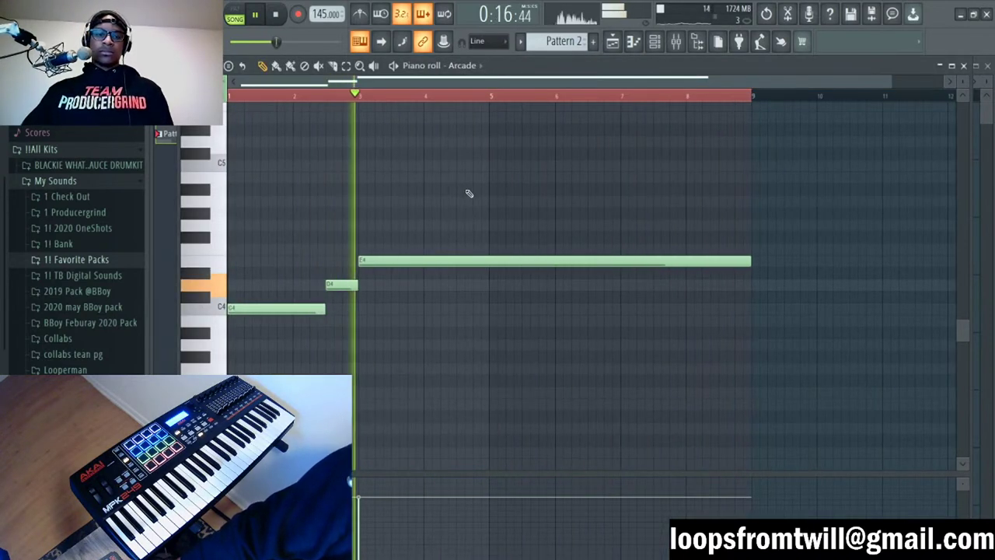
key("F7")
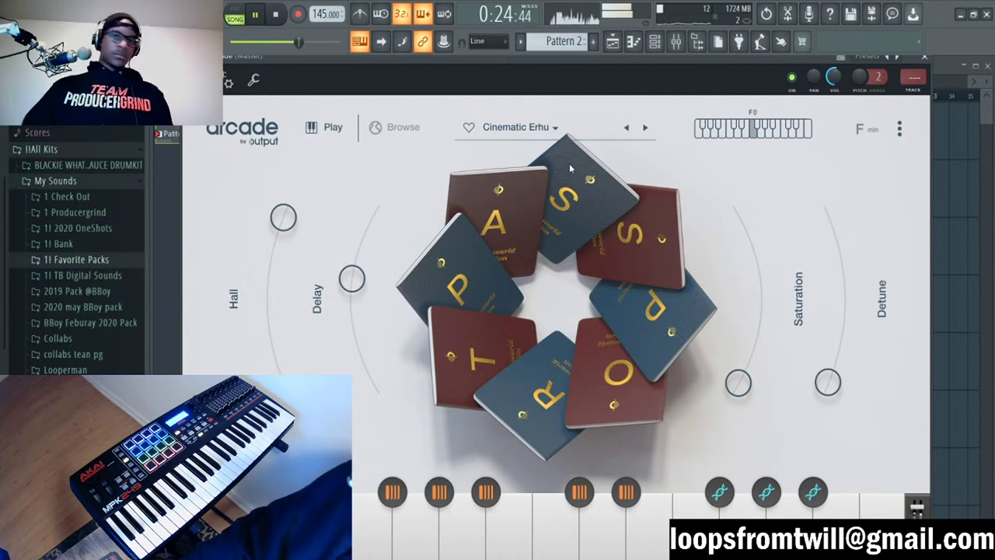
key("space")
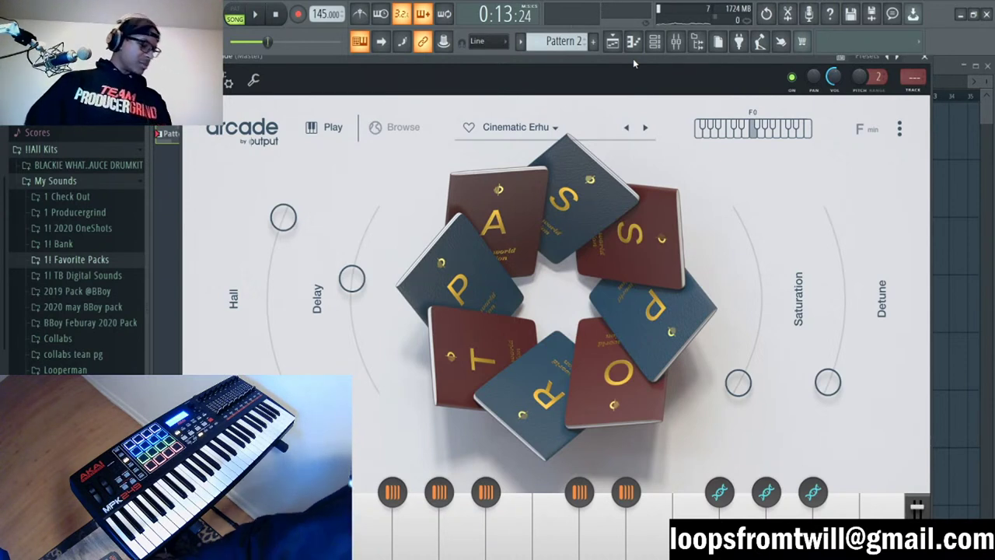
left_click(954, 186)
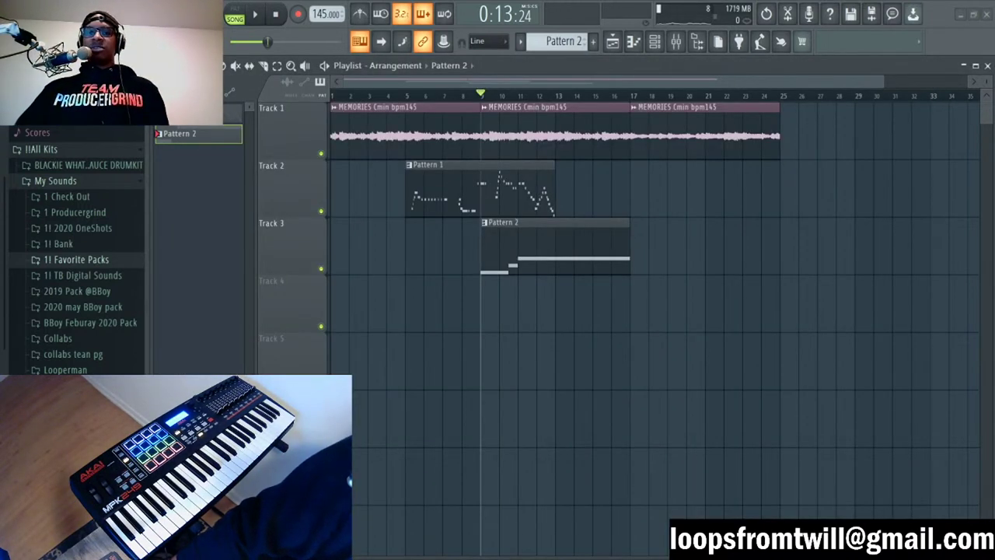
key("space")
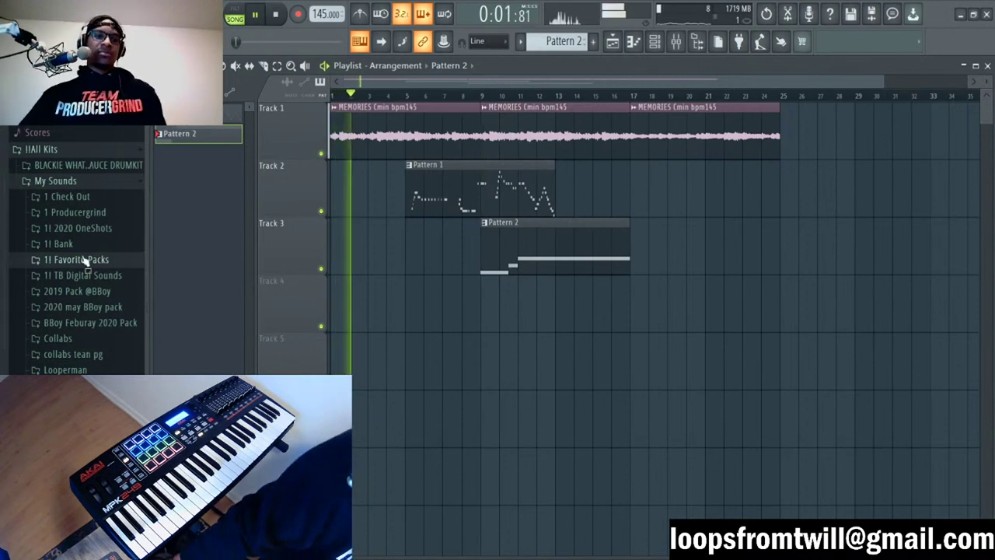
key("space")
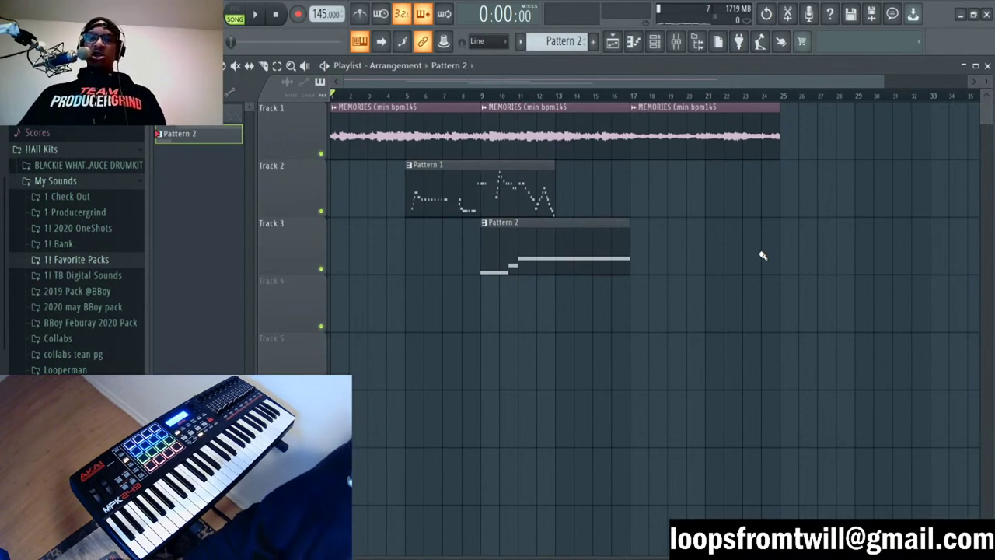
key("space")
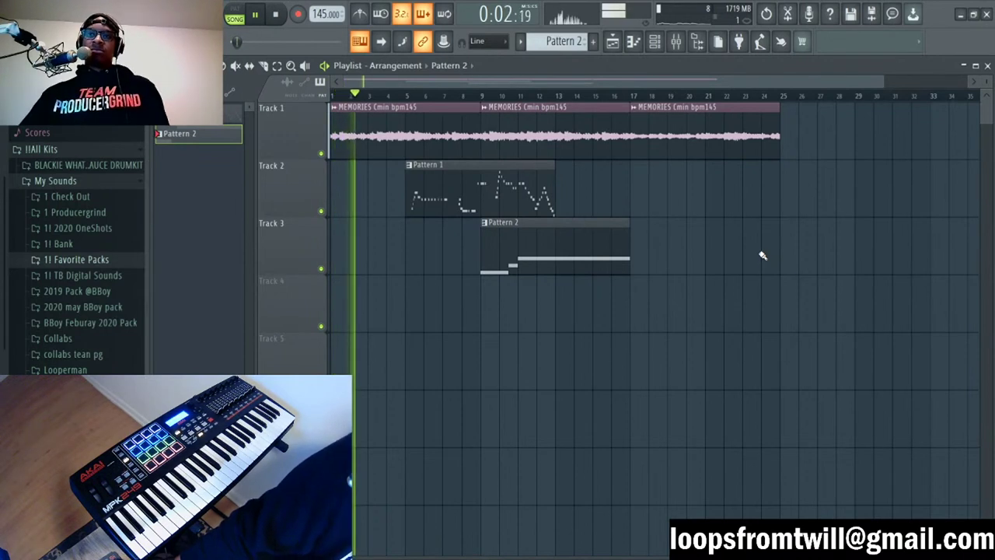
Step: Review the LABS, MEMORIES and Arcade channels in the channel rack while replaying the arrangement
left_click(654, 41)
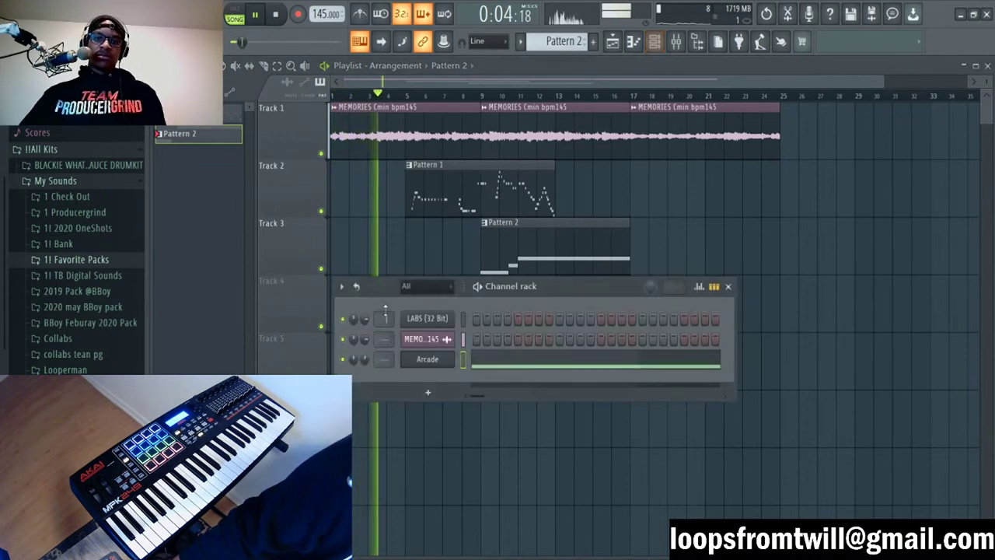
left_click(654, 41)
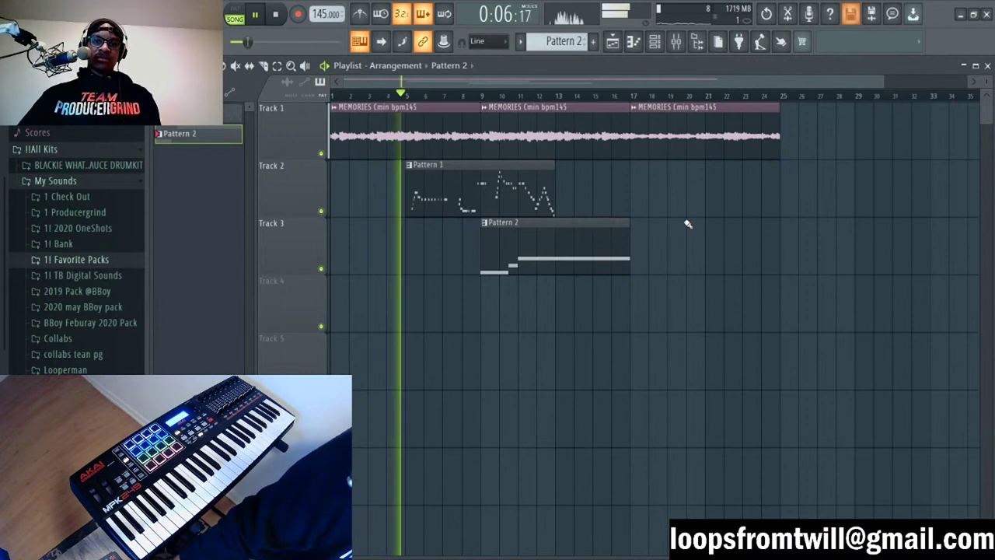
left_click(654, 44)
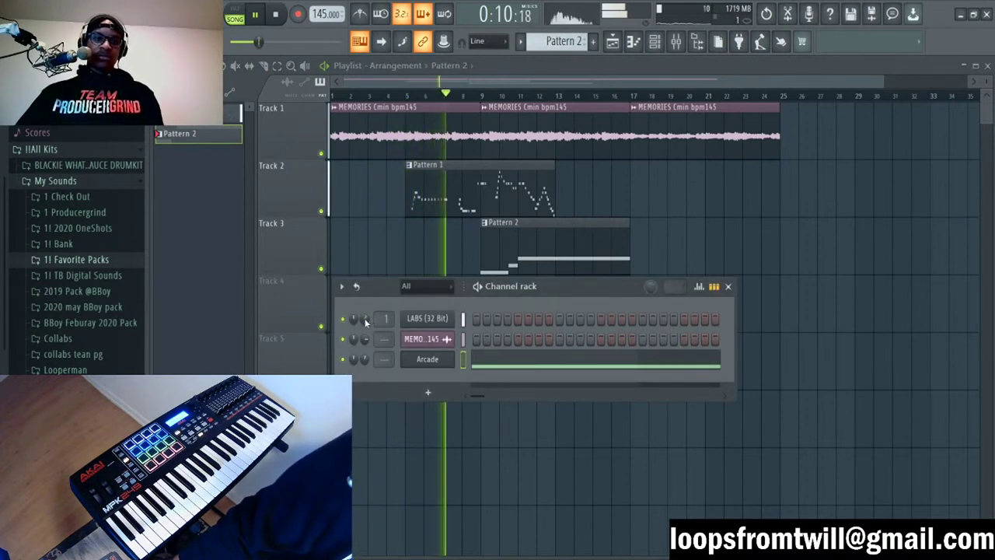
key("F6")
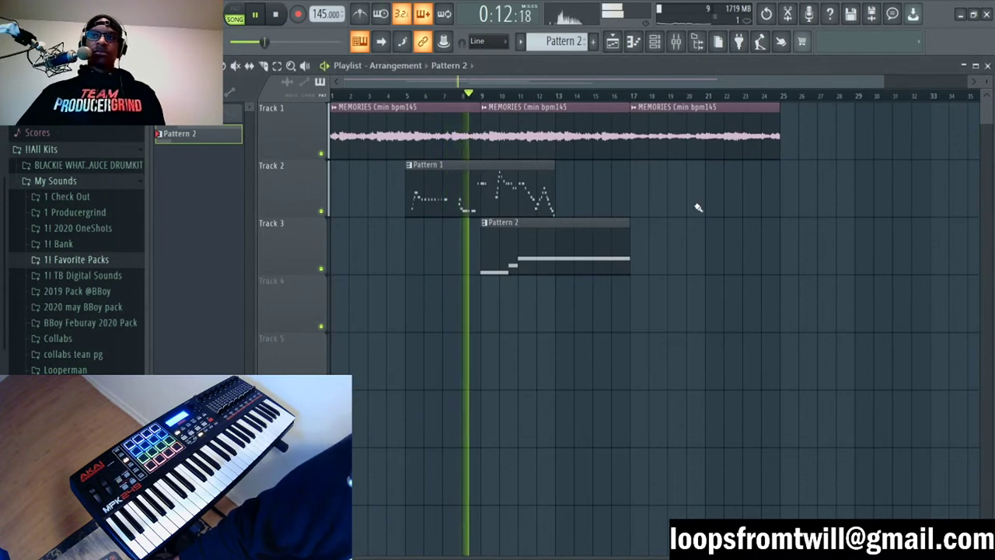
key("space")
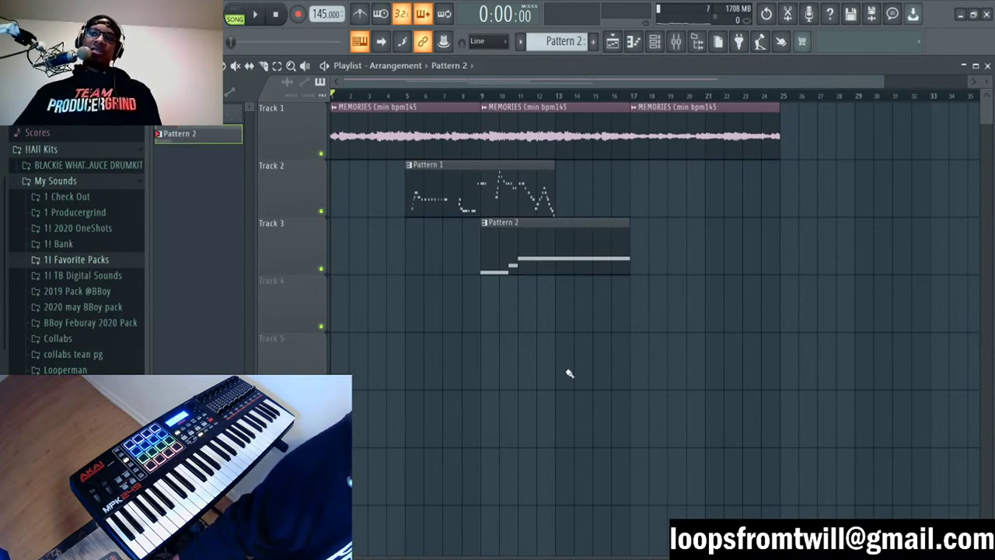
key("space")
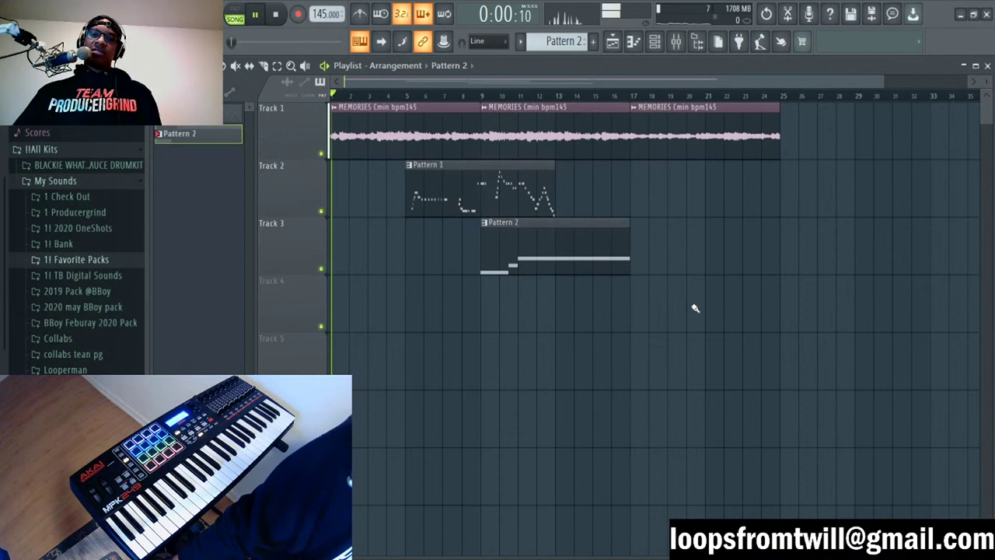
left_click(654, 41)
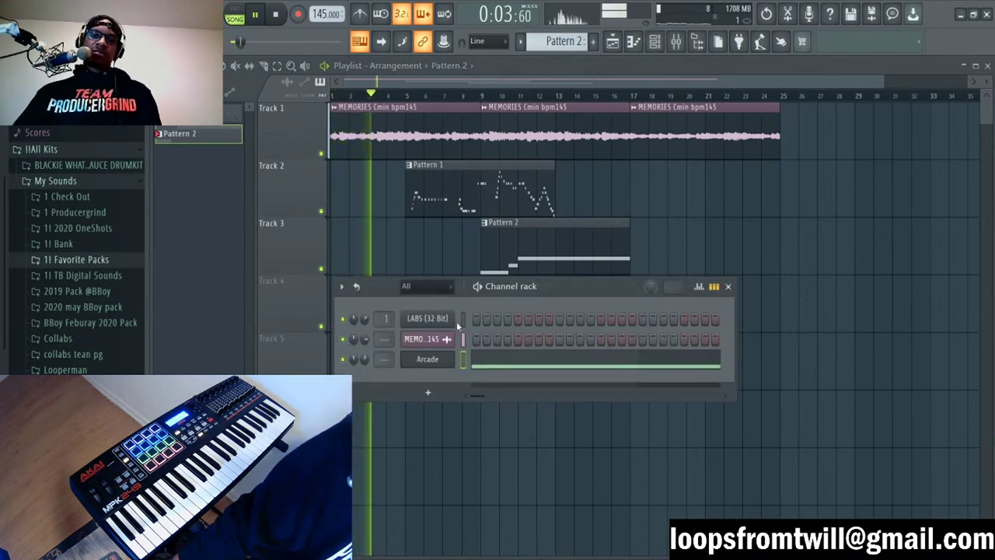
left_click_drag(548, 288, 547, 345)
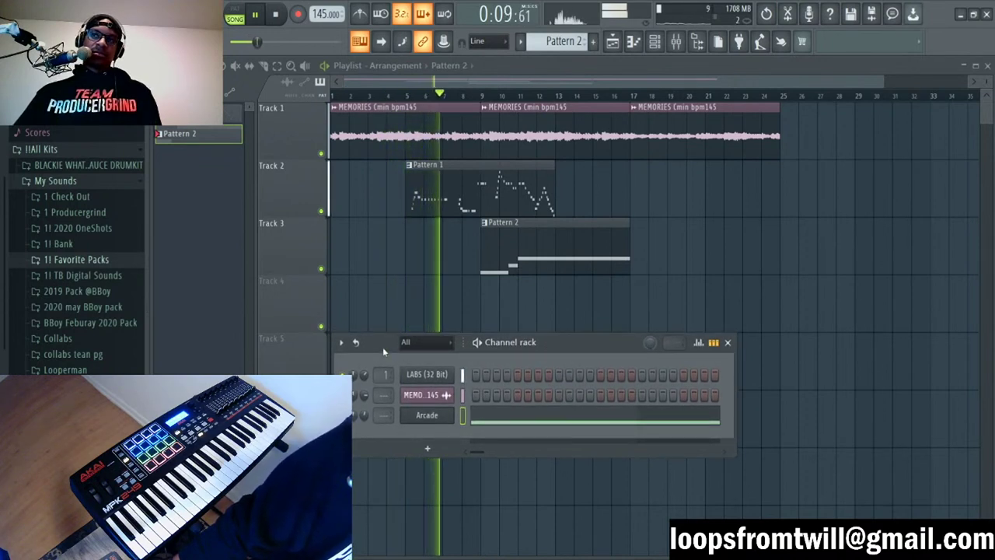
key("space")
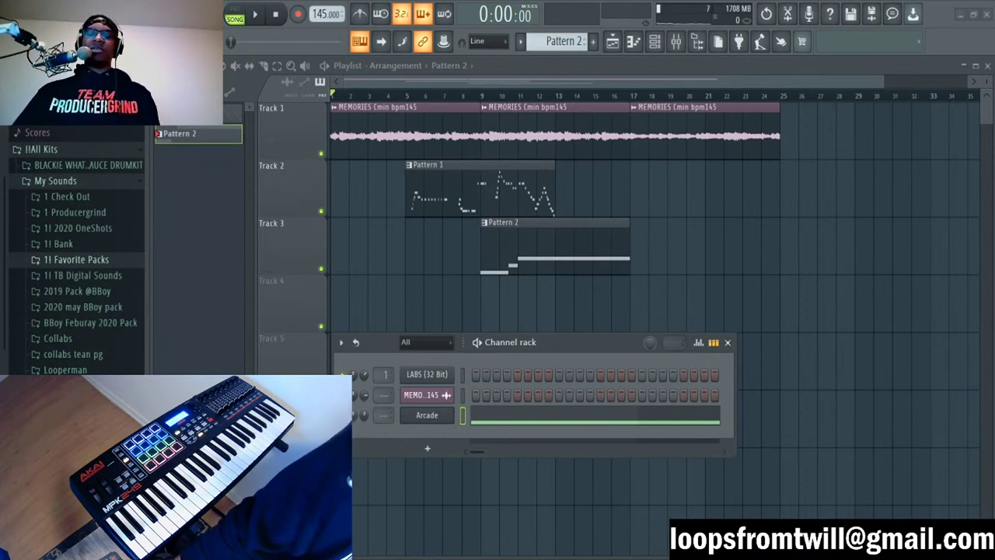
key("F6")
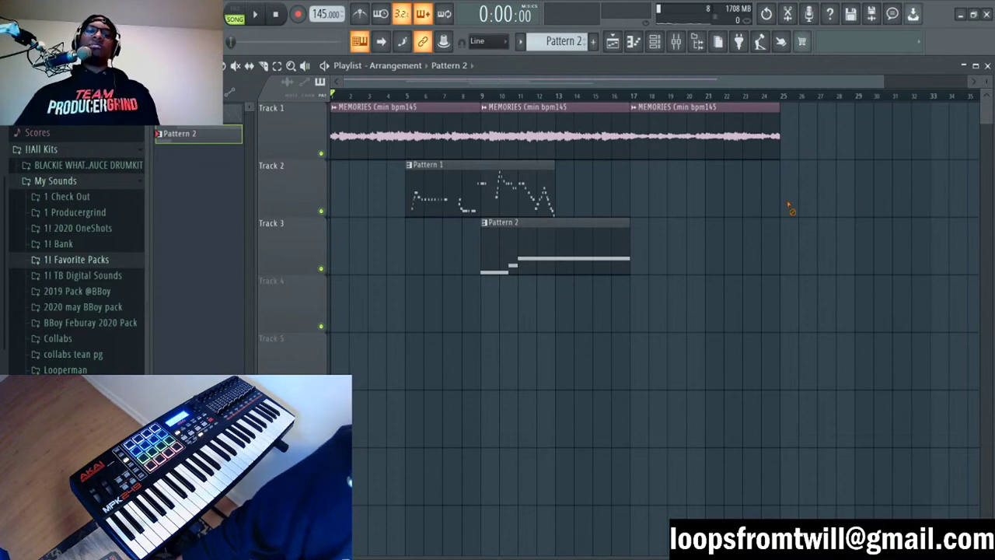
key("space")
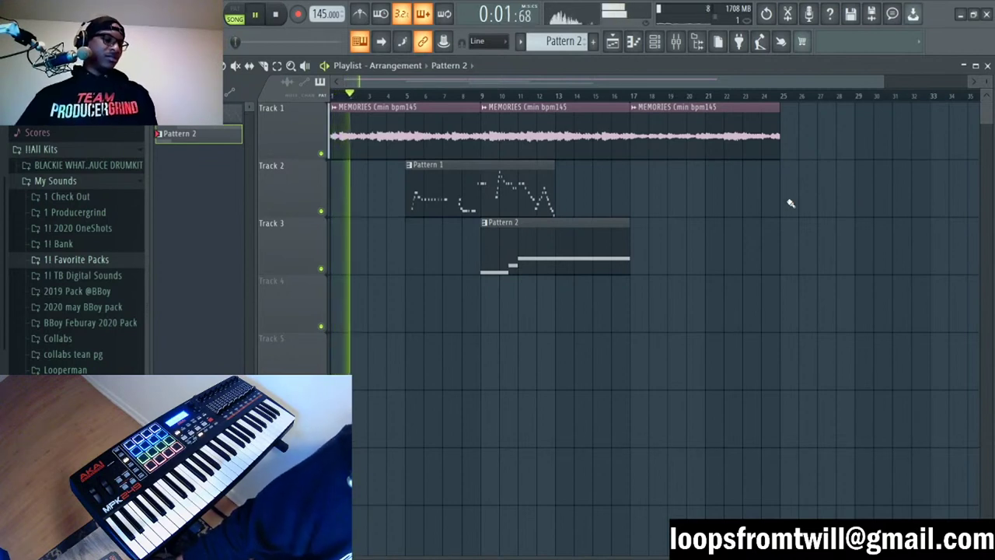
left_click(658, 44)
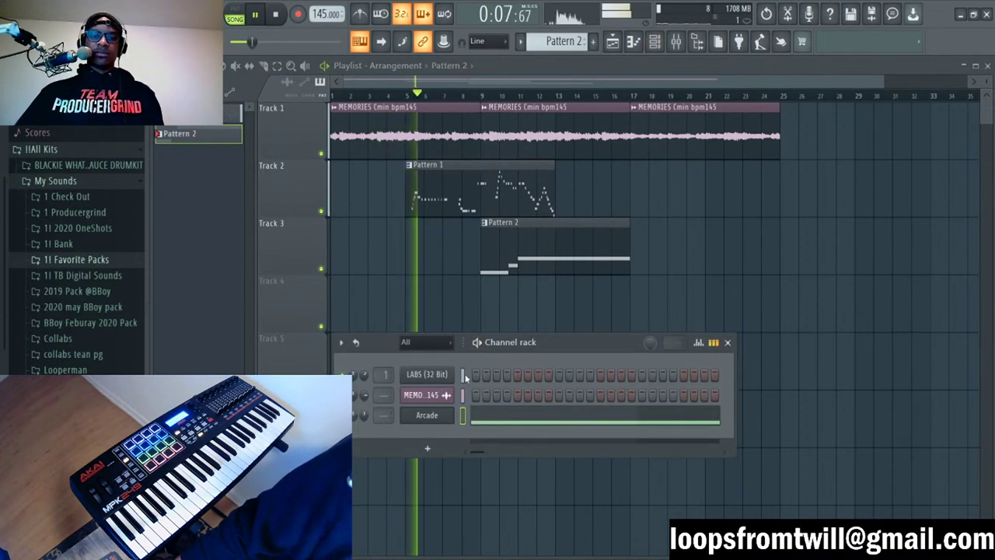
left_click(728, 342)
Step: Create an empty Pattern 3 and place it on Track 4 from bar 9 to bar 17
scroll(684, 101, "down", 1)
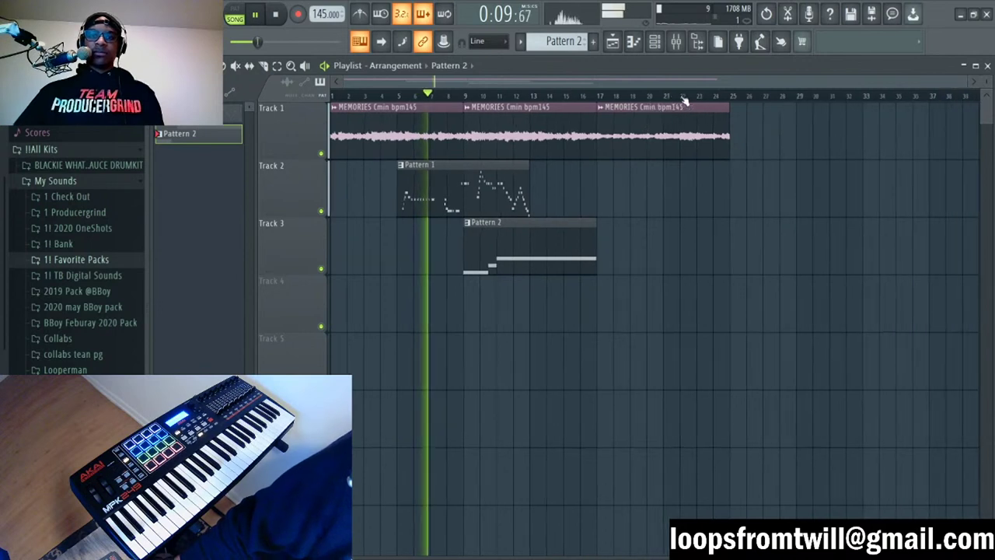
key("F4")
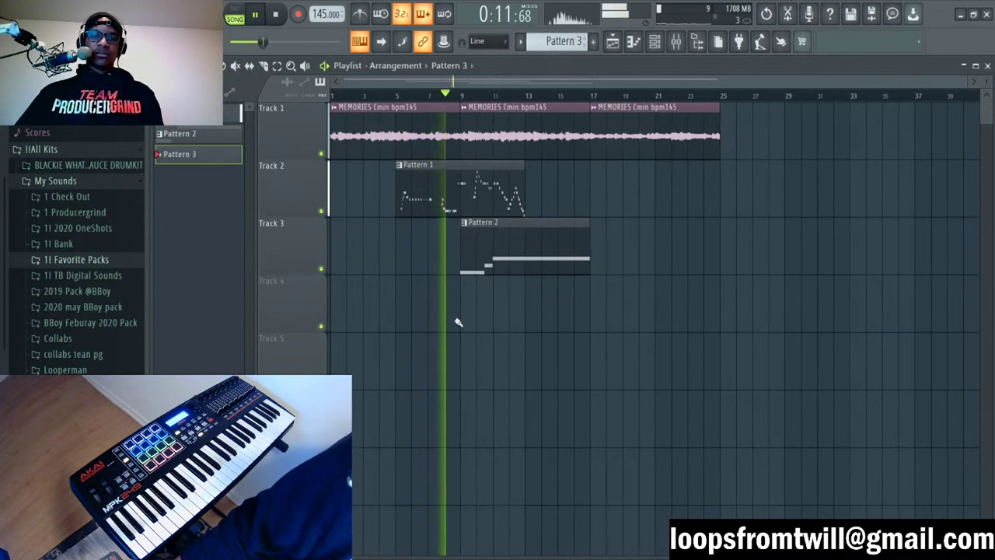
left_click(459, 322)
left_click_drag(476, 322, 589, 325)
key("F6")
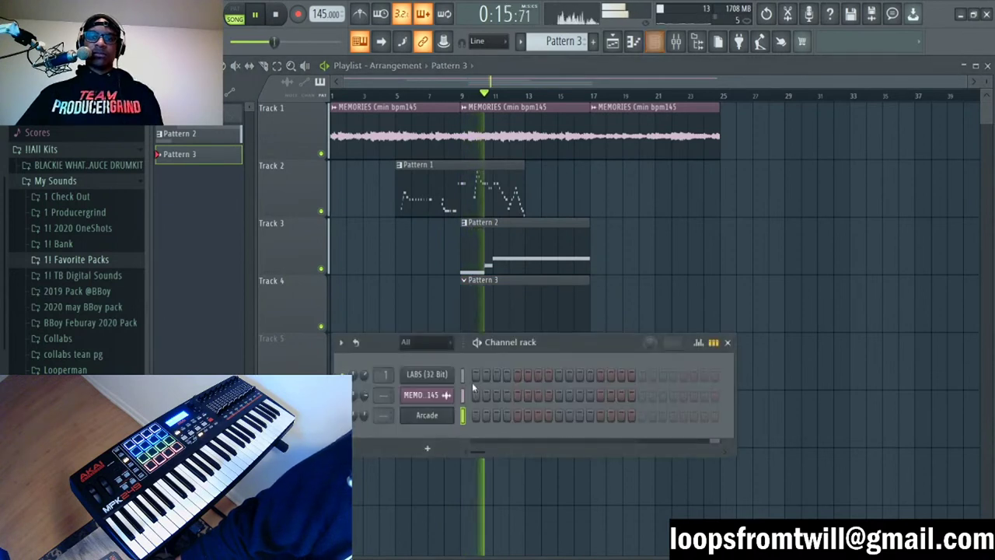
key("F6")
Step: Check the track levels in the mixer during playback and return to the playlist
left_click(670, 46)
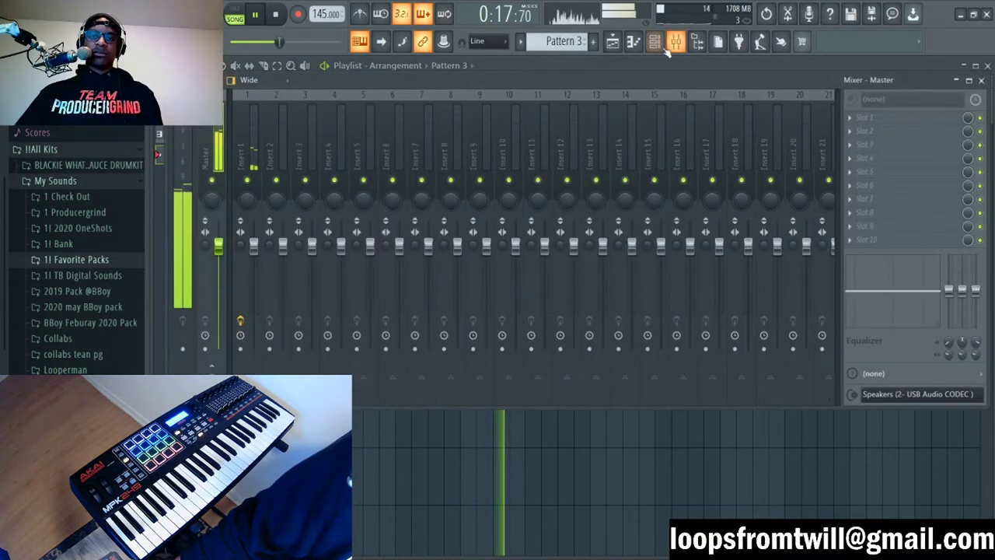
left_click_drag(477, 84, 478, 90)
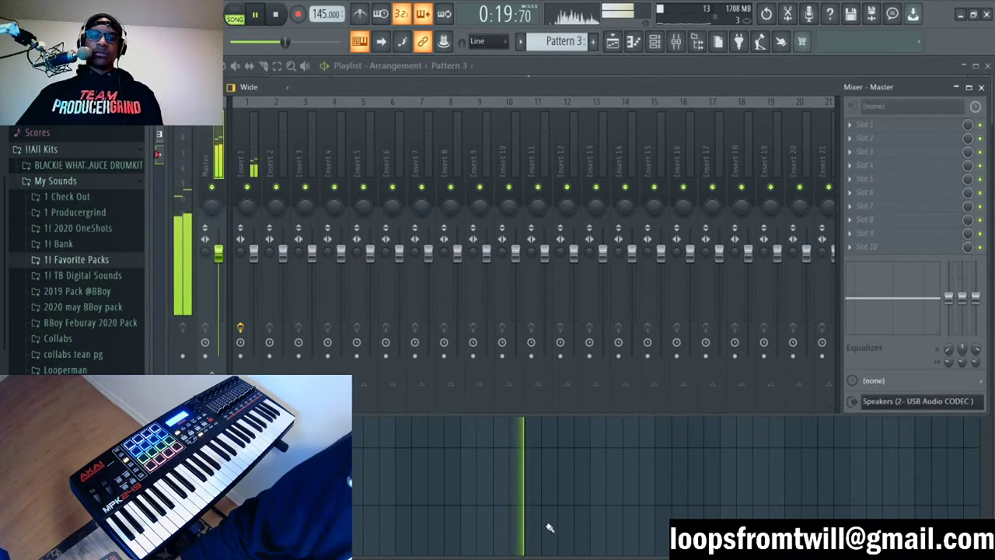
key("F9")
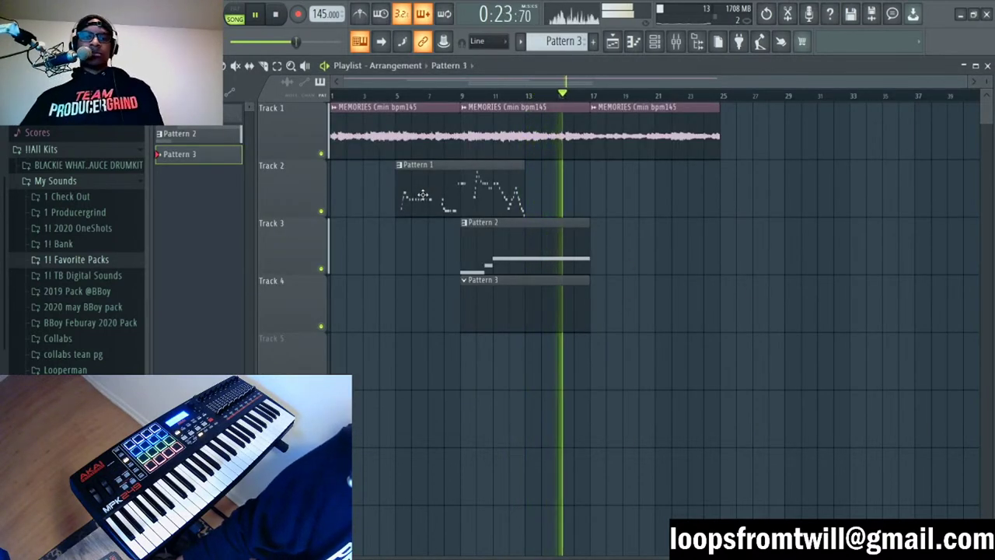
Step: Place a unique copy of the Pattern 1 melody at bar 17 on Track 2 and transpose all its LABS notes up two octaves
left_click_drag(422, 194, 650, 180)
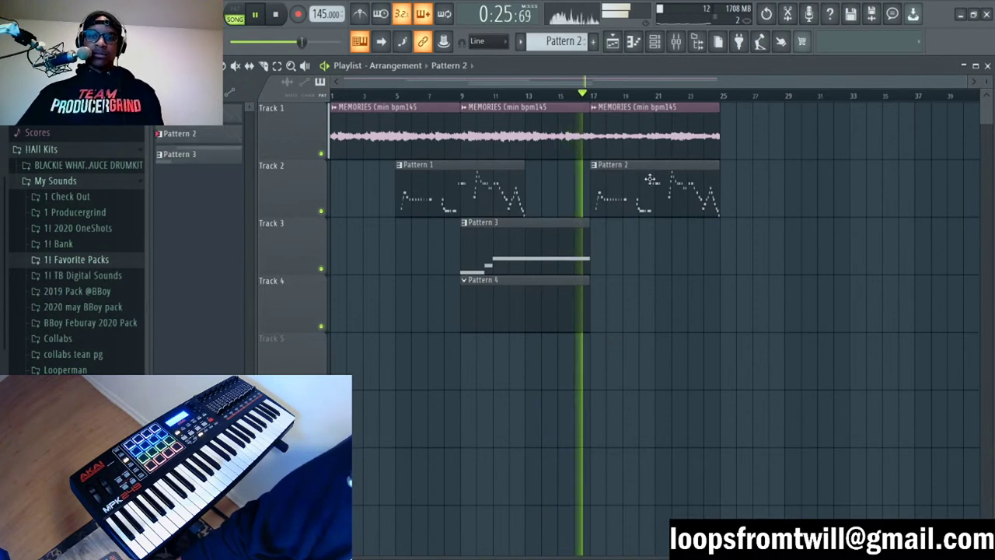
double_click(650, 180)
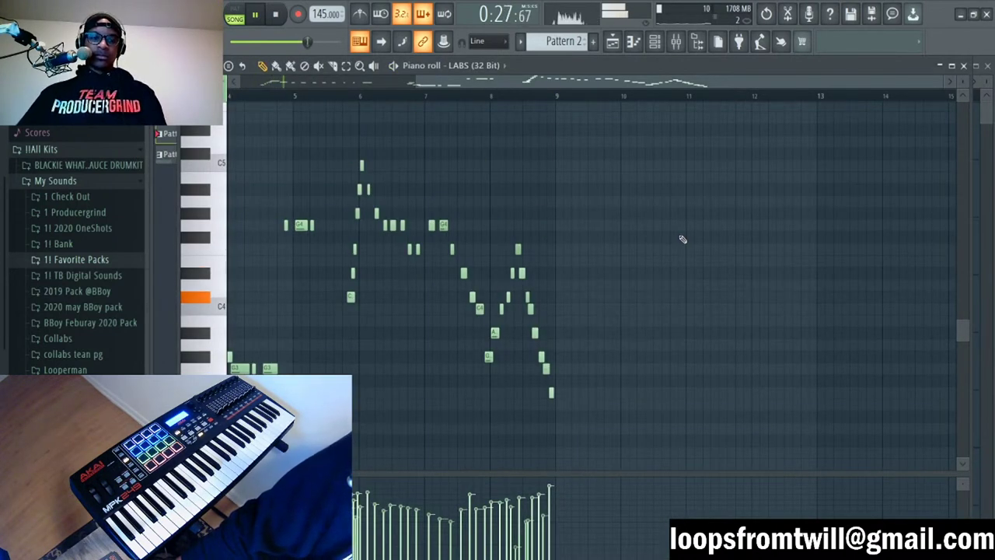
key("ctrl+a")
key("Delete")
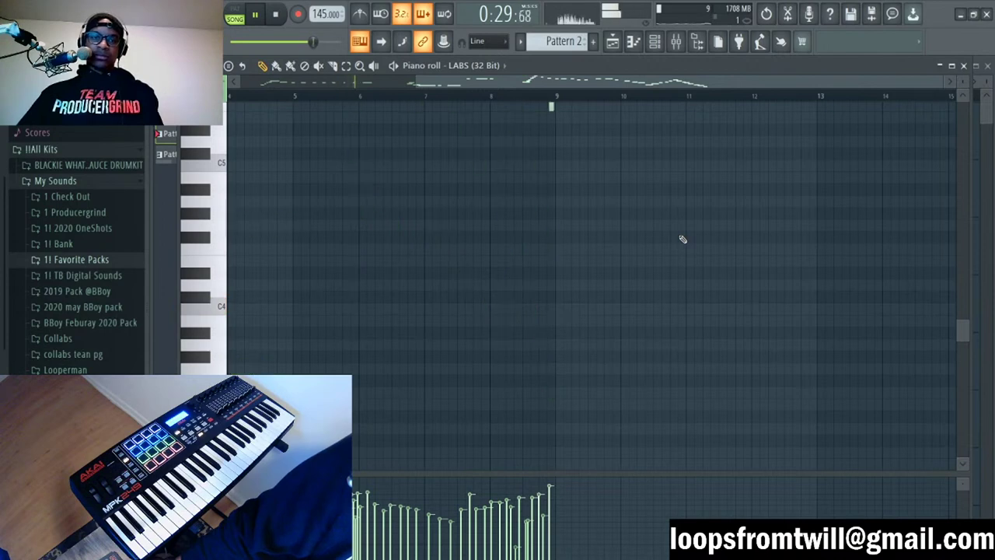
Step: Raise the velocities of all LABS notes in Pattern 2 and return to the playlist
key("ctrl+z")
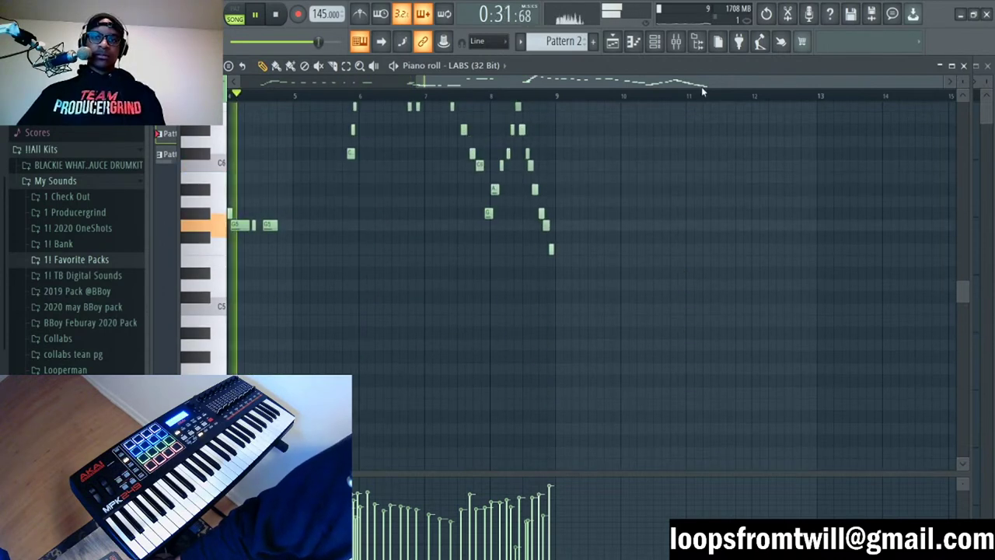
scroll(593, 289, "up", 2)
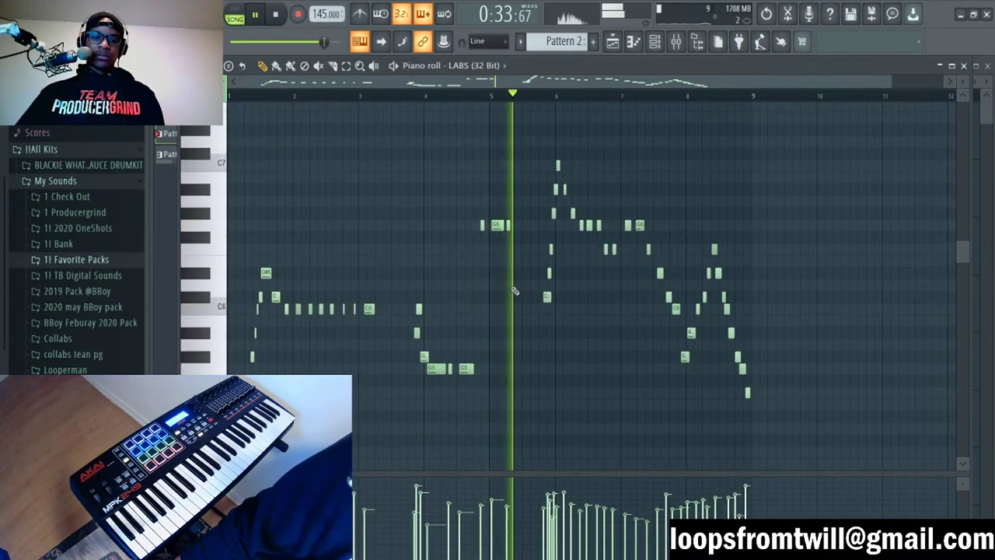
key("ctrl+a")
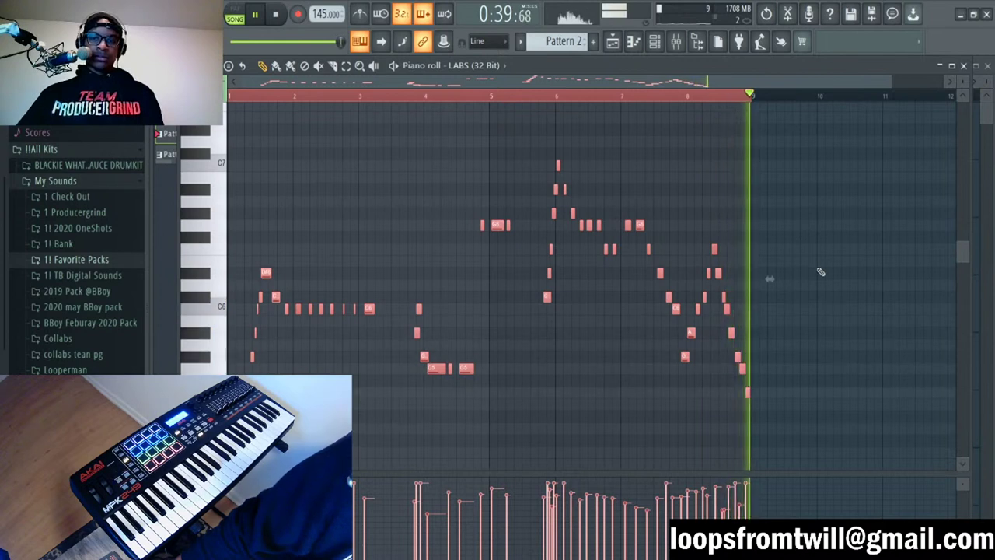
key("F5")
key("F6")
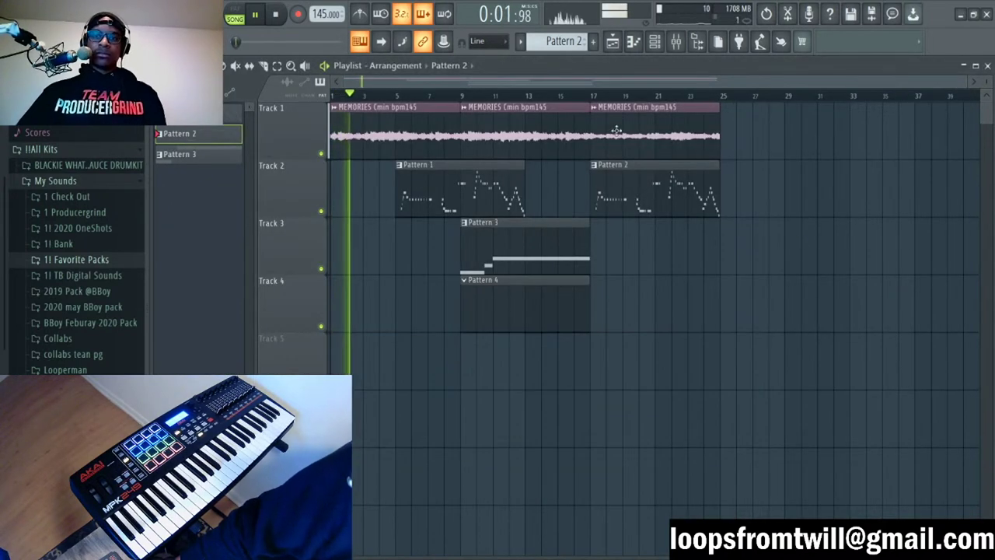
Step: Place a fourth MEMORIES clip on Track 1 at bar 25 and play the arrangement from around bar 23
left_click(828, 134)
left_click_drag(829, 134, 769, 134)
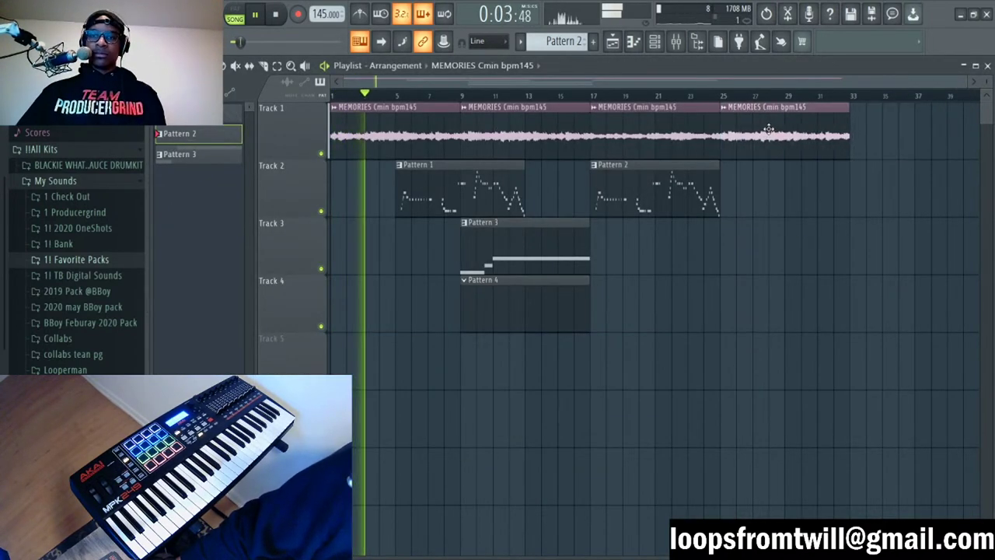
left_click(692, 94)
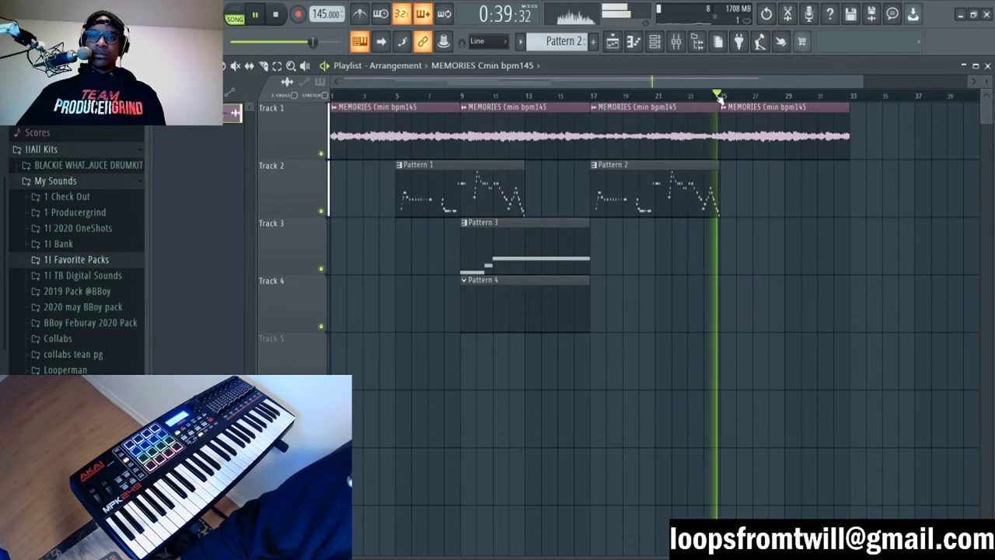
Step: Place the Bass Build aka tHe SwoOsH effect from the TWiLL kit's FX folder on Track 5, ending at bars 9 and 25
left_click(77, 259)
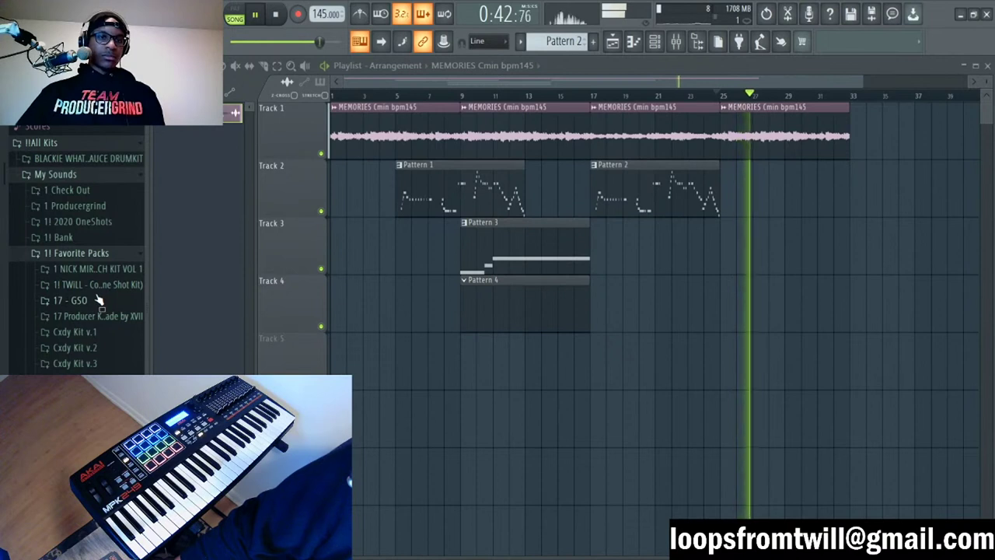
left_click(107, 301)
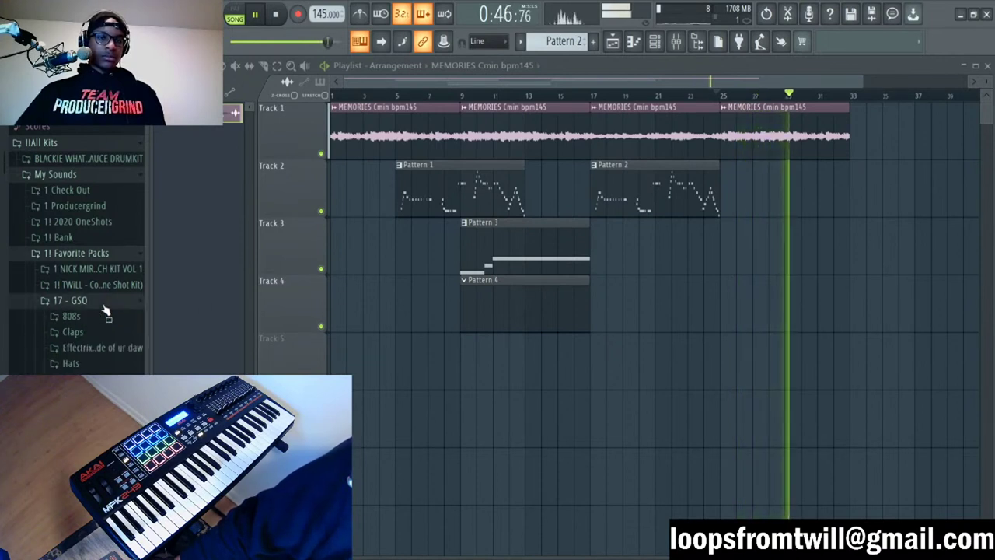
left_click(106, 302)
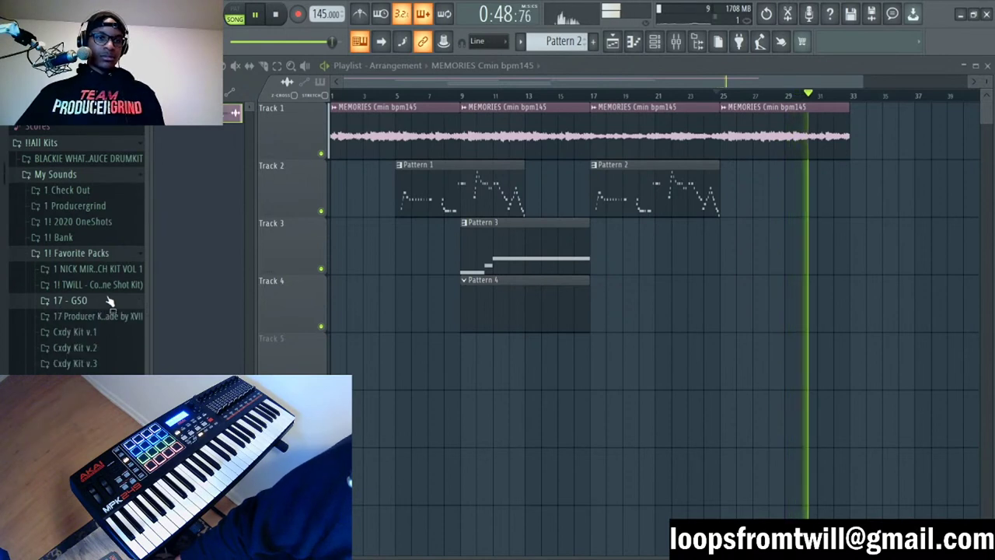
left_click(106, 285)
scroll(74, 249, "down", 1)
scroll(93, 311, "down", 2)
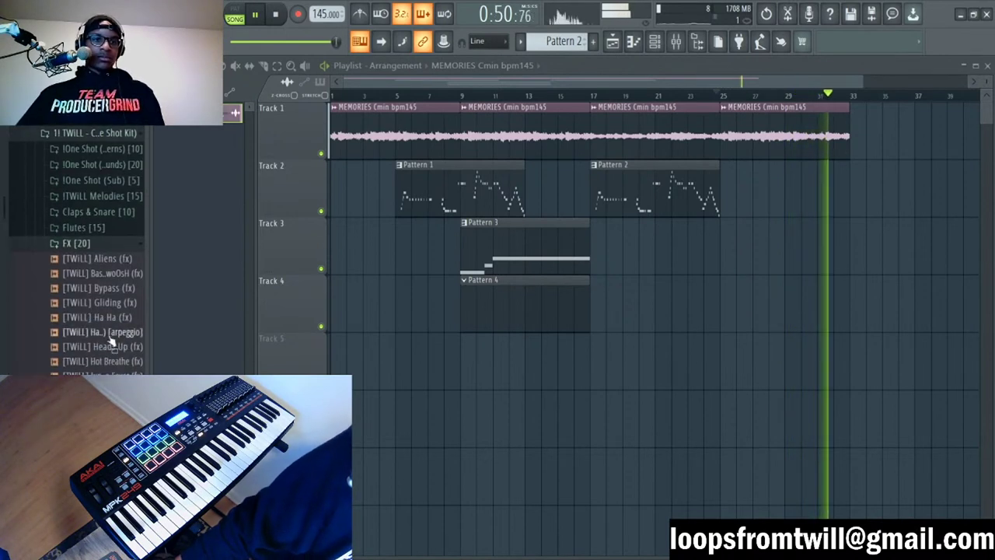
left_click_drag(105, 273, 457, 362)
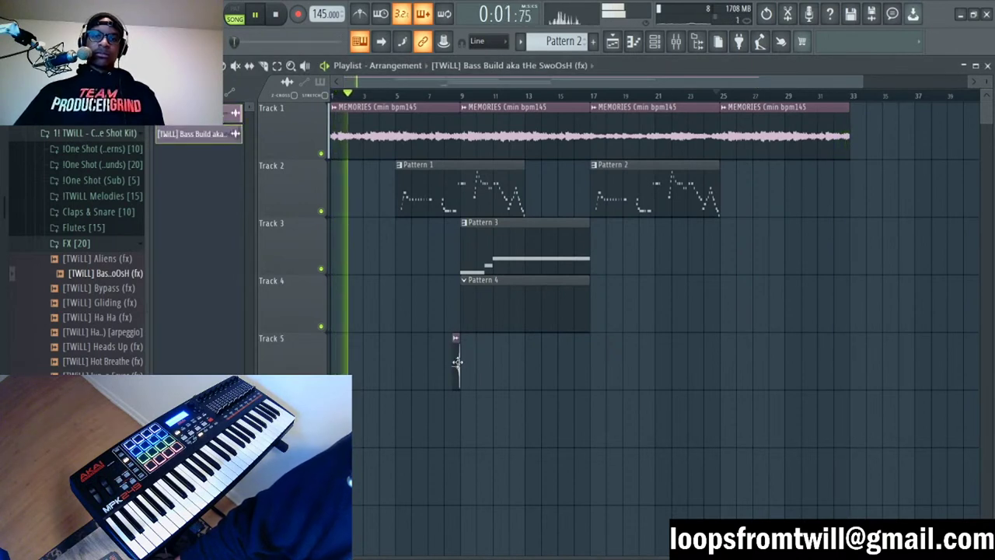
left_click_drag(686, 362, 716, 380)
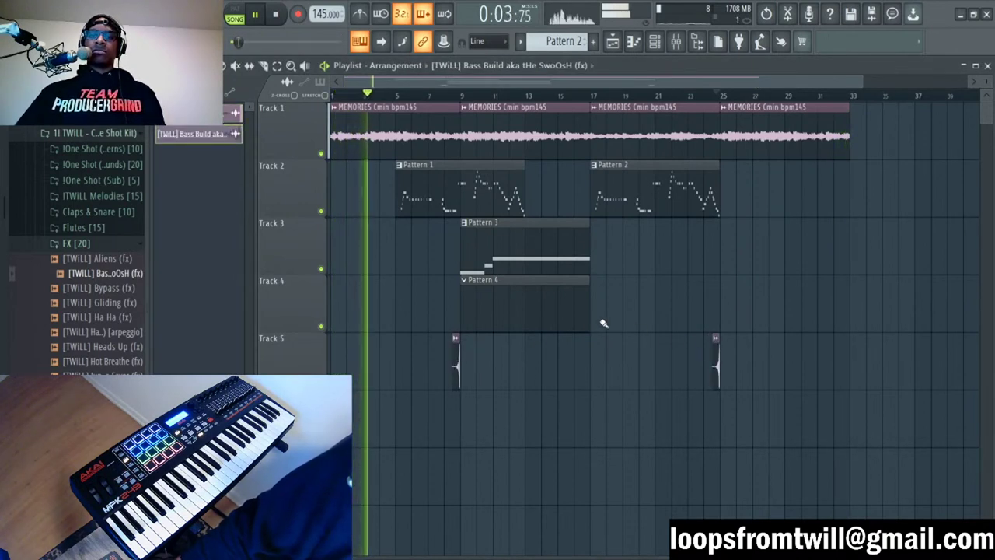
Step: Select Pattern 4 and add the [TWiLL] suba-uba-bubba (C) sub one-shot as a new channel in the channel rack
left_click(571, 300)
left_click(100, 243)
left_click(101, 179)
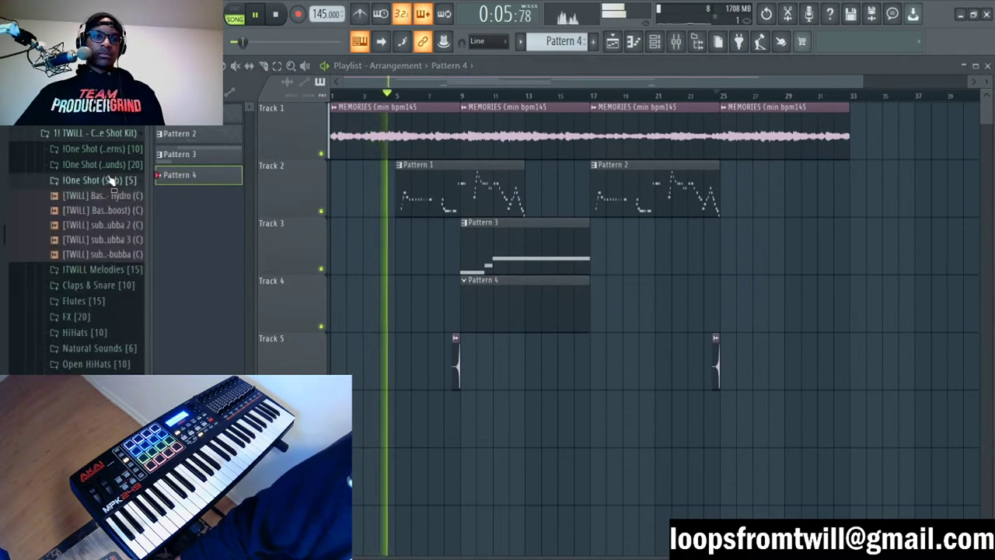
key("space")
key("space")
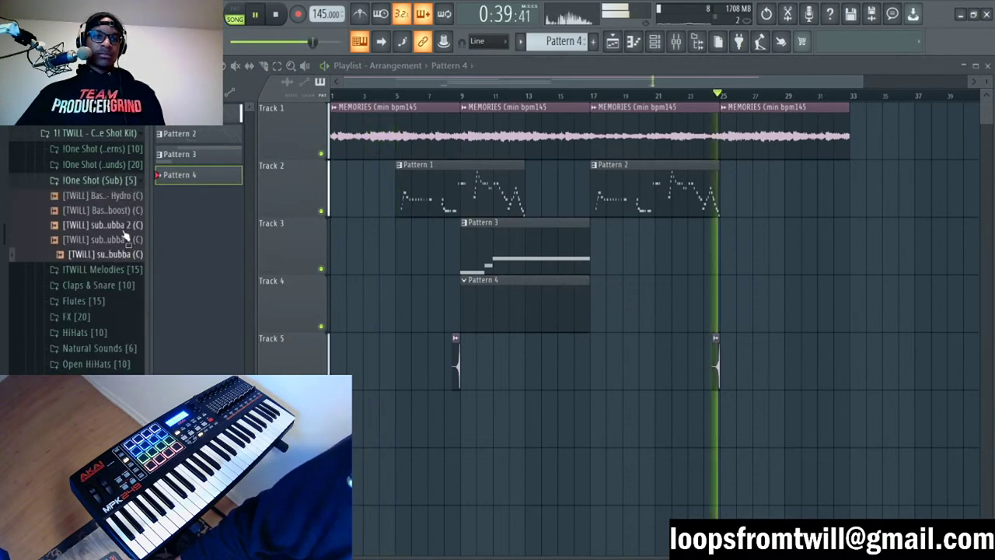
key("F6")
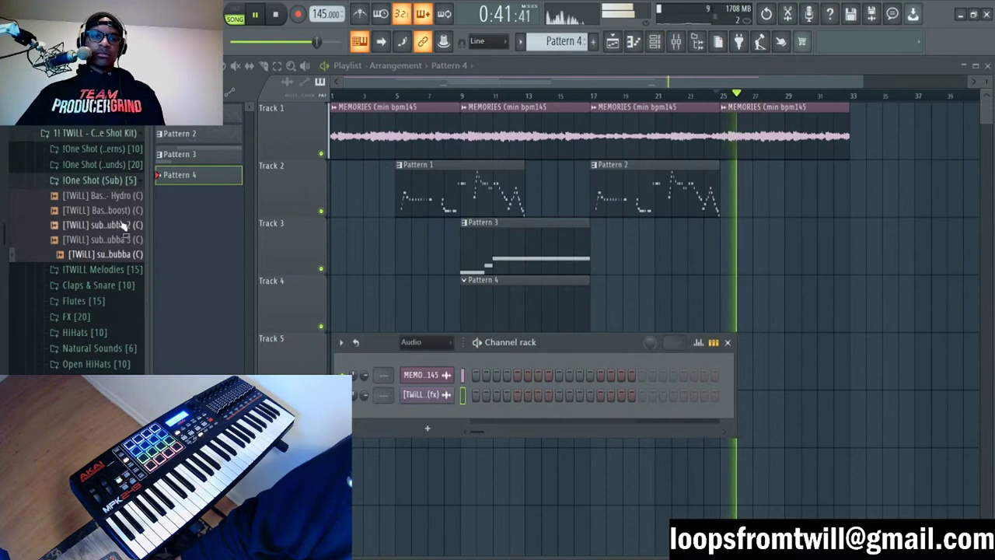
left_click_drag(126, 253, 430, 417)
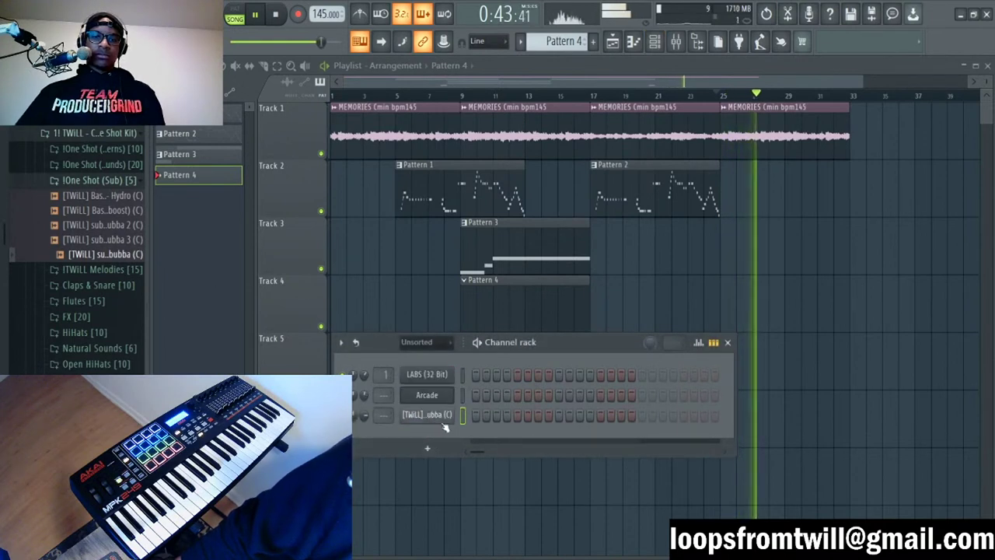
key("F6")
Step: Move the playhead to bar 9, open the sub's empty piano roll and rehearse a bass line over the arrangement
key("space")
left_click(462, 94)
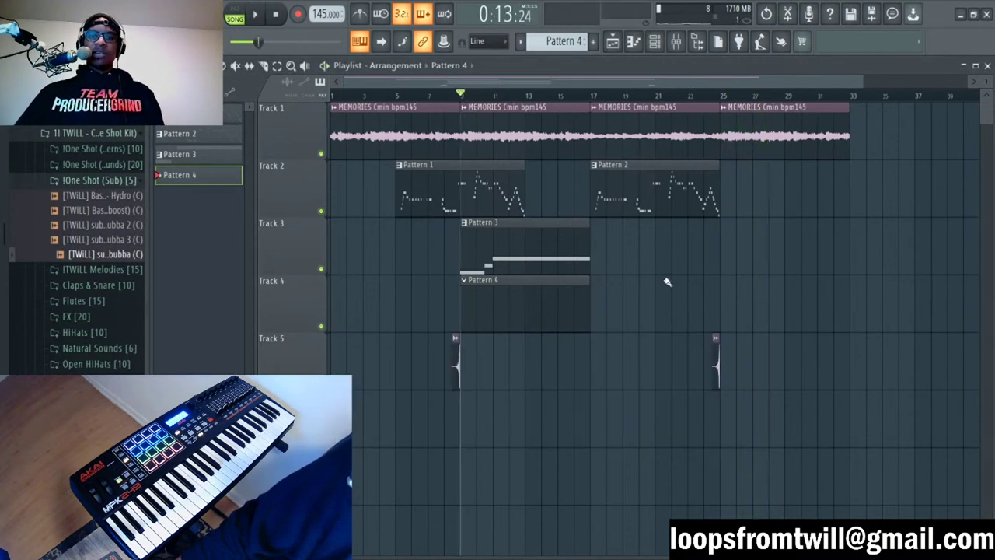
key("F6")
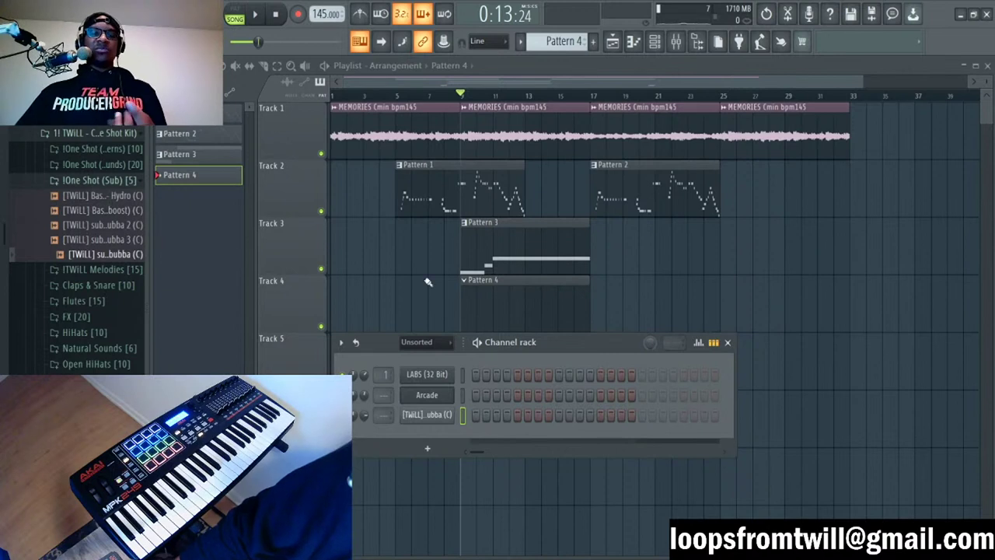
key("F6")
left_click(657, 43)
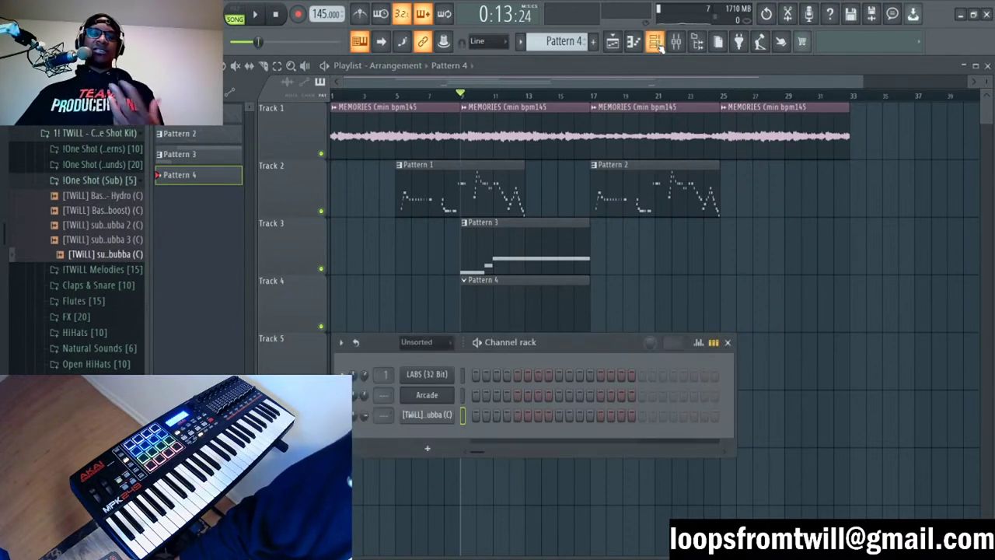
key("F7")
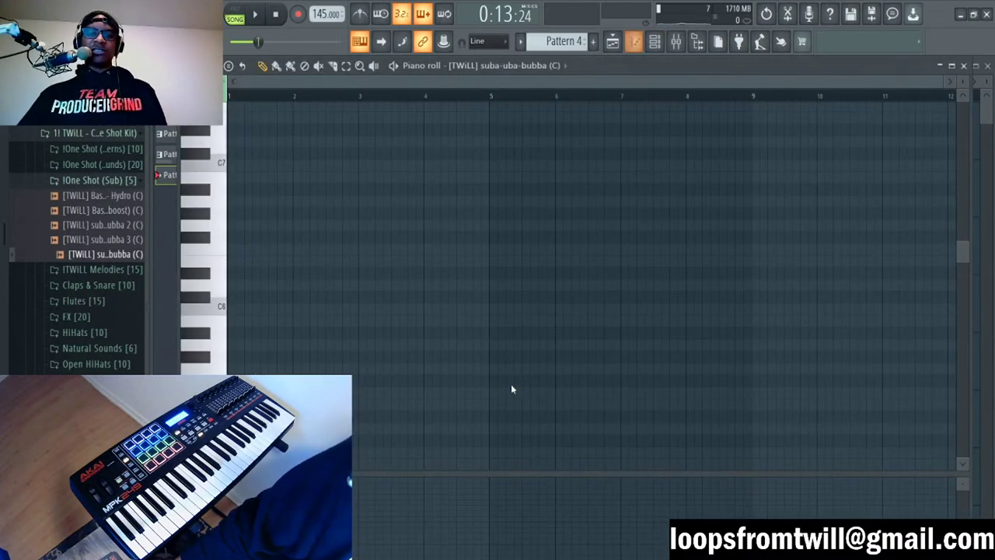
key("space")
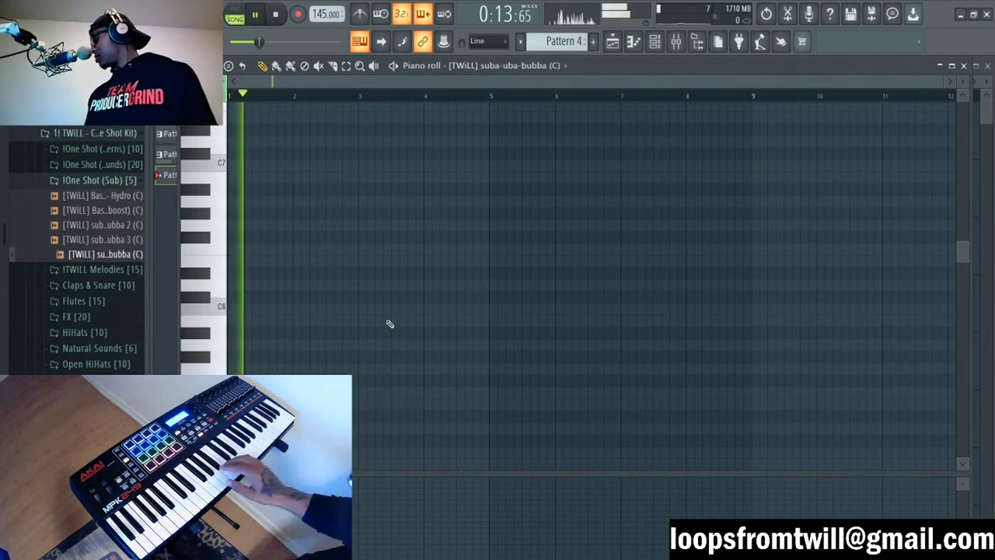
key("space")
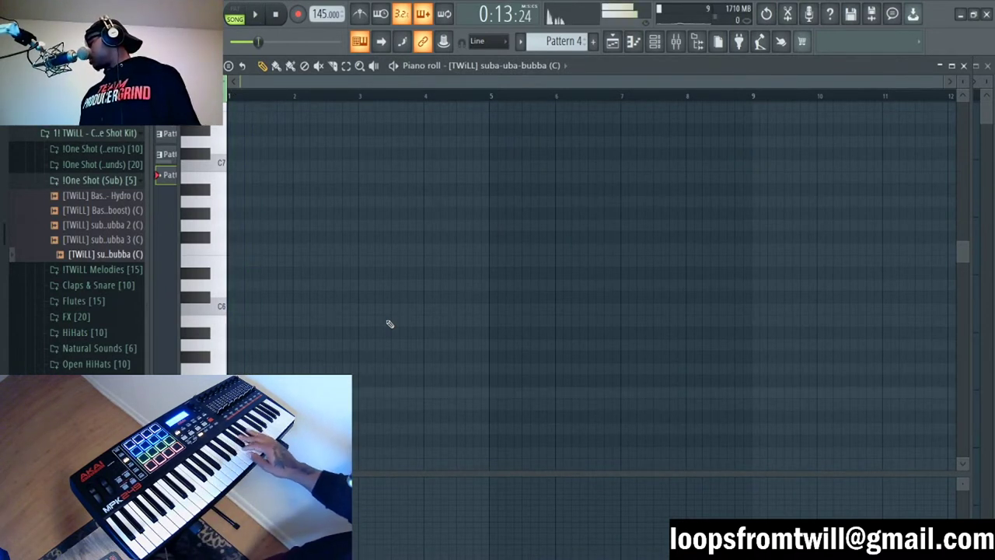
key("space")
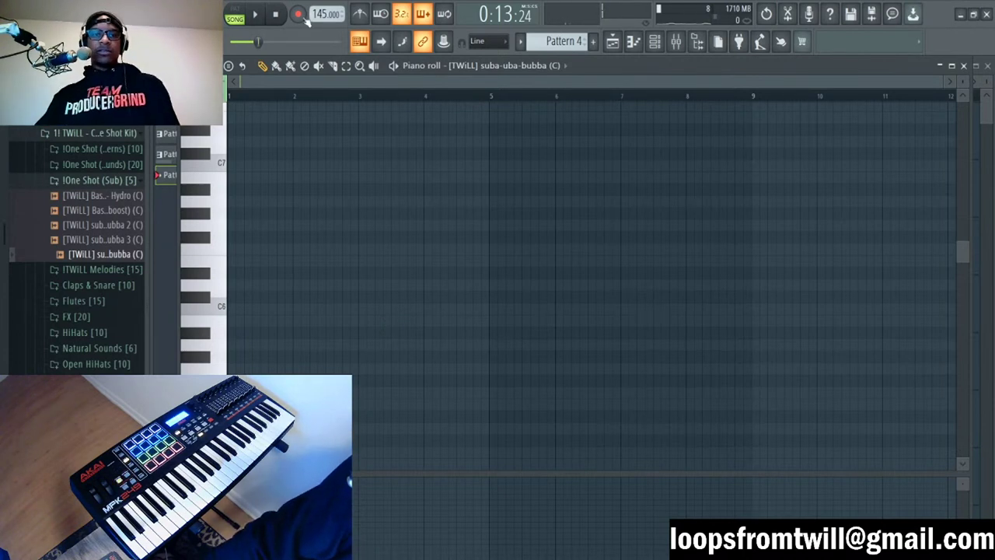
Step: Record a suba-uba-bubba bass line into Pattern 4 from bar 9 to bar 17
key("F7")
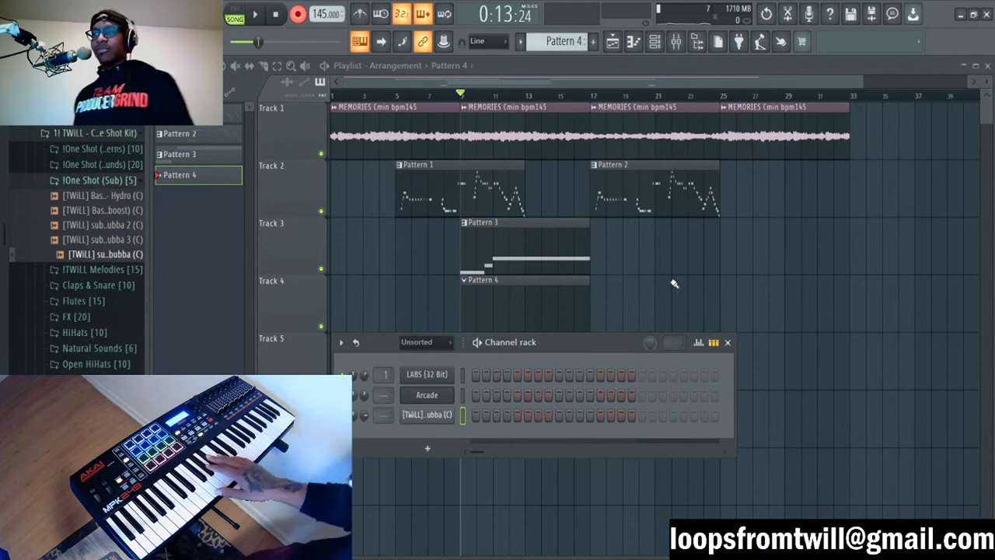
key("space")
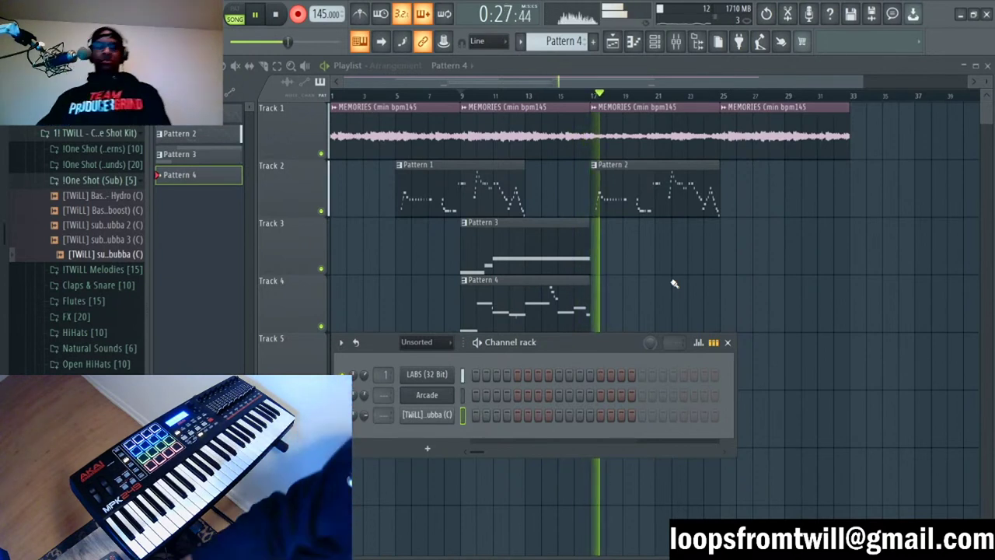
key("space")
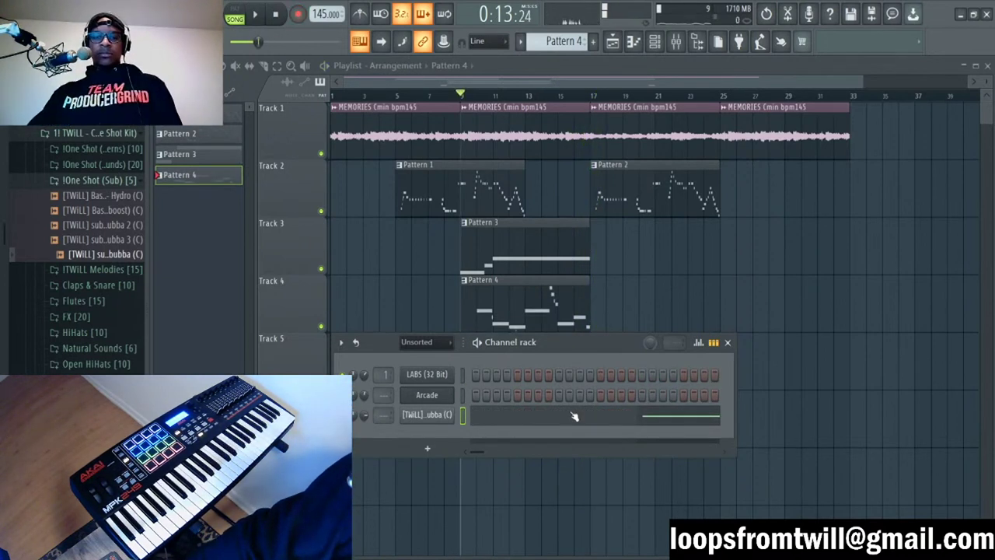
Step: Delete the stray short note below C5 in bar 4 of the recorded bass line and quantize the notes to the grid
left_click(574, 417)
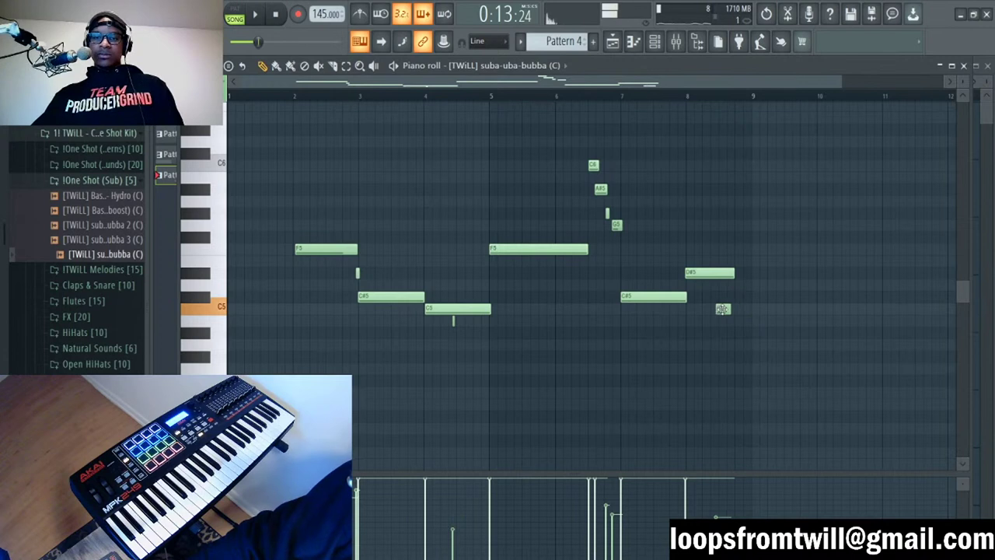
left_click_drag(722, 310, 725, 309)
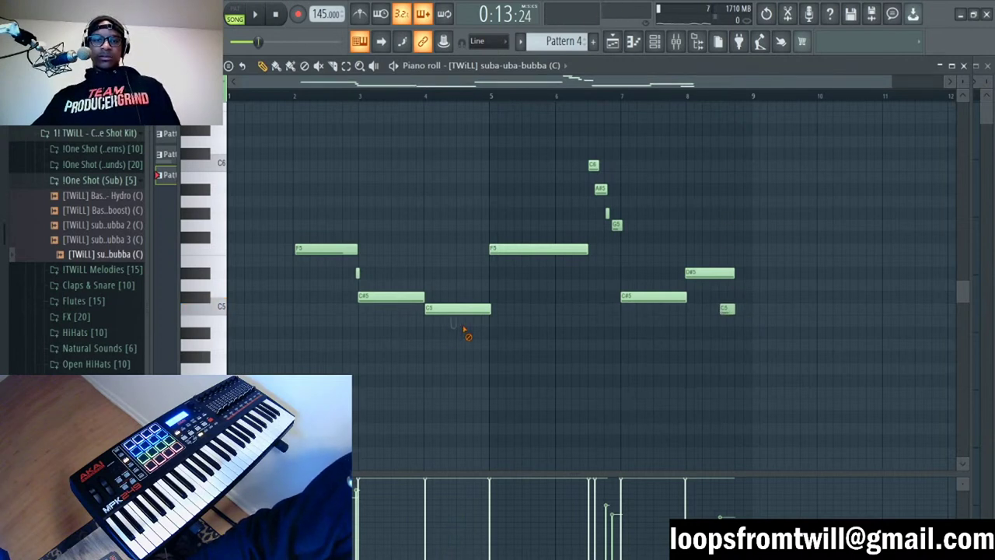
key("space")
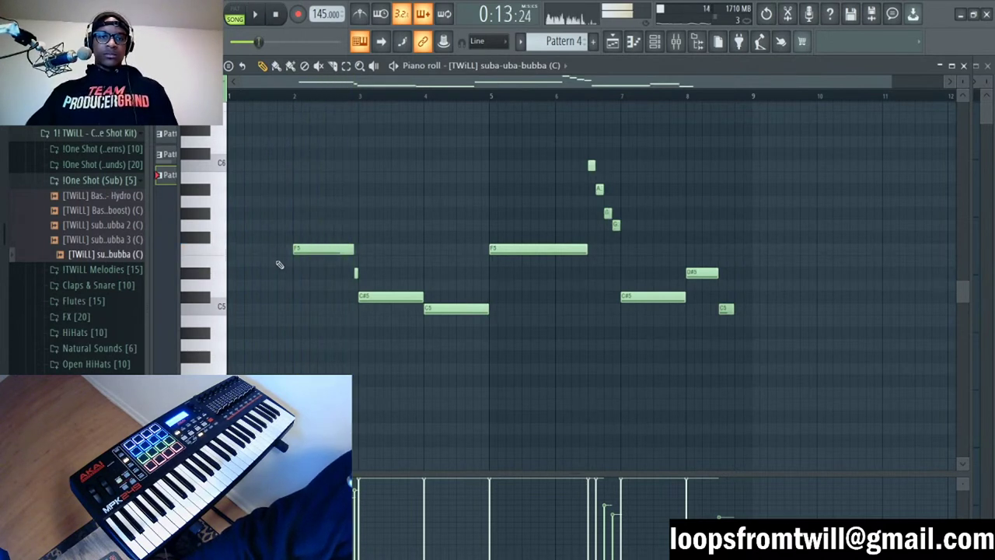
key("space")
Step: Stretch the opening F5 over bars 1 and 2 and the last C5 to bar 9, with all bass velocities levelled
left_click_drag(296, 249, 358, 250)
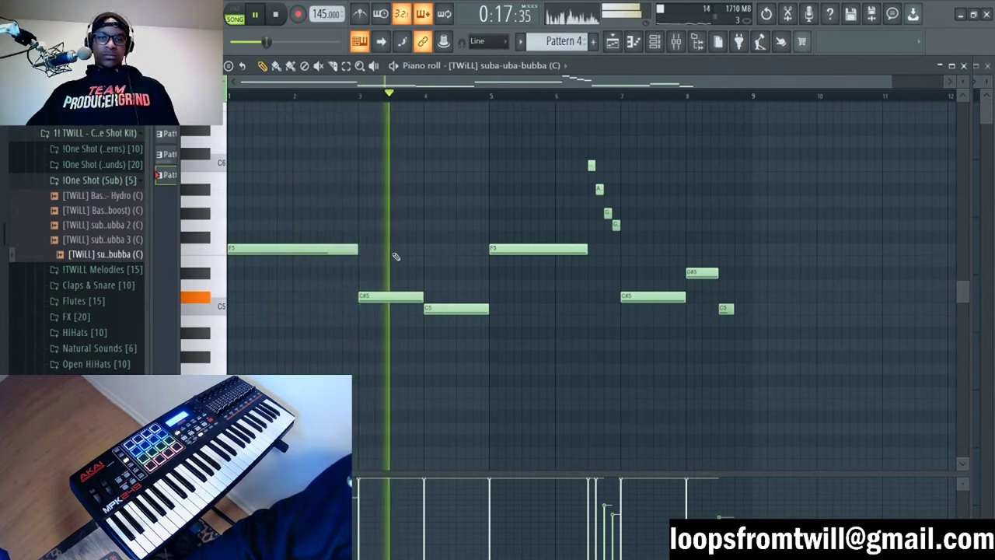
left_click_drag(356, 497, 780, 495)
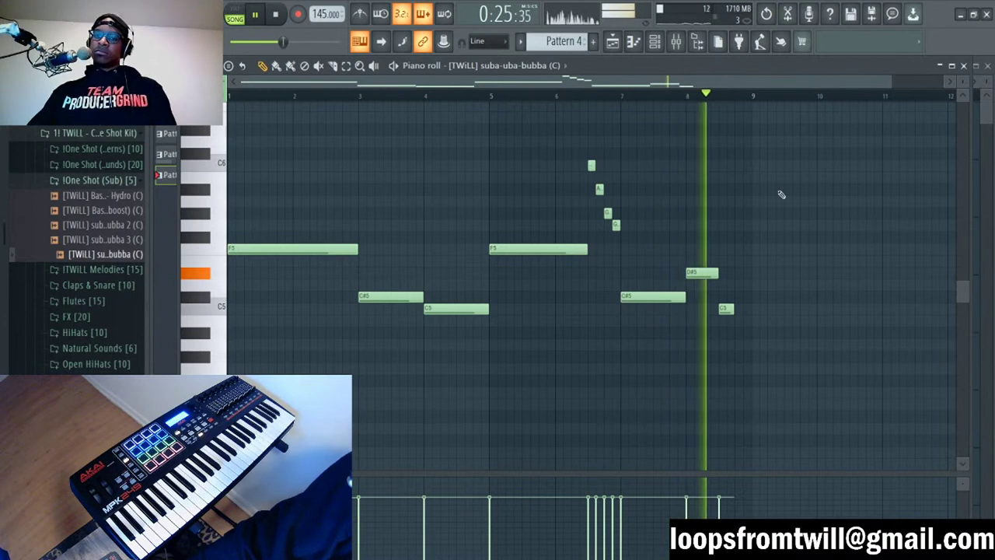
left_click_drag(733, 310, 750, 312)
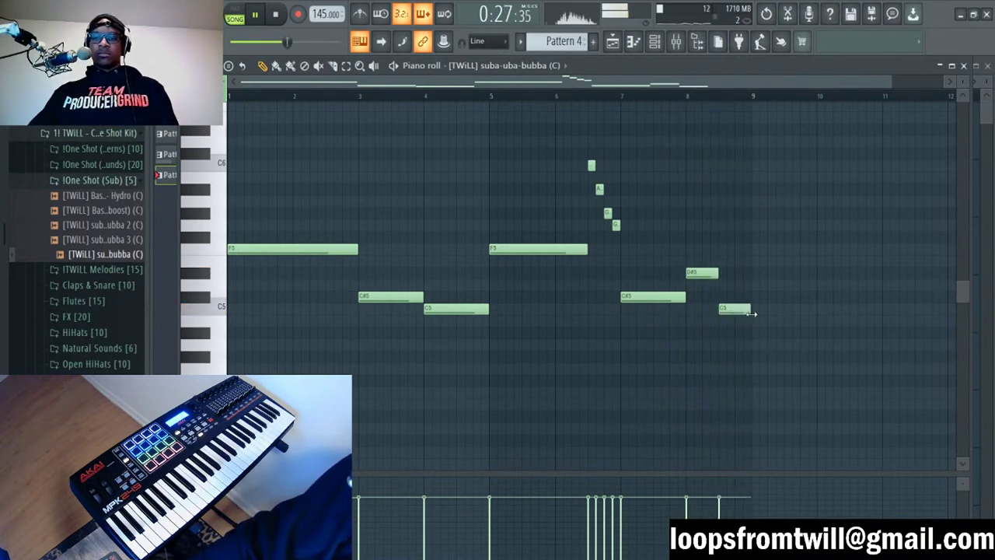
key("space")
Step: Duplicate all the sub bass notes in Pattern 4 one octave higher
left_click_drag(780, 137, 589, 327)
key("ctrl+a")
key("ctrl+c")
key("ctrl+v")
key("ctrl+Up")
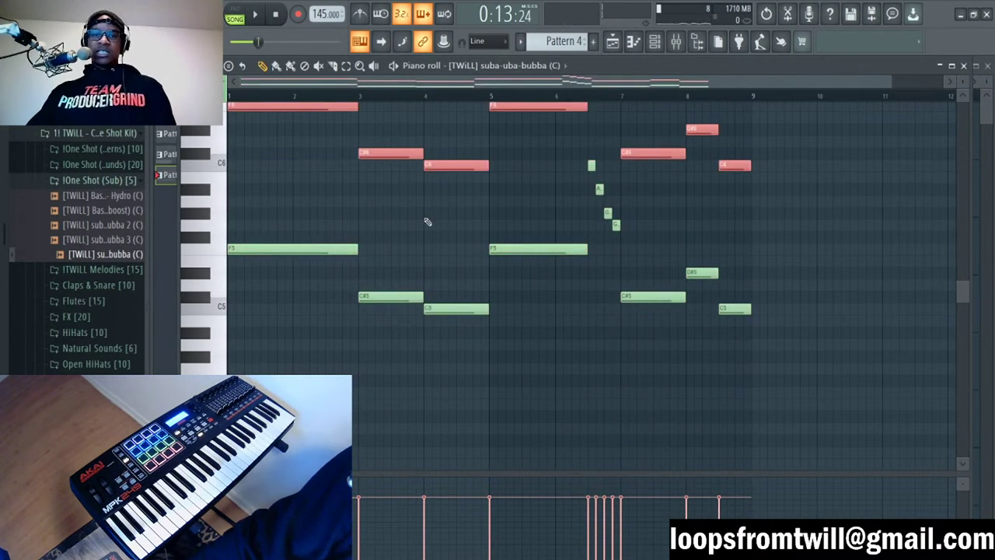
key("ctrl+d")
Step: Lower the velocities of the upper-octave bass notes, but raise those of their four-note run in bar 6
scroll(462, 265, "up", 4)
key("space")
left_click_drag(287, 161, 605, 278)
left_click_drag(588, 150, 635, 229)
left_click_drag(772, 256, 682, 340)
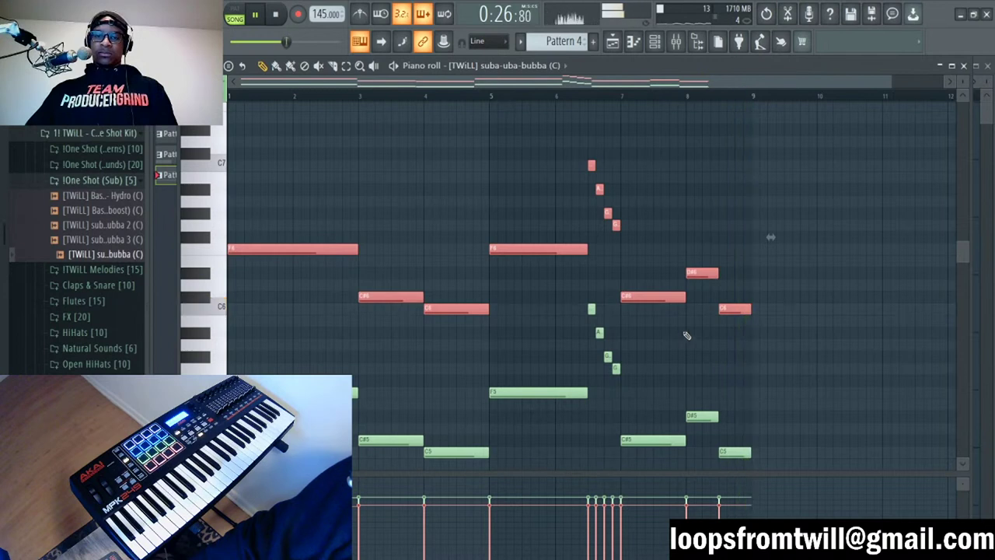
left_click_drag(645, 134, 583, 234)
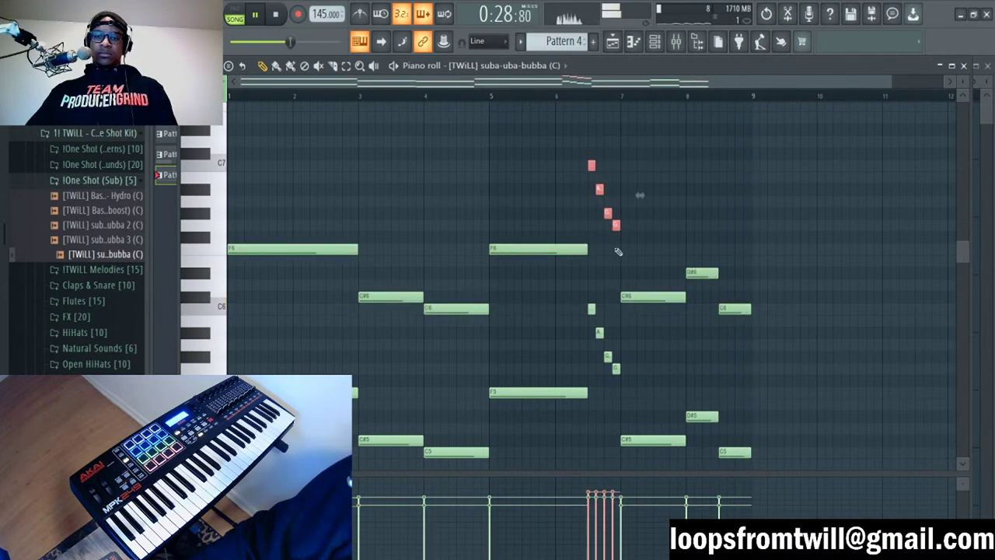
Step: Audition the octave-doubled bass line and place a copy of the swoosh effect on Track 5 leading into bar 17
left_click(529, 92)
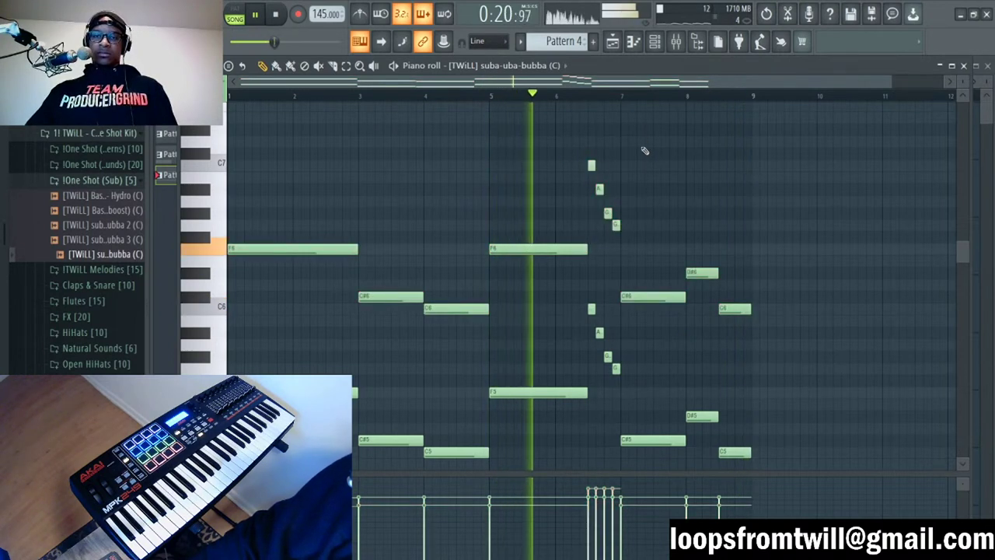
left_click_drag(643, 137, 558, 230)
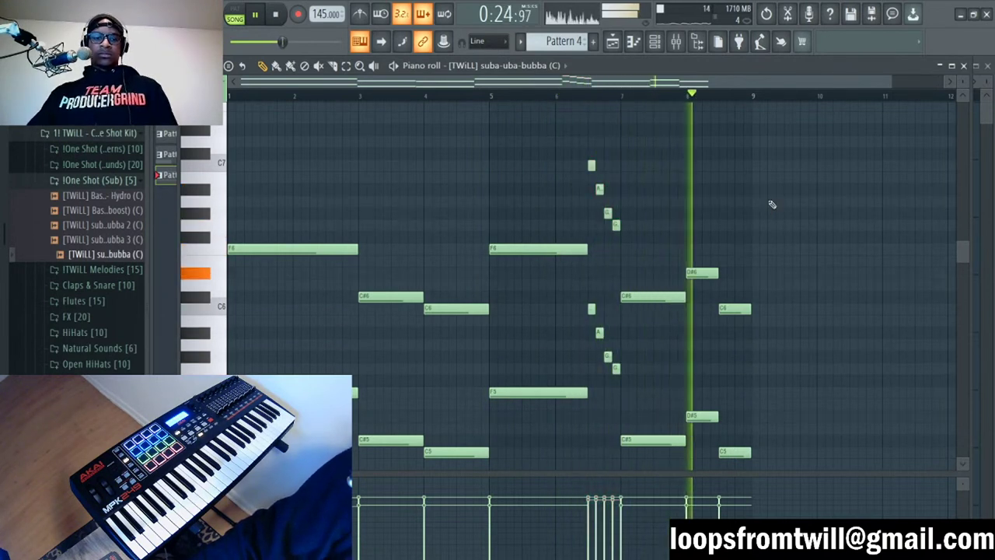
key("F5")
key("F6")
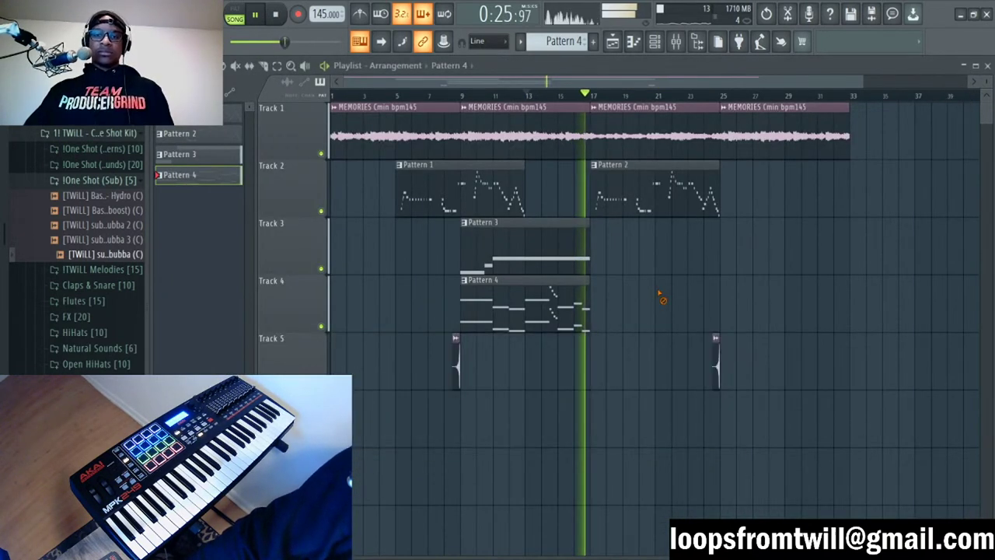
left_click(455, 364)
left_click_drag(544, 366, 585, 365)
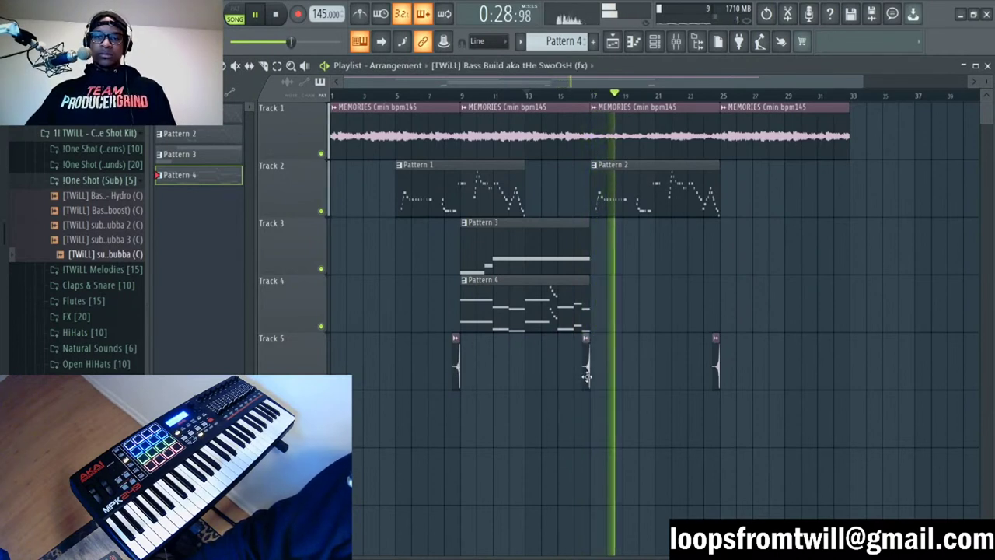
Step: Play the arrangement from bar 13 to check the transition at bar 17, and stop playback
left_click(526, 95)
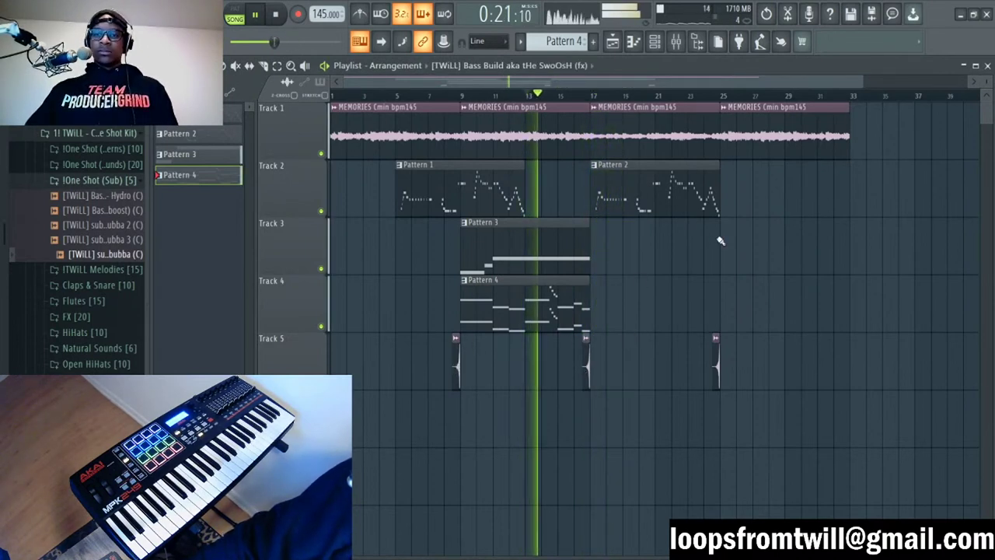
key("space")
left_click_drag(687, 96, 835, 98)
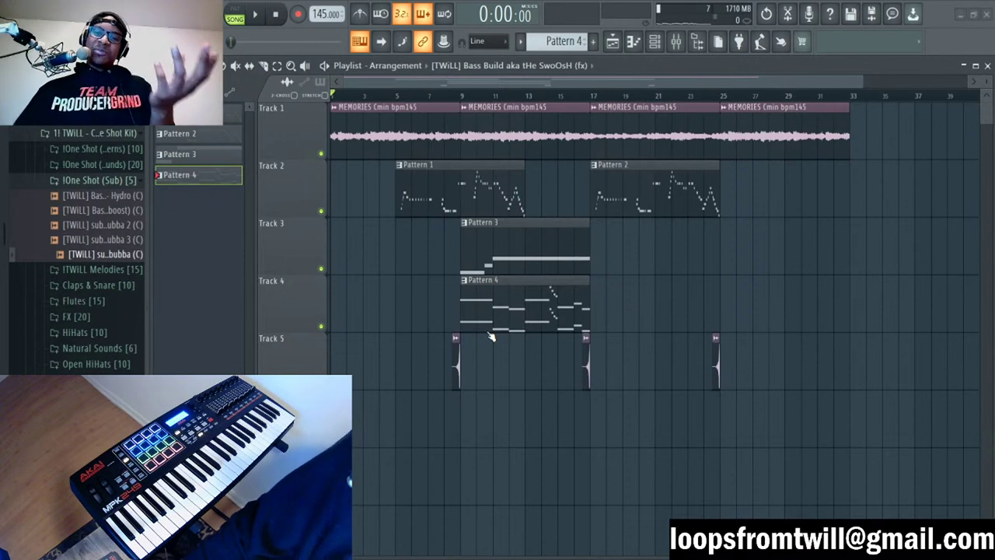
Step: Start a new project and place the UnReal B Minor 135 kaoticbeatz.com sample on Track 1 at bar 1
key("ctrl+n")
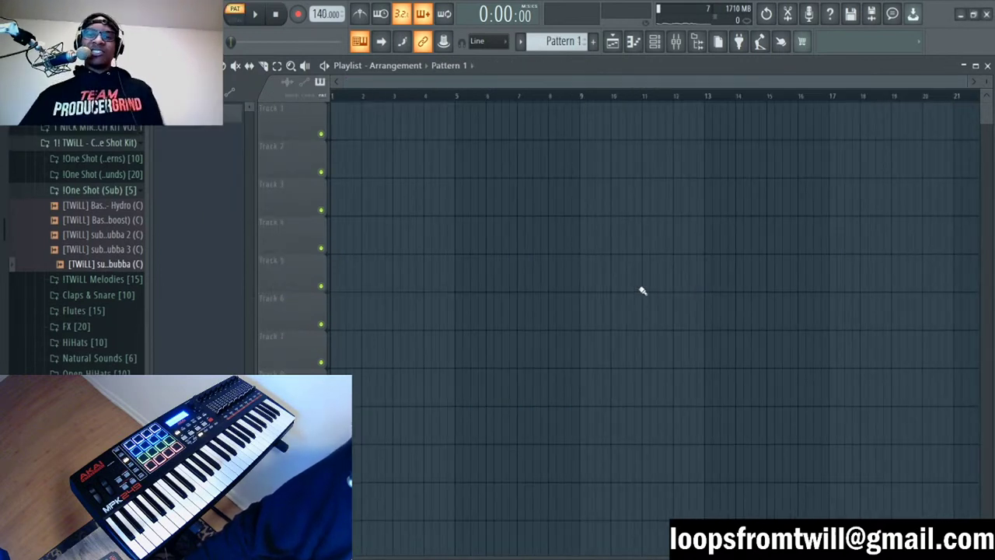
left_click(79, 190)
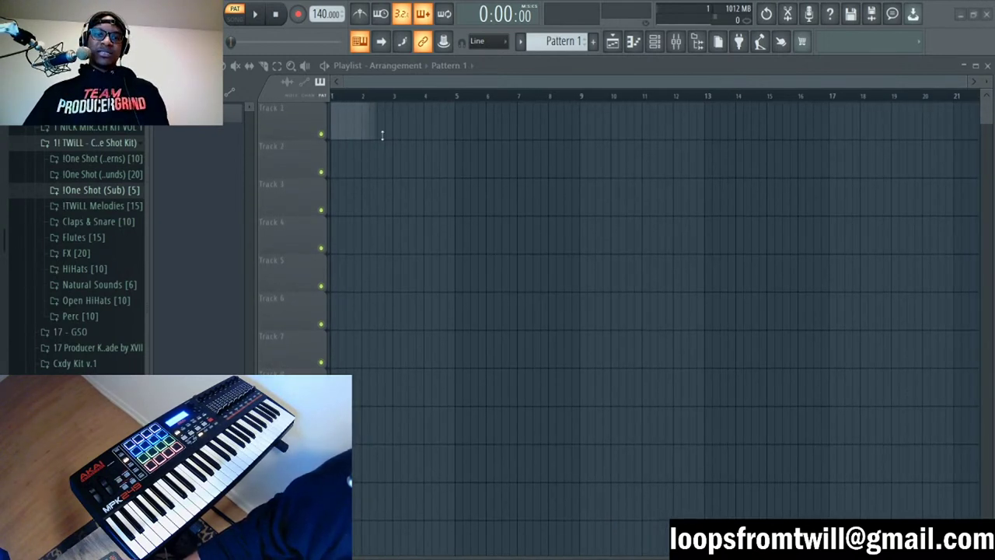
left_click_drag(440, 148, 444, 150)
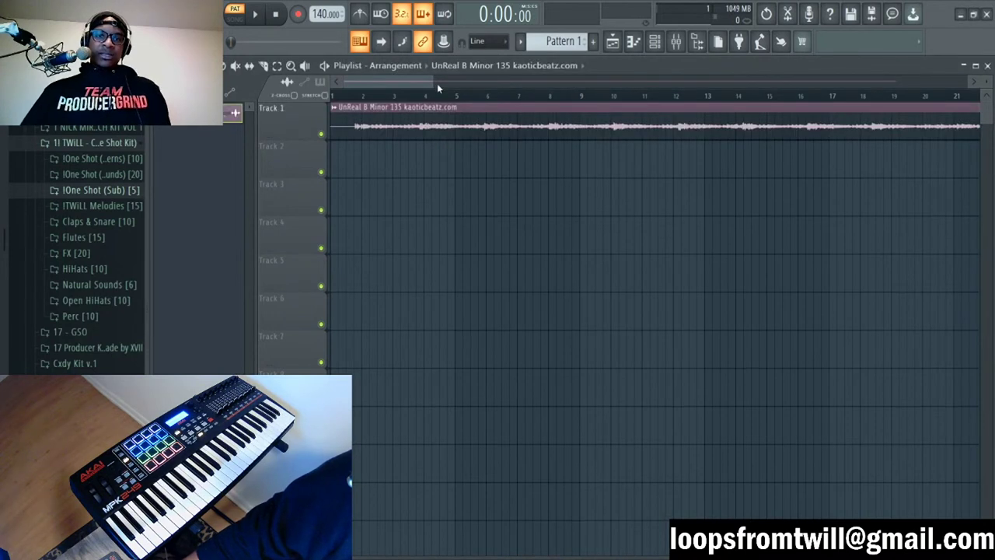
Step: Trim the silence off the start of the UnReal sample and move the clip back to bar 1
left_click_drag(434, 82, 351, 82)
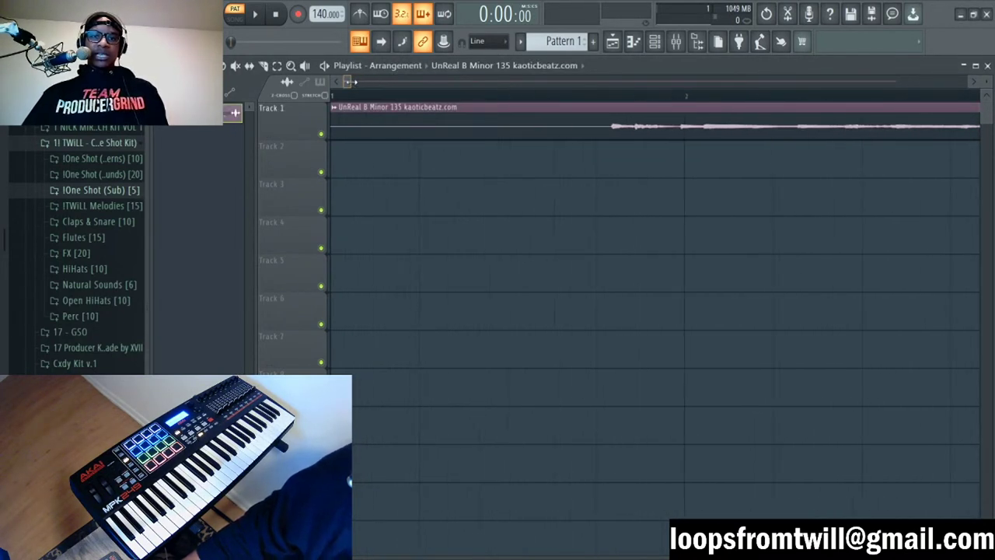
left_click_drag(332, 133, 618, 146)
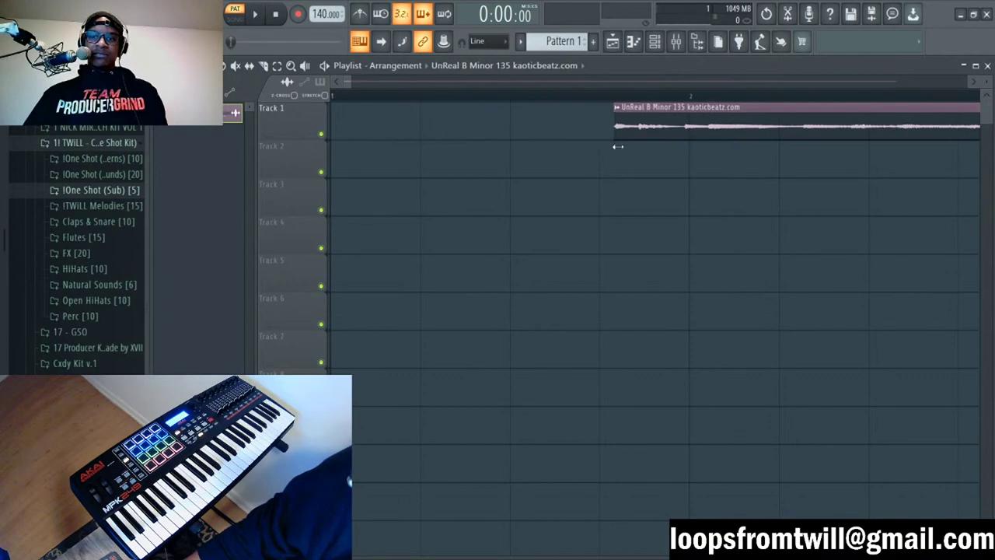
left_click_drag(667, 116, 355, 116)
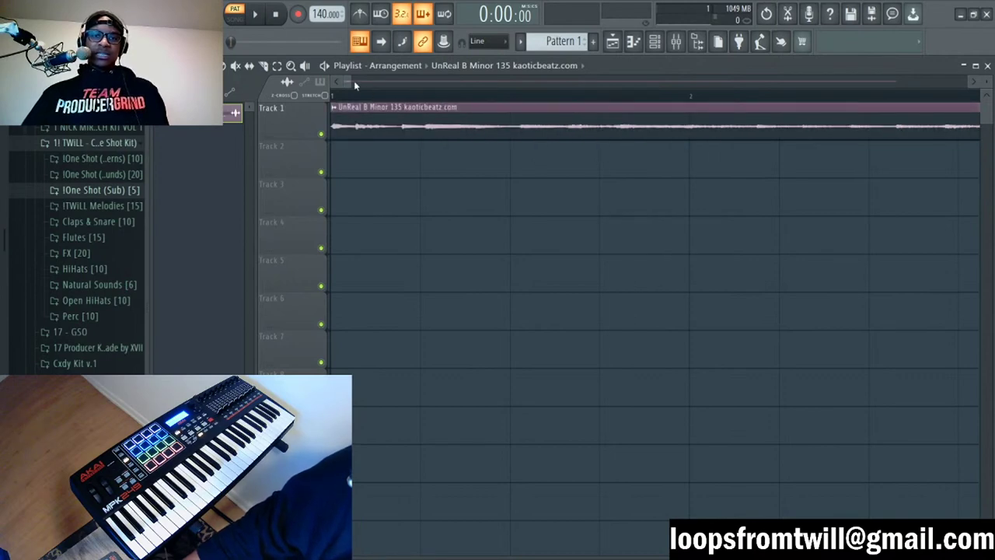
left_click_drag(351, 80, 465, 60)
Step: Set the project tempo to 135 BPM and play the sample in song mode with the metronome on
scroll(326, 14, "down", 7)
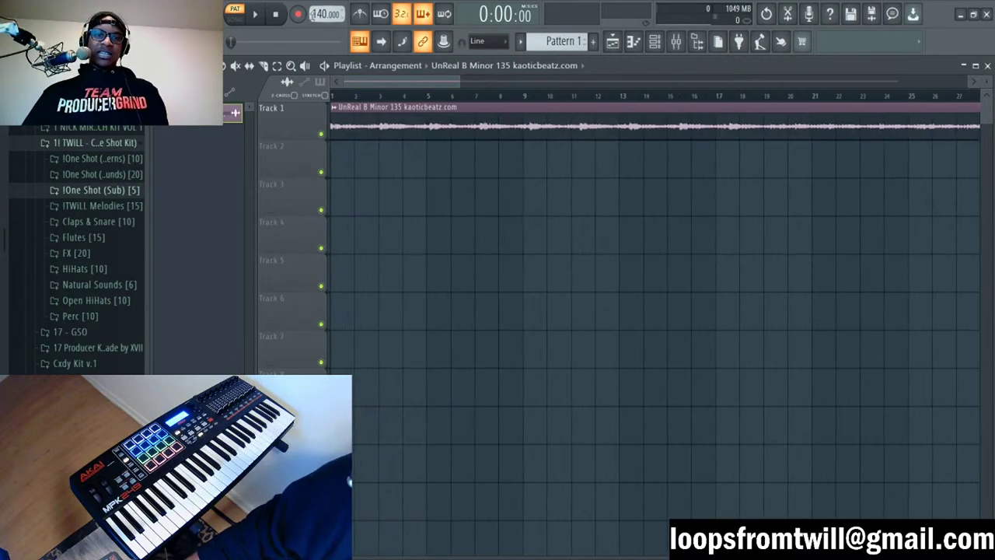
scroll(326, 14, "up", 3)
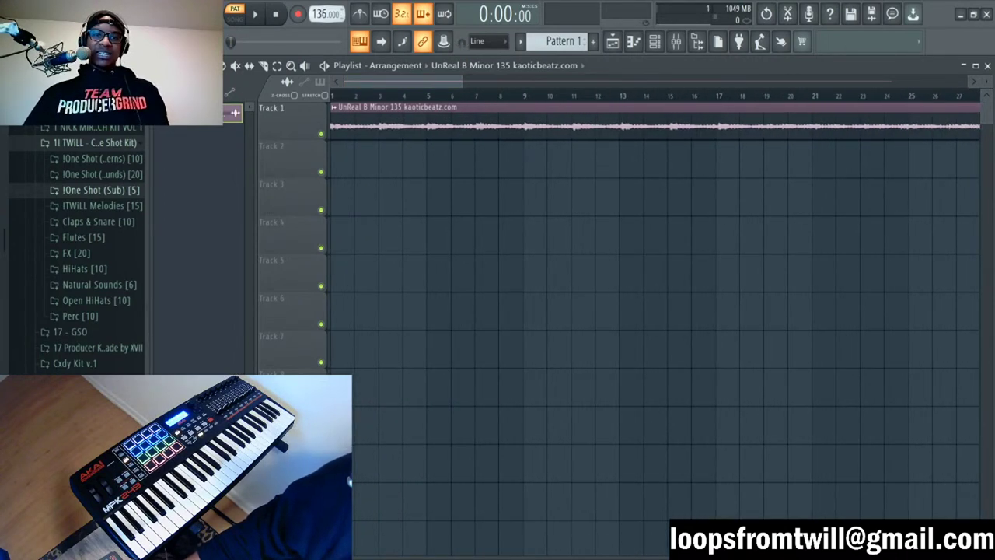
scroll(326, 14, "down", 1)
key("l")
key("space")
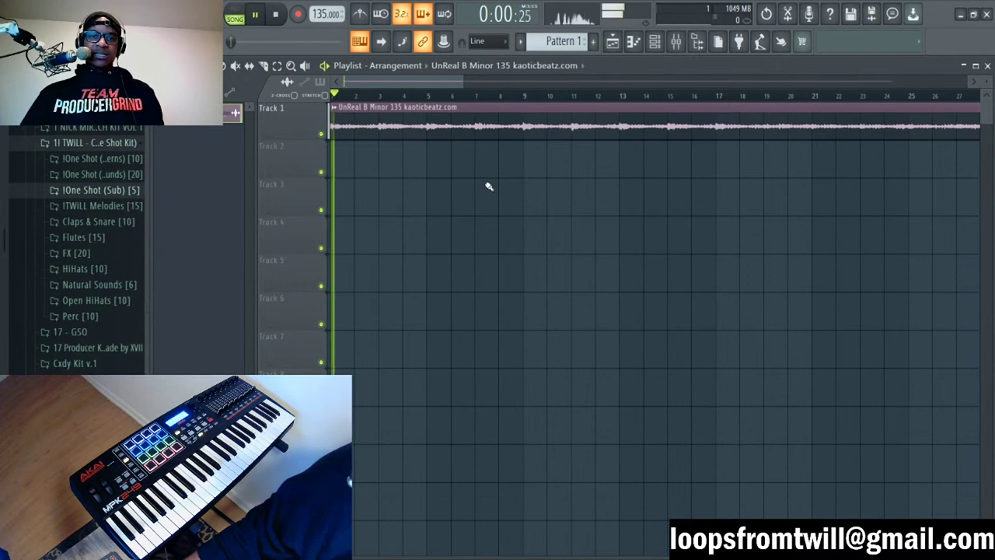
key("ctrl+m")
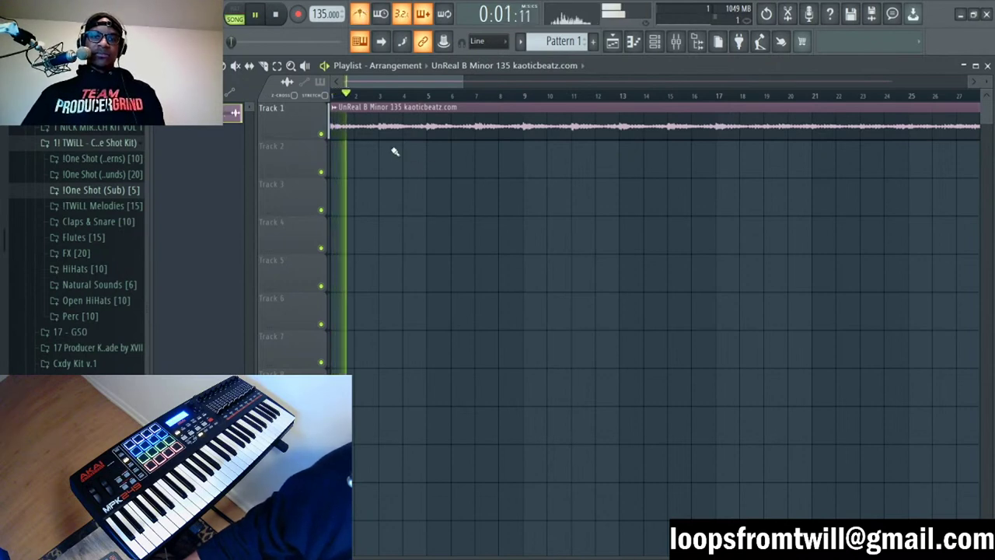
Step: Check the sample against the metronome and trim more off its start, keeping the clip at bar 1
scroll(355, 92, "up", 3)
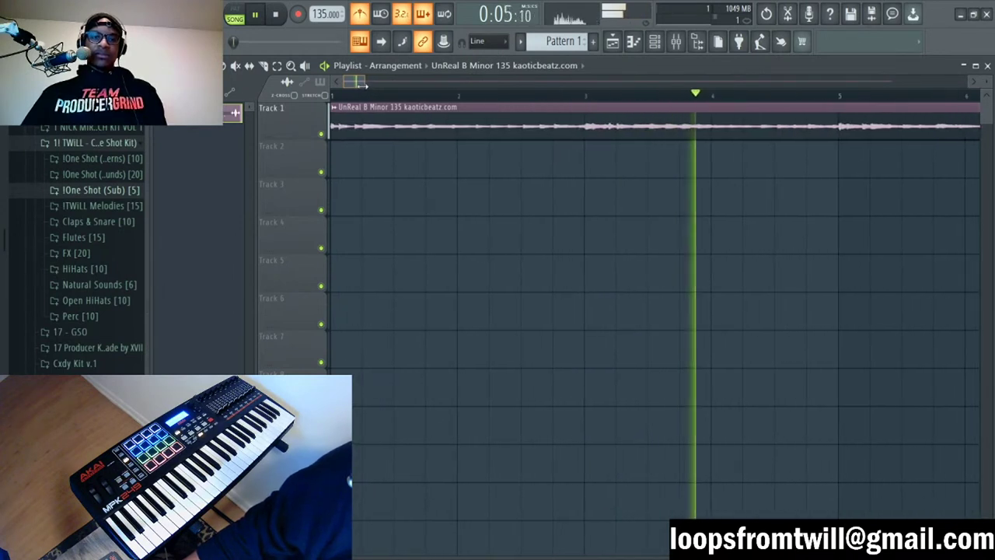
key("space")
scroll(364, 85, "down", 3)
key("space")
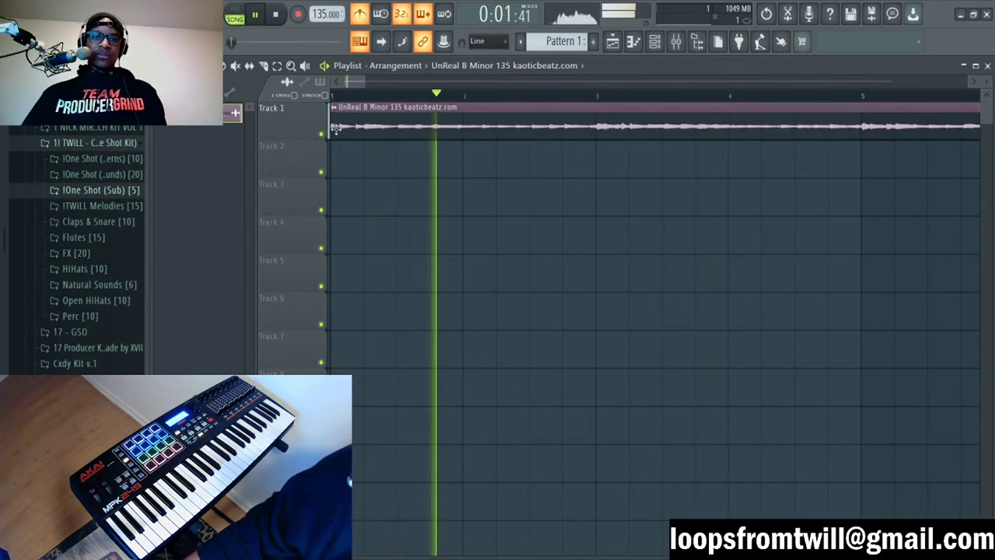
key("space")
key("space")
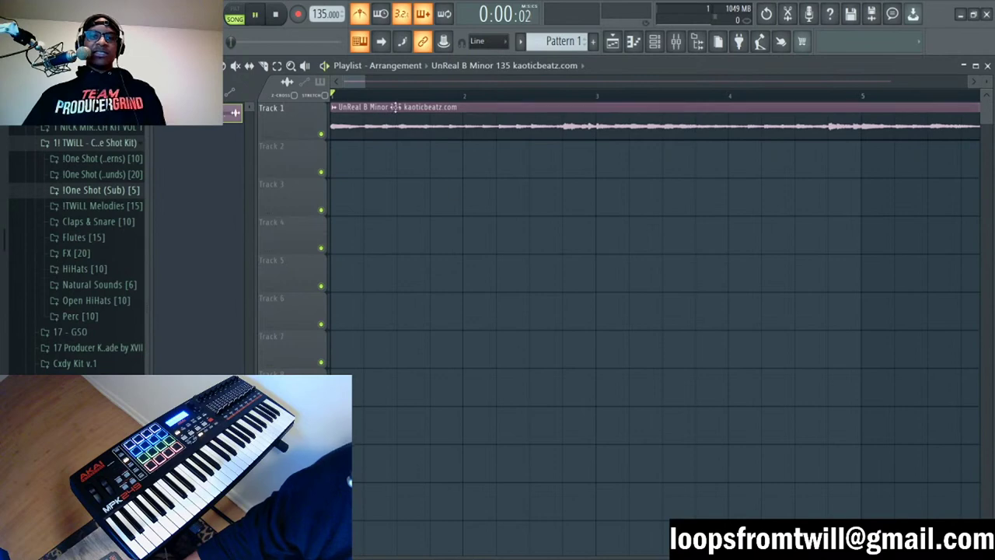
Step: Trim a final sliver off the start of the UnReal sample and align the clip exactly with bar 1
scroll(366, 86, "down", 5)
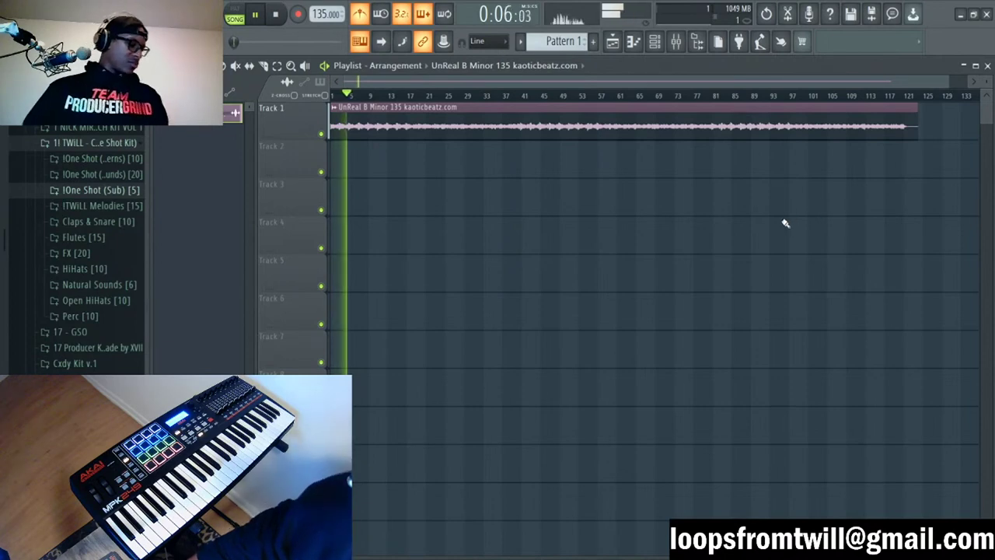
scroll(350, 94, "up", 5)
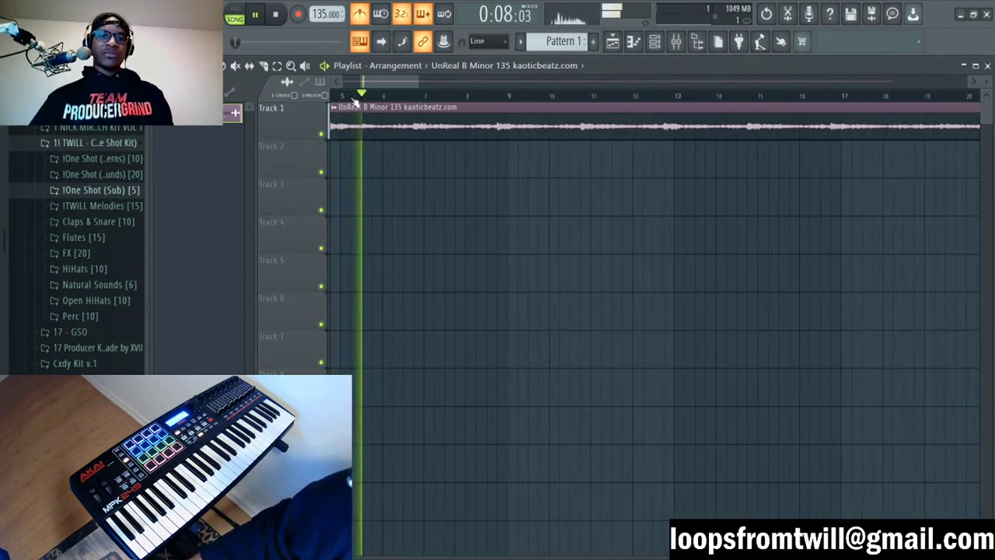
left_click_drag(379, 83, 346, 82)
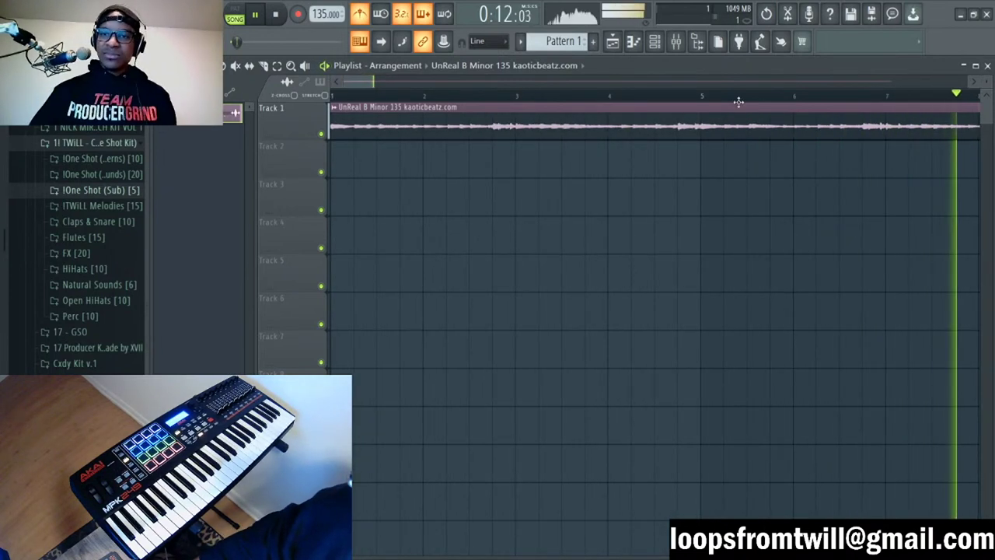
scroll(375, 83, "up", 3)
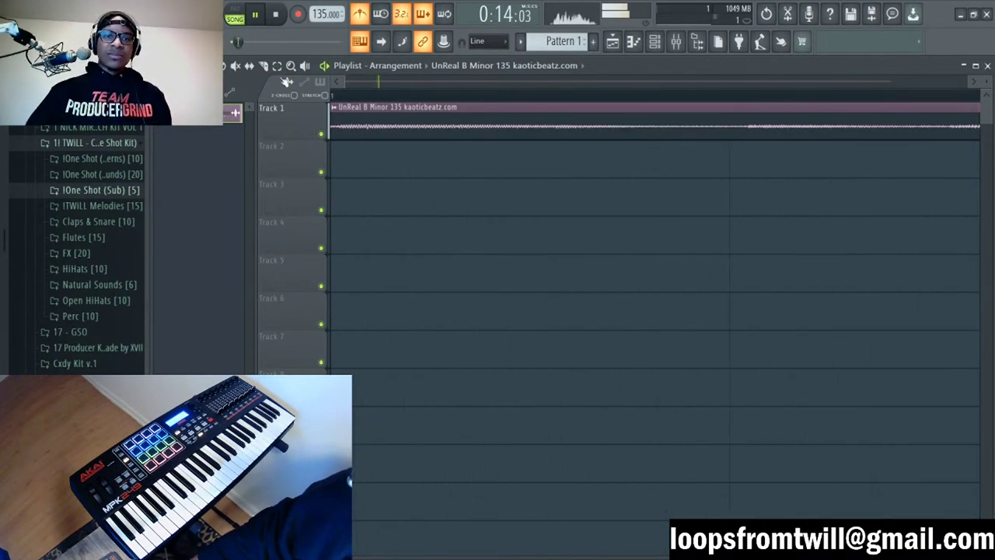
left_click_drag(332, 128, 344, 132)
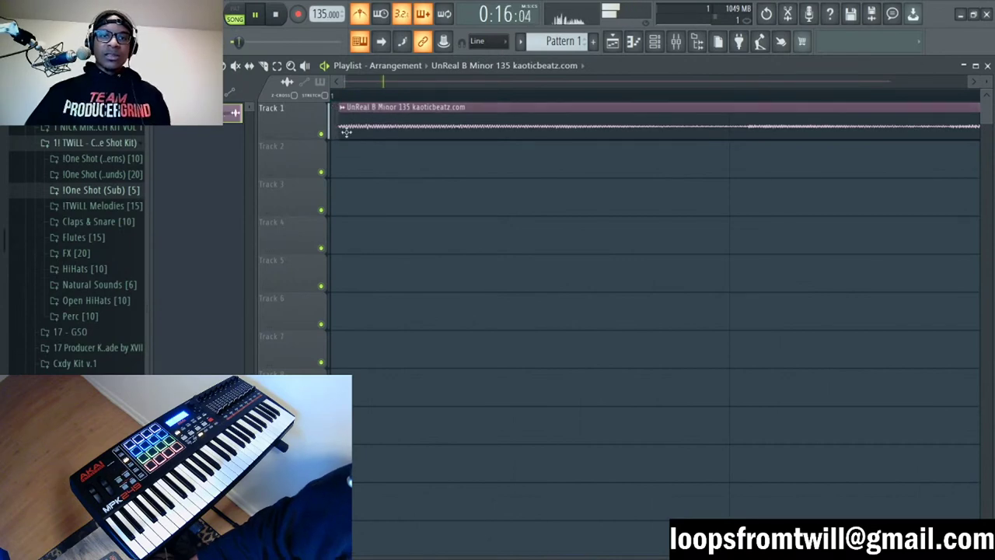
scroll(346, 80, "down", 3)
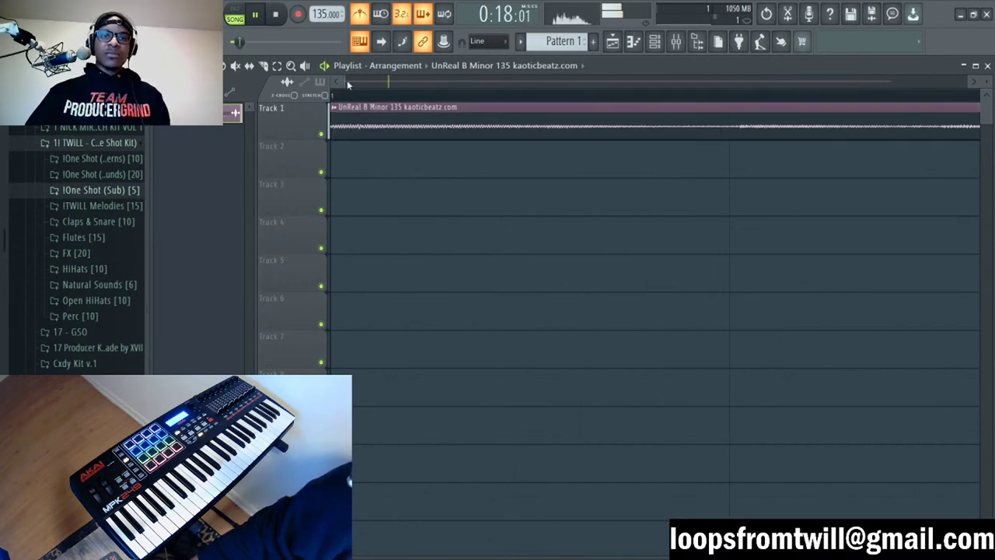
Step: Slice the UnReal sample on Track 1 at bars 9, 17, 25 and 33
left_click_drag(377, 81, 491, 82)
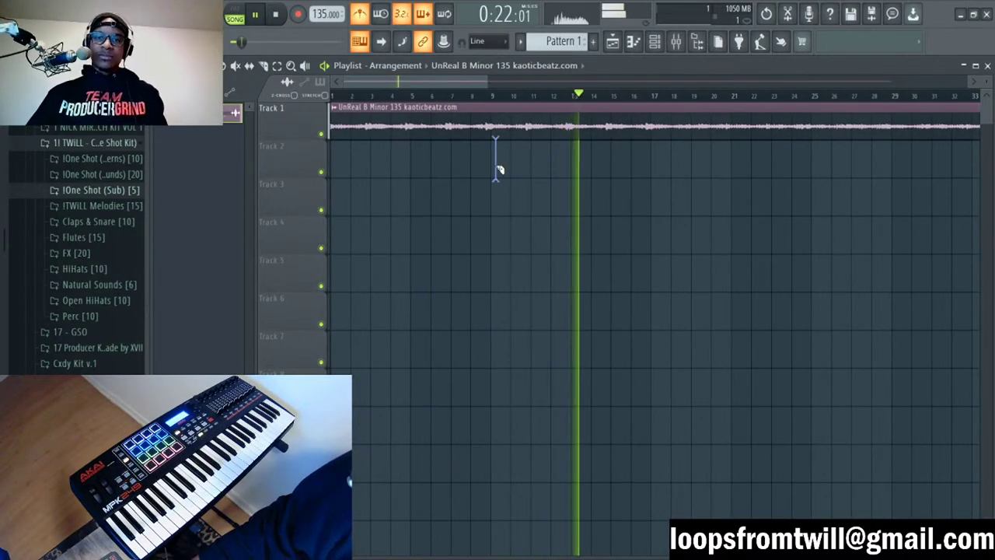
mouse_move(497, 136)
left_mouse_down()
mouse_move(623, 166)
mouse_move(654, 137)
mouse_move(828, 152)
mouse_move(807, 134)
left_mouse_up()
scroll(673, 99, "down", 2)
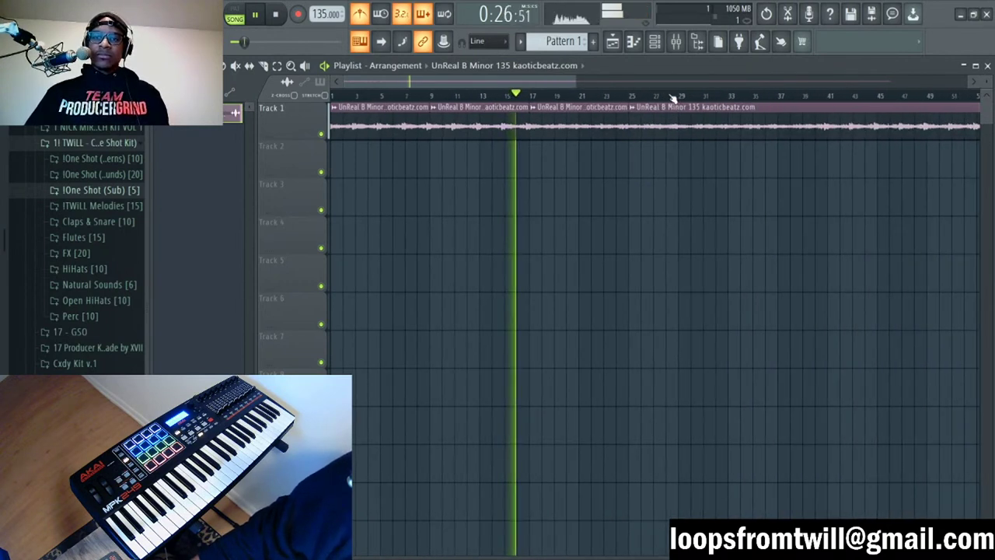
left_click(732, 125)
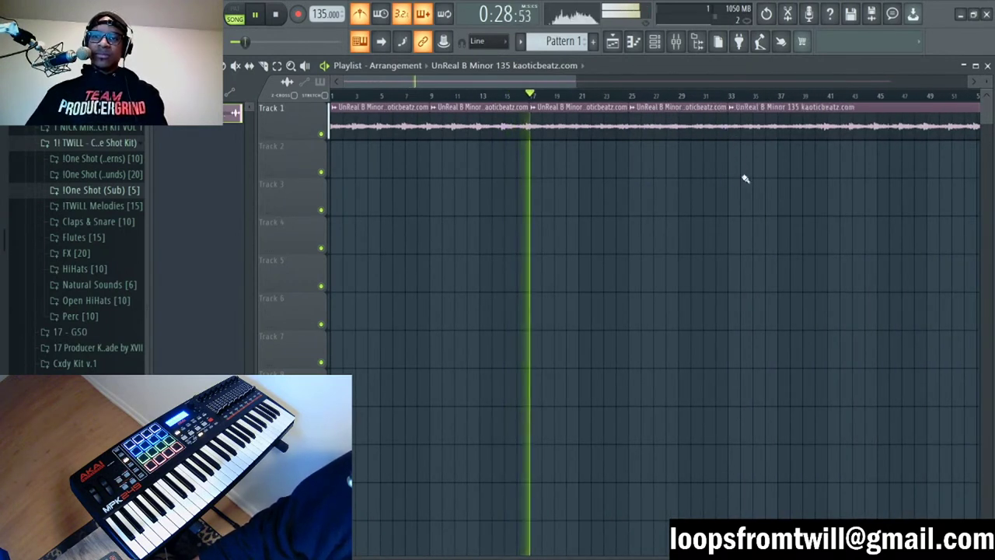
Step: Make the slice starting at bar 17 a unique sample and open its settings
right_click(586, 133)
left_click(582, 135)
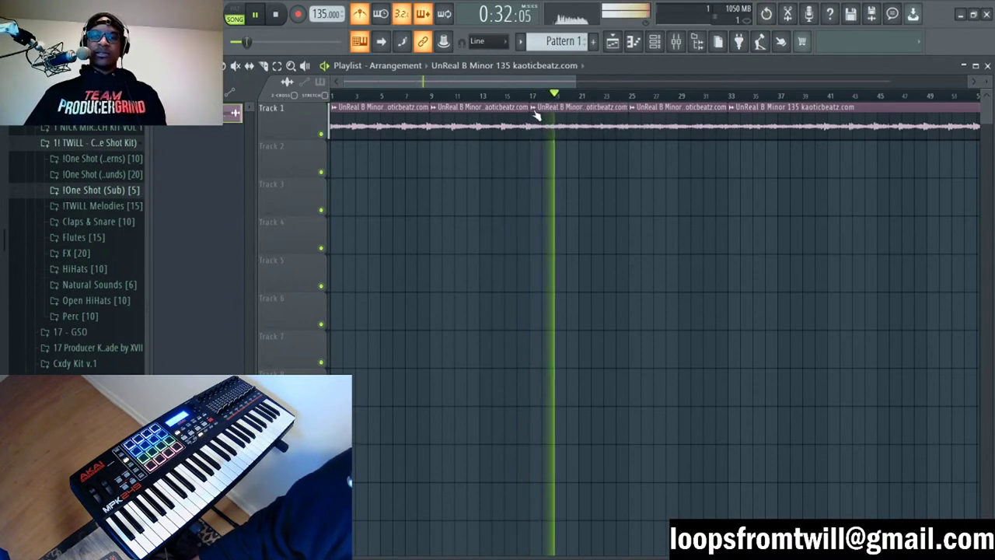
left_click(533, 109)
left_click(542, 138)
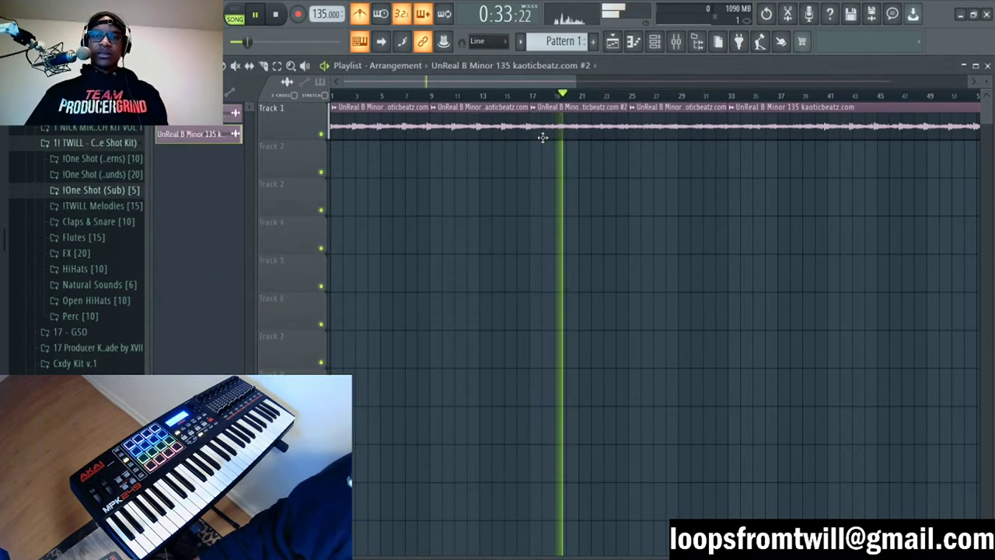
double_click(554, 123)
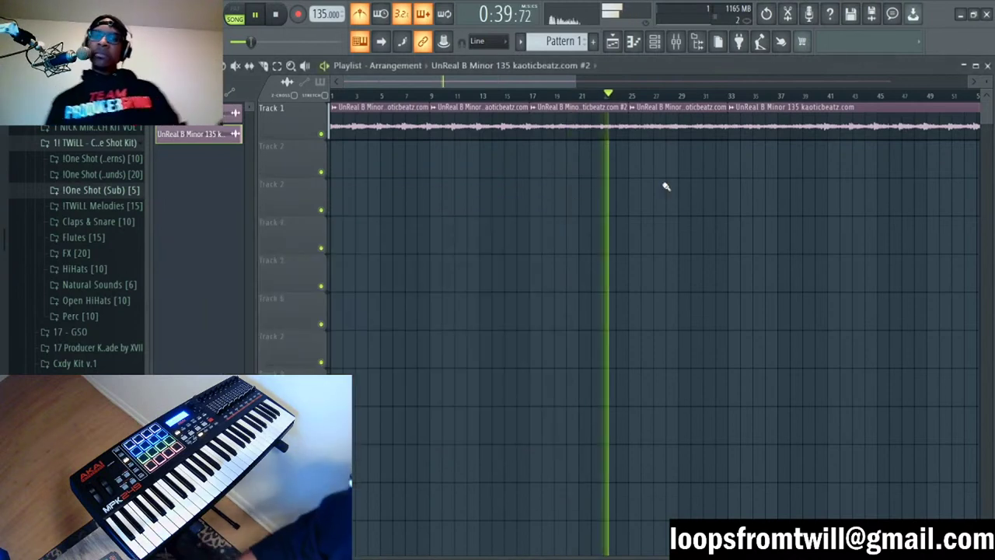
Step: Delete the slice between bars 25 and 33 and move the unique clip, extended to bar 33, onto Track 2
right_click(652, 128)
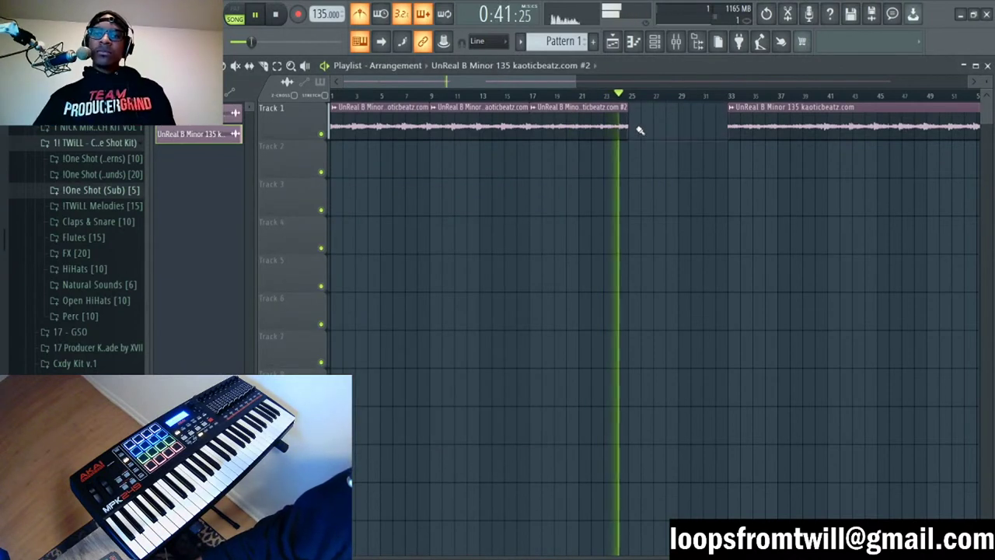
left_click_drag(634, 128, 700, 159)
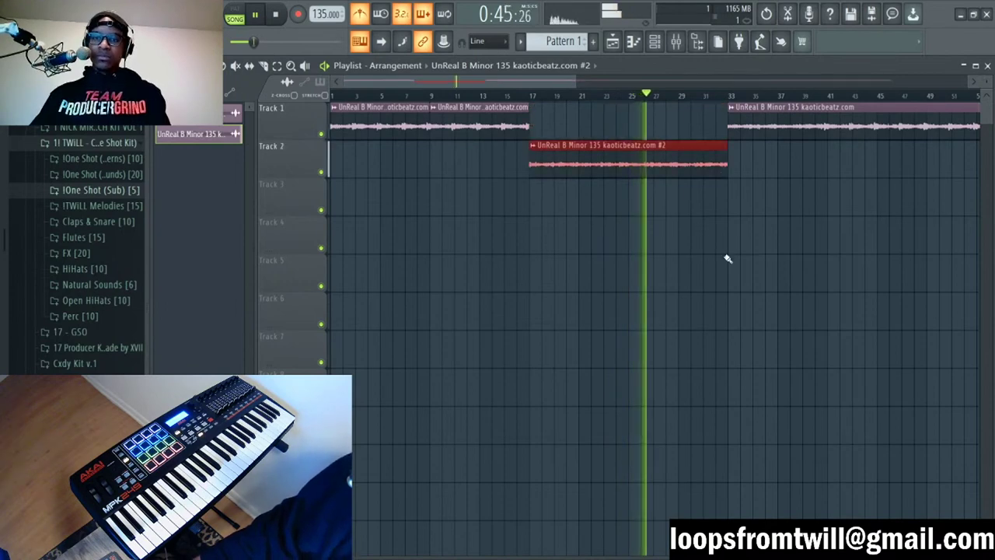
scroll(706, 100, "down", 5)
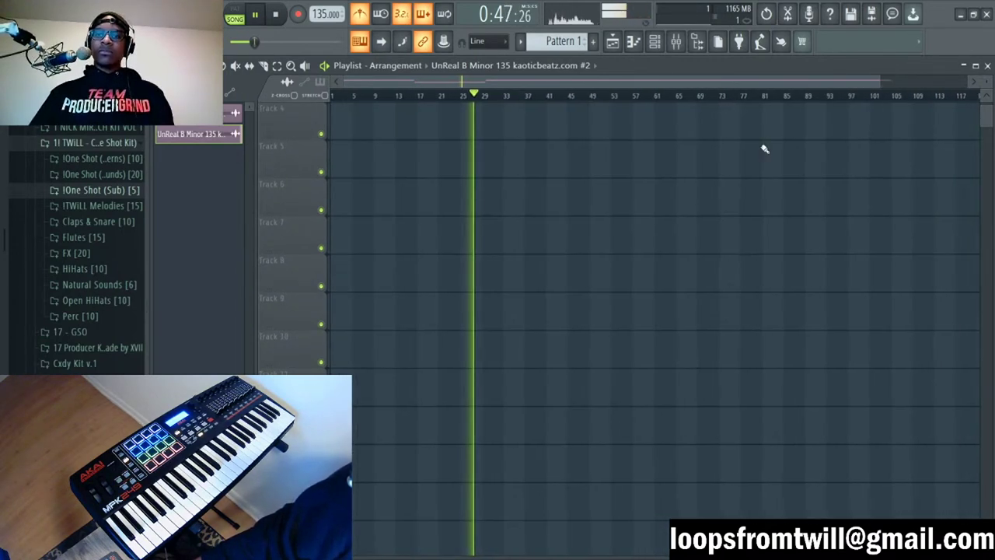
scroll(762, 98, "down", 3)
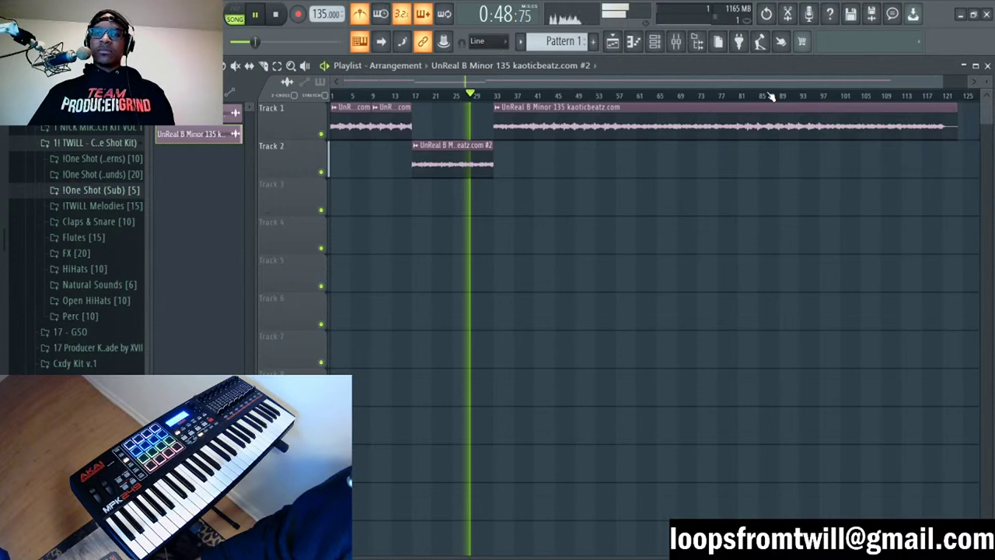
Step: Audition the remaining UnReal sample from around bar 80 and delete the Track 1 clip that starts at bar 33
key("space")
left_click(704, 99)
key("space")
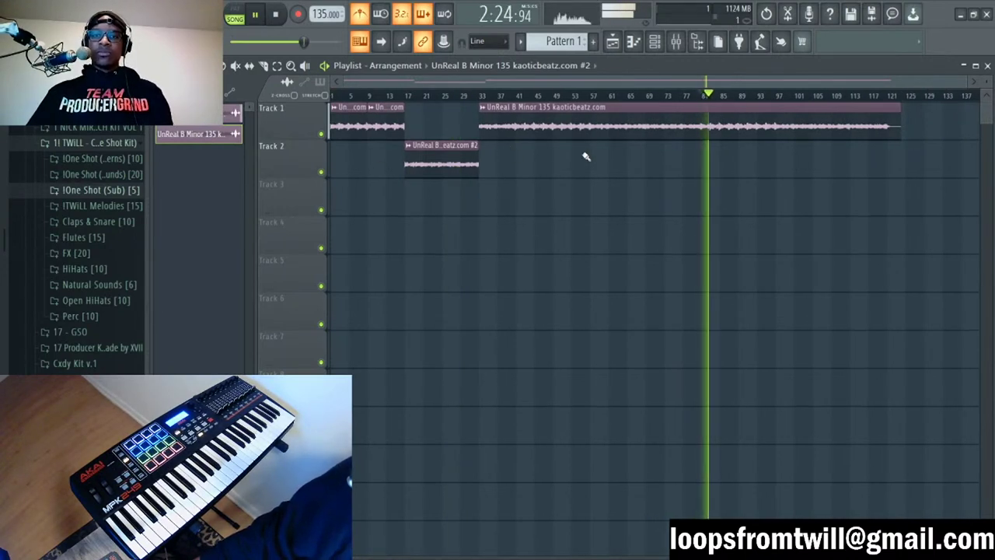
right_click(547, 131)
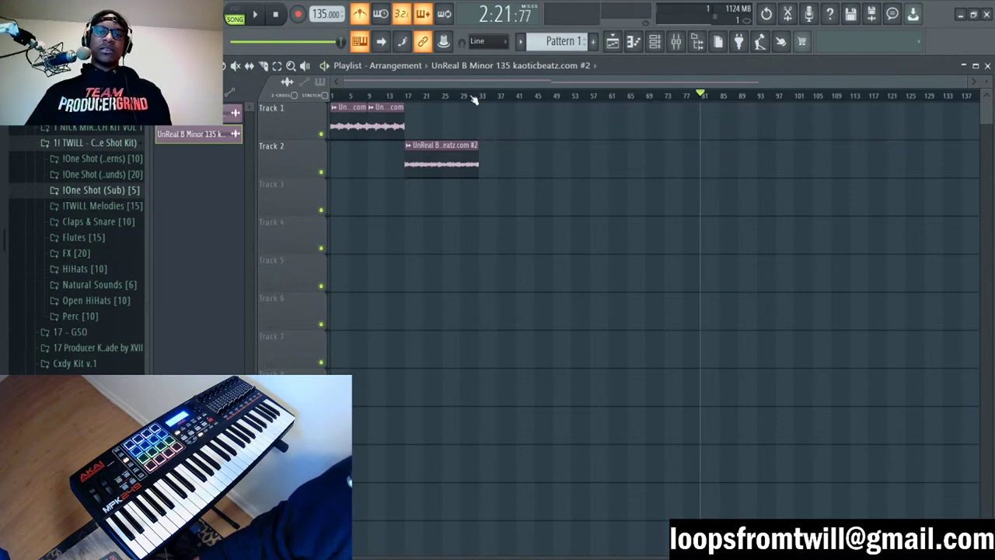
key("space")
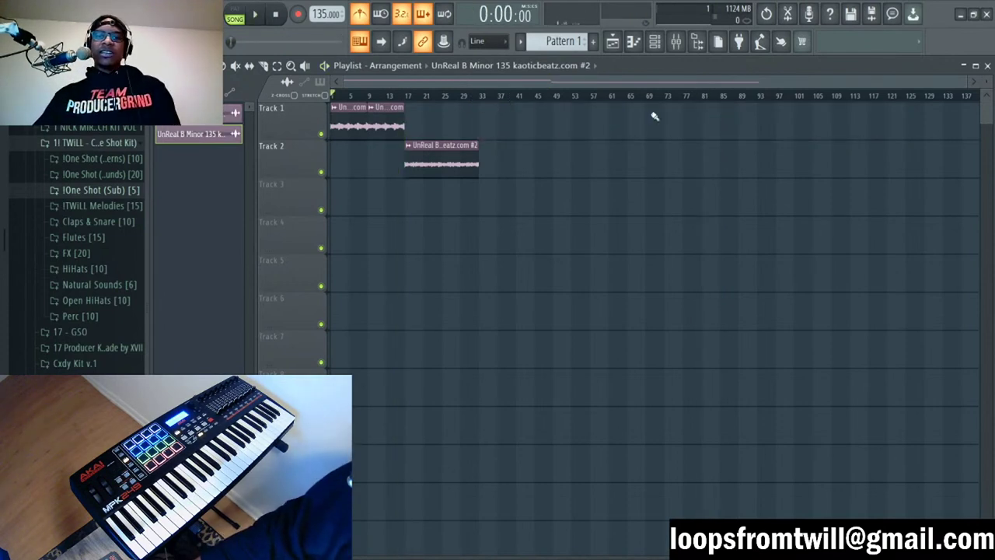
Step: Select bars 1 through 32 as the playlist's loop range and collapse the TWiLL one-shot kit folder in the browser
left_click_drag(965, 82, 878, 82)
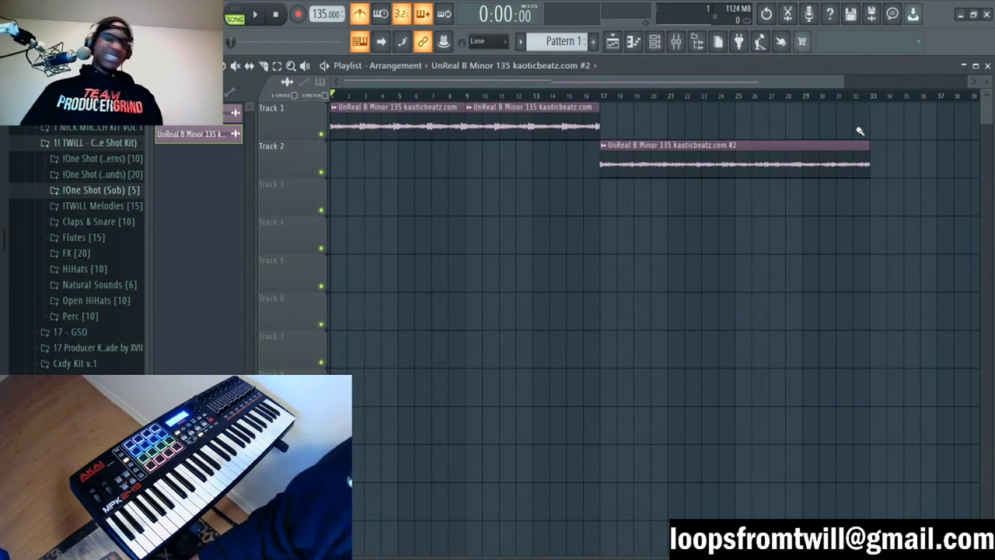
left_click_drag(872, 96, 332, 96)
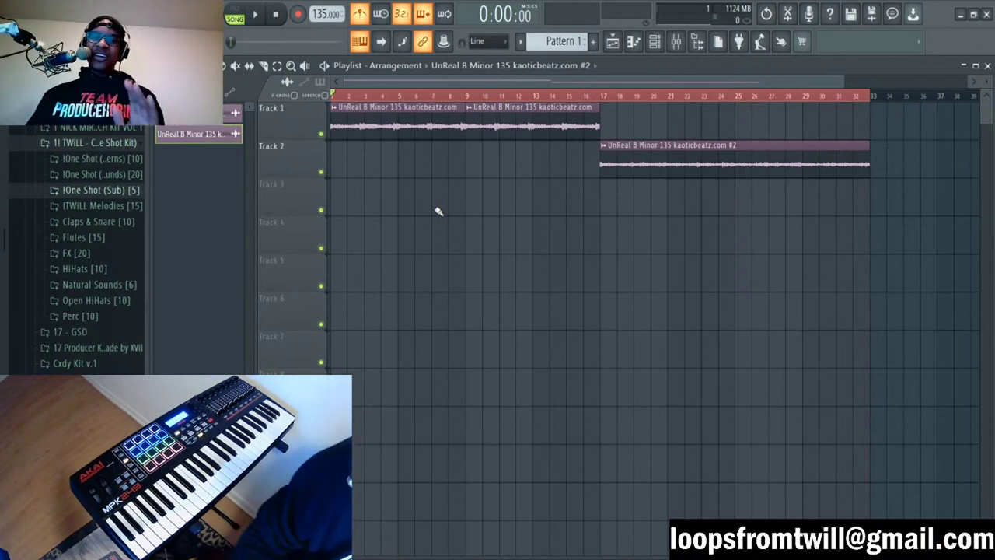
key("Left")
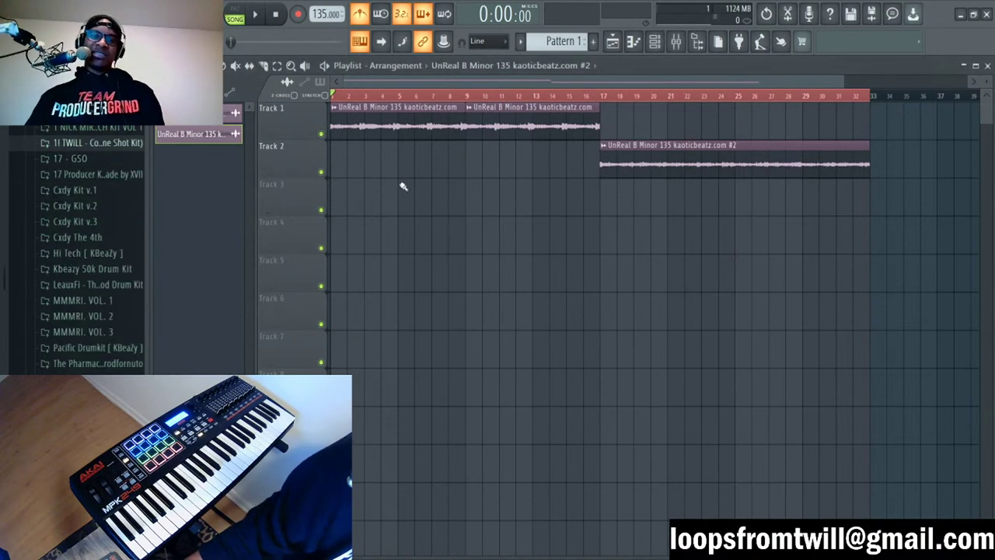
Step: Place Pattern 1 on Track 4, extend it to eight bars and align its start with bar 1
left_click(550, 41)
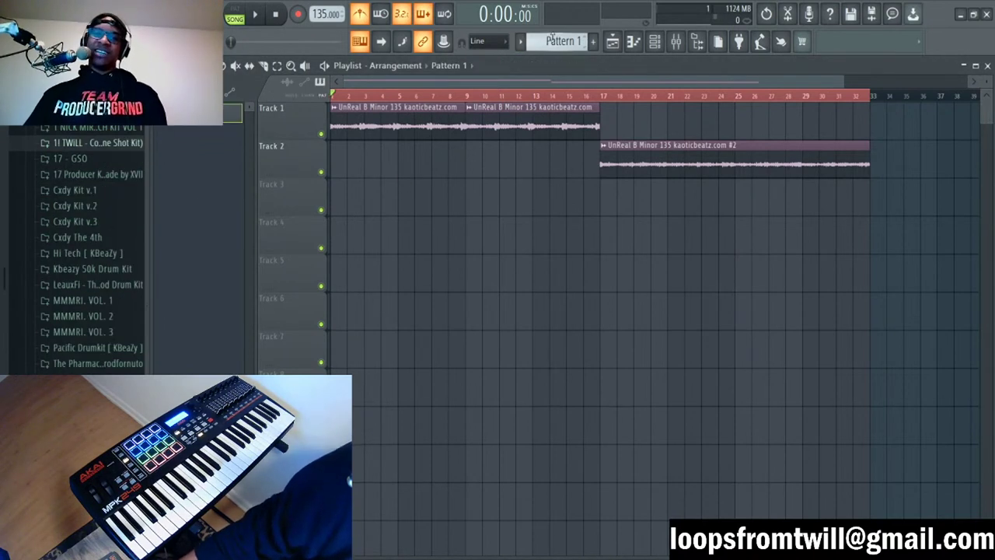
left_click(404, 239)
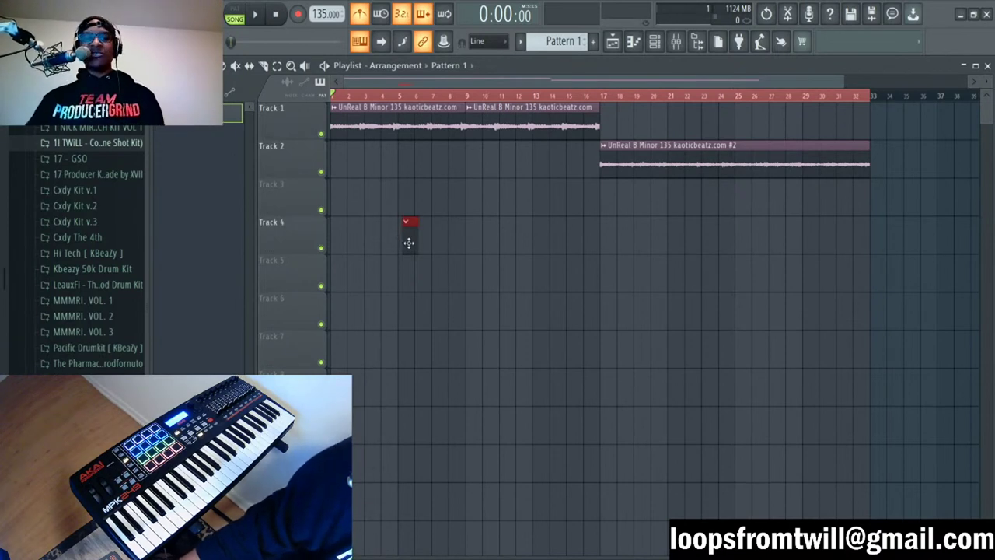
left_click_drag(404, 239, 529, 241)
key("space")
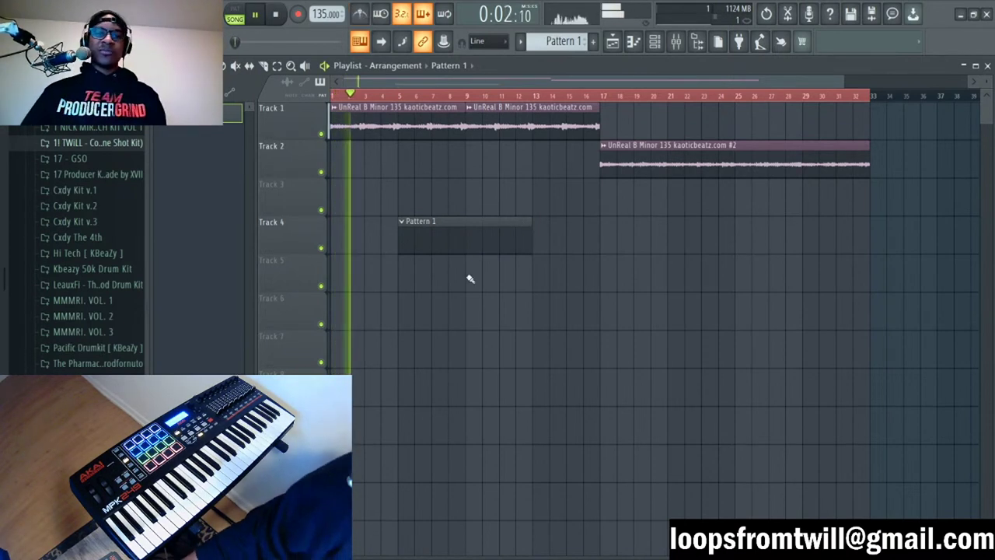
left_click_drag(467, 237, 399, 237)
Step: Add an Arcade channel and position its plugin window so the browser is fully visible
left_click(655, 42)
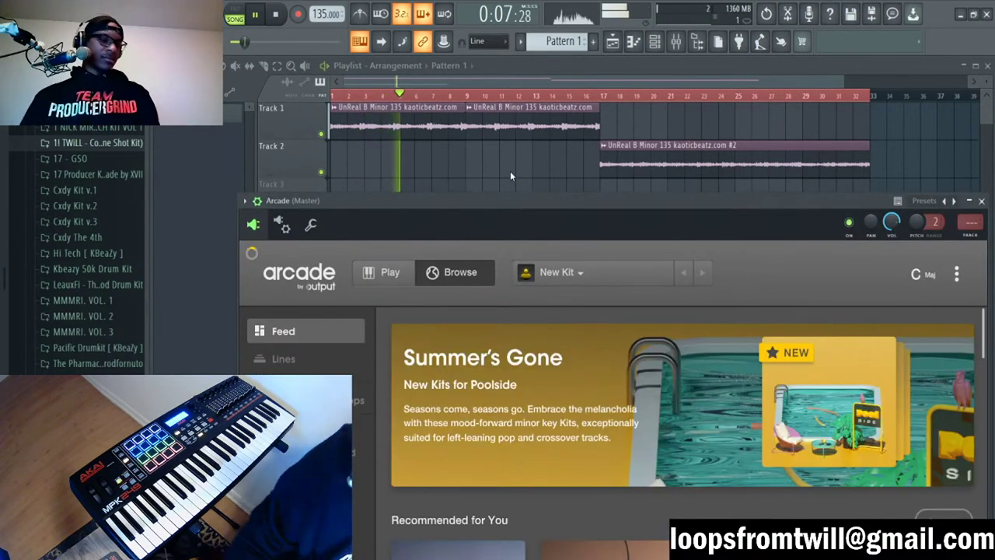
key("space")
left_click_drag(524, 199, 470, 70)
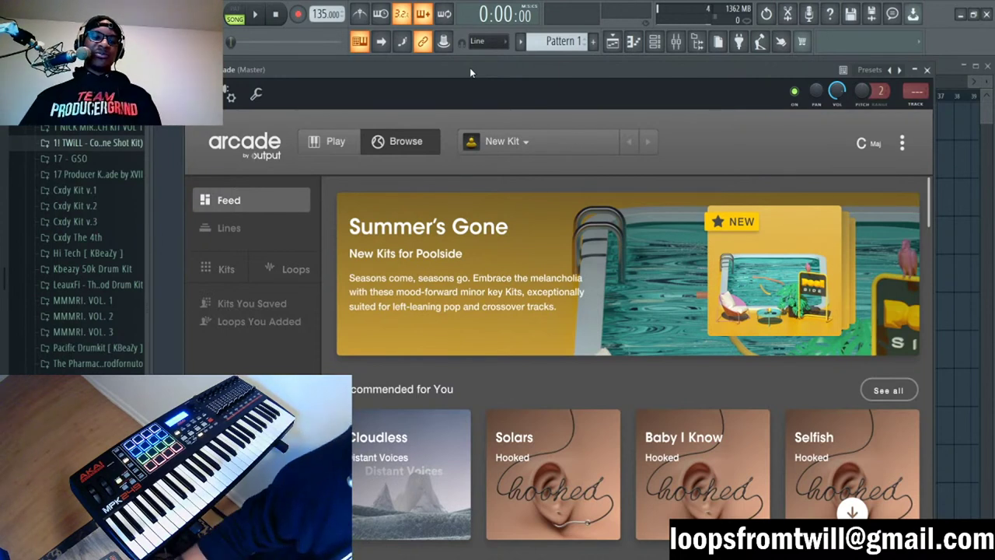
left_click_drag(470, 68, 484, 62)
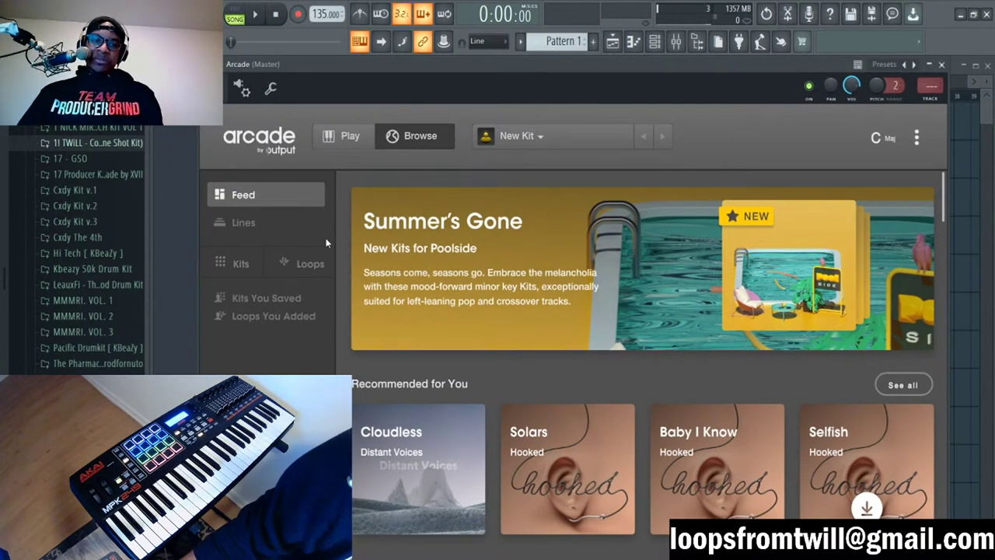
key("space")
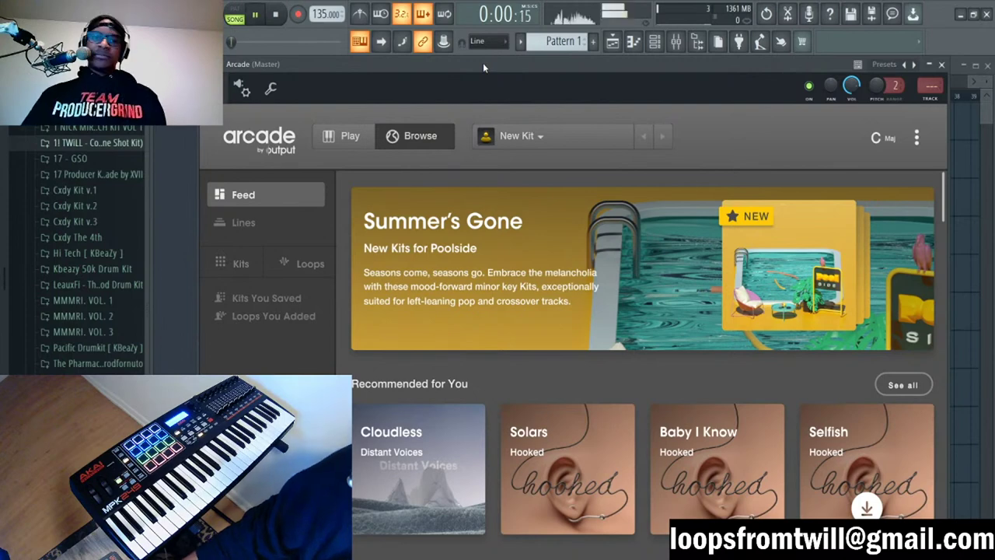
Step: Browse Arcade's list of new kits
left_click(249, 261)
scroll(471, 314, "down", 10)
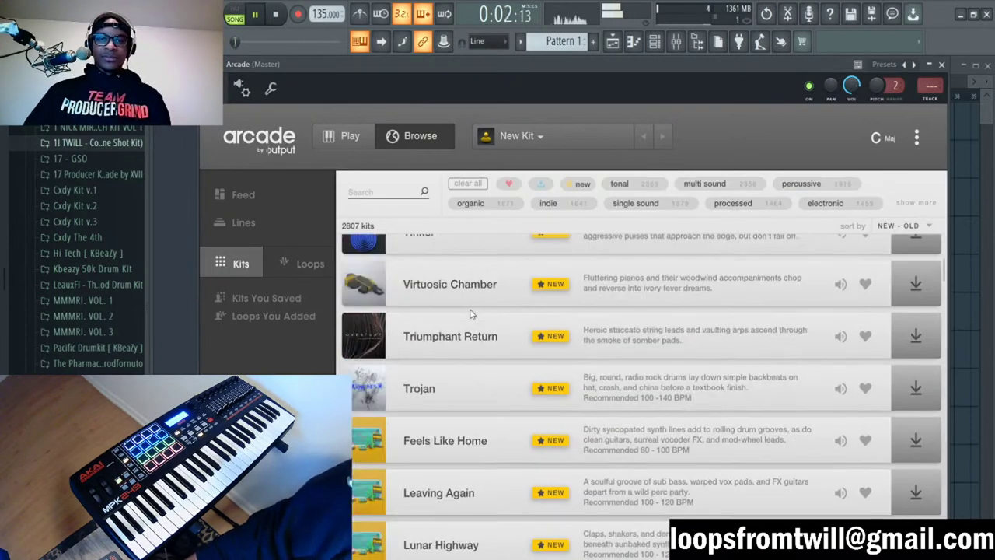
scroll(470, 314, "down", 5)
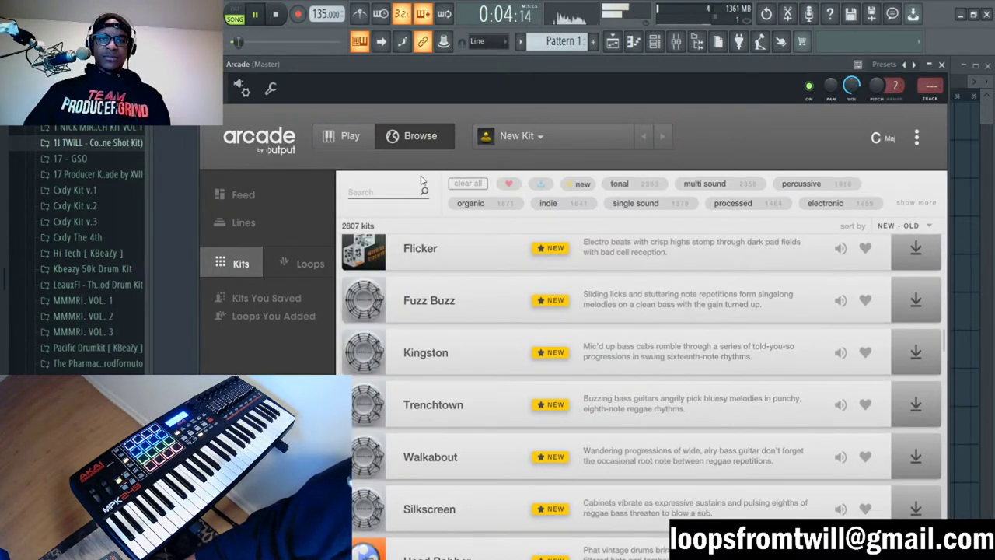
left_click_drag(477, 64, 434, 69)
Step: Open the Passport line in Arcade and look through its kits
left_click(225, 222)
left_click(212, 199)
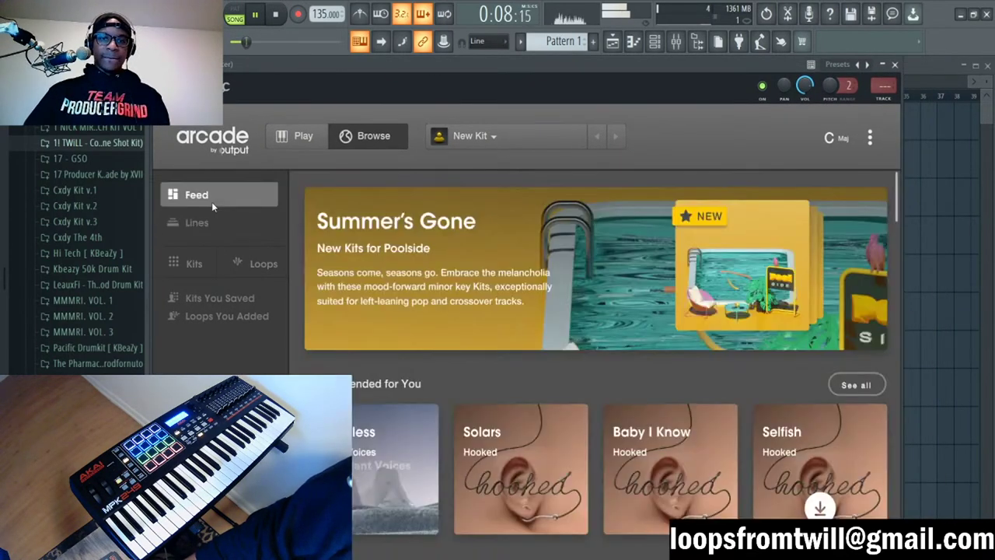
left_click(222, 226)
scroll(577, 398, "down", 10)
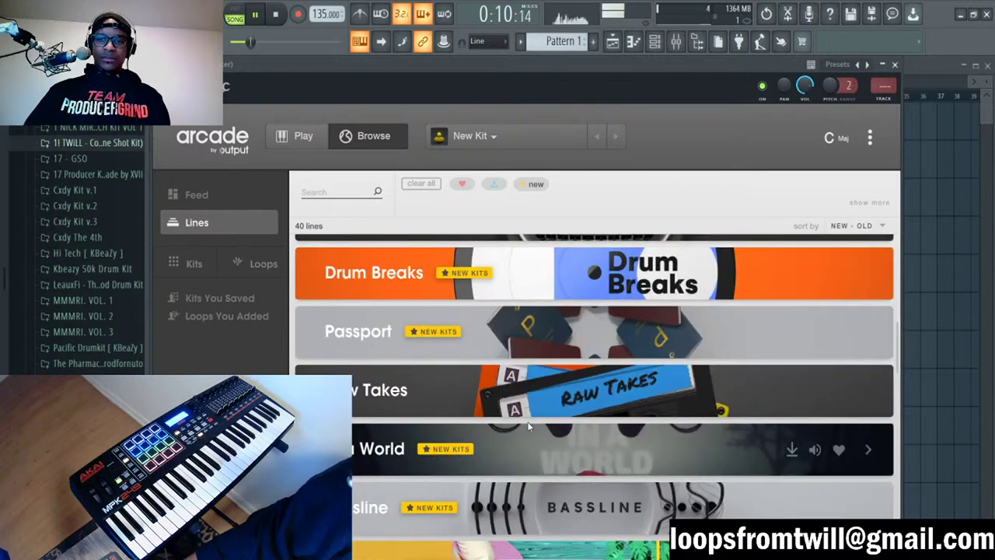
left_click(584, 342)
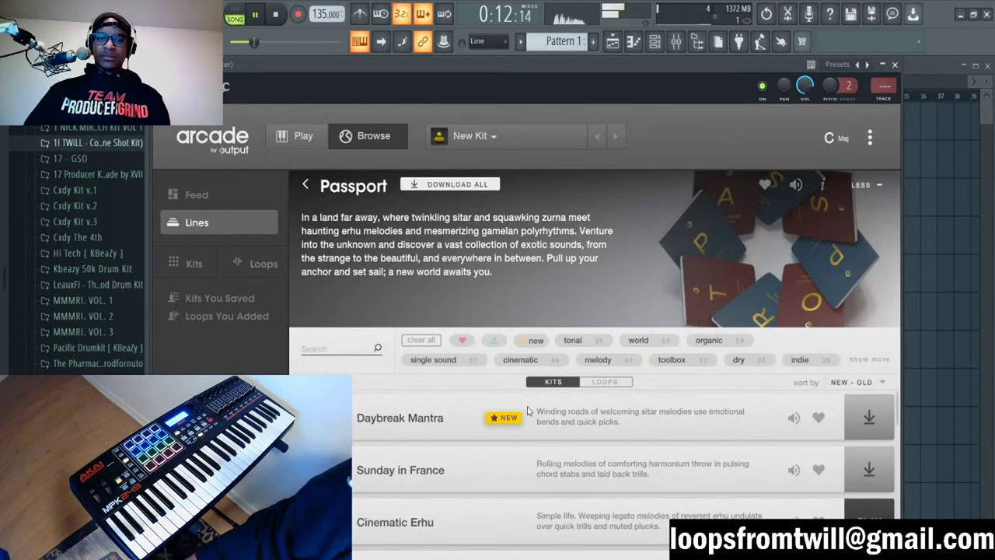
scroll(528, 412, "down", 15)
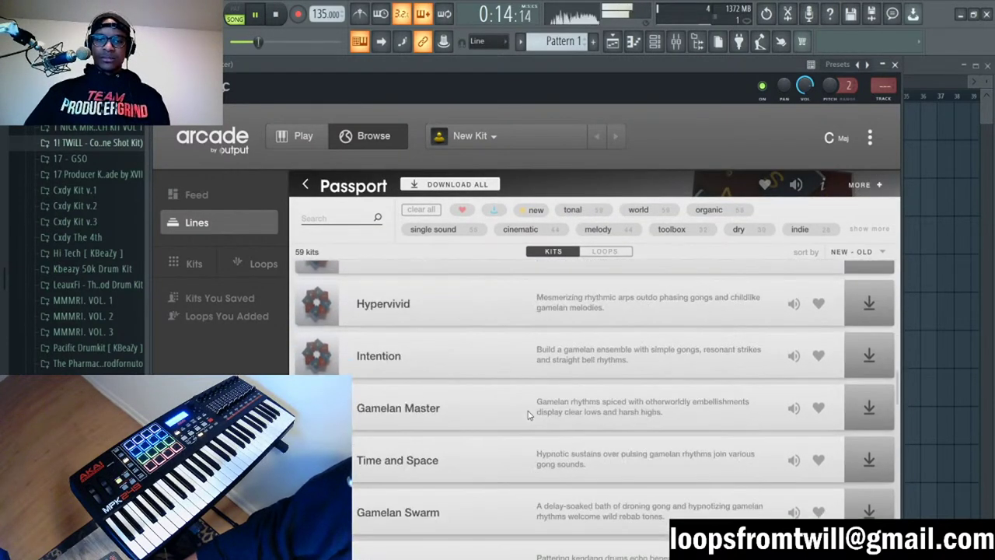
Step: Search the Passport line for "flute" and start updating the Ethereal Bamboo kit
left_click(346, 217)
type("flu")
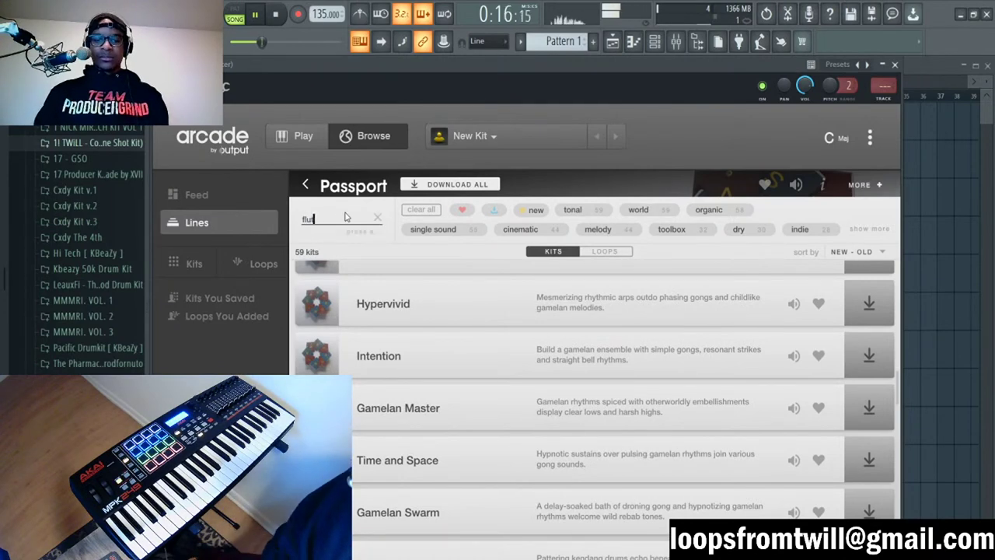
type("te")
scroll(648, 314, "up", 5)
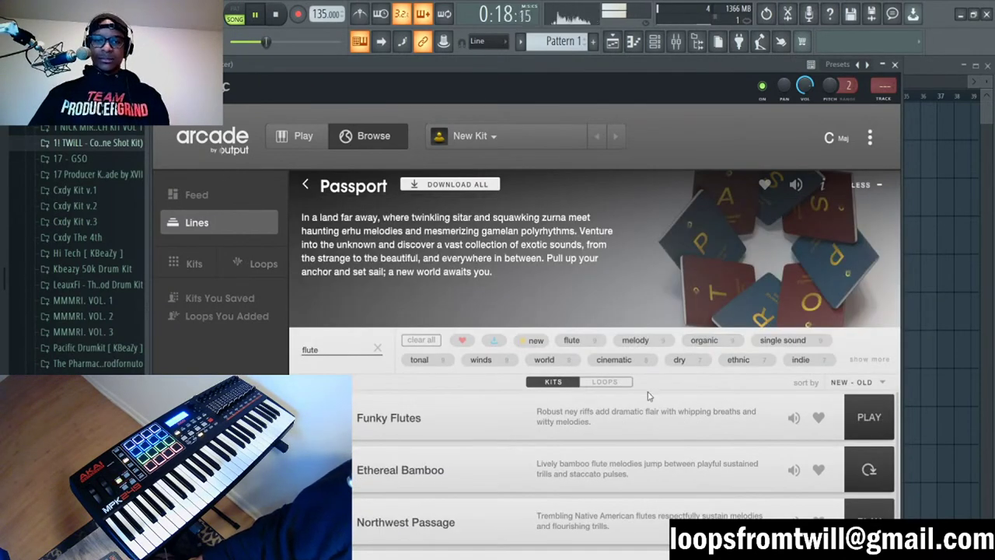
scroll(656, 400, "down", 1)
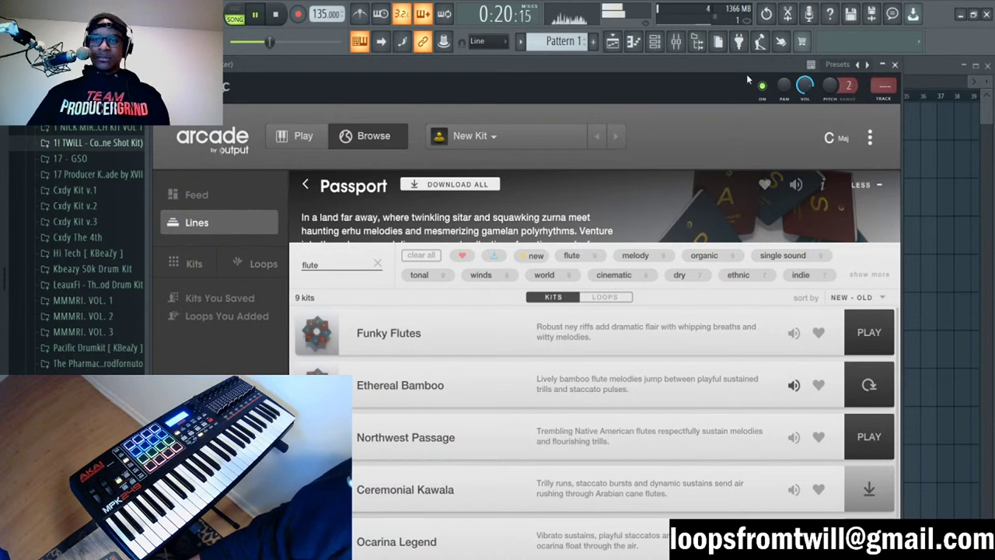
left_click_drag(737, 68, 745, 68)
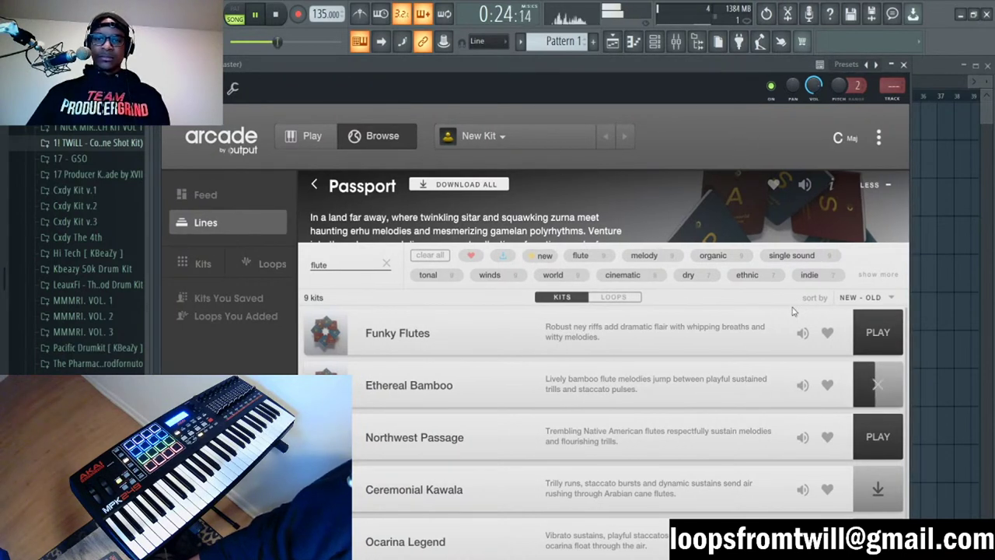
Step: Replace the default Sampler channel with LABS (32 Bit) and close its plugin window
left_click(613, 41)
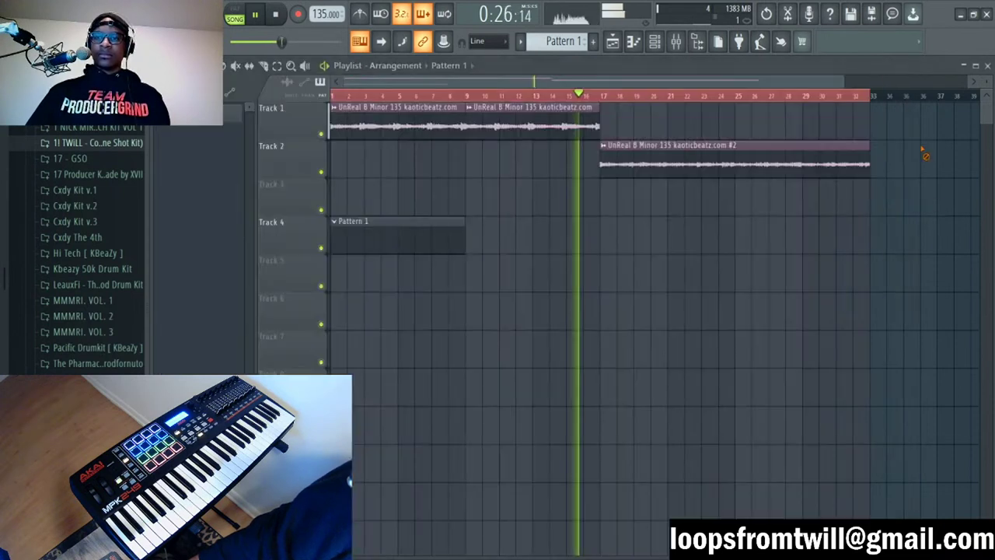
left_click(655, 43)
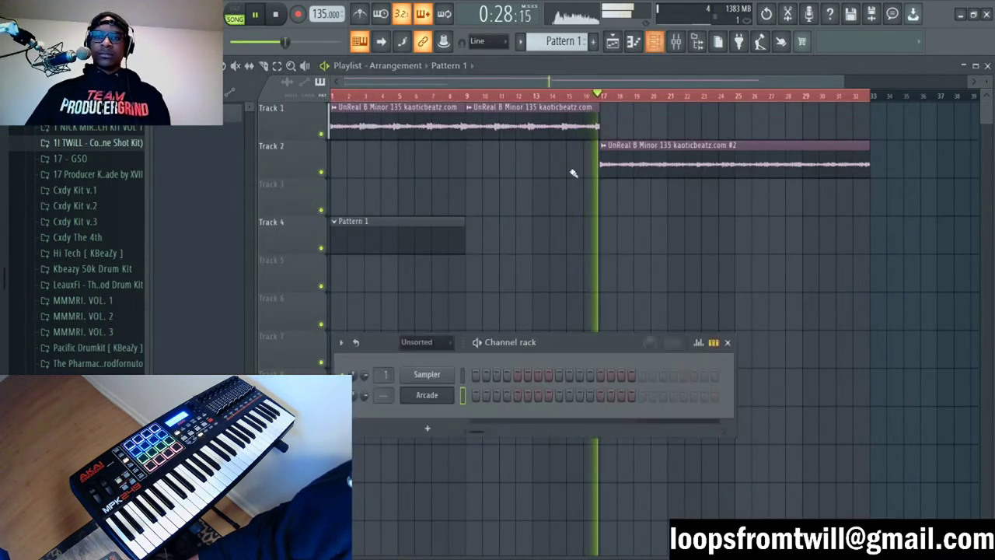
key("space")
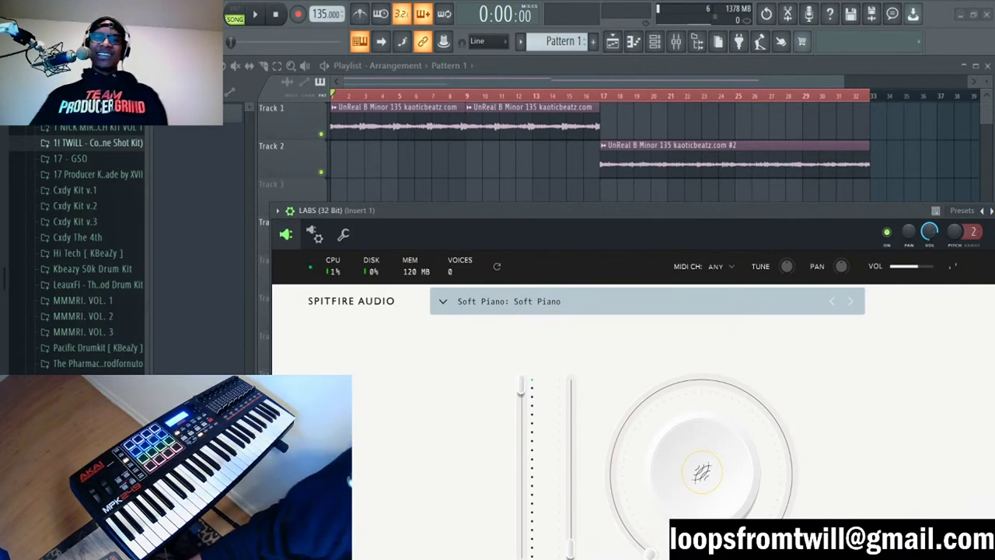
key("Escape")
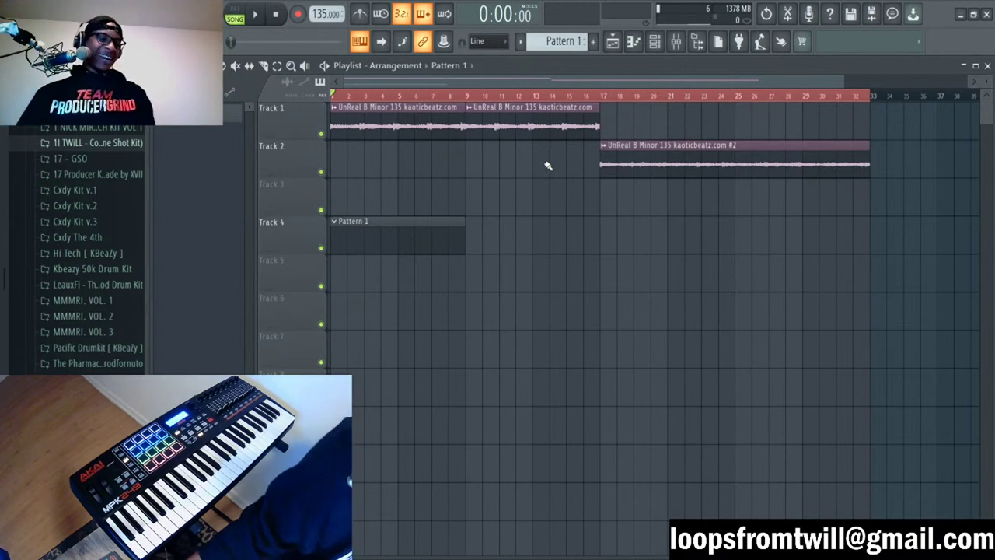
Step: Play back the UnReal arrangement from bar 1
key("space")
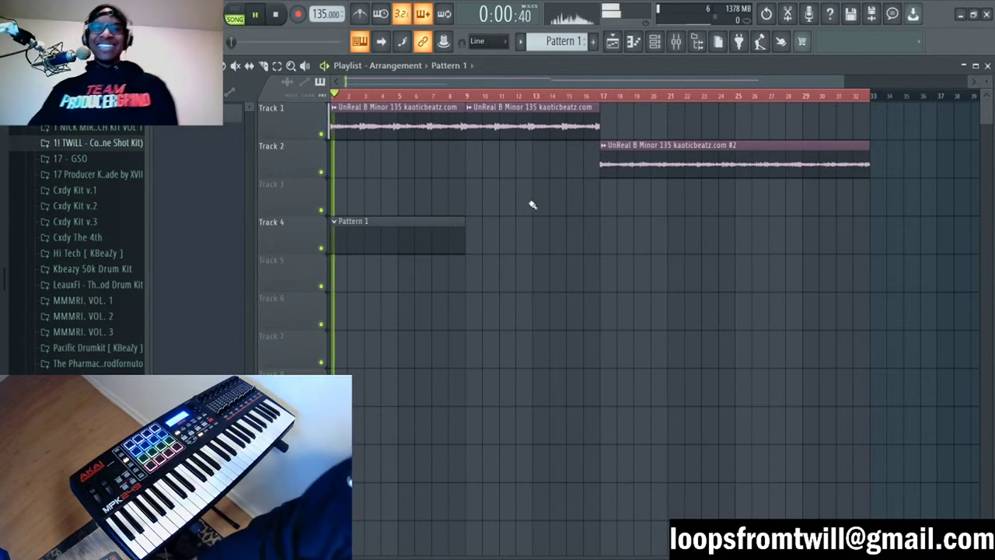
key("space")
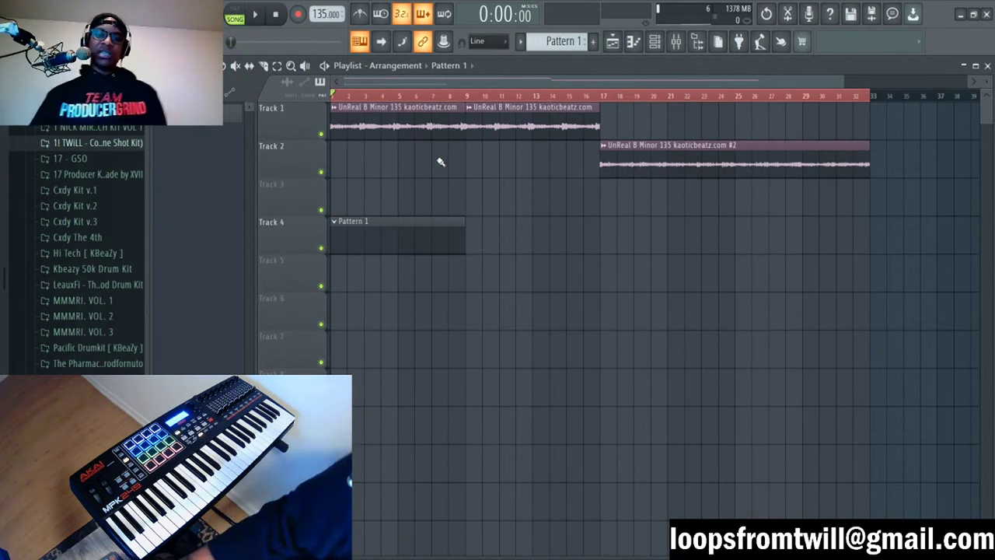
key("space")
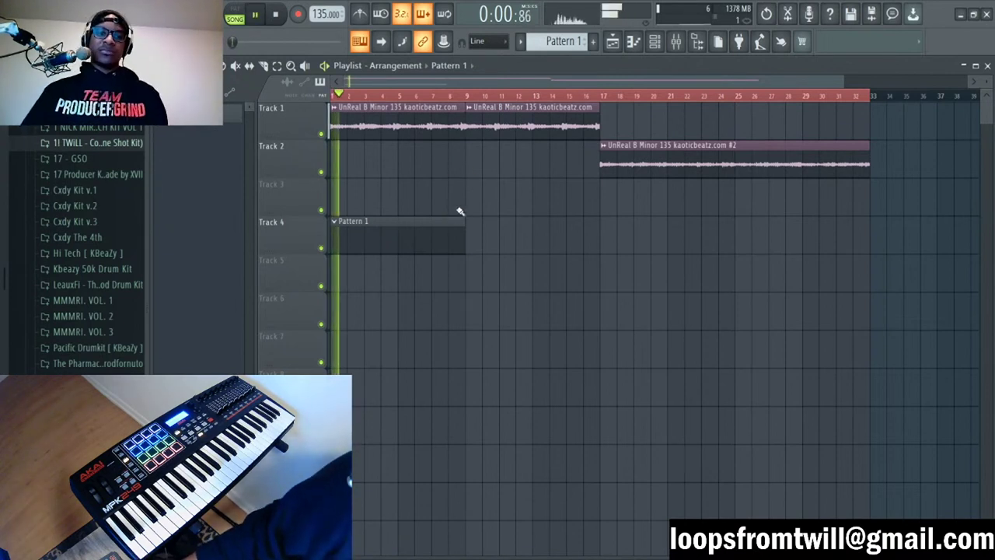
Step: Reopen the Arcade channel, set its session key to B minor and show its Play view
left_click(654, 41)
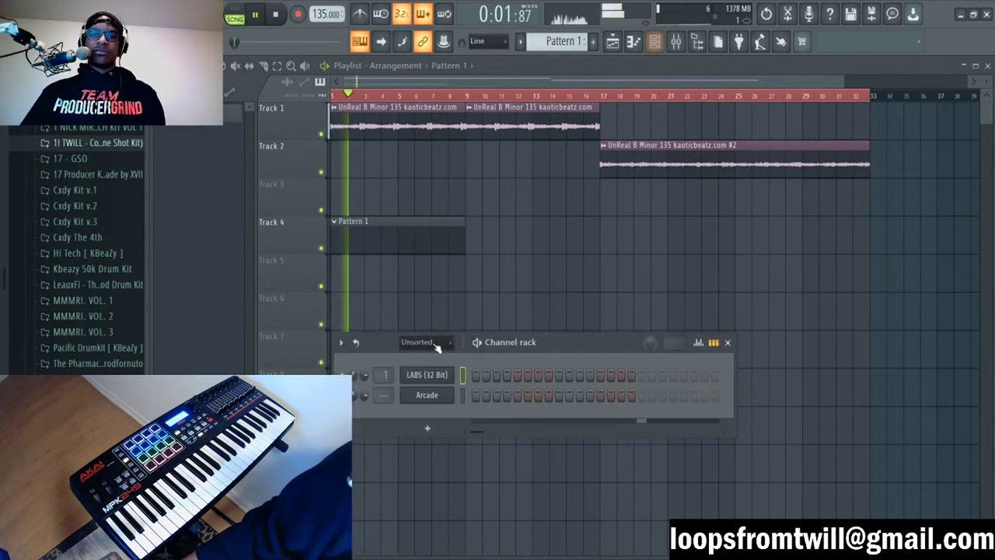
left_click(427, 394)
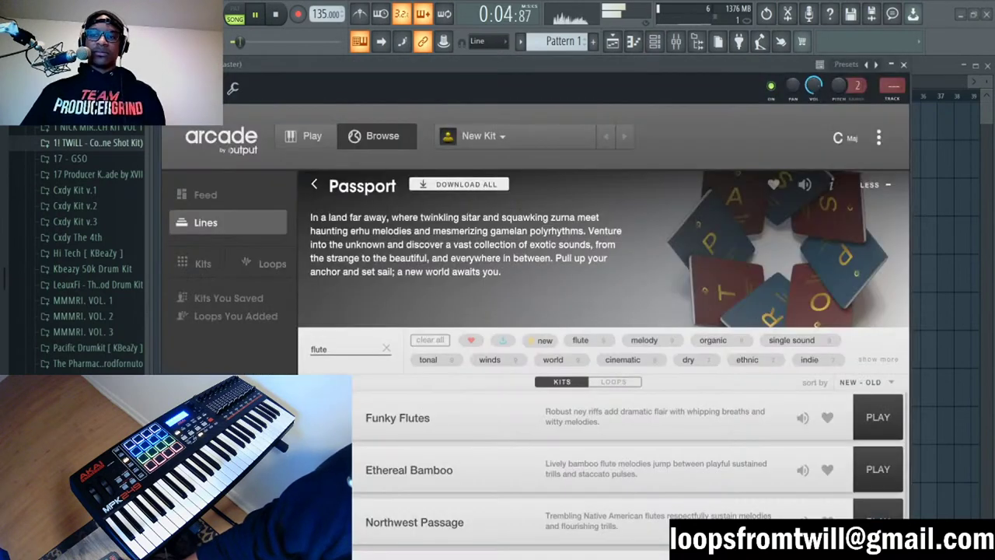
left_click(846, 138)
left_click(826, 216)
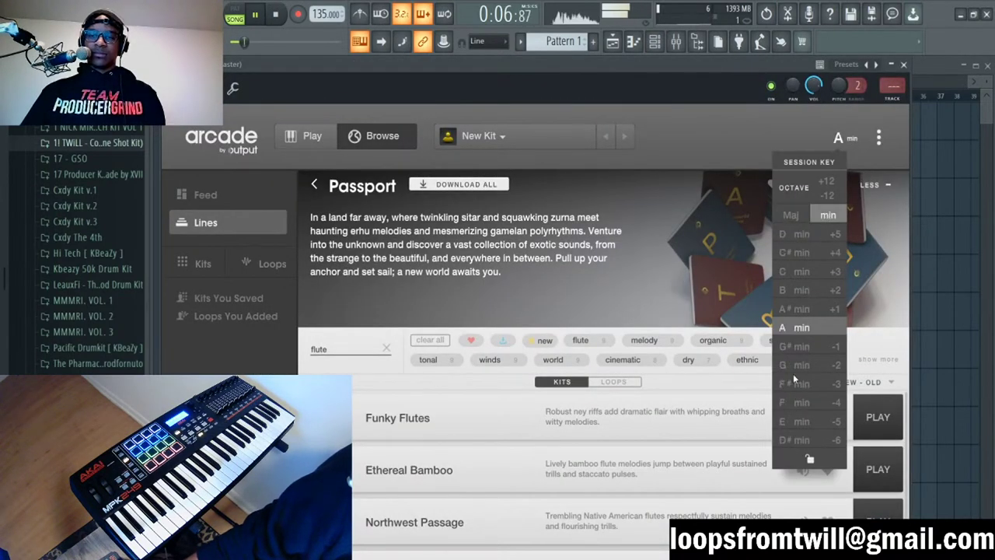
left_click(796, 289)
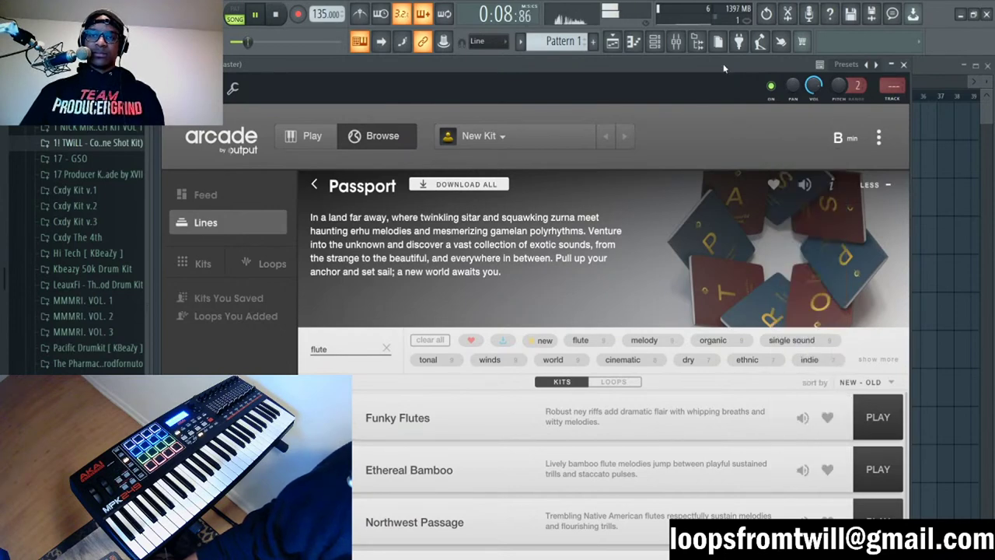
left_click(309, 136)
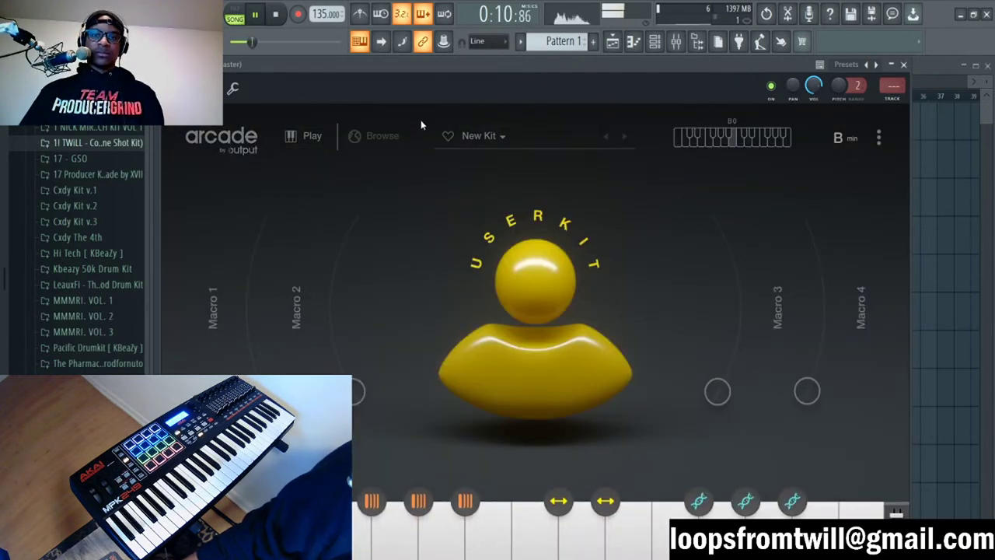
Step: Load the Ethereal Bamboo kit from the Passport flute results, check Arcade's session key options and close the plugin window
left_click(377, 135)
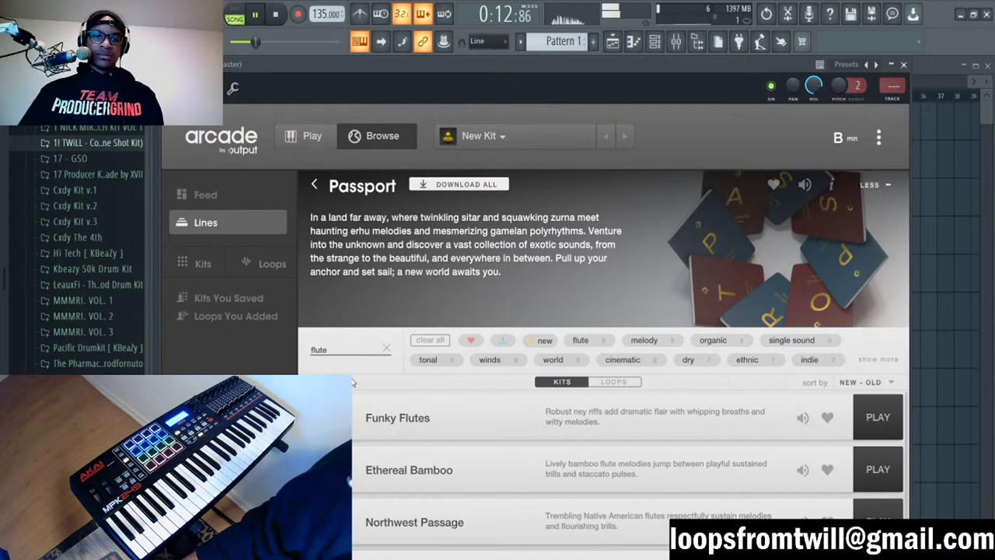
scroll(643, 277, "down", 5)
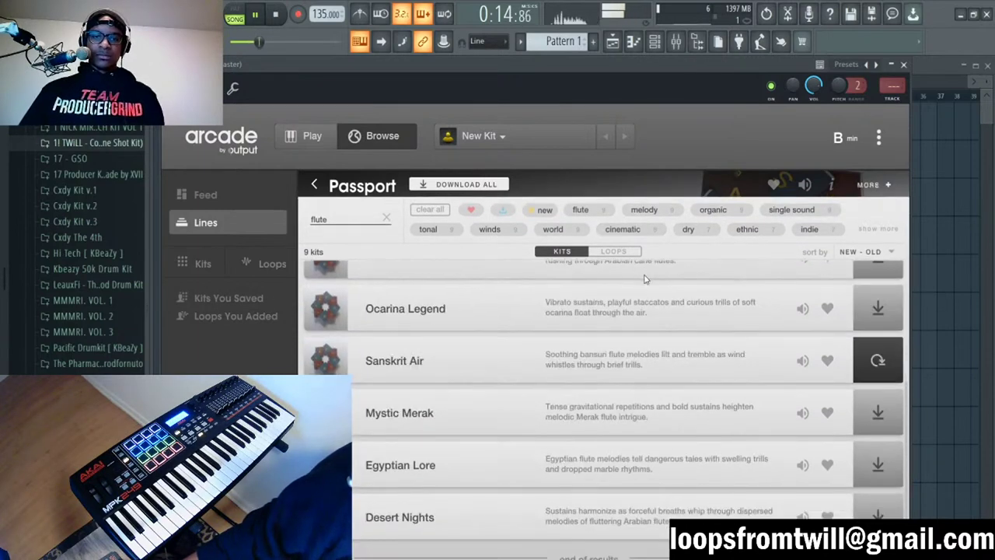
scroll(424, 197, "up", 5)
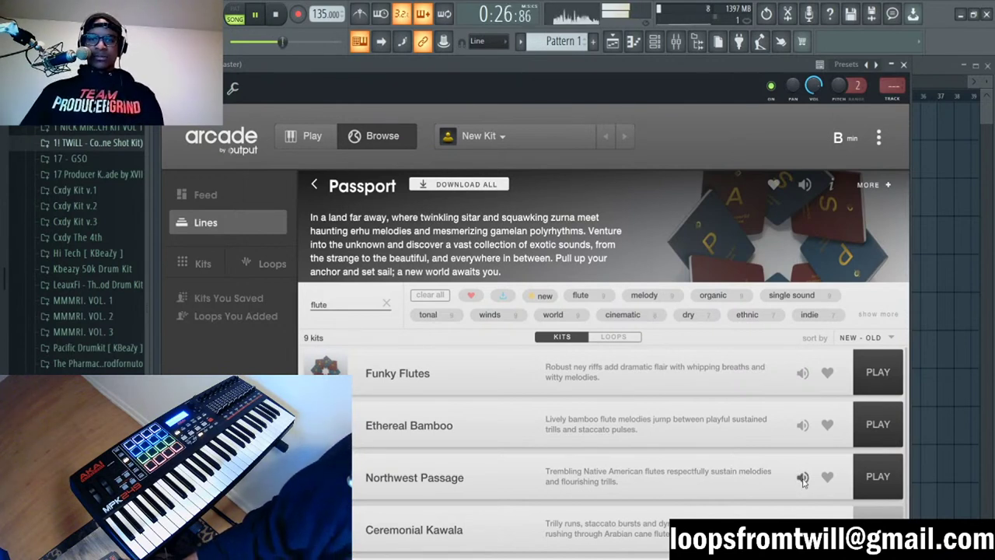
left_click(871, 435)
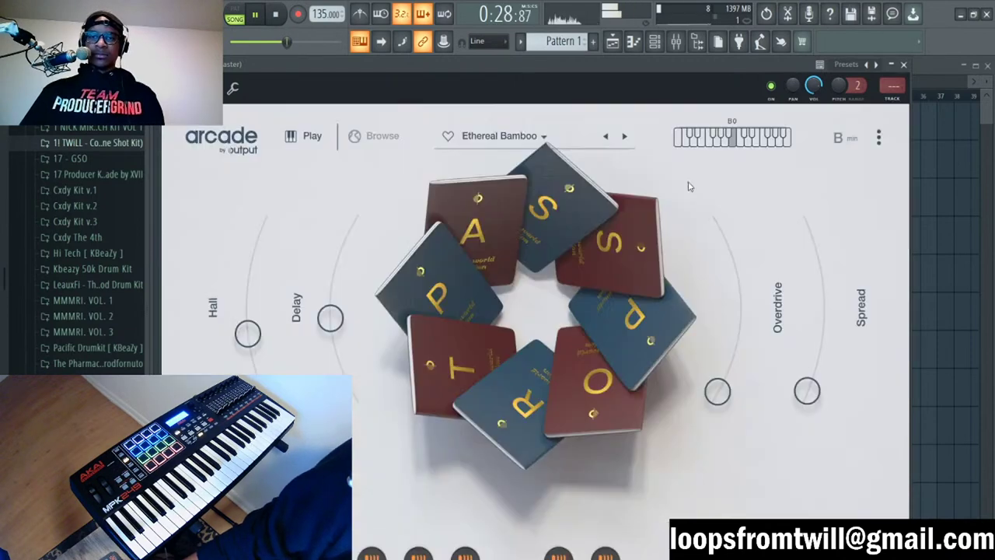
left_click(851, 140)
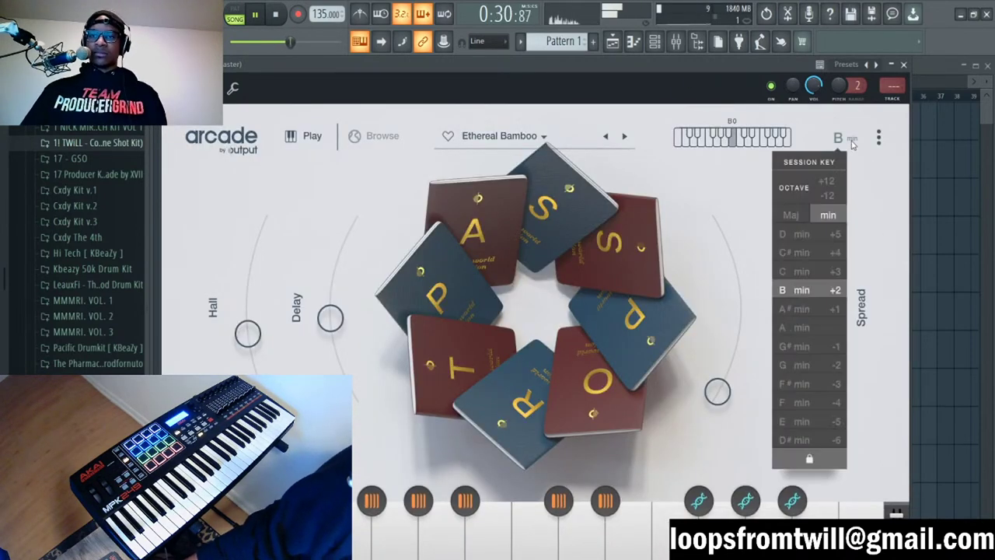
left_click(963, 178)
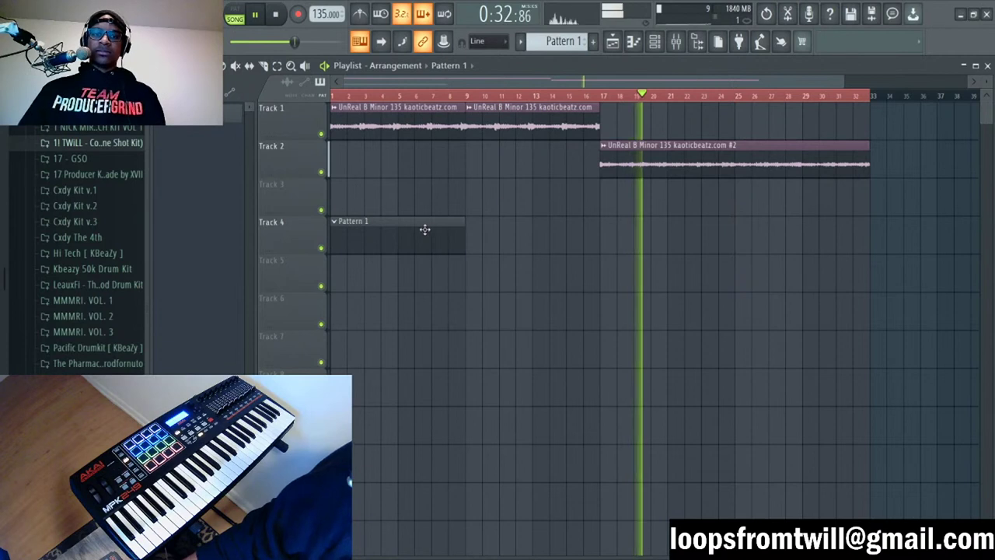
Step: Copy the Pattern 1 clip on Track 4 to bar 17 and open the Arcade channel's piano roll
left_click_drag(422, 229, 690, 226)
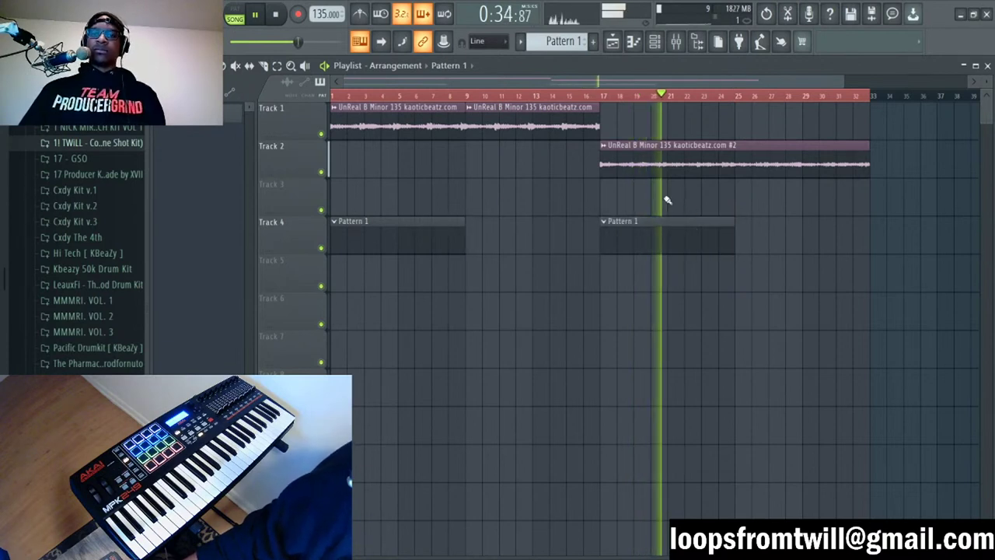
key("F6")
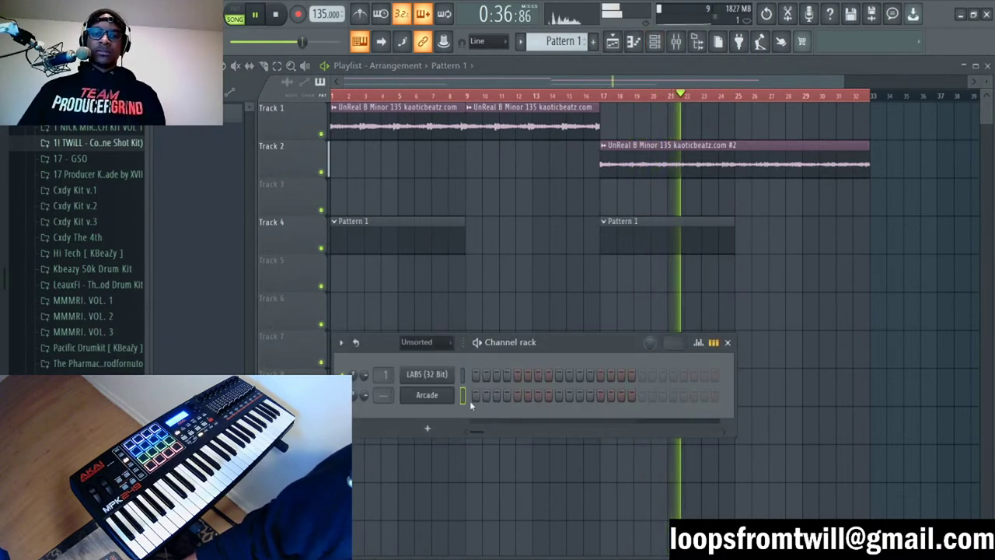
key("F7")
Step: Add a D5 note from halfway through bar 1 to bar 5 and a one-bar G5 note at bar 8
key("space")
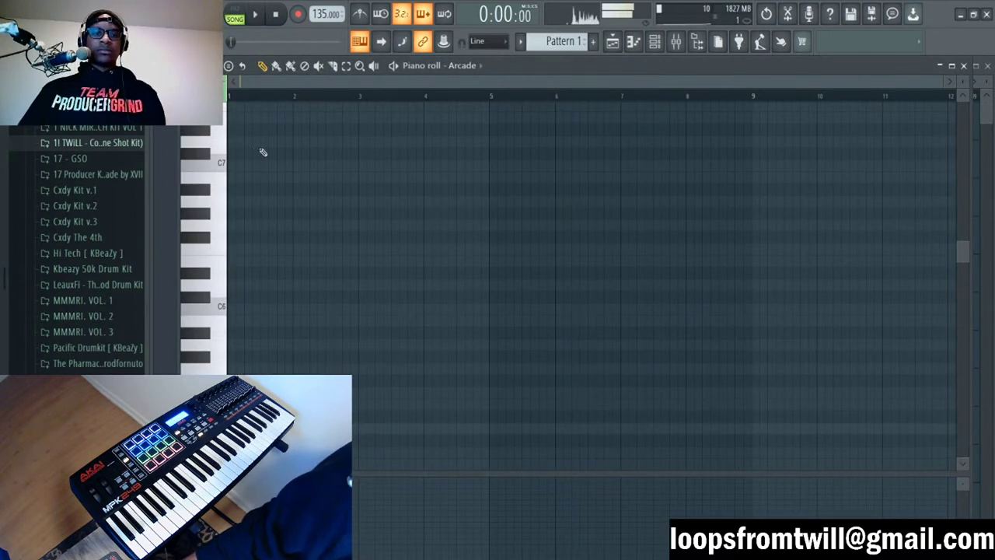
key("space")
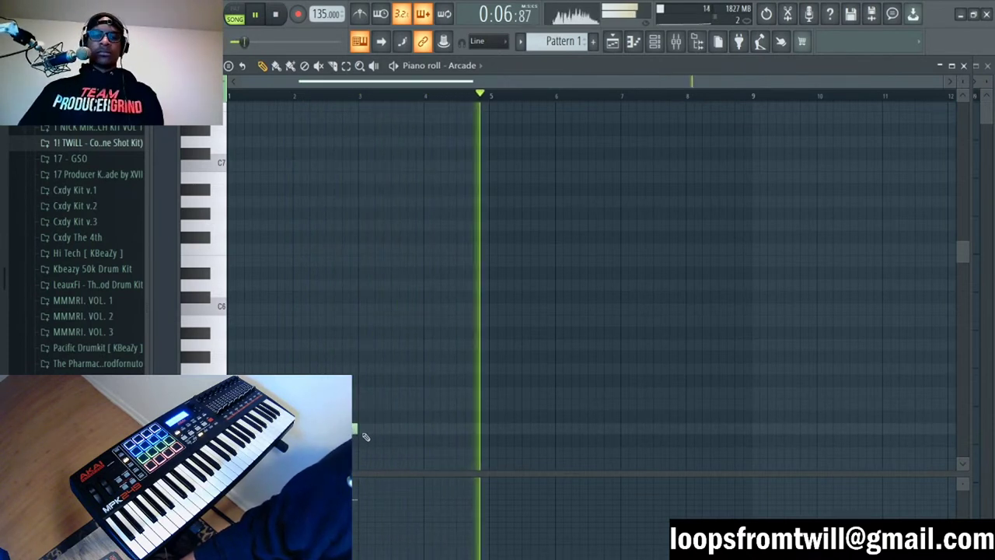
left_click_drag(355, 427, 493, 444)
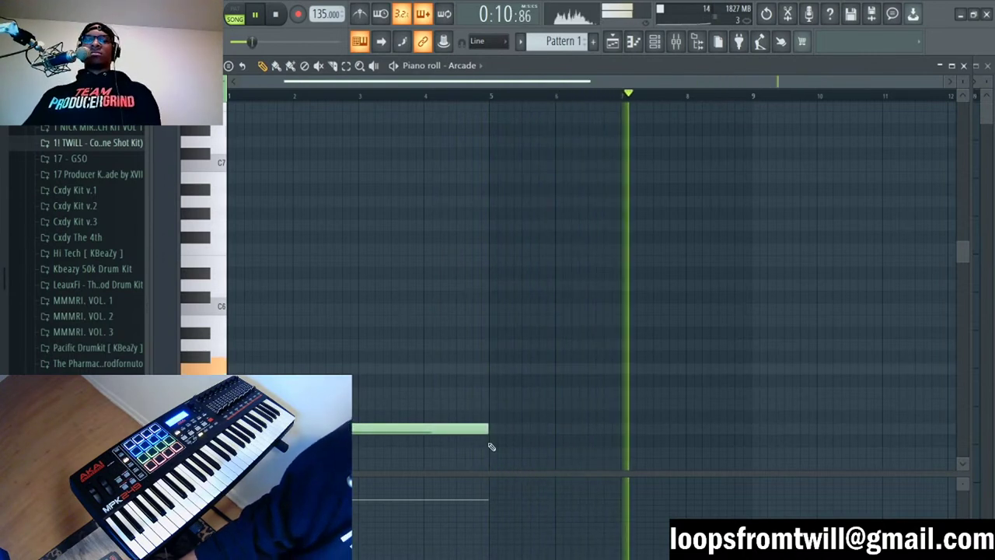
left_click(690, 370)
left_click_drag(910, 372, 751, 374)
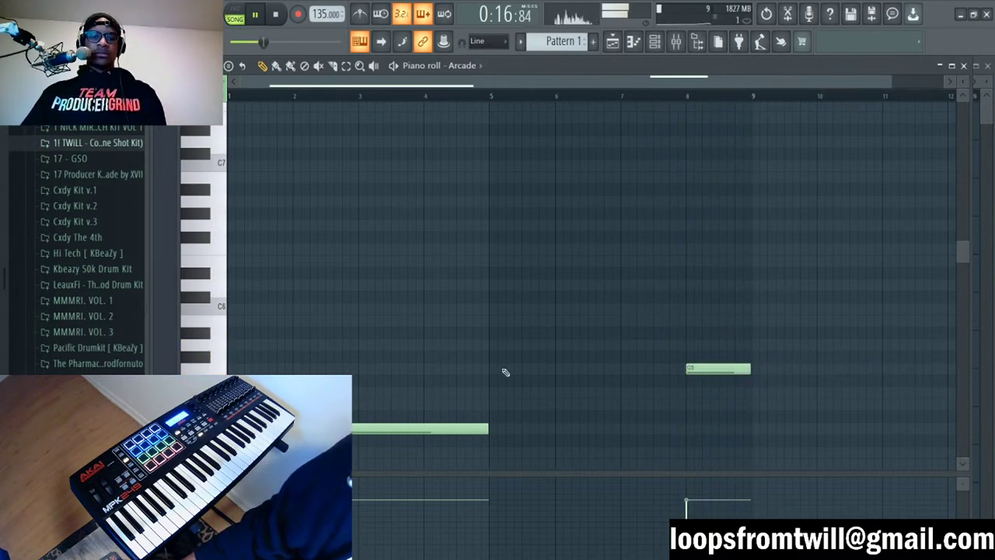
Step: Add a G4 note from bar 5 to just past bar 6 and an F4 note from bar 6 to bar 8
scroll(394, 371, "down", 5)
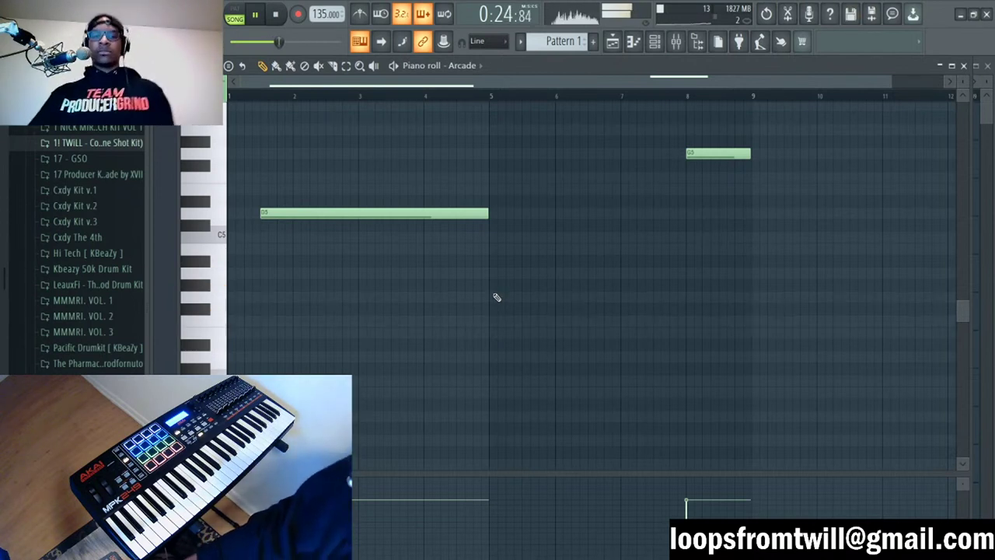
left_click(494, 296)
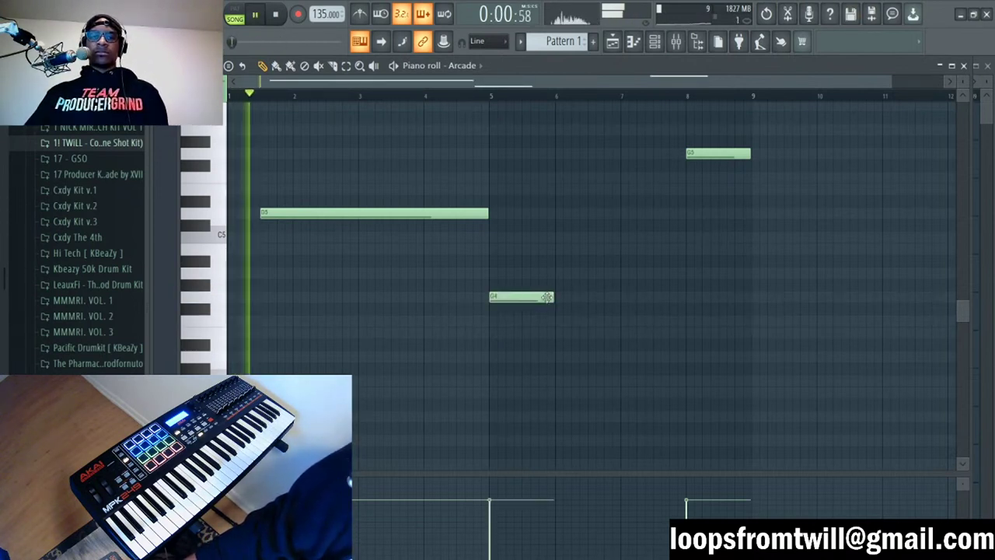
left_click(556, 321)
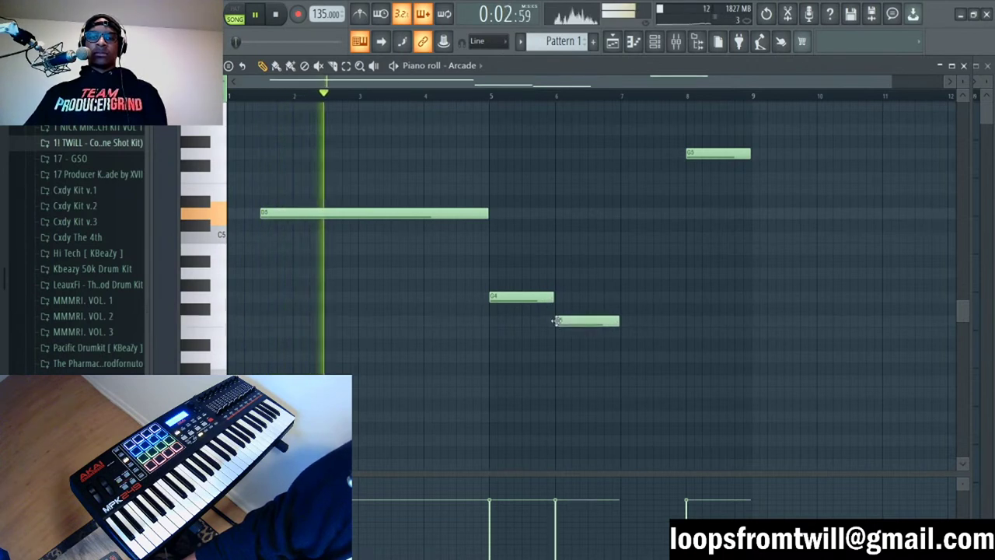
left_click_drag(553, 296, 568, 304)
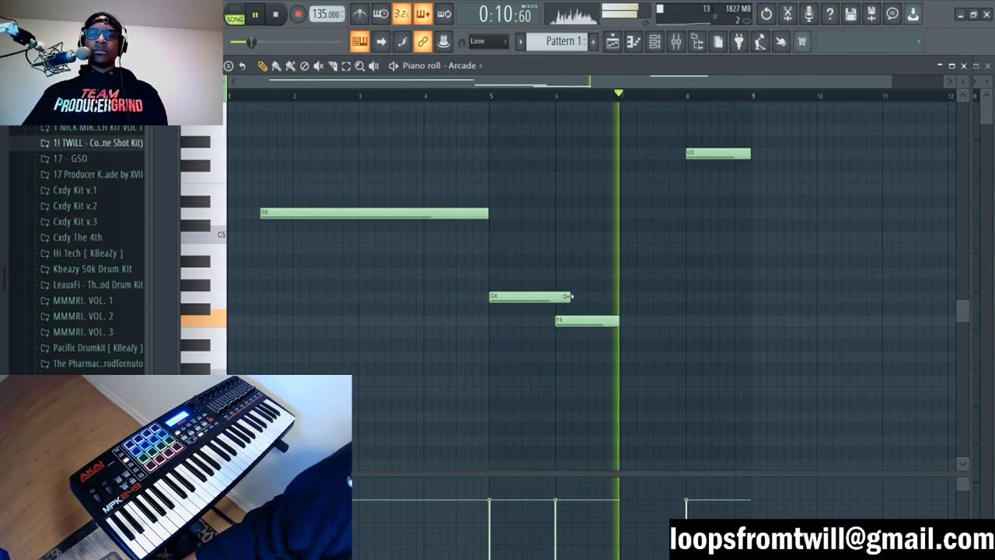
left_click_drag(571, 296, 561, 296)
left_click_drag(618, 321, 692, 321)
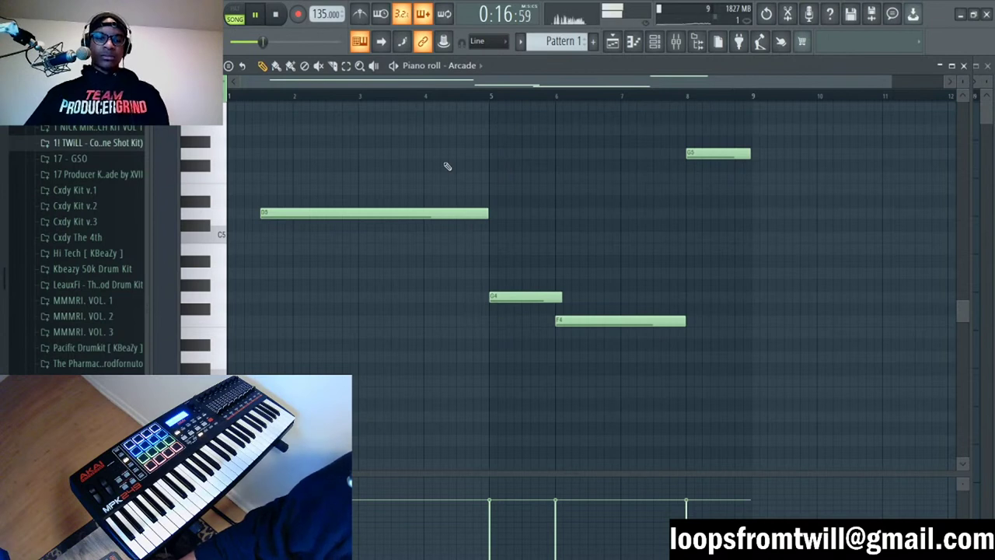
Step: Add a short E5 note at bar 1 that slightly overlaps the start of the D5 note, and play it back
scroll(447, 165, "up", 3)
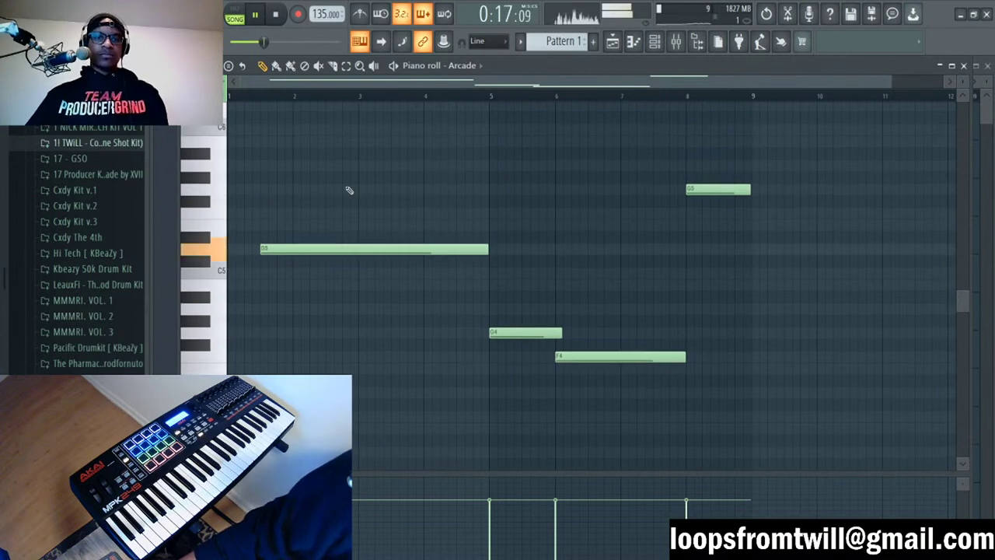
left_click(245, 228)
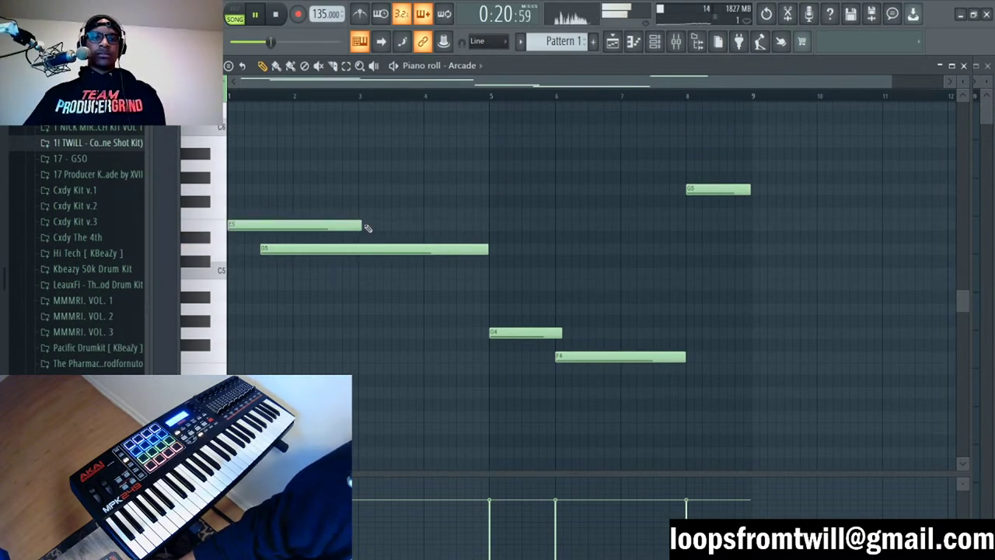
left_click_drag(367, 227, 263, 231)
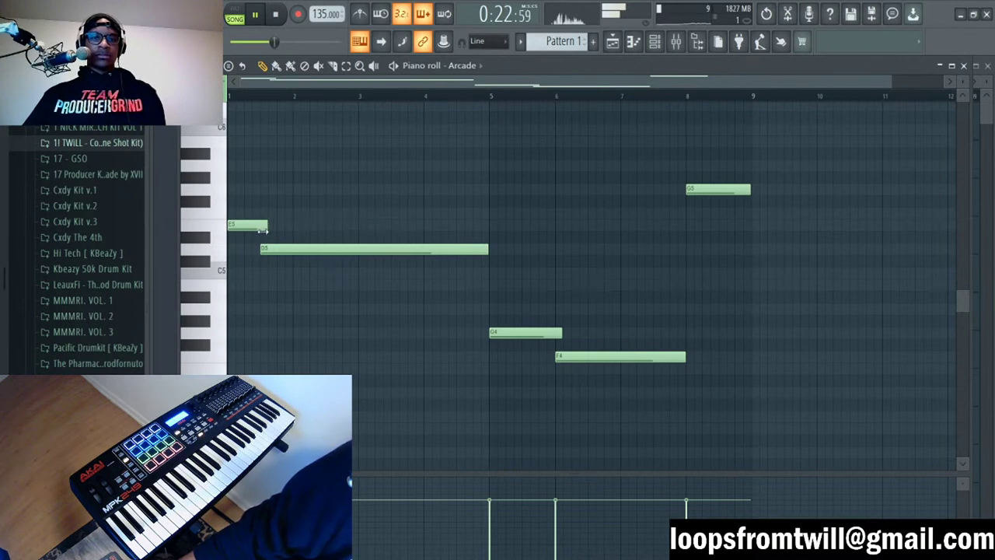
key("space")
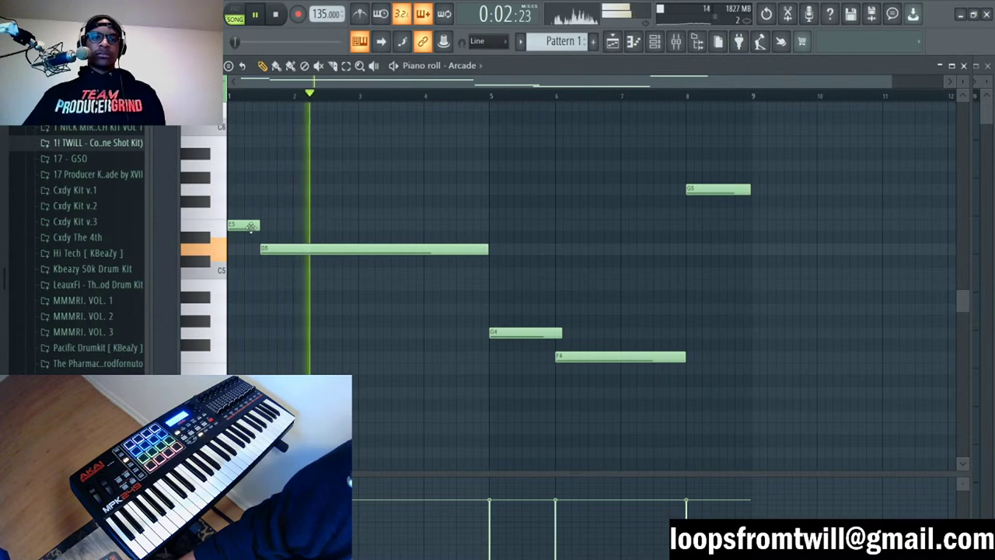
mouse_move(258, 226)
left_mouse_down()
mouse_move(250, 227)
mouse_move(267, 228)
left_mouse_up()
key("space")
key("space")
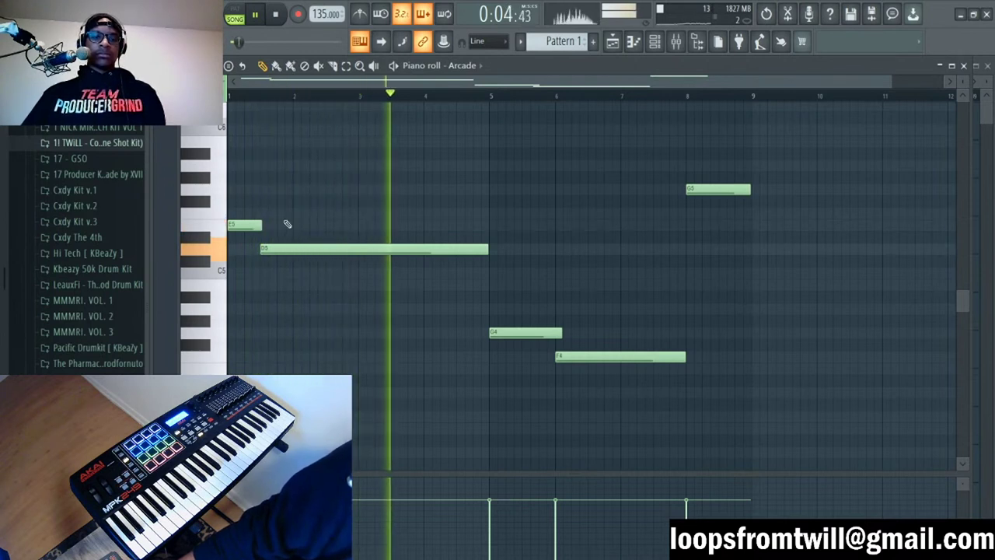
key("F7")
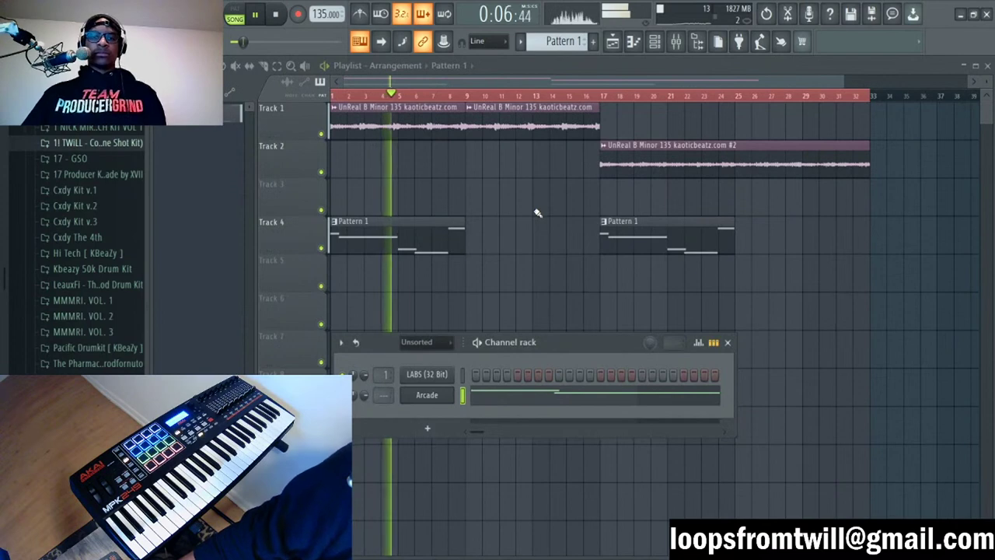
key("F6")
double_click(676, 236)
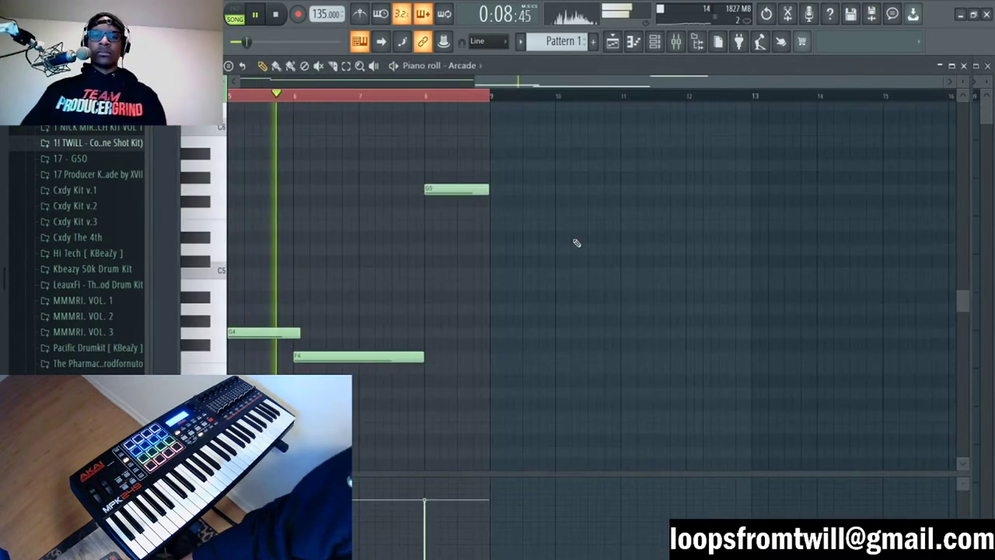
Step: Reopen Arcade, set its session key octave to -12 for the Ethereal Bamboo kit, and close the plugin window
key("F7")
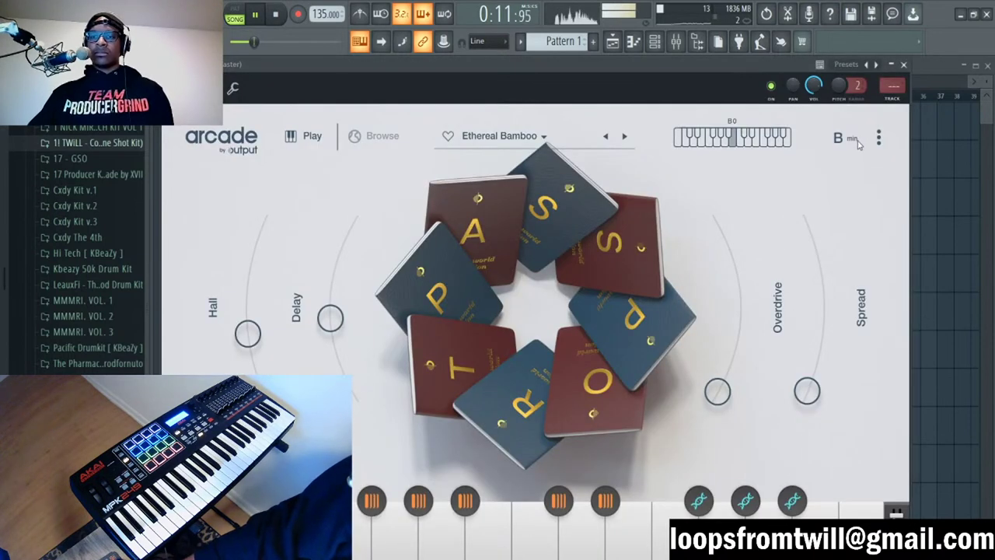
left_click(858, 143)
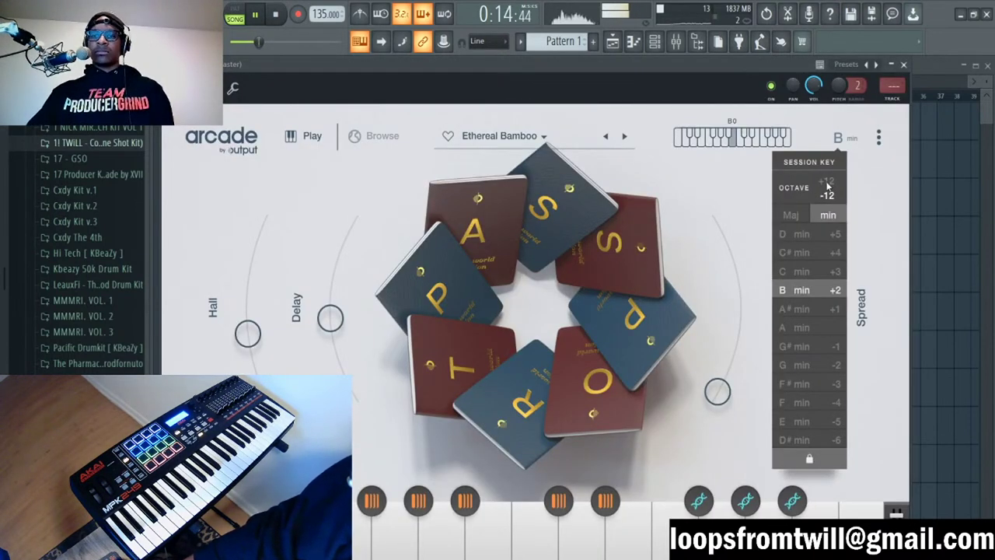
key("space")
left_click(828, 195)
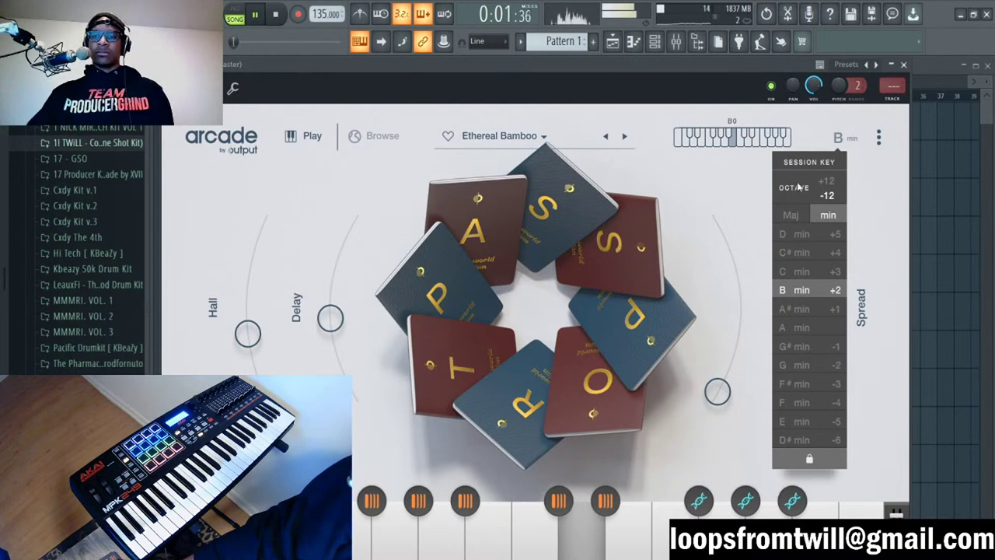
left_click(742, 64)
left_click_drag(742, 64, 747, 159)
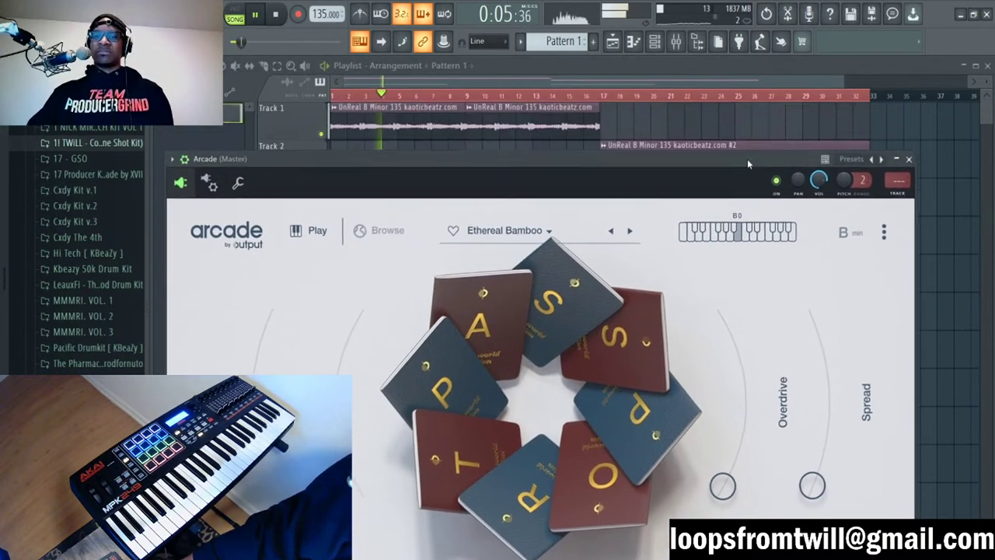
left_click(758, 126)
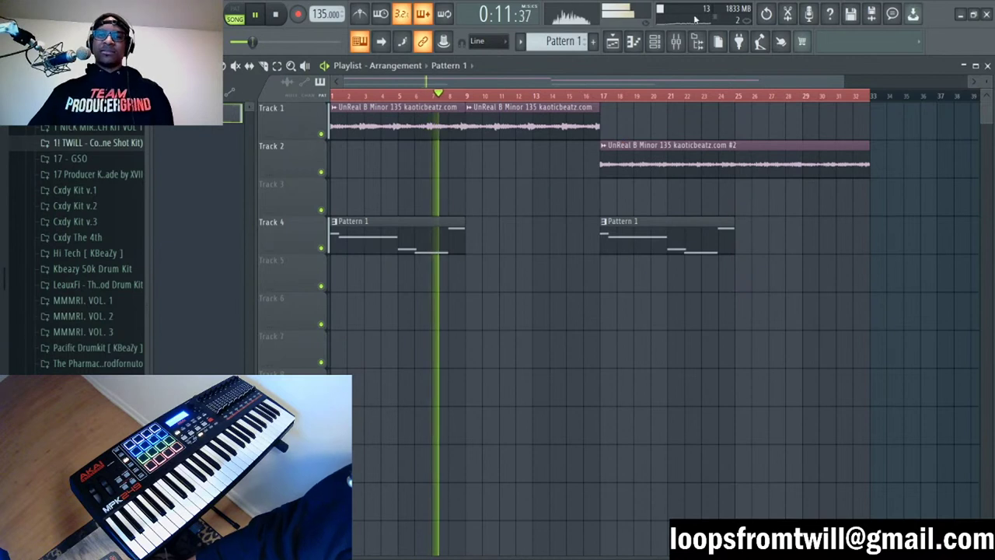
Step: Move the channel rack slightly up, hide it, and play back the arrangement with the flute pattern from bar 1
key("F6")
key("space")
left_click_drag(551, 341, 546, 319)
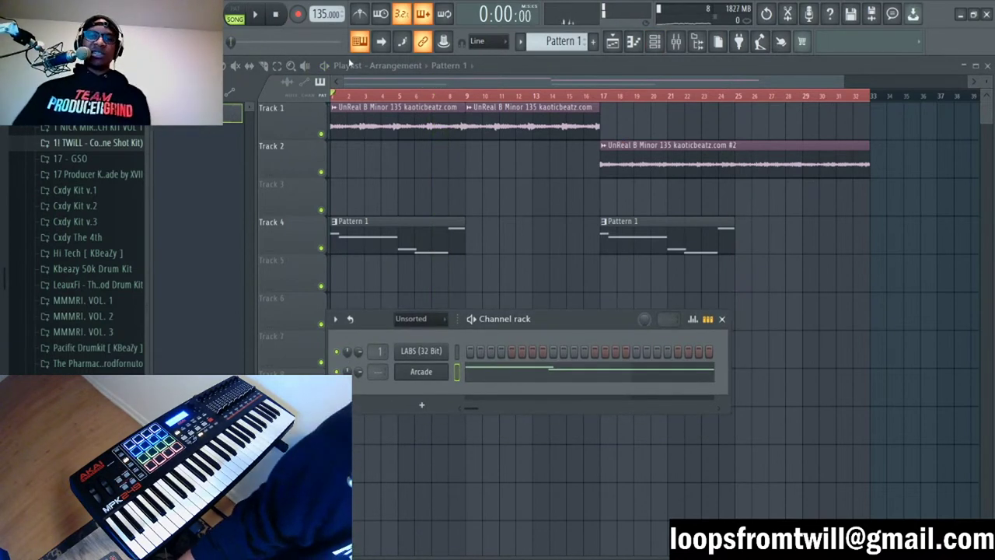
key("F6")
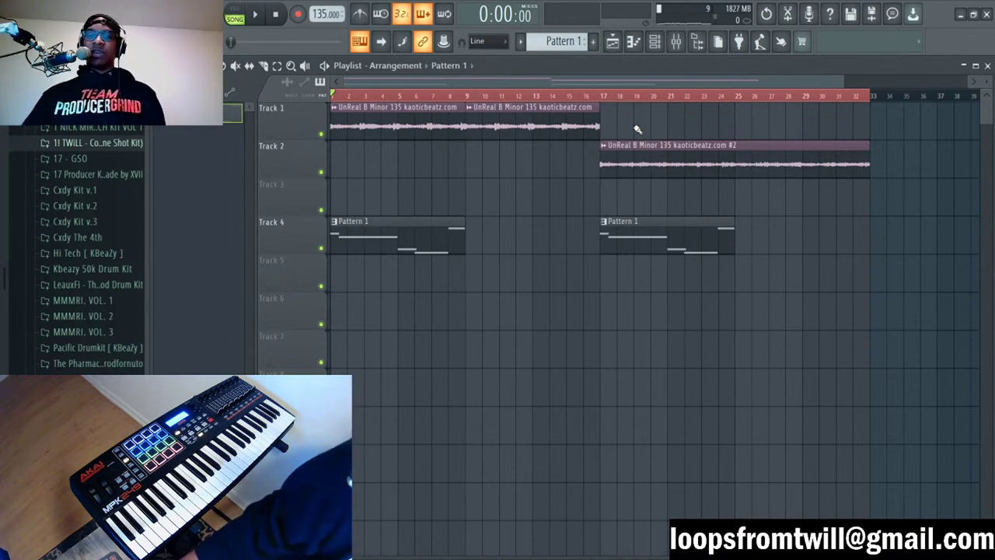
key("space")
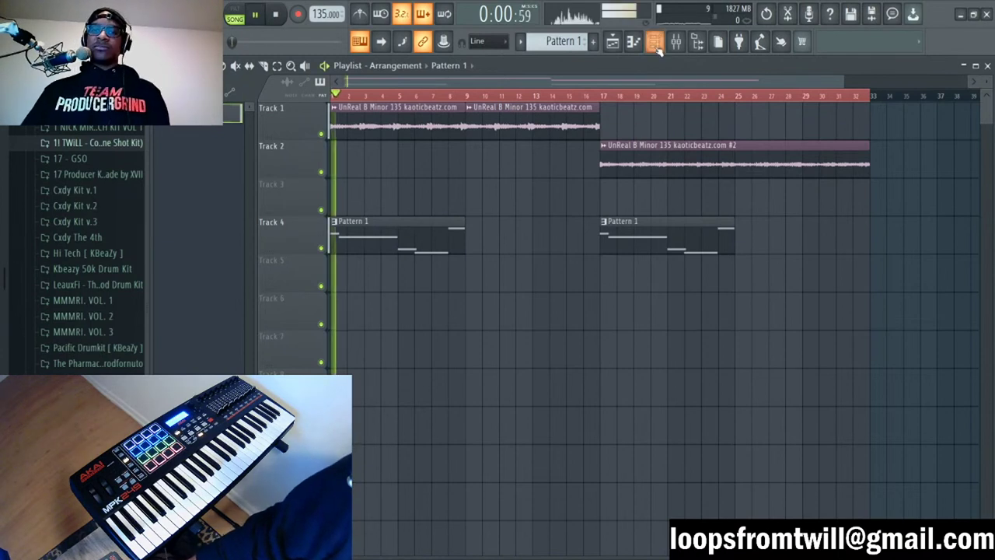
key("space")
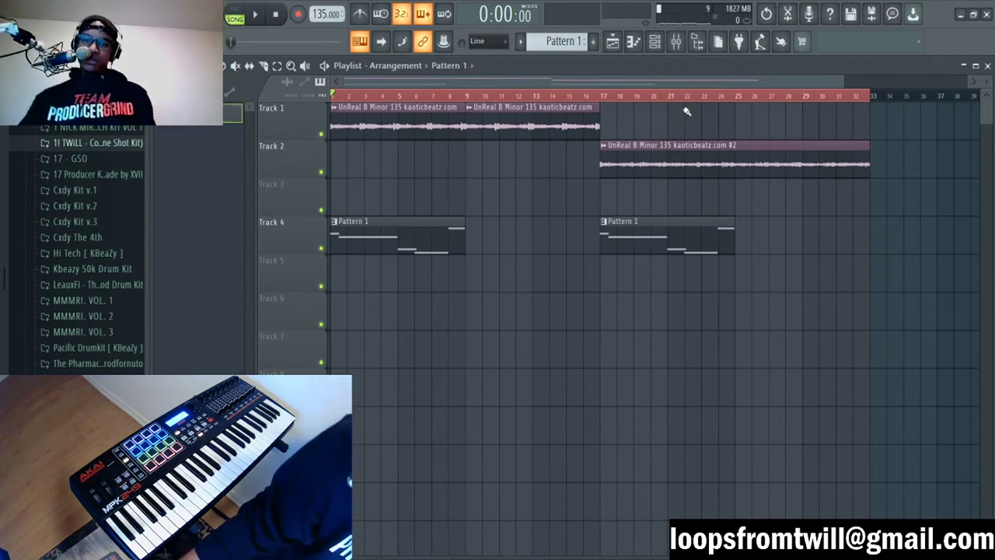
Step: Start playback from bar 1, select the LABS (32 Bit) channel and open its plugin window
key("space")
left_click(654, 41)
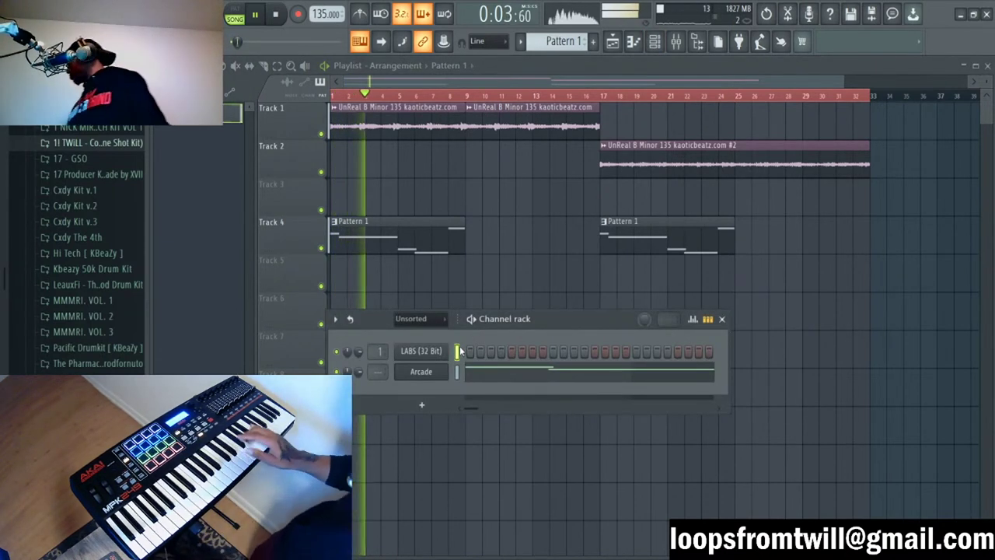
left_click(432, 352)
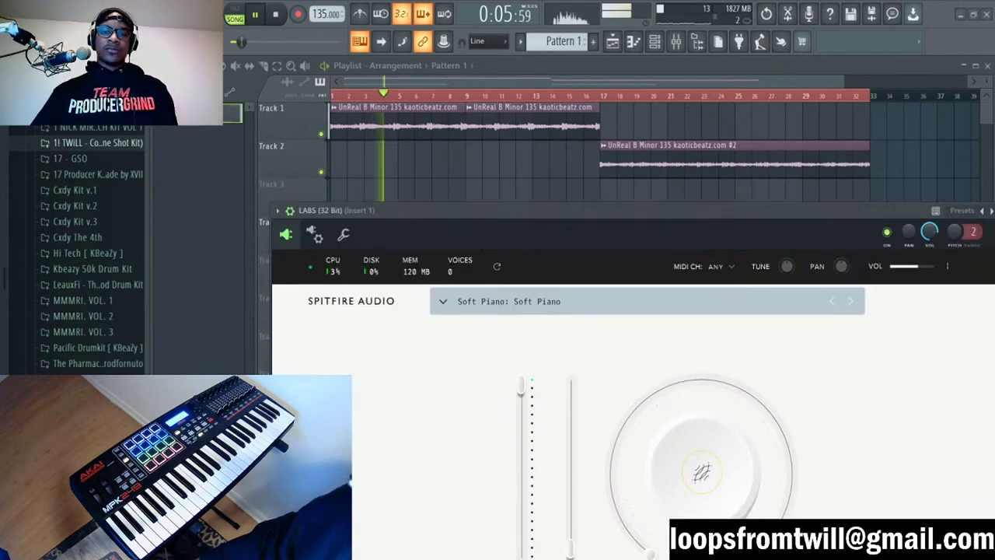
Step: Filter the LABS presets to the Strings category and load the Strings: Short preset
left_click_drag(334, 209, 266, 75)
left_click(374, 167)
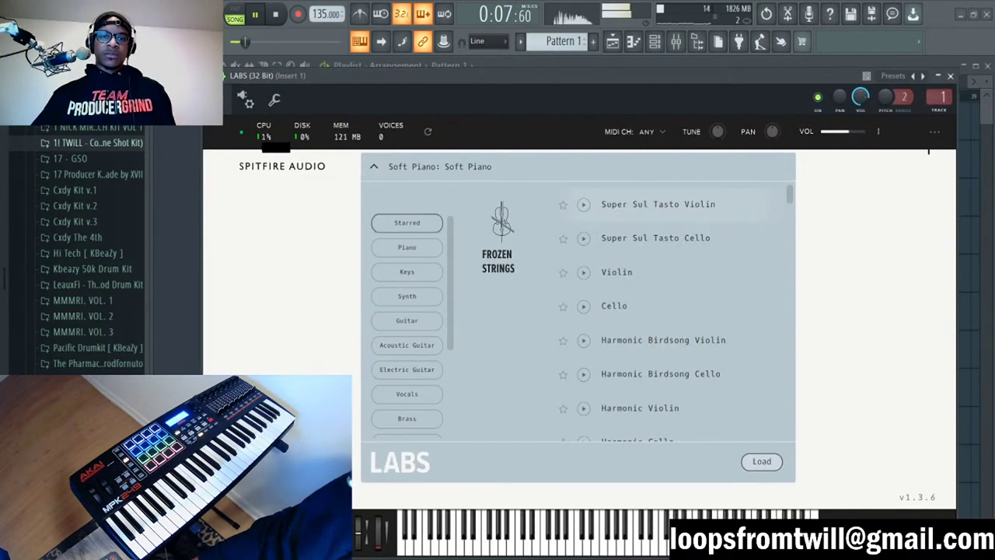
scroll(407, 327, "down", 5)
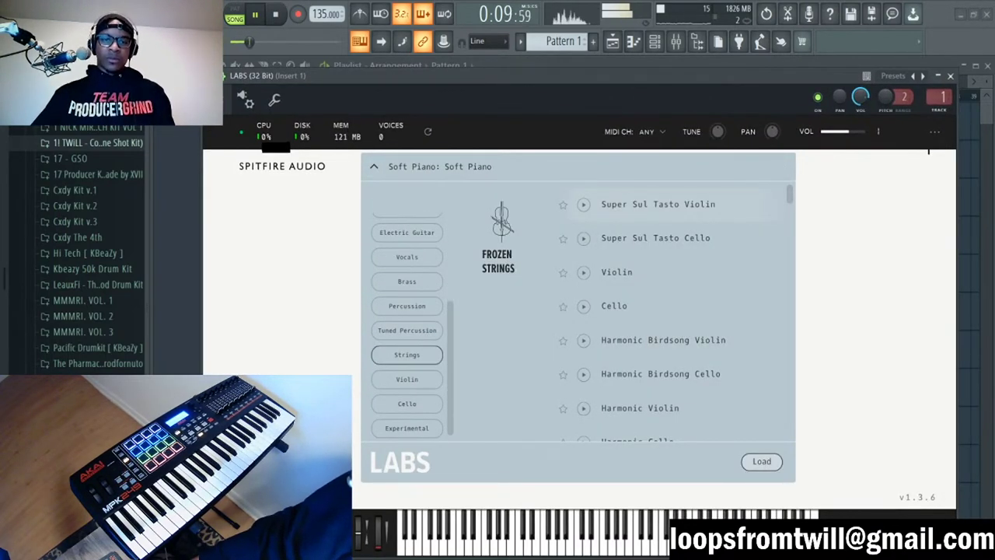
scroll(661, 304, "down", 2)
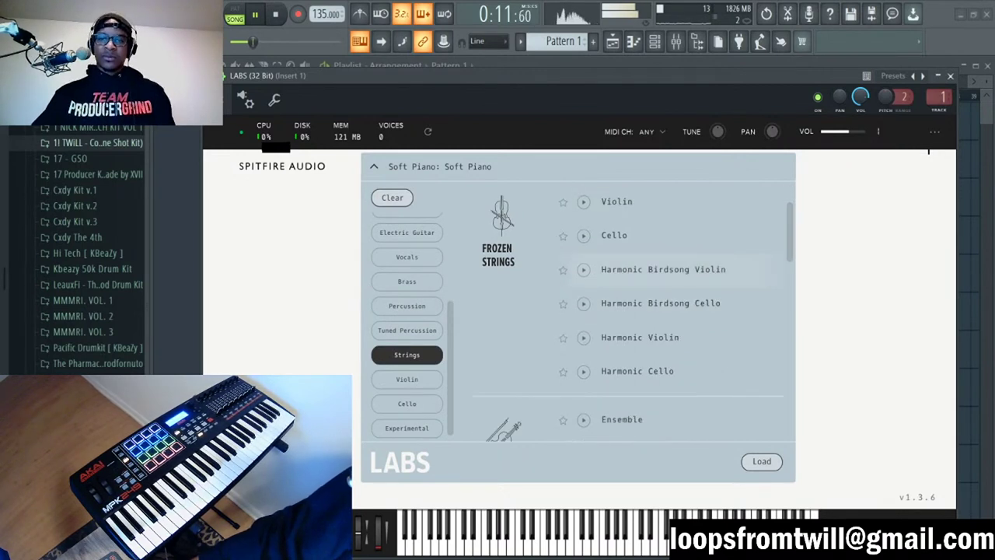
scroll(661, 303, "down", 6)
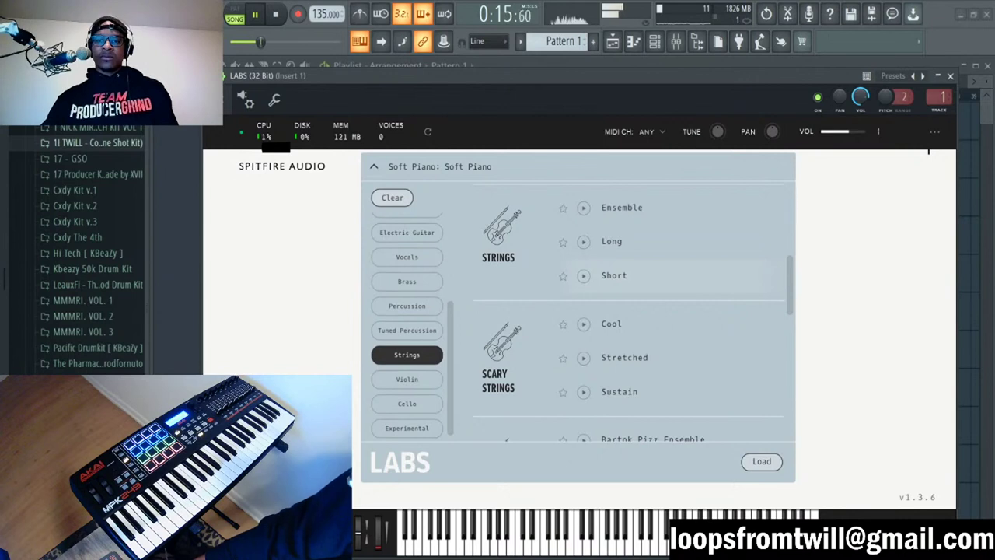
left_click(615, 276)
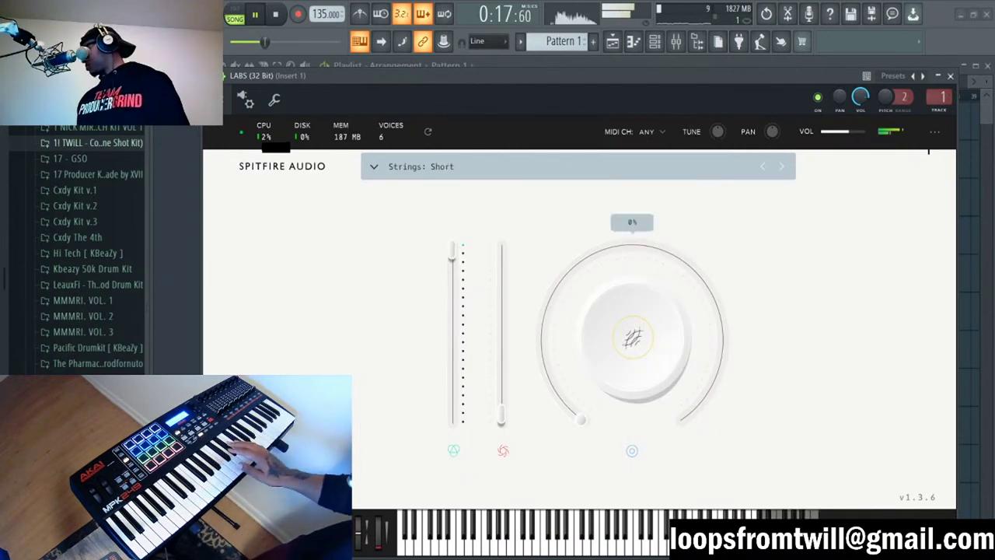
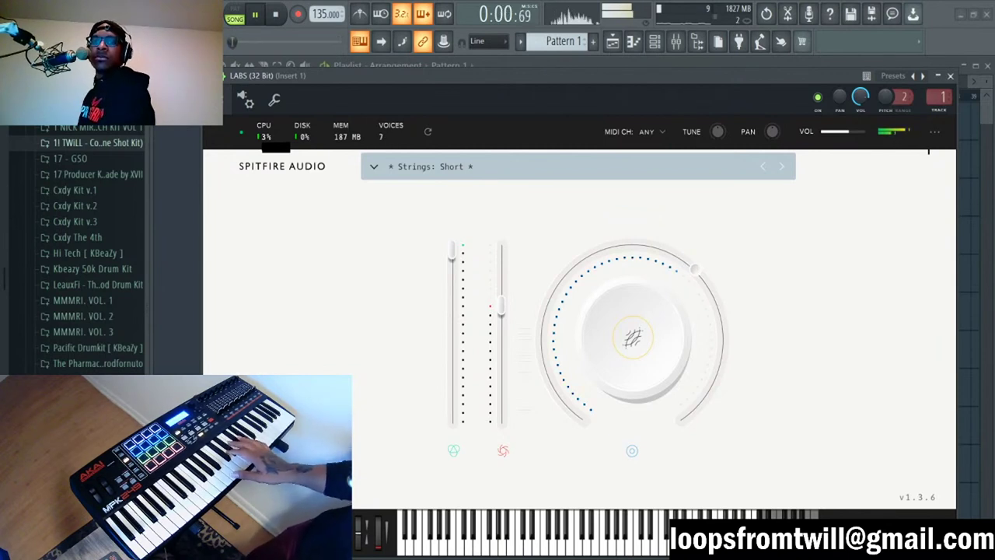
Step: Create Pattern 2, place it on Track 3 at bar 9, and record the LABS short strings chords into it
left_click(752, 60)
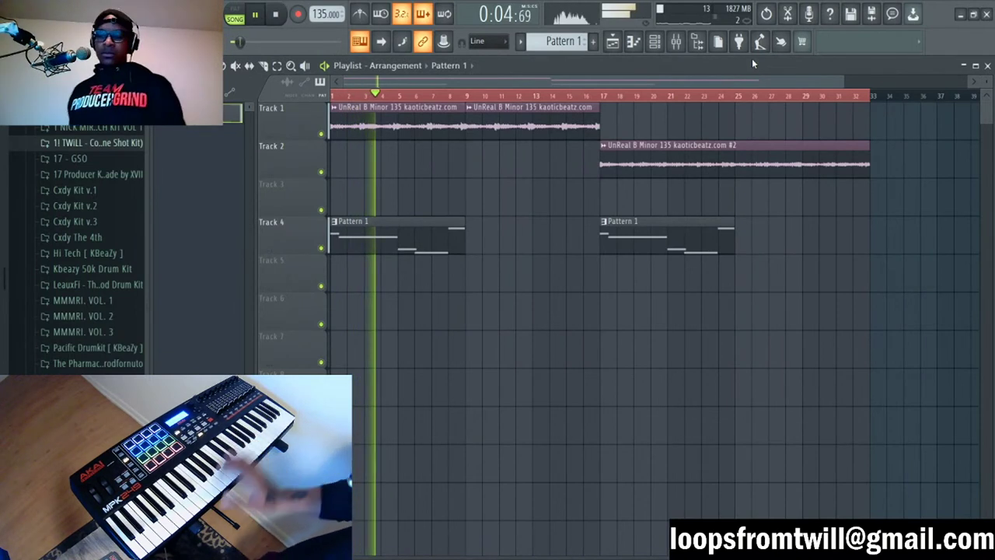
key("F4")
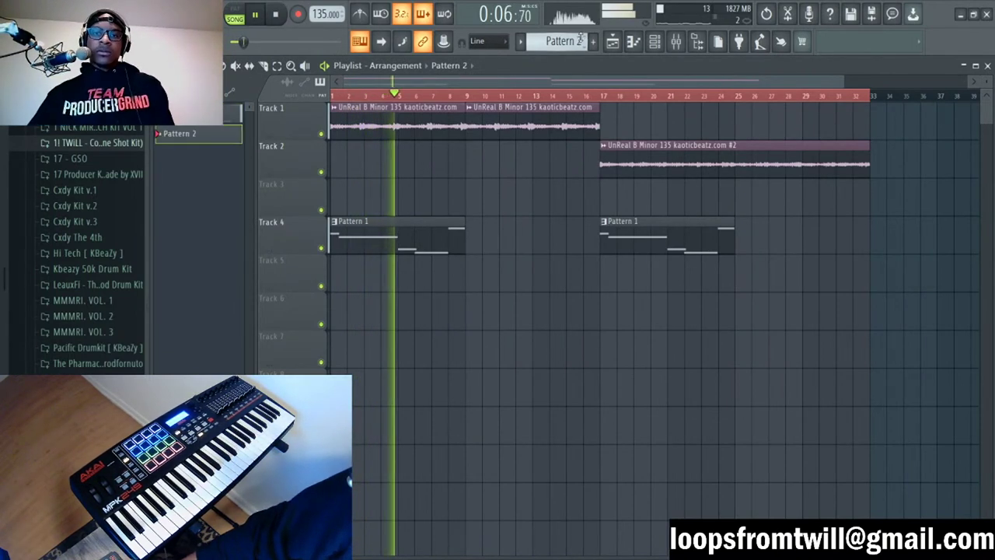
left_click(468, 200)
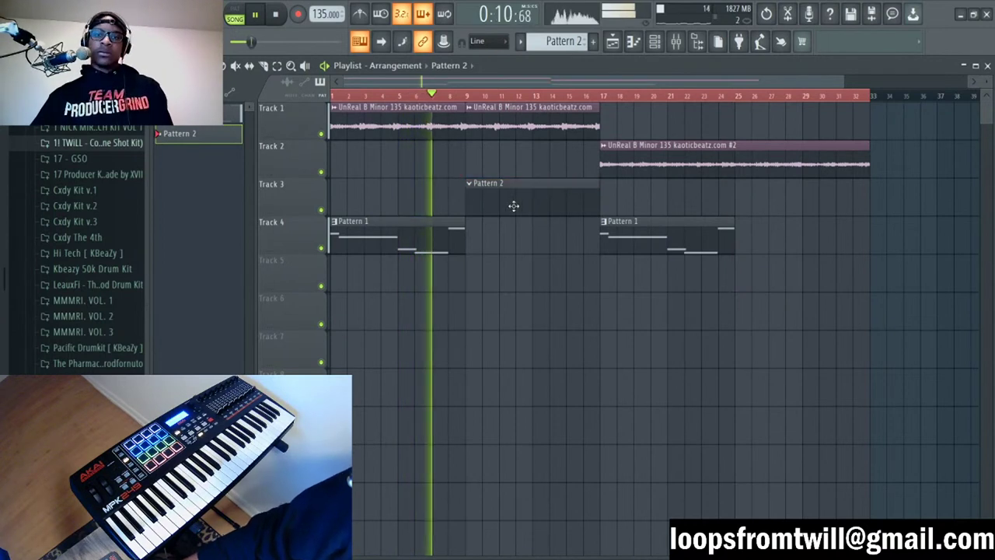
key("F6")
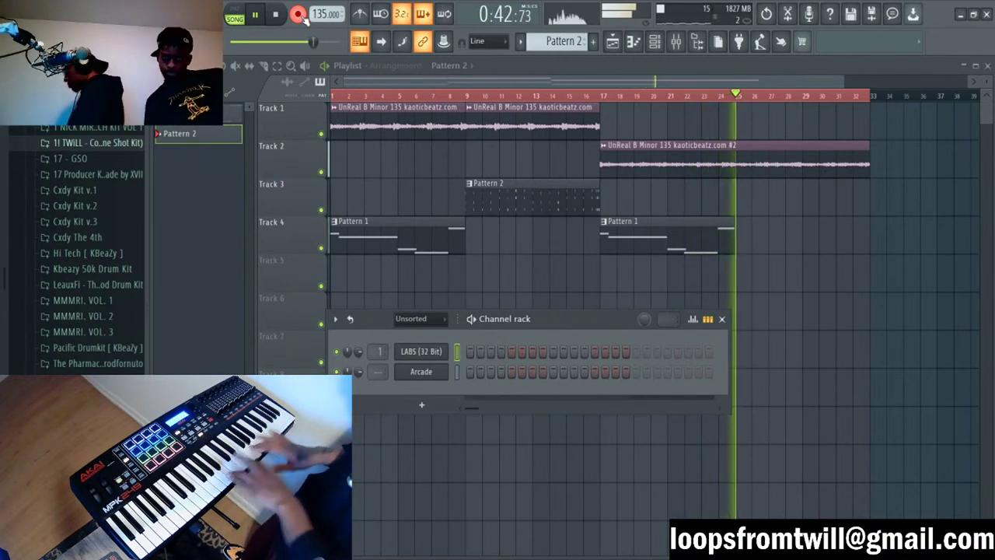
key("F6")
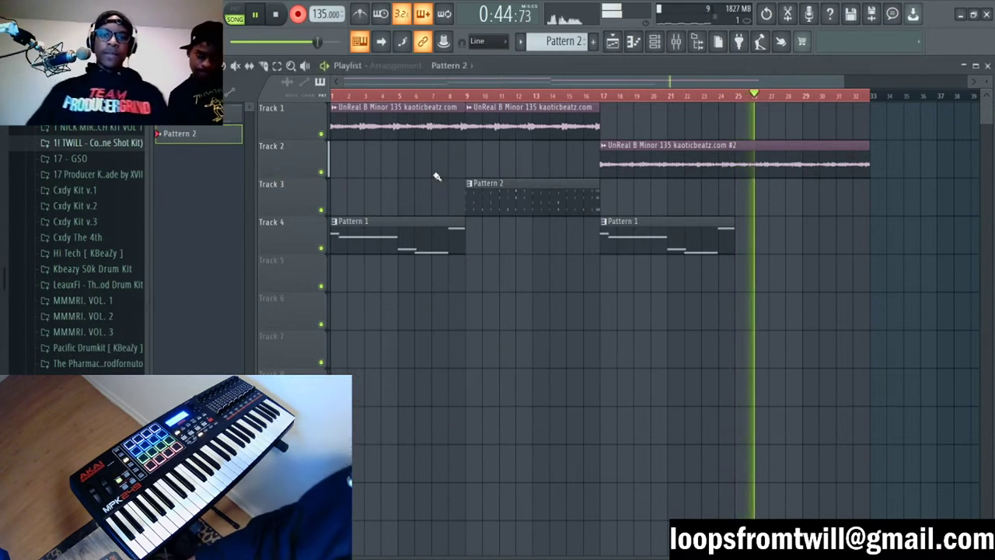
Step: Extend the Pattern 2 clip on Track 3 to bar 25 and play the arrangement from bar 9
left_click_drag(600, 205, 734, 205)
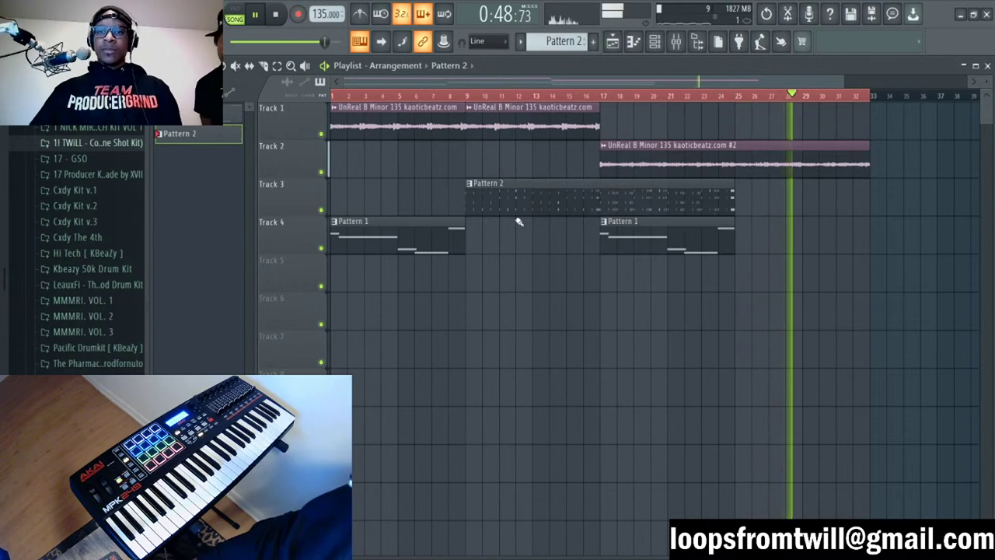
key("space")
key("space")
left_click(465, 96)
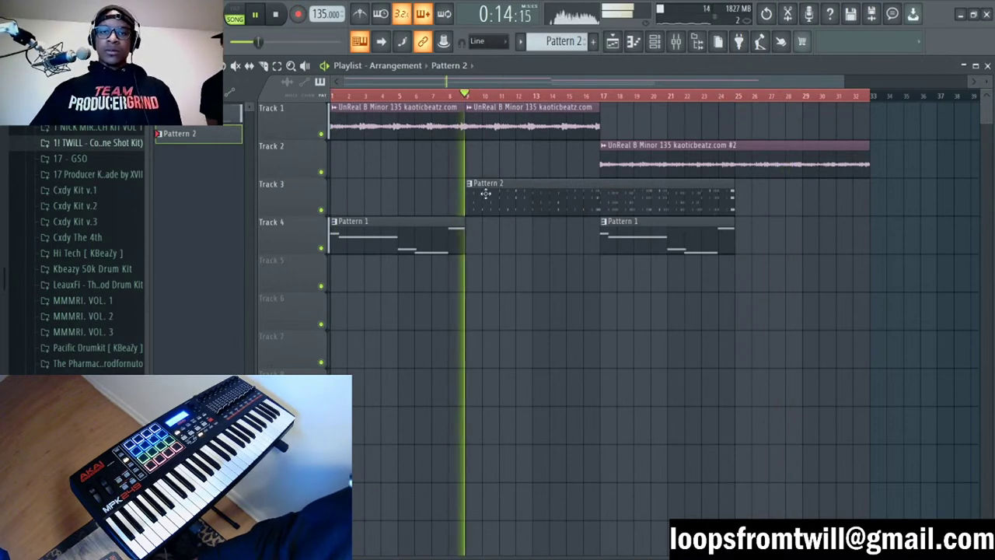
Step: Open the recorded LABS (32 Bit) notes of Pattern 2 in the piano roll
double_click(485, 193)
scroll(498, 103, "down", 2)
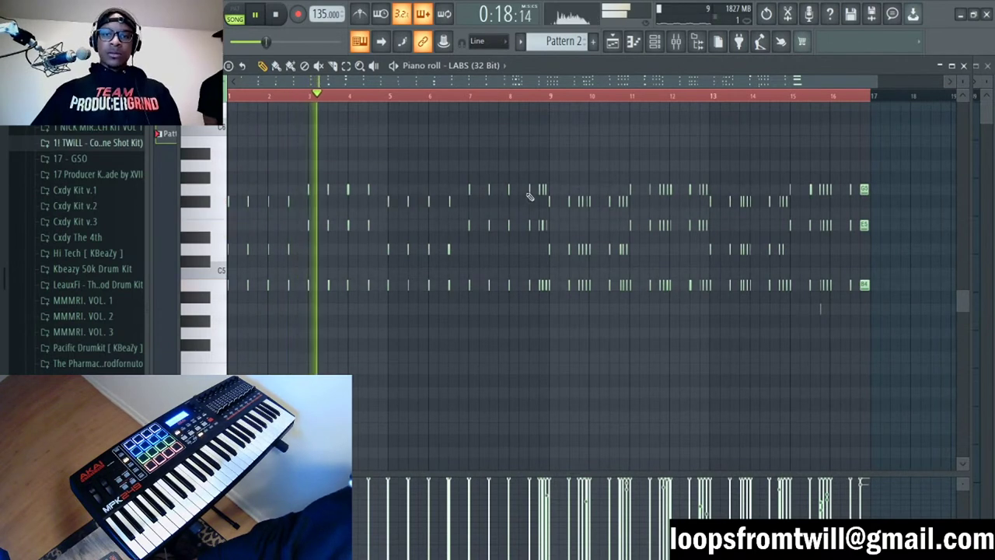
left_click_drag(535, 172, 225, 423)
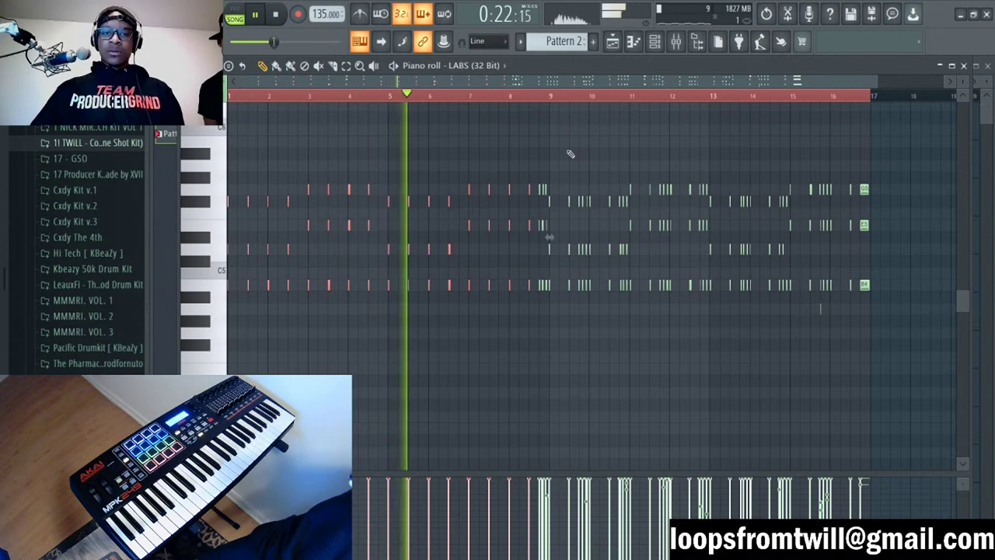
left_click(540, 179)
left_click_drag(539, 177, 843, 311)
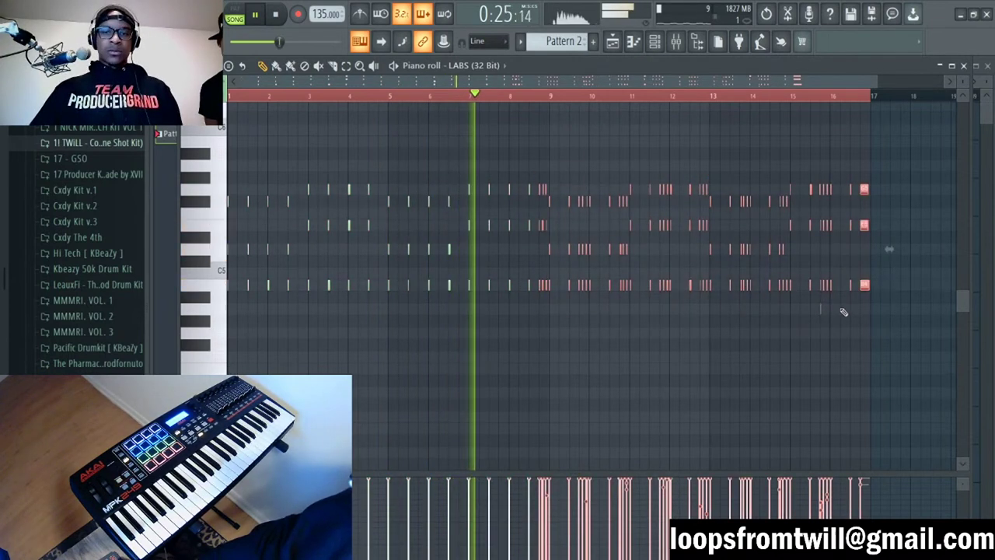
left_click(776, 147)
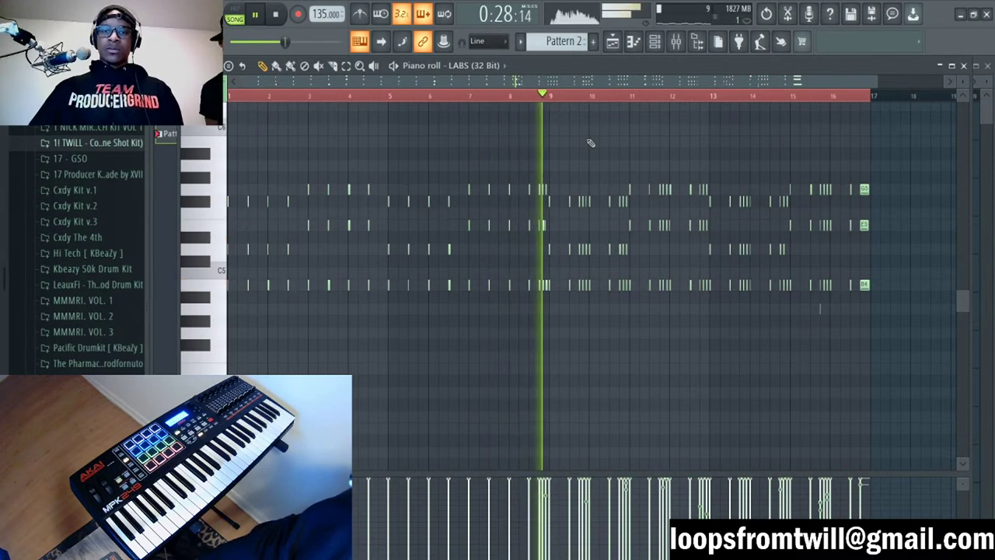
Step: Quantize the LABS notes in Pattern 2 to the grid, giving every chord note the same short length
scroll(560, 95, "up", 3)
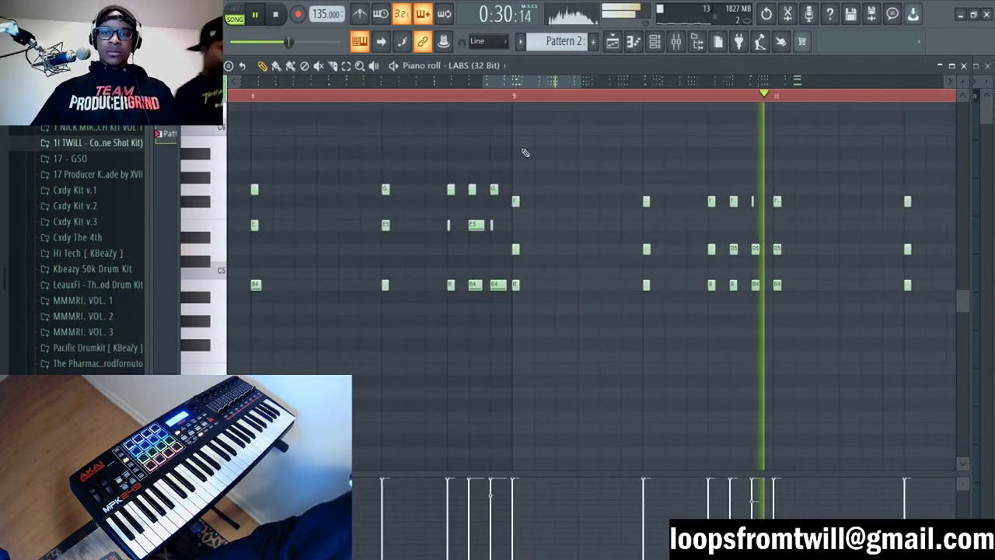
key("alt+q")
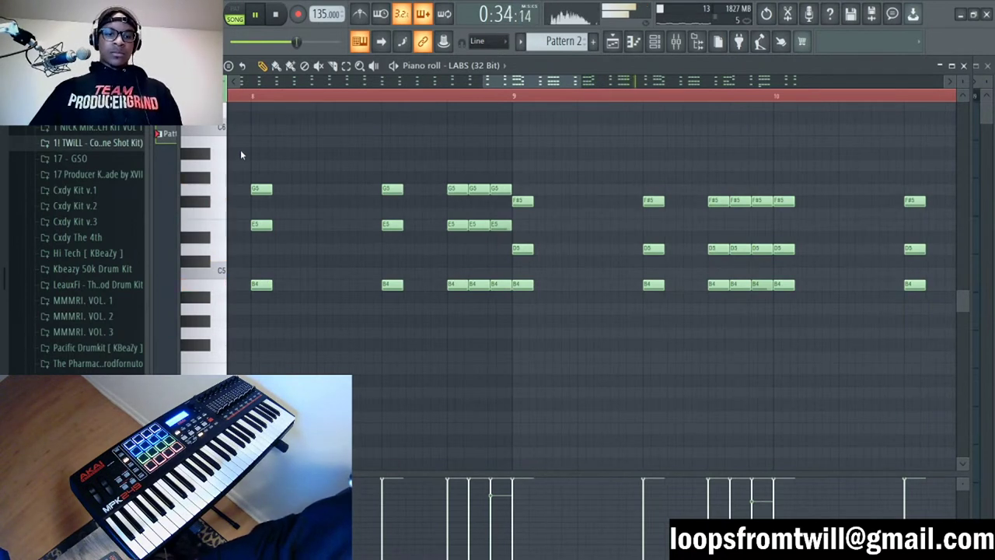
key("ctrl+z")
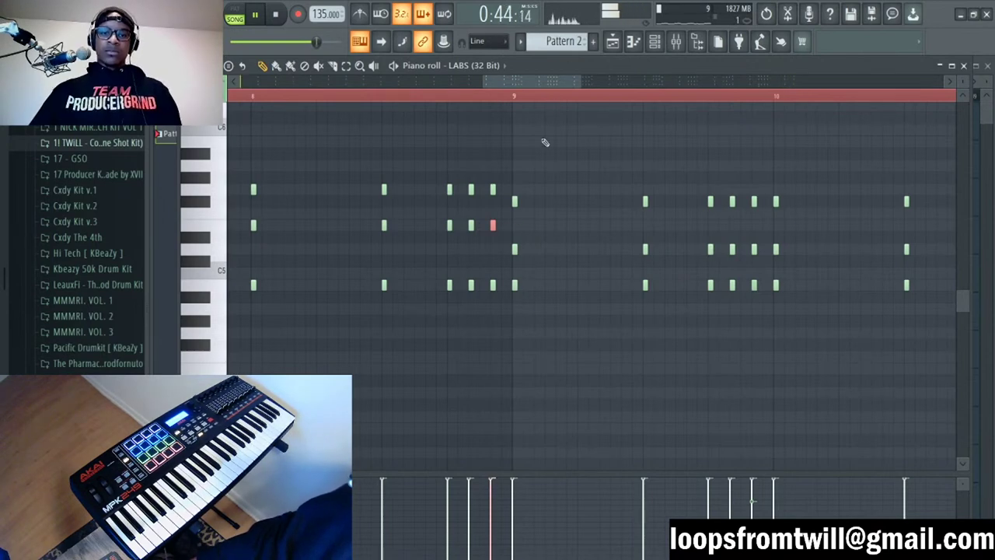
scroll(538, 100, "down", 4)
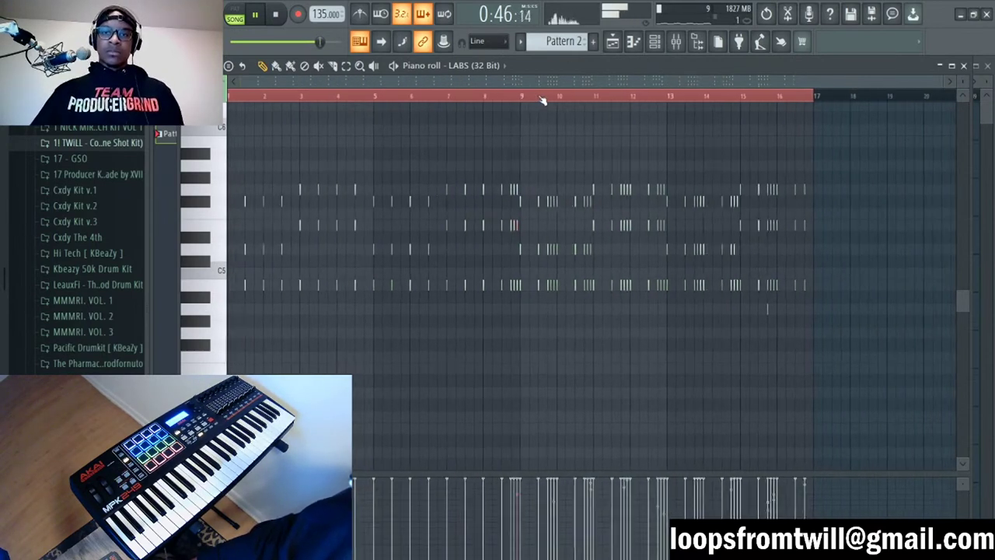
Step: Slice the audio clip on Track 2 of the playlist at bar 25 and restart playback from the song's beginning
key("F5")
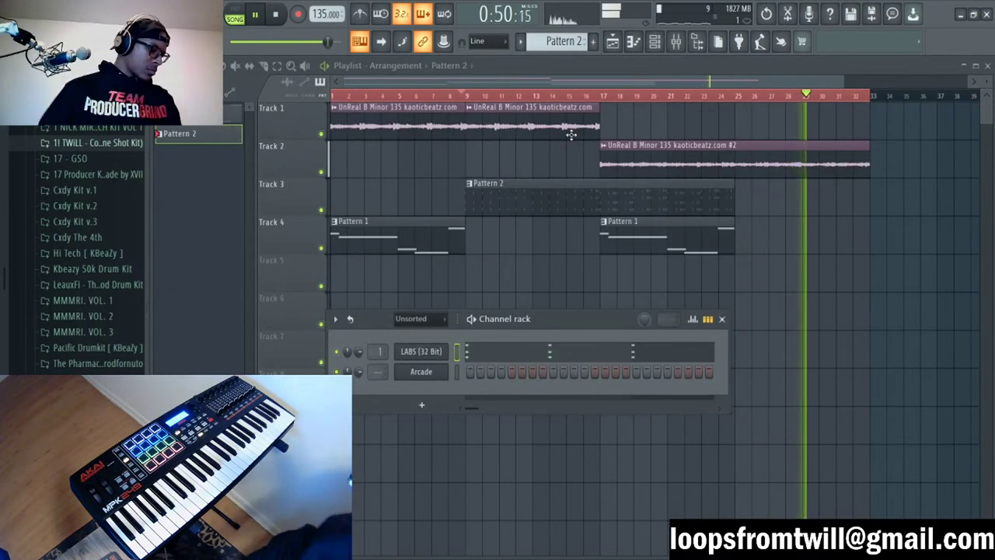
key("F6")
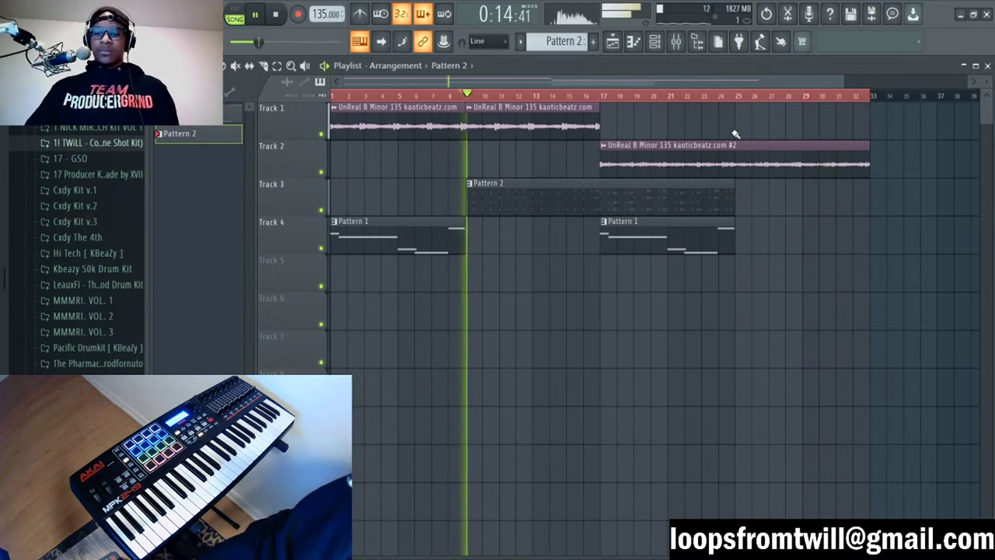
left_click_drag(742, 134, 739, 167)
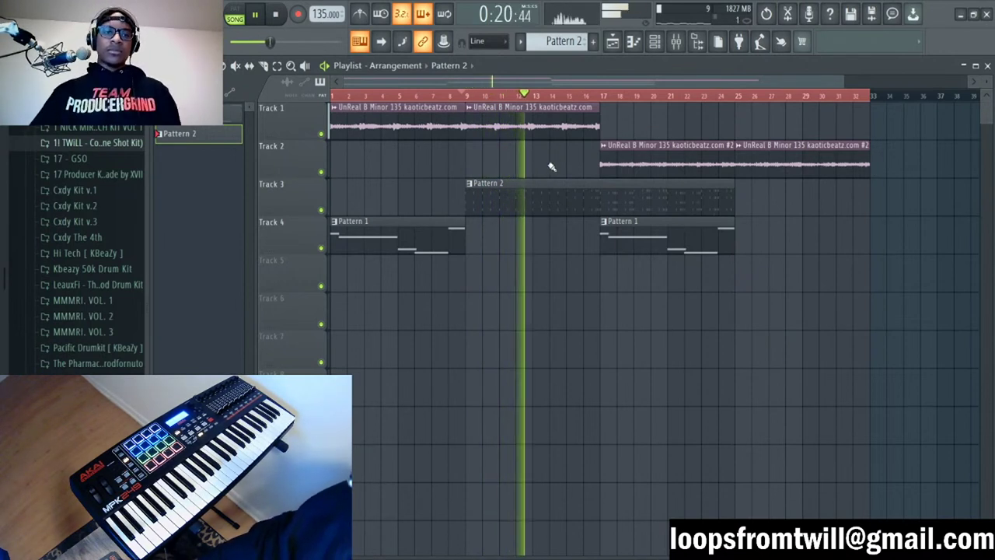
key("space")
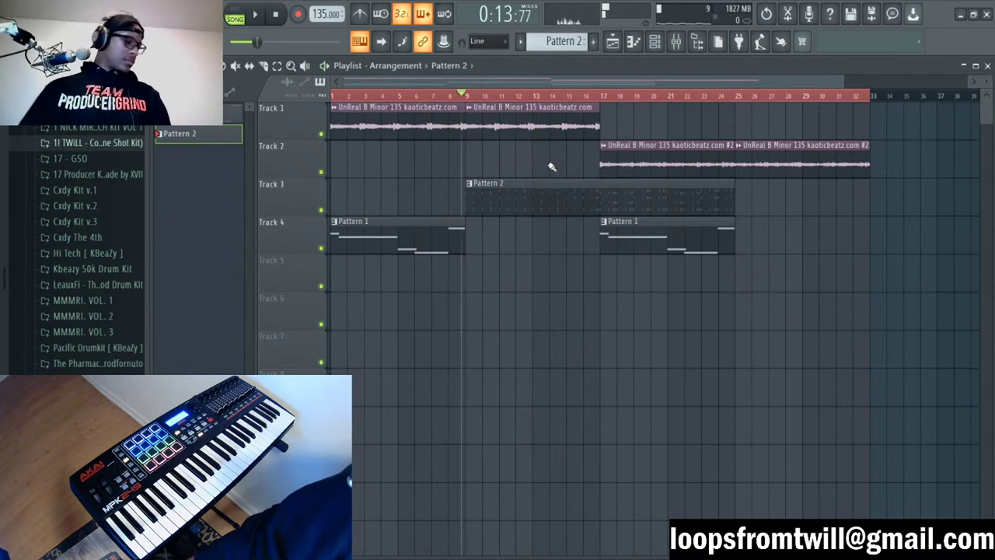
key("Home")
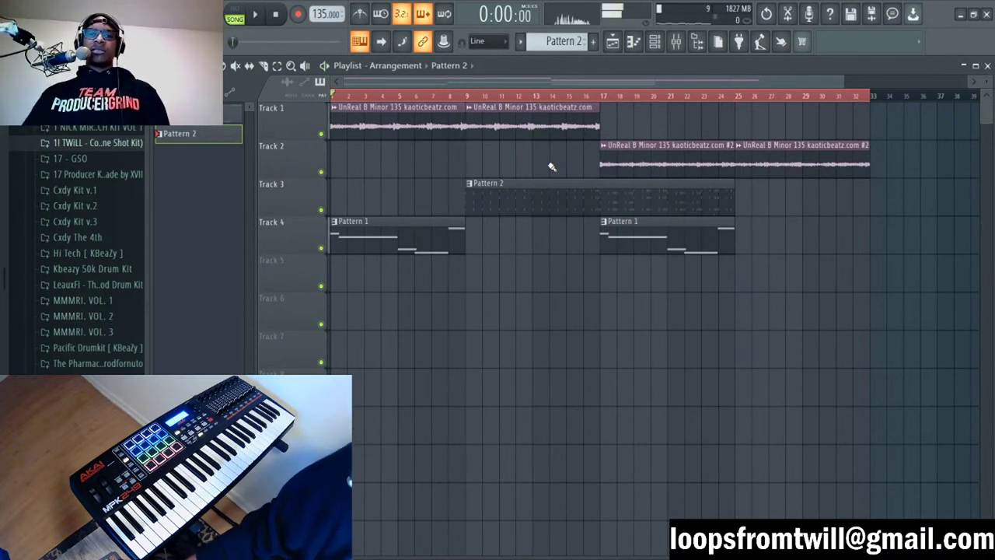
key("space")
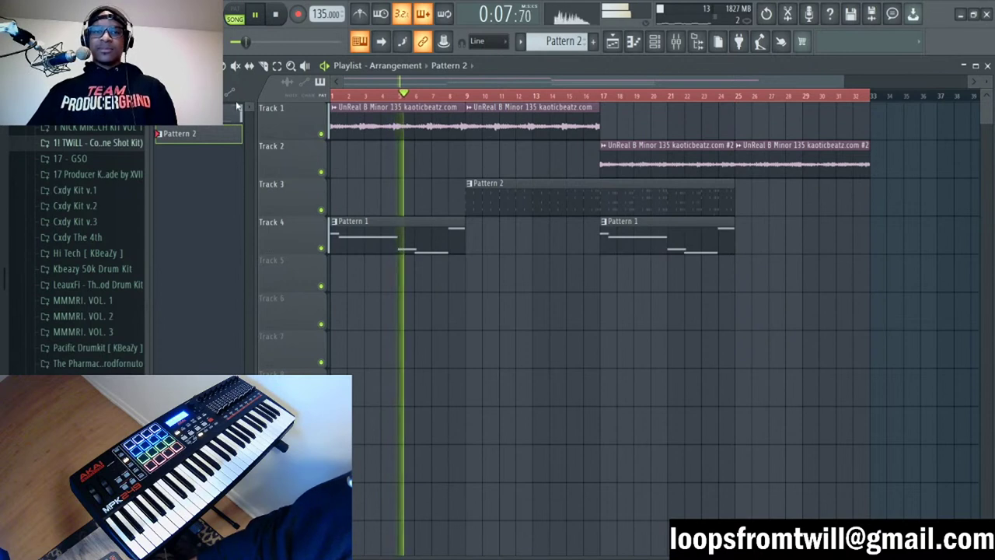
Step: Create a new empty pattern and place it on Track 5 from bar 9 to bar 13
key("F4")
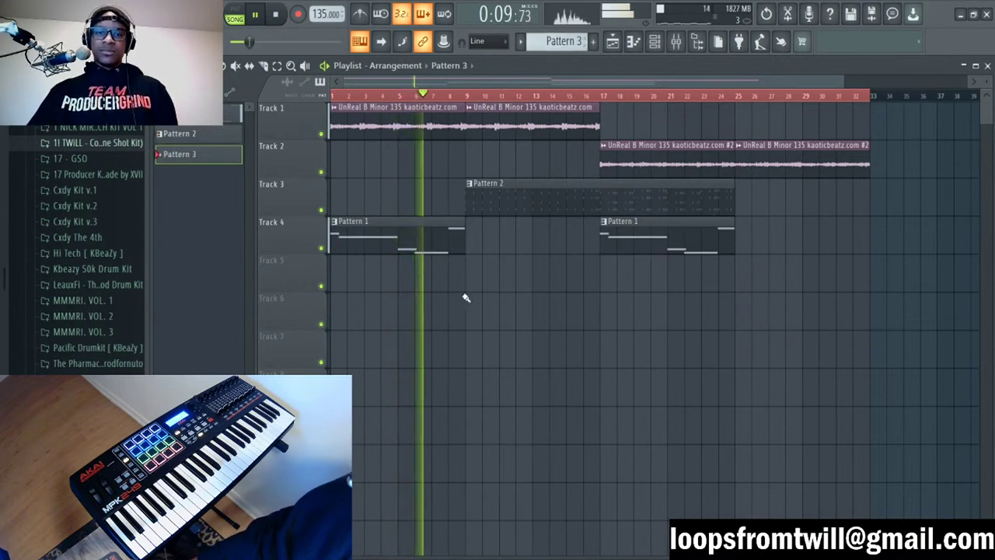
left_click(471, 272)
left_click_drag(478, 278, 533, 278)
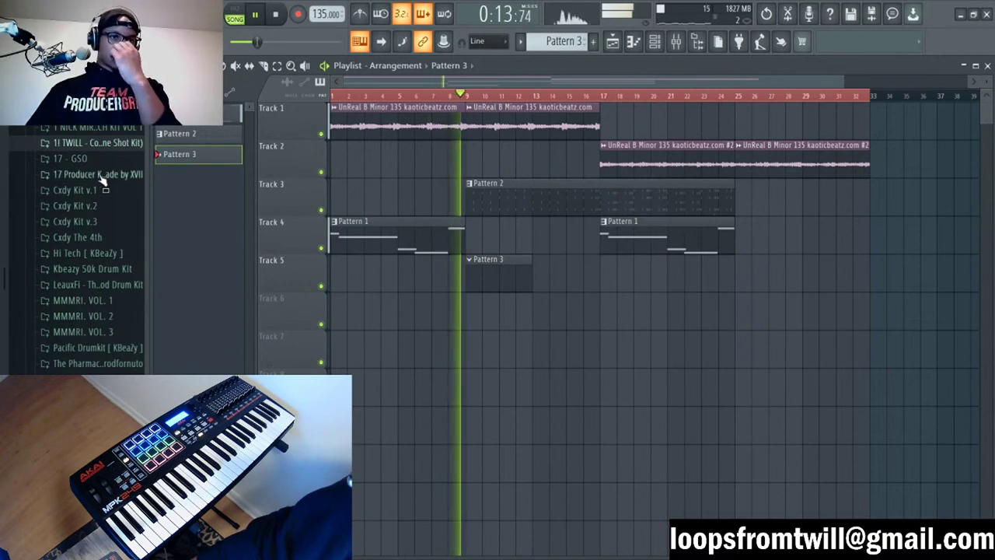
Step: Place the "[TWiLL] Bass Build aka tHe SwoOsH (fx)" sample on Track 6 so it ends at bars 9, 17 and 25
scroll(92, 220, "up", 5)
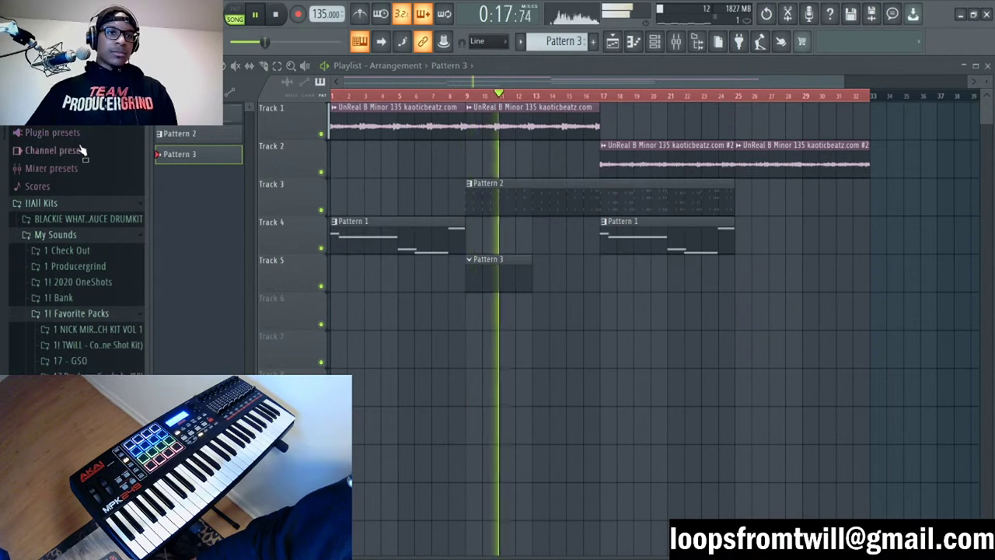
scroll(93, 190, "down", 10)
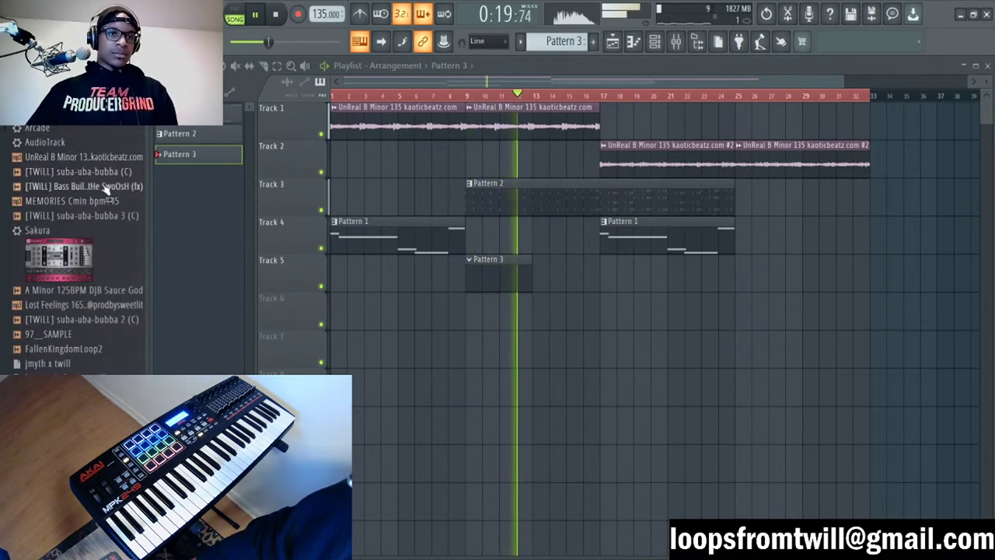
left_click_drag(103, 196, 461, 315)
left_click(596, 315)
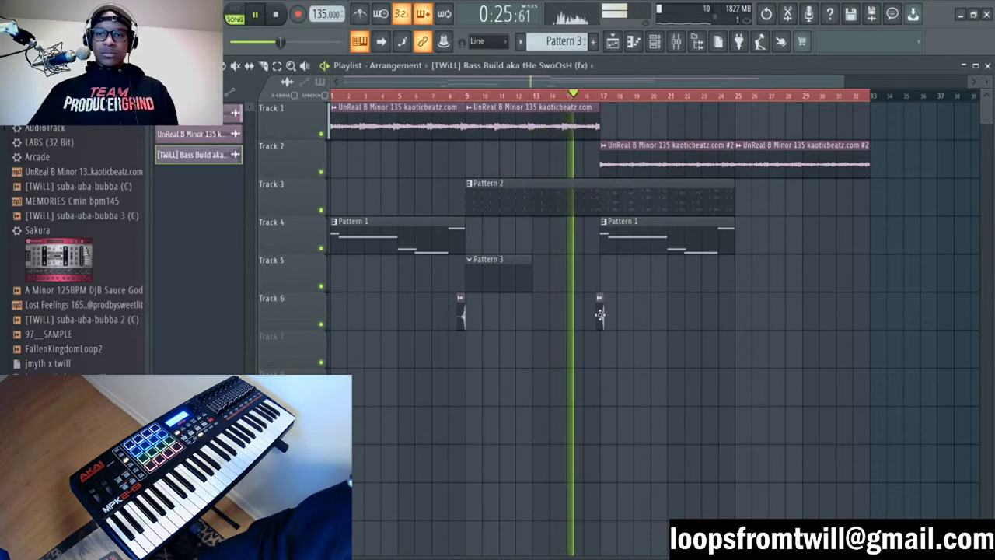
left_click(732, 315)
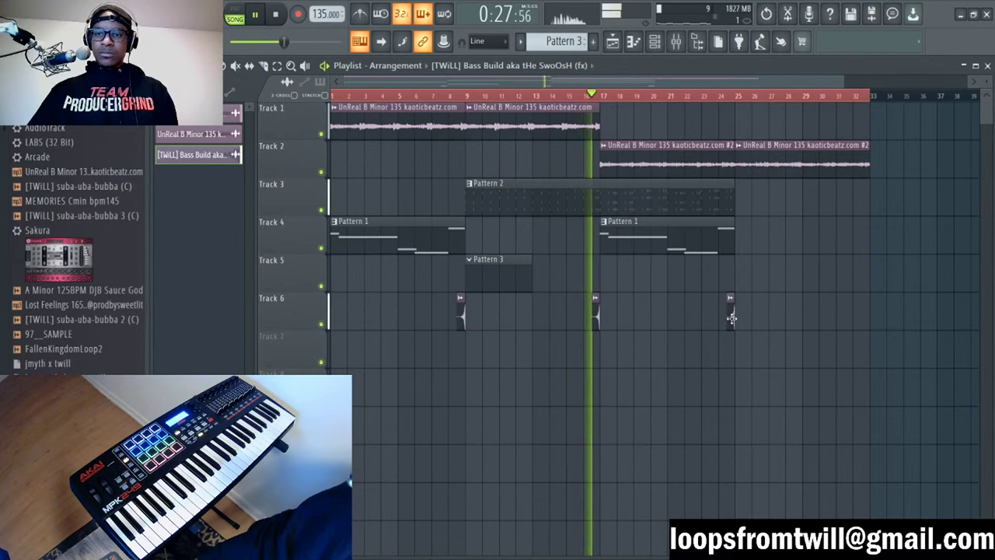
double_click(731, 314)
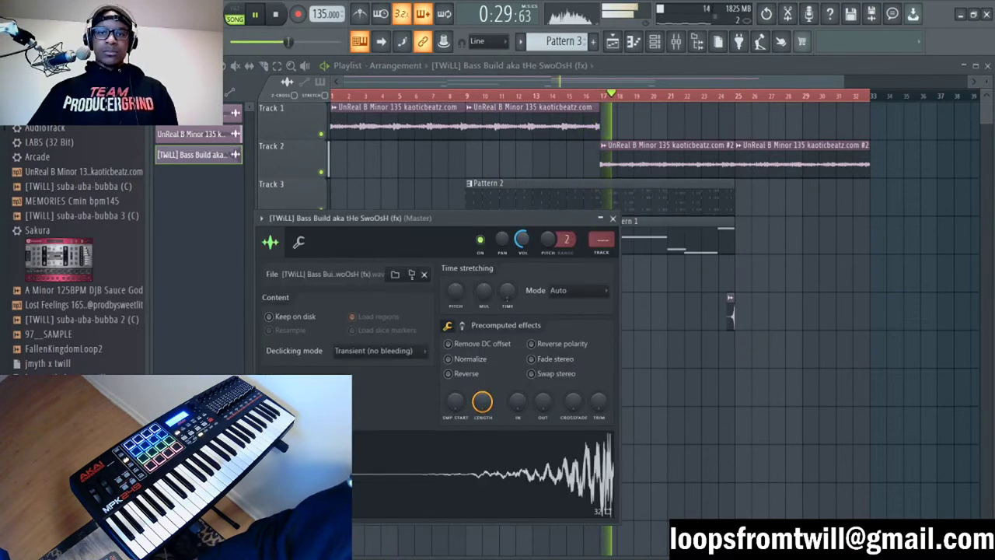
left_click(613, 219)
Step: Transpose Pattern 2's LABS notes from bar 9 onward up one octave, lower their velocity, and play from just before bar 9
double_click(713, 208)
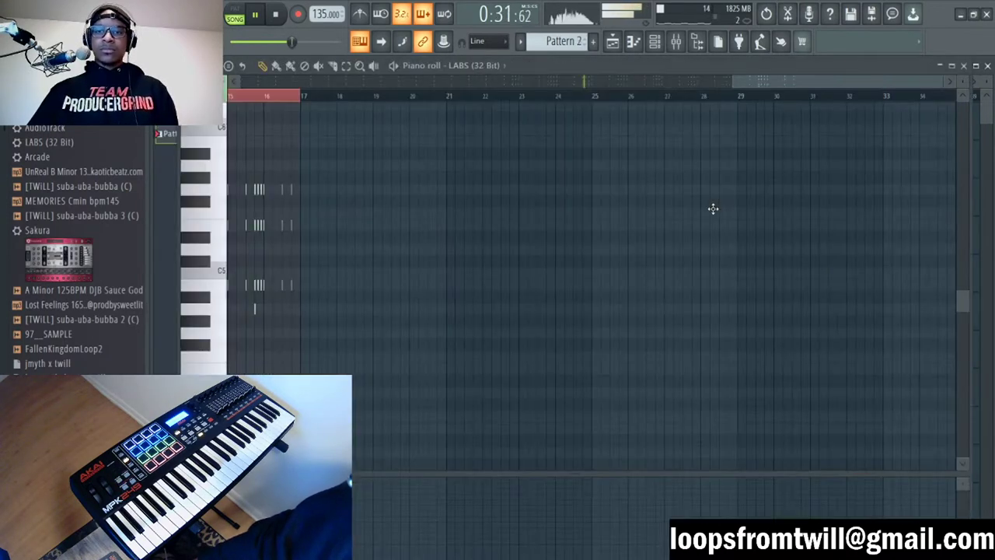
left_click_drag(858, 113, 519, 303)
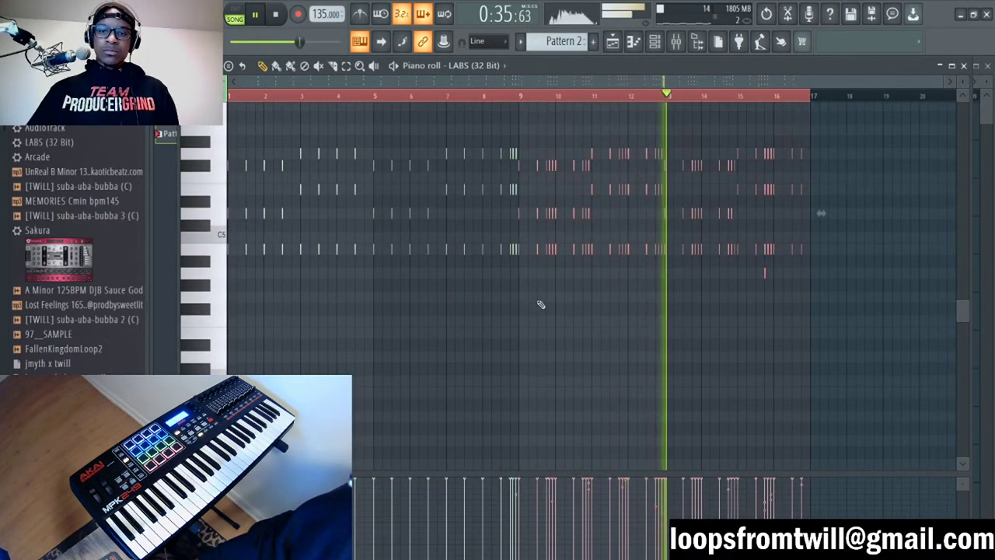
key("ctrl+Down")
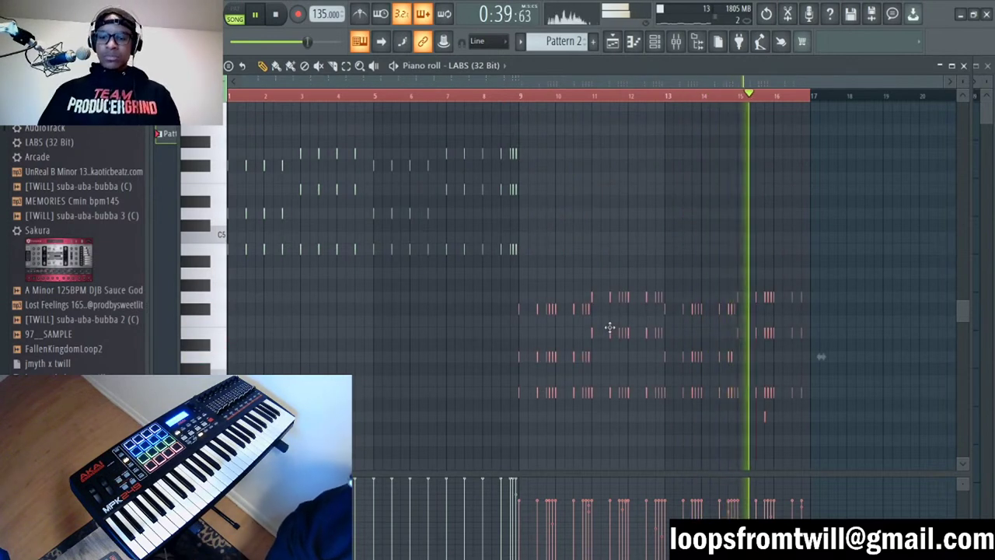
key("ctrl+Up")
key("ctrl+Up")
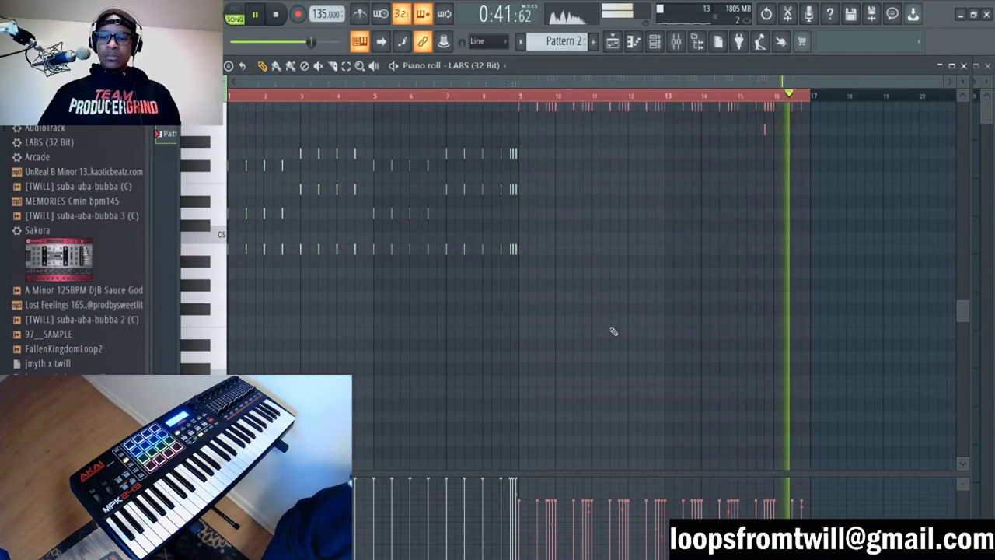
scroll(610, 336, "up", 3)
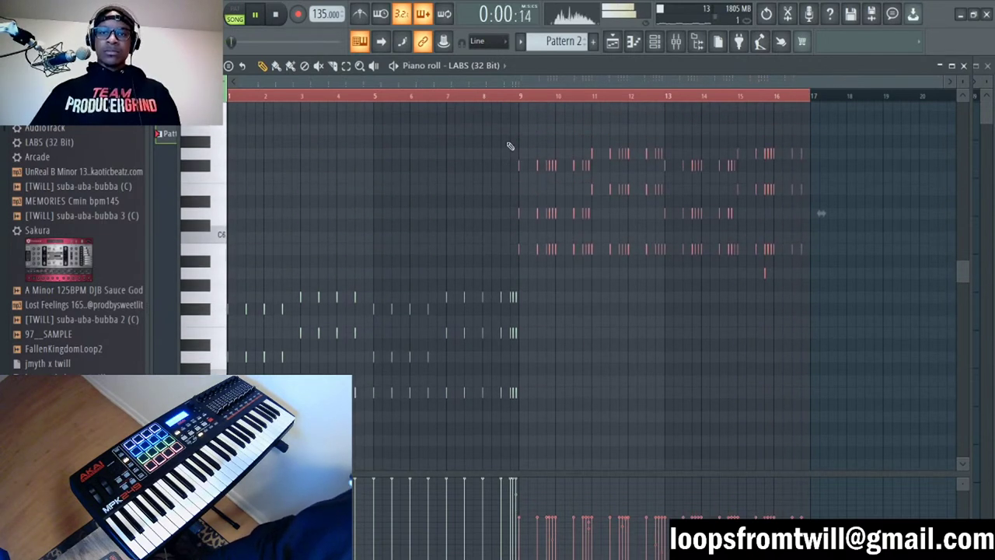
left_click(487, 97)
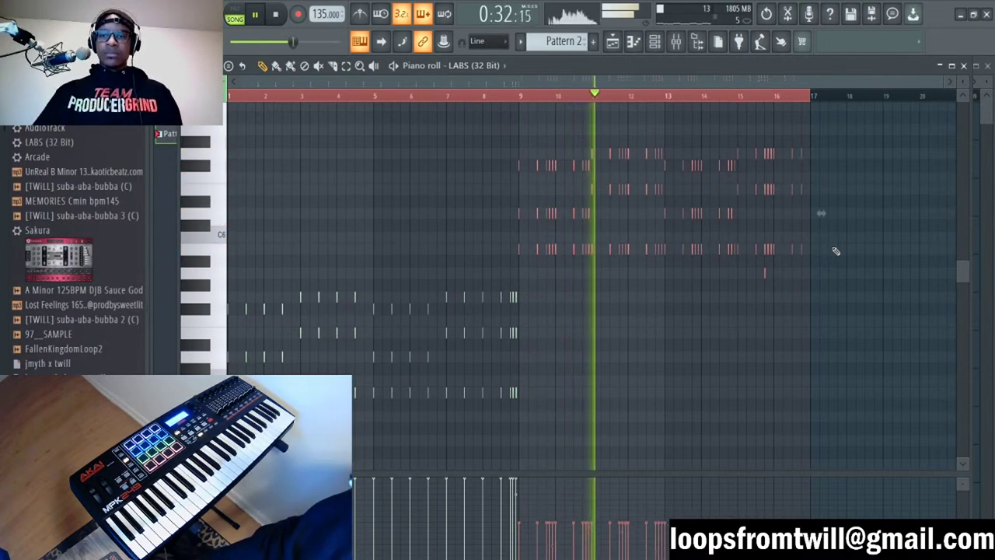
Step: Duplicate the B5 and D6 notes from bar 9 onward one octave lower, giving the copies a higher velocity
left_click_drag(830, 249, 498, 263)
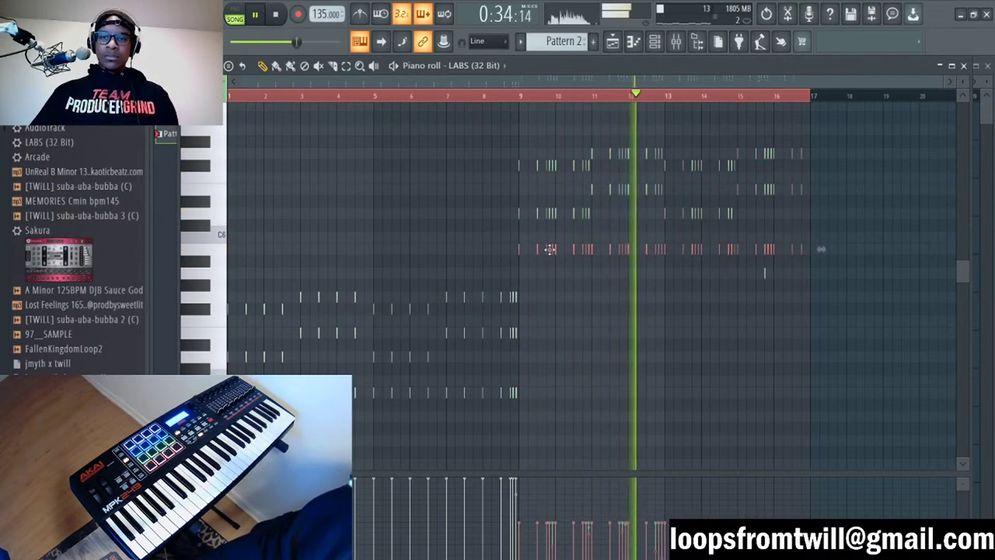
left_click(596, 314)
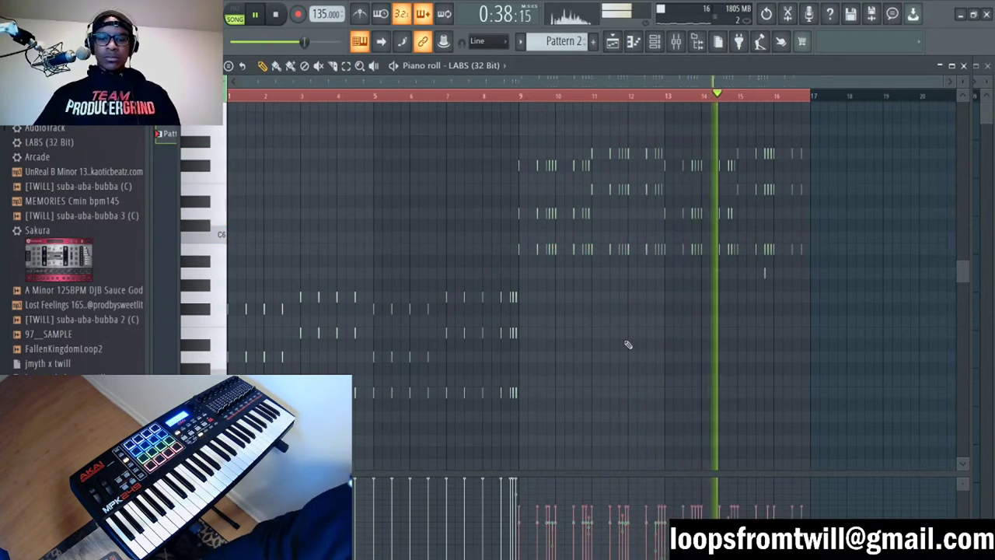
scroll(629, 344, "down", 5)
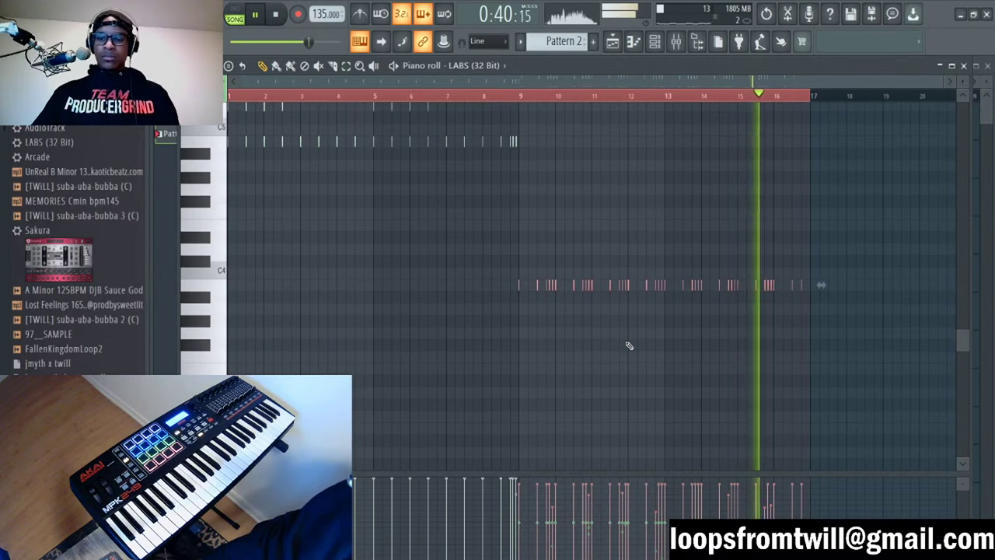
scroll(629, 344, "up", 5)
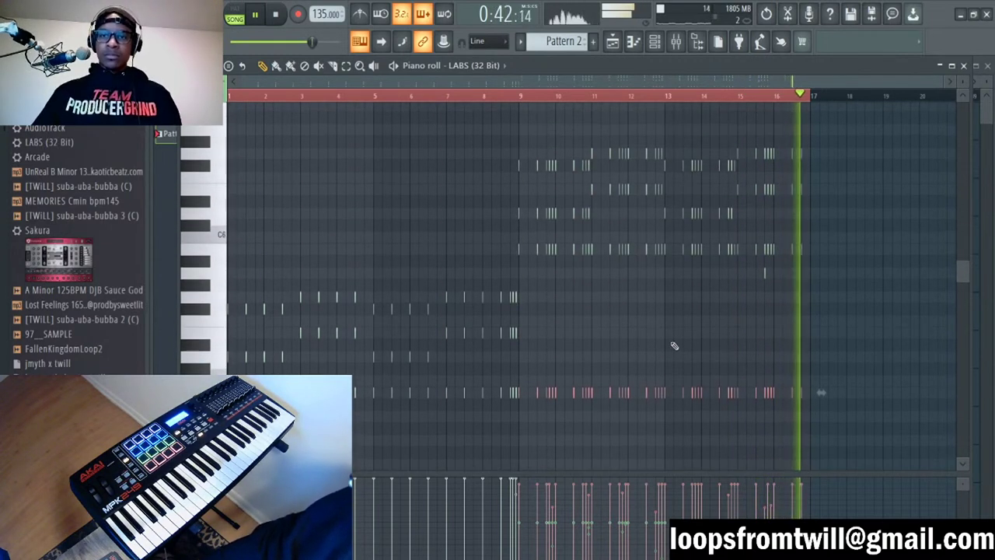
left_click_drag(755, 196, 520, 213)
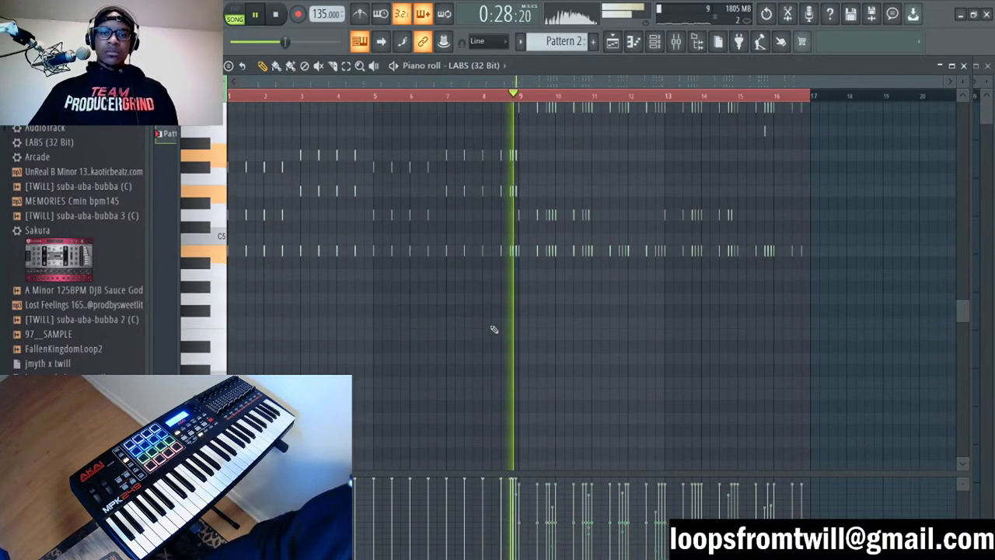
Step: Reduce the velocity of only the upper-octave chord notes from bar 9 to the end of the pattern
scroll(548, 233, "up", 3)
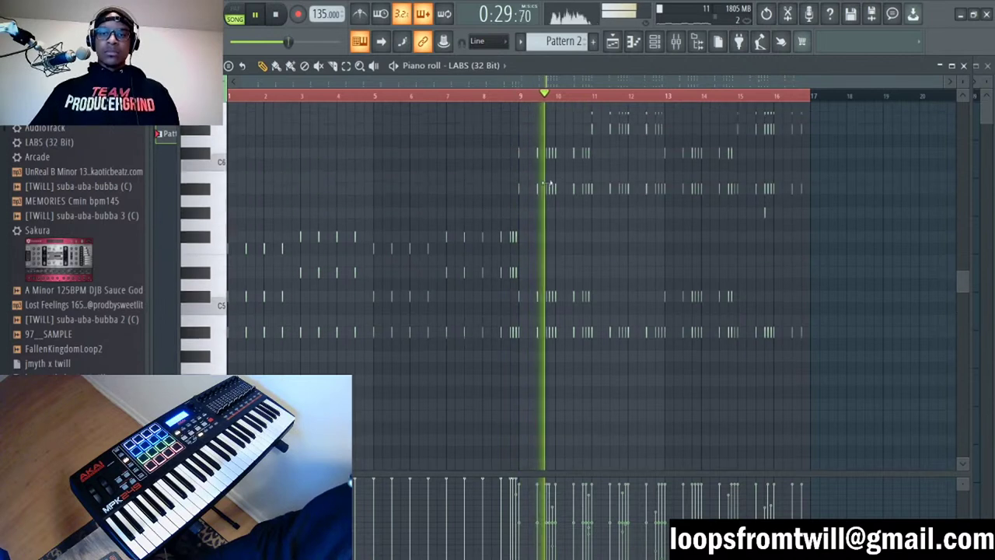
scroll(564, 206, "up", 3)
left_click_drag(849, 172, 468, 346)
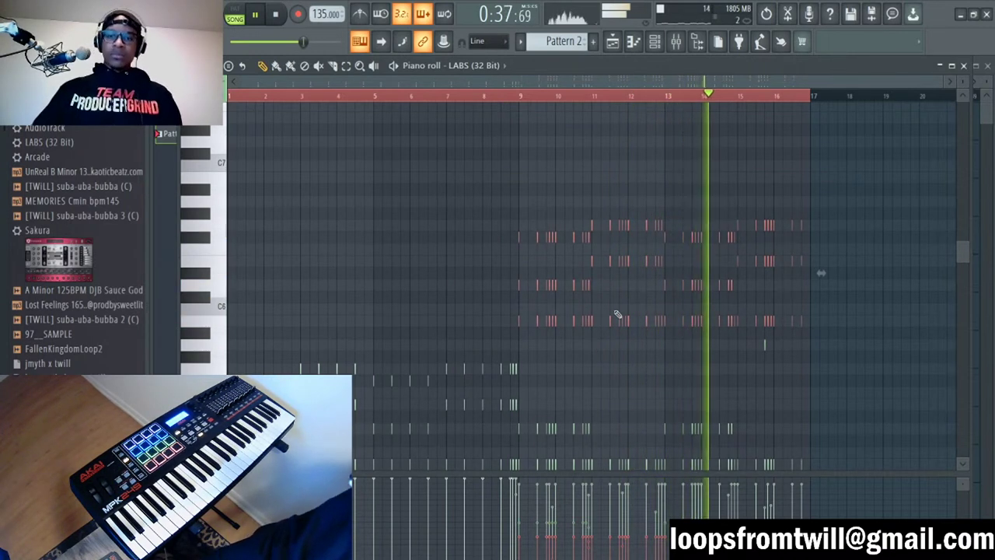
left_click(863, 353)
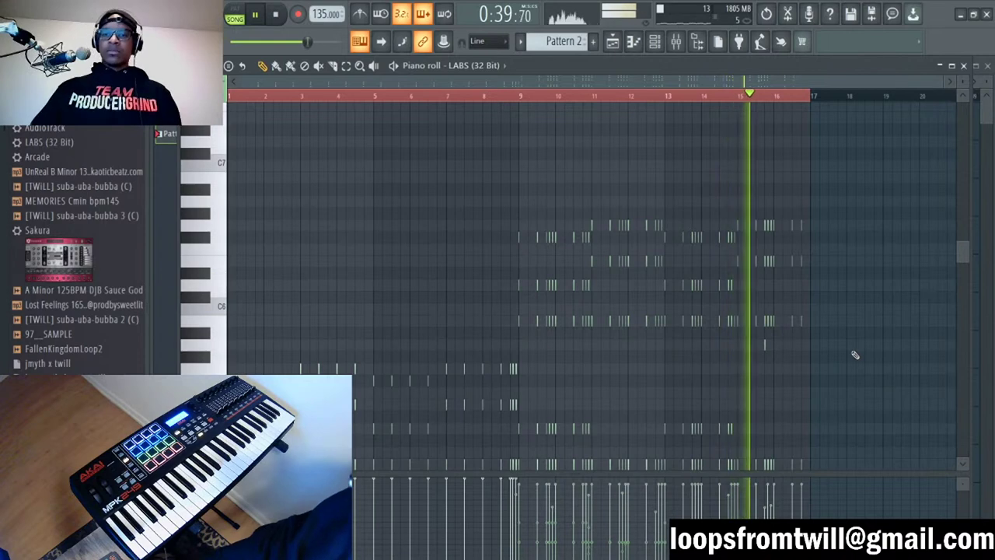
scroll(855, 355, "down", 2)
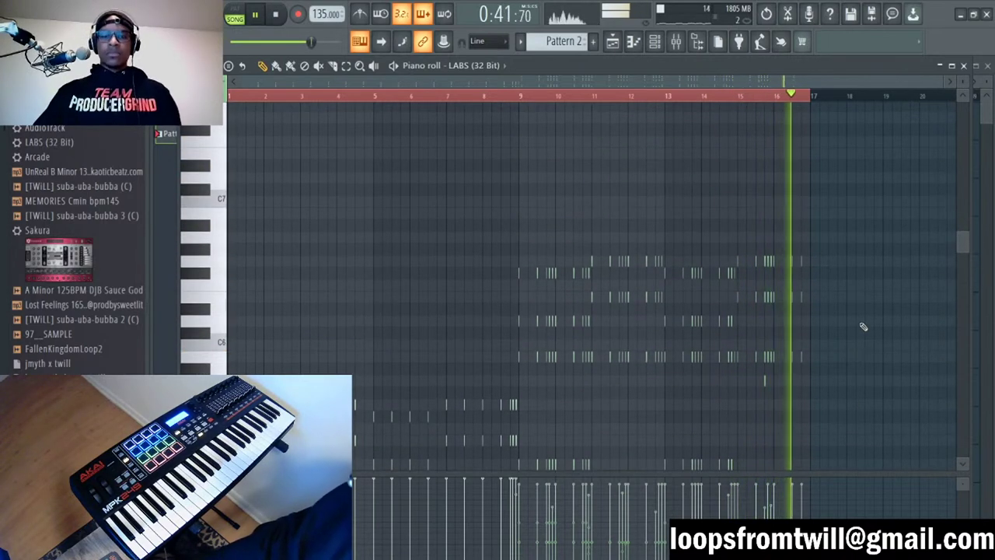
Step: Stop playback, add a second LABS (32 Bit) channel, and load its "Scary Strings: Sustain" preset
key("F7")
key("space")
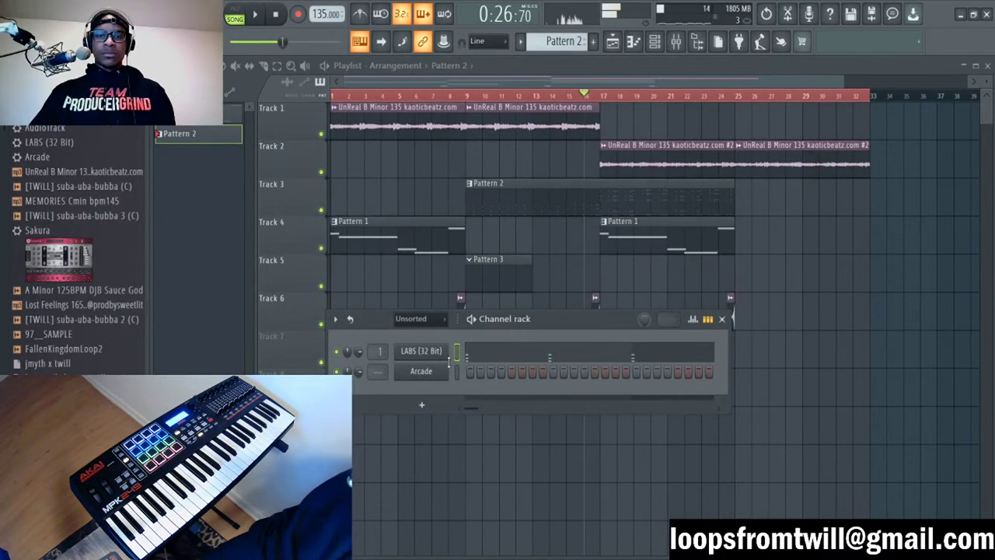
left_click(443, 351)
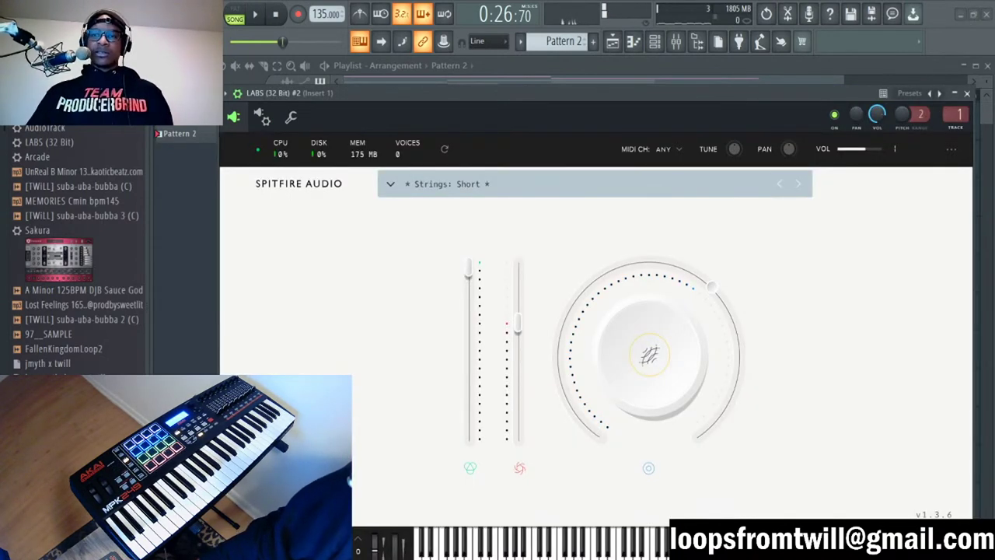
left_click(798, 183)
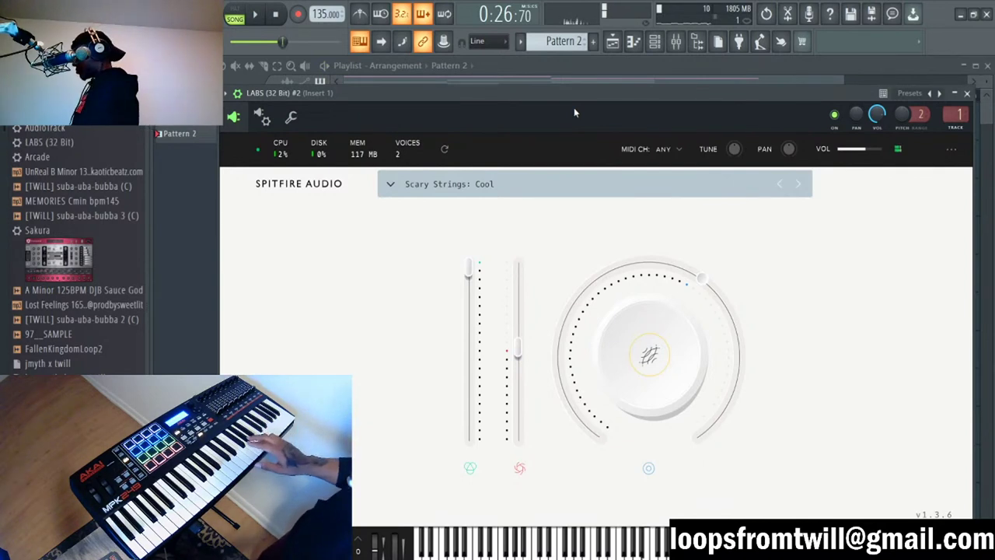
Step: Assign the LABS #2 dial to Attack, turn it down to minimum, and audition the strings against the arrangement
left_click(657, 361)
left_click(812, 331)
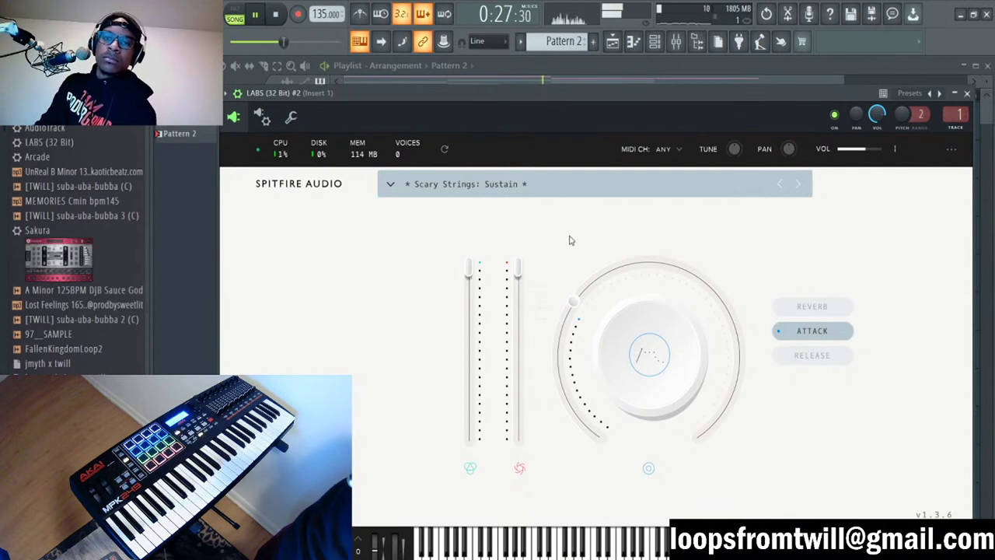
left_click_drag(583, 287, 583, 358)
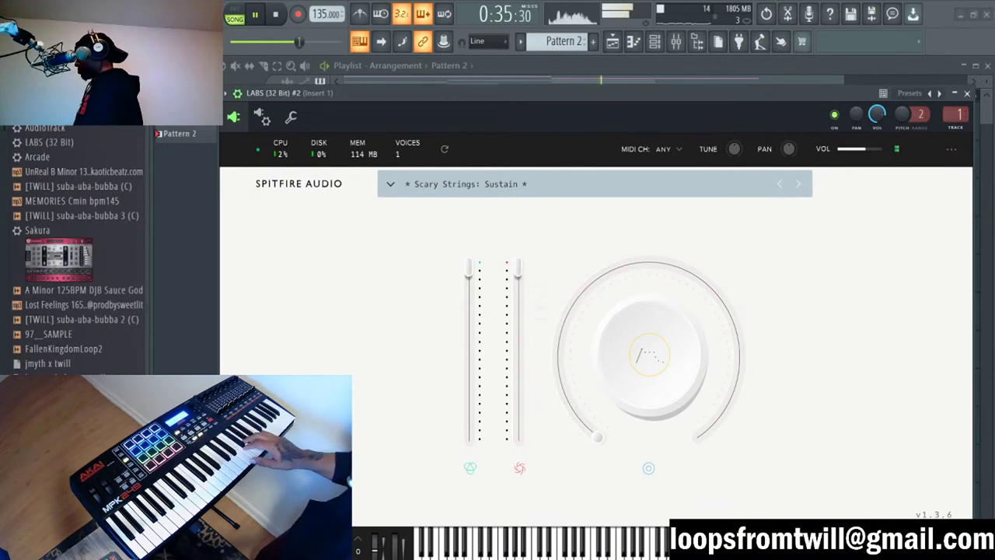
left_click_drag(537, 95, 542, 108)
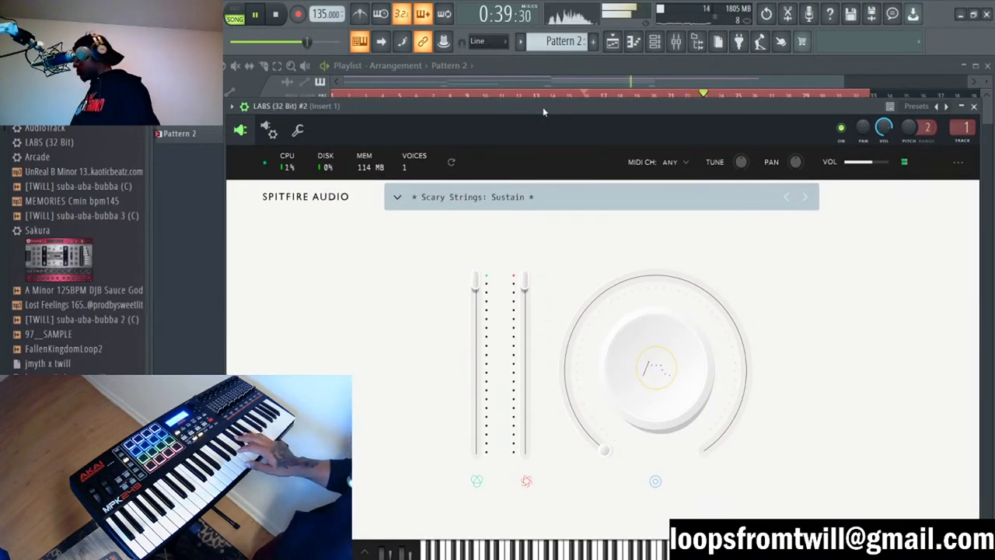
key("space")
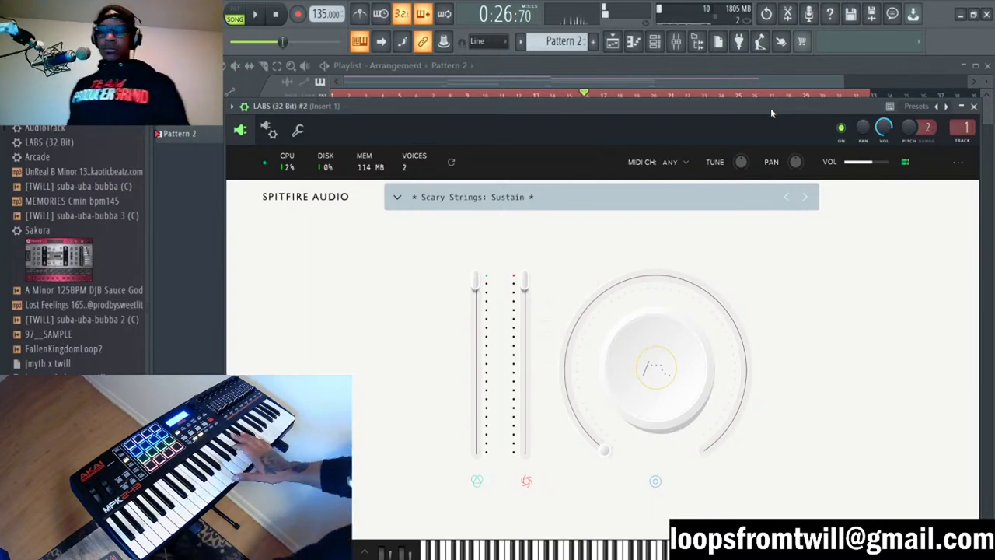
key("Escape")
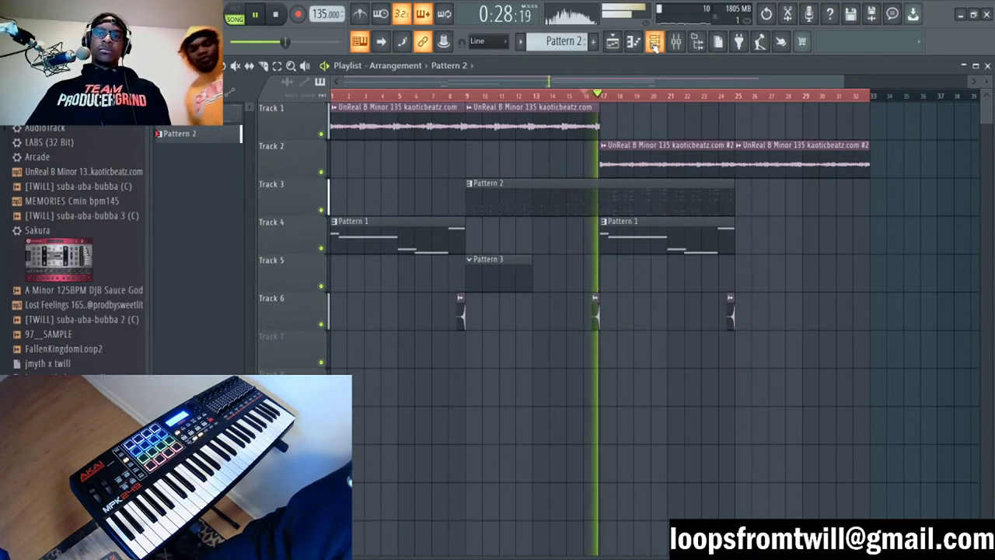
Step: Make Pattern 3 the active pattern and play the arrangement from bar 1
left_click(655, 41)
key("space")
key("KP_Add")
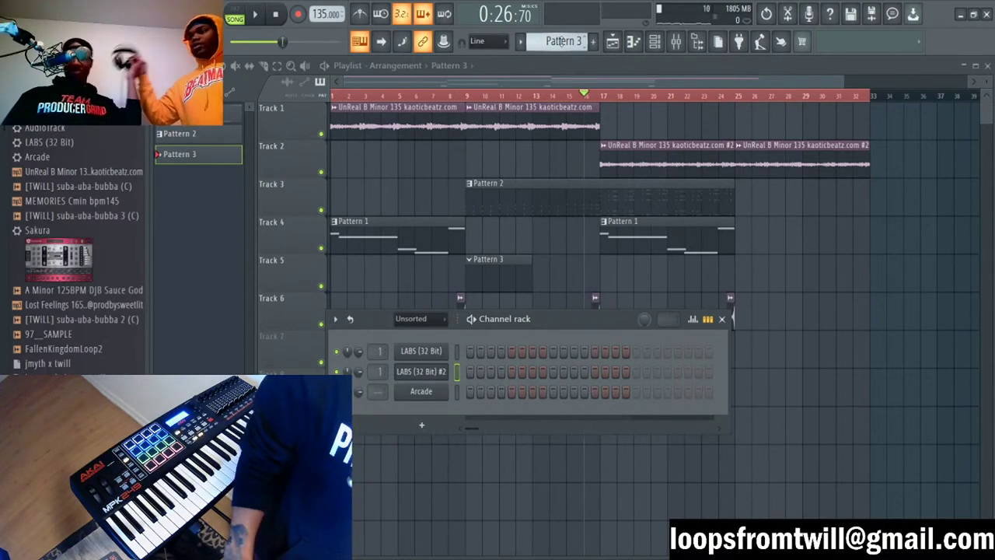
key("F6")
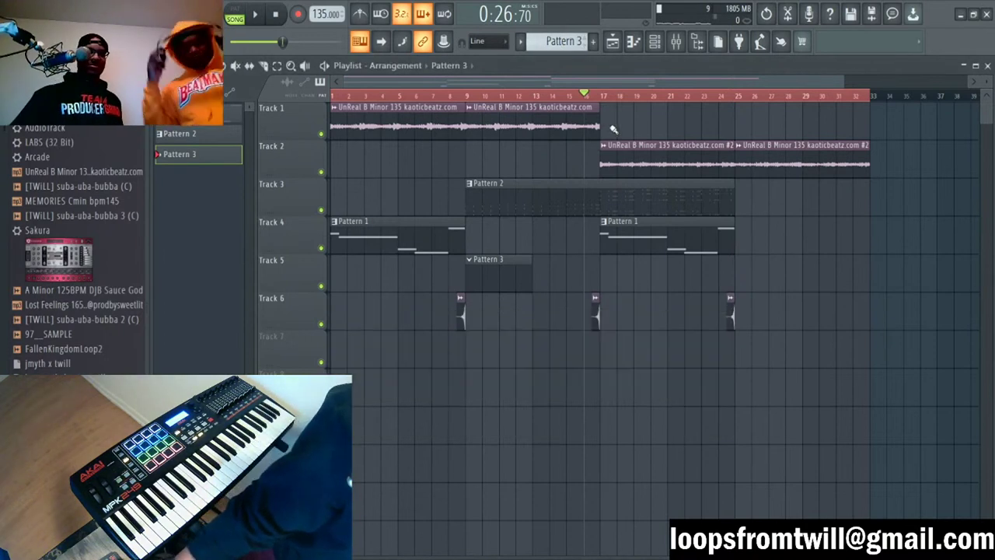
key("space")
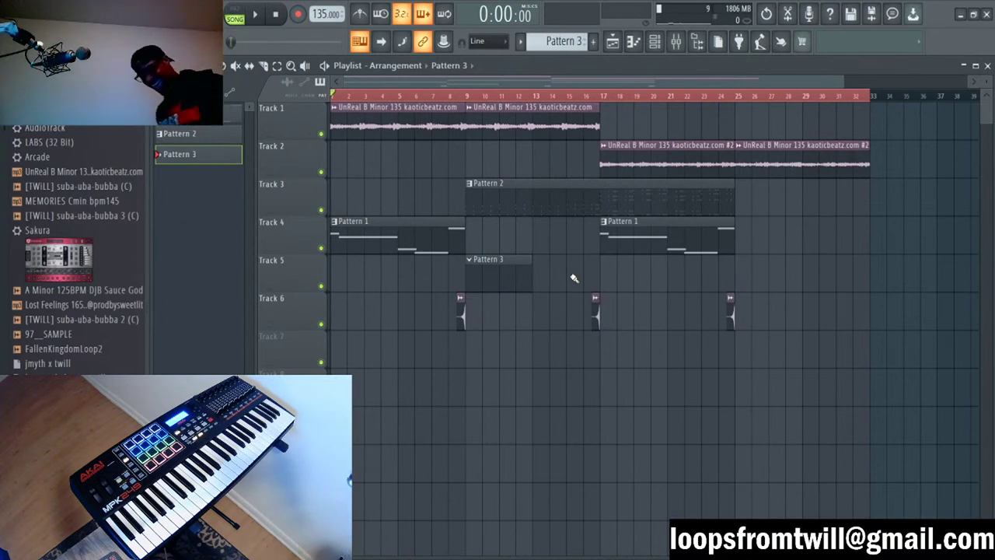
key("space")
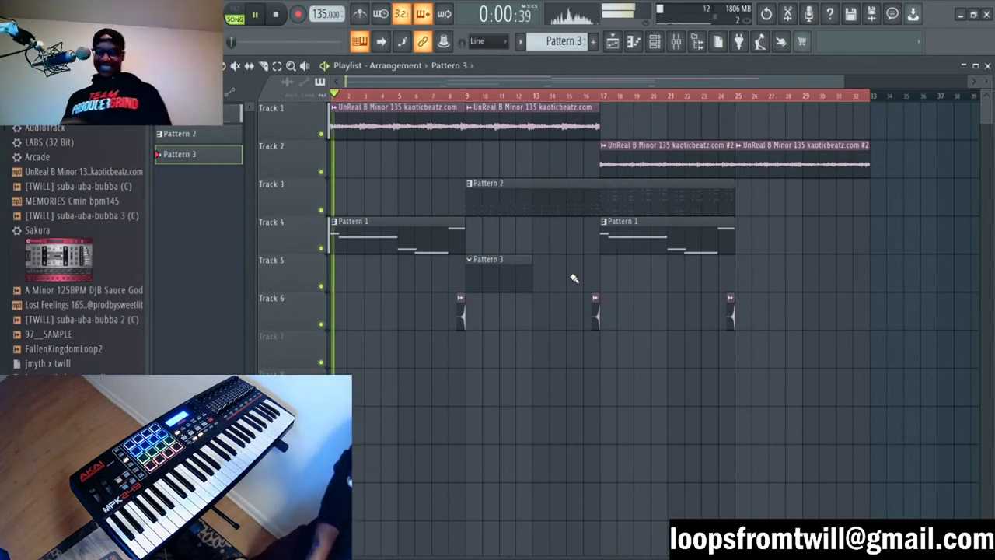
key("space")
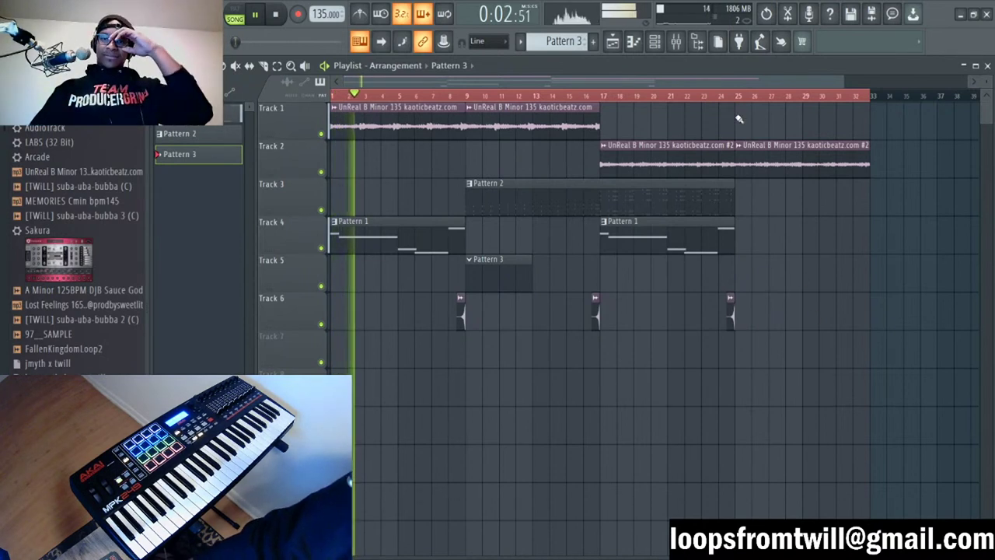
Step: Place a Pattern 3 clip on Track 7 spanning bar 7 to bar 17
key("F4")
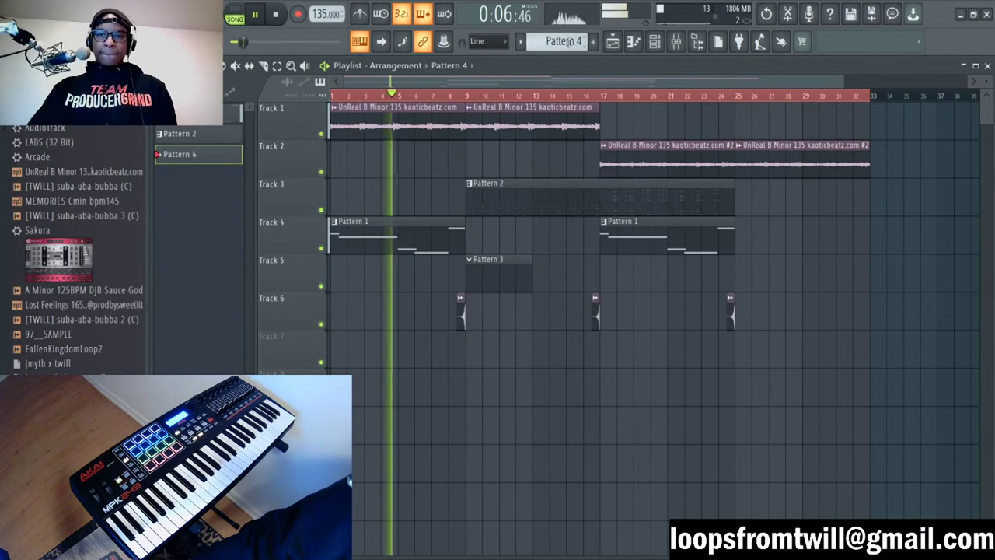
left_click(491, 272)
left_click(338, 349)
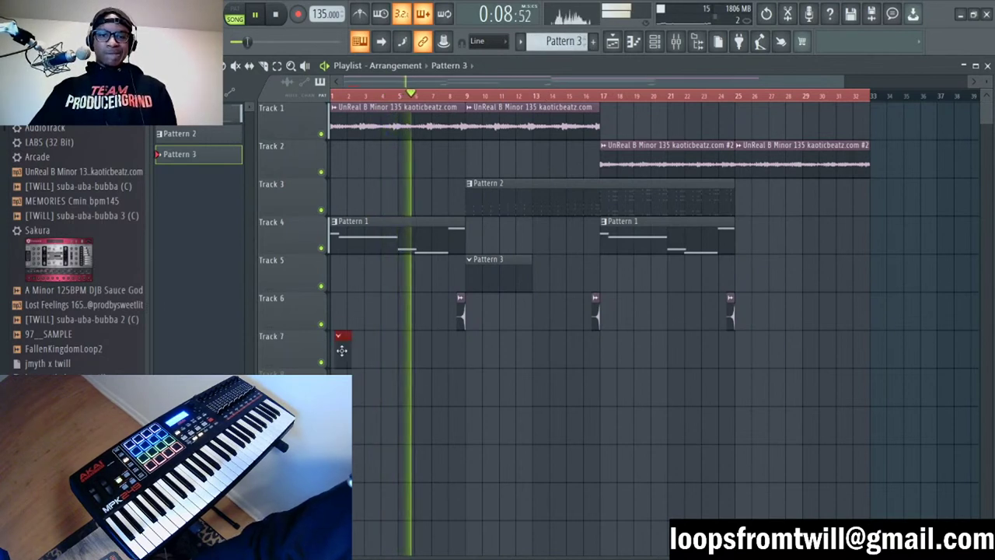
left_click_drag(339, 349, 600, 358)
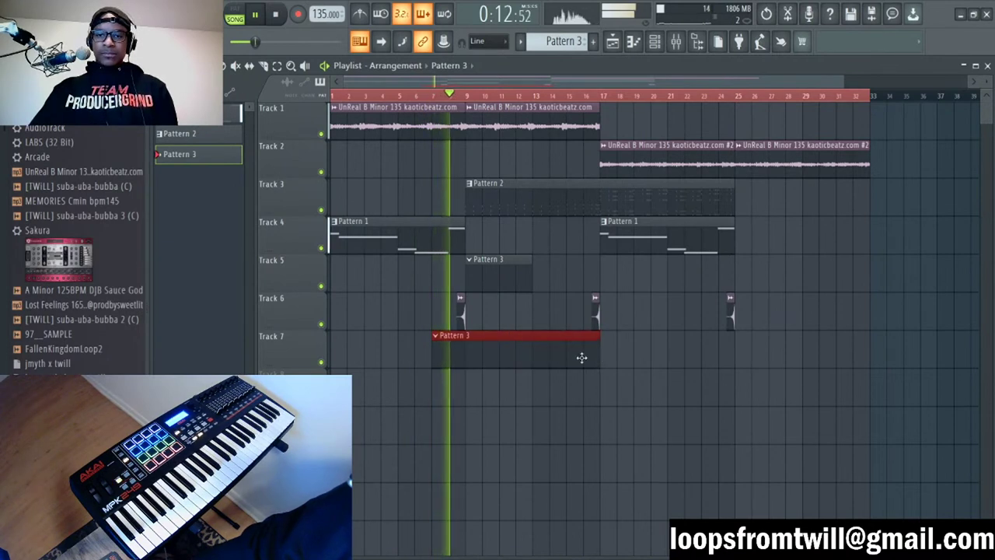
Step: Draw sustained B5 and B6 notes for LABS (32 Bit) #2 in Pattern 3, from bar 1 to bar 13
key("F6")
key("space")
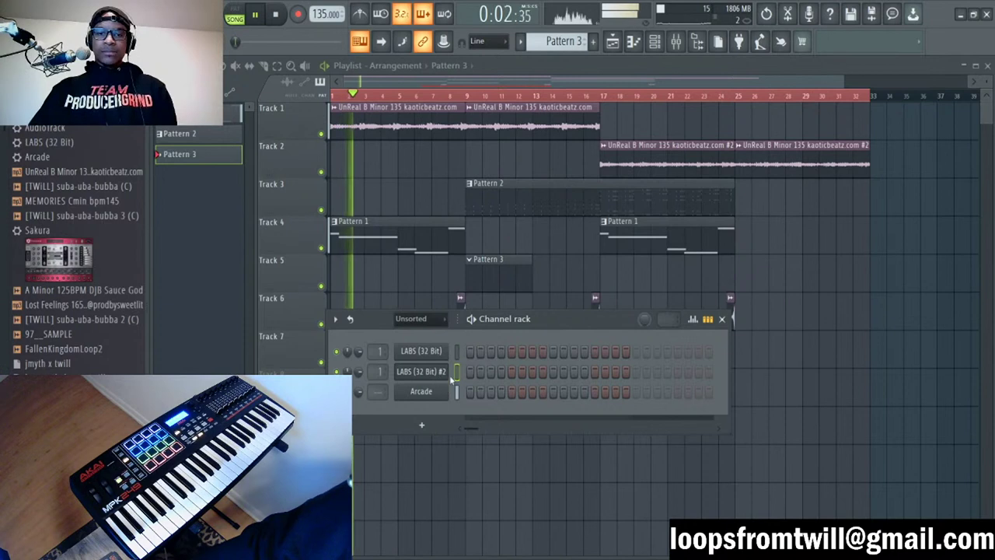
key("F7")
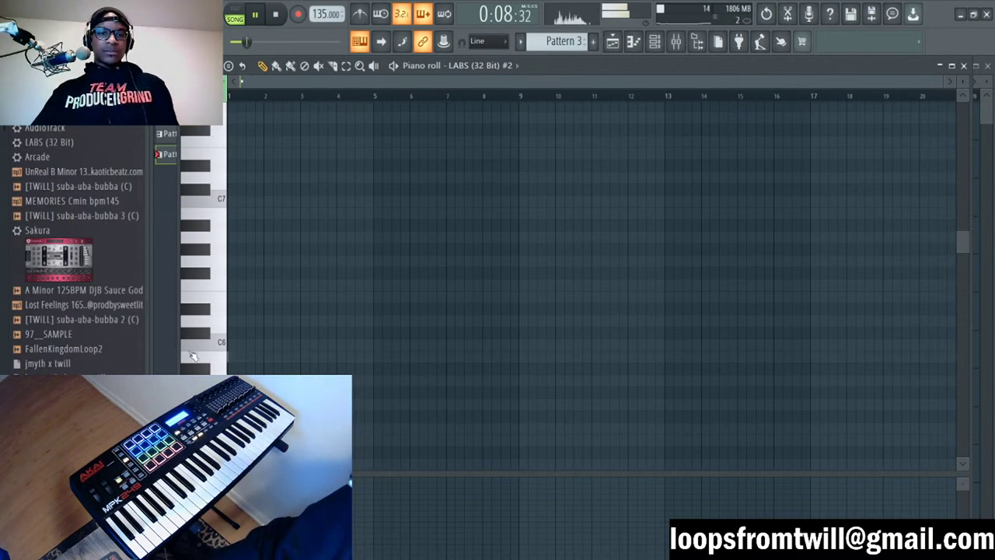
scroll(227, 226, "down", 2)
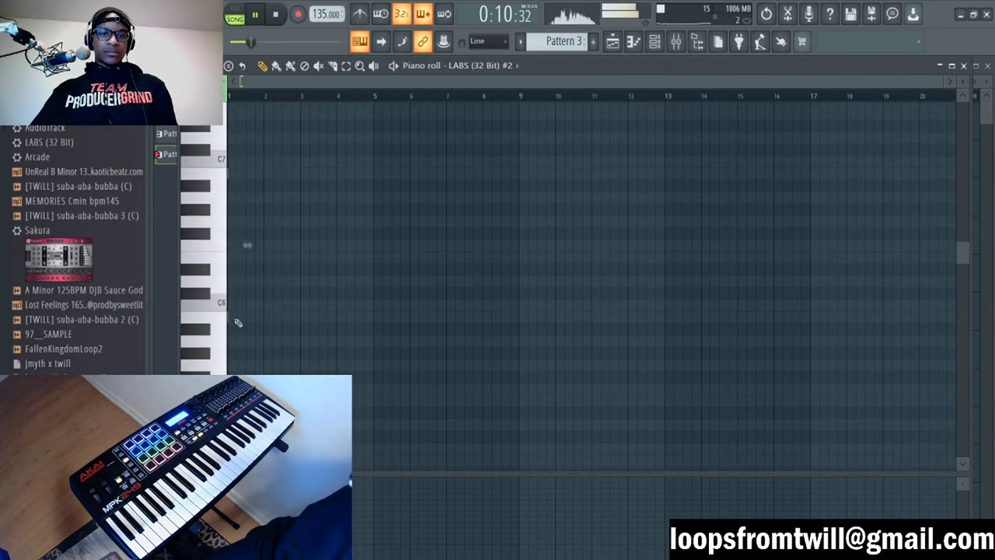
left_click_drag(234, 316, 663, 315)
key("space")
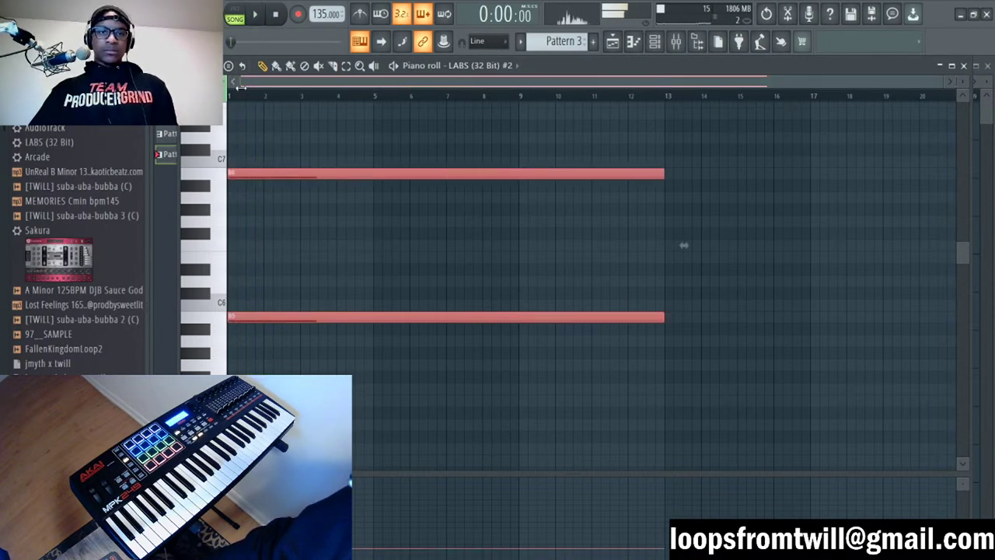
key("space")
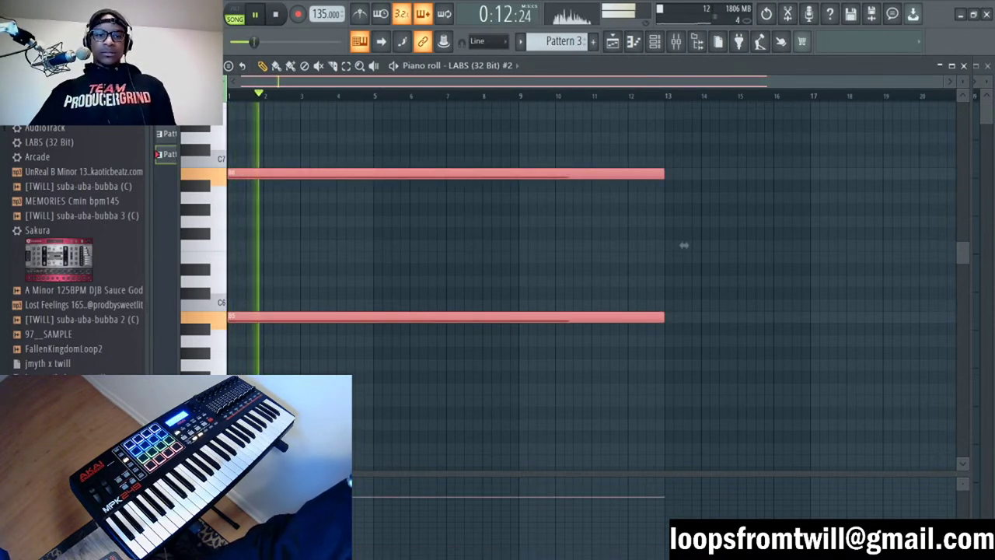
left_click(455, 227)
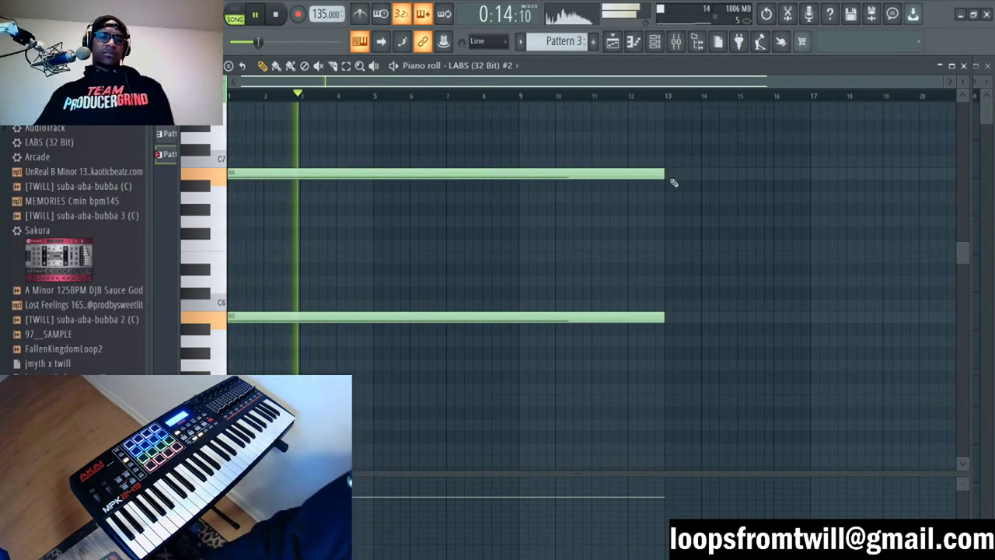
scroll(442, 233, "up", 2)
Step: Delete the short Pattern 3 clip on Track 5 in the playlist
key("F7")
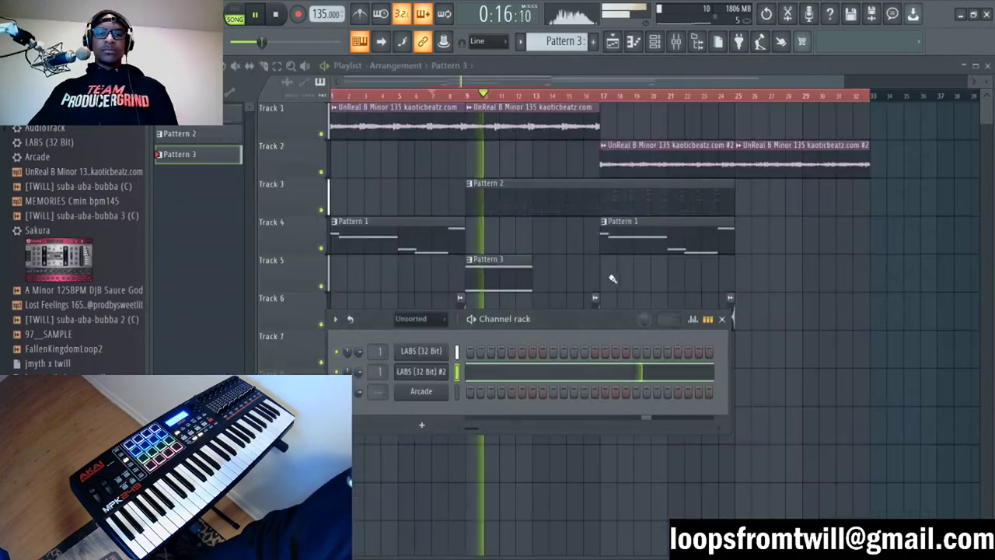
key("F6")
right_click(527, 288)
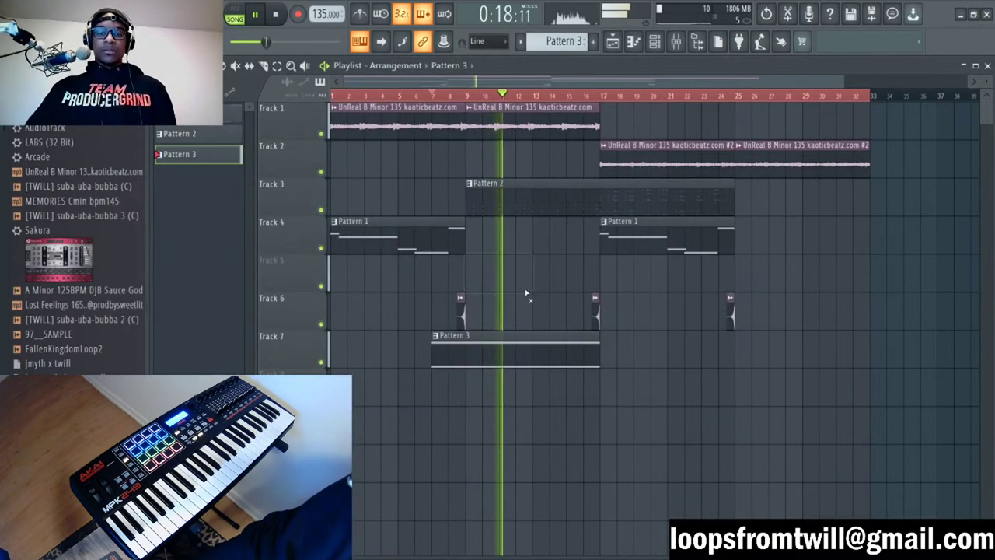
Step: Slice the B5 and B6 notes of LABS (32 Bit) #2 at bars 3 and 5
key("F7")
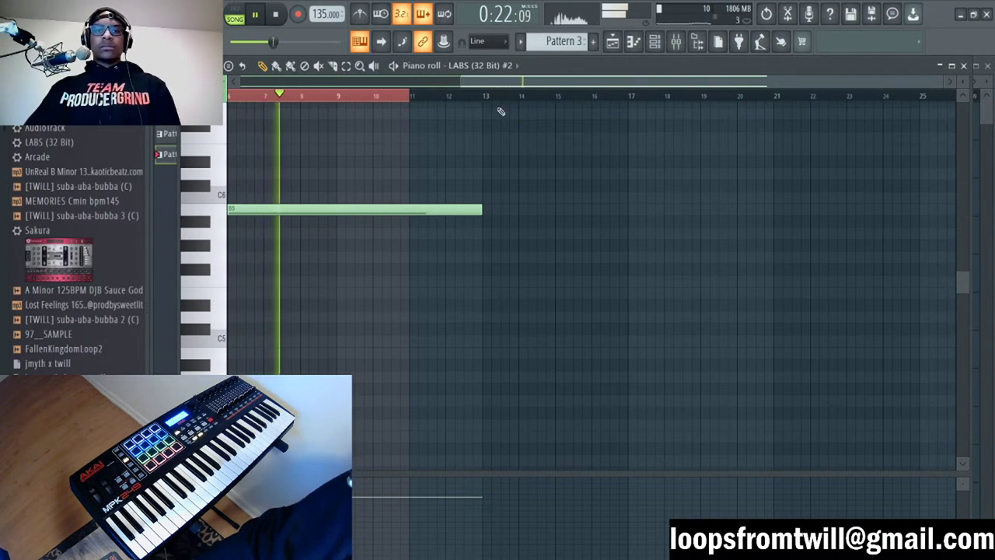
scroll(500, 101, "up", 2)
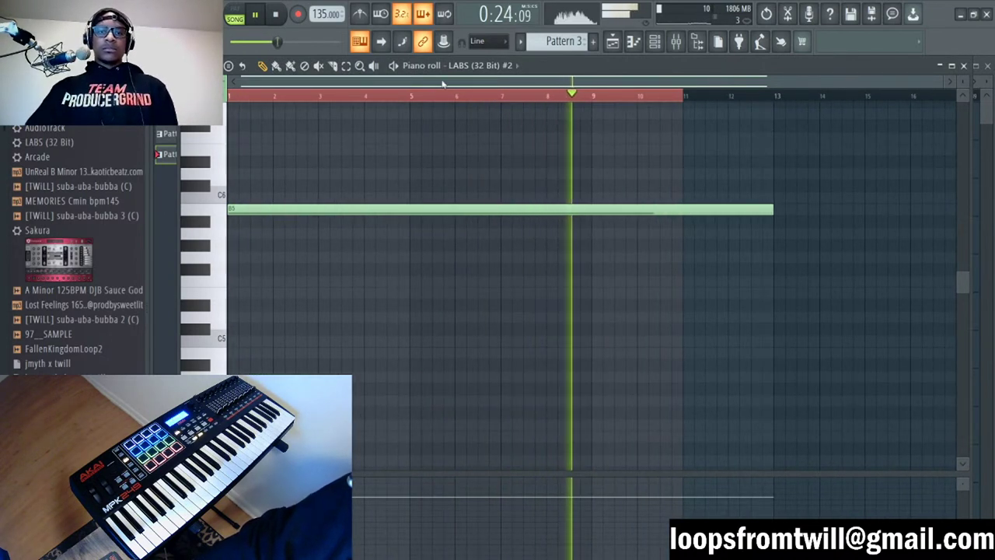
scroll(350, 200, "up", 3)
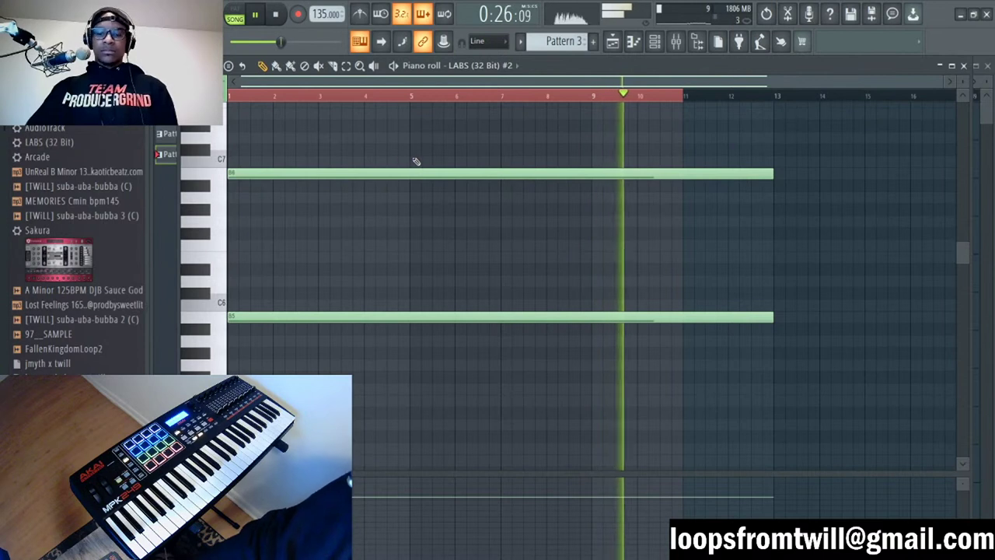
left_click_drag(402, 150, 322, 345)
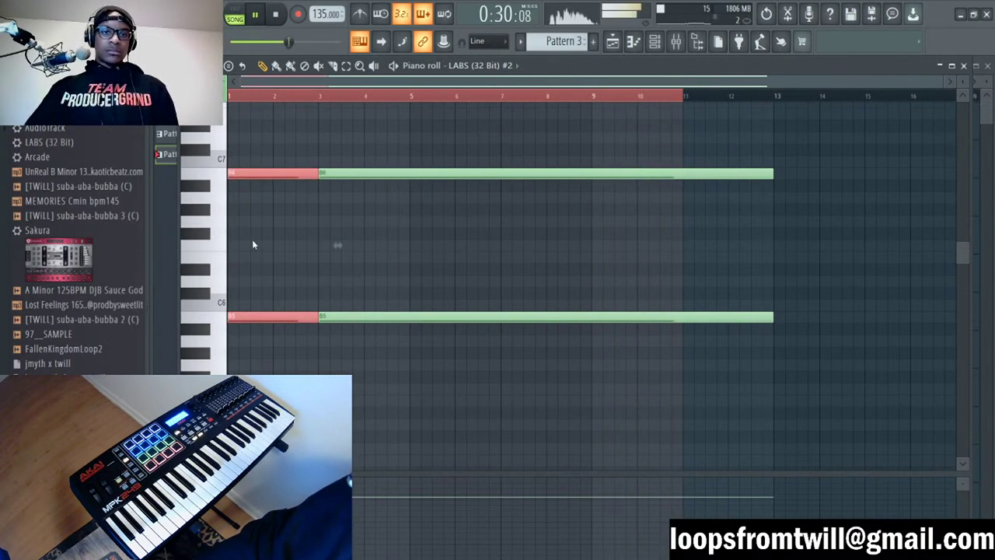
key("ctrl+z")
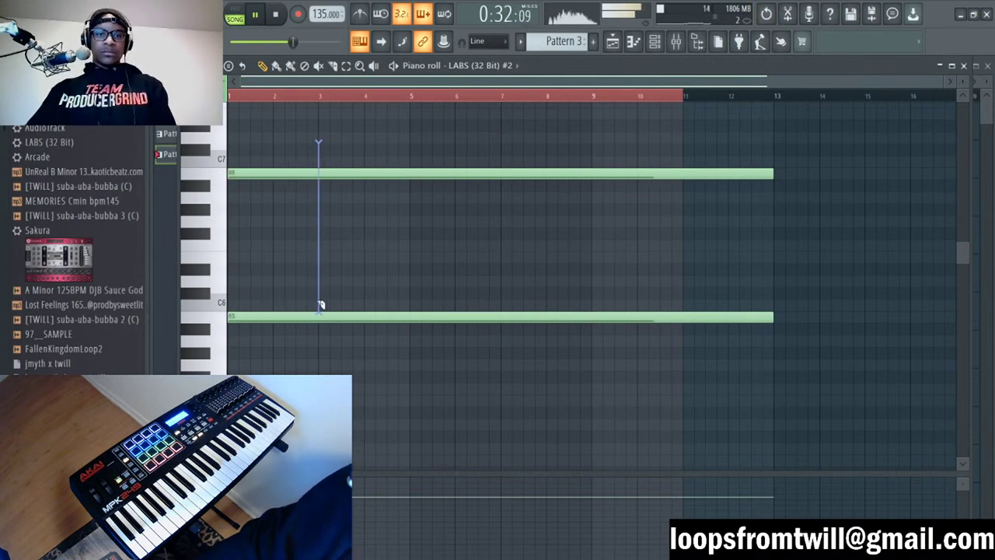
left_click_drag(321, 304, 322, 350)
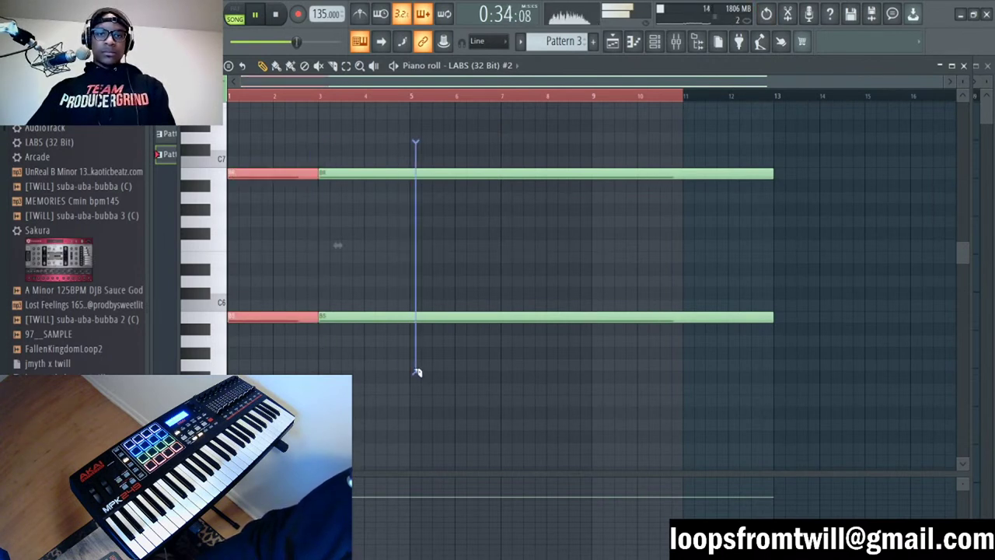
left_click_drag(416, 373, 415, 370)
left_click(368, 302)
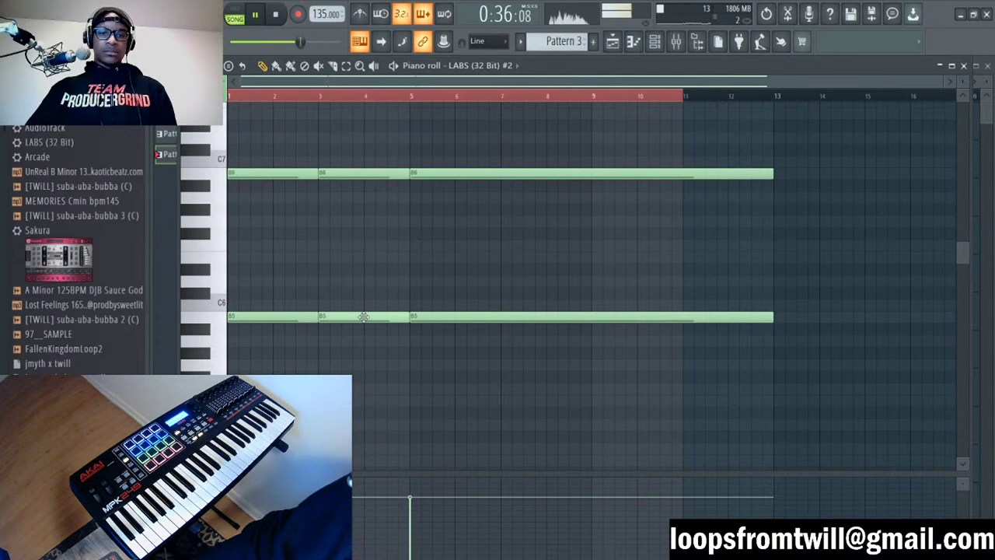
Step: Copy the B5 note at bar 3 down to B4, move the copy to bar 1, and extend it to bar 5
left_click_drag(363, 316, 356, 467)
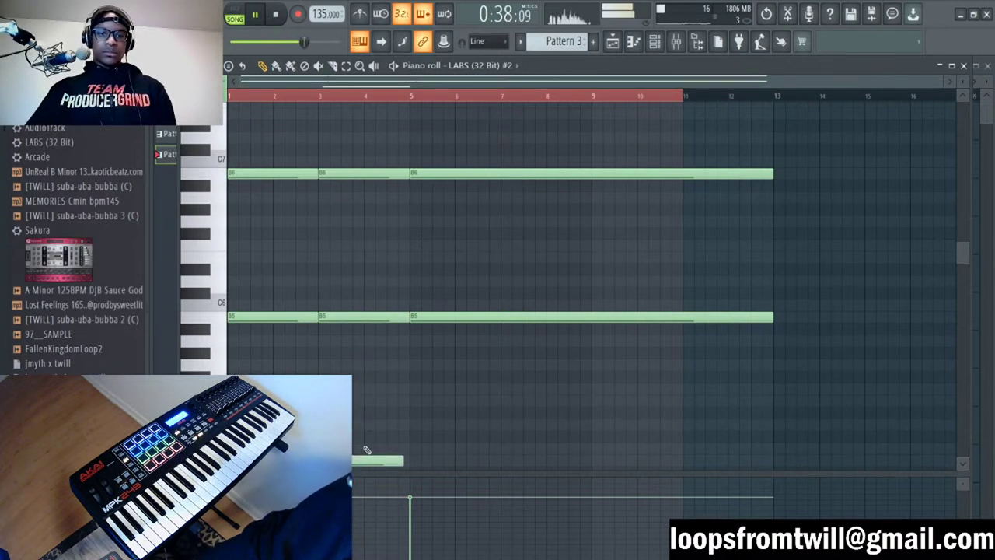
scroll(334, 117, "down", 3)
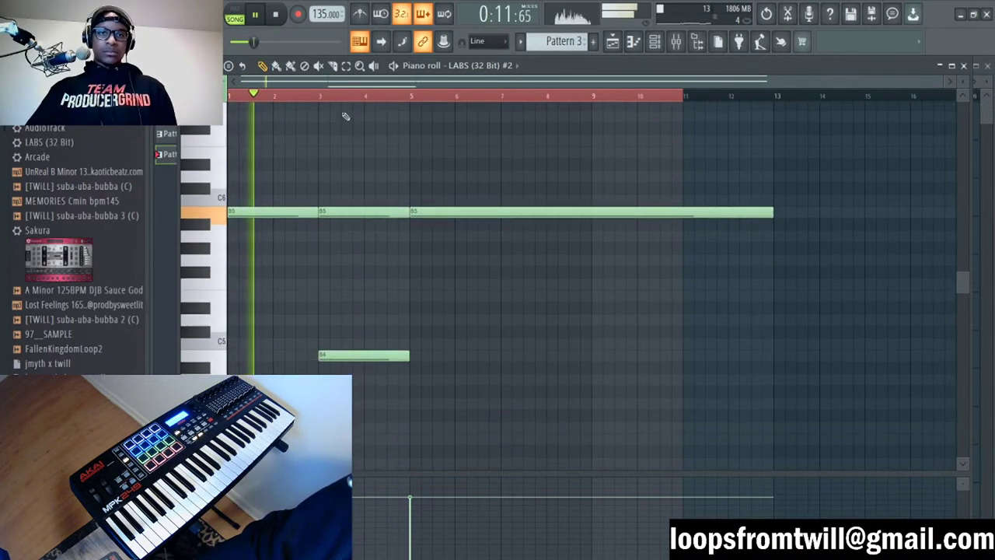
left_click_drag(357, 349, 254, 350)
key("space")
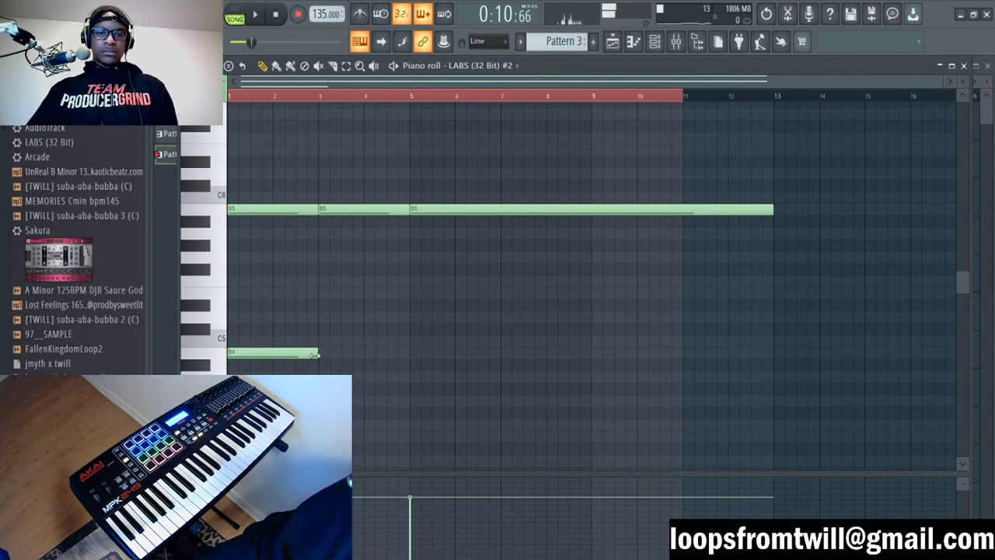
left_click_drag(313, 354, 403, 354)
left_click(371, 351)
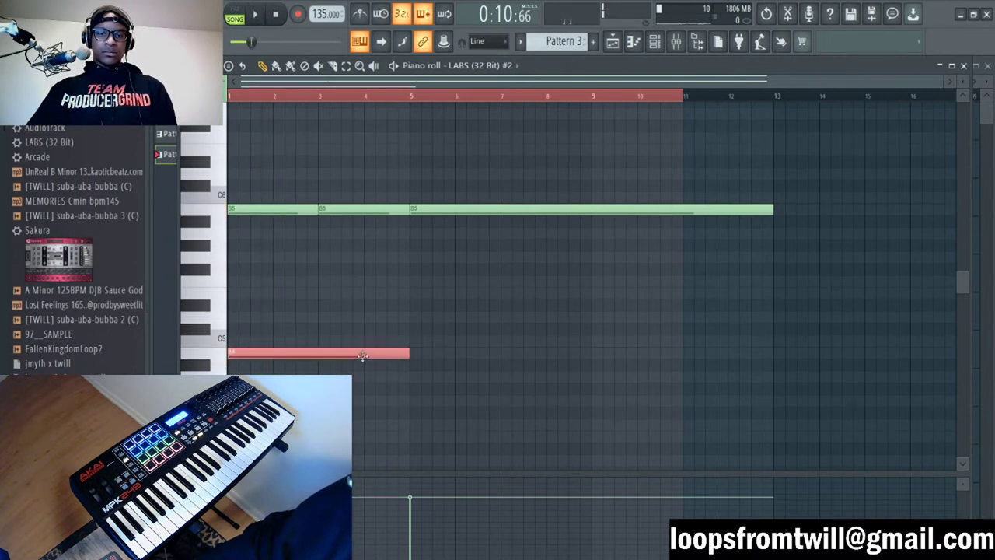
Step: Duplicate the B4 and B3 notes of LABS (32 Bit) #2 so the copies run from bar 5 to bar 9
key("space")
scroll(370, 316, "down", 5)
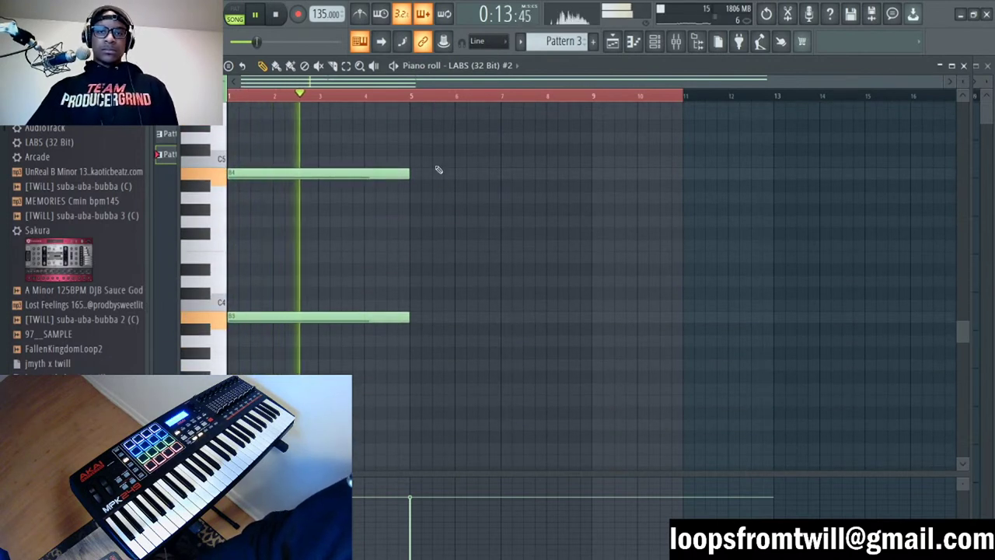
key("ctrl+a")
key("ctrl+b")
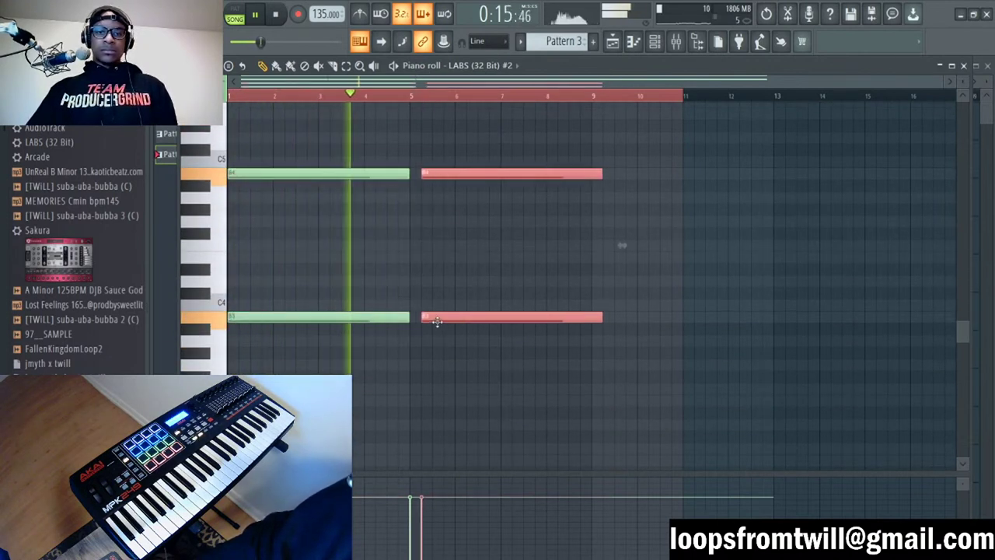
left_click(428, 288)
scroll(448, 162, "up", 1)
scroll(449, 163, "up", 3)
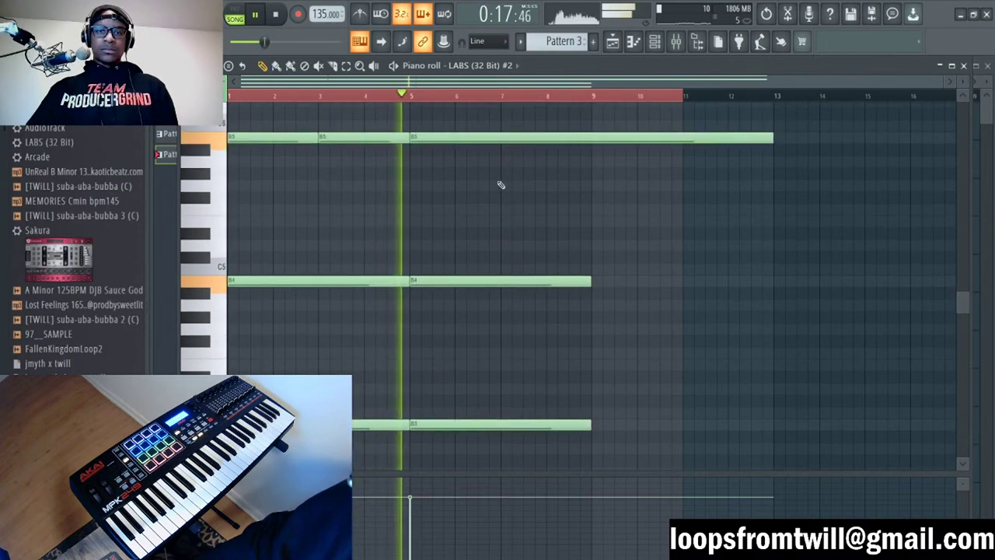
scroll(614, 227, "up", 1)
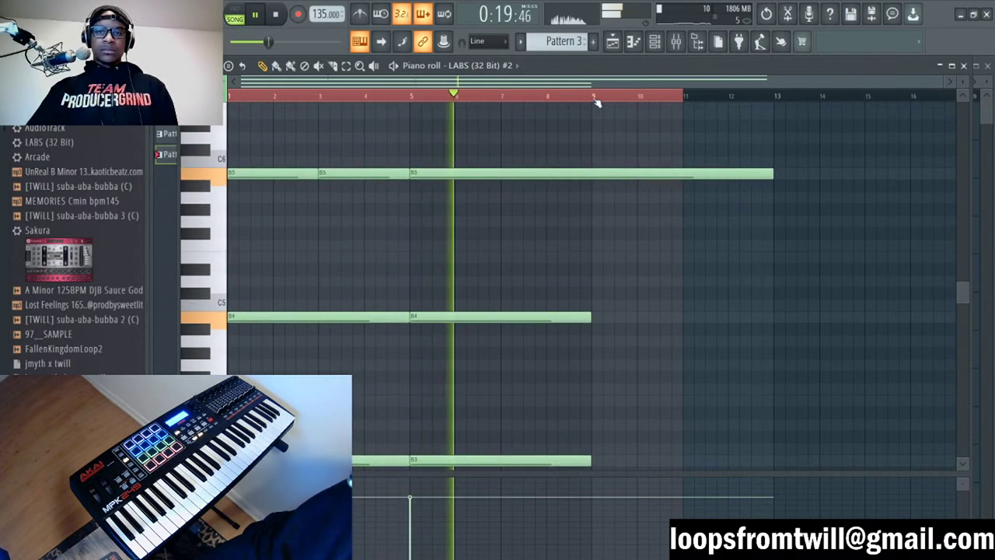
Step: Slice the B5 and B6 notes at bar 9 and delete the parts after it
scroll(611, 194, "up", 3)
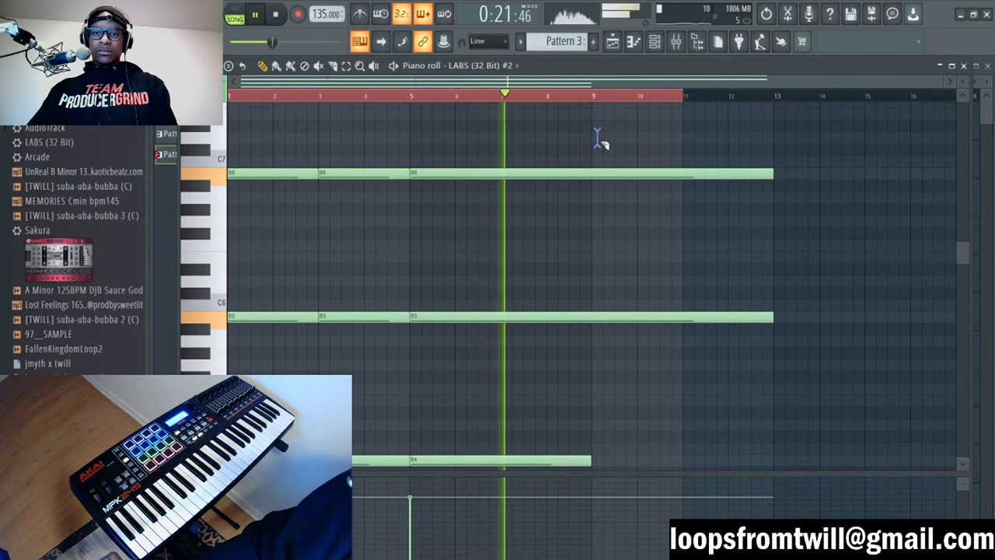
left_click_drag(597, 138, 593, 353)
right_click(636, 173)
right_click(646, 317)
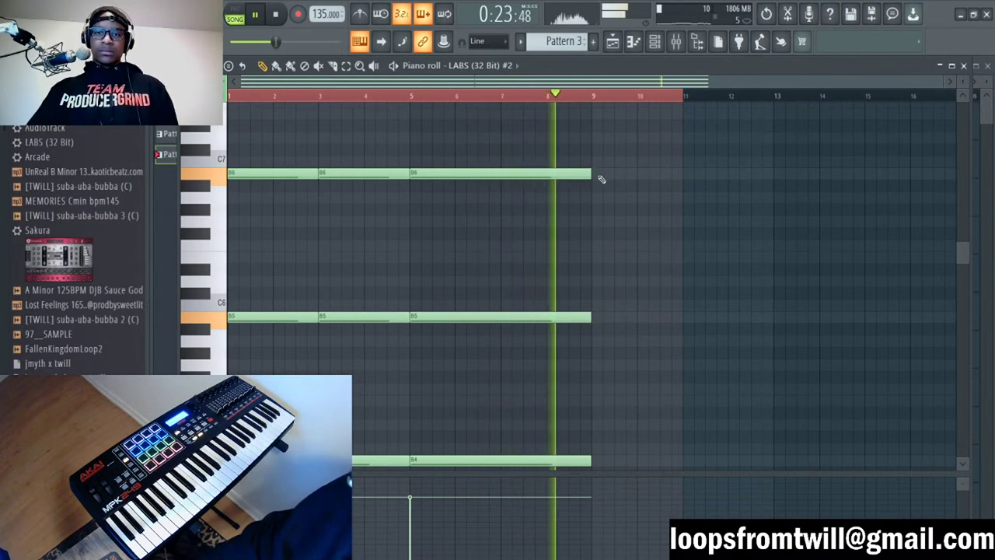
Step: Copy the B3, B4, B5 and B6 notes of bars 5 to 9 so the copies run from bar 9 to bar 13
left_click_drag(604, 139, 475, 417)
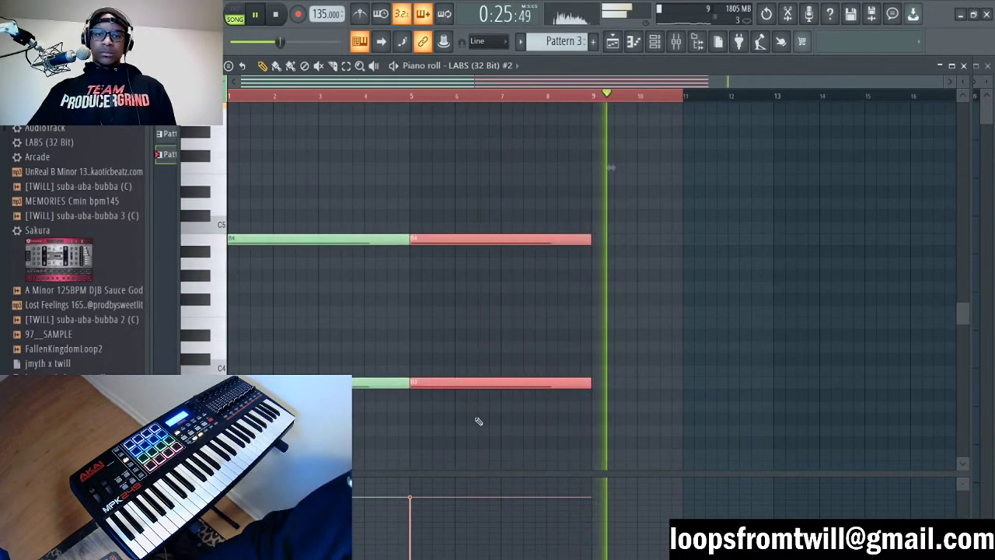
left_click_drag(453, 238, 639, 234)
scroll(642, 238, "up", 5)
key("ctrl+d")
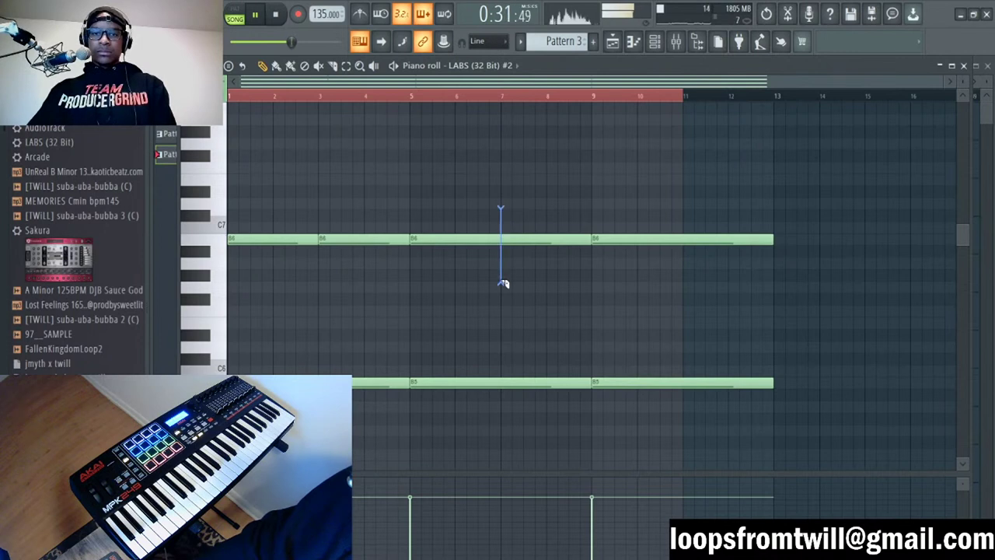
Step: Slice the B6 note at bar 7, and cut all notes off at bar 11, deleting the remainders
left_click_drag(503, 283, 503, 284)
left_click_drag(686, 218, 688, 427)
key("Delete")
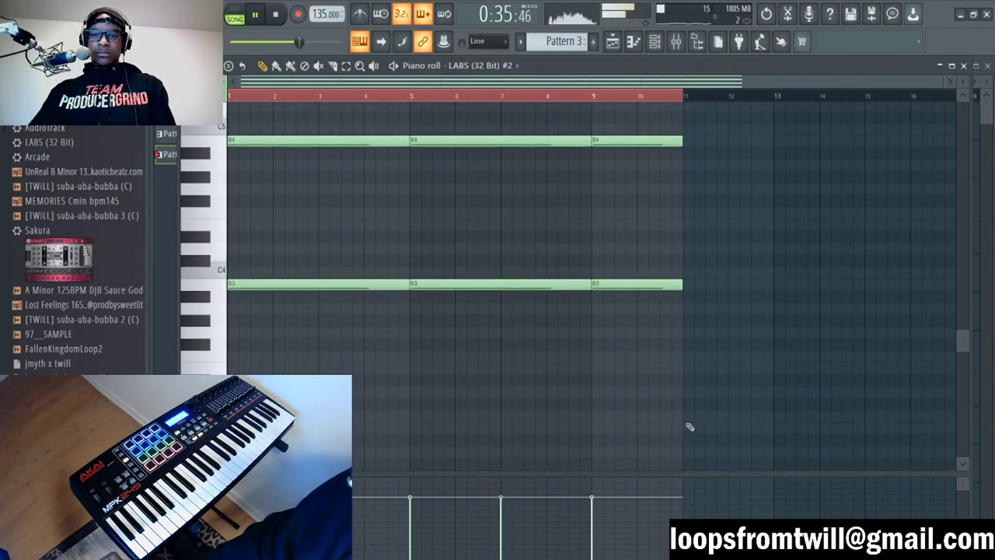
Step: Copy the Pattern 3 clip on Track 7 in the playlist to bar 23, ending at bar 33
key("F7")
key("F6")
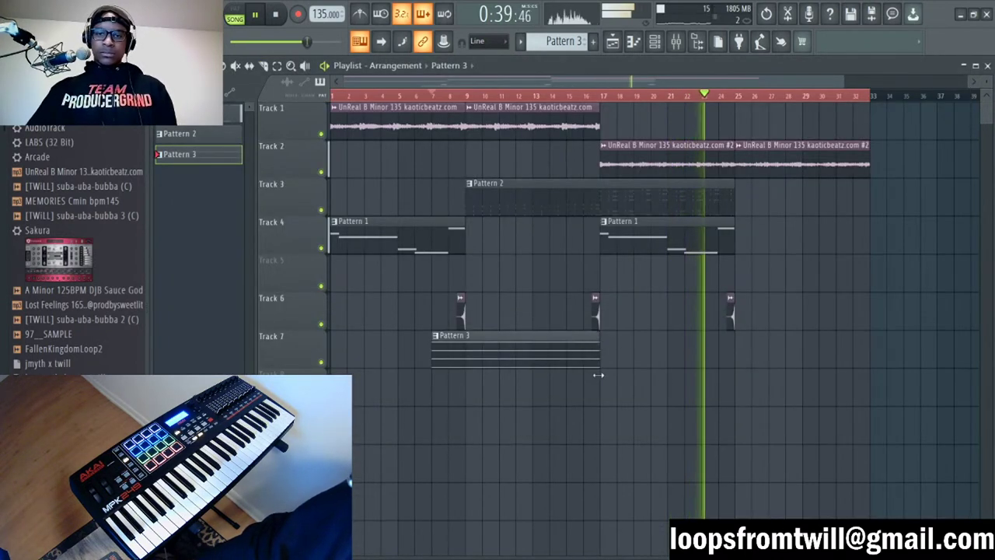
left_click_drag(556, 359, 774, 348)
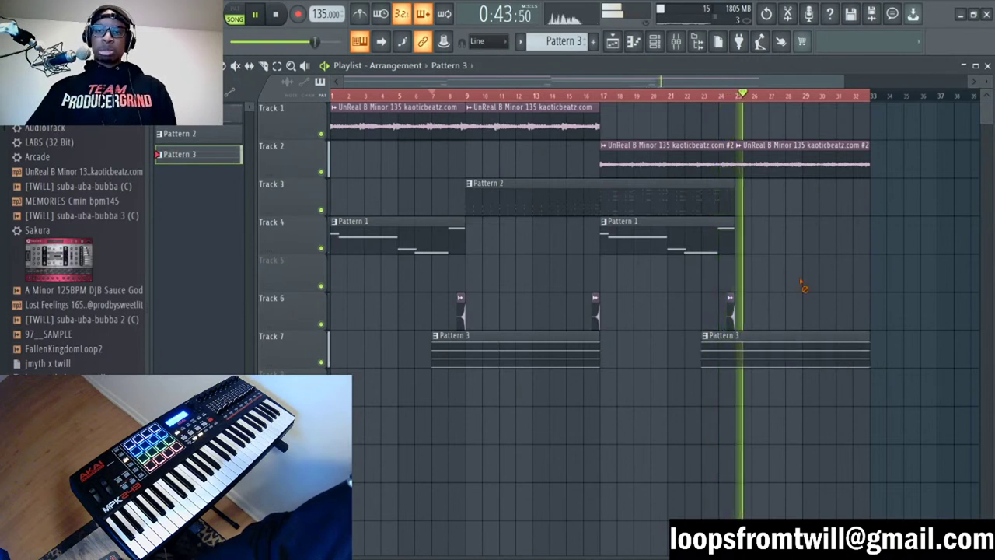
Step: Play the arrangement and examine the LABS (32 Bit) #2 notes of Pattern 3, the channel list and the mixer levels
key("F6")
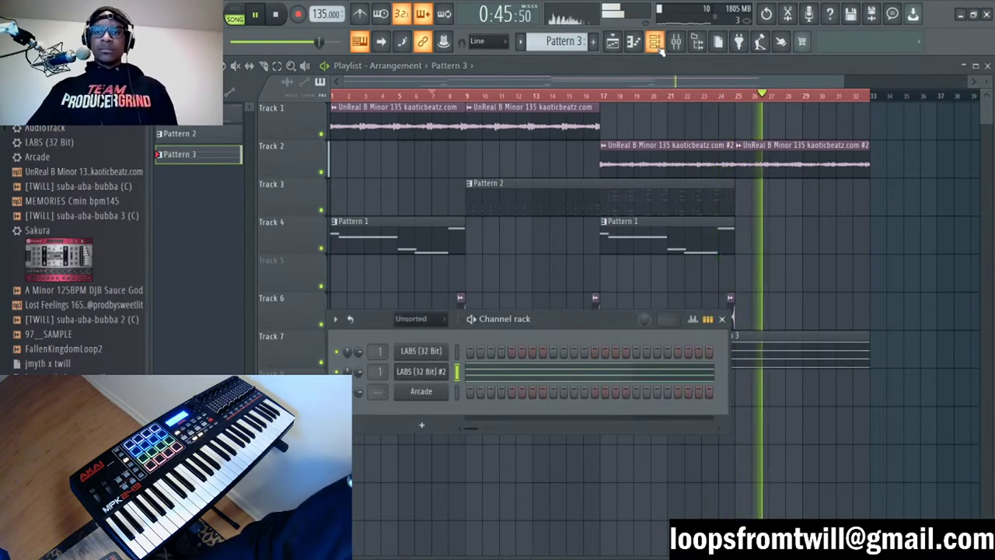
left_click(472, 376)
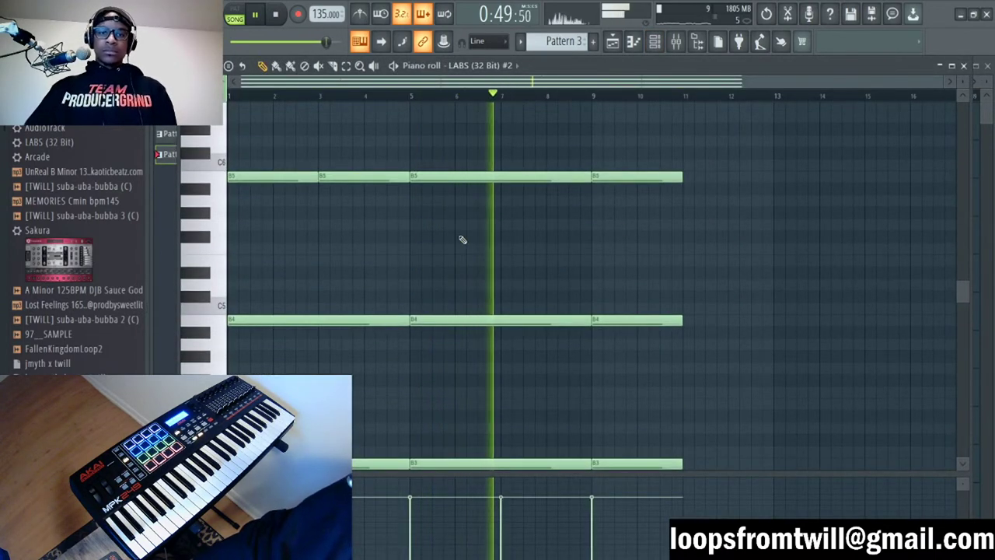
scroll(391, 246, "up", 3)
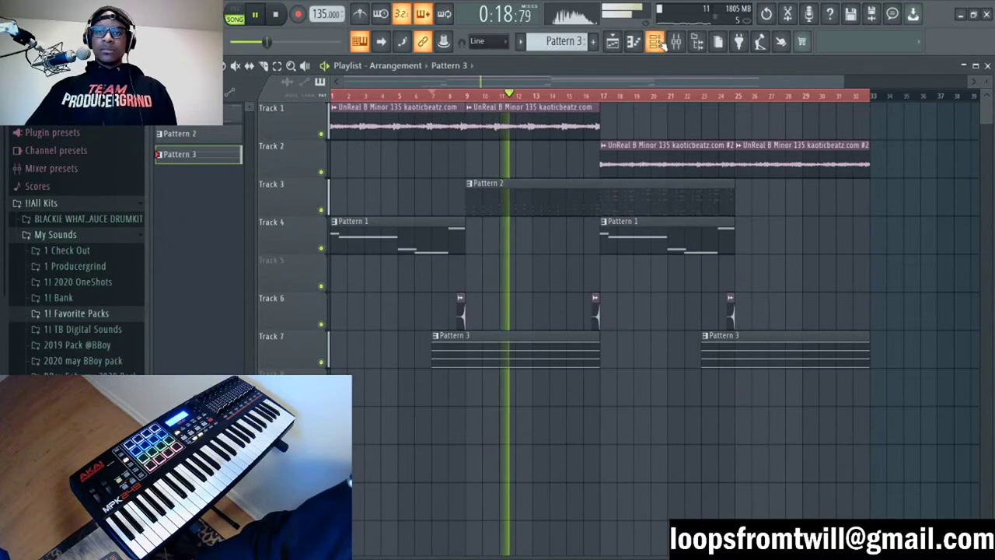
left_click(657, 42)
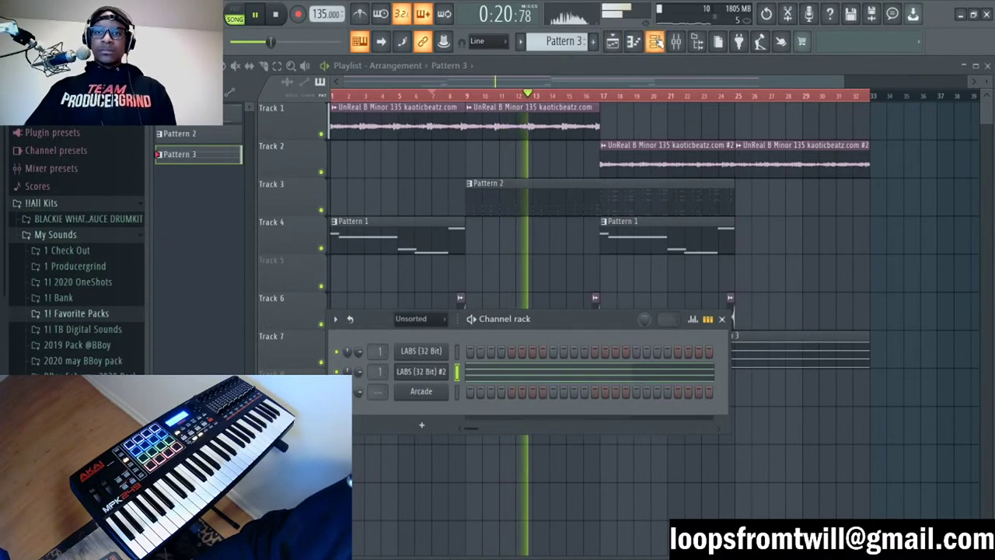
left_click(657, 43)
key("space")
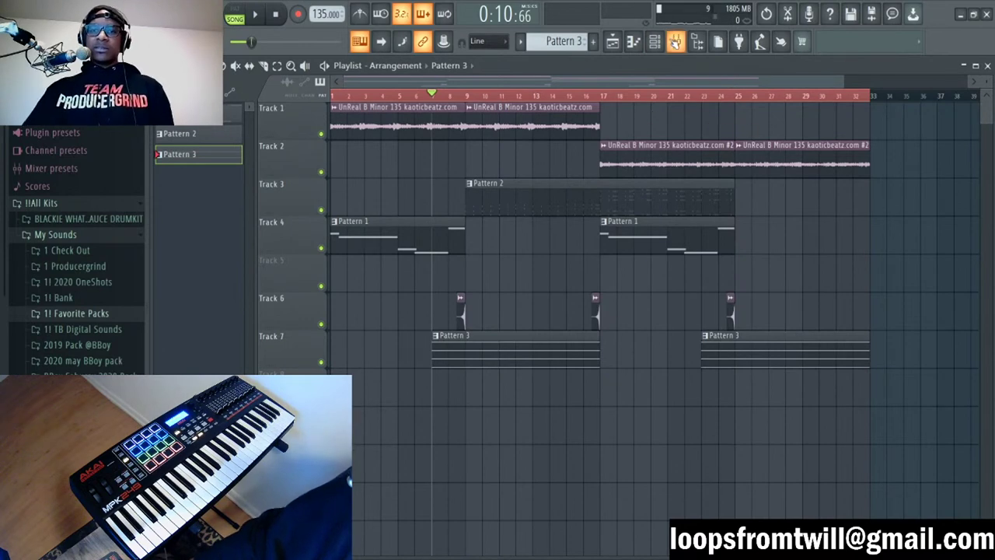
left_click(675, 42)
key("space")
left_click_drag(480, 86, 481, 215)
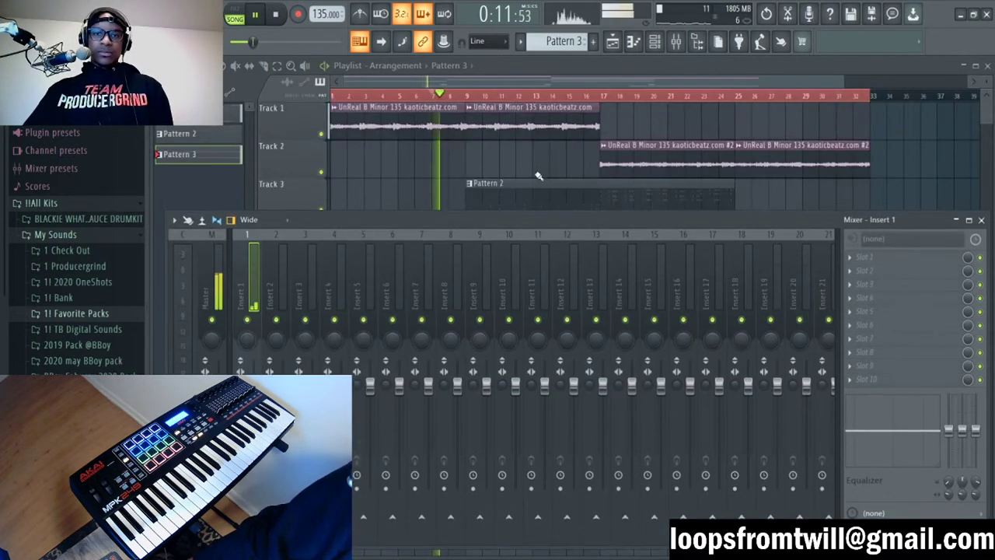
Step: Route the LABS (32 Bit) channel of Pattern 2 to mixer Insert 2 and load Fruity delay 2 in its first effect slot
key("F9")
double_click(529, 195)
key("F5")
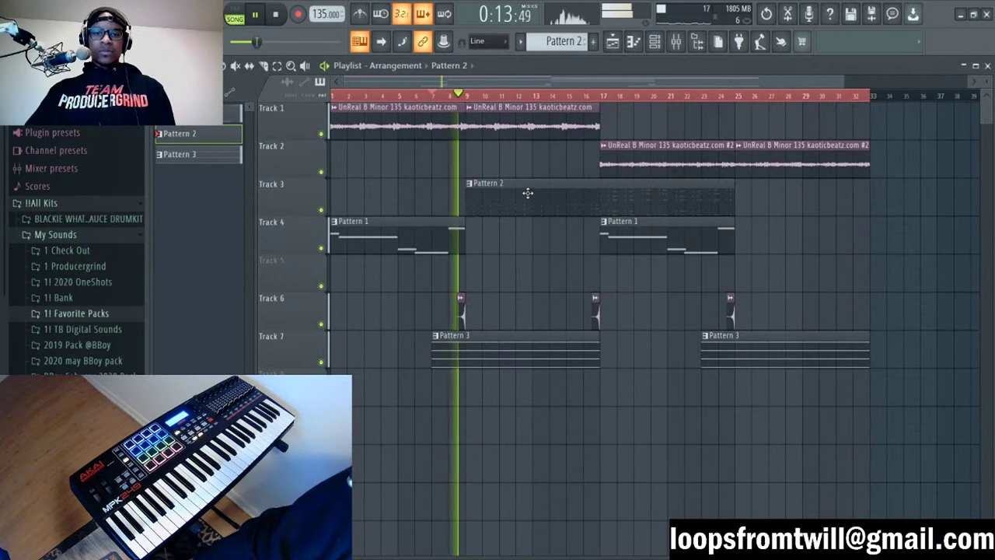
left_click(657, 43)
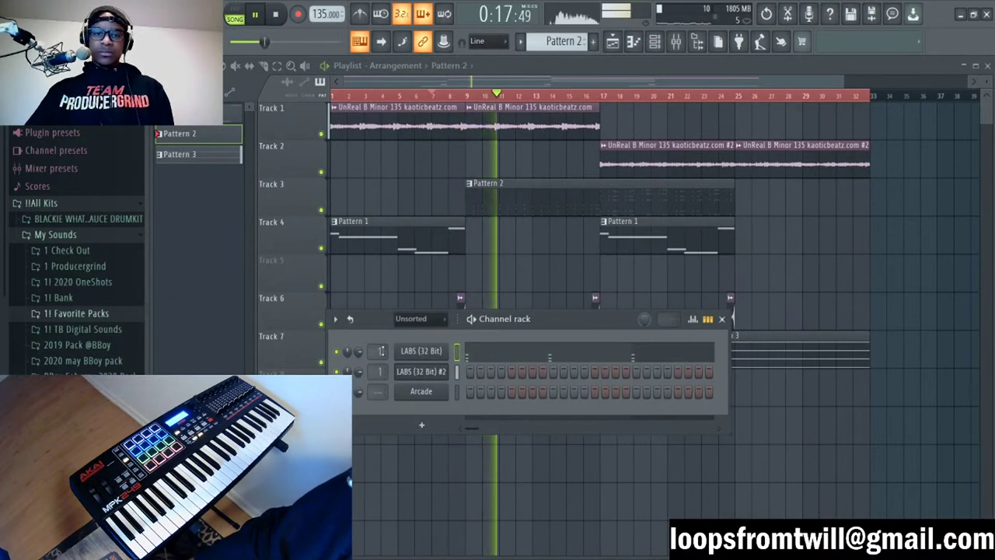
left_click(676, 45)
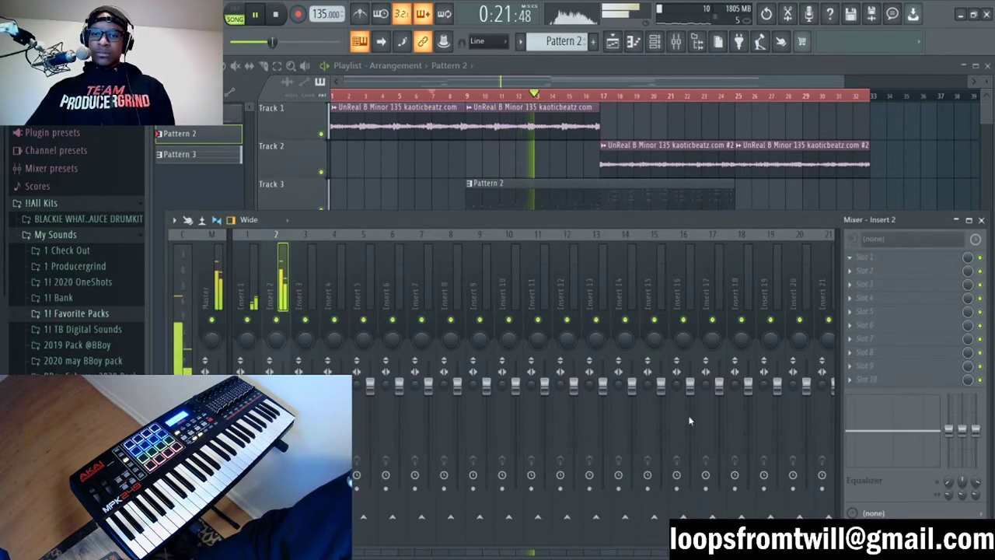
key("space")
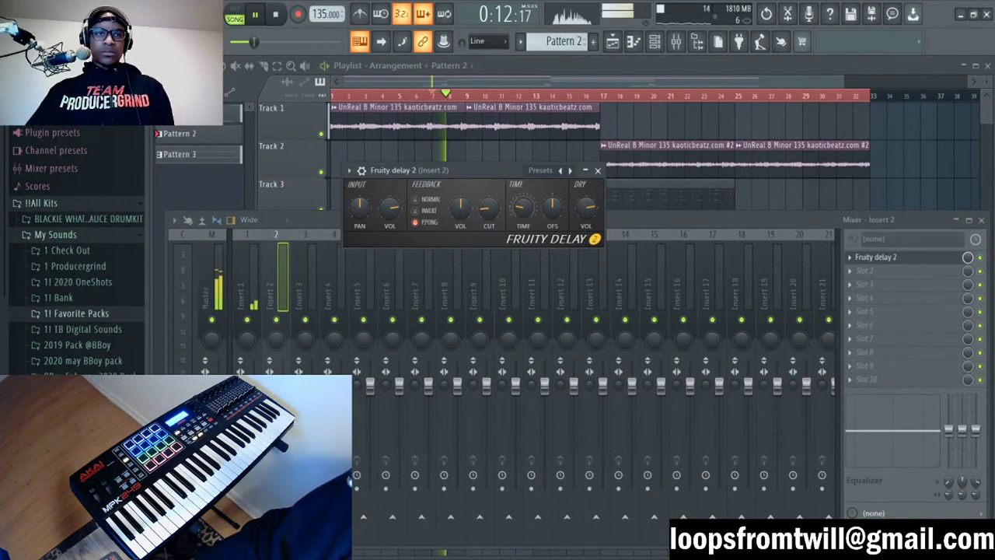
Step: Set Fruity delay 2 on Insert 2 to Normal feedback and adjust its input volume, feedback volume, cut, time and offset during playback
left_click_drag(504, 174, 510, 207)
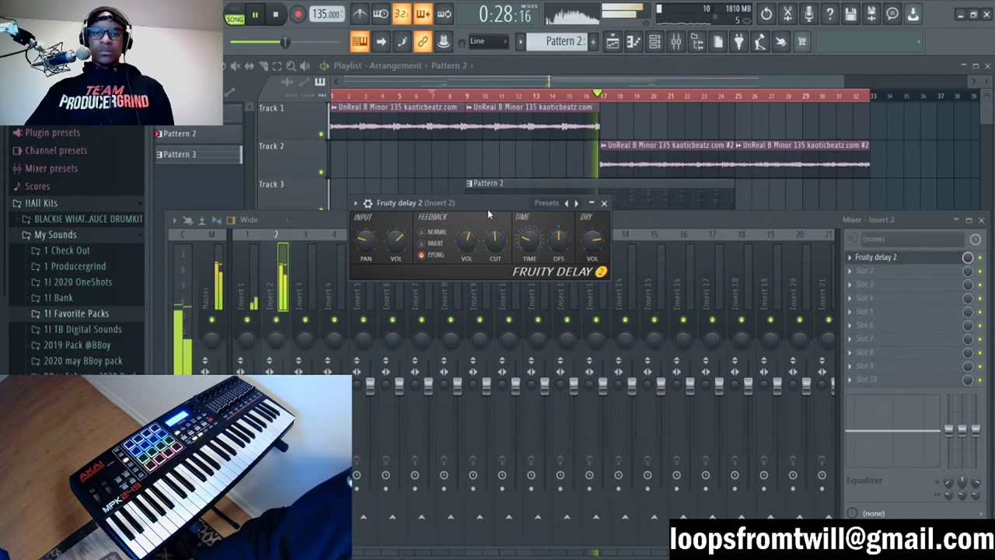
left_click_drag(489, 210, 522, 239)
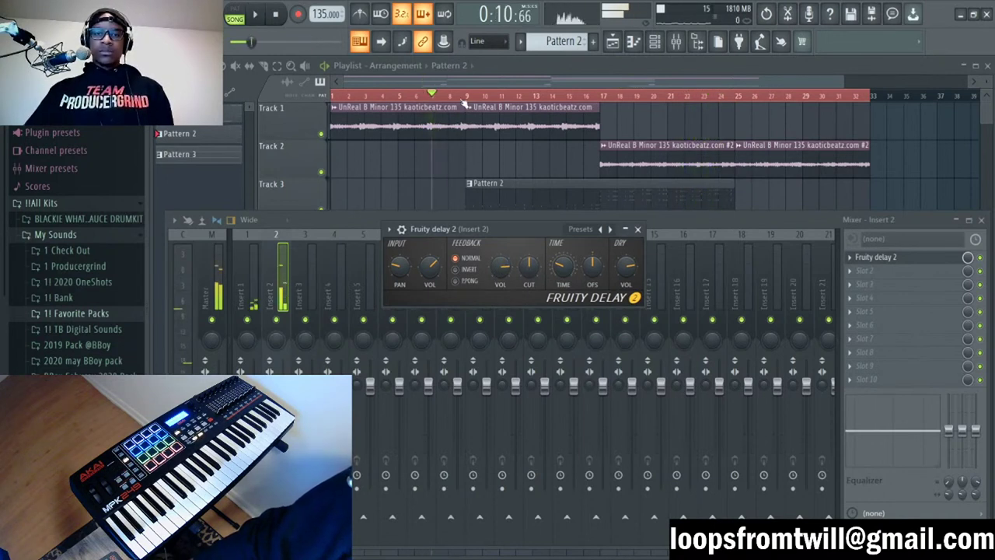
left_click(655, 41)
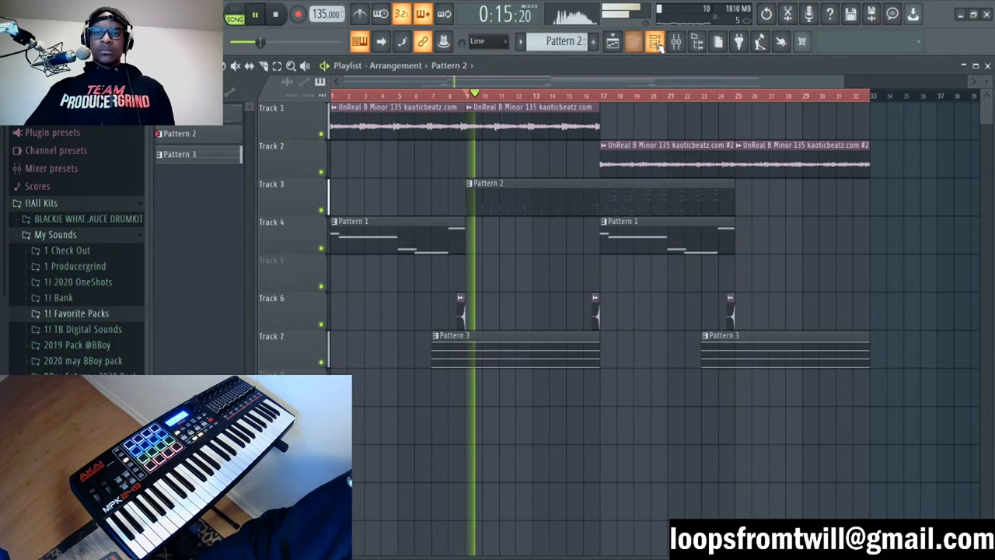
left_click(655, 41)
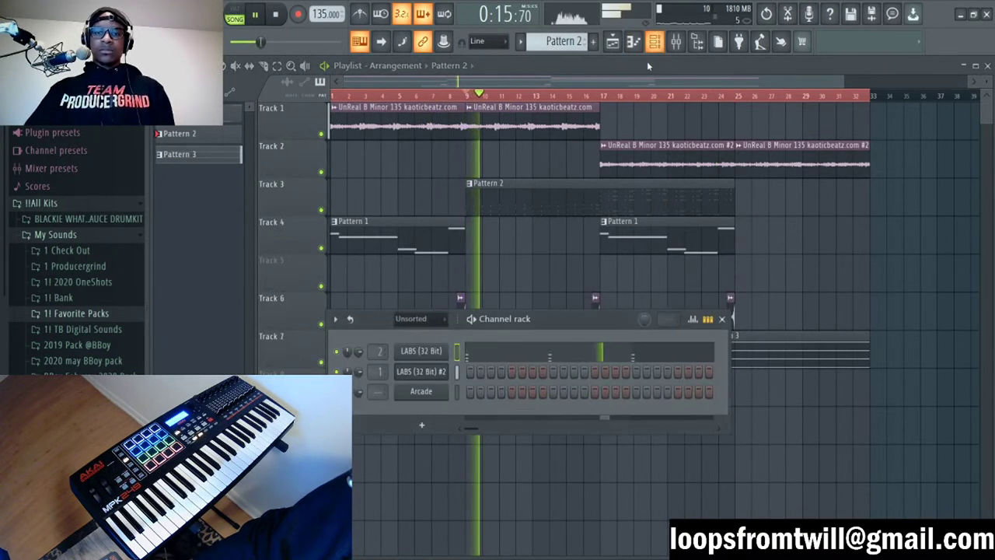
left_click(677, 42)
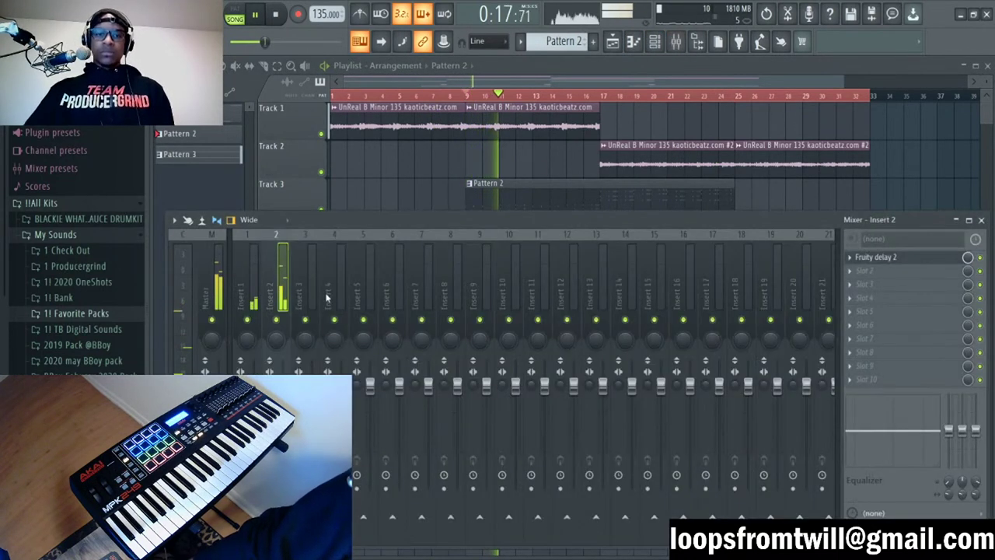
left_click(881, 259)
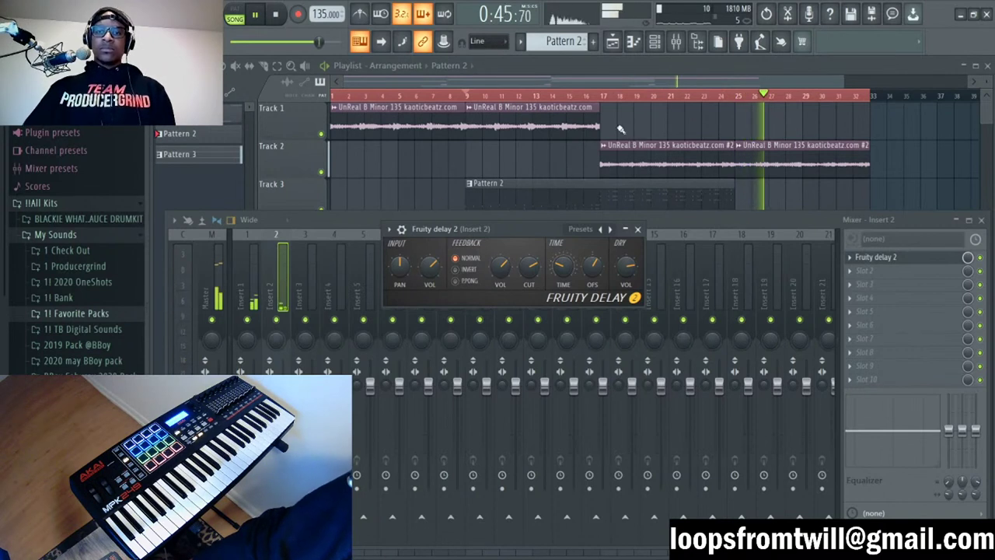
Step: Play the arrangement from bar 17, stop it, and return the playhead to the start of the song
left_click(600, 94)
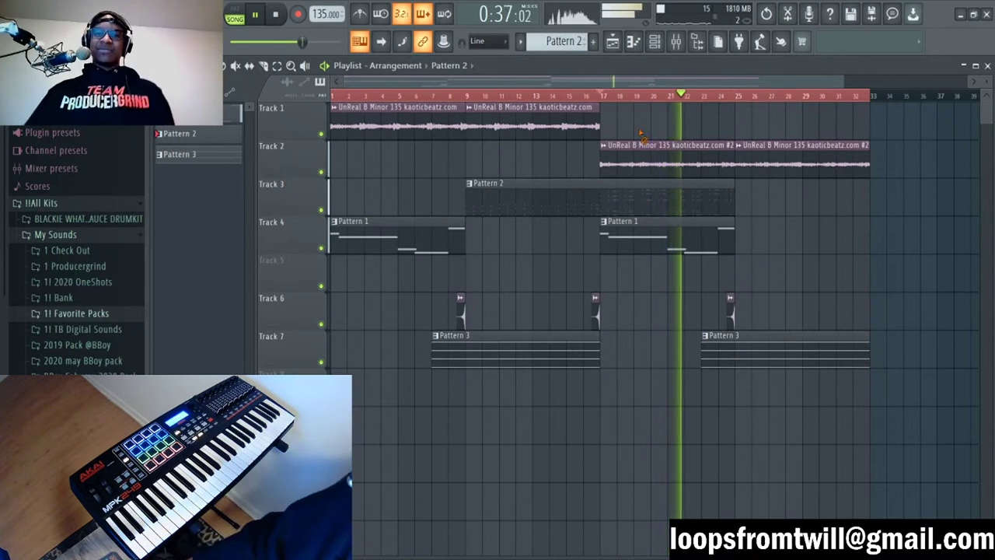
key("space")
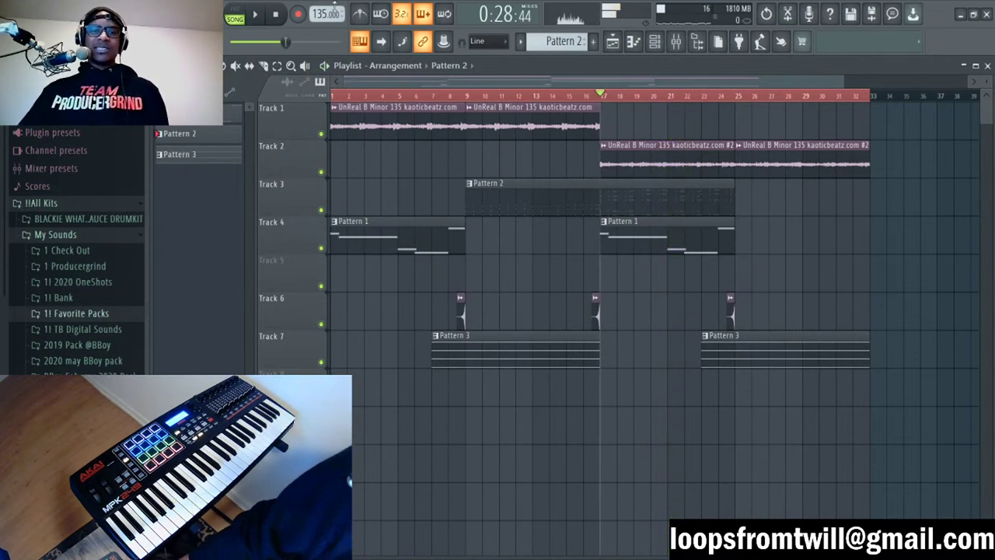
key("Home")
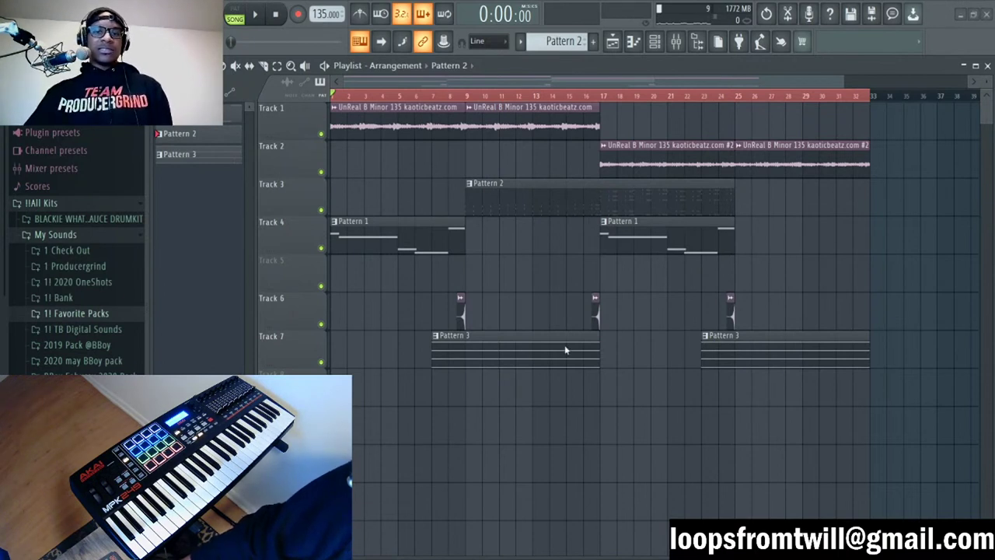
Step: Start a new project with the Story (154 Bpm, Gm) loop on Track 1 at bar 1, and set the tempo to 154 BPM
key("ctrl+n")
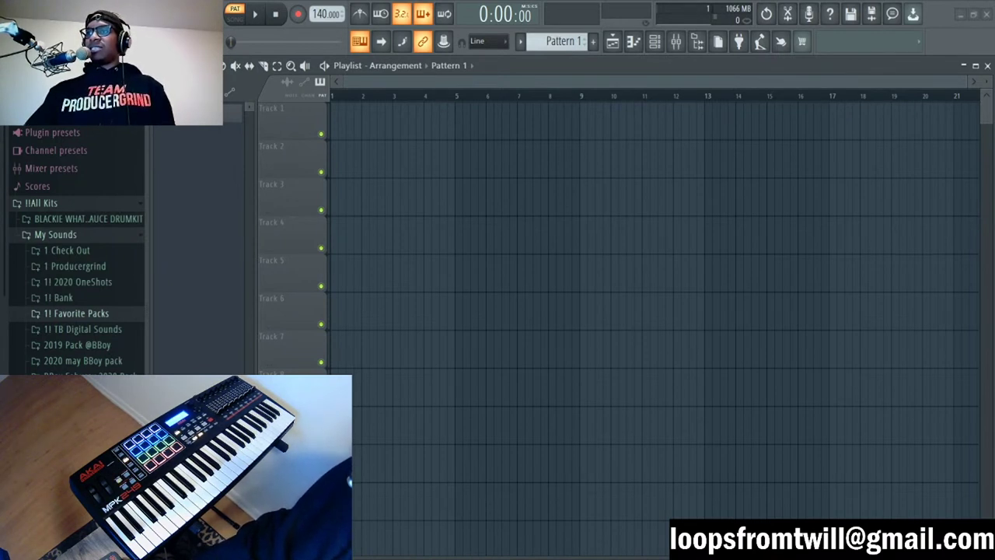
left_click(402, 117)
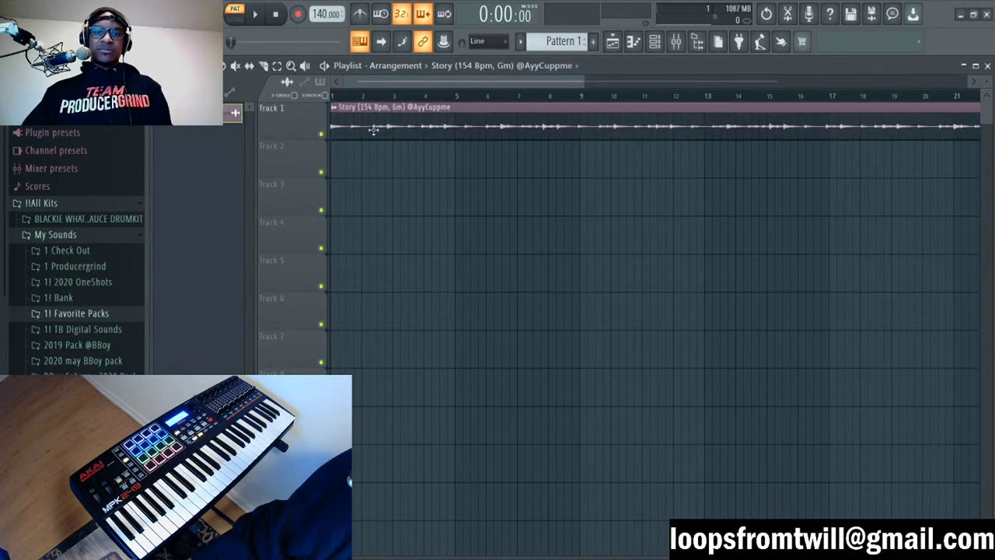
left_click_drag(325, 14, 325, 1)
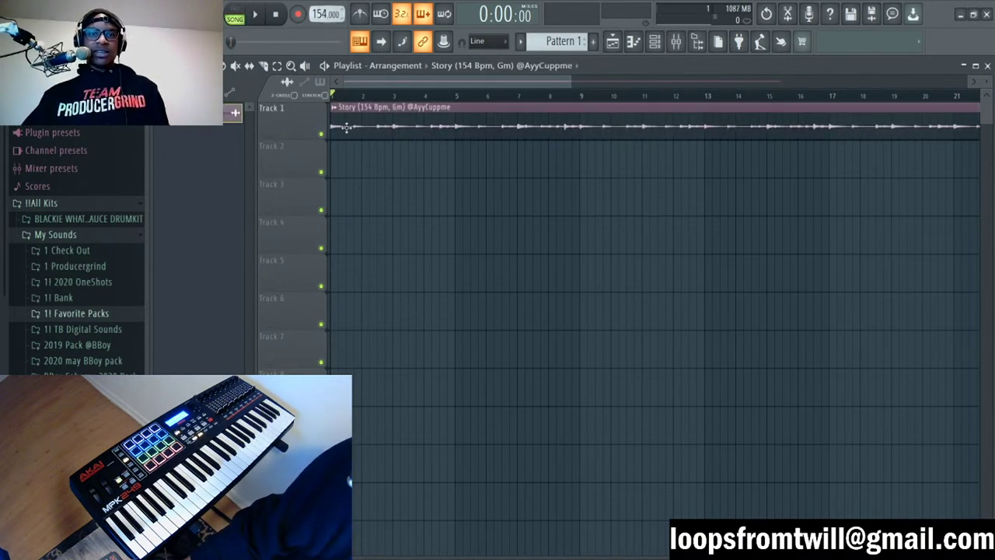
Step: Play the Story (154 Bpm, Gm) loop from bar 1 with its full length in view
key("space")
left_click_drag(575, 80, 816, 204)
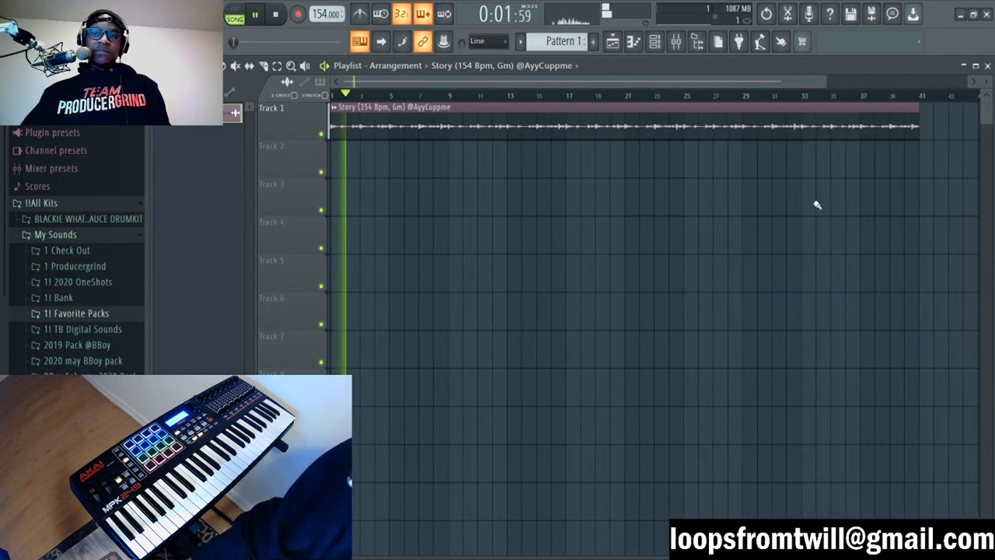
key("space")
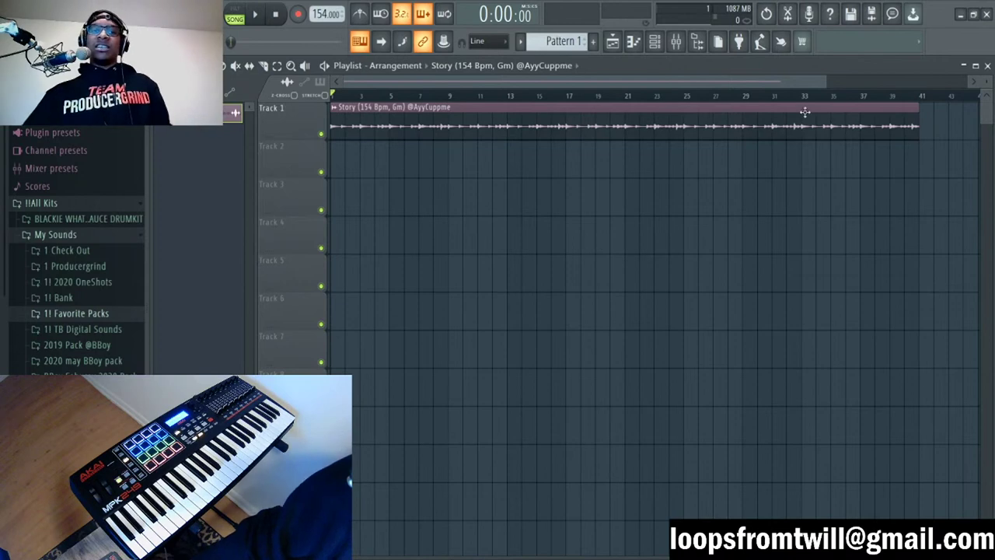
Step: Play the Story (154 Bpm, Gm) loop and raise the boost in its precomputed effects
left_click_drag(825, 82, 783, 81)
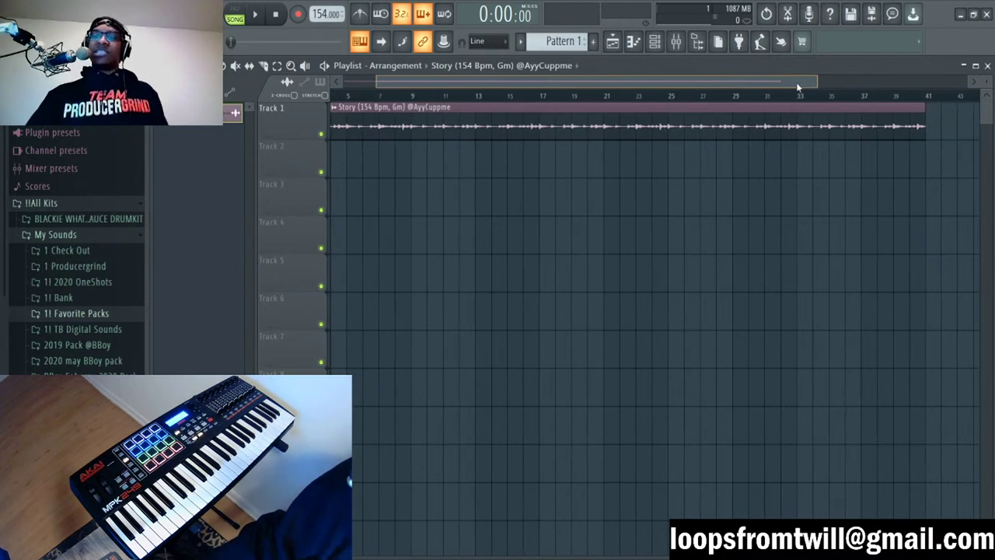
key("space")
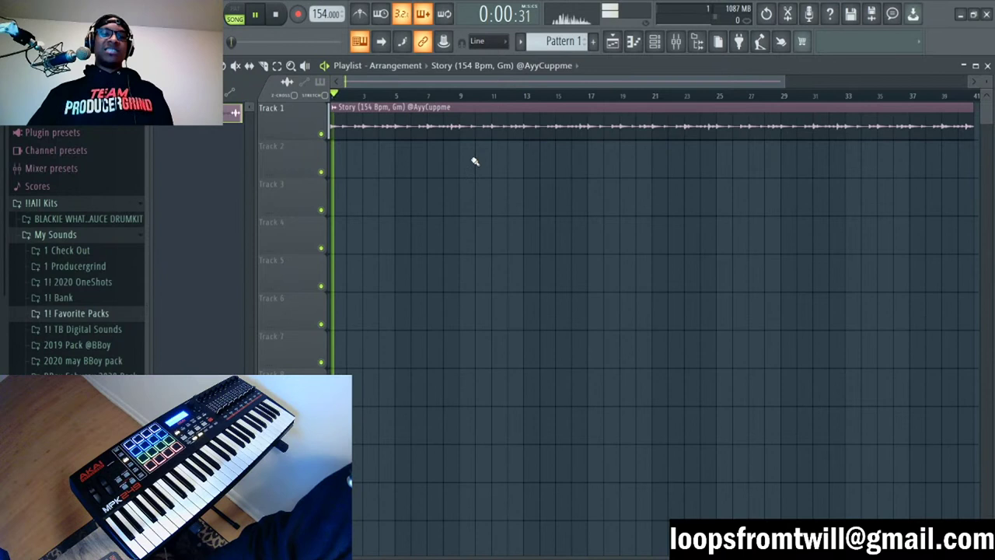
double_click(489, 114)
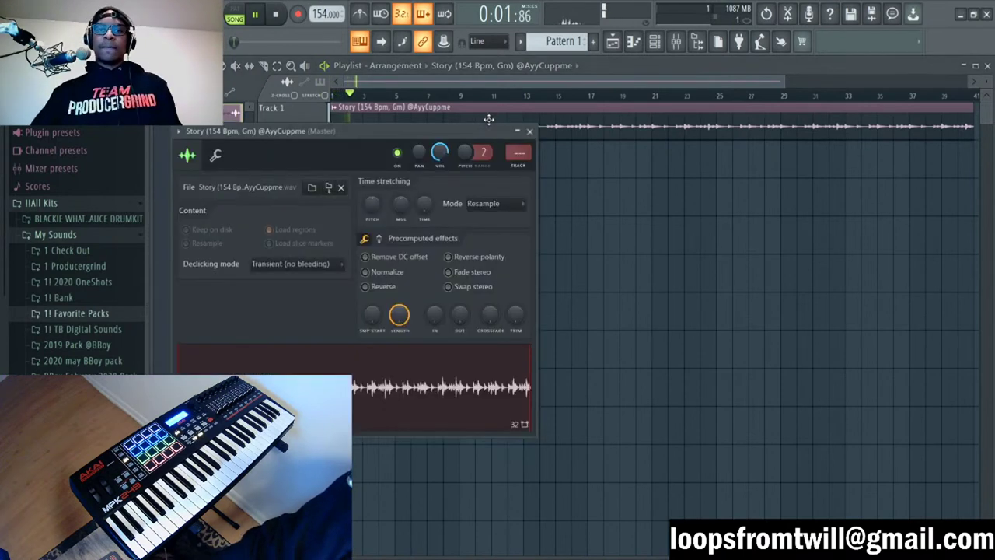
left_click(379, 238)
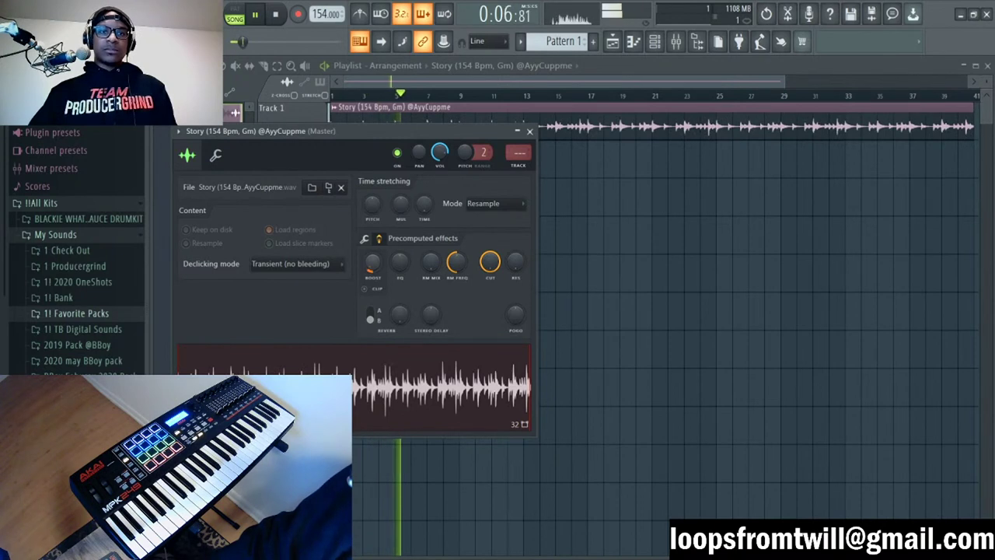
key("Escape")
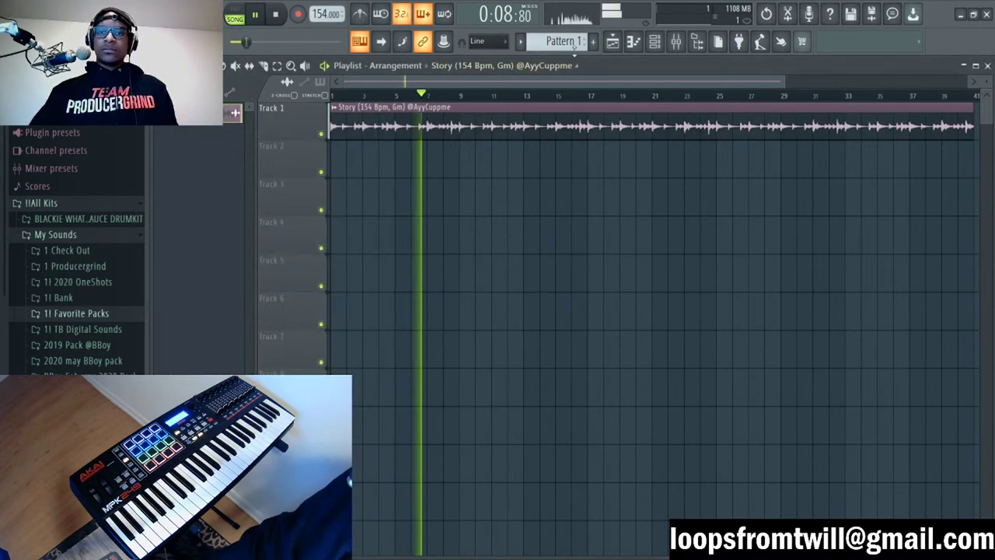
Step: Place Pattern 1 on Track 2 from bar 9 to bar 17 and open the !One Shot (Sub) folder in the TWiLL kit
left_click_drag(465, 149, 587, 165)
left_click(85, 313)
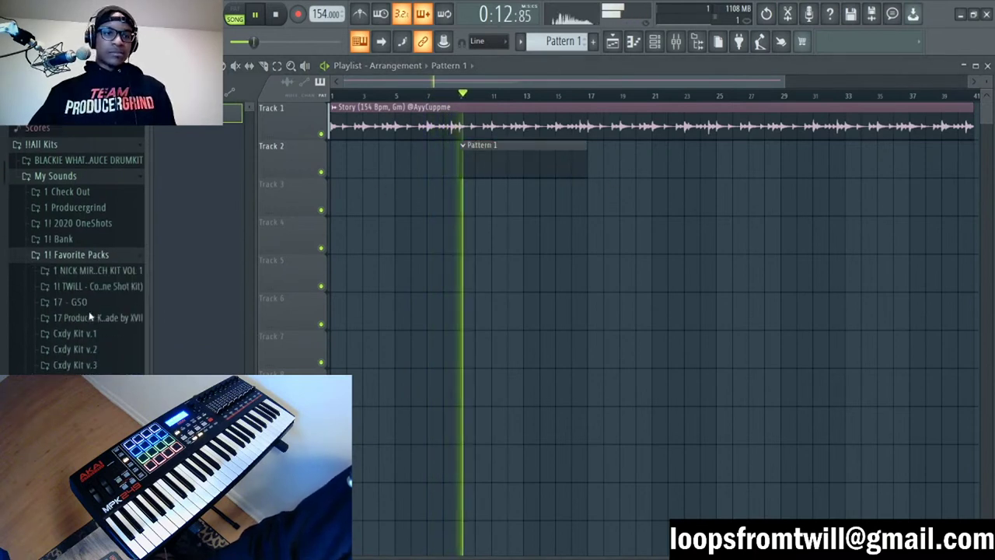
left_click(103, 285)
left_click(99, 332)
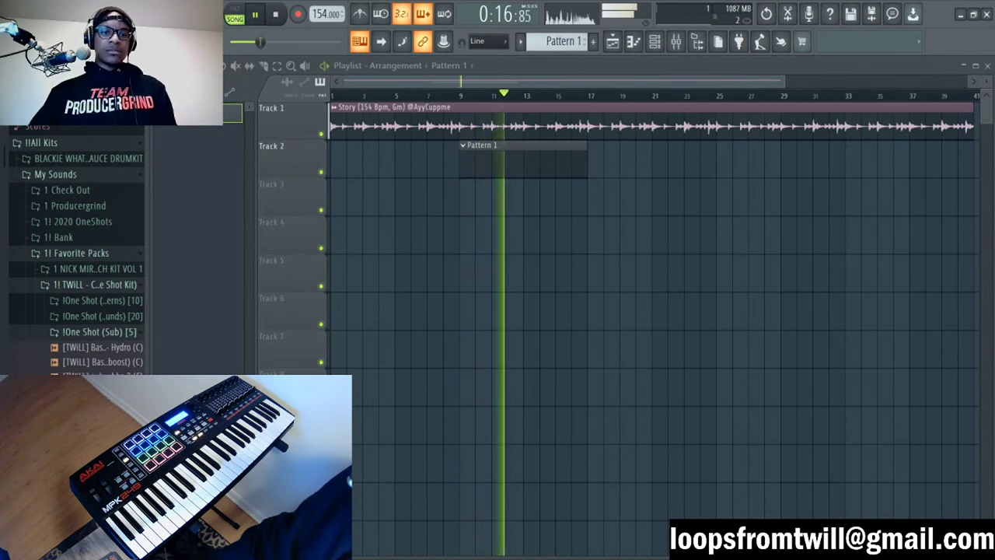
Step: Load the [TWiLL] suba-uba-bubba 3 (C) sample as a new channel and play the song from bar 9
left_click(655, 42)
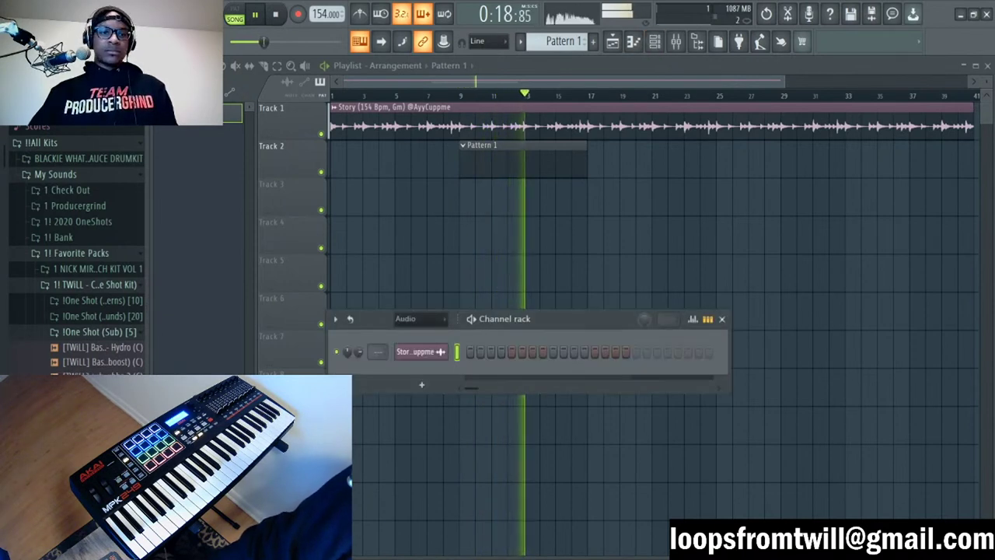
key("F6")
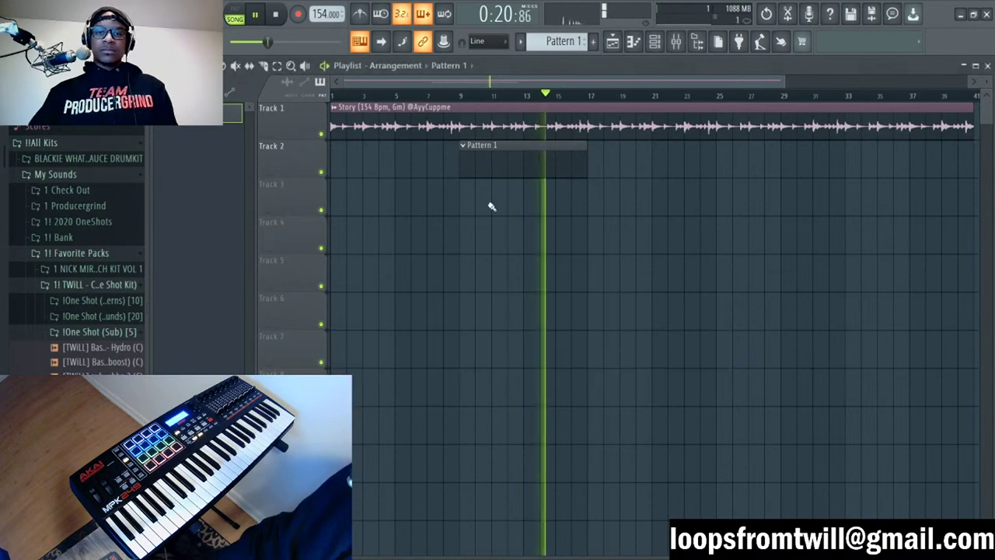
key("space")
left_click(462, 95)
key("space")
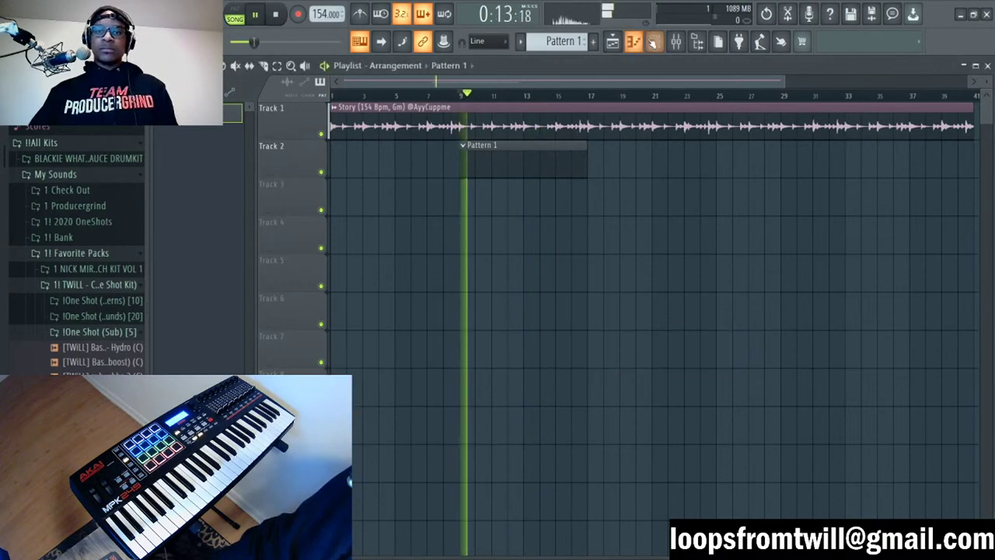
left_click(655, 41)
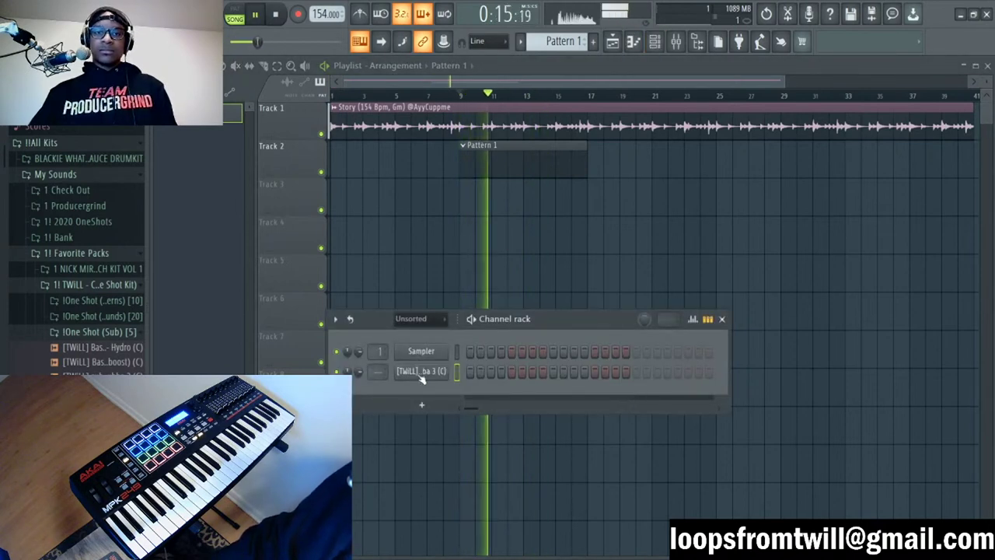
key("F6")
Step: Open the sub channel's piano roll and rehearse a bass line over the loop from bar 9
key("space")
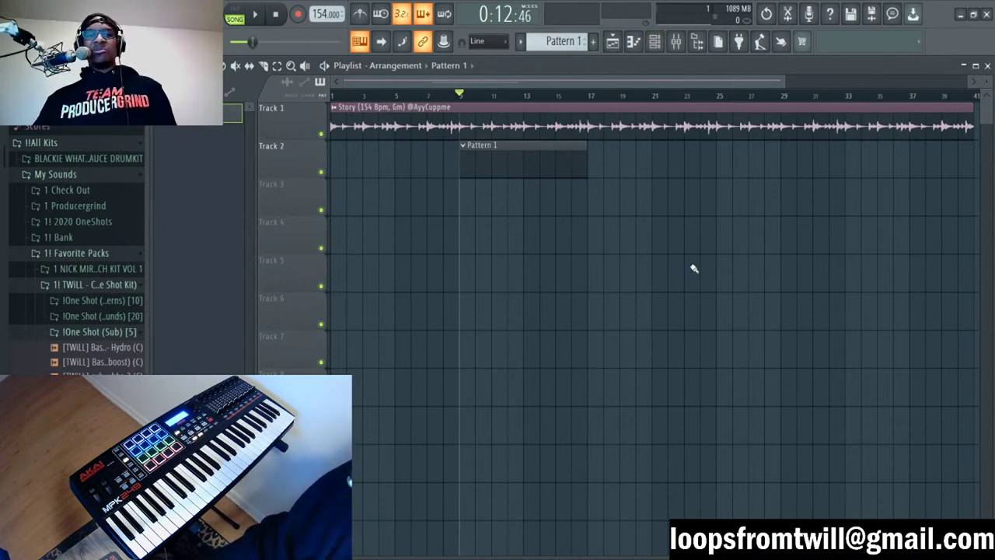
key("space")
key("F6")
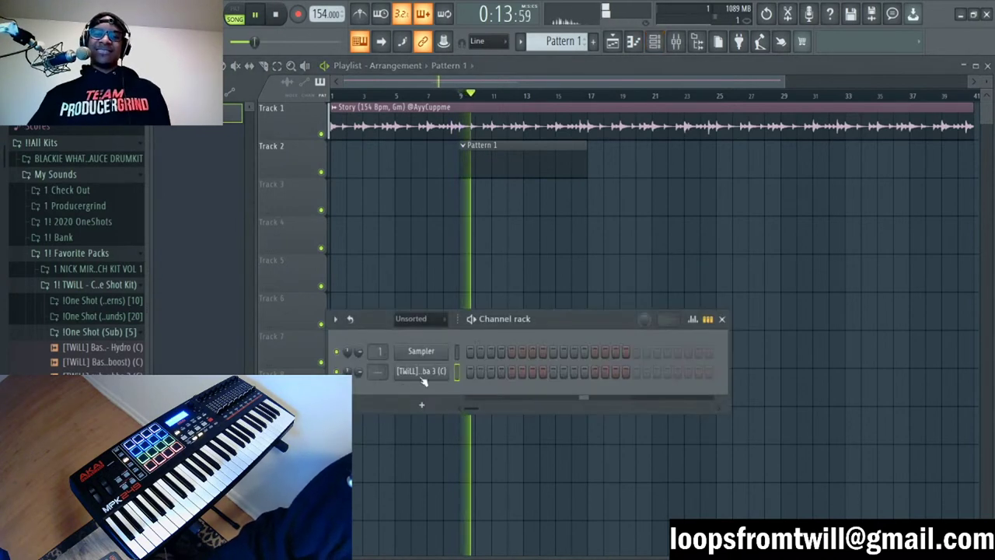
key("F7")
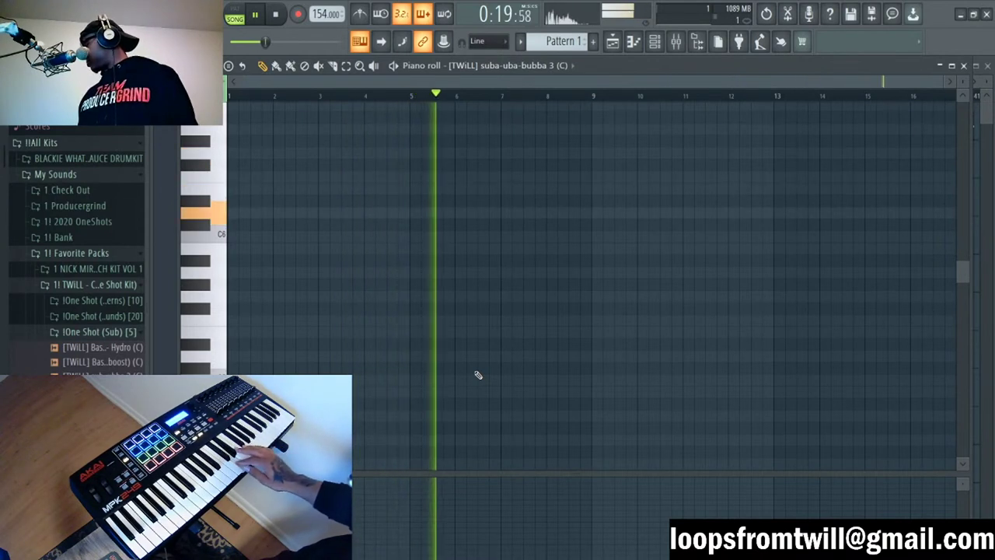
key("space")
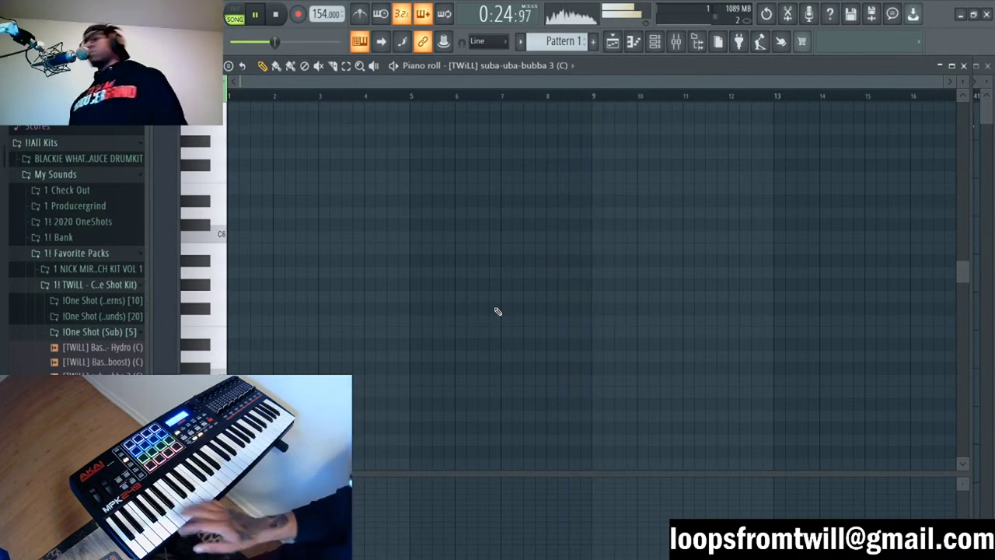
key("space")
key("space")
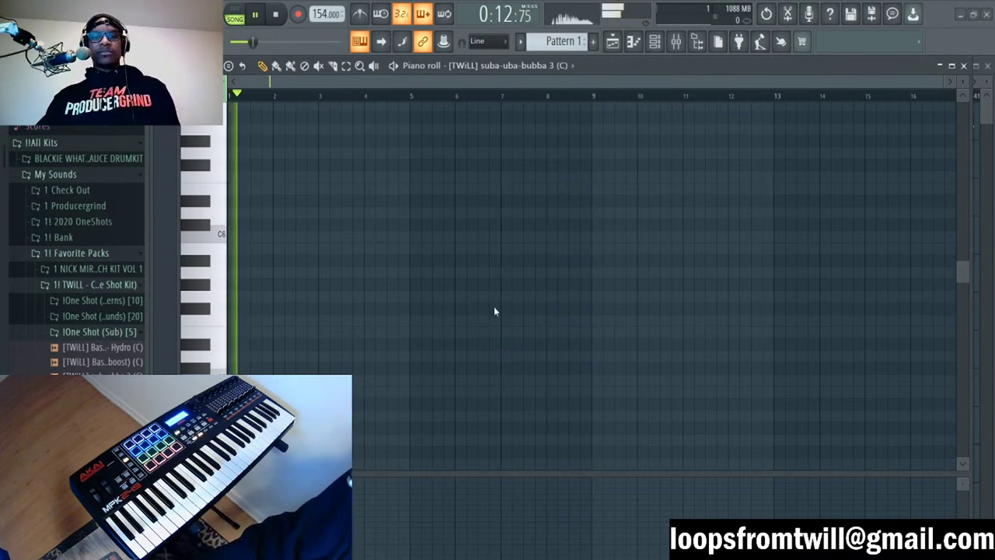
Step: Record an eight-bar sub melody into Pattern 1, then lower its final note to A4
left_click(299, 16)
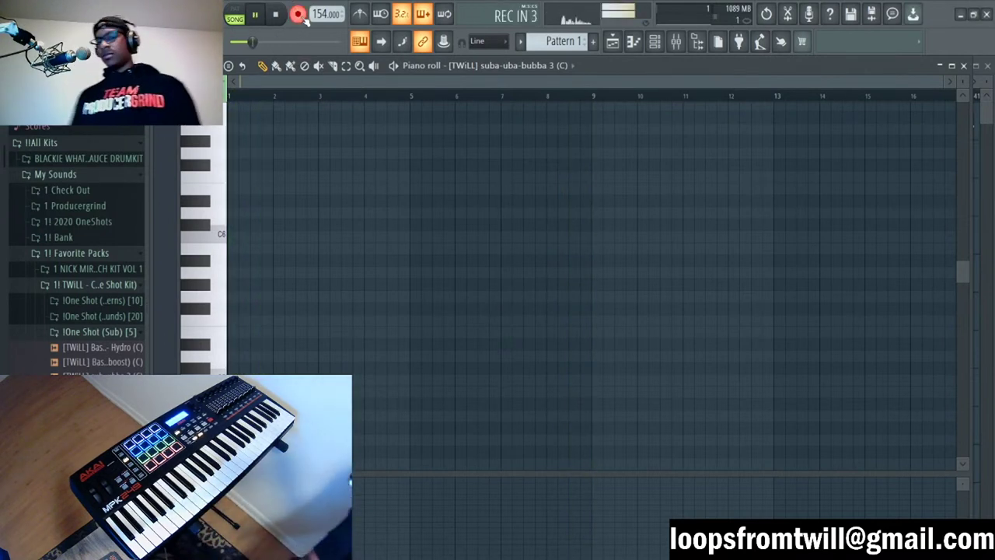
key("space")
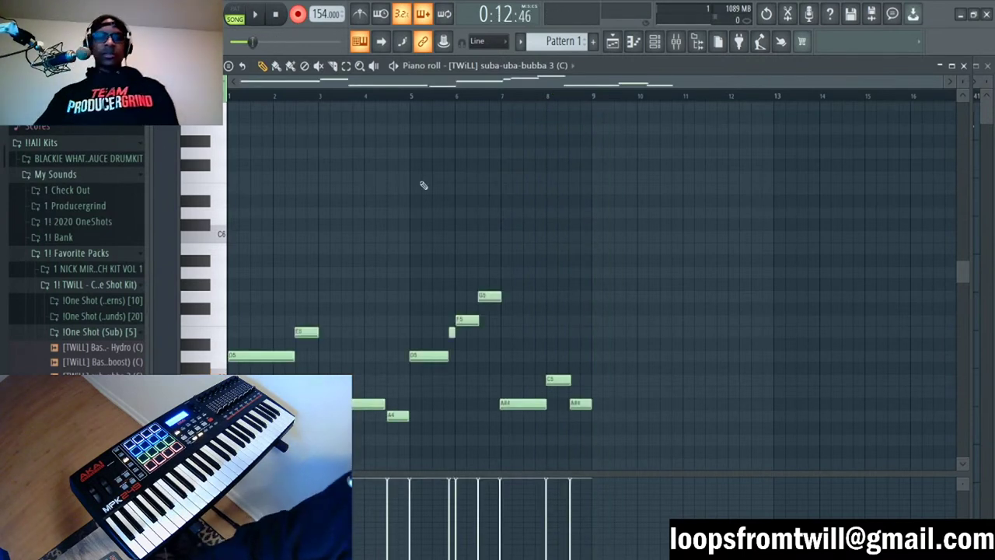
left_click_drag(582, 332, 581, 346)
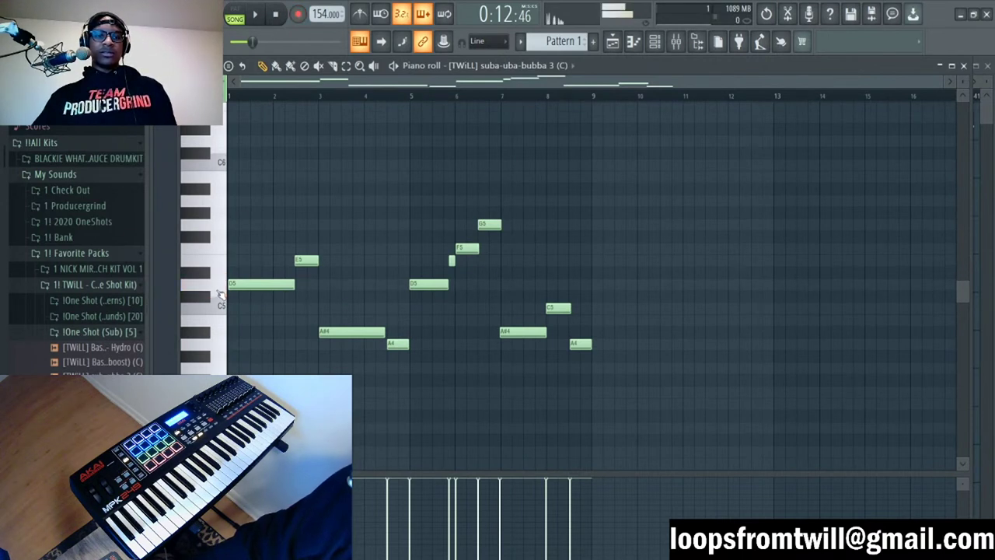
Step: Duplicate all the sub notes one octave higher and lower the velocity of the copies during playback
key("space")
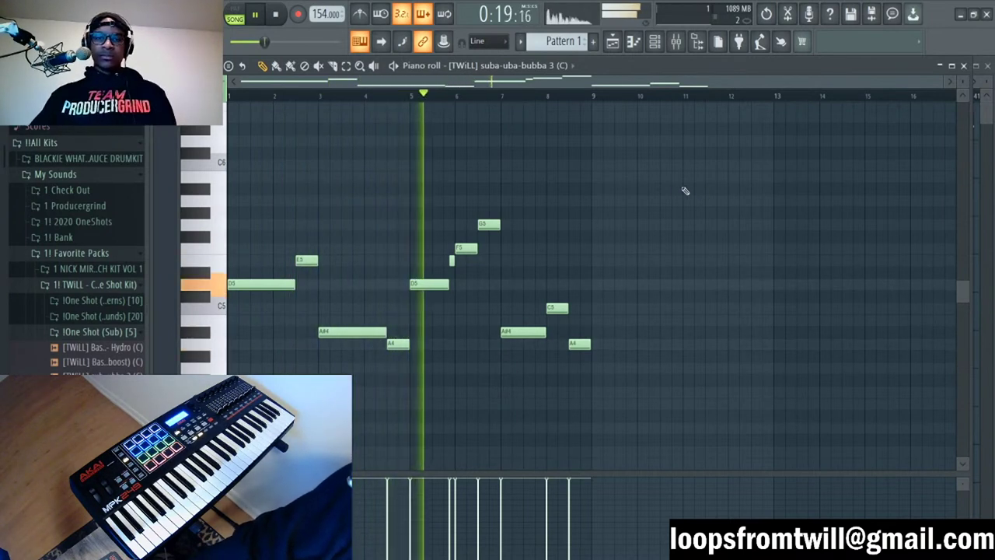
left_click_drag(675, 173, 322, 362)
key("ctrl+a")
key("ctrl+c")
key("ctrl+v")
key("ctrl+Up")
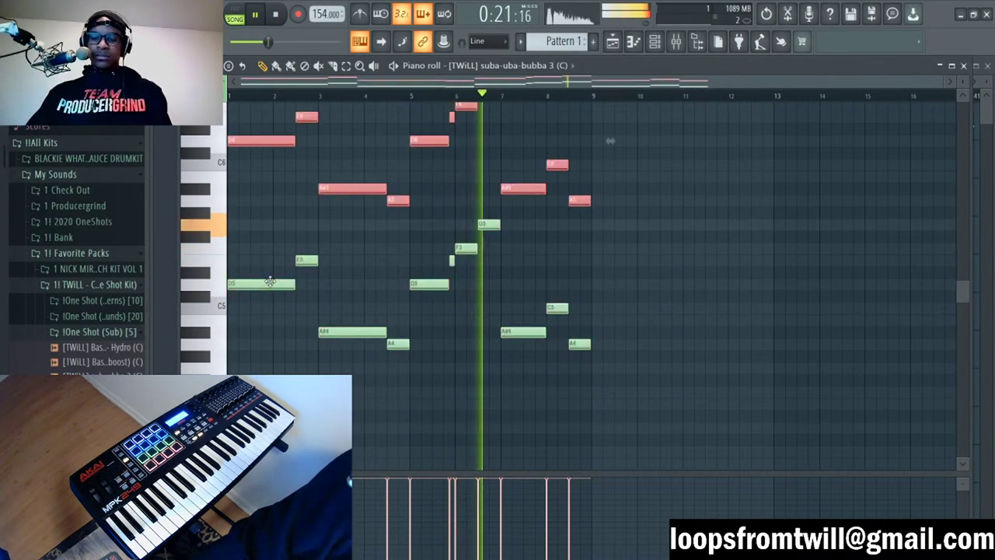
left_click(333, 270)
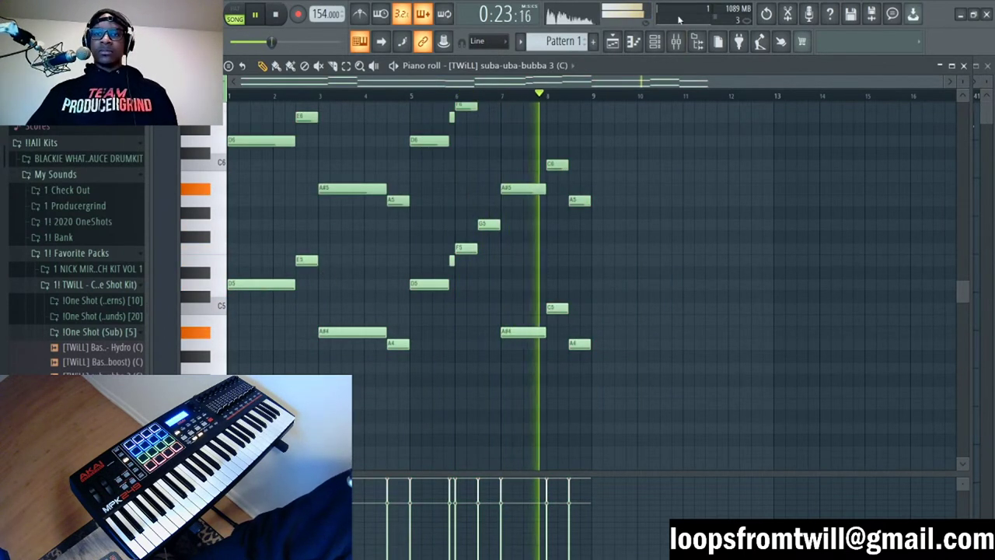
Step: Add a Fruity soft clipper to the Master track and play the song from bar 9
key("space")
left_click(675, 42)
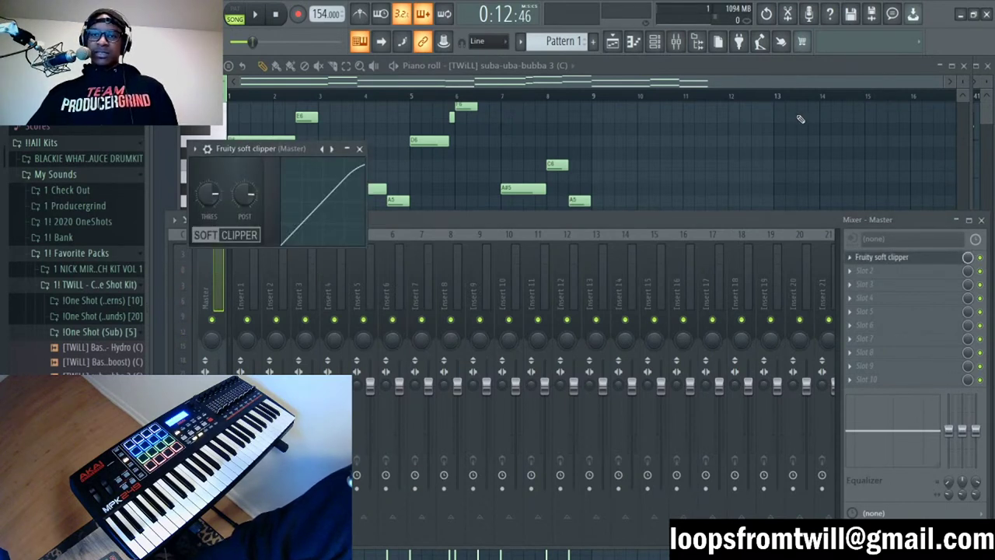
left_click(670, 80)
left_click(651, 45)
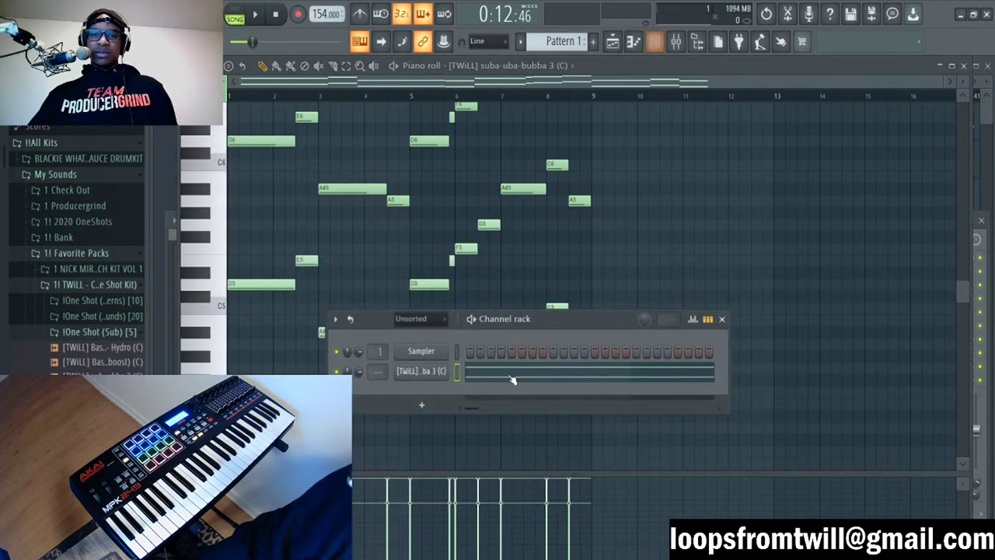
key("space")
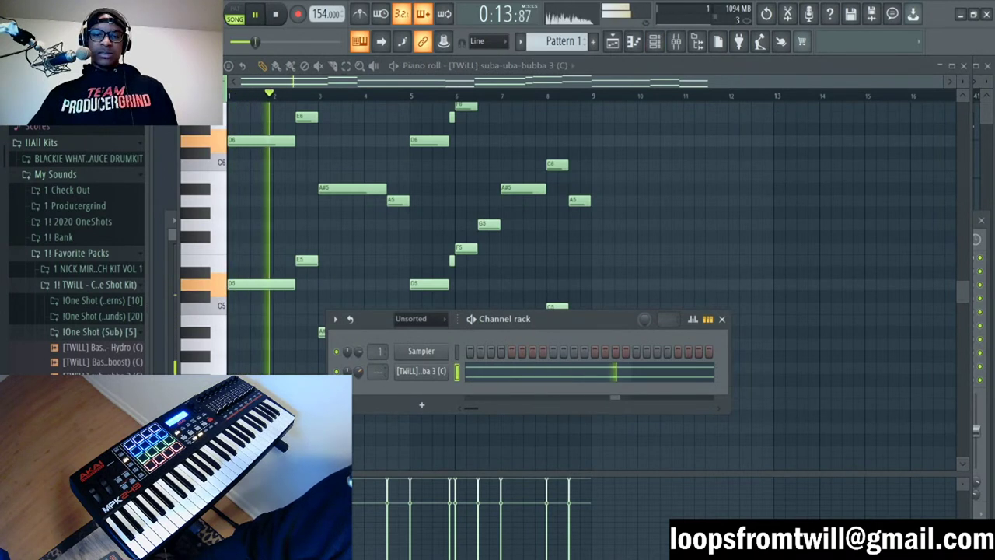
key("F6")
Step: Lower the velocities of the lower-octave sub notes, then those of the upper-octave notes, and clear the selection
scroll(666, 234, "up", 2)
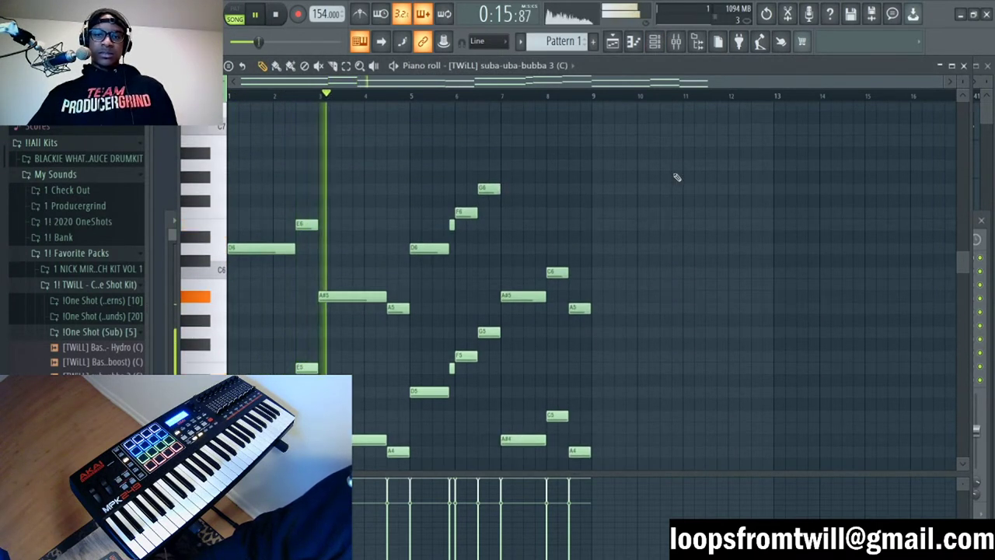
scroll(614, 381, "down", 2)
left_click_drag(609, 218, 237, 467)
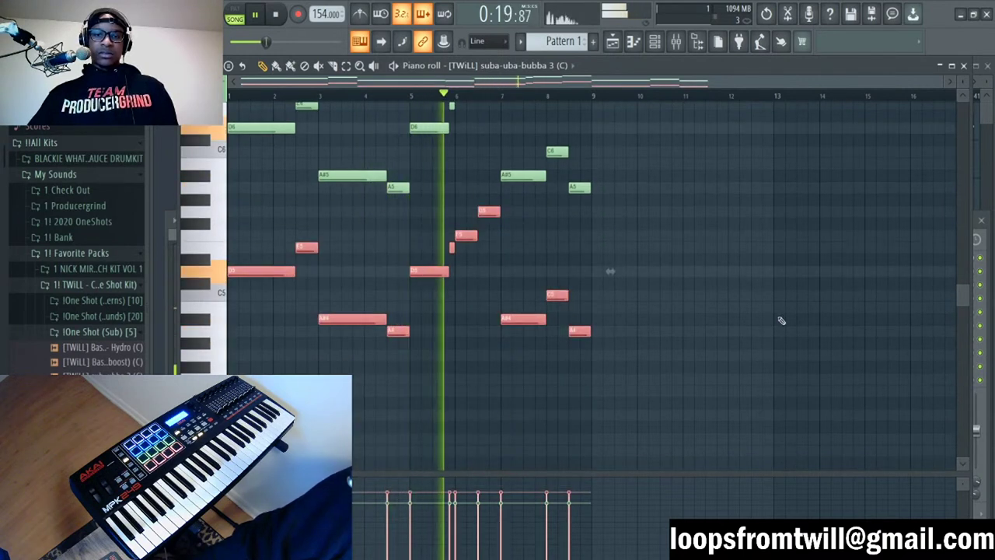
scroll(693, 319, "up", 4)
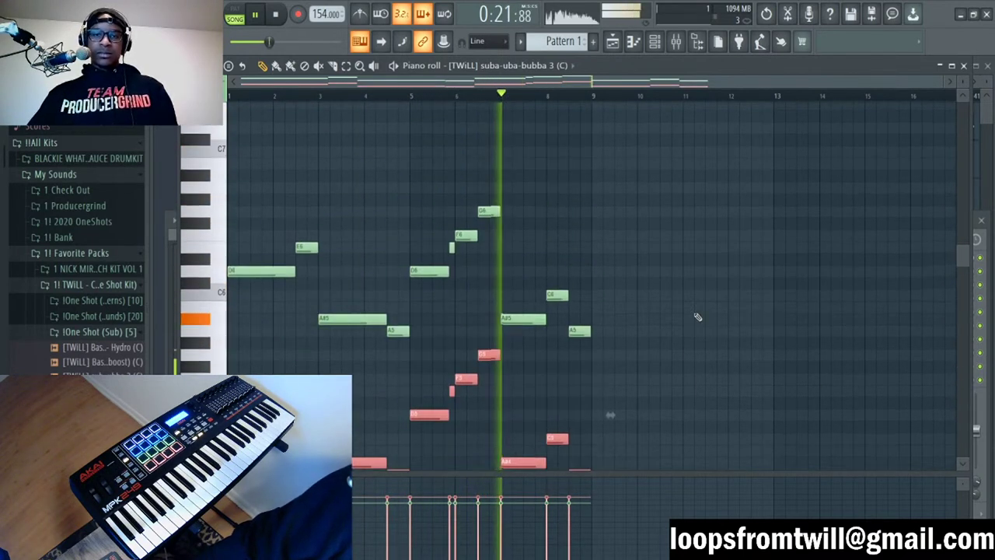
left_click_drag(653, 184, 268, 342)
scroll(648, 406, "up", 3)
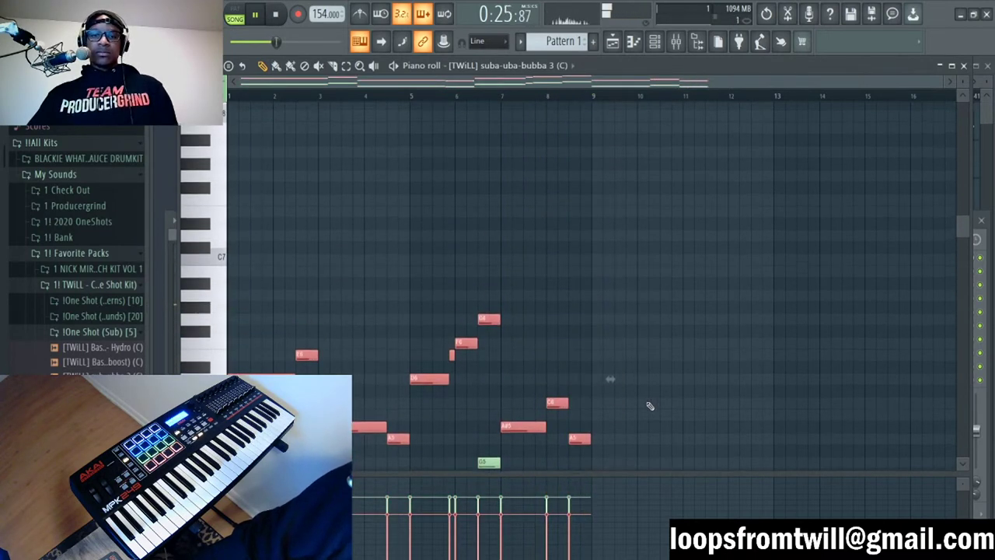
scroll(670, 375, "down", 4)
left_click(670, 376)
Step: Return to the playlist, load LABS (32 Bit) with the Soft Piano preset on Insert 1, and move its window into full view
key("F7")
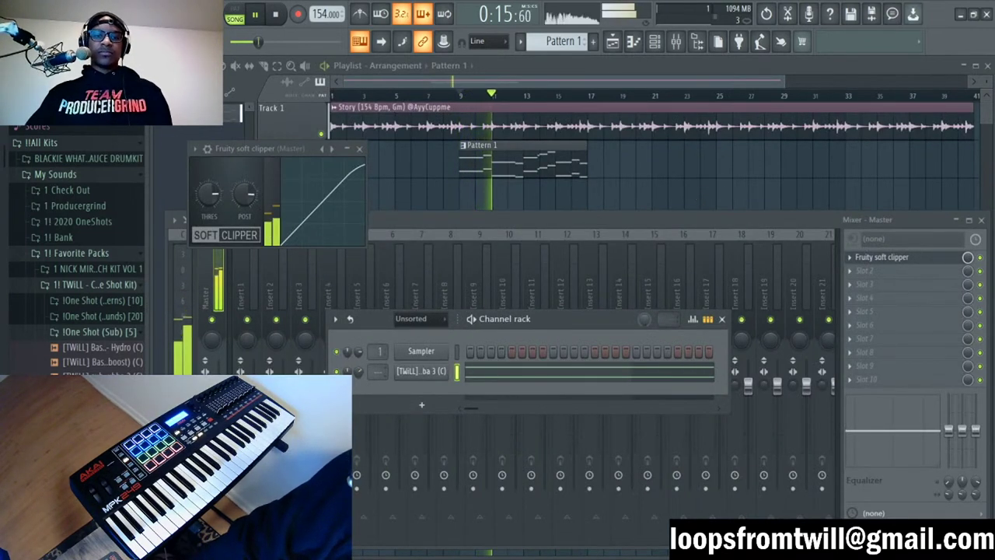
key("F5")
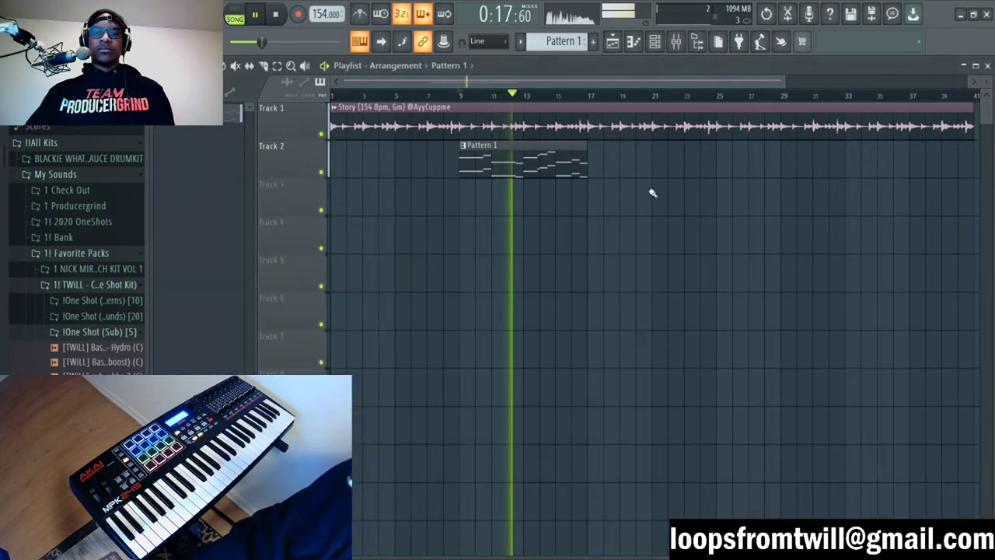
key("F6")
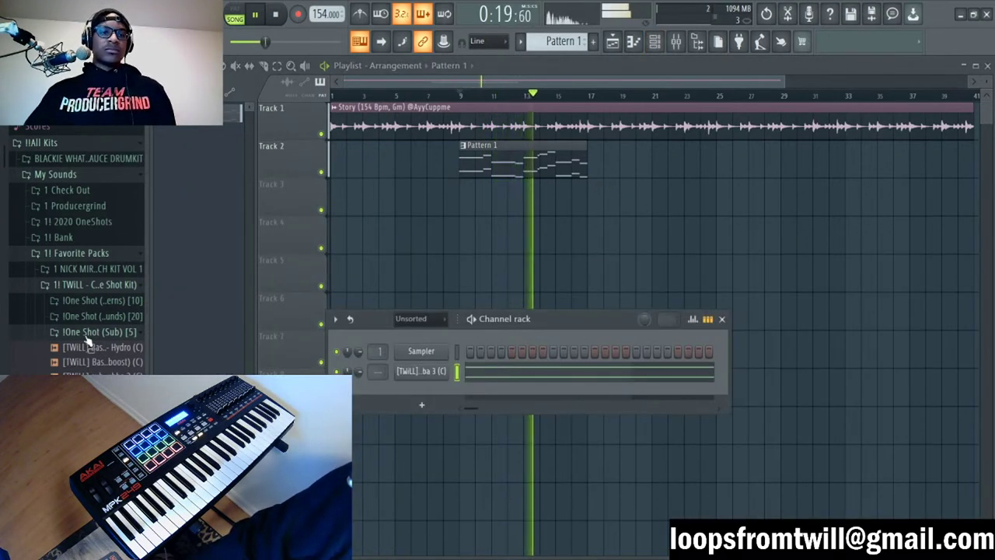
key("F6")
key("F6")
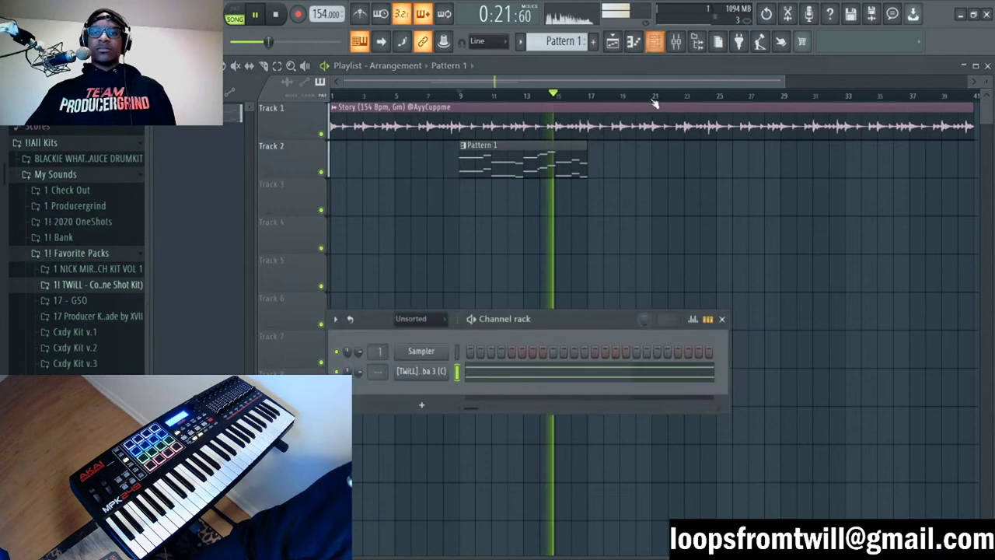
left_click(432, 353)
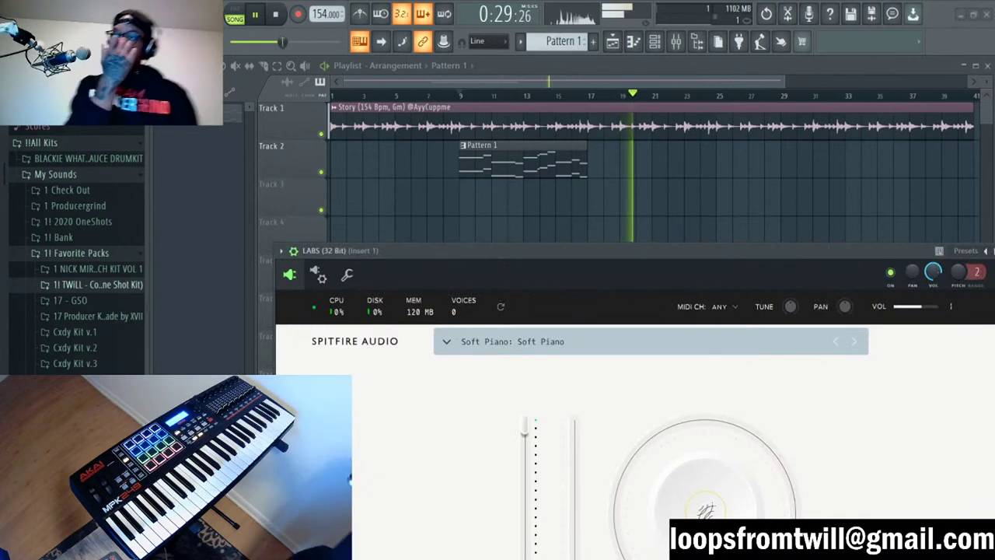
left_click_drag(609, 249, 501, 117)
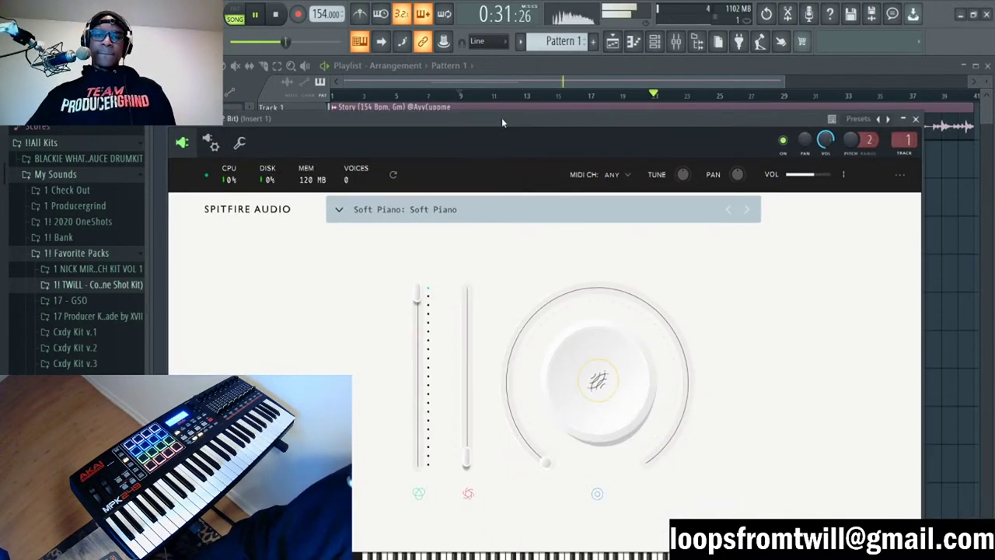
Step: Audition Modular Pianos: 01 Granular Piano in LABS, and switch to the 02 Granular Wurli preset
left_click(338, 218)
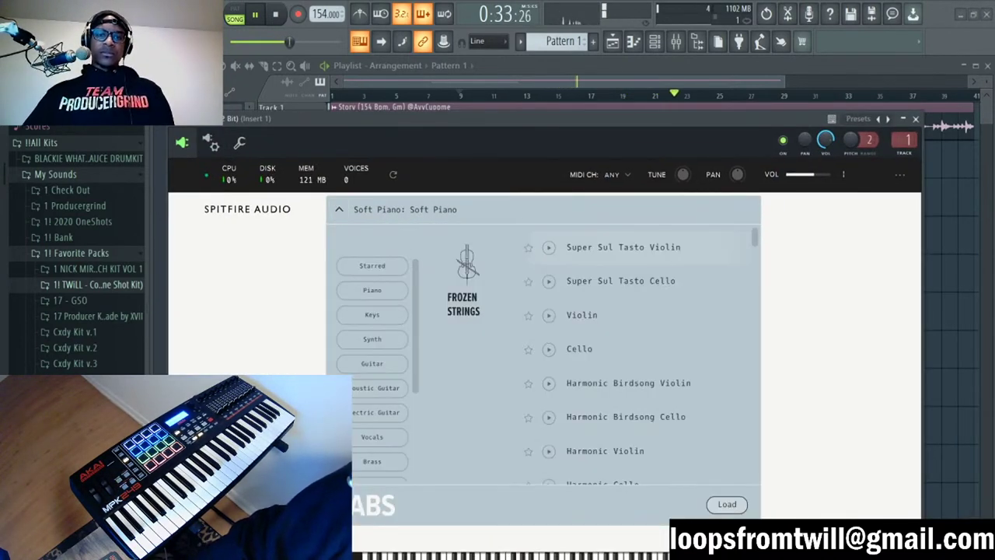
left_click(372, 339)
double_click(611, 246)
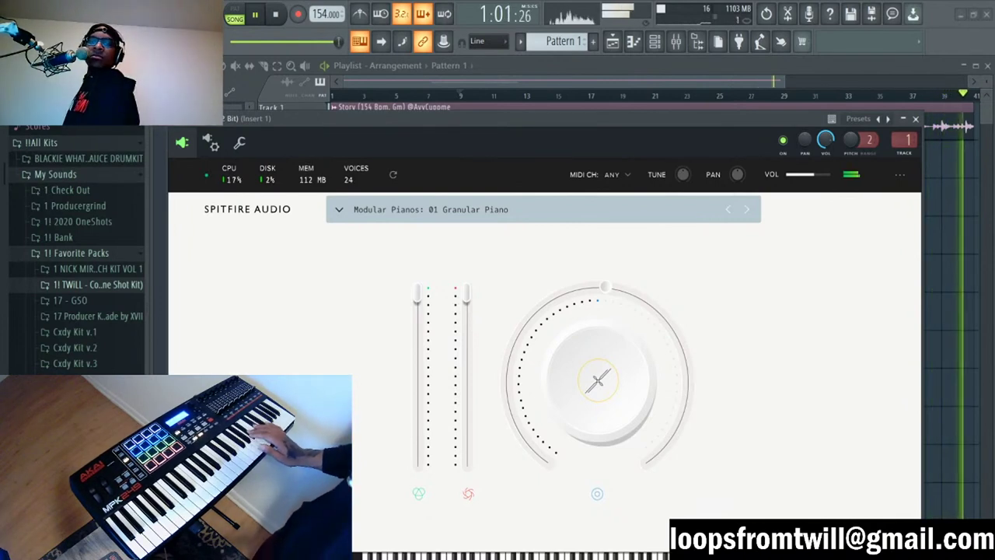
left_click(746, 210)
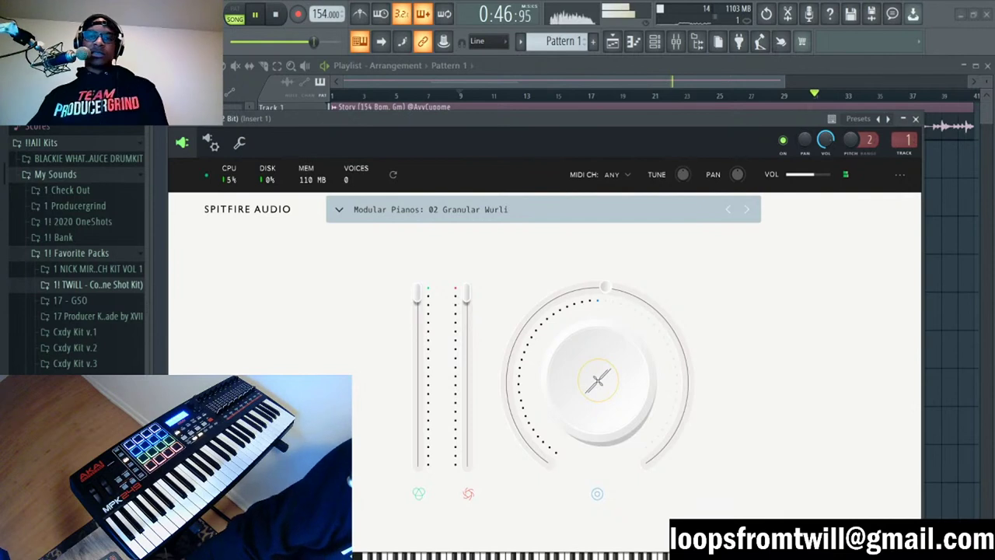
Step: Close the LABS window and place an empty Pattern 2 clip on Track 3, extended from bar 9 to bar 25
key("Escape")
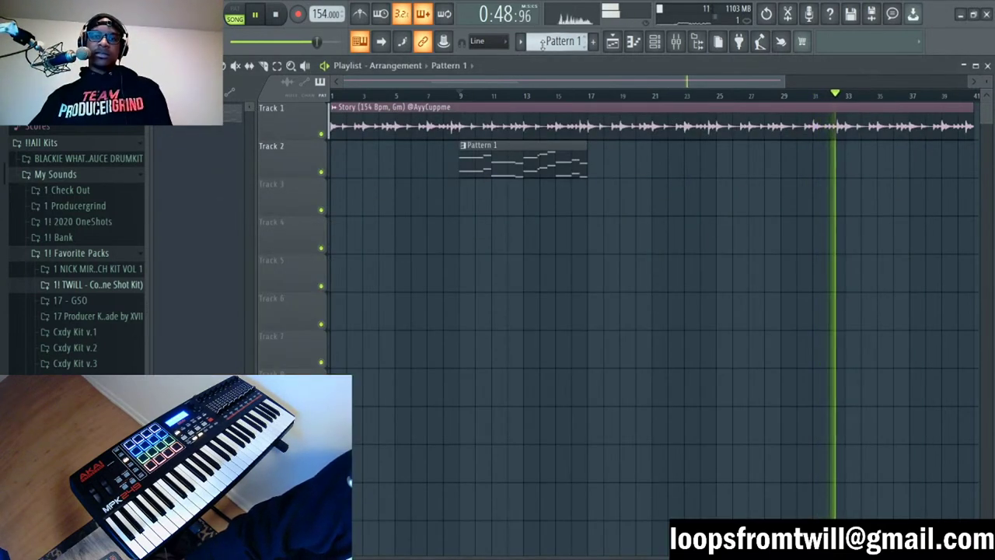
scroll(542, 45, "down", 1)
left_click(467, 198)
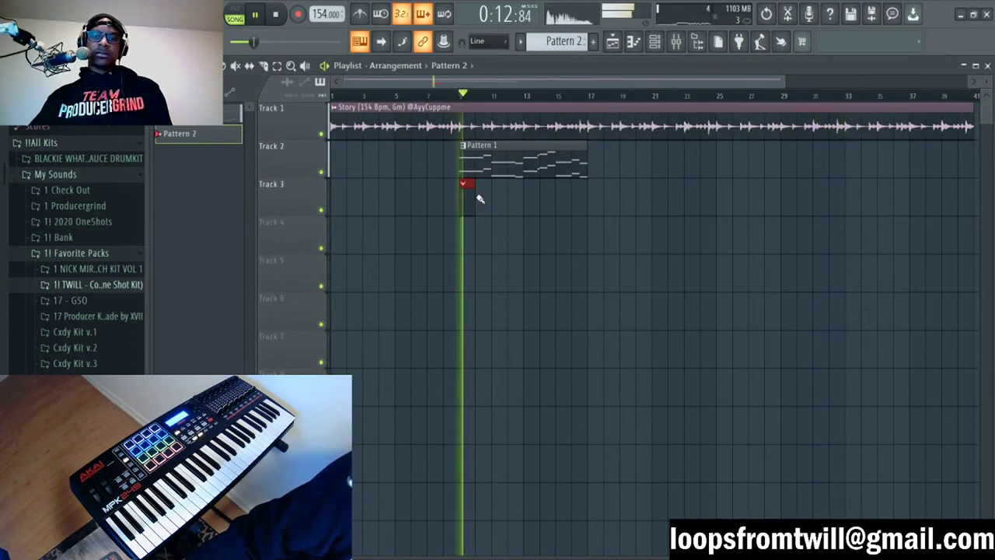
left_click_drag(480, 199, 716, 201)
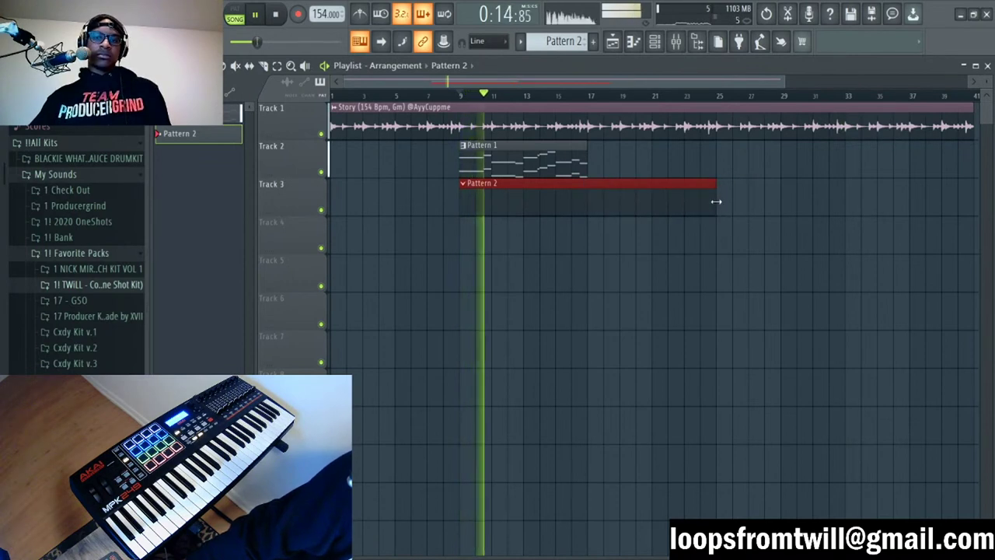
key("ctrl+d")
Step: Restart playback from bar 9, record a LABS melody across the Pattern 2 clip, and stop
key("space")
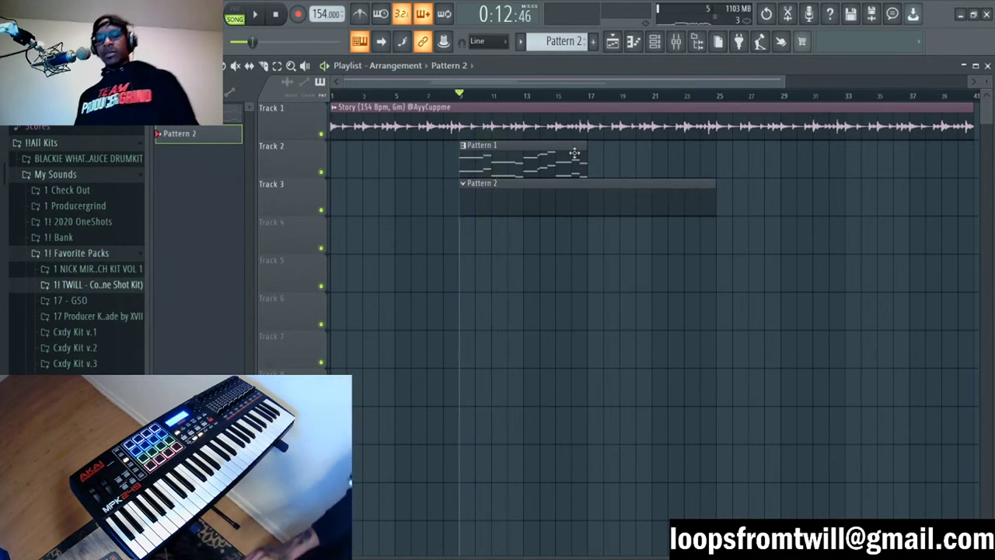
key("space")
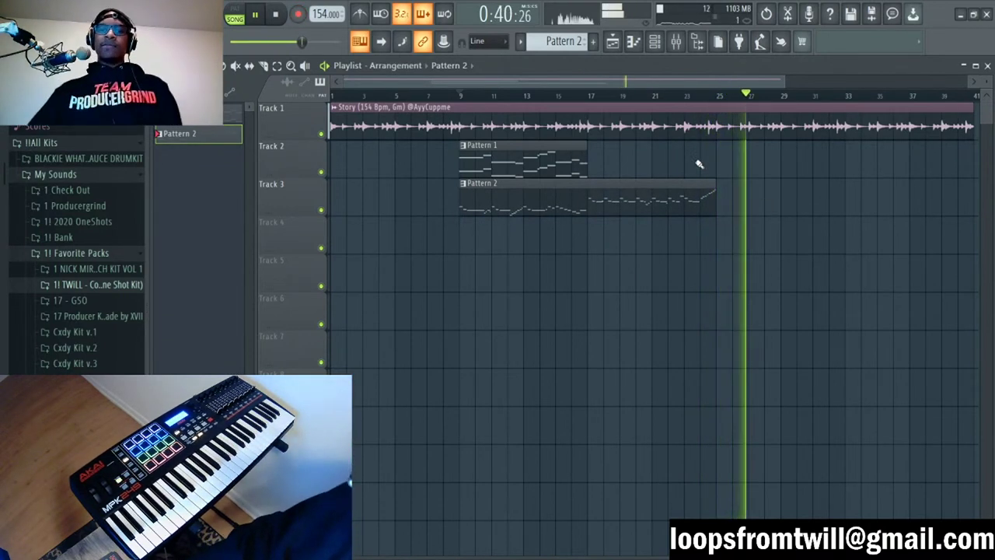
key("space")
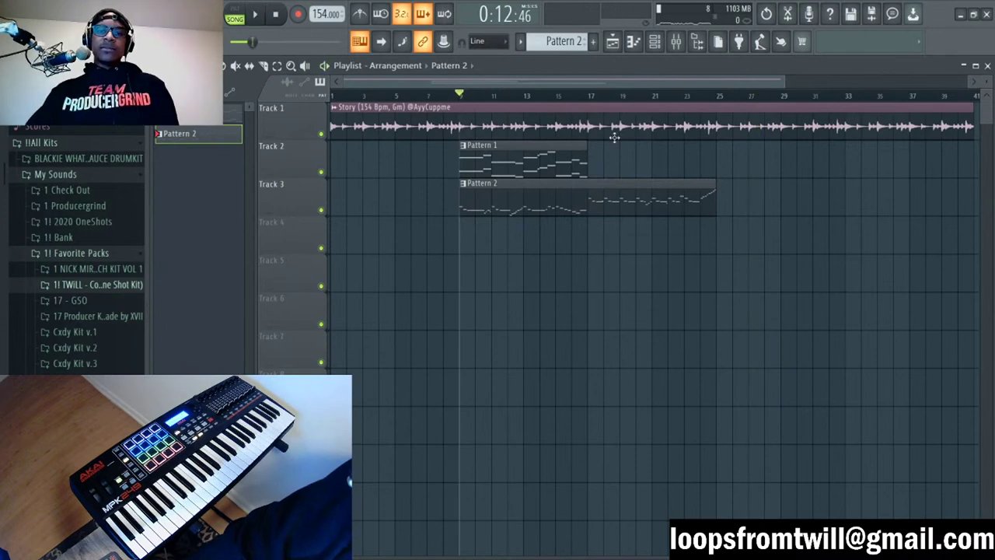
Step: Open the recorded LABS notes of Pattern 2 in the piano roll and play the song from bar 9
double_click(657, 195)
key("F6")
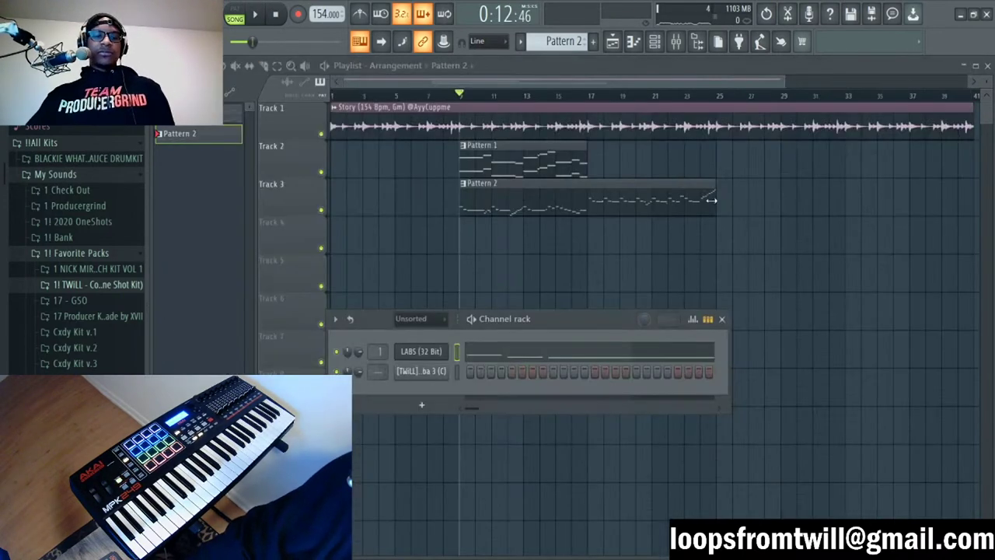
key("F6")
left_click(654, 41)
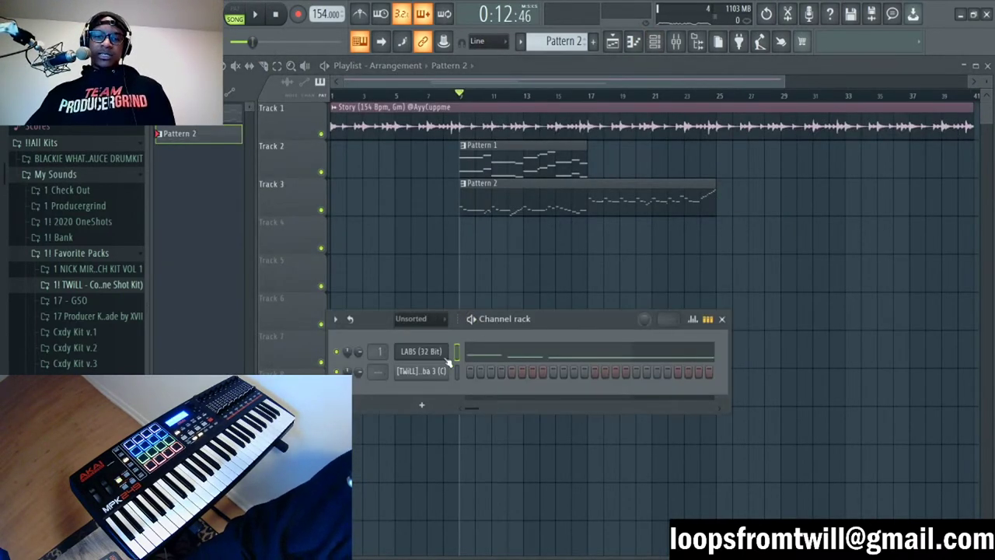
key("space")
left_click(527, 346)
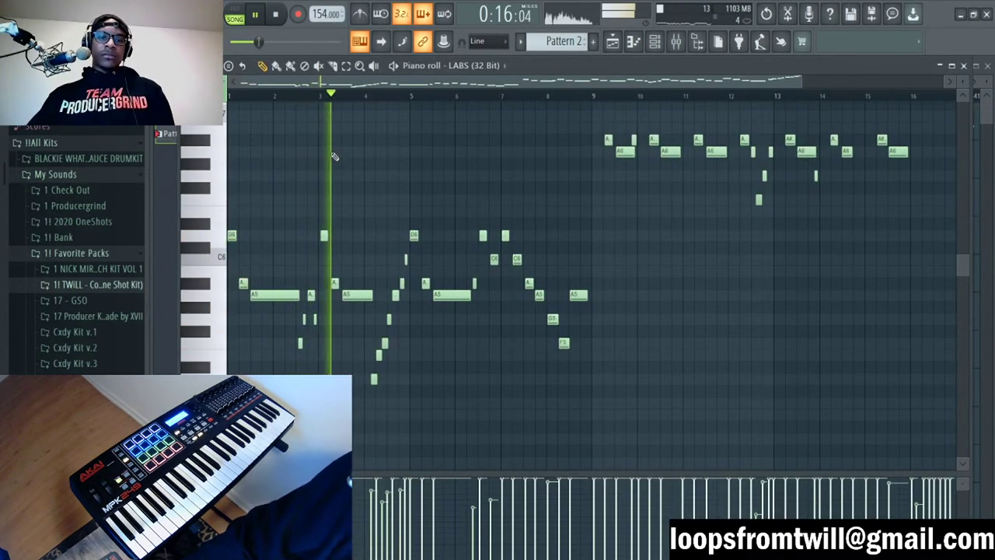
Step: Leave the piano roll, check the Insert 1 level in the mixer, and set the channel rack filter to All
key("F7")
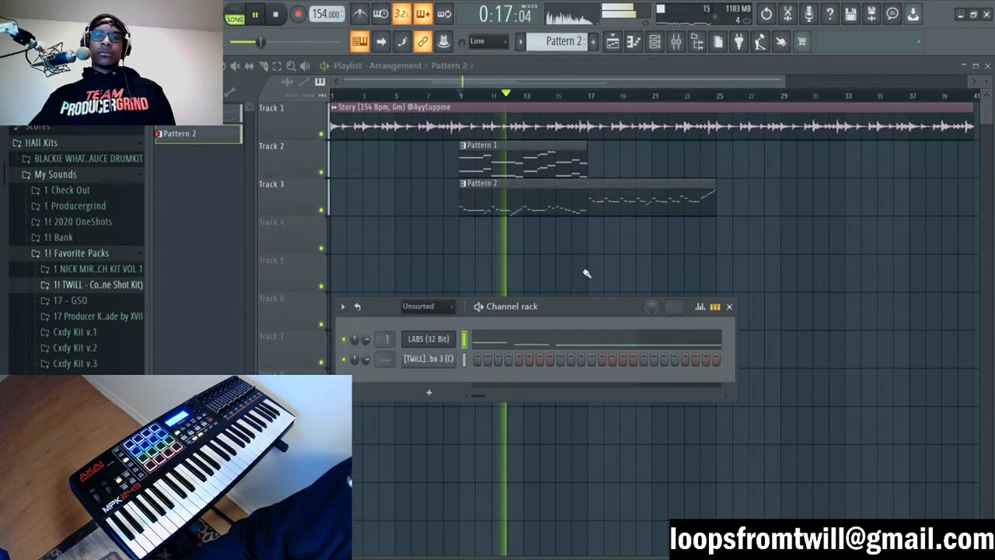
left_click(676, 41)
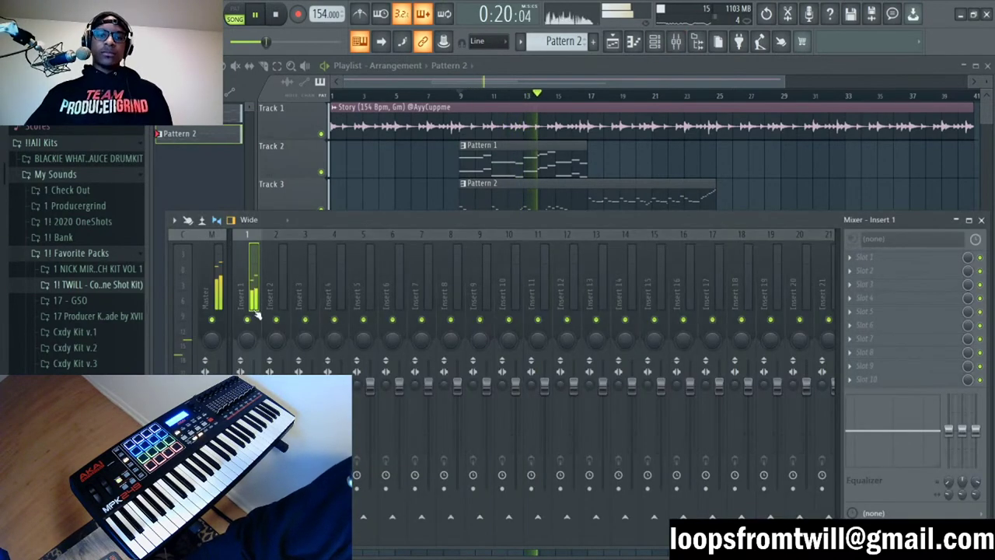
key("F9")
key("F6")
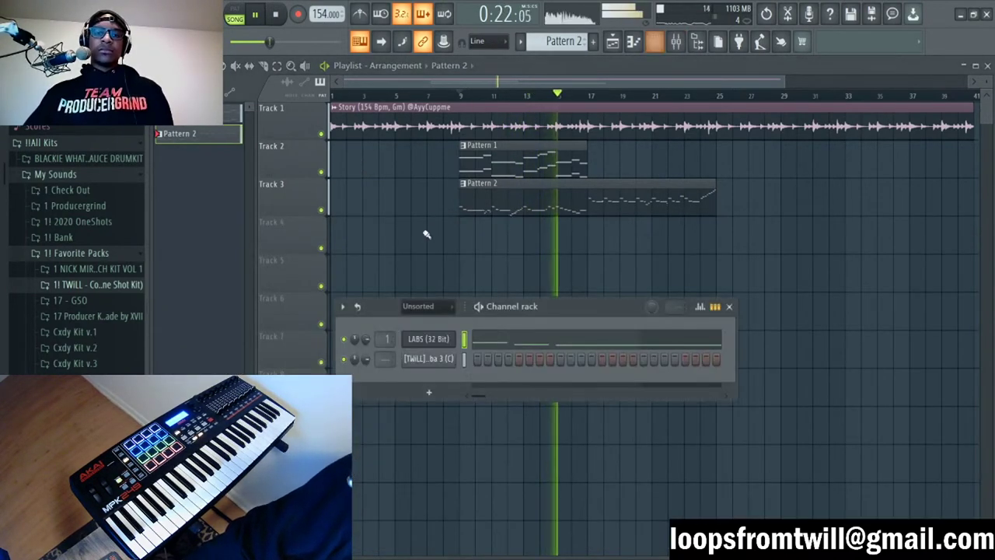
scroll(428, 307, "up", 1)
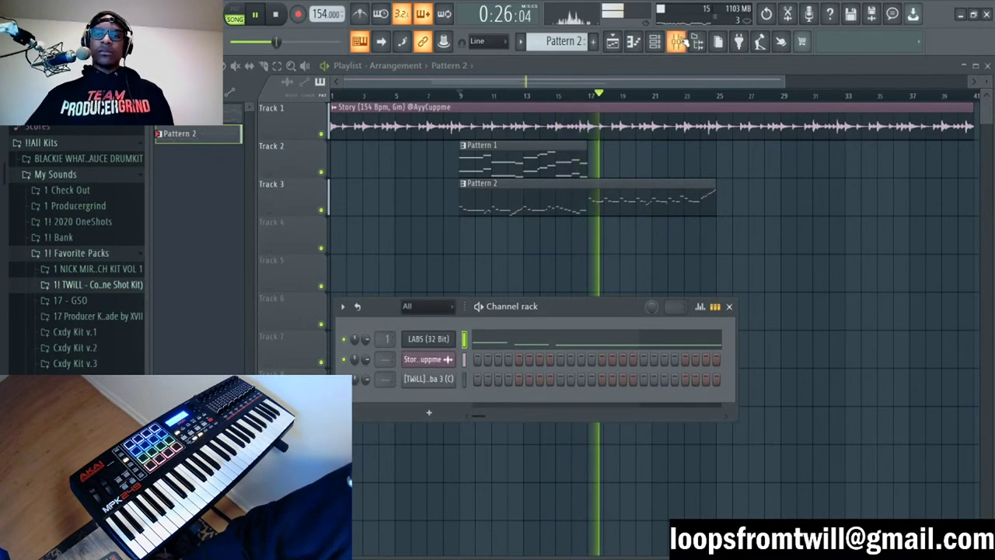
Step: Add Fruity parametric EQ 2 to Insert 1, roll off the lows and highs, dip band 4 slightly, and close the EQ
left_click(678, 42)
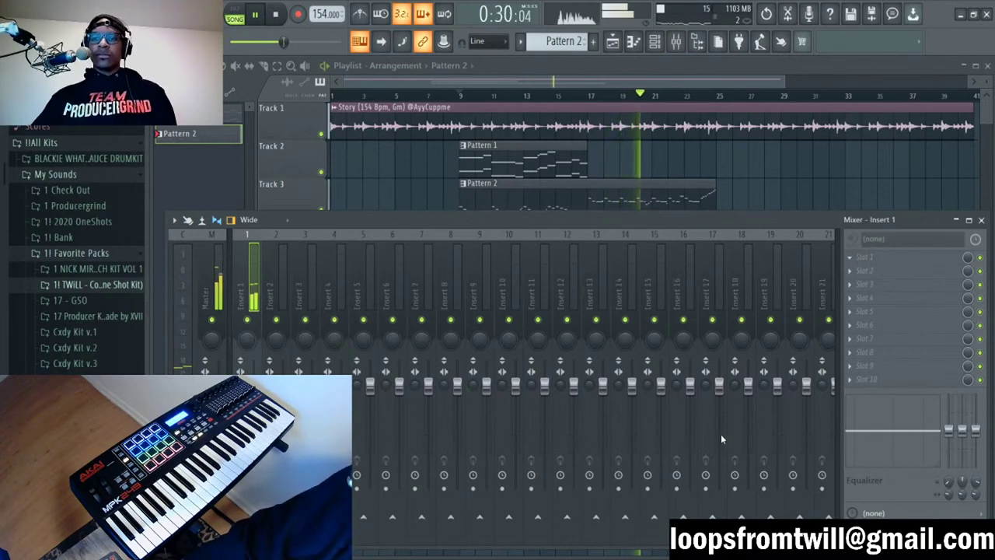
left_click_drag(494, 435, 504, 117)
left_click_drag(406, 250, 469, 285)
left_click_drag(493, 231, 465, 238)
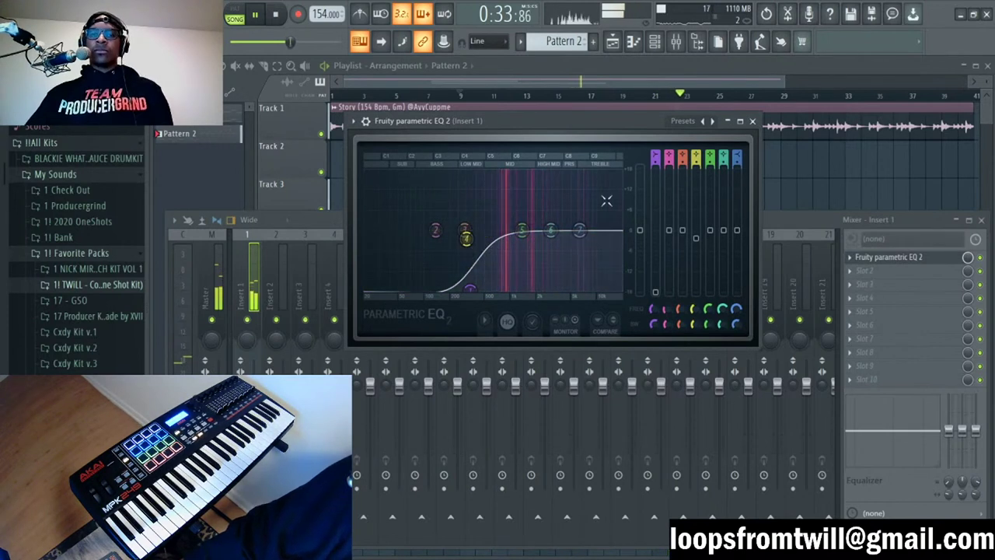
left_click_drag(579, 231, 583, 289)
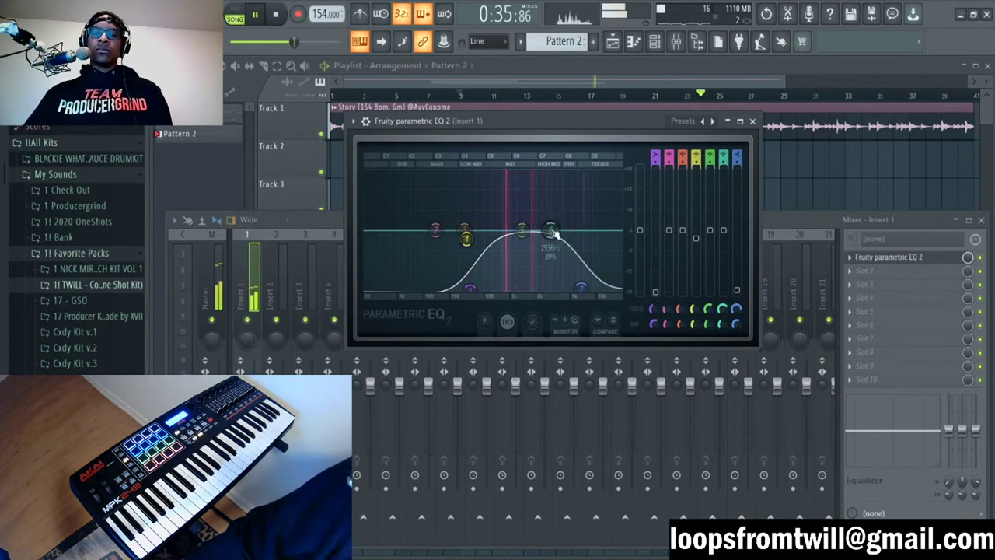
left_click(752, 121)
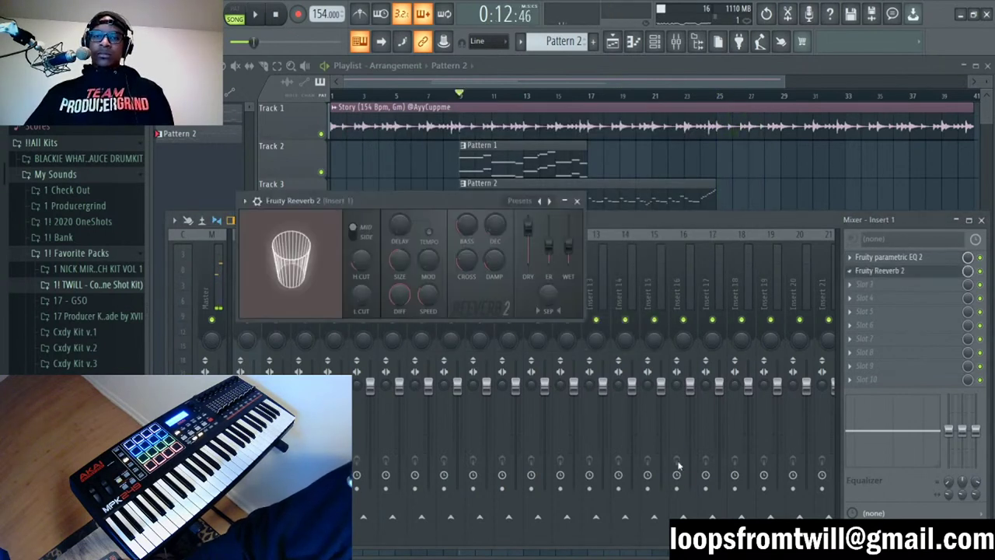
Step: Apply the Cathedral preset to Fruity Reeverb 2 on Insert 1 during playback, and close the open windows
key("space")
left_click_drag(436, 201, 494, 188)
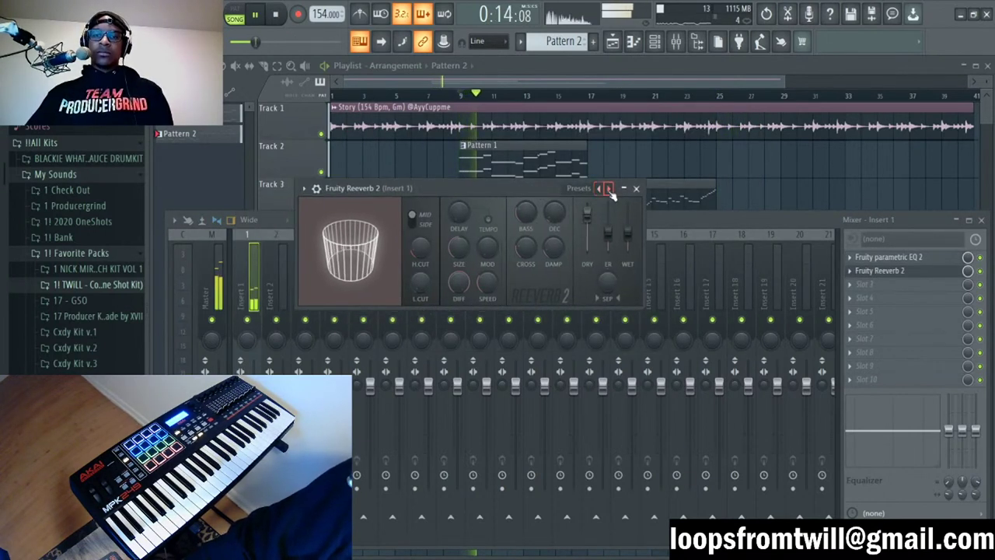
left_click(609, 189)
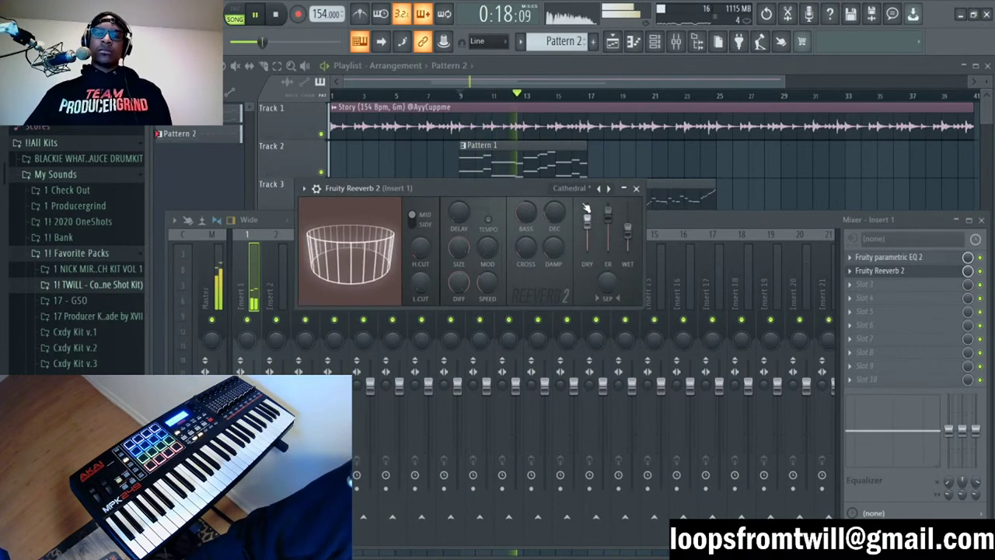
key("F12")
Step: Add an ElectraX2 channel from the channel rack and move its plugin window into full view
left_click(655, 42)
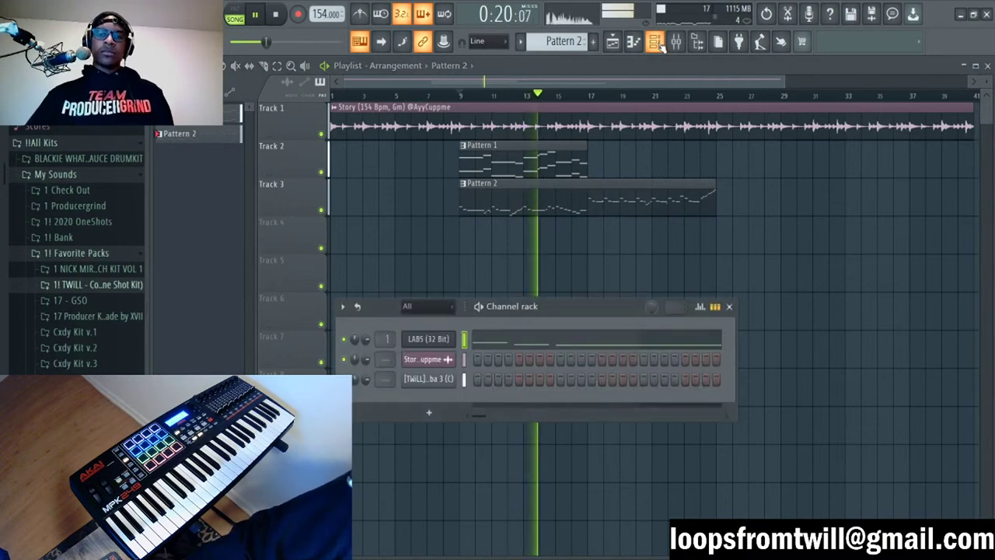
left_click(656, 42)
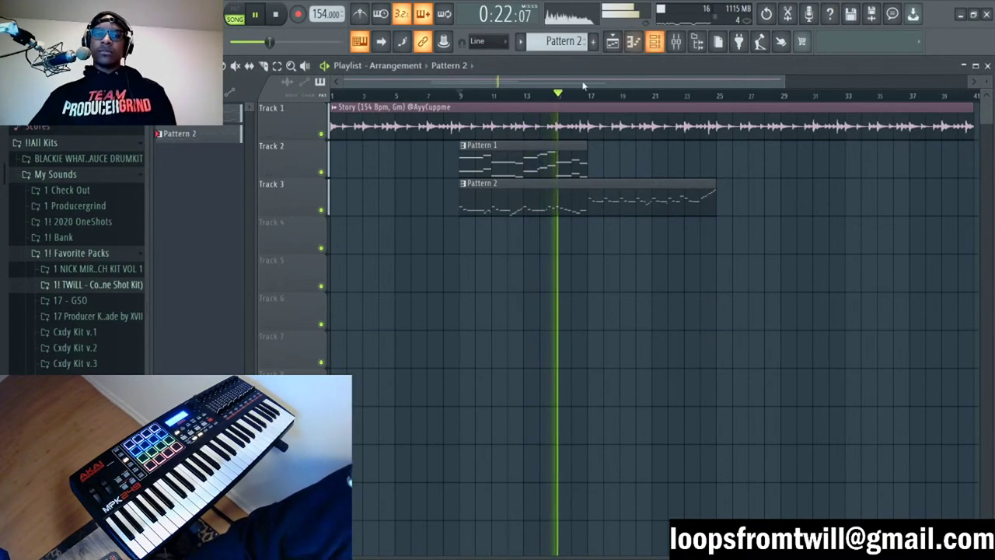
key("F6")
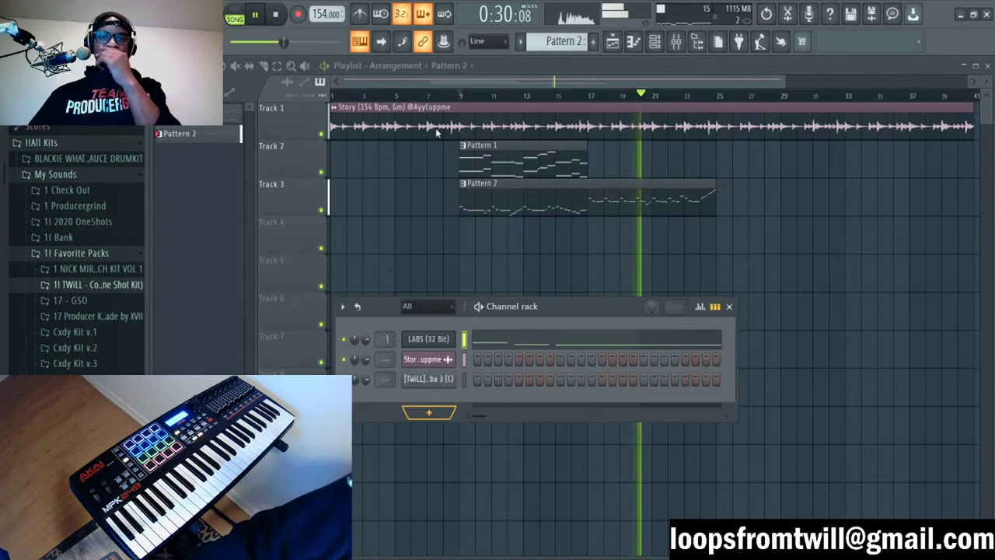
double_click(456, 208)
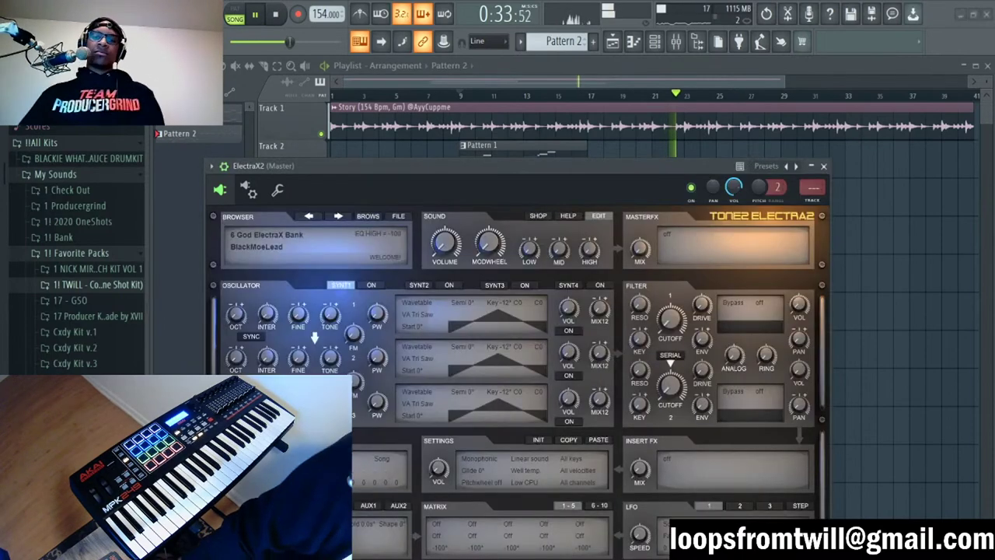
left_click_drag(607, 171, 682, 135)
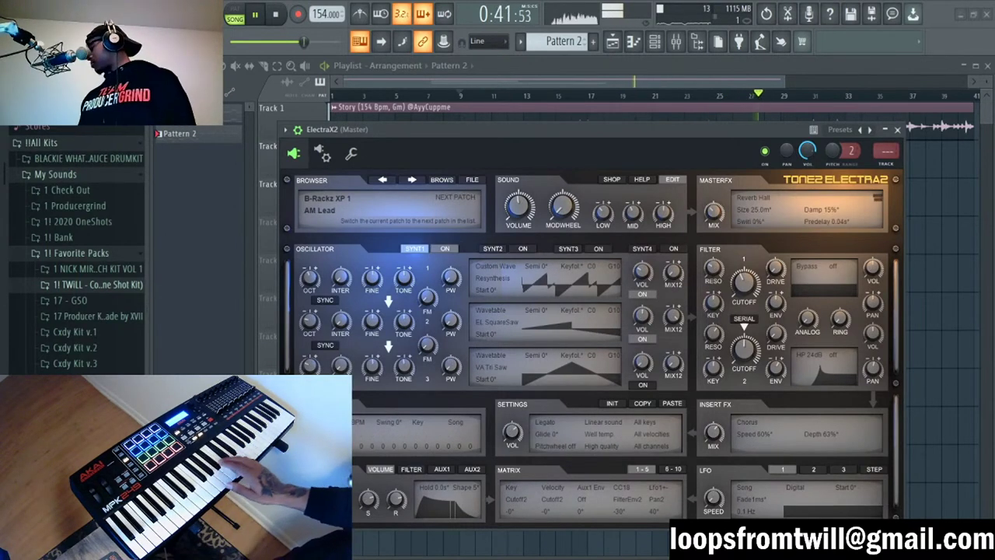
Step: Audition ElectraX2 patches in the B-Rackz XP 1 bank, stepping from AM Lead through to GhostRideArp3
left_click(412, 179)
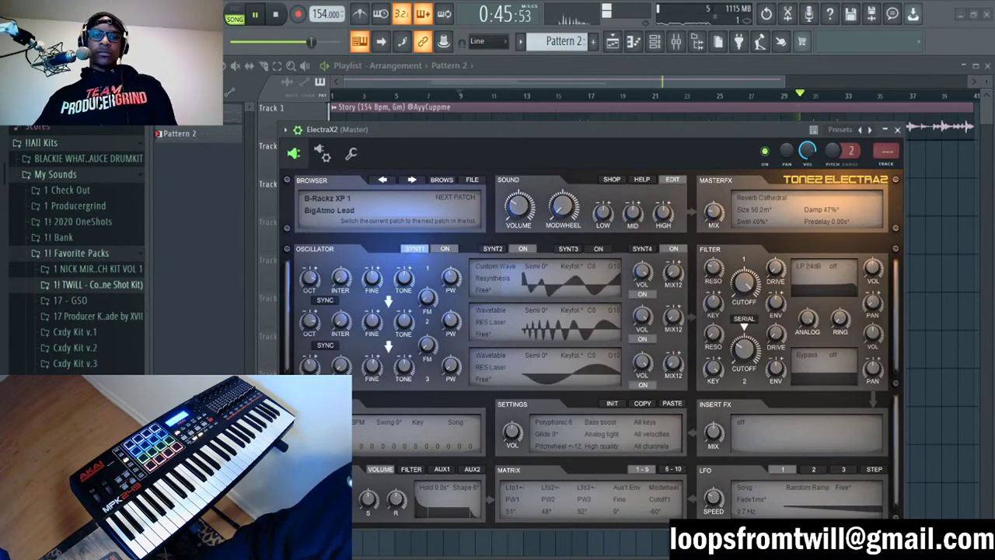
left_click(412, 180)
left_click(382, 180)
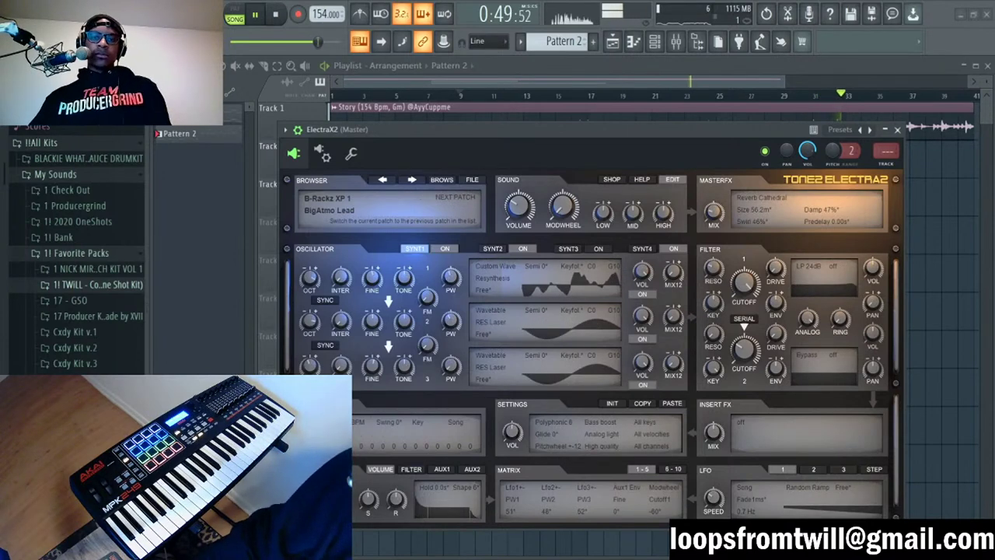
left_click(412, 179)
left_click(412, 180)
left_click(412, 179)
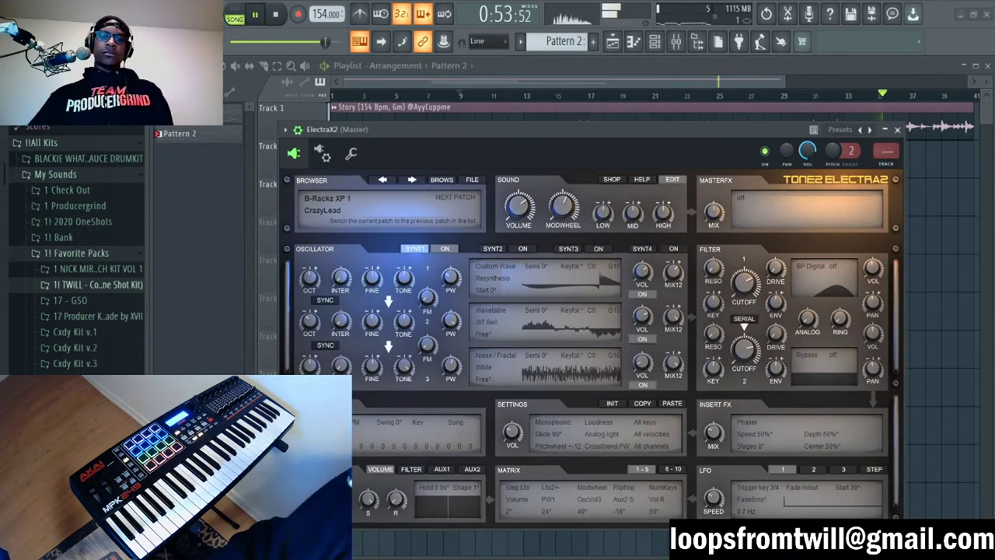
left_click(412, 180)
left_click(412, 180)
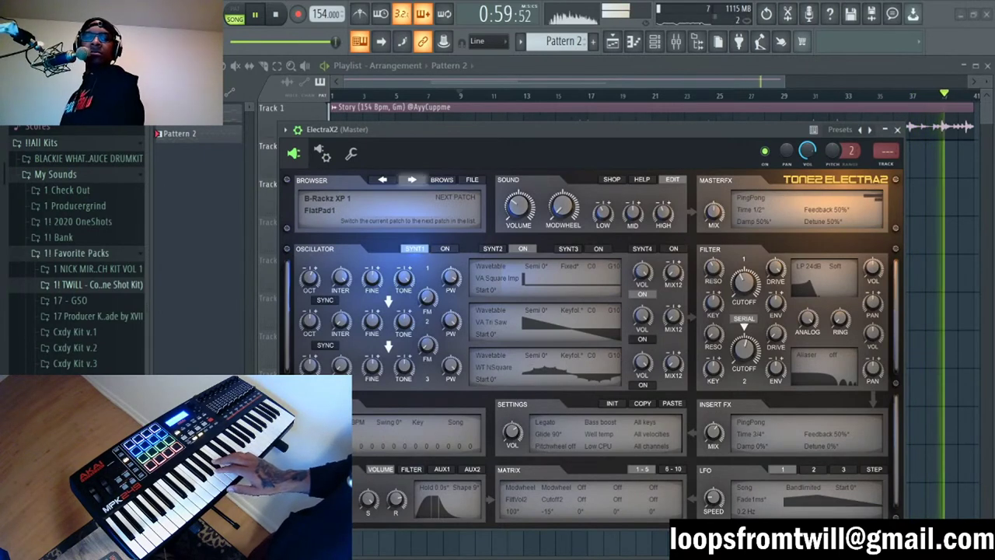
left_click(412, 180)
left_click(412, 180)
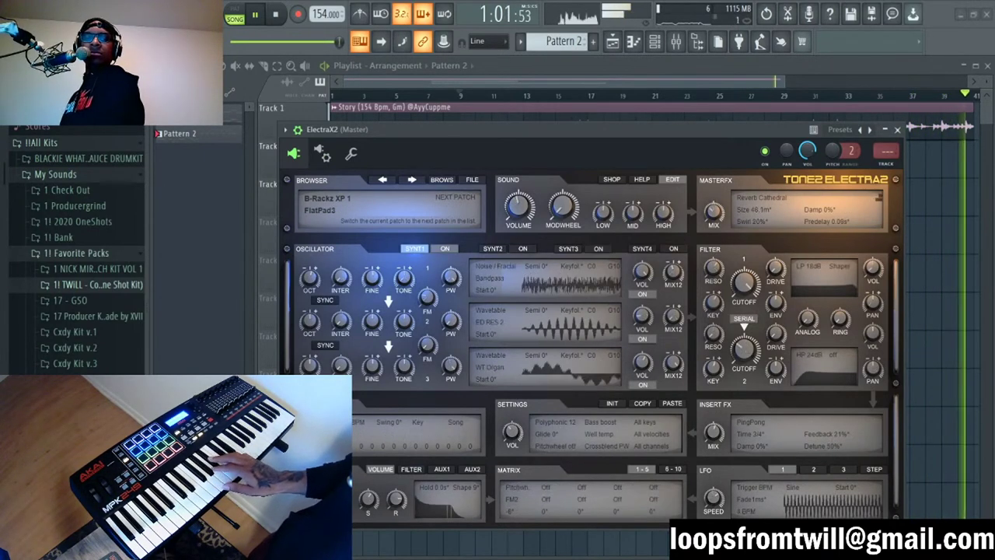
left_click(412, 180)
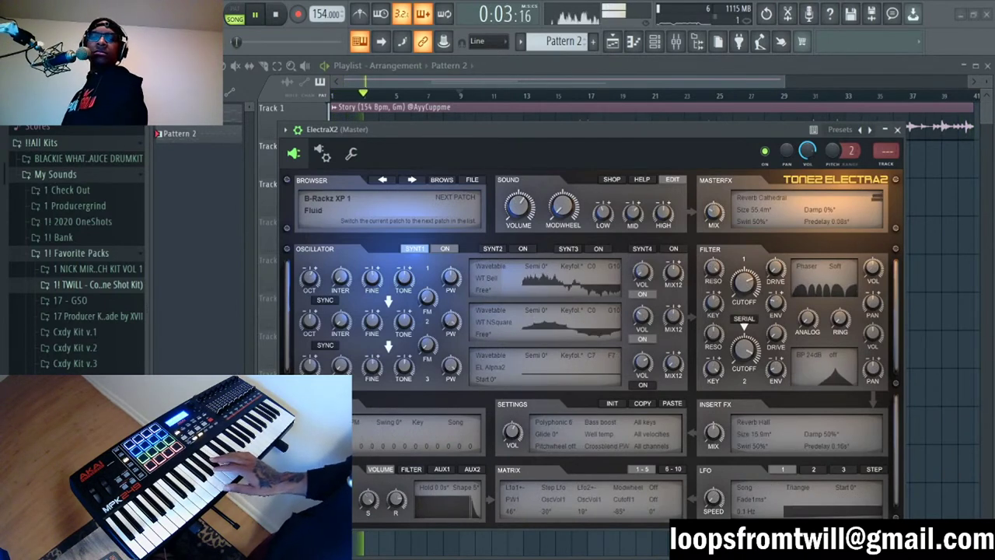
left_click(412, 179)
left_click(412, 179)
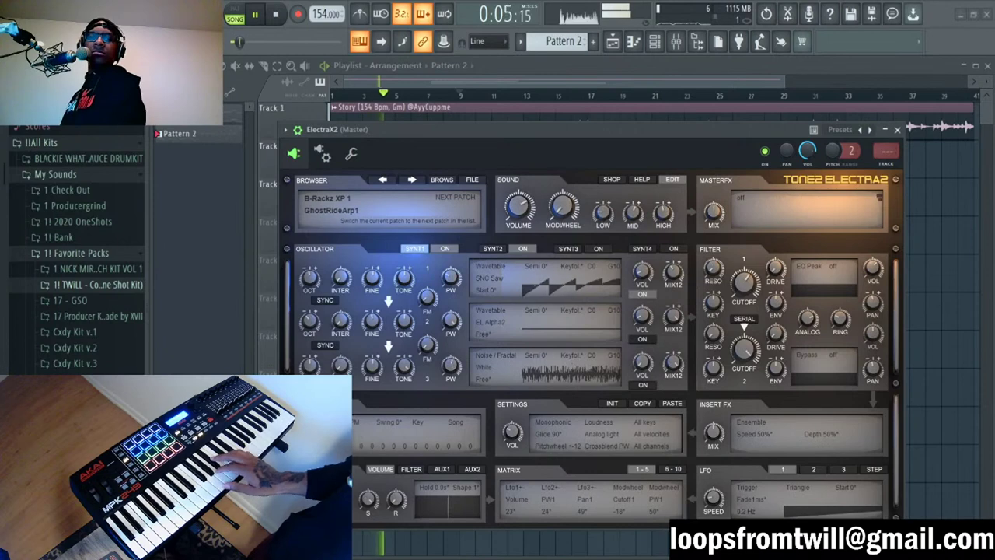
left_click(412, 179)
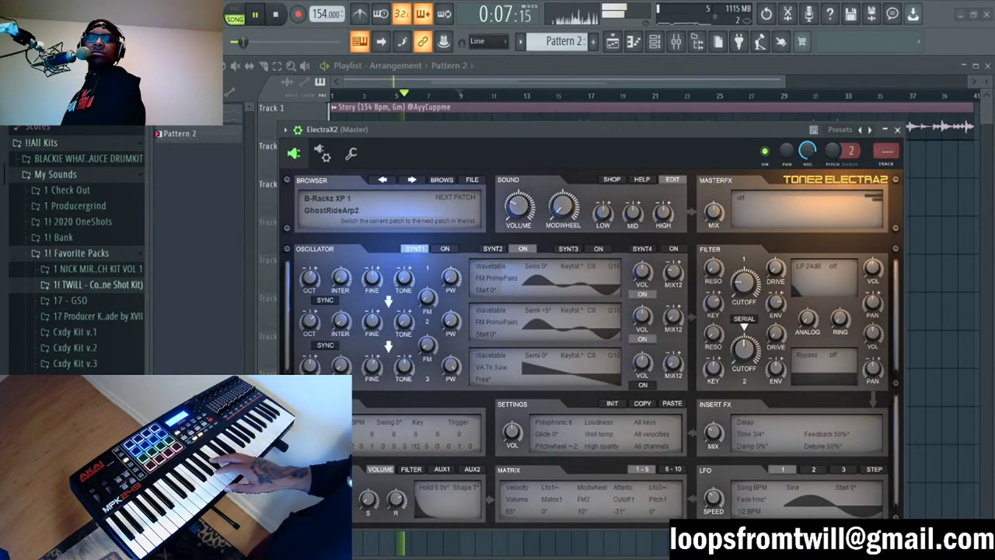
left_click(412, 179)
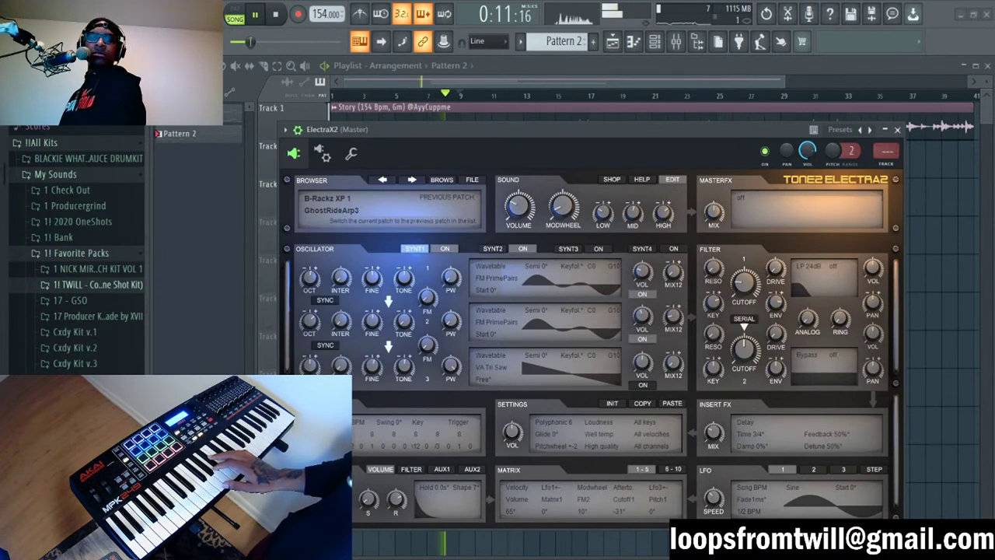
Step: Audition patches in the ElectraX2 Banana Clipz XP bank from BC Ambient Synth to BC Mars Keys, comparing the BC India patches
left_click(412, 179)
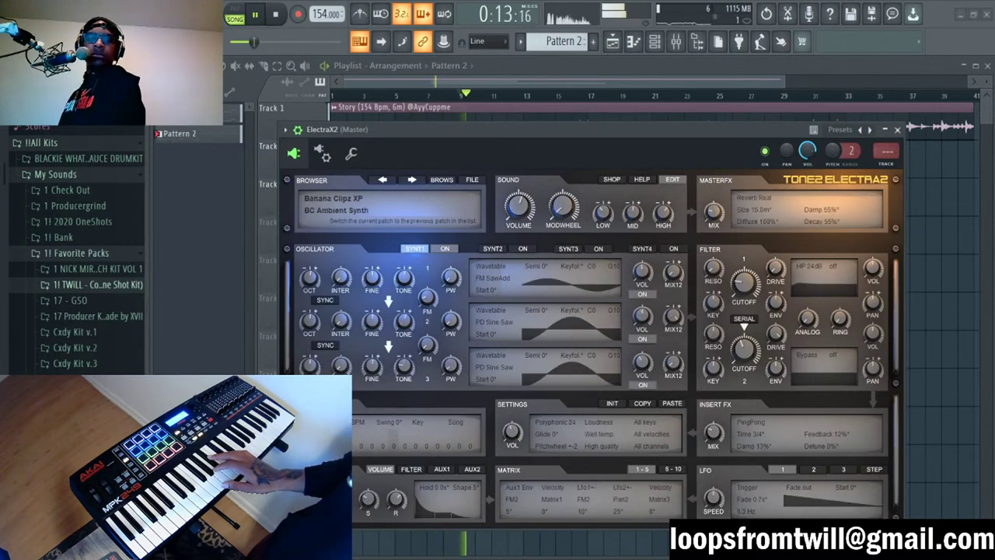
left_click(412, 180)
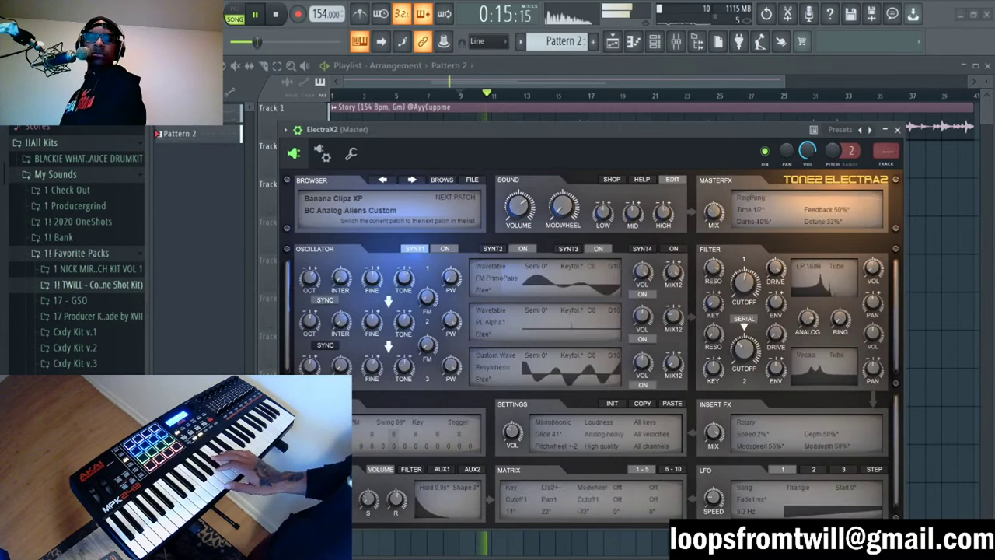
left_click(412, 180)
left_click(412, 180)
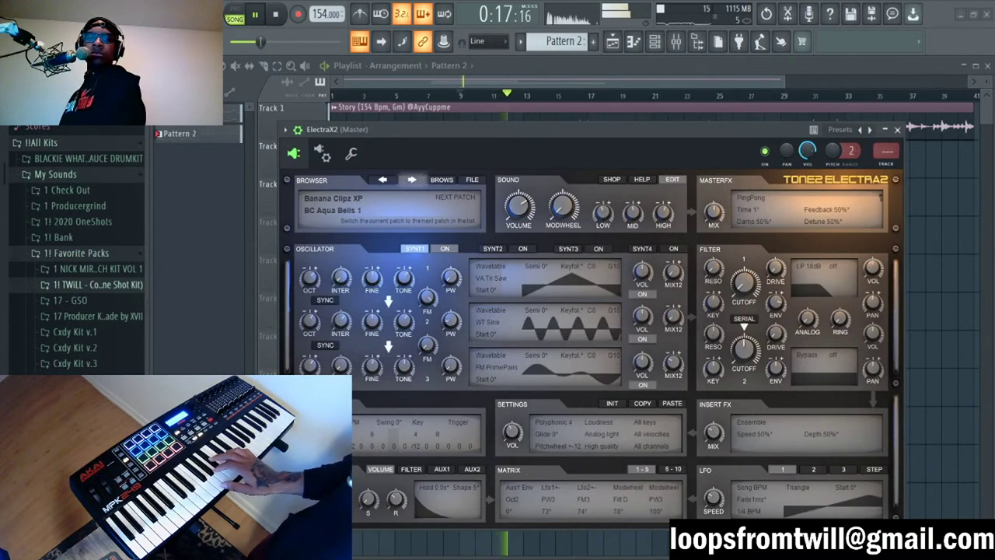
left_click(412, 179)
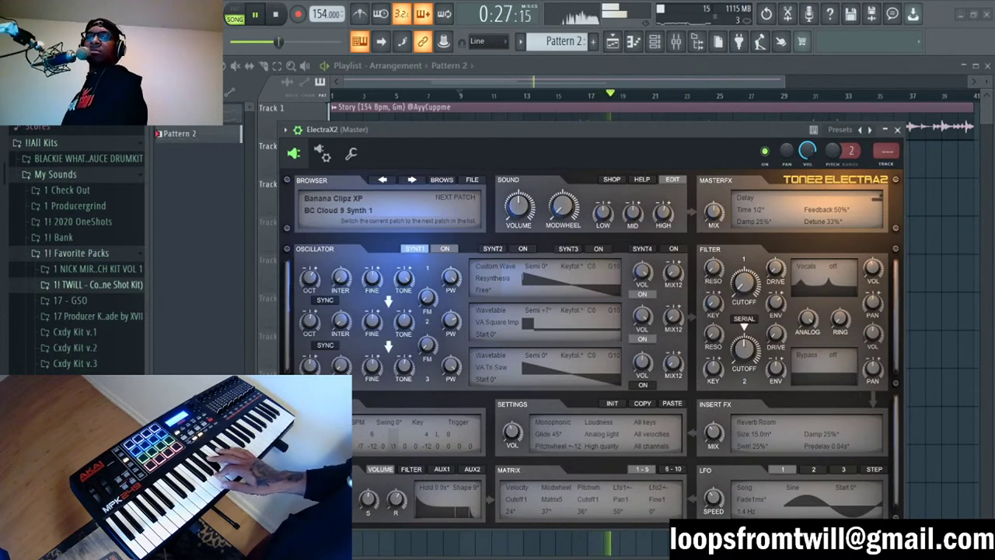
left_click(412, 179)
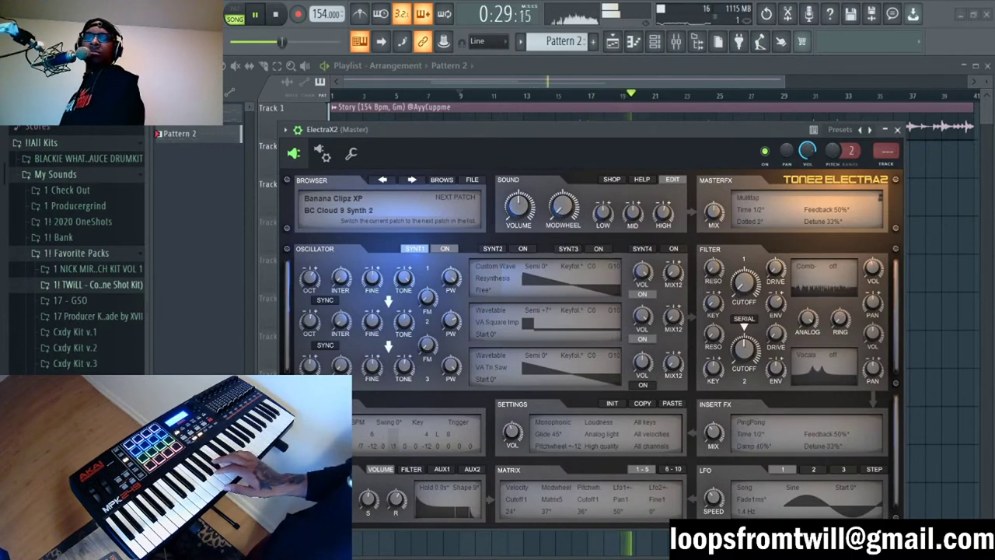
left_click(412, 179)
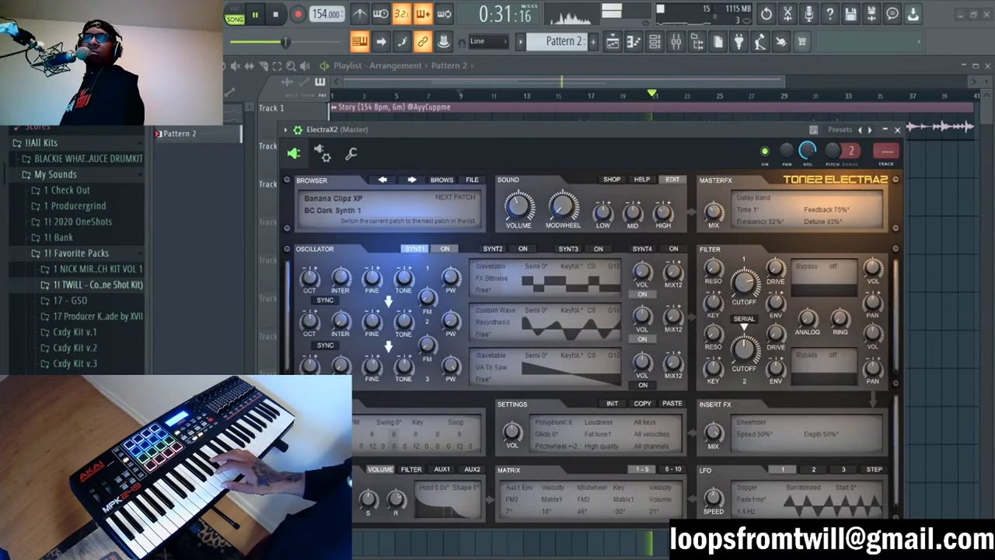
left_click(412, 180)
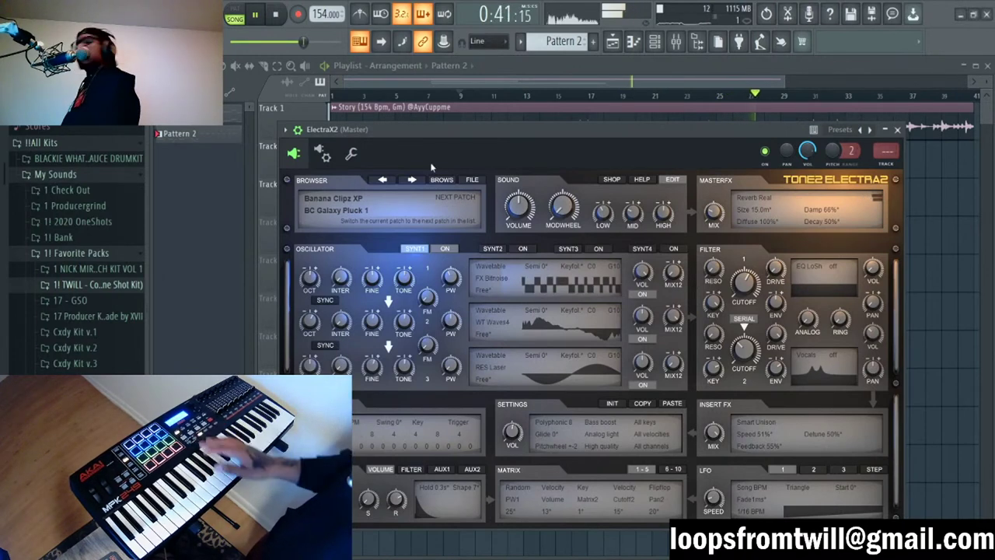
left_click(422, 180)
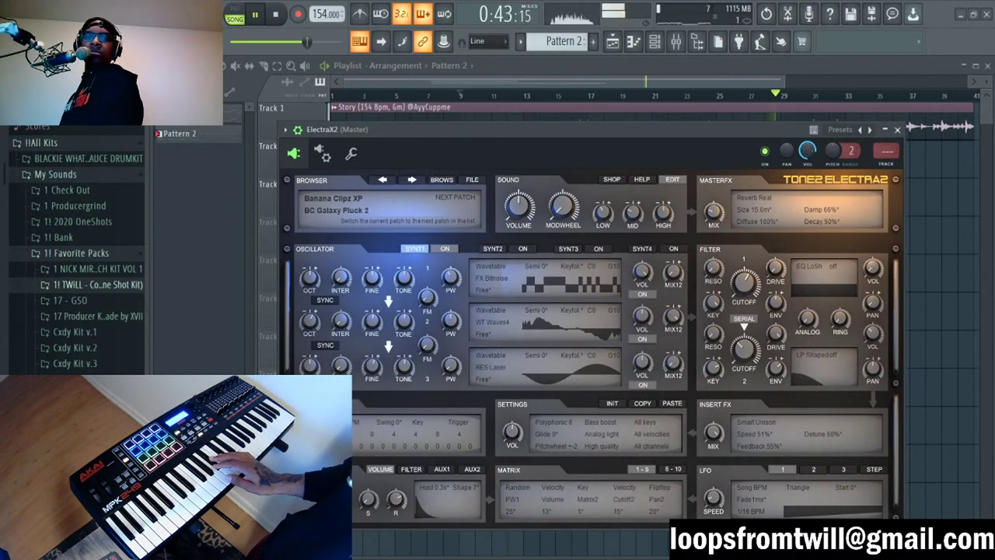
left_click(413, 180)
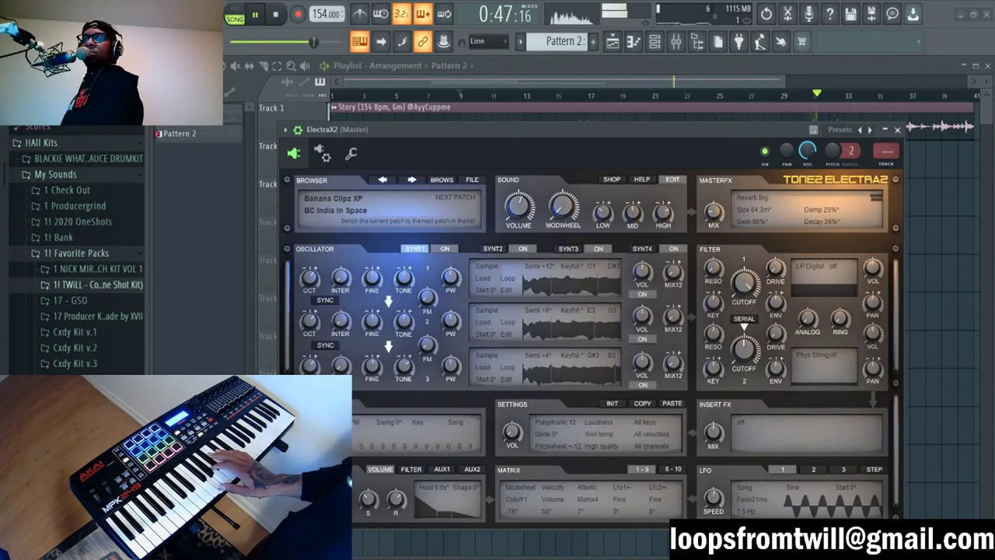
left_click(412, 180)
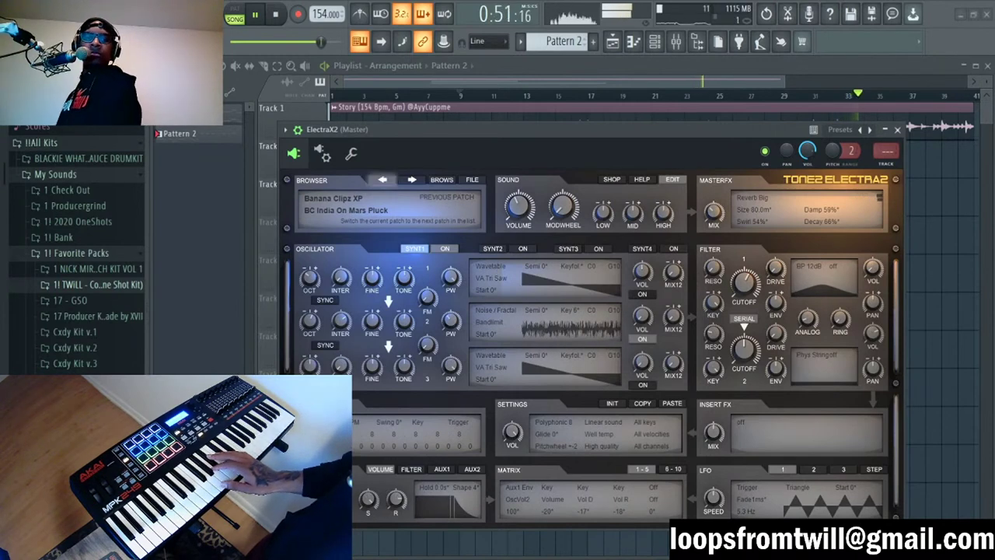
left_click(383, 180)
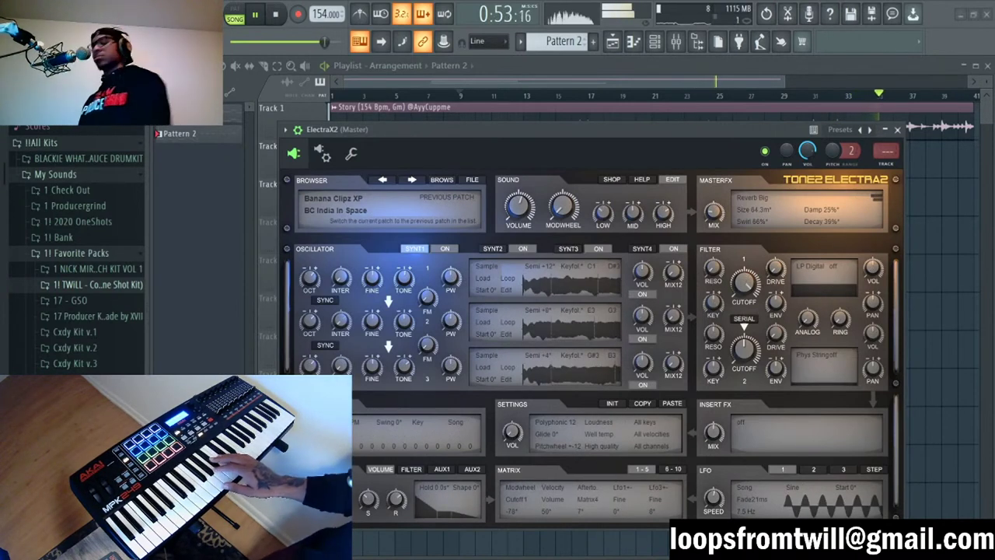
left_click(412, 179)
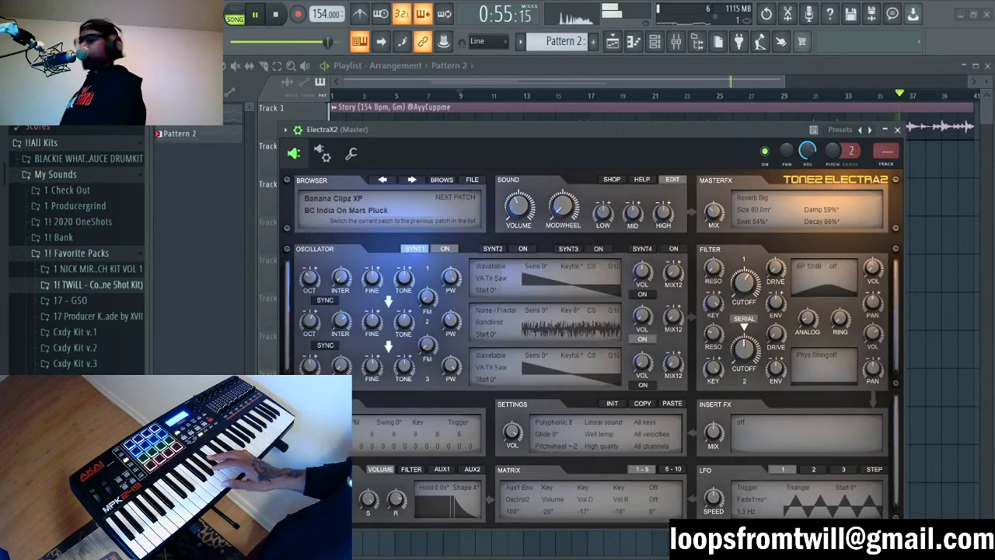
left_click(412, 180)
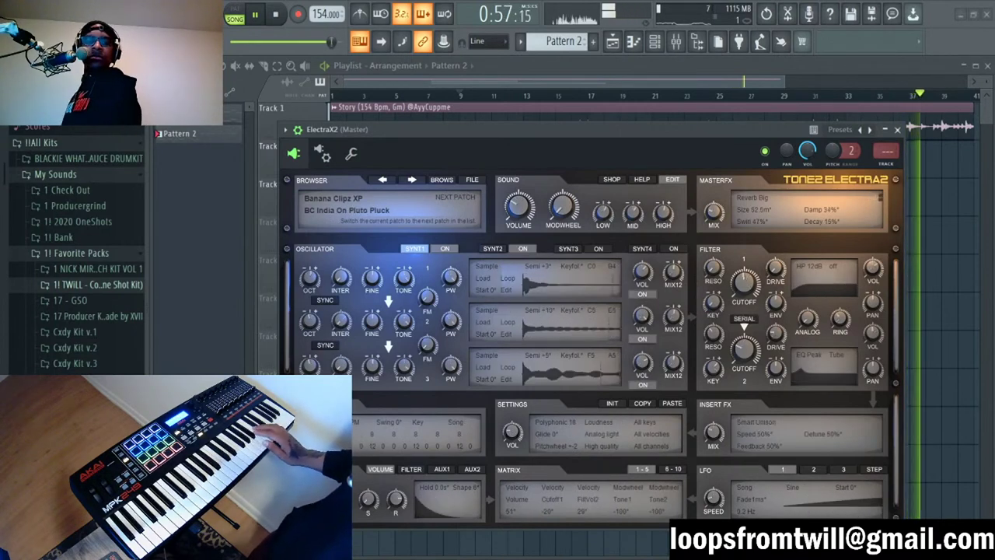
left_click(412, 180)
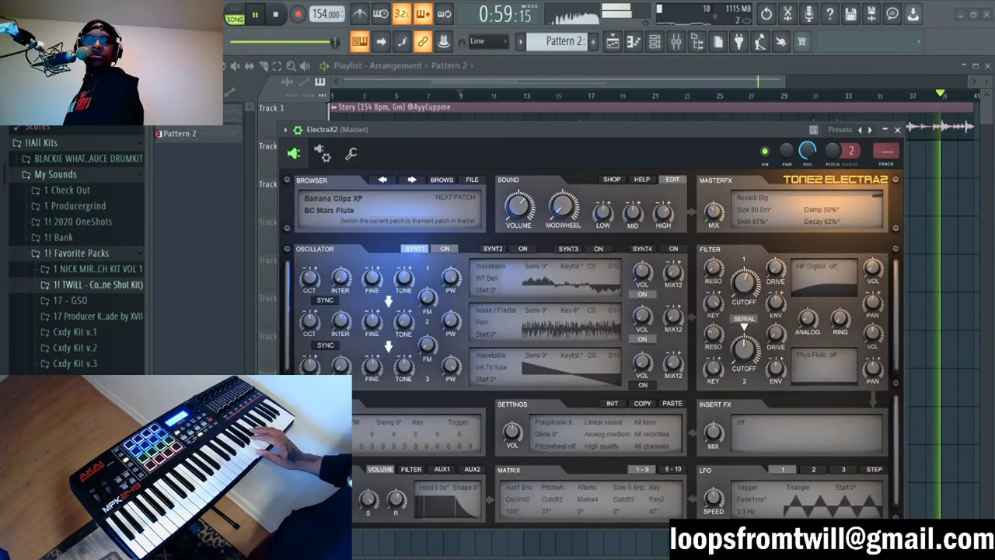
left_click(412, 179)
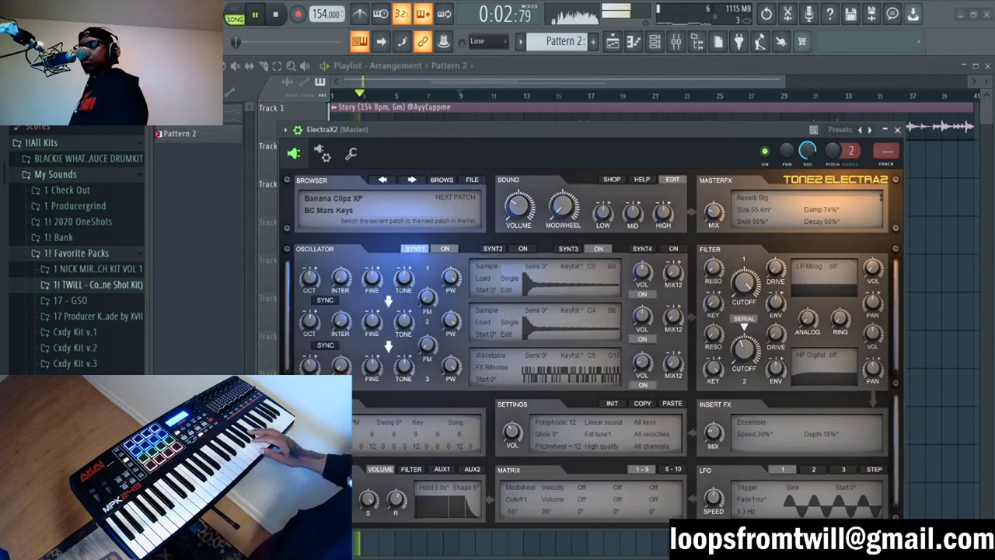
Step: Load the ARP - Balmain patch from the Dmarch Vol. IV #Domination bank, close ElectraX2, and stop playback
left_click(412, 180)
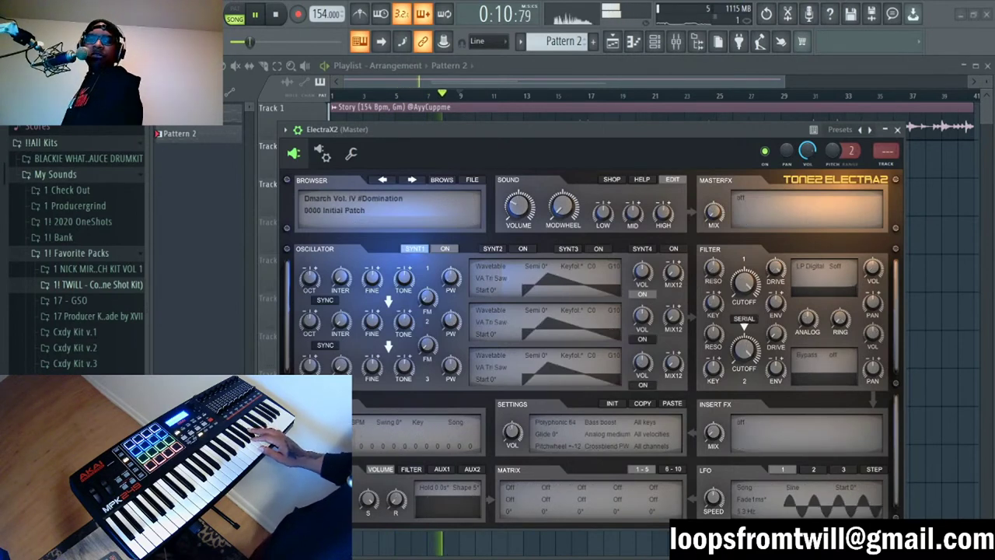
left_click(413, 179)
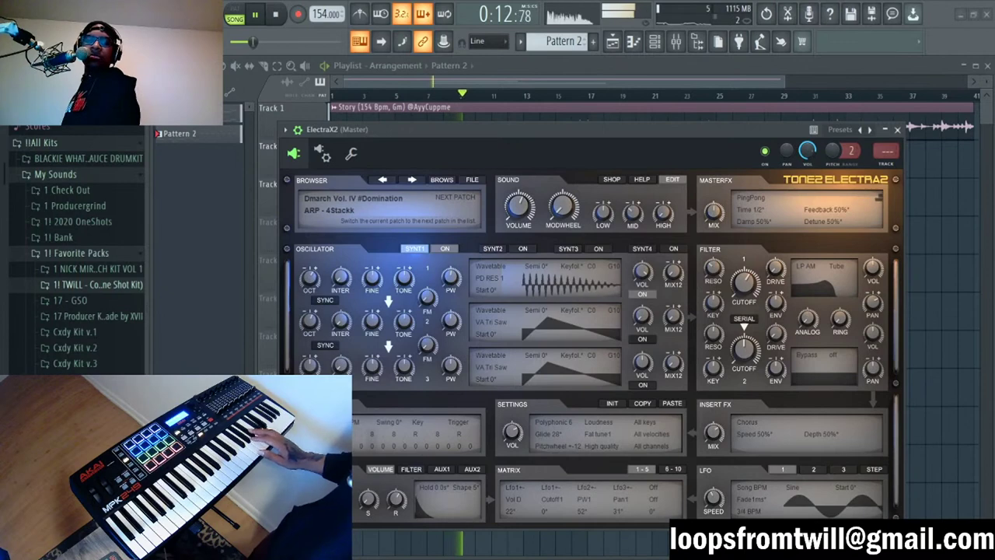
left_click(412, 180)
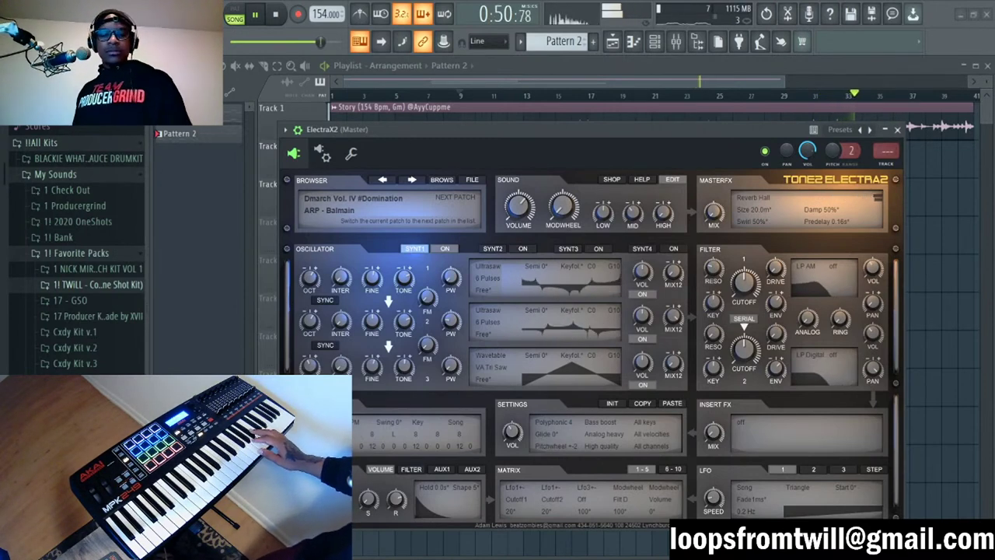
key("Escape")
key("space")
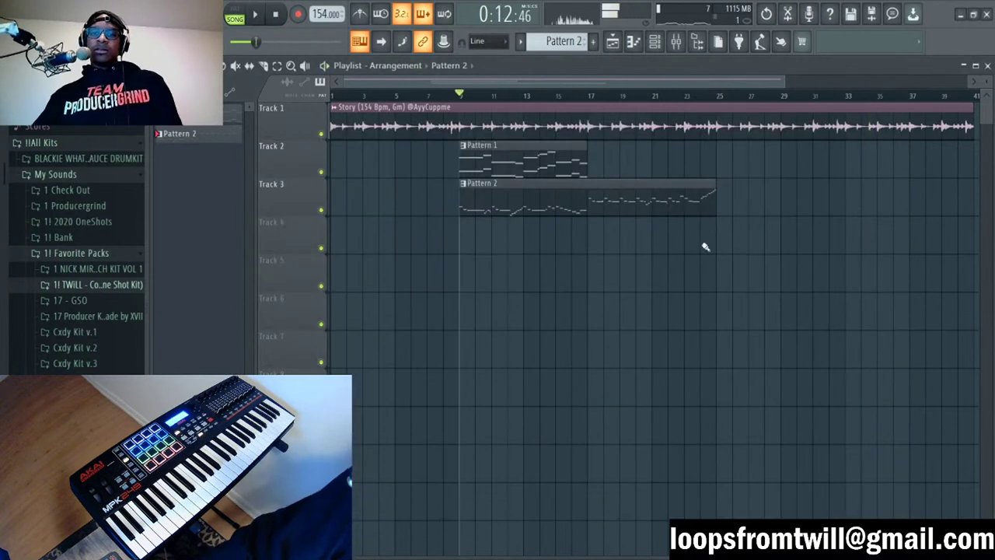
Step: Create Pattern 3 and place its clip on Track 4 from bar 17 to bar 25, beneath the second half of Pattern 2
key("F4")
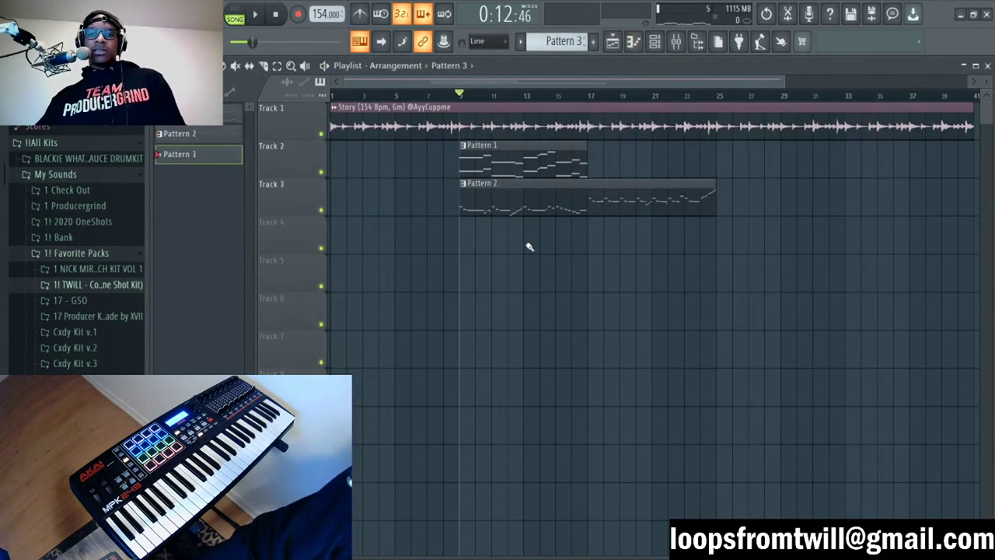
key("space")
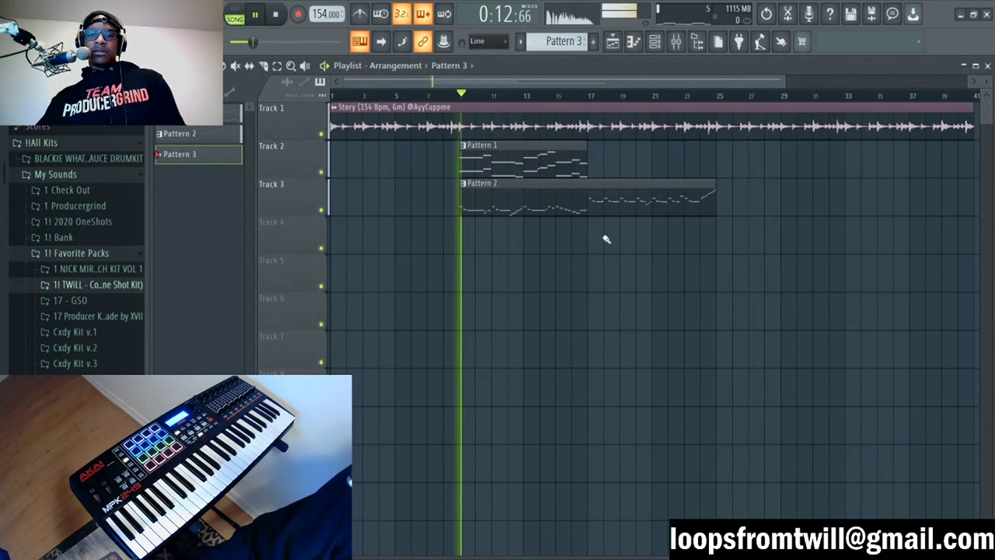
left_click(595, 233)
left_click_drag(603, 233, 705, 244)
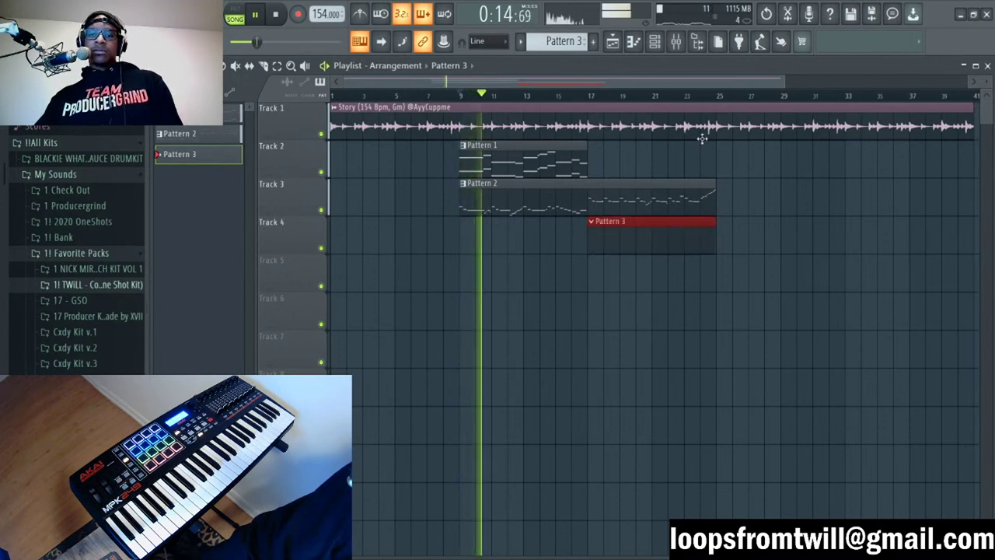
scroll(676, 175, "down", 3, "ctrl")
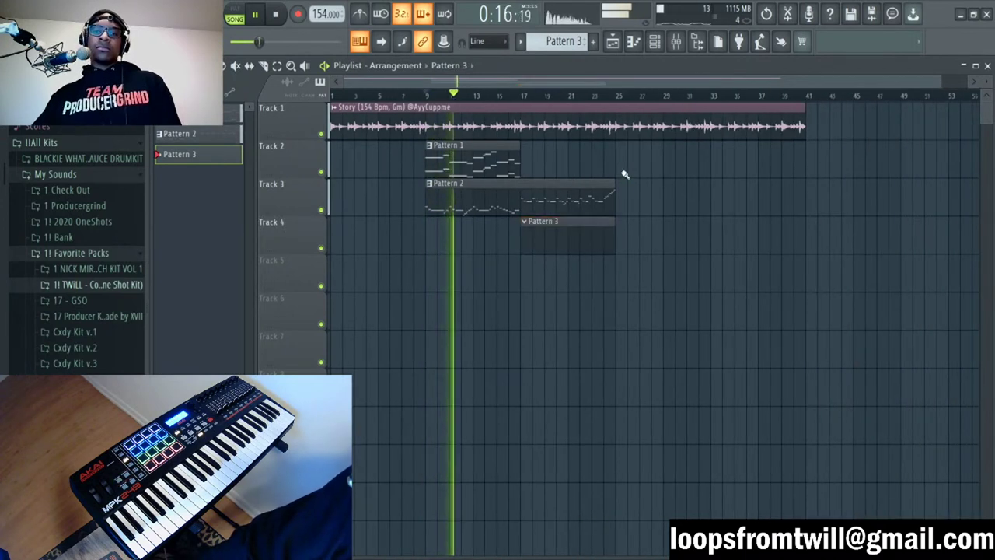
Step: Stop playback and set the playhead at bar 17, where the Pattern 3 clip begins
key("space")
left_click(522, 97)
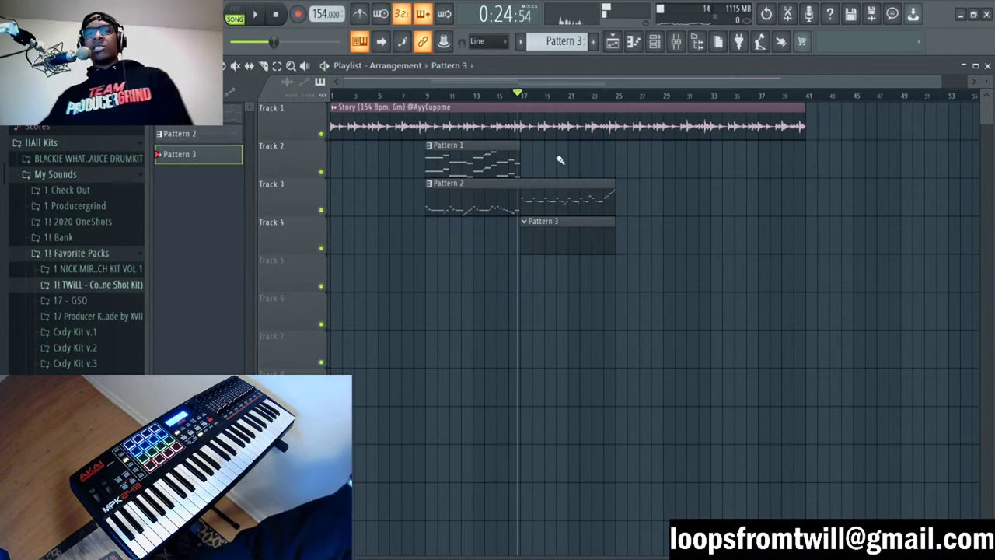
left_click(524, 102)
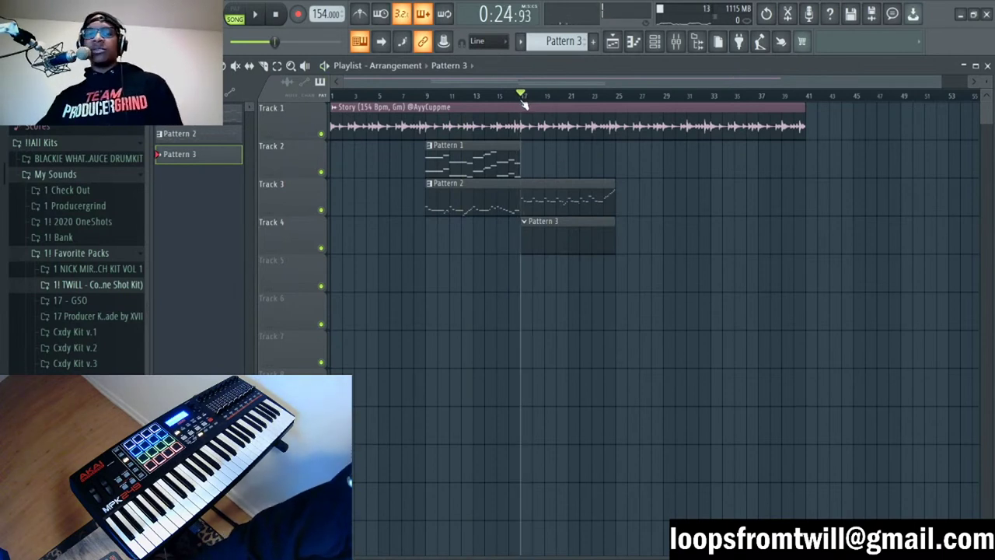
left_click(655, 42)
left_click(655, 41)
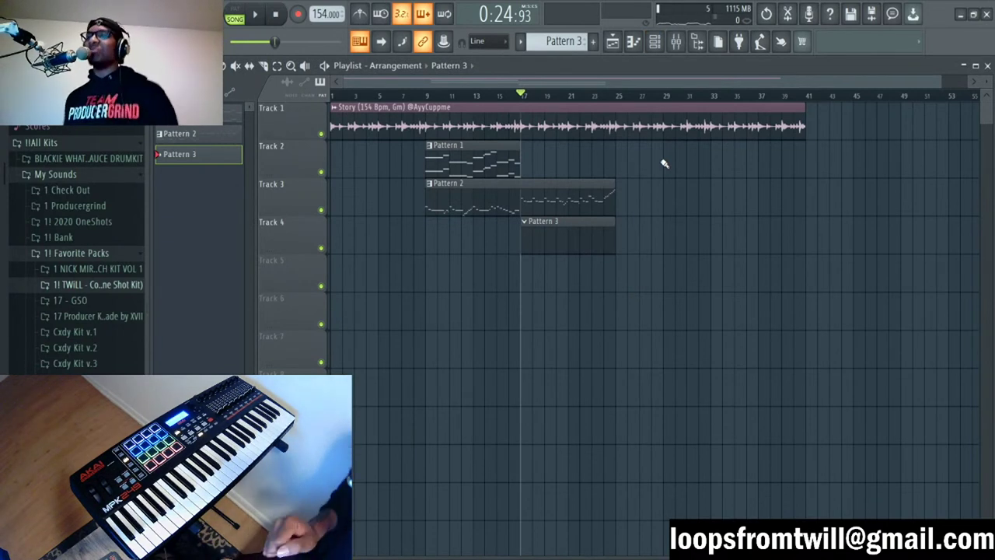
Step: Play the song from bar 17 and advance ElectraX2 past the ARP - Crystals patch in the Dmarch Vol. IV #Domination bank
key("space")
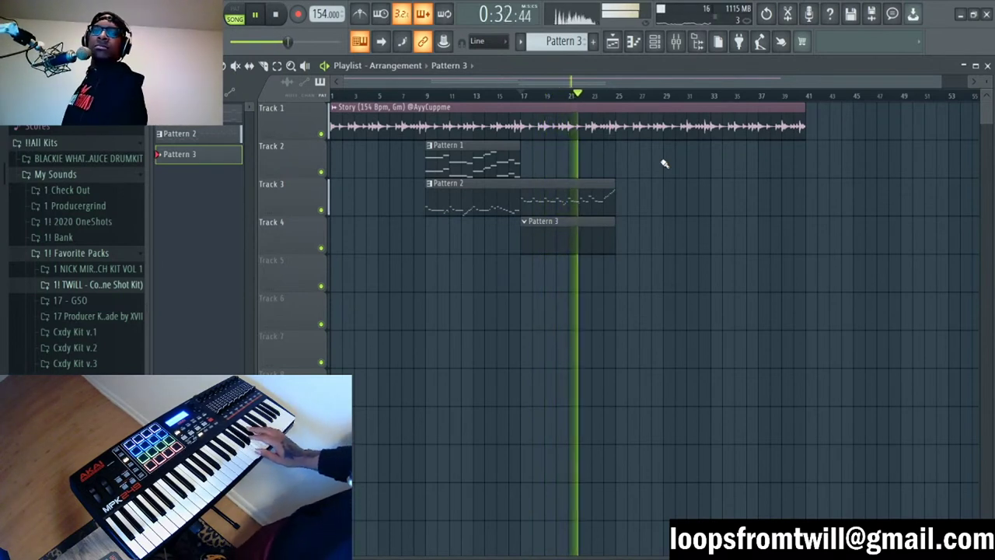
left_click(655, 41)
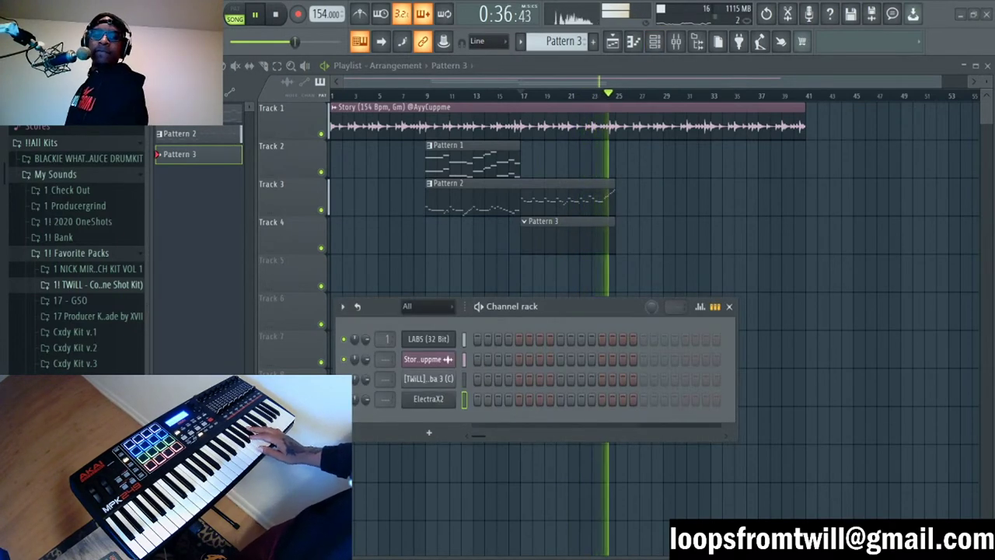
left_click(429, 399)
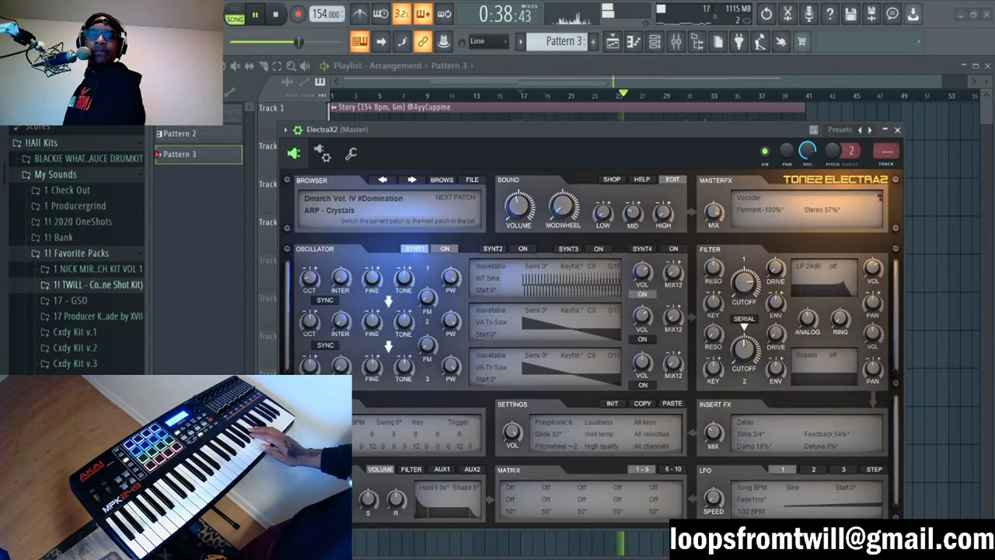
left_click(412, 180)
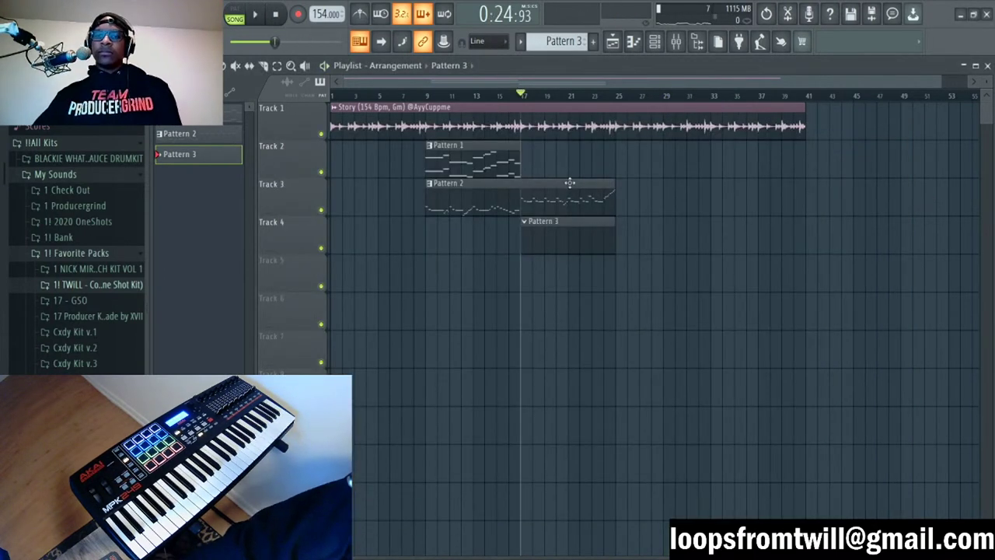
Step: Record an ElectraX2 melody into Pattern 3 from bar 17 and delete the extra notes past its eighth bar
key("space")
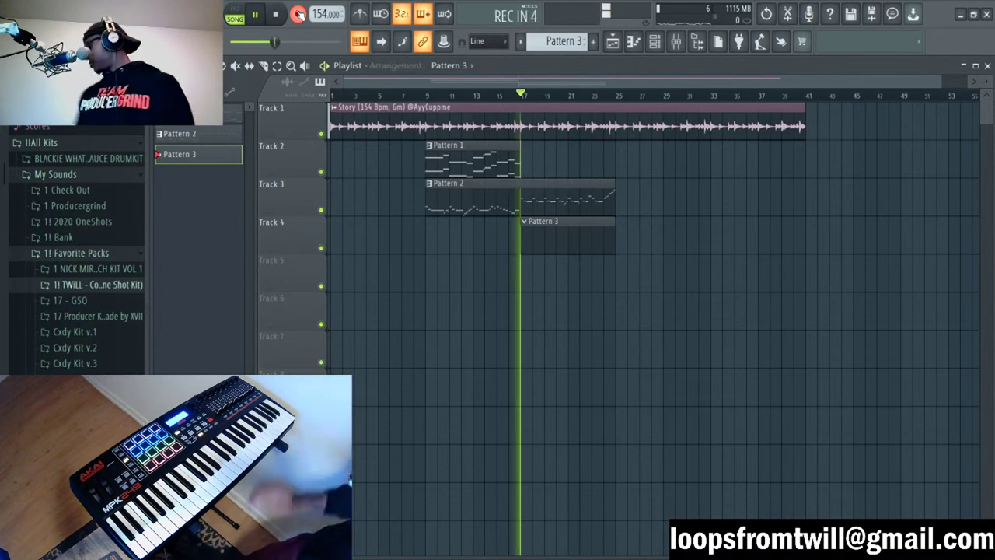
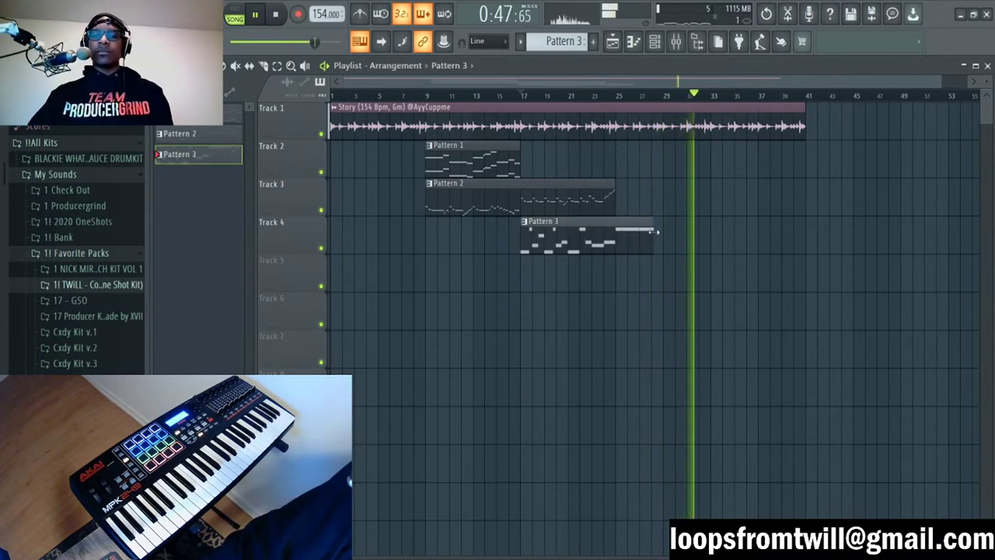
double_click(605, 236)
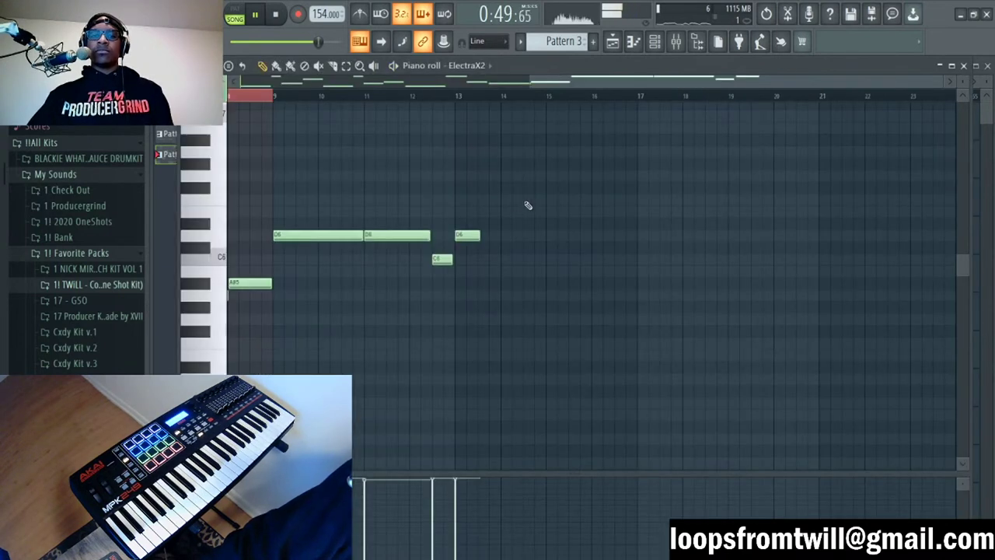
left_click_drag(521, 170, 363, 298)
key("Delete")
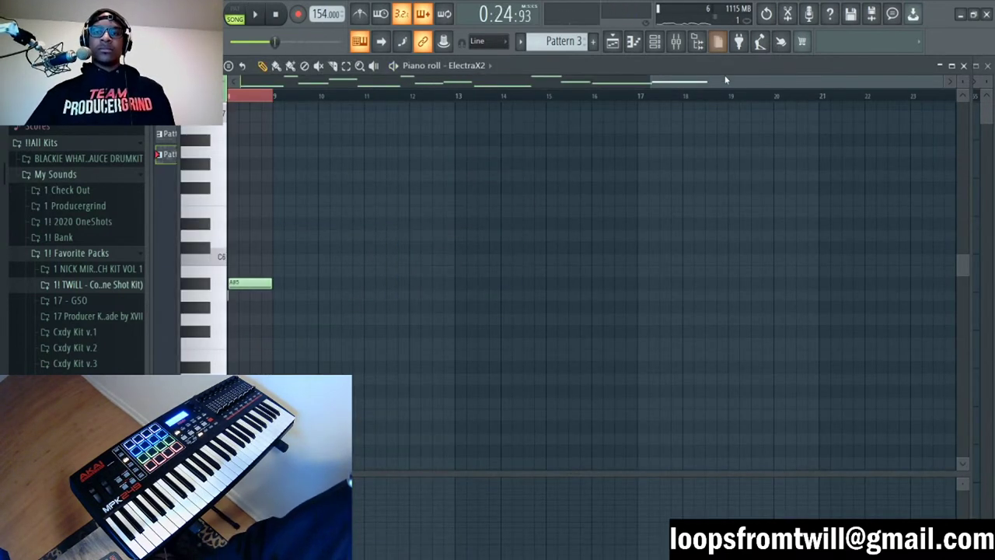
Step: Play the trimmed melody, route ElectraX2 to mixer Insert 4, and load Fruity Love Philter in its first slot
key("space")
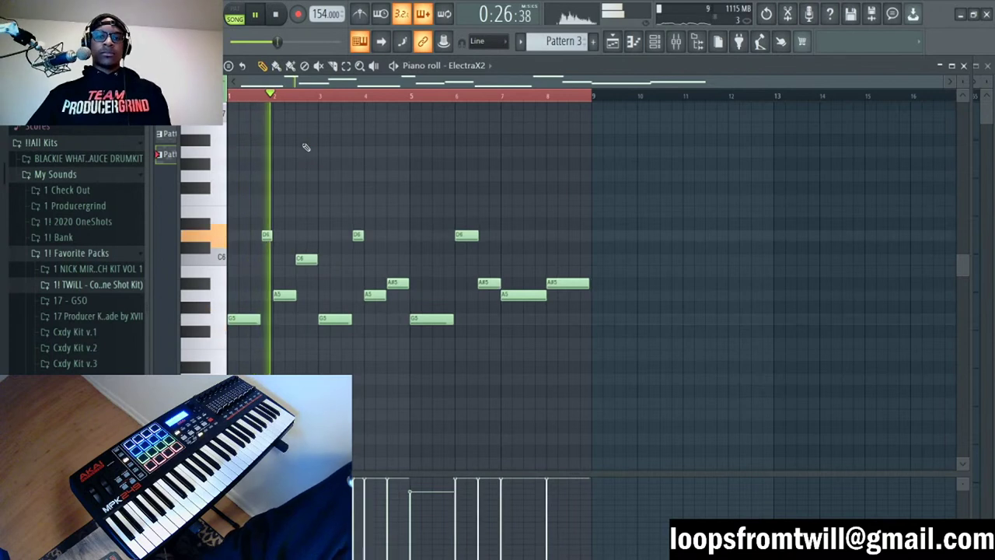
key("F7")
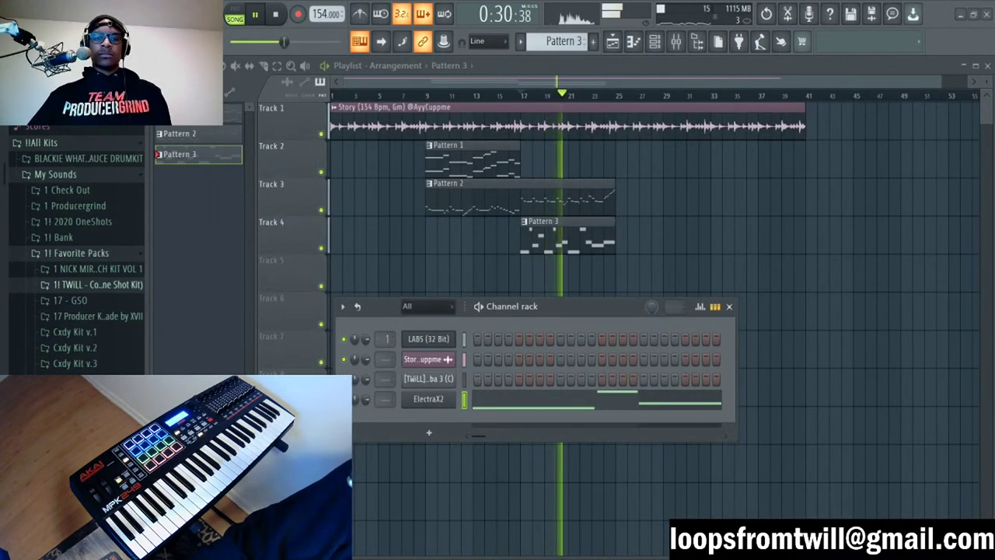
key("F6")
key("F9")
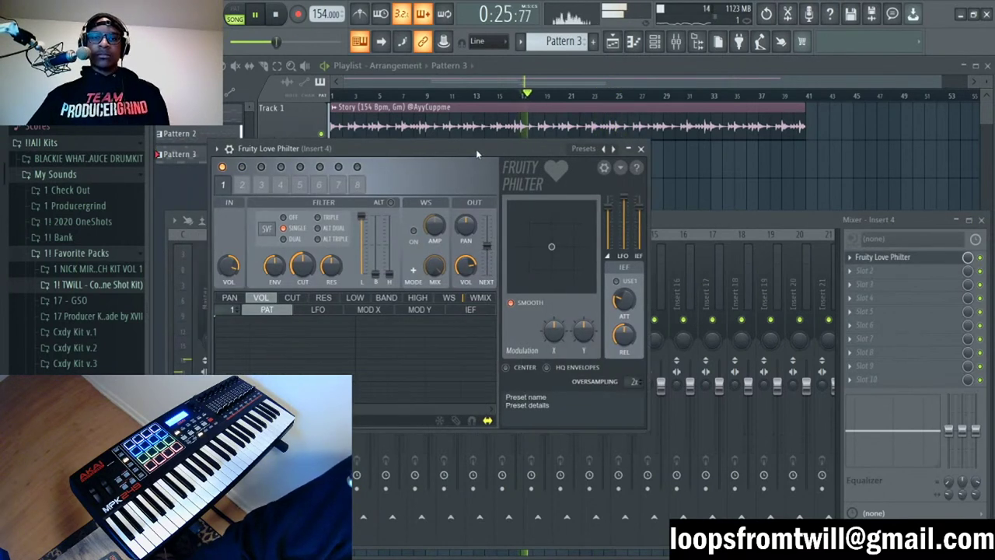
left_click_drag(476, 149, 658, 146)
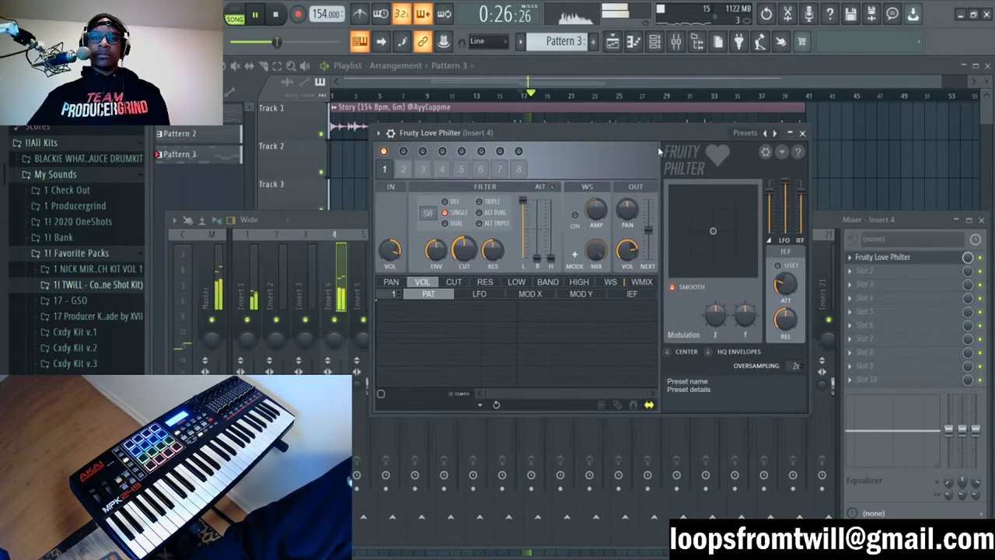
Step: Try the Simple highpass preset in Fruity Love Philter with shifted X/Y modulation, switch to Simple lowpass, and close the plugin
left_click_drag(716, 229, 724, 211)
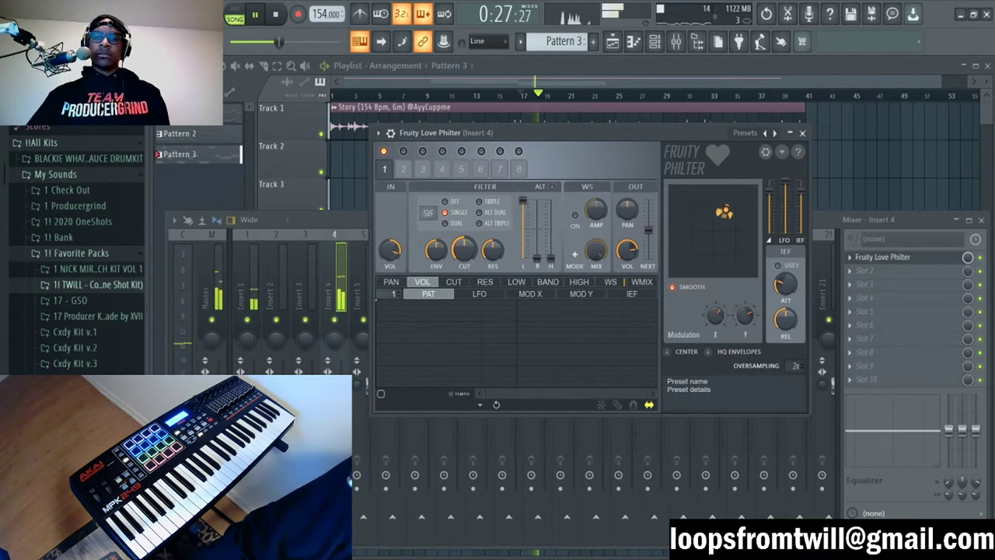
left_click(774, 132)
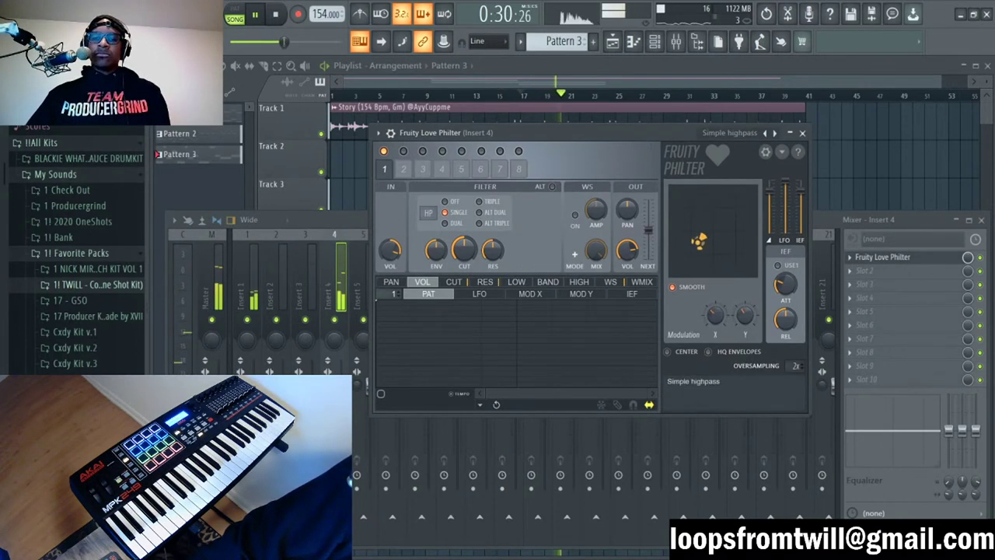
left_click_drag(700, 242, 698, 245)
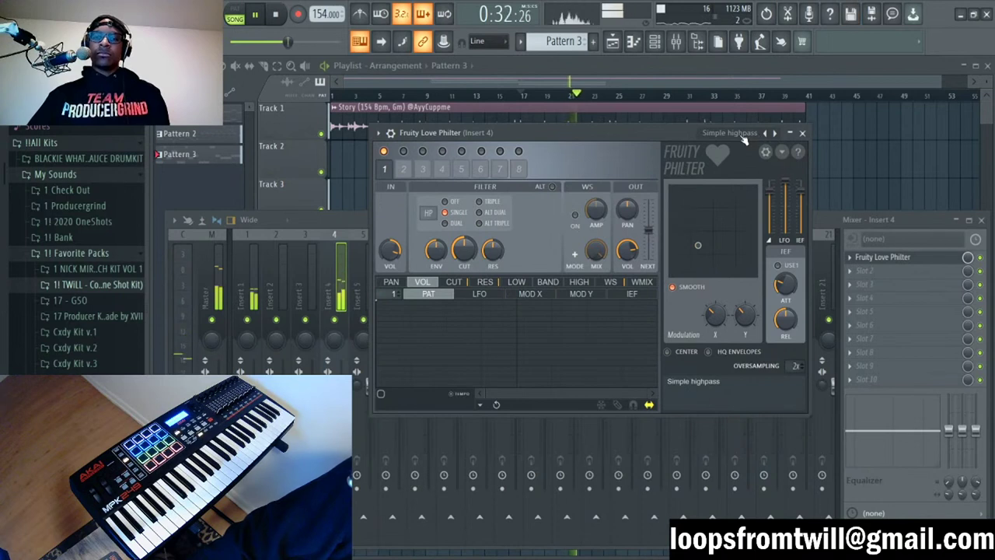
left_click_drag(684, 132, 684, 149)
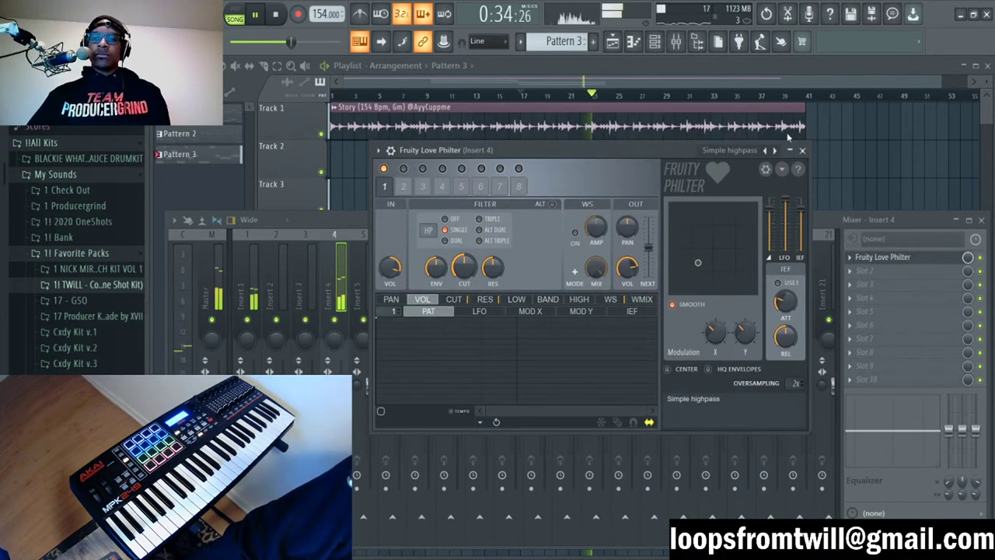
left_click(774, 150)
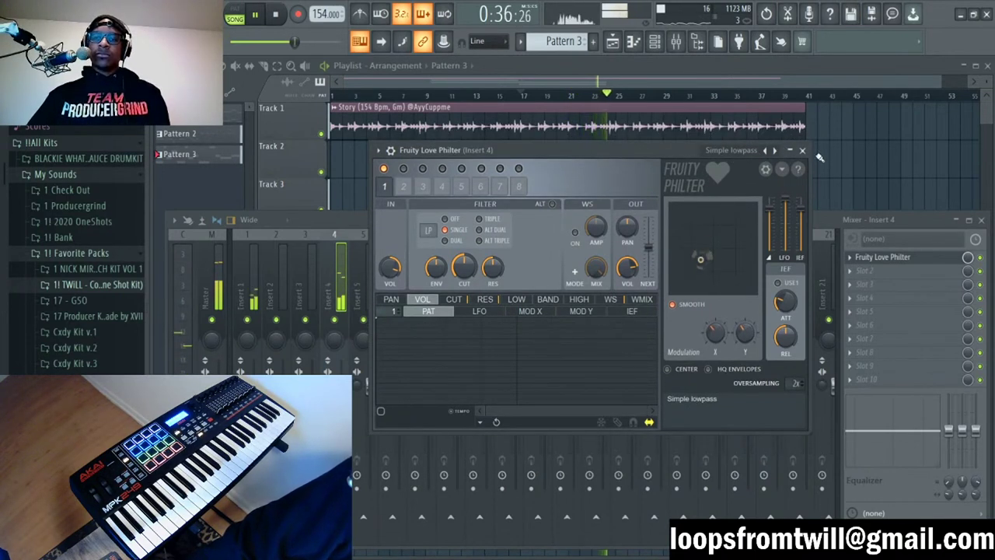
left_click(803, 151)
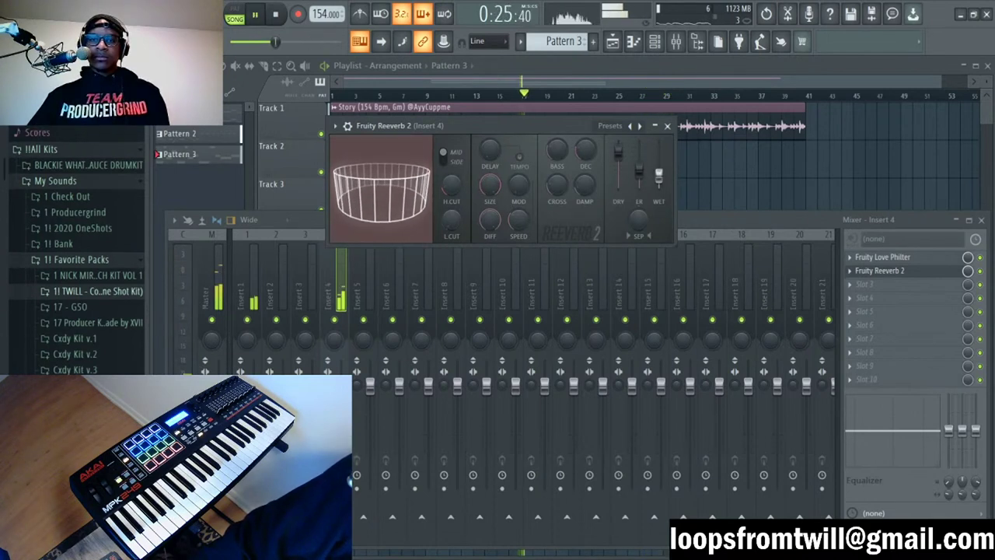
Step: Raise the wet level and lower the dry level of Fruity Reeverb 2 on Insert 4, close it, and stop playback
left_click_drag(659, 175, 620, 160)
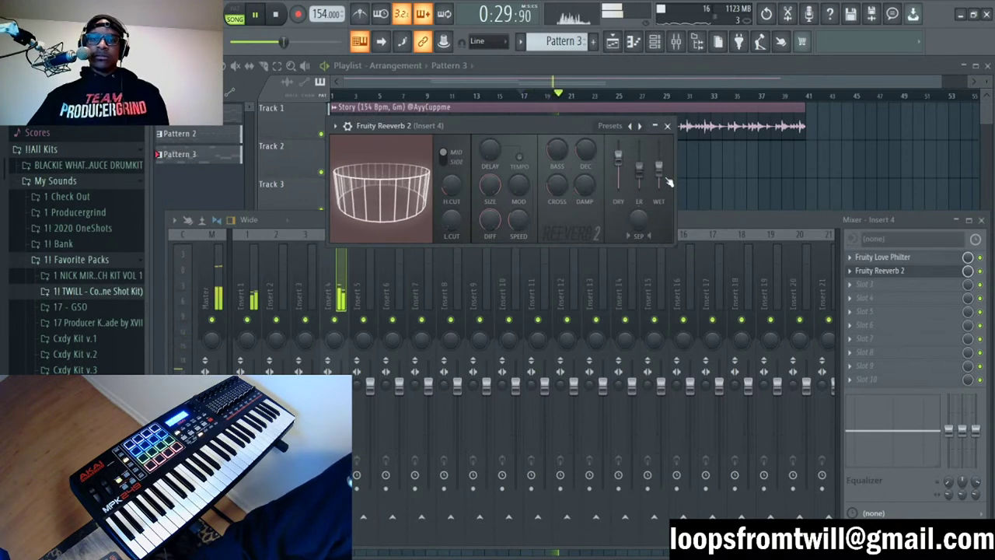
left_click_drag(575, 134, 642, 181)
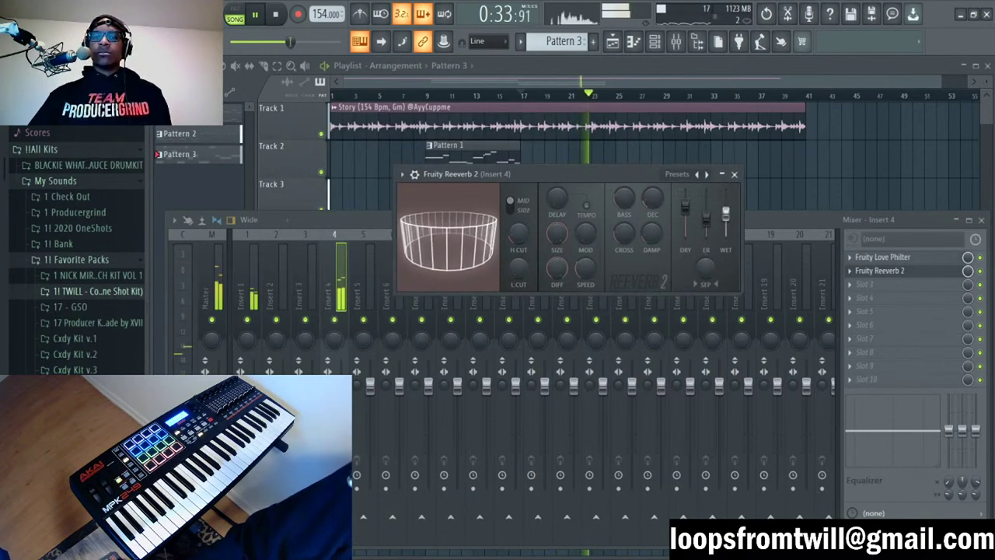
left_click(733, 174)
key("space")
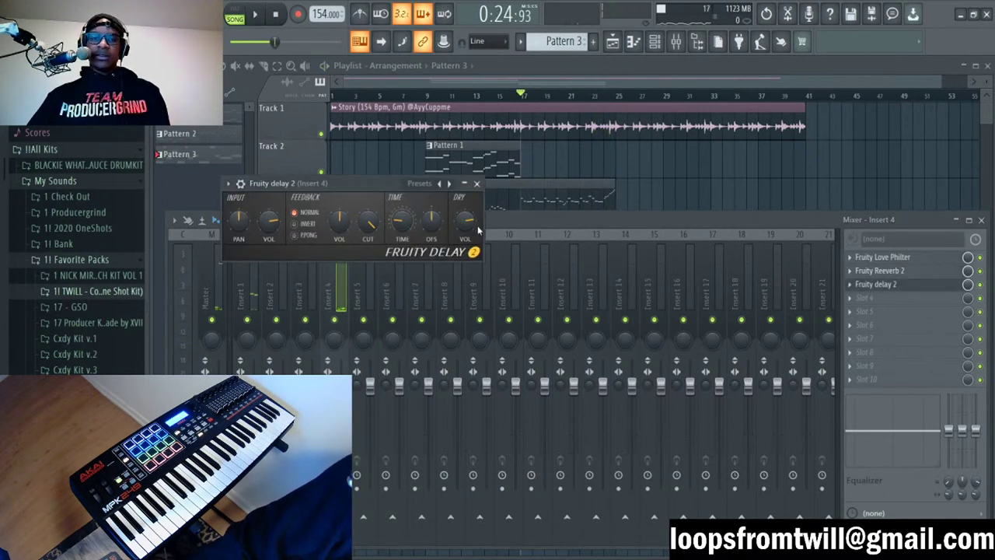
Step: Lower the input volume and feedback cutoff of Fruity Delay 2 on Insert 4 and adjust its delay time during playback
left_click_drag(383, 189, 688, 155)
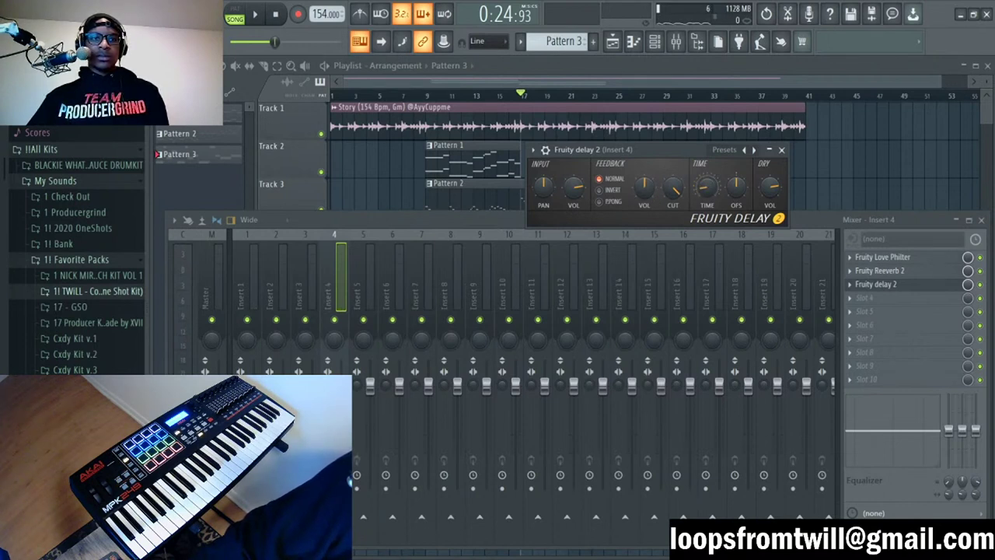
key("space")
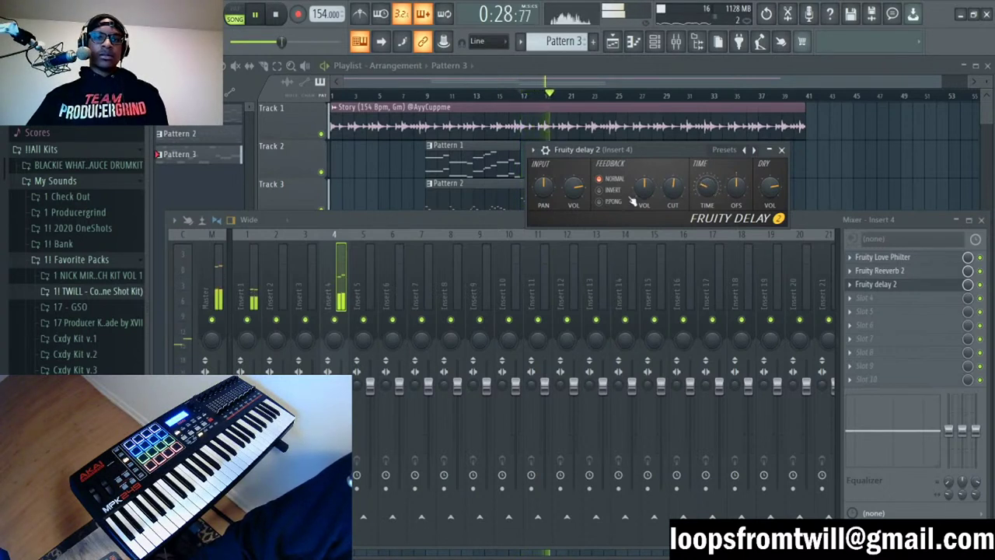
left_click_drag(644, 157, 631, 173)
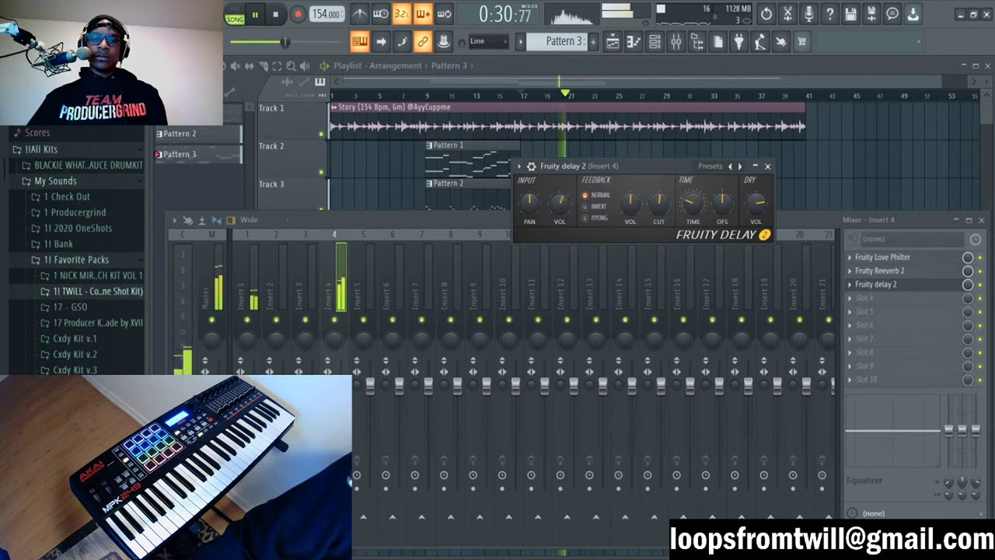
key("space")
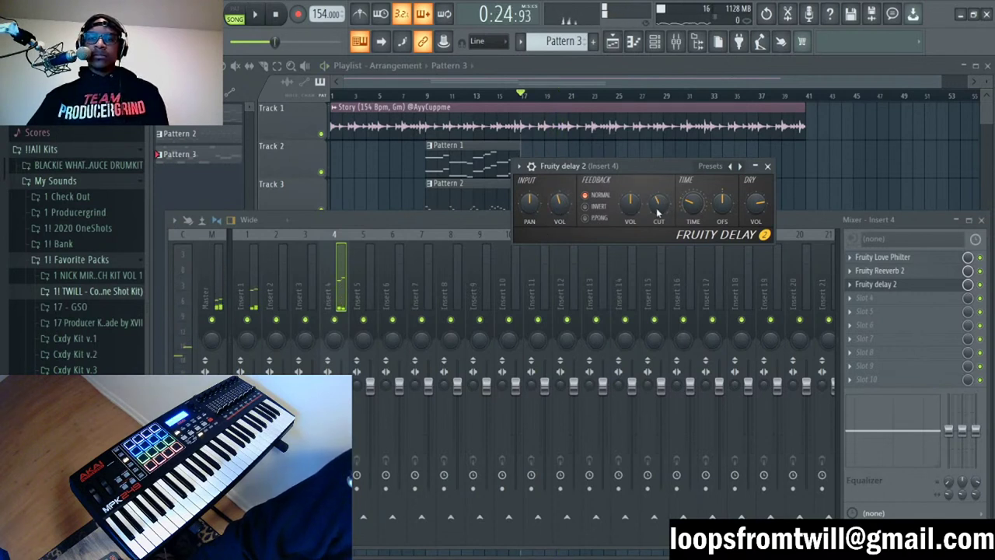
Step: Switch Fruity Delay 2 to ping-pong feedback, pan its input left, raise the feedback volume, and close the delay and mixer
key("space")
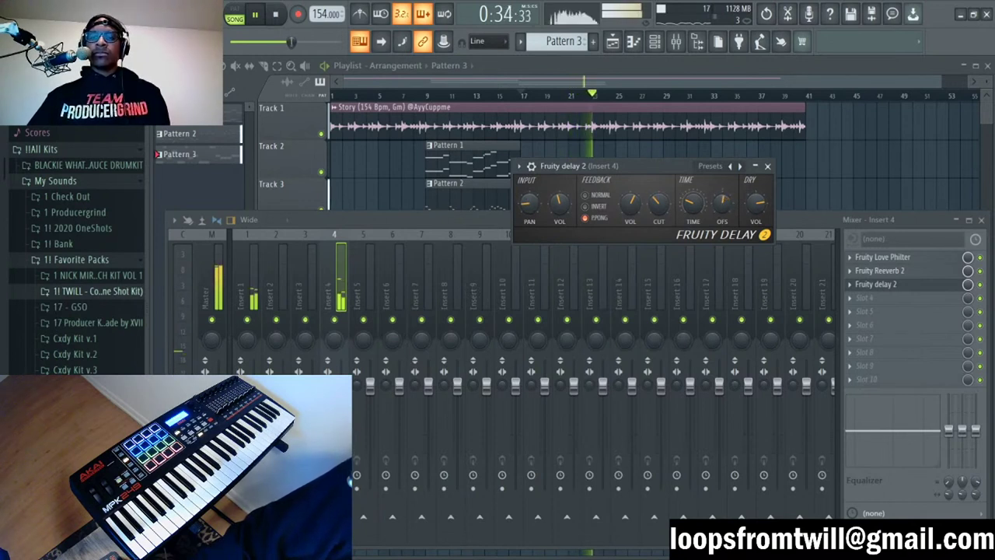
left_click_drag(646, 165, 667, 152)
key("space")
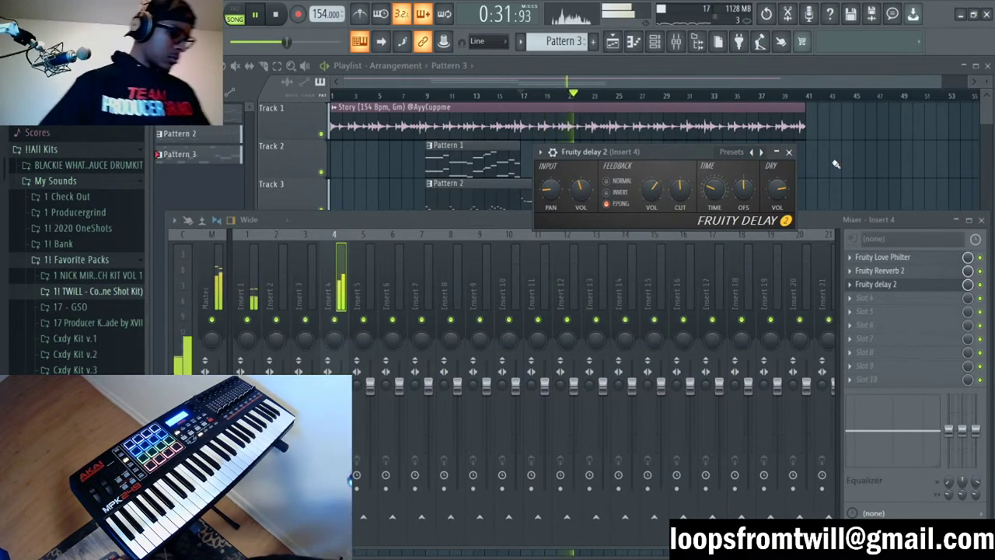
left_click(790, 154)
key("F9")
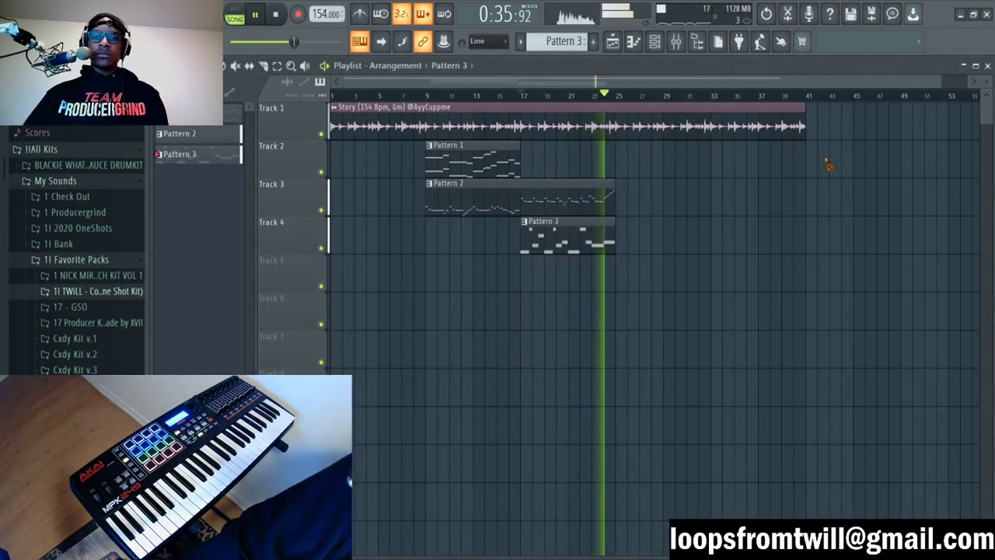
Step: Place a second Pattern 3 clip on Track 4 at bar 25 and make it unique as Pattern 4
left_click_drag(667, 243, 657, 244)
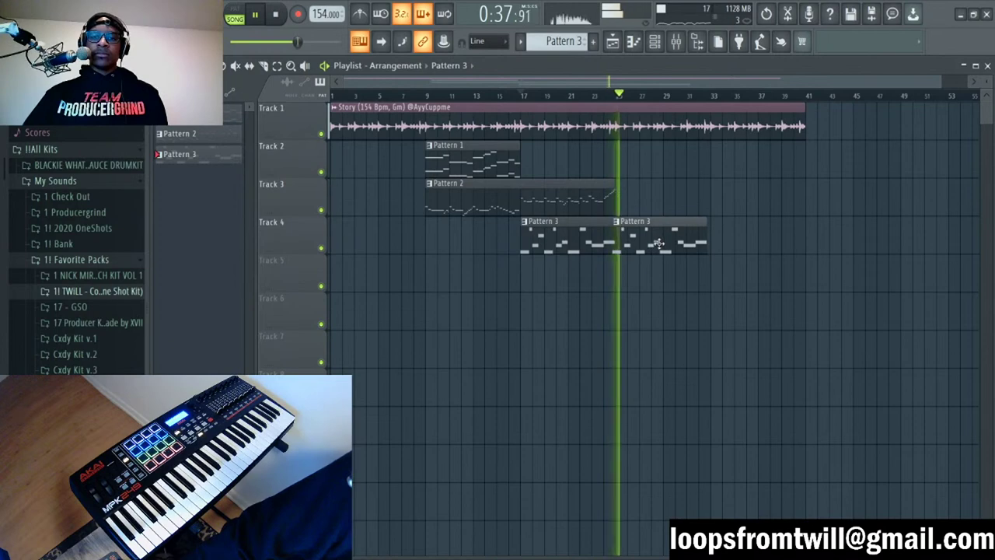
double_click(659, 244)
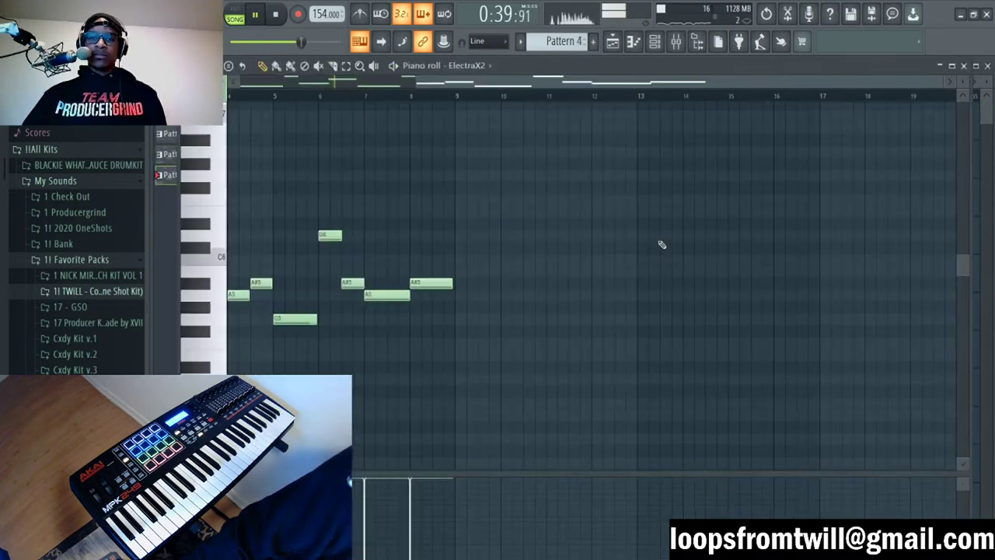
scroll(648, 242, "down", 4)
key("F7")
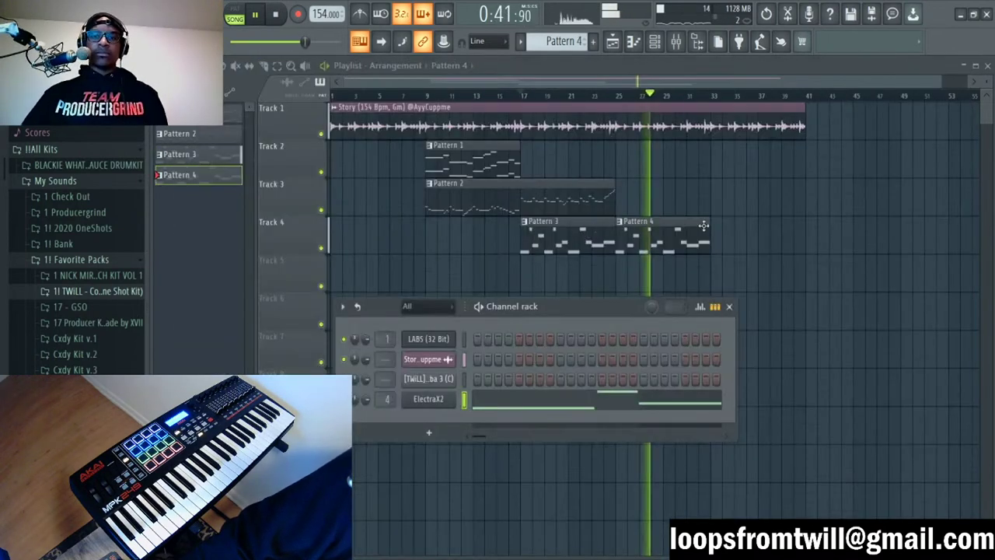
Step: Transpose all the ElectraX2 notes in Pattern 4 up one octave and stop playback
key("F6")
key("F7")
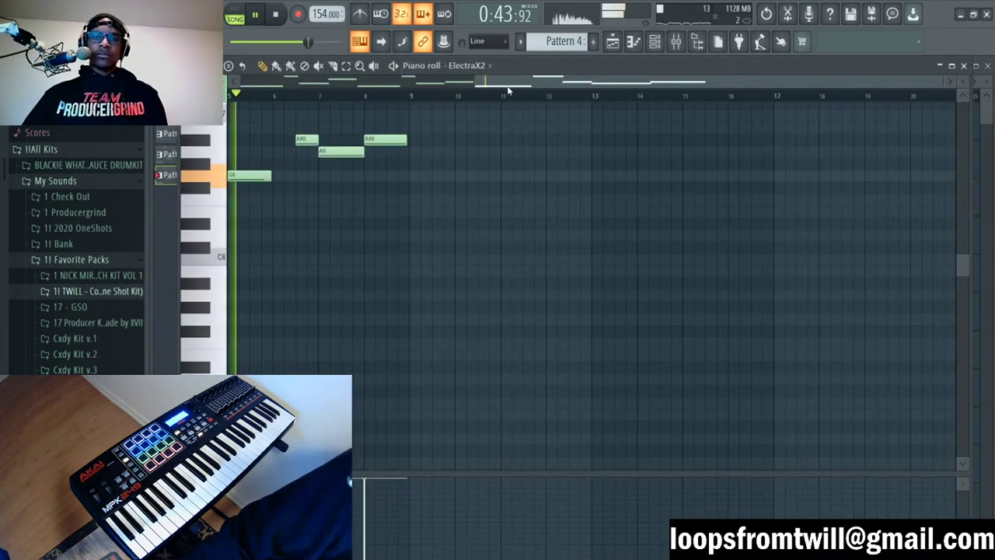
key("space")
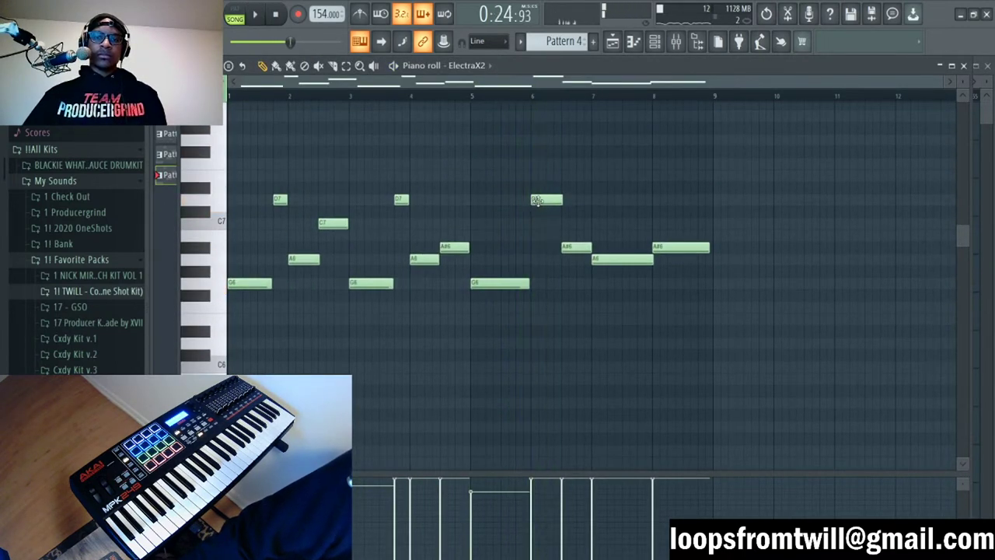
Step: Lower the mix levels of the effects on mixer Insert 4 during playback and close the mixer
left_click(676, 41)
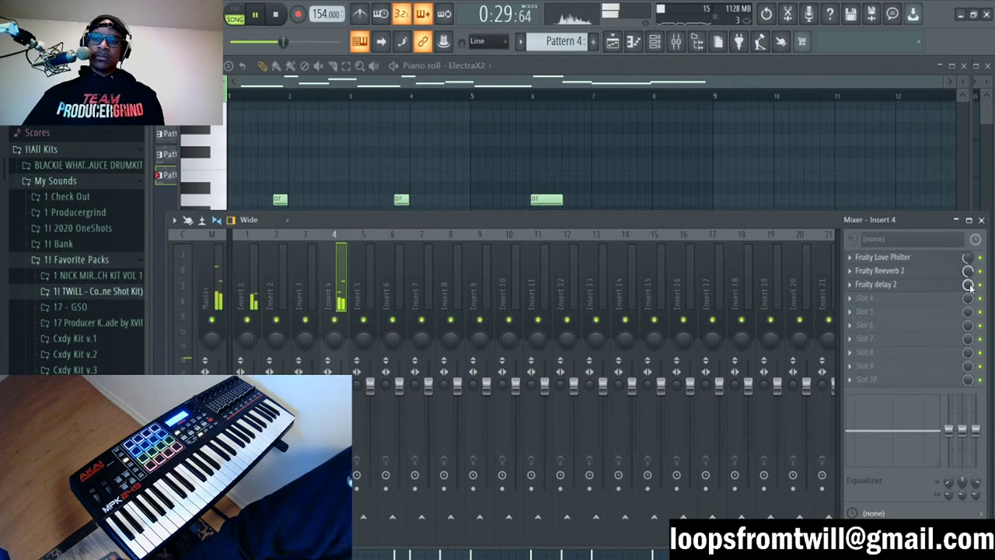
left_click(817, 174)
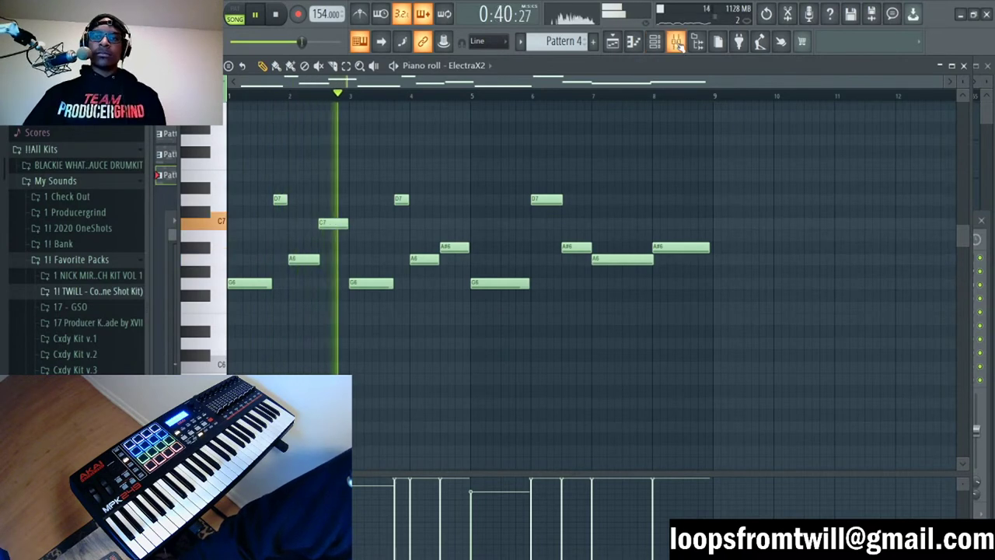
Step: Compare mixer Insert 4 with Fruity Love Philter off, remove that effect from the insert and return to the playlist
key("F9")
left_click(918, 260)
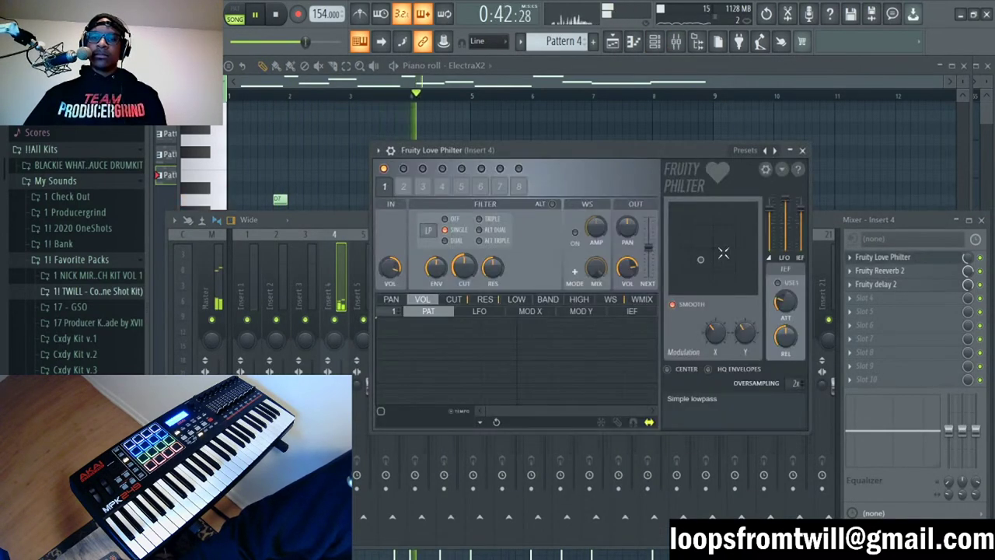
left_click(968, 263)
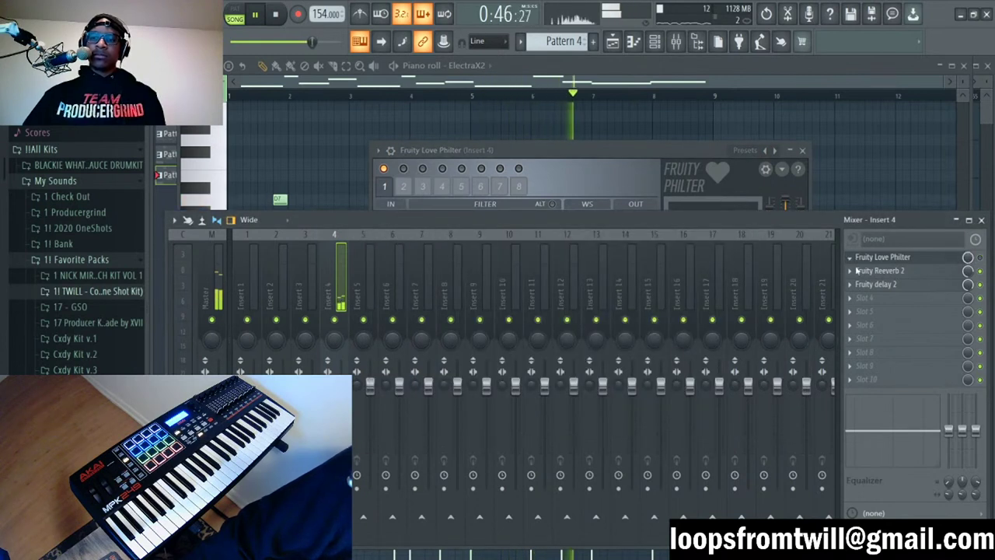
left_click(968, 257)
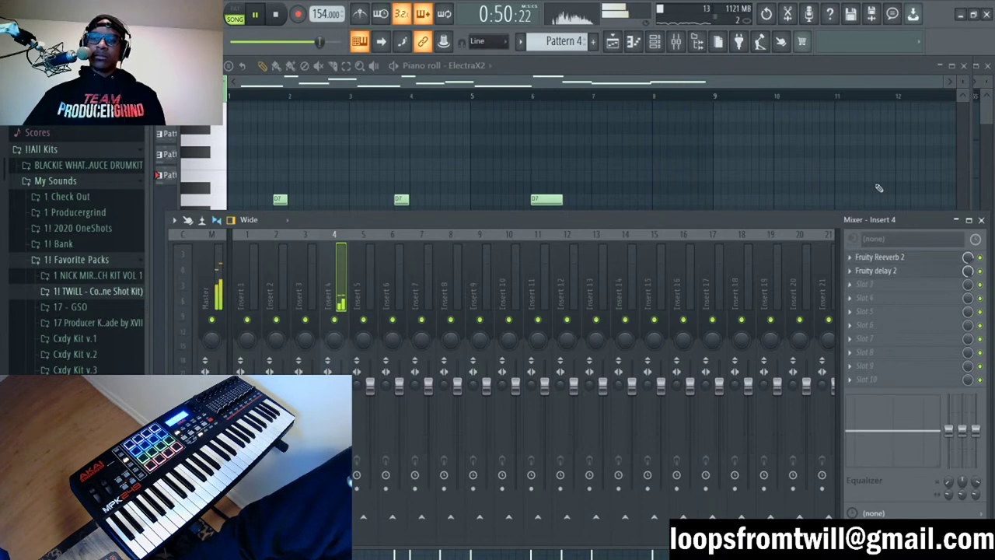
key("F9")
key("F7")
key("F9")
key("F9")
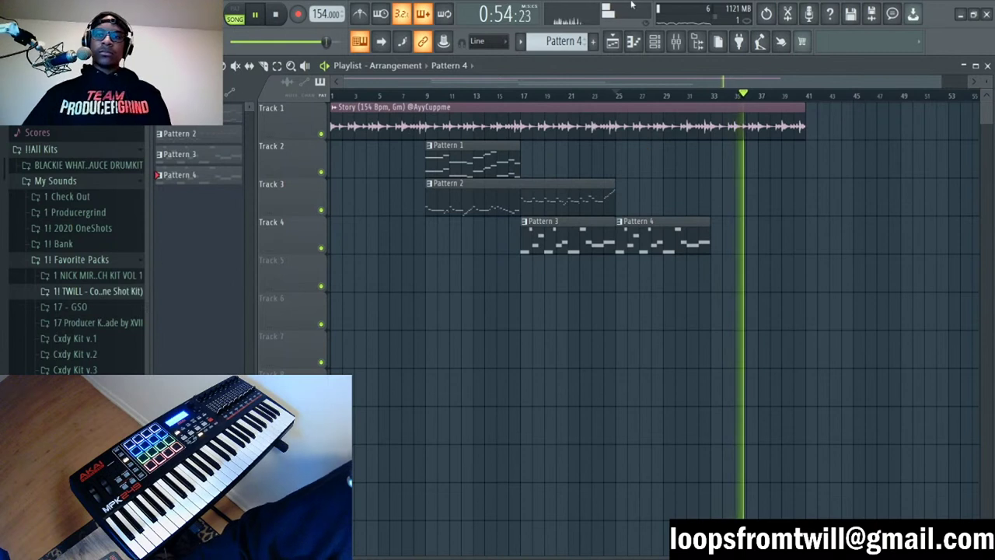
Step: Place a copy of the Pattern 1 clip at bar 1 on Track 2, then make the bar 9 clip unique and open its notes
key("F6")
key("F6")
key("space")
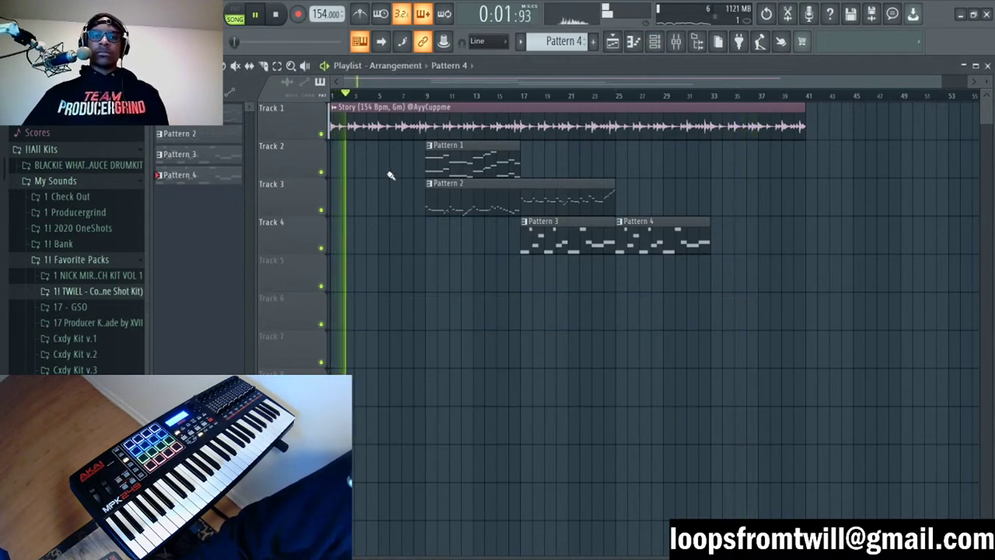
left_click_drag(459, 167, 363, 168)
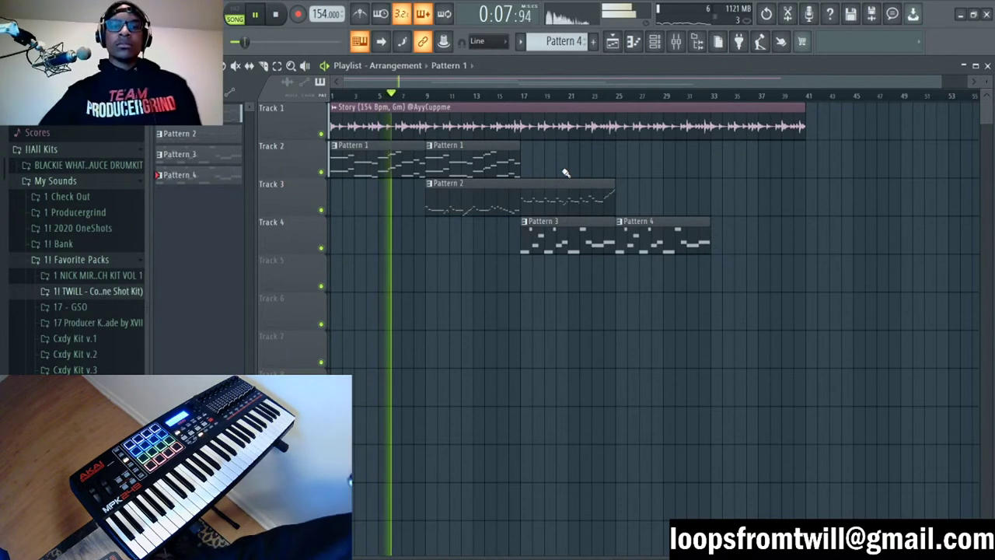
double_click(435, 154)
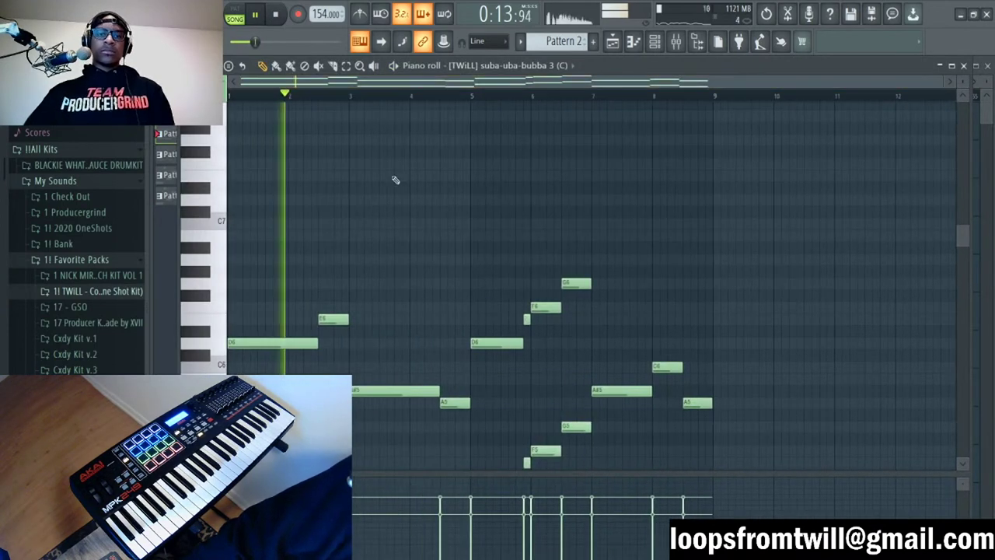
scroll(395, 186, "down", 4)
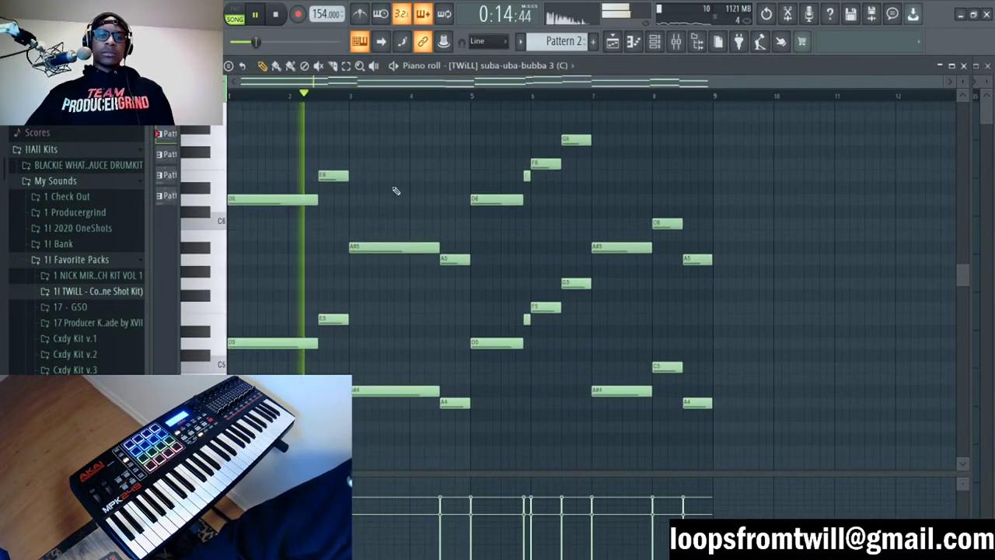
Step: Add a short G6 slide note in bar 2 before the E notes and shorten the D6 and D5 notes beneath it
key("space")
left_click(304, 138)
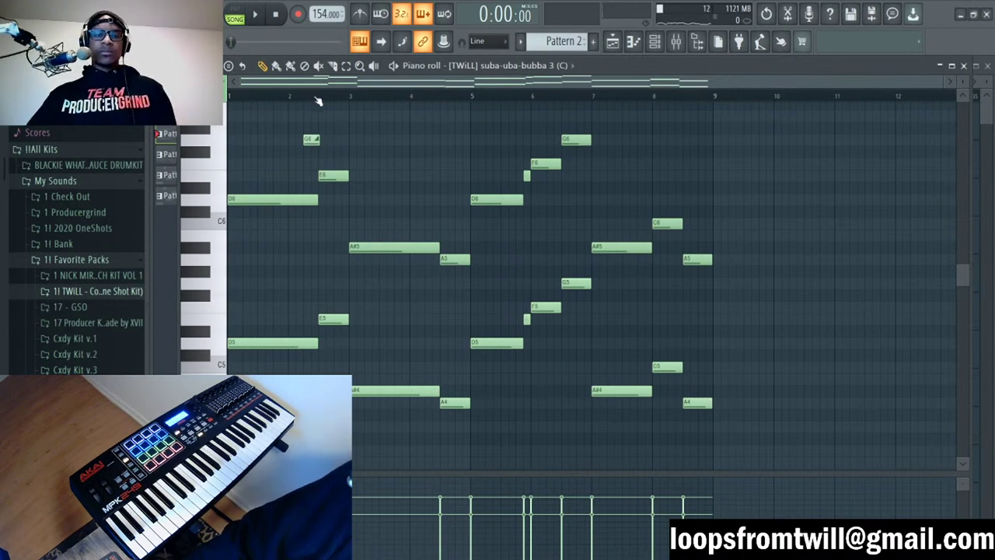
scroll(317, 93, "up", 3)
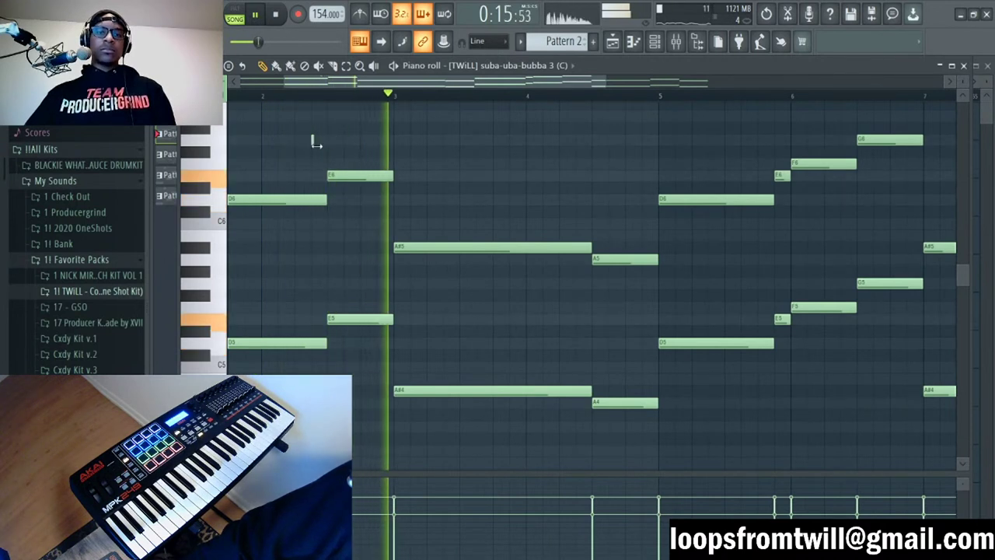
left_click_drag(346, 140, 290, 365)
key("space")
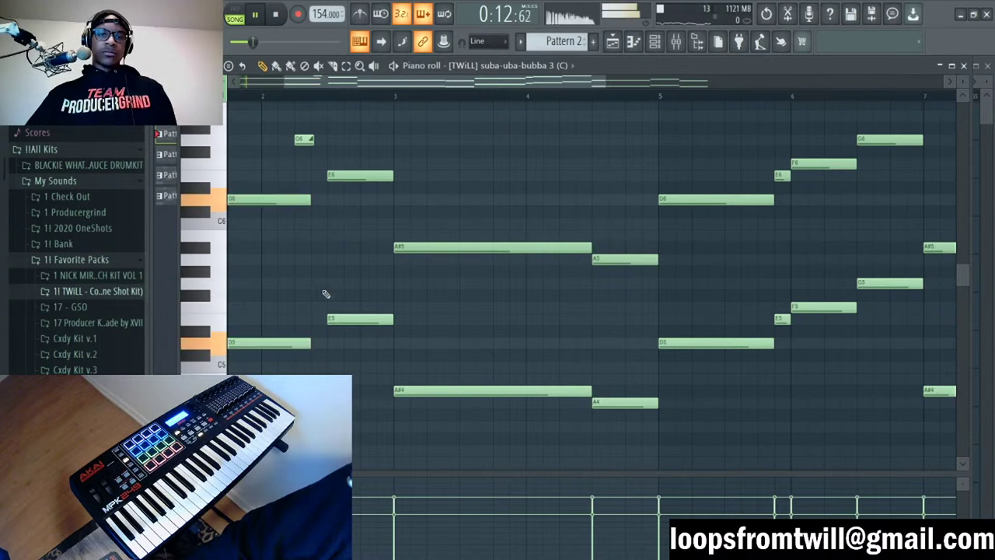
Step: Add a second slide note over the end of bar 2's E6 note and raise the two slides to D8 and E7
left_click_drag(384, 138, 386, 127)
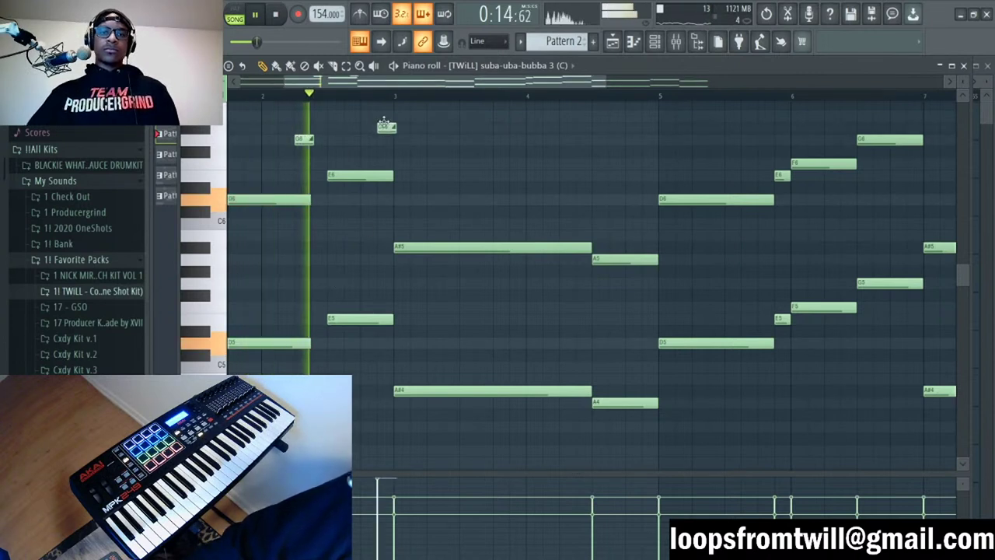
key("space")
scroll(309, 262, "up", 5)
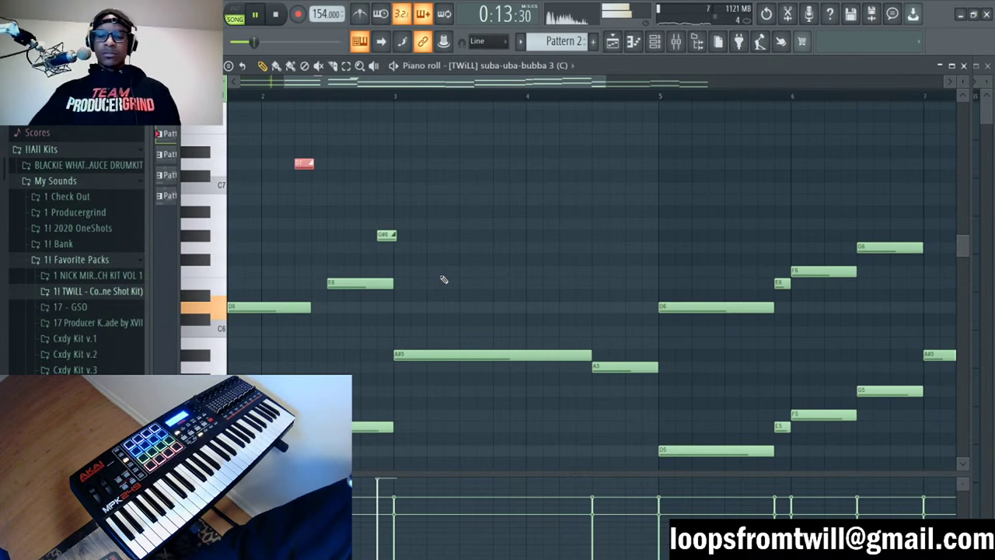
scroll(446, 279, "up", 6)
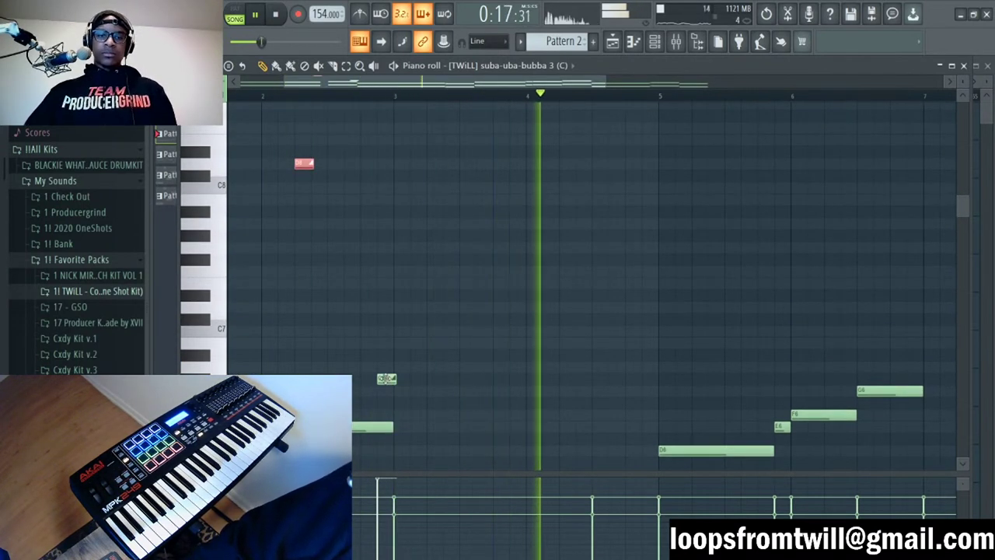
left_click_drag(386, 378, 387, 282)
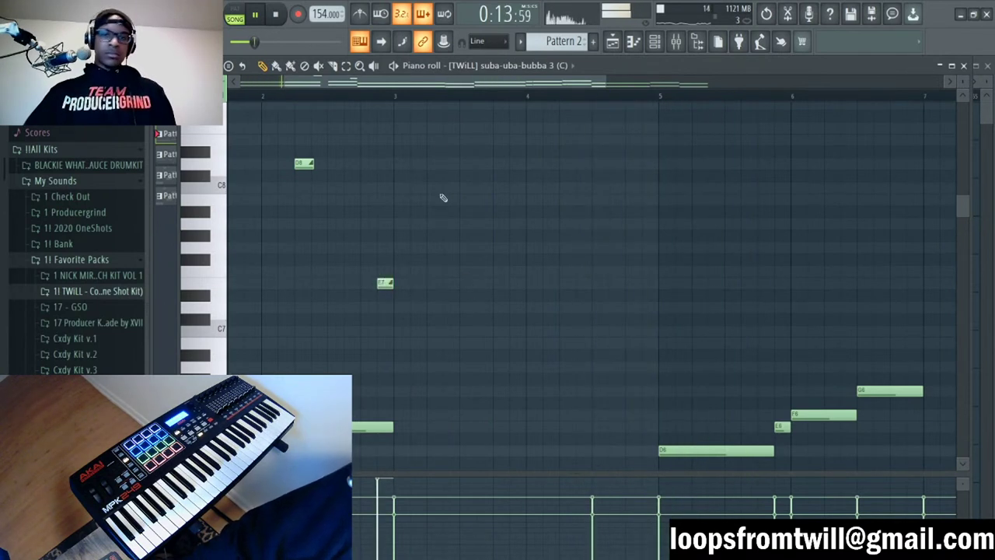
Step: Copy the two slide notes from bar 2 into bar 6, with the second one ending at bar 7
scroll(443, 197, "down", 4)
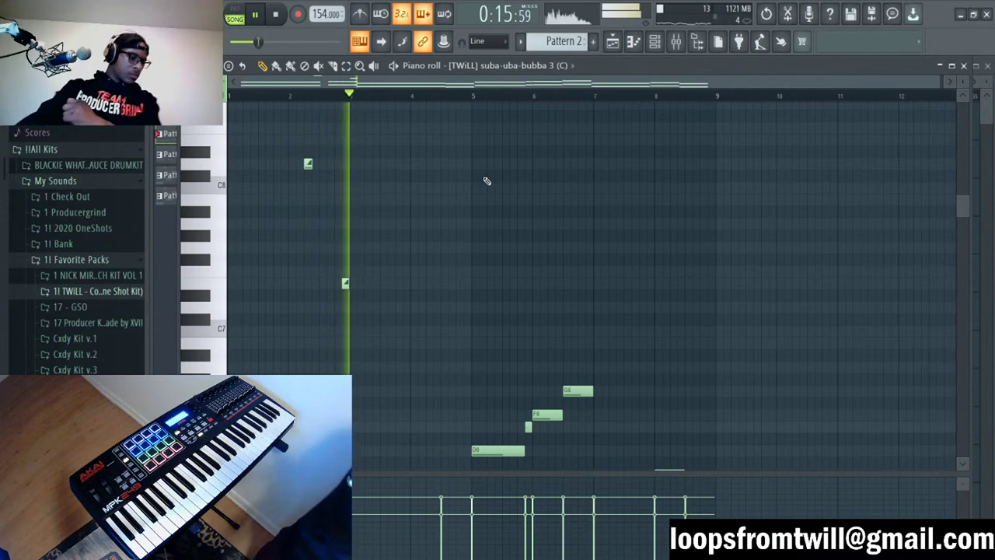
scroll(469, 207, "down", 1)
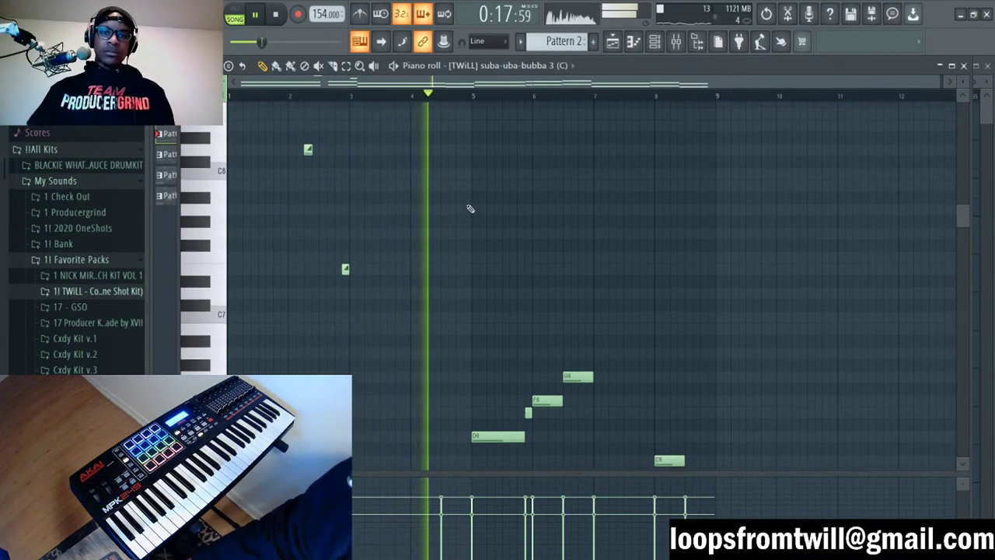
scroll(470, 208, "down", 10)
scroll(472, 210, "up", 14)
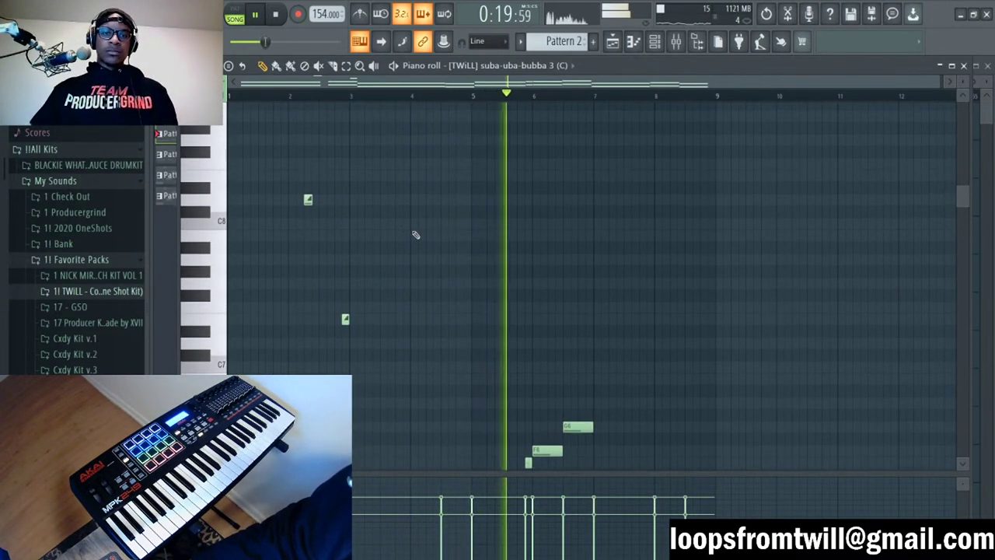
left_click_drag(250, 157, 445, 398)
key("ctrl+c")
key("ctrl+v")
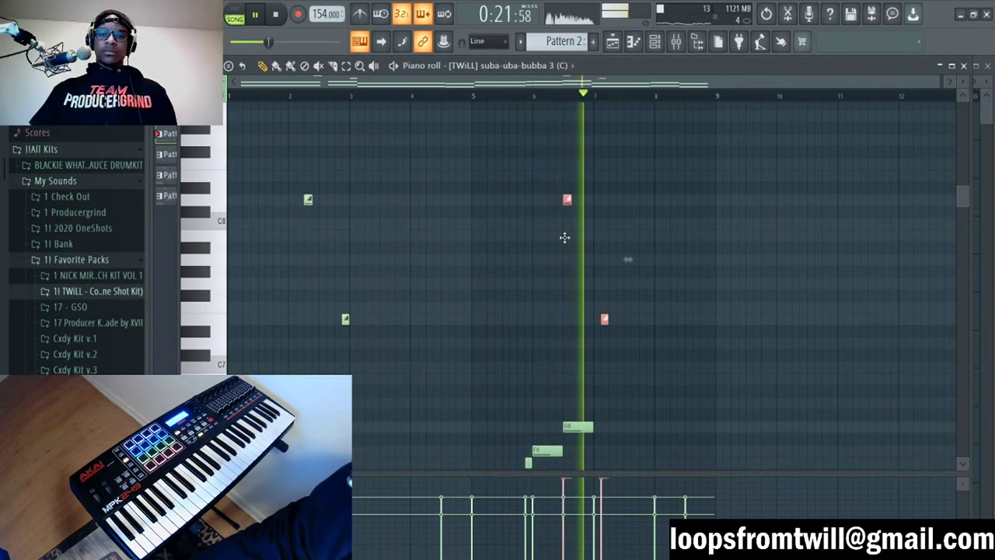
left_click_drag(565, 237, 553, 235)
key("space")
left_click(586, 201)
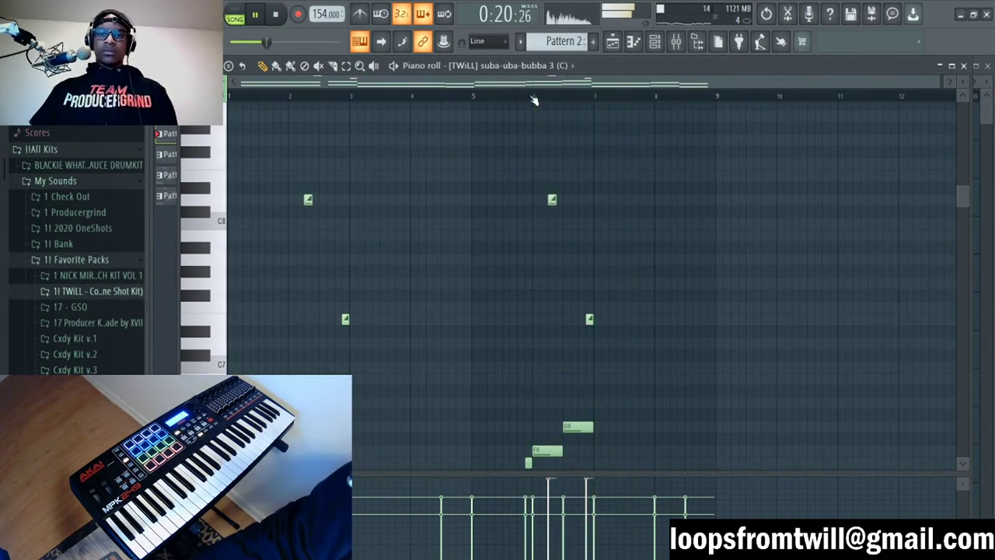
Step: Shift the copied D8 slide note in bar 6 slightly later while checking its timing against playback
key("space")
key("space")
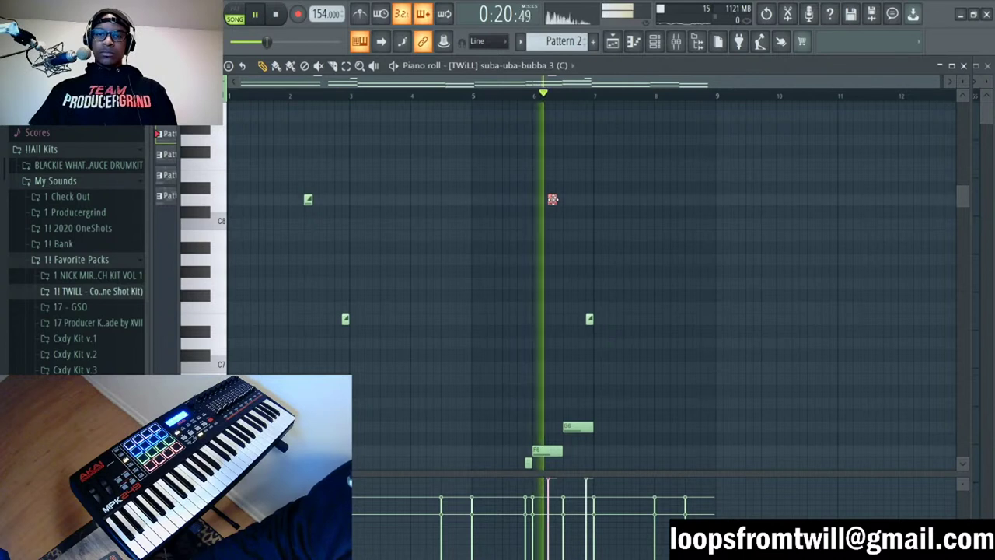
key("space")
left_click_drag(552, 200, 560, 200)
key("space")
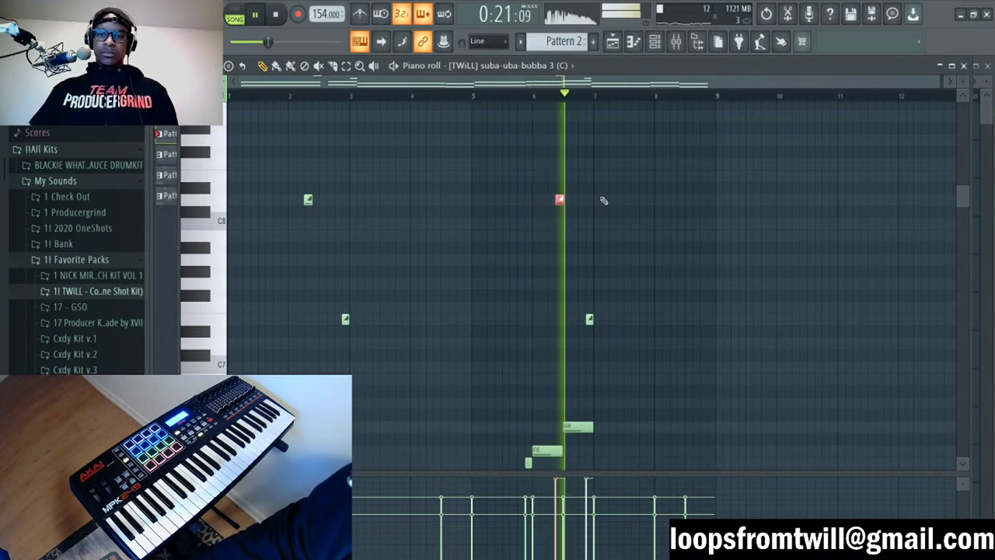
Step: Retune the two copied slide notes in bar 6 to F8 and G7 and play them back
left_click(590, 320)
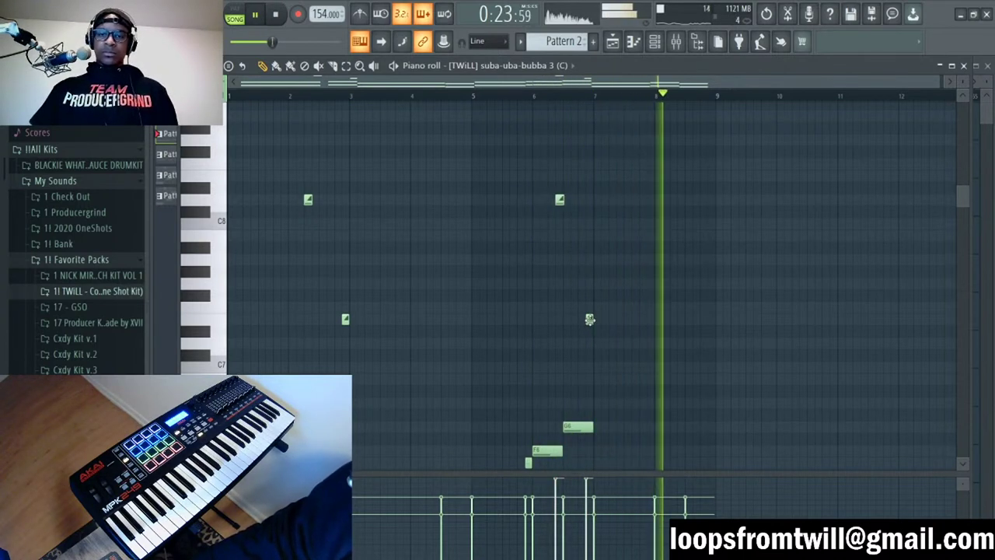
left_click(589, 320)
left_click_drag(590, 321, 589, 394)
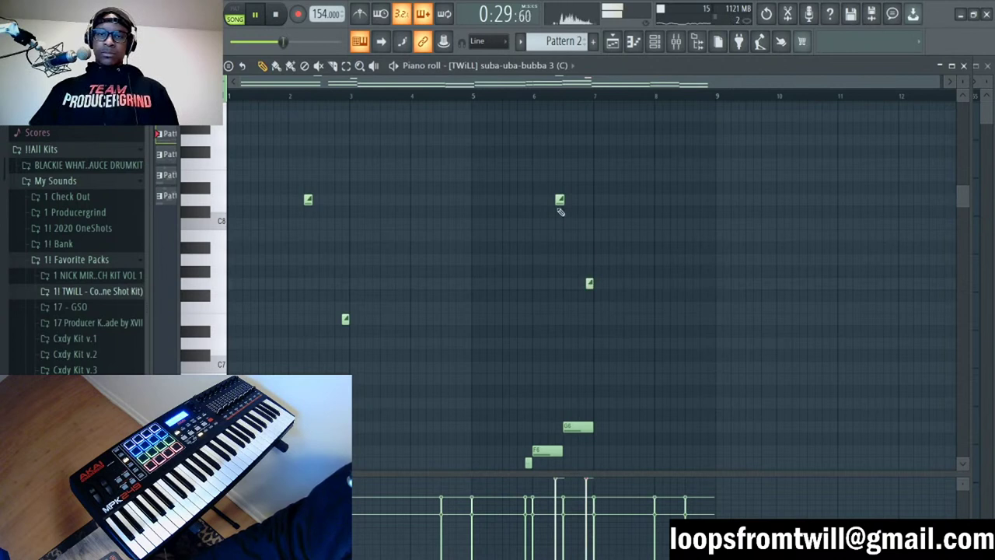
key("space")
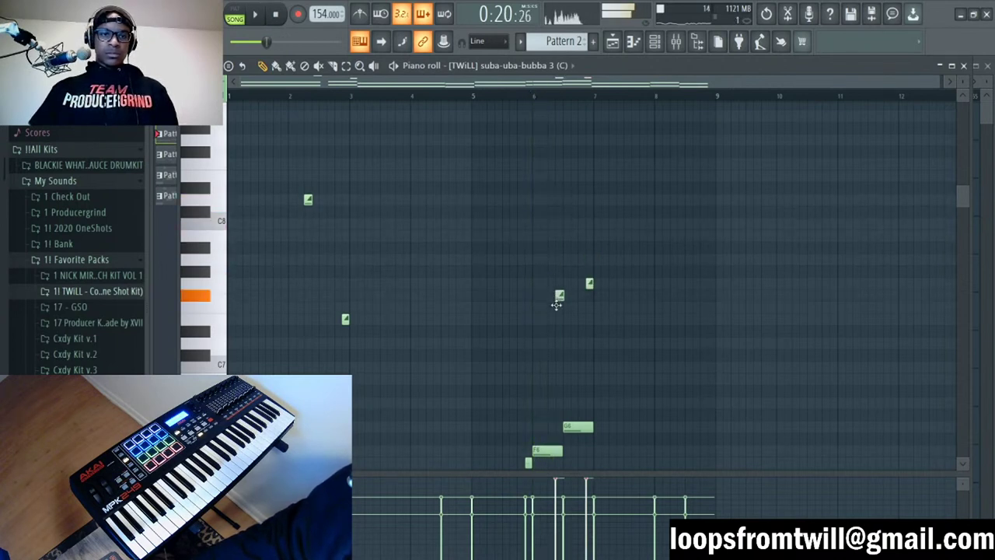
key("space")
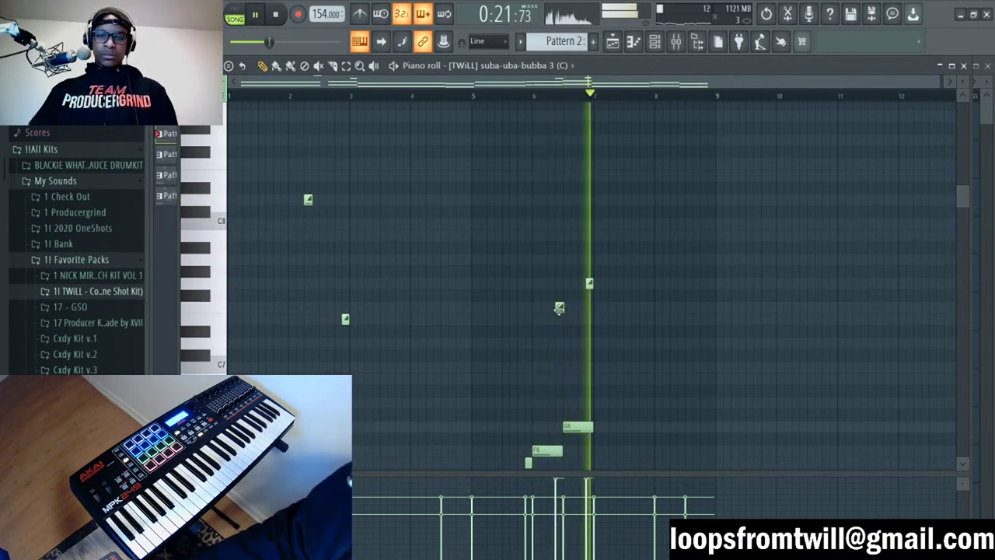
key("ctrl+Up")
key("space")
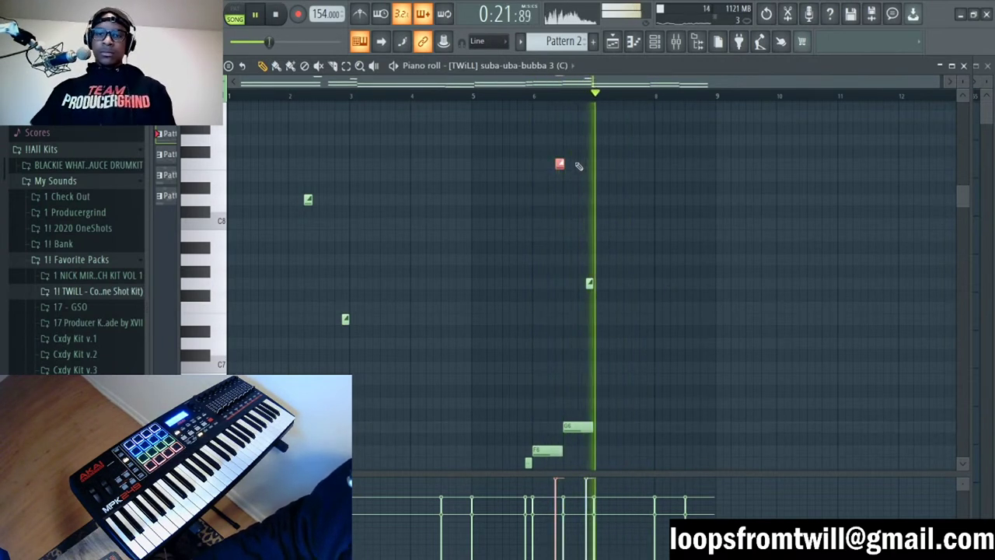
Step: Add a short slide note on G3 at the very end of bar 8, under the closing A4 note
scroll(584, 251, "up", 1)
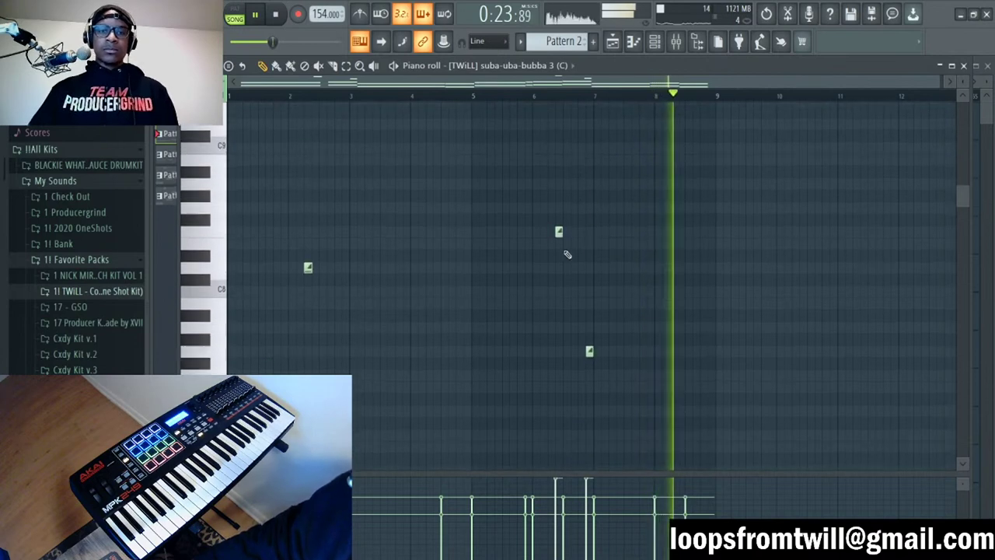
scroll(567, 253, "down", 3)
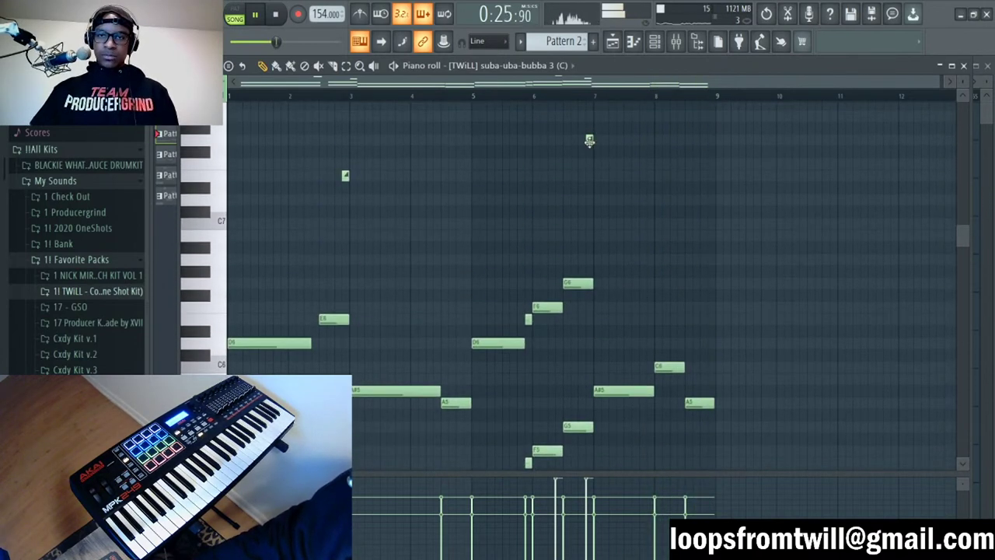
scroll(725, 366, "down", 4)
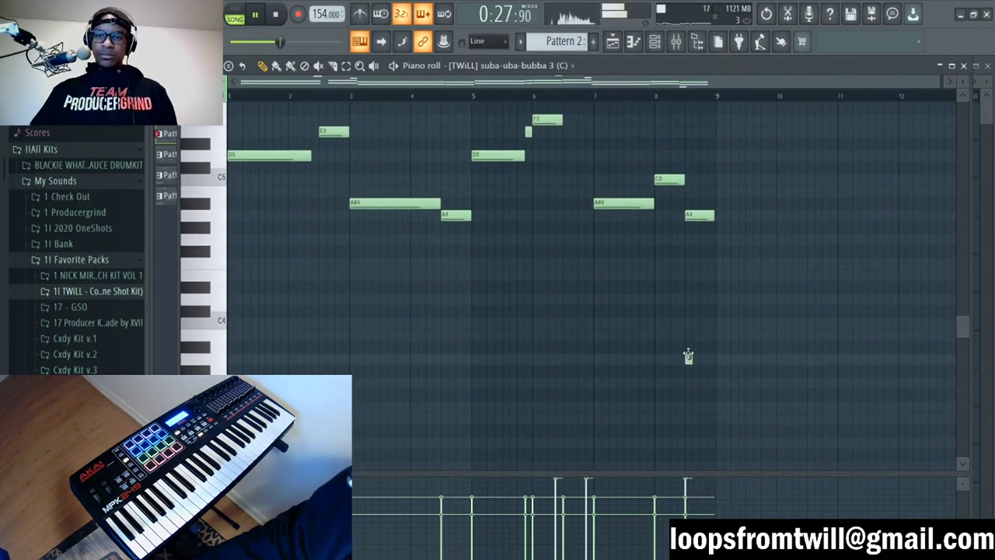
key("space")
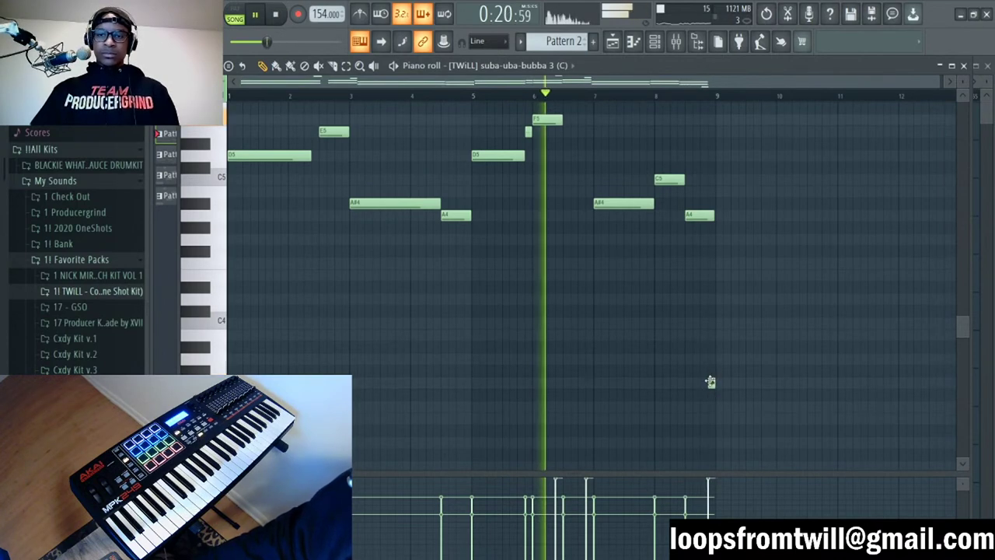
Step: Lower the velocities of the slide notes in bars 2, 6 and 8, then stop playback
scroll(706, 378, "up", 6)
left_click_drag(615, 252, 536, 252)
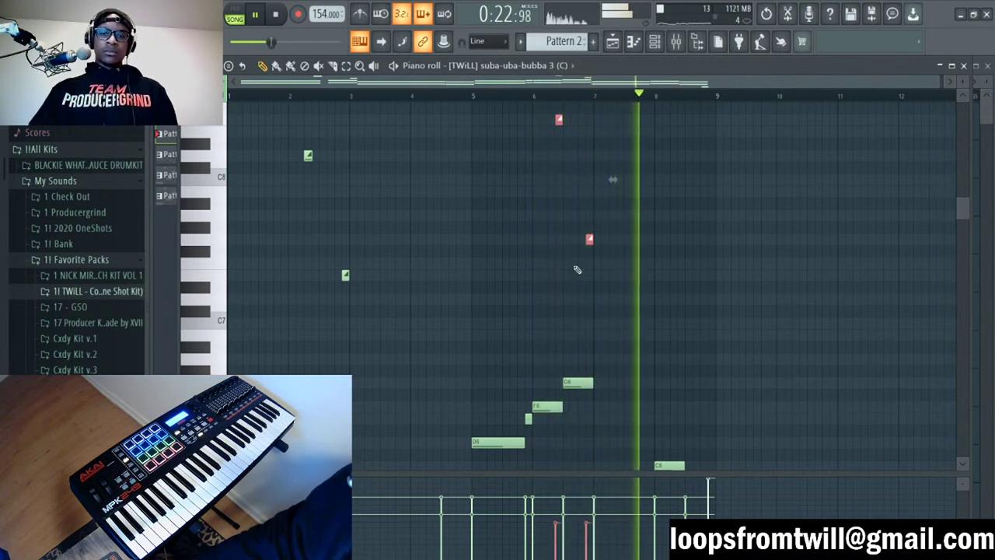
left_click_drag(247, 115, 415, 335)
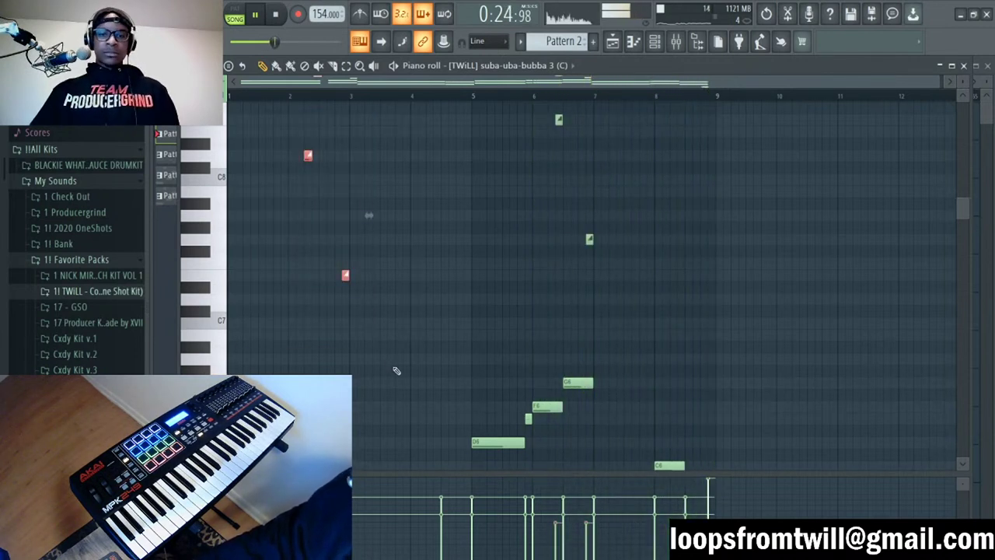
scroll(771, 358, "down", 10)
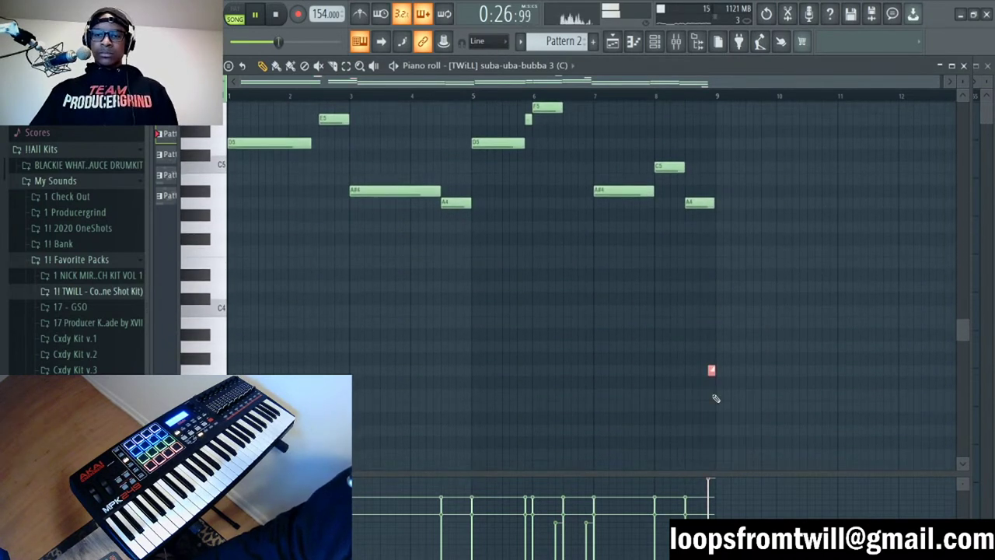
scroll(281, 239, "up", 3)
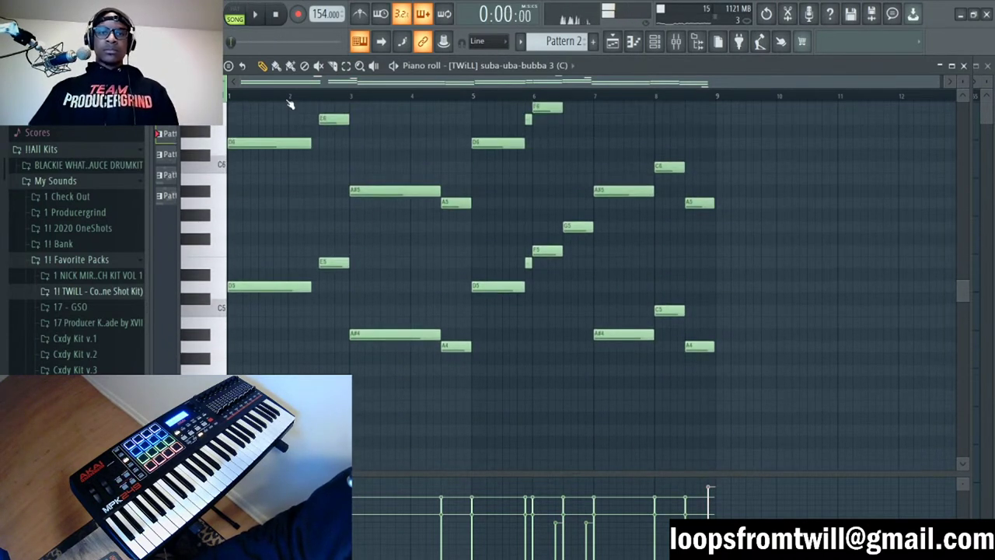
Step: Raise the A5 note closing bar 4 by two octaves to A7
scroll(402, 187, "up", 6)
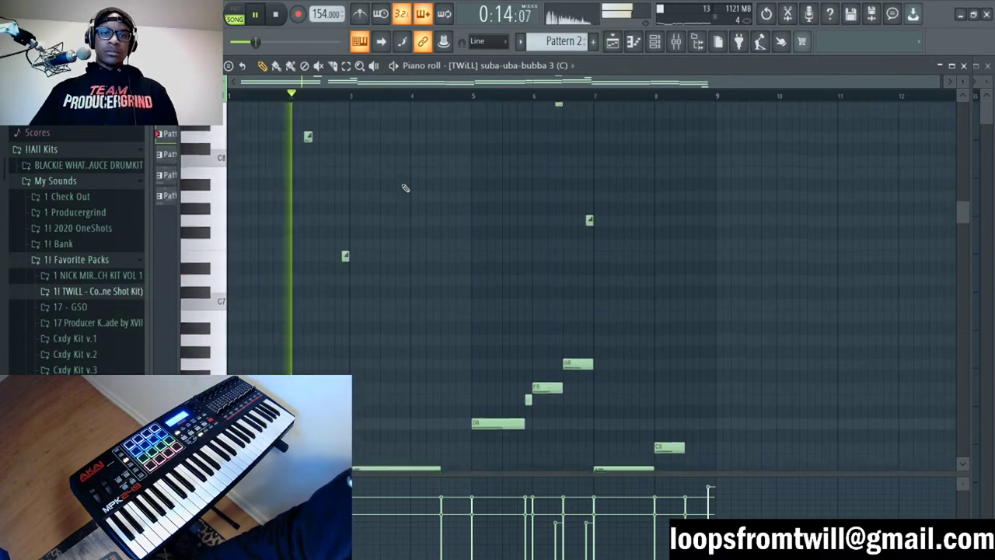
scroll(429, 182, "down", 2)
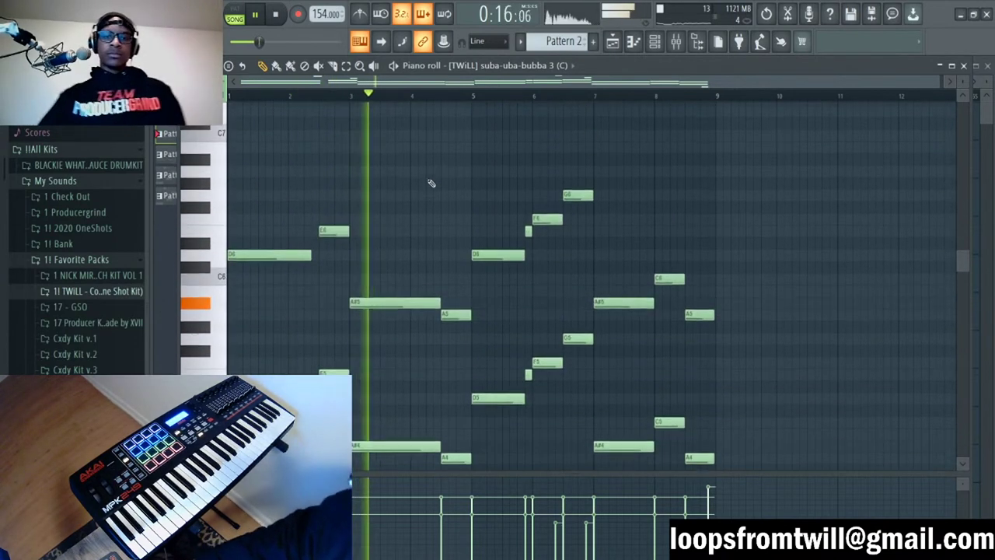
scroll(455, 98, "up", 2)
scroll(454, 98, "up", 1)
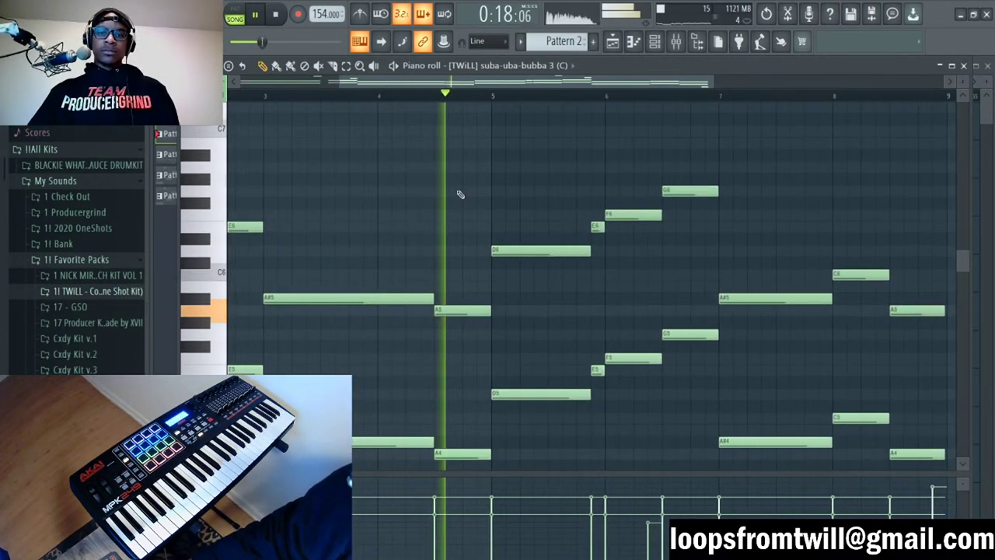
left_click_drag(454, 278, 476, 350)
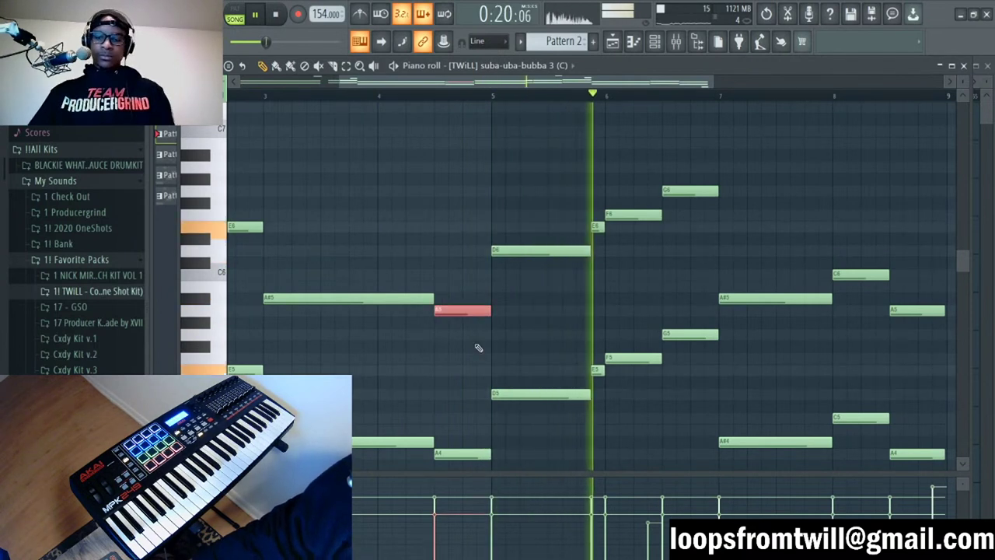
key("ctrl+Up")
key("ctrl+Up")
Step: Chop the A7 note closing bar 4 into four short notes and retune the last three to G7, F7 and E7, checking against playback
scroll(479, 335, "up", 3)
key("space")
left_click(456, 289)
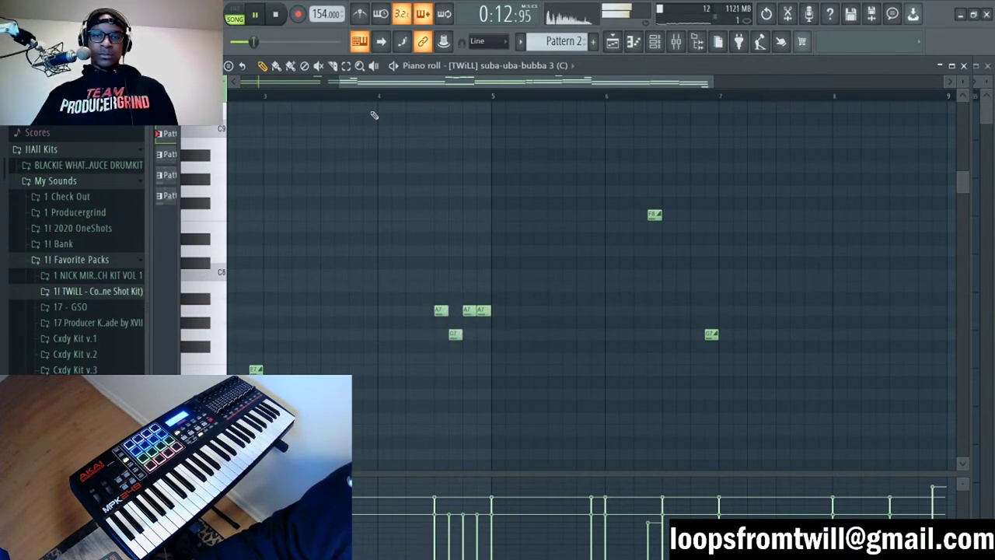
left_click_drag(468, 310, 469, 359)
key("space")
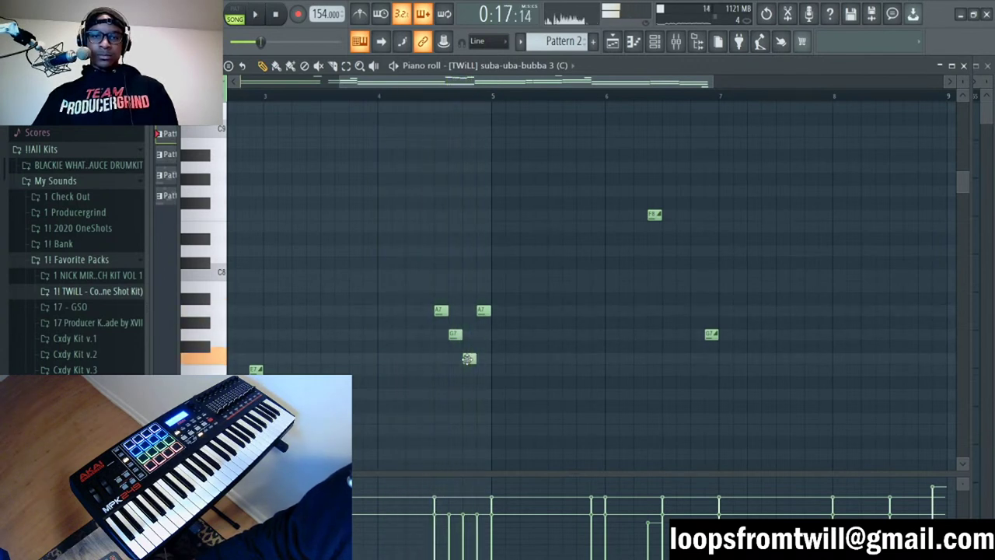
left_click_drag(480, 315, 483, 392)
key("space")
key("space")
key("space")
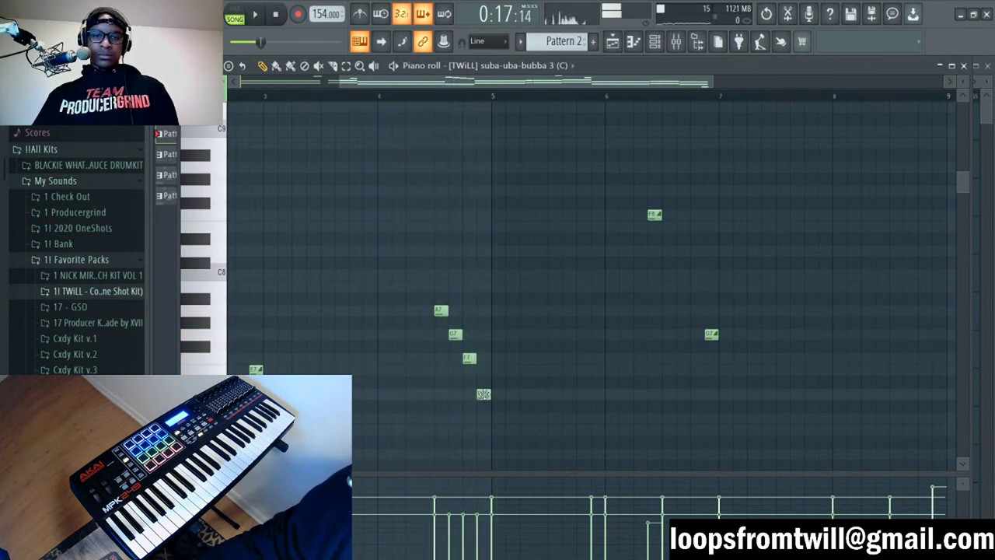
key("space")
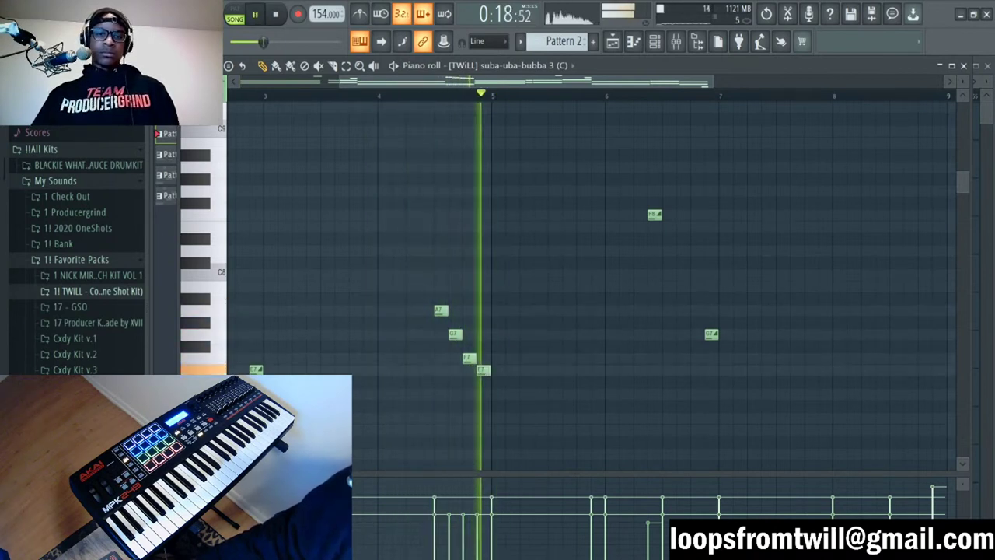
key("space")
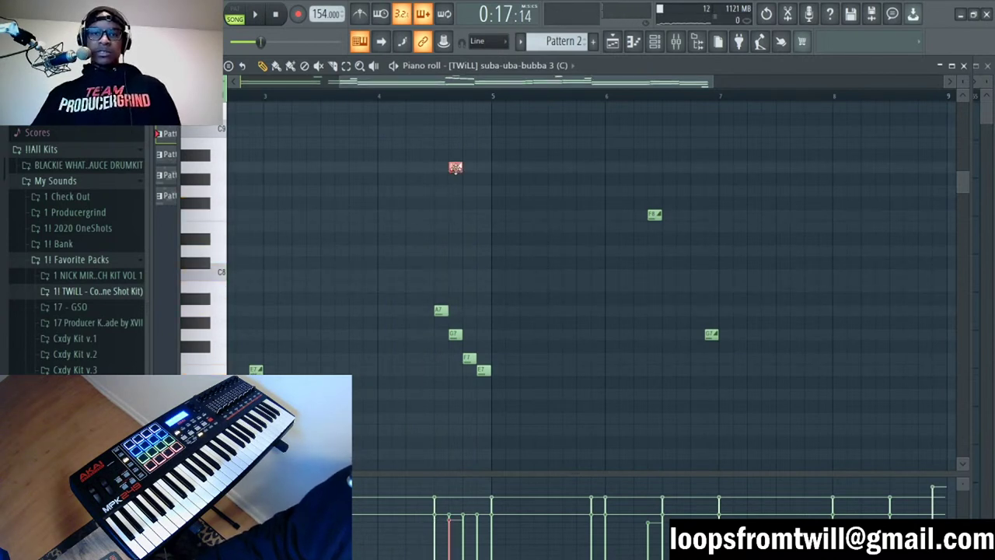
Step: Add short slide notes on A8, G8, F8 and E8 at the starts of the four descending notes in bar 4 and play them back
left_click_drag(456, 168, 441, 168)
key("space")
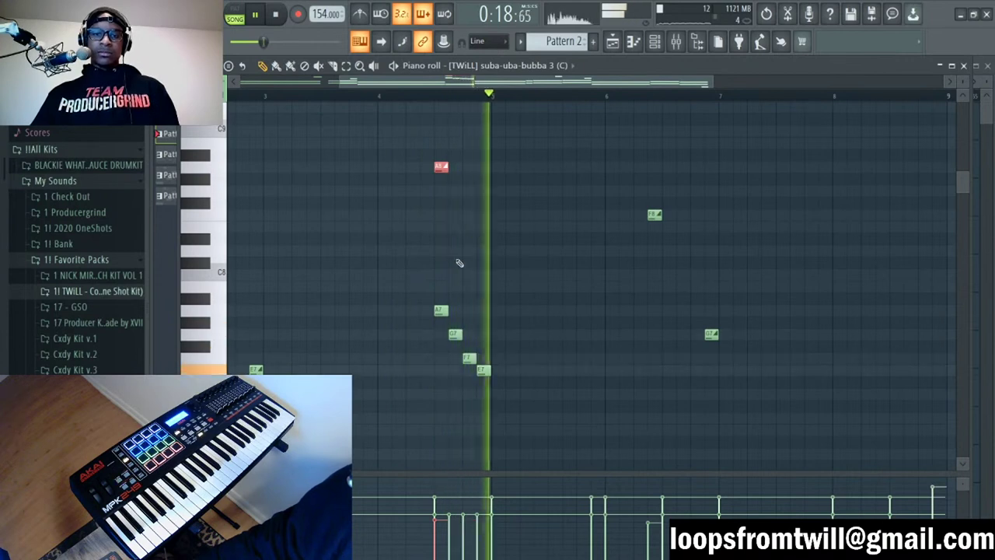
key("space")
scroll(439, 97, "up", 4)
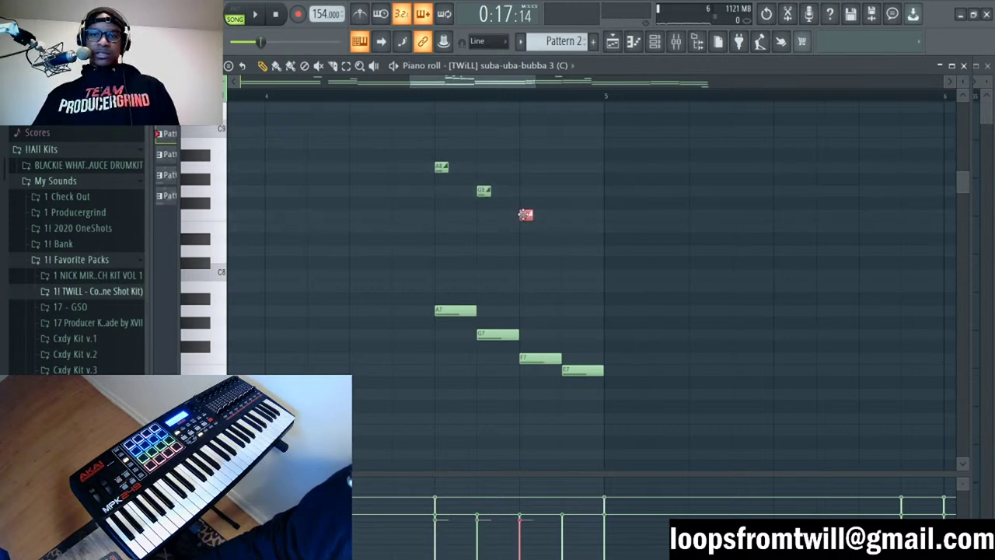
left_click_drag(562, 229, 562, 217)
key("space")
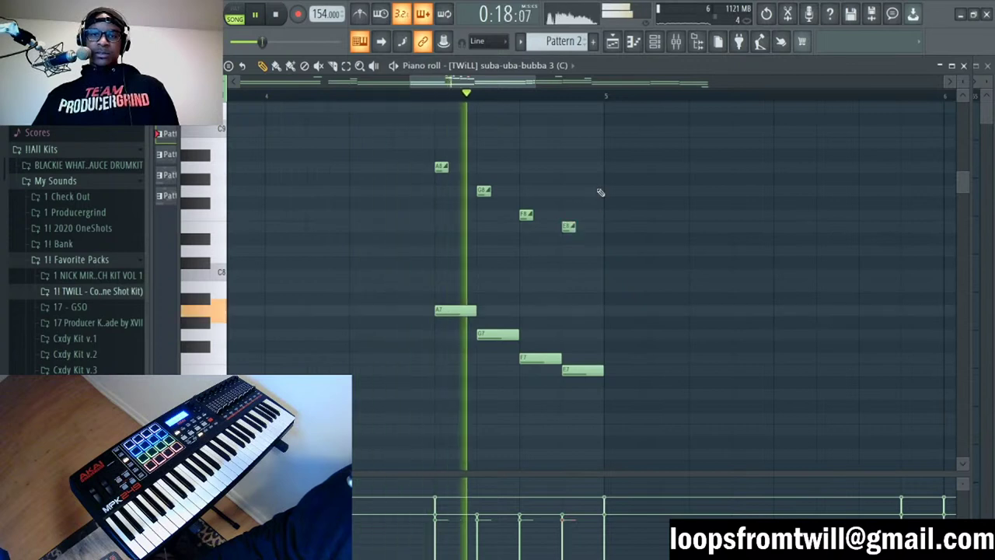
scroll(576, 106, "down", 3)
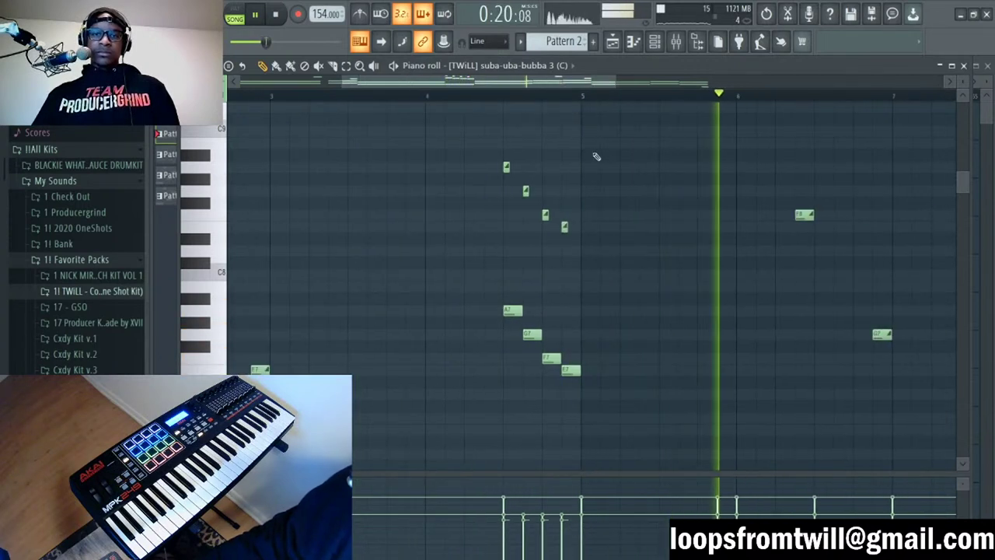
Step: Try raising and lowering the velocities of the four slide notes above the descending run in bar 4 during playback
left_click_drag(613, 140, 494, 232)
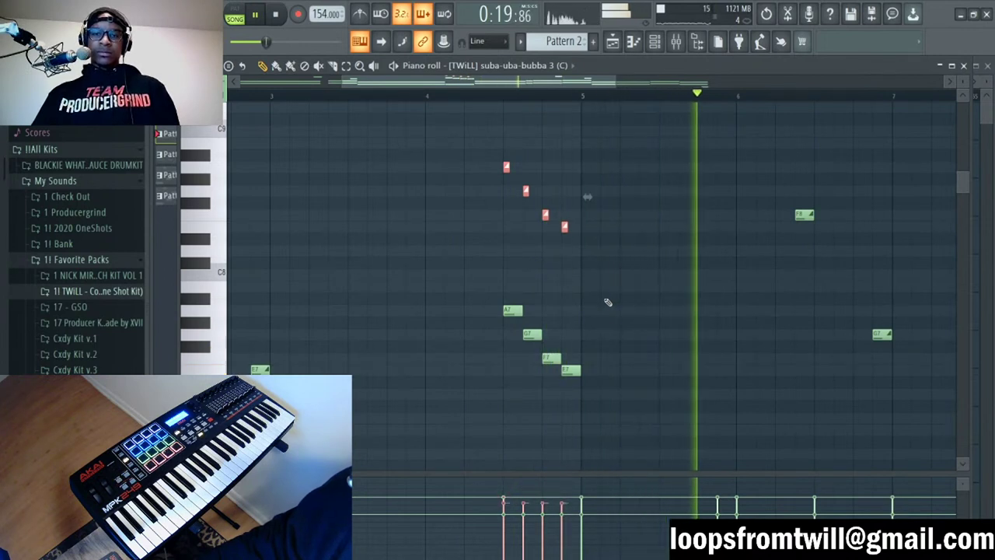
left_click(588, 160)
scroll(575, 101, "up", 1)
scroll(575, 101, "up", 2)
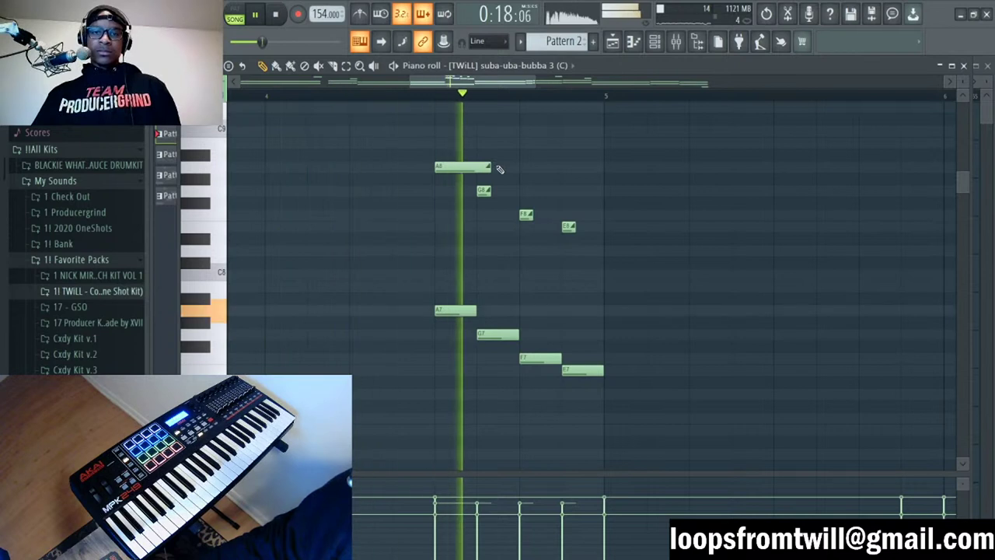
left_click_drag(489, 166, 605, 257)
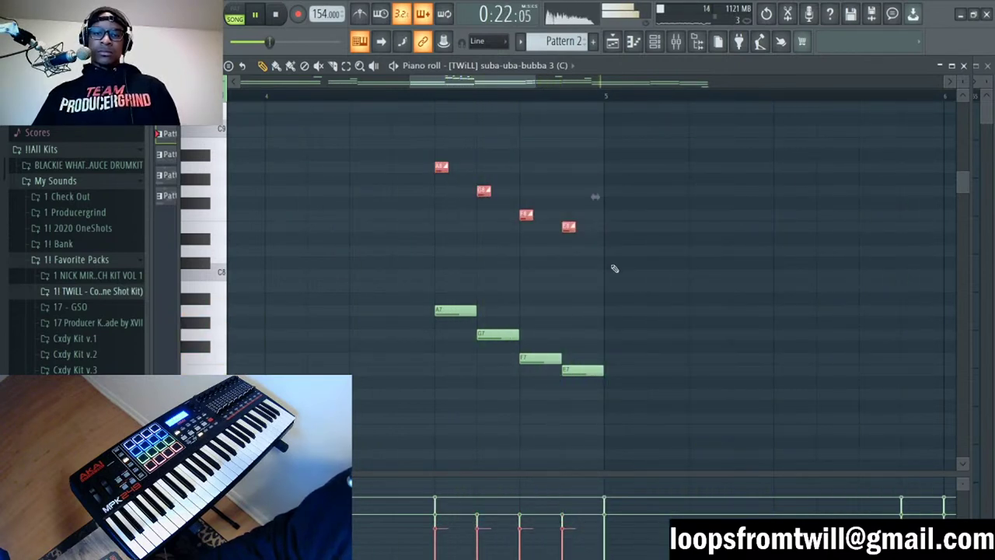
Step: Raise the velocities of the four descending notes in bar 4 and of the slide notes above them
scroll(614, 268, "down", 10)
scroll(534, 259, "up", 6)
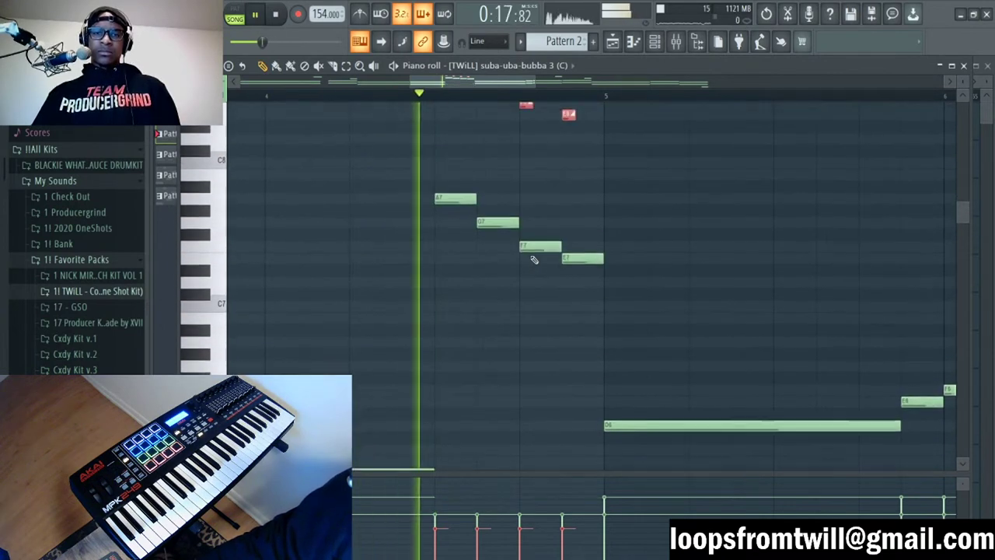
scroll(613, 183, "up", 3)
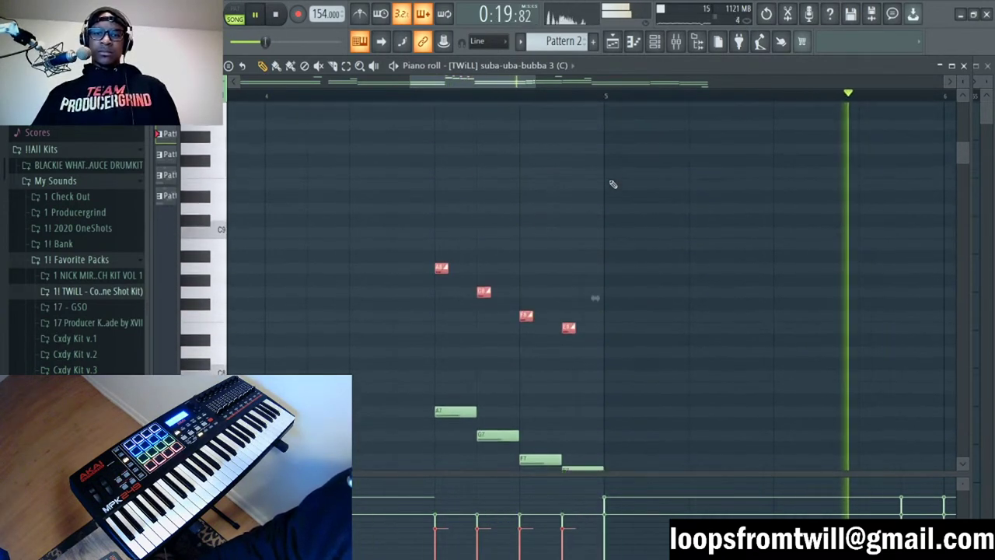
scroll(610, 181, "down", 2)
left_click_drag(611, 187, 335, 297)
scroll(537, 339, "up", 1)
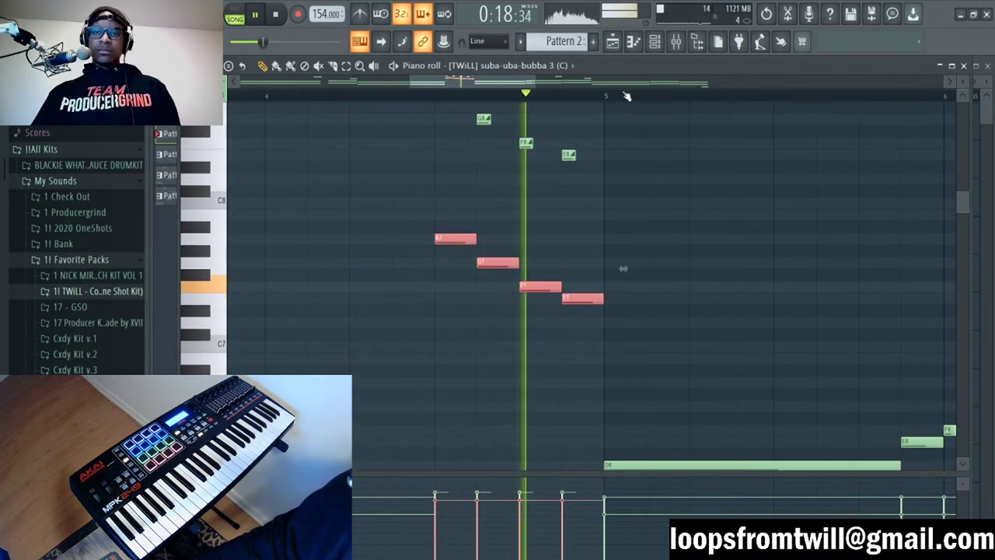
scroll(602, 159, "up", 2)
Step: Try splitting the closing E7 note of bar 4, shifting its second half by an octave, and adding a very short E5 note before bar 5
left_click(618, 291)
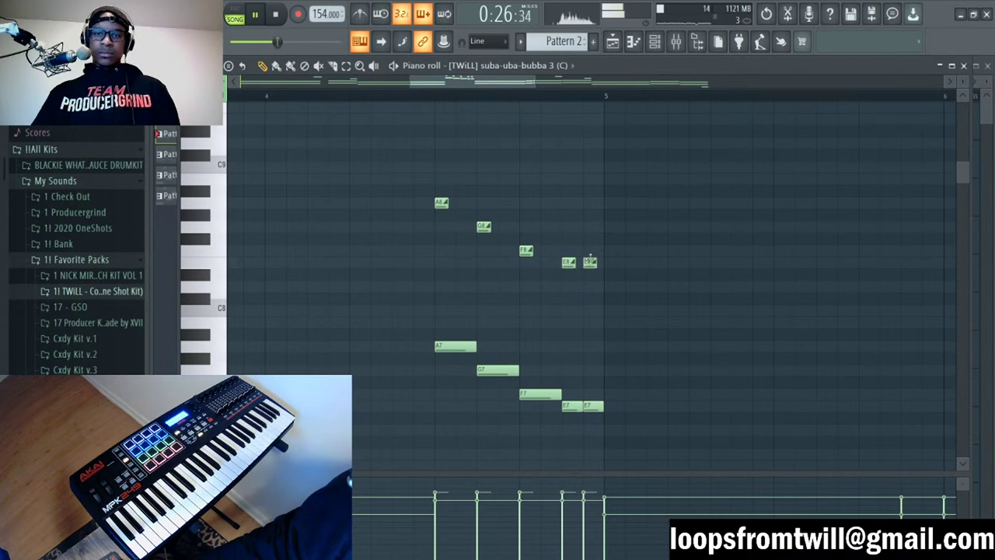
scroll(622, 284, "down", 5)
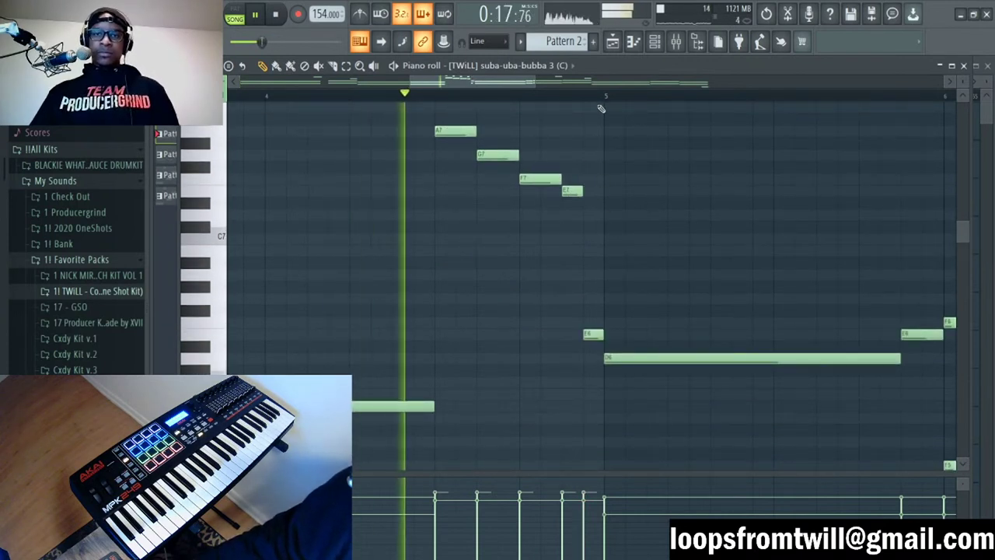
scroll(605, 233, "down", 3)
left_click_drag(598, 332, 598, 191)
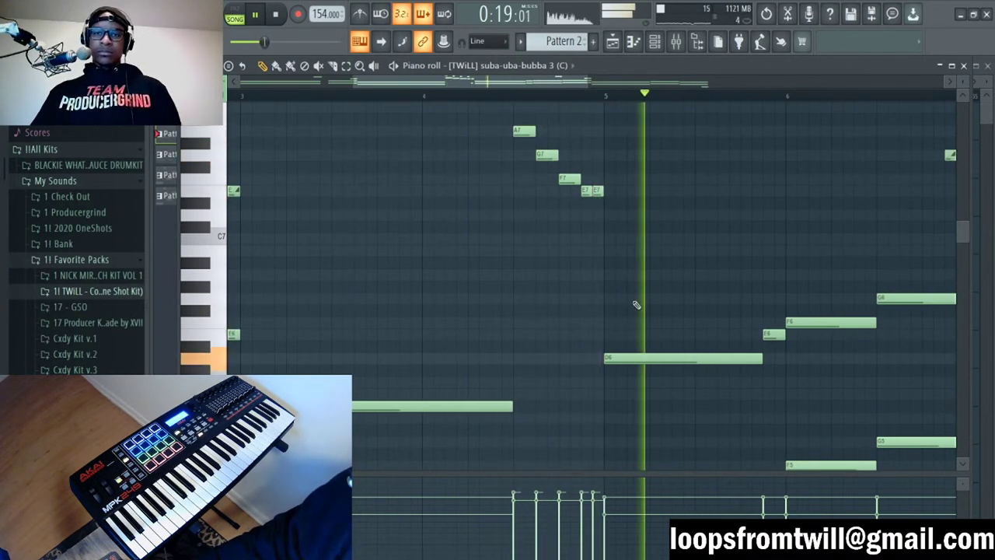
scroll(613, 247, "down", 5)
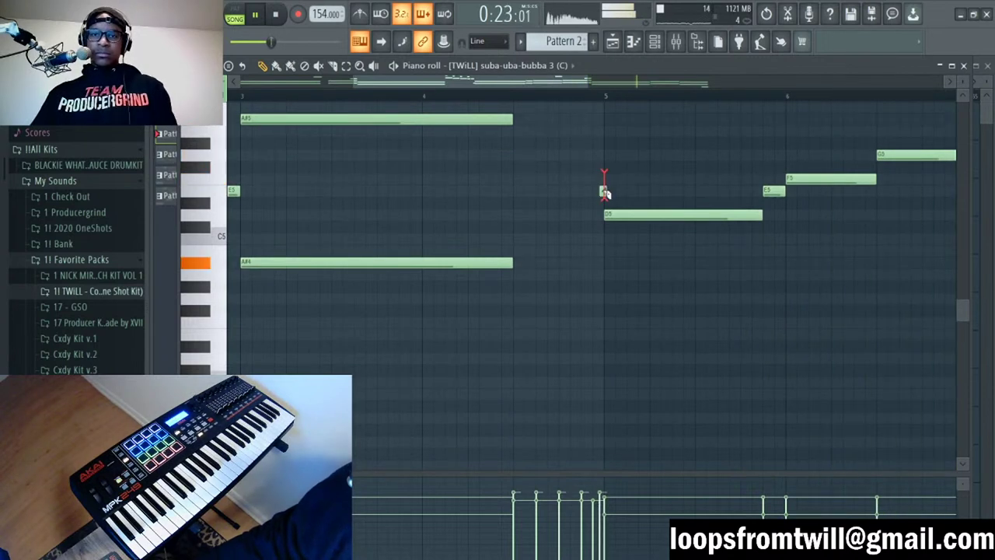
key("space")
scroll(629, 185, "up", 5)
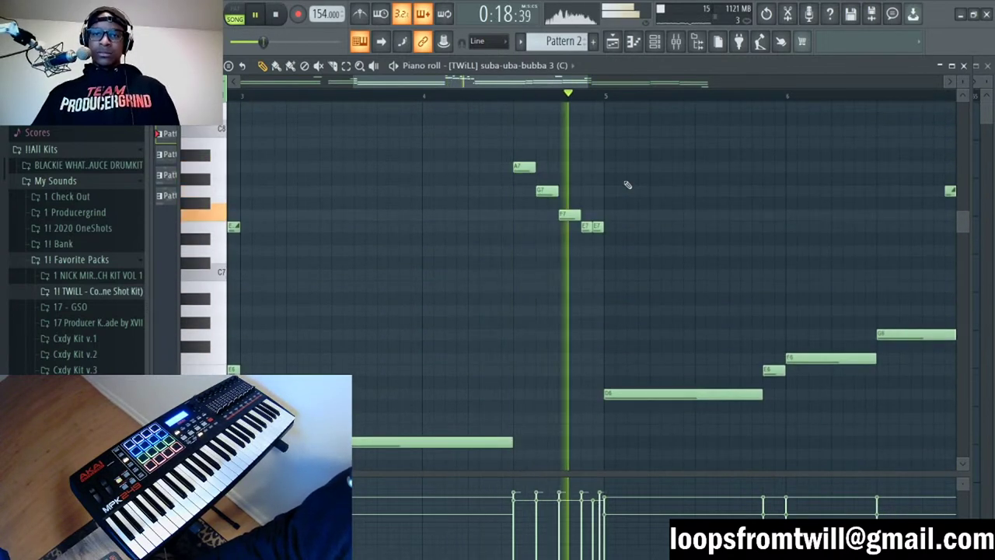
Step: Restore the full-length closing E7 in bar 4, add a short E6 slide note beneath its end, and slightly lower the run's slide-note velocities
scroll(604, 194, "up", 3)
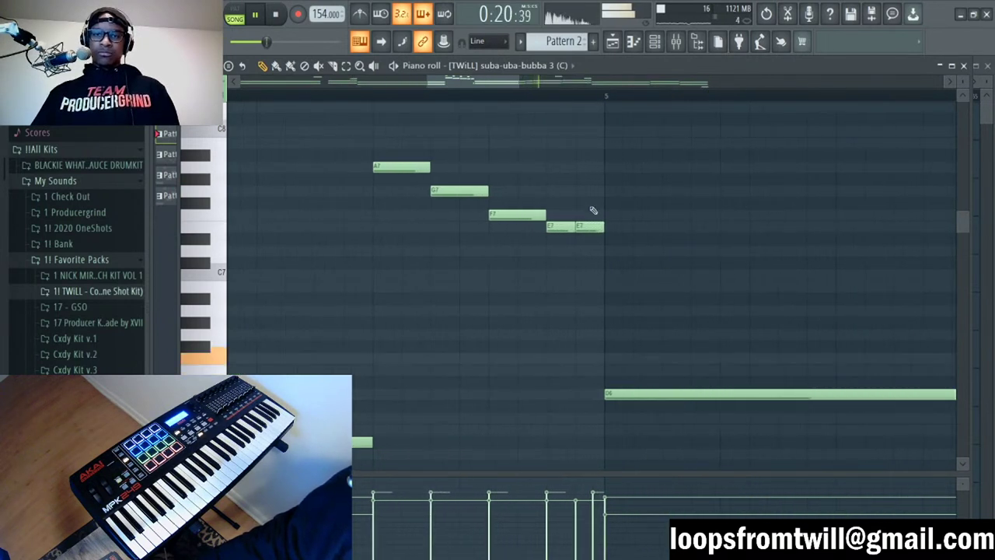
scroll(599, 210, "down", 3)
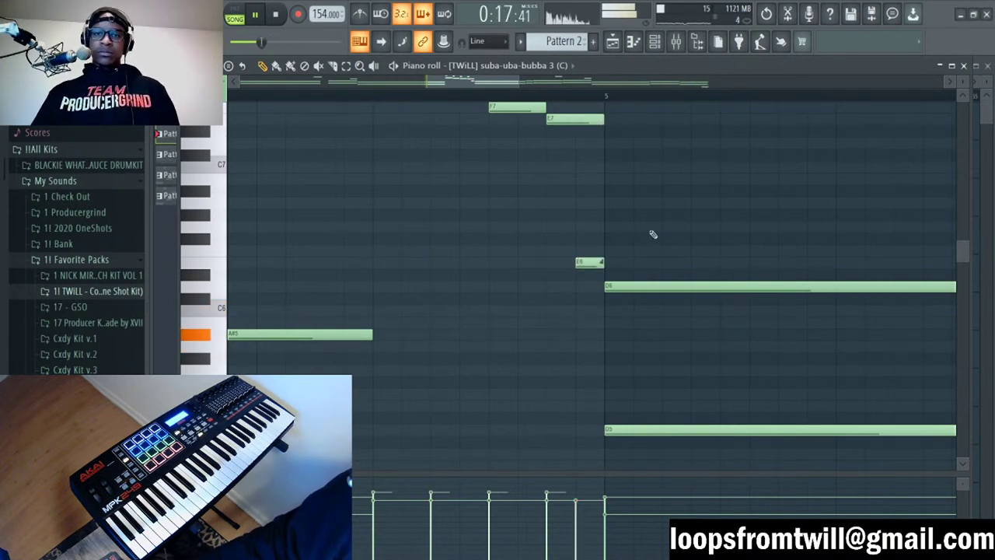
scroll(649, 226, "up", 3)
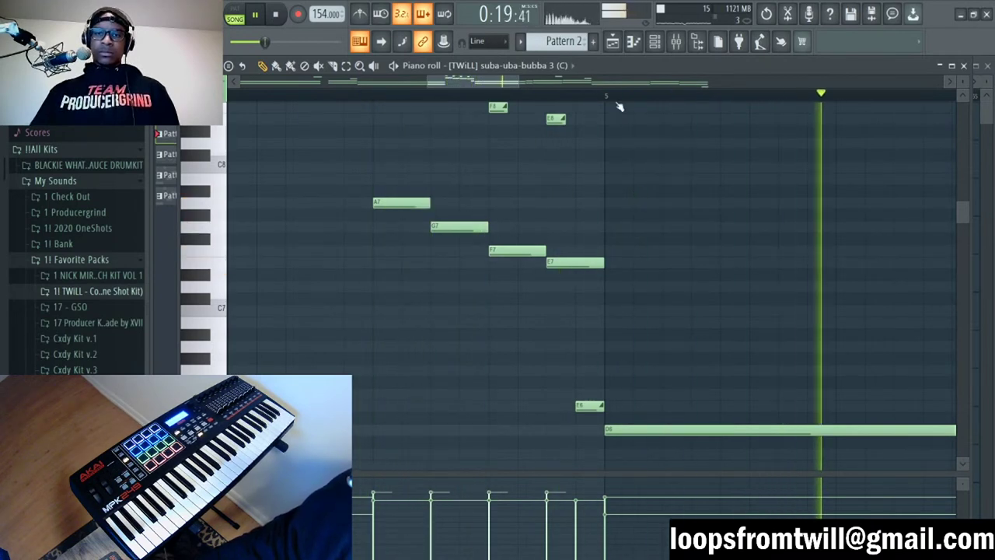
scroll(622, 105, "down", 5)
left_click_drag(599, 126, 509, 237)
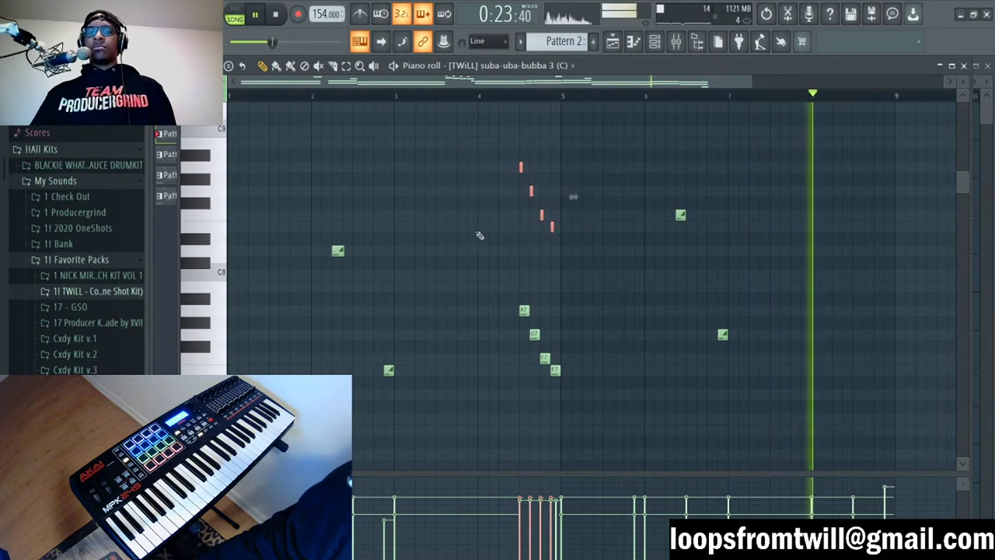
Step: Return to the playlist and slice the Story loop on Track 1 at bars 9, 17, 25 and 33
key("F7")
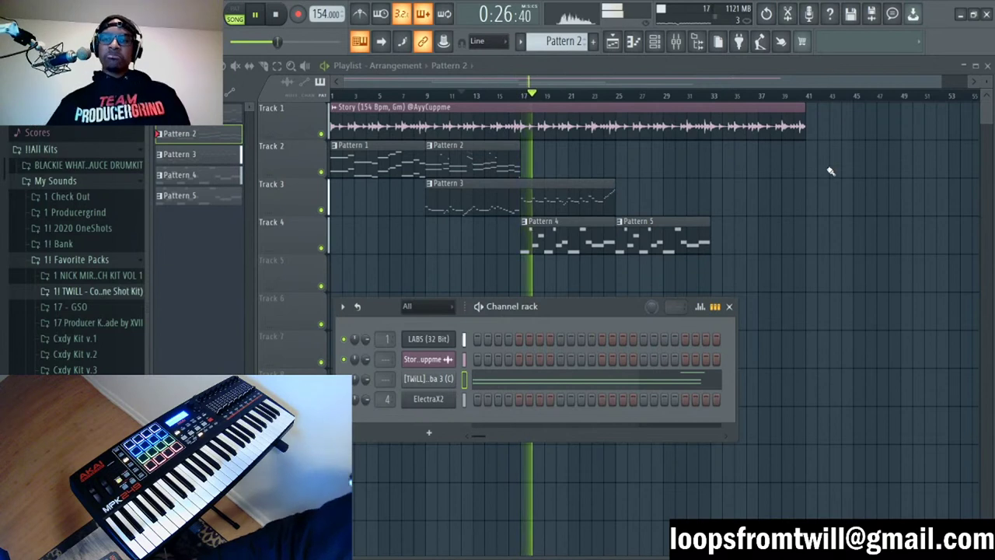
key("F6")
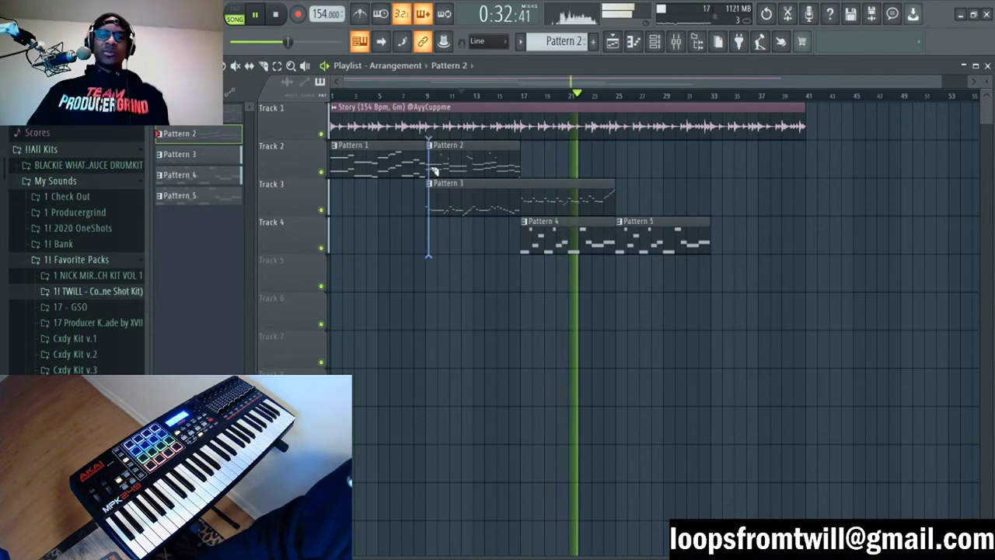
left_click_drag(435, 171, 428, 110)
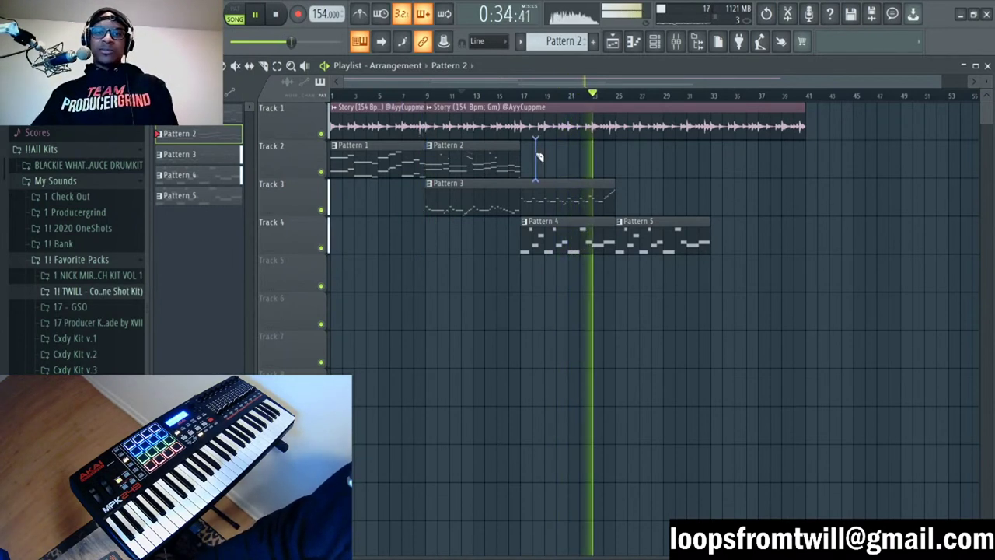
left_click_drag(536, 158, 535, 115)
left_click_drag(615, 171, 615, 128)
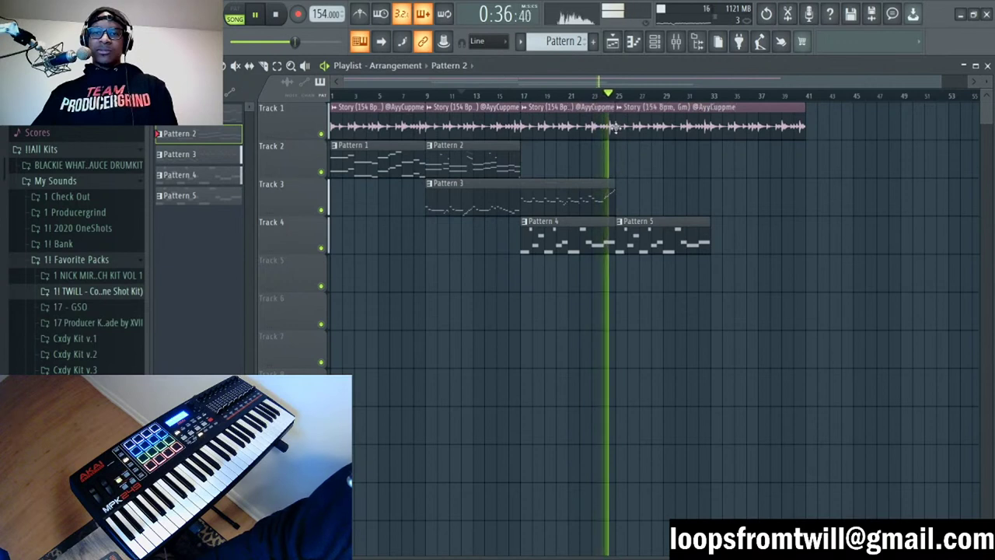
left_click_drag(709, 180, 708, 113)
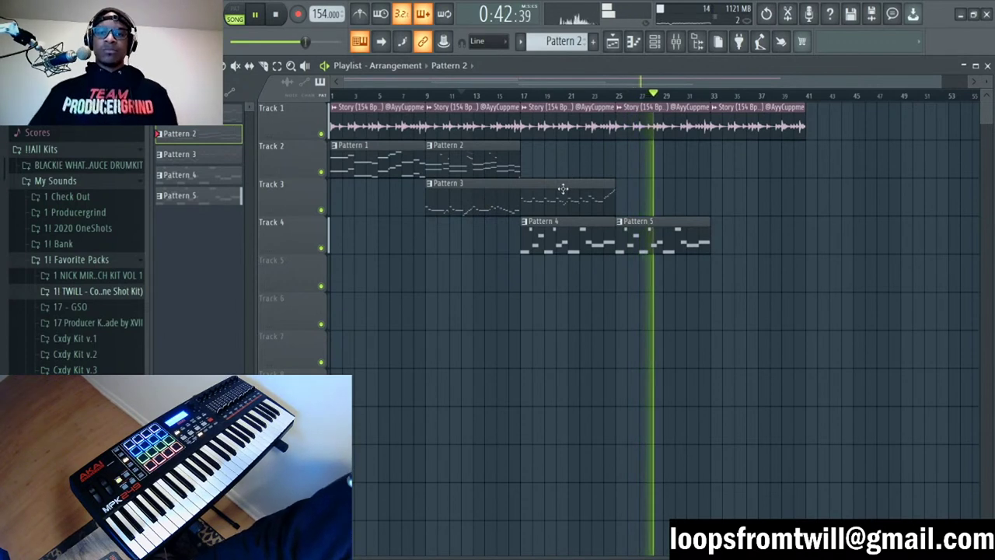
Step: Place a copy of Pattern 3 on Track 3 at bar 29 and remove its second half from bar 37 on
left_click(563, 188)
left_click(726, 193)
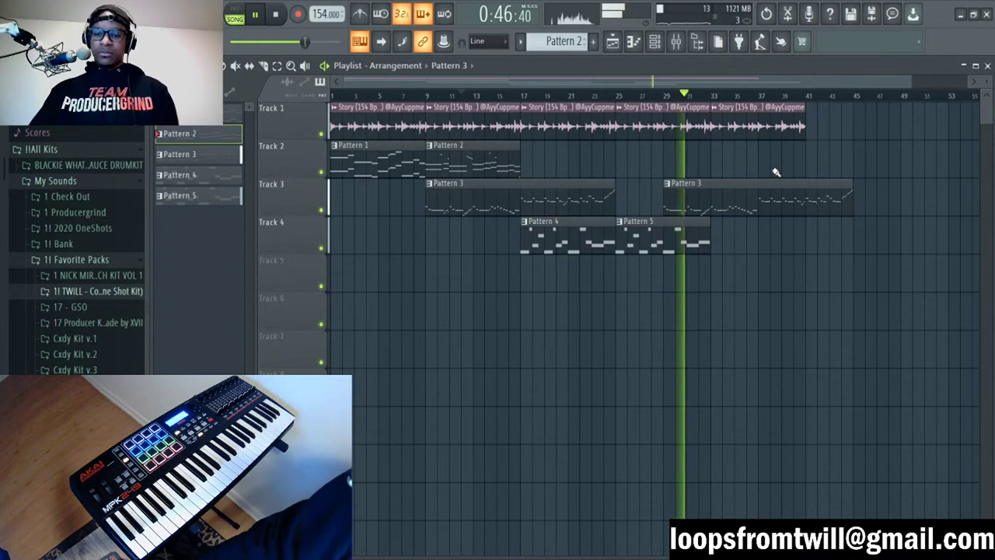
left_click(761, 204)
right_click(811, 207)
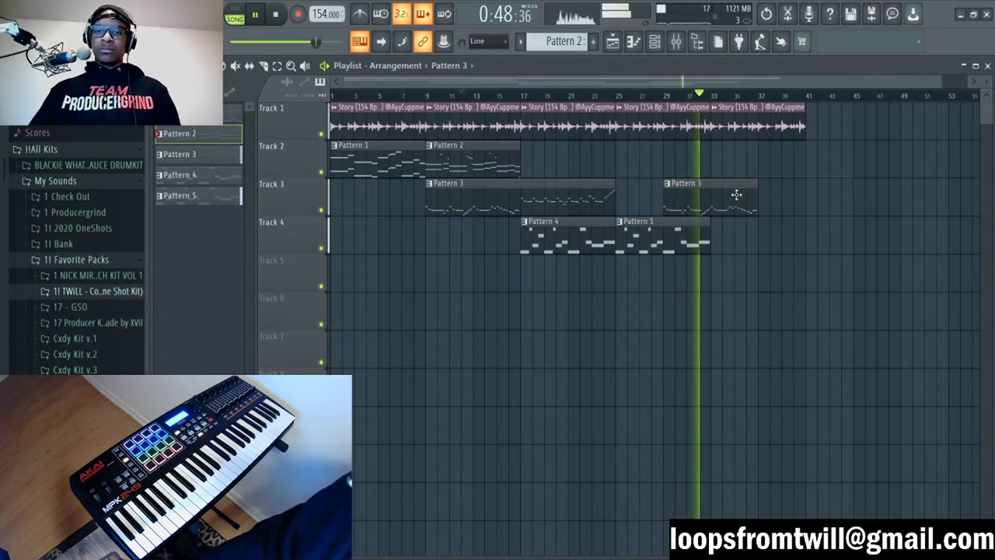
Step: Keep only the first eight bars of LABS notes in a unique version of the bar 29 Pattern 3 clip, and move it to bar 33
double_click(674, 188)
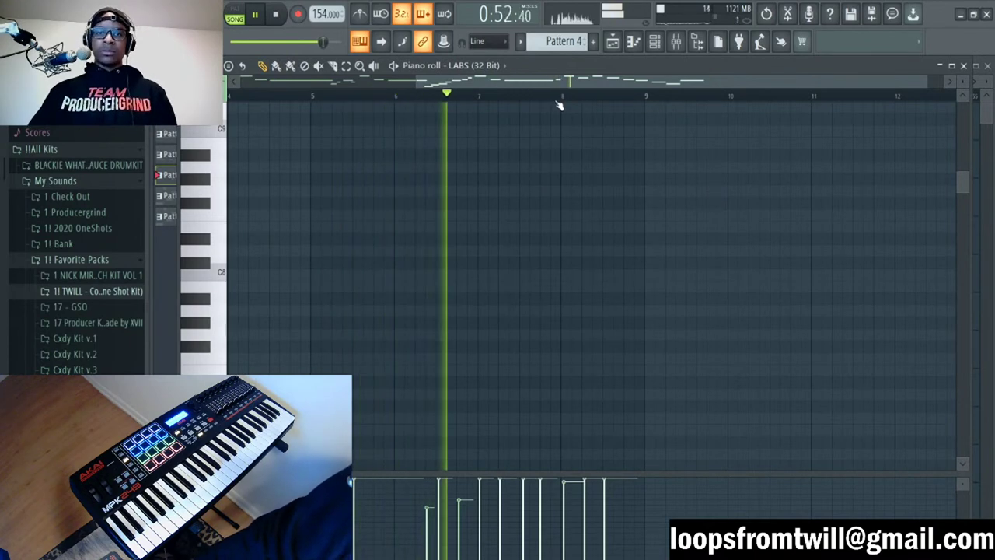
scroll(560, 96, "down", 2)
scroll(572, 146, "up", 3)
scroll(586, 200, "down", 10)
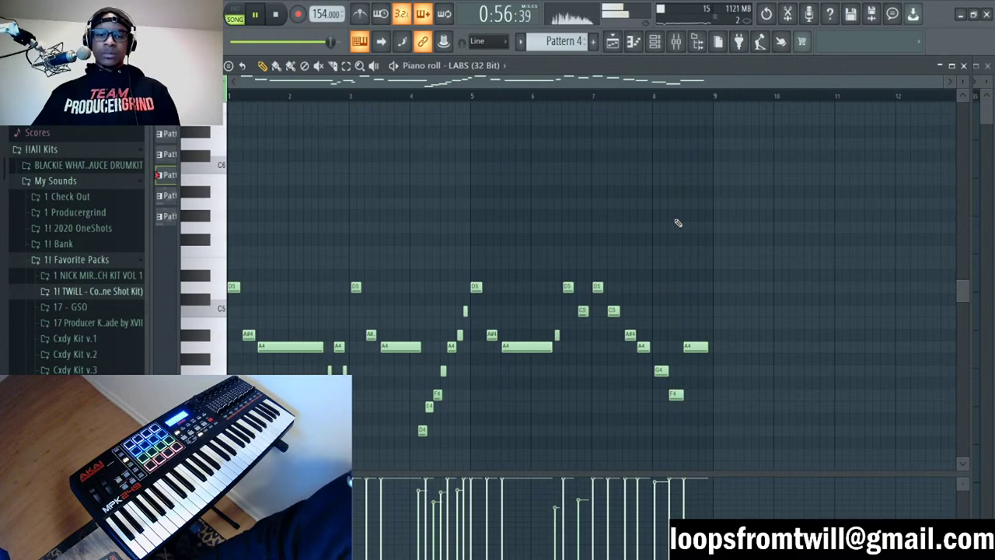
key("F7")
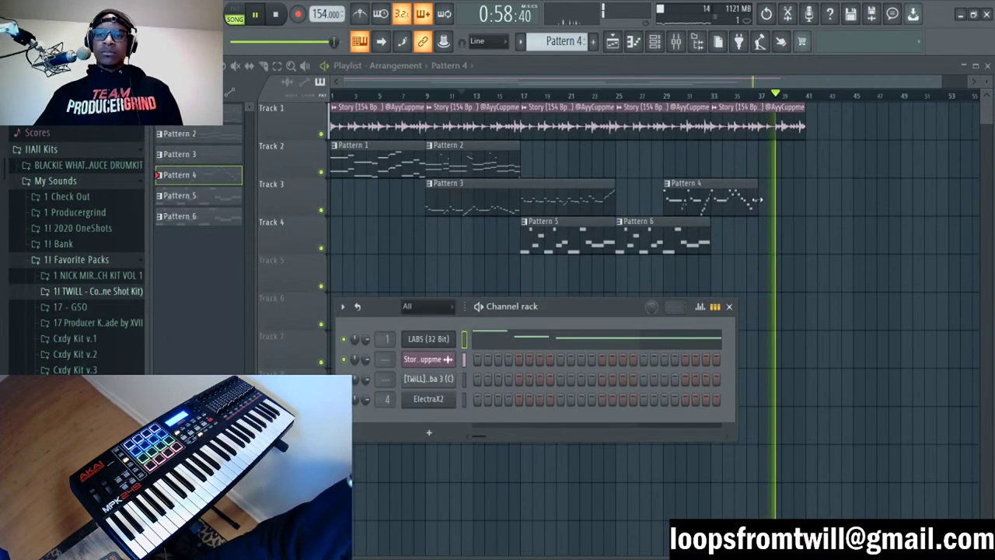
left_click_drag(758, 198, 804, 199)
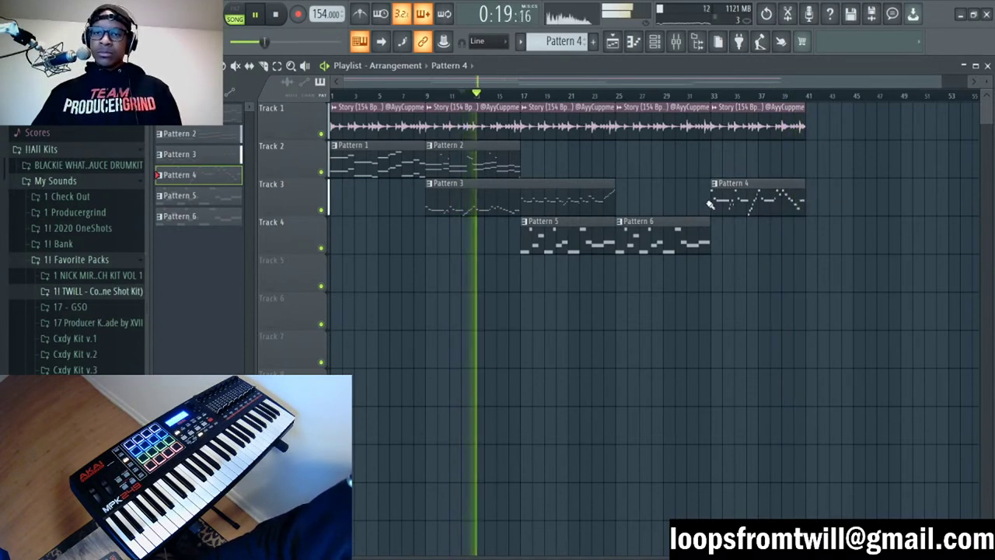
Step: Try placing two consecutive Pattern 4 clips on Track 3 from bar 29, cutting the second one off at bar 41
left_click_drag(737, 200, 777, 191)
key("c")
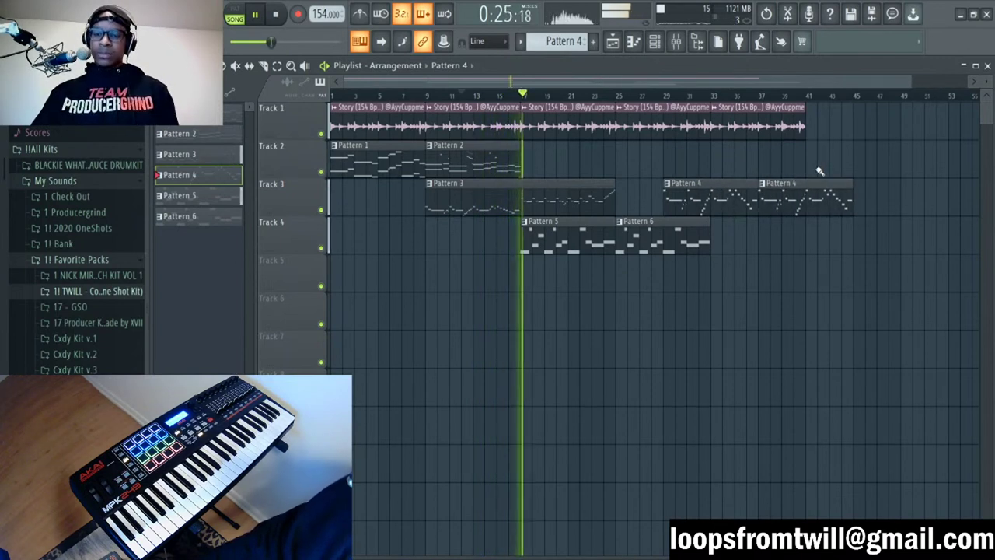
left_click_drag(806, 139, 809, 216)
right_click(828, 201)
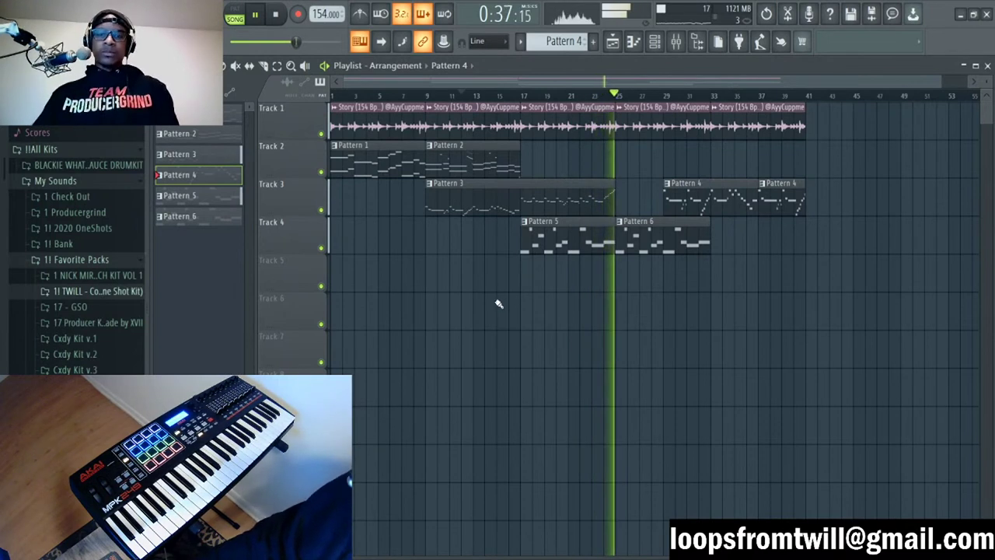
Step: Slice the Pattern 3 clip on Track 3 at bar 17 and leave a single Pattern 4 clip spanning bars 33 to 41
left_click_drag(502, 332, 528, 182)
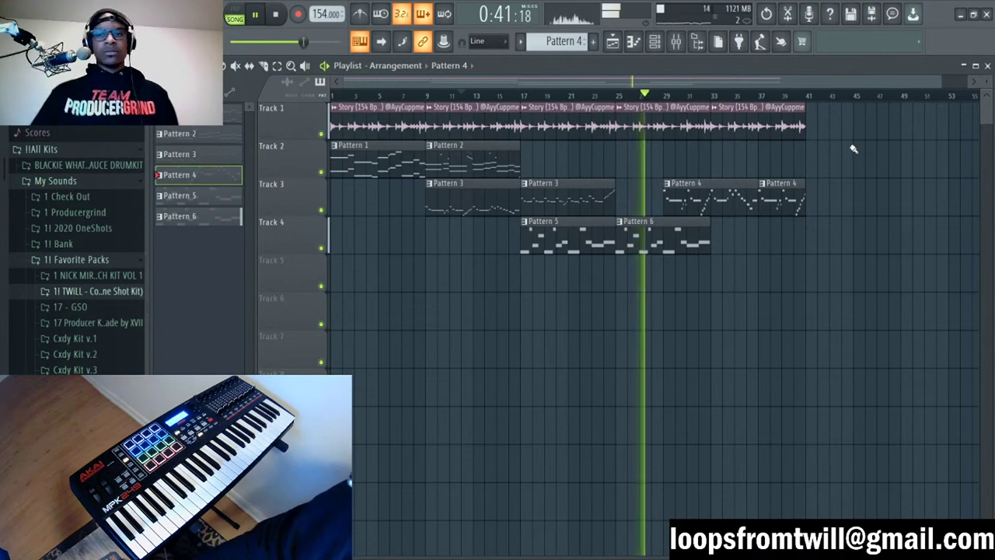
right_click(715, 197)
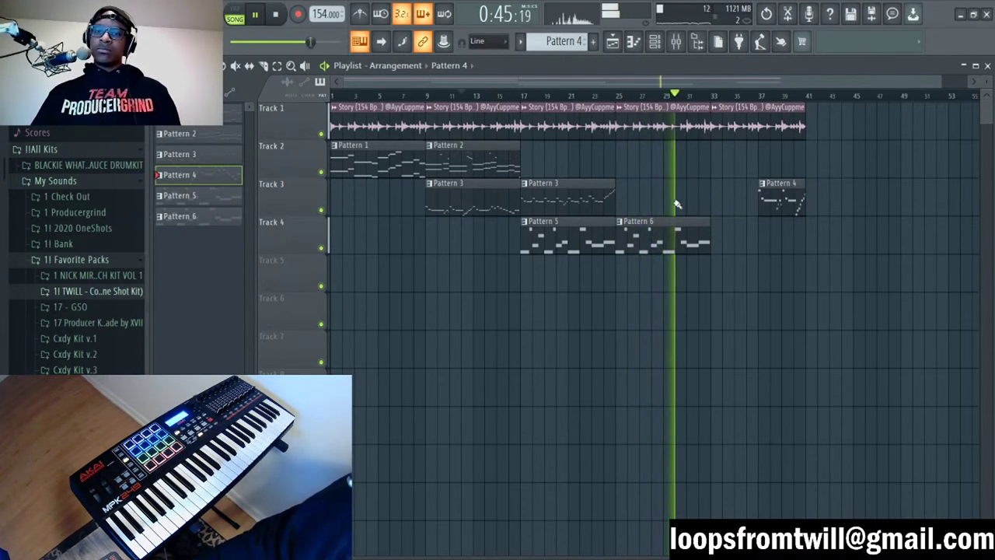
left_click_drag(776, 199, 805, 205)
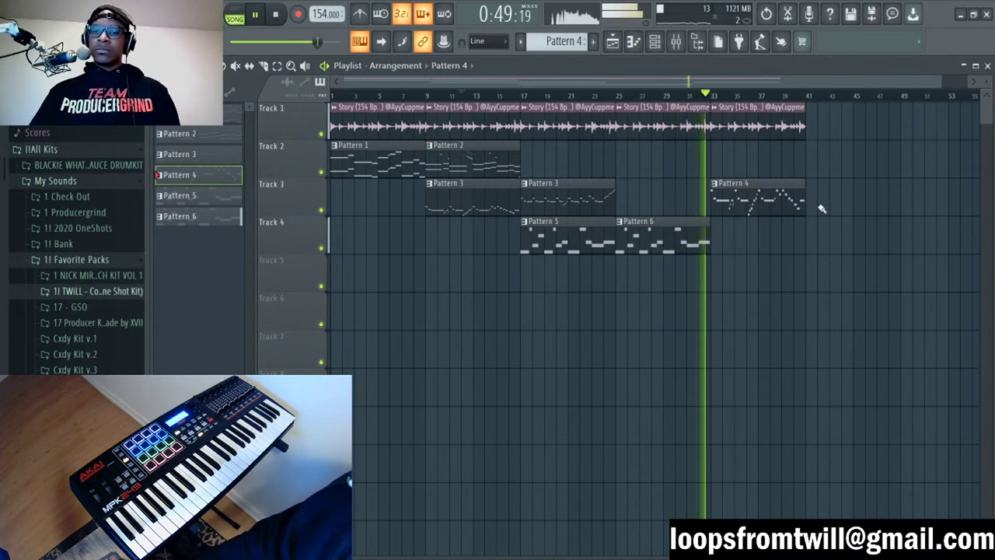
Step: Place the [TWiLL] Bass Build aka tHe SwoOsH sample from the TWiLL kit's FX folder on Track 5, ending at bar 33
left_click(104, 291)
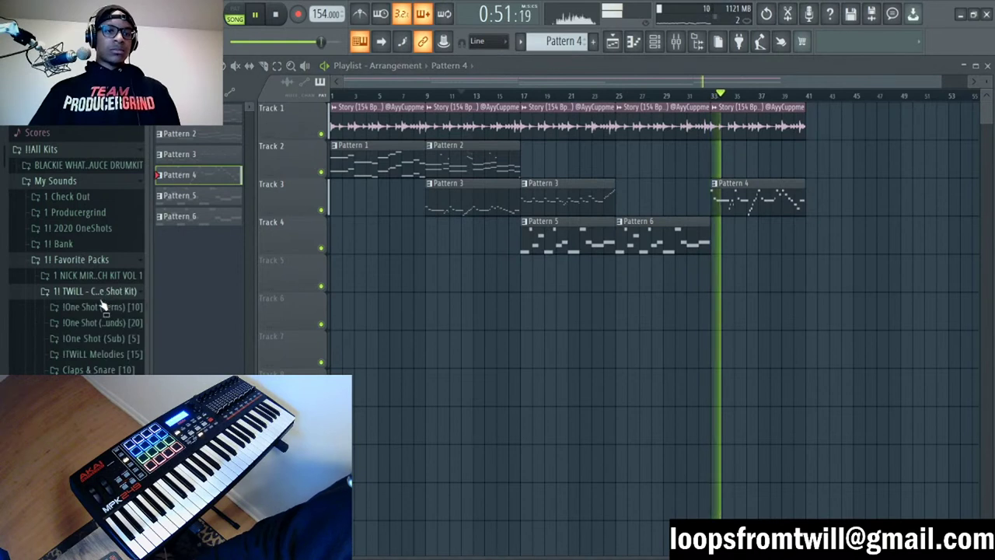
scroll(104, 291, "down", 4)
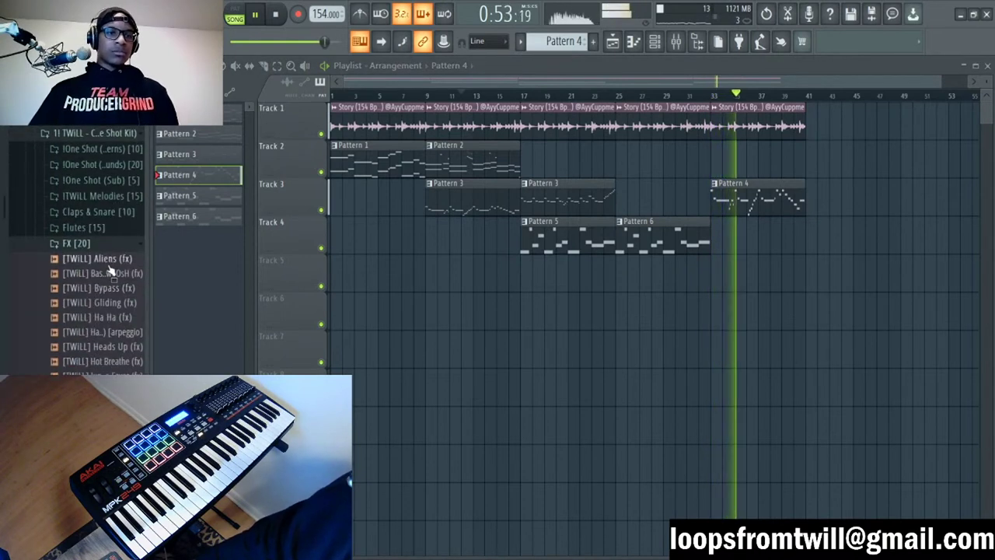
left_click_drag(121, 280, 705, 273)
Step: Add Bass Build copies on Track 5 ending at bars 17 and 41, leaving none before bar 25, and collapse the kit's folders
left_click(614, 277)
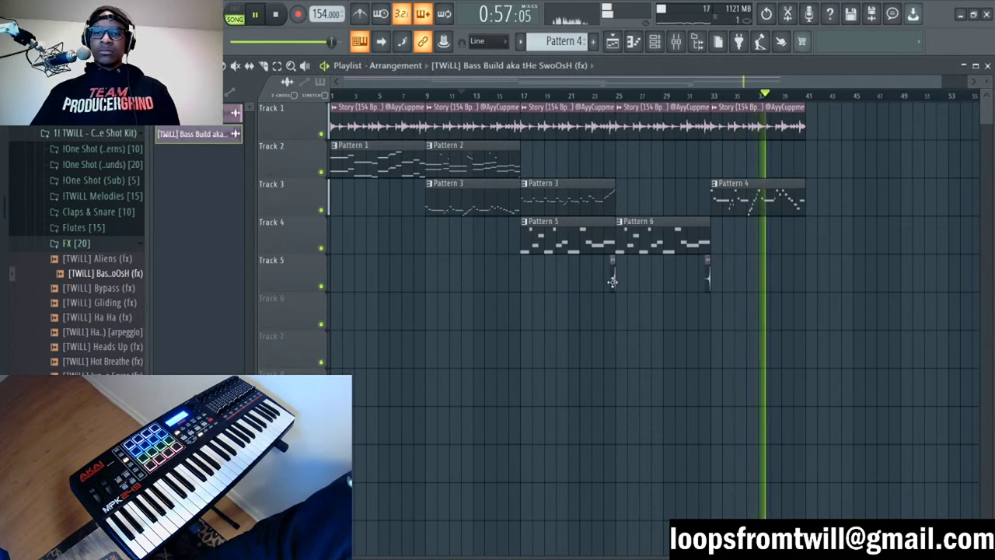
left_click(437, 282)
left_click_drag(437, 285, 516, 285)
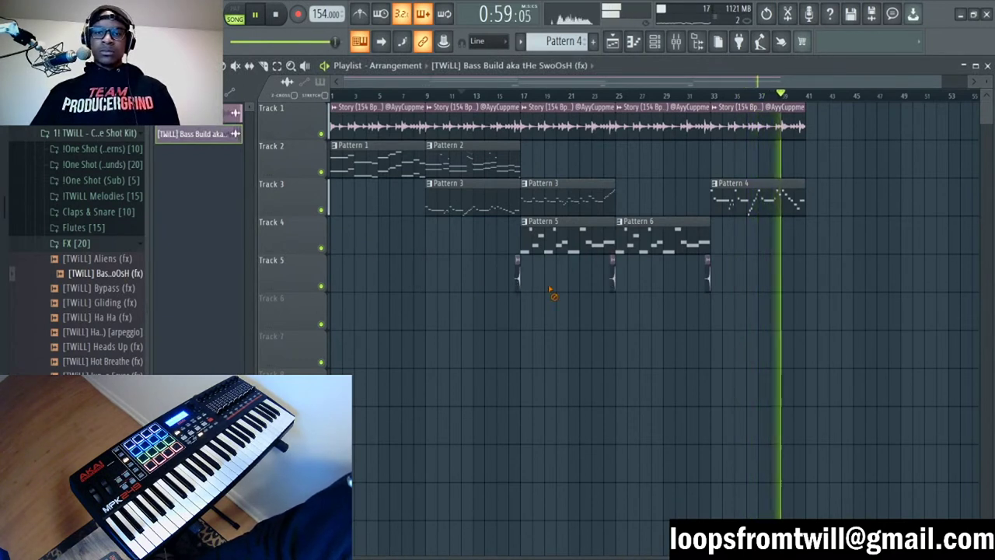
right_click(616, 280)
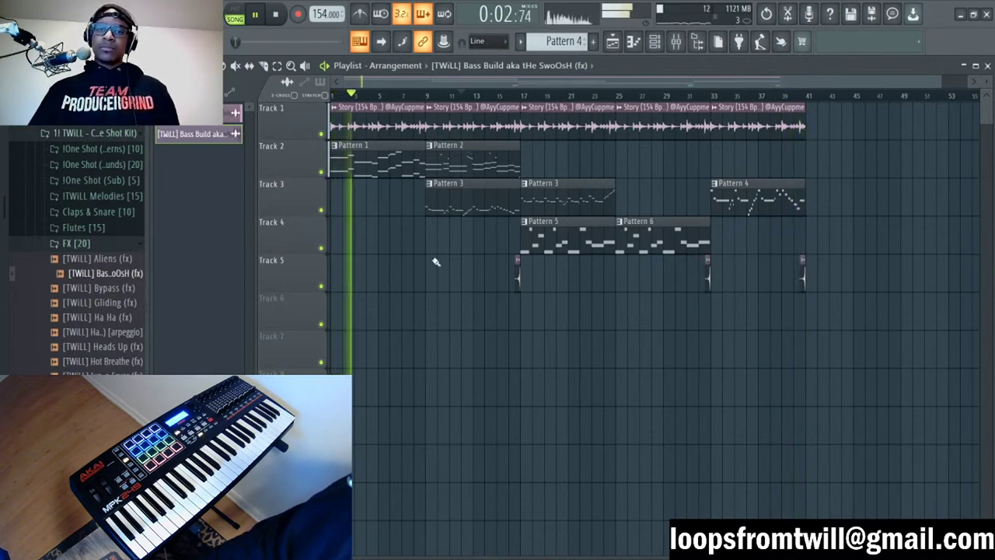
left_click(71, 242)
left_click(93, 133)
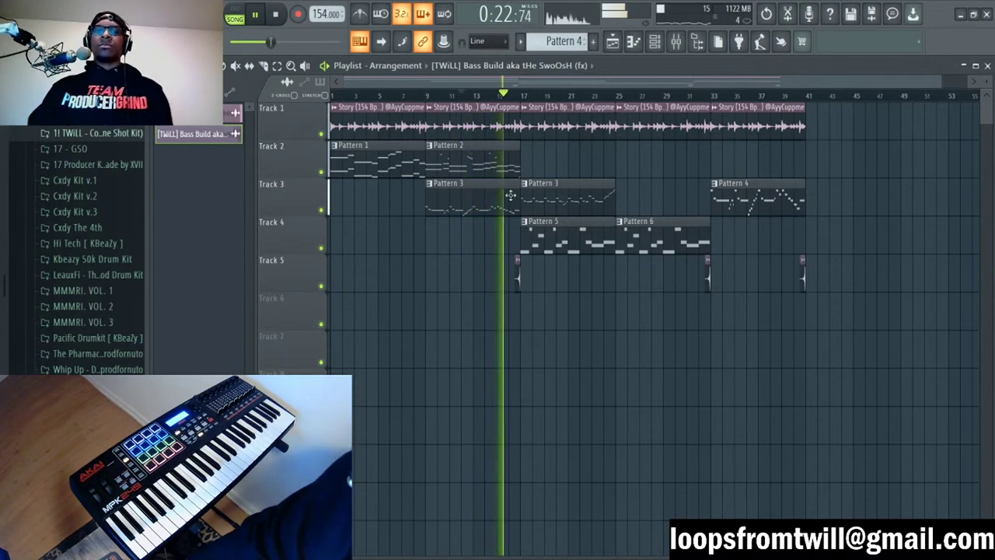
Step: Inspect Pattern 2's notes in the piano roll and the Bass Build sample's channel settings
double_click(497, 164)
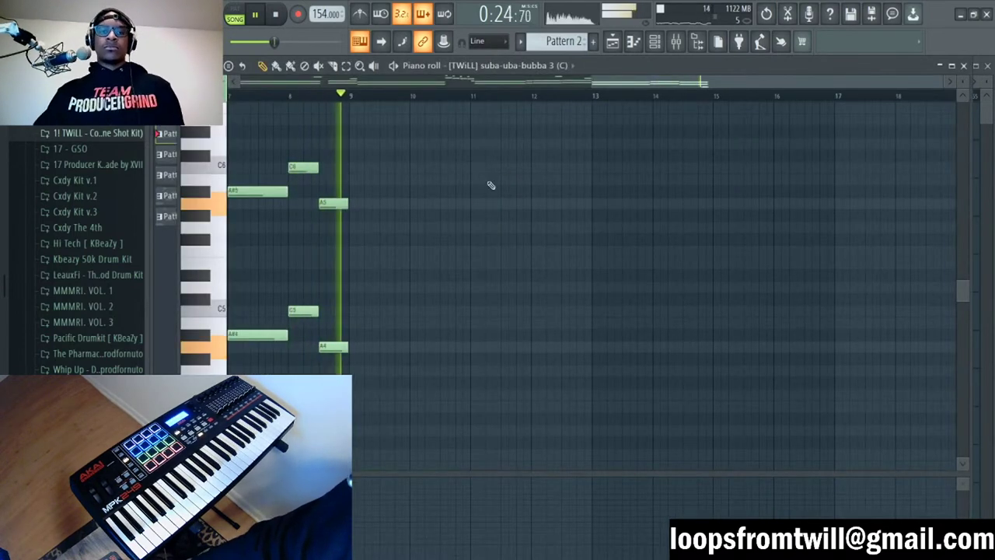
key("F7")
key("F6")
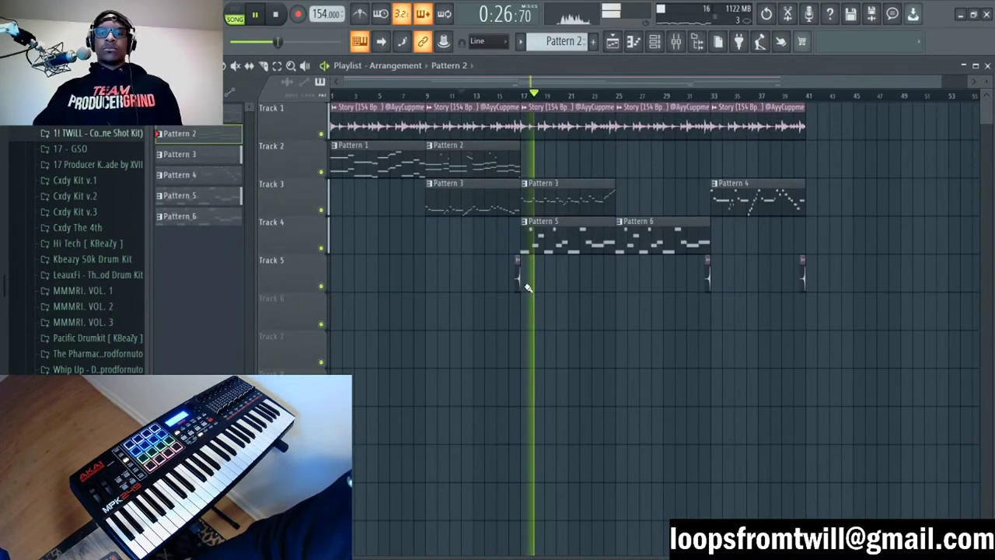
double_click(517, 272)
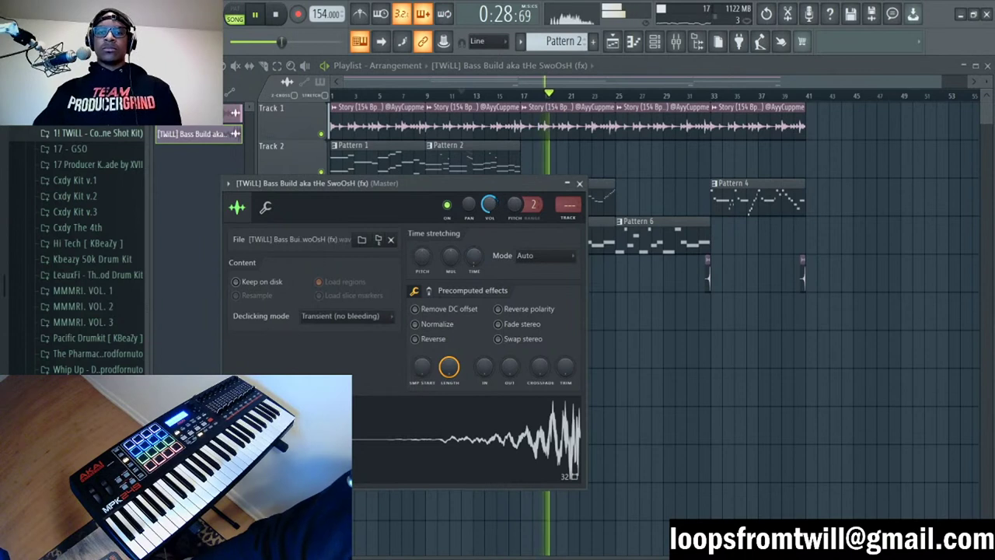
left_click(579, 183)
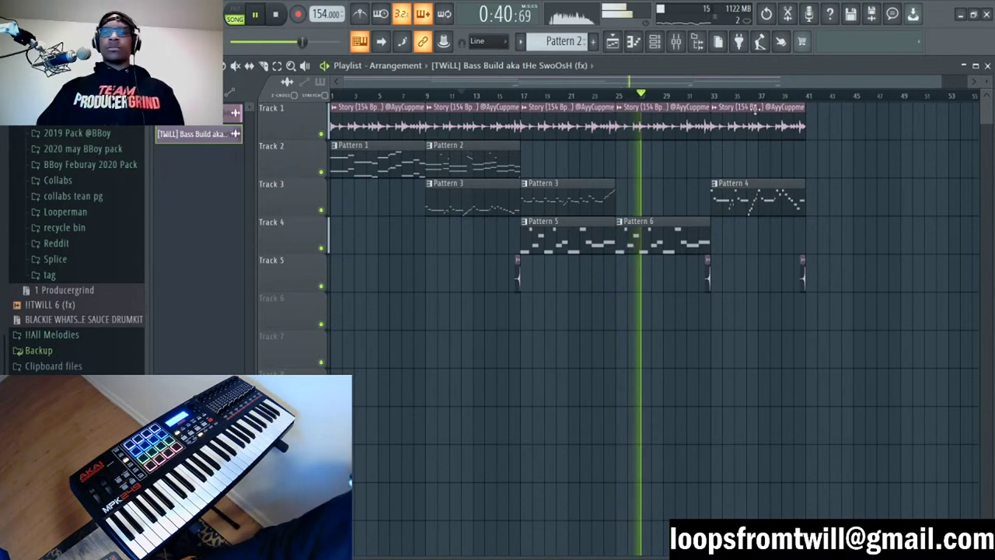
Step: Stop playback and return the playhead to the start of the song
key("space")
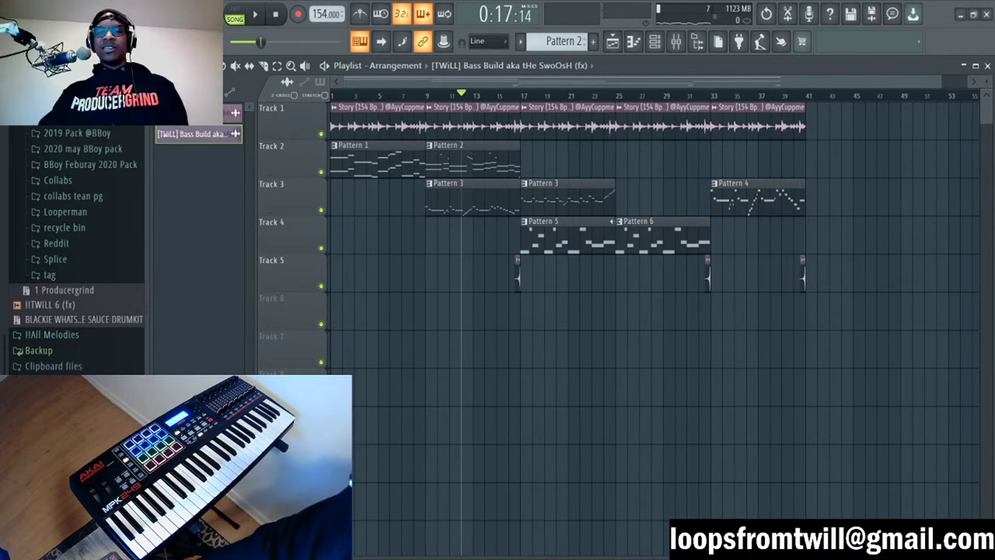
key("Home")
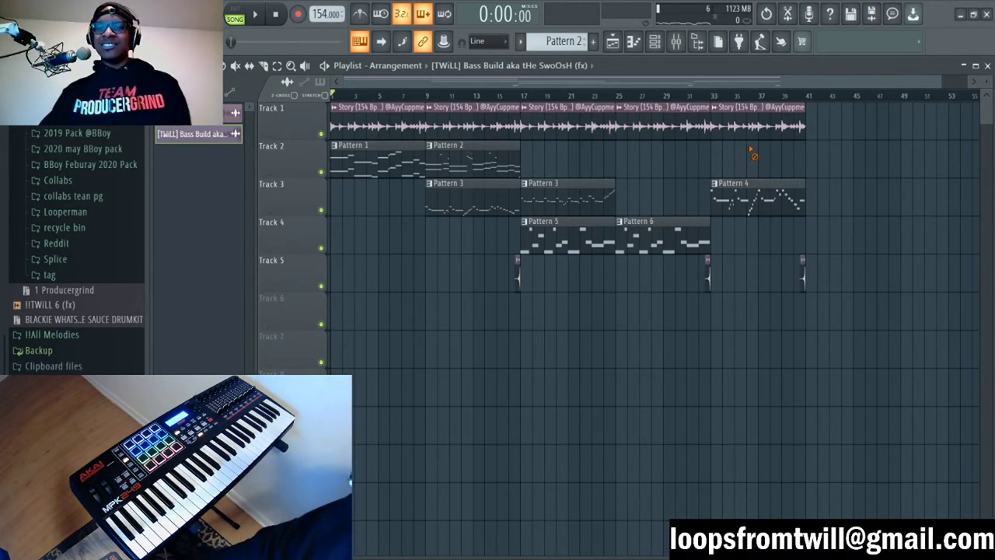